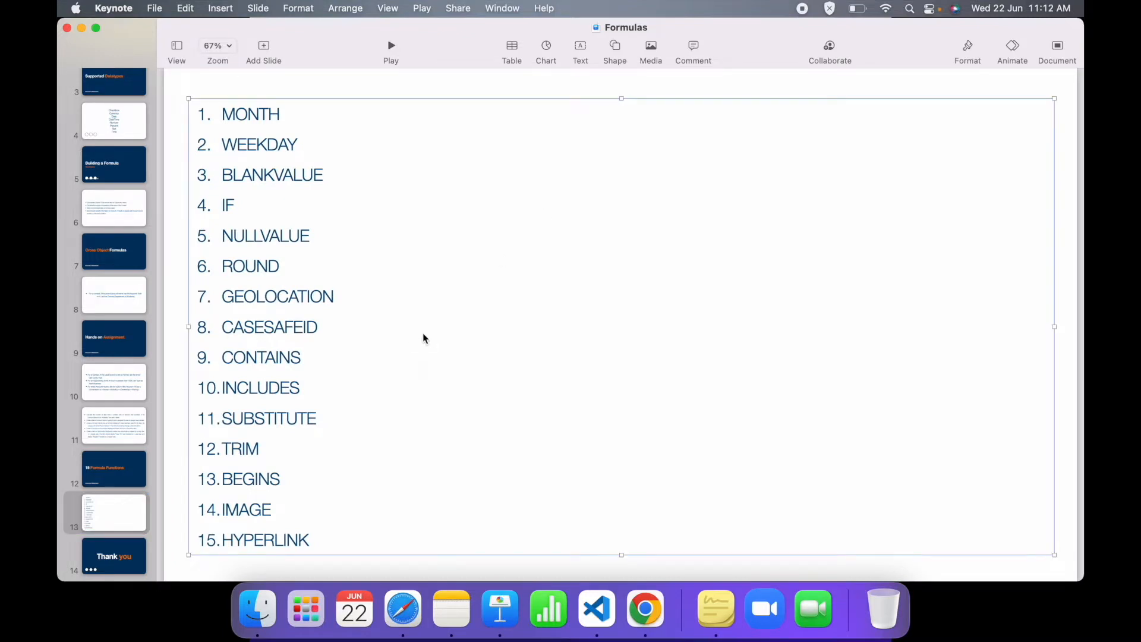
# - Look over the slide's list of formula functions, paying attention to MONTH, WEEKDAY and BLANKVALUE
pyautogui.doubleClick(254, 114)
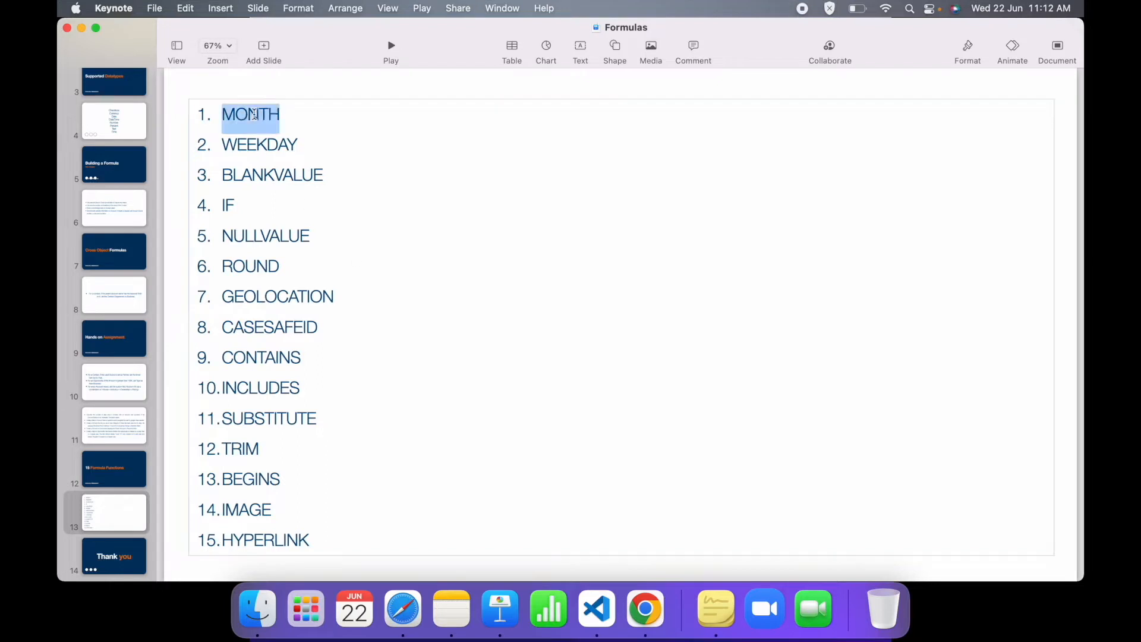
pyautogui.doubleClick(260, 144)
pyautogui.click(268, 153)
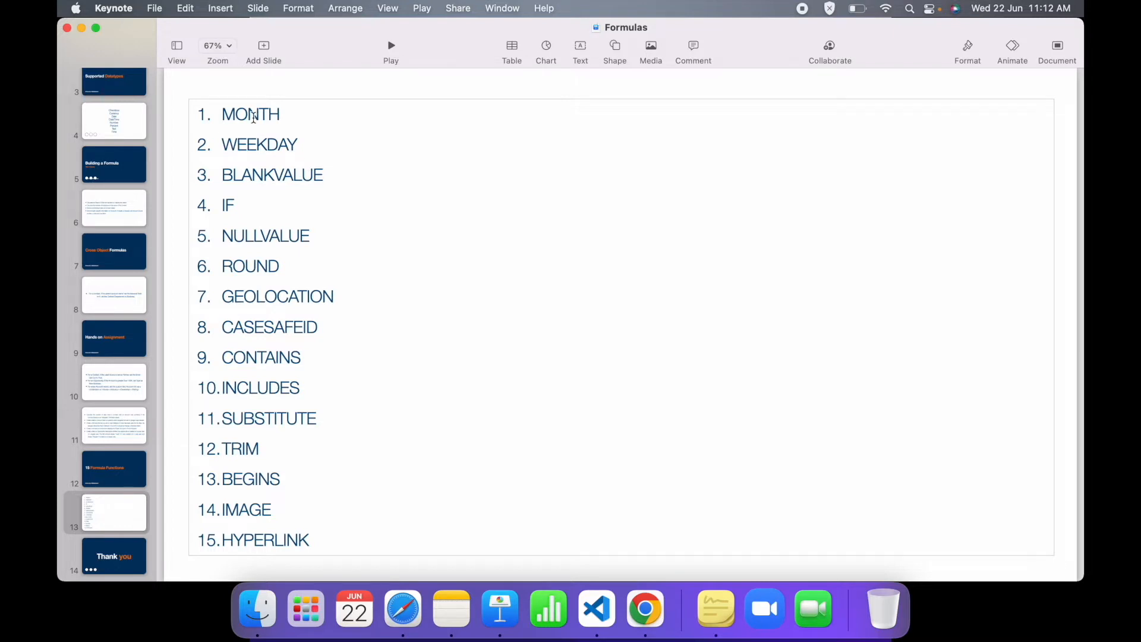
pyautogui.doubleClick(249, 115)
pyautogui.doubleClick(260, 148)
pyautogui.doubleClick(272, 174)
pyautogui.click(285, 204)
pyautogui.doubleClick(245, 114)
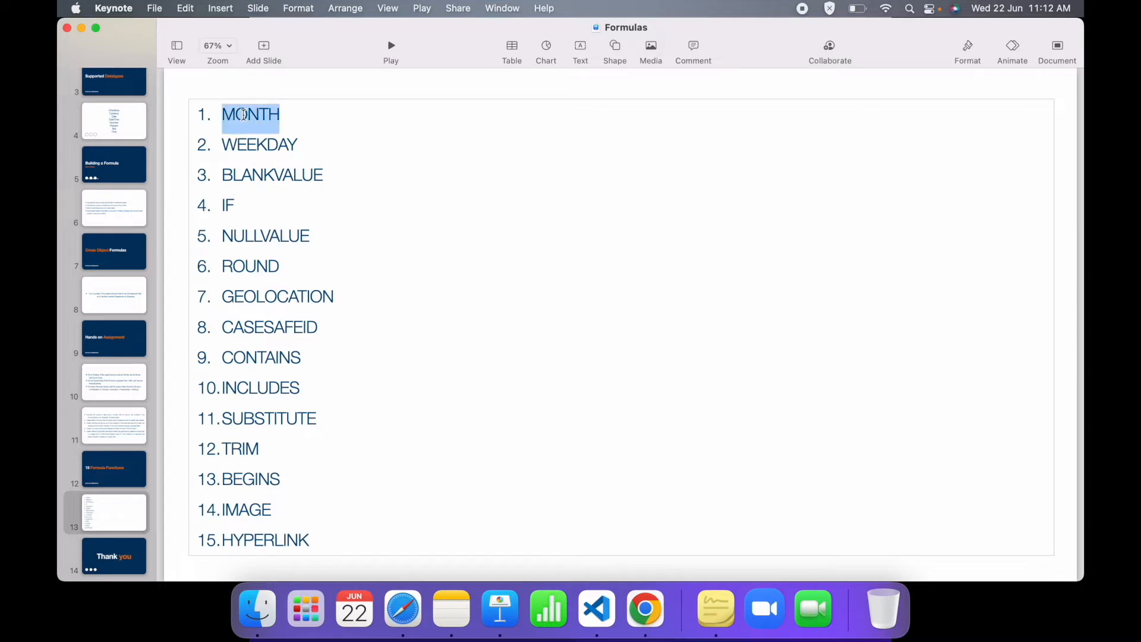
pyautogui.click(284, 122)
pyautogui.doubleClick(259, 119)
pyautogui.click(290, 119)
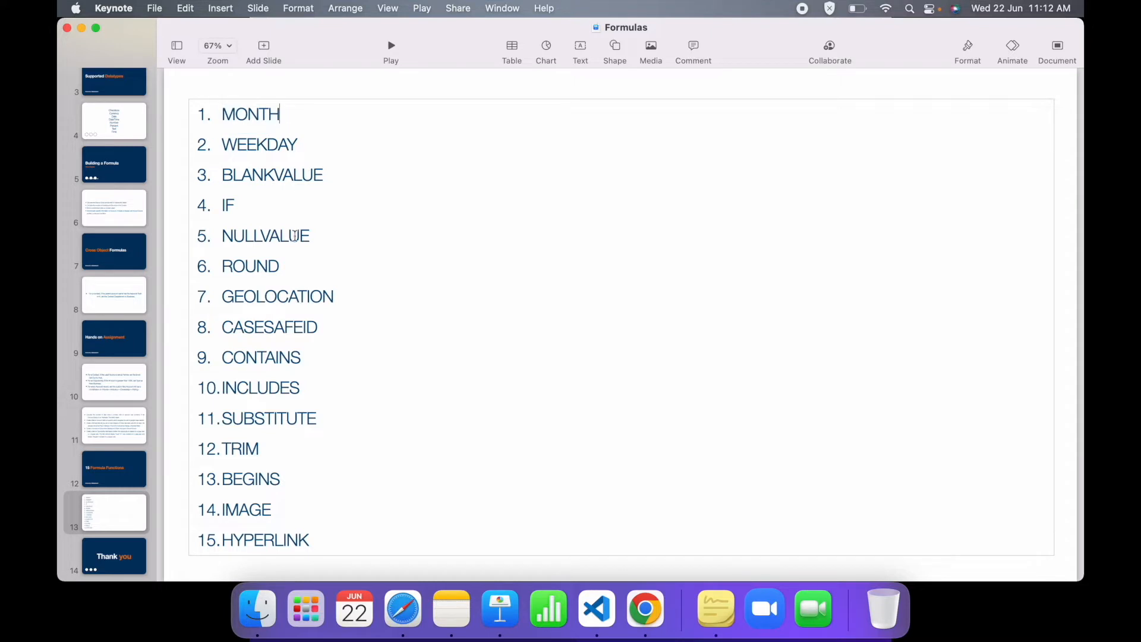
pyautogui.doubleClick(246, 114)
pyautogui.click(279, 114)
# - Switch to Salesforce Setup in Chrome, find "accounts" in the setup navigation, and open the Account fields page
pyautogui.hotkey('ctrl', 'Up')
pyautogui.click(627, 58)
pyautogui.click(142, 247)
pyautogui.write('accounts')
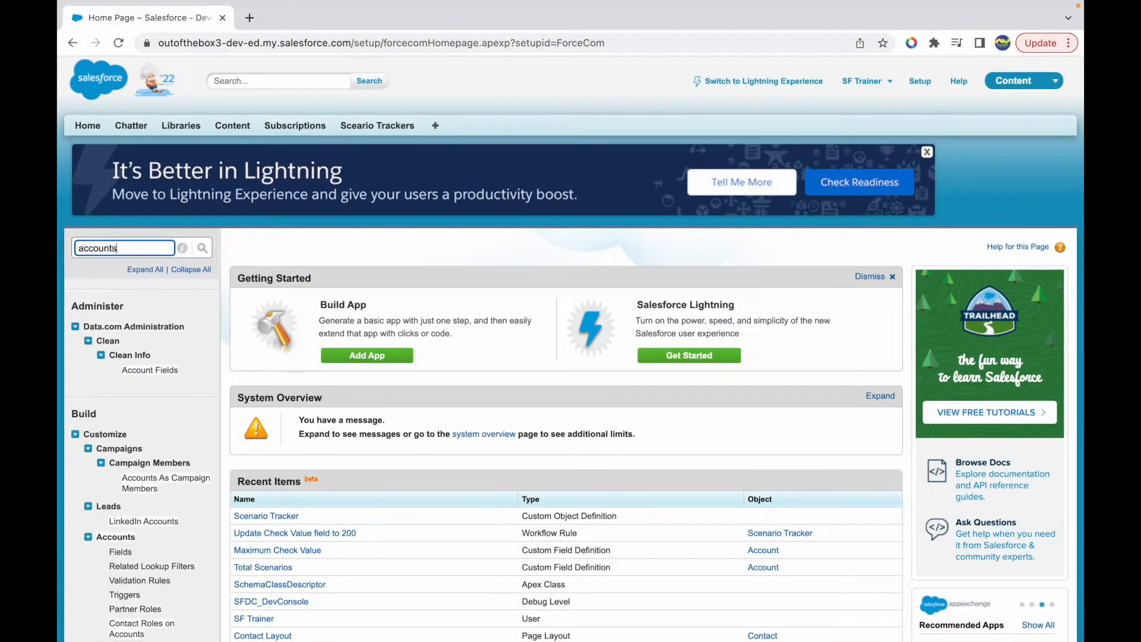
pyautogui.scroll(-1, 135, 473)
pyautogui.scroll(-1, 135, 472)
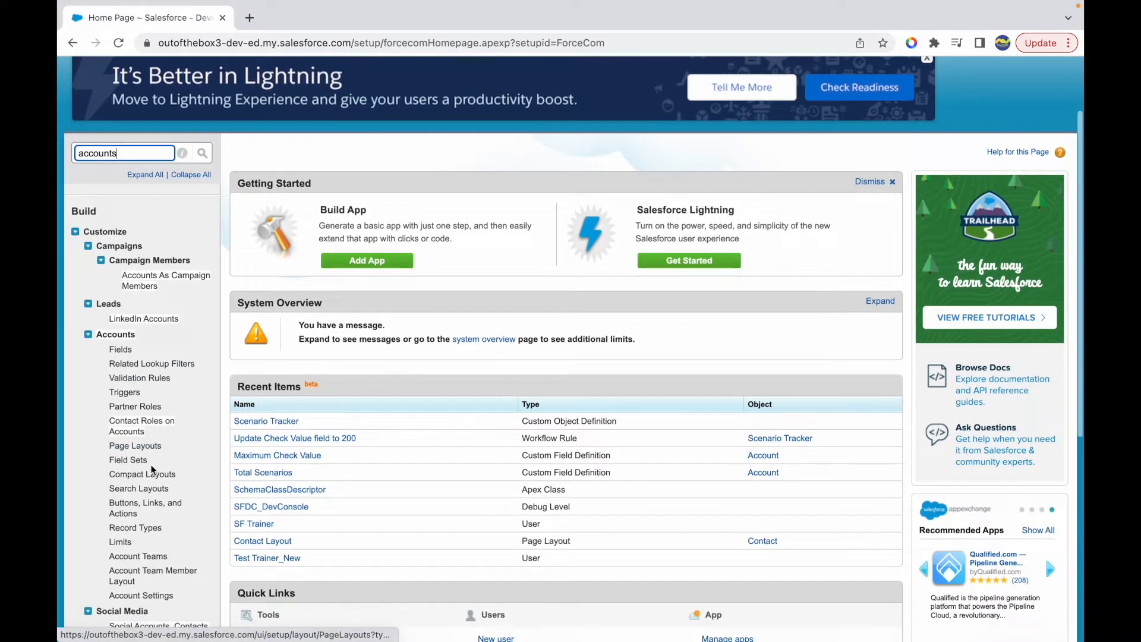
pyautogui.scroll(-2, 143, 520)
pyautogui.scroll(-1, 144, 520)
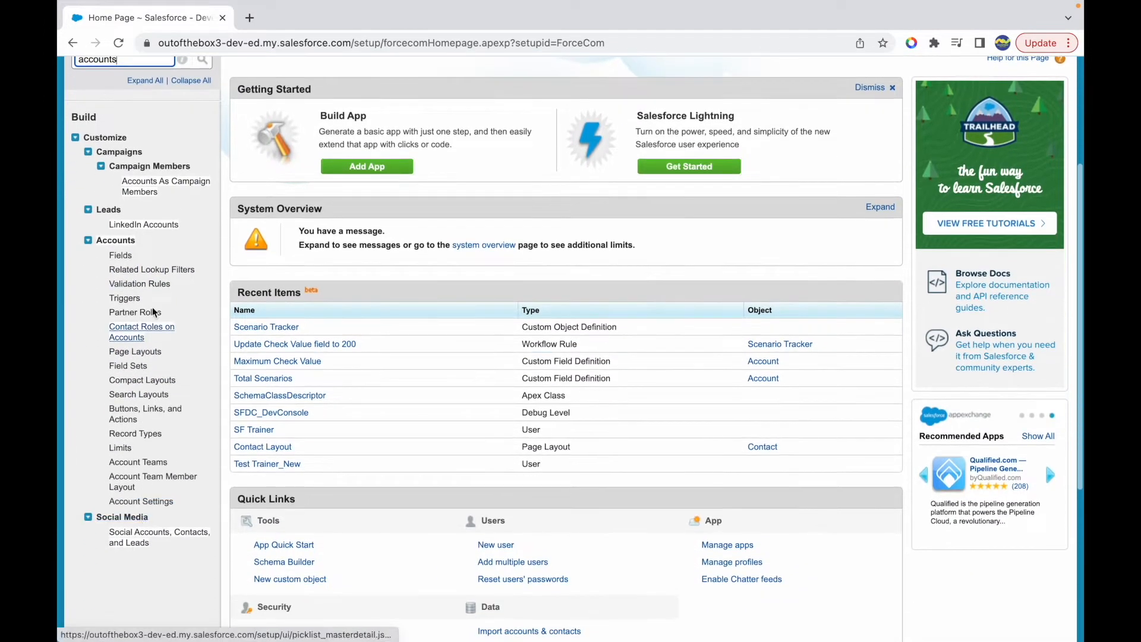
pyautogui.click(120, 255)
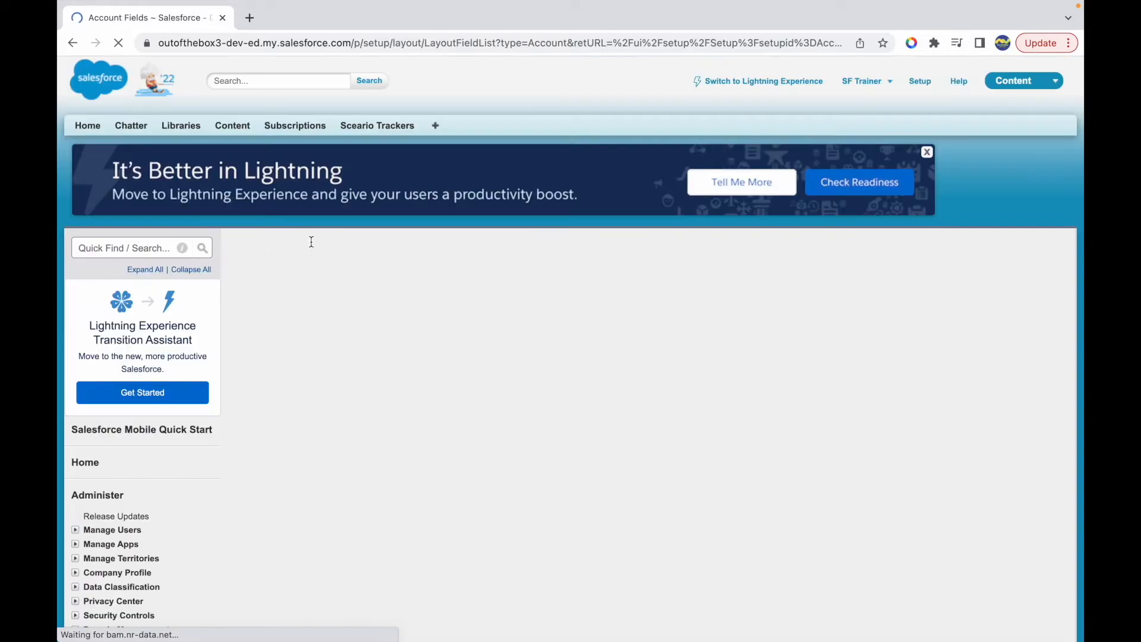
# - Start a new custom field on Account and choose Formula as its data type
pyautogui.scroll(-9, 544, 449)
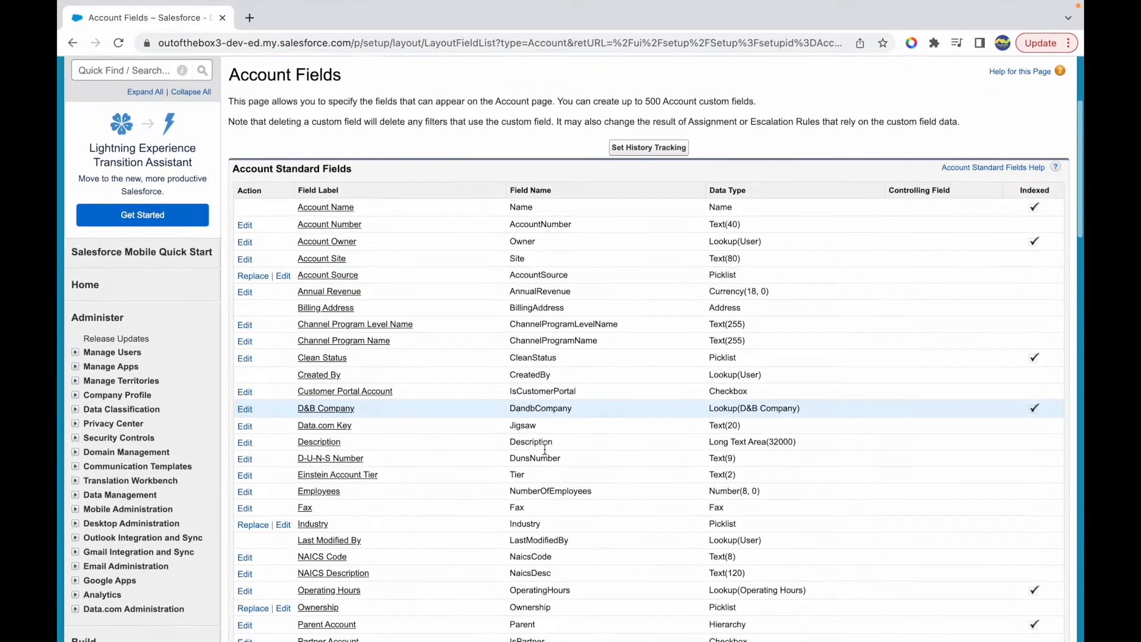
pyautogui.click(502, 470)
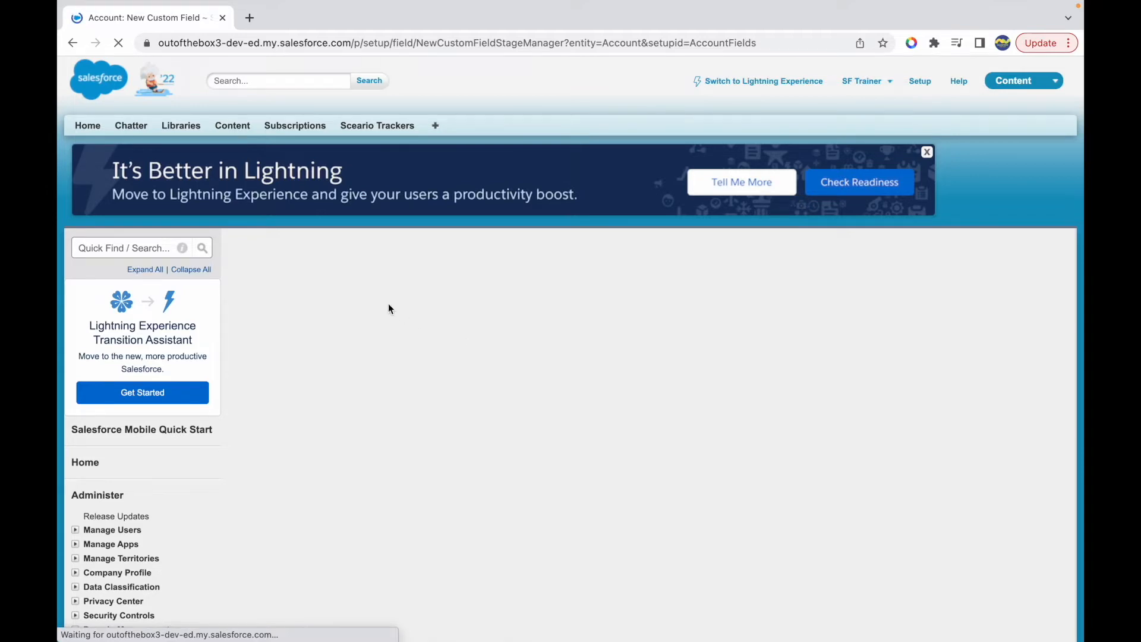
pyautogui.scroll(-3, 274, 333)
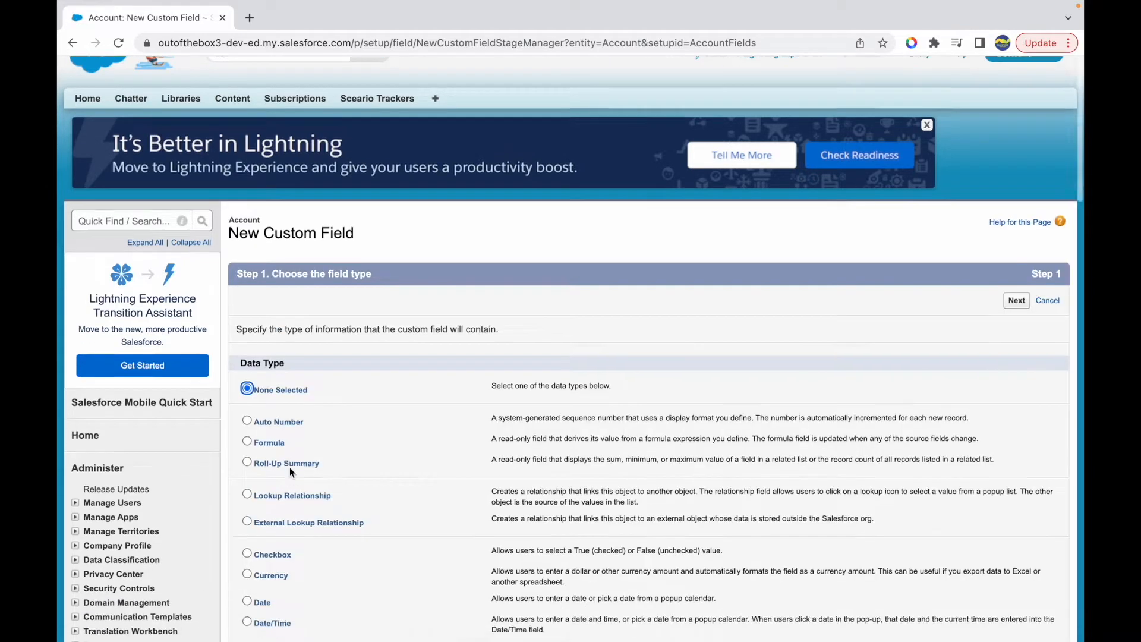
pyautogui.click(271, 298)
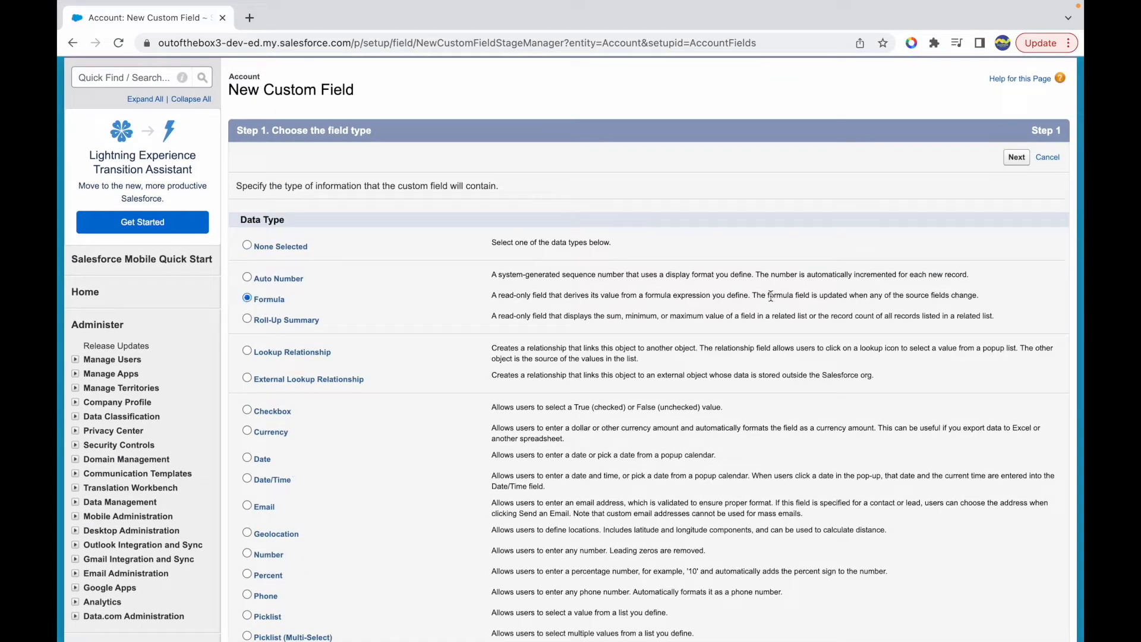
pyautogui.click(1017, 158)
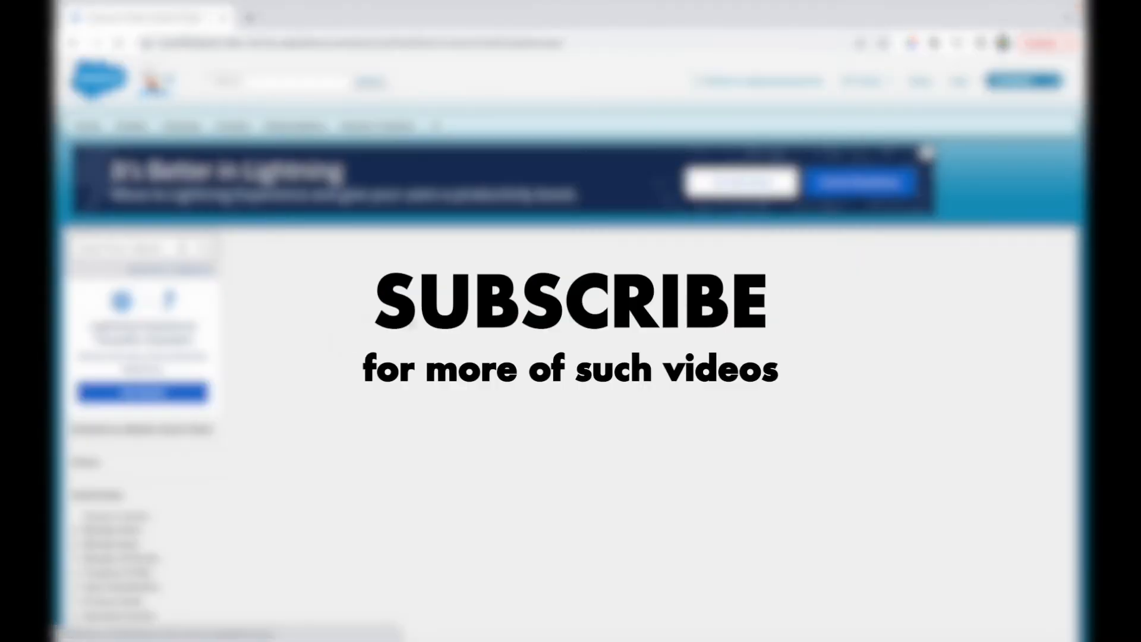
# - Set the formula return type to Number with 0 decimal places
pyautogui.scroll(-2, 377, 482)
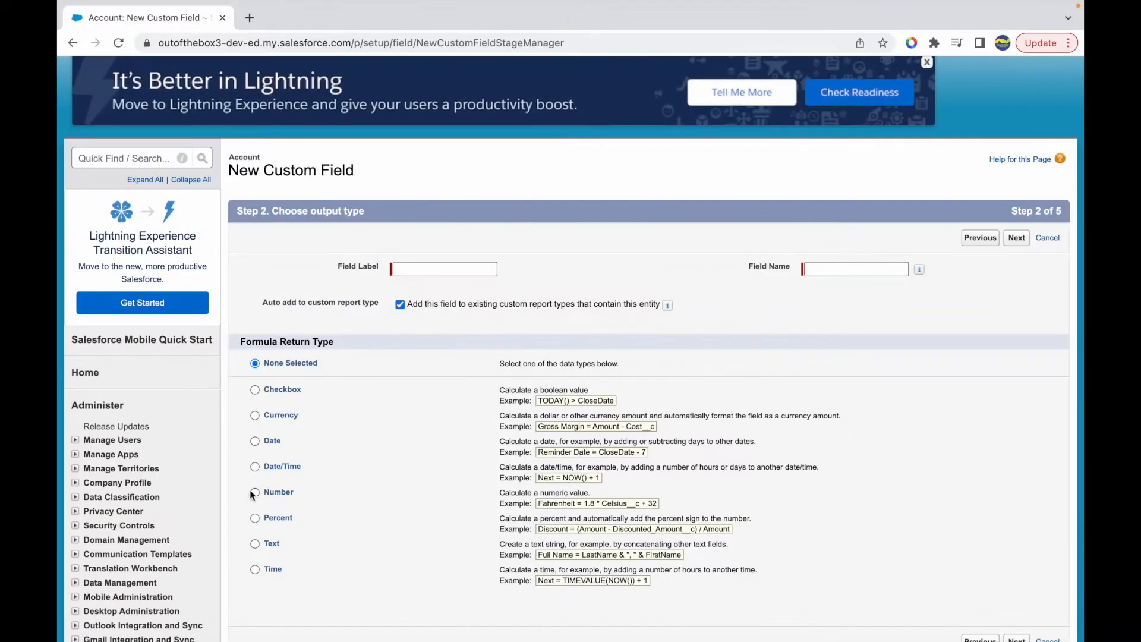
pyautogui.click(256, 492)
pyautogui.scroll(-1, 358, 504)
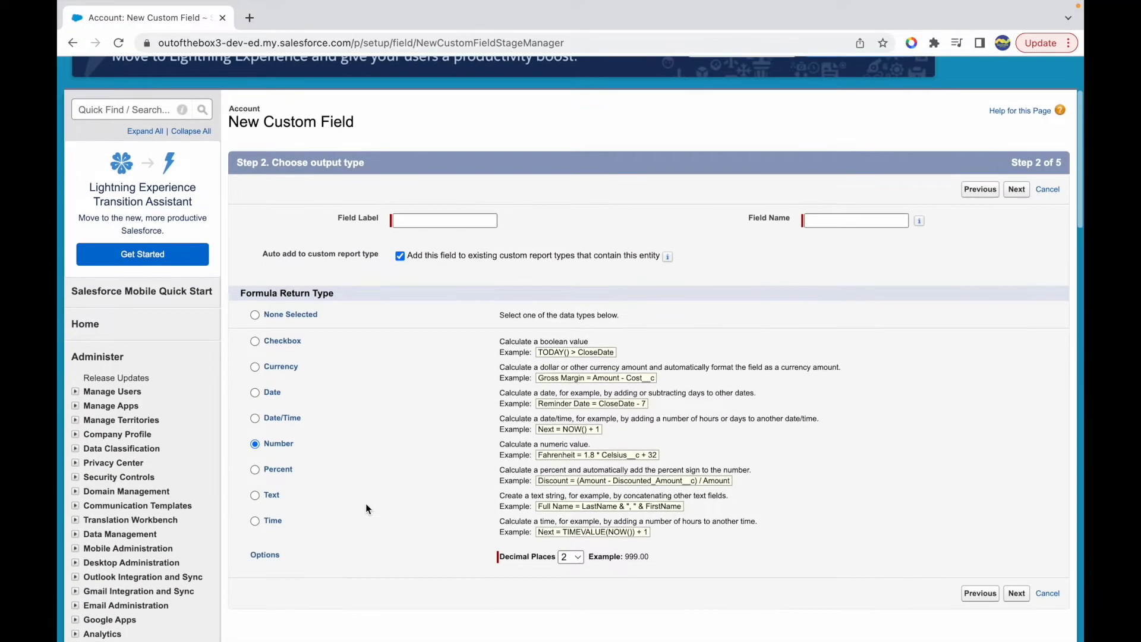
pyautogui.click(574, 557)
pyautogui.click(572, 526)
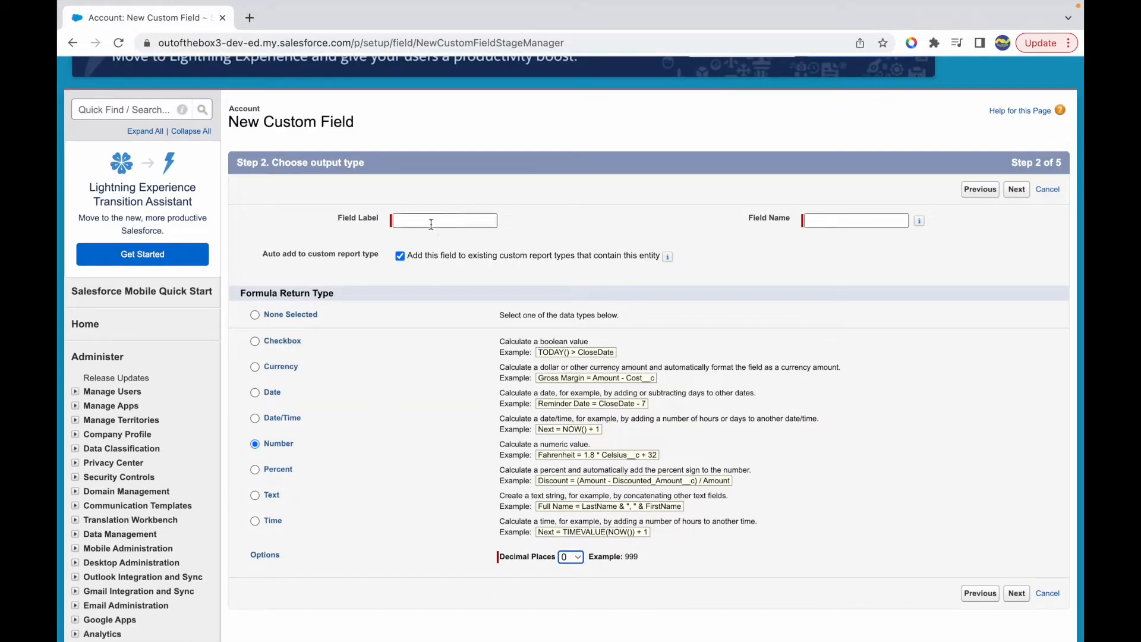
# - Label the field "Current Month" with the field name Current_Month and proceed to the formula entry step
pyautogui.click(431, 223)
pyautogui.write('Mont')
pyautogui.press('BackSpace')
pyautogui.press('BackSpace')
pyautogui.press('BackSpace')
pyautogui.press('BackSpace')
pyautogui.write('Current Month')
pyautogui.press('Tab')
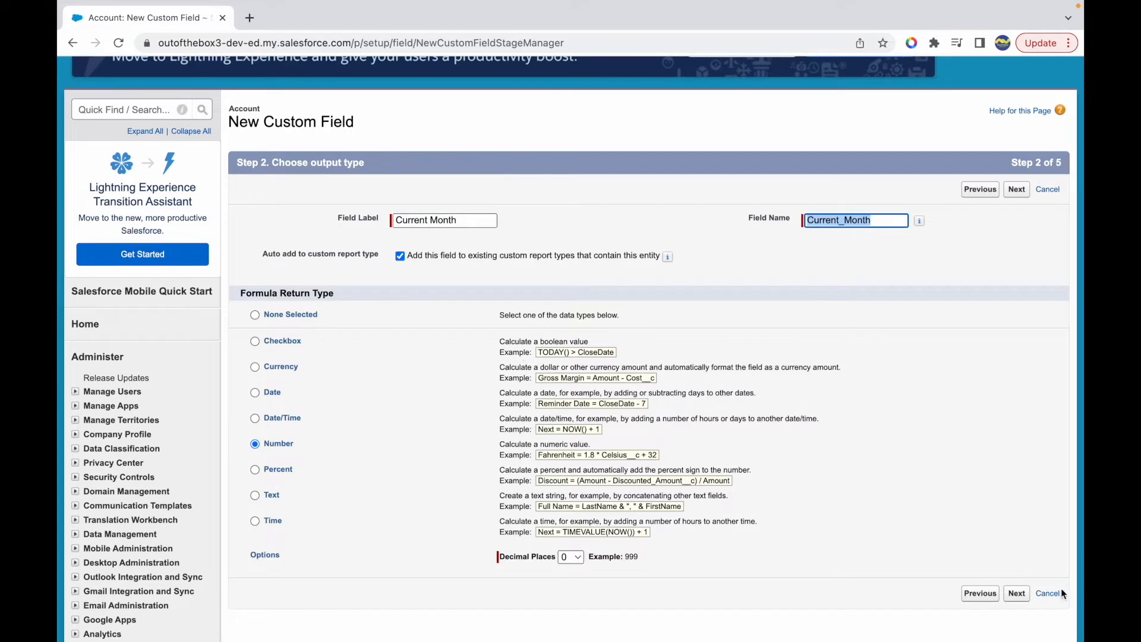
pyautogui.click(1015, 593)
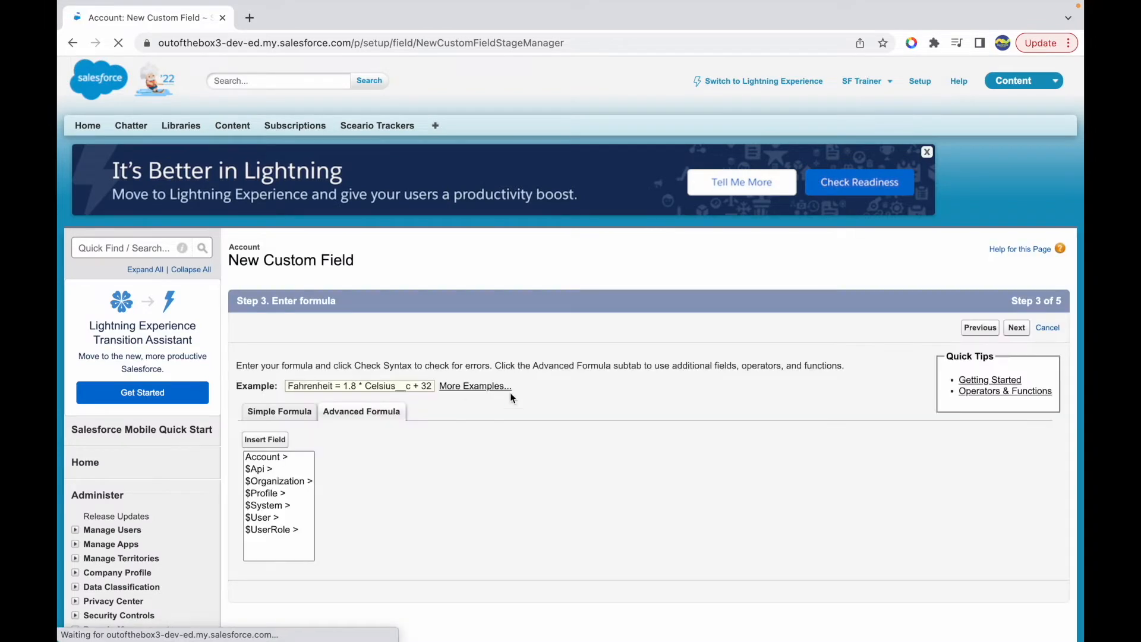
# - Browse the function categories and the list of available functions in the advanced formula editor
pyautogui.scroll(-2, 509, 392)
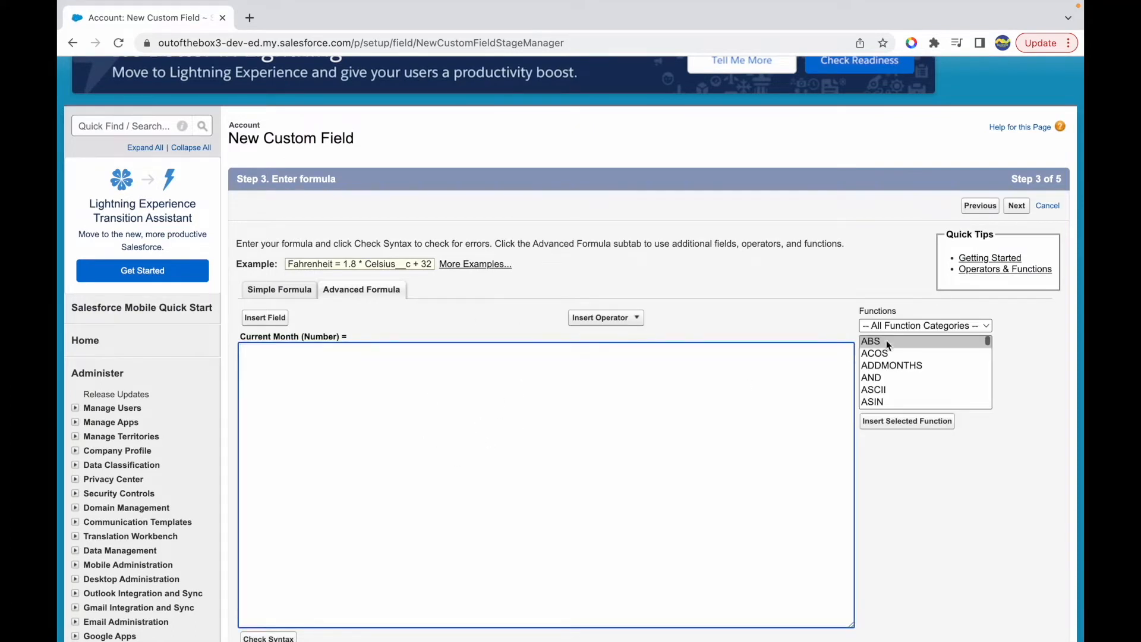
pyautogui.click(908, 325)
pyautogui.click(758, 316)
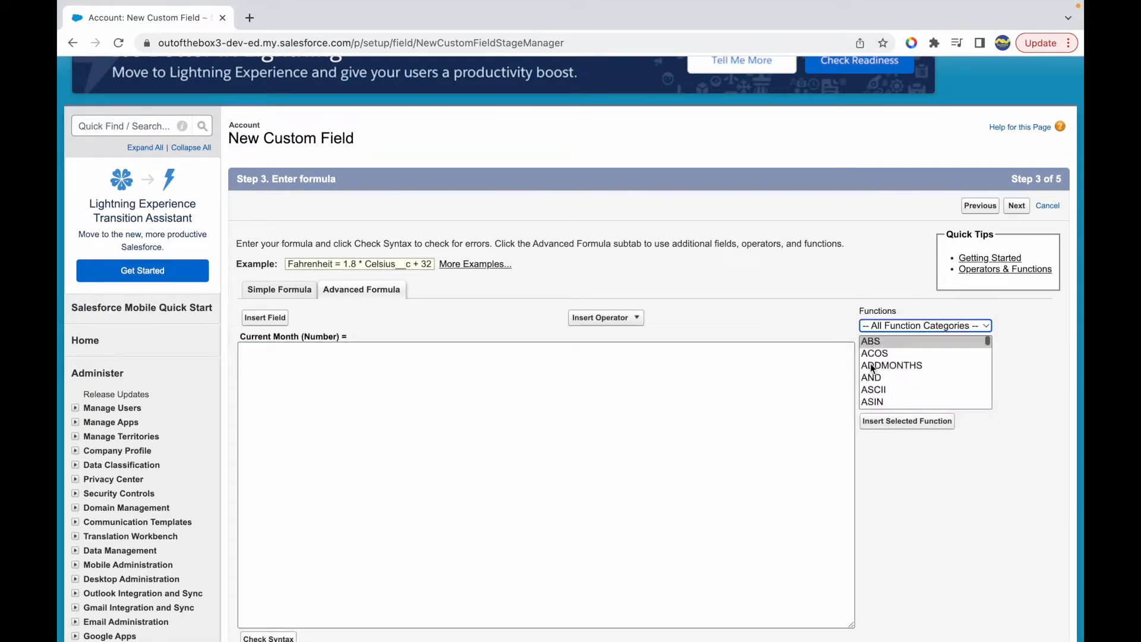
pyautogui.scroll(-1, 871, 385)
pyautogui.scroll(-5, 871, 385)
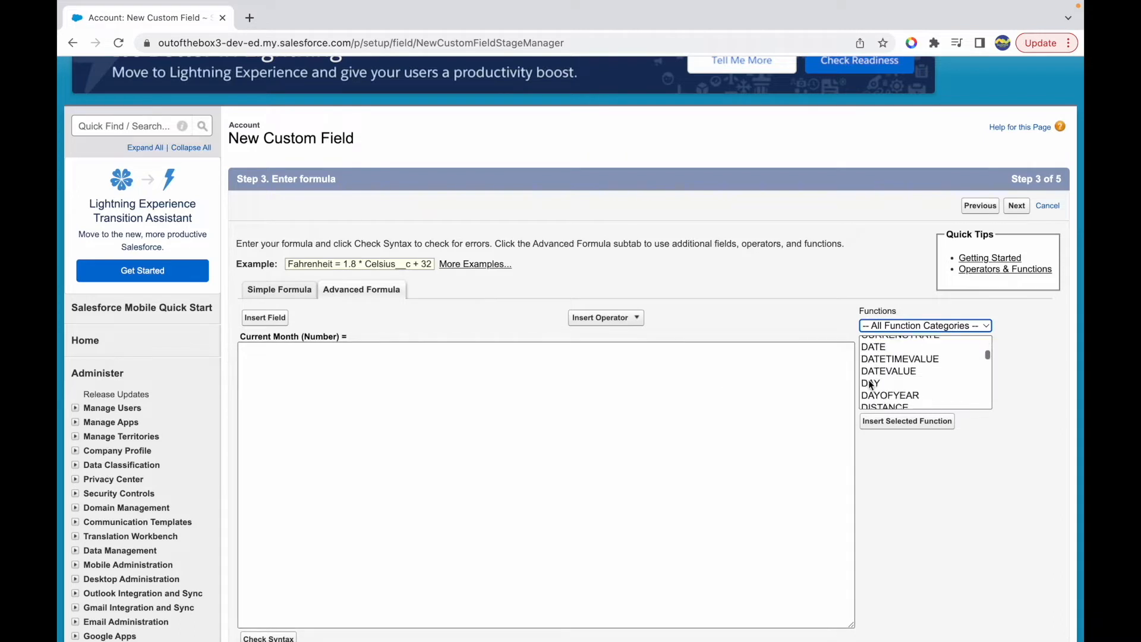
pyautogui.scroll(3, 907, 379)
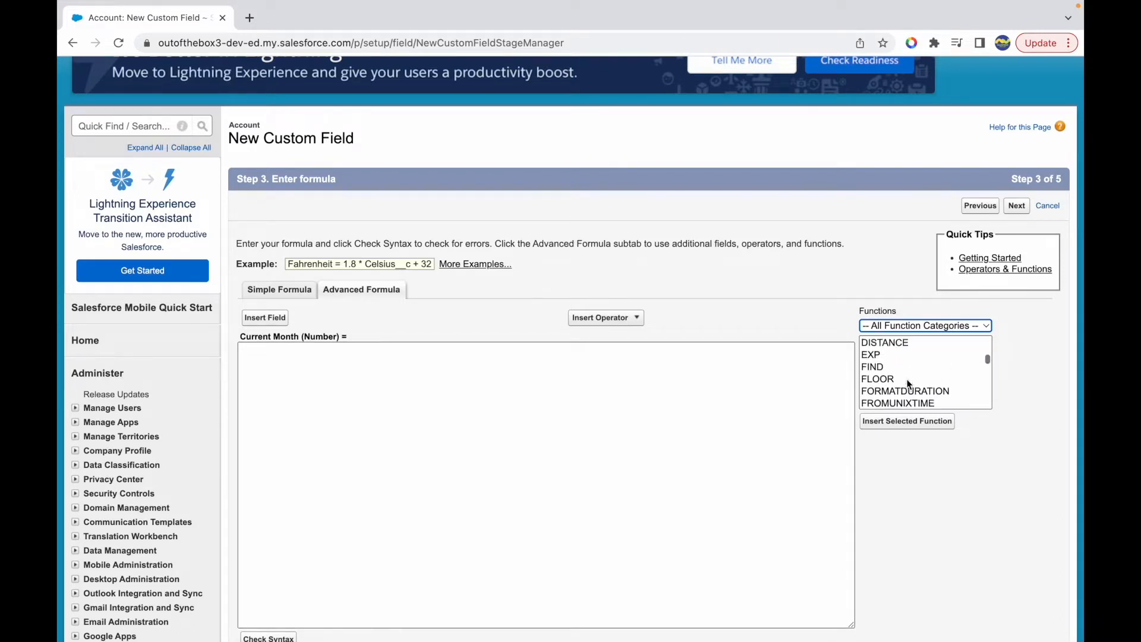
pyautogui.click(679, 404)
pyautogui.scroll(-8, 915, 385)
pyautogui.scroll(-6, 899, 386)
pyautogui.scroll(10, 889, 370)
pyautogui.scroll(15, 890, 369)
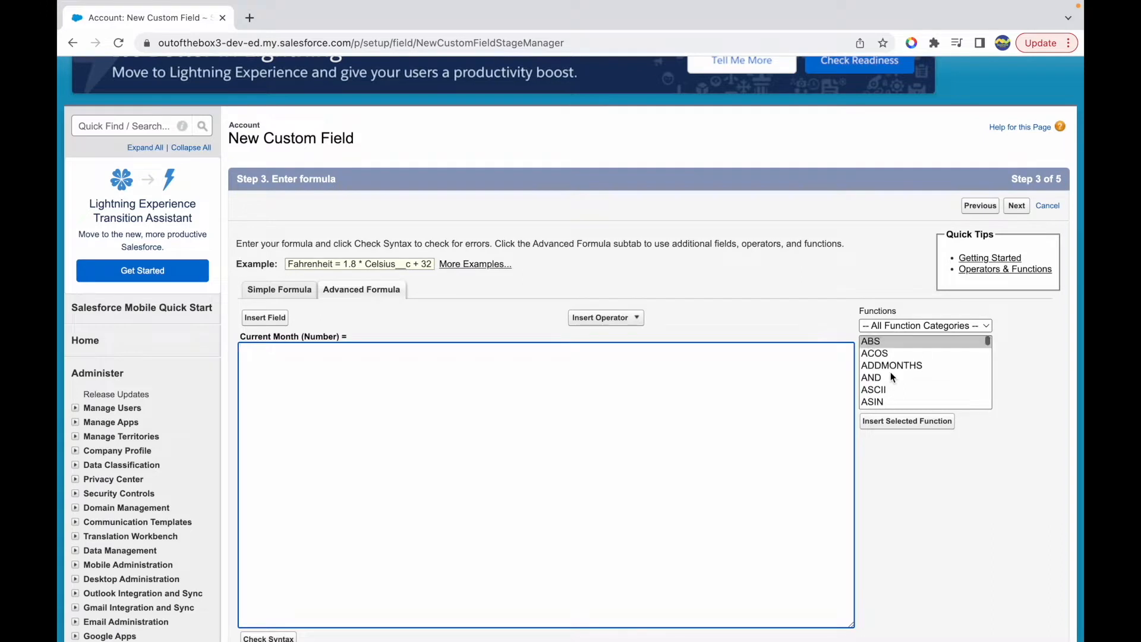
# - Select MONTH in the list covering all function categories and read its description
pyautogui.click(896, 328)
pyautogui.click(804, 394)
pyautogui.scroll(-5, 919, 395)
pyautogui.scroll(-15, 918, 396)
pyautogui.scroll(-3, 918, 396)
pyautogui.click(912, 396)
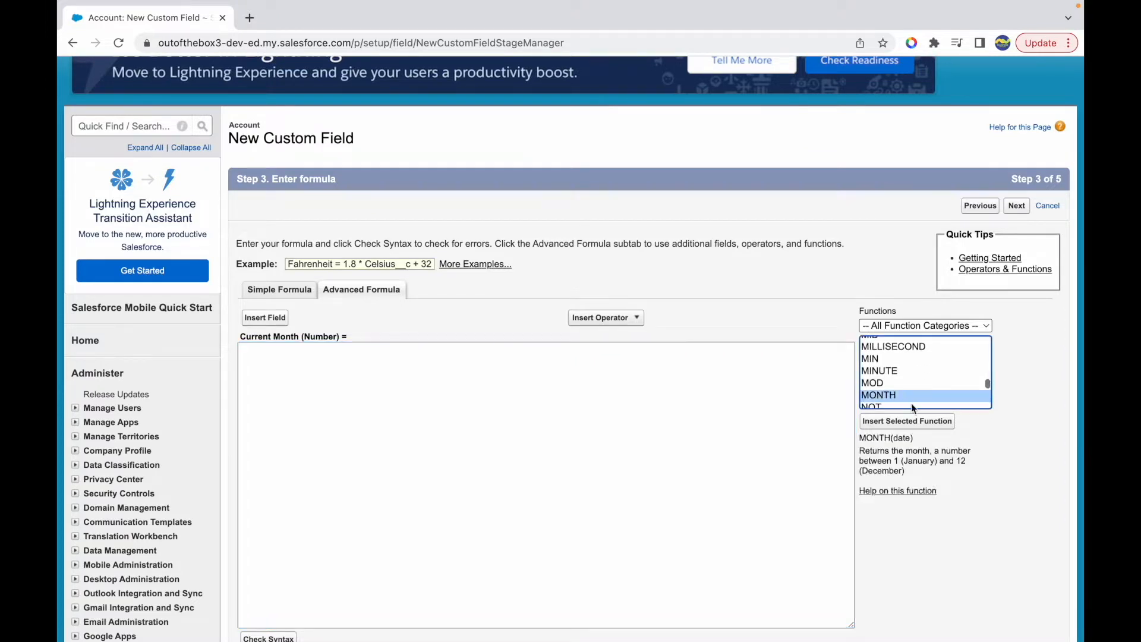
pyautogui.scroll(-3, 864, 374)
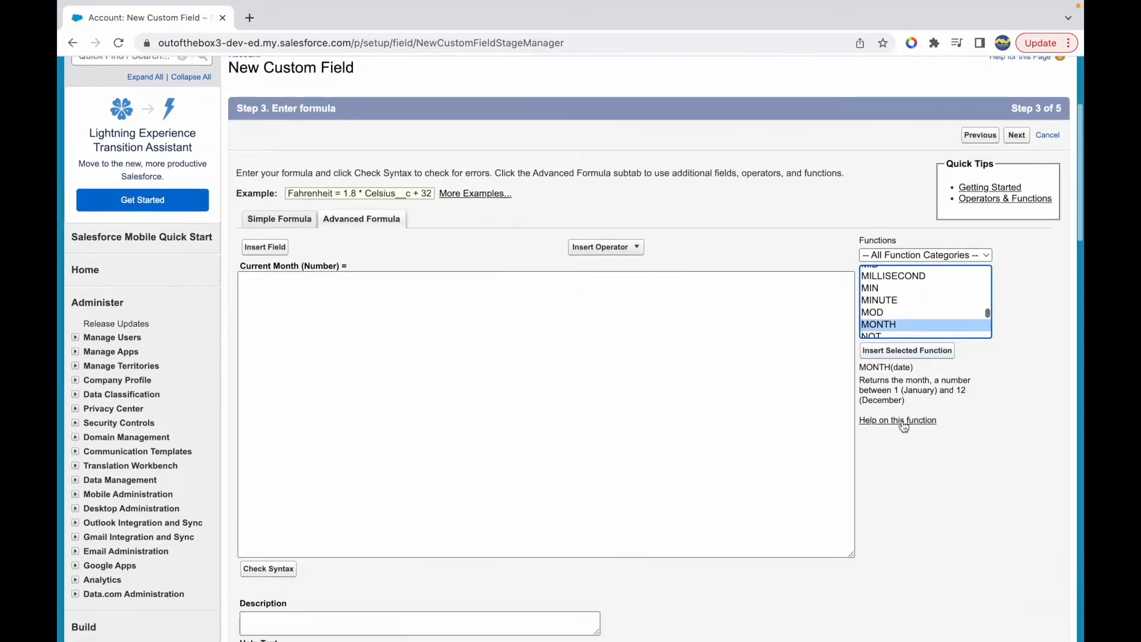
pyautogui.moveTo(863, 374); pyautogui.dragTo(931, 390)
pyautogui.click(926, 395)
pyautogui.click(918, 389)
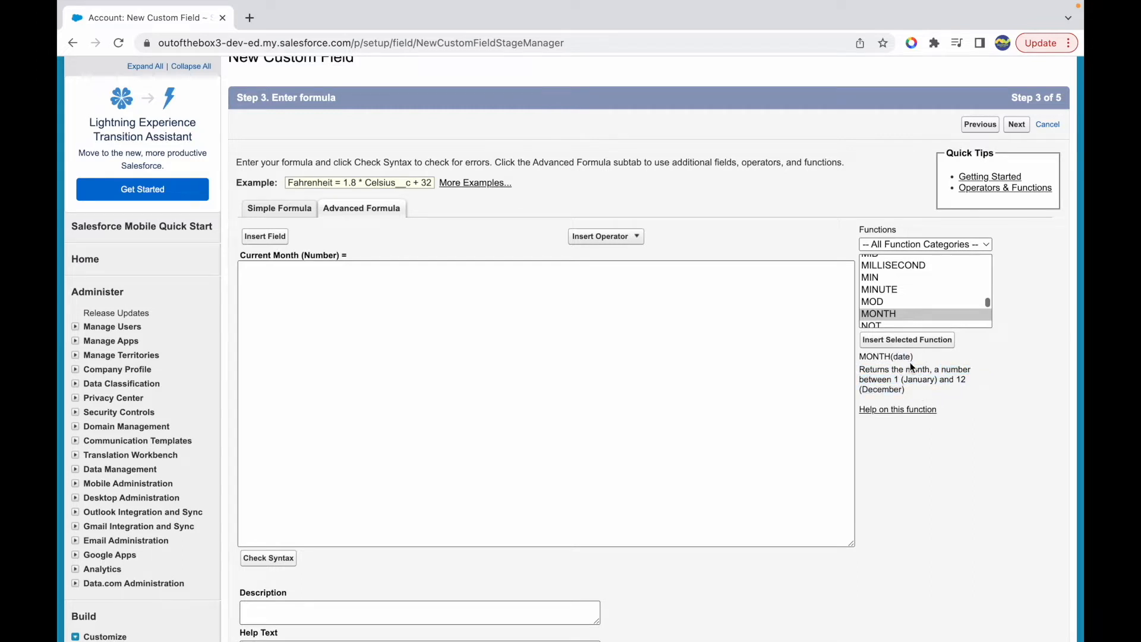
# - Insert the MONTH function into the Current Month formula and clear its argument so the parentheses are empty
pyautogui.click(620, 341)
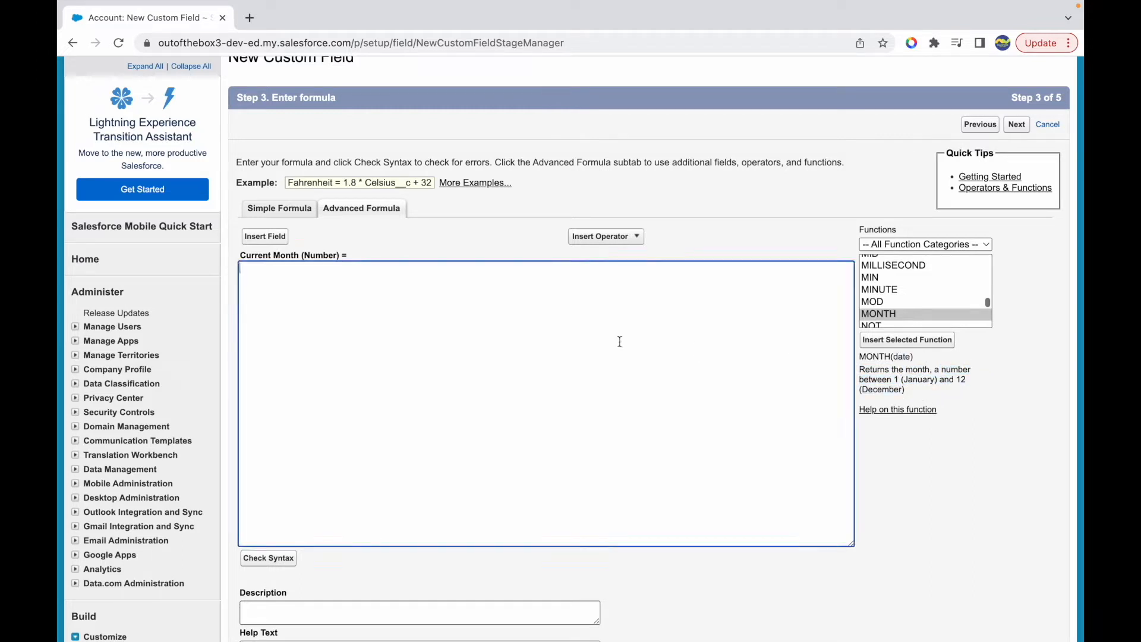
pyautogui.click(907, 340)
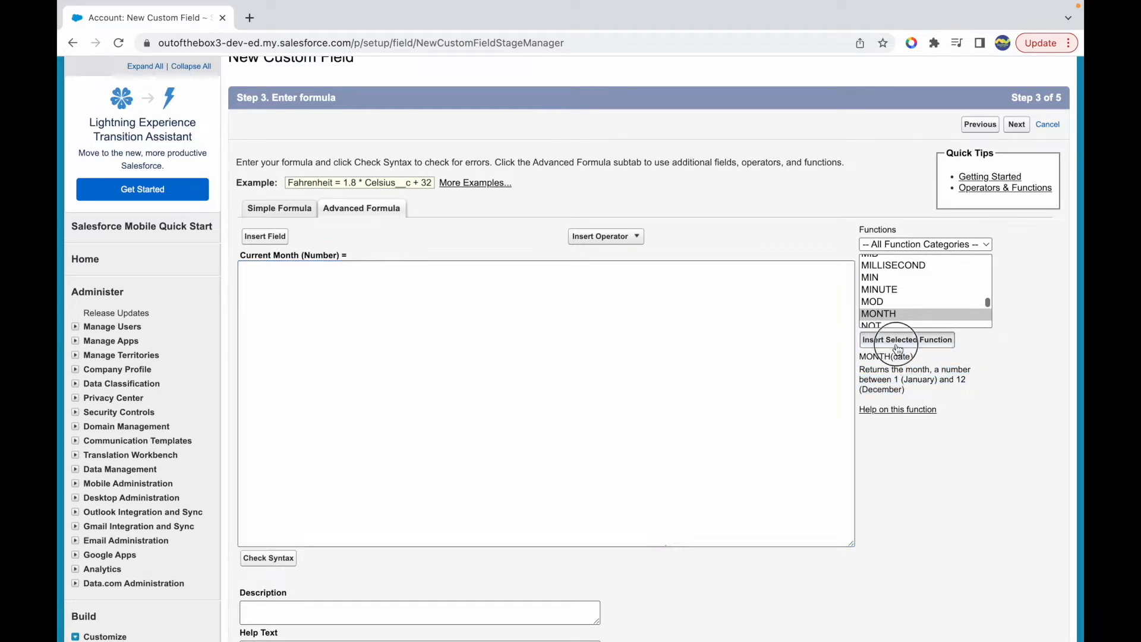
pyautogui.click(244, 268)
pyautogui.press('BackSpace')
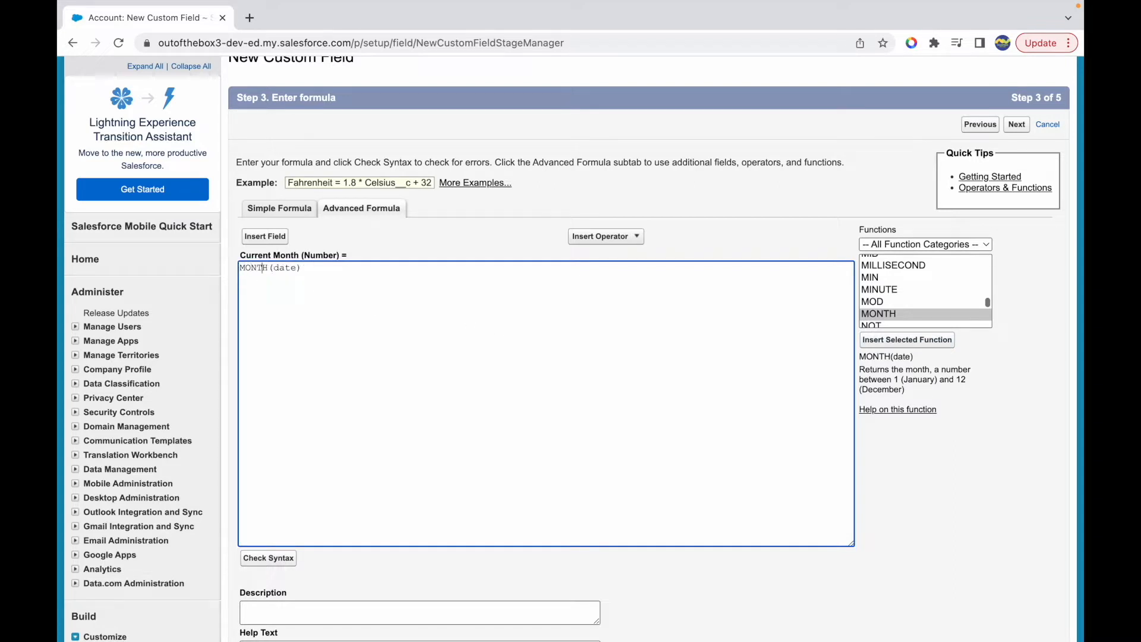
pyautogui.moveTo(273, 268); pyautogui.dragTo(290, 267)
pyautogui.write('CreatedDate')
pyautogui.doubleClick(292, 268)
pyautogui.press('BackSpace')
# - Insert the Account's Created Date field as the MONTH argument and remove the extra spaces, giving MONTH(CreatedDate)
pyautogui.click(272, 237)
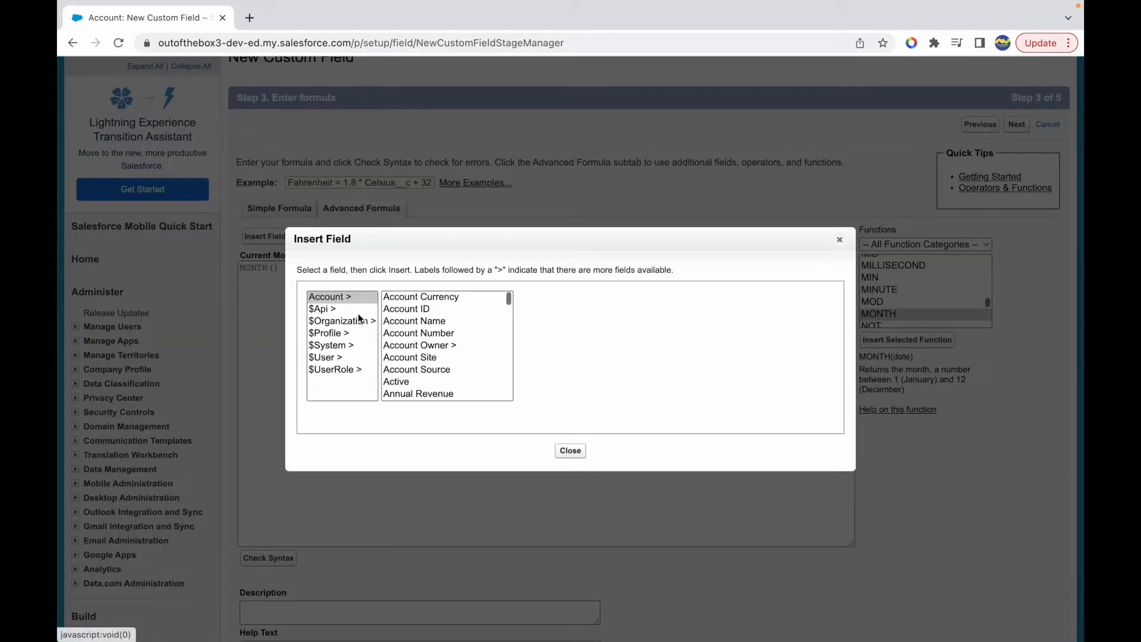
pyautogui.click(332, 297)
pyautogui.scroll(-5, 440, 360)
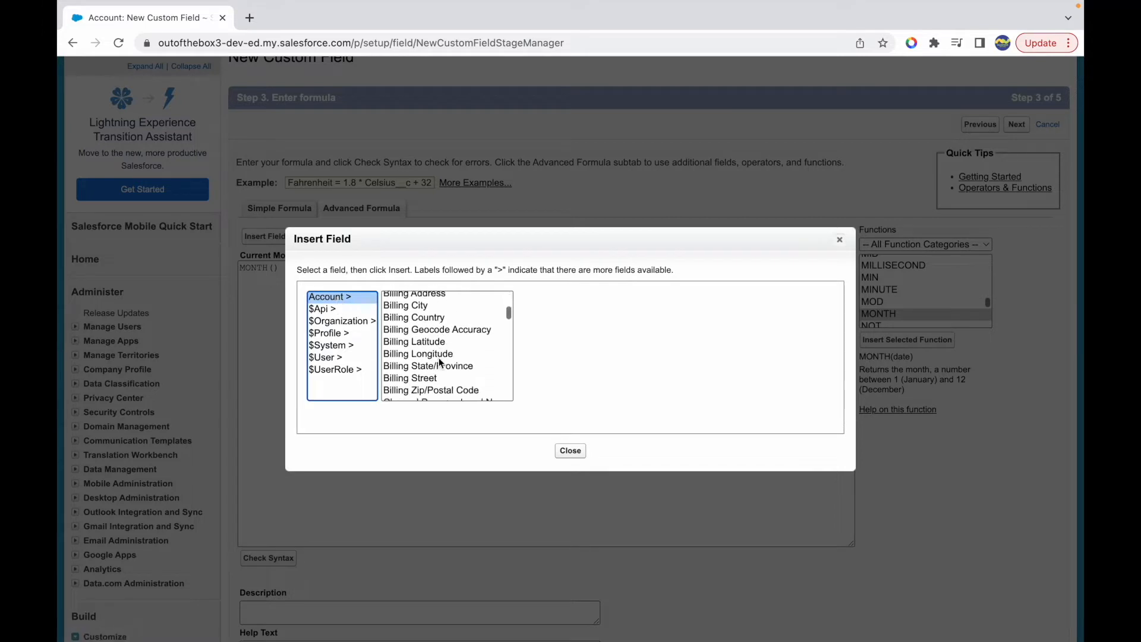
pyautogui.click(423, 373)
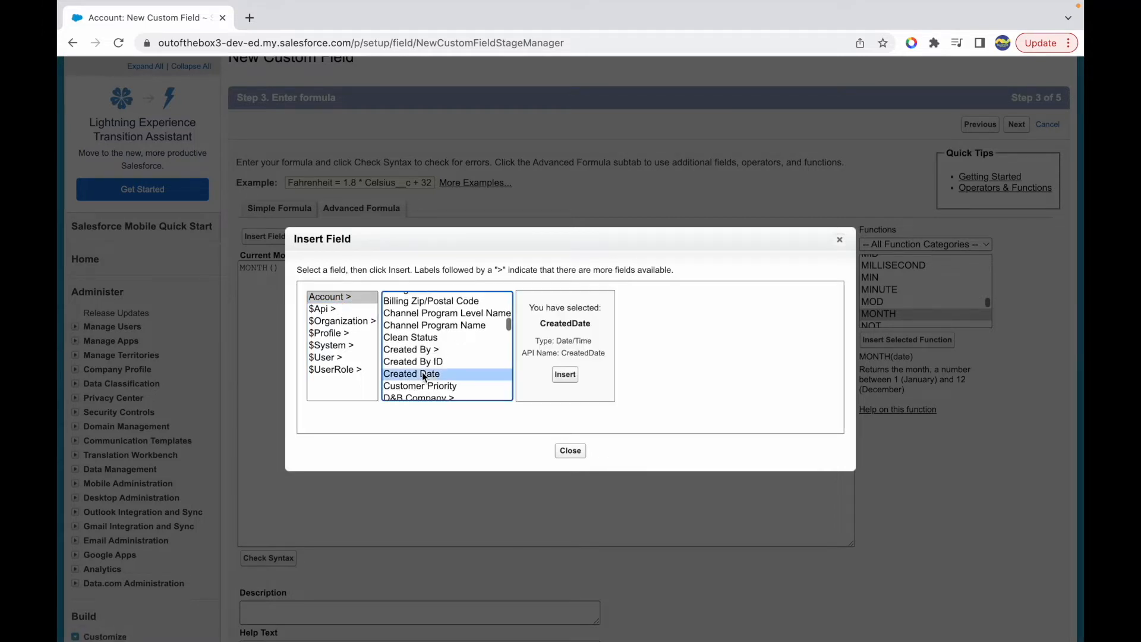
pyautogui.click(570, 378)
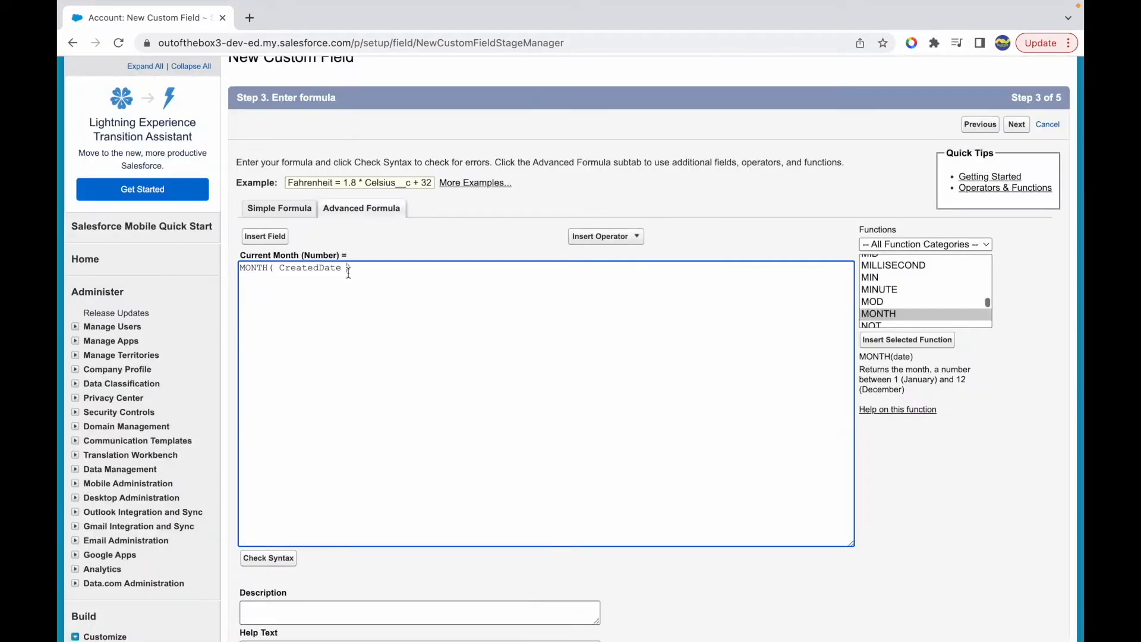
pyautogui.press('BackSpace')
# - Check the formula's syntax and examine the reported message against the CreatedDate argument
pyautogui.click(263, 564)
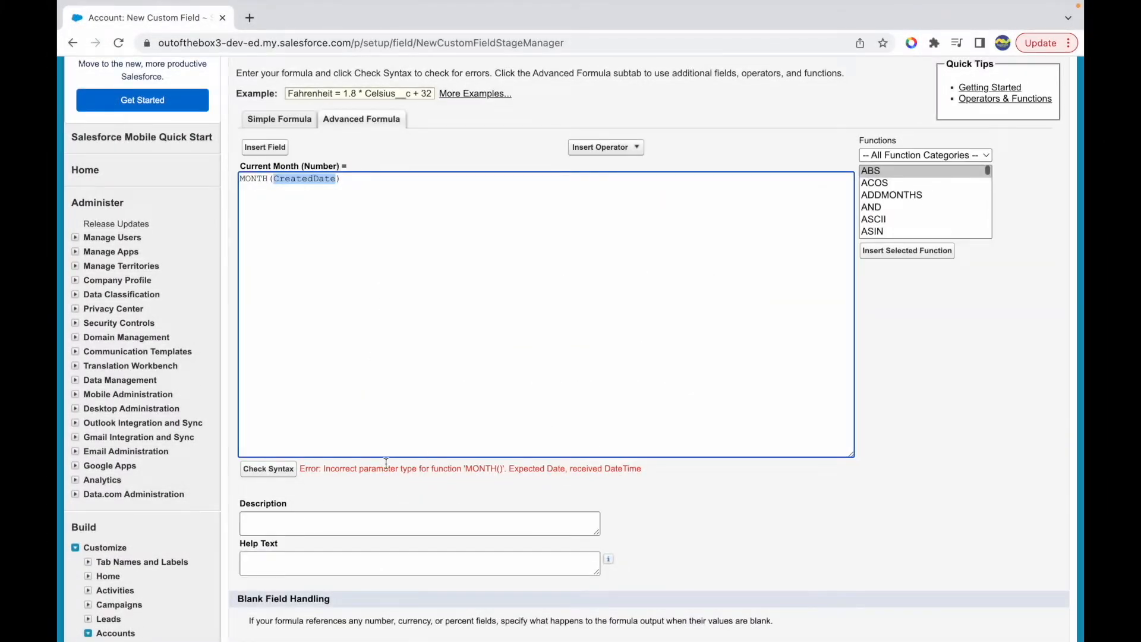
pyautogui.doubleClick(370, 468)
pyautogui.click(423, 470)
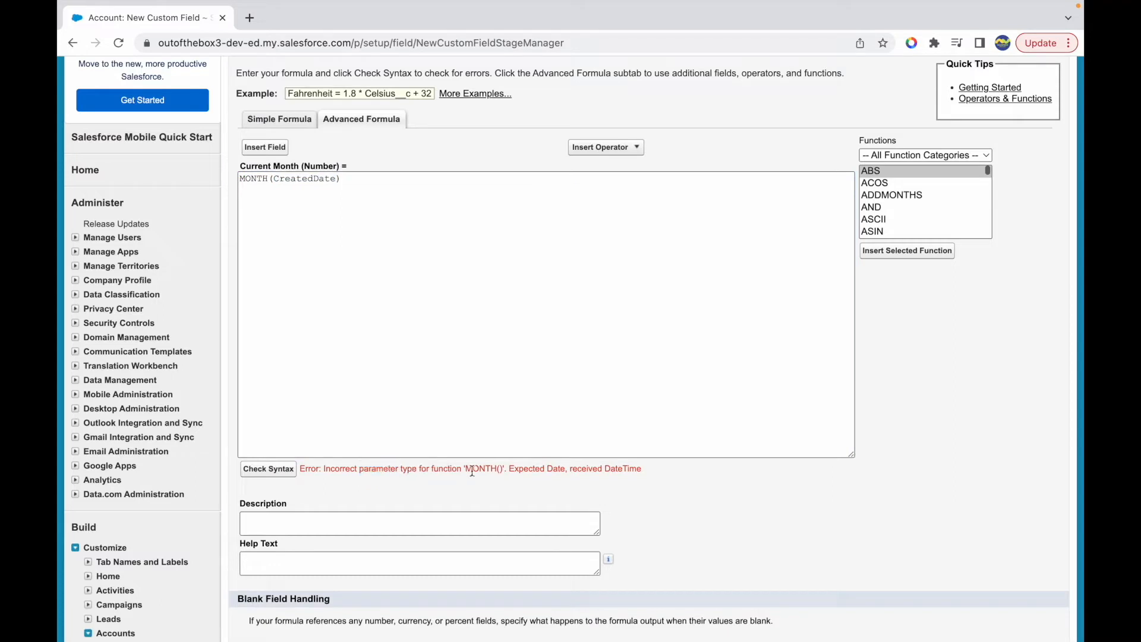
pyautogui.click(471, 471)
pyautogui.doubleClick(615, 470)
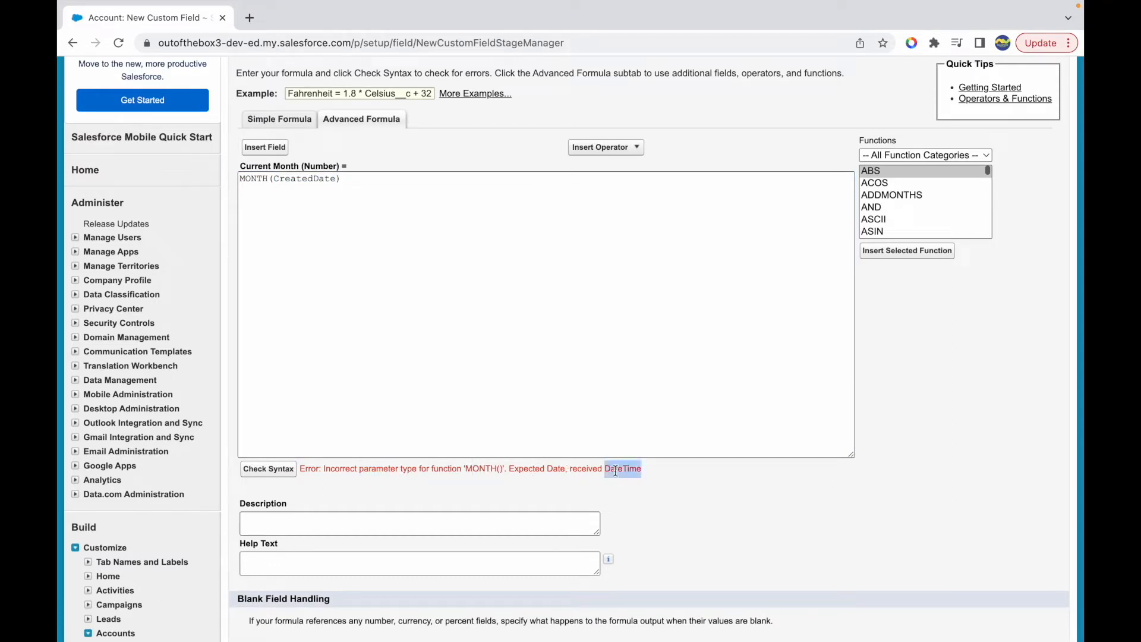
pyautogui.doubleClick(301, 178)
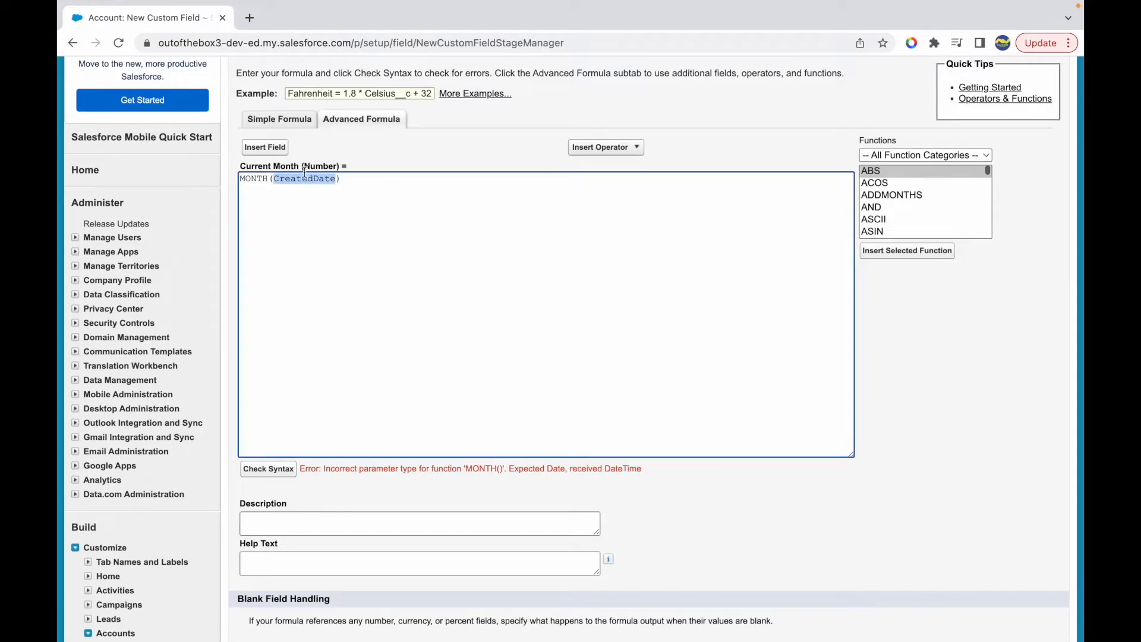
# - Look up the Account's Created Date field in the field picker to examine its data type, and compare it with the MONTH argument
pyautogui.click(302, 176)
pyautogui.click(265, 152)
pyautogui.scroll(-5, 418, 351)
pyautogui.scroll(-1, 417, 350)
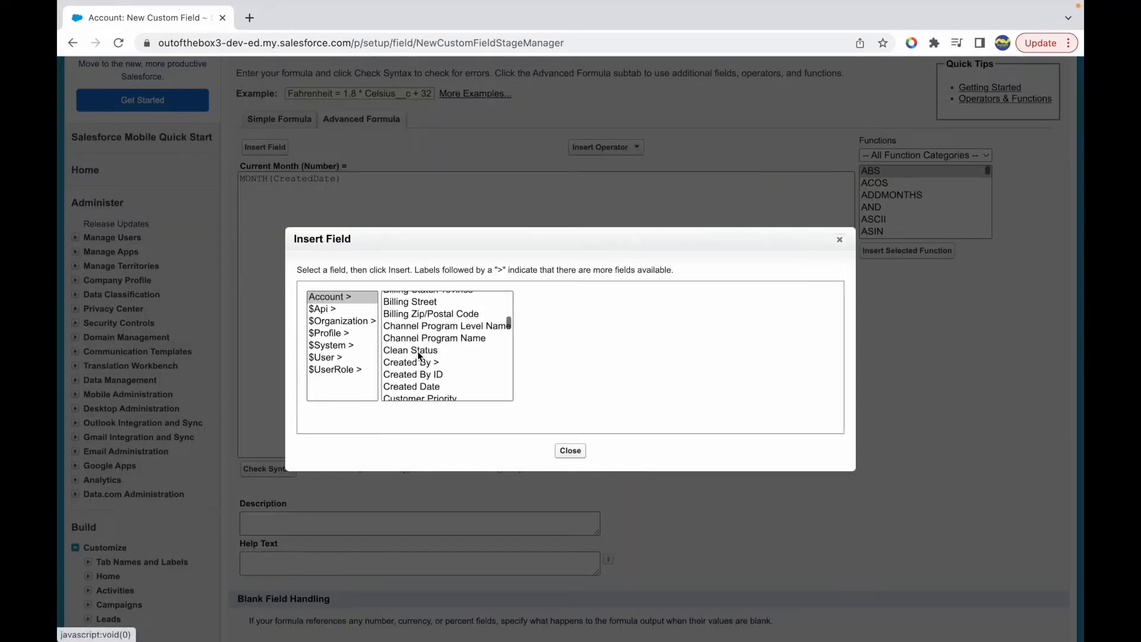
pyautogui.click(423, 386)
pyautogui.moveTo(556, 341); pyautogui.dragTo(605, 347)
pyautogui.click(839, 239)
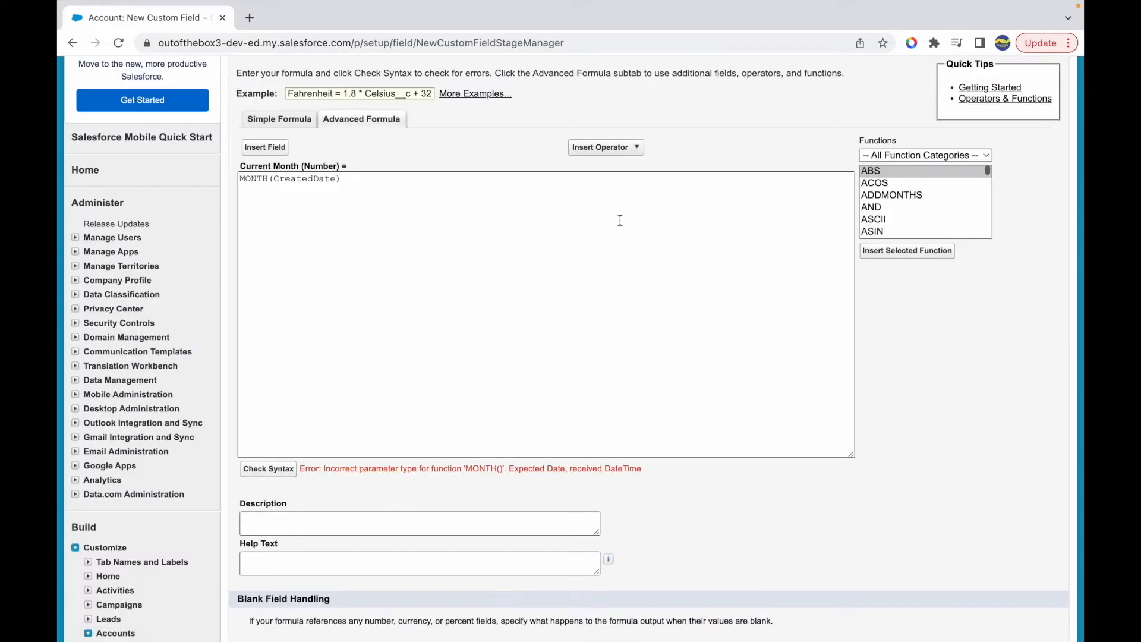
pyautogui.doubleClick(300, 183)
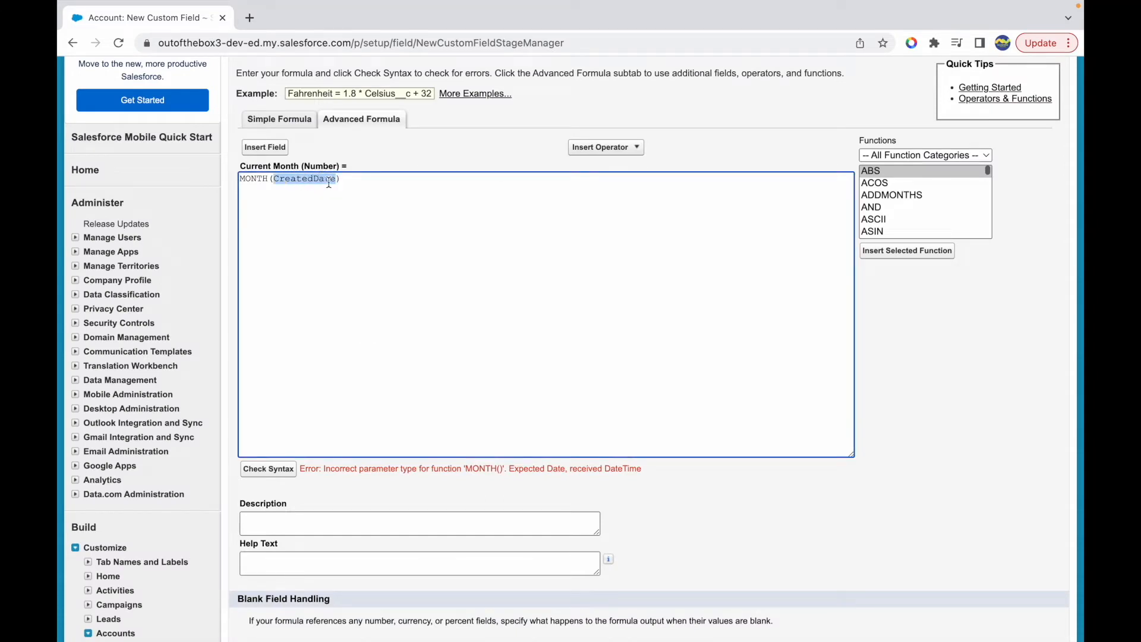
pyautogui.click(329, 183)
# - Filter the functions to the Date & Time category, select DATEVALUE and read its description
pyautogui.click(904, 154)
pyautogui.click(899, 172)
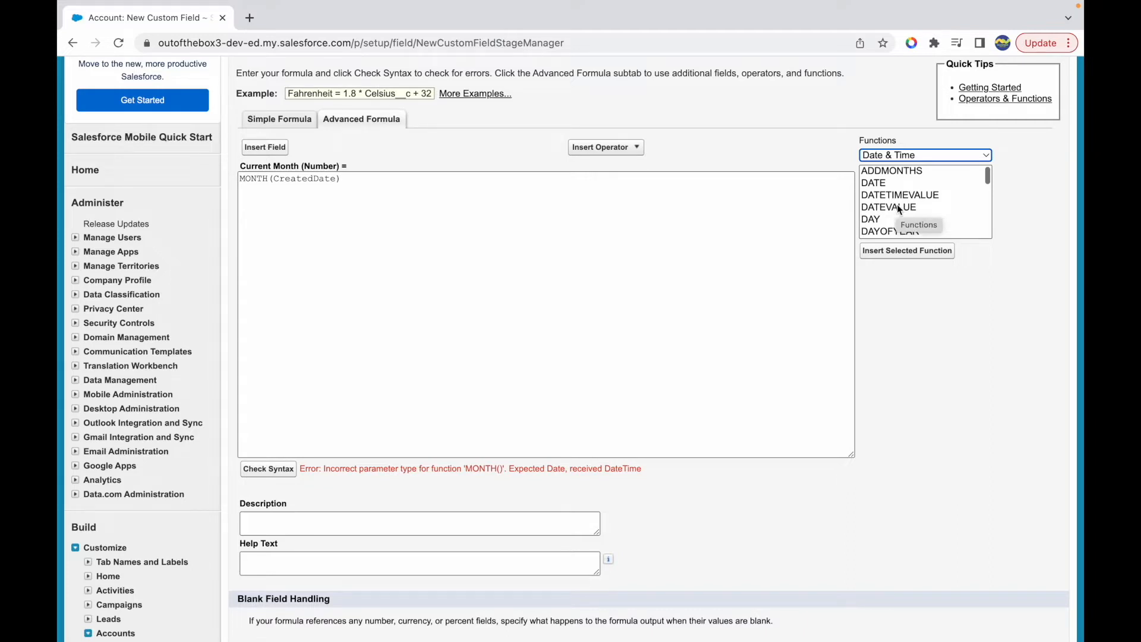
pyautogui.click(898, 208)
pyautogui.moveTo(898, 280); pyautogui.dragTo(971, 280)
pyautogui.click(891, 204)
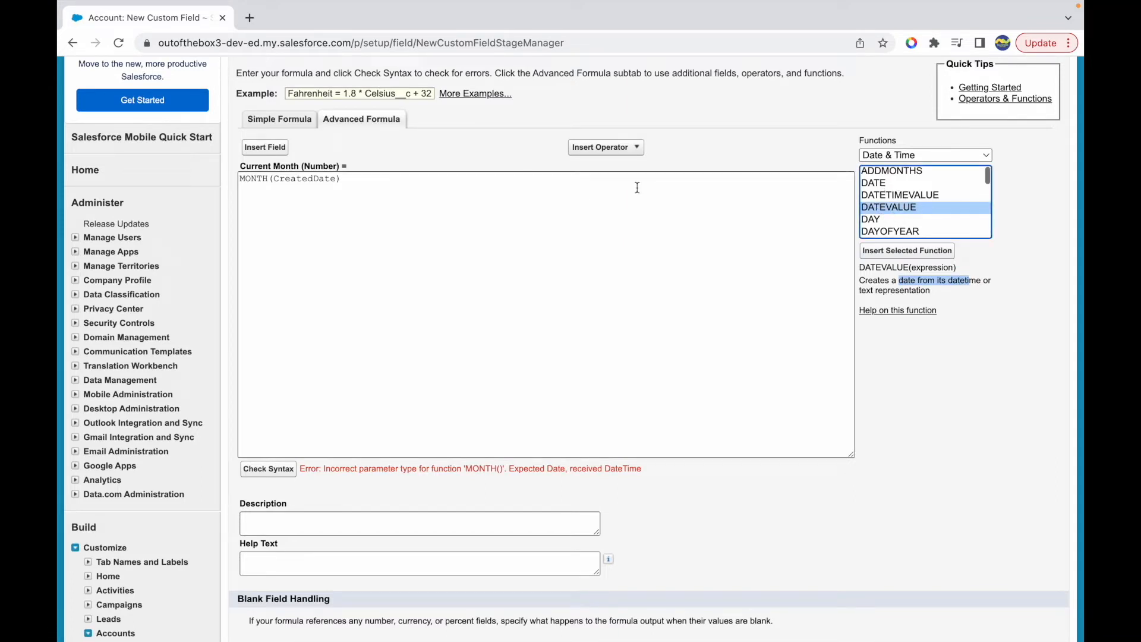
# - Wrap the CreatedDate argument in DATEVALUE so the formula reads MONTH(DATEVALUE(CreatedDate))
pyautogui.click(274, 181)
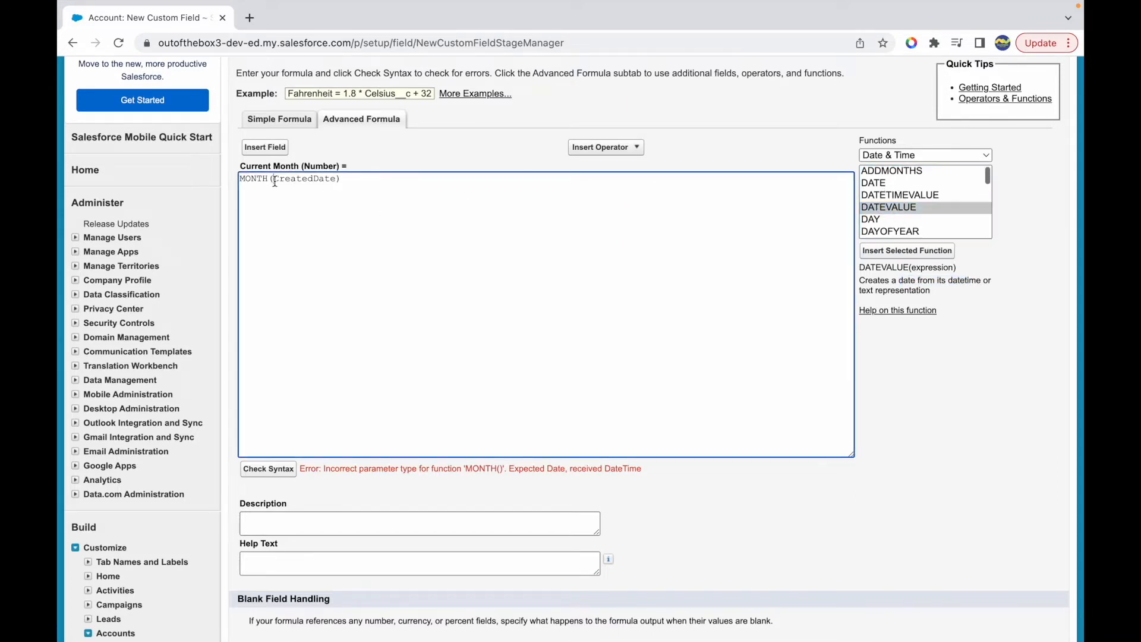
pyautogui.write('DATEVALUE(')
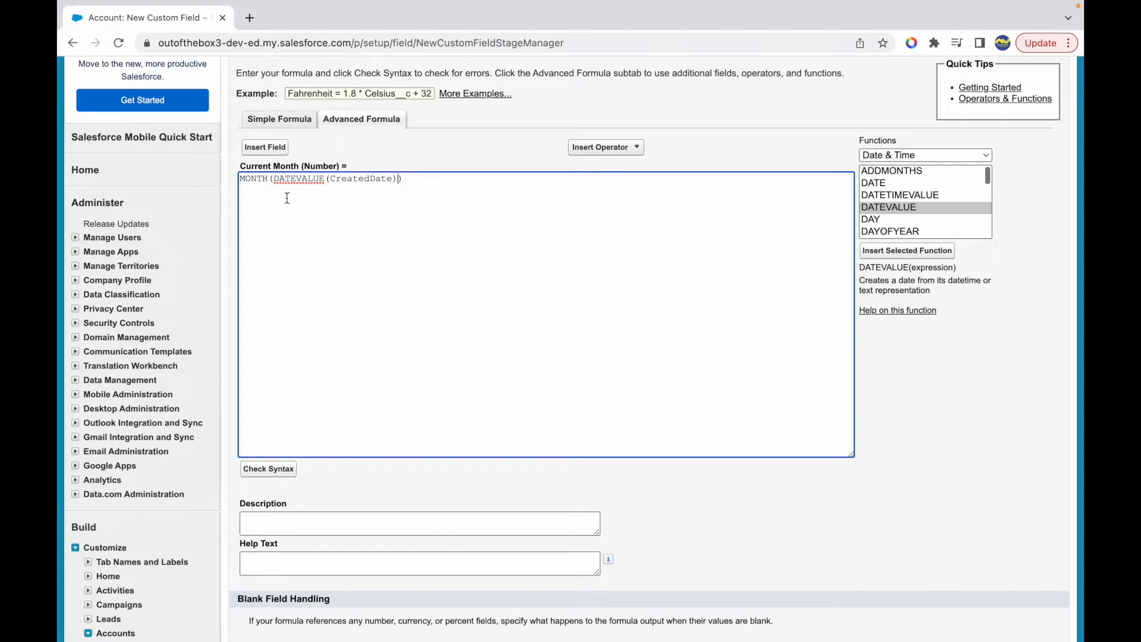
pyautogui.doubleClick(255, 179)
pyautogui.doubleClick(299, 179)
pyautogui.doubleClick(363, 179)
pyautogui.click(442, 186)
# - Check the syntax of the nested MONTH formula, review the expression and continue to the field-level security settings
pyautogui.scroll(-1, 342, 421)
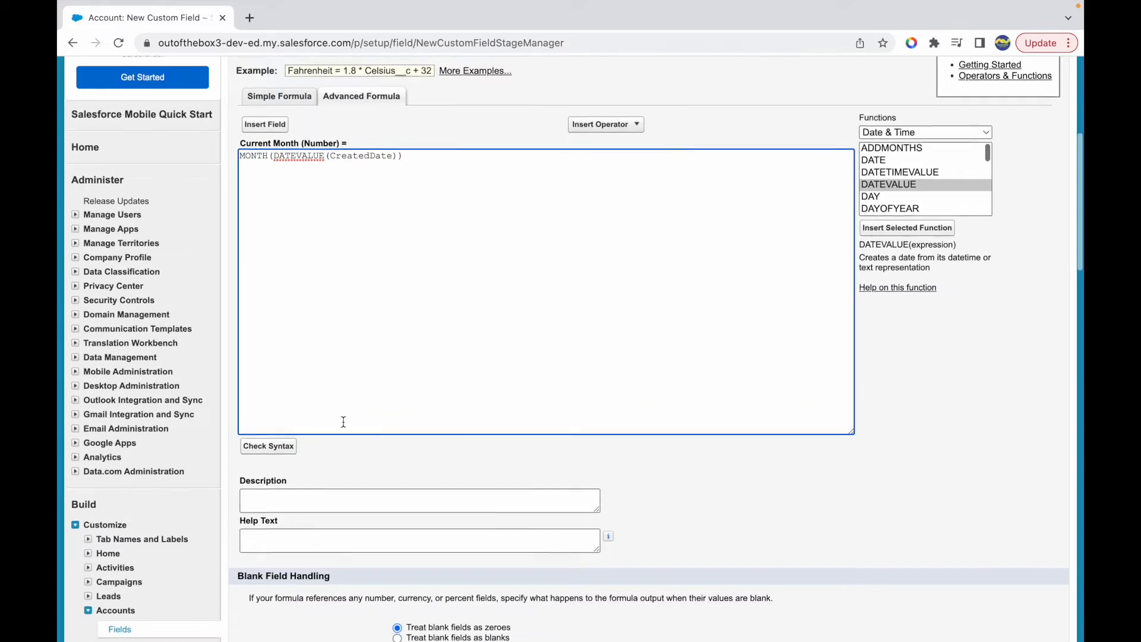
pyautogui.click(271, 446)
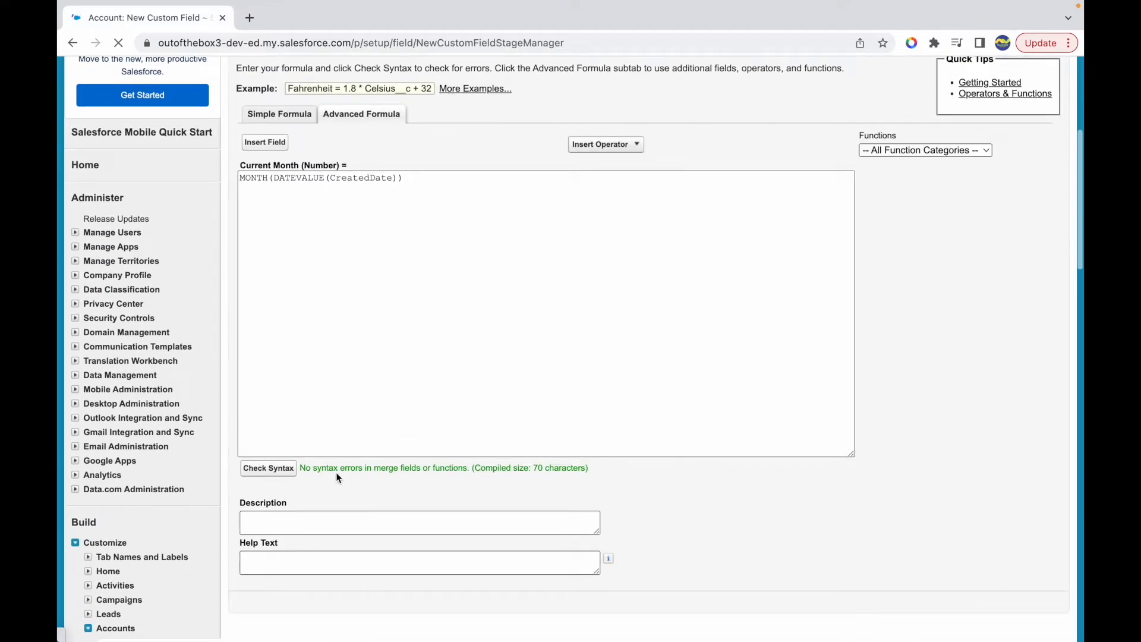
pyautogui.scroll(-4, 580, 461)
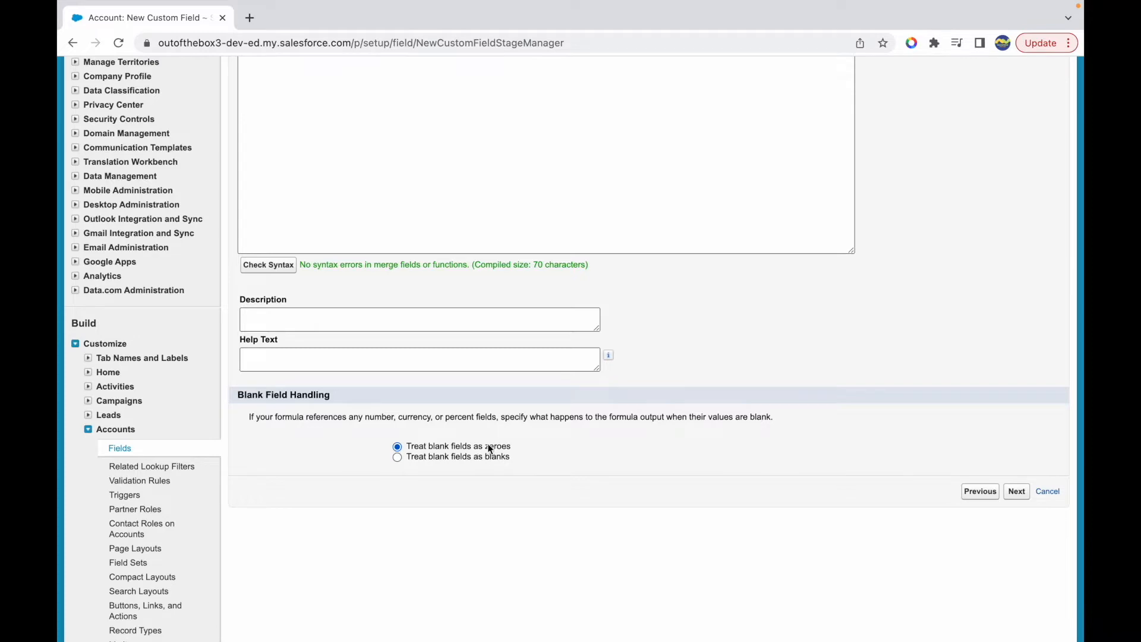
pyautogui.scroll(10, 625, 437)
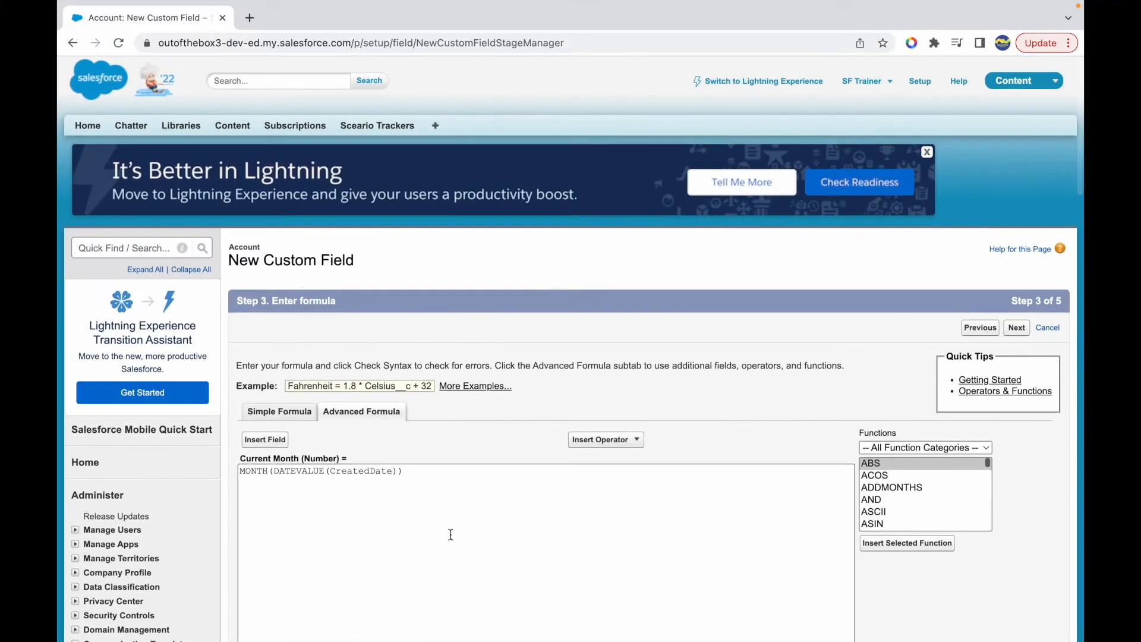
pyautogui.moveTo(262, 473); pyautogui.dragTo(432, 477)
pyautogui.click(471, 481)
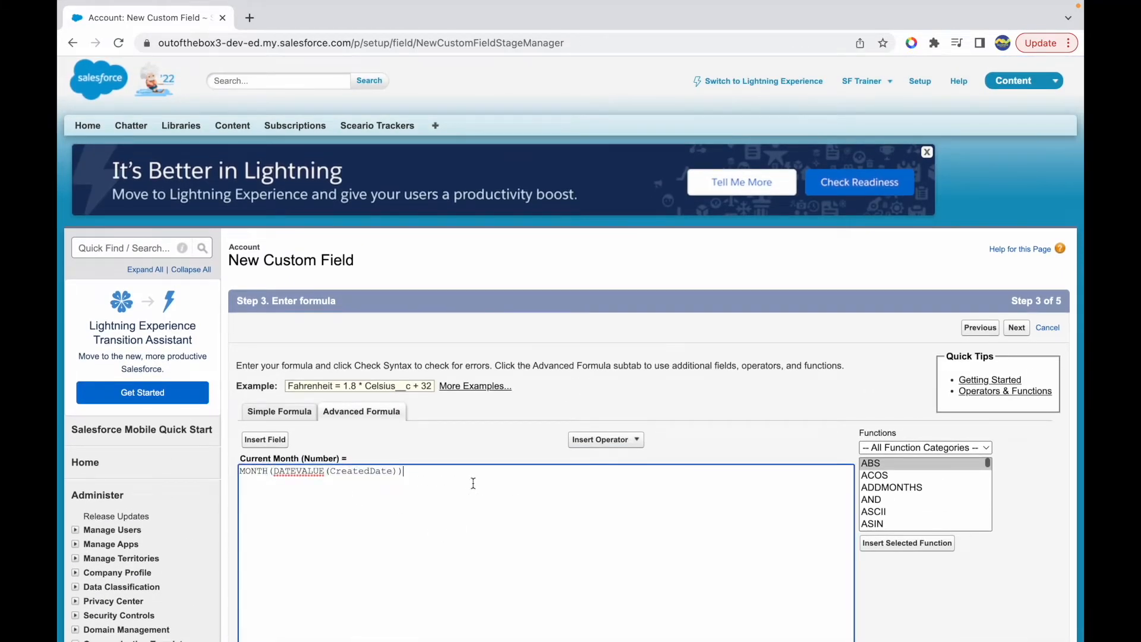
pyautogui.scroll(-9, 516, 492)
pyautogui.click(1015, 462)
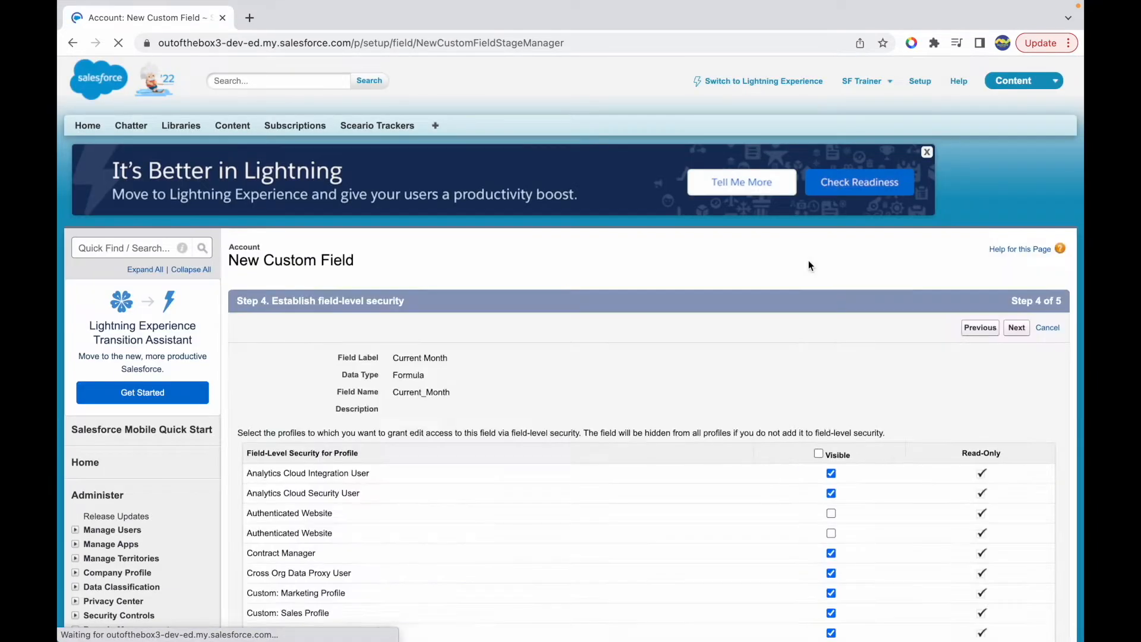
# - Make the Current Month field visible only to the System Administrator profile and continue to the page layout settings
pyautogui.scroll(-5, 808, 266)
pyautogui.click(819, 201)
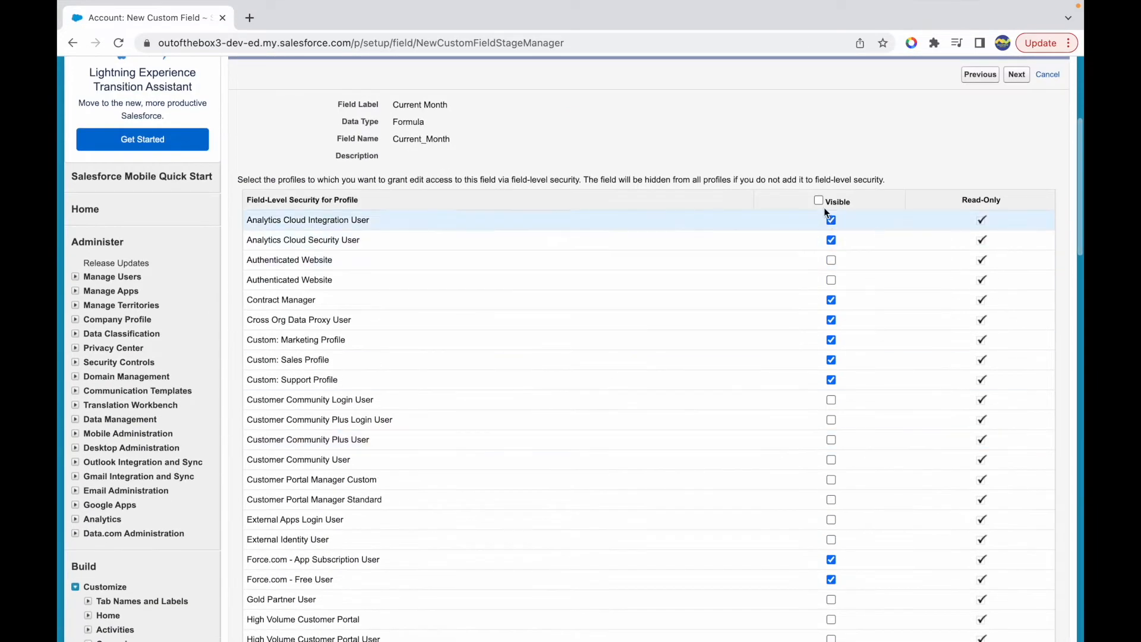
pyautogui.scroll(-9, 774, 378)
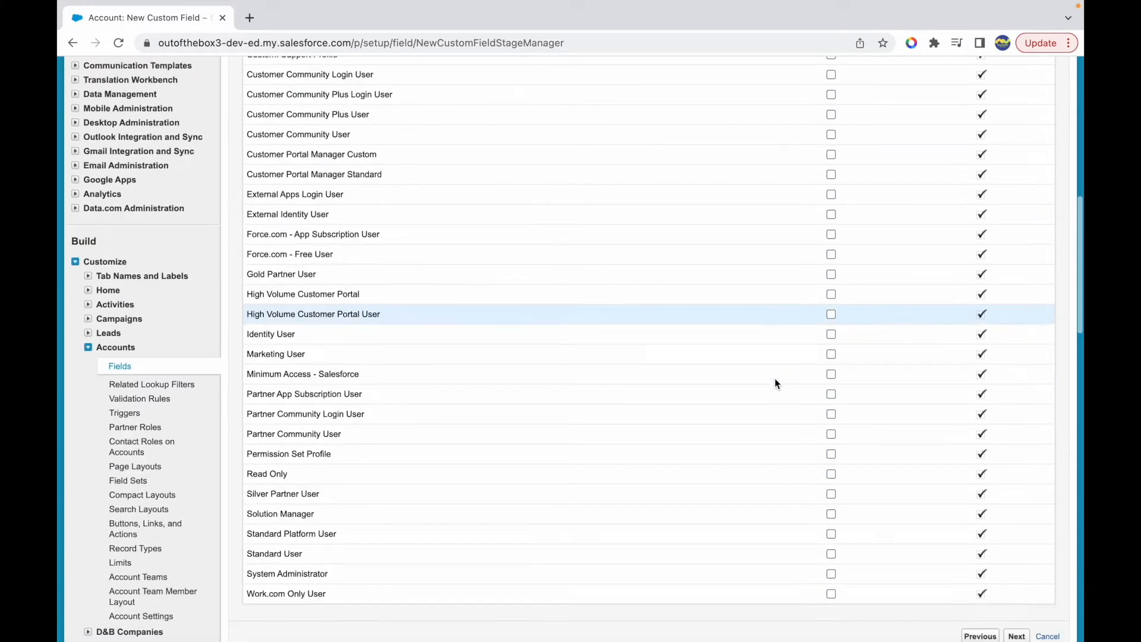
pyautogui.click(831, 390)
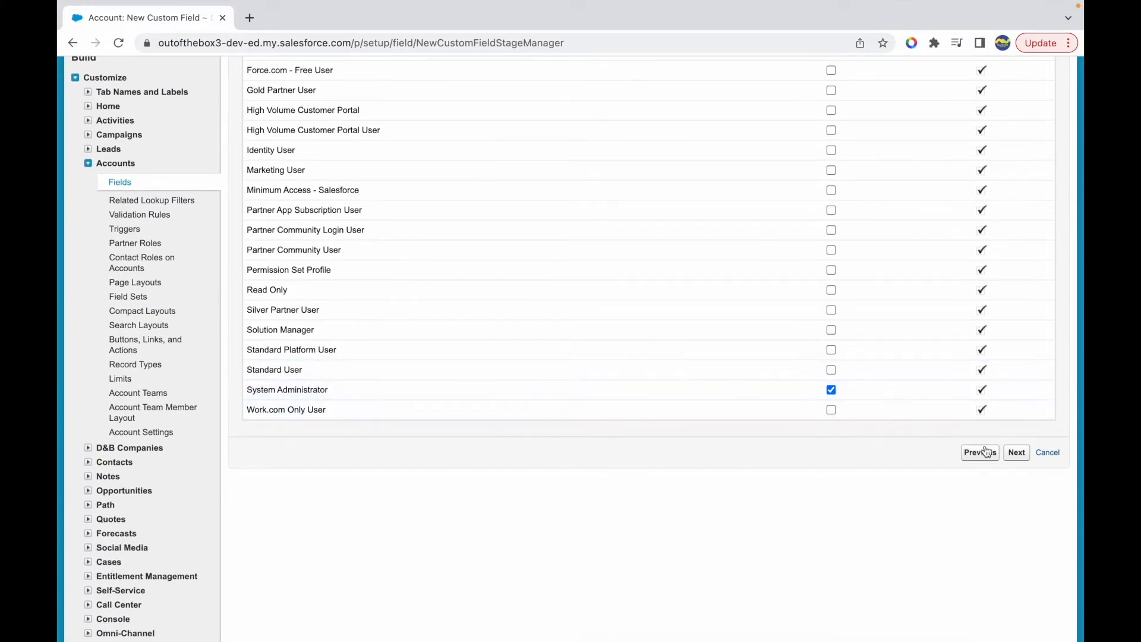
pyautogui.click(1016, 452)
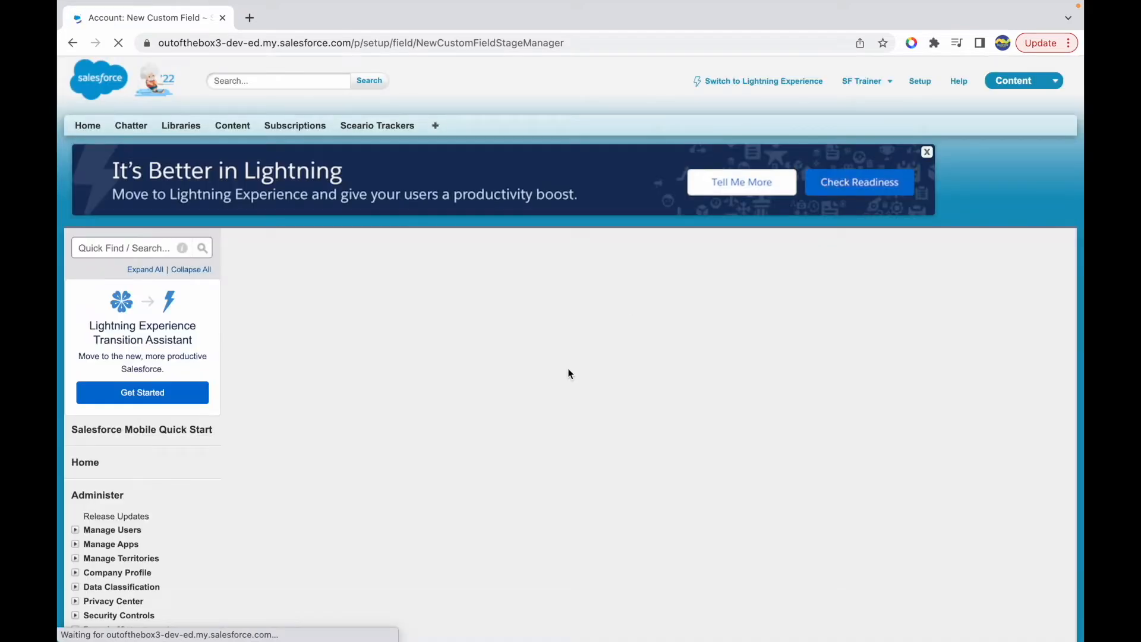
# - Add the Current Month field only to the Account Layout and save the field
pyautogui.click(254, 470)
pyautogui.click(255, 536)
pyautogui.click(1003, 603)
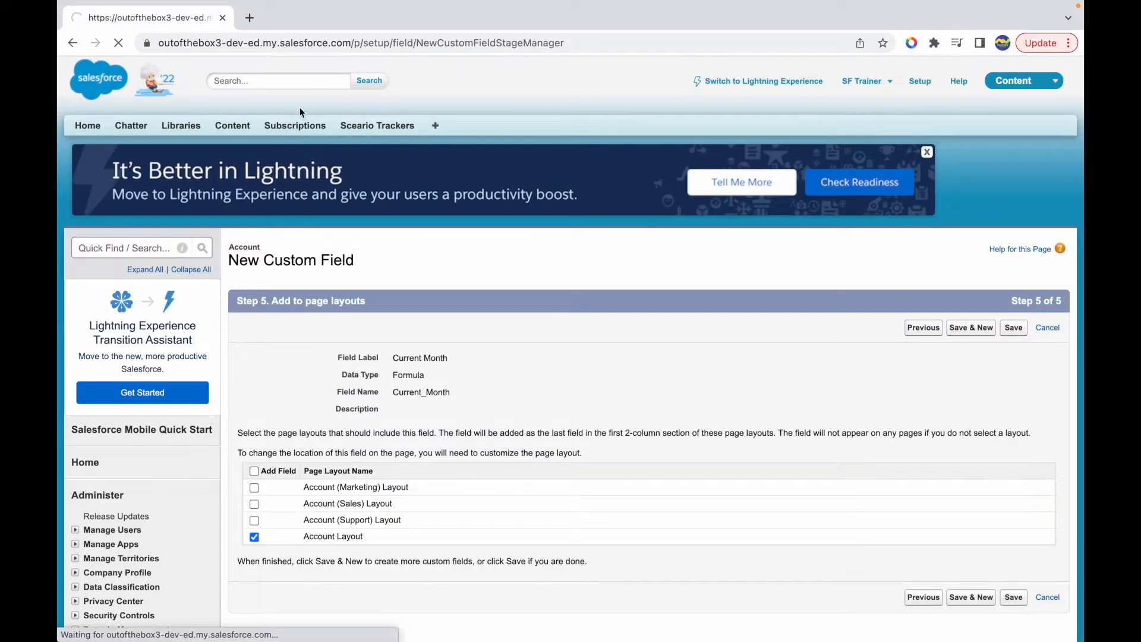
# - Create a new account named Account 1 with Number of Locations set to 2 and save it
pyautogui.click(435, 126)
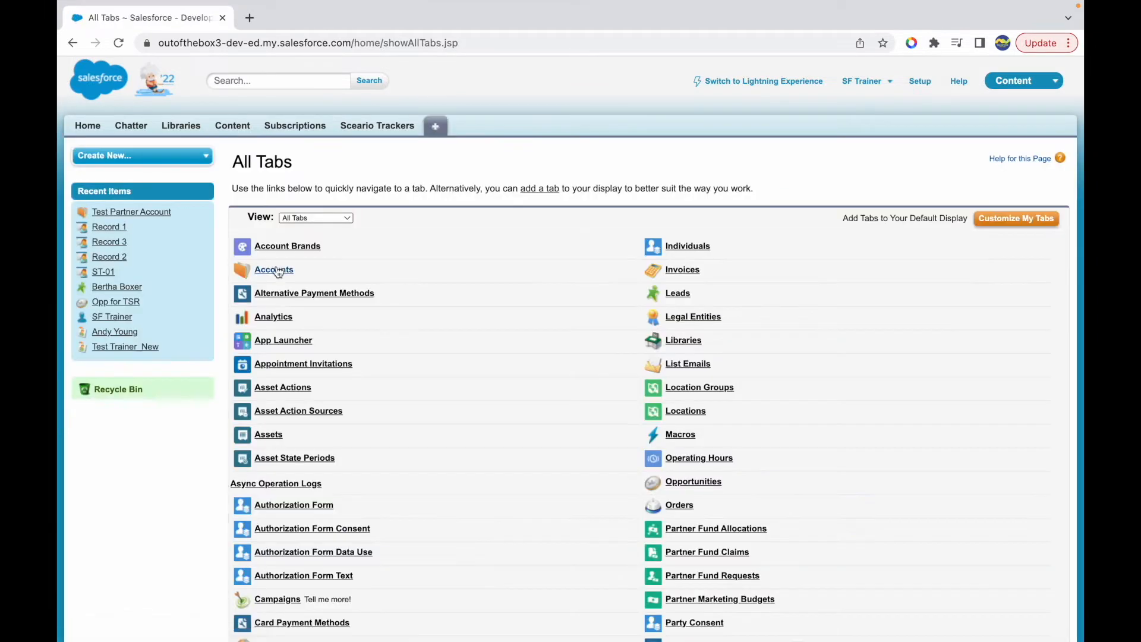
pyautogui.click(272, 265)
pyautogui.click(499, 324)
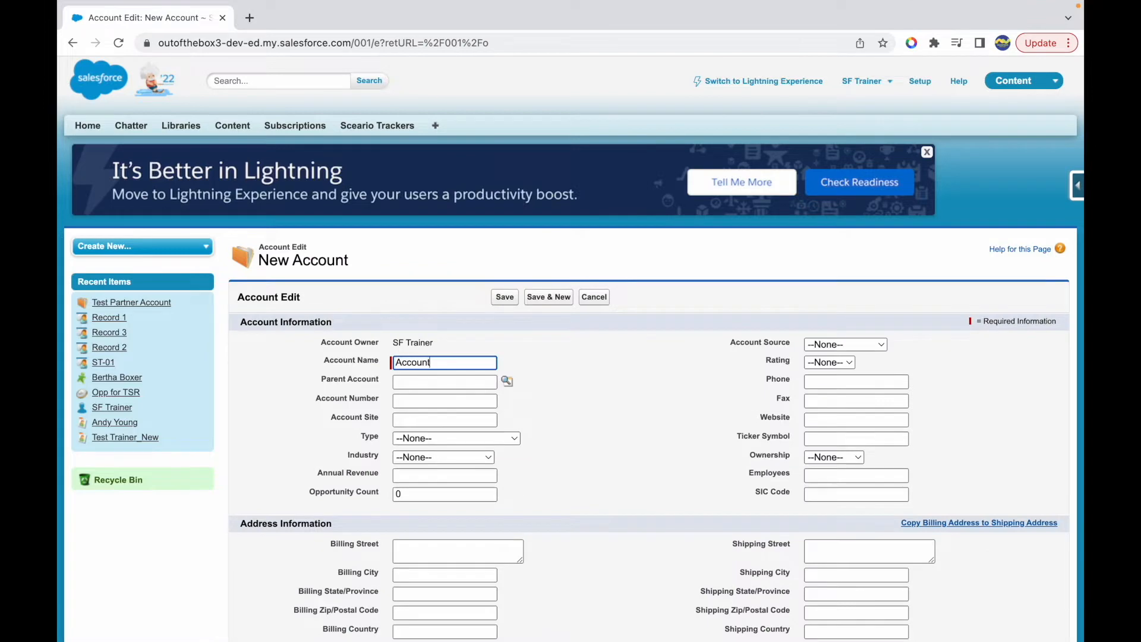
pyautogui.write('1')
pyautogui.scroll(-5, 576, 376)
pyautogui.click(444, 415)
pyautogui.write('2')
pyautogui.press('Return')
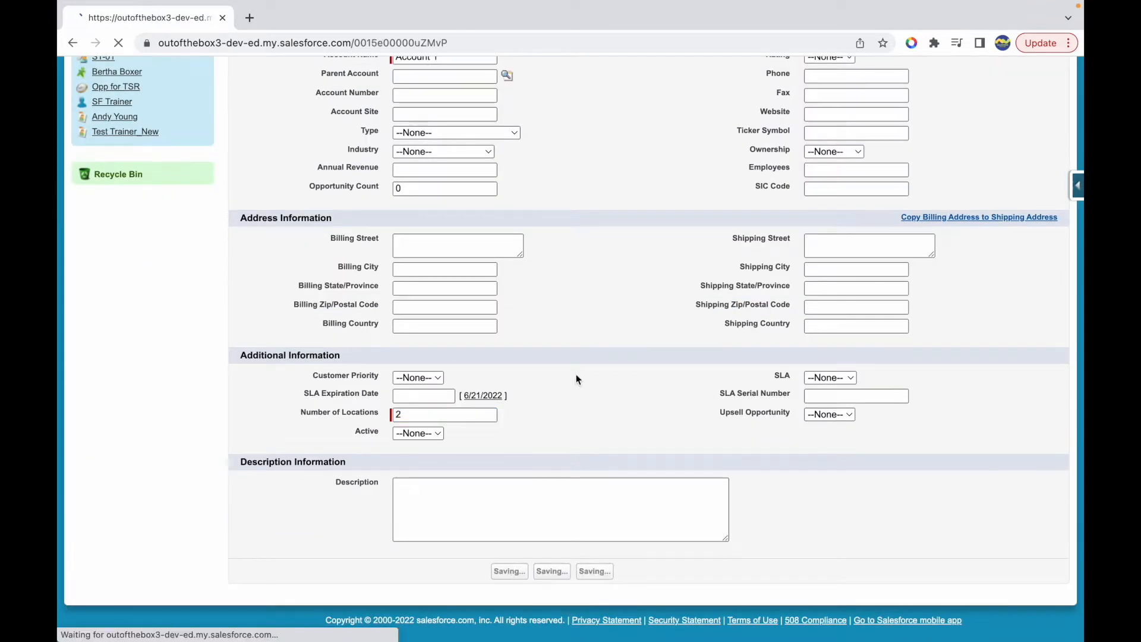
# - Examine the Current Month value in the Account 1 details, then return to the Accounts home page
pyautogui.scroll(-2, 516, 436)
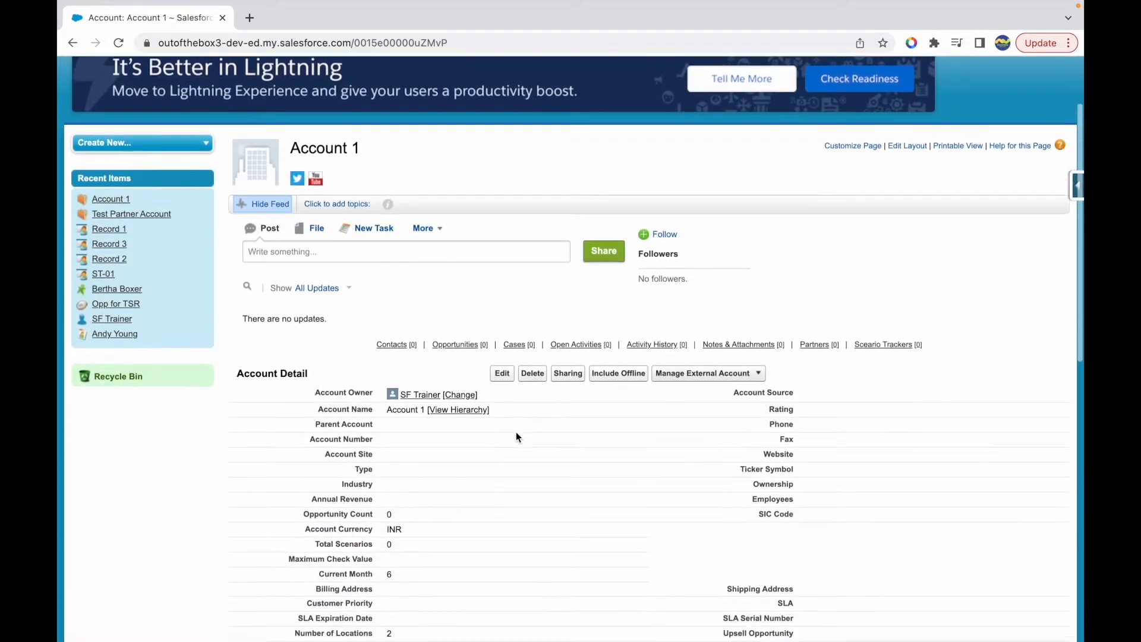
pyautogui.scroll(-2, 516, 436)
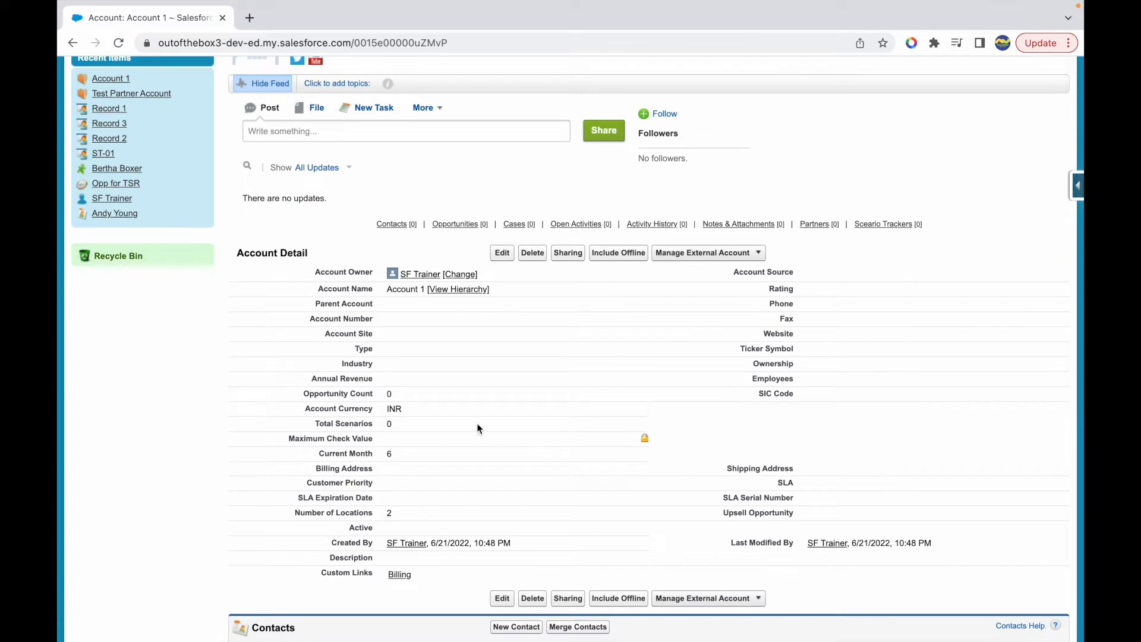
pyautogui.moveTo(379, 459); pyautogui.dragTo(305, 455)
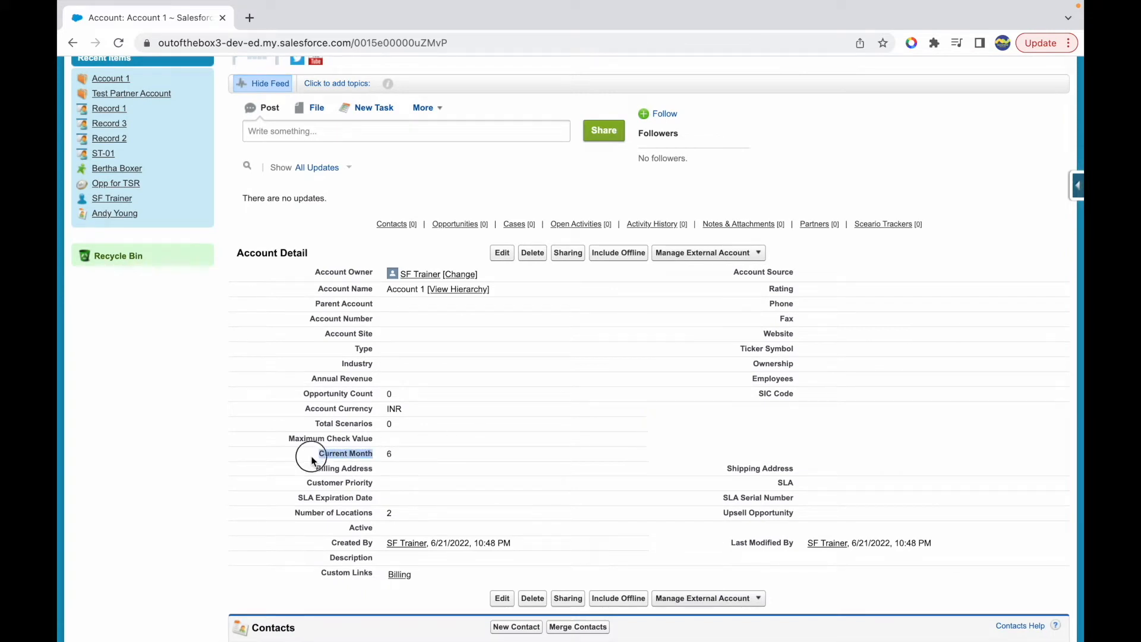
pyautogui.click(386, 458)
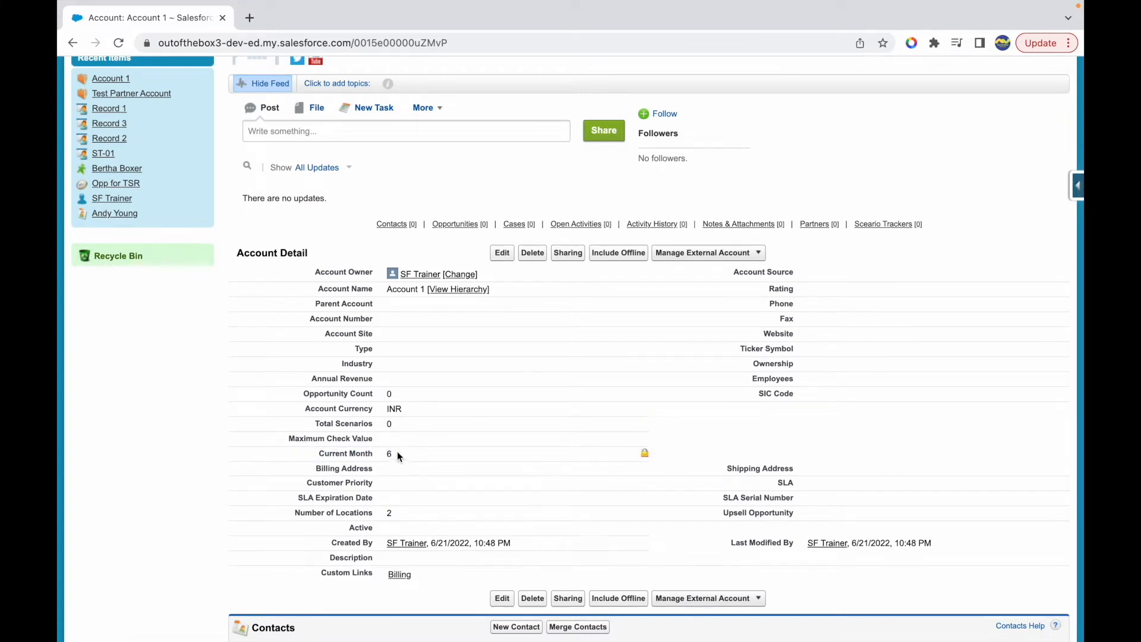
pyautogui.scroll(4, 413, 458)
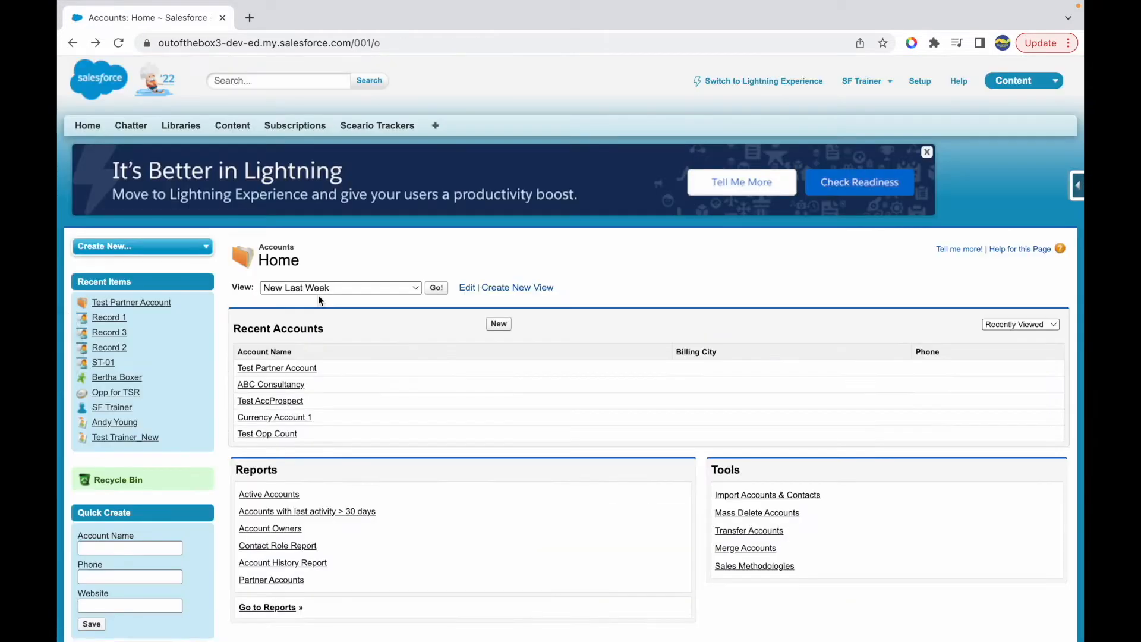
# - Open Test Partner Account and compare its Current Month value with its creation date
pyautogui.click(270, 369)
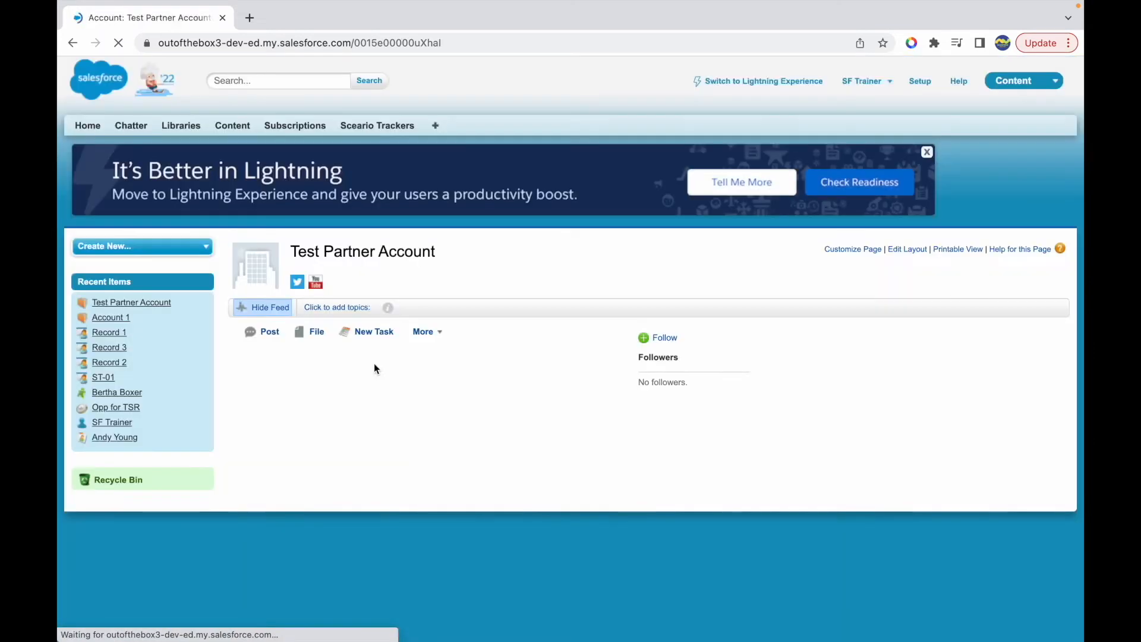
pyautogui.scroll(-3, 469, 472)
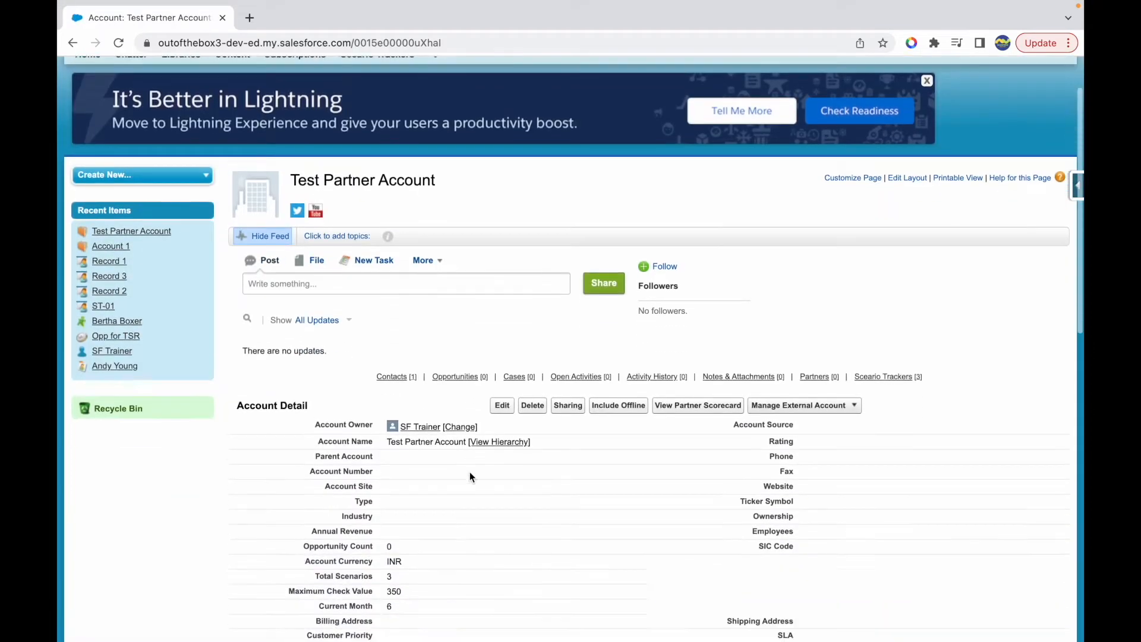
pyautogui.click(384, 494)
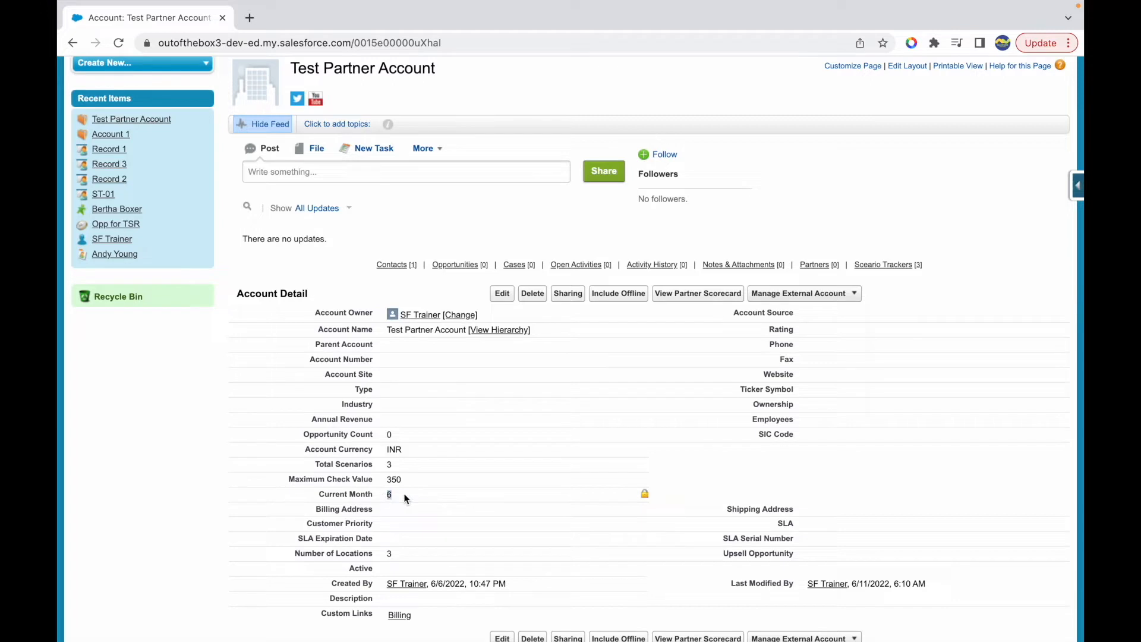
pyautogui.moveTo(389, 494); pyautogui.dragTo(319, 494)
pyautogui.click(305, 495)
pyautogui.click(414, 497)
pyautogui.click(392, 493)
# - Switch to the Keynote presentation and highlight WEEKDAY as the second function in the list
pyautogui.hotkey('ctrl', 'Up')
pyautogui.click(568, 203)
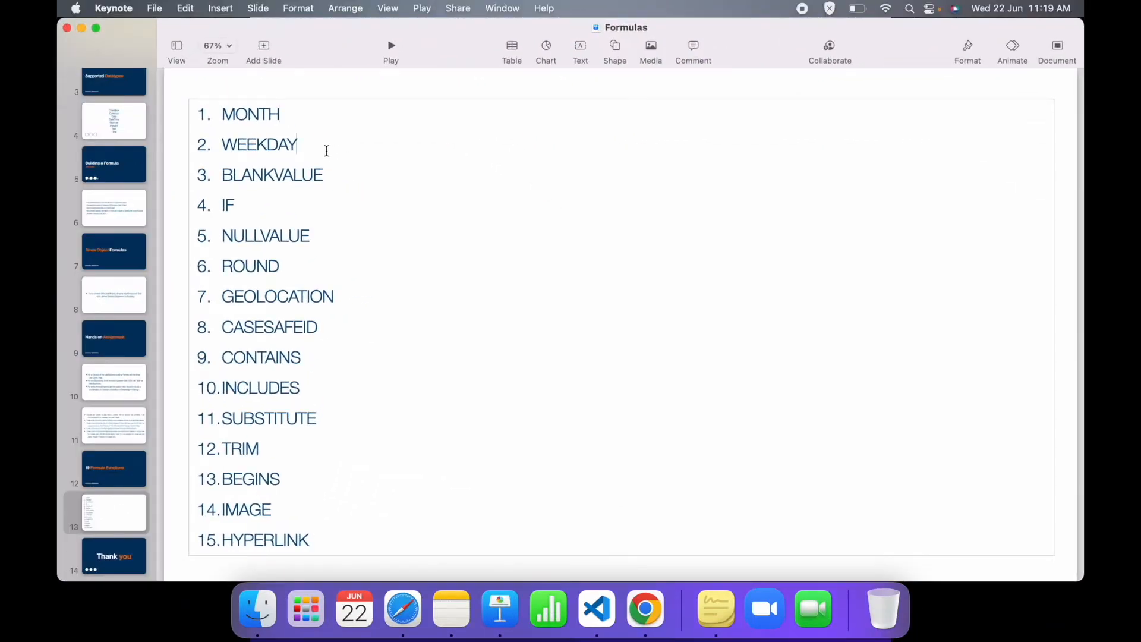
pyautogui.press('ctrl+super+f')
pyautogui.doubleClick(245, 161)
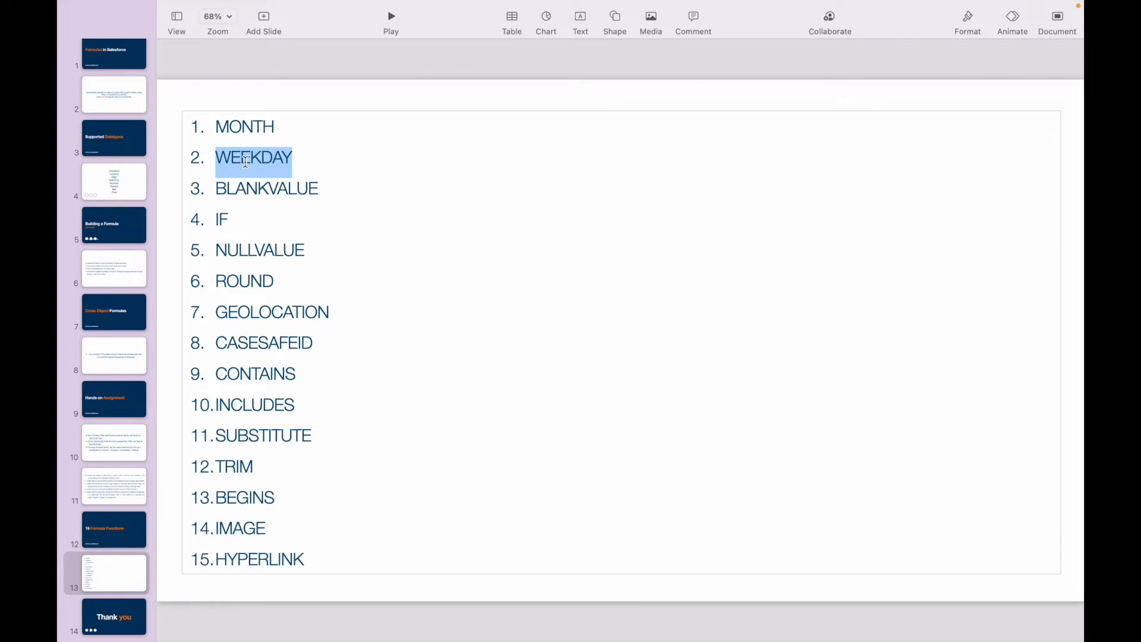
# - Switch to Google Chrome, find the Account fields by searching Setup for "account", and start a new custom field
pyautogui.hotkey('ctrl', 'Up')
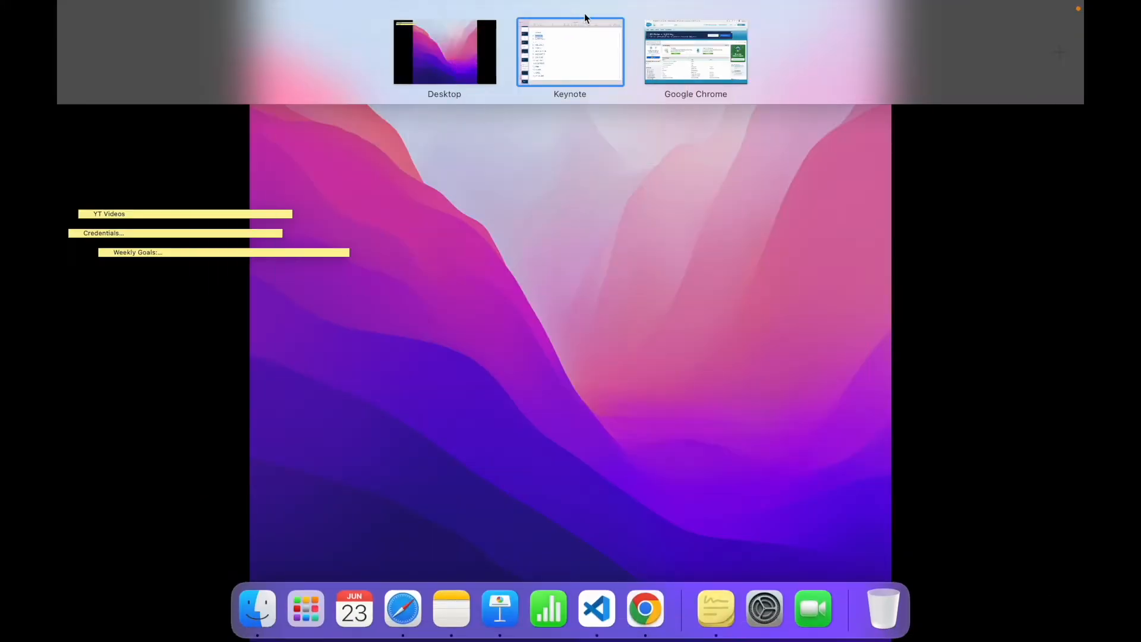
pyautogui.click(675, 51)
pyautogui.click(112, 247)
pyautogui.write('account')
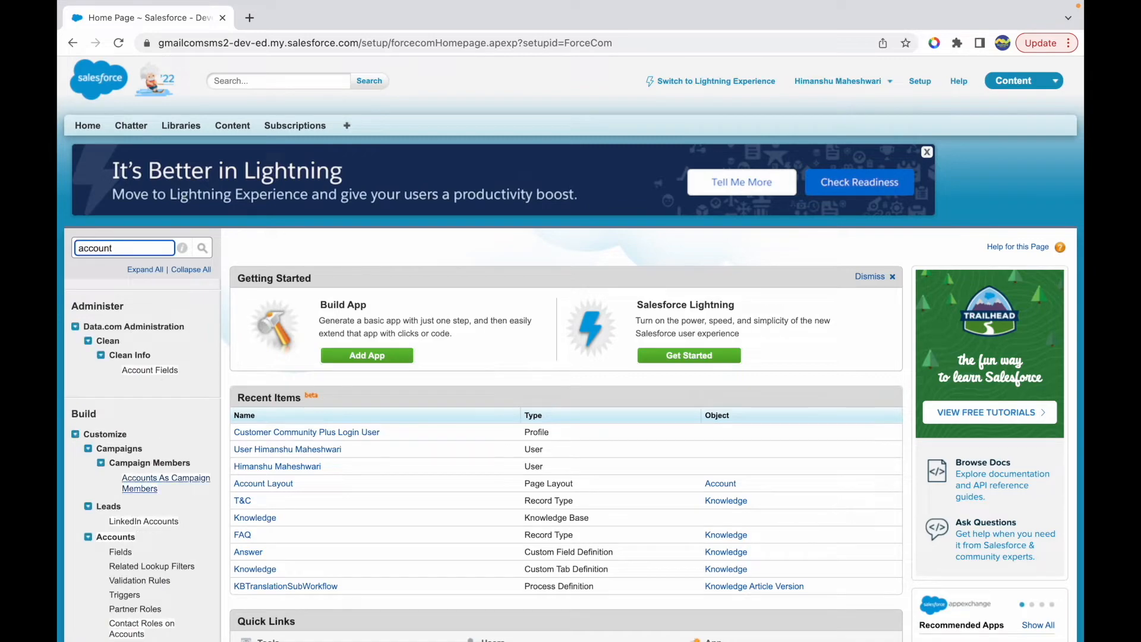
pyautogui.click(120, 552)
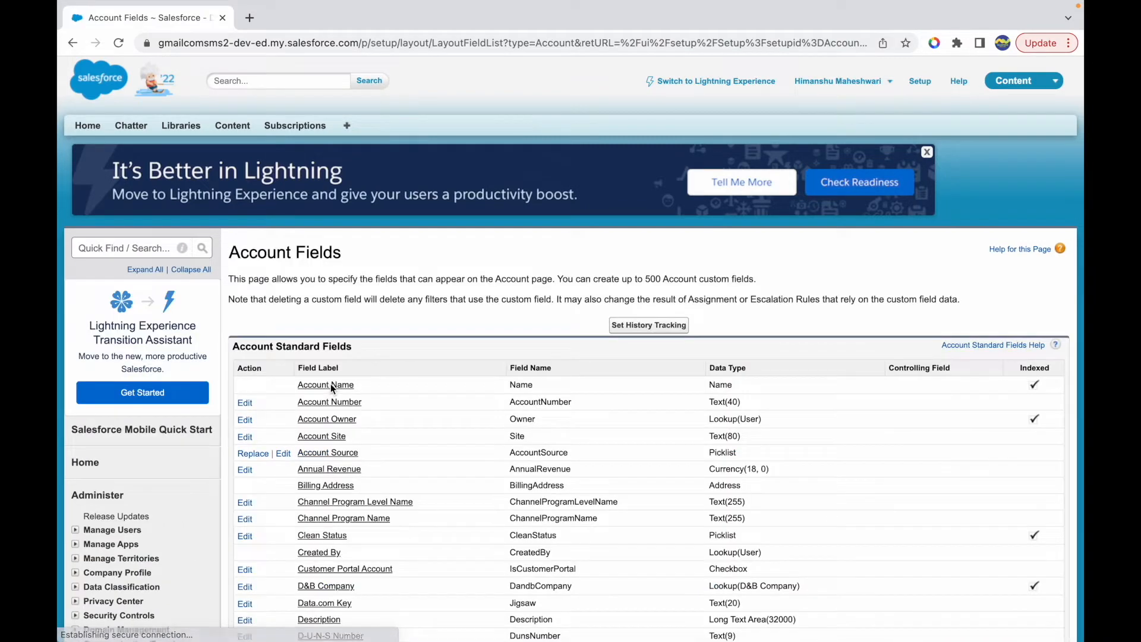
pyautogui.scroll(-9, 404, 450)
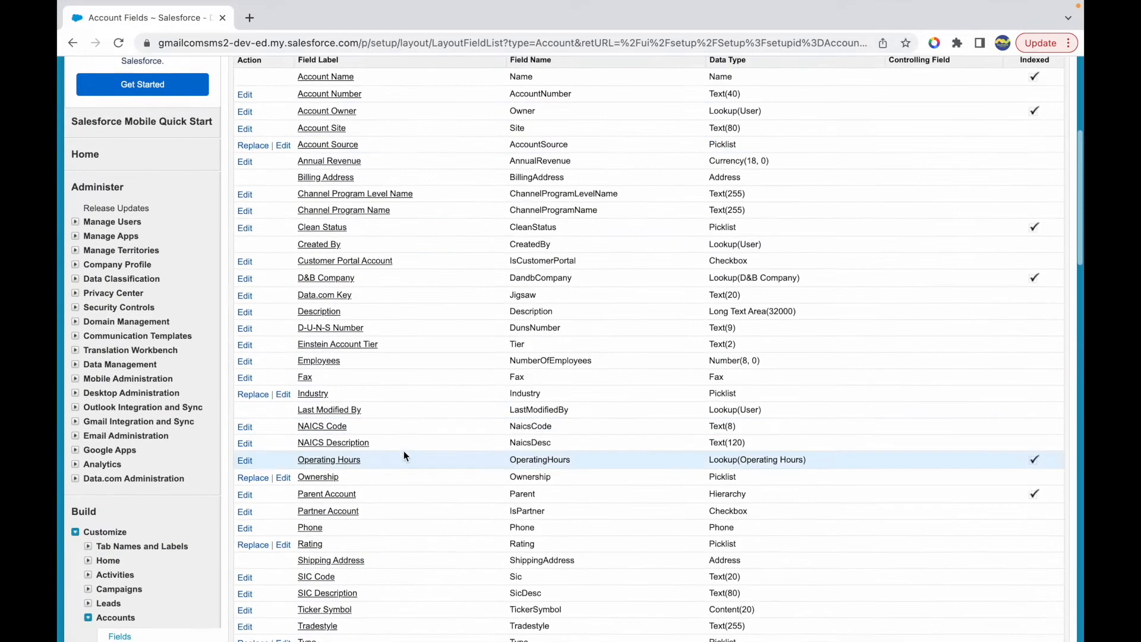
pyautogui.scroll(-1, 404, 455)
pyautogui.click(504, 419)
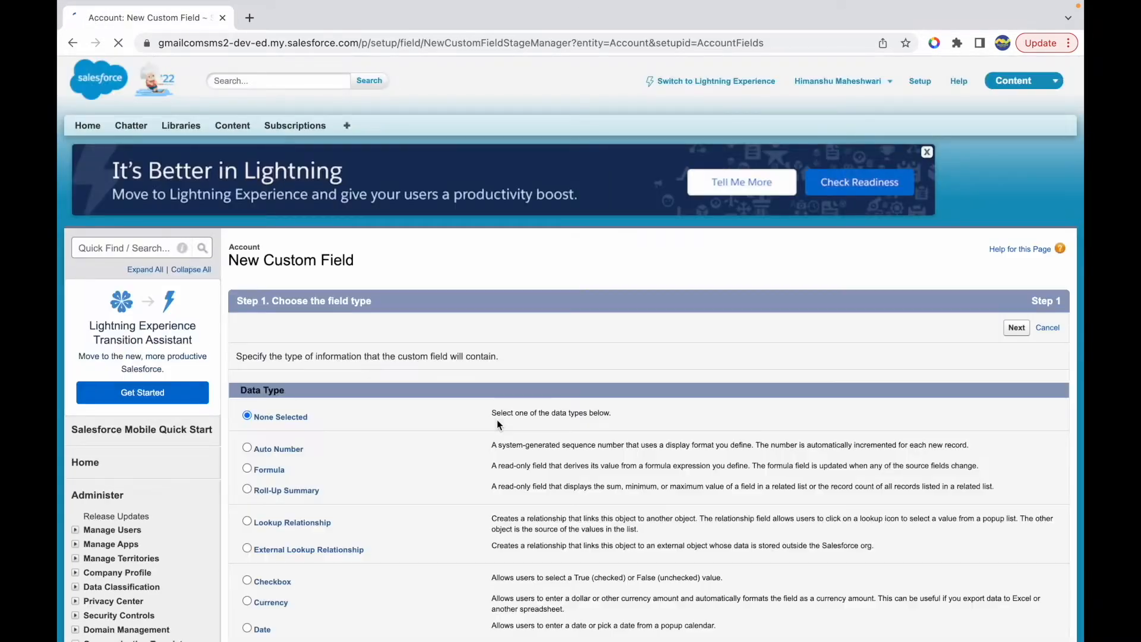
# - Choose Formula as the data type for the new Account custom field and continue to the output type
pyautogui.scroll(-1, 351, 472)
pyautogui.click(249, 421)
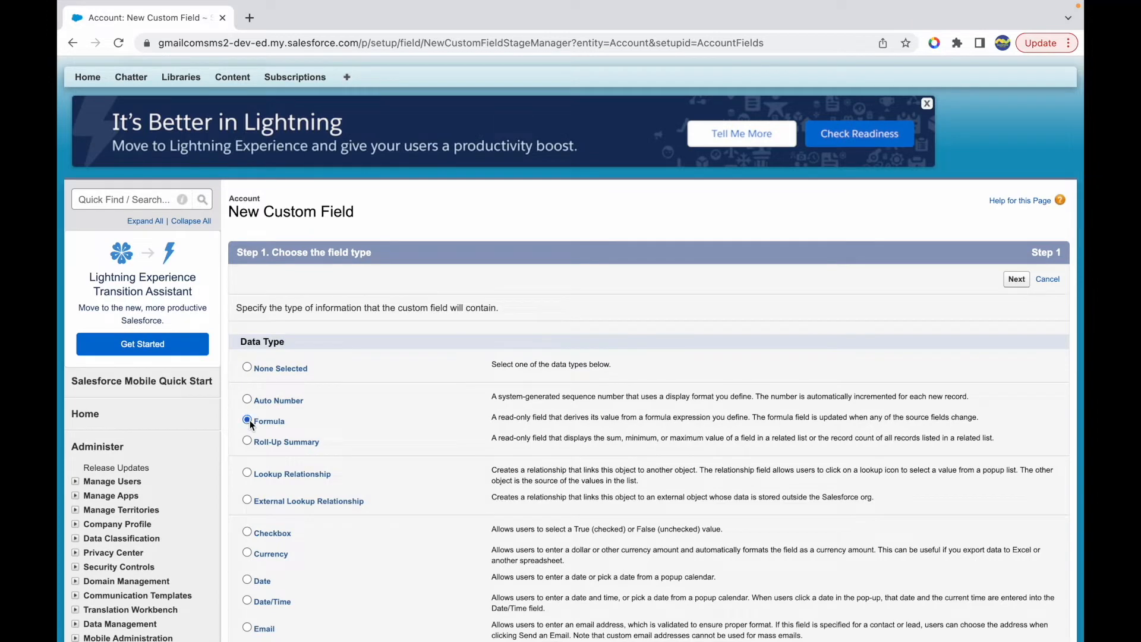
pyautogui.click(1014, 281)
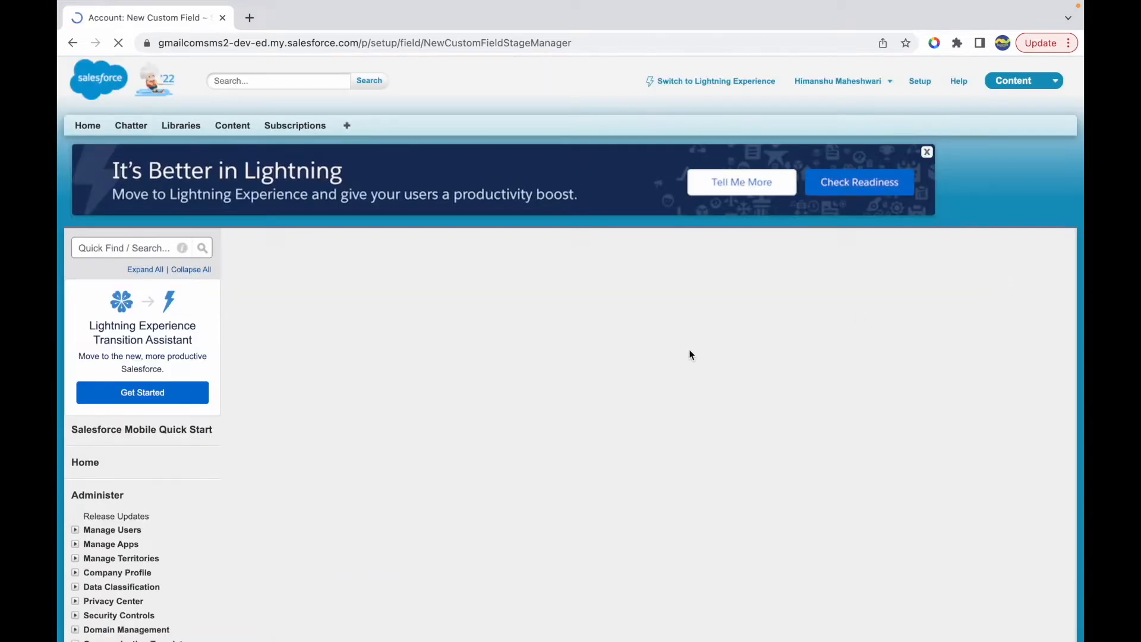
# - Label the field "Day of Week", set its formula return type to Text, and continue to the formula entry
pyautogui.click(440, 359)
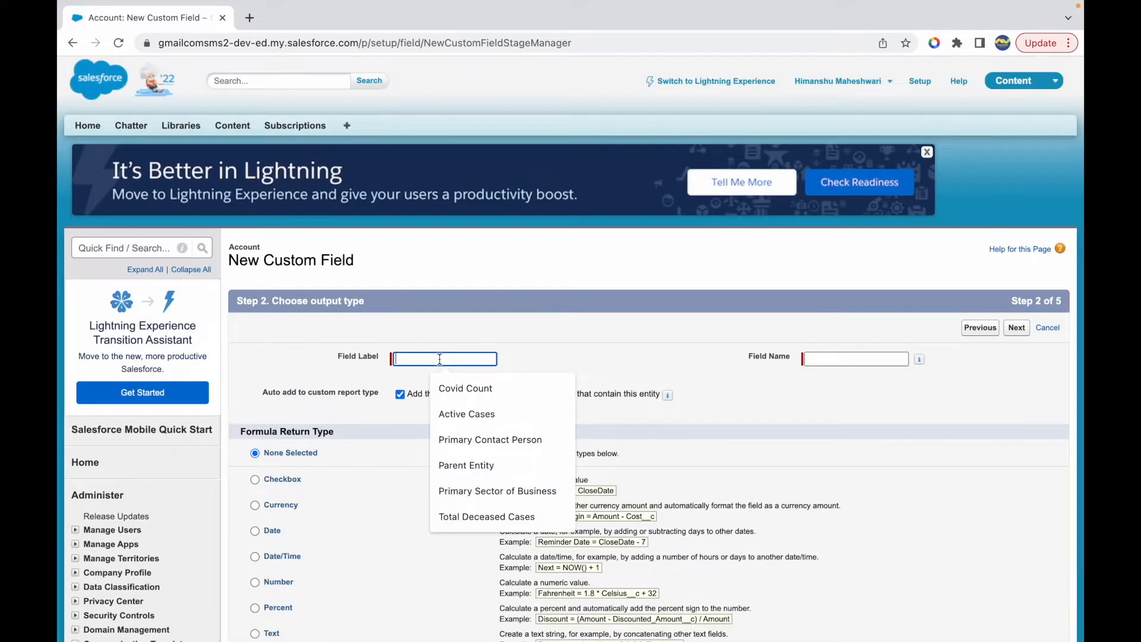
pyautogui.write('Day of Week')
pyautogui.press('Tab')
pyautogui.scroll(-3, 344, 503)
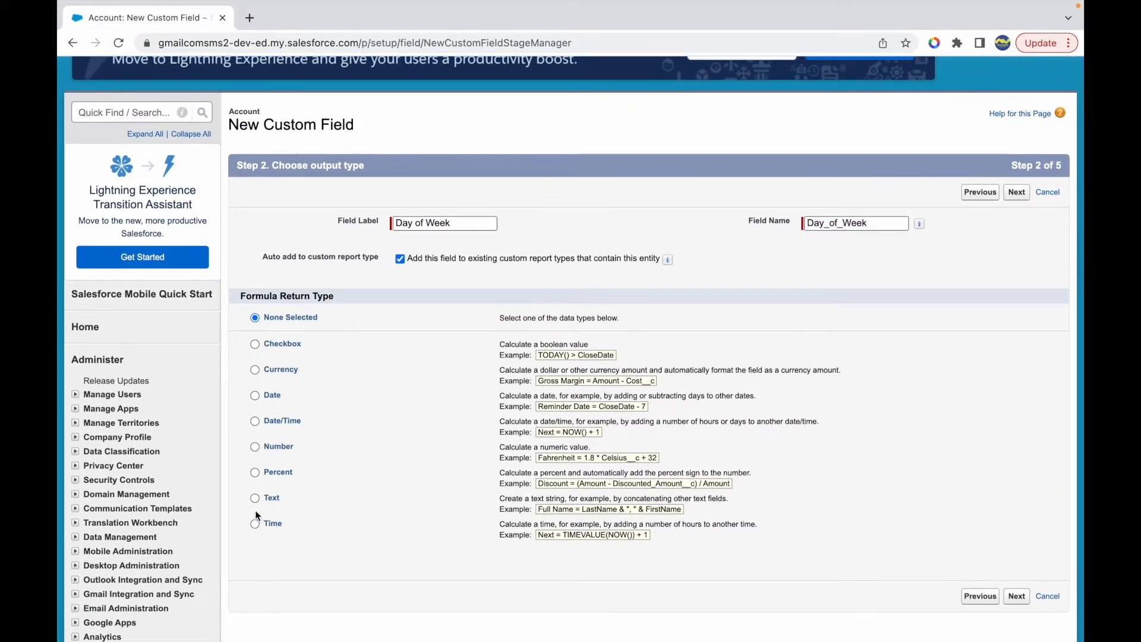
pyautogui.click(256, 497)
pyautogui.click(1016, 600)
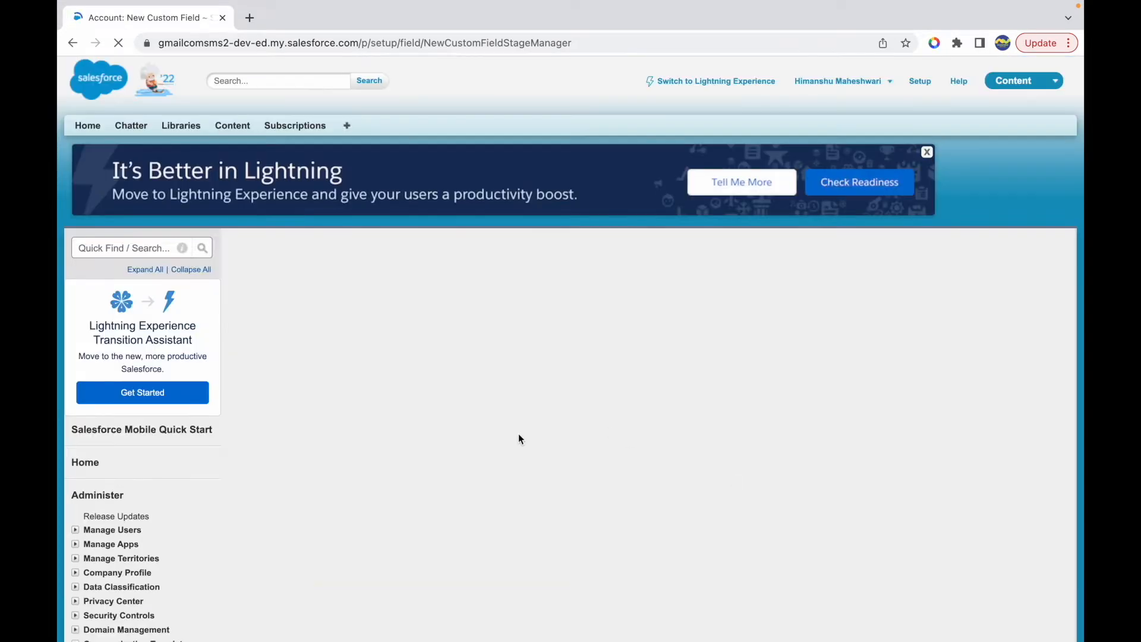
# - Filter the formula functions to the Date & Time category and select WEEKDAY
pyautogui.scroll(-3, 533, 284)
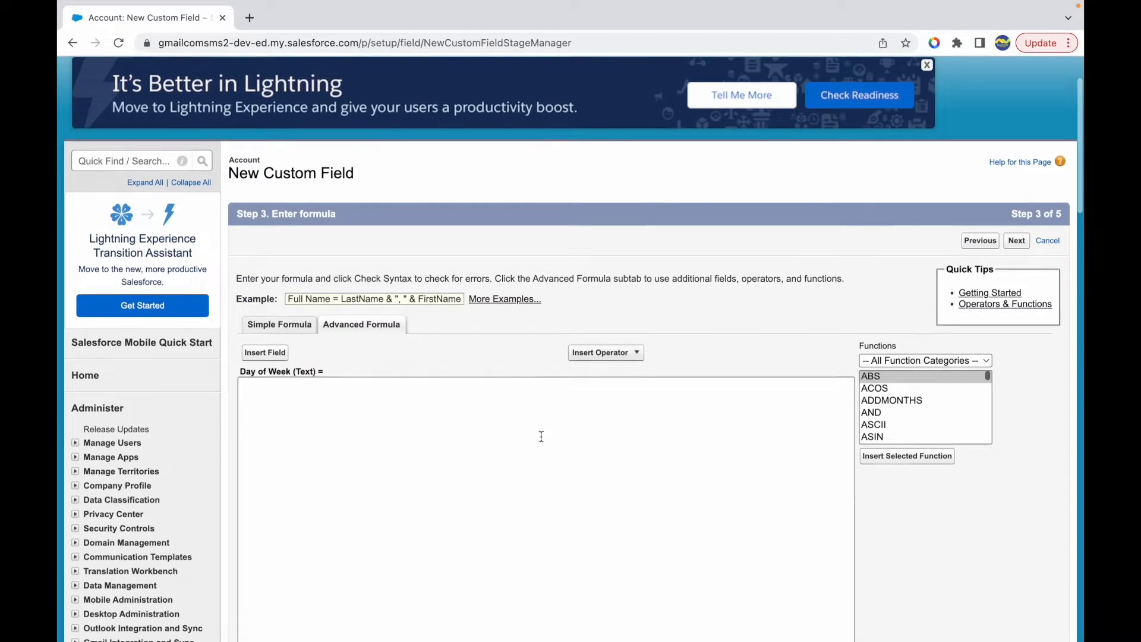
pyautogui.click(900, 362)
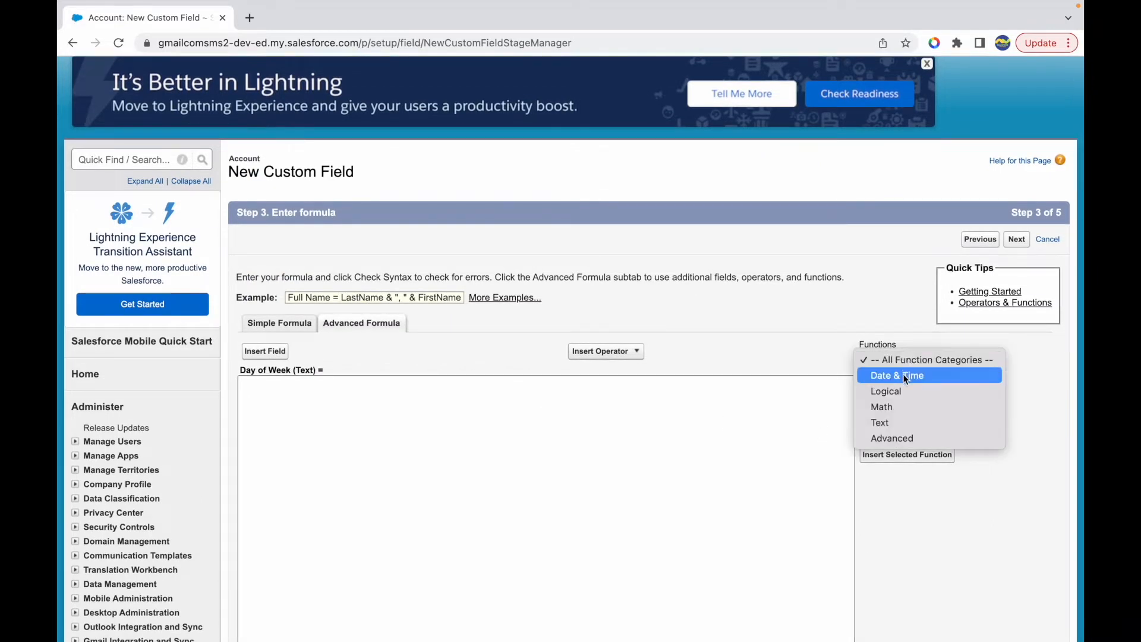
pyautogui.click(903, 373)
pyautogui.scroll(-6, 889, 422)
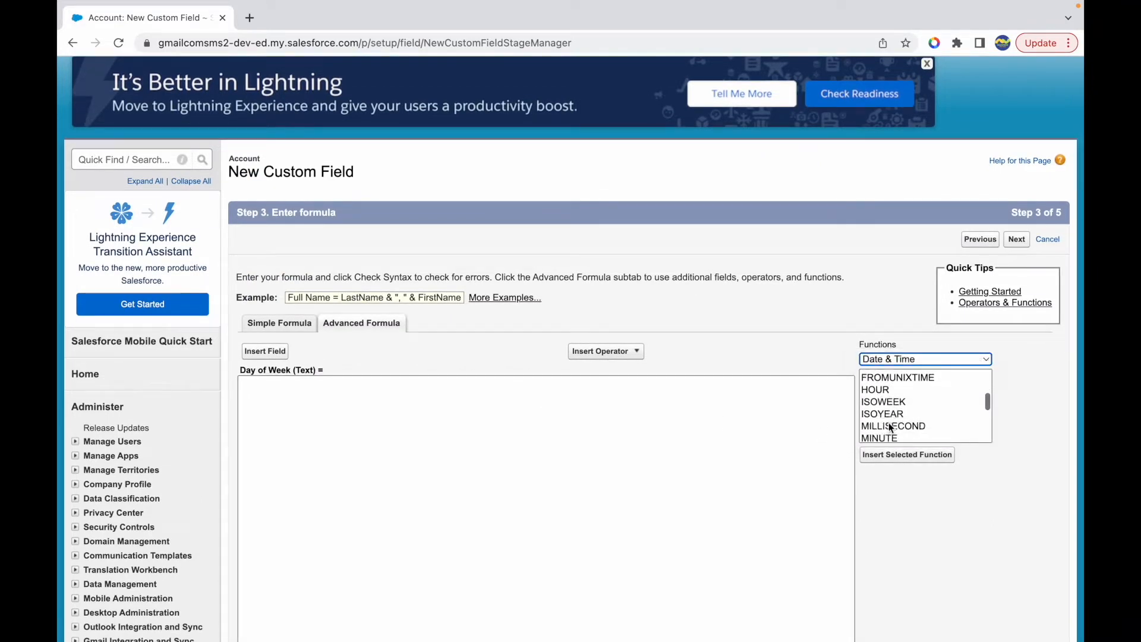
pyautogui.scroll(-2, 889, 423)
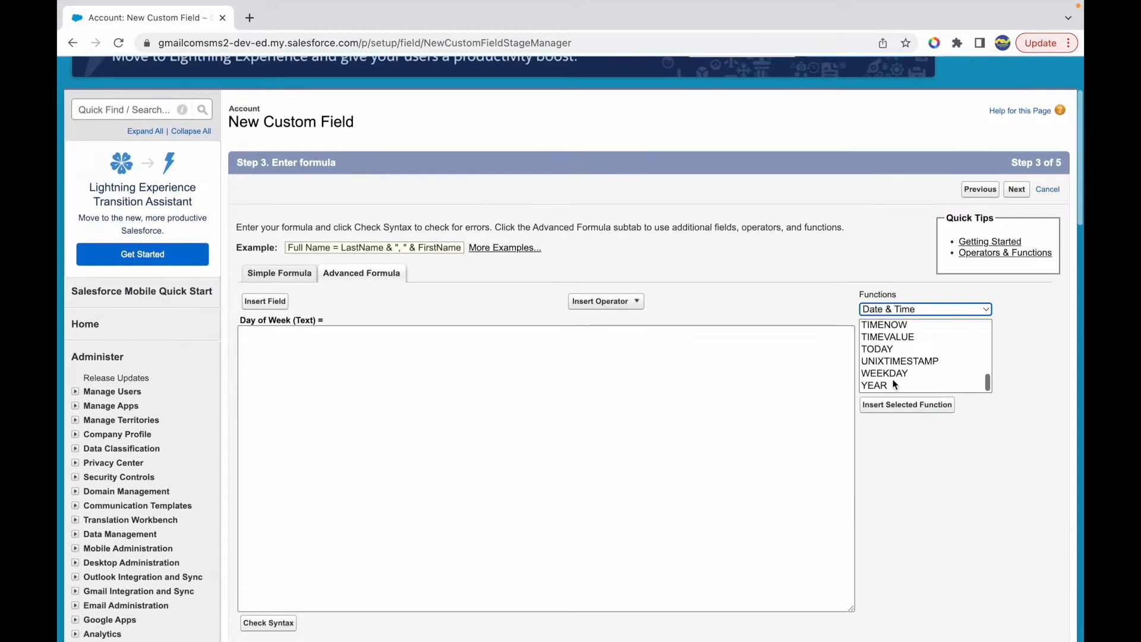
pyautogui.click(885, 362)
pyautogui.click(895, 374)
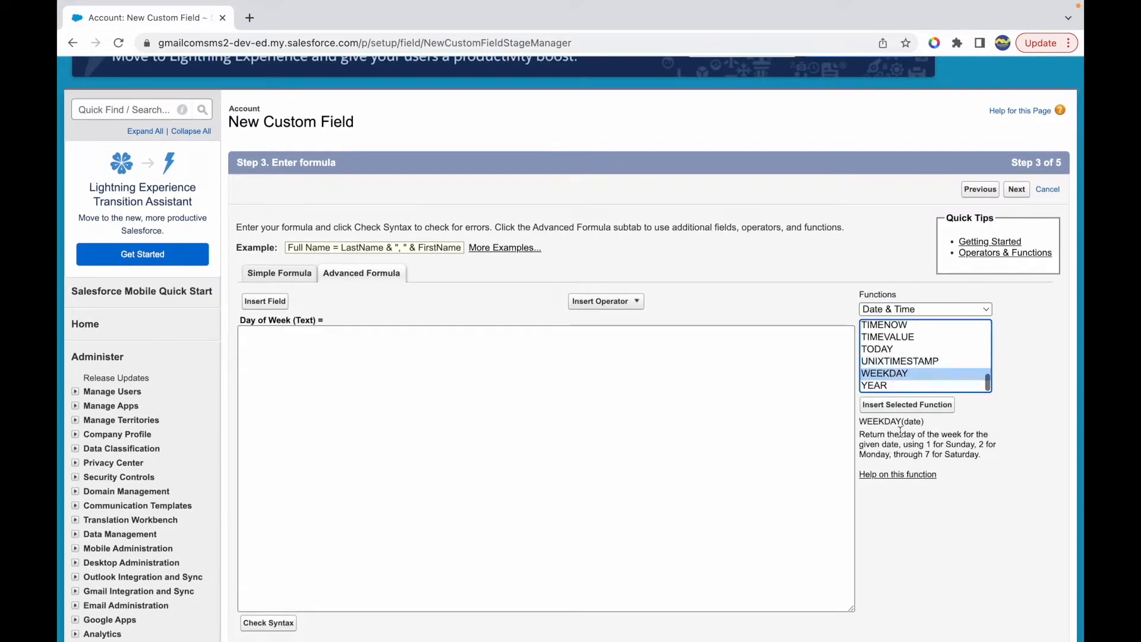
# - Examine the WEEKDAY function's description, including its day numbering and its date parameter
pyautogui.doubleClick(888, 421)
pyautogui.moveTo(890, 434); pyautogui.dragTo(983, 459)
pyautogui.click(979, 447)
pyautogui.doubleClick(956, 445)
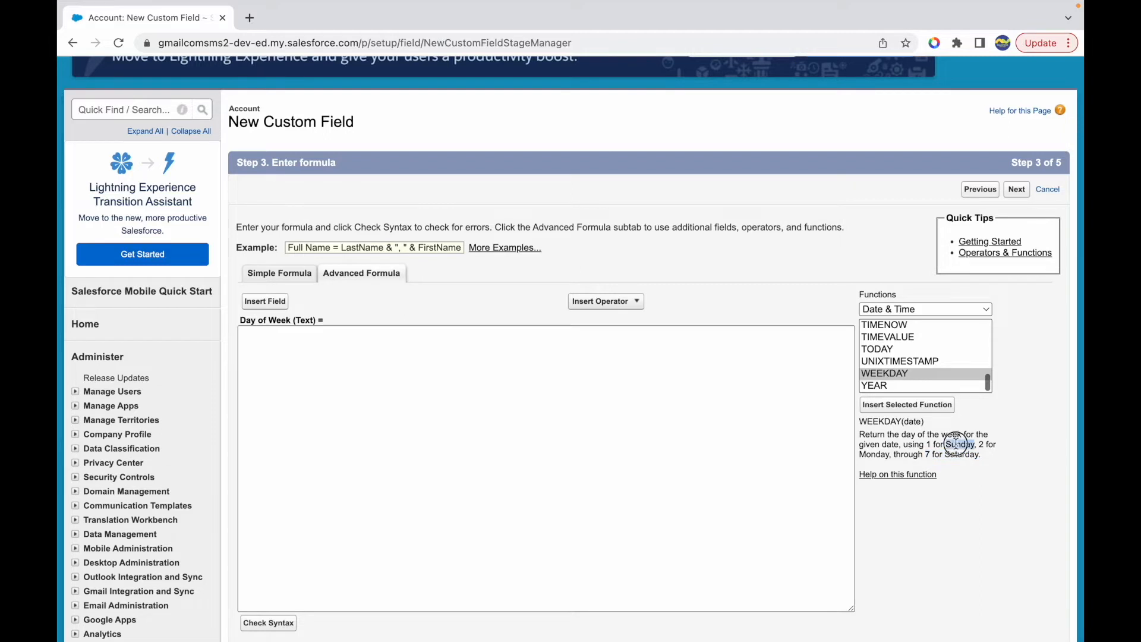
pyautogui.moveTo(925, 455); pyautogui.dragTo(985, 454)
pyautogui.click(986, 455)
pyautogui.doubleClick(960, 443)
pyautogui.doubleClick(962, 454)
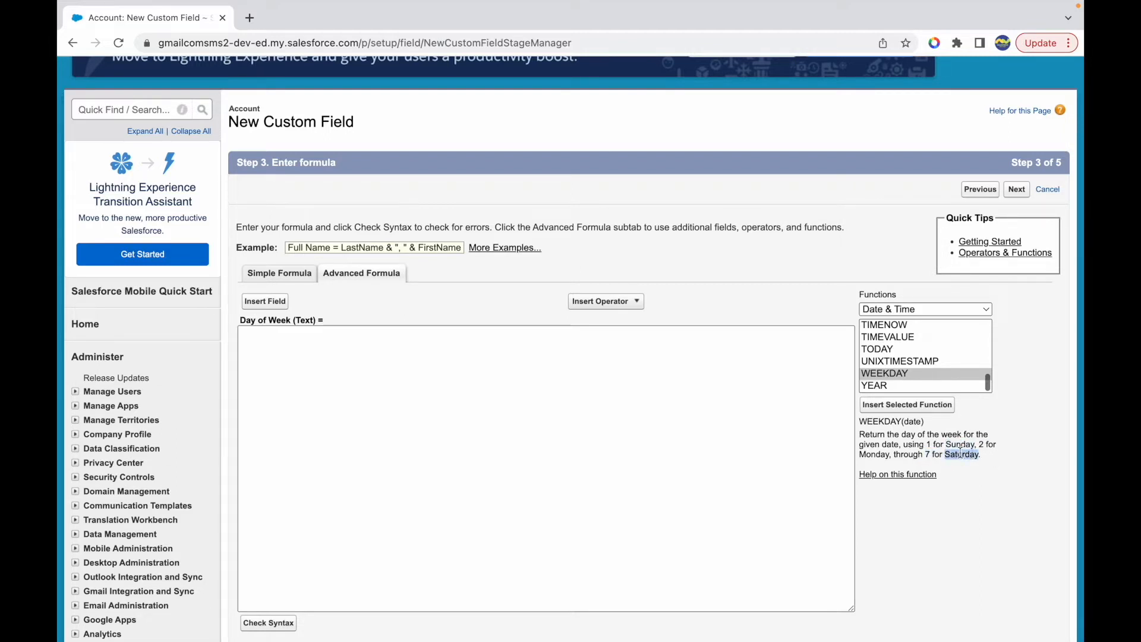
pyautogui.click(920, 423)
pyautogui.doubleClick(914, 423)
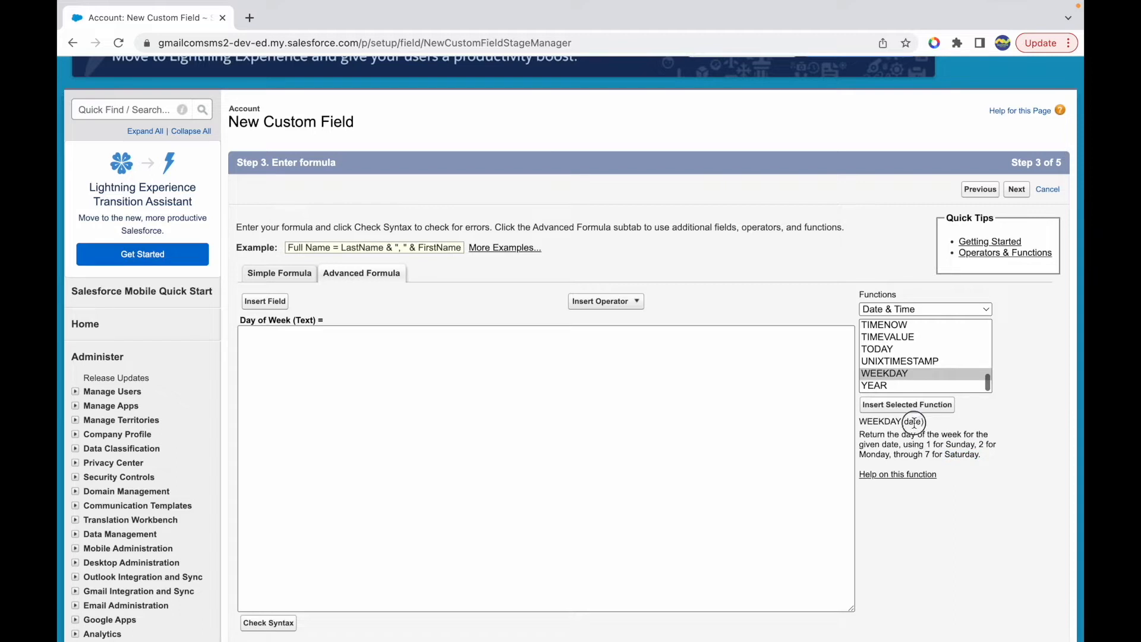
# - Insert the WEEKDAY function into the formula and replace its date placeholder with CREATEDDATE
pyautogui.click(390, 363)
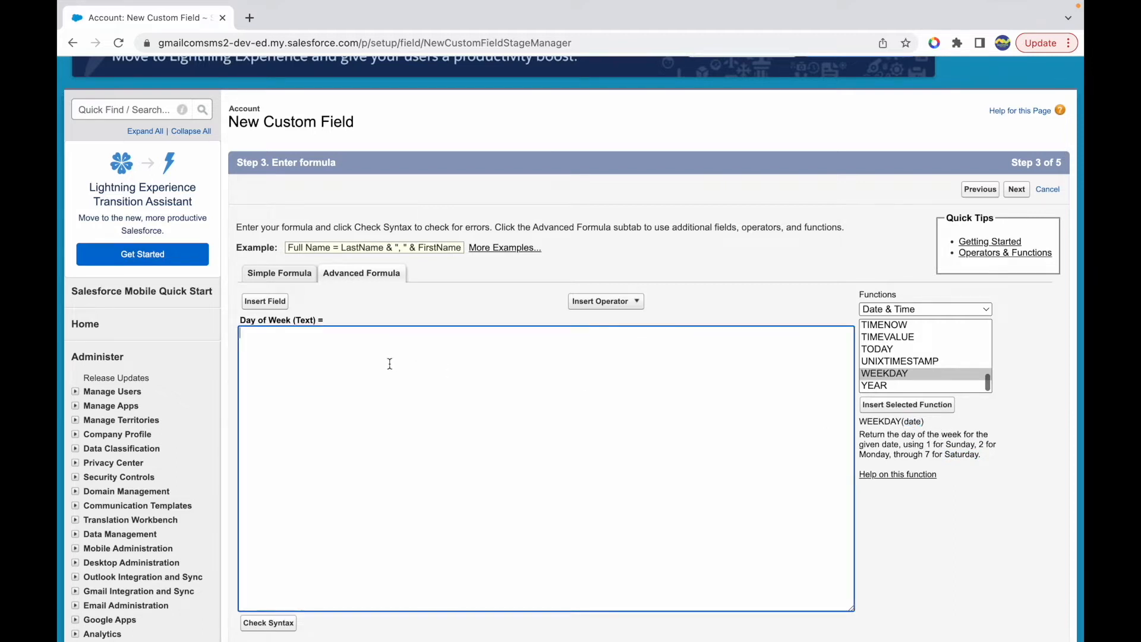
pyautogui.click(904, 404)
pyautogui.doubleClick(309, 334)
pyautogui.write('CREATEDD')
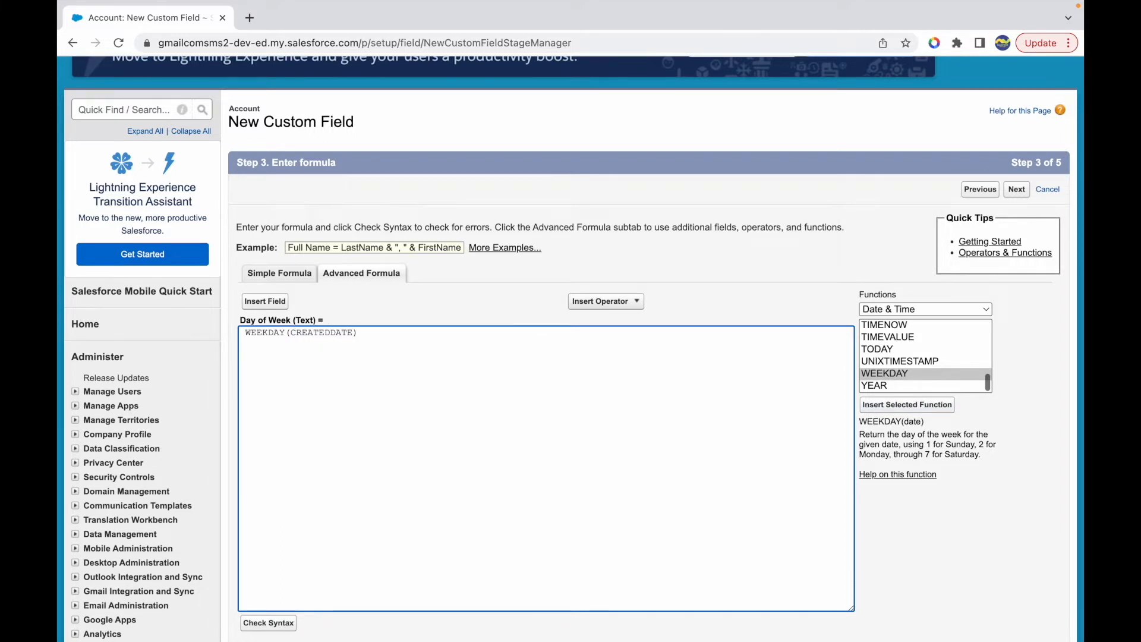
# - Browse the Account fields for a date field and insert Last Activity (LastActivityDate) into the formula
pyautogui.click(263, 302)
pyautogui.click(407, 308)
pyautogui.press('Down')
pyautogui.press('Down')
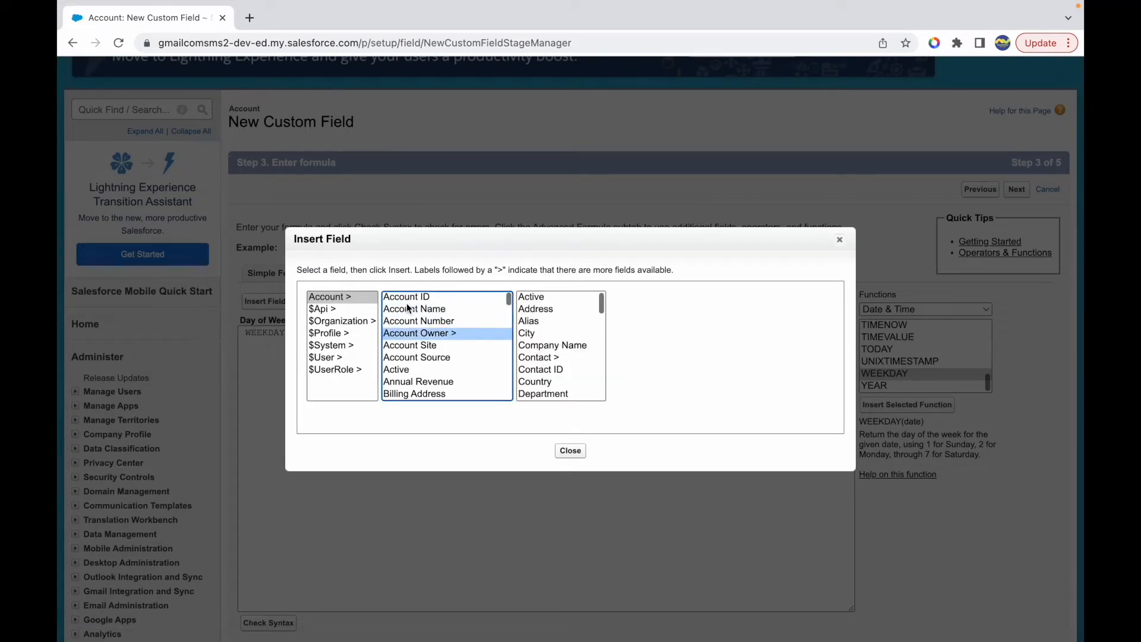
pyautogui.press('Down')
pyautogui.press('Down')
pyautogui.press('Down')
pyautogui.press('Down')
pyautogui.press('Down')
pyautogui.press('Down')
pyautogui.press('Down')
pyautogui.press('Down')
pyautogui.press('Down')
pyautogui.press('Down')
pyautogui.press('Down')
pyautogui.press('Down')
pyautogui.press('Down')
pyautogui.press('Down')
pyautogui.press('Down')
pyautogui.press('Down')
pyautogui.press('Down')
pyautogui.press('Down')
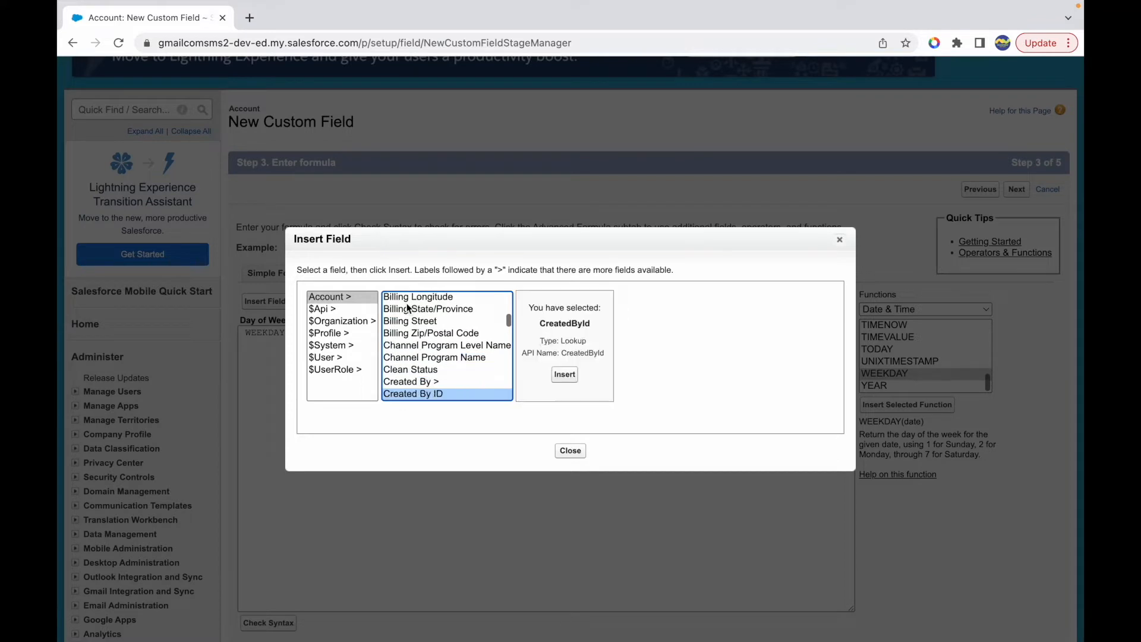
pyautogui.press('Down')
pyautogui.press('Down')
pyautogui.press('Down')
pyautogui.press('Up')
pyautogui.press('Up')
pyautogui.press('Down')
pyautogui.press('Down')
pyautogui.press('Down')
pyautogui.press('Down')
pyautogui.press('Down')
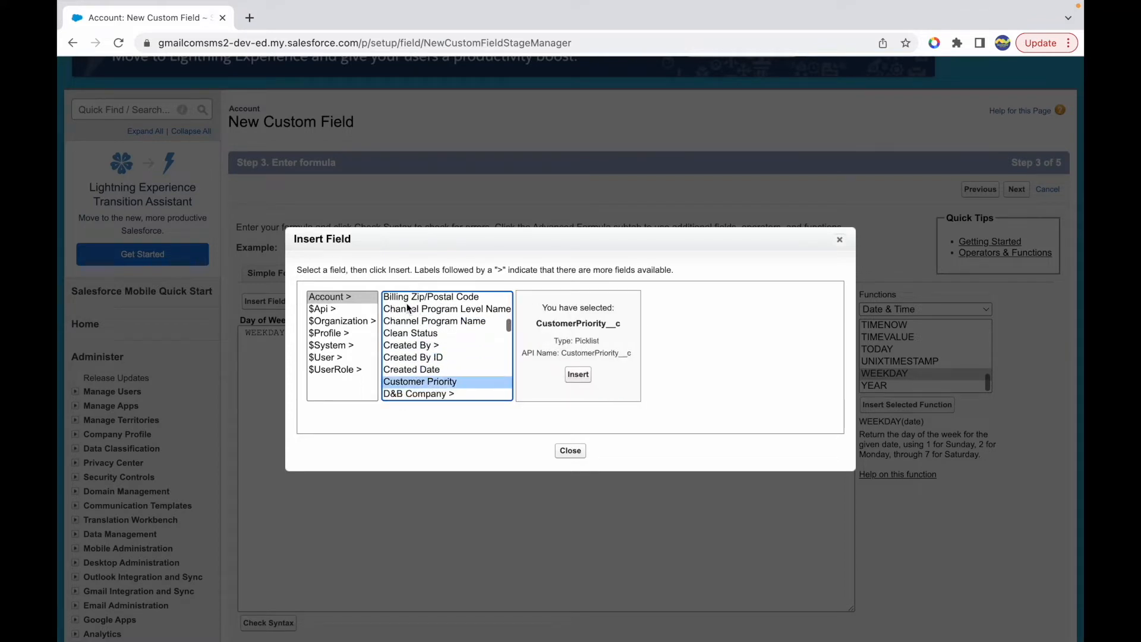
pyautogui.press('Down')
pyautogui.press('Down')
pyautogui.press('Down')
pyautogui.press('Down')
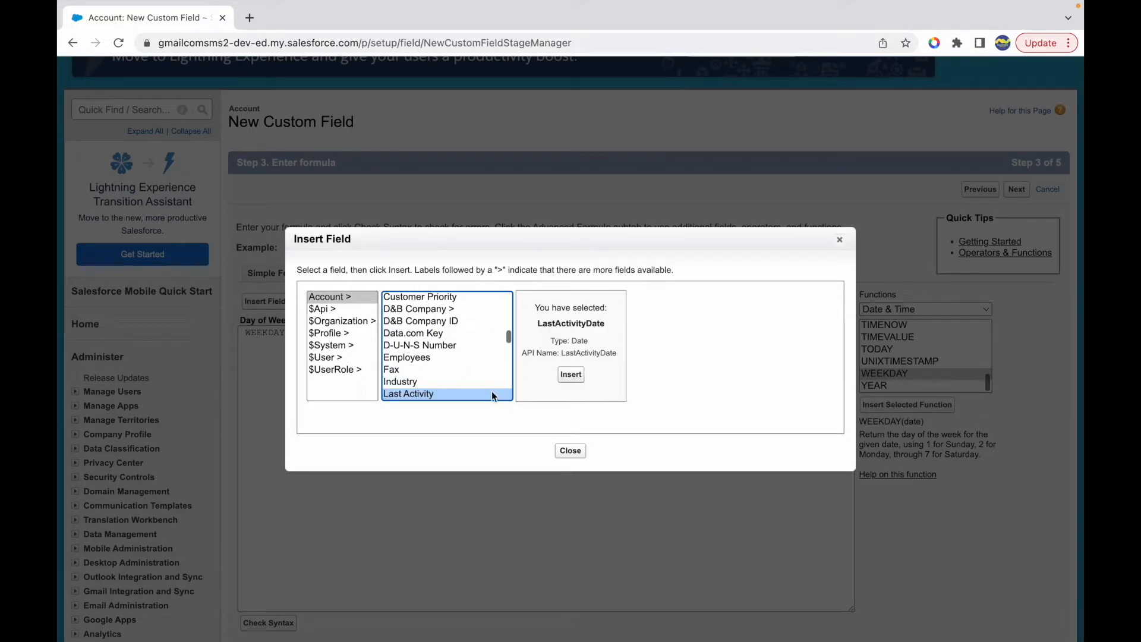
pyautogui.click(571, 374)
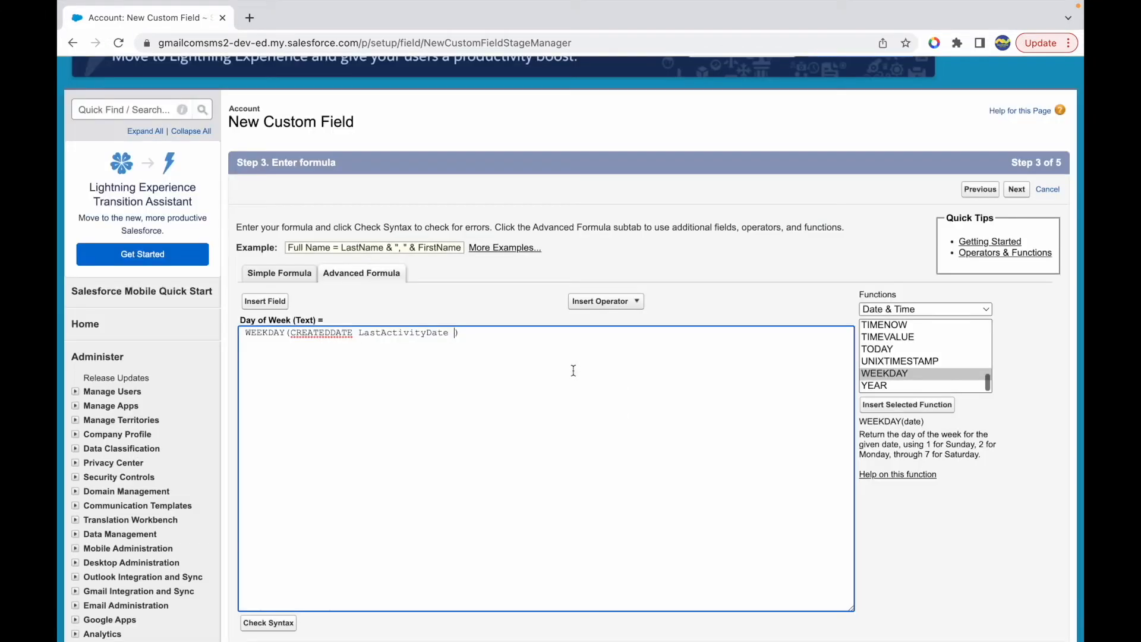
# - Clean up the formula so that it reads WEEKDAY(LastActivityDate), removing CREATEDDATE and the extra spaces
pyautogui.doubleClick(398, 334)
pyautogui.hotkey('ctrl', 'c')
pyautogui.press('BackSpace')
pyautogui.press('BackSpace')
pyautogui.press('BackSpace')
pyautogui.press('BackSpace')
pyautogui.press('BackSpace')
pyautogui.press('BackSpace')
pyautogui.press('BackSpace')
pyautogui.press('BackSpace')
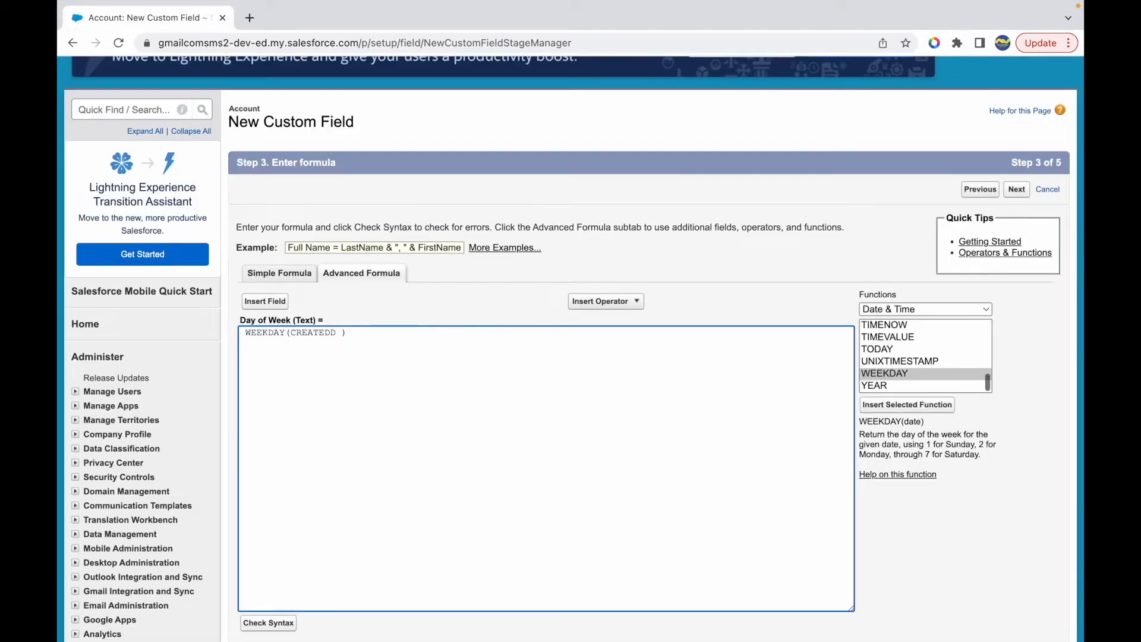
pyautogui.hotkey('ctrl', 'v')
pyautogui.doubleClick(269, 331)
pyautogui.press('Left')
pyautogui.press('BackSpace')
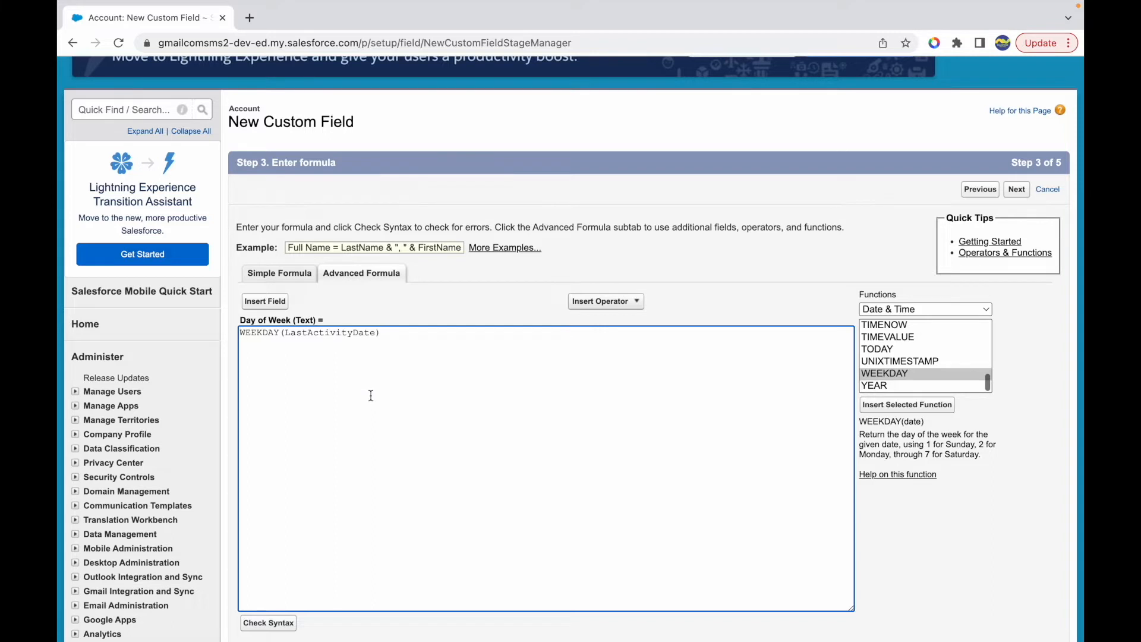
# - Check the syntax of the WEEKDAY formula and examine the data types named in the result message
pyautogui.moveTo(914, 431)
pyautogui.mouseDown()
pyautogui.moveTo(947, 435)
pyautogui.moveTo(933, 443)
pyautogui.mouseUp()
pyautogui.click(946, 441)
pyautogui.click(522, 377)
pyautogui.scroll(-2, 378, 386)
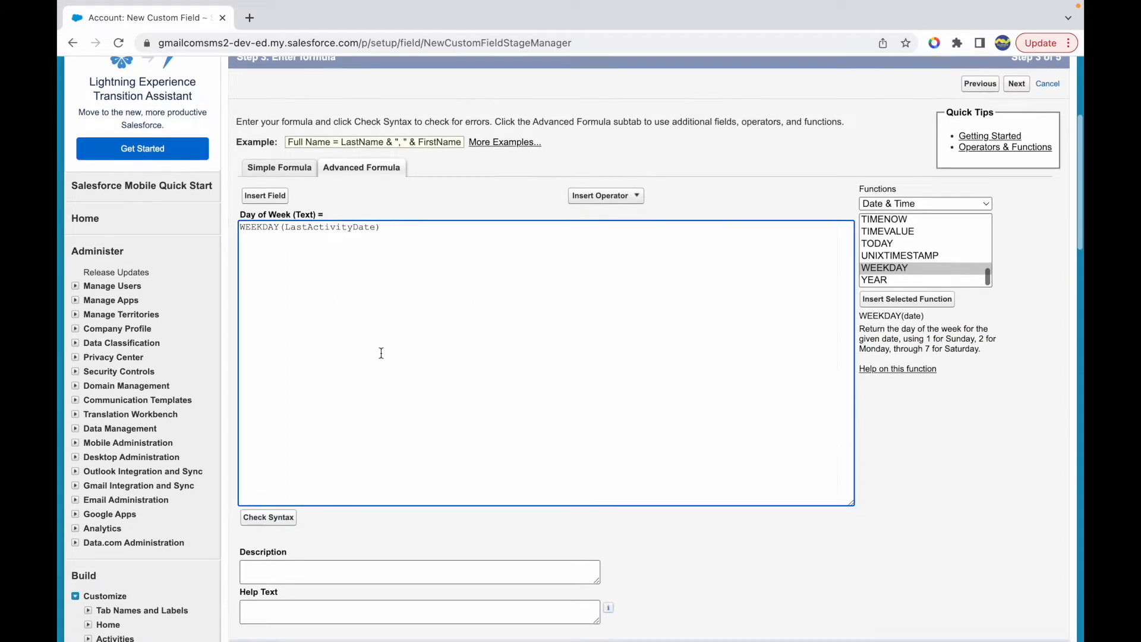
pyautogui.scroll(-3, 423, 426)
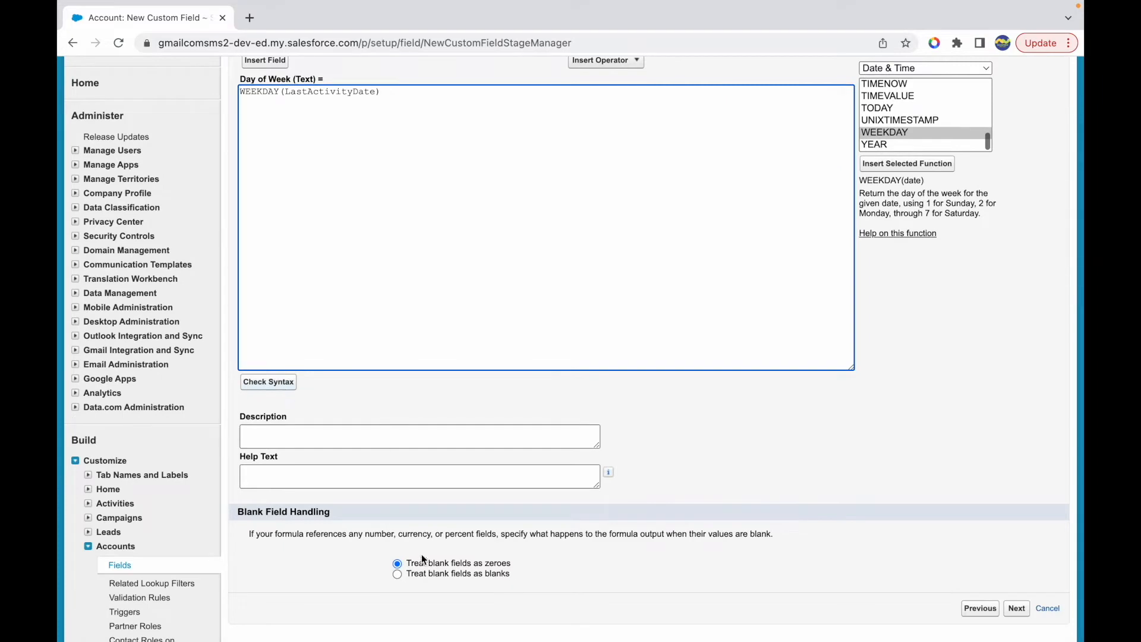
pyautogui.click(274, 385)
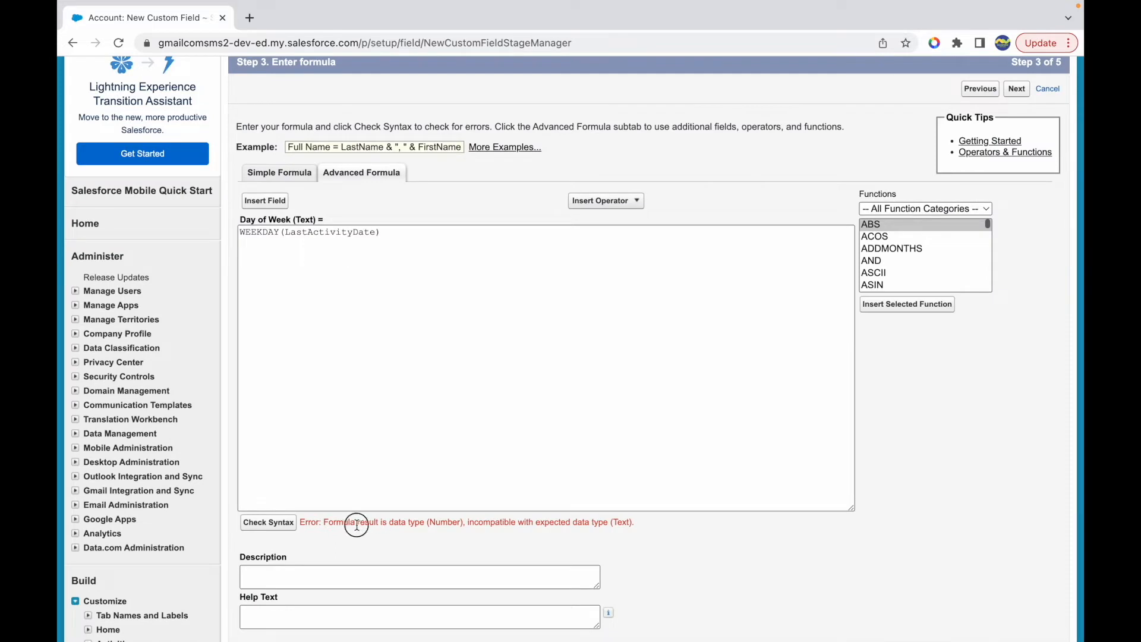
pyautogui.moveTo(357, 524); pyautogui.dragTo(459, 521)
pyautogui.moveTo(570, 522); pyautogui.dragTo(639, 527)
pyautogui.click(653, 525)
# - Wrap the formula in a text conversion so that it reads TEXT(WEEKDAY(LastActivityDate))
pyautogui.click(419, 234)
pyautogui.hotkey('ctrl', 'a')
pyautogui.press('Left')
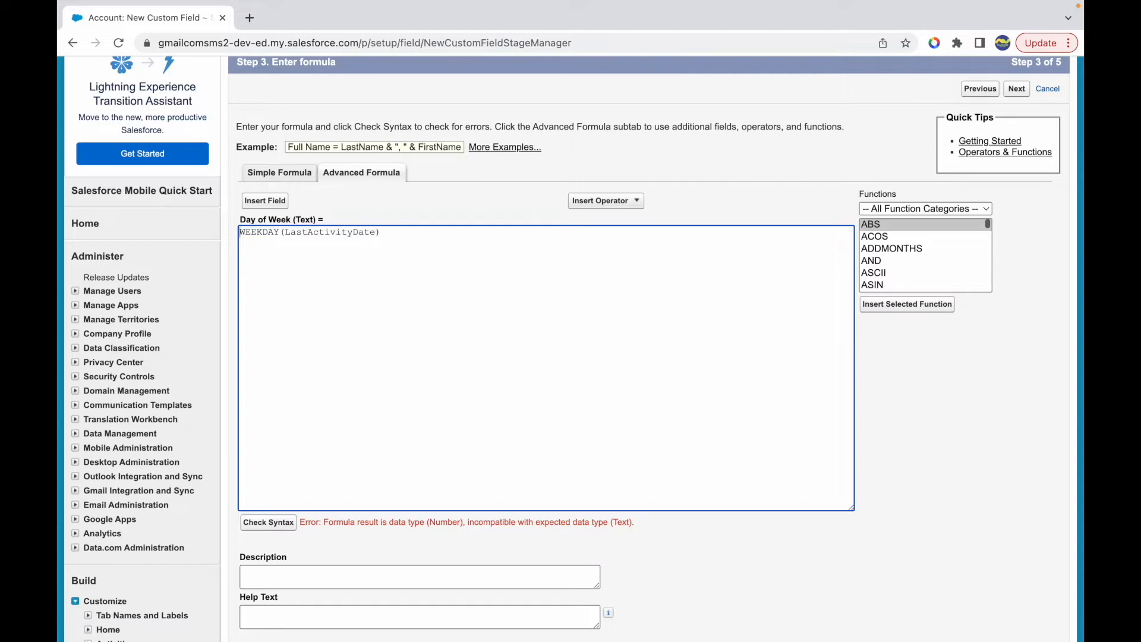
pyautogui.write('TEXT(')
pyautogui.press('End')
pyautogui.write(')')
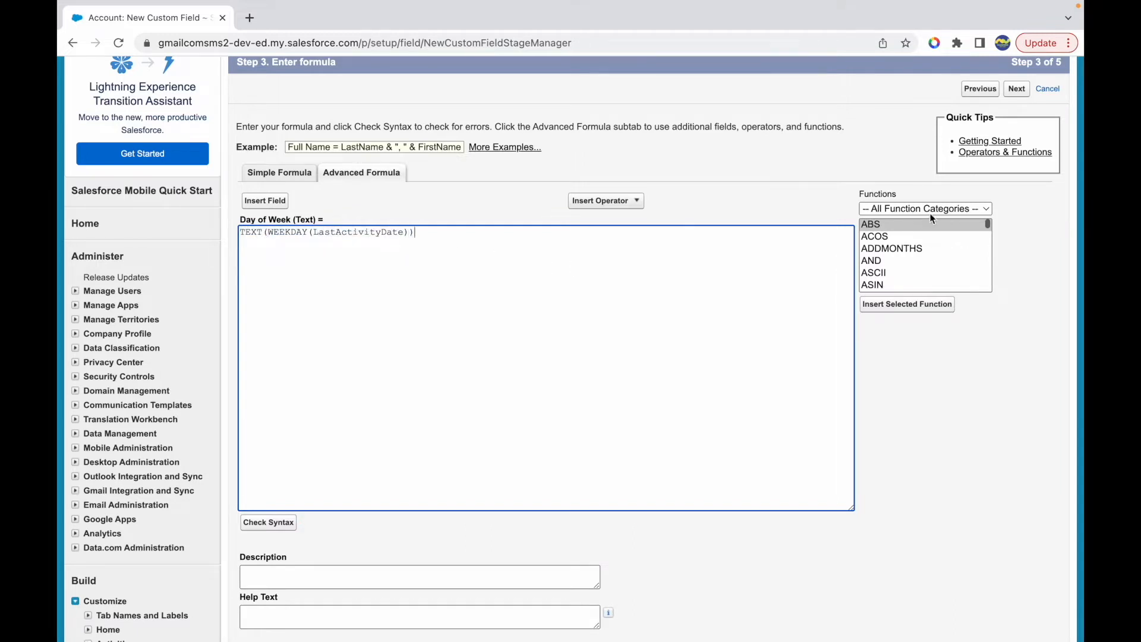
# - Find the TEXT function in the Text category and read its description
pyautogui.click(927, 212)
pyautogui.click(901, 268)
pyautogui.scroll(-5, 899, 272)
pyautogui.scroll(-1, 900, 273)
pyautogui.click(887, 270)
pyautogui.moveTo(897, 337); pyautogui.dragTo(946, 347)
pyautogui.click(946, 347)
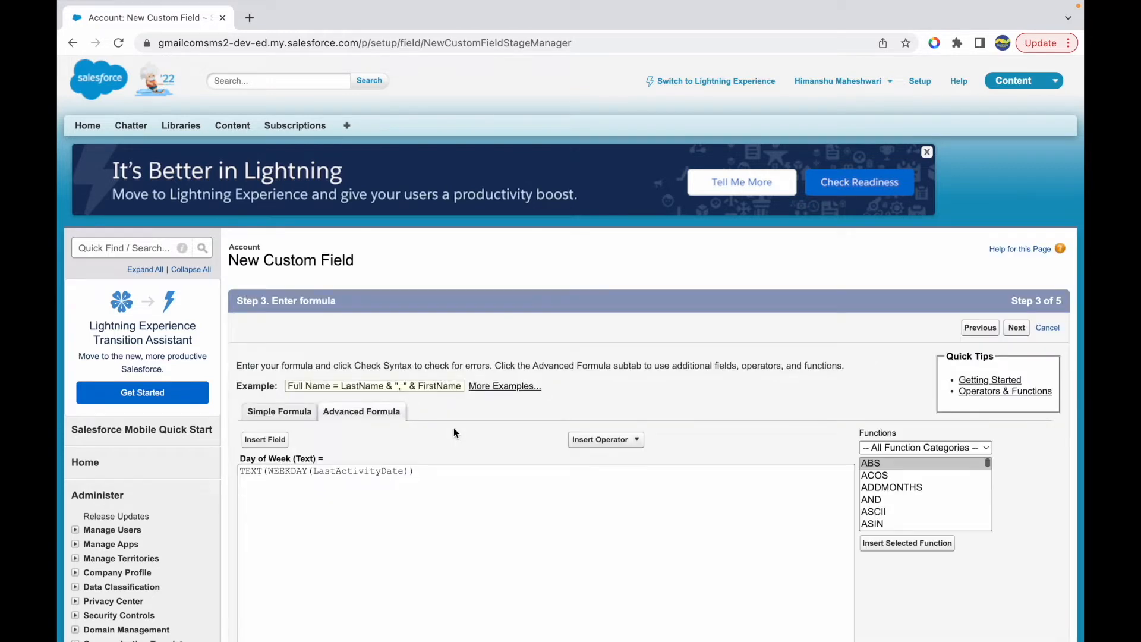
# - Review the syntax check of the revised formula and the TEXT conversion around WEEKDAY
pyautogui.scroll(-2, 423, 505)
pyautogui.scroll(-2, 424, 505)
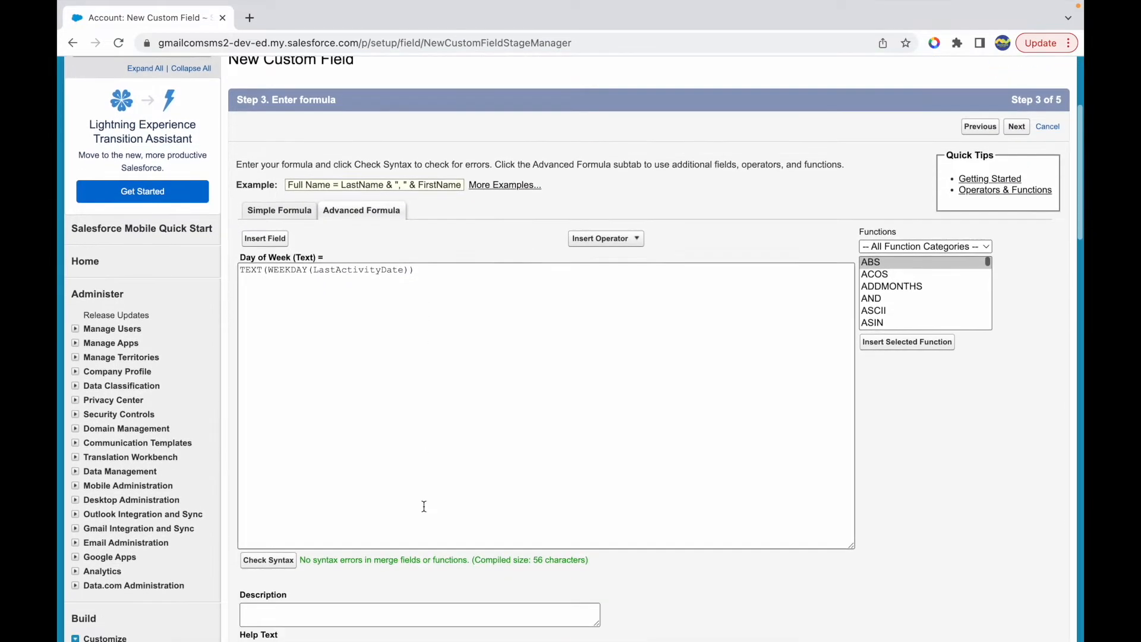
pyautogui.doubleClick(242, 268)
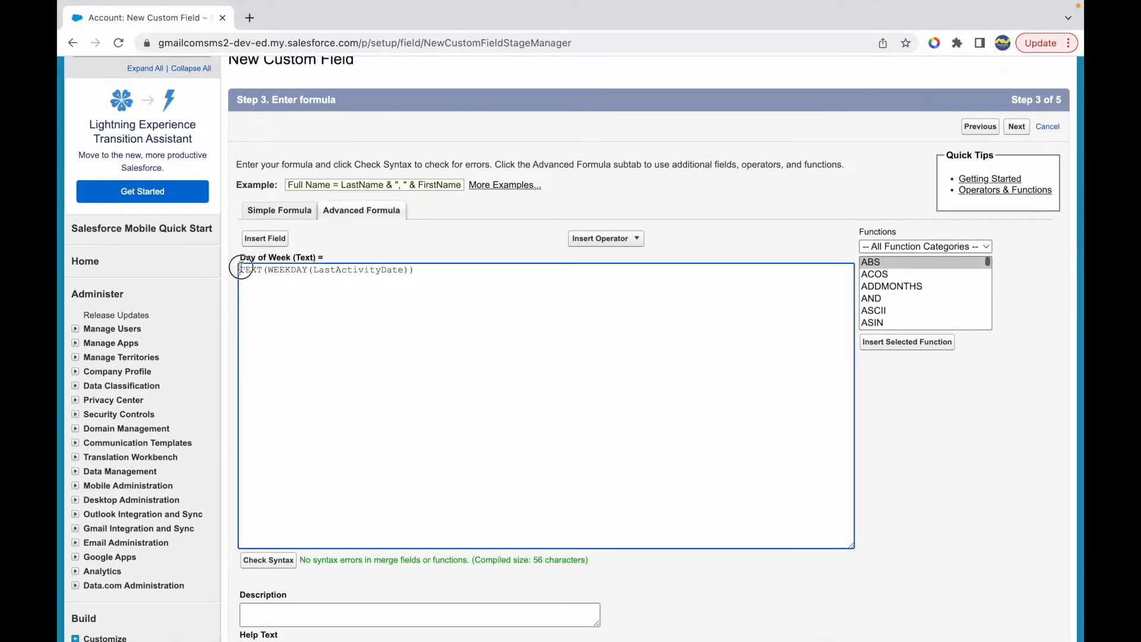
pyautogui.click(286, 278)
pyautogui.doubleClick(256, 269)
pyautogui.click(428, 276)
# - Accept the formula, make the field visible only to the System Administrator profile, and continue to the page layouts
pyautogui.scroll(-7, 371, 423)
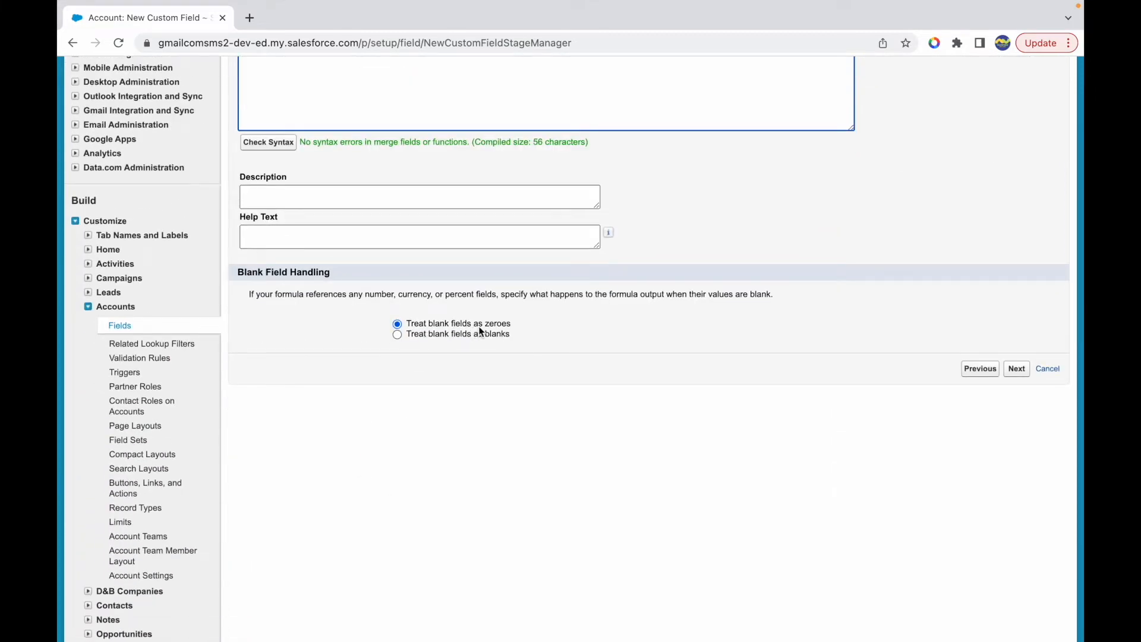
pyautogui.click(1017, 369)
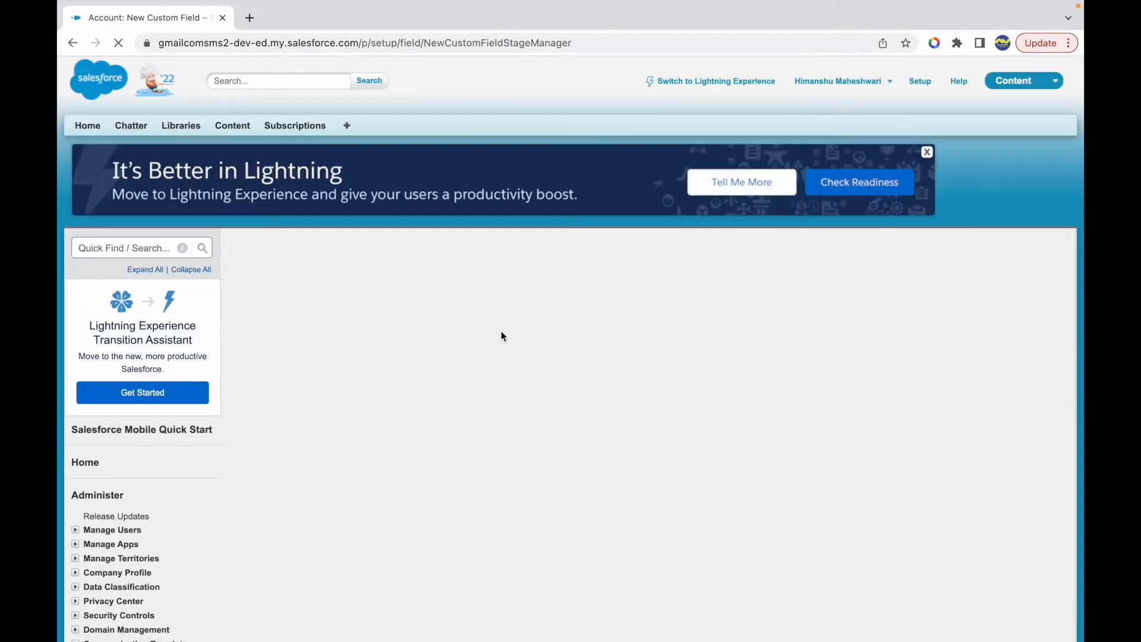
pyautogui.click(821, 456)
pyautogui.scroll(-13, 822, 454)
pyautogui.click(830, 331)
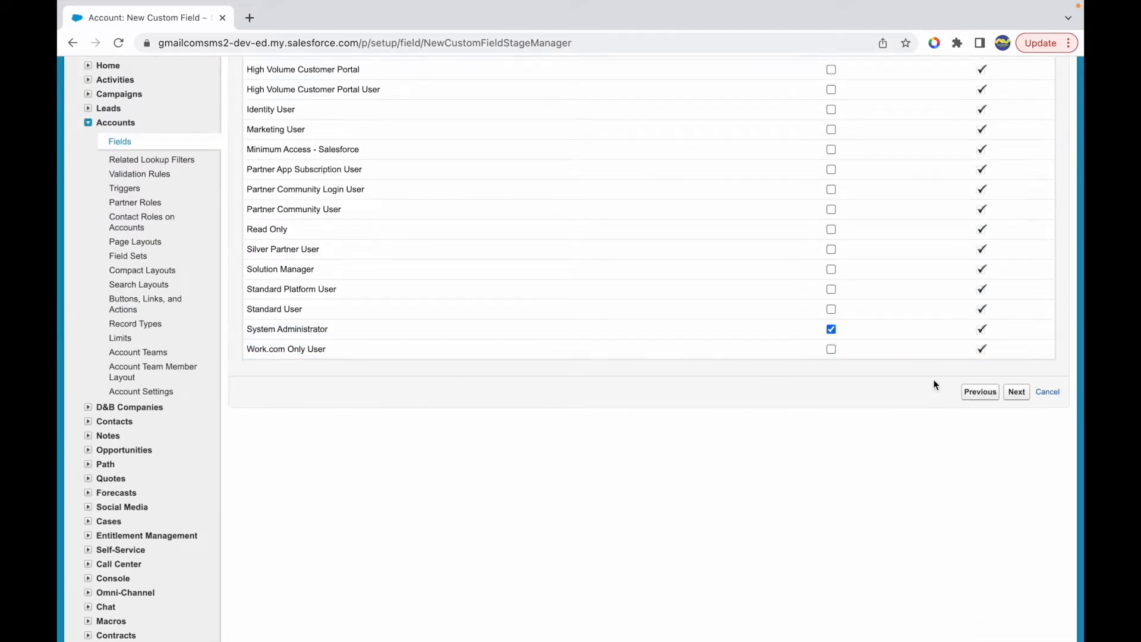
pyautogui.click(1016, 393)
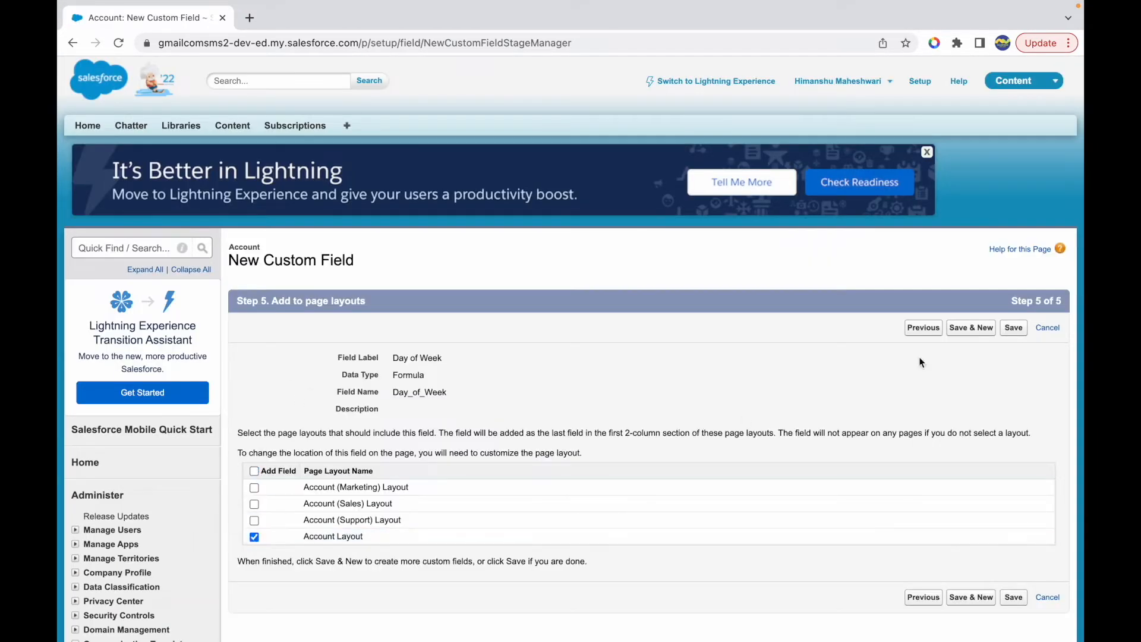
# - Save the Day of Week field on the Account Layout and open the Community Account record in a duplicated browser tab
pyautogui.click(1013, 327)
pyautogui.rightClick(153, 20)
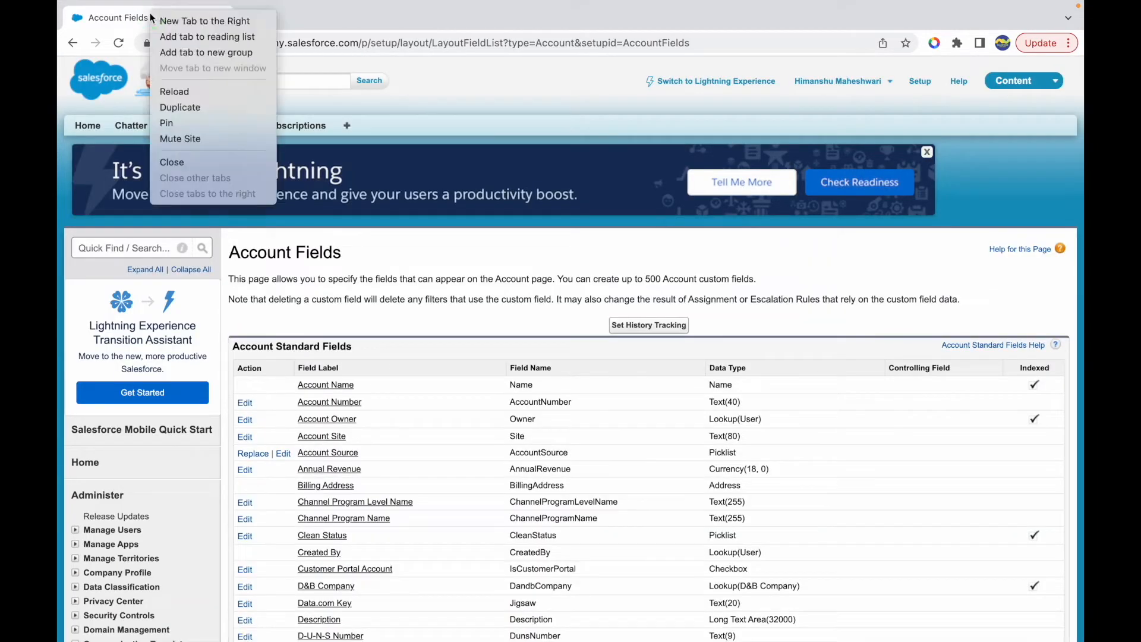
pyautogui.click(195, 109)
pyautogui.click(348, 127)
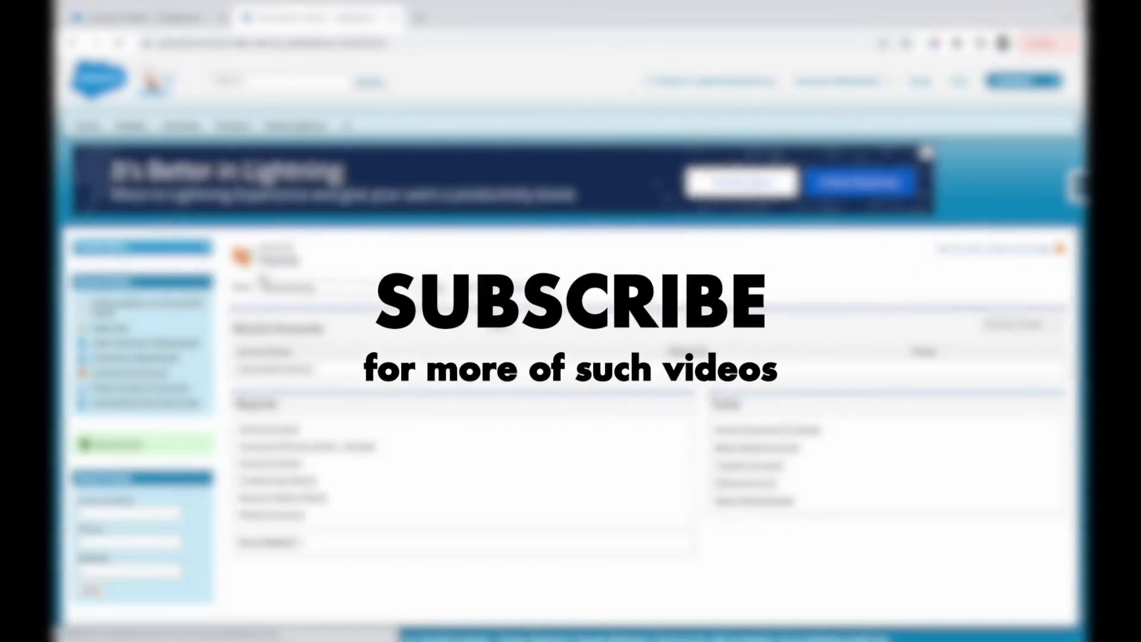
pyautogui.click(282, 368)
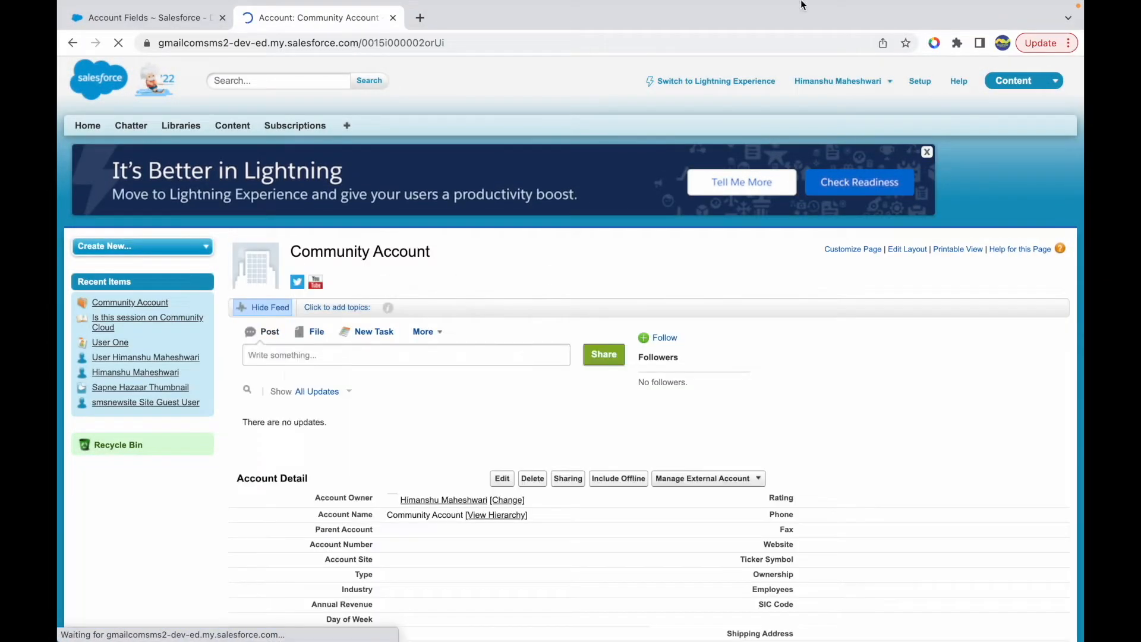
pyautogui.moveTo(1007, 10)
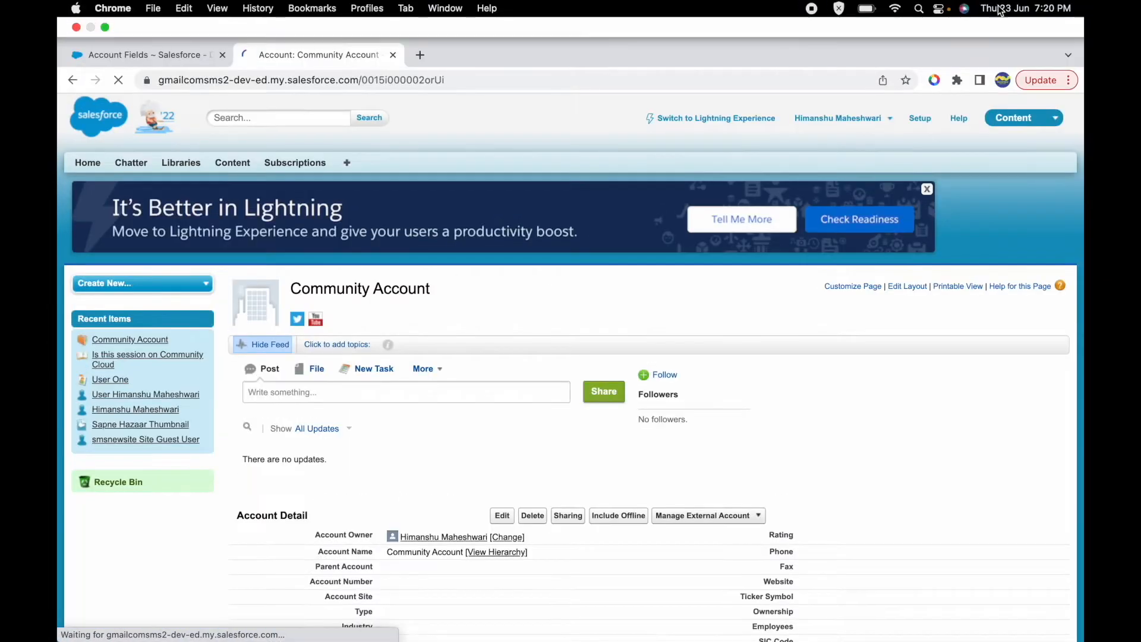
pyautogui.scroll(-3, 579, 412)
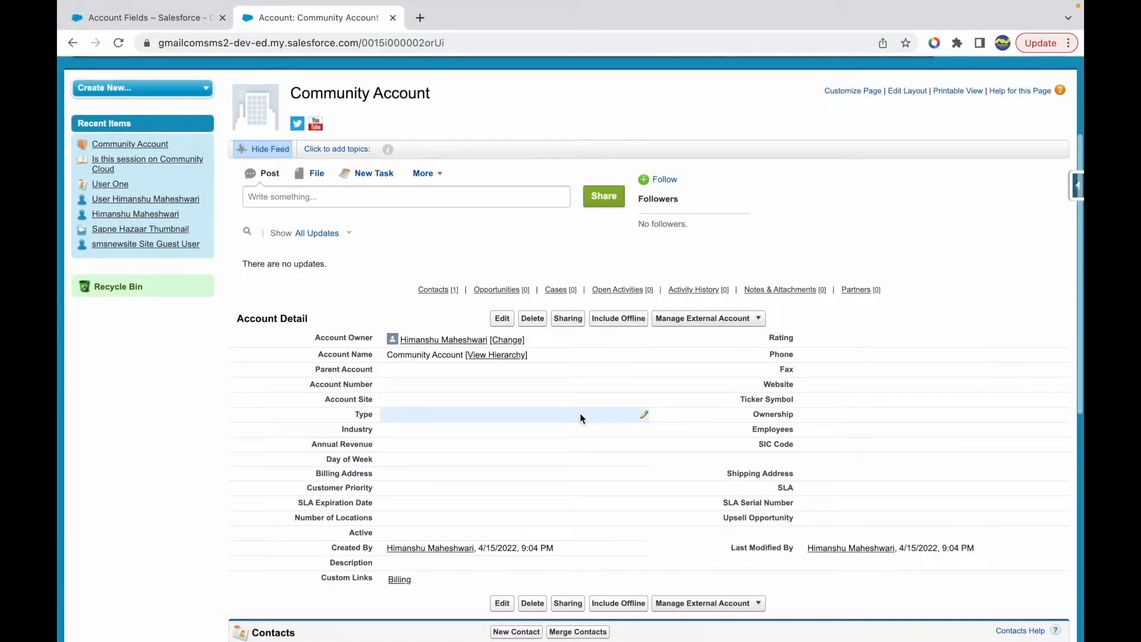
# - Edit the Community Account, setting its Type to Prospect and its Industry to Agriculture
pyautogui.click(502, 319)
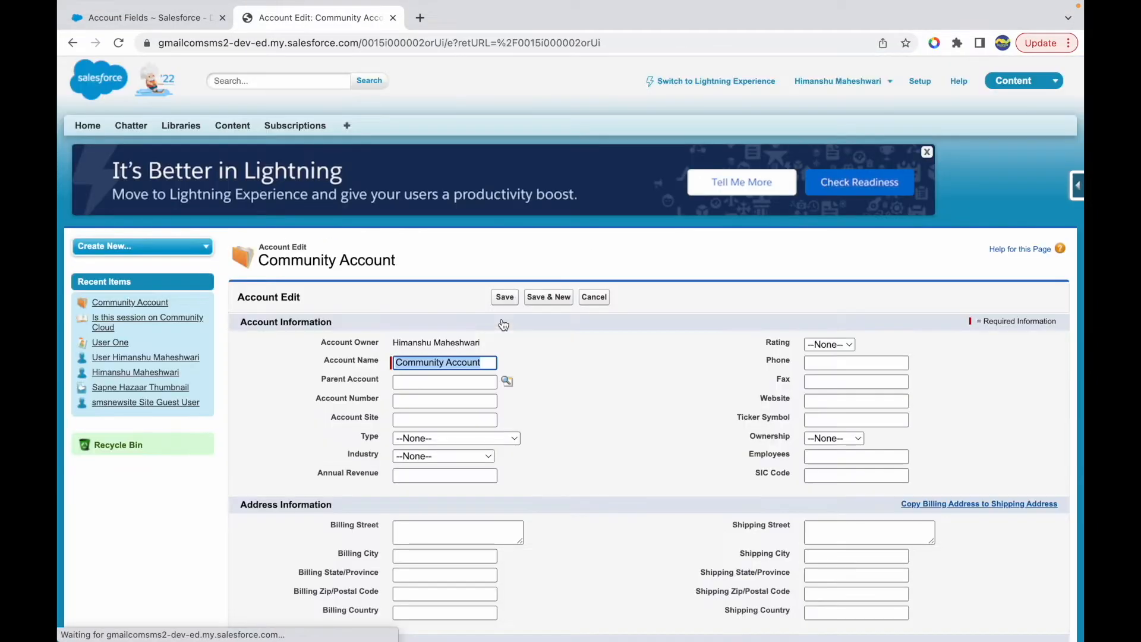
pyautogui.click(412, 439)
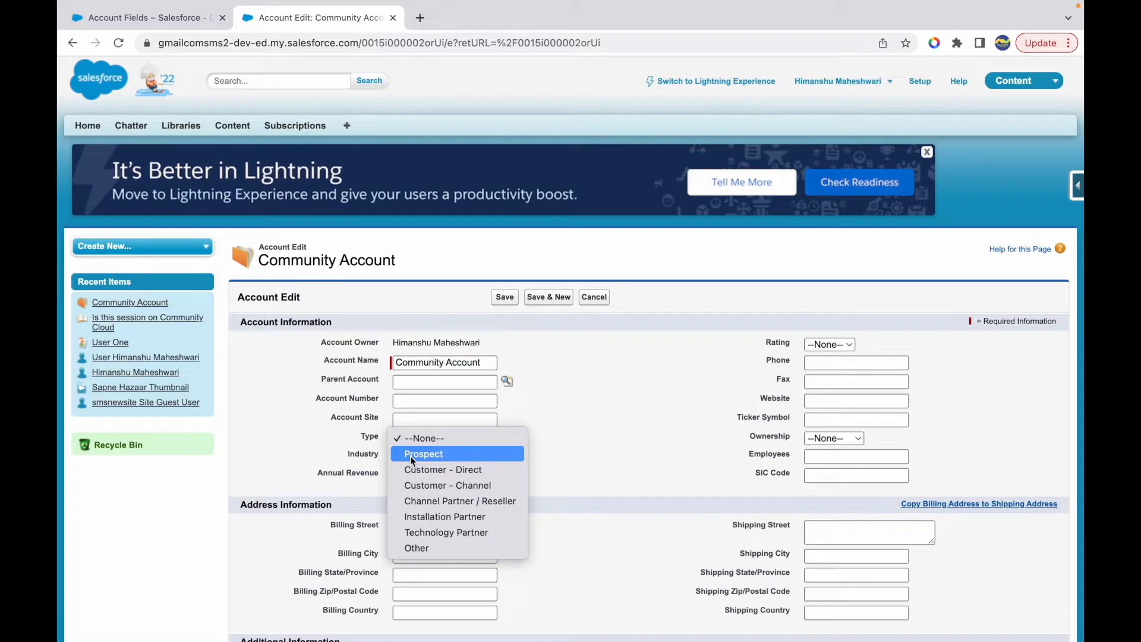
pyautogui.click(410, 455)
pyautogui.click(426, 456)
pyautogui.click(430, 470)
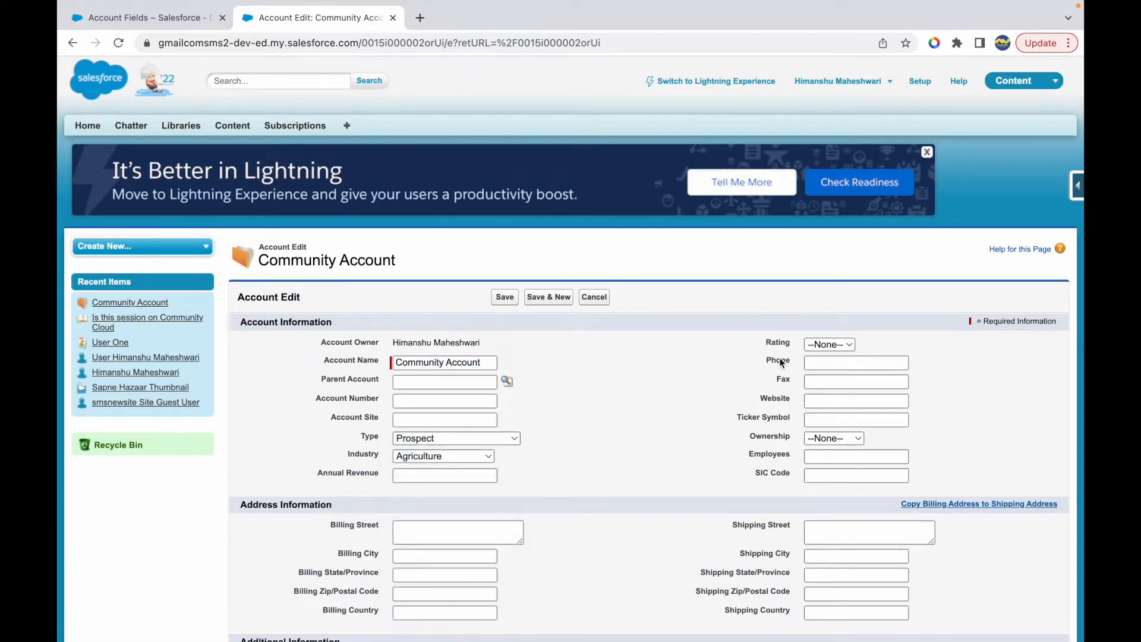
# - Set the account's Rating to Hot and Ownership to Private, save it, and check the Day of Week field in its details
pyautogui.click(835, 344)
pyautogui.click(833, 359)
pyautogui.click(819, 437)
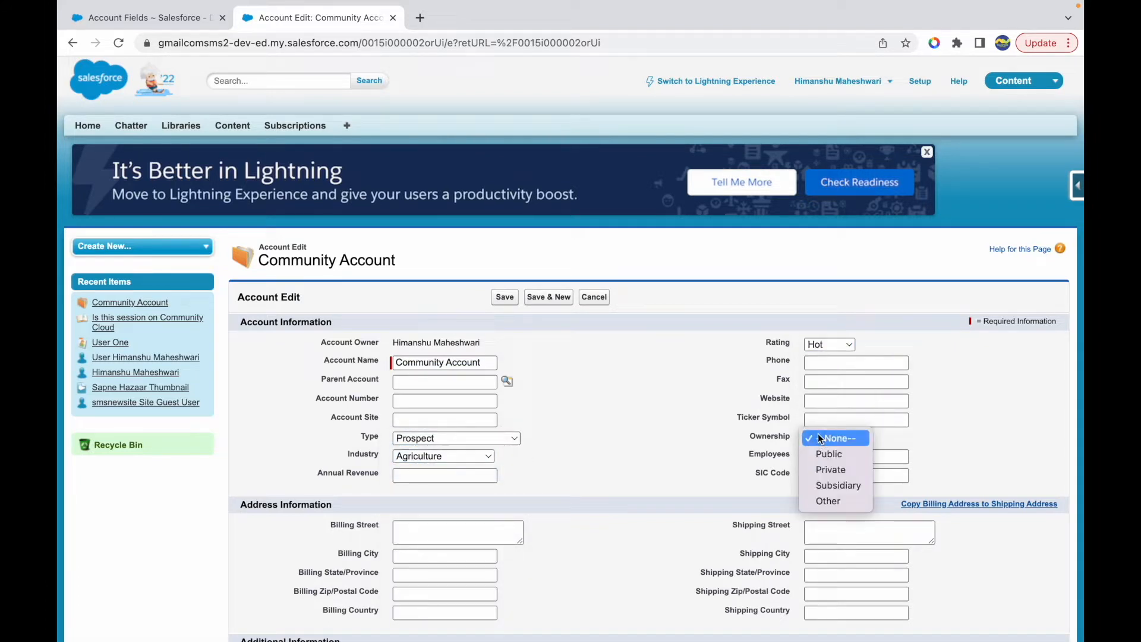
pyautogui.click(830, 468)
pyautogui.click(503, 297)
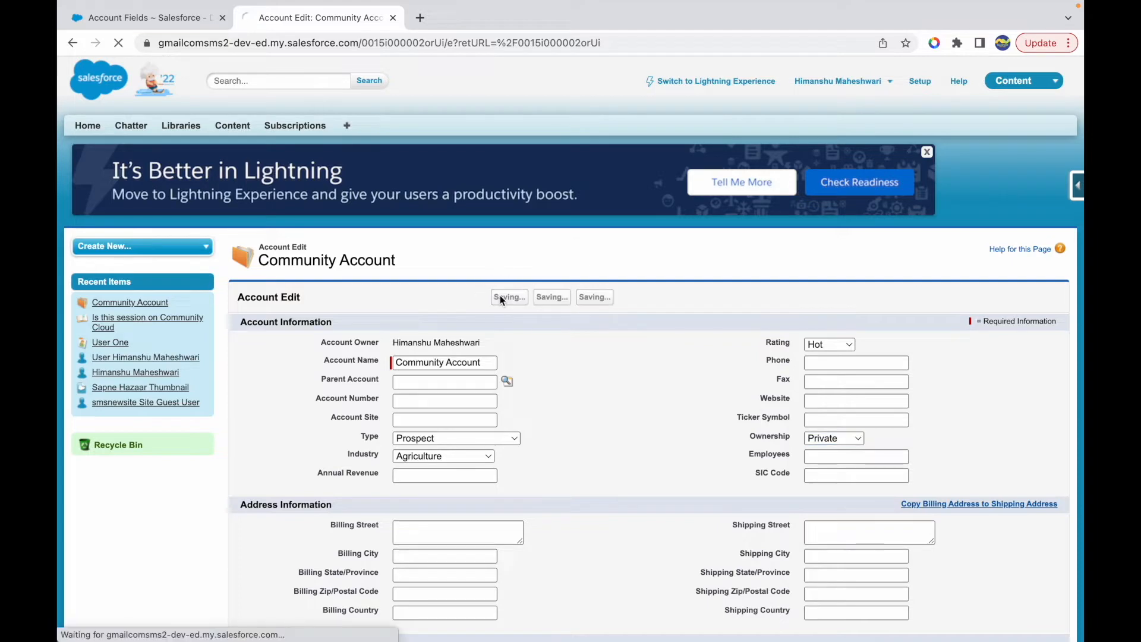
pyautogui.scroll(-4, 562, 379)
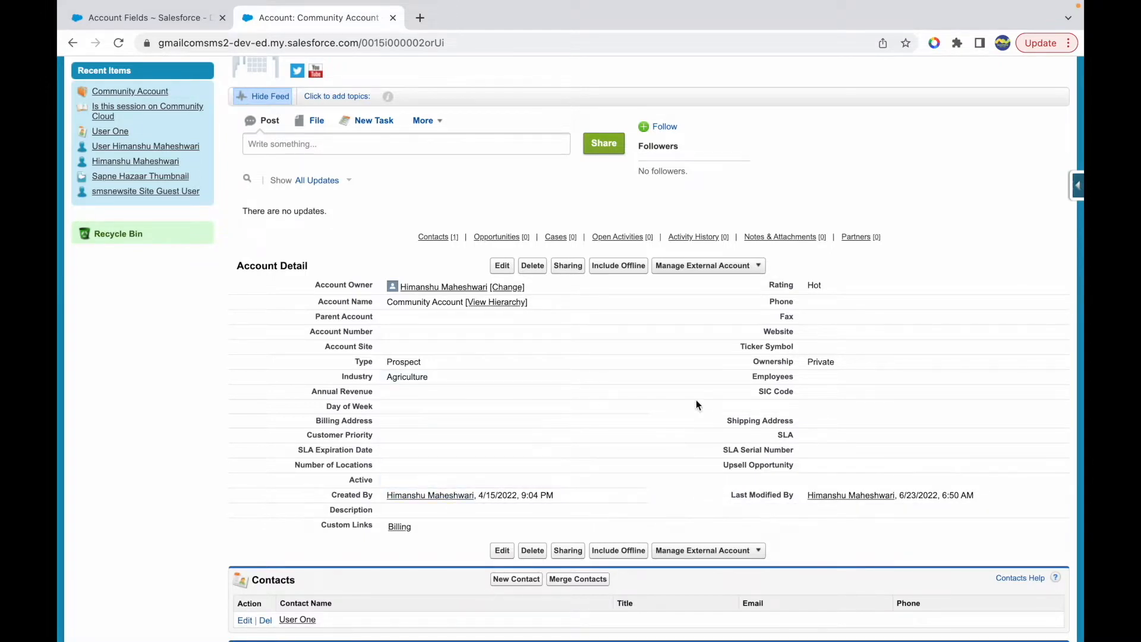
pyautogui.scroll(4, 613, 400)
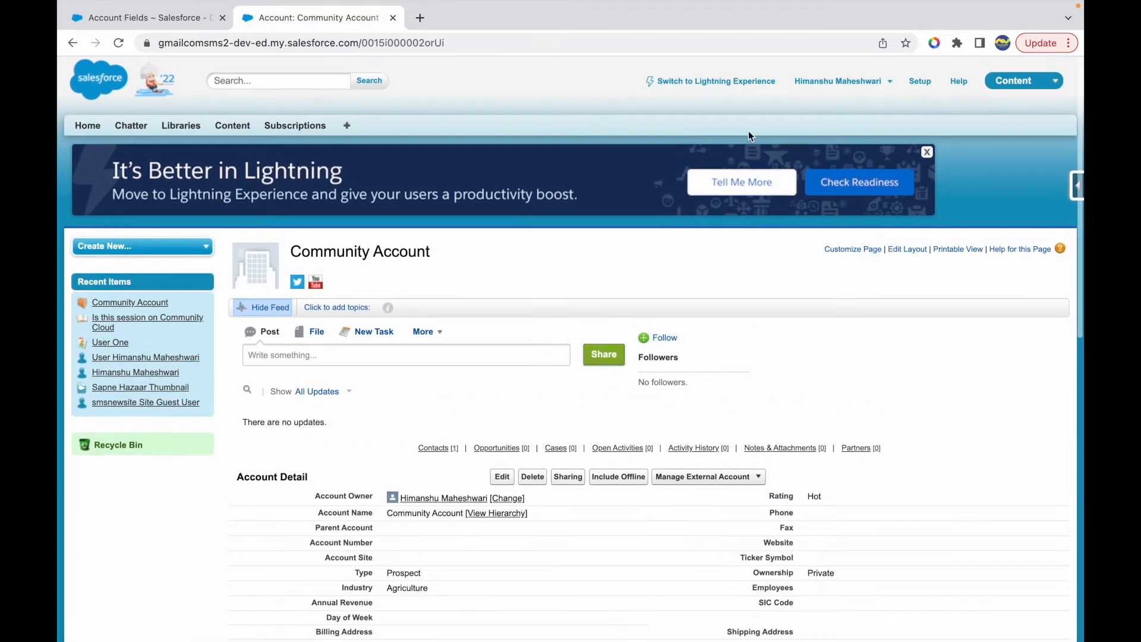
# - Open the Developer Console's Query Editor and write SELECT LastActivityDate FROM Account WHERE ID = ''
pyautogui.click(829, 83)
pyautogui.click(802, 138)
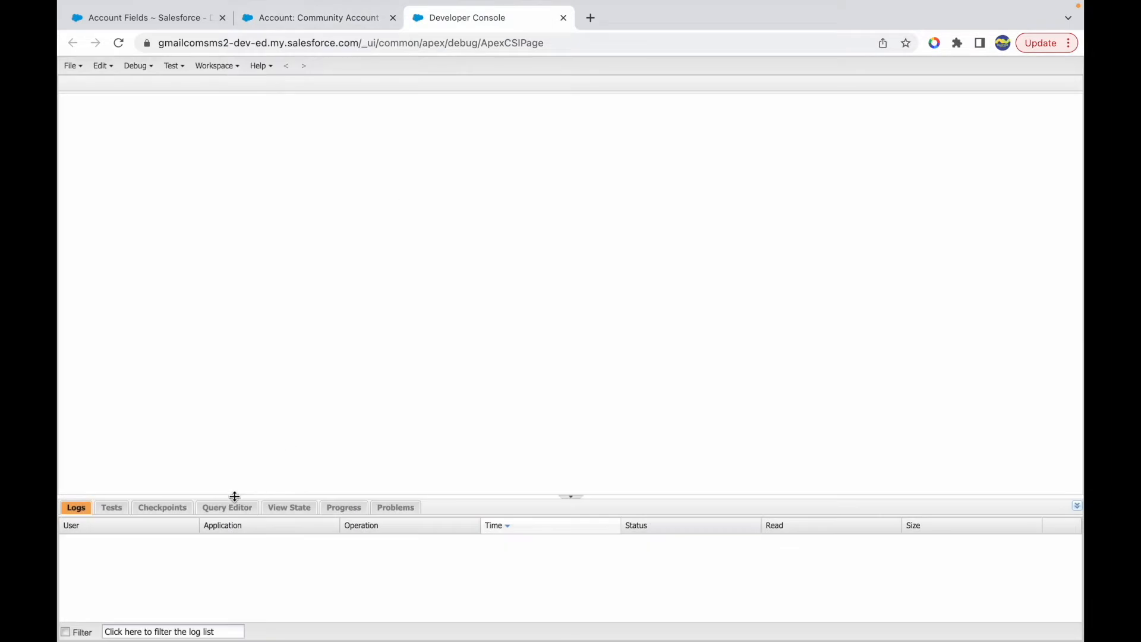
pyautogui.click(228, 507)
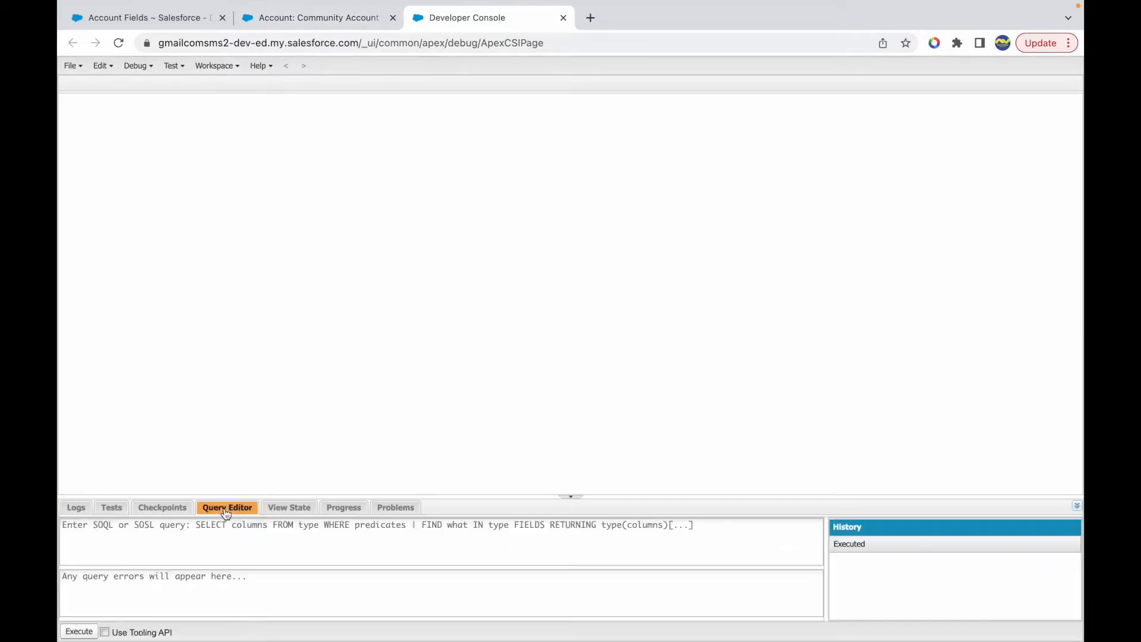
pyautogui.write('S')
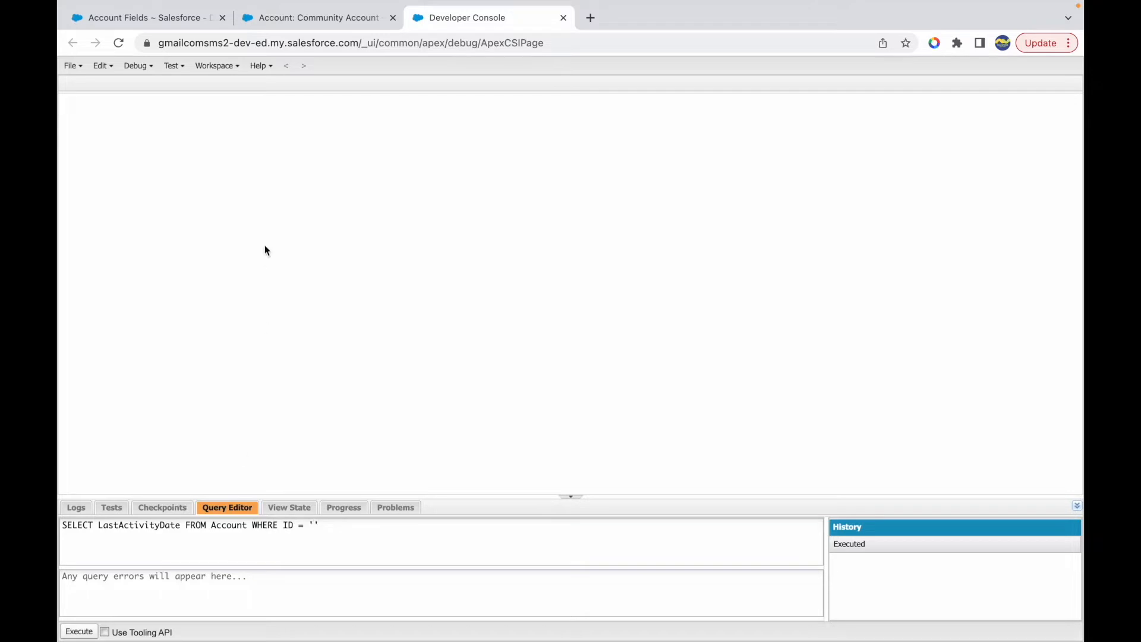
# - Copy the Community Account's record ID from its page address into the query's ID filter and execute the query
pyautogui.click(297, 18)
pyautogui.doubleClick(453, 43)
pyautogui.press('super+c')
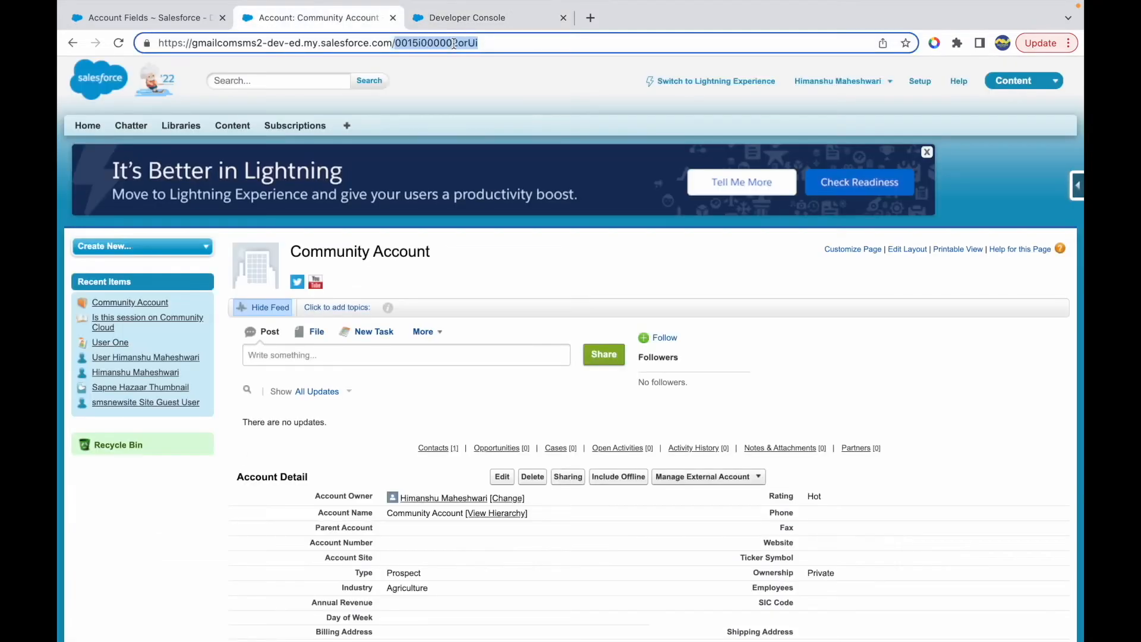
pyautogui.click(475, 18)
pyautogui.click(314, 535)
pyautogui.press('super+v')
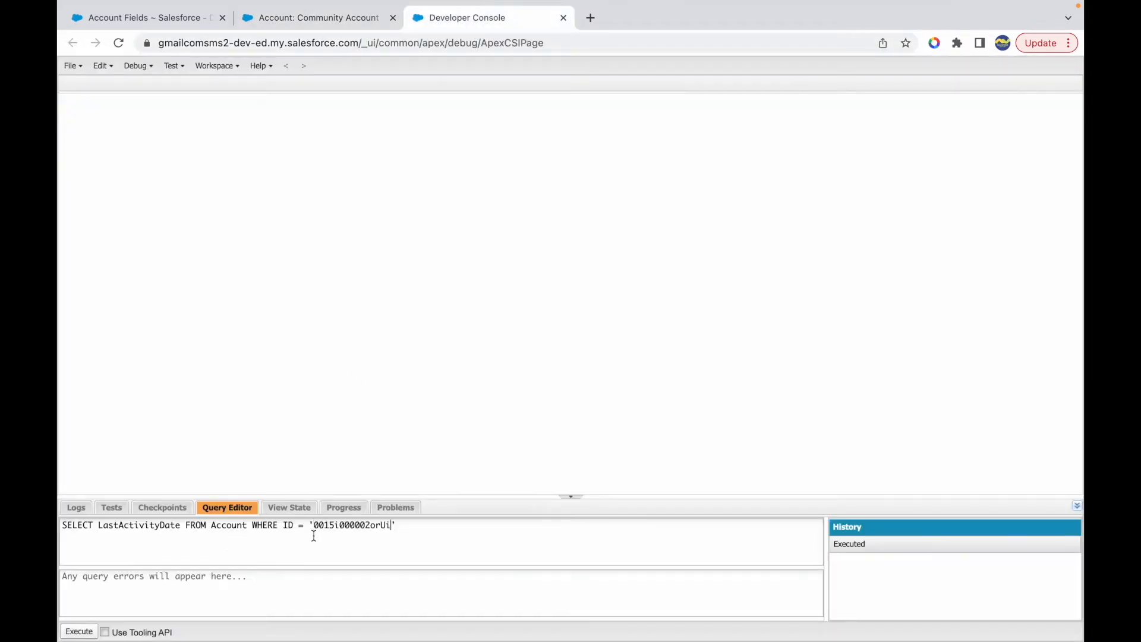
pyautogui.click(83, 632)
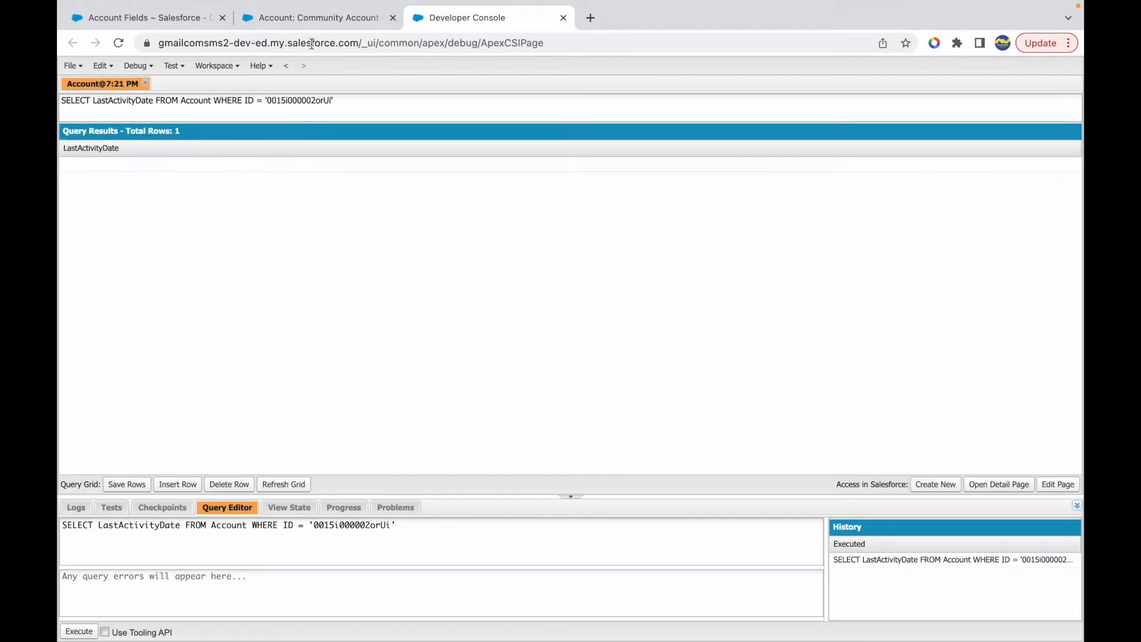
# - Open the Community Account's page layout for editing, search its fields for "Last", and clear the search
pyautogui.click(308, 19)
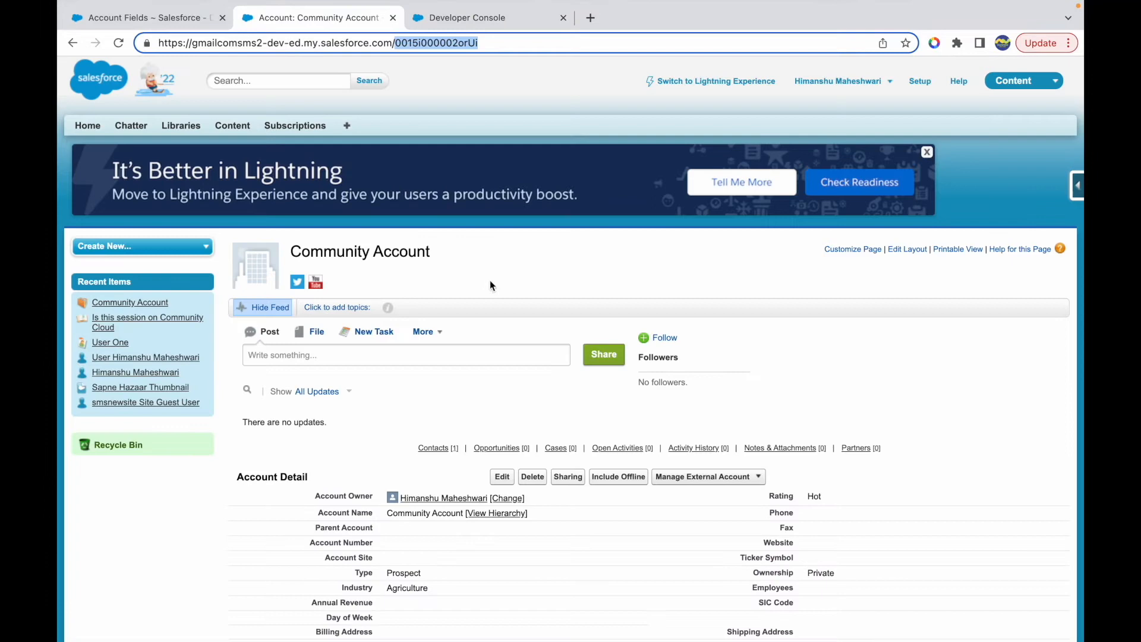
pyautogui.click(914, 254)
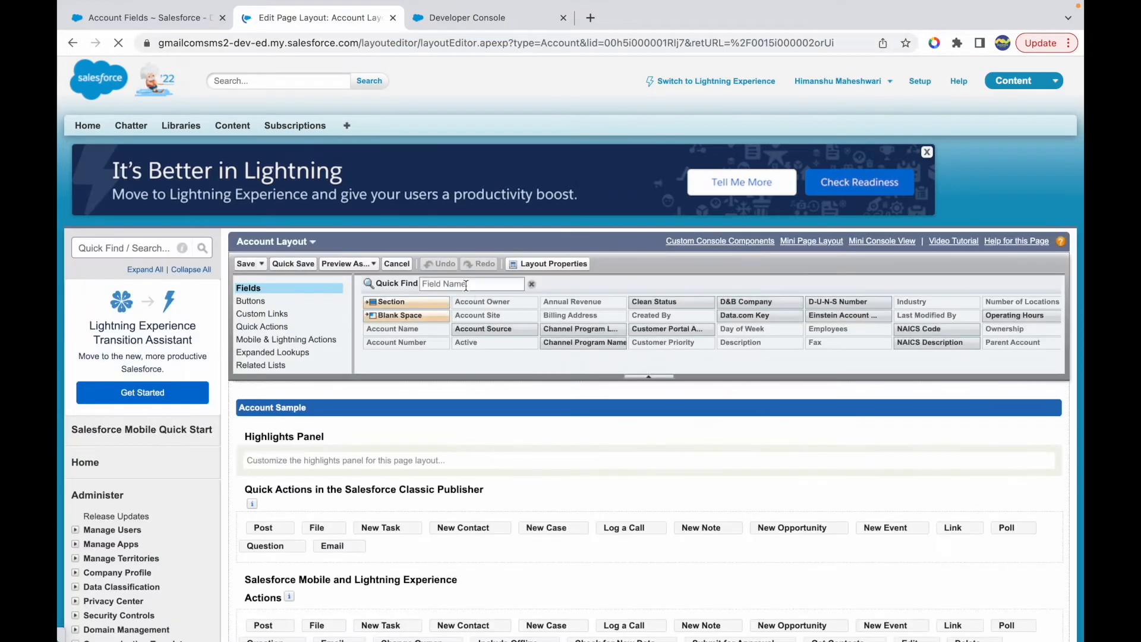
pyautogui.write('Last')
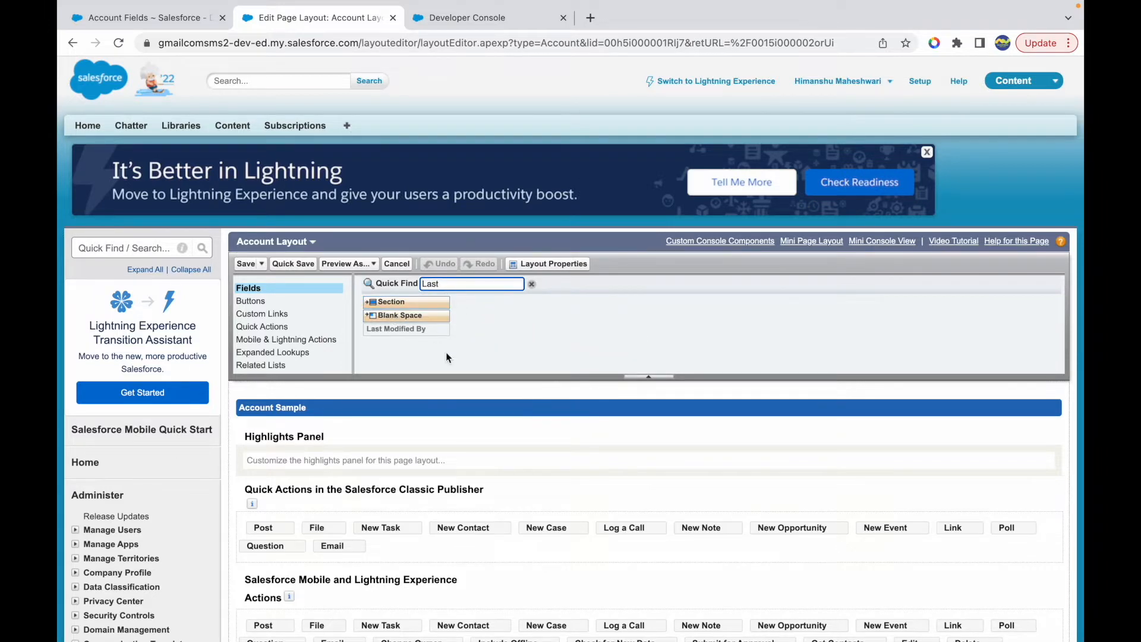
pyautogui.press('BackSpace')
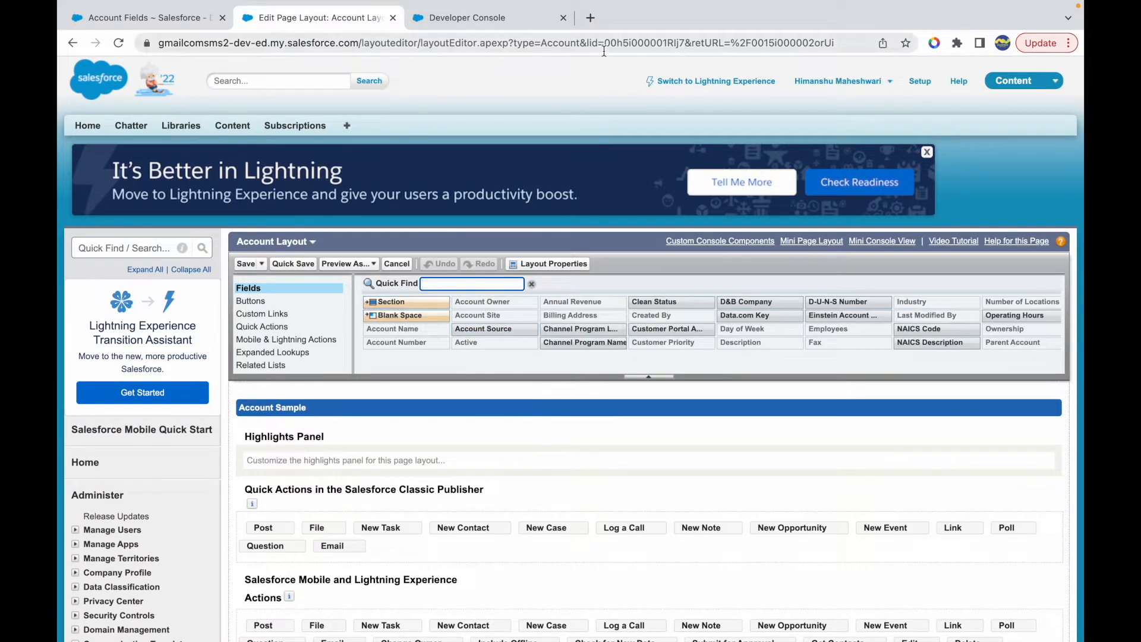
pyautogui.click(590, 18)
pyautogui.write('lastactiv')
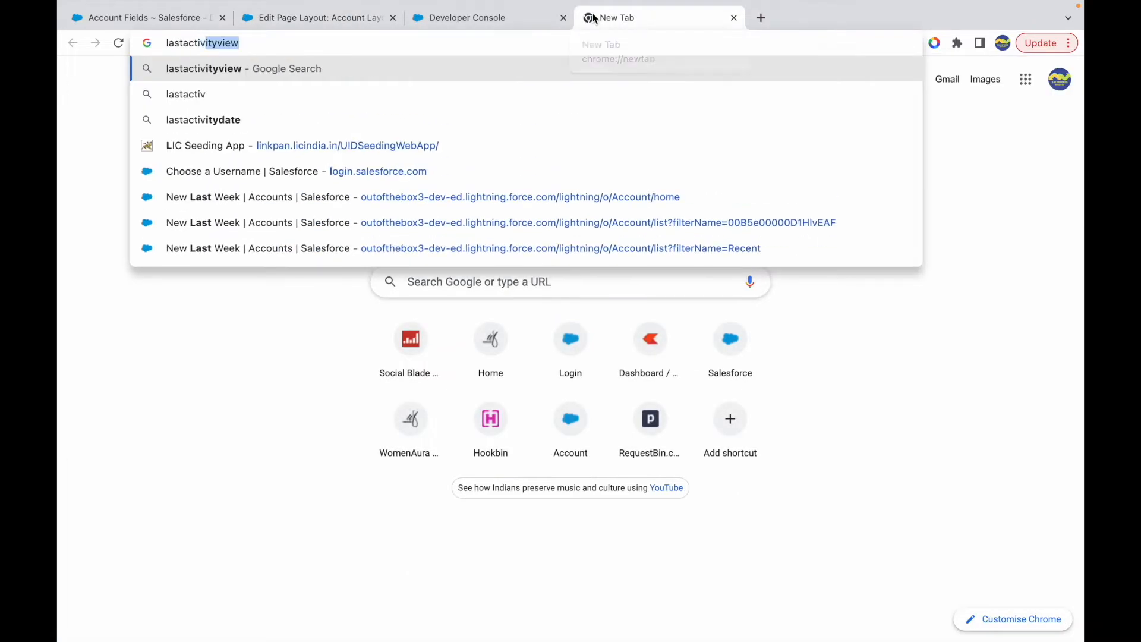
pyautogui.press('BackSpace')
pyautogui.press('super+BackSpace')
# - Find accounts in the setup search and open the Account Fields list in a new browser tab
pyautogui.click(362, 26)
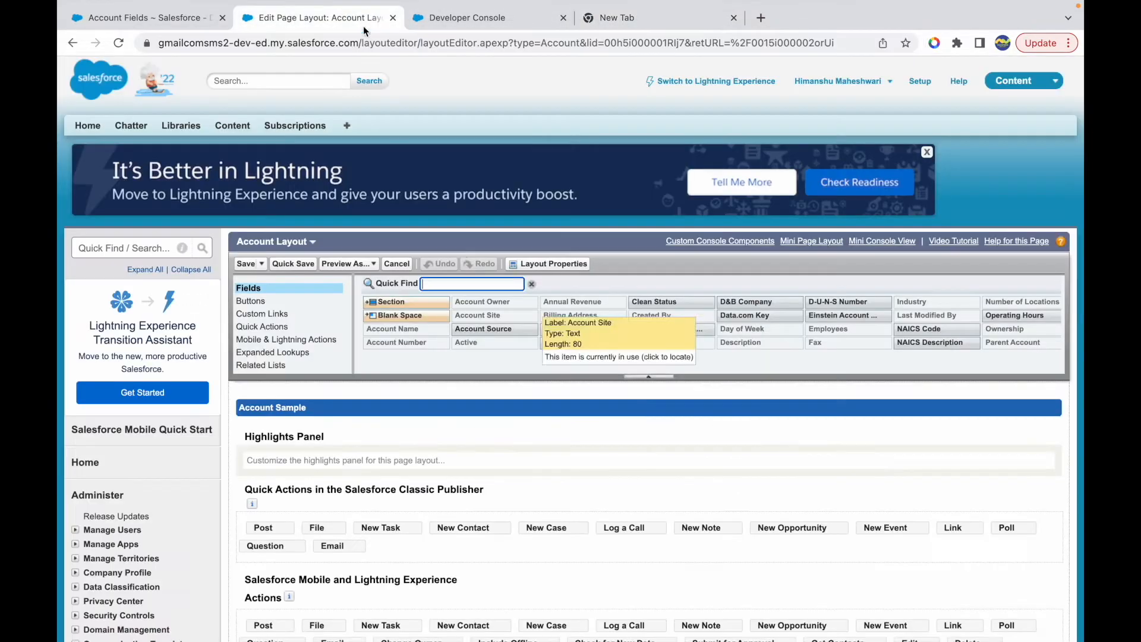
pyautogui.click(113, 247)
pyautogui.write('accounts')
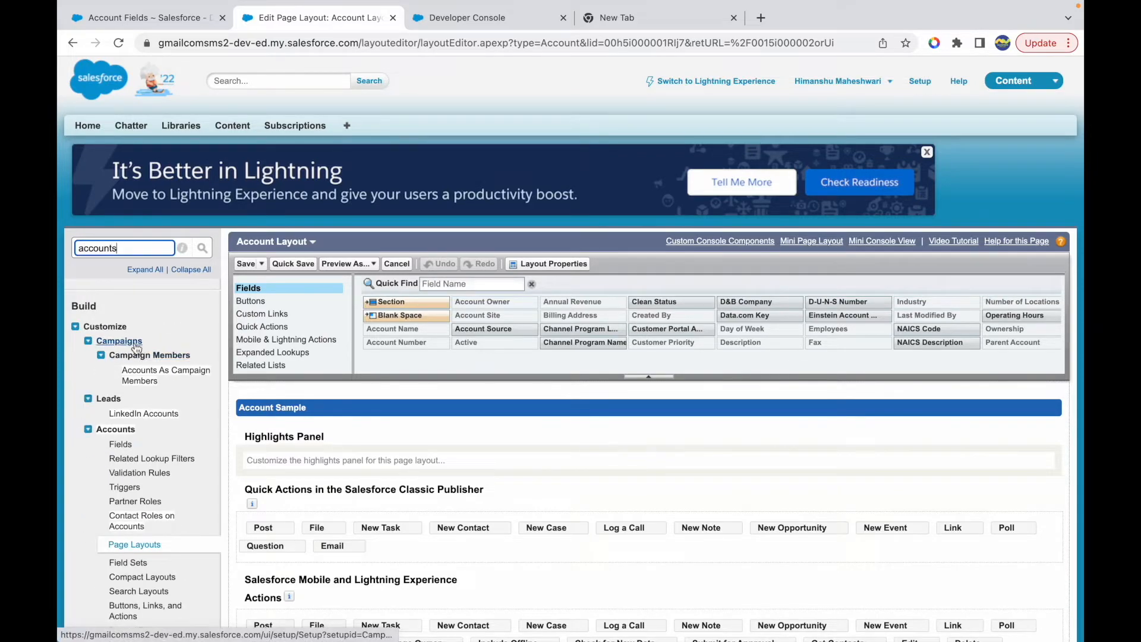
pyautogui.keyDown('super'); pyautogui.click(116, 446); pyautogui.keyUp('super')
pyautogui.click(487, 17)
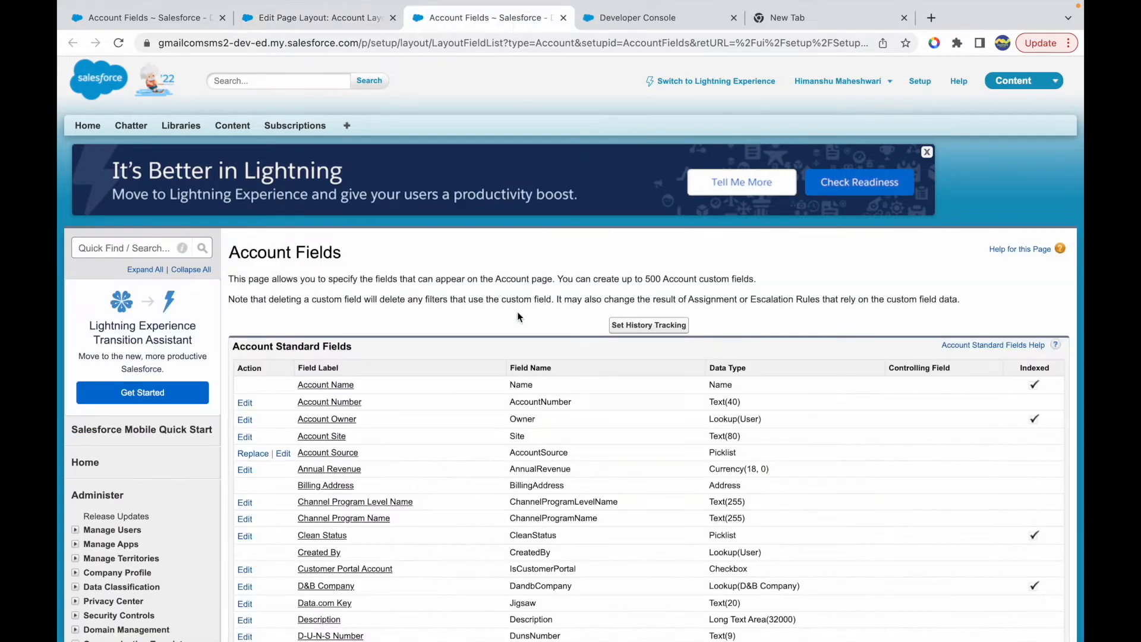
# - Search the Account standard fields list for "Last" to look for the last activity field
pyautogui.scroll(-5, 494, 393)
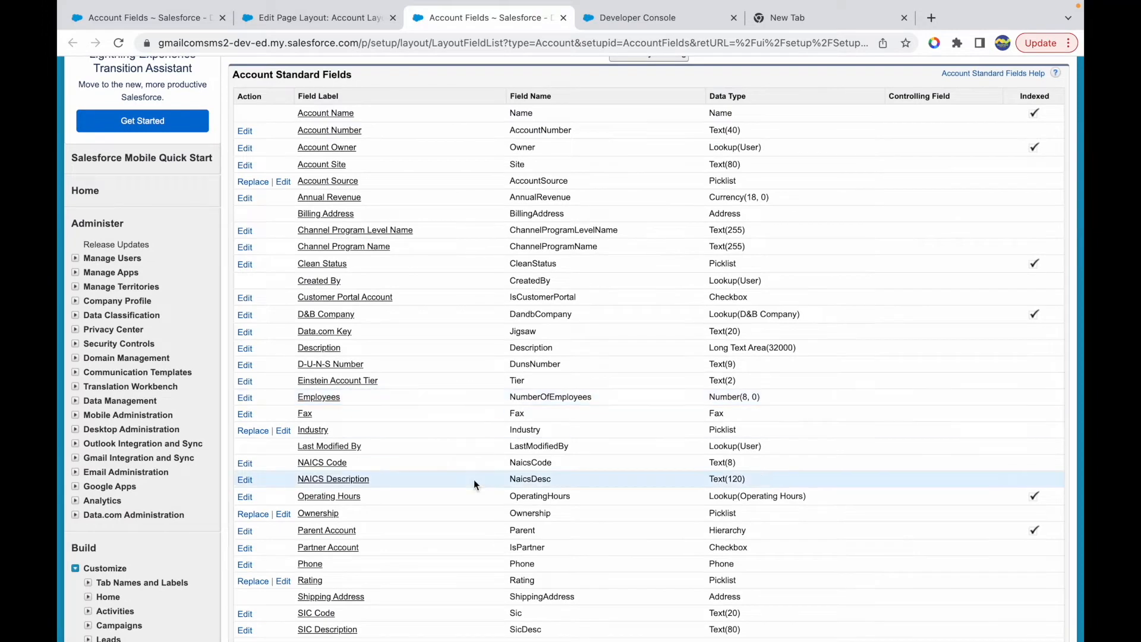
pyautogui.scroll(-3, 473, 479)
pyautogui.hotkey('ctrl', 'f')
pyautogui.write('Last')
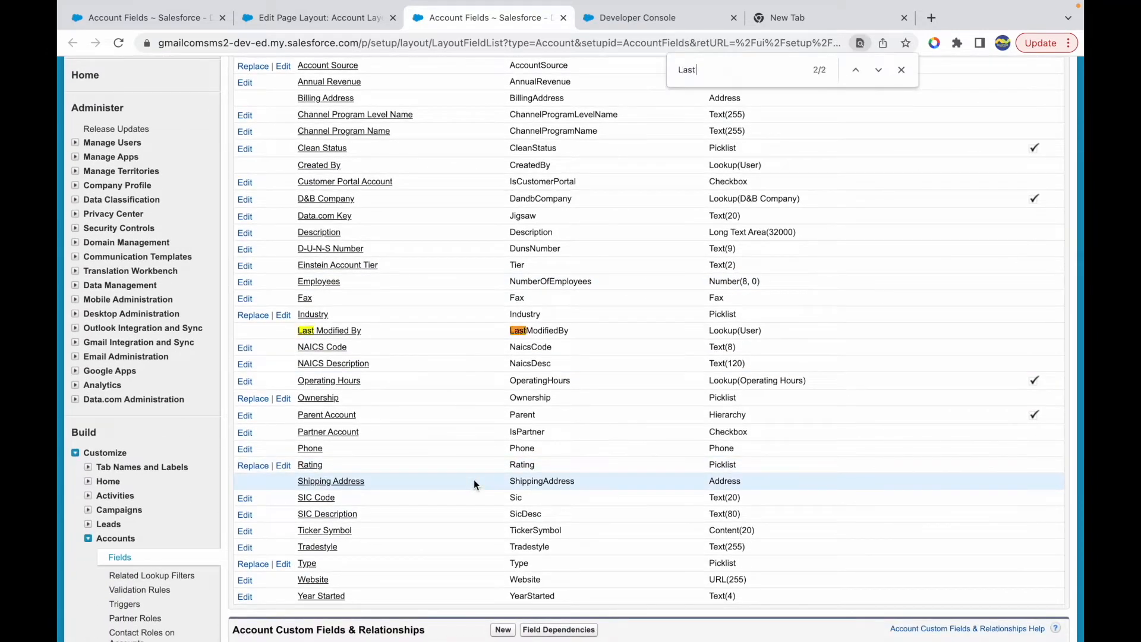
pyautogui.press('Escape')
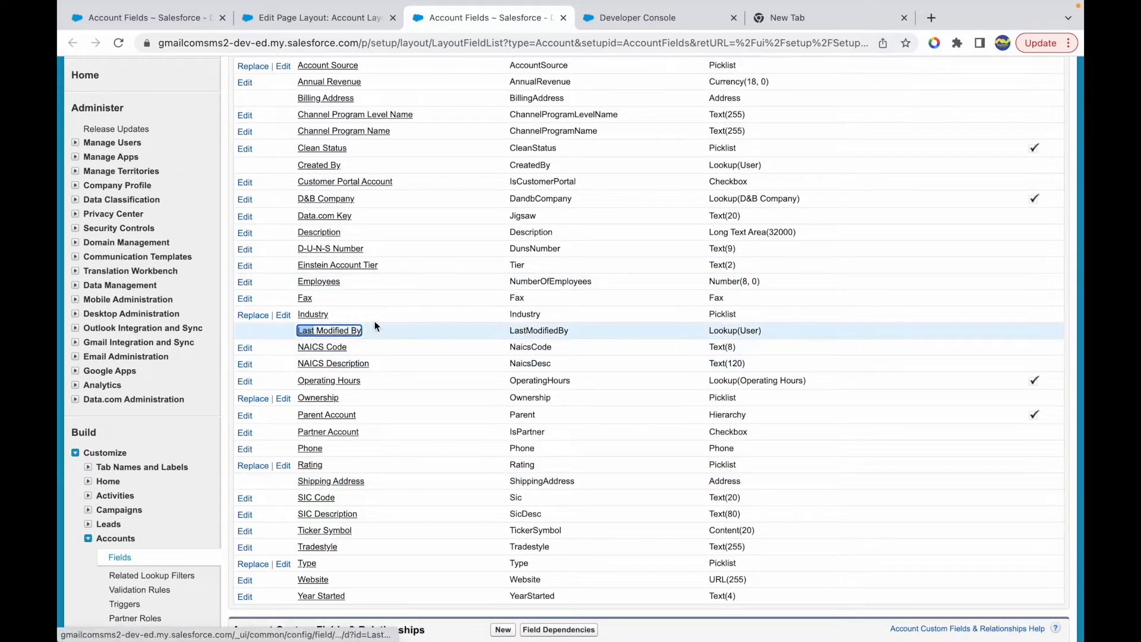
# - Open the Day of Week custom field's definition and highlight LastActivityDate in its formula
pyautogui.hotkey('ctrl', 'shift', 'Tab')
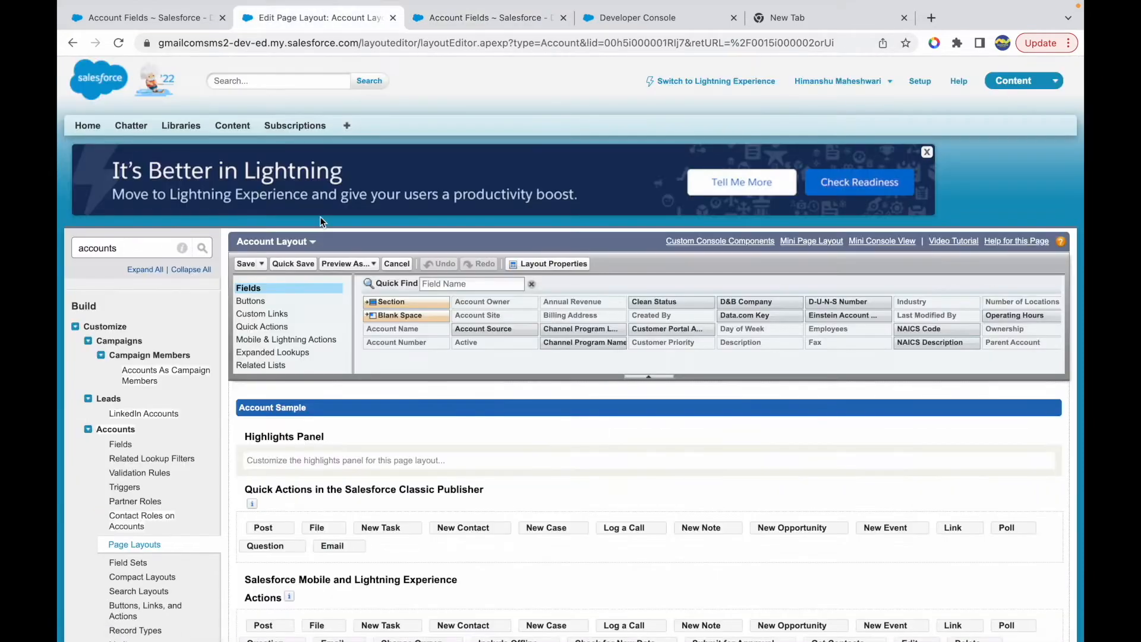
pyautogui.click(159, 17)
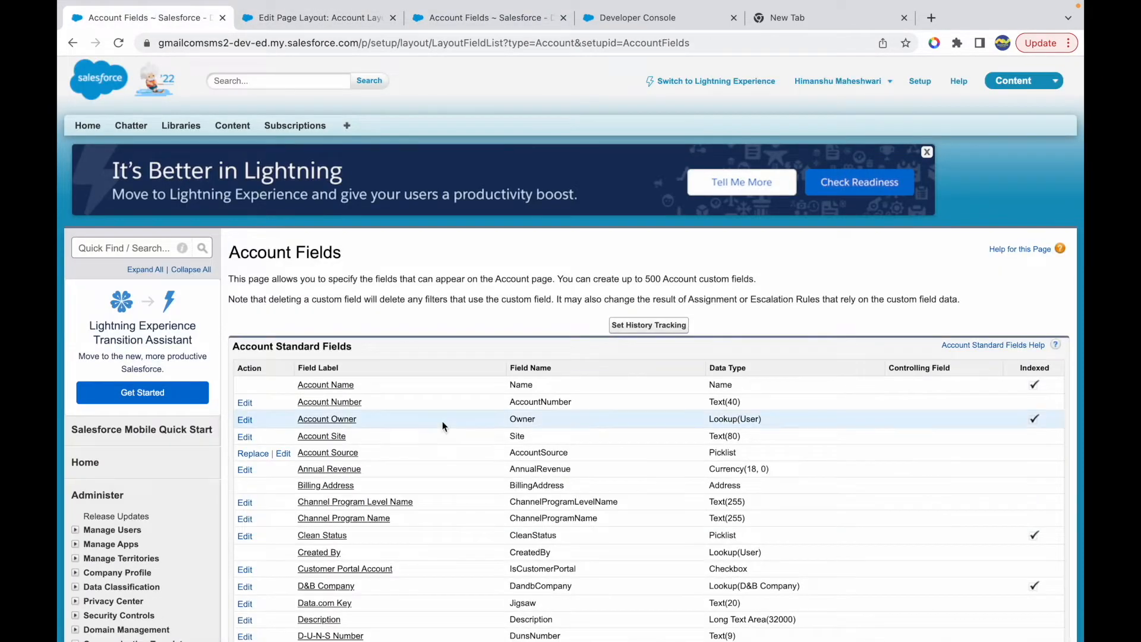
pyautogui.scroll(-1, 391, 98)
pyautogui.click(444, 19)
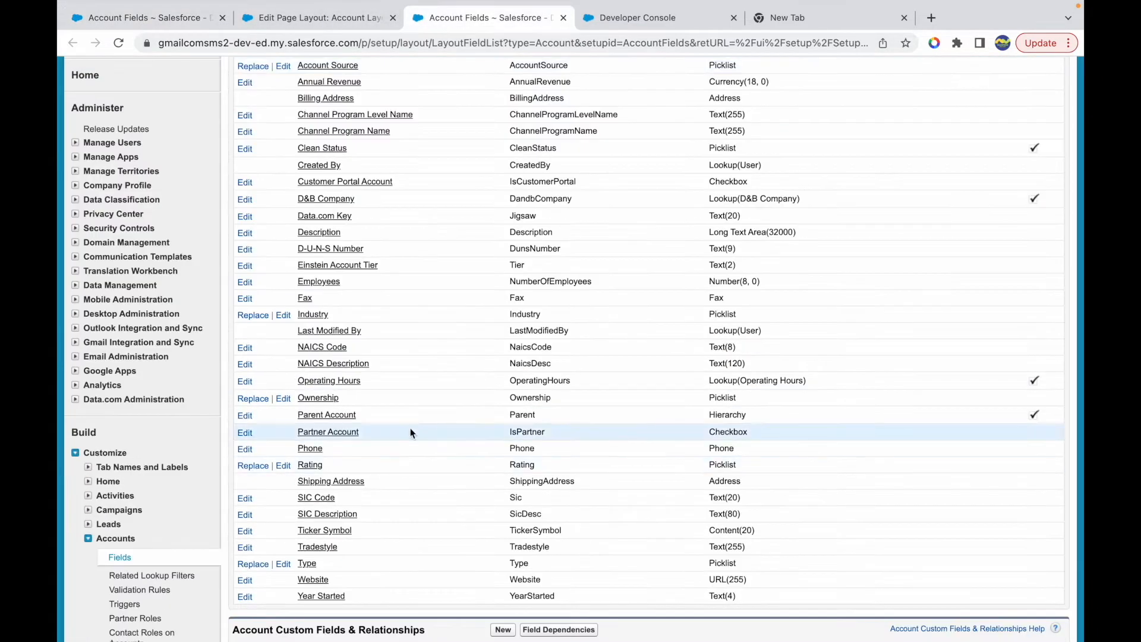
pyautogui.scroll(-6, 410, 431)
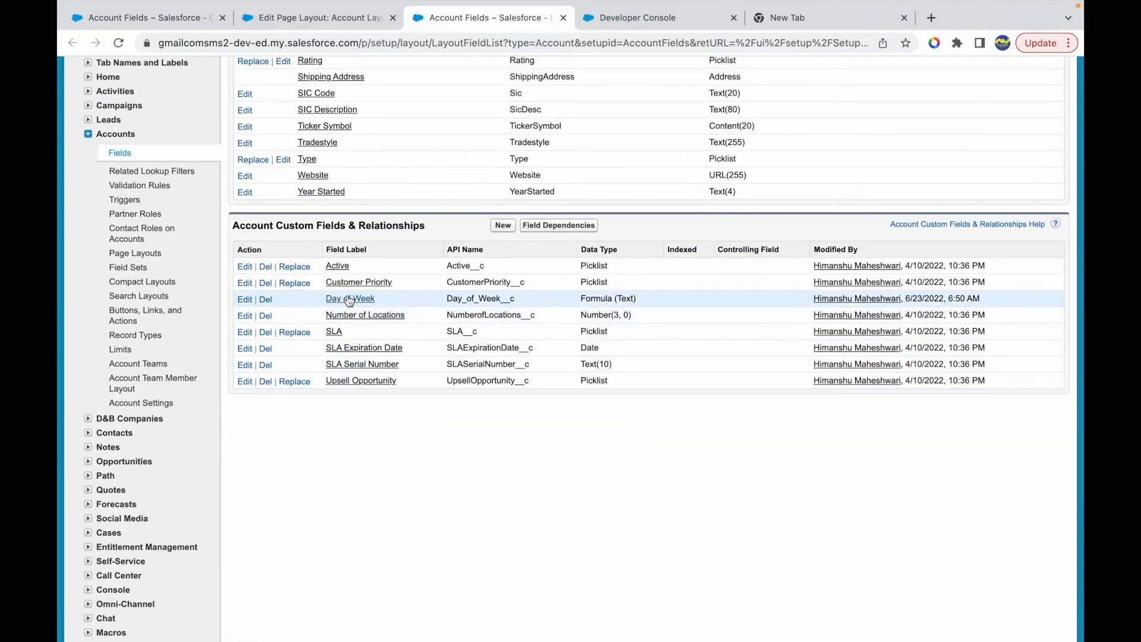
pyautogui.click(349, 300)
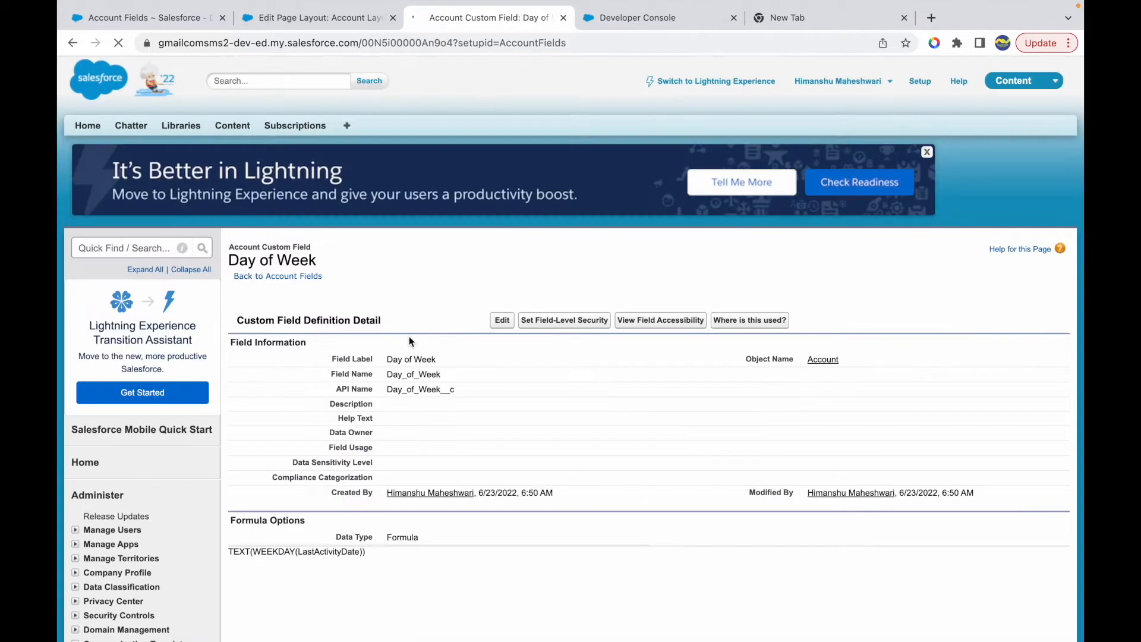
pyautogui.doubleClick(319, 551)
pyautogui.press('super+c')
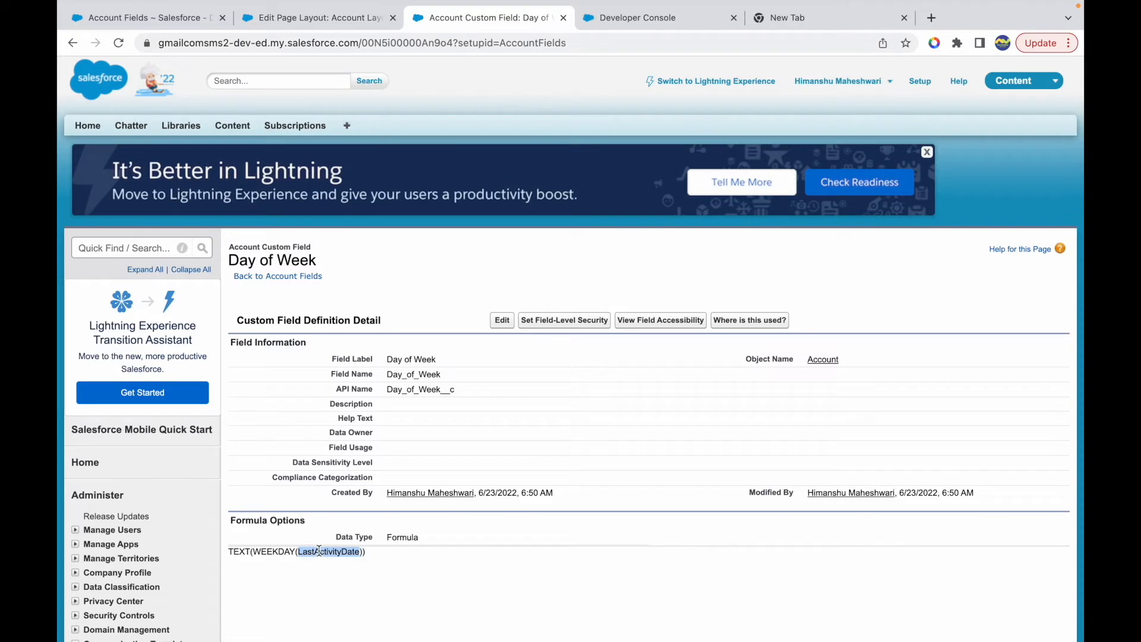
# - Search the web for "last activity date account salesforce" and open the help article on showing Last Activity Date on the detail page layout
pyautogui.click(784, 18)
pyautogui.click(715, 42)
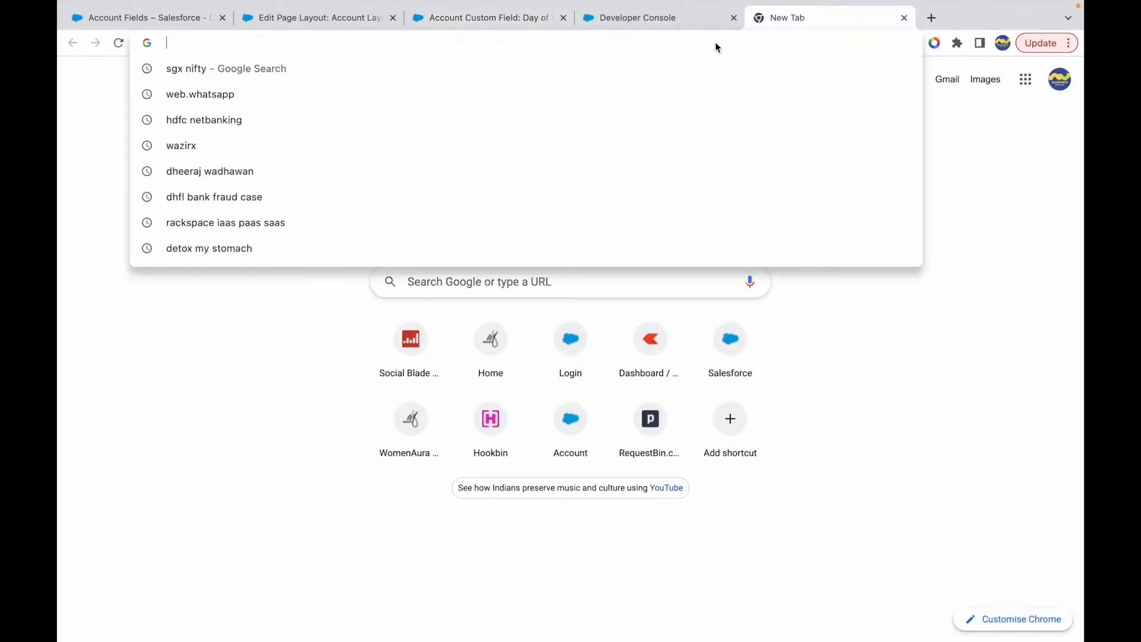
pyautogui.press('super+v')
pyautogui.write('acc')
pyautogui.press('Down')
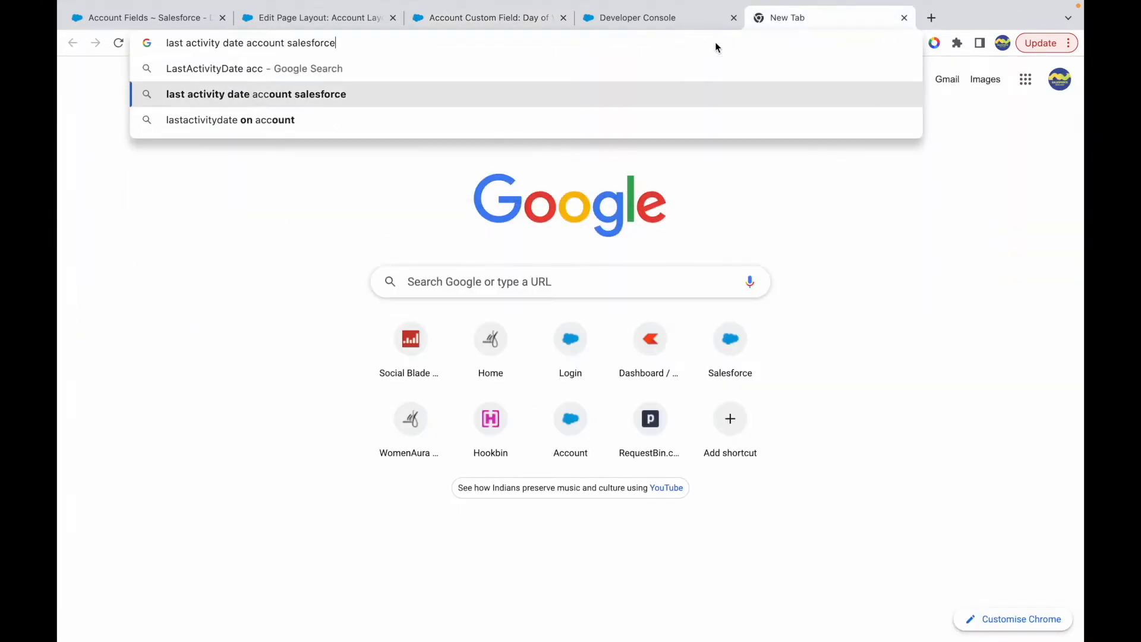
pyautogui.press('Return')
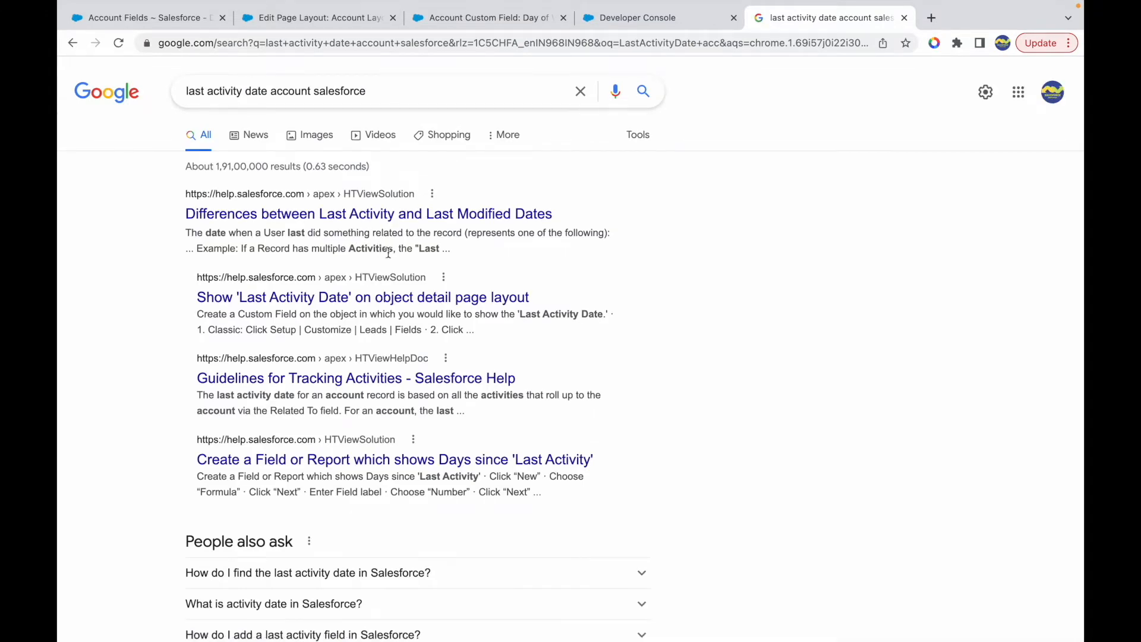
pyautogui.click(333, 299)
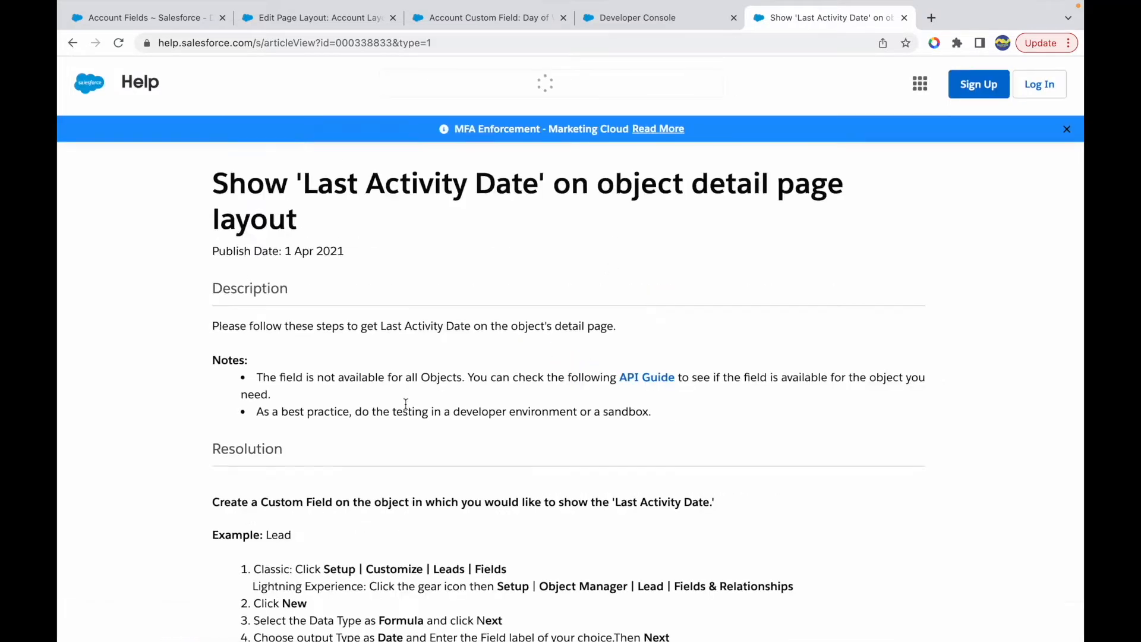
# - Read the article's resolution steps for showing Last Activity Date through a custom formula field
pyautogui.moveTo(213, 195); pyautogui.dragTo(434, 198)
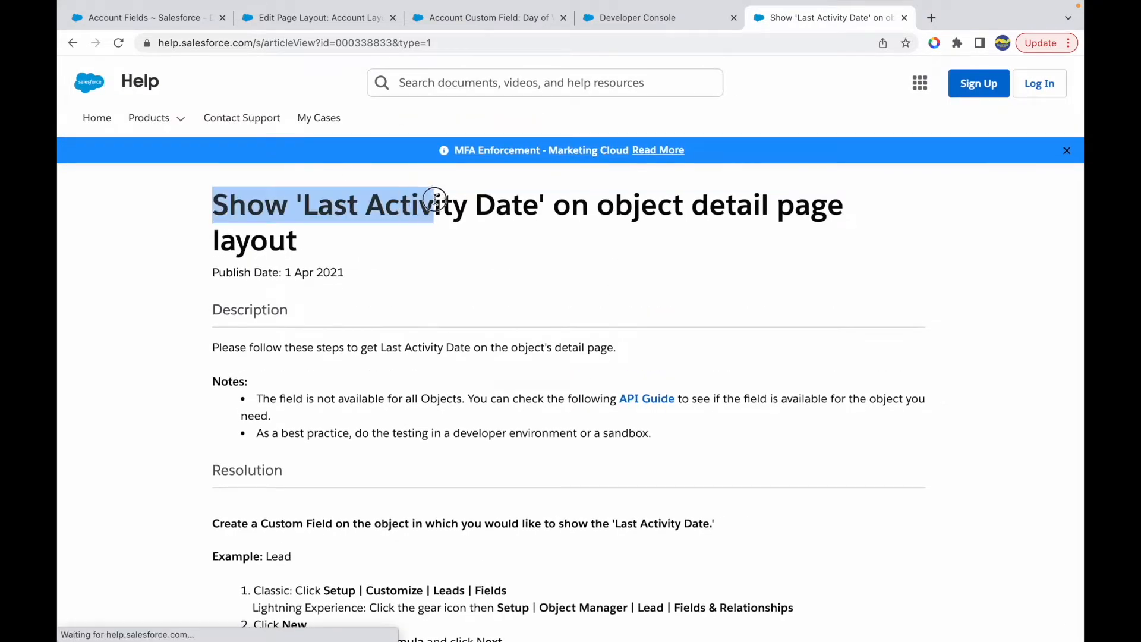
pyautogui.click(547, 207)
pyautogui.scroll(-3, 353, 346)
pyautogui.scroll(3, 353, 345)
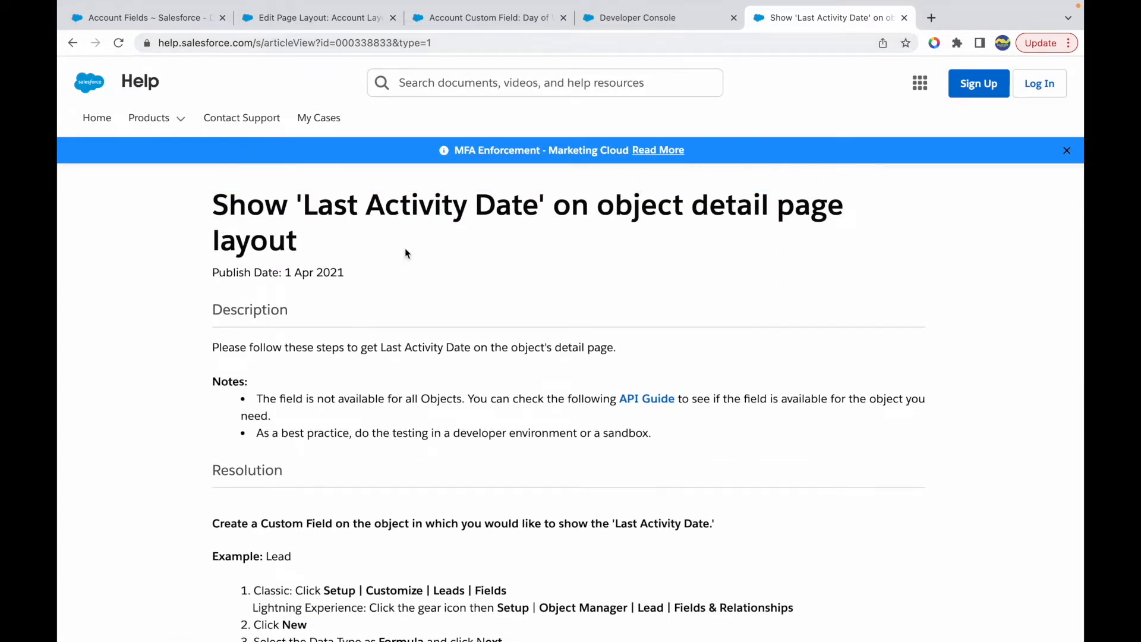
pyautogui.scroll(-6, 409, 321)
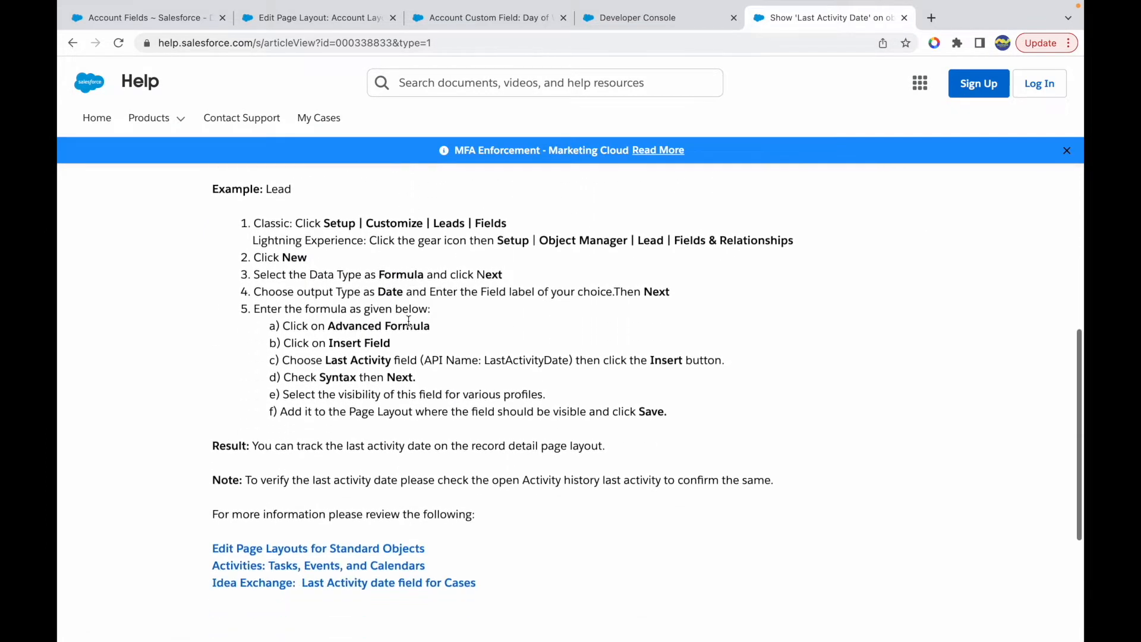
pyautogui.moveTo(327, 360); pyautogui.dragTo(447, 378)
pyautogui.click(478, 414)
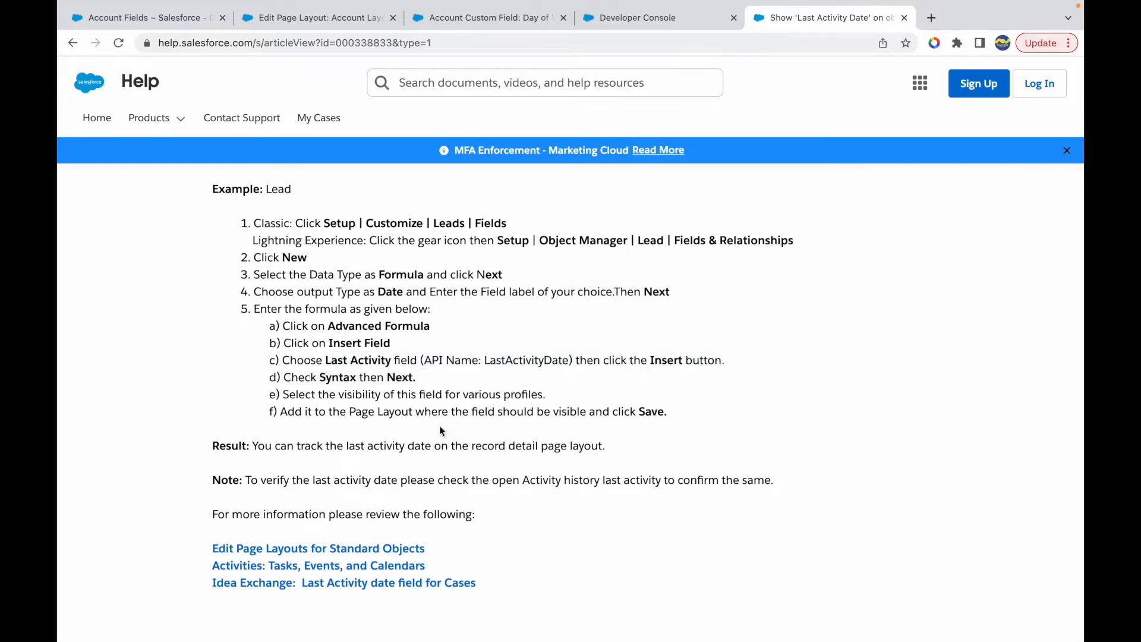
pyautogui.scroll(-1, 426, 439)
# - Highlight the article's note on verifying the last activity date against the open activity history
pyautogui.moveTo(295, 468); pyautogui.dragTo(392, 469)
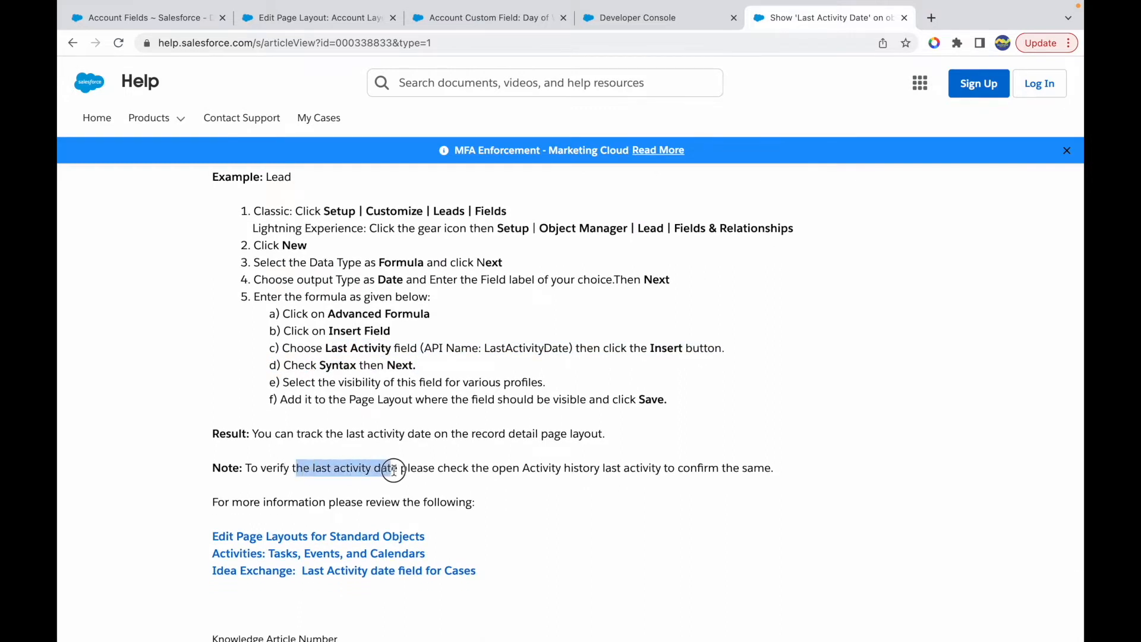
pyautogui.click(418, 473)
pyautogui.moveTo(473, 470); pyautogui.dragTo(693, 471)
pyautogui.click(748, 473)
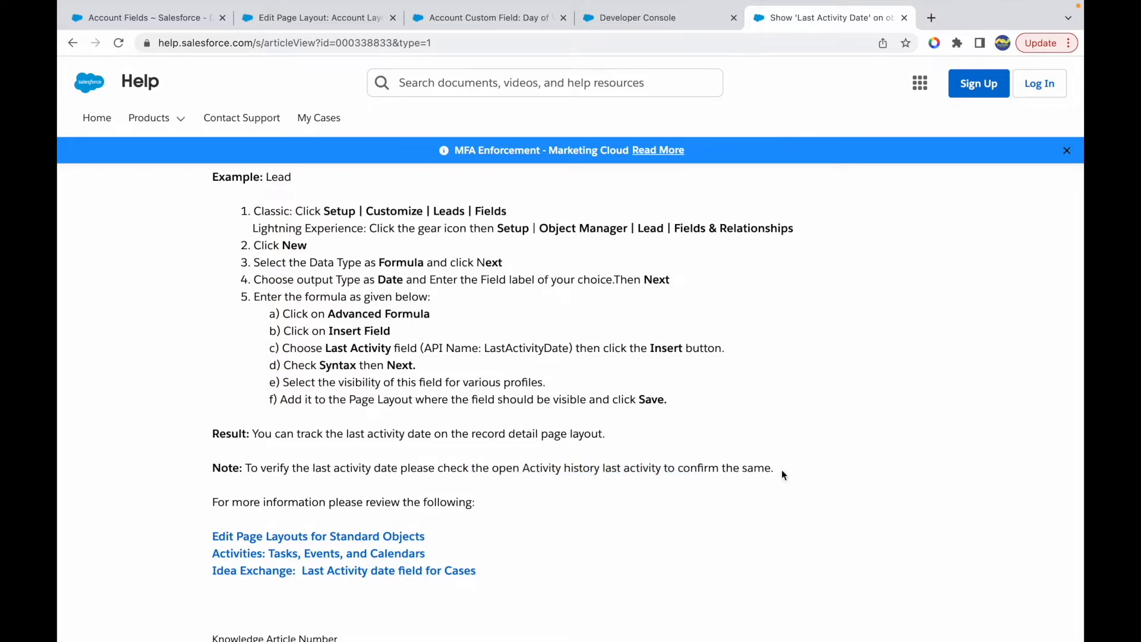
pyautogui.moveTo(352, 469); pyautogui.dragTo(519, 468)
pyautogui.moveTo(603, 468); pyautogui.dragTo(636, 468)
pyautogui.click(696, 469)
# - Highlight the article's description and its note on which objects the field is available for
pyautogui.scroll(4, 523, 439)
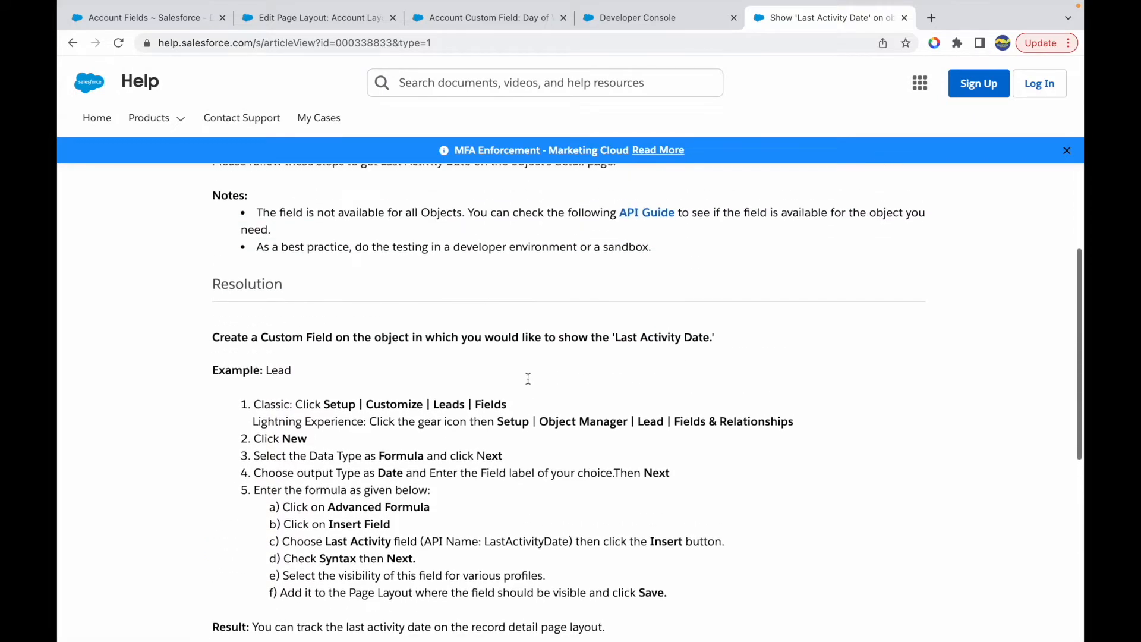
pyautogui.scroll(3, 553, 286)
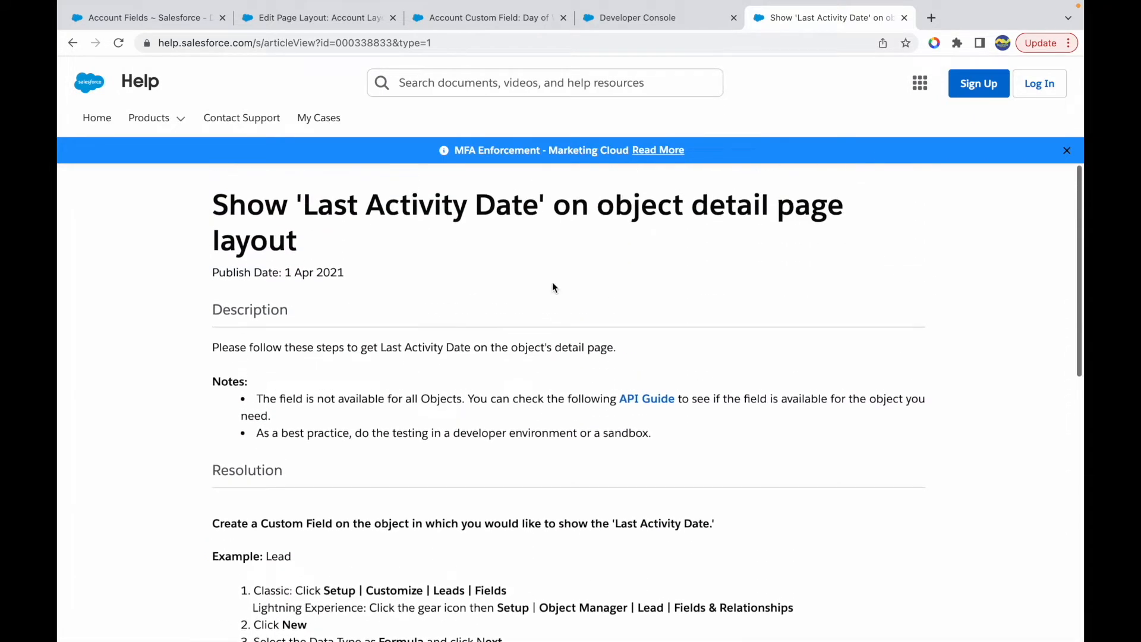
pyautogui.moveTo(262, 346); pyautogui.dragTo(584, 347)
pyautogui.click(505, 351)
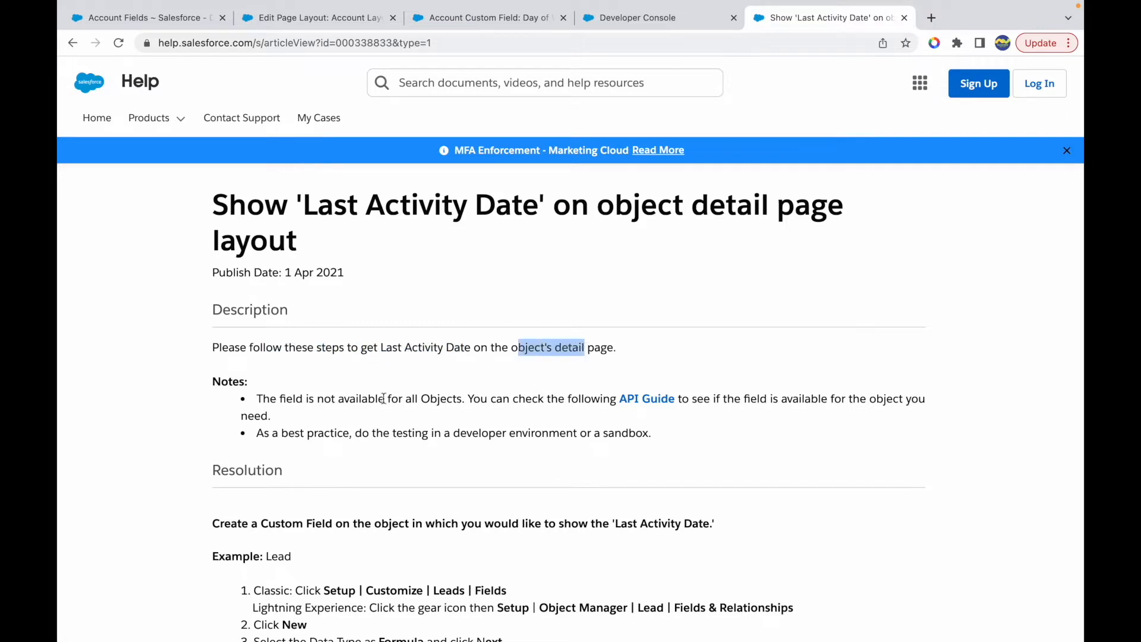
pyautogui.moveTo(309, 398); pyautogui.dragTo(432, 398)
pyautogui.click(432, 399)
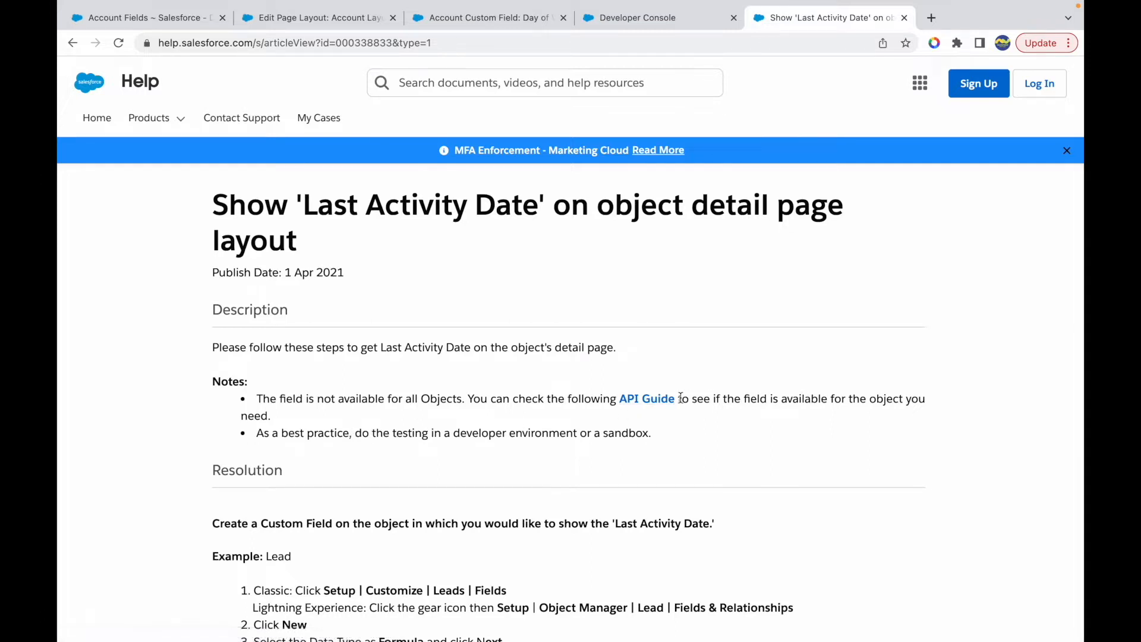
# - Open the article's API Guide, go to the Account object reference, and find "LastAc" on the page
pyautogui.click(647, 400)
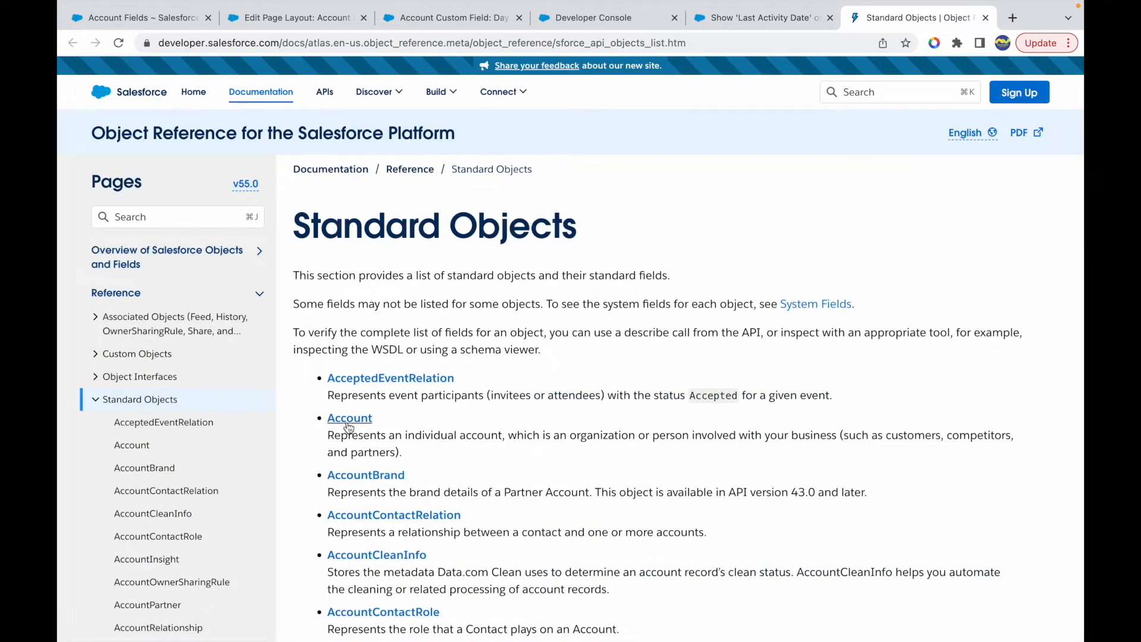
pyautogui.click(348, 419)
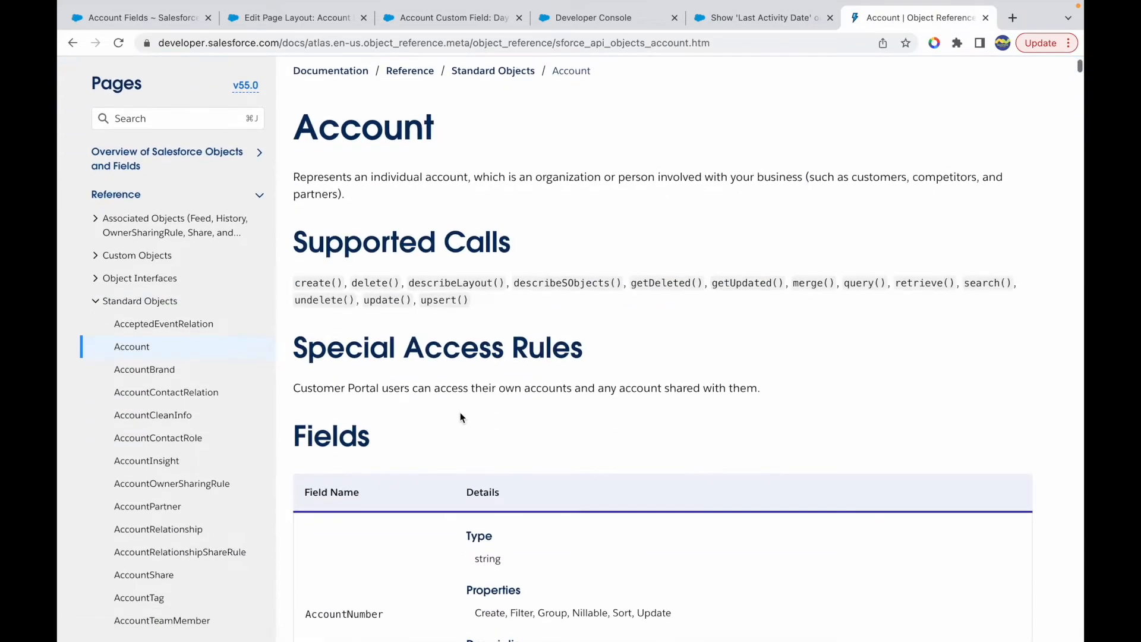
pyautogui.scroll(-2, 522, 462)
pyautogui.press('super+f')
pyautogui.write('LastAc')
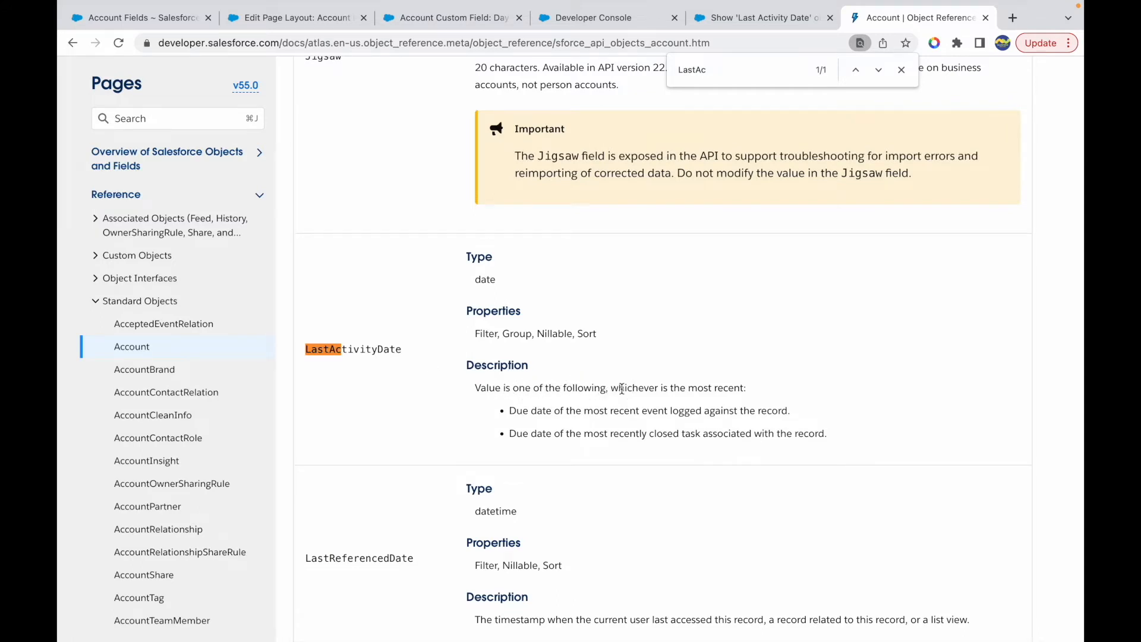
# - Highlight the LastActivityDate description points about logged events and closed tasks, and close the page search
pyautogui.moveTo(527, 411); pyautogui.dragTo(680, 410)
pyautogui.click(724, 407)
pyautogui.moveTo(605, 433); pyautogui.dragTo(736, 436)
pyautogui.click(737, 435)
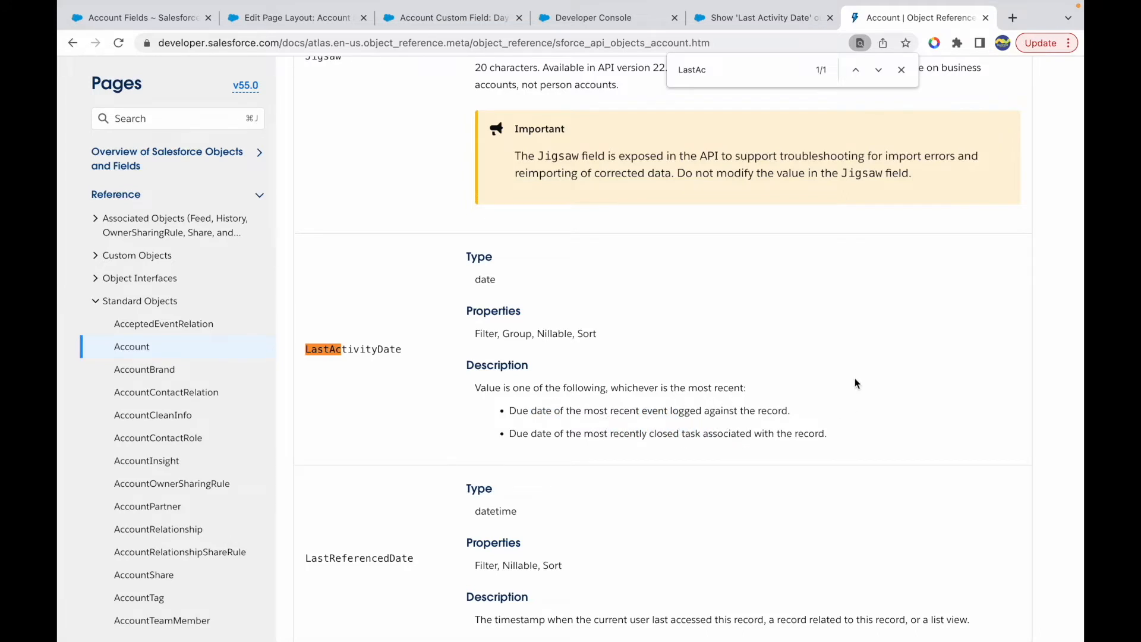
pyautogui.click(901, 72)
pyautogui.moveTo(542, 433); pyautogui.dragTo(765, 437)
pyautogui.click(668, 407)
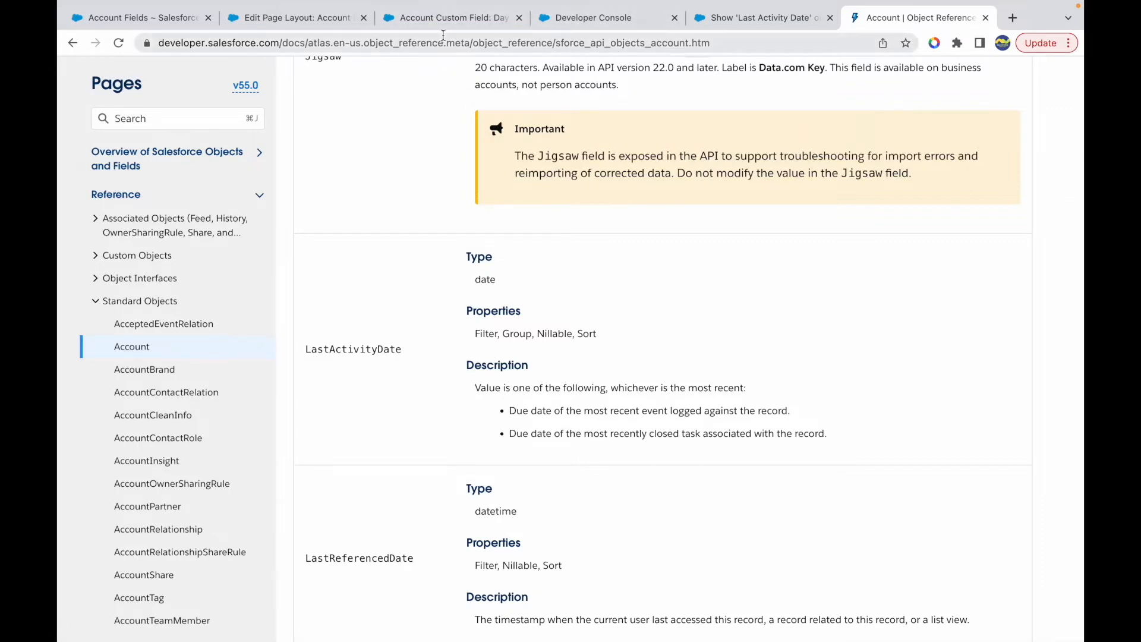
# - Switch the org from the Account Fields page to Lightning Experience, open the Community Account record, and dismiss the incident promotion
pyautogui.click(456, 22)
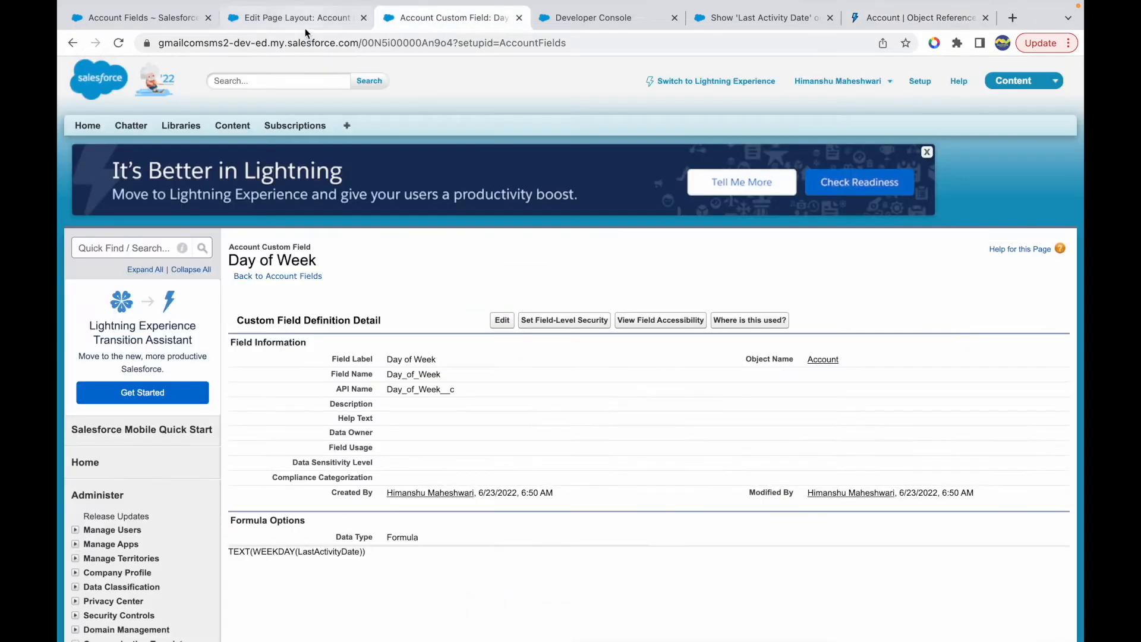
pyautogui.click(267, 18)
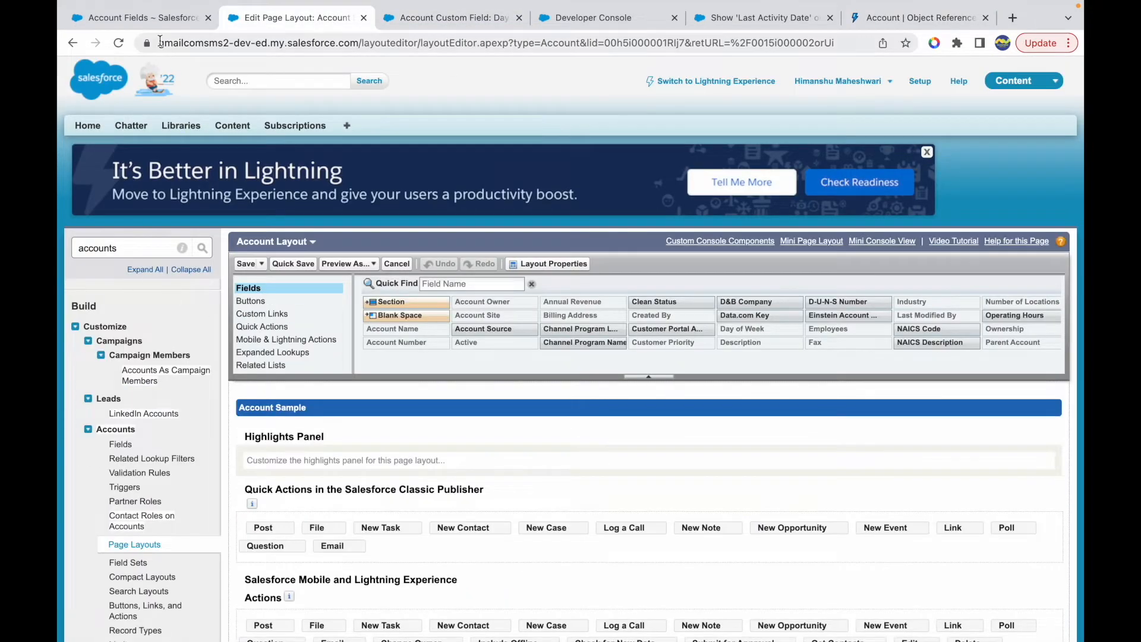
pyautogui.click(137, 18)
pyautogui.scroll(2, 371, 227)
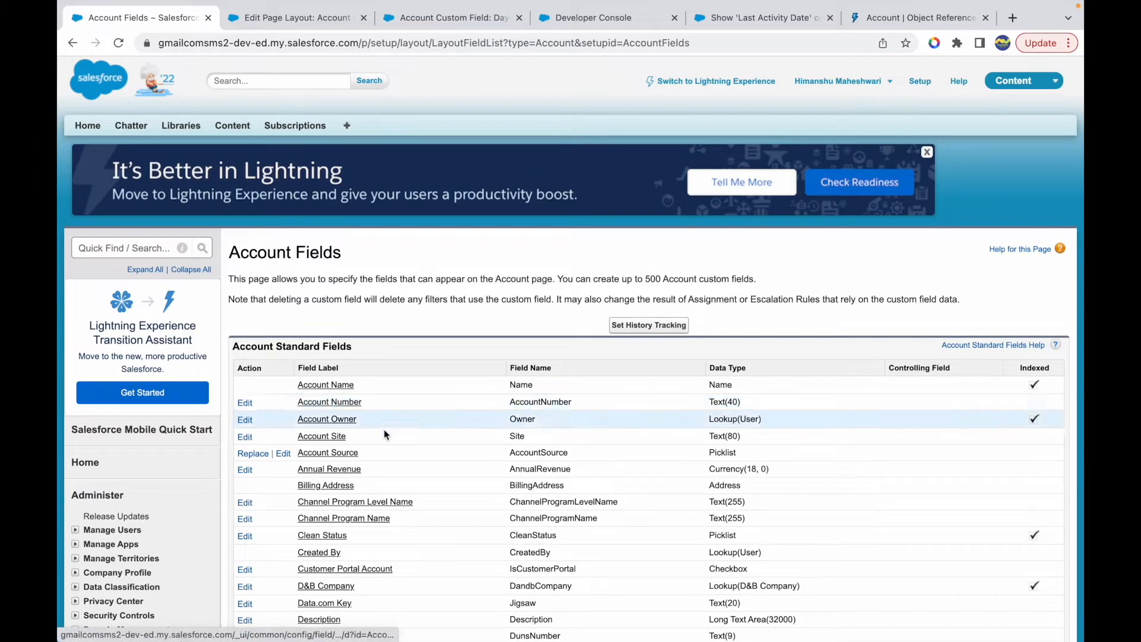
pyautogui.click(704, 86)
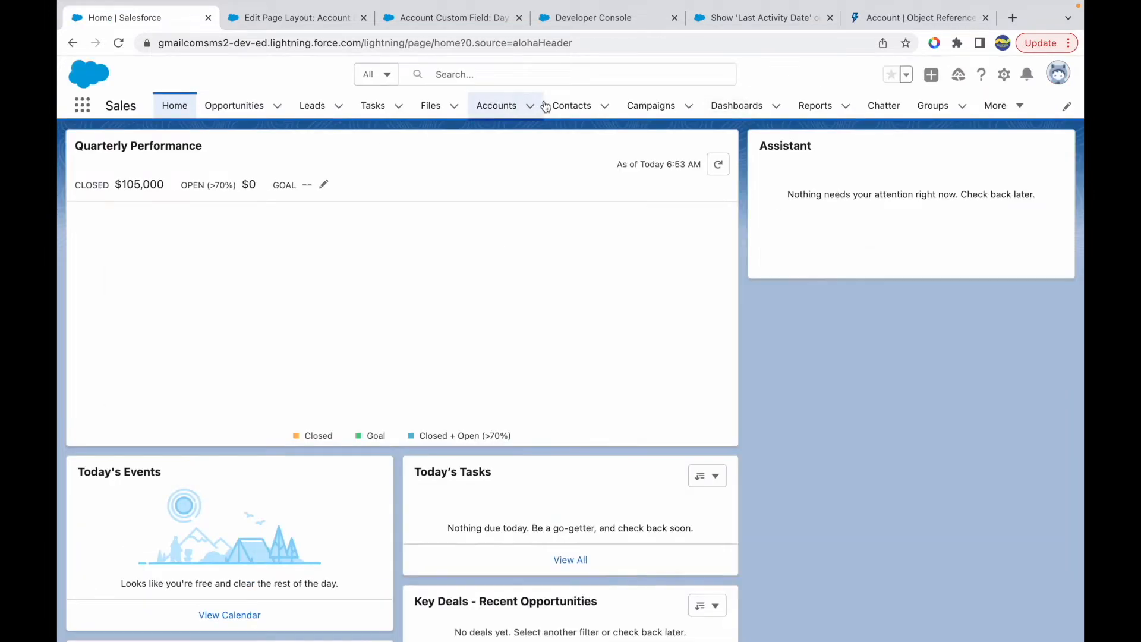
pyautogui.click(522, 106)
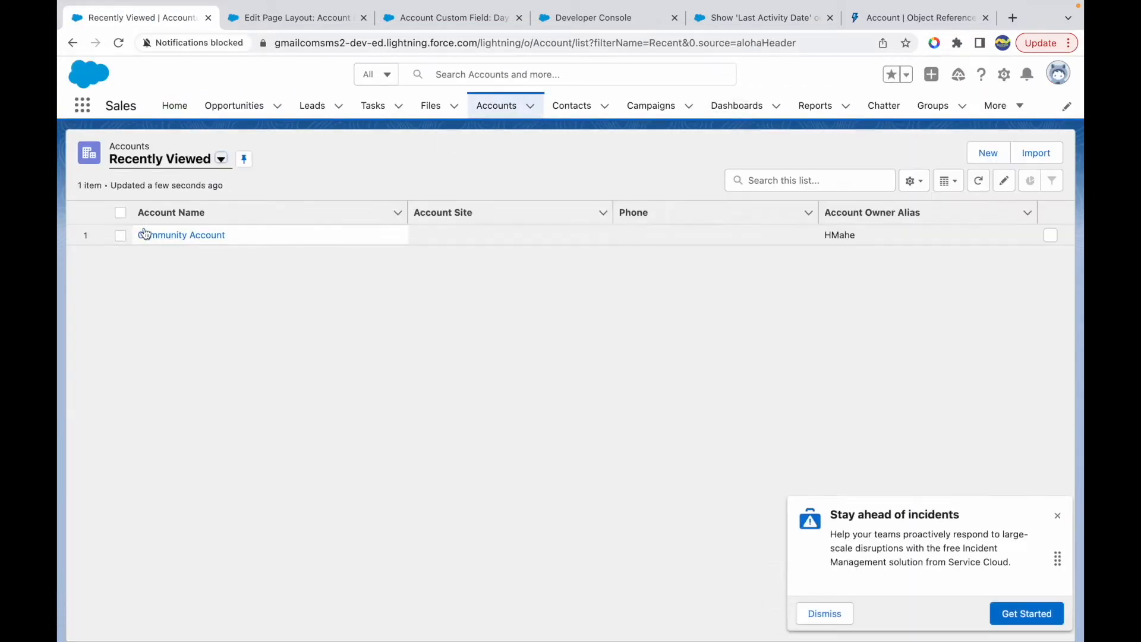
pyautogui.click(169, 236)
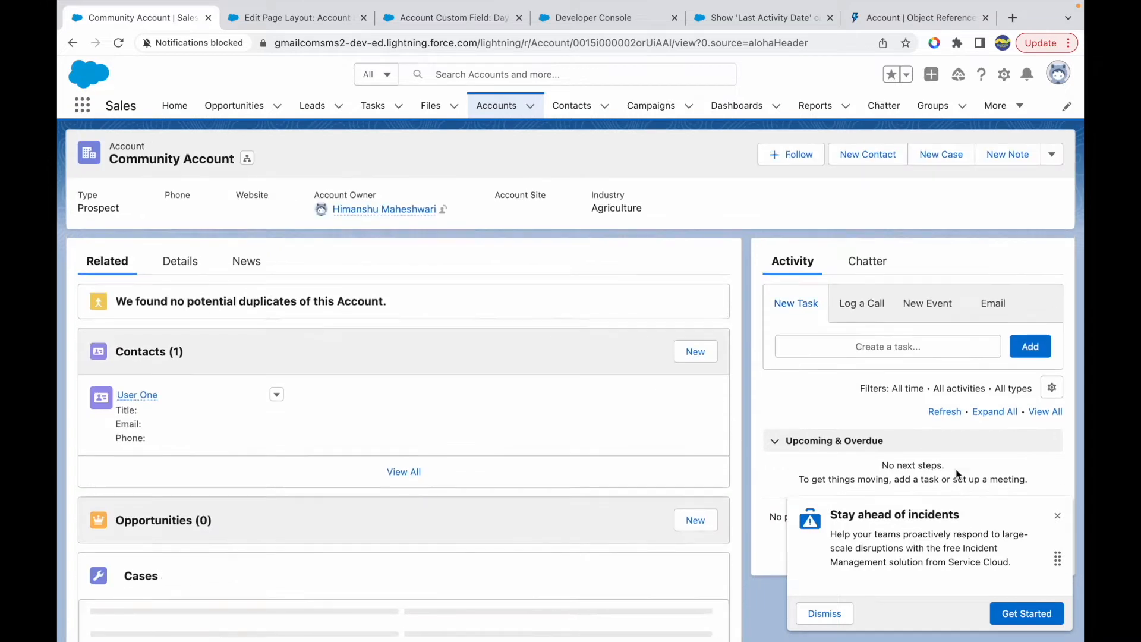
pyautogui.click(1057, 515)
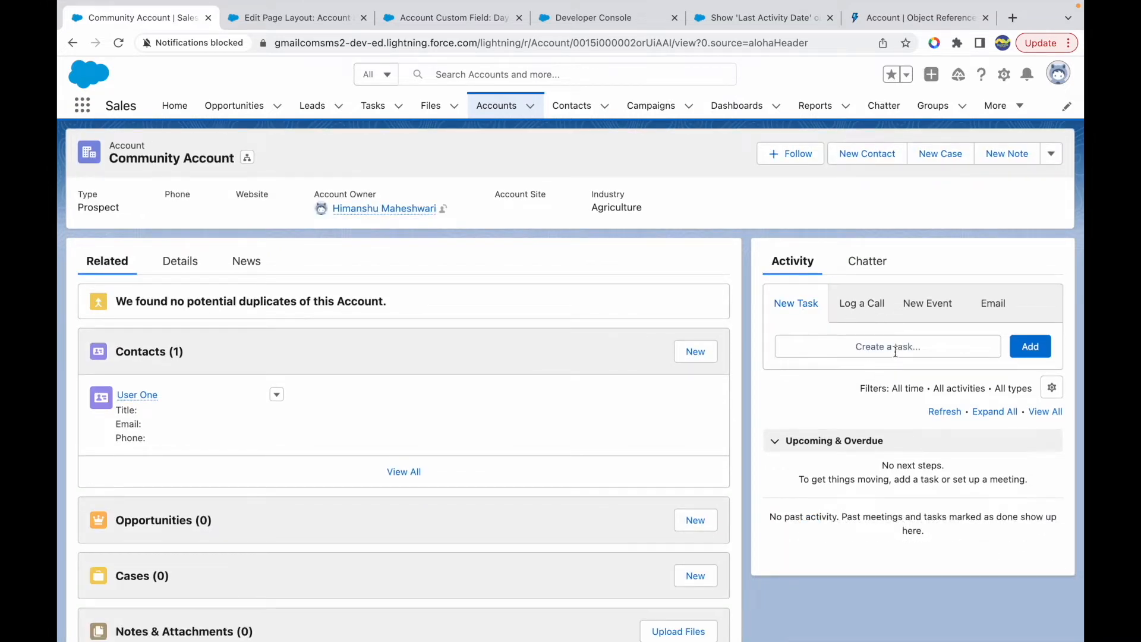
# - Start a new task on the Community Account with subject Call, due date 6/23/2022, and the account's existing contact
pyautogui.click(885, 349)
pyautogui.click(823, 356)
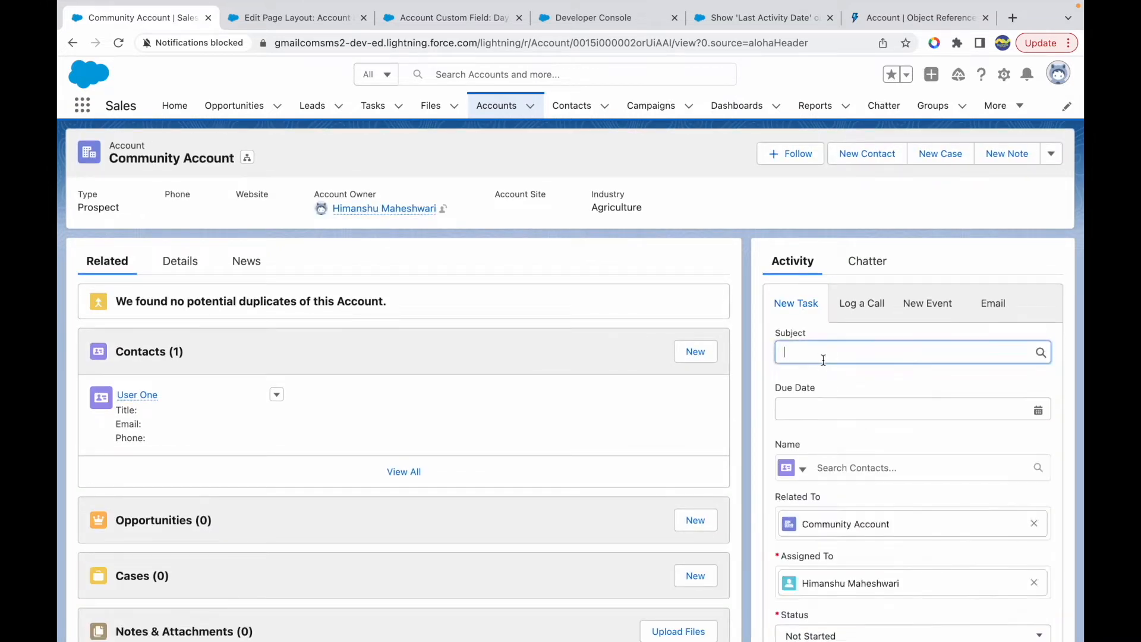
pyautogui.click(829, 404)
pyautogui.click(829, 409)
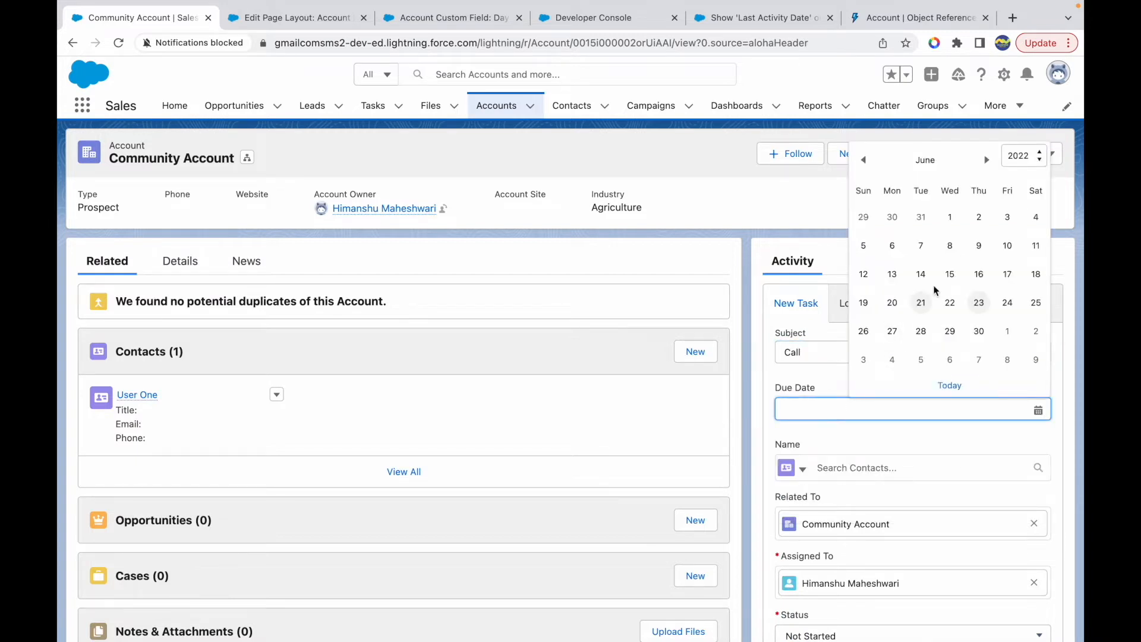
pyautogui.click(974, 306)
pyautogui.click(840, 467)
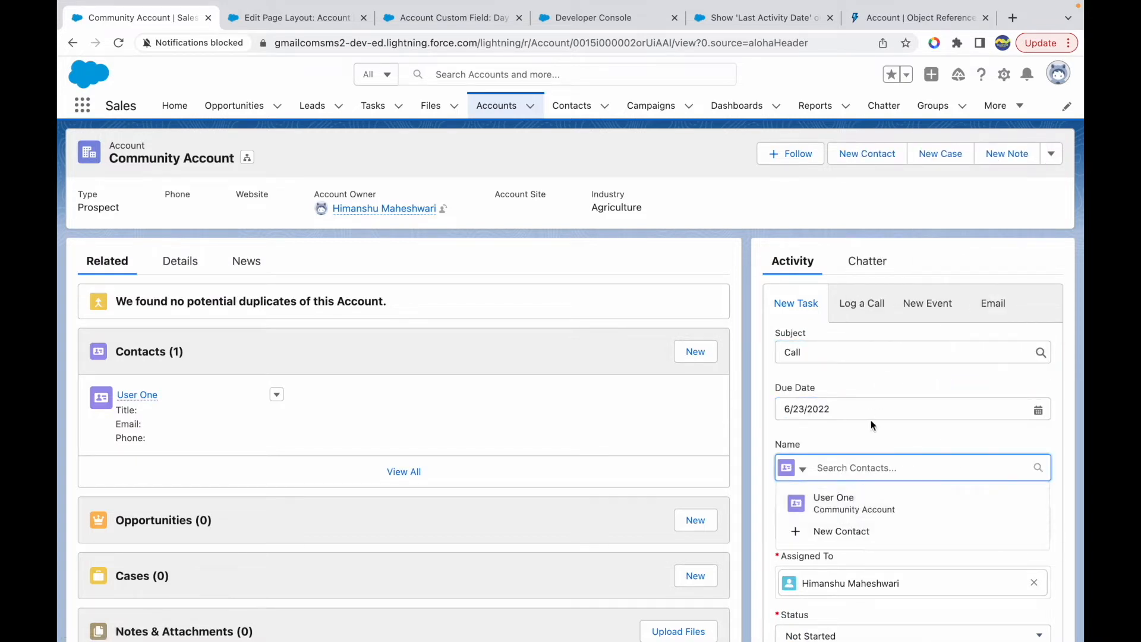
pyautogui.click(829, 498)
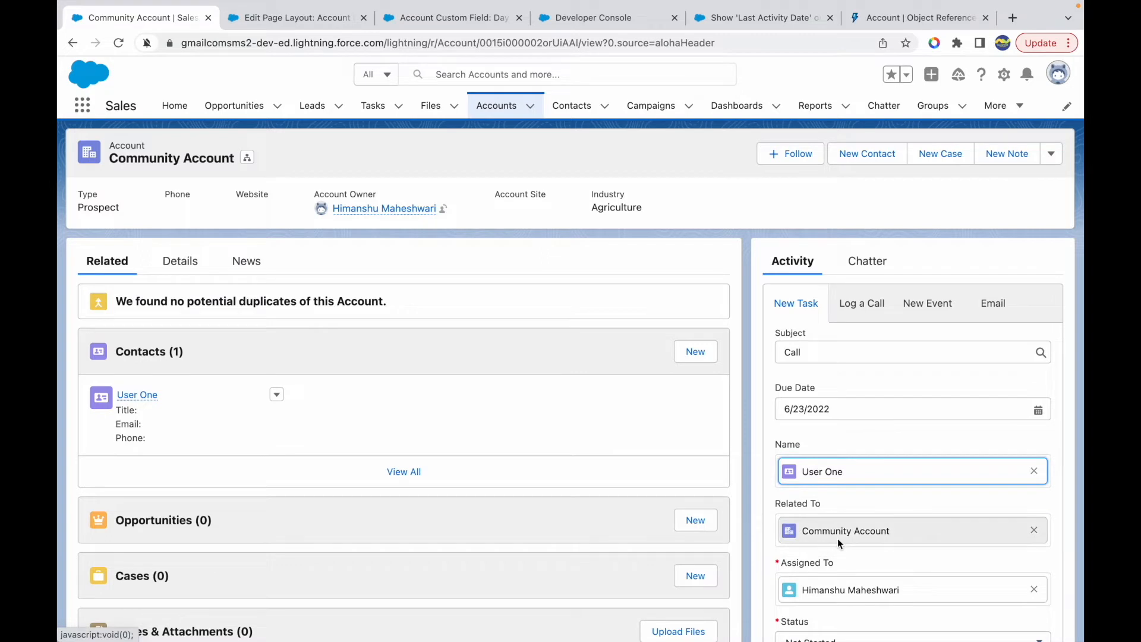
# - Set the new Call task's status to In Progress and save it
pyautogui.scroll(-2, 836, 538)
pyautogui.scroll(-3, 844, 486)
pyautogui.click(844, 495)
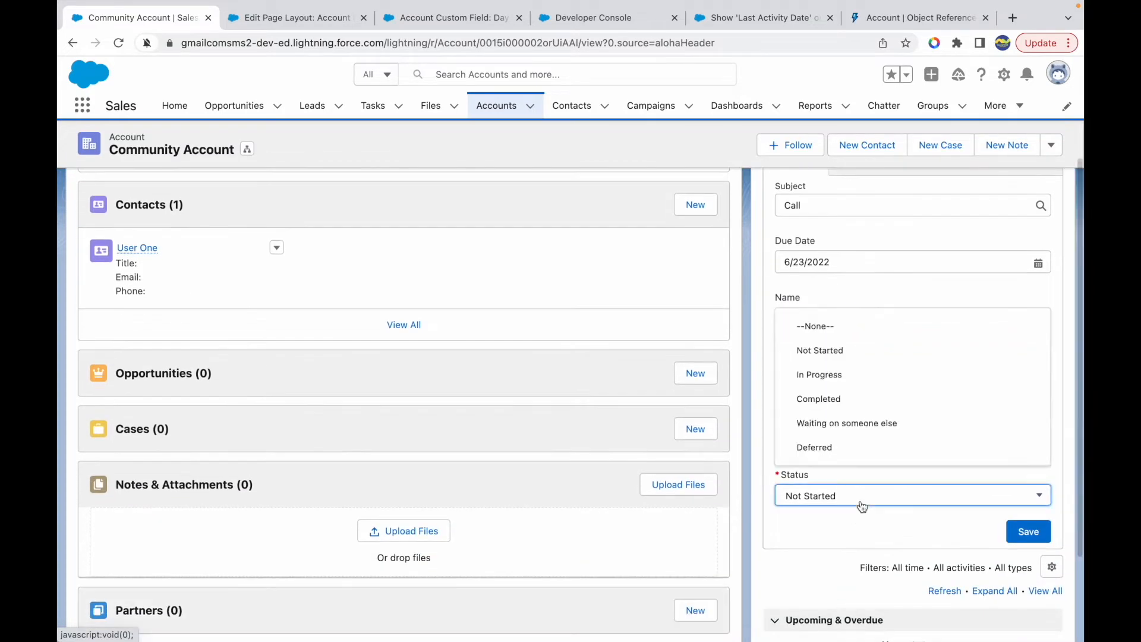
pyautogui.click(833, 380)
pyautogui.click(1034, 535)
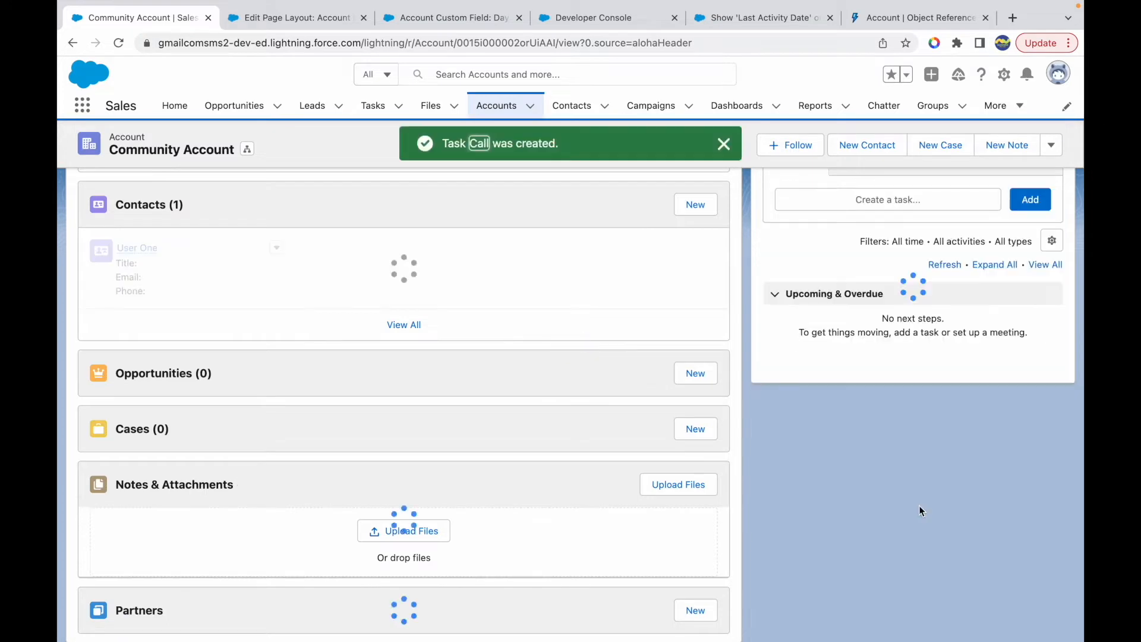
# - Dismiss the task notification and rerun the account's LastActivityDate query in the Developer Console
pyautogui.click(723, 144)
pyautogui.click(607, 18)
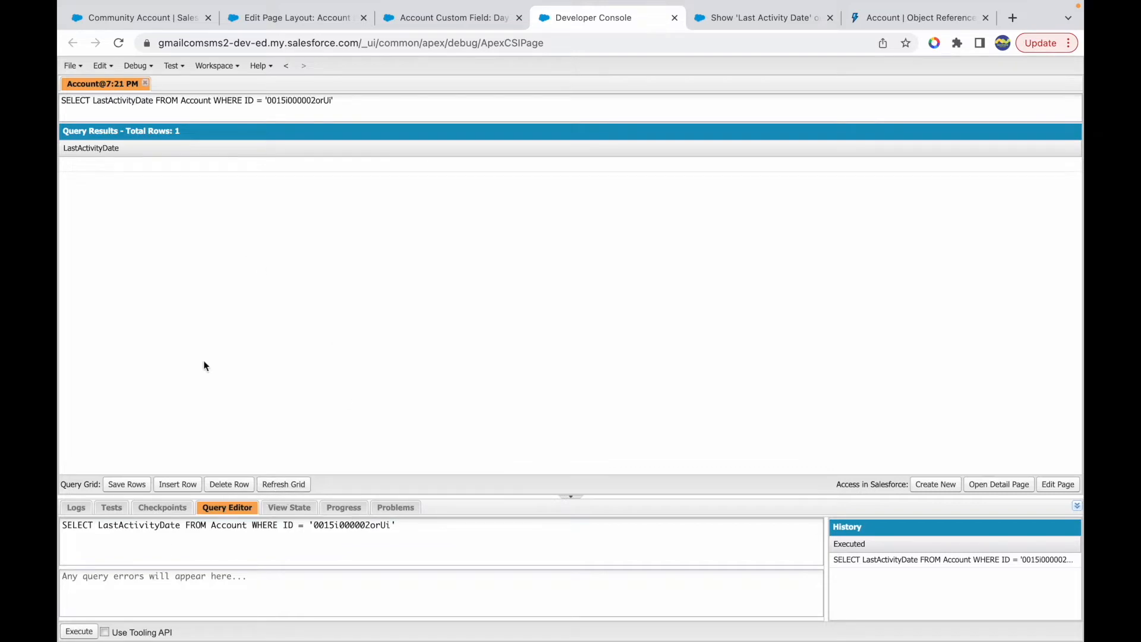
pyautogui.click(80, 631)
# - Return to the Community Account record and look through the actions available for the upcoming Call task
pyautogui.click(276, 21)
pyautogui.click(156, 21)
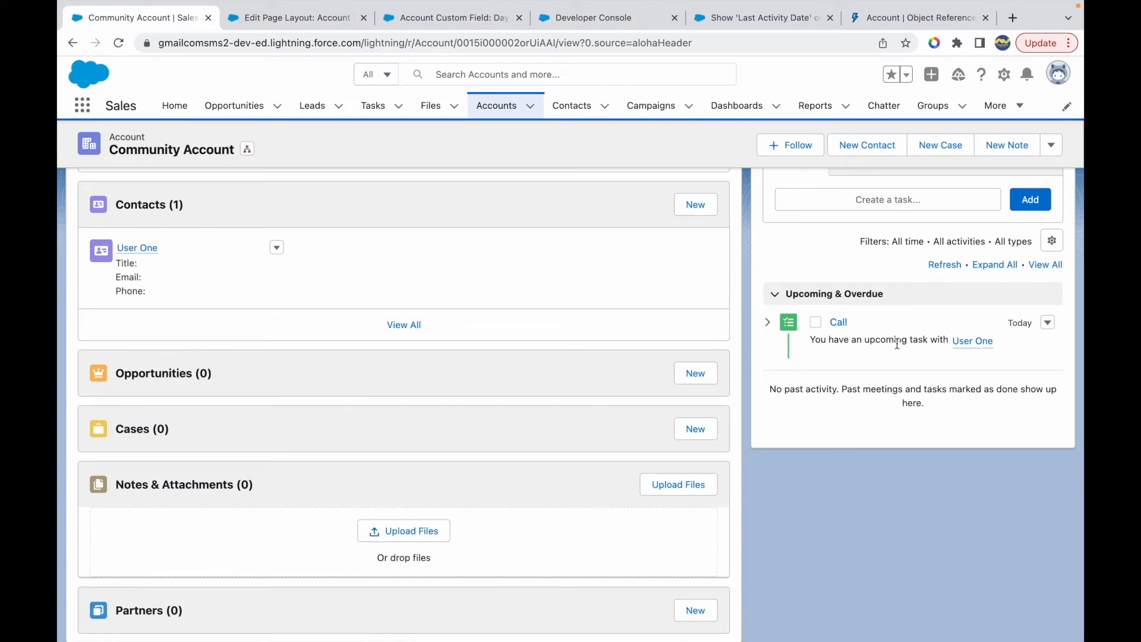
pyautogui.click(1046, 322)
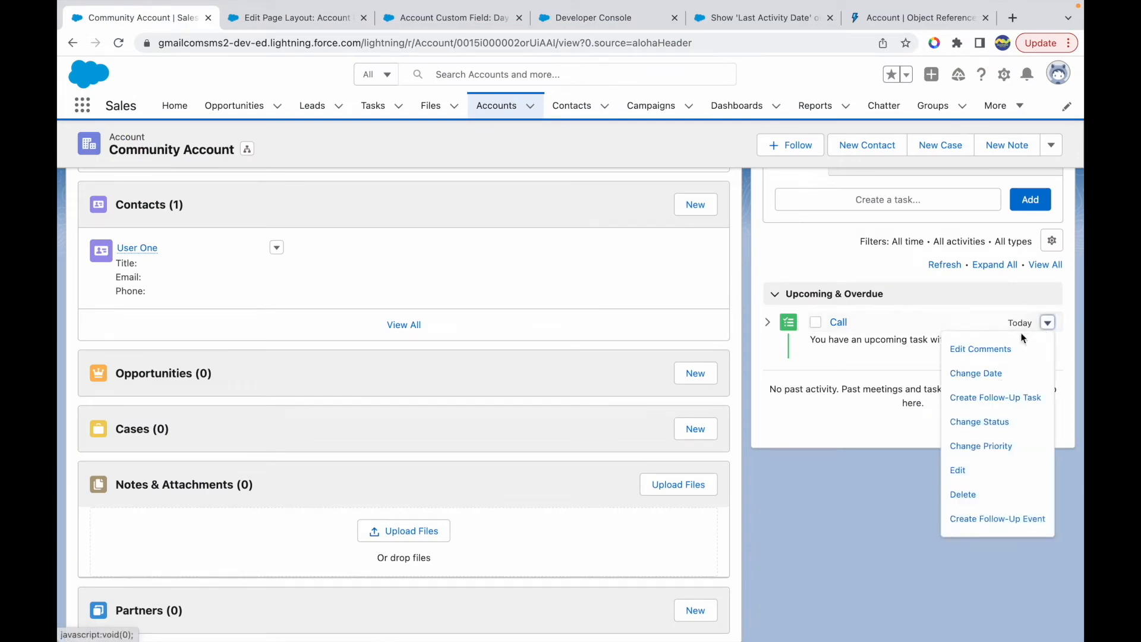
pyautogui.click(828, 439)
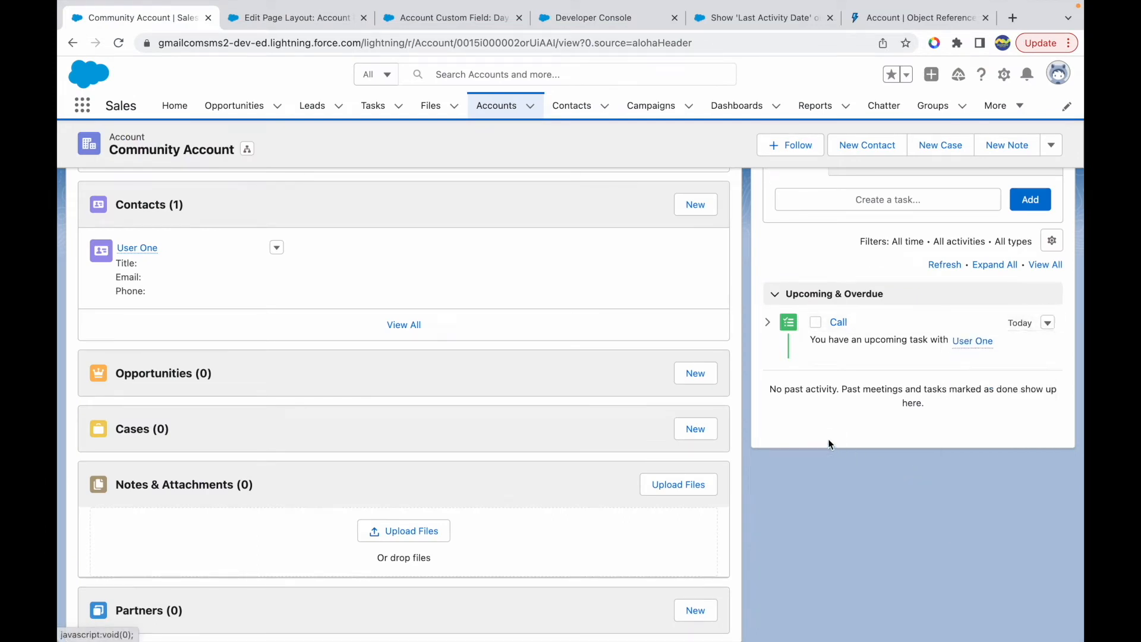
# - Mark the Community Account's Call task as complete and refresh the LastActivityDate query results in the Developer Console
pyautogui.click(816, 324)
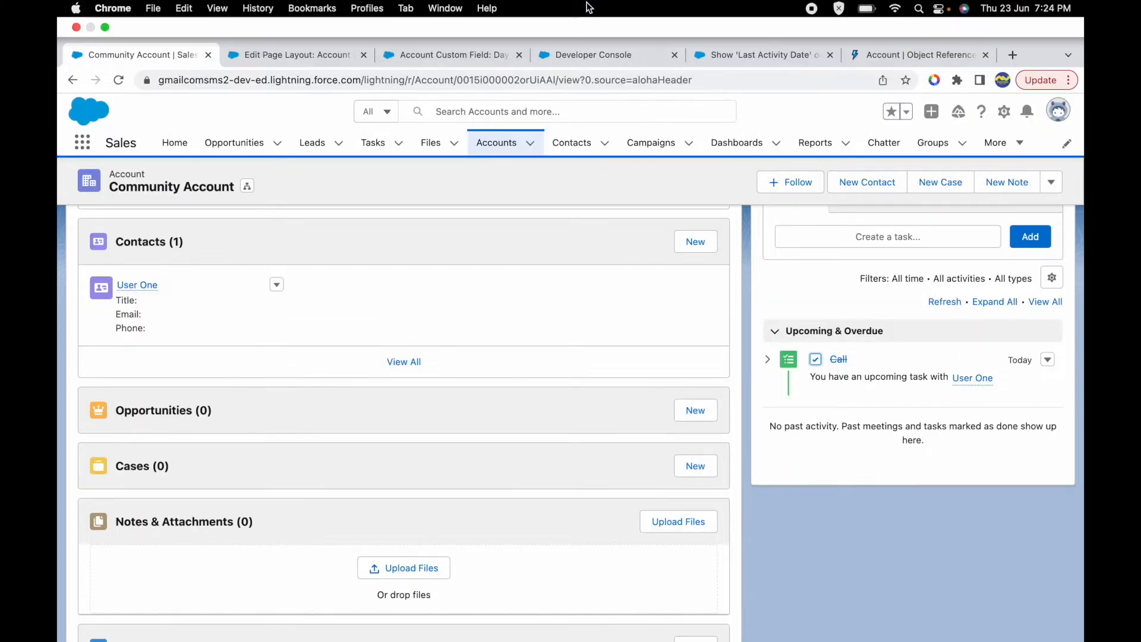
pyautogui.click(594, 18)
pyautogui.click(290, 484)
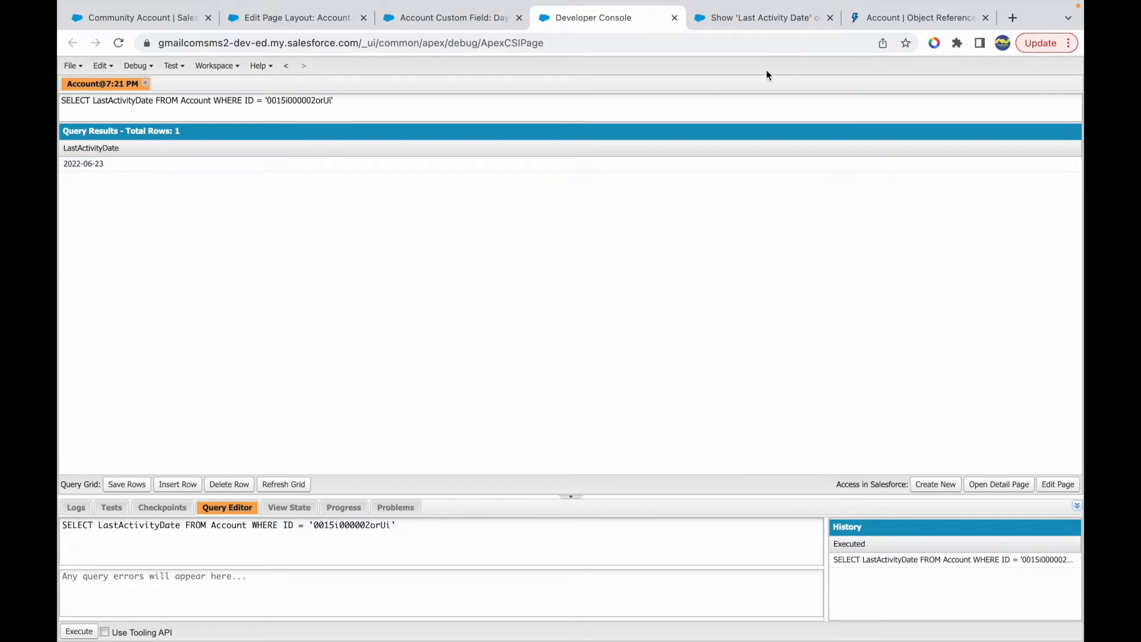
# - Read the LastActivityDate description in the Account object reference, covering the most recent event and closed task due dates
pyautogui.click(885, 18)
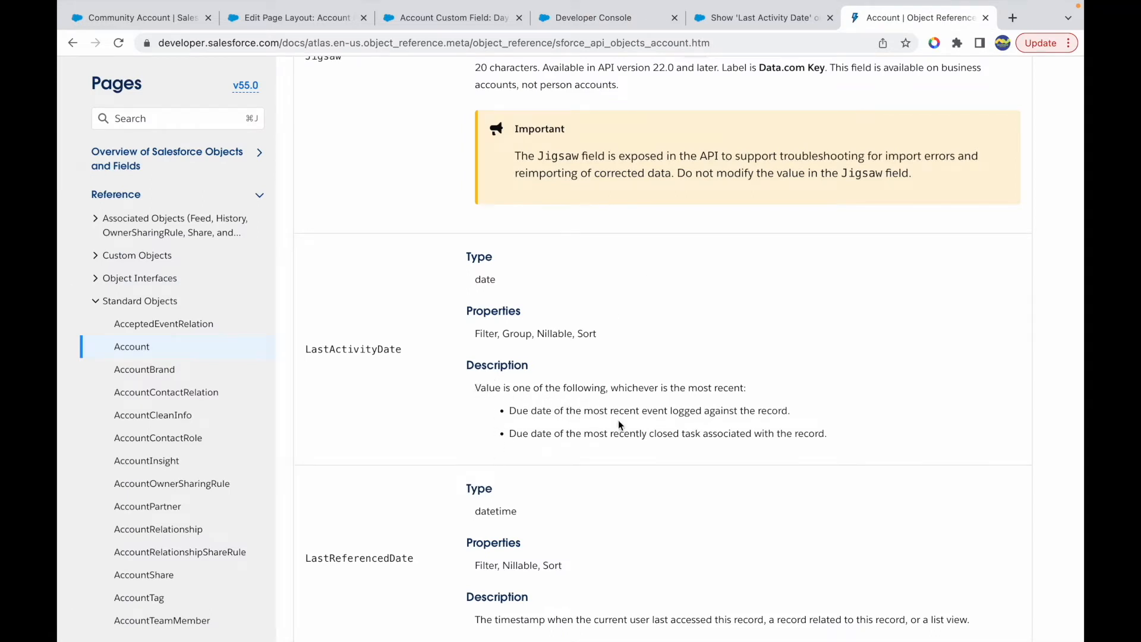
pyautogui.moveTo(529, 433); pyautogui.dragTo(701, 433)
pyautogui.click(718, 433)
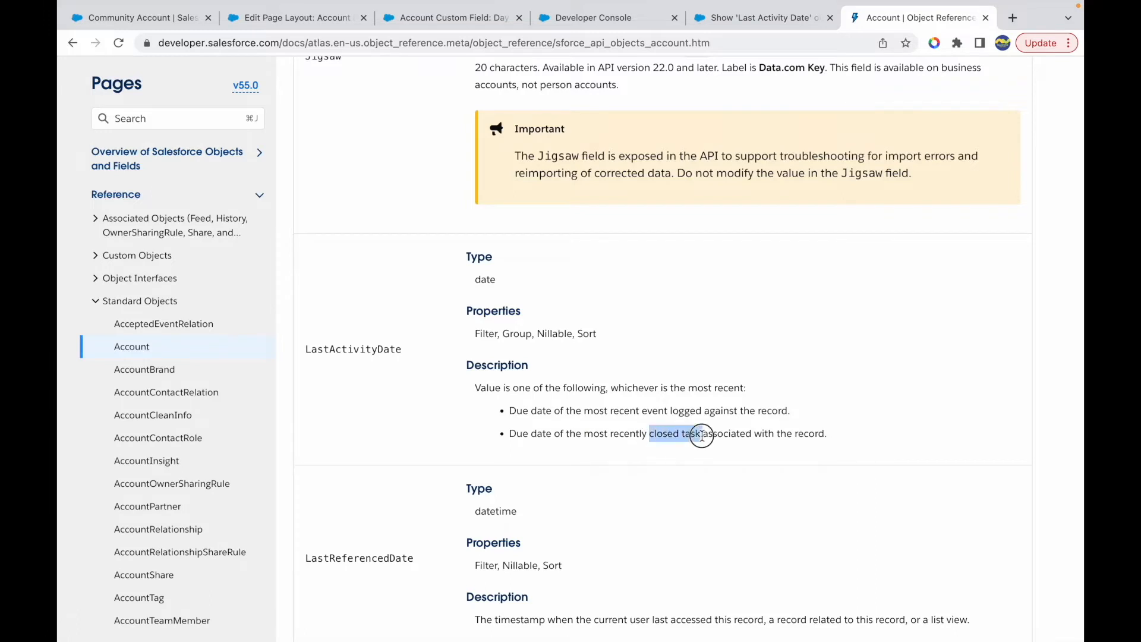
pyautogui.moveTo(615, 411); pyautogui.dragTo(668, 411)
pyautogui.click(712, 413)
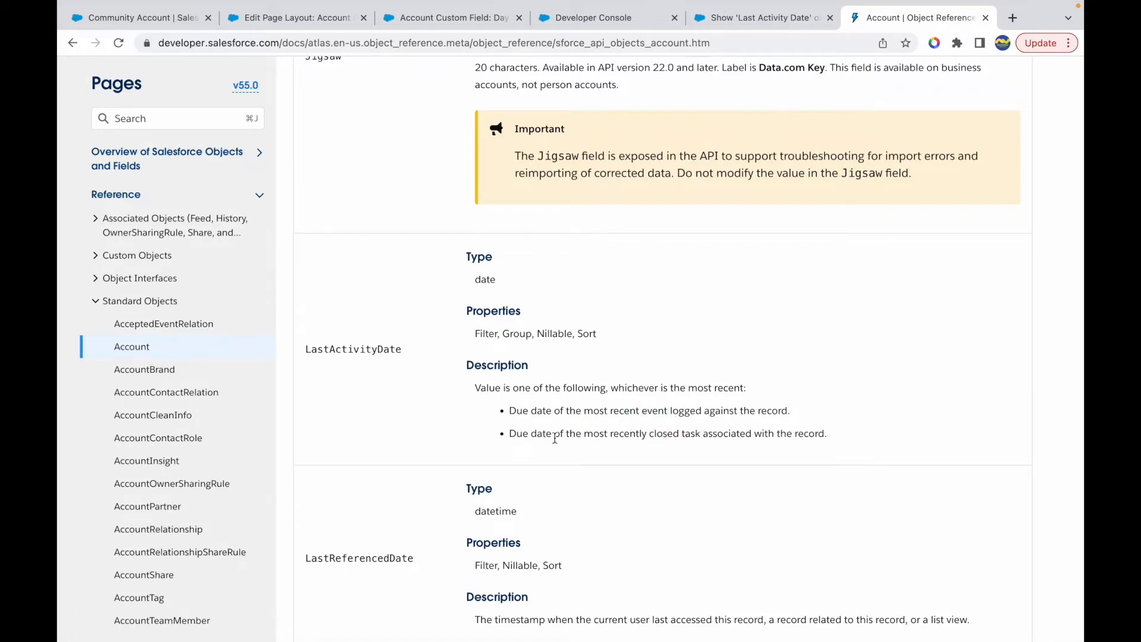
pyautogui.moveTo(667, 433); pyautogui.dragTo(723, 432)
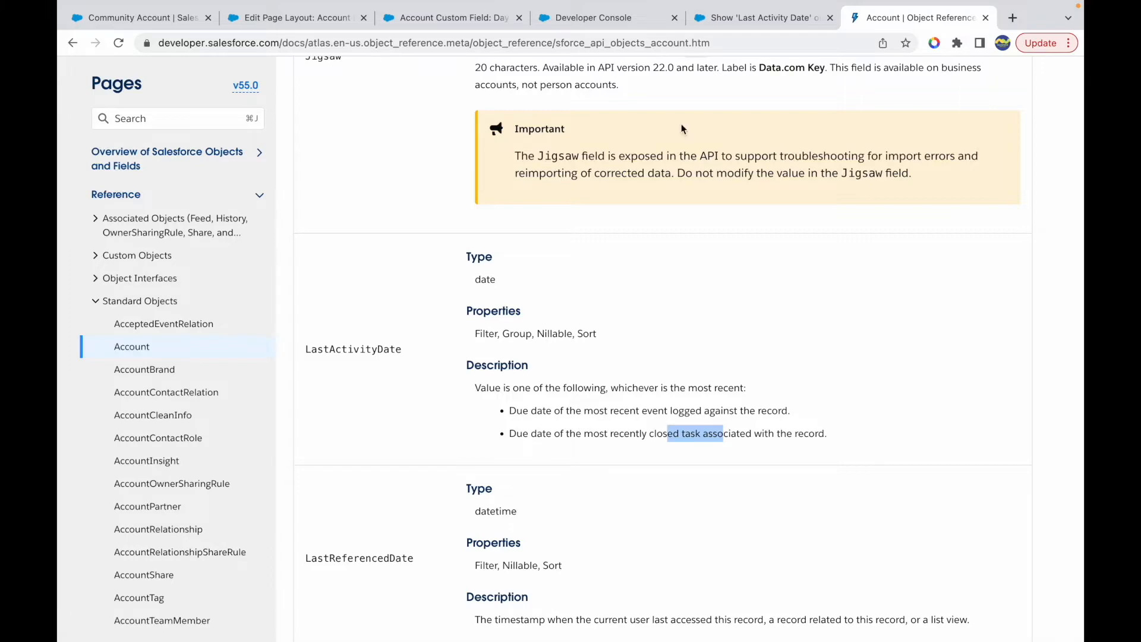
# - Compare the Day of Week value in the Community Account's details with the current date in the system calendar
pyautogui.click(606, 18)
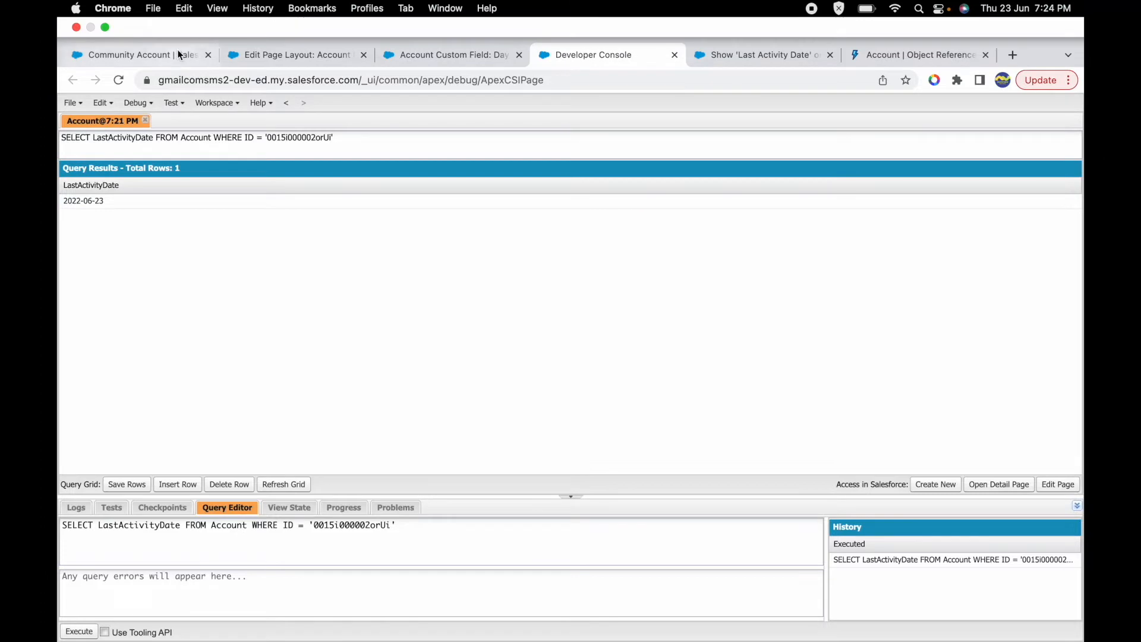
pyautogui.click(142, 18)
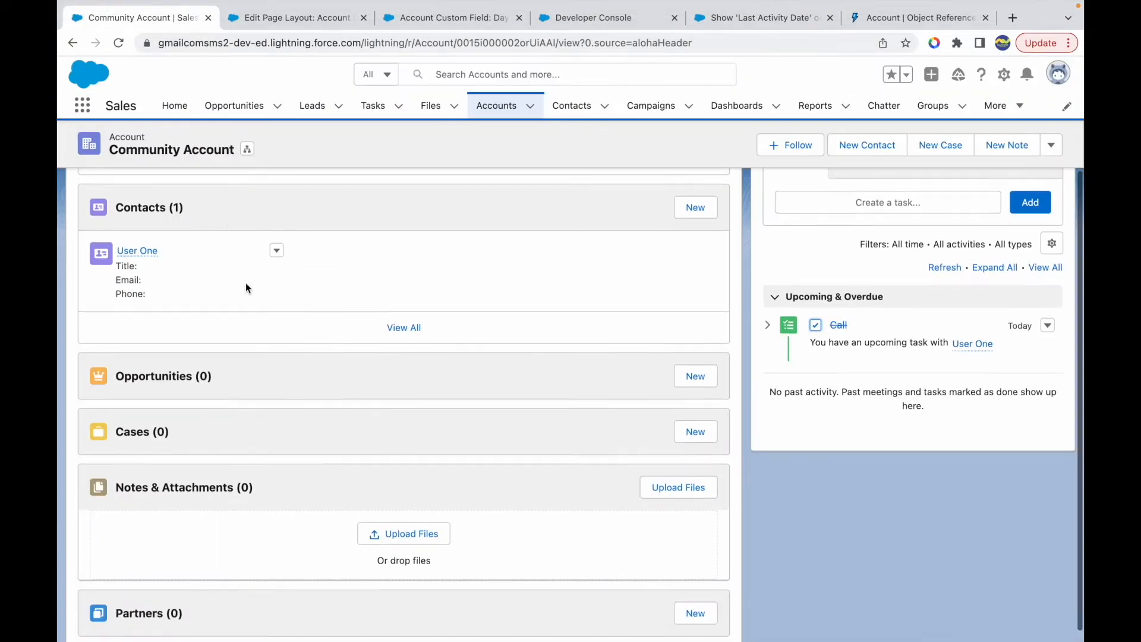
pyautogui.scroll(5, 246, 287)
pyautogui.click(178, 260)
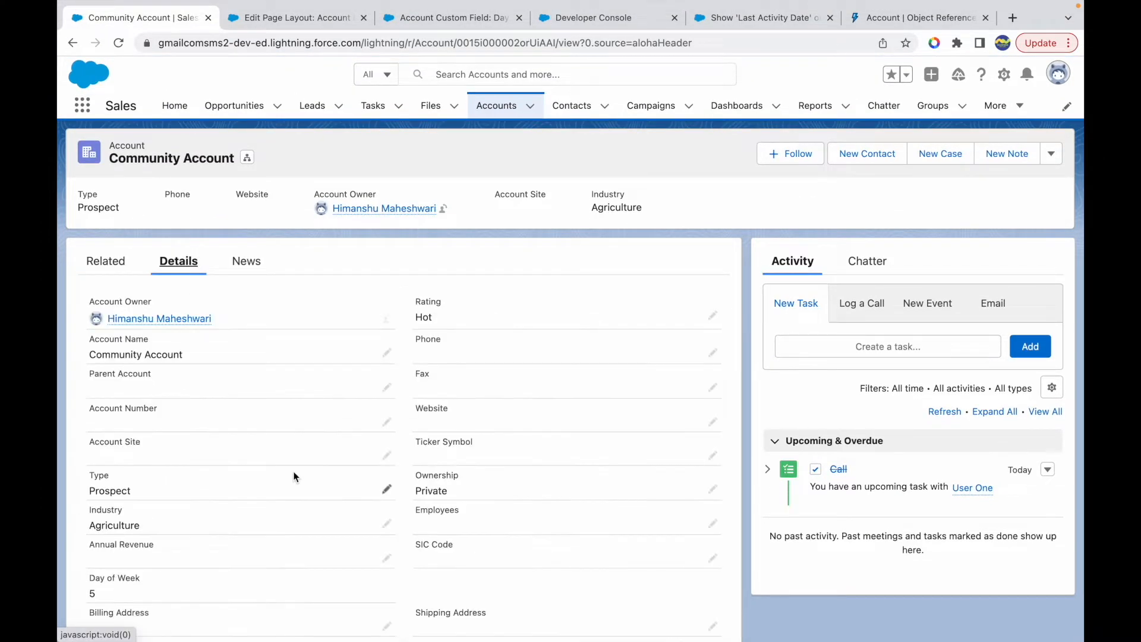
pyautogui.scroll(-2, 294, 475)
pyautogui.moveTo(99, 530); pyautogui.dragTo(84, 530)
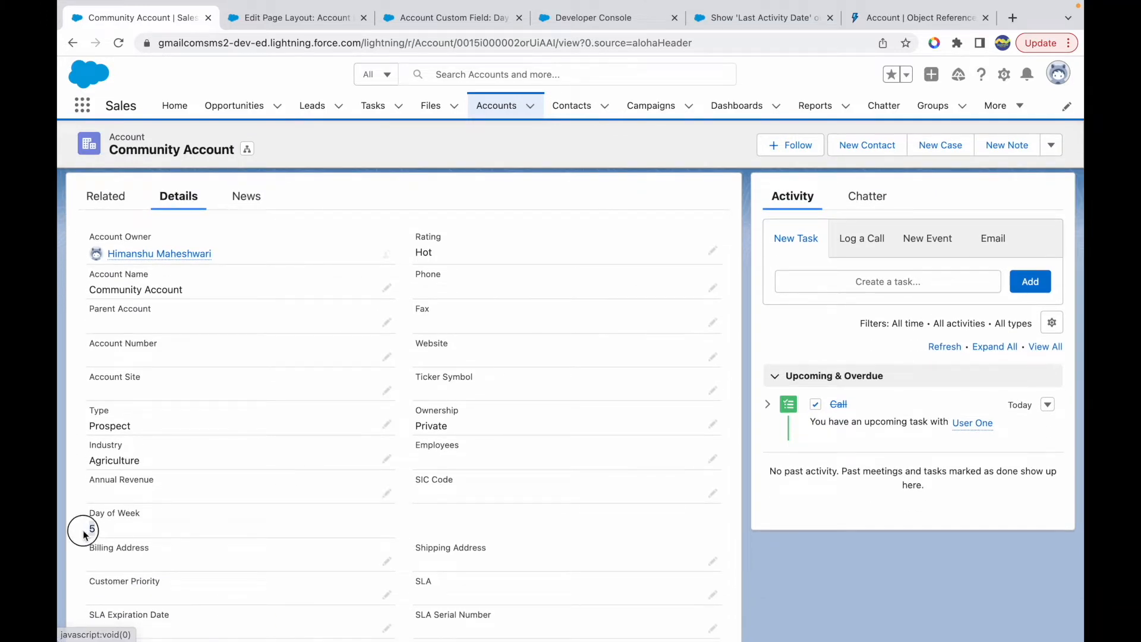
pyautogui.click(1017, 8)
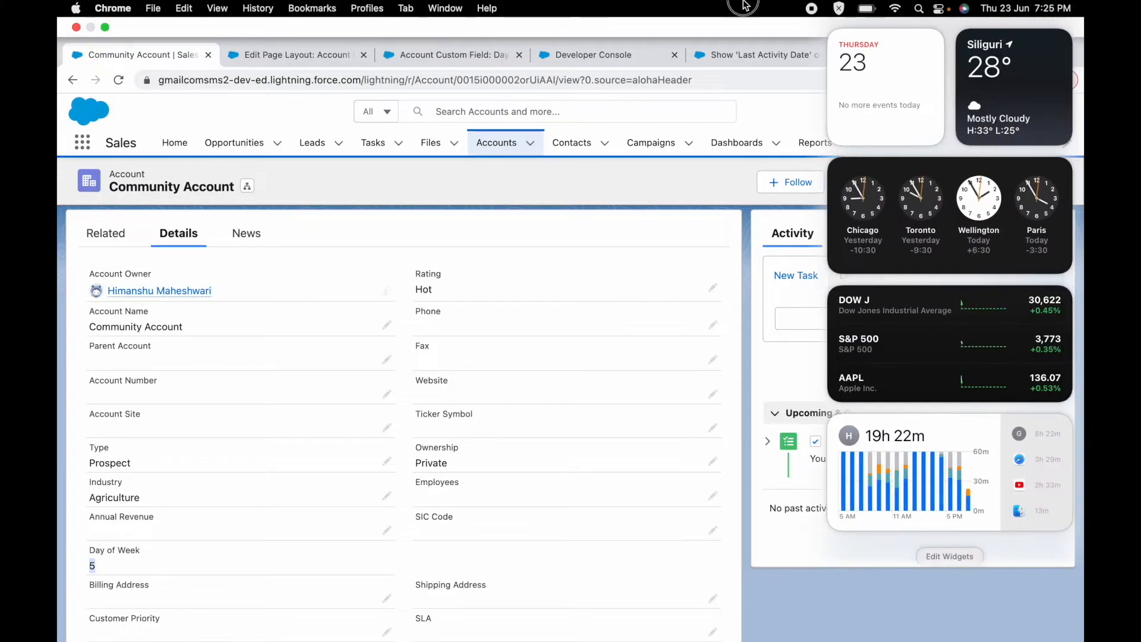
pyautogui.click(527, 303)
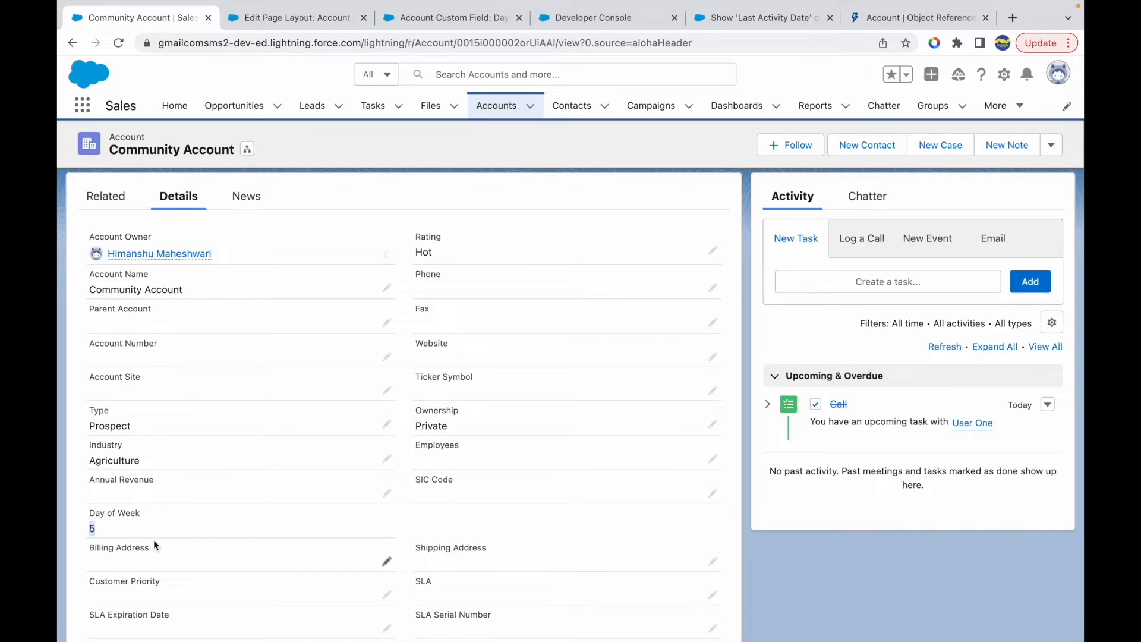
# - Open the Day of Week custom field definition and review its formula TEXT(WEEKDAY(LastActivityDate))
pyautogui.click(438, 515)
pyautogui.click(314, 16)
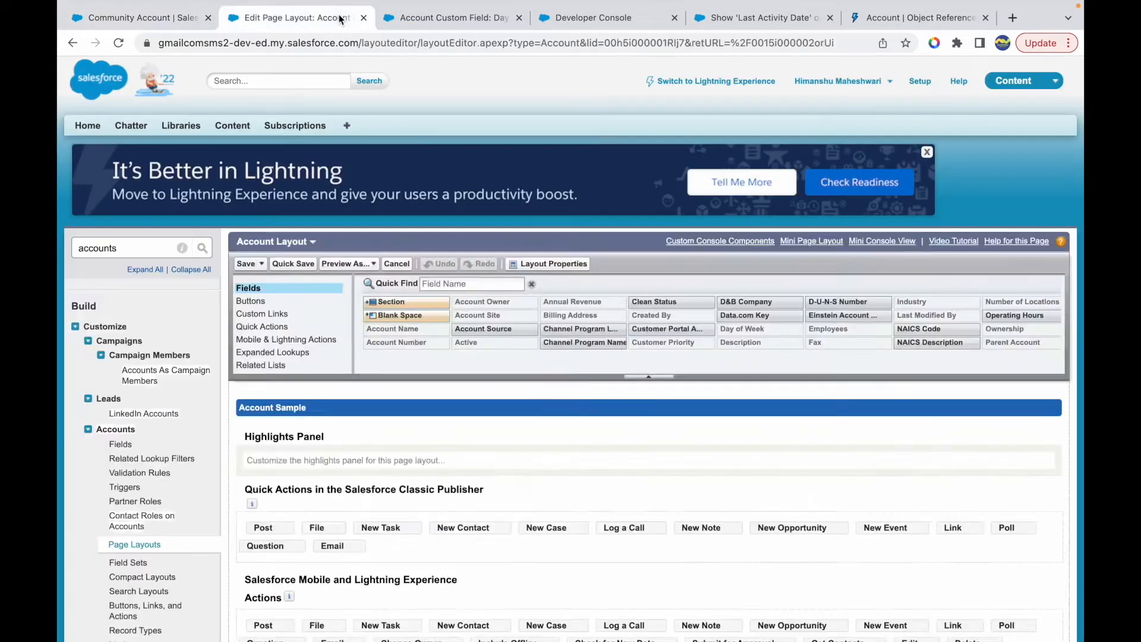
pyautogui.click(434, 21)
pyautogui.moveTo(254, 552); pyautogui.dragTo(327, 553)
pyautogui.click(393, 558)
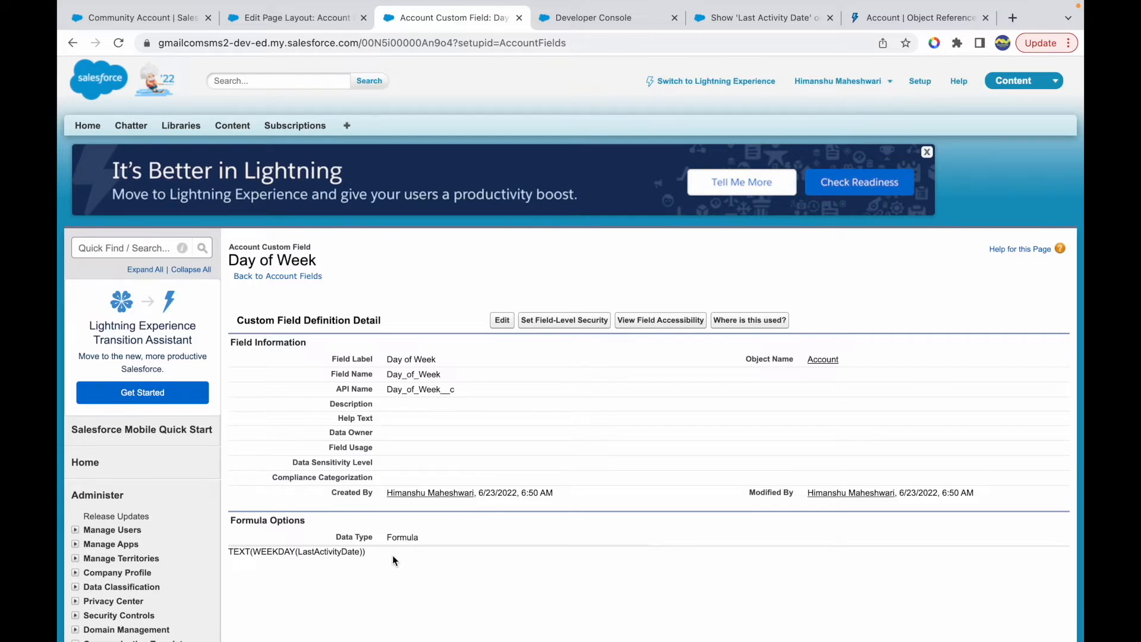
pyautogui.moveTo(366, 552); pyautogui.dragTo(344, 556)
pyautogui.doubleClick(257, 552)
pyautogui.click(383, 555)
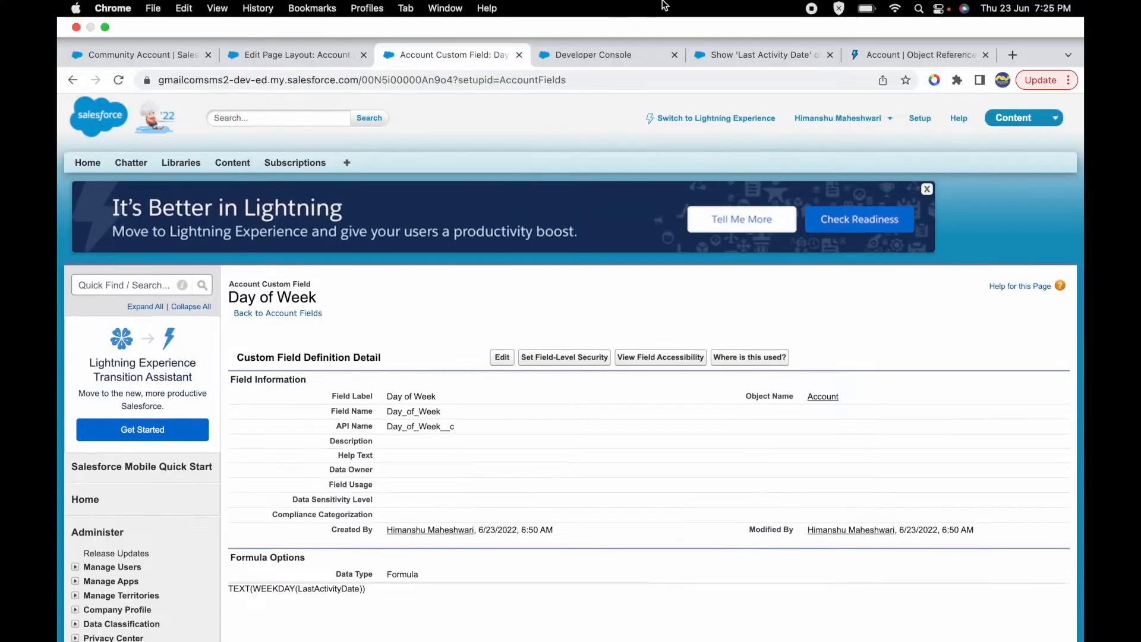
# - Switch to the Keynote slide listing the formula functions and review the WEEKDAY and BLANKVALUE entries
pyautogui.hotkey('ctrl', 'Up')
pyautogui.click(591, 43)
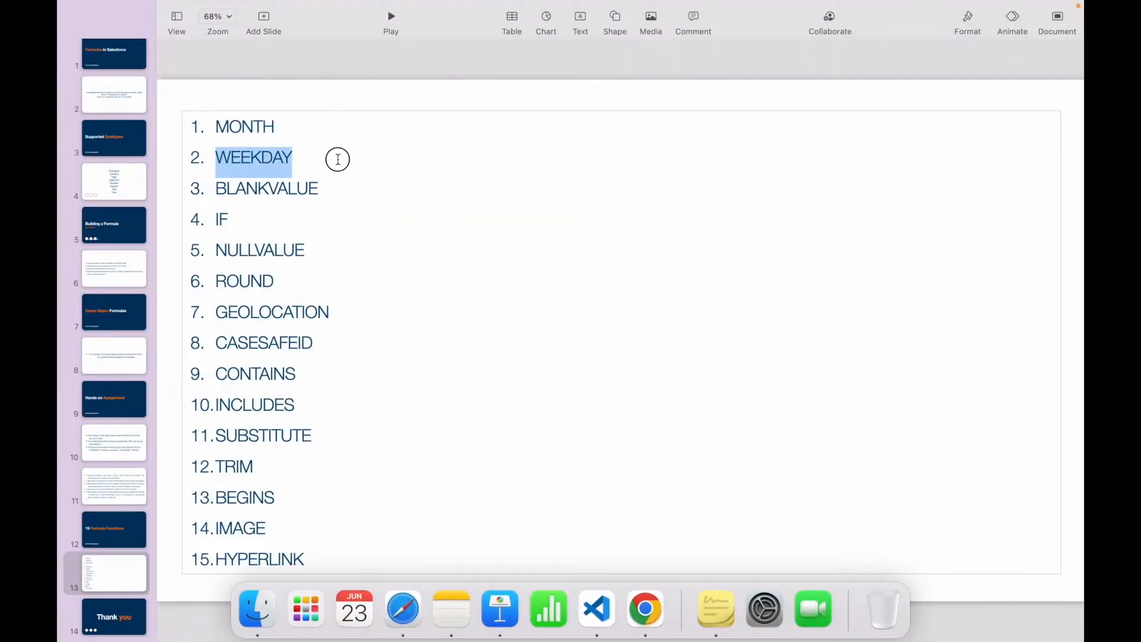
pyautogui.click(337, 158)
pyautogui.doubleClick(250, 162)
pyautogui.click(297, 162)
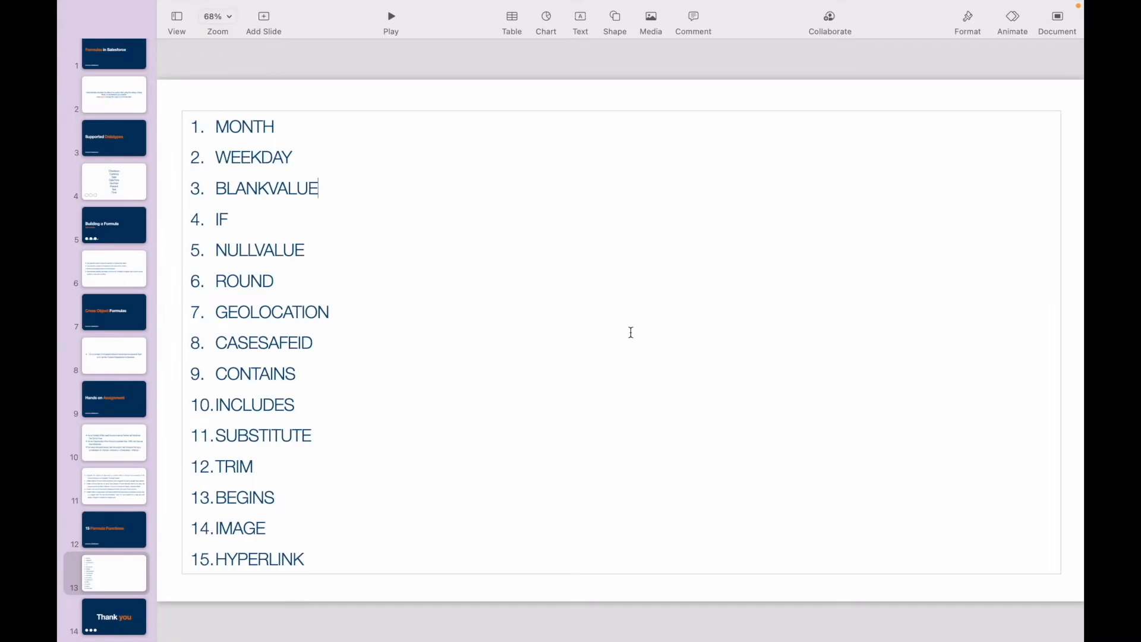
pyautogui.doubleClick(273, 191)
pyautogui.click(344, 192)
# - Switch back to Salesforce, find the Account fields in Setup, and start a new custom field
pyautogui.moveTo(464, 4)
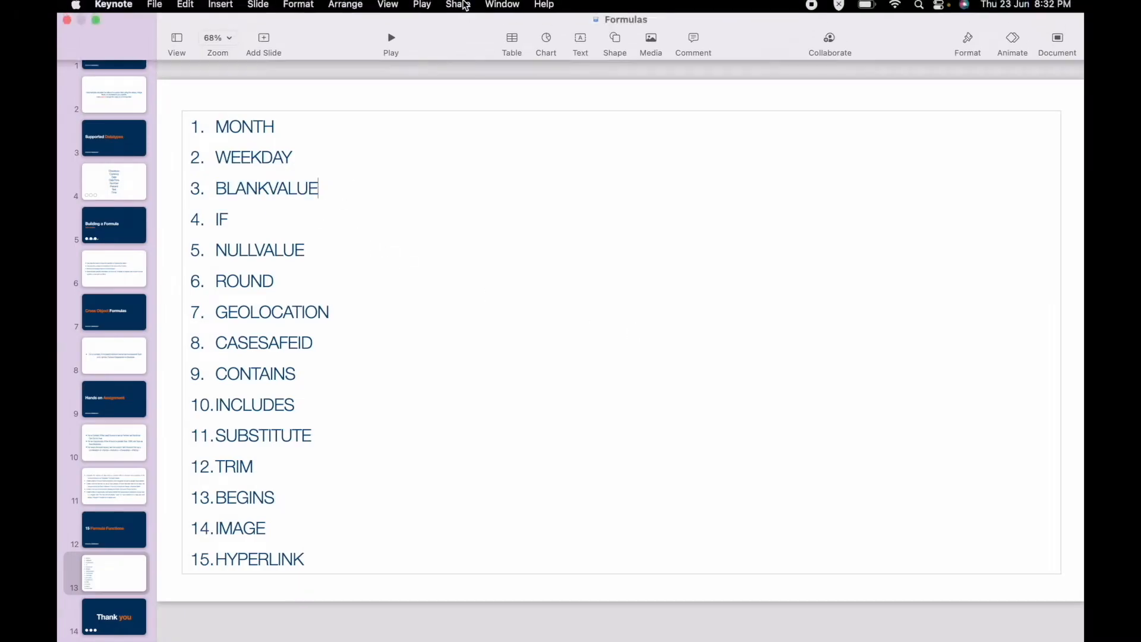
pyautogui.hotkey('ctrl', 'Up')
pyautogui.click(560, 52)
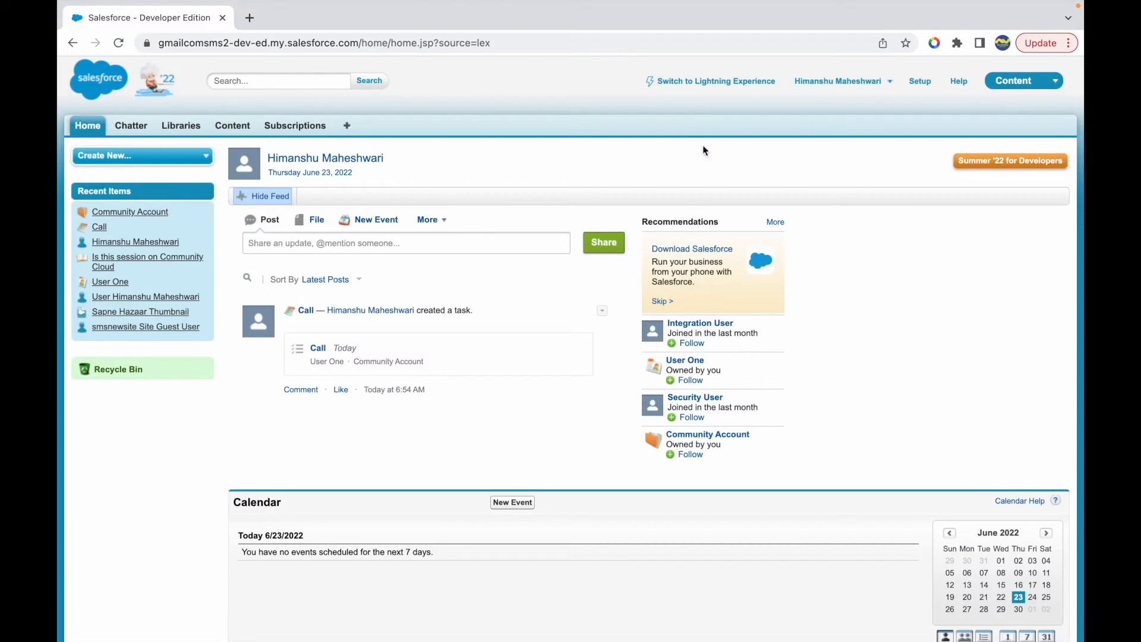
pyautogui.click(918, 82)
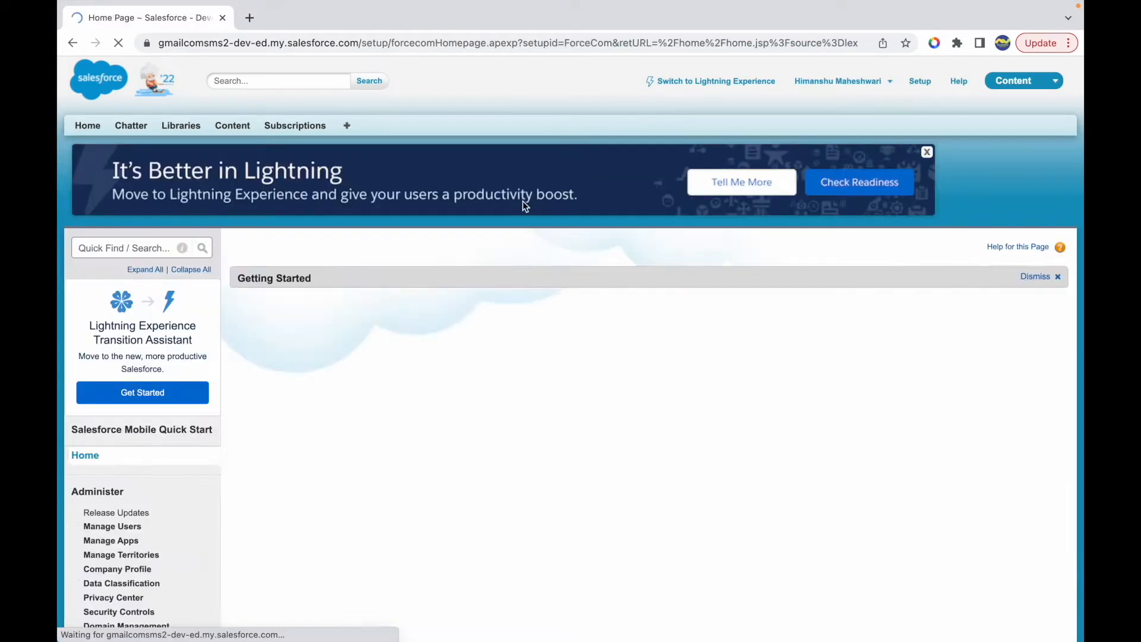
pyautogui.click(137, 248)
pyautogui.write('accou')
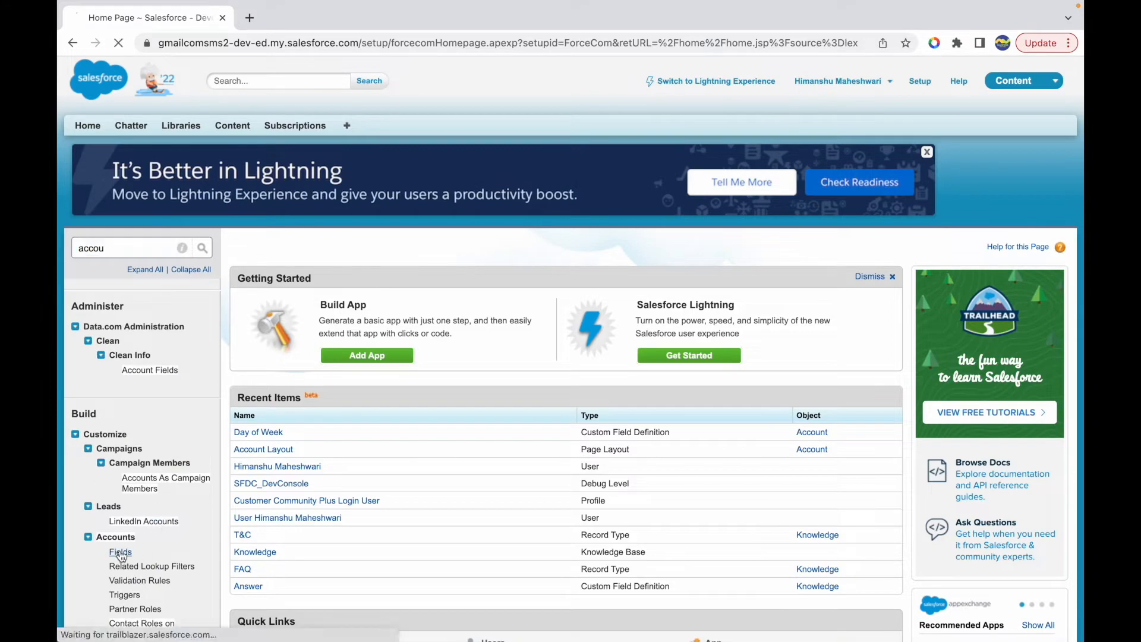
pyautogui.click(121, 552)
pyautogui.scroll(-8, 465, 502)
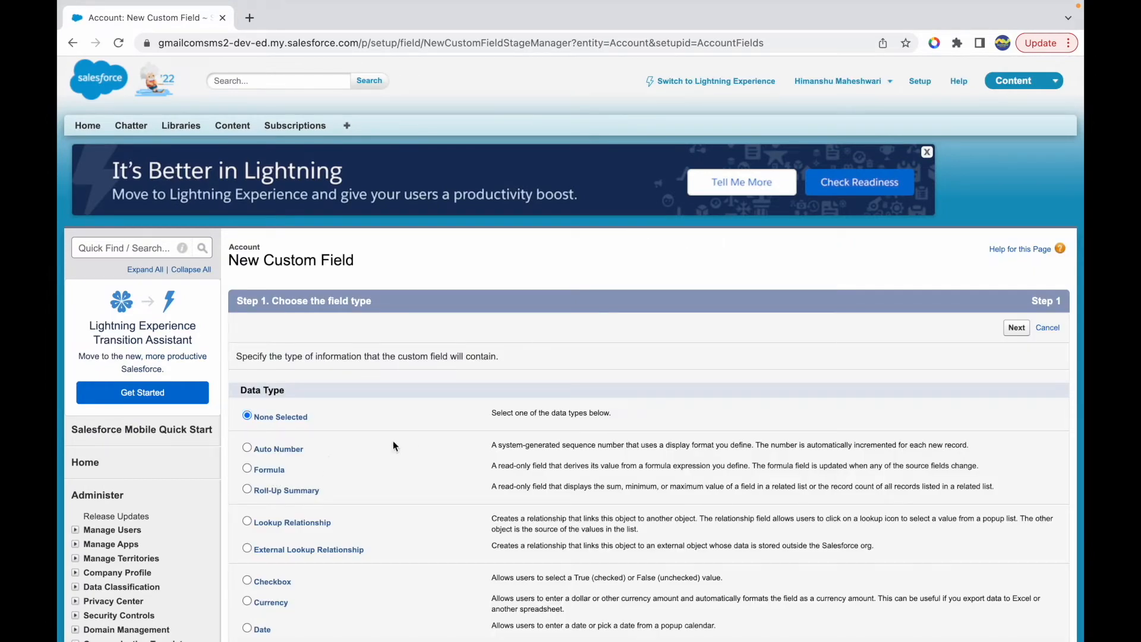
# - Make the new Account field a Formula labelled "Check If Blank?" with the Checkbox return type and continue to the formula step
pyautogui.click(276, 473)
pyautogui.click(1016, 327)
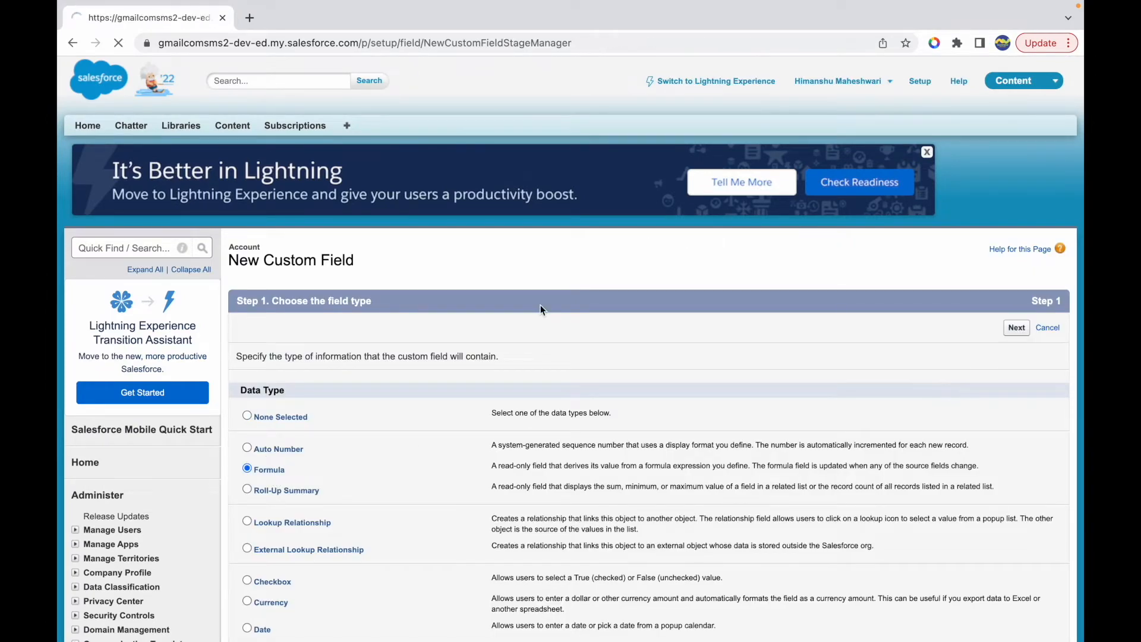
pyautogui.click(423, 356)
pyautogui.write('Check If Blank?')
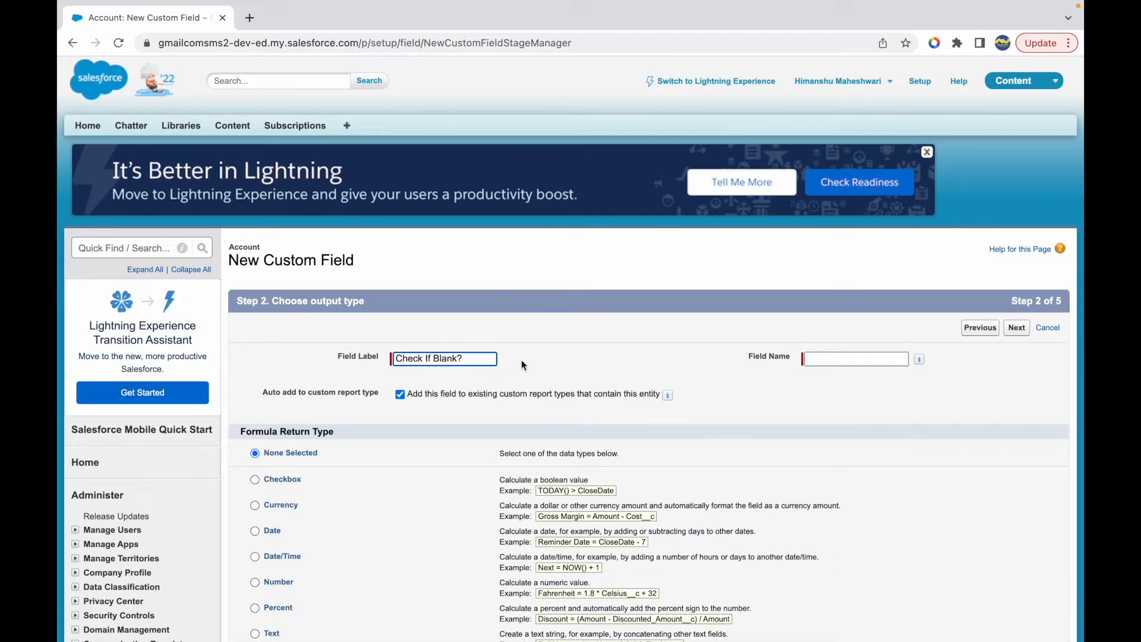
pyautogui.click(521, 365)
pyautogui.scroll(-3, 537, 370)
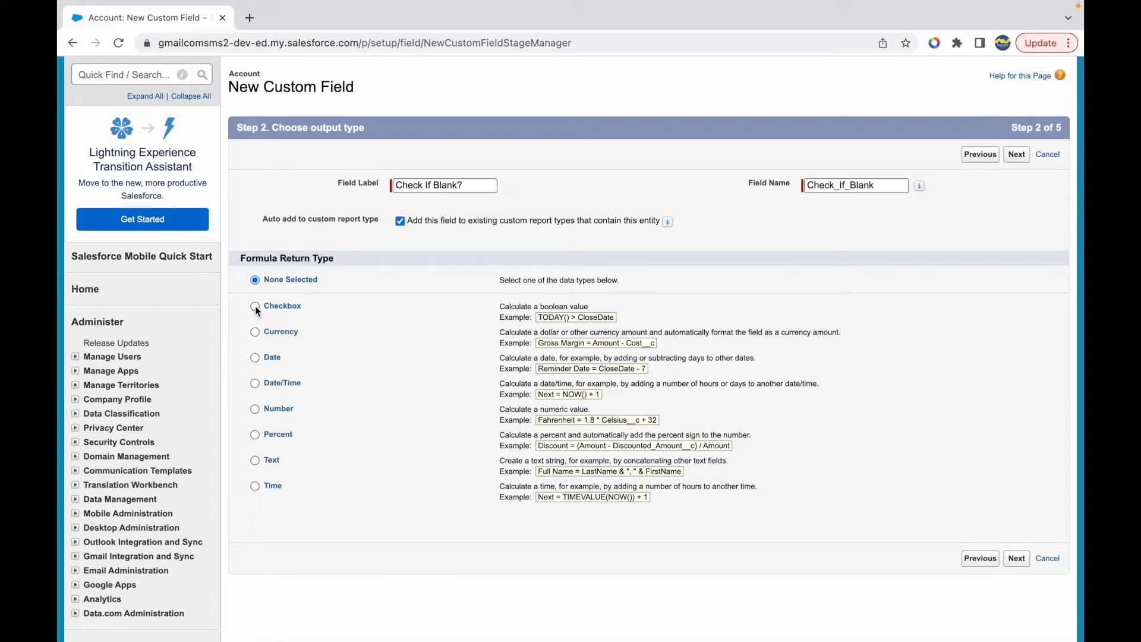
pyautogui.click(255, 306)
pyautogui.click(1019, 558)
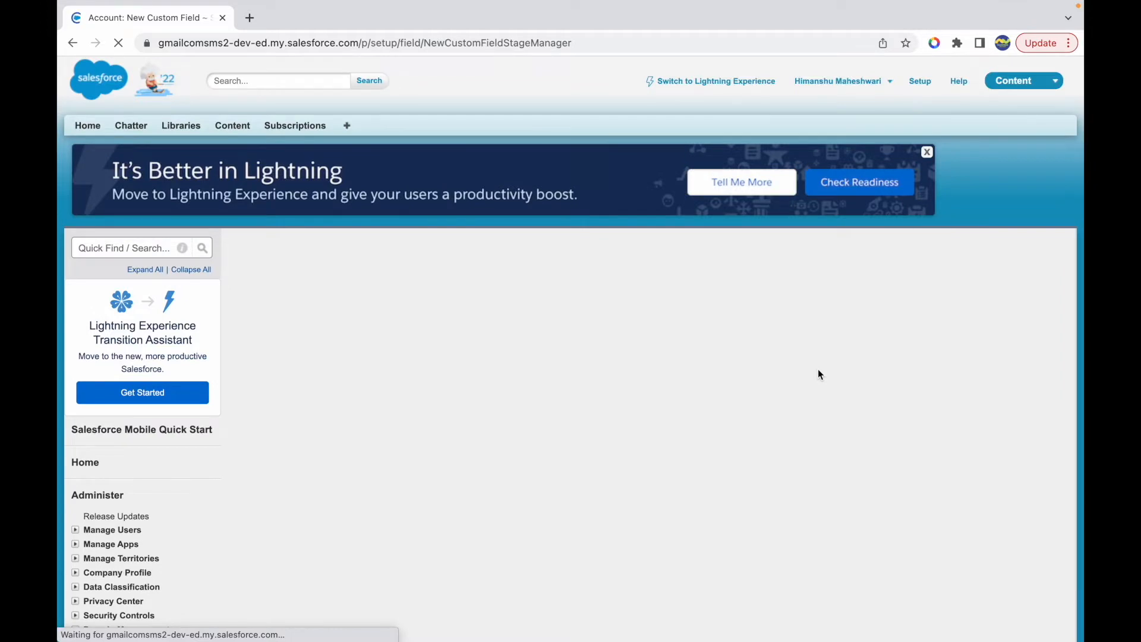
# - Filter the formula functions to the Logical category and select BLANKVALUE
pyautogui.scroll(-2, 764, 454)
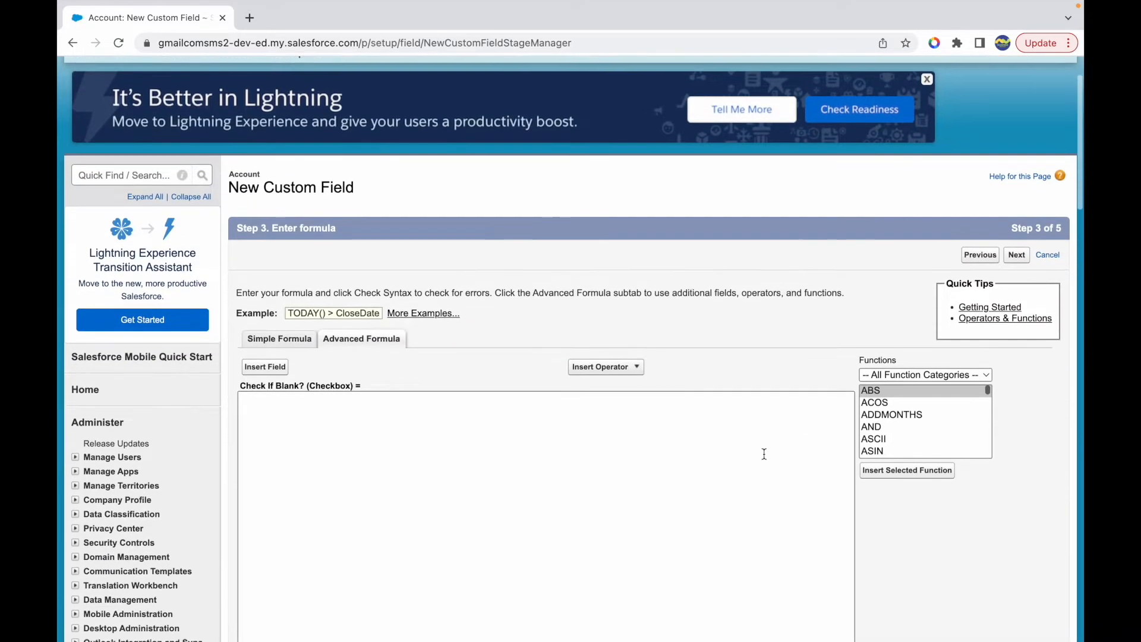
pyautogui.click(897, 373)
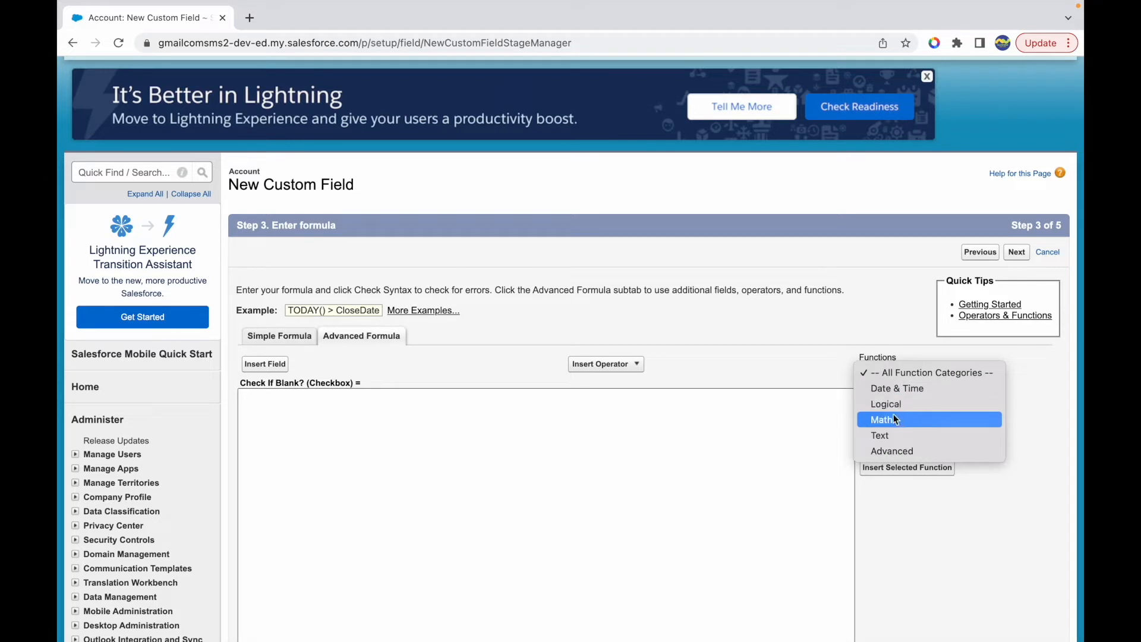
pyautogui.click(889, 434)
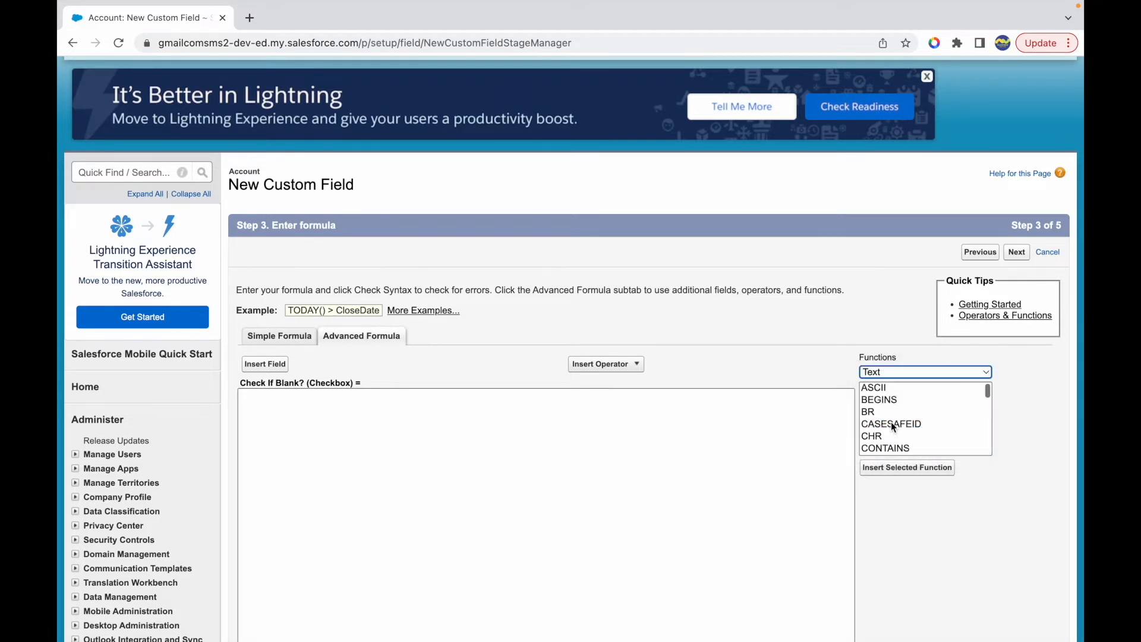
pyautogui.scroll(-2, 888, 432)
pyautogui.scroll(2, 888, 433)
pyautogui.click(885, 372)
pyautogui.click(883, 342)
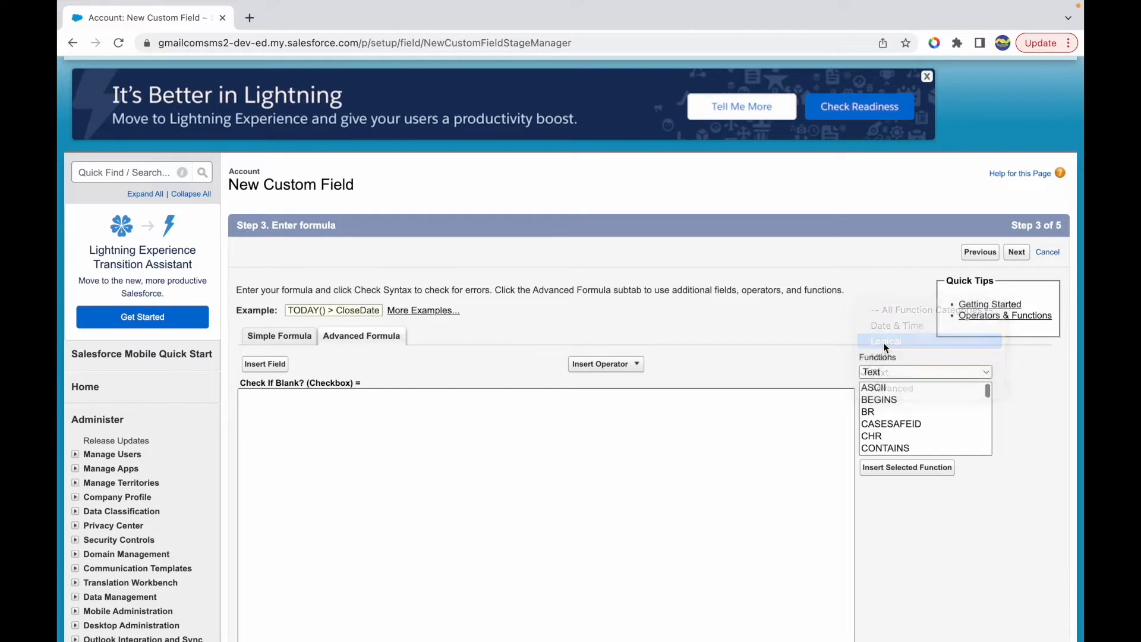
pyautogui.click(882, 402)
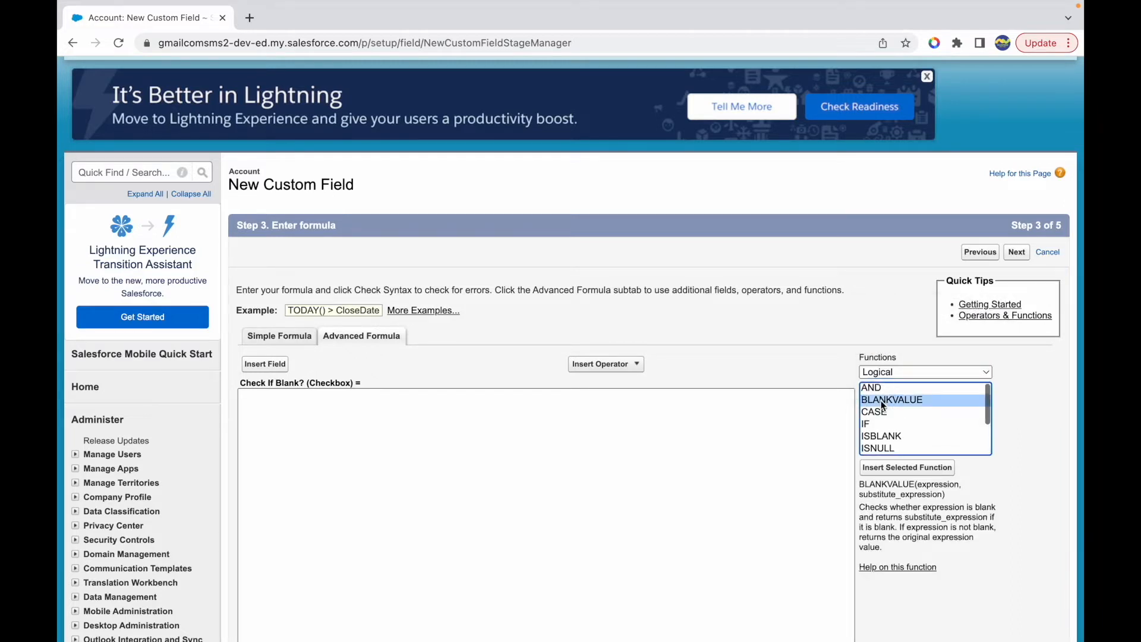
# - Study BLANKVALUE's syntax and description, including how the expression and substitute_expression arguments are used
pyautogui.doubleClick(928, 486)
pyautogui.doubleClick(891, 493)
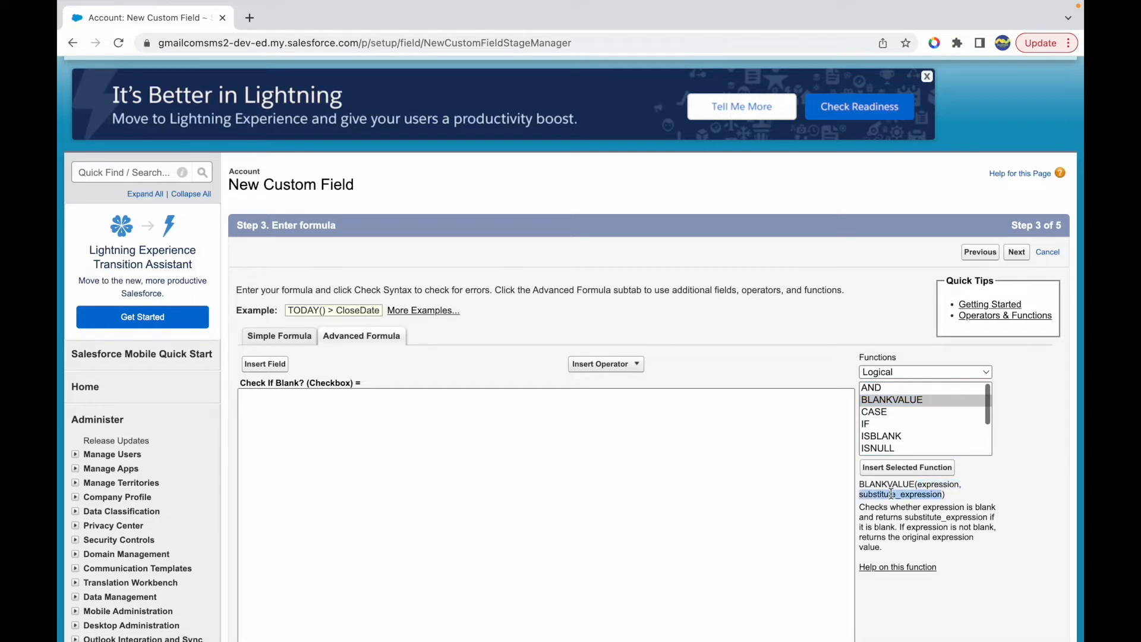
pyautogui.click(942, 509)
pyautogui.click(897, 517)
pyautogui.moveTo(898, 518); pyautogui.dragTo(973, 518)
pyautogui.click(884, 527)
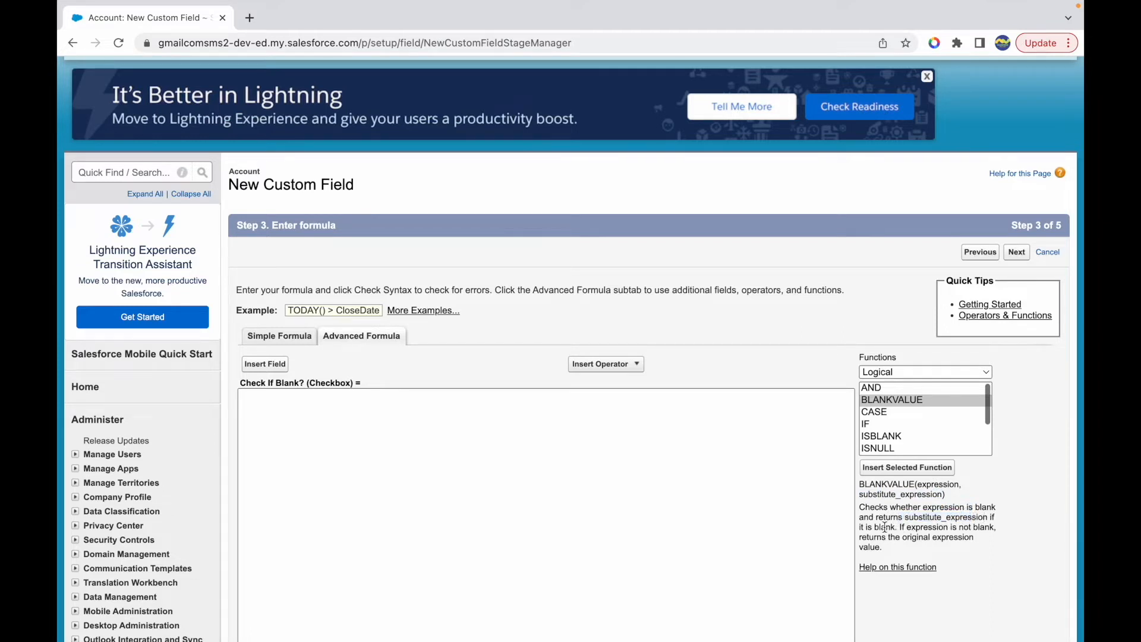
pyautogui.moveTo(915, 527); pyautogui.dragTo(987, 529)
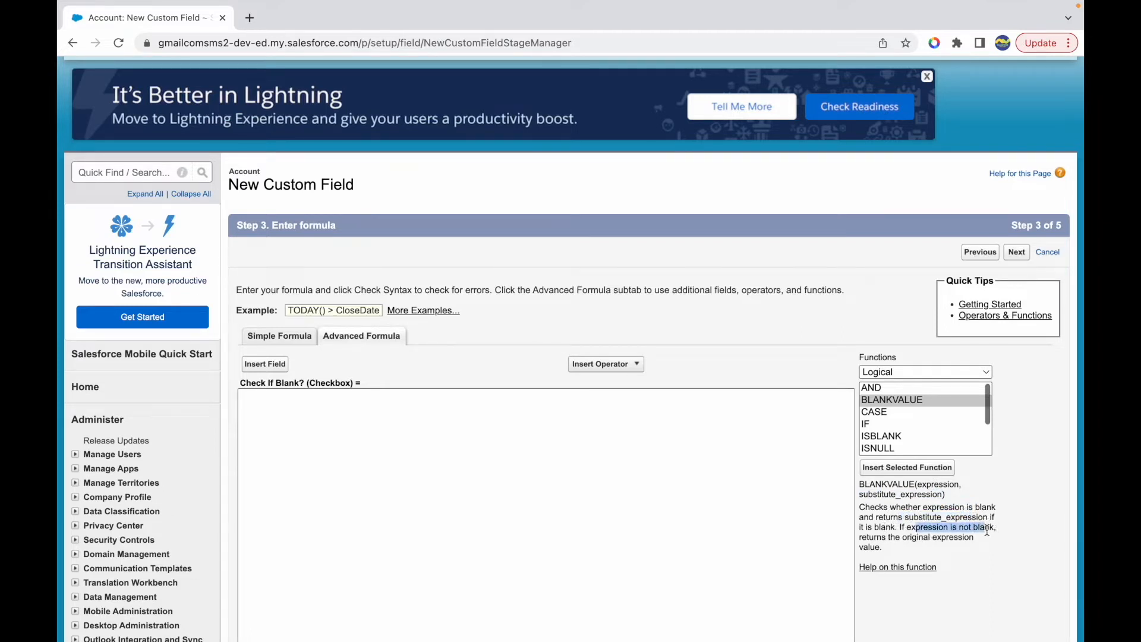
pyautogui.moveTo(868, 540); pyautogui.dragTo(947, 537)
pyautogui.click(885, 552)
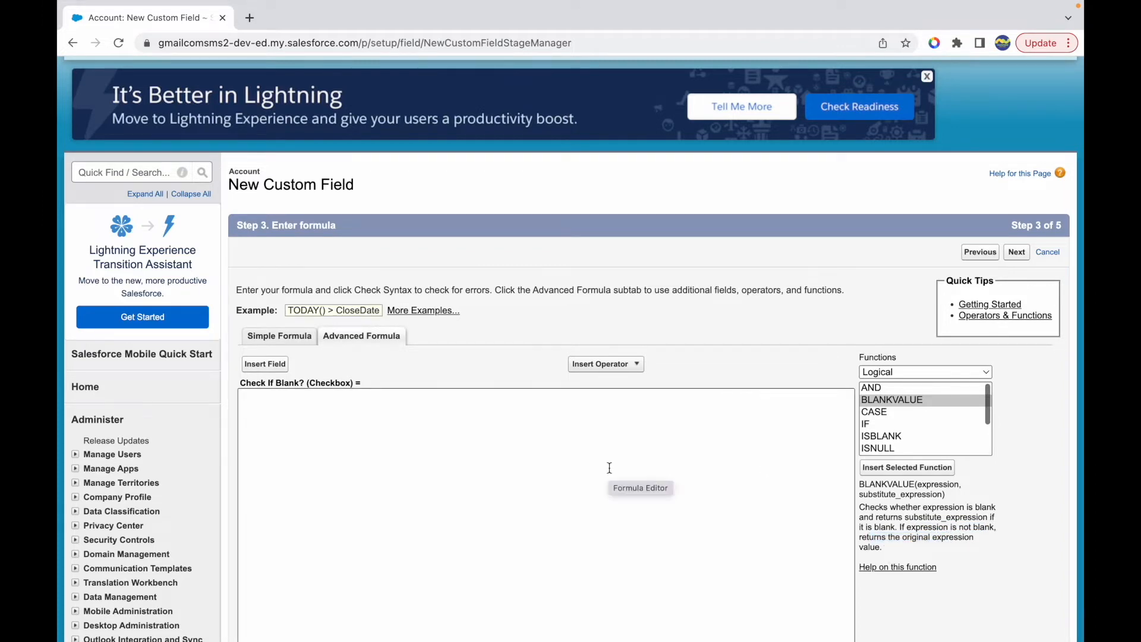
pyautogui.doubleClick(907, 494)
pyautogui.click(916, 516)
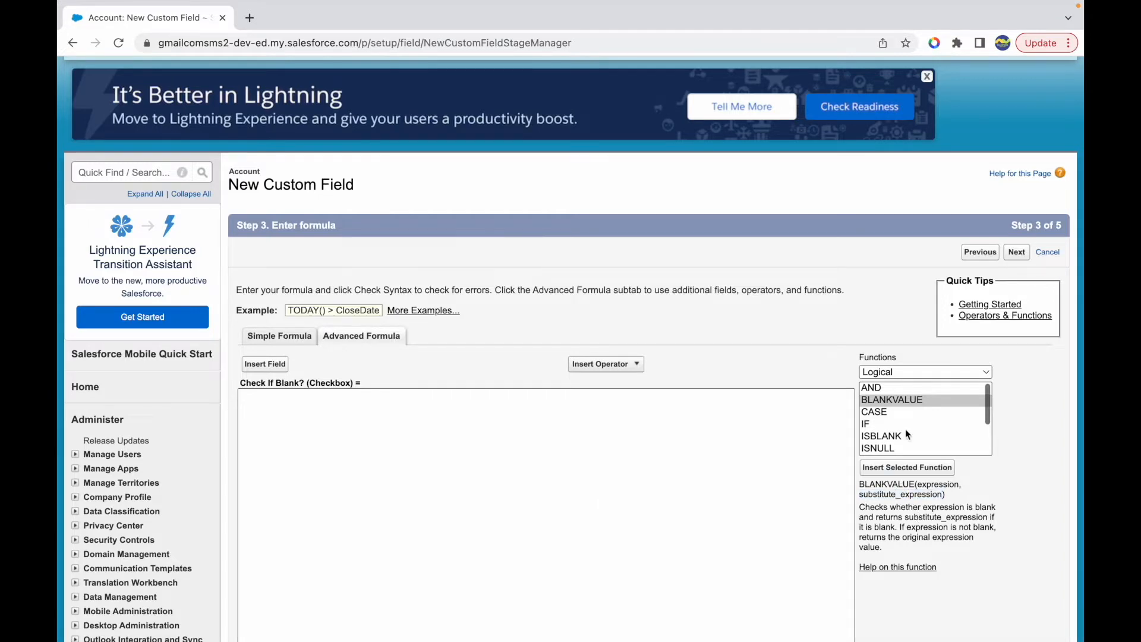
pyautogui.scroll(-7, 453, 455)
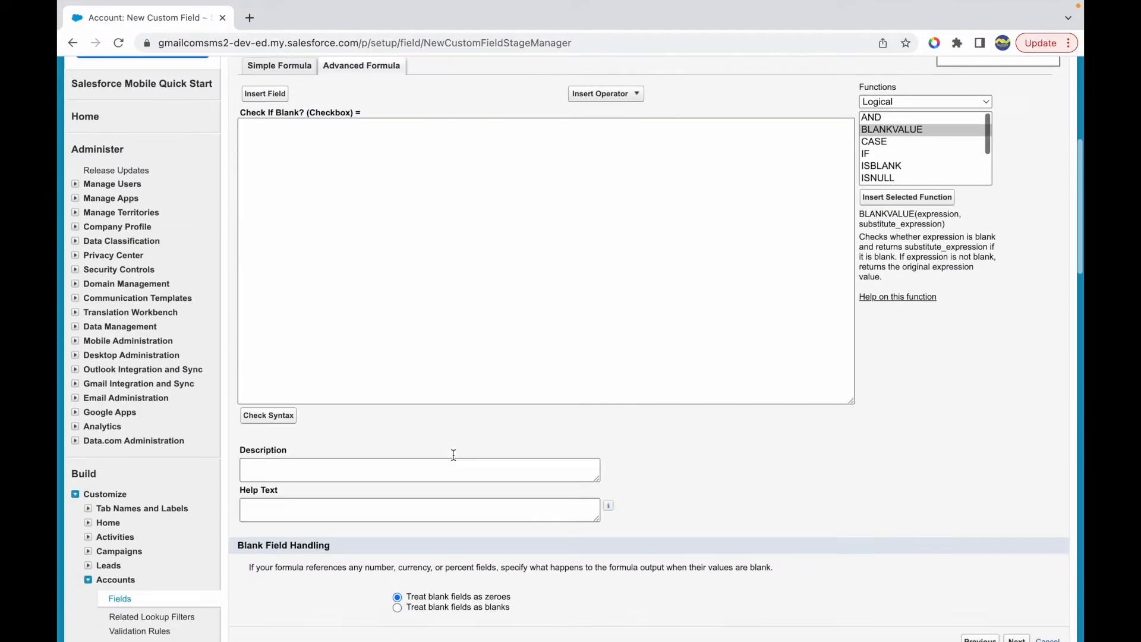
# - Go back to the data type step, change the formula field's return type, and return to the formula step
pyautogui.click(978, 511)
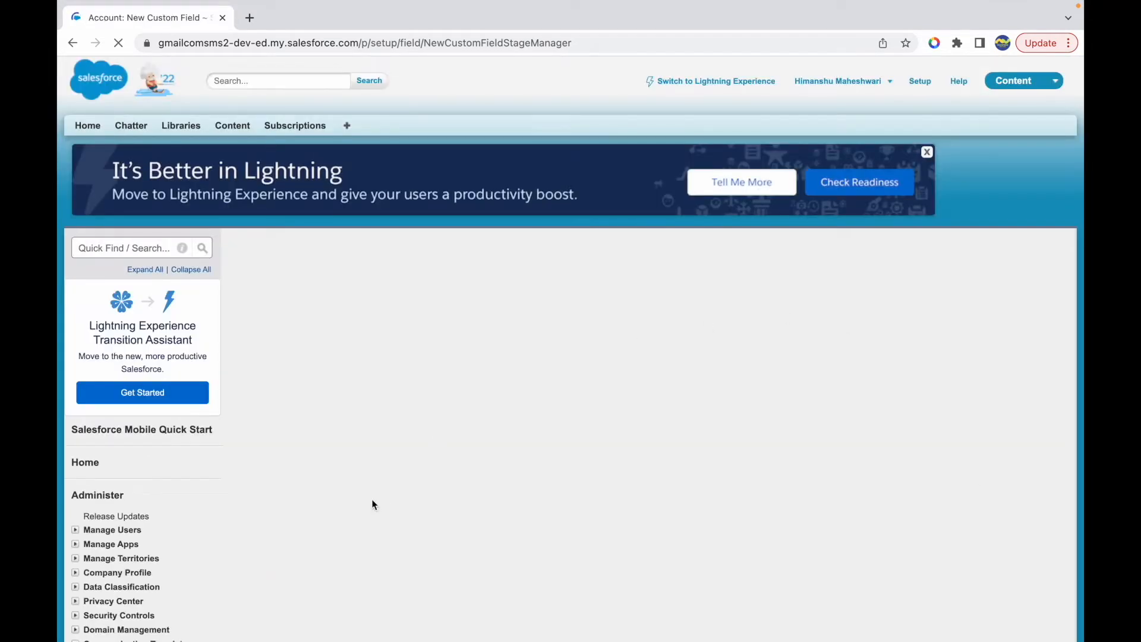
pyautogui.scroll(-3, 428, 514)
pyautogui.click(256, 435)
pyautogui.click(1016, 534)
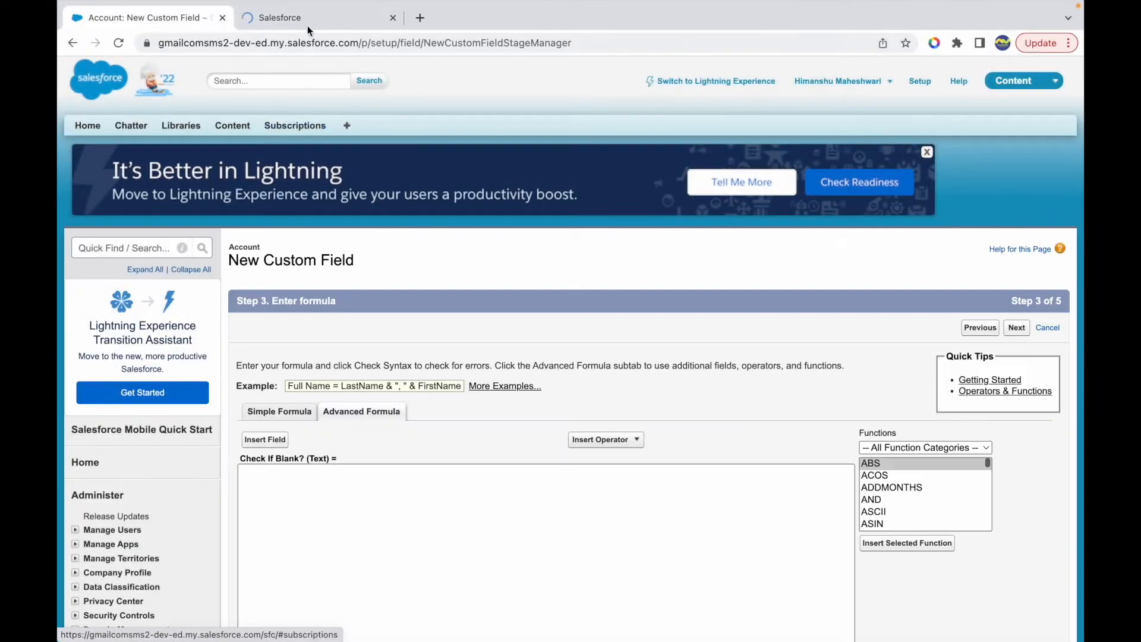
# - Open the Community Account record from the Accounts home page in a separate browser tab
pyautogui.click(308, 24)
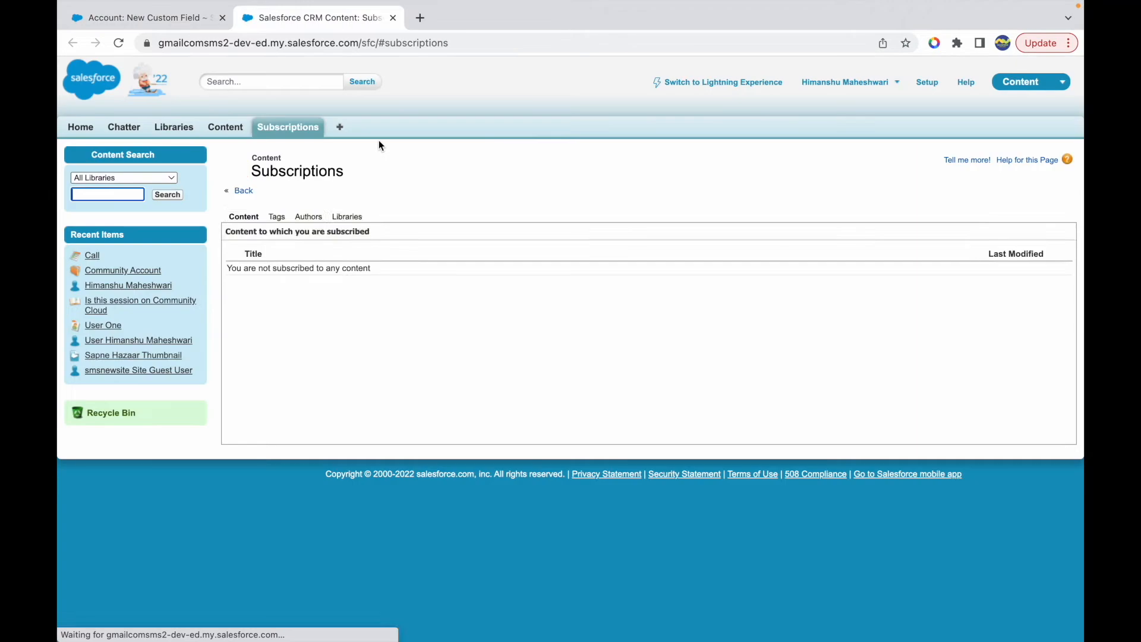
pyautogui.click(341, 127)
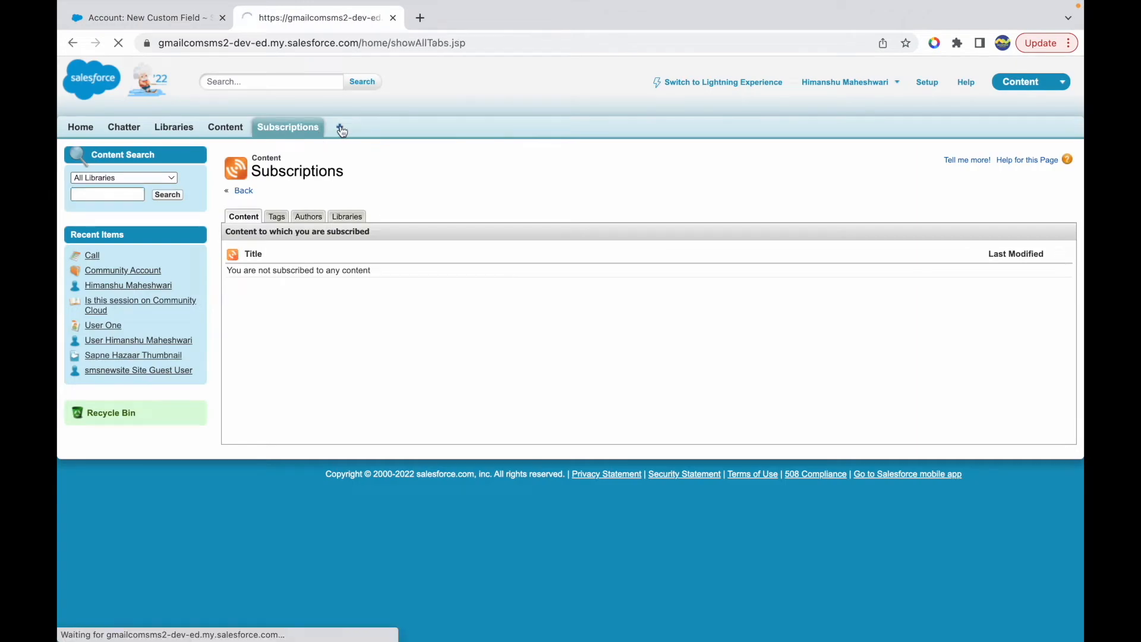
pyautogui.click(268, 272)
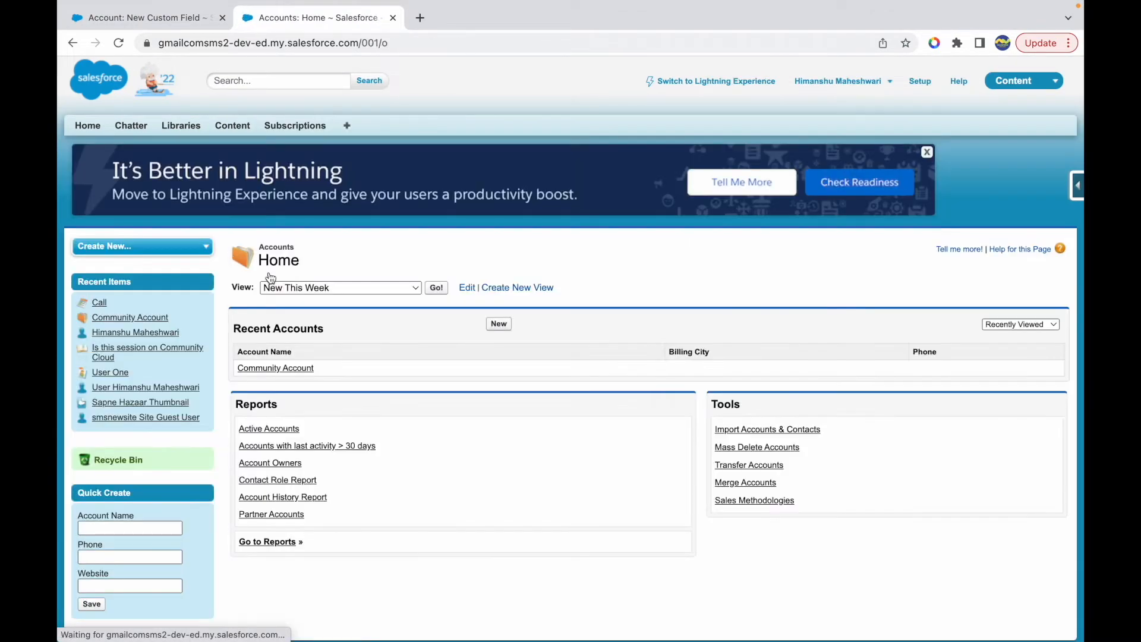
pyautogui.click(269, 368)
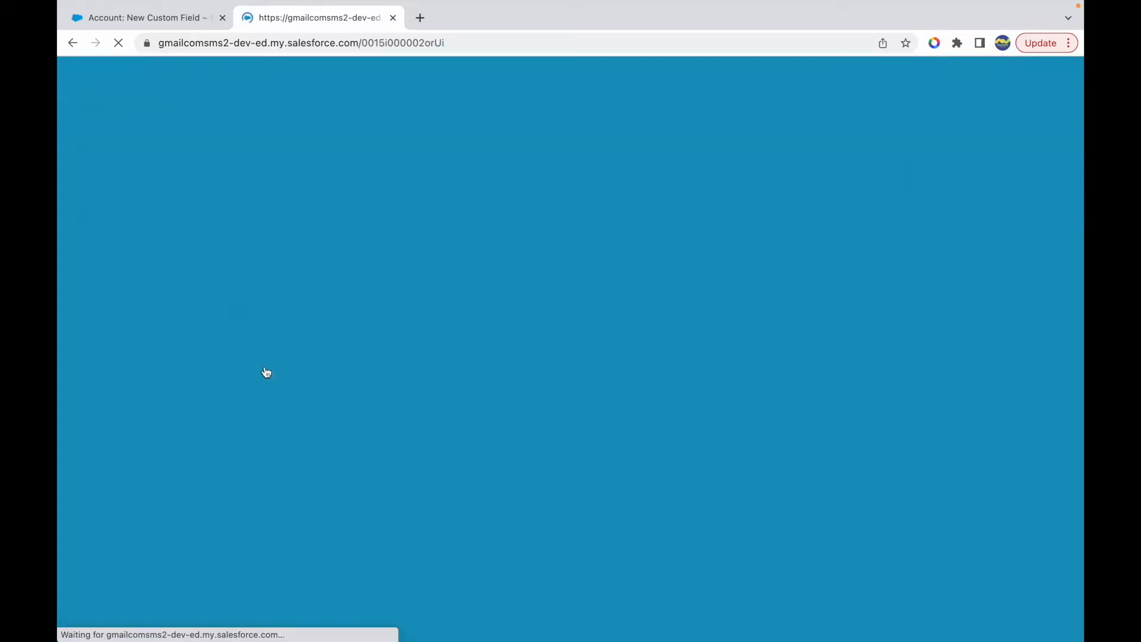
# - Find the Ticker Symbol field in the account's details and highlight its label
pyautogui.scroll(-5, 358, 494)
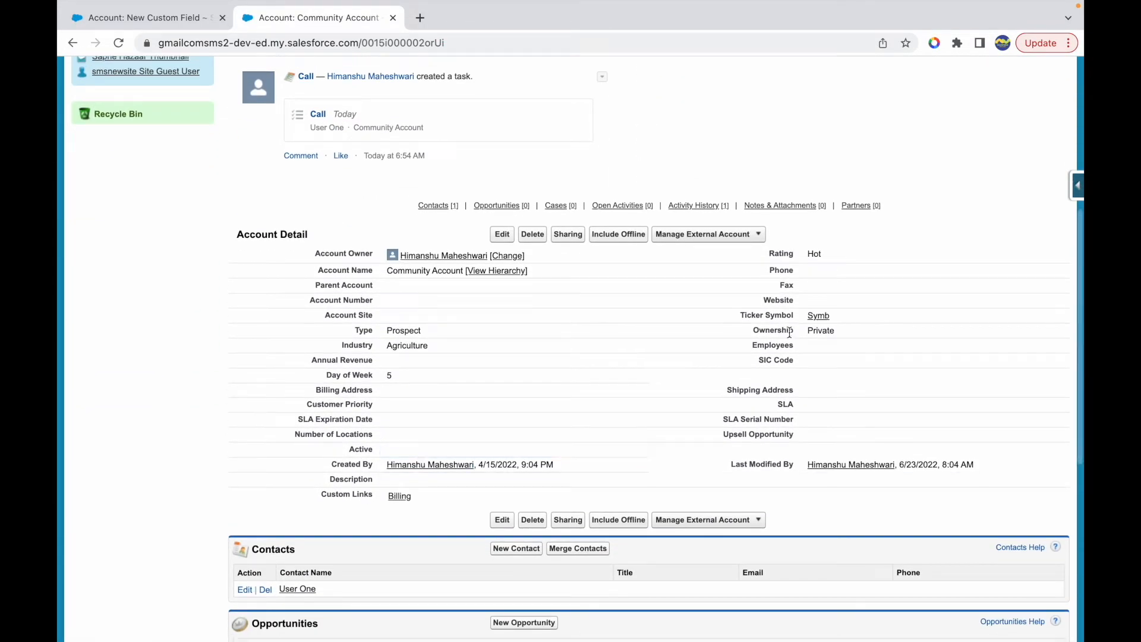
pyautogui.click(794, 319)
pyautogui.moveTo(795, 319); pyautogui.dragTo(738, 318)
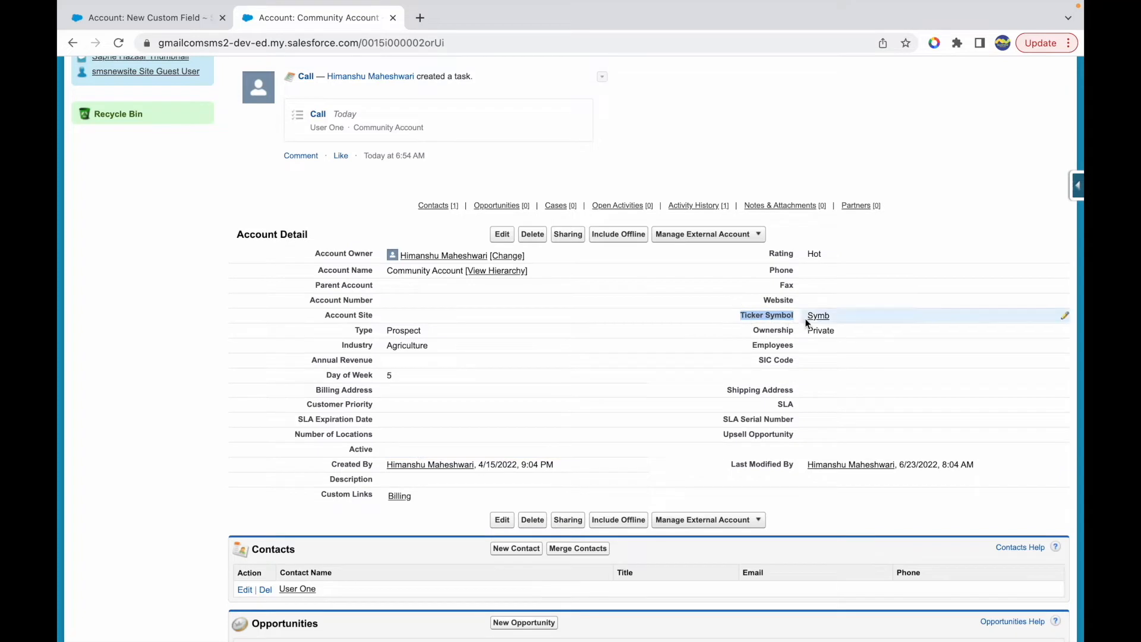
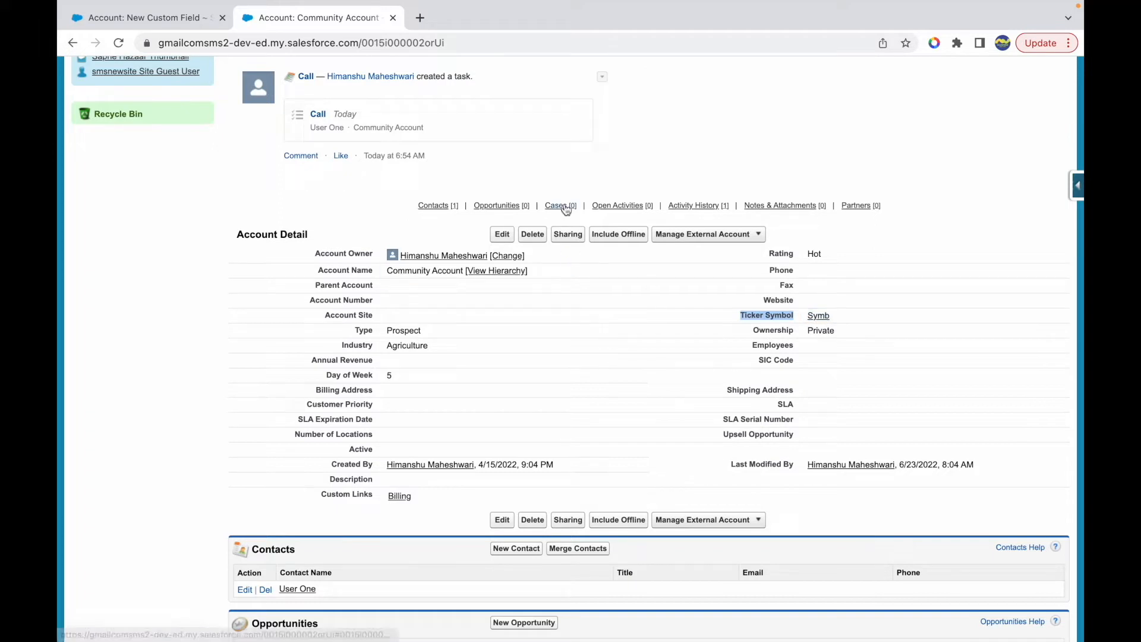
# - Return to the new custom field's formula step and insert the BLANKVALUE function from the Logical category into the empty formula
pyautogui.click(178, 18)
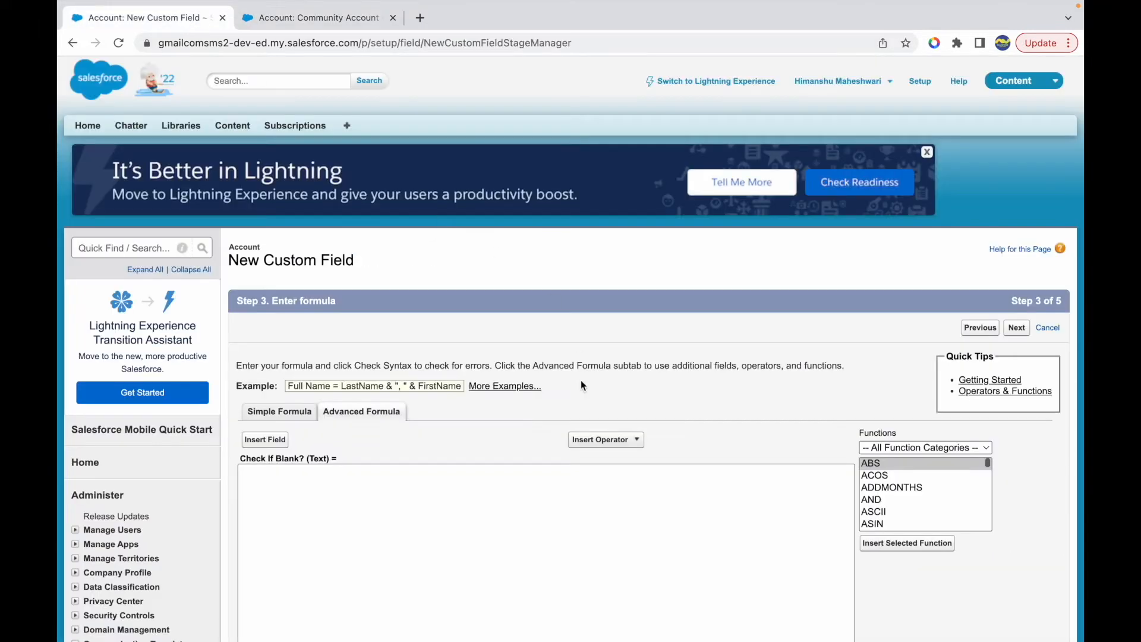
pyautogui.scroll(-3, 581, 385)
pyautogui.click(369, 378)
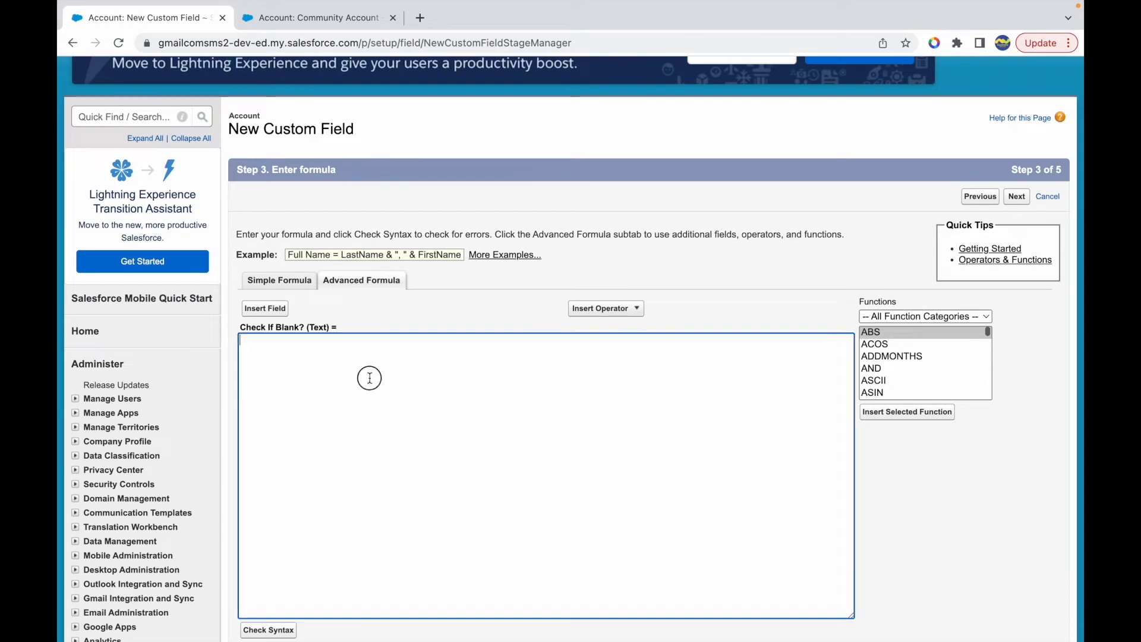
pyautogui.click(925, 316)
pyautogui.click(897, 347)
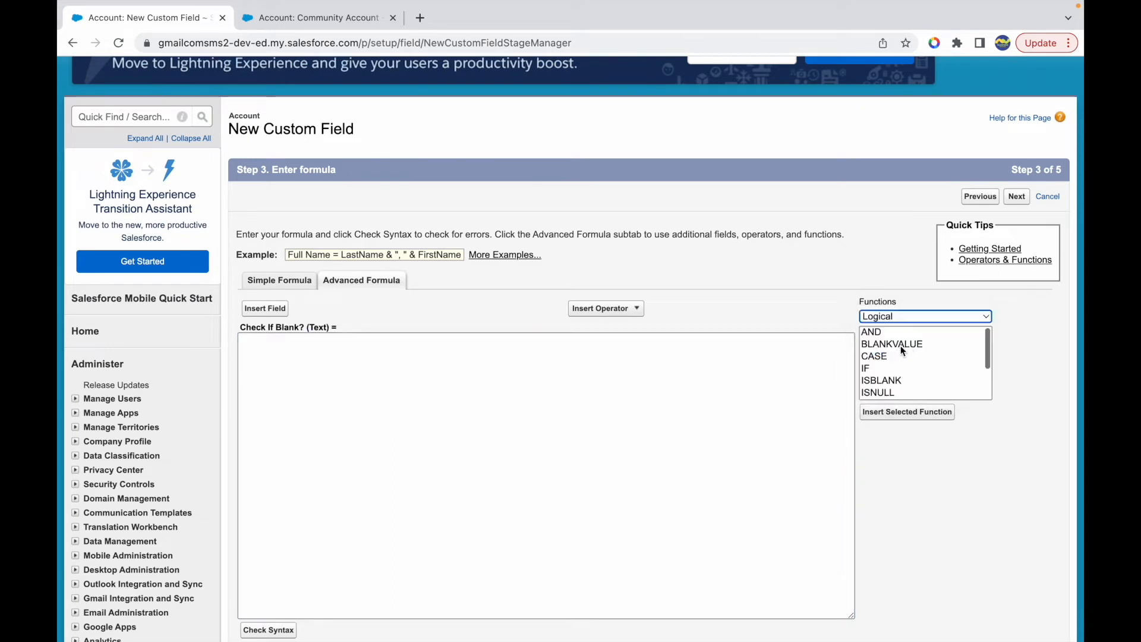
pyautogui.click(892, 346)
pyautogui.click(903, 414)
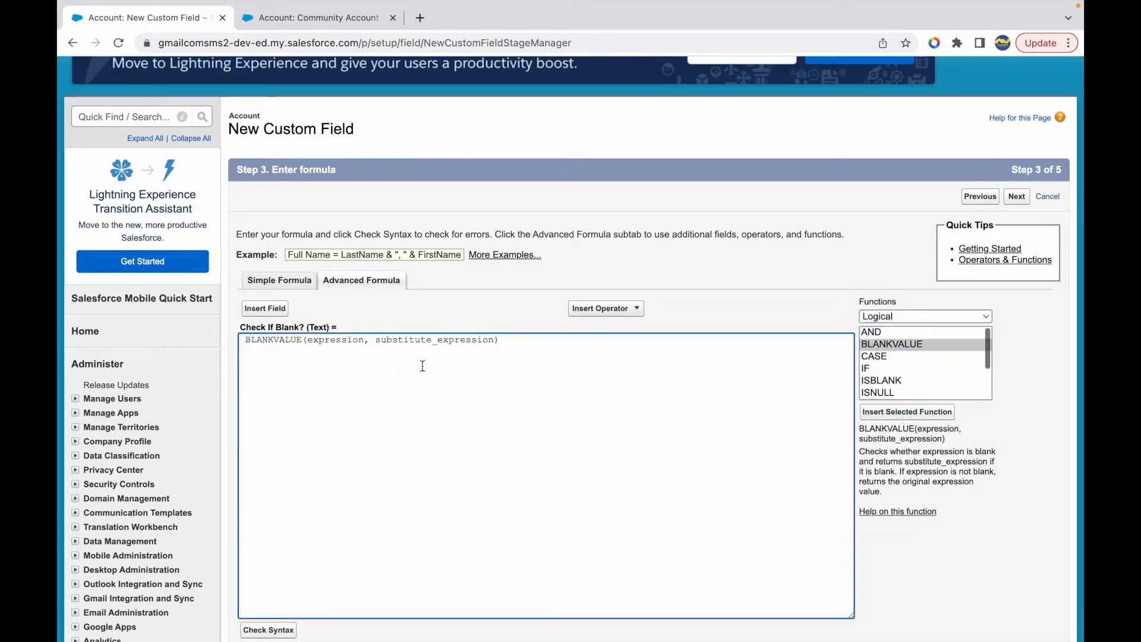
# - Replace BLANKVALUE's expression argument with the Account's Ticker Symbol field
pyautogui.doubleClick(327, 339)
pyautogui.doubleClick(429, 339)
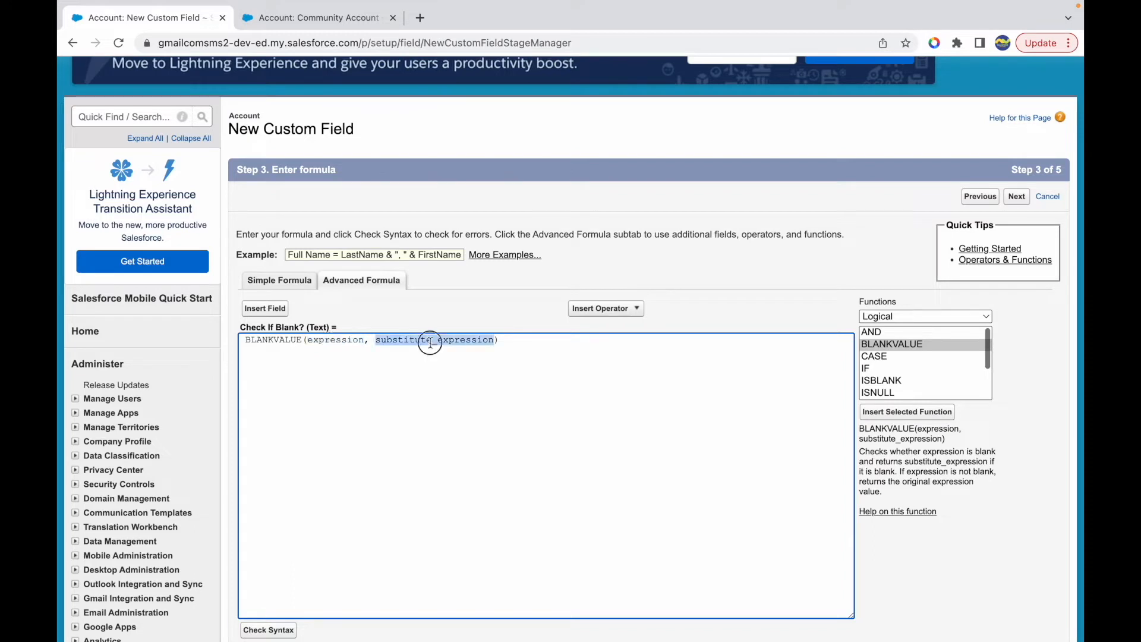
pyautogui.doubleClick(338, 339)
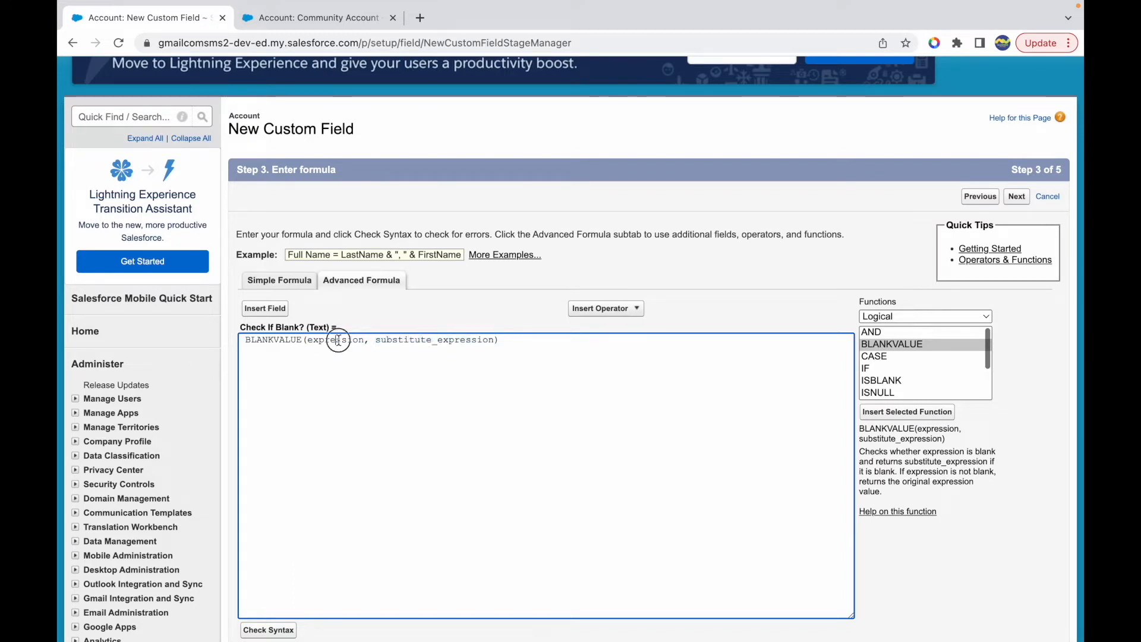
pyautogui.press('BackSpace')
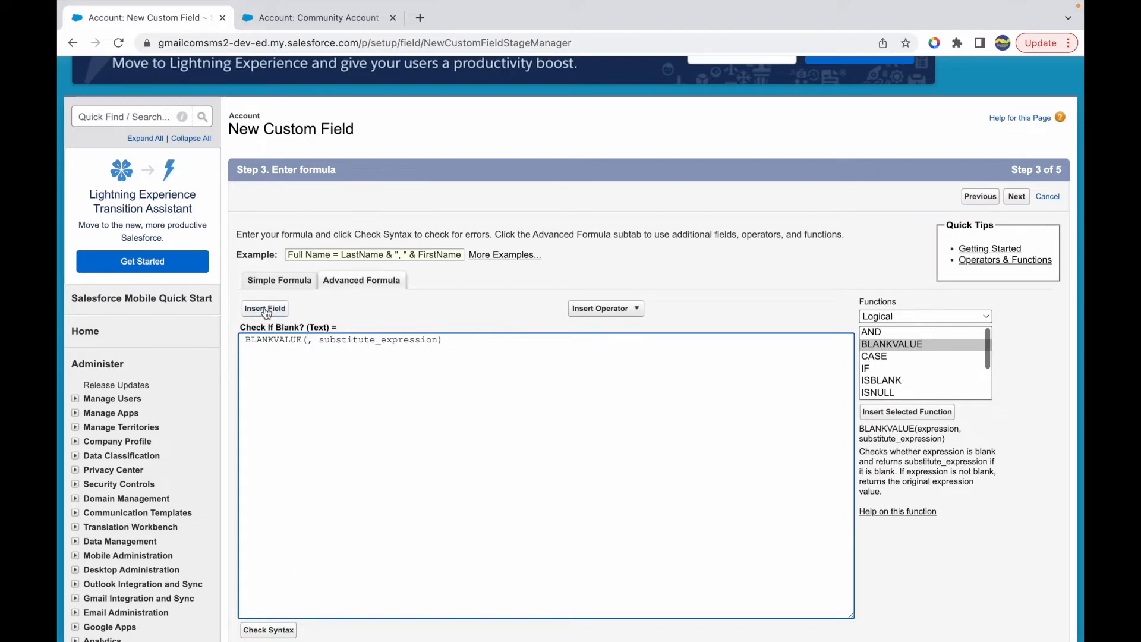
pyautogui.click(266, 309)
pyautogui.scroll(-5, 428, 354)
pyautogui.scroll(-15, 427, 354)
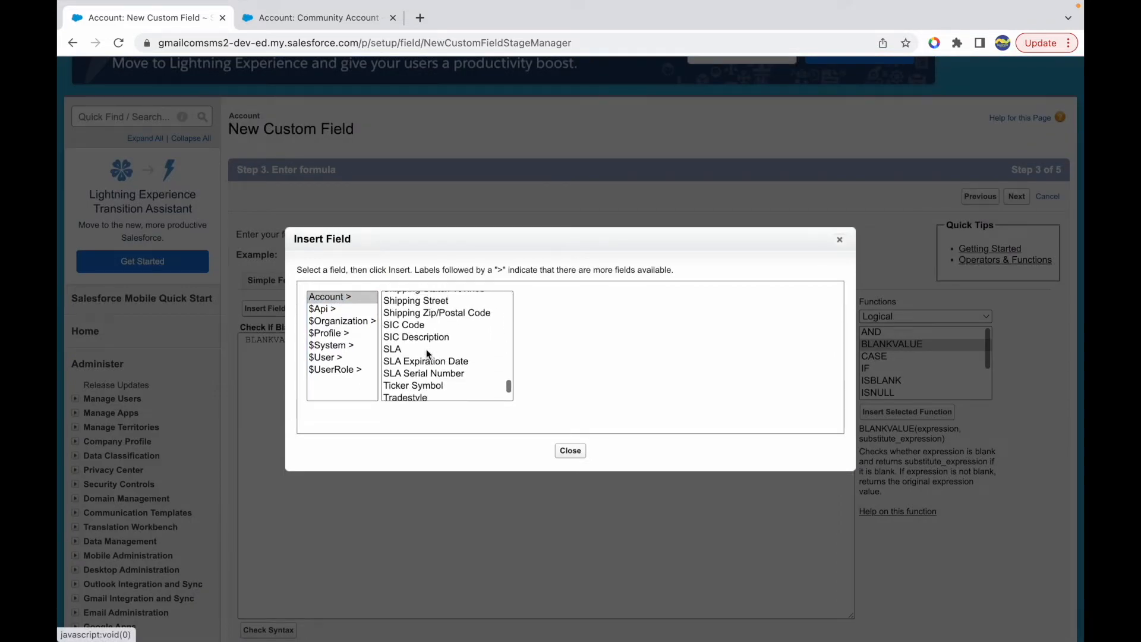
pyautogui.scroll(-3, 426, 348)
pyautogui.click(419, 334)
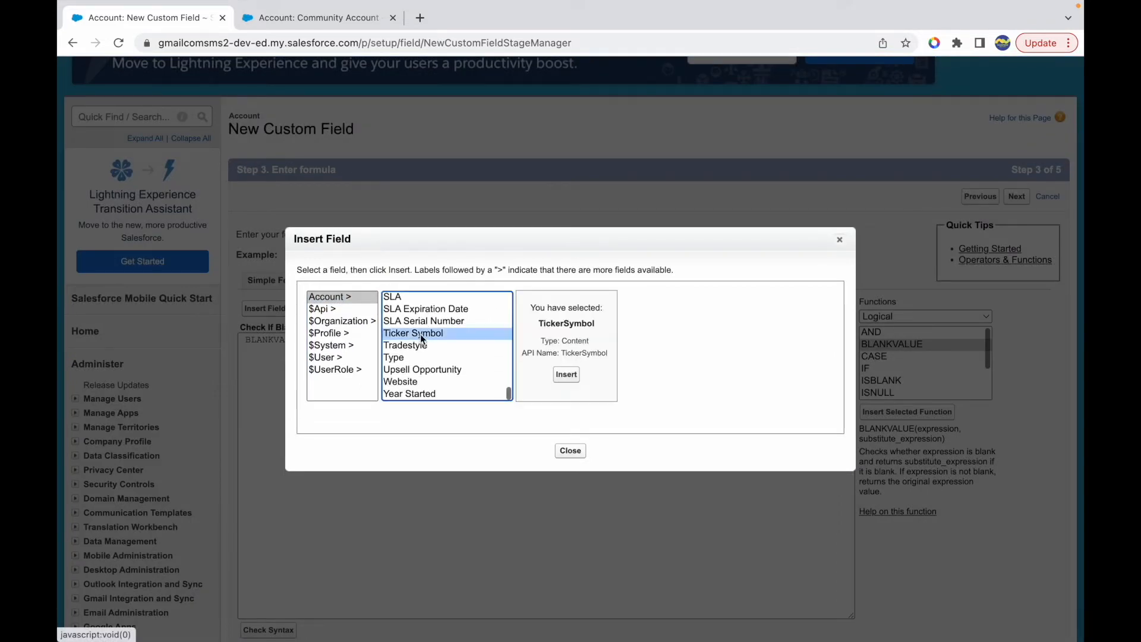
pyautogui.click(566, 374)
# - Compare TickerSymbol with 'Symb' in the first argument and replace the substitute_expression placeholder with 'Symbol'
pyautogui.write("= ''")
pyautogui.write("Symbol = 'Symb', substitute_expression)")
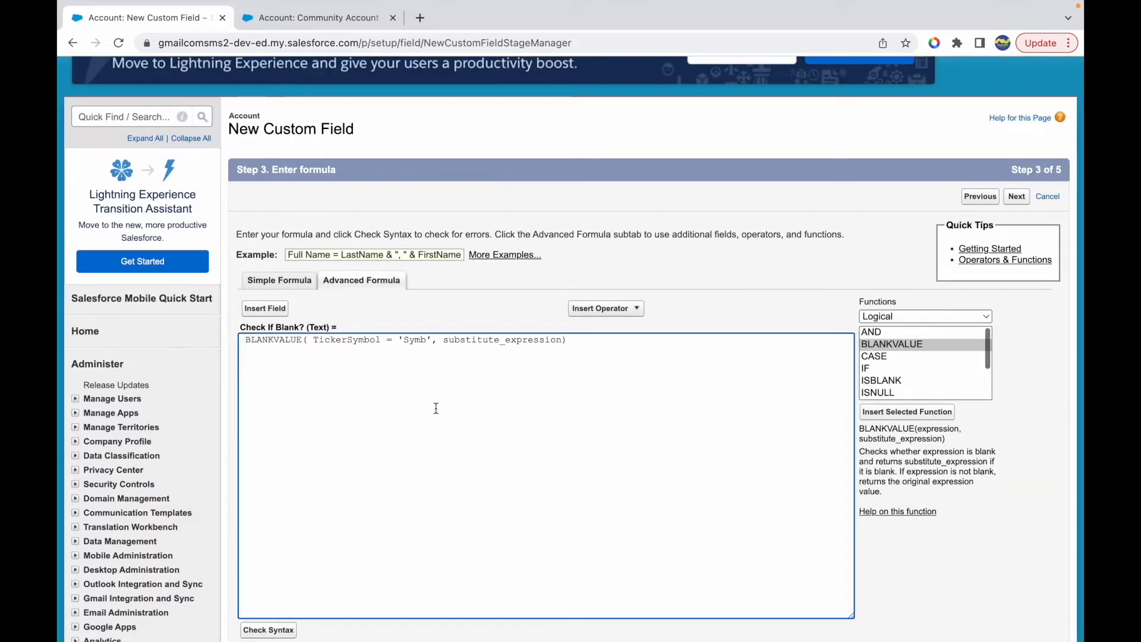
pyautogui.doubleClick(479, 340)
pyautogui.press('BackSpace')
pyautogui.press('BackSpace')
pyautogui.write("'Symbol")
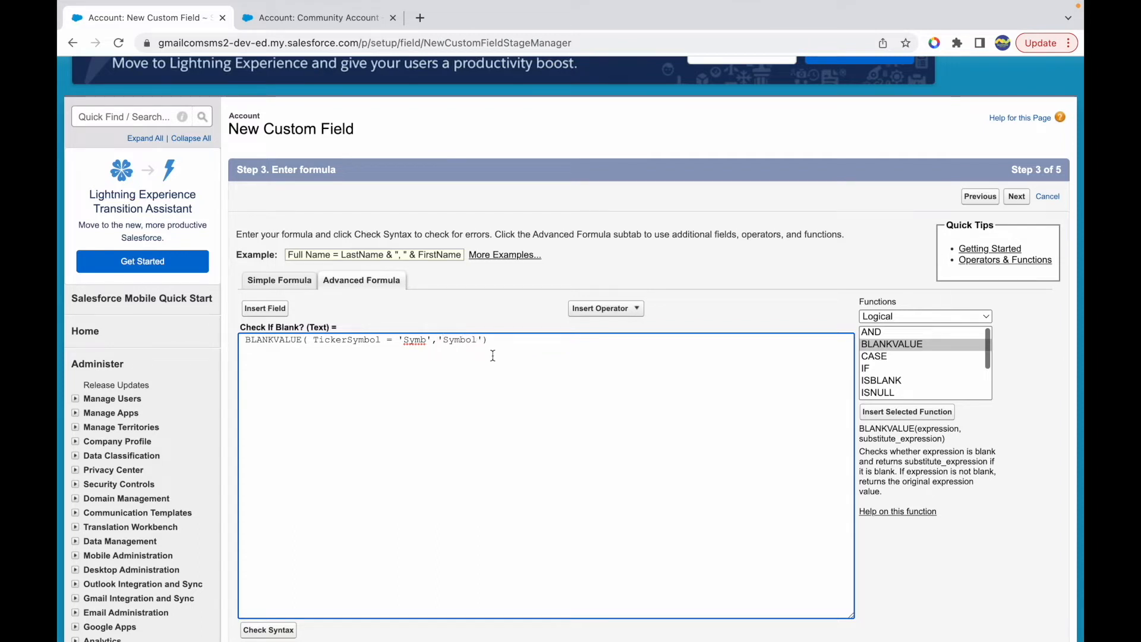
# - Check the formula's syntax and read the result, highlighting its argument type and function name
pyautogui.scroll(-2, 416, 434)
pyautogui.click(268, 592)
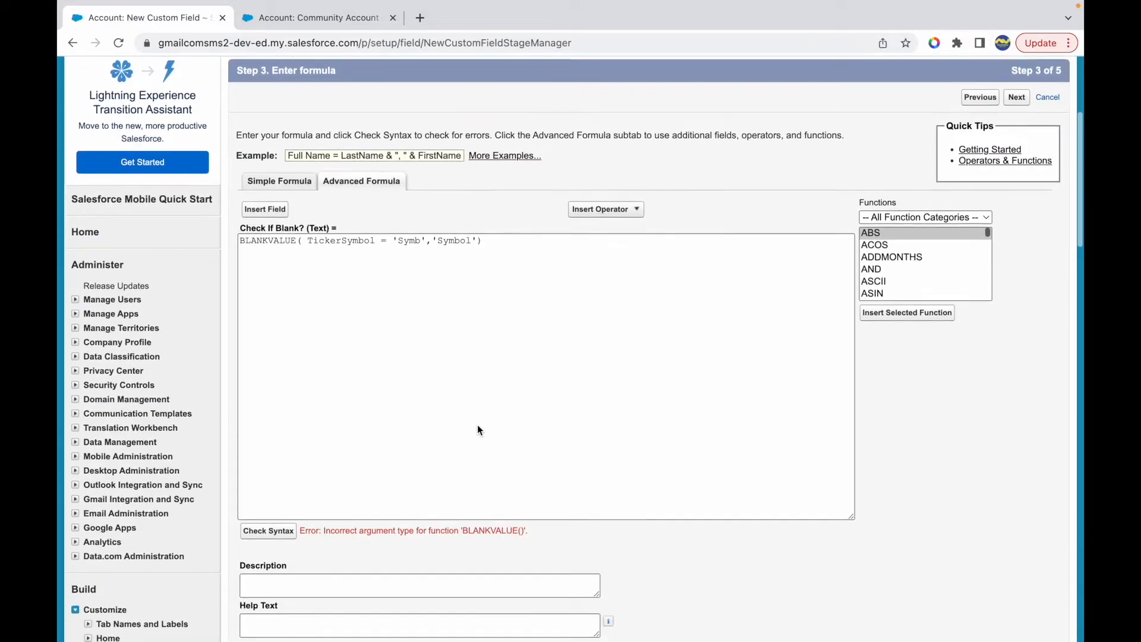
pyautogui.moveTo(325, 504); pyautogui.dragTo(436, 504)
pyautogui.doubleClick(491, 503)
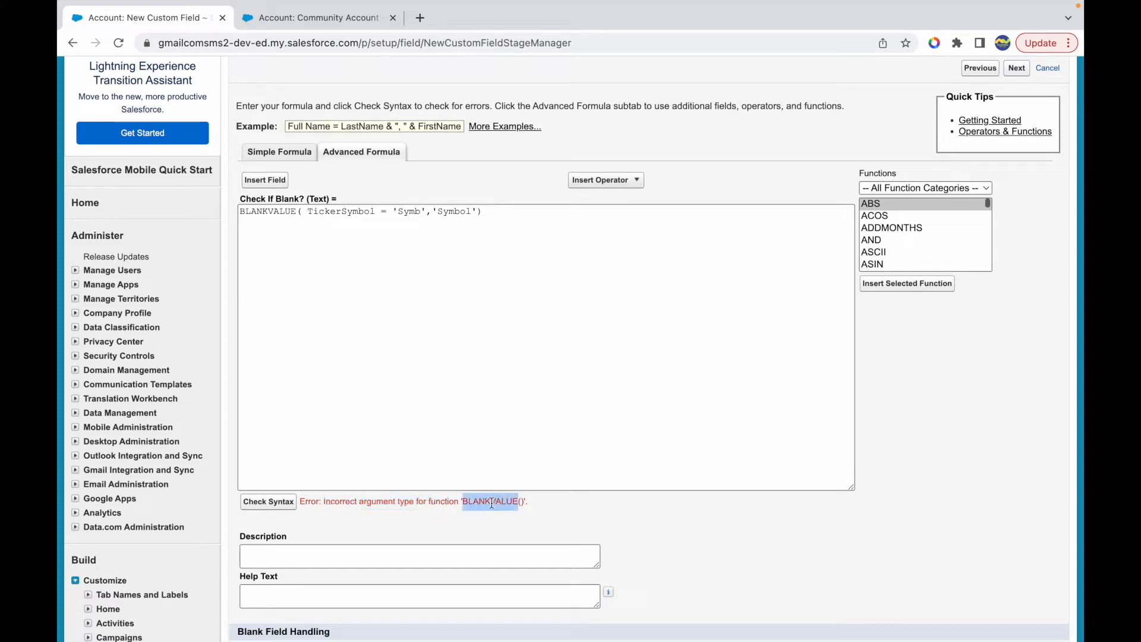
# - Try wrapping TickerSymbol in the TEXT function inside BLANKVALUE, check the syntax, and read the result
pyautogui.click(379, 214)
pyautogui.press('BackSpace')
pyautogui.press('Right')
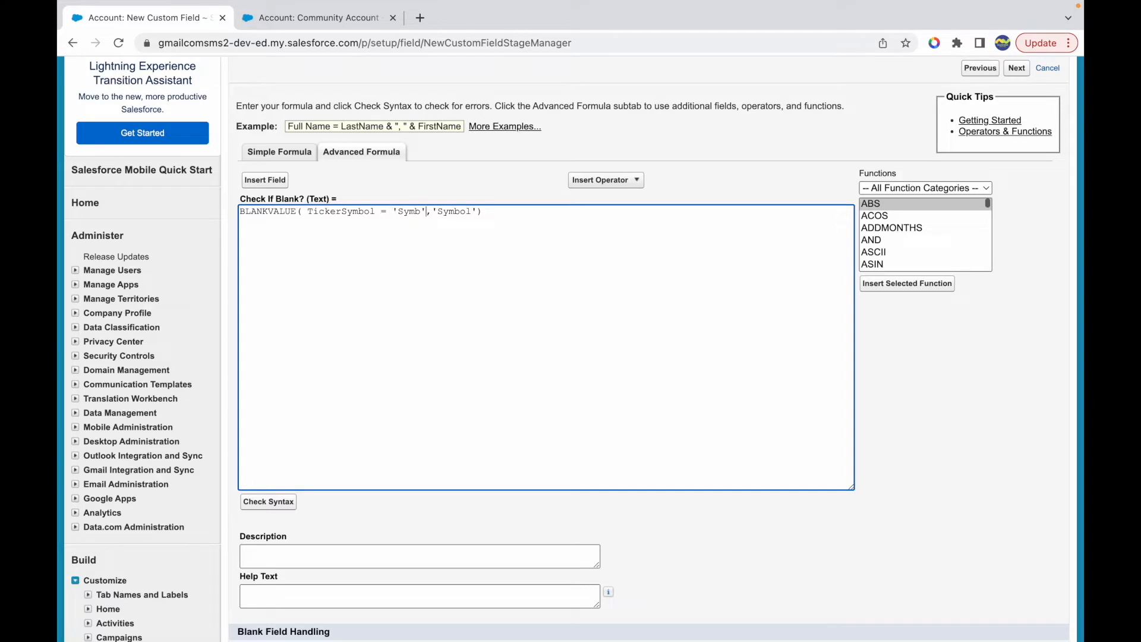
pyautogui.click(306, 212)
pyautogui.write('TEXT(')
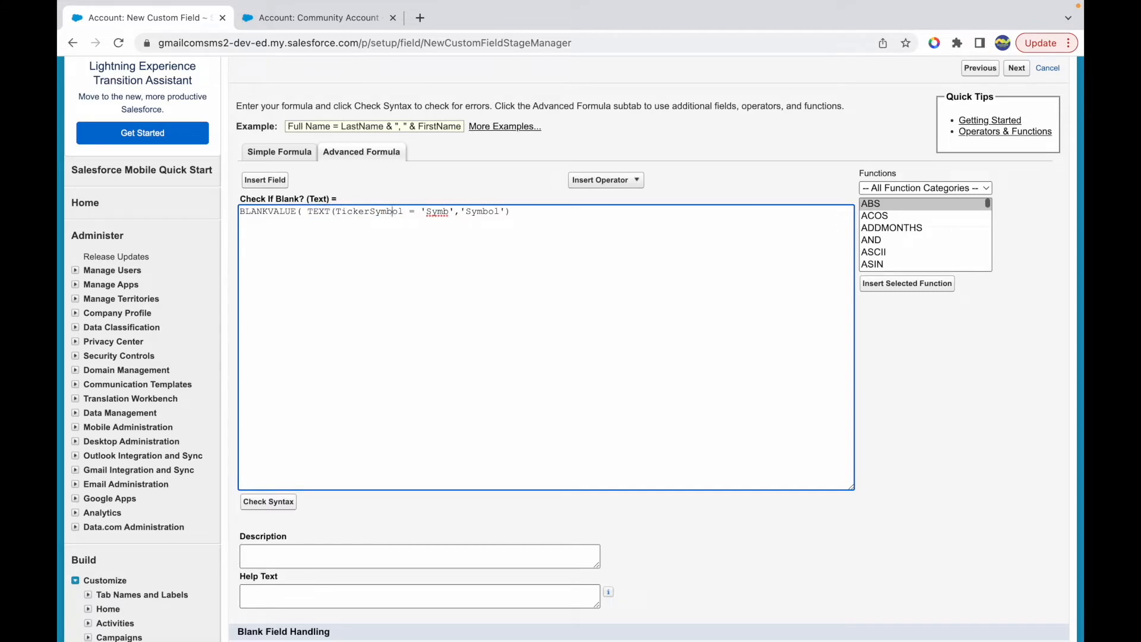
pyautogui.write(')')
pyautogui.click(267, 502)
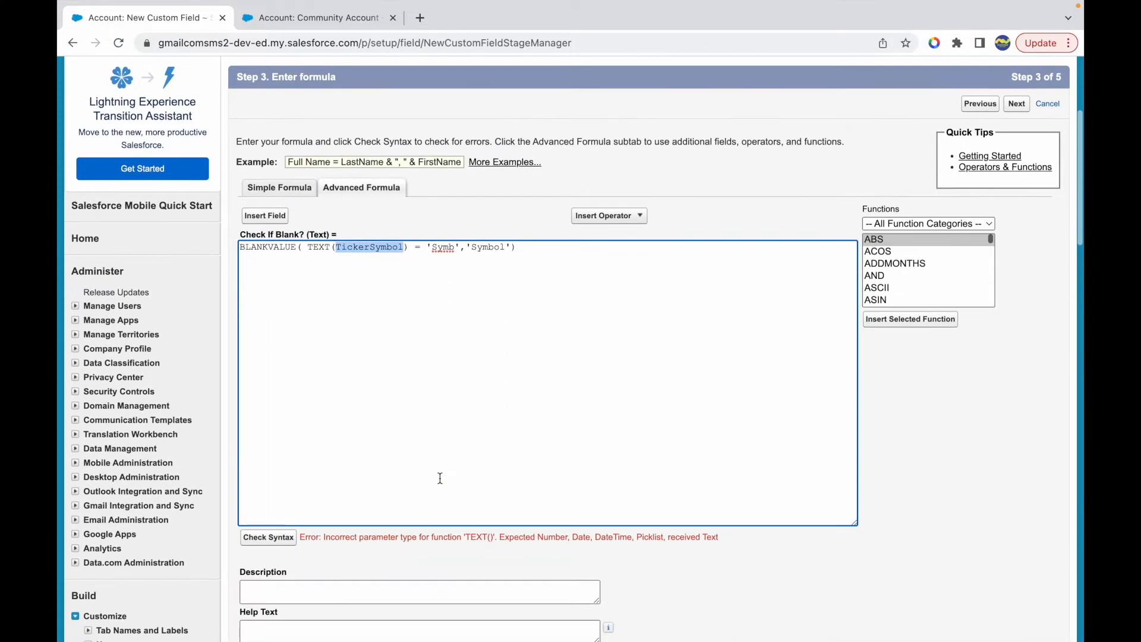
pyautogui.moveTo(385, 539); pyautogui.dragTo(512, 538)
pyautogui.click(612, 538)
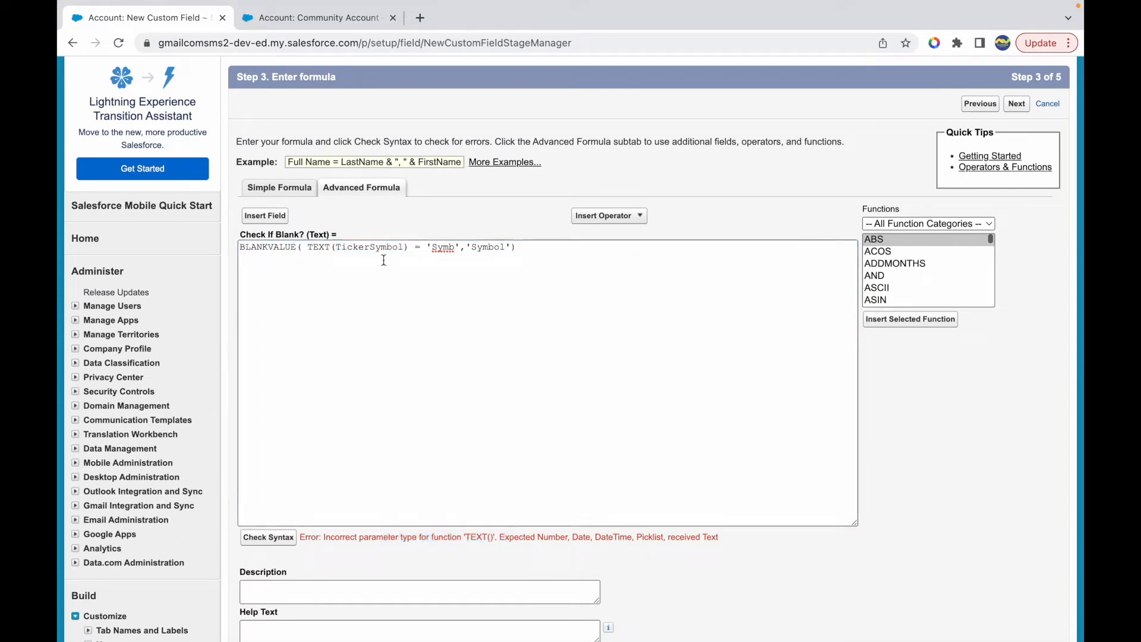
# - Follow the Community Account's Ticker Symbol link to its Yahoo Finance lookup, examine the listed symbols, and return to the account record
pyautogui.click(301, 23)
pyautogui.click(819, 316)
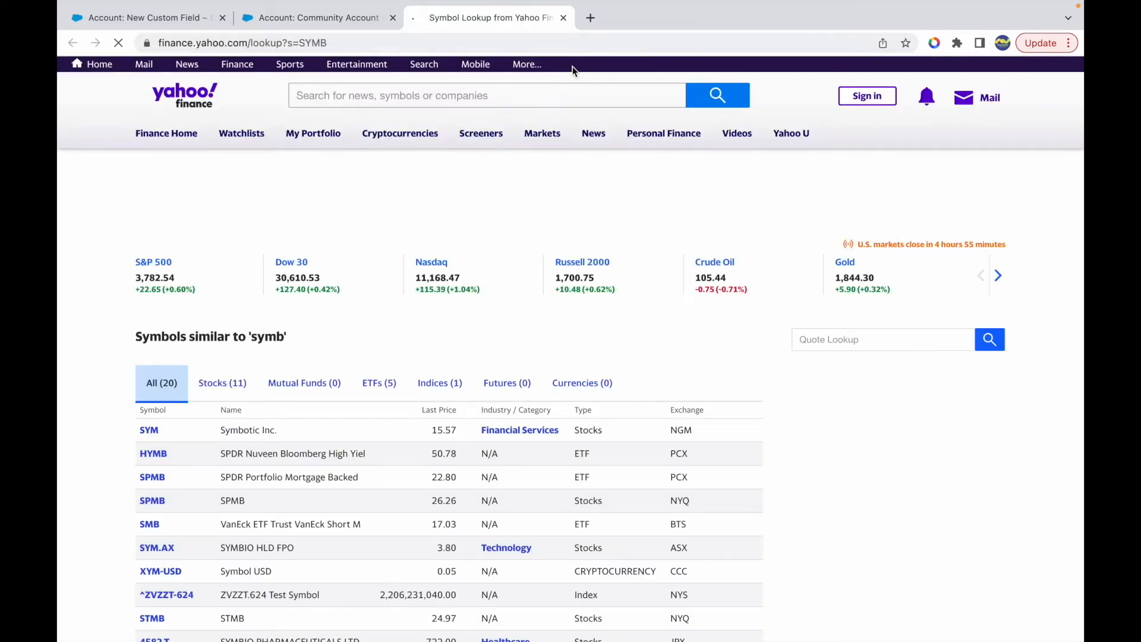
pyautogui.click(563, 17)
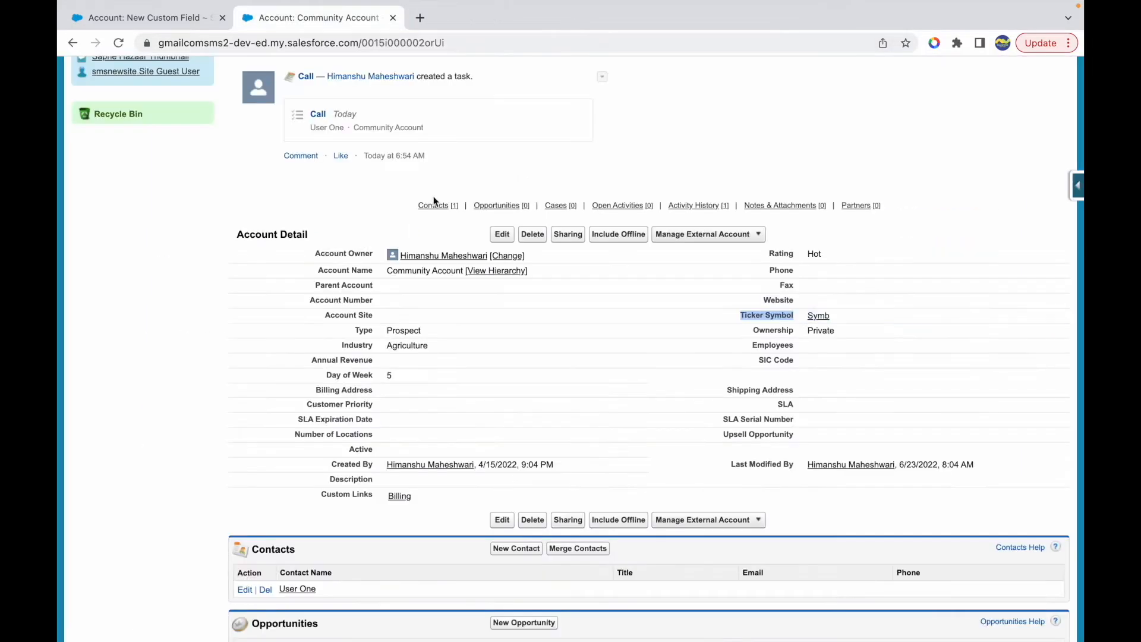
pyautogui.click(818, 315)
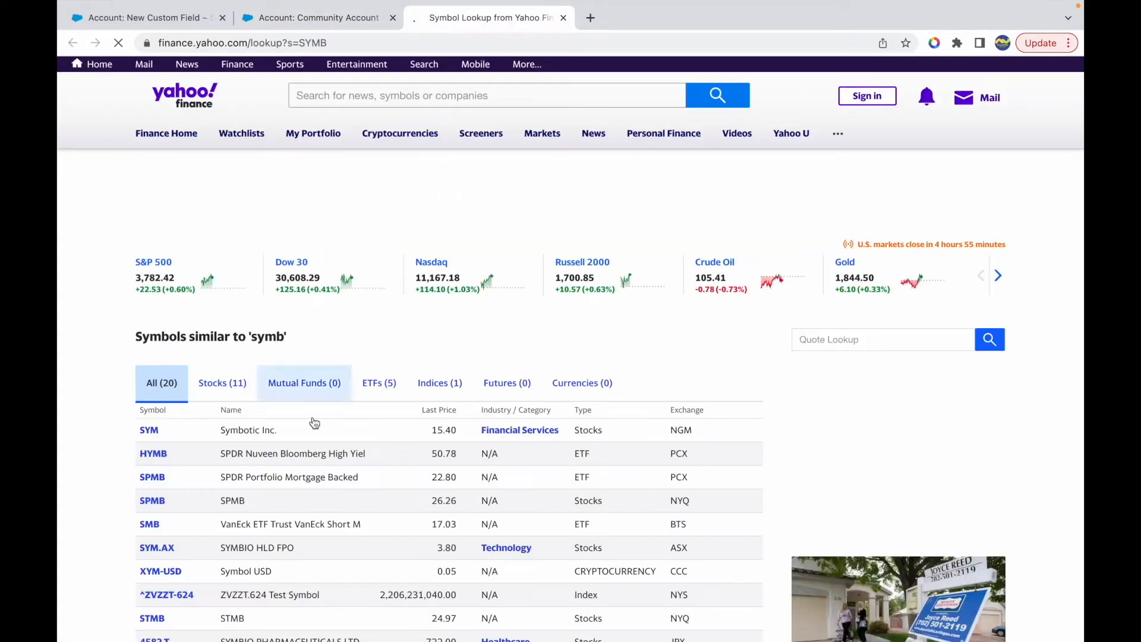
pyautogui.scroll(-3, 314, 422)
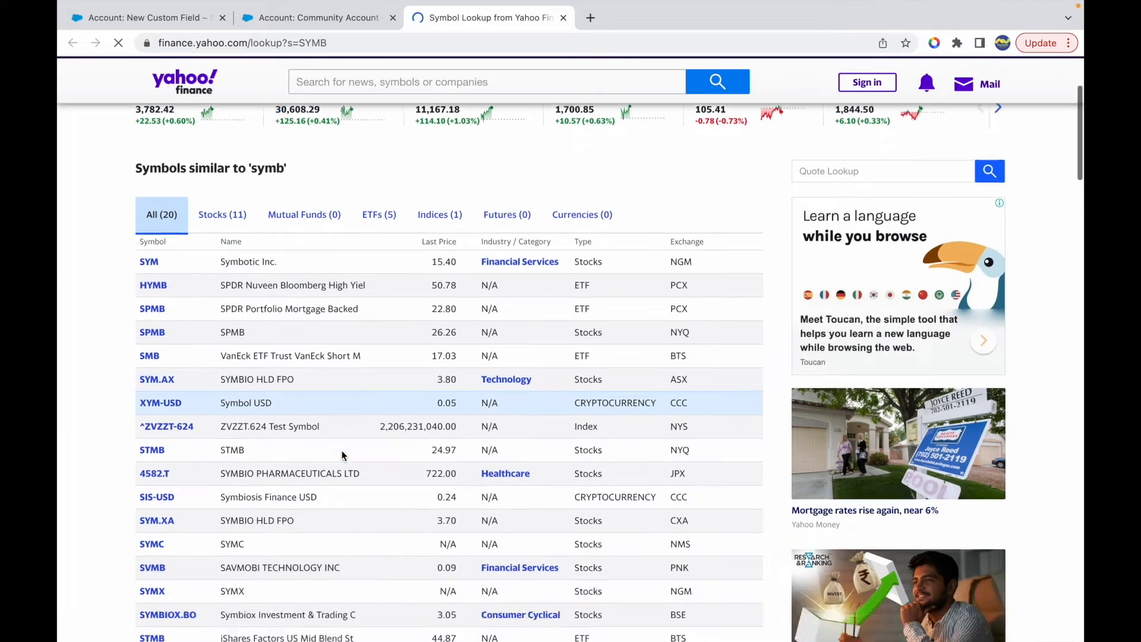
pyautogui.scroll(-2, 341, 450)
pyautogui.scroll(3, 341, 450)
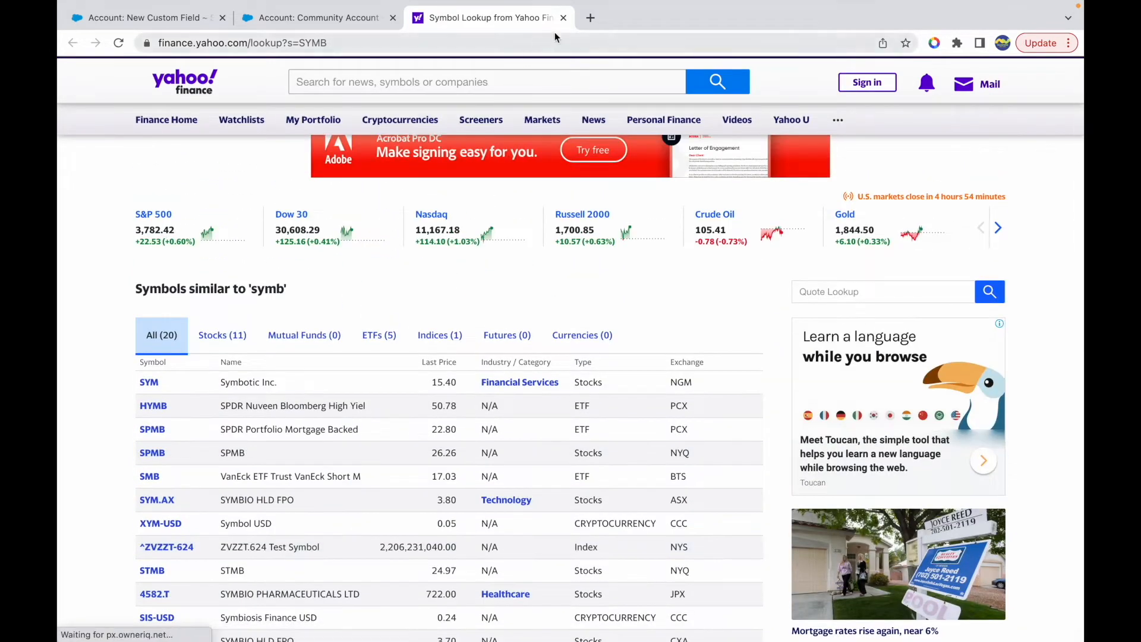
pyautogui.click(563, 17)
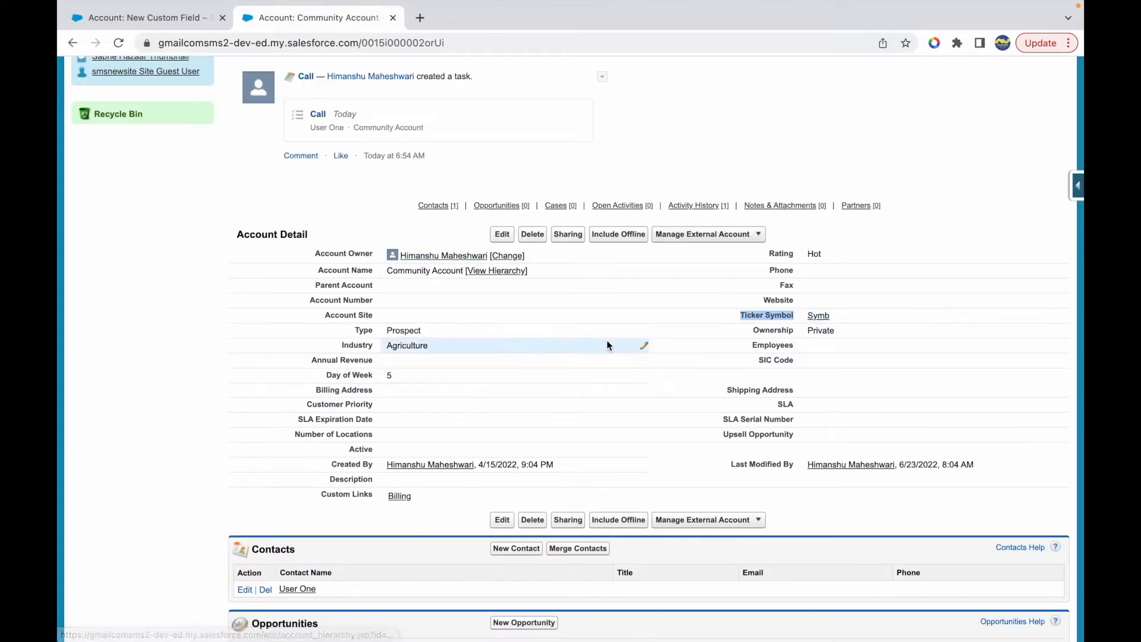
pyautogui.click(829, 233)
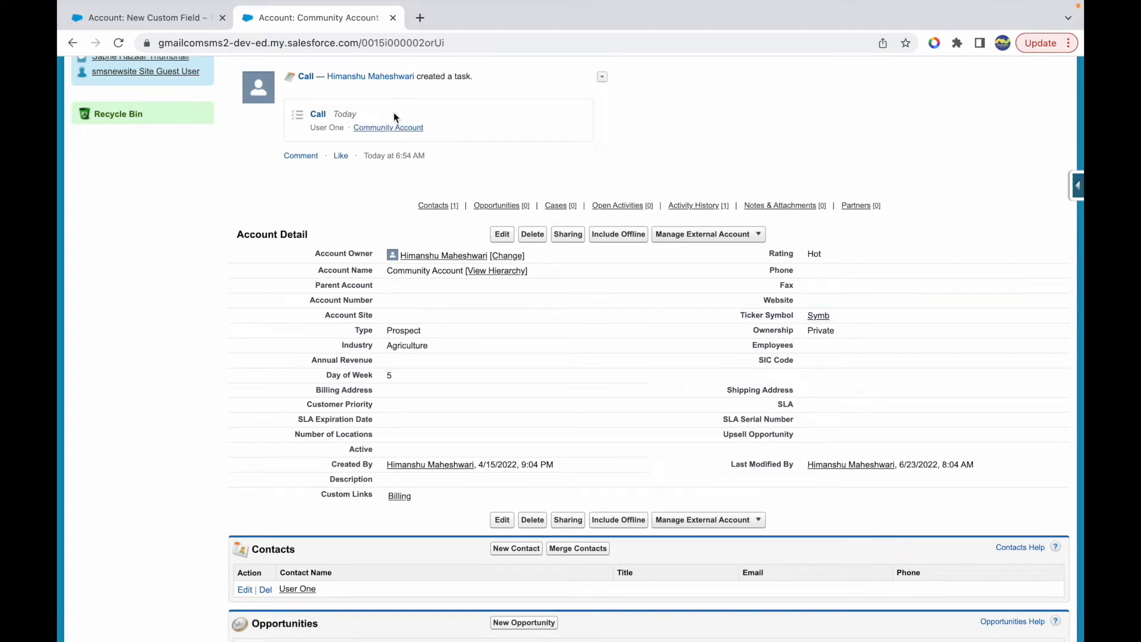
# - Return to the formula step and replace TEXT(TickerSymbol) with WEBSITE in BLANKVALUE's first argument
pyautogui.click(172, 19)
pyautogui.doubleClick(357, 245)
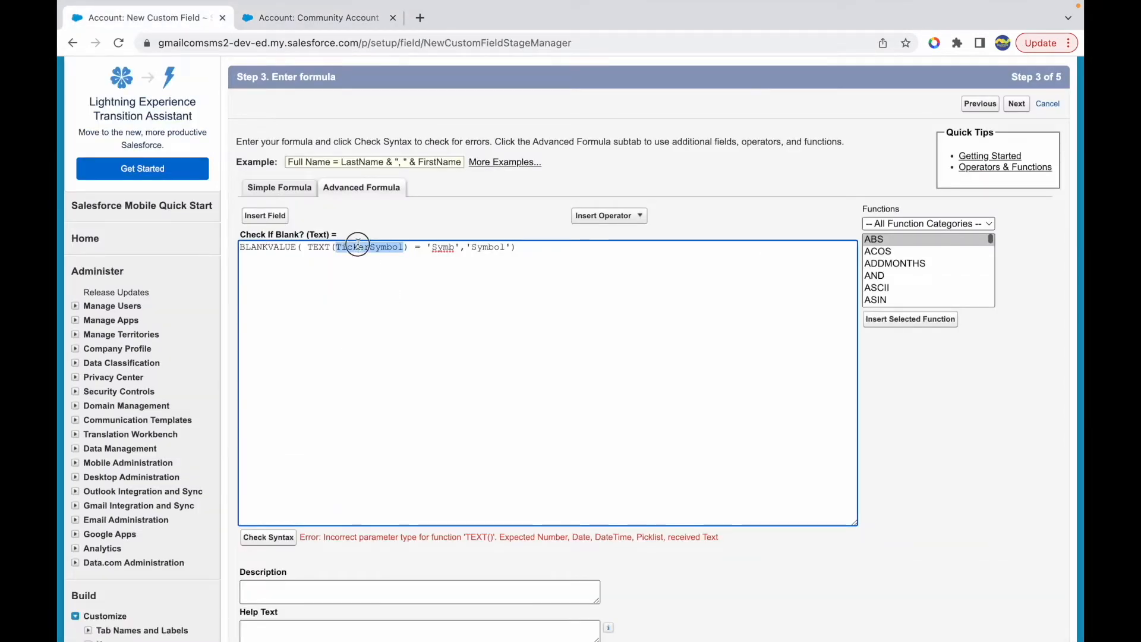
pyautogui.press('BackSpace')
pyautogui.press('BackSpace')
pyautogui.press('BackSpace')
pyautogui.press('BackSpace')
pyautogui.press('BackSpace')
pyautogui.press('BackSpace')
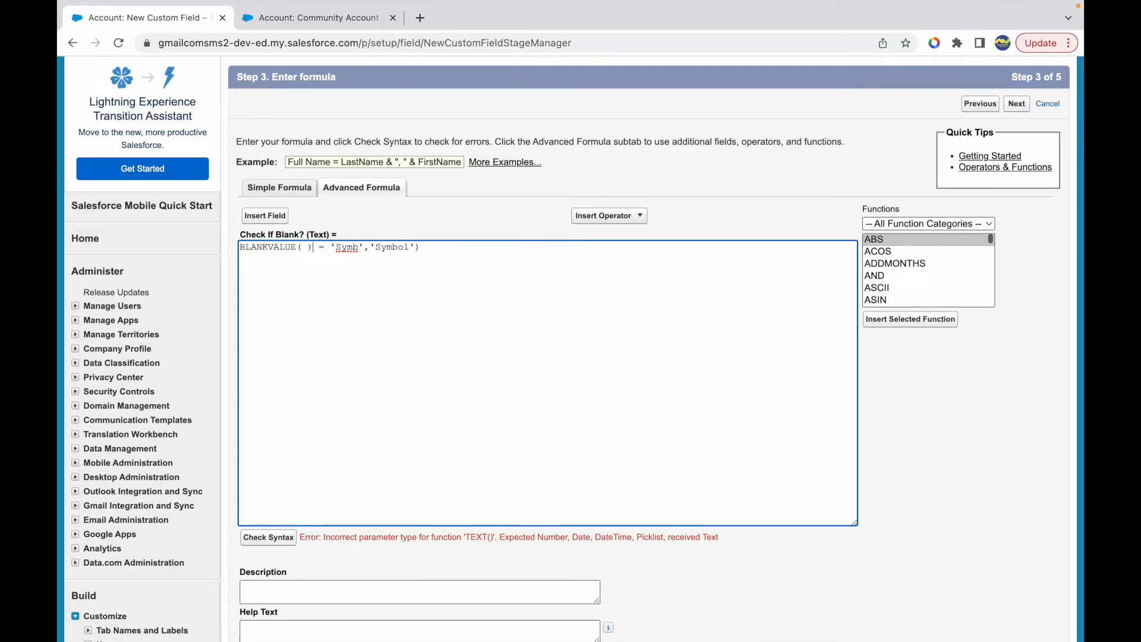
pyautogui.press('BackSpace')
pyautogui.write("WEBSITE = 'Symb")
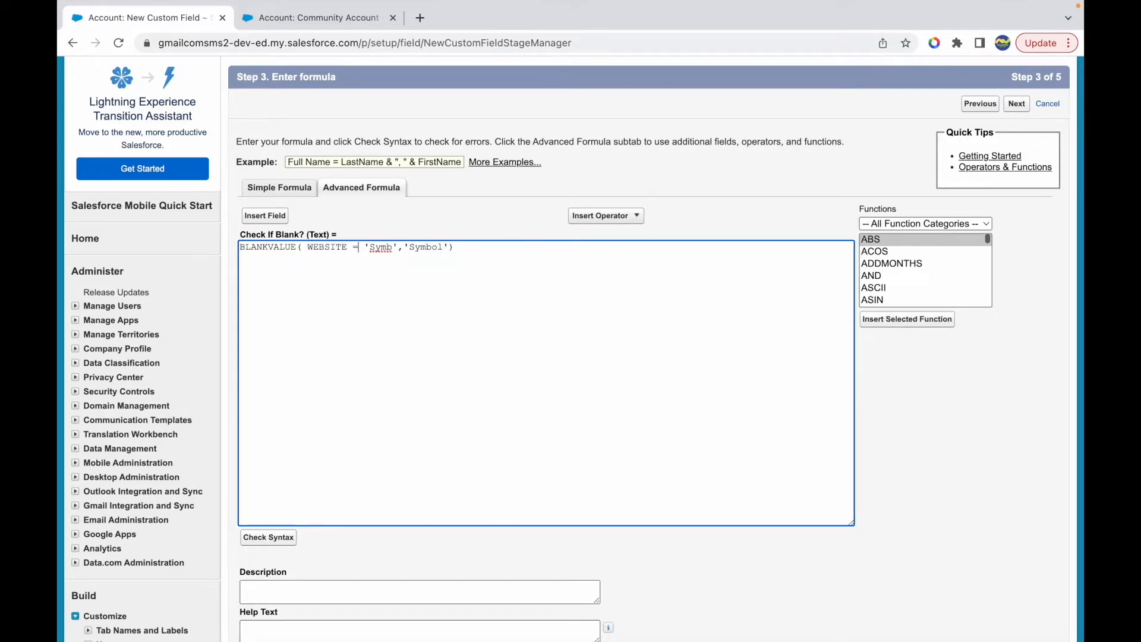
pyautogui.write('@')
# - Append .com to both text values, making them 'Symb.com' and 'Symbol.com', then check the formula's syntax
pyautogui.press('BackSpace')
pyautogui.write('.com')
pyautogui.click(267, 542)
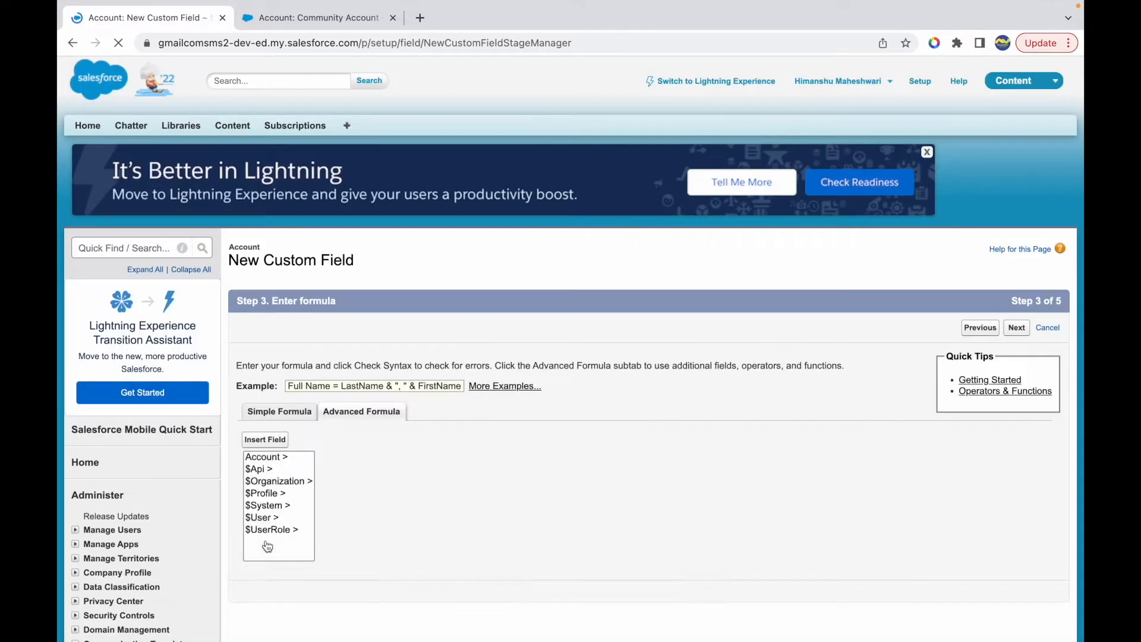
pyautogui.scroll(-3, 409, 483)
pyautogui.moveTo(328, 564); pyautogui.dragTo(495, 564)
pyautogui.click(504, 564)
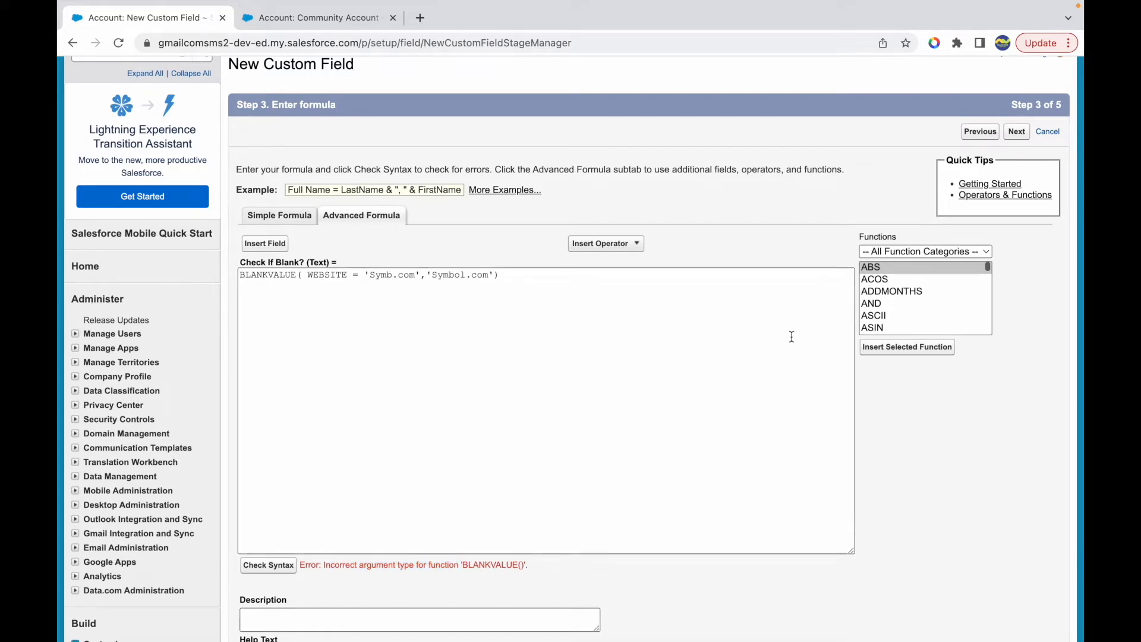
# - Read BLANKVALUE's description in the Logical function category, highlighting the part about checking the expression
pyautogui.click(912, 252)
pyautogui.click(900, 284)
pyautogui.click(888, 279)
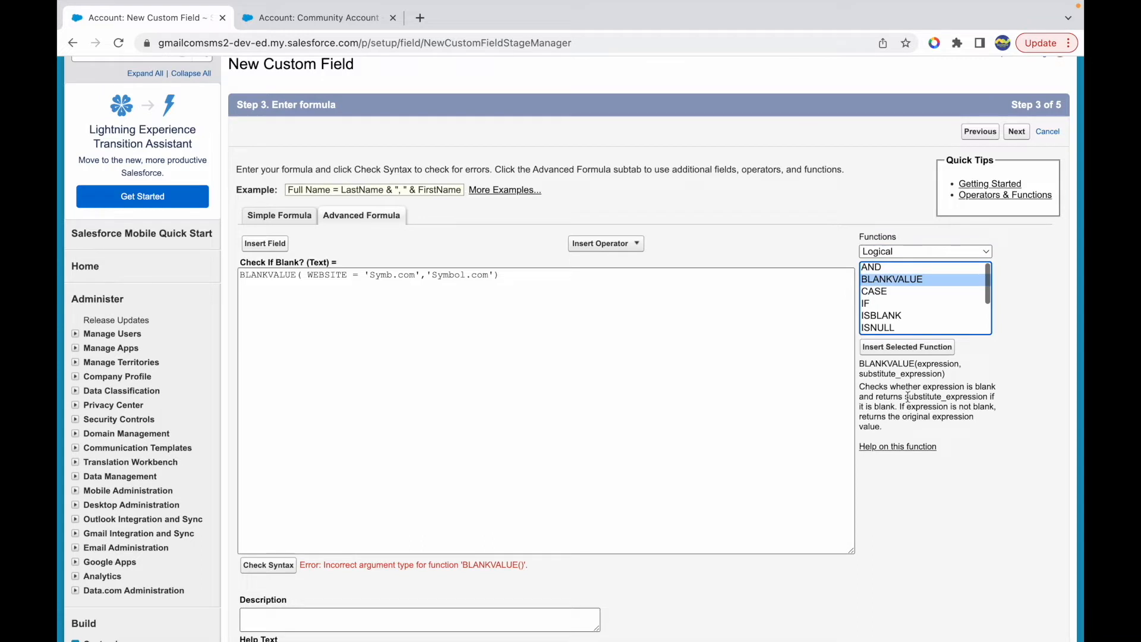
pyautogui.moveTo(891, 386); pyautogui.dragTo(977, 387)
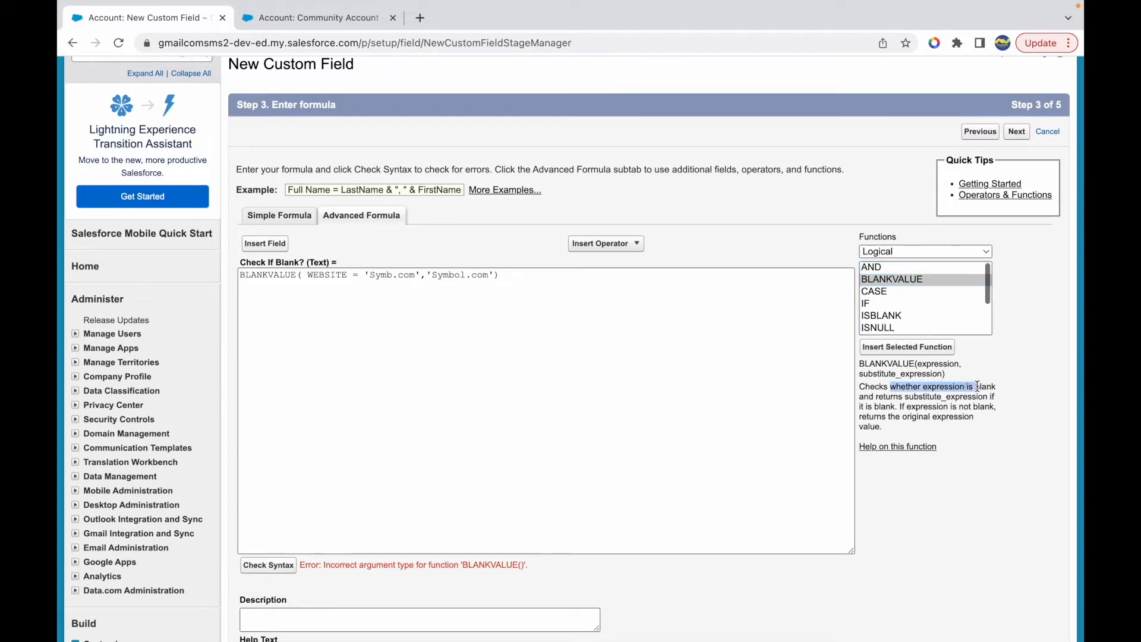
pyautogui.moveTo(302, 274); pyautogui.dragTo(416, 275)
pyautogui.press('BackSpace')
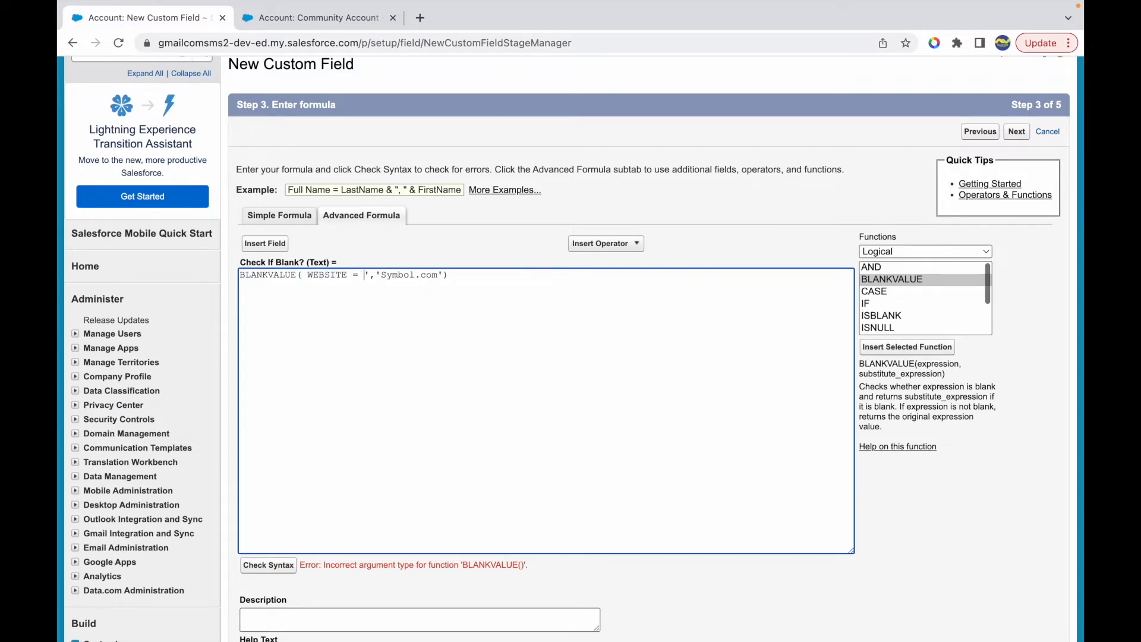
pyautogui.press('BackSpace')
pyautogui.press('BackSpace')
pyautogui.press('BackSpace')
pyautogui.press('BackSpace')
pyautogui.press('BackSpace')
pyautogui.click(351, 275)
pyautogui.write('https://')
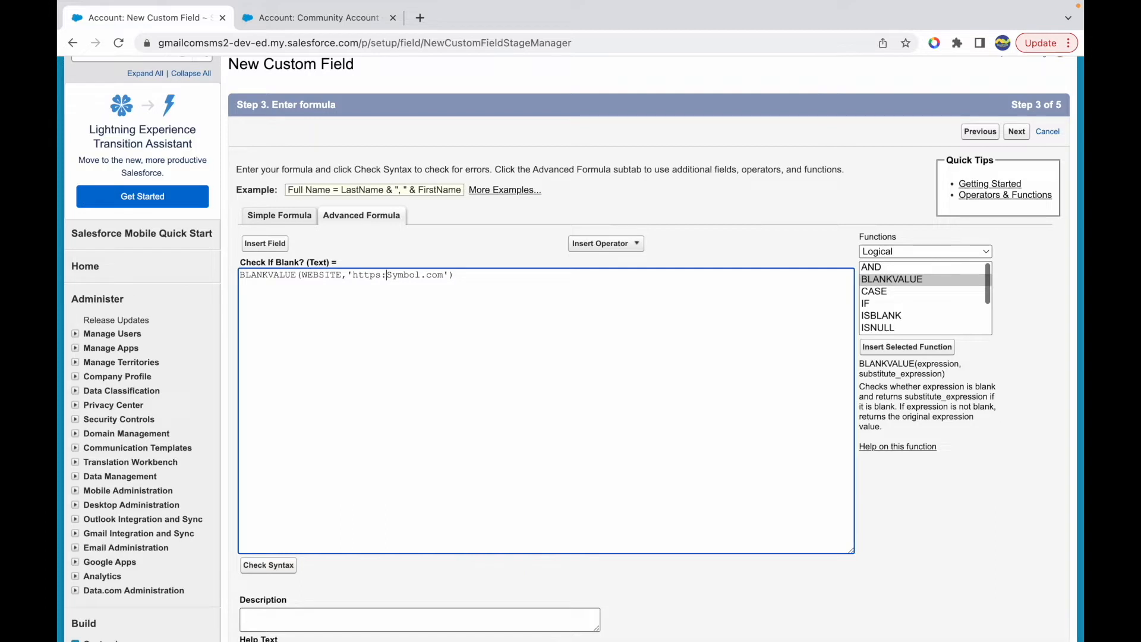
pyautogui.write('www.s')
pyautogui.doubleClick(317, 275)
pyautogui.moveTo(353, 274); pyautogui.dragTo(480, 273)
pyautogui.click(421, 275)
pyautogui.click(270, 568)
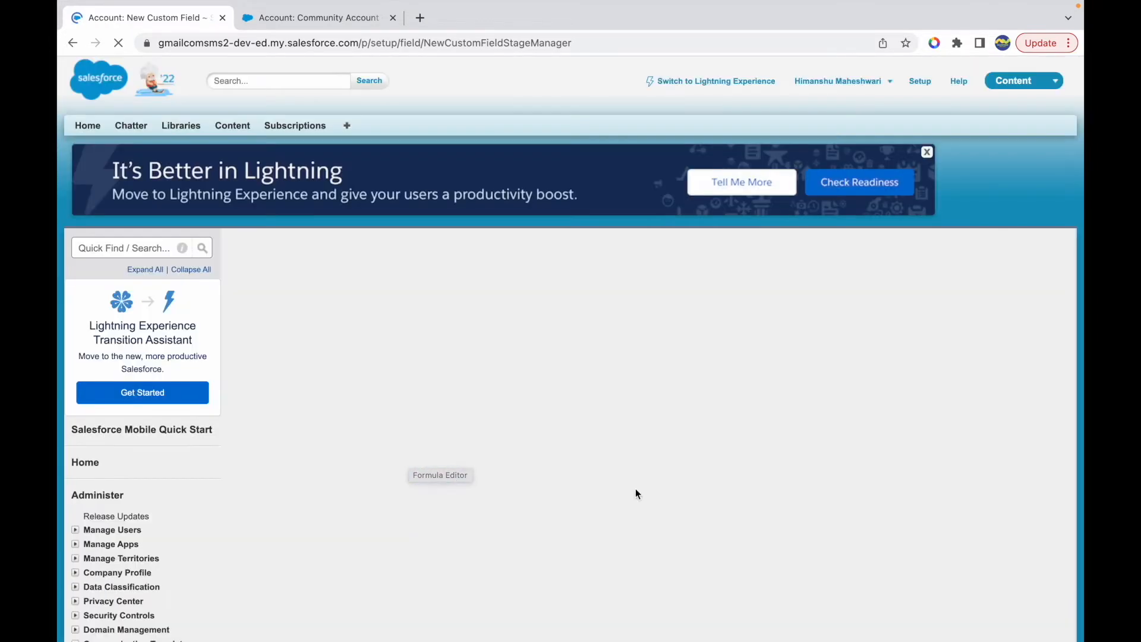
pyautogui.scroll(-8, 647, 466)
pyautogui.scroll(2, 647, 466)
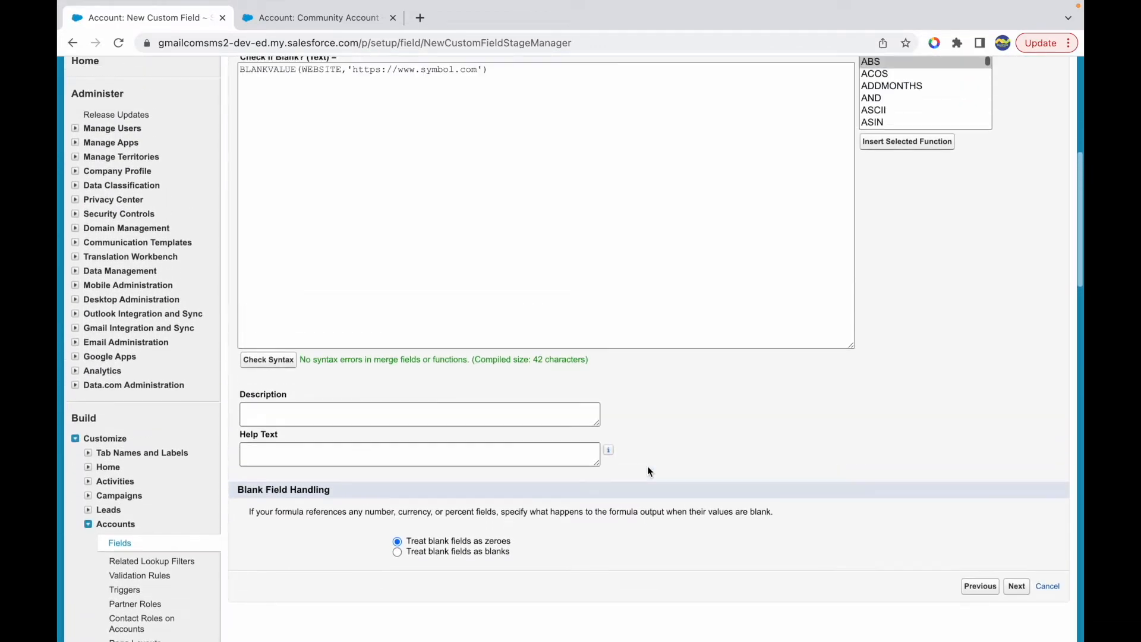
# - Review the syntax check result, the BLANKVALUE function with its WEBSITE argument, and the symbol.com substitute in the formula
pyautogui.moveTo(316, 387); pyautogui.dragTo(417, 387)
pyautogui.click(474, 386)
pyautogui.click(268, 97)
pyautogui.doubleClick(268, 95)
pyautogui.doubleClick(324, 94)
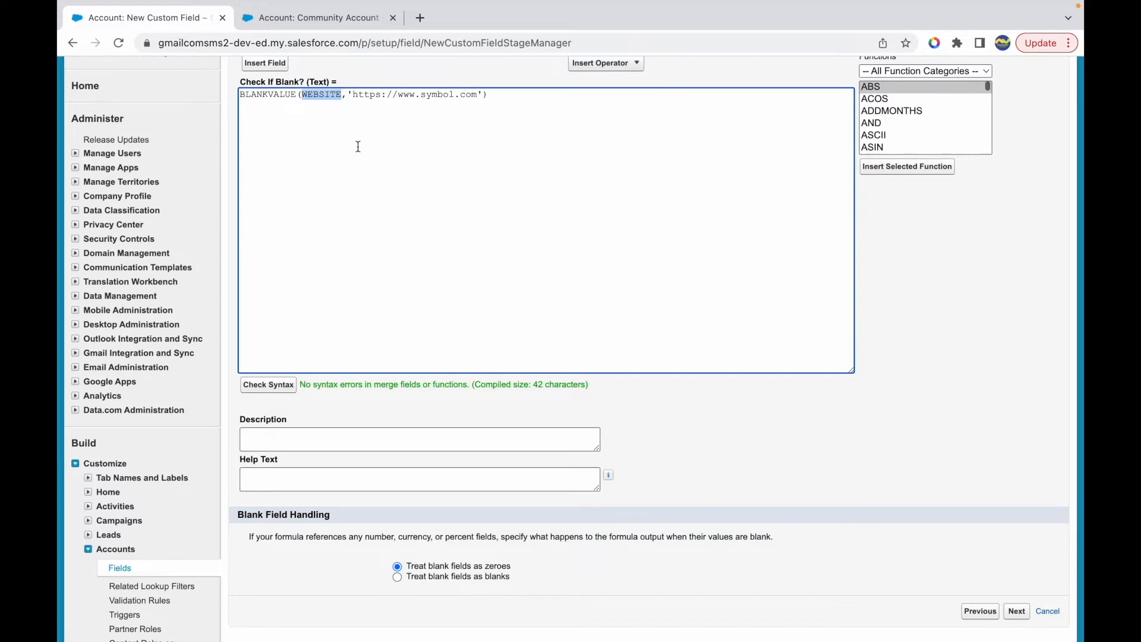
pyautogui.scroll(1, 357, 137)
pyautogui.scroll(1, 357, 146)
pyautogui.moveTo(353, 143); pyautogui.dragTo(478, 142)
pyautogui.click(502, 141)
# - Set the formula's blank field handling to Treat blank fields as blanks and continue to field-level security
pyautogui.scroll(-3, 585, 349)
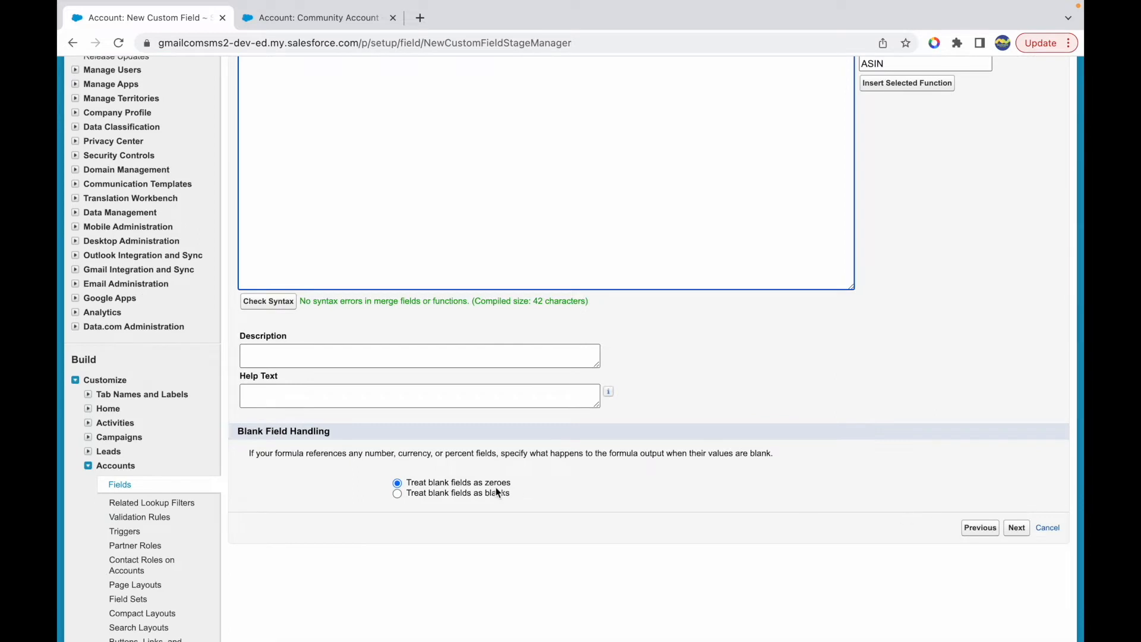
pyautogui.click(502, 493)
pyautogui.click(1016, 527)
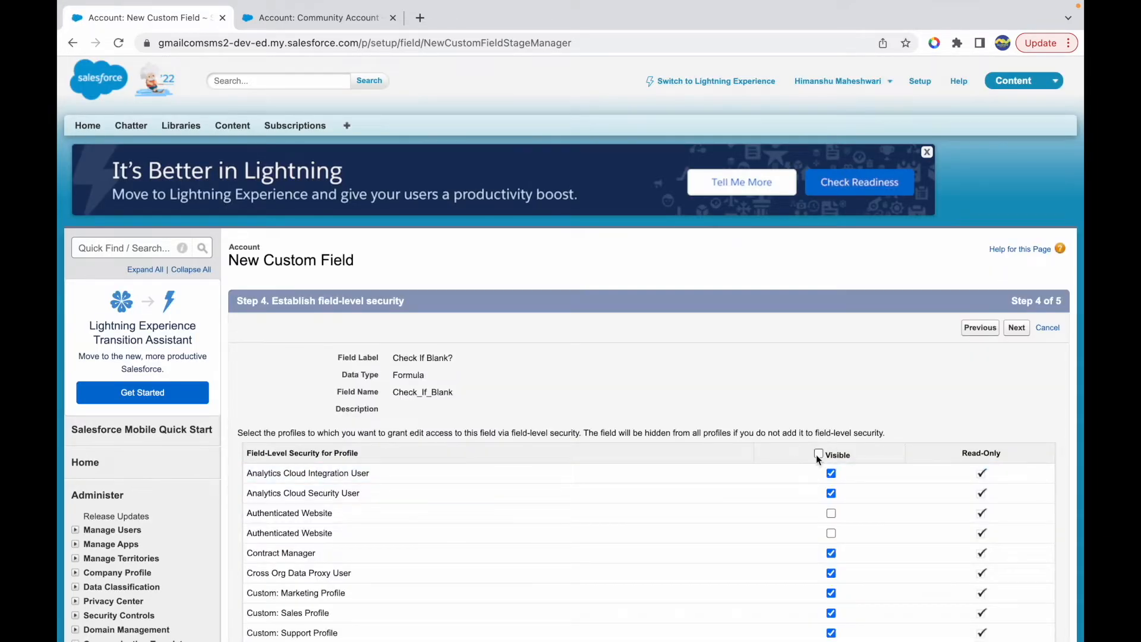
# - Remove the field's visibility from all profiles, make it visible only to System Administrator, and continue to the page layouts
pyautogui.doubleClick(818, 454)
pyautogui.scroll(-8, 815, 455)
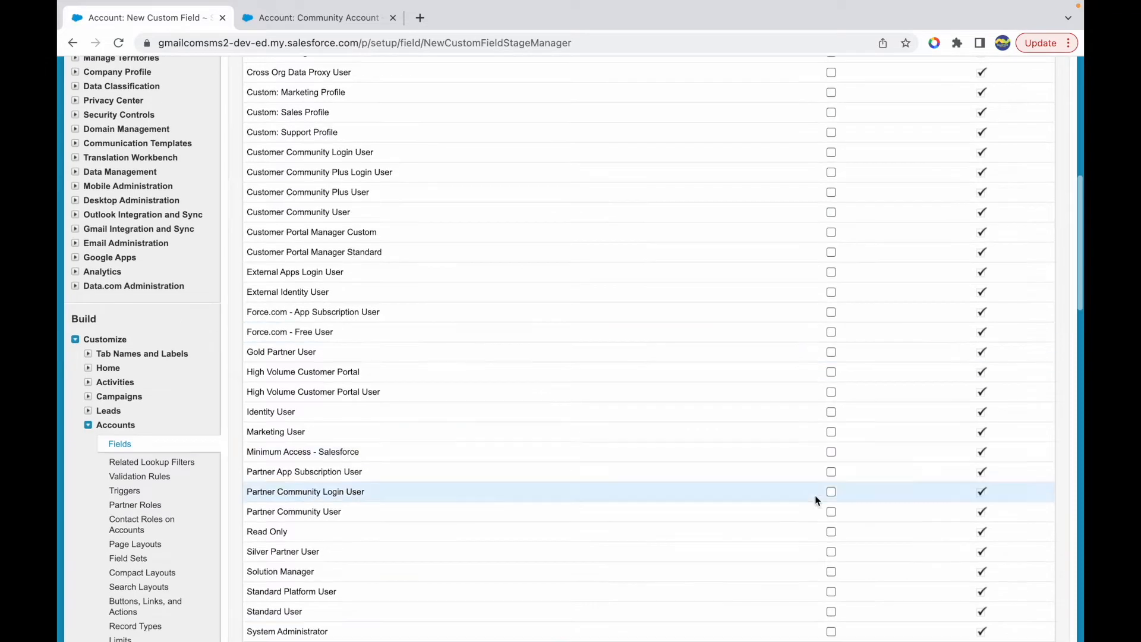
pyautogui.scroll(-3, 818, 605)
pyautogui.click(830, 548)
pyautogui.click(1015, 610)
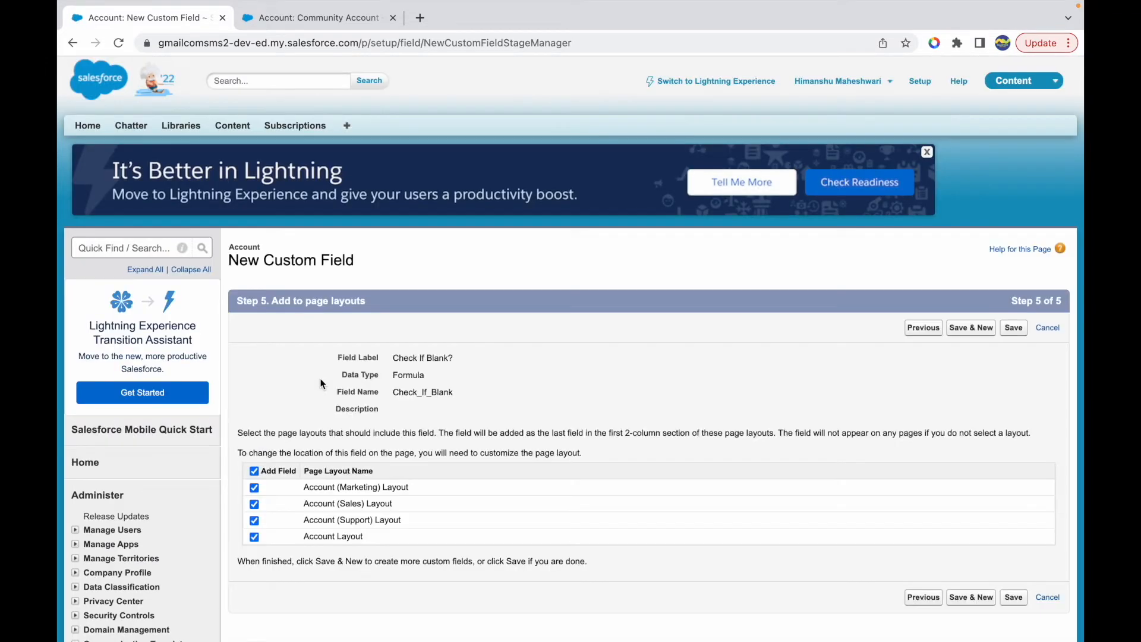
# - Add the Check If Blank? field only to the Account Layout and save the field
pyautogui.click(253, 471)
pyautogui.click(253, 536)
pyautogui.click(1014, 327)
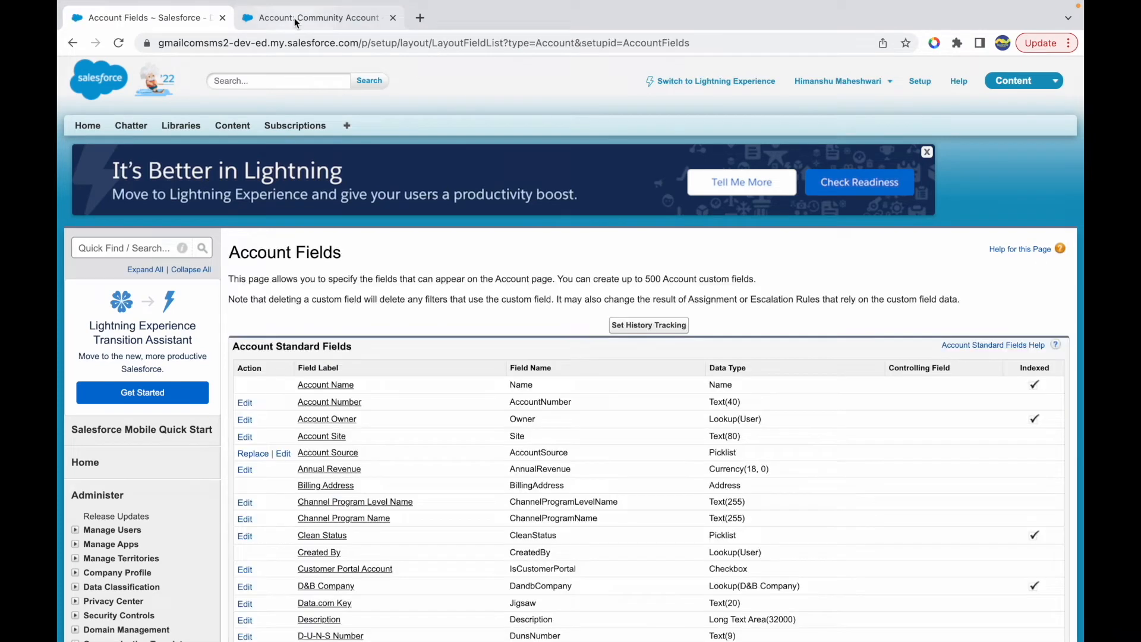
# - Reload the Community Account record, set its Website to https:website.com, save, and inspect the Check If Blank? field
pyautogui.click(294, 18)
pyautogui.press('super+r')
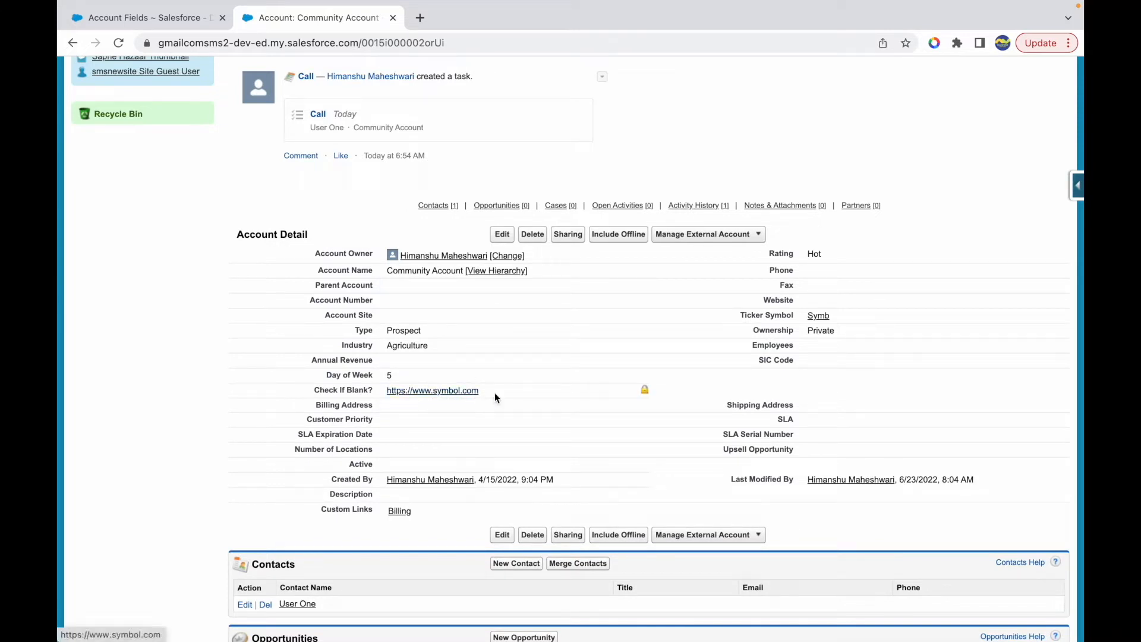
pyautogui.doubleClick(1063, 302)
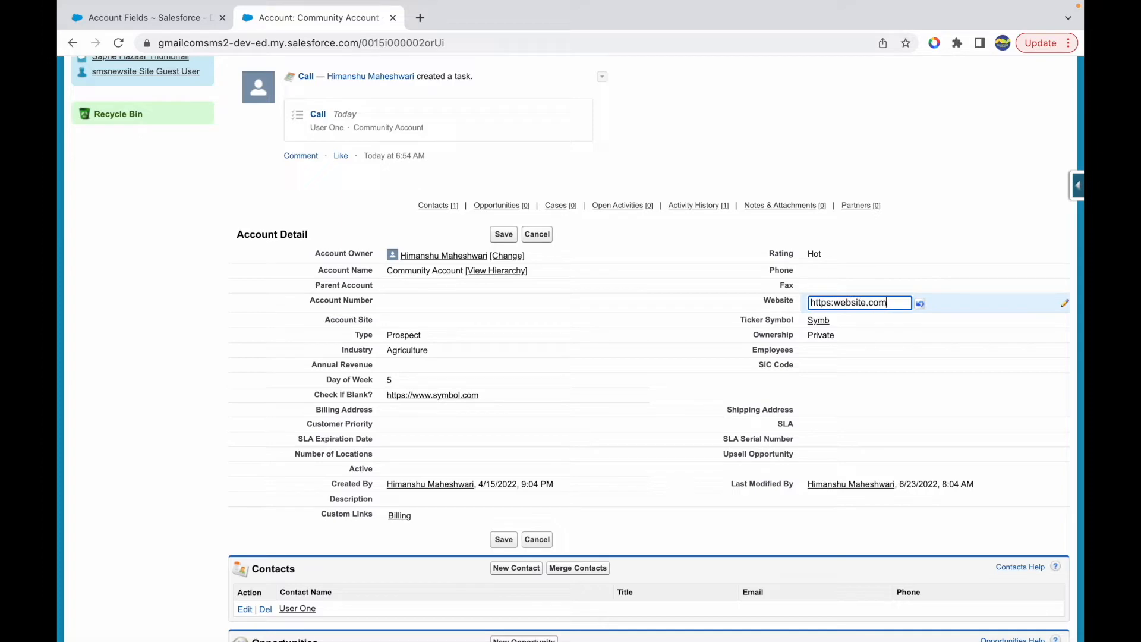
pyautogui.click(510, 236)
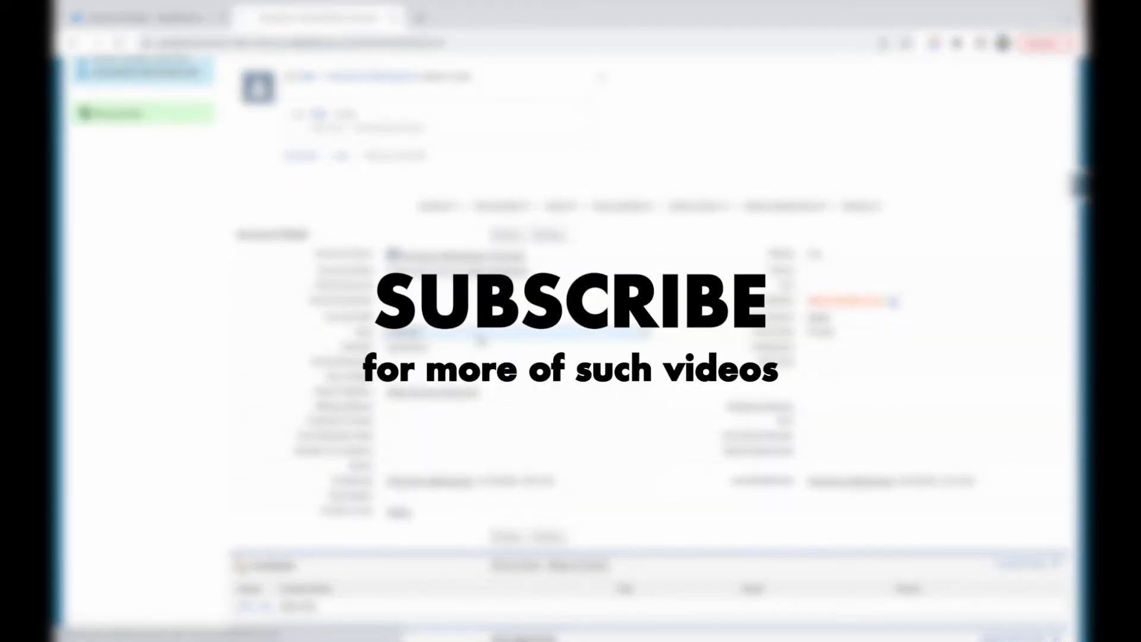
pyautogui.scroll(-5, 526, 449)
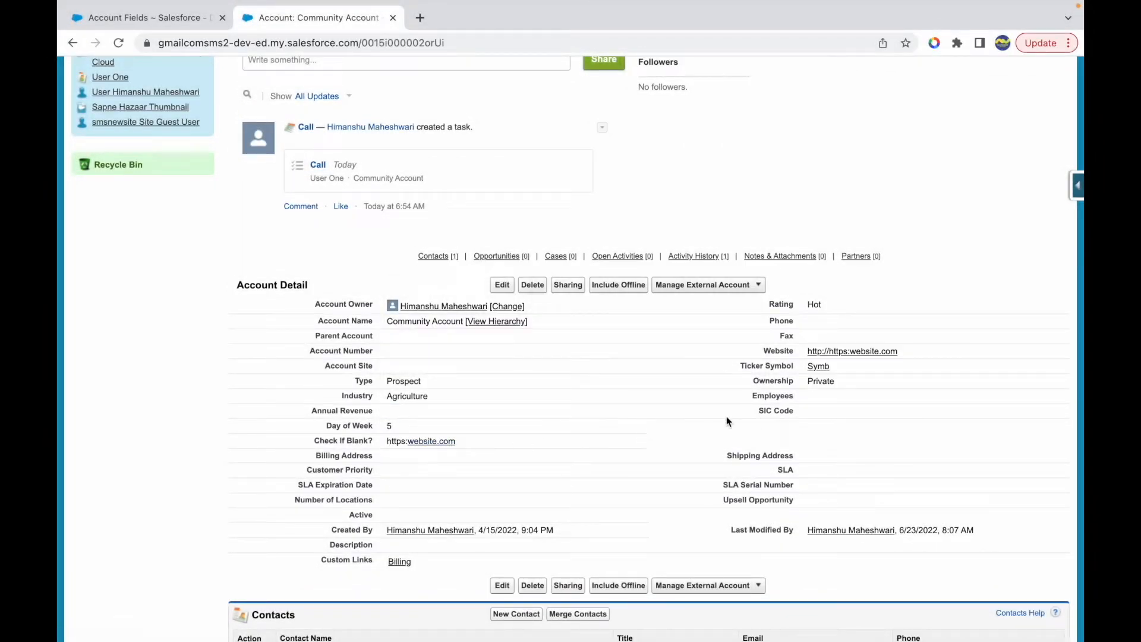
# - Clear the Website value on the Community Account, save the record, and inspect the Check If Blank? field
pyautogui.click(1064, 355)
pyautogui.press('BackSpace')
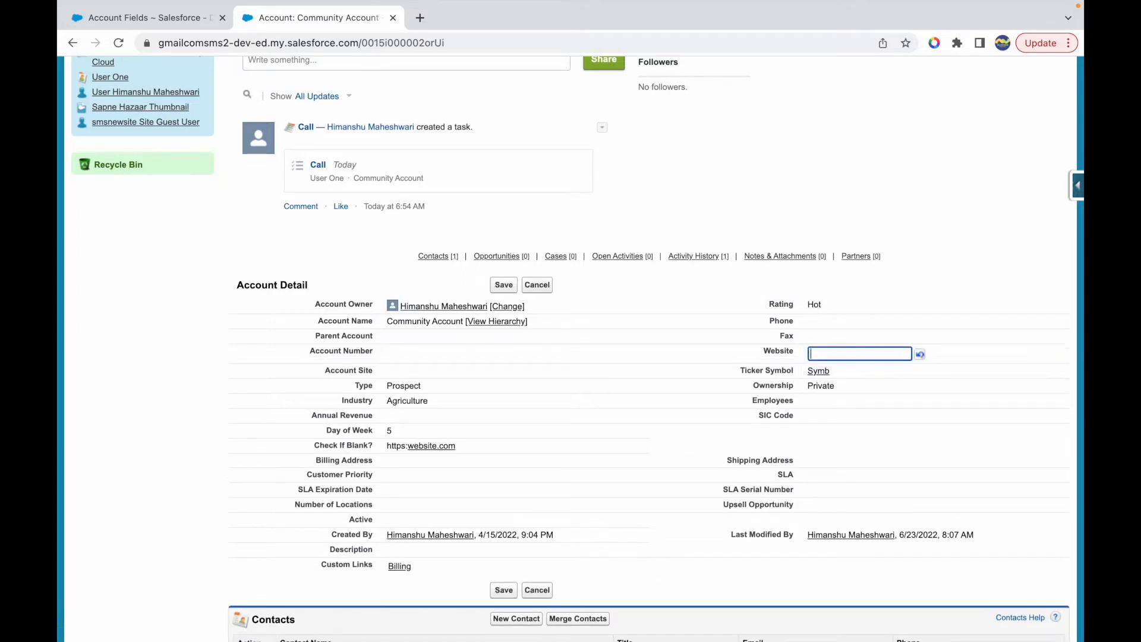
pyautogui.click(503, 285)
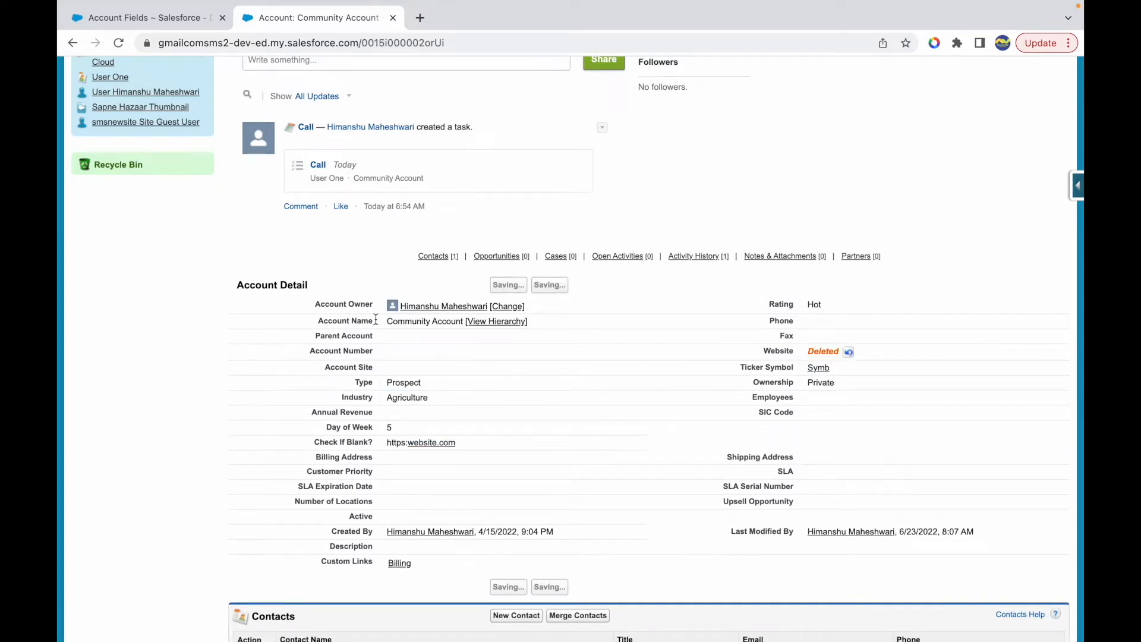
pyautogui.scroll(-6, 408, 446)
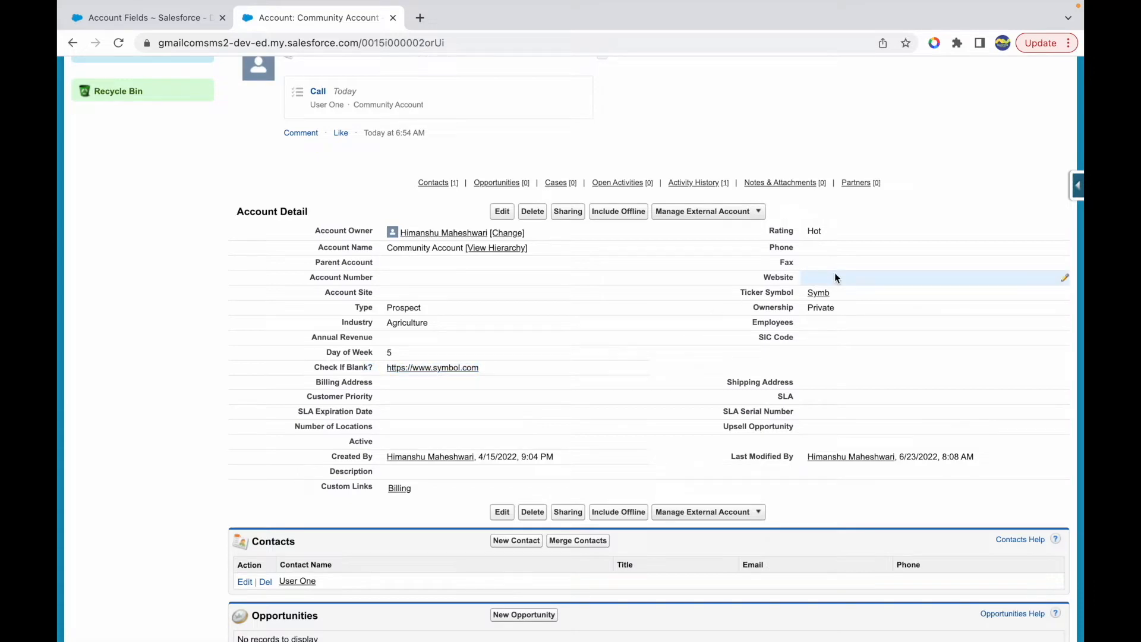
# - Look over the Account custom fields, and switch to the Keynote function list to highlight BLANKVALUE and IF
pyautogui.click(158, 19)
pyautogui.scroll(-8, 417, 315)
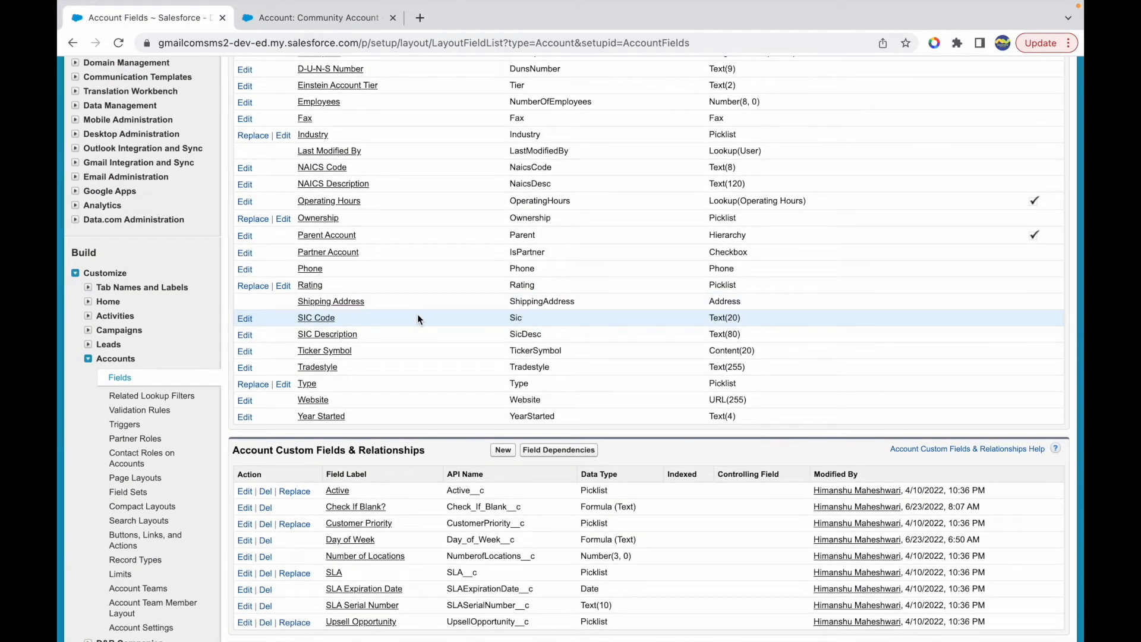
pyautogui.scroll(-3, 415, 424)
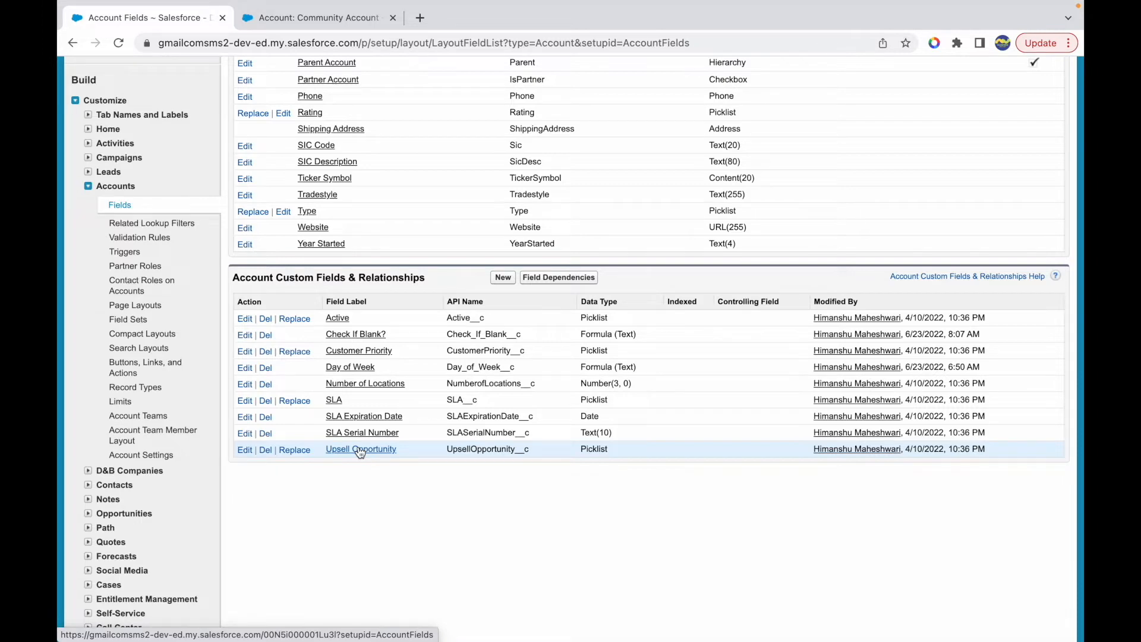
pyautogui.hotkey('ctrl', 'Up')
pyautogui.click(661, 66)
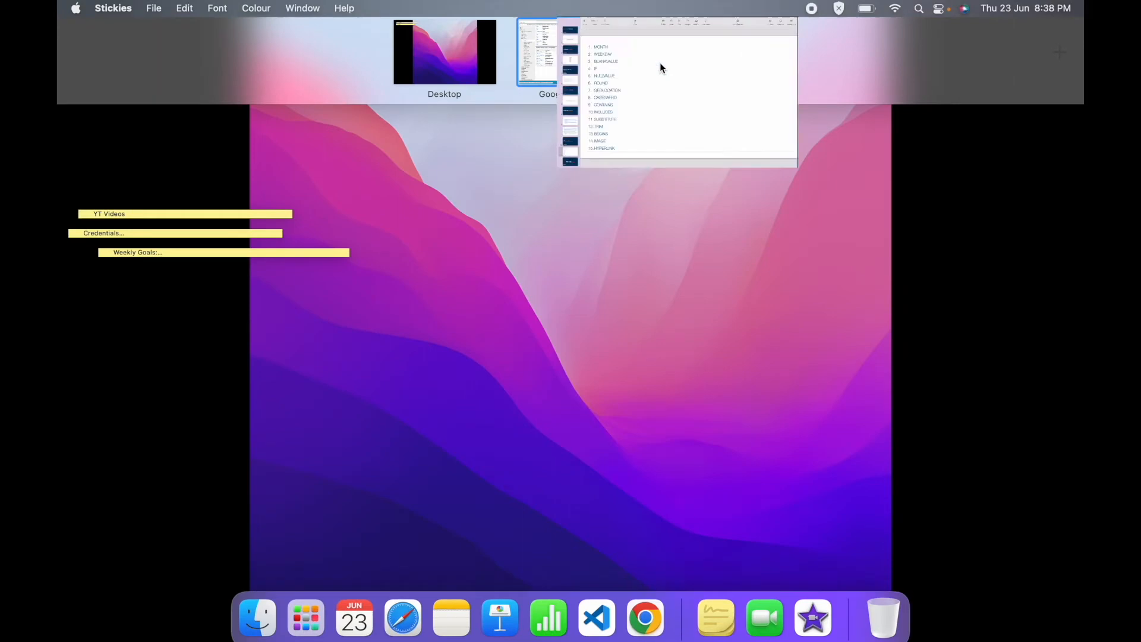
pyautogui.doubleClick(253, 185)
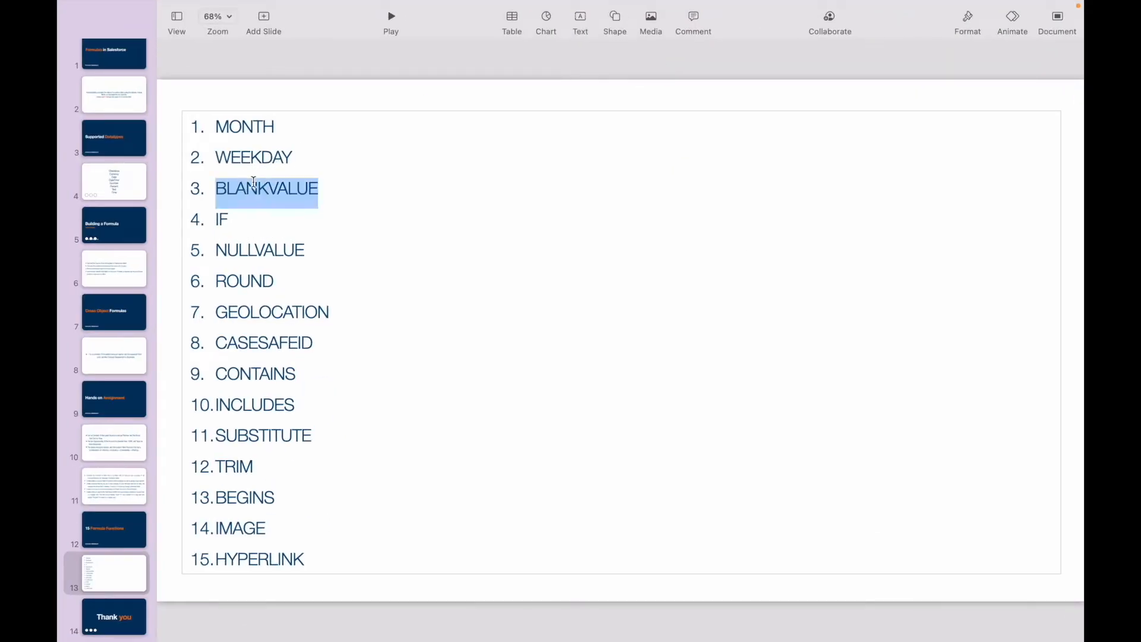
pyautogui.click(339, 186)
pyautogui.doubleClick(223, 219)
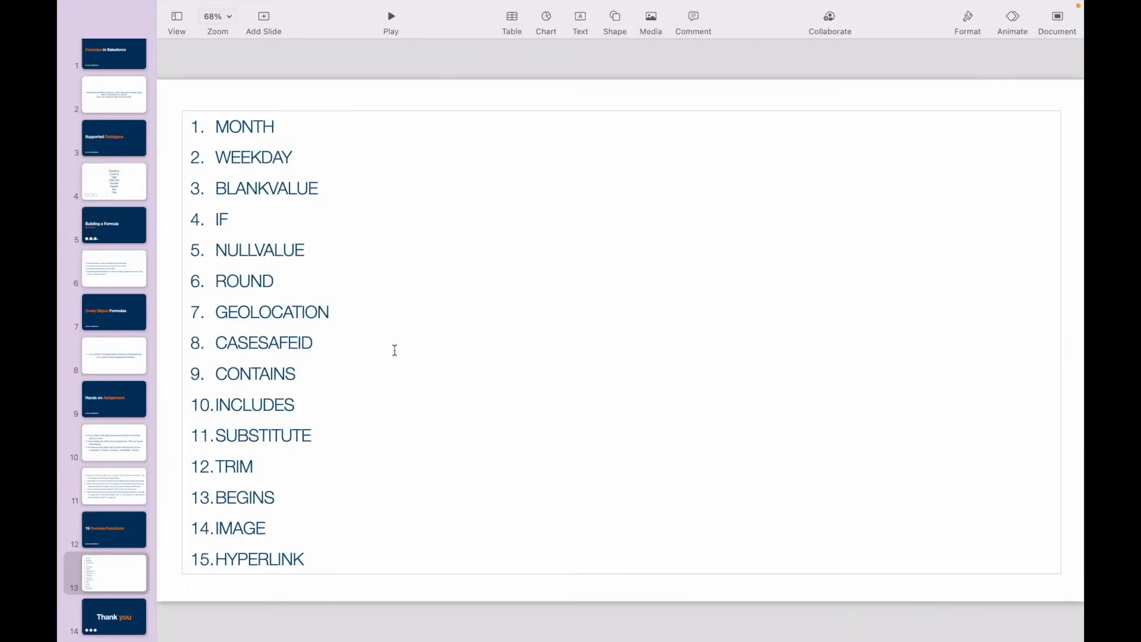
pyautogui.doubleClick(222, 219)
pyautogui.click(233, 219)
# - Switch back to Chrome and enter 50000 as the Community Account's Annual Revenue without saving, highlighting the field's label
pyautogui.hotkey('ctrl', 'Up')
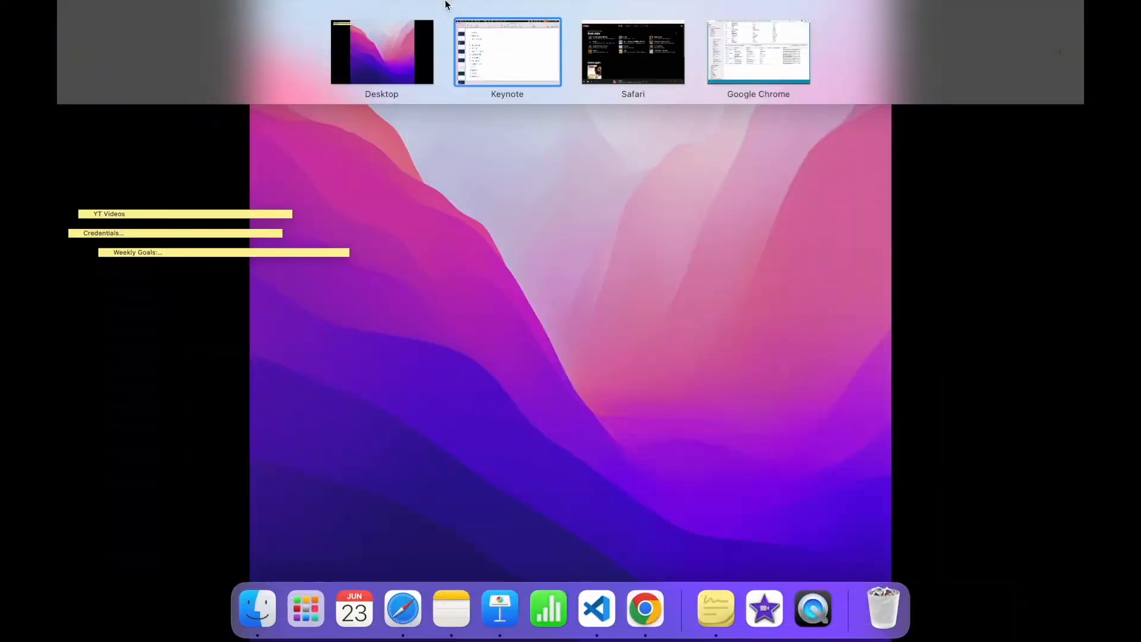
pyautogui.click(732, 59)
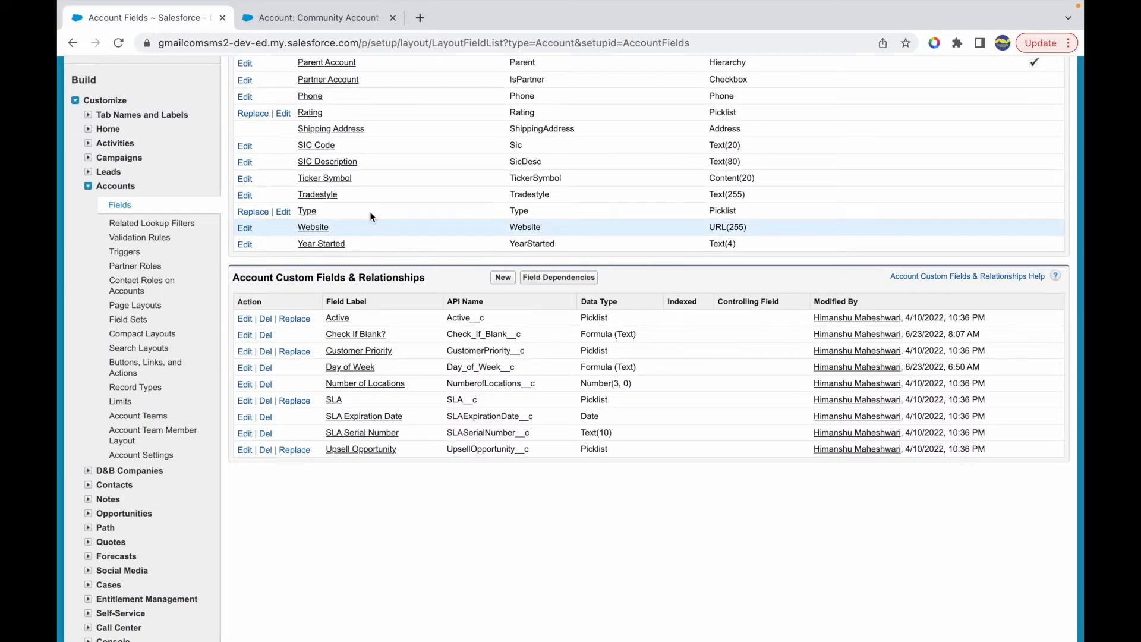
pyautogui.click(345, 17)
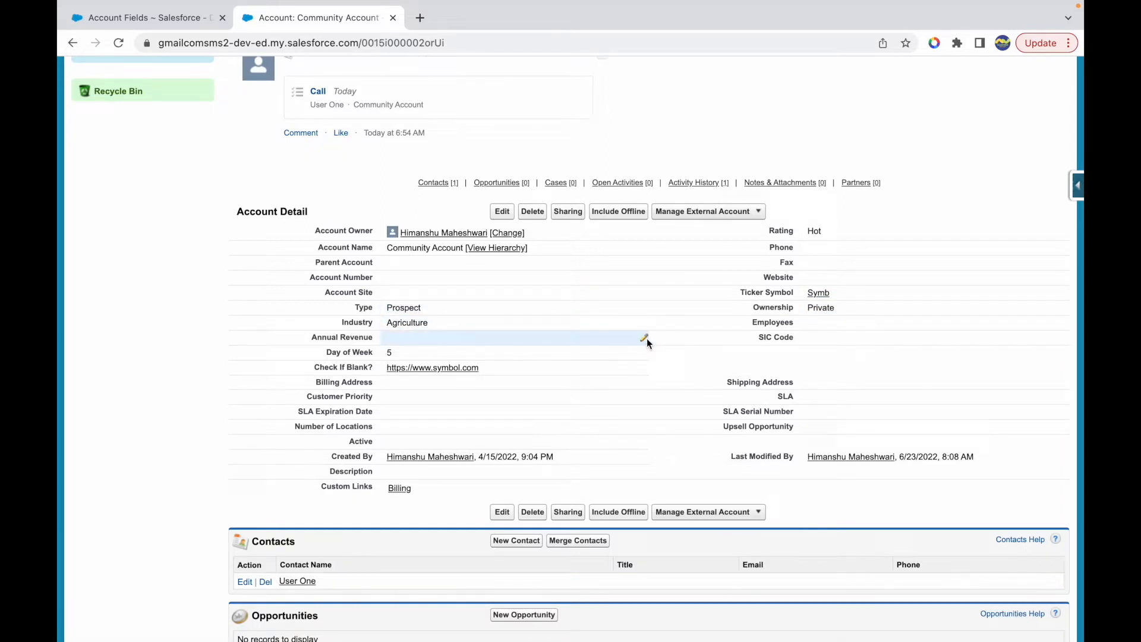
pyautogui.doubleClick(647, 338)
pyautogui.write('50000')
pyautogui.click(267, 348)
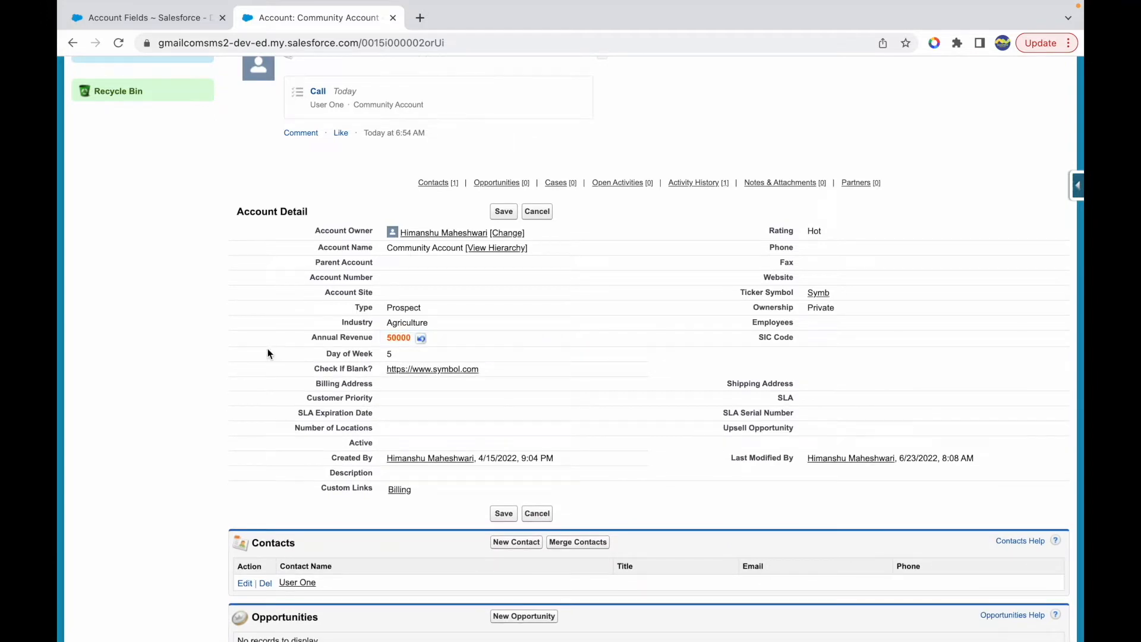
pyautogui.moveTo(379, 339); pyautogui.dragTo(311, 341)
pyautogui.click(380, 341)
pyautogui.doubleClick(363, 338)
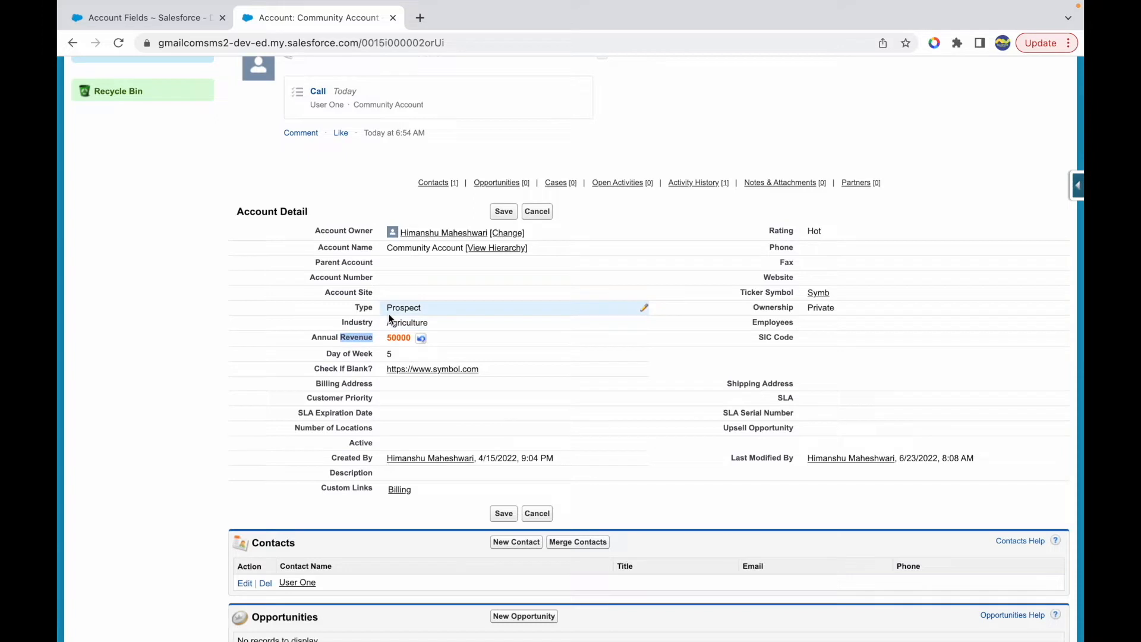
pyautogui.click(439, 307)
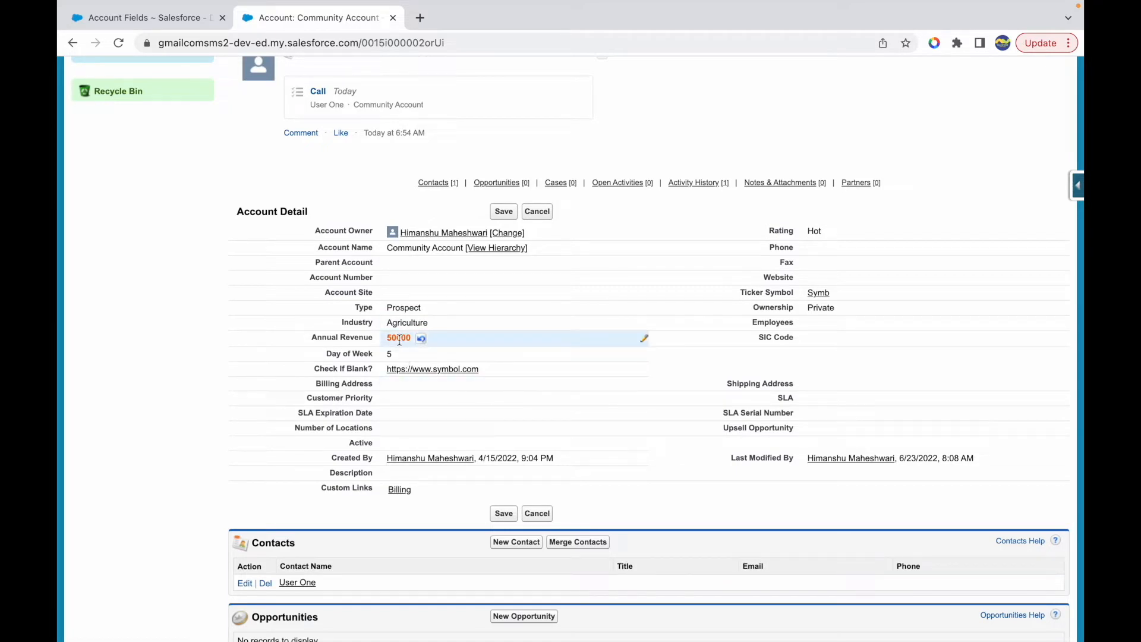
# - Start a new Account custom field from the Account Fields page with Formula as its data type
pyautogui.click(148, 18)
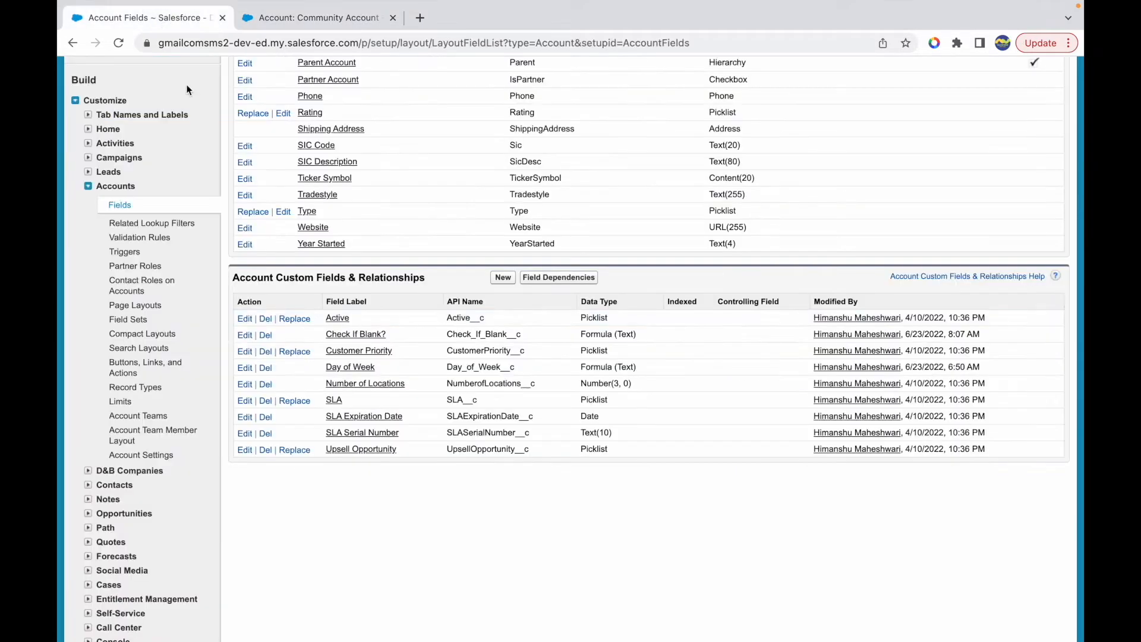
pyautogui.click(503, 278)
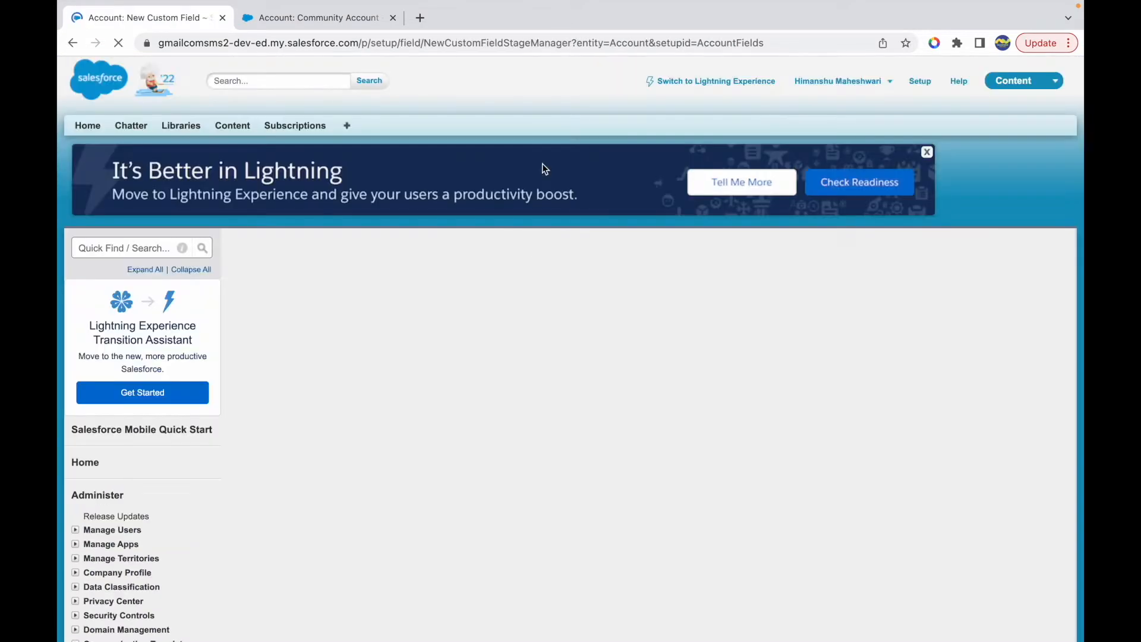
pyautogui.click(248, 469)
pyautogui.click(1015, 328)
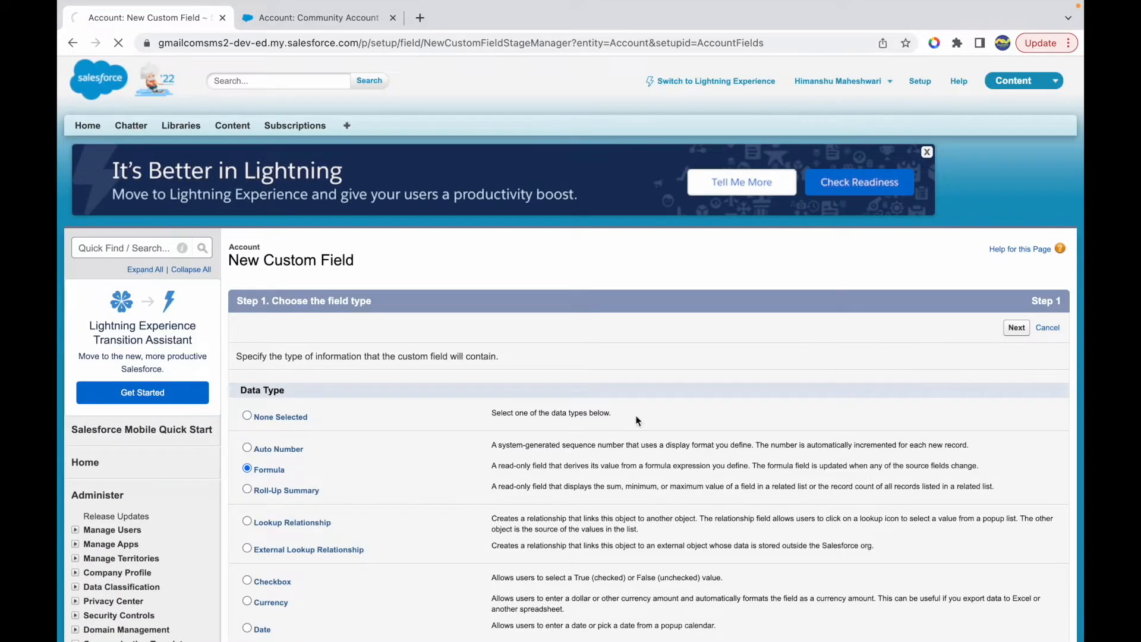
# - Label the formula field Amount with a Number return type, choose its decimal places, and continue to the formula editor
pyautogui.scroll(-2, 356, 516)
pyautogui.click(255, 482)
pyautogui.click(451, 259)
pyautogui.write('Amount')
pyautogui.press('Tab')
pyautogui.click(570, 595)
pyautogui.click(569, 567)
pyautogui.click(1016, 631)
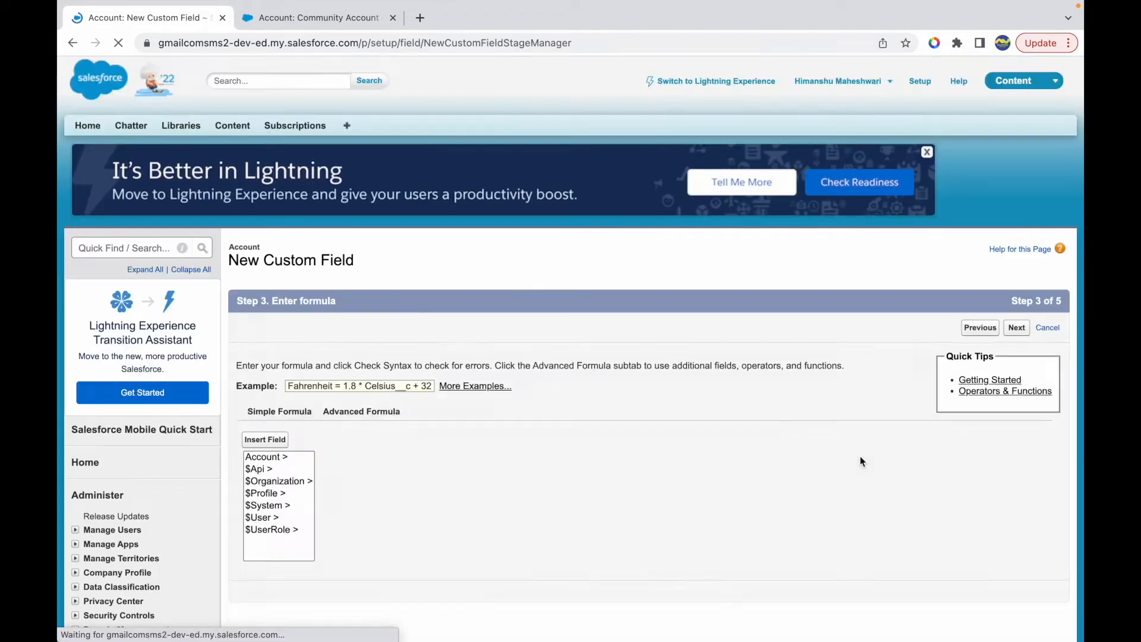
# - Find IF among the Logical functions, highlight its three arguments in the description, and insert it into the Amount formula
pyautogui.scroll(-2, 623, 429)
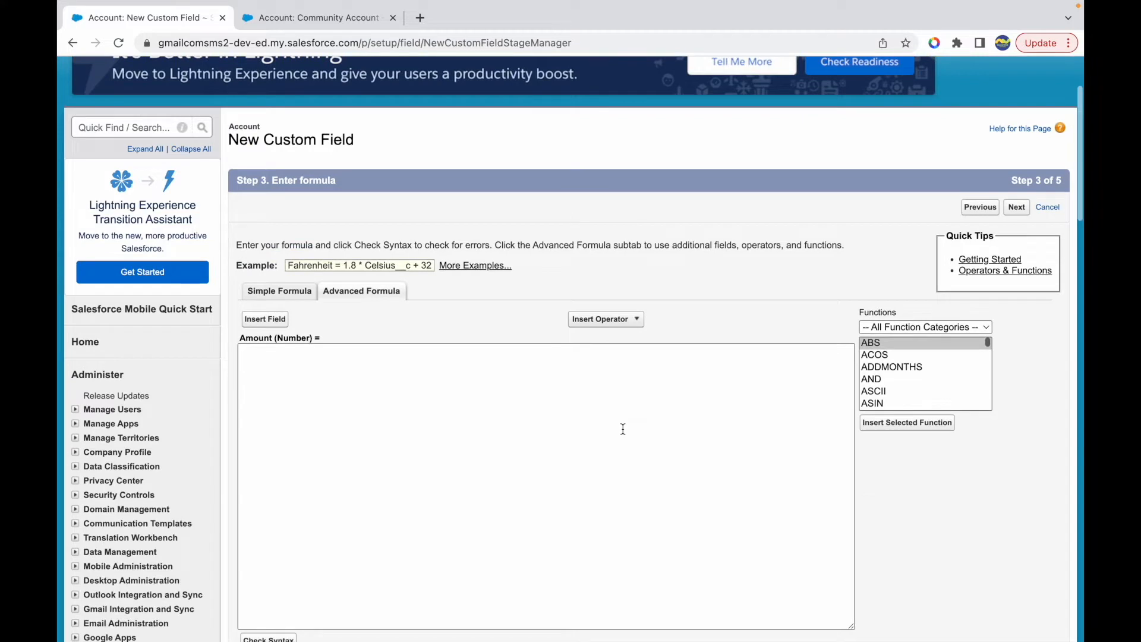
pyautogui.click(900, 328)
pyautogui.click(893, 356)
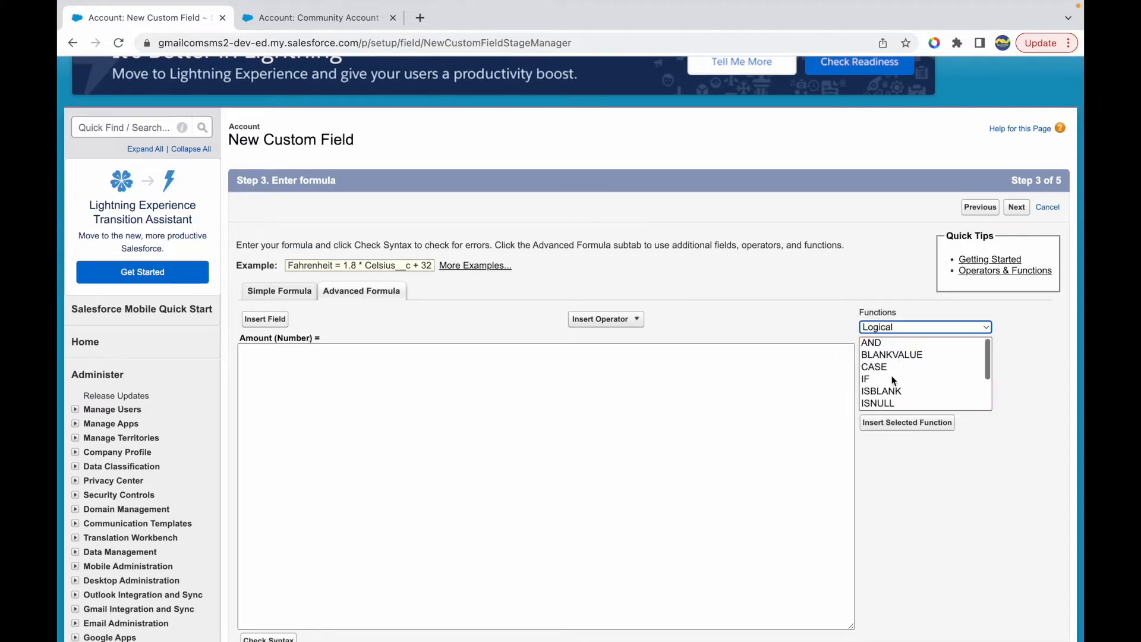
pyautogui.click(878, 377)
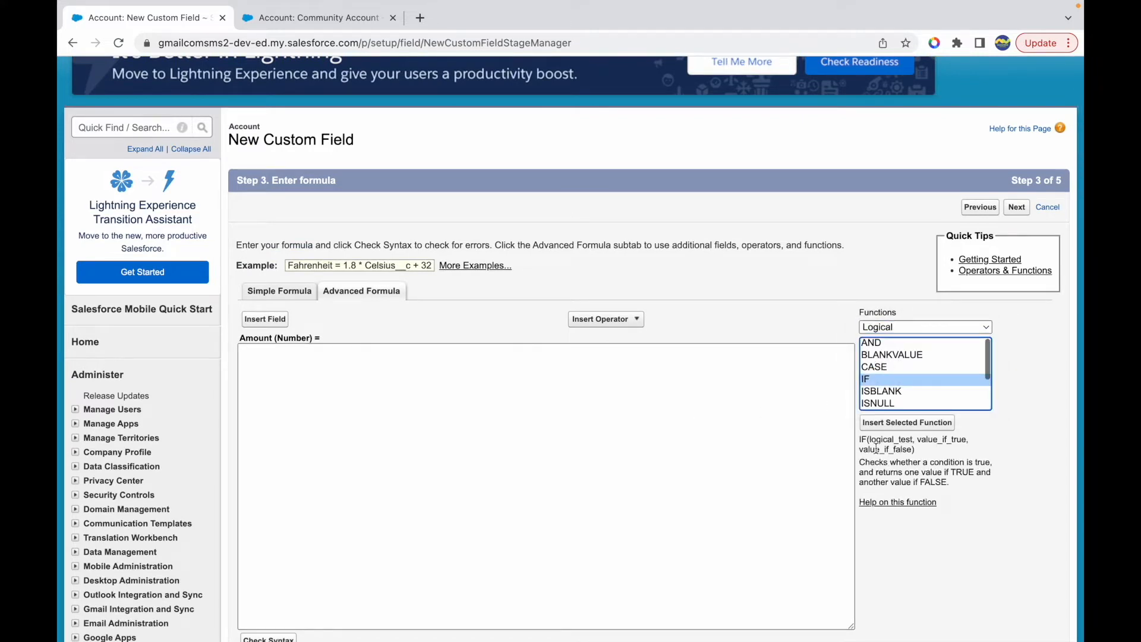
pyautogui.moveTo(871, 441); pyautogui.dragTo(914, 440)
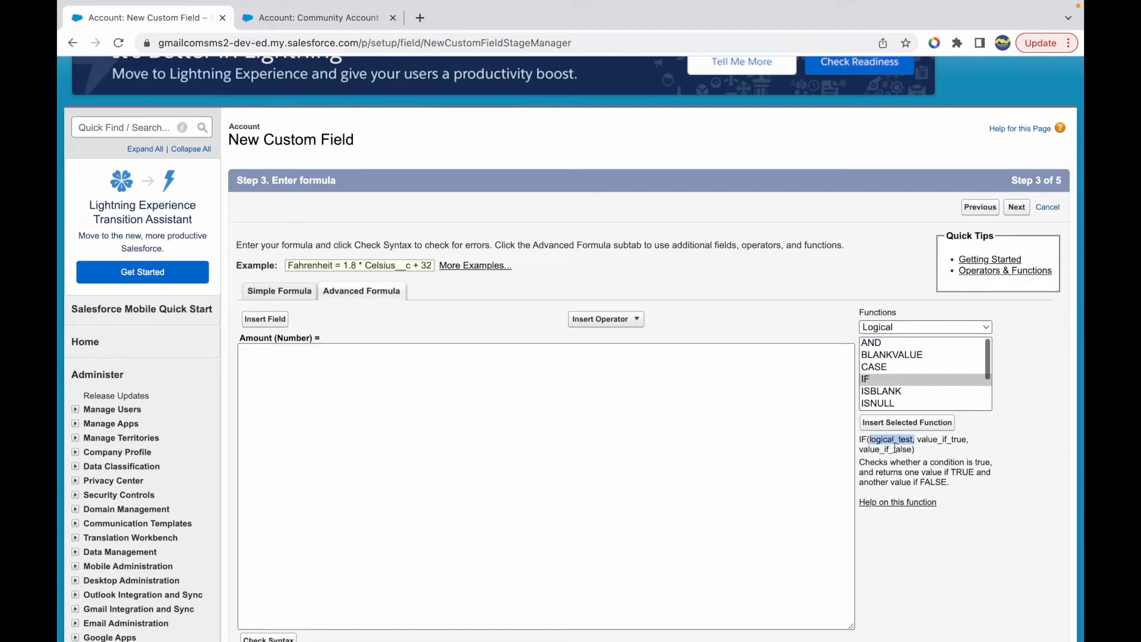
pyautogui.moveTo(916, 440); pyautogui.dragTo(969, 440)
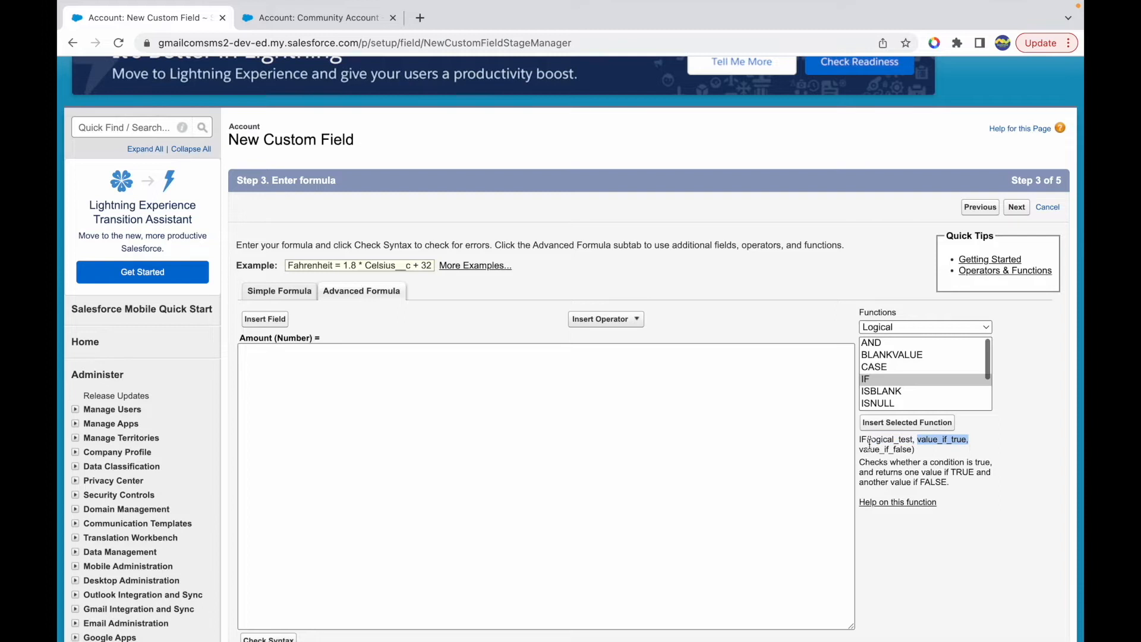
pyautogui.moveTo(864, 449); pyautogui.dragTo(907, 448)
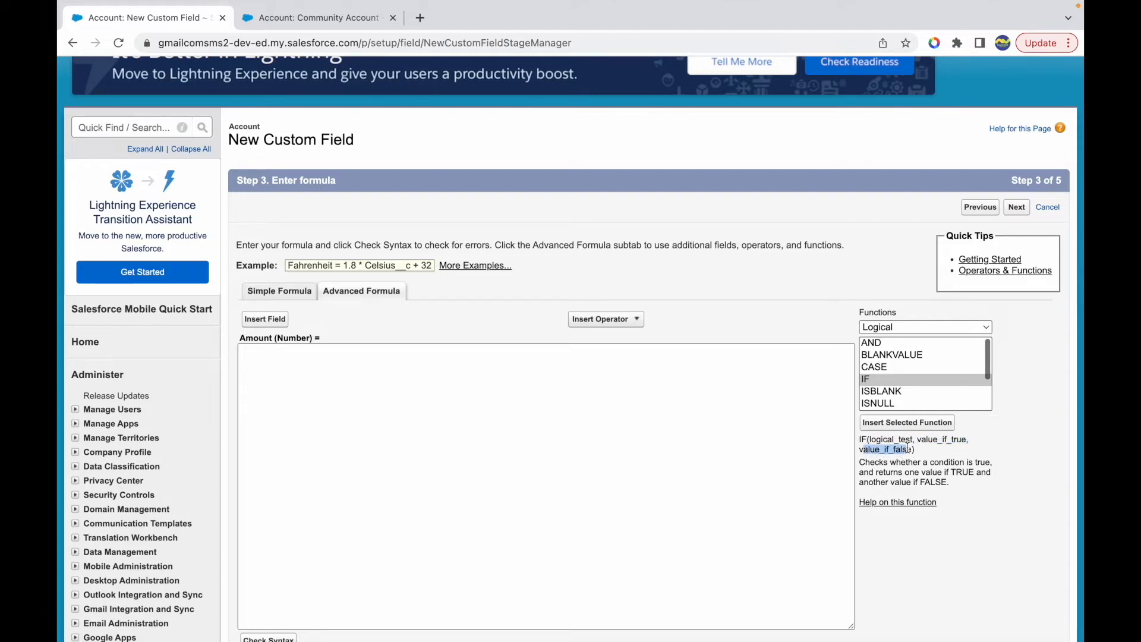
pyautogui.click(888, 424)
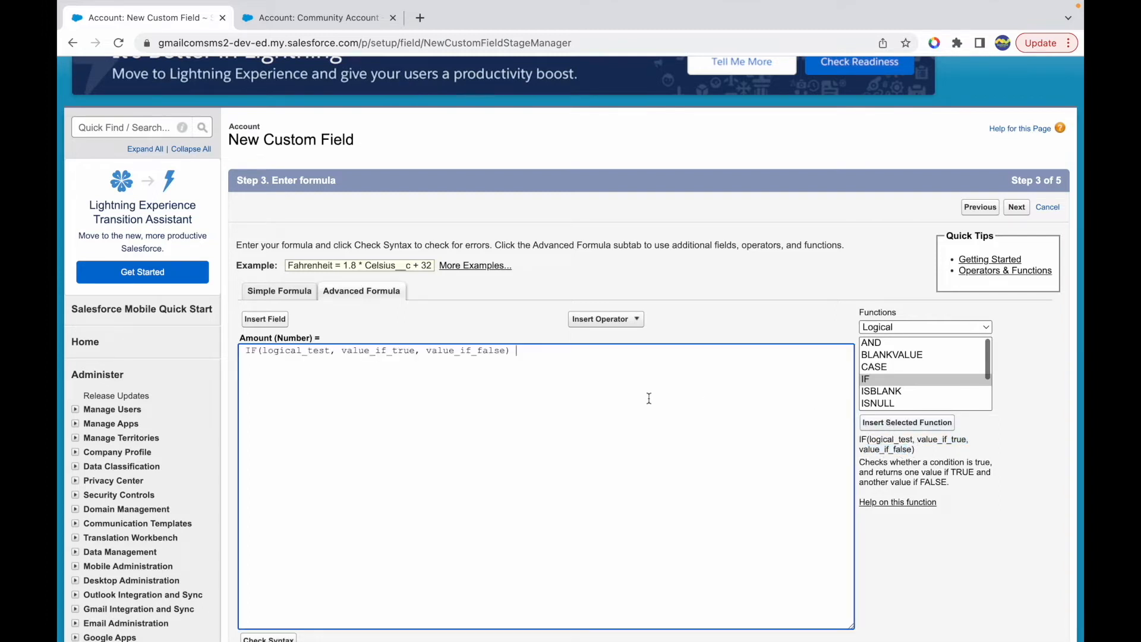
# - Review IF's description, set its true value to 50000 and false value to 25000, and clear the logical_test placeholder
pyautogui.moveTo(885, 466); pyautogui.dragTo(974, 467)
pyautogui.click(889, 475)
pyautogui.moveTo(889, 475); pyautogui.dragTo(950, 483)
pyautogui.doubleClick(385, 352)
pyautogui.doubleClick(477, 352)
pyautogui.doubleClick(374, 351)
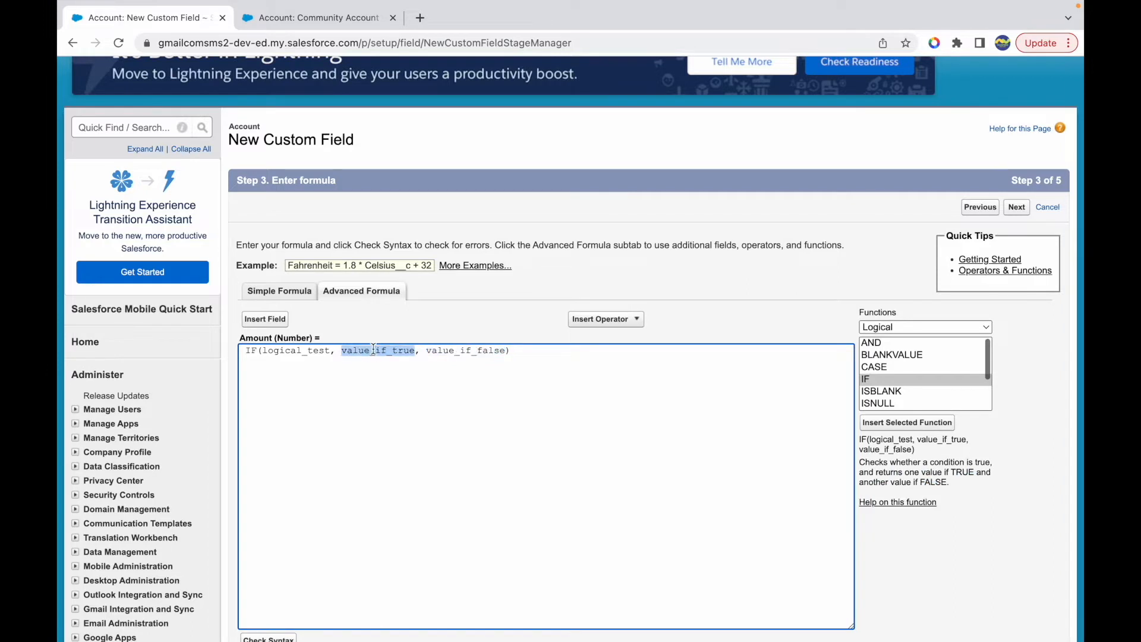
pyautogui.write('50000')
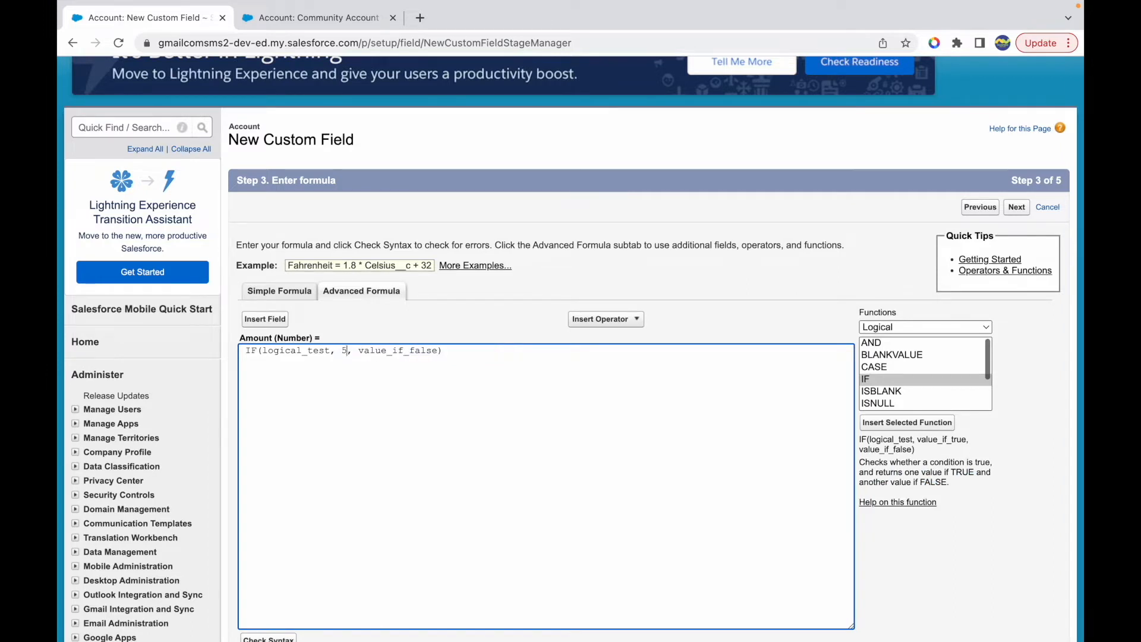
pyautogui.doubleClick(404, 351)
pyautogui.write('25000')
pyautogui.click(446, 357)
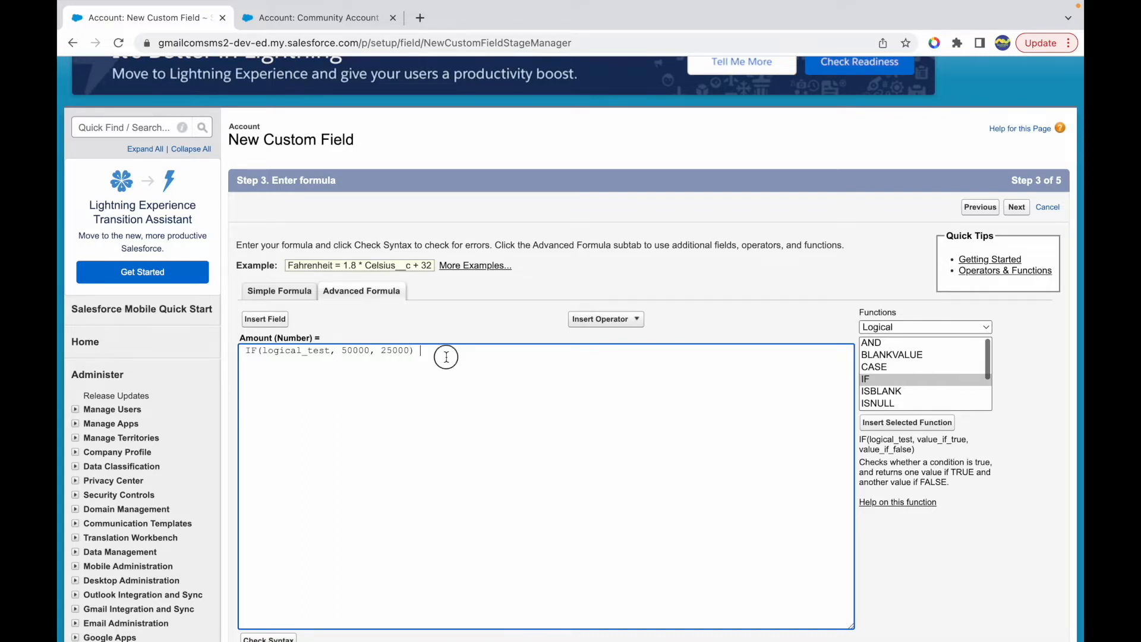
pyautogui.doubleClick(310, 352)
pyautogui.press('BackSpace')
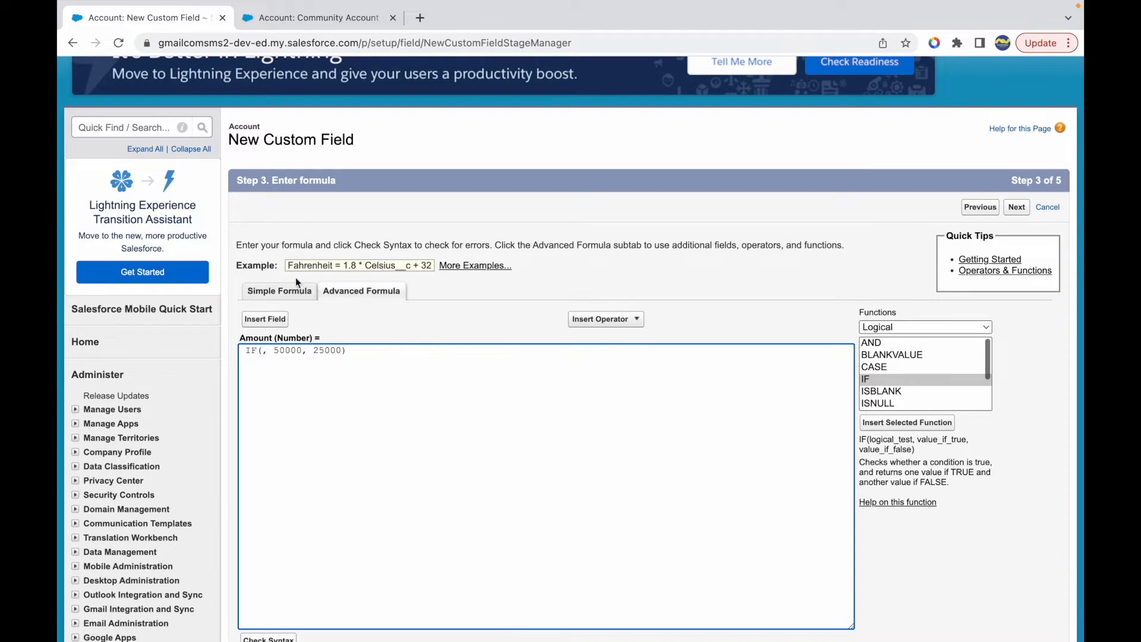
# - Check the Community Account's details and note "Type is Prospect, Industry is Agriculture, Ownership is Private" on a line above the IF formula
pyautogui.click(298, 28)
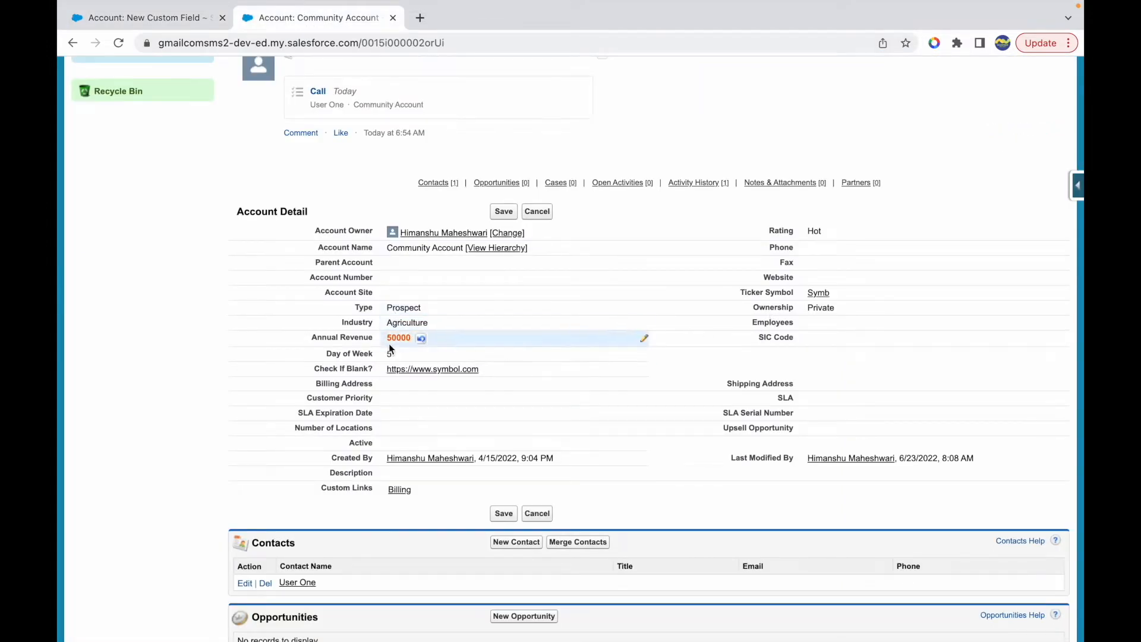
pyautogui.click(184, 26)
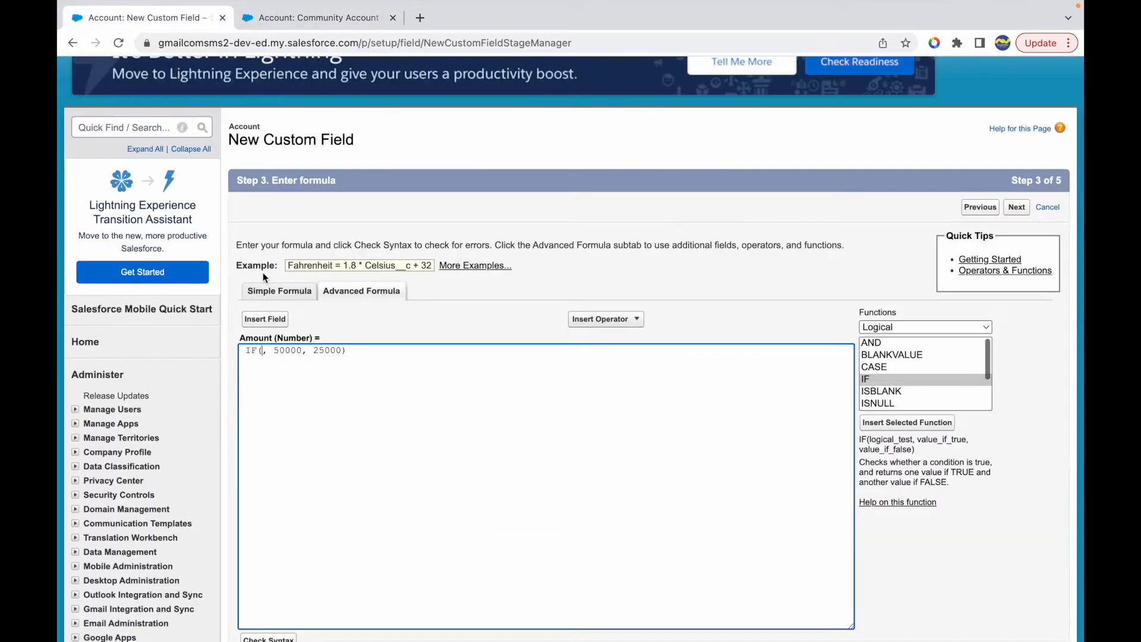
pyautogui.press('Return')
pyautogui.press('Up')
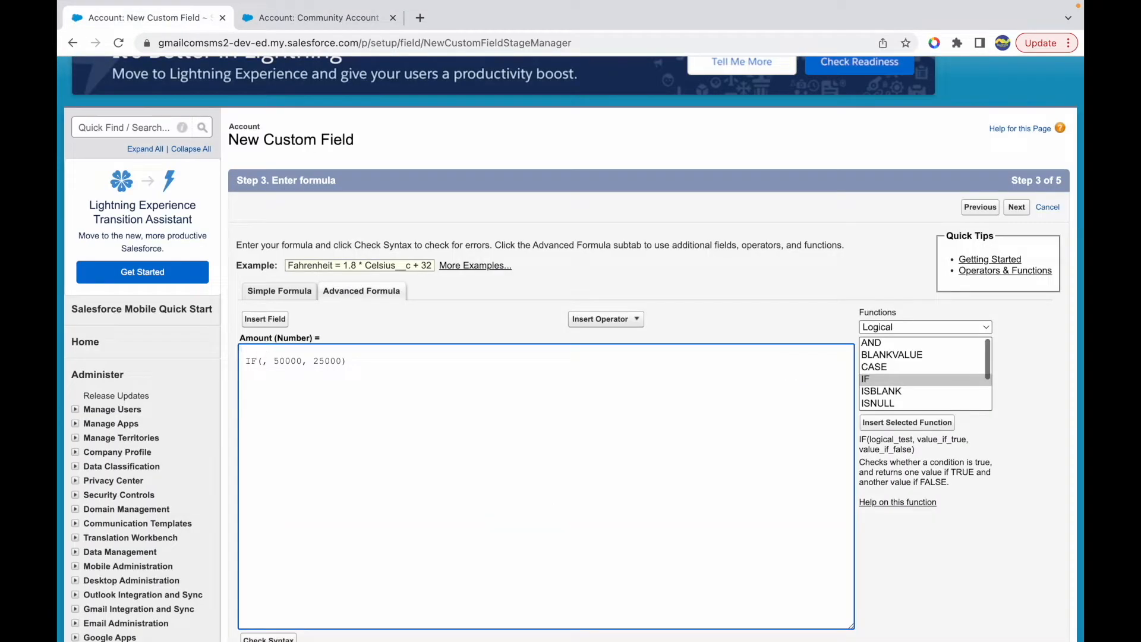
pyautogui.write('Type is Prospect, Industry is Agric')
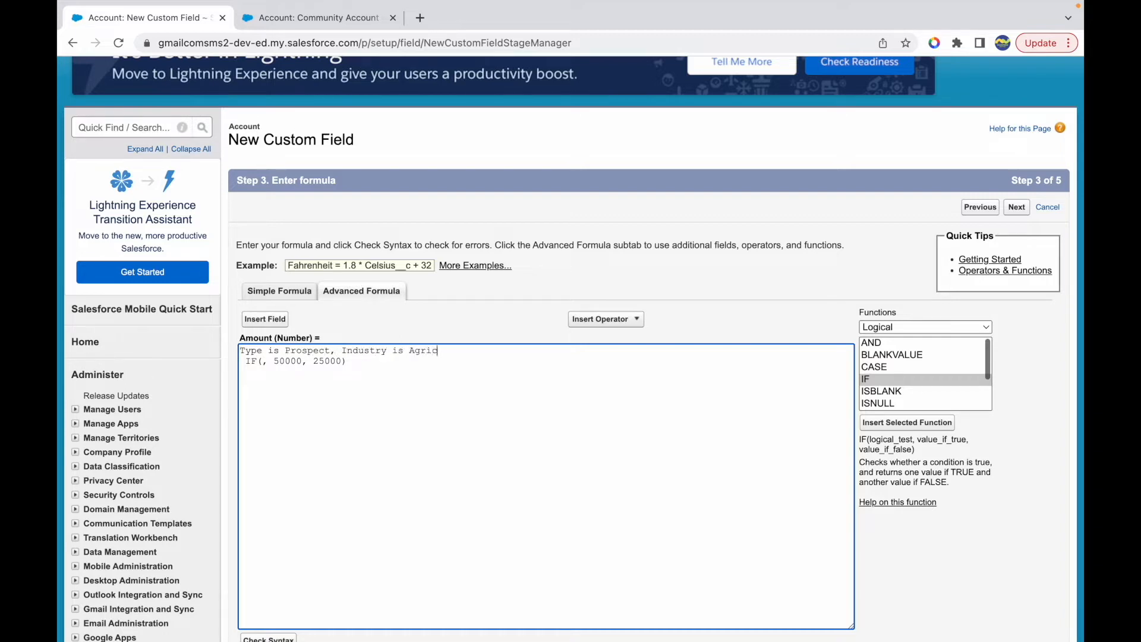
pyautogui.write('ulture, Ownership is Private')
pyautogui.press('Return')
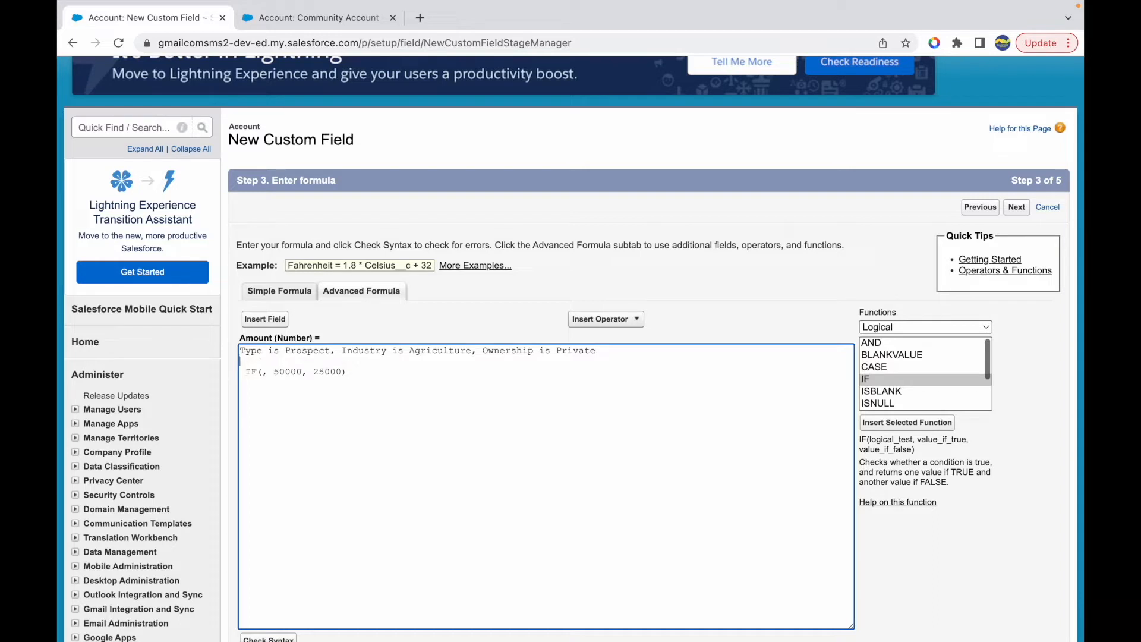
# - Break the IF function's arguments and closing parenthesis onto separate lines, leaving room for the condition
pyautogui.click(259, 373)
pyautogui.press('Return')
pyautogui.press('BackSpace')
pyautogui.press('Return')
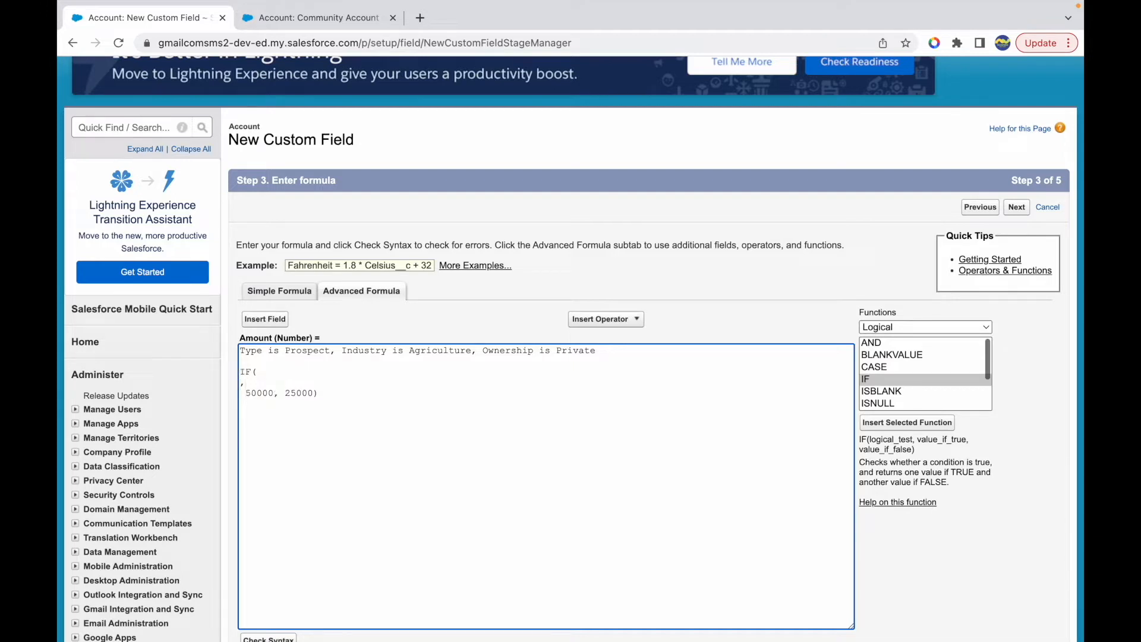
pyautogui.press('Return')
pyautogui.press('Return')
# - Insert the Account's Type field as the IF condition and compare it with 'Prospect'
pyautogui.click(265, 319)
pyautogui.scroll(-3, 451, 359)
pyautogui.scroll(-15, 452, 361)
pyautogui.scroll(-3, 452, 362)
pyautogui.click(416, 368)
pyautogui.click(628, 371)
pyautogui.doubleClick(284, 351)
pyautogui.hotkey('ctrl', 'c')
pyautogui.press('BackSpace')
pyautogui.hotkey('ctrl', 'v')
pyautogui.write("= ''")
pyautogui.press('Left')
pyautogui.write('Prospect')
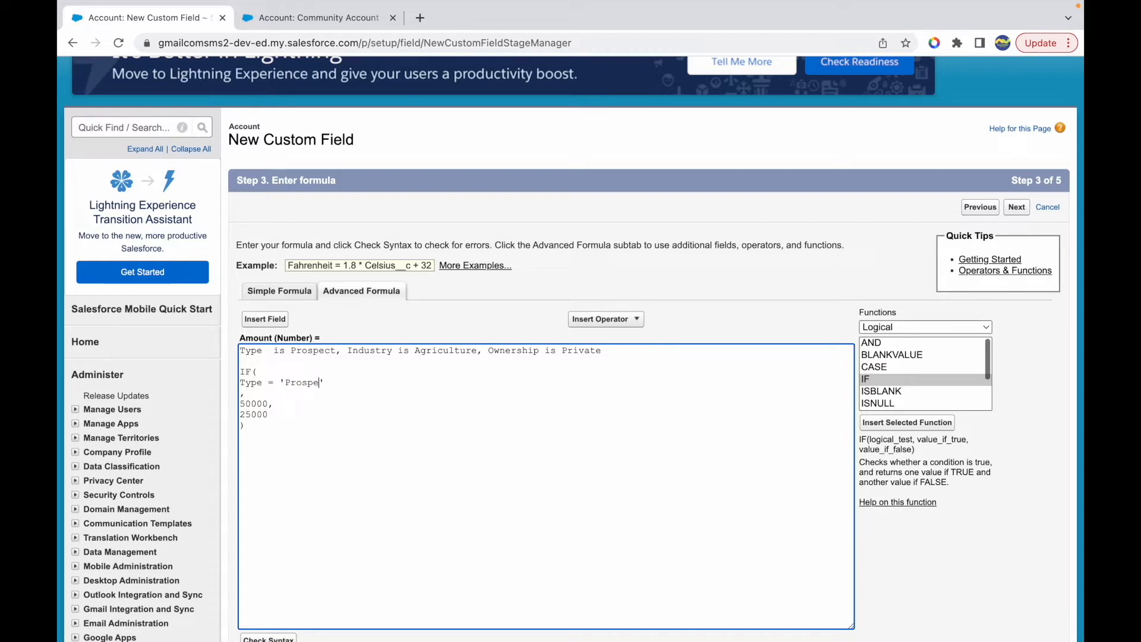
pyautogui.write(',')
# - Add the comma-separated conditions Industry = 'Agriculture' and Ownership = 'Private' on new lines below the Type condition
pyautogui.press('Return')
pyautogui.write('Industry')
pyautogui.write(" = 'Agriculture")
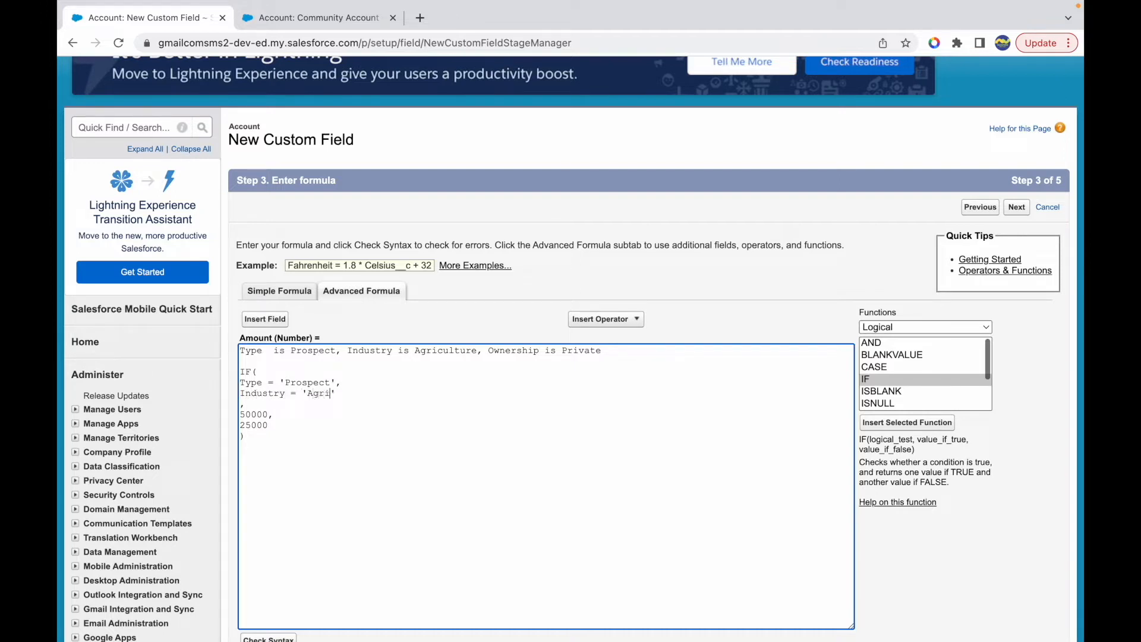
pyautogui.write("',")
pyautogui.press('Return')
pyautogui.write('Owne')
pyautogui.write('ners')
pyautogui.write("hip = 'Private")
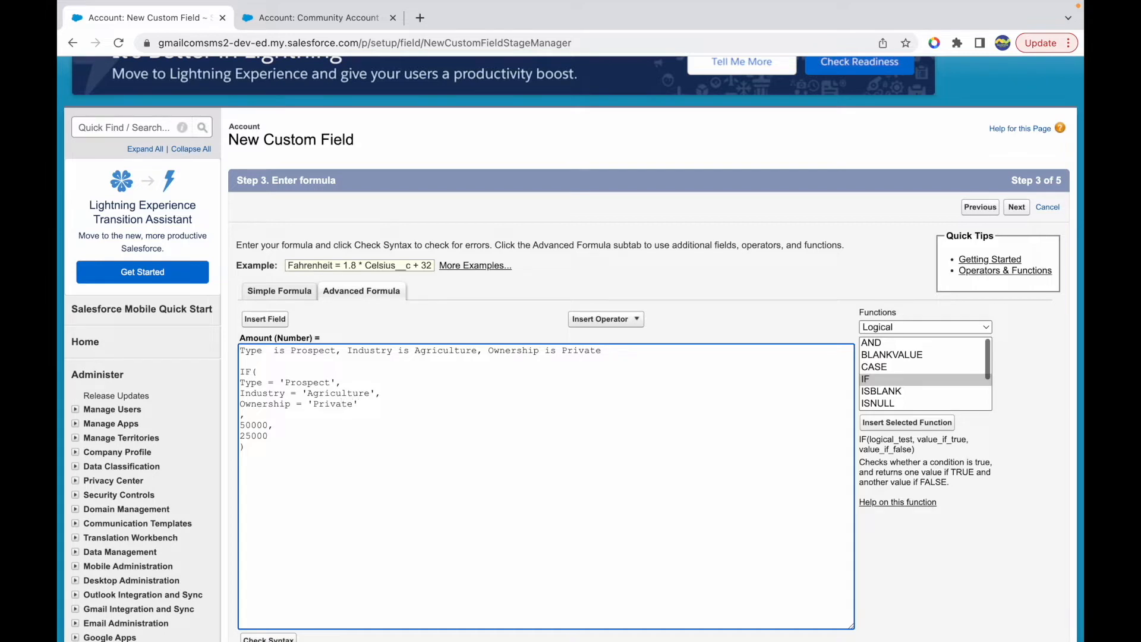
# - Highlight the requirement note, the 50000 value and the three conditions, and review the description of the AND function
pyautogui.moveTo(607, 352); pyautogui.dragTo(234, 351)
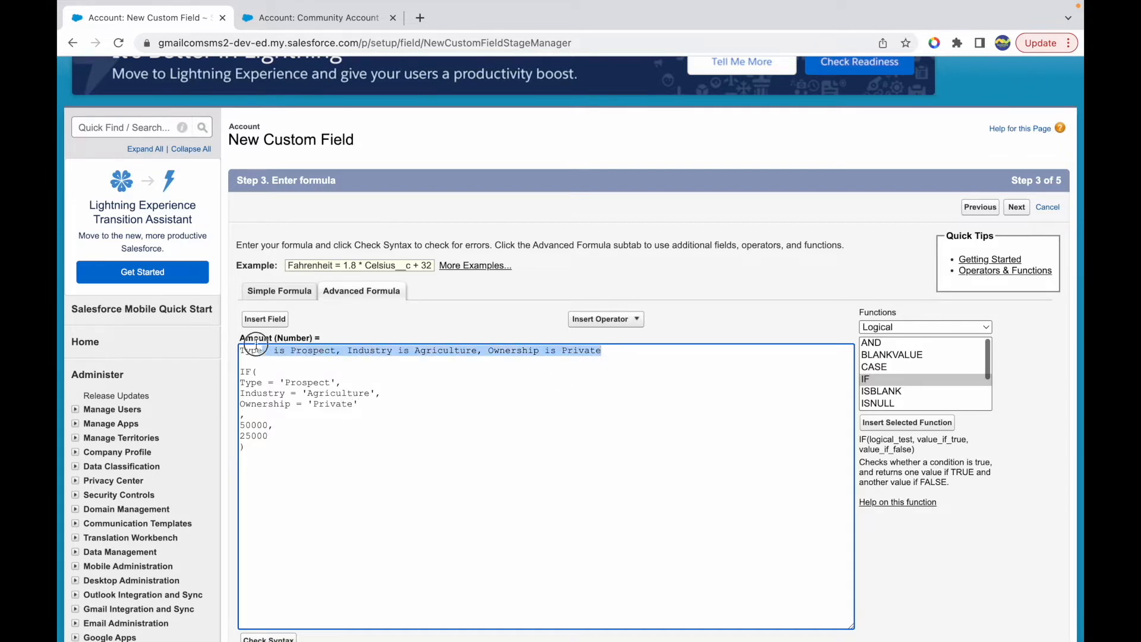
pyautogui.doubleClick(256, 425)
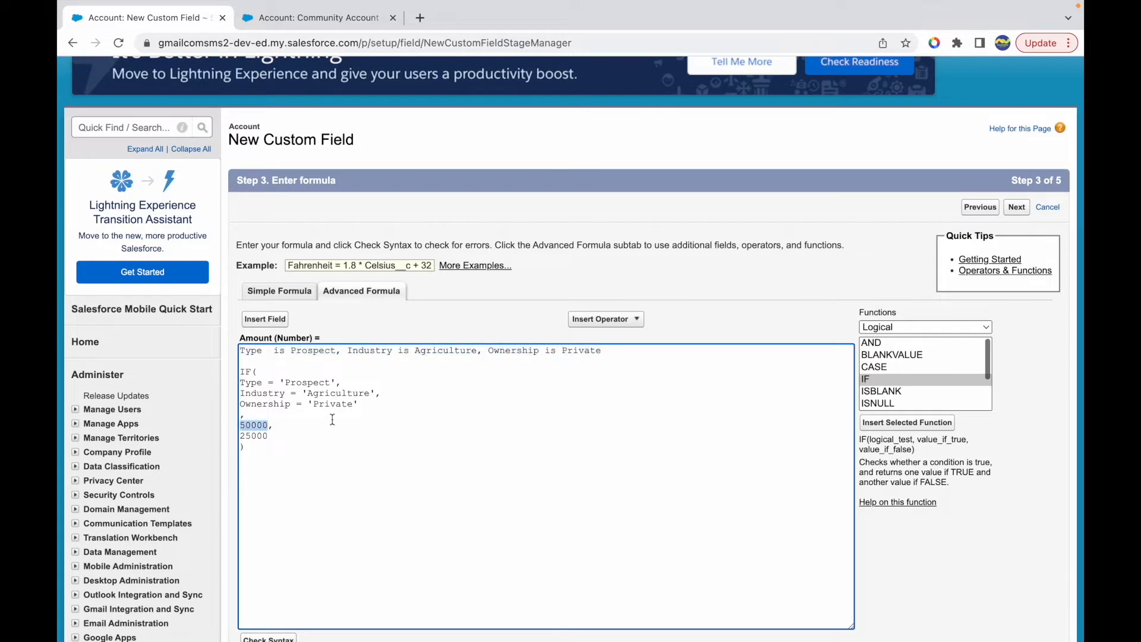
pyautogui.moveTo(359, 406); pyautogui.dragTo(239, 382)
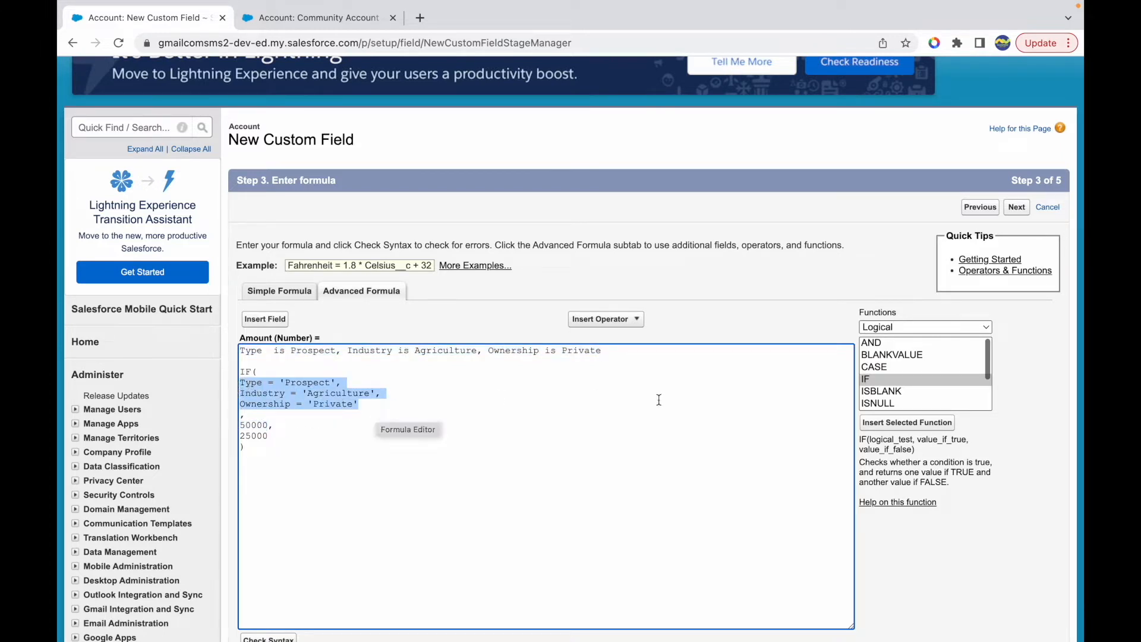
pyautogui.click(876, 342)
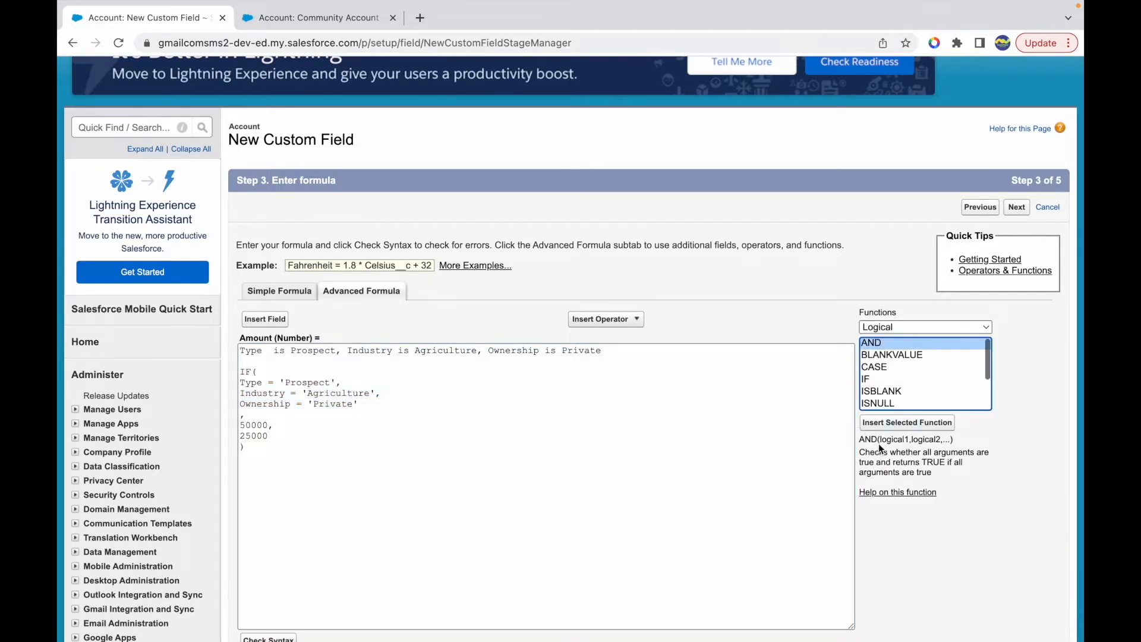
pyautogui.moveTo(890, 453); pyautogui.dragTo(945, 461)
pyautogui.click(934, 473)
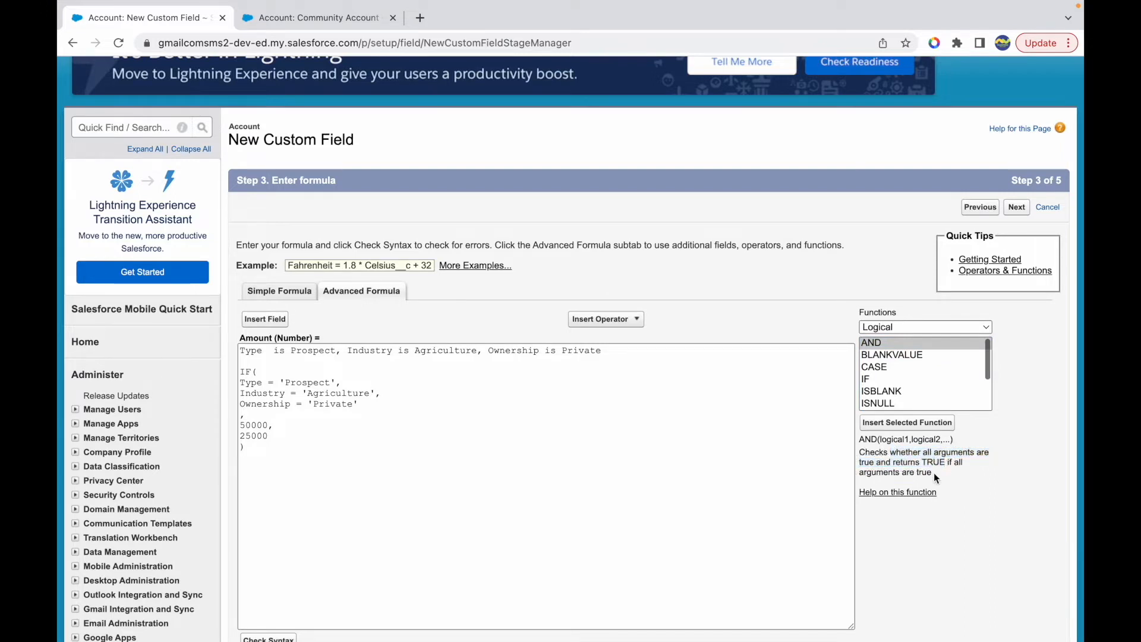
# - Wrap the Type, Industry and Ownership conditions in an AND function inside the IF
pyautogui.click(262, 374)
pyautogui.press('Return')
pyautogui.write('AND')
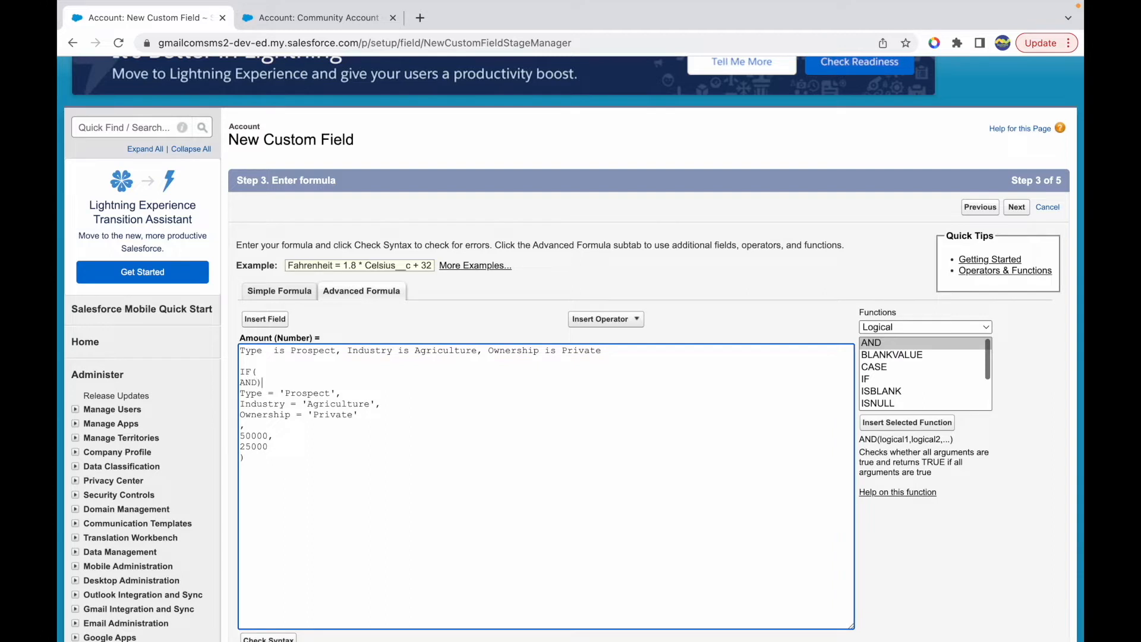
pyautogui.write('(')
pyautogui.click(369, 410)
# - Highlight the whole AND block and the 25000 false value to review the formula's logic
pyautogui.hotkey('shift', 'Up')
pyautogui.hotkey('shift', 'Up')
pyautogui.hotkey('shift', 'Up')
pyautogui.hotkey('shift', 'Home')
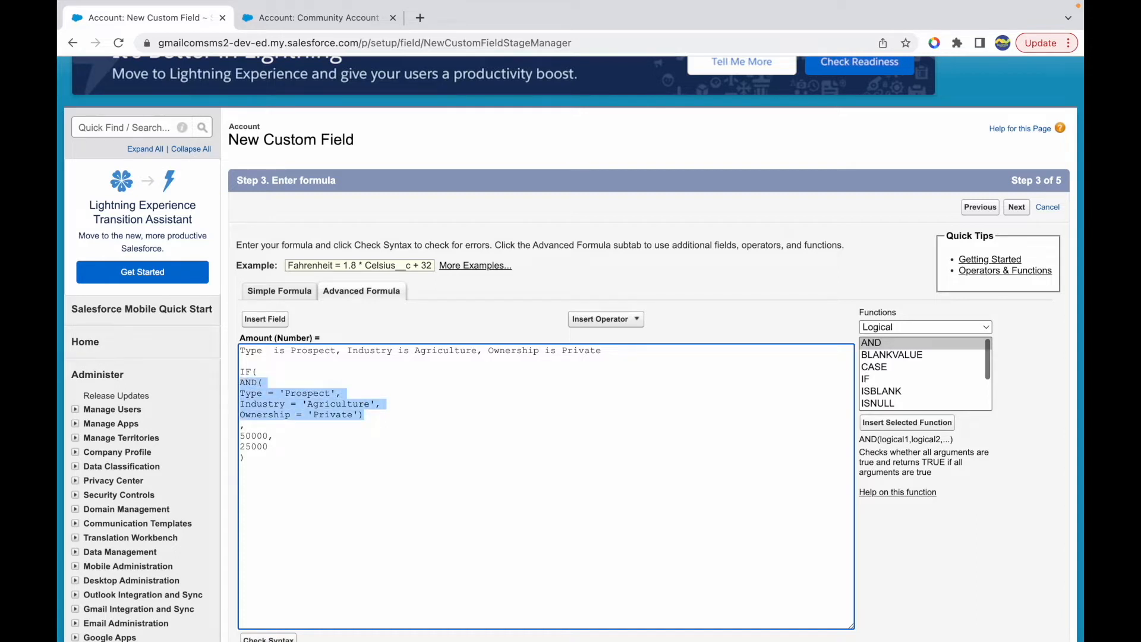
pyautogui.press('Down')
pyautogui.press('Down')
pyautogui.hotkey('shift', 'Down')
pyautogui.press('Down')
pyautogui.hotkey('shift', 'End')
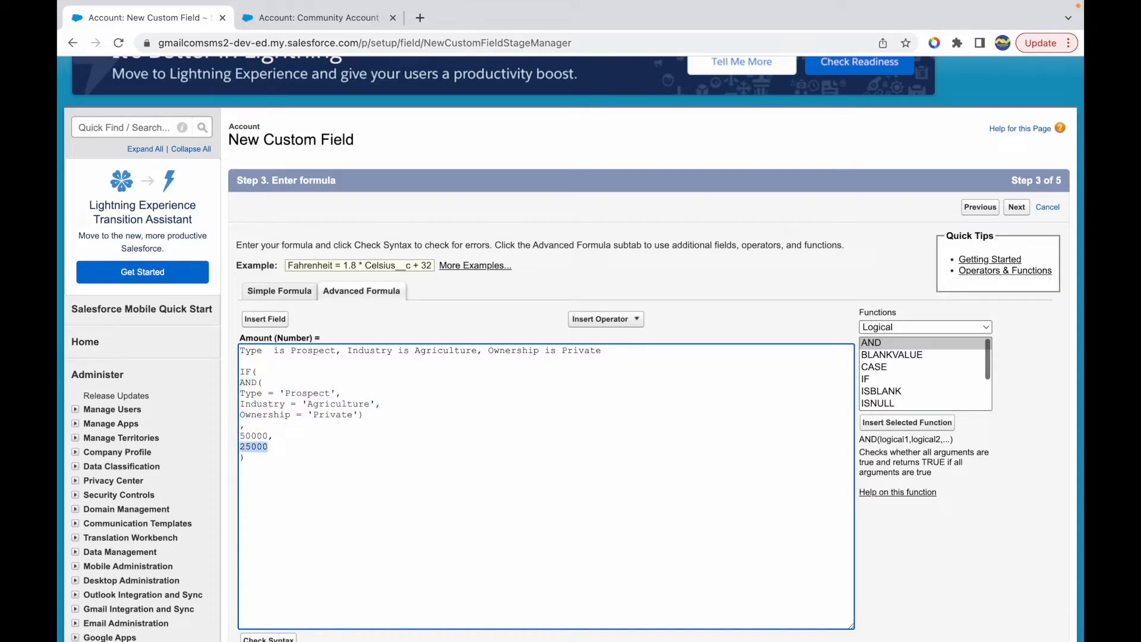
pyautogui.press('Down')
# - Delete the requirement note and the blank line above the IF formula
pyautogui.click(636, 351)
pyautogui.hotkey('shift', 'Home')
pyautogui.press('BackSpace')
pyautogui.press('Down')
pyautogui.press('Down')
pyautogui.press('BackSpace')
pyautogui.press('BackSpace')
# - Check the Amount formula's syntax and highlight the message text beside the check
pyautogui.scroll(-3, 543, 420)
pyautogui.click(272, 562)
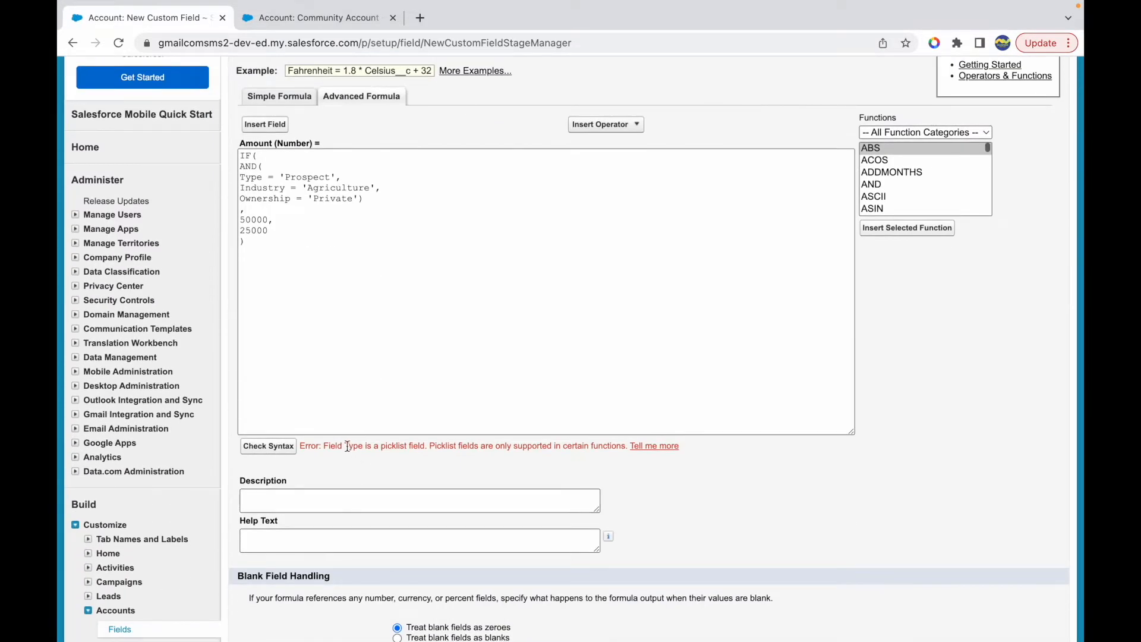
pyautogui.moveTo(350, 446); pyautogui.dragTo(598, 446)
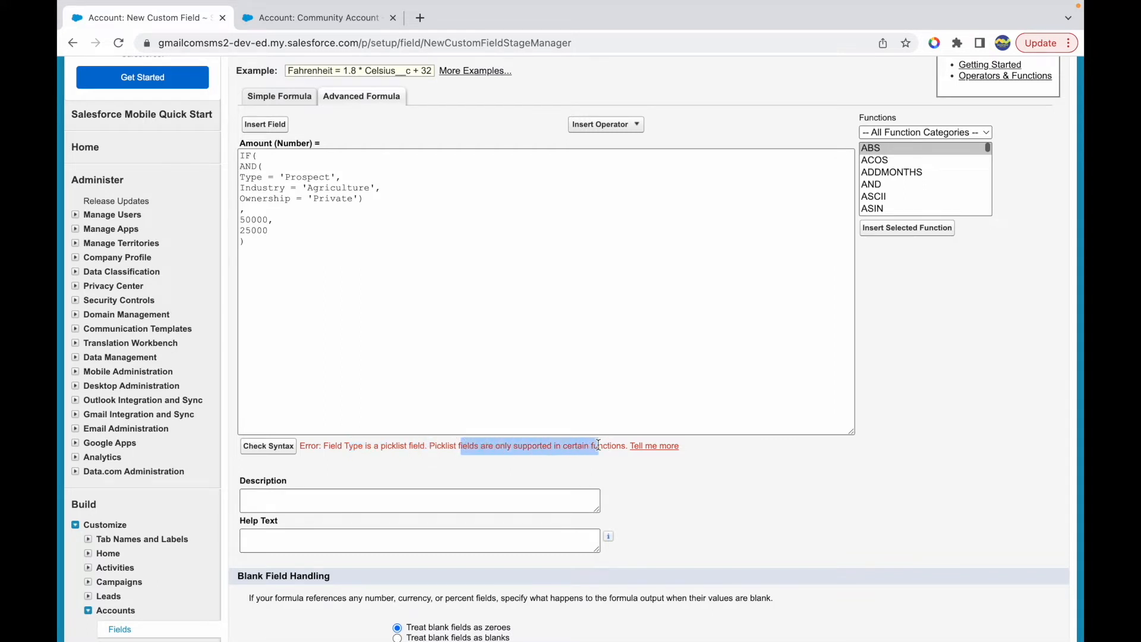
pyautogui.click(597, 446)
# - Highlight the 'Prospect' and 'Agriculture' values and the Type and Industry field names in the formula
pyautogui.scroll(1, 461, 356)
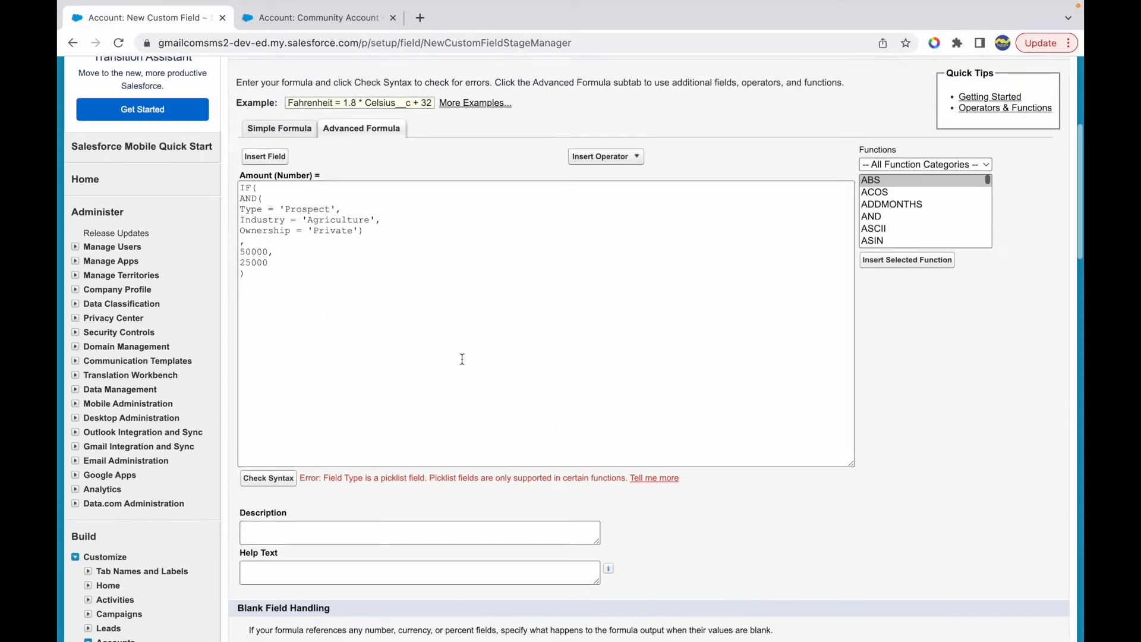
pyautogui.scroll(1, 461, 359)
pyautogui.doubleClick(300, 252)
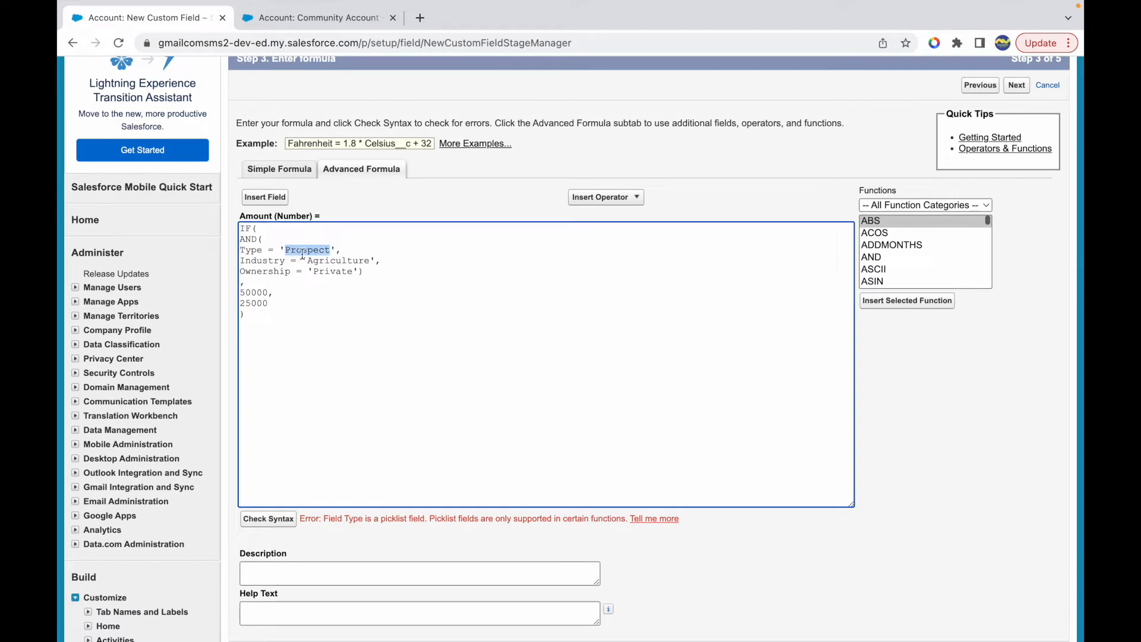
pyautogui.doubleClick(327, 262)
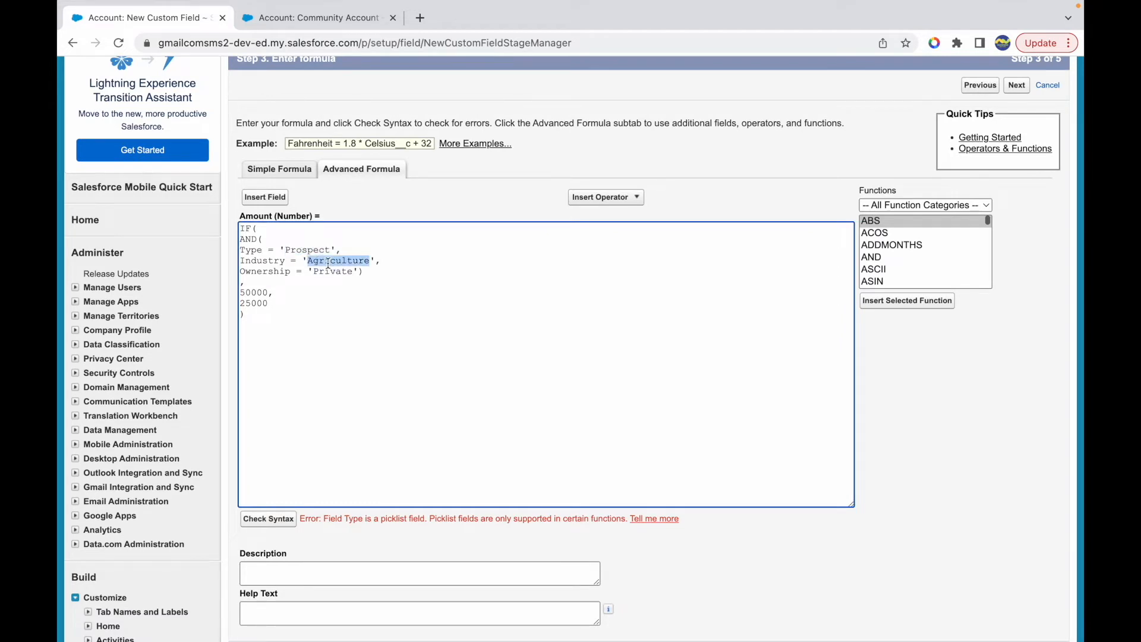
pyautogui.click(252, 252)
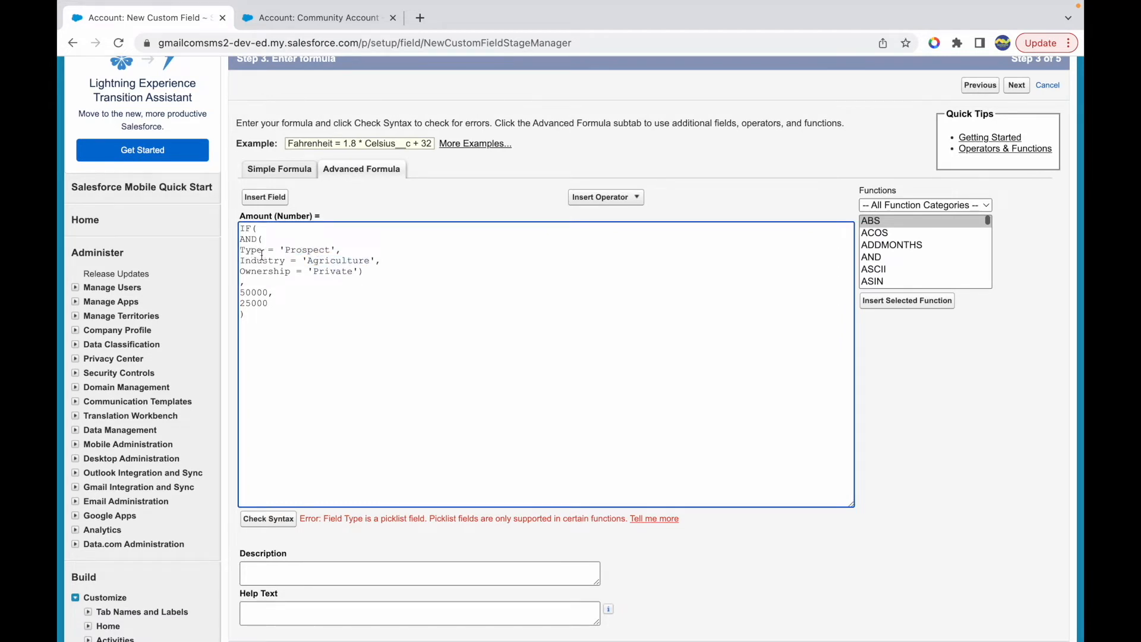
pyautogui.doubleClick(251, 250)
pyautogui.doubleClick(261, 262)
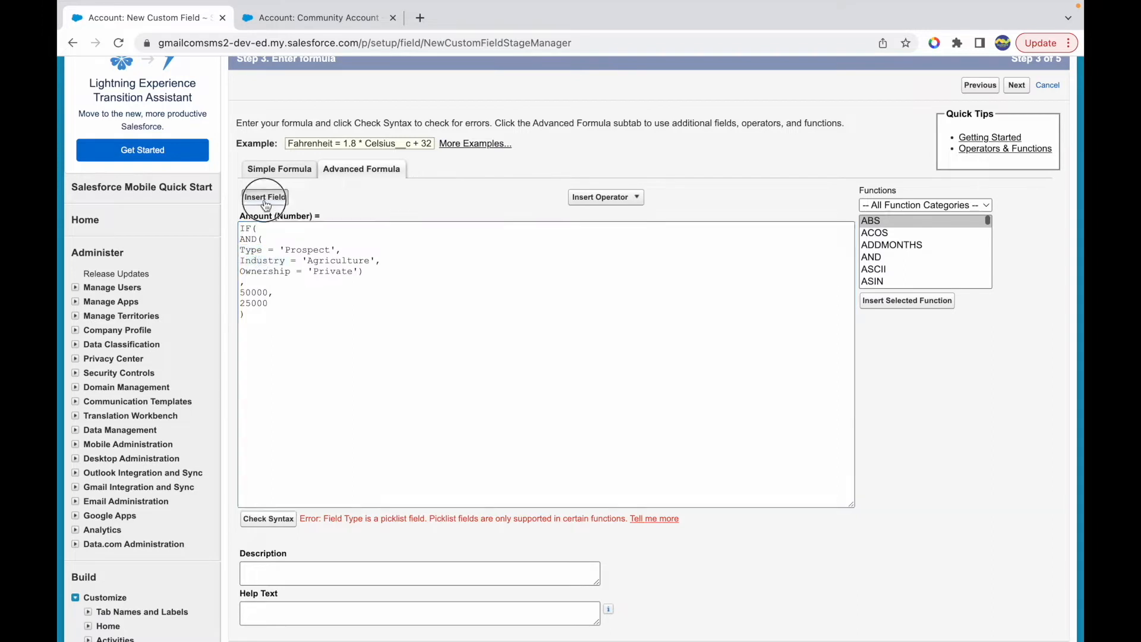
# - Look up the Type field's data type in the Account field list without inserting the field
pyautogui.click(266, 202)
pyautogui.scroll(-15, 410, 332)
pyautogui.scroll(-10, 414, 335)
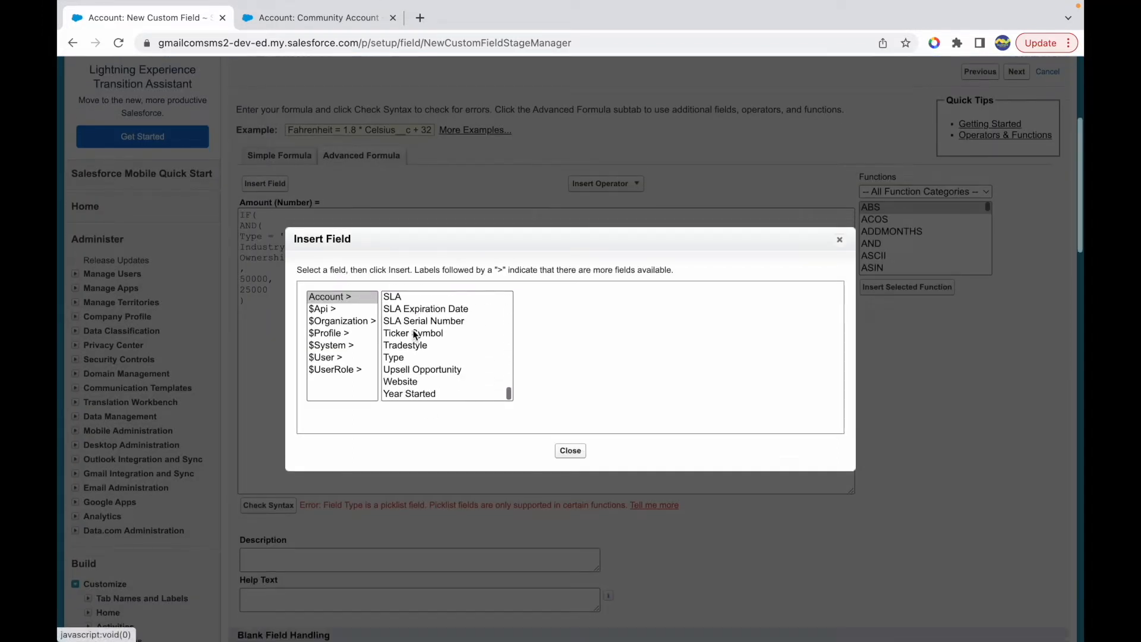
pyautogui.click(395, 358)
pyautogui.doubleClick(565, 340)
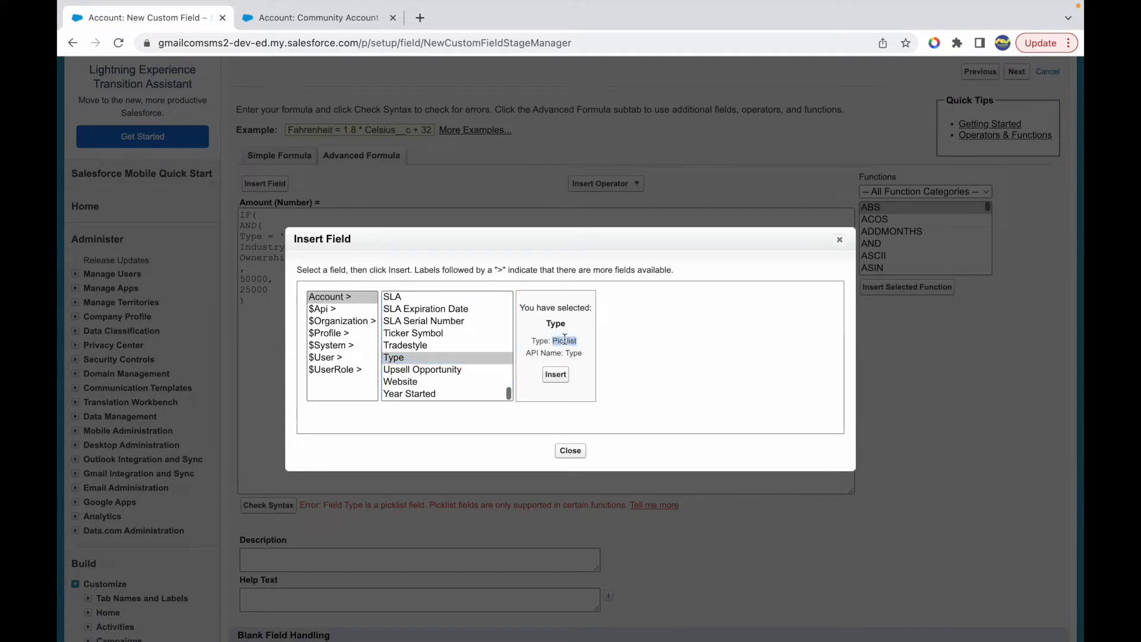
pyautogui.click(570, 451)
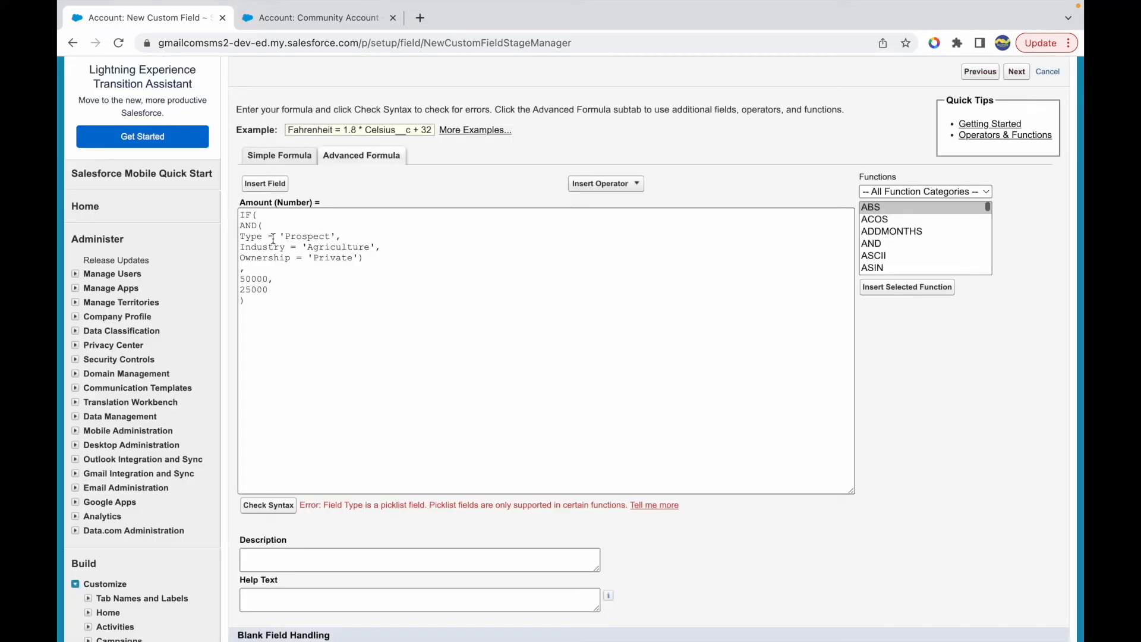
# - Highlight both sides of the Type comparison and wrap the field in a TEXT function as TEXT(Type)
pyautogui.doubleClick(247, 238)
pyautogui.moveTo(277, 237); pyautogui.dragTo(337, 238)
pyautogui.click(357, 238)
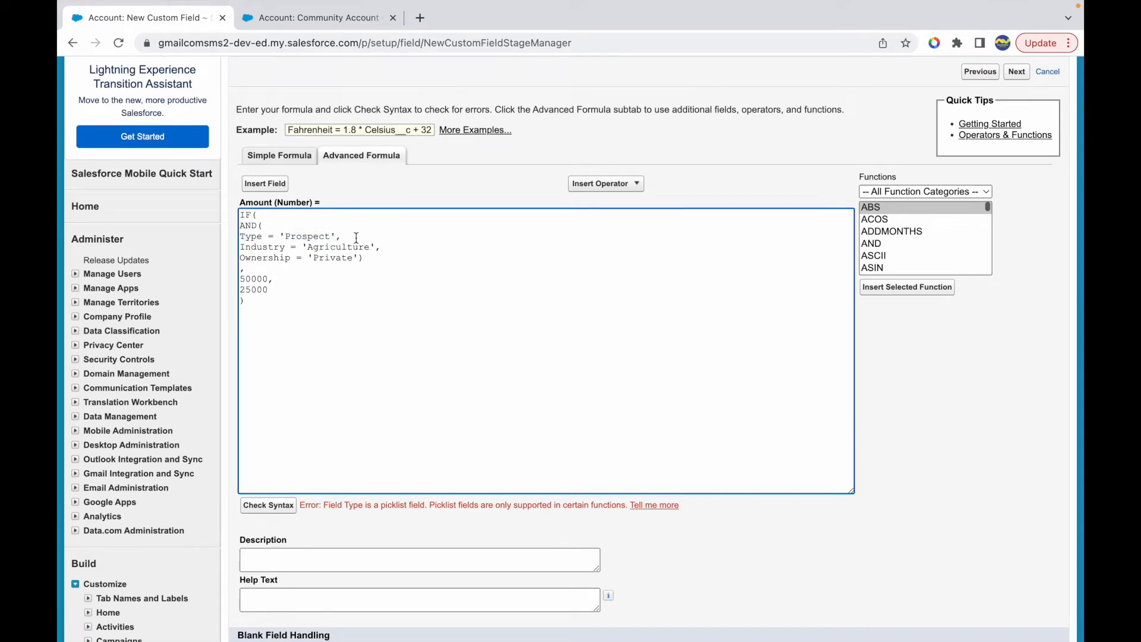
pyautogui.moveTo(279, 237); pyautogui.dragTo(326, 235)
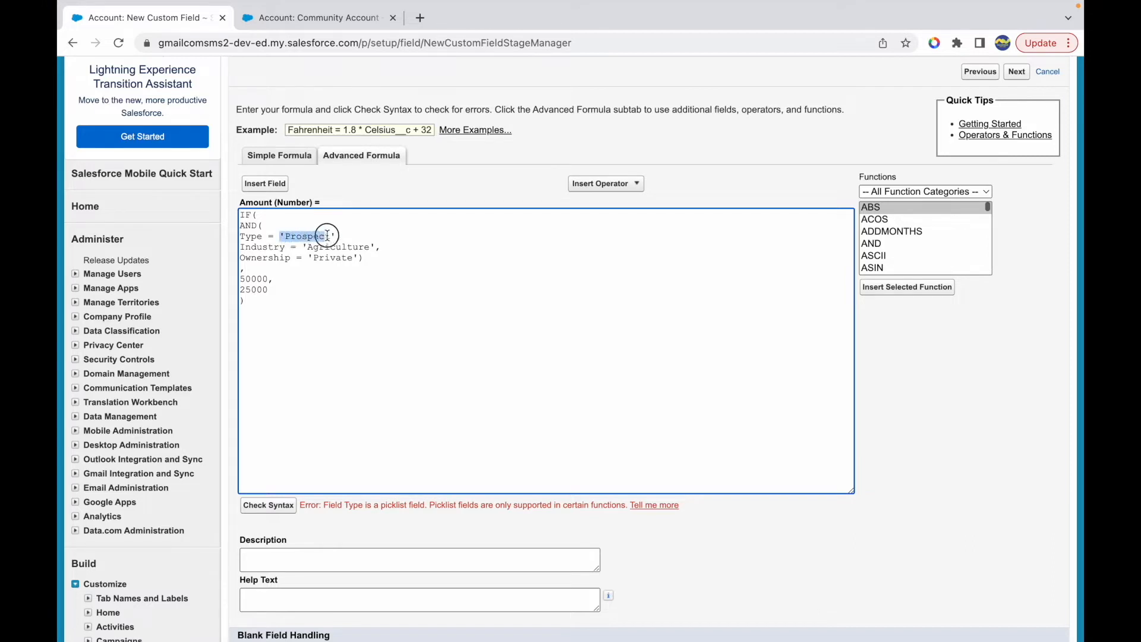
pyautogui.doubleClick(250, 237)
pyautogui.moveTo(280, 237); pyautogui.dragTo(326, 236)
pyautogui.doubleClick(250, 236)
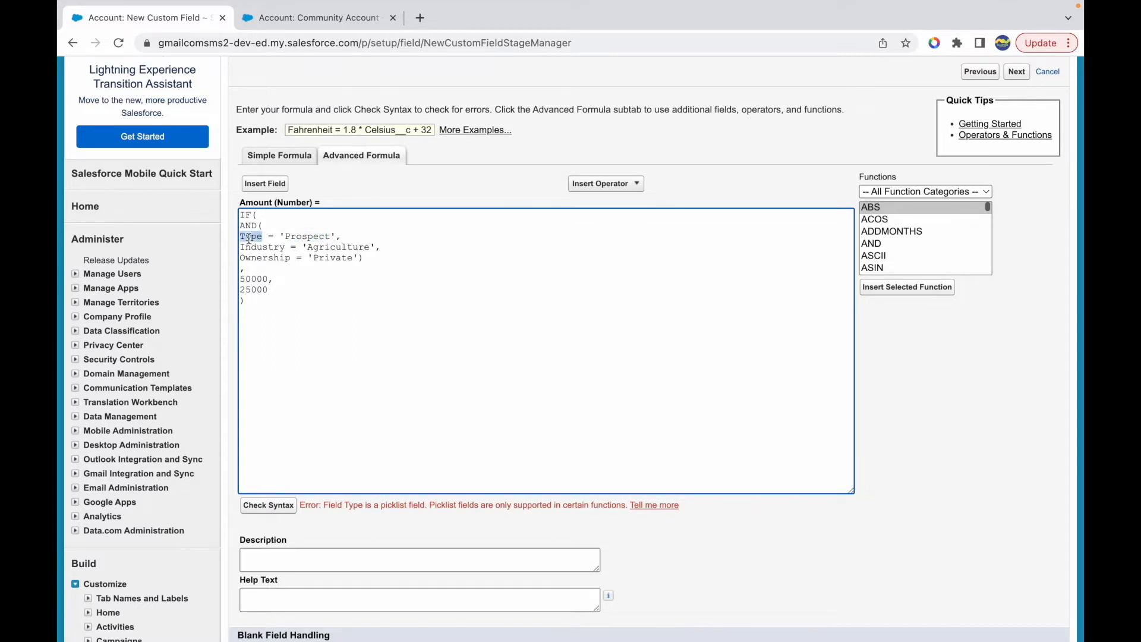
pyautogui.click(240, 236)
pyautogui.write('TEXT(Type')
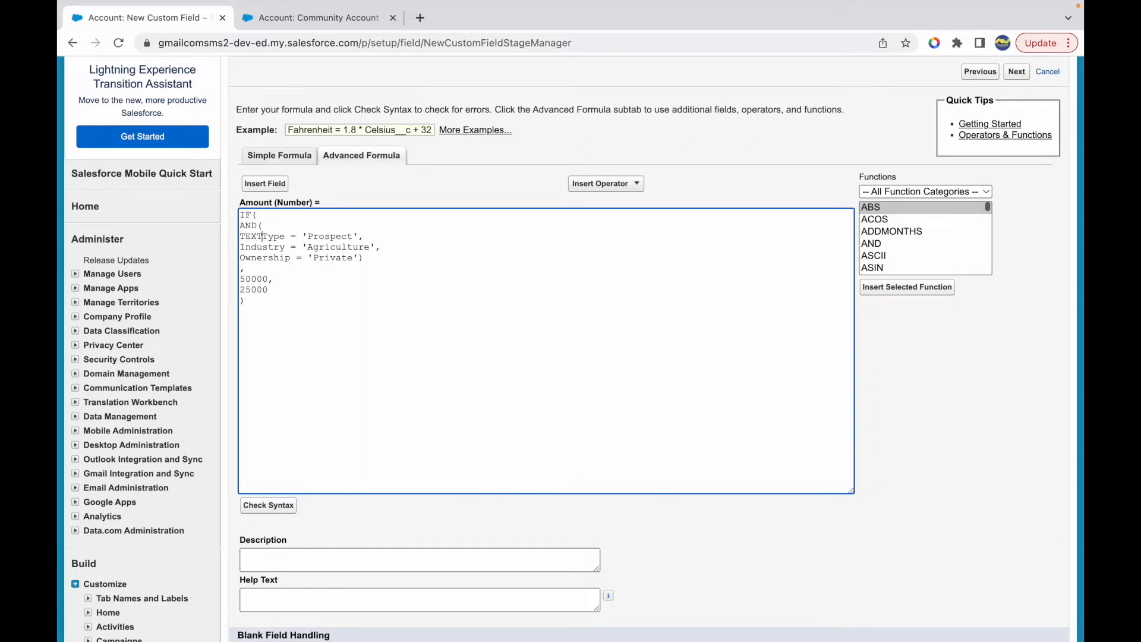
pyautogui.write(')')
# - Browse the function categories and select ISPICKVAL among the Text functions to view its description
pyautogui.click(918, 192)
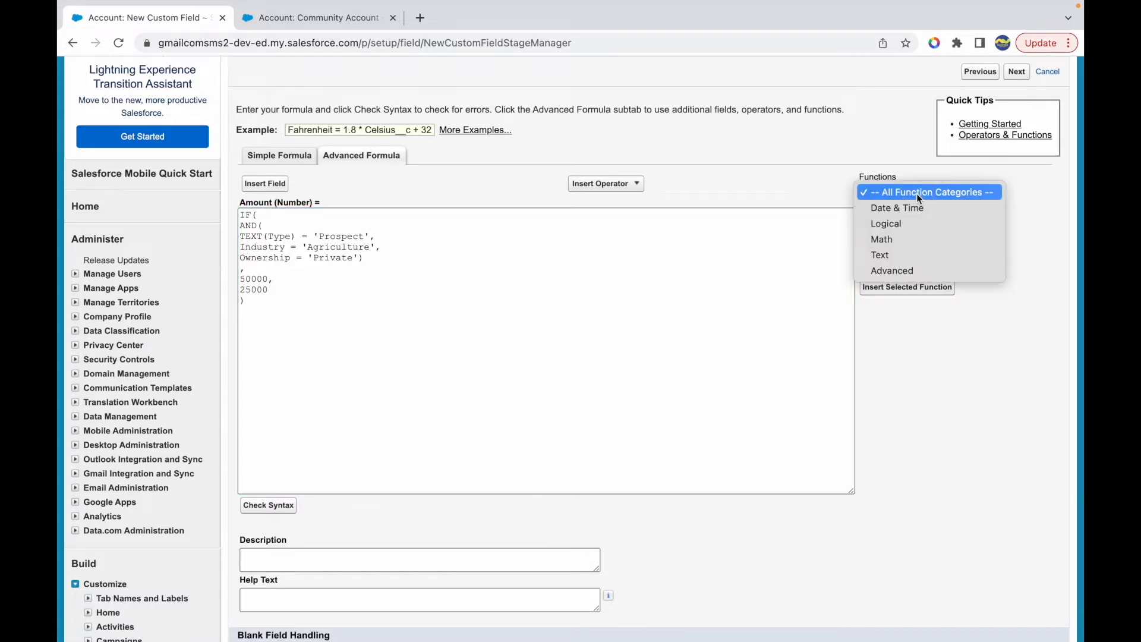
pyautogui.click(918, 270)
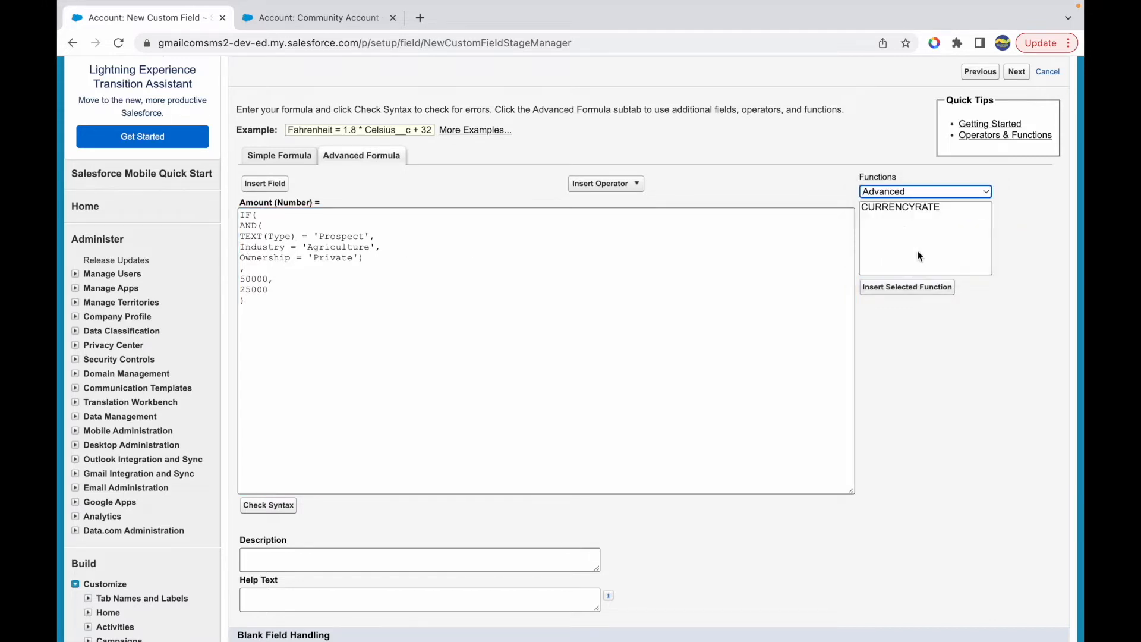
pyautogui.click(902, 193)
pyautogui.click(893, 170)
pyautogui.scroll(-3, 907, 241)
pyautogui.click(884, 235)
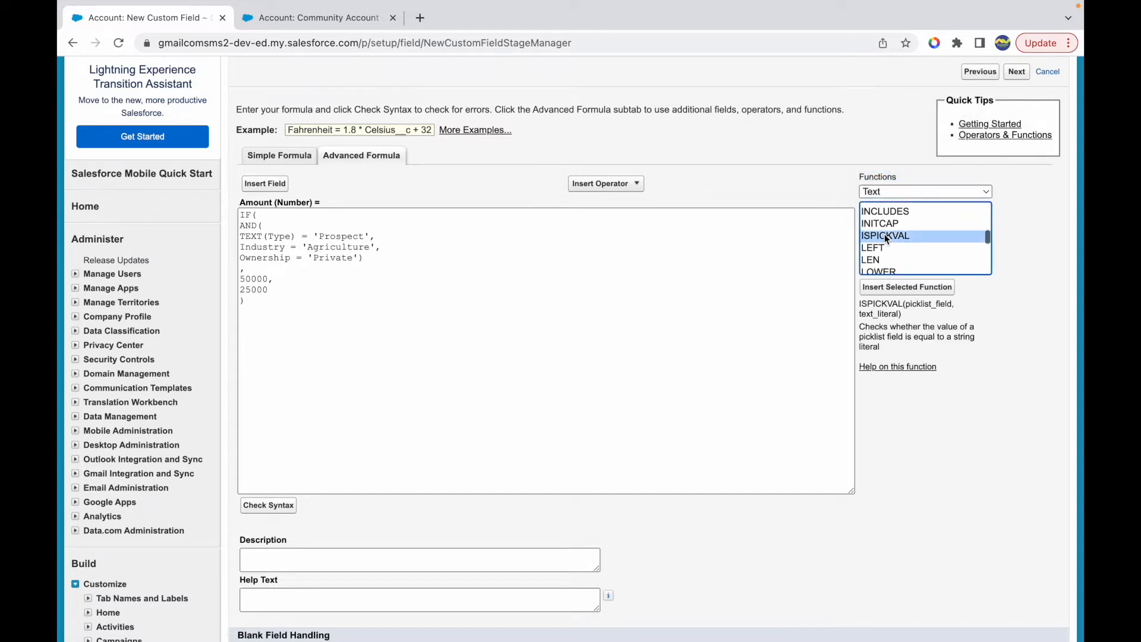
# - Highlight the function name and the picklist_field and text_literal arguments in the ISPICKVAL description
pyautogui.doubleClick(873, 304)
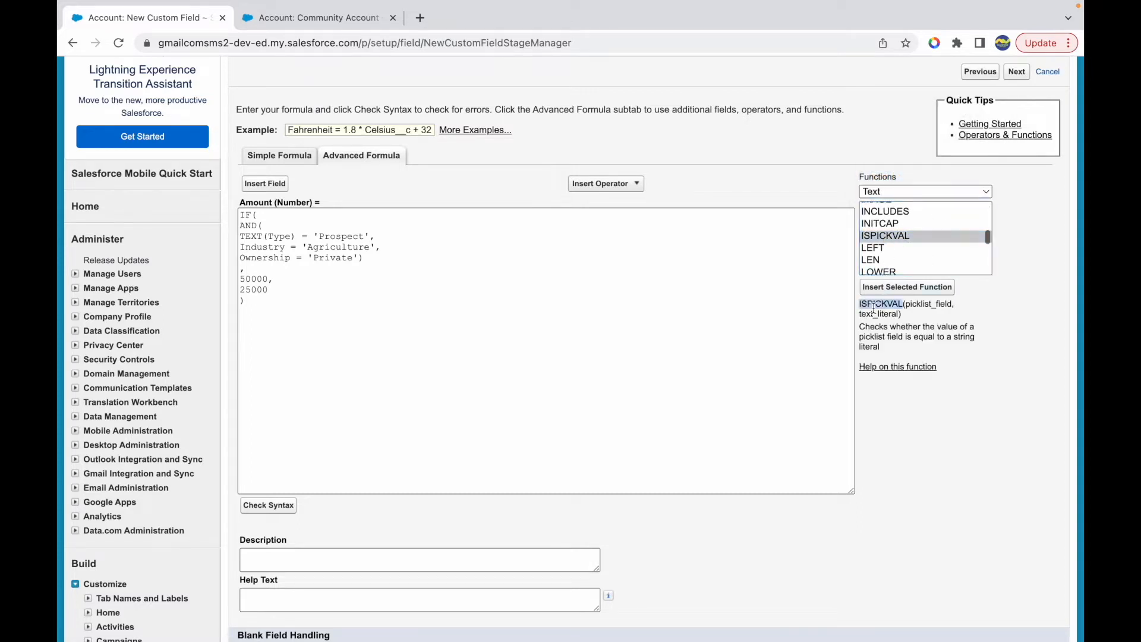
pyautogui.doubleClick(927, 305)
pyautogui.doubleClick(874, 314)
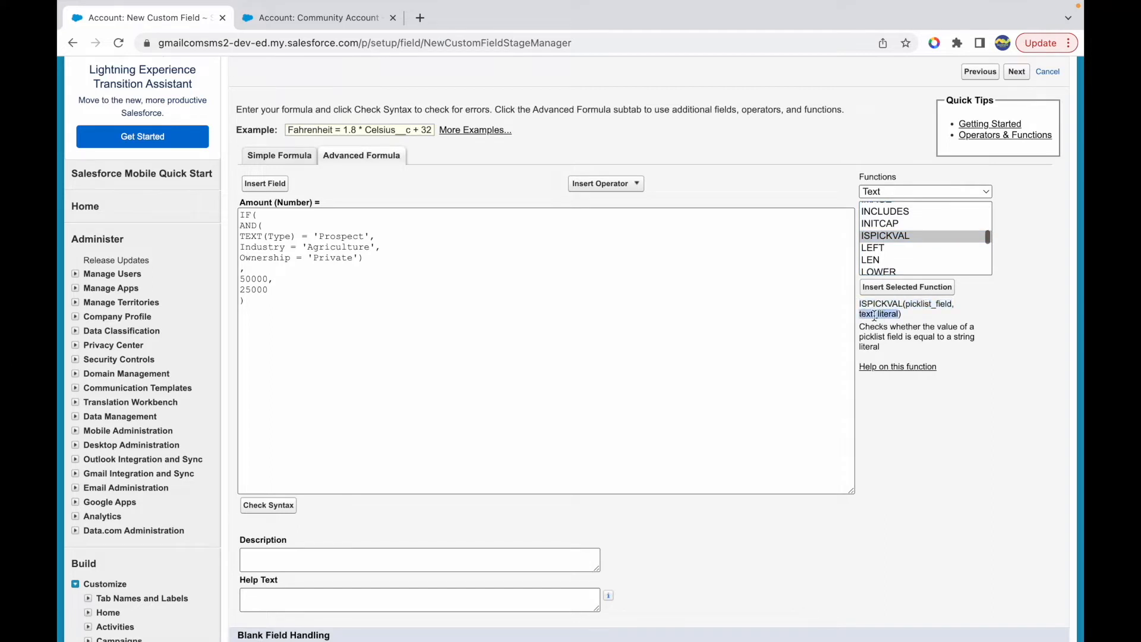
pyautogui.click(903, 332)
# - Insert ISPICKVAL on a new line below the Type condition with Industry as the picklist field and 'Agriculture' as the text literal
pyautogui.moveTo(382, 246); pyautogui.dragTo(254, 246)
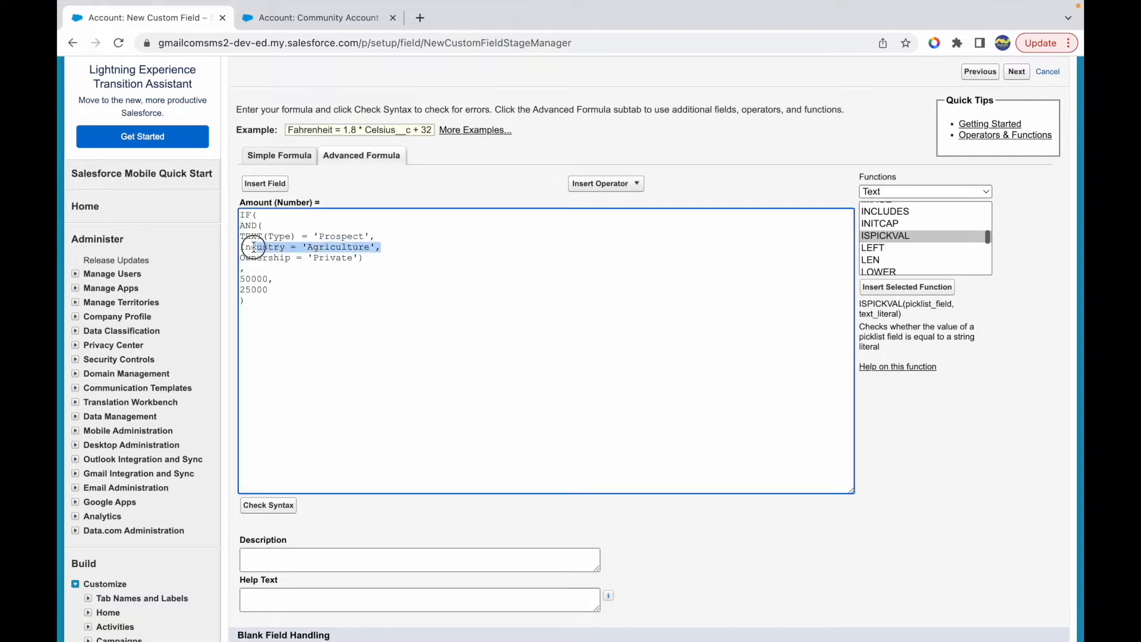
pyautogui.click(397, 236)
pyautogui.press('Return')
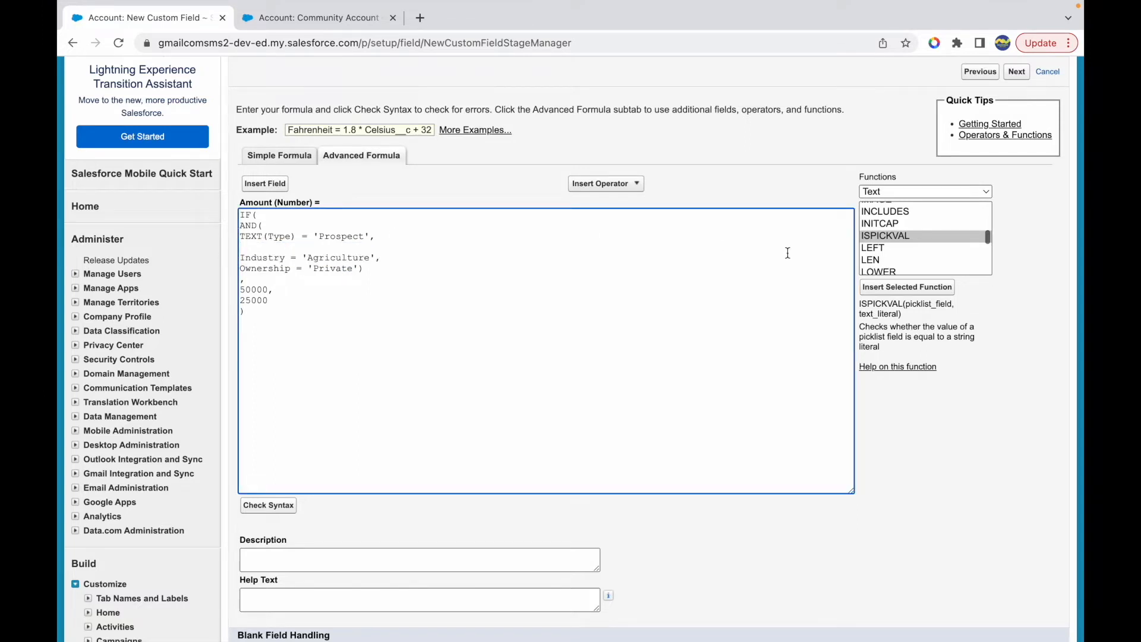
pyautogui.click(869, 286)
pyautogui.doubleClick(321, 248)
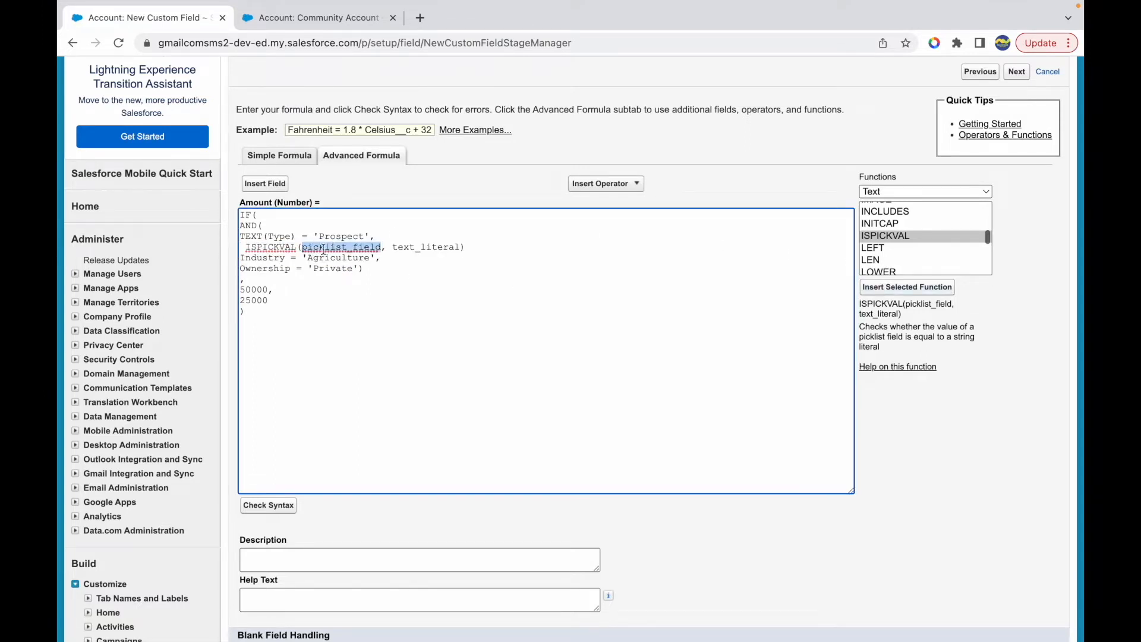
pyautogui.write('Industry')
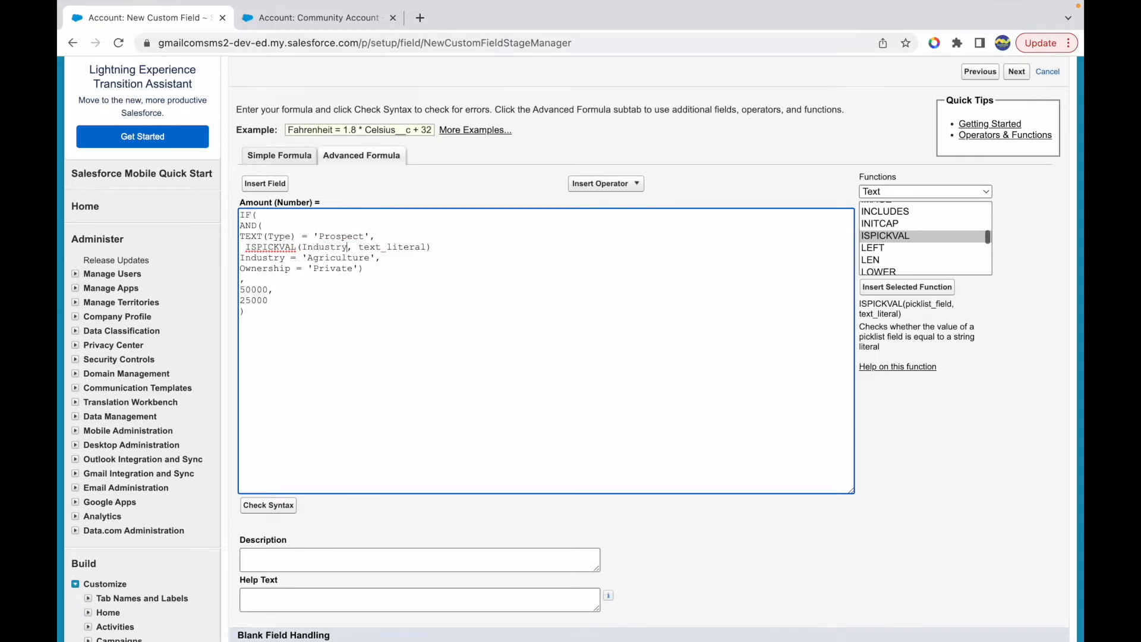
pyautogui.moveTo(359, 248); pyautogui.dragTo(426, 248)
pyautogui.write("''")
pyautogui.write('Agriculture')
# - Delete the old Industry = 'Agriculture' comparison line from the formula
pyautogui.click(381, 260)
pyautogui.press('shift+super+Left')
pyautogui.press('BackSpace')
pyautogui.press('BackSpace')
# - Duplicate the Industry ISPICKVAL line onto a new line directly below it
pyautogui.press('shift+super+Left')
pyautogui.press('super+c')
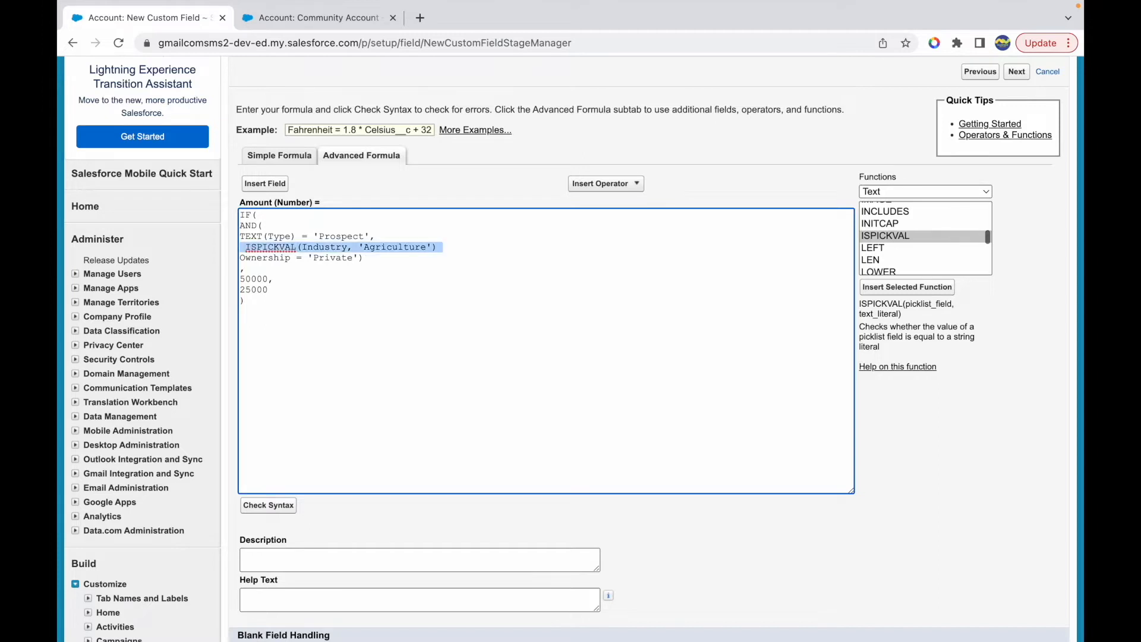
pyautogui.press('Right')
pyautogui.press('Return')
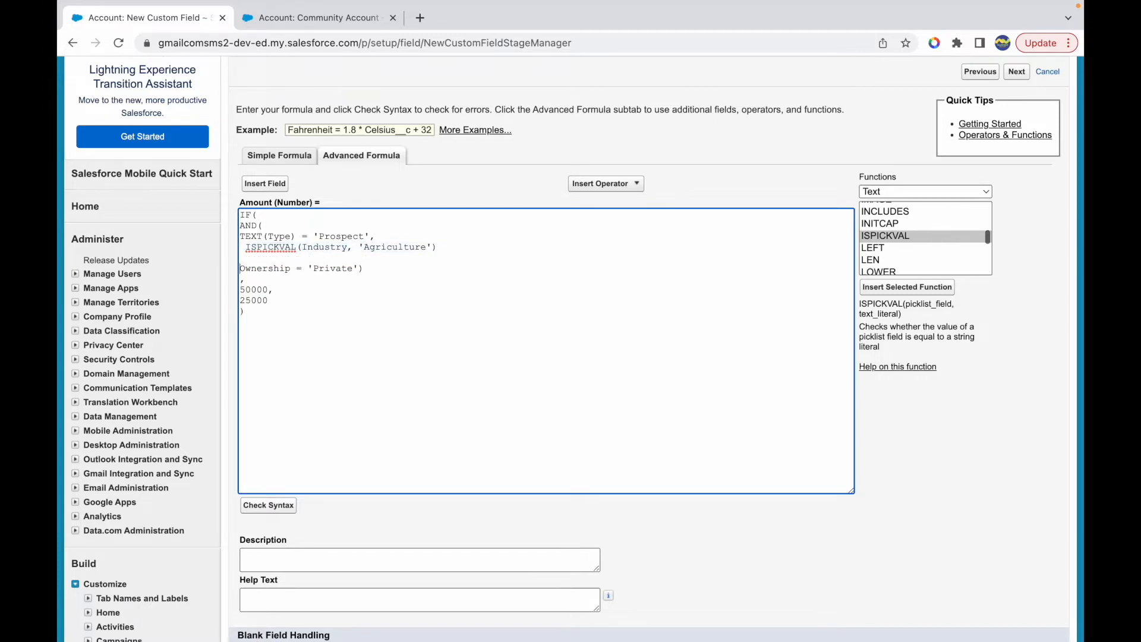
pyautogui.press('super+v')
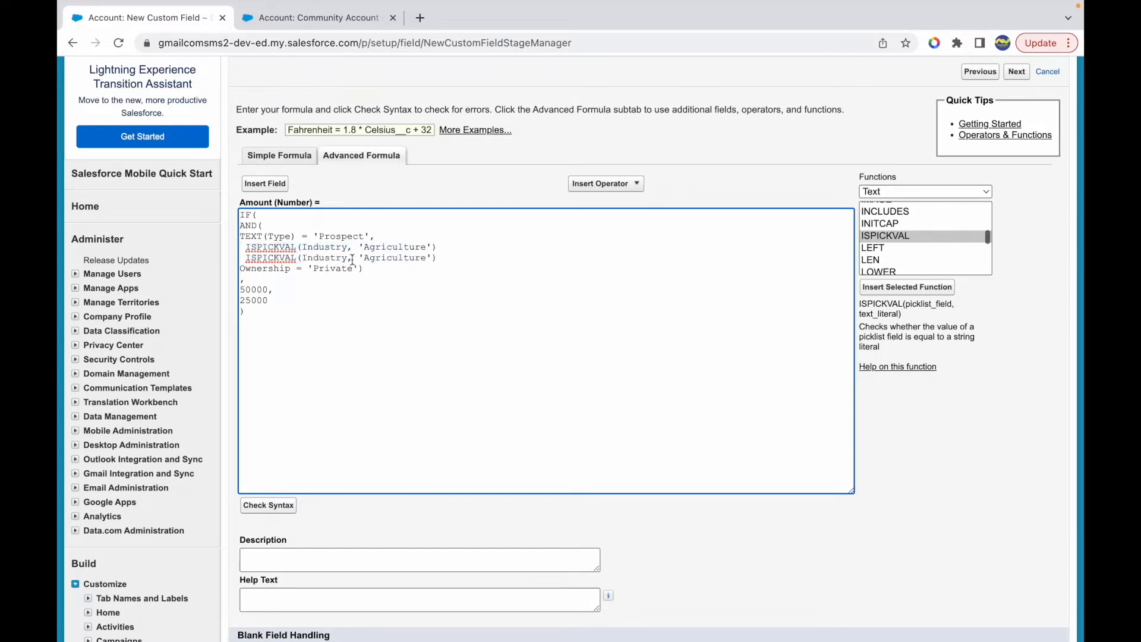
# - Join the Ownership line to the duplicated ISPICKVAL line and set its arguments to Ownership and 'Private'
pyautogui.doubleClick(258, 268)
pyautogui.press('BackSpace')
pyautogui.press('BackSpace')
pyautogui.doubleClick(317, 257)
pyautogui.write('Ownership')
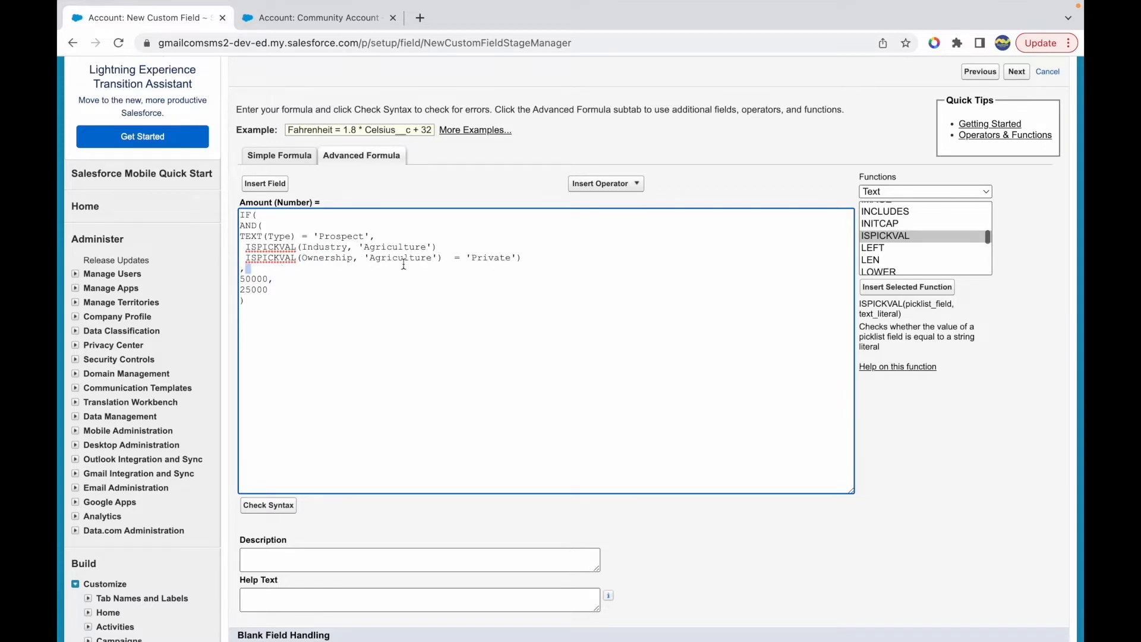
pyautogui.doubleClick(387, 258)
pyautogui.write('Private')
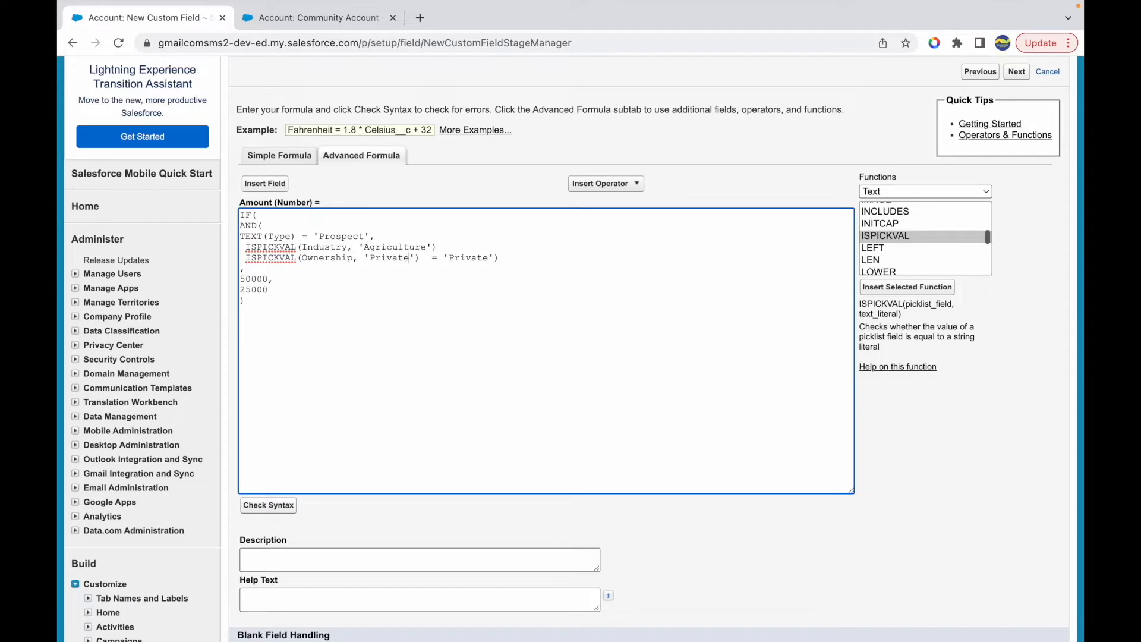
# - Remove the leftover = 'Private') comparison and the leading spaces before the two ISPICKVAL lines
pyautogui.hotkey('shift', 'End')
pyautogui.press('BackSpace')
pyautogui.press('BackSpace')
pyautogui.press('Down')
pyautogui.press('BackSpace')
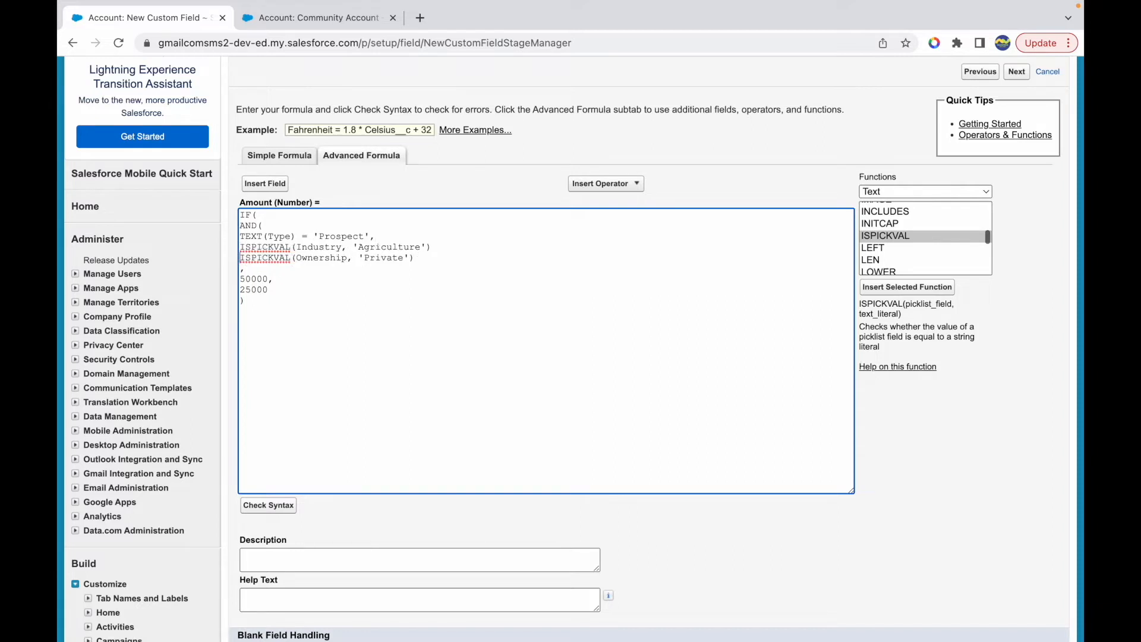
# - Highlight the TEXT and ISPICKVAL conditions and check the formula's syntax
pyautogui.moveTo(393, 234); pyautogui.dragTo(257, 236)
pyautogui.click(451, 250)
pyautogui.doubleClick(270, 257)
pyautogui.click(277, 267)
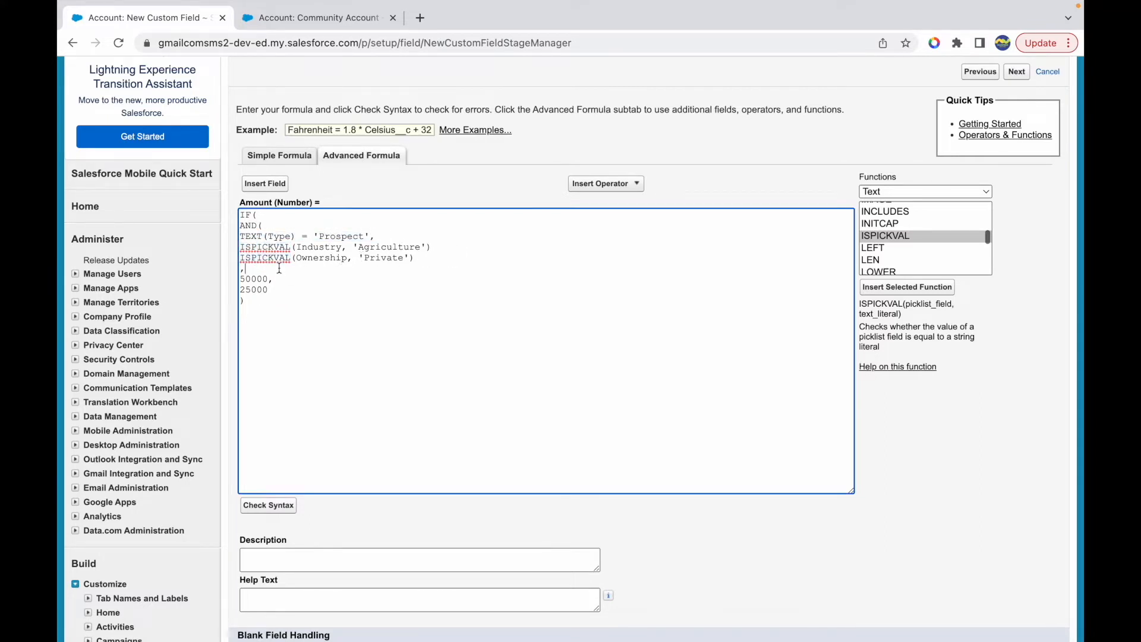
pyautogui.click(268, 504)
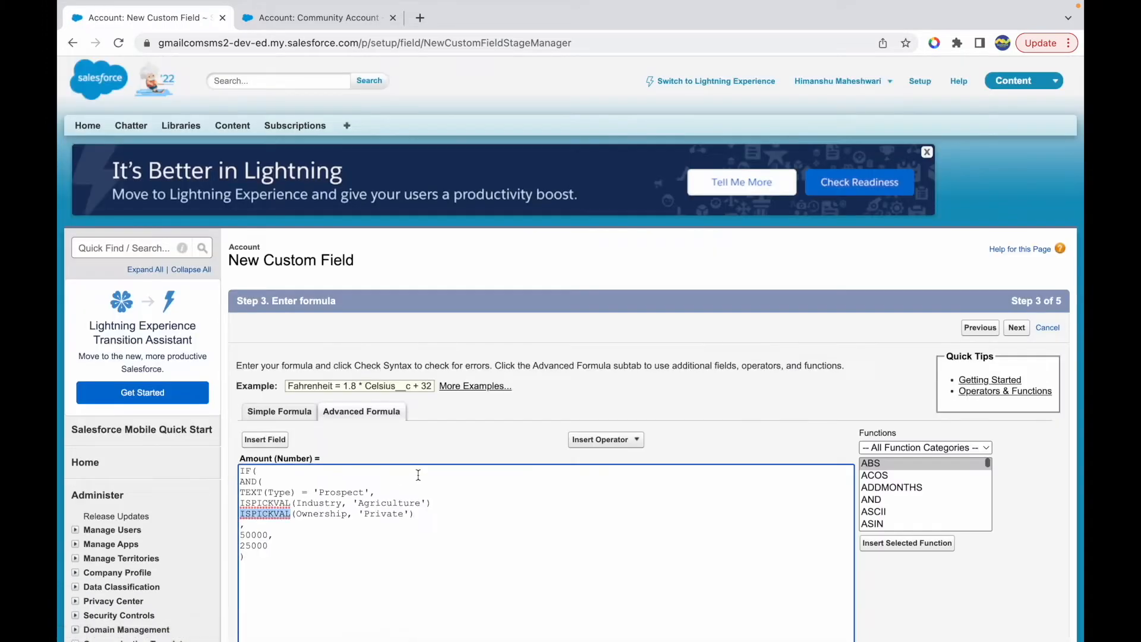
# - Add a comma after the ISPICKVAL(Industry, 'Agriculture') condition
pyautogui.scroll(-3, 265, 508)
pyautogui.click(435, 315)
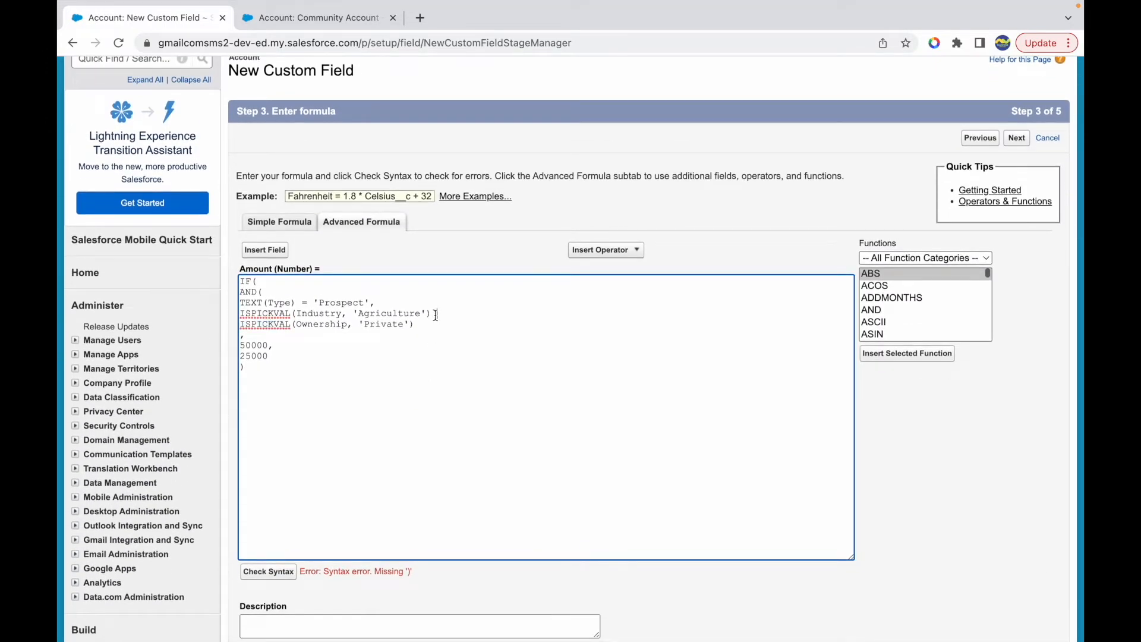
pyautogui.write(',')
# - Review the formula line by line, highlighting the whole AND block with its three conditions
pyautogui.hotkey('shift', 'Down')
pyautogui.press('Right')
pyautogui.hotkey('shift', 'Down')
pyautogui.press('Right')
pyautogui.hotkey('shift', 'Down')
pyautogui.press('Up')
pyautogui.hotkey('shift', 'Down')
pyautogui.hotkey('shift', 'Down')
pyautogui.hotkey('shift', 'Down')
pyautogui.hotkey('shift', 'Down')
pyautogui.hotkey('shift', 'Down')
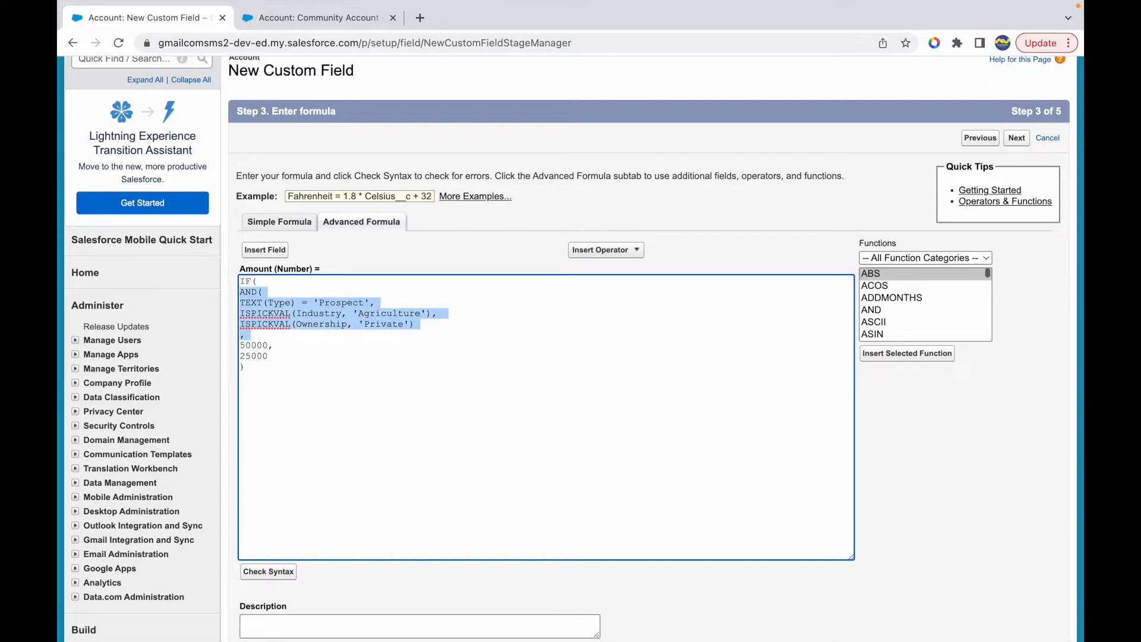
pyautogui.press('Right')
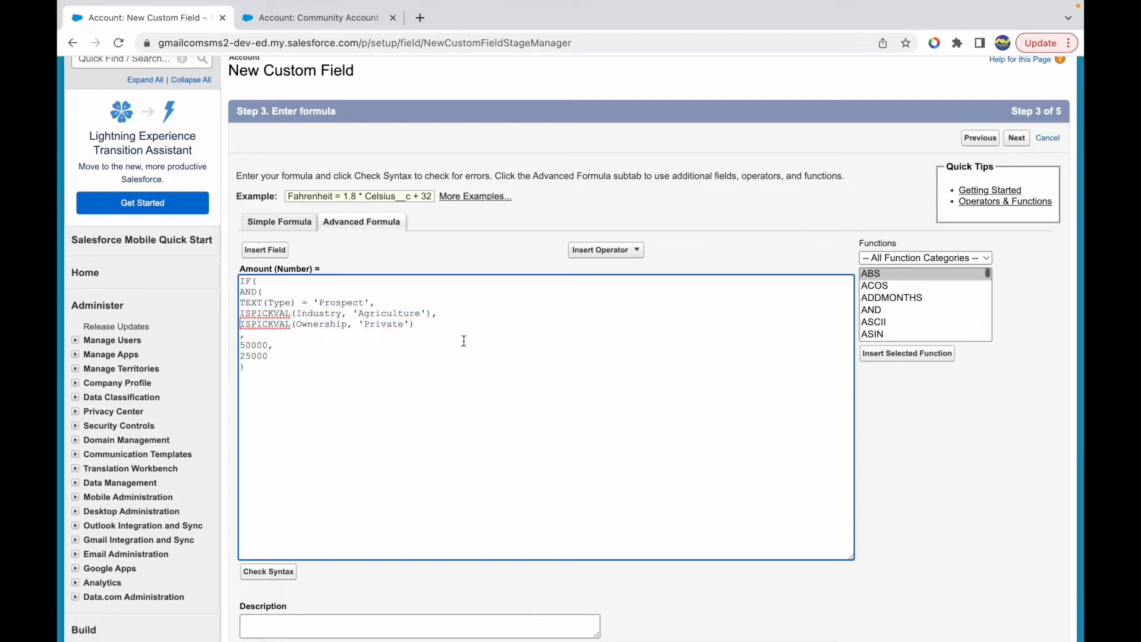
# - Close the AND function with a parenthesis on a new line after the Ownership condition and check the syntax again
pyautogui.click(416, 324)
pyautogui.press('Return')
pyautogui.scroll(-1, 454, 401)
pyautogui.click(274, 521)
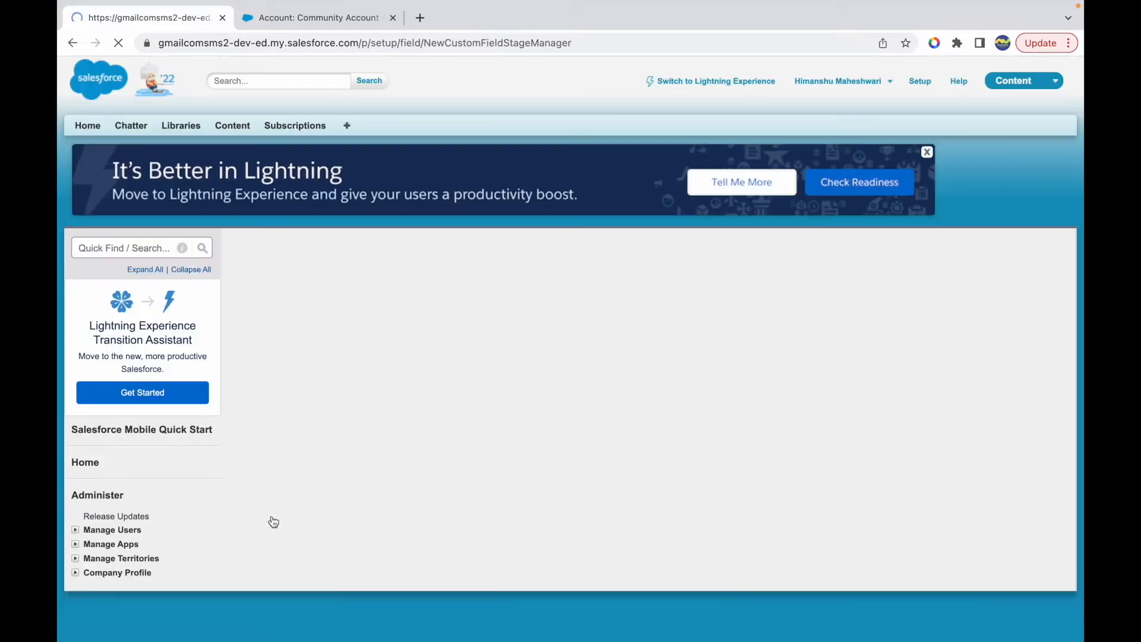
pyautogui.scroll(-2, 425, 477)
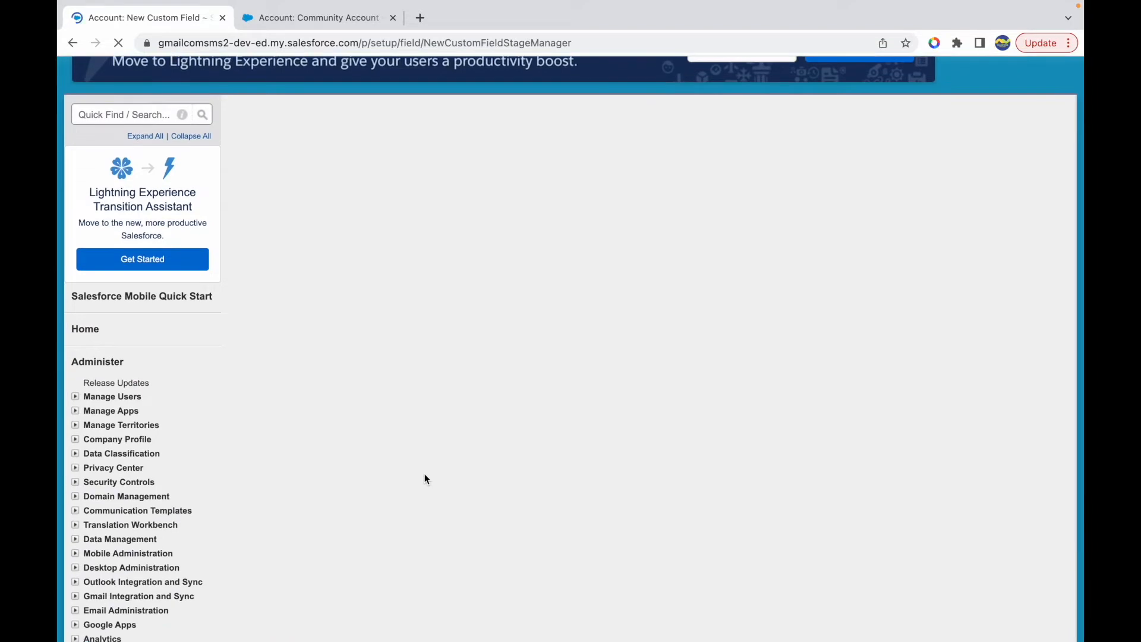
pyautogui.scroll(-2, 425, 477)
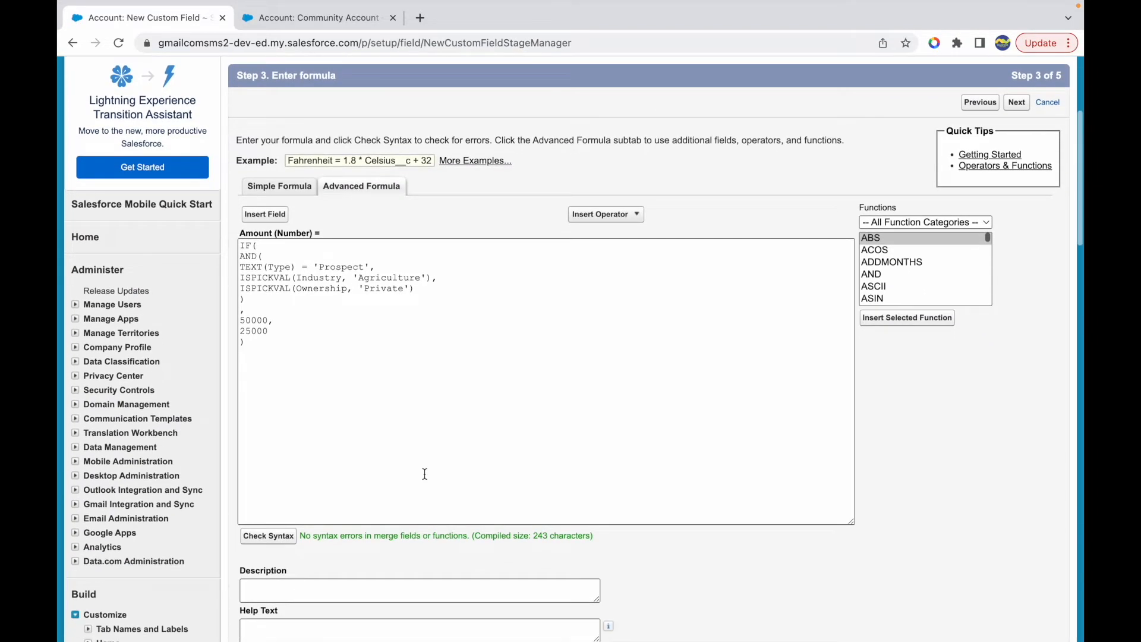
# - Set blank field handling to treat blank fields as zeroes and continue to field-level security
pyautogui.scroll(-3, 425, 473)
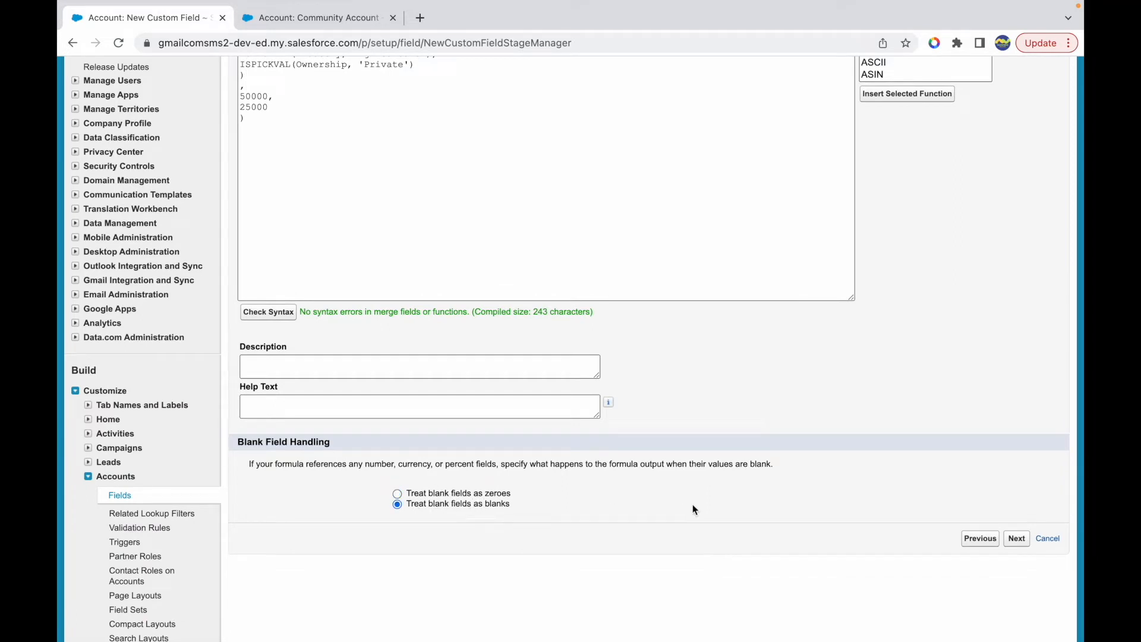
pyautogui.click(468, 494)
pyautogui.scroll(1, 416, 297)
pyautogui.doubleClick(250, 154)
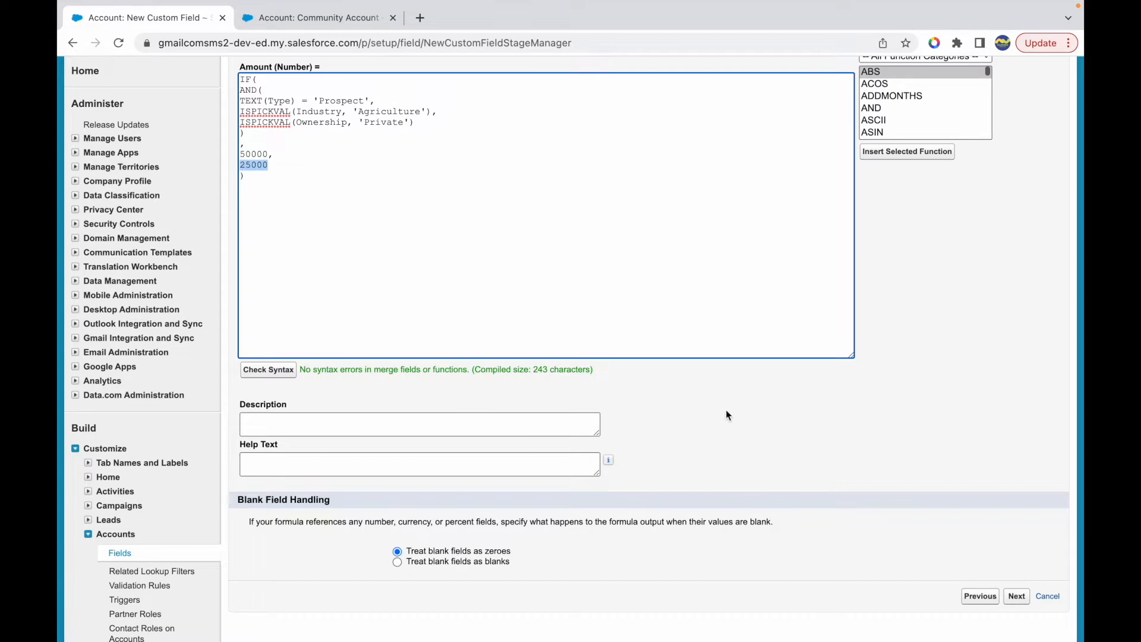
pyautogui.click(1016, 598)
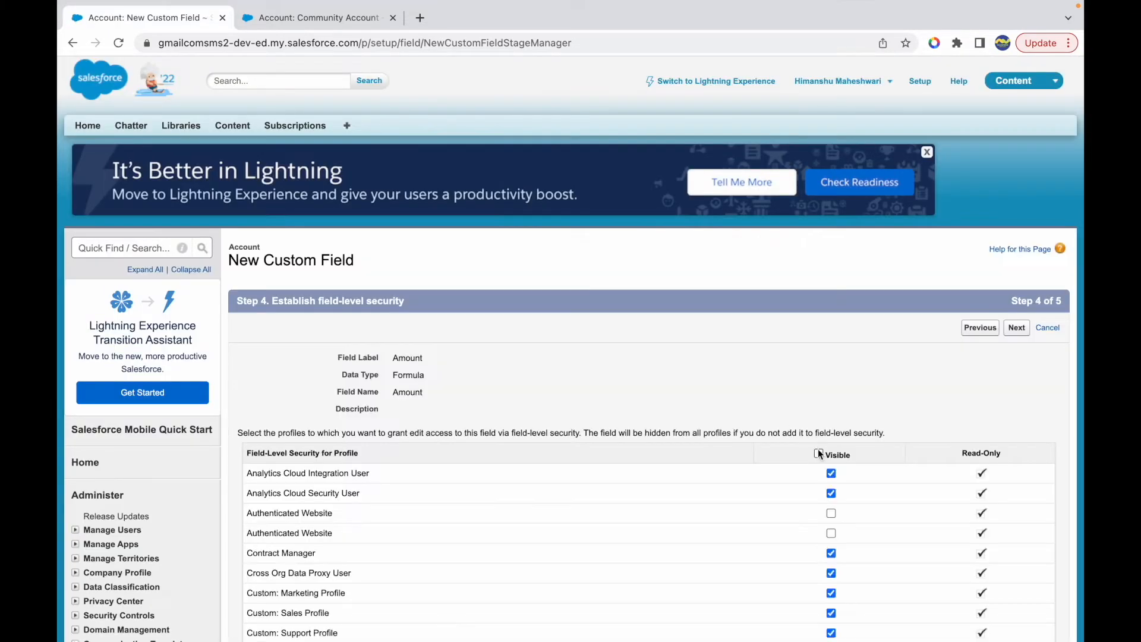
# - Keep the field-level security settings, adjust the page layout selection for the Amount field and save it
pyautogui.scroll(-10, 825, 416)
pyautogui.click(1015, 444)
pyautogui.click(253, 470)
pyautogui.click(254, 537)
pyautogui.click(1005, 331)
# - Reload the Community Account record and highlight the Amount field's label and value
pyautogui.click(315, 19)
pyautogui.press('super+r')
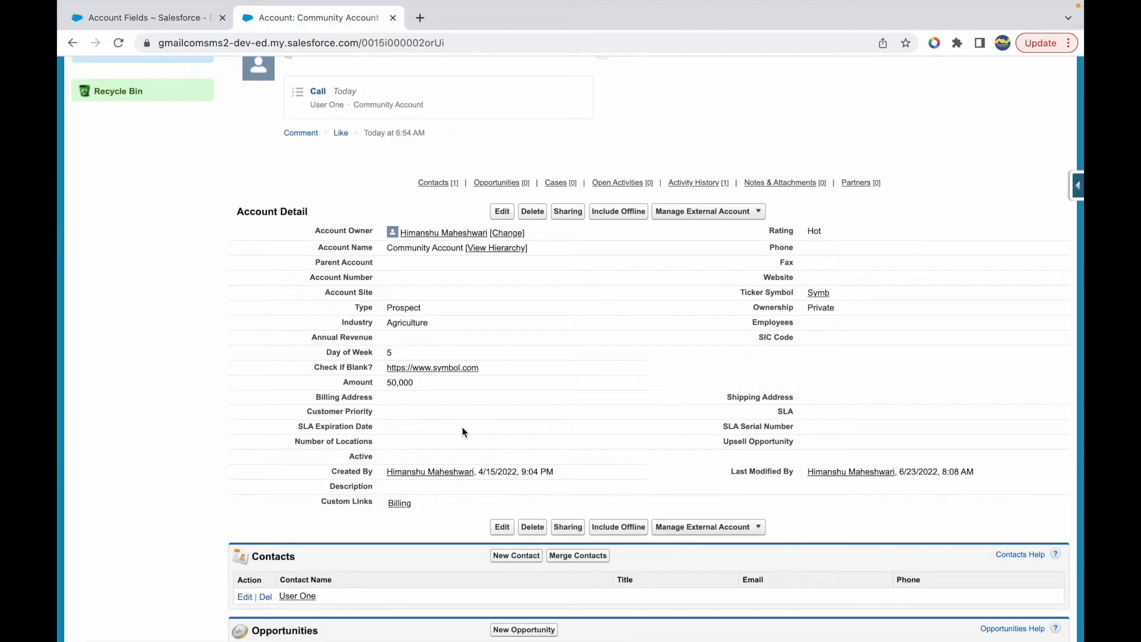
pyautogui.doubleClick(359, 381)
pyautogui.doubleClick(394, 382)
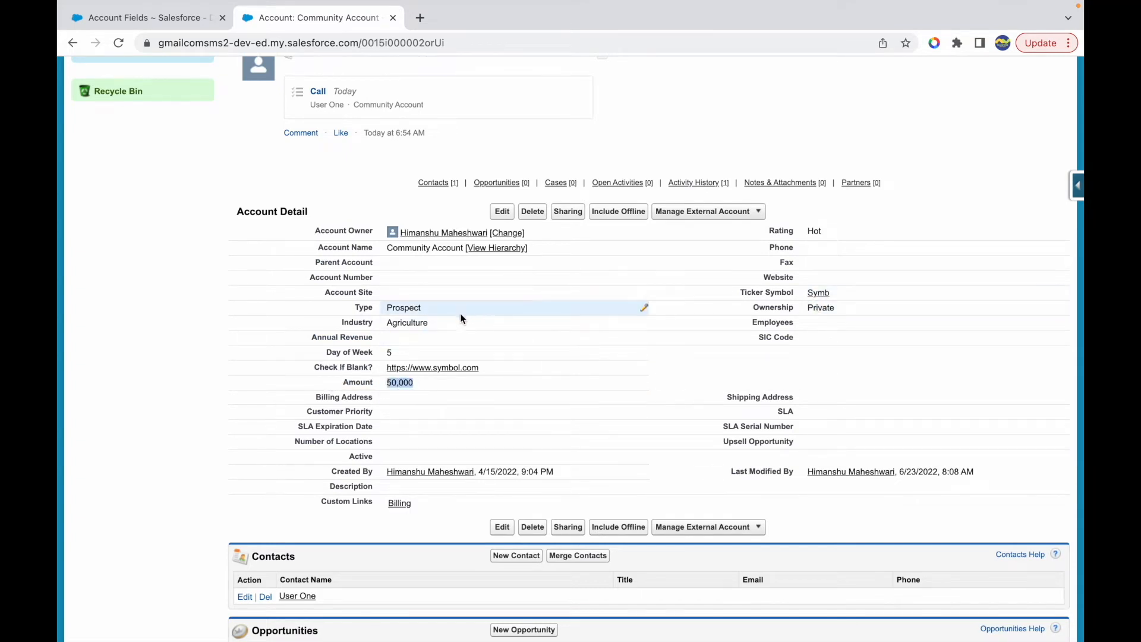
# - Change the account's Industry to Apparel and save the record
pyautogui.doubleClick(646, 322)
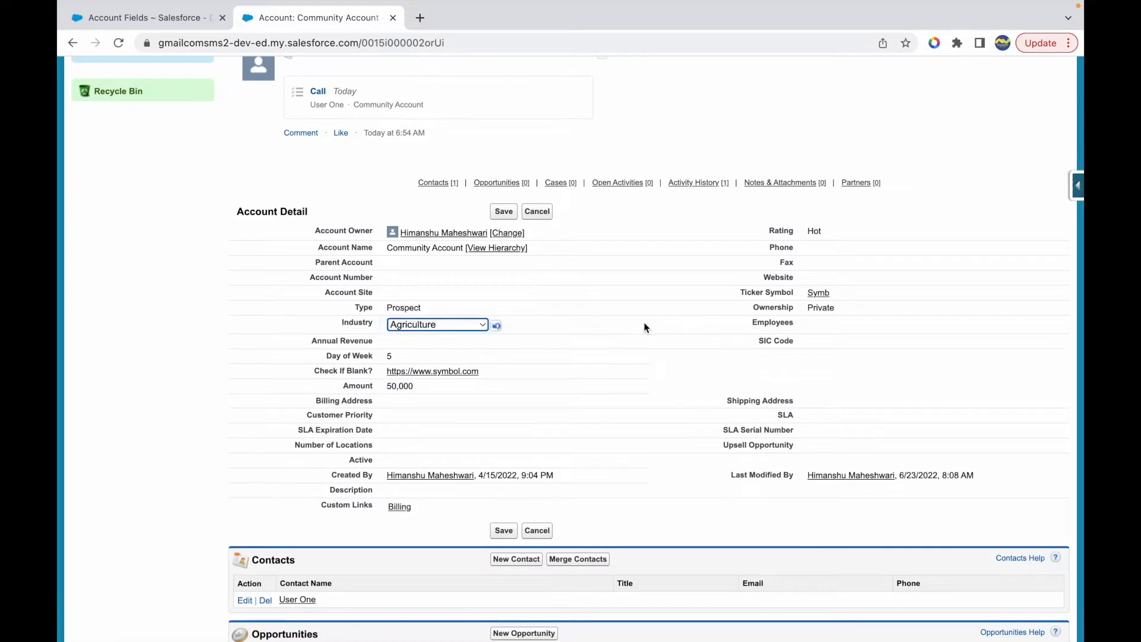
pyautogui.click(452, 323)
pyautogui.click(437, 341)
pyautogui.doubleClick(412, 386)
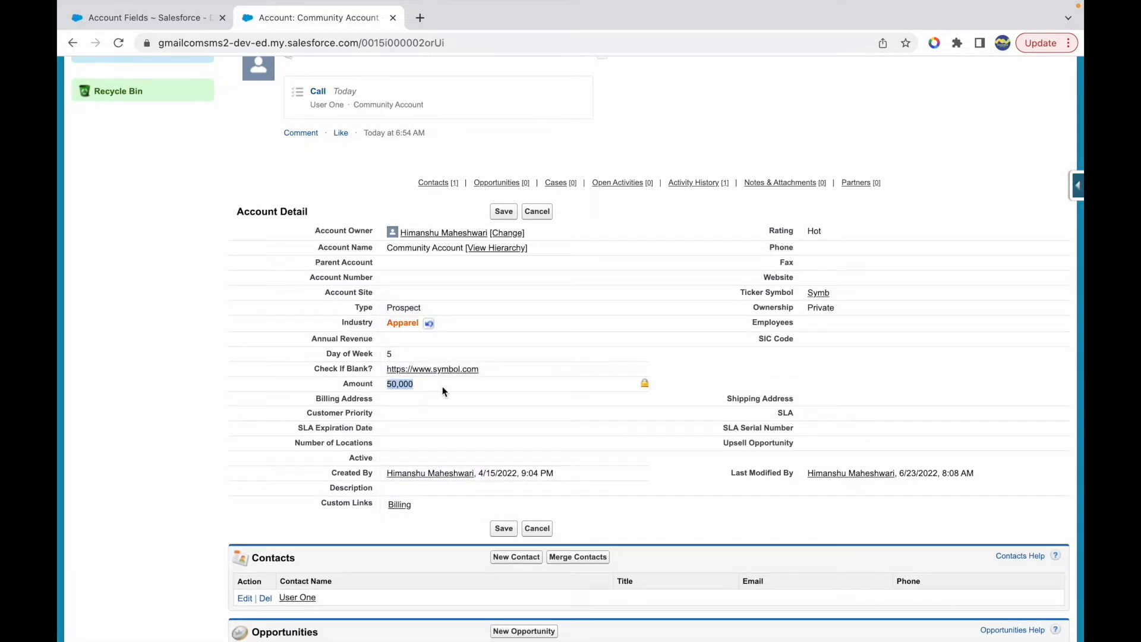
pyautogui.click(504, 212)
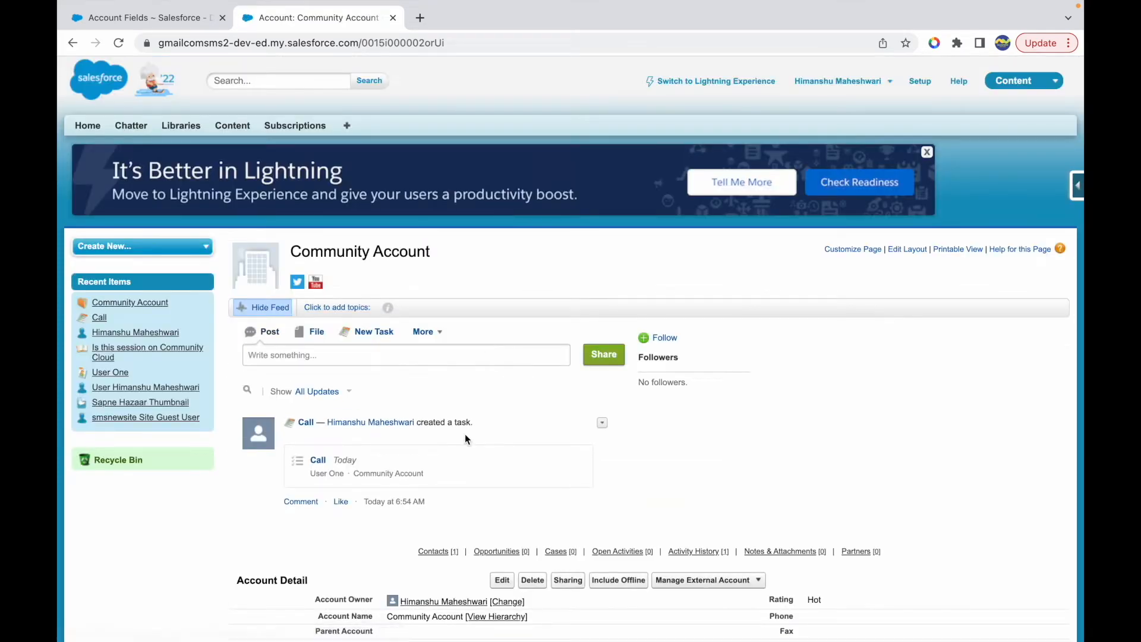
# - Highlight the recalculated Amount value in the account details
pyautogui.scroll(-2, 464, 434)
pyautogui.scroll(-1, 465, 433)
pyautogui.moveTo(429, 491); pyautogui.dragTo(379, 492)
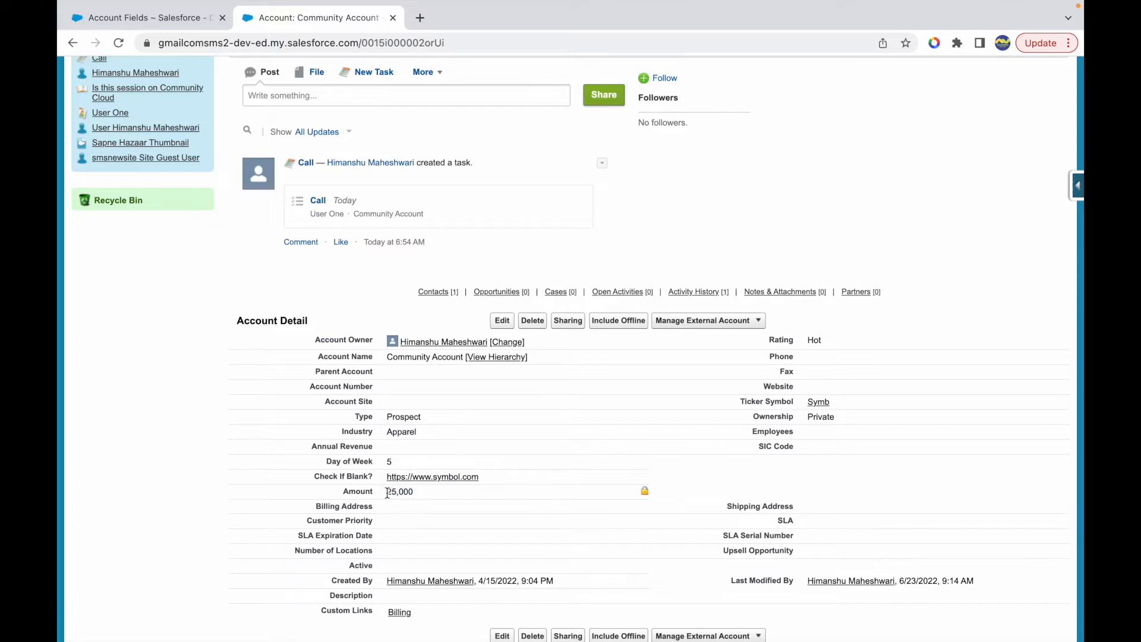
pyautogui.moveTo(387, 492); pyautogui.dragTo(435, 491)
pyautogui.click(459, 492)
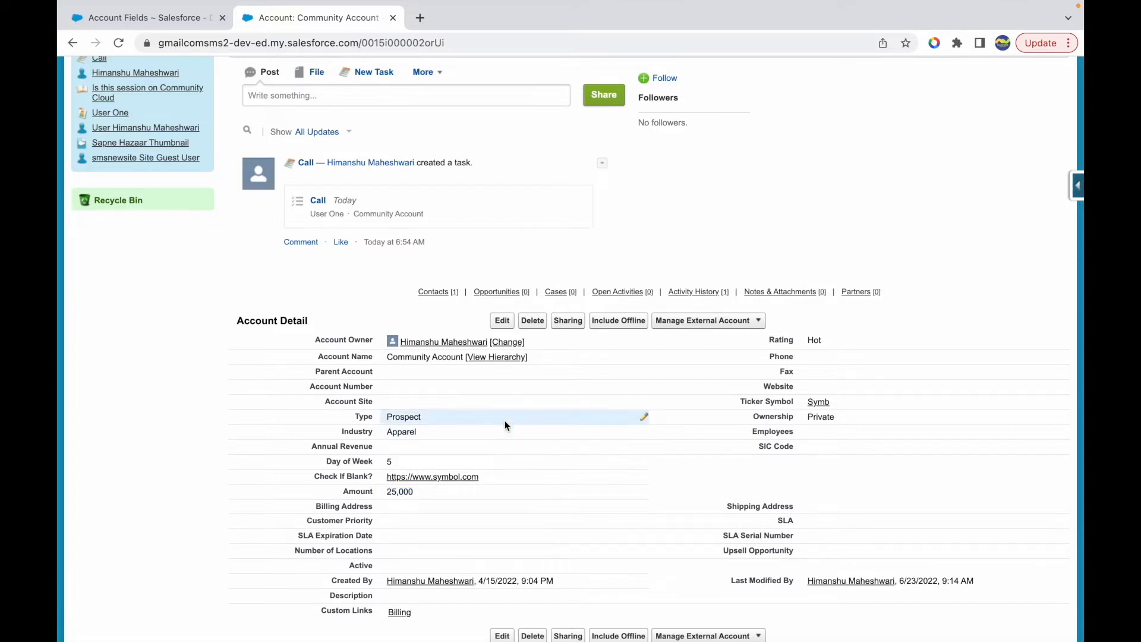
# - Switch to the Keynote presentation and highlight NULLVALUE in the list of formula functions
pyautogui.hotkey('ctrl', 'Up')
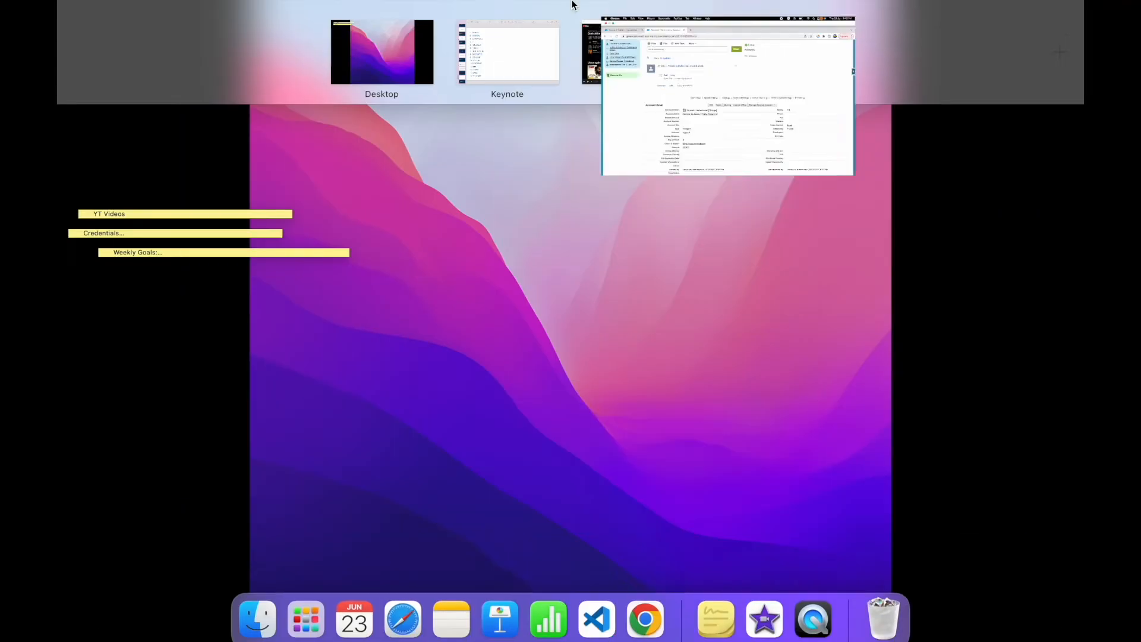
pyautogui.click(501, 58)
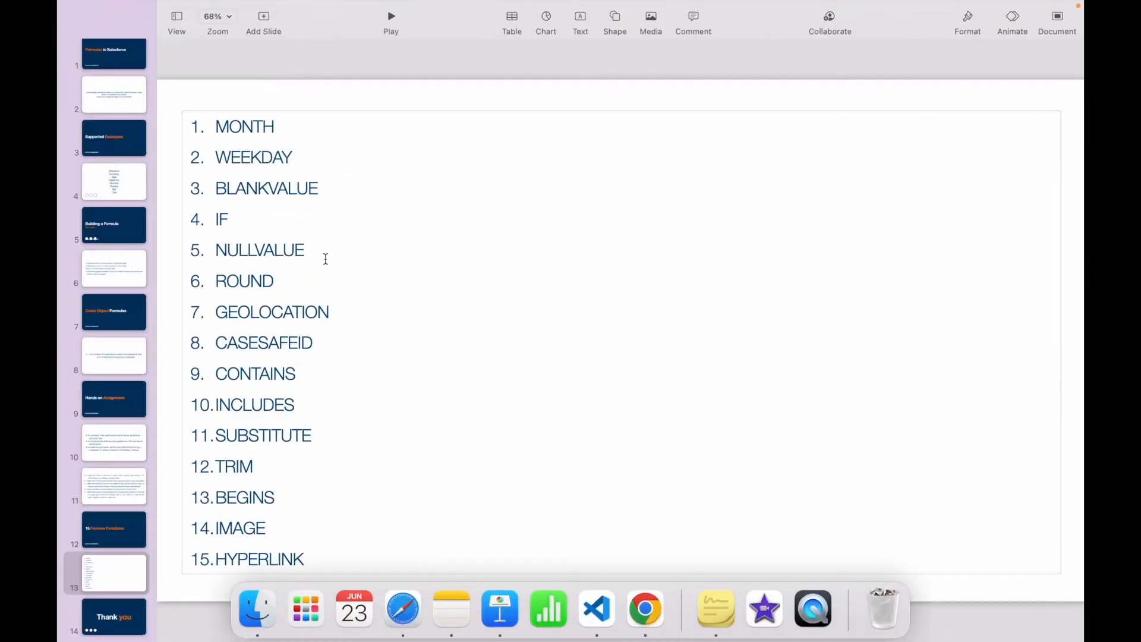
pyautogui.doubleClick(256, 250)
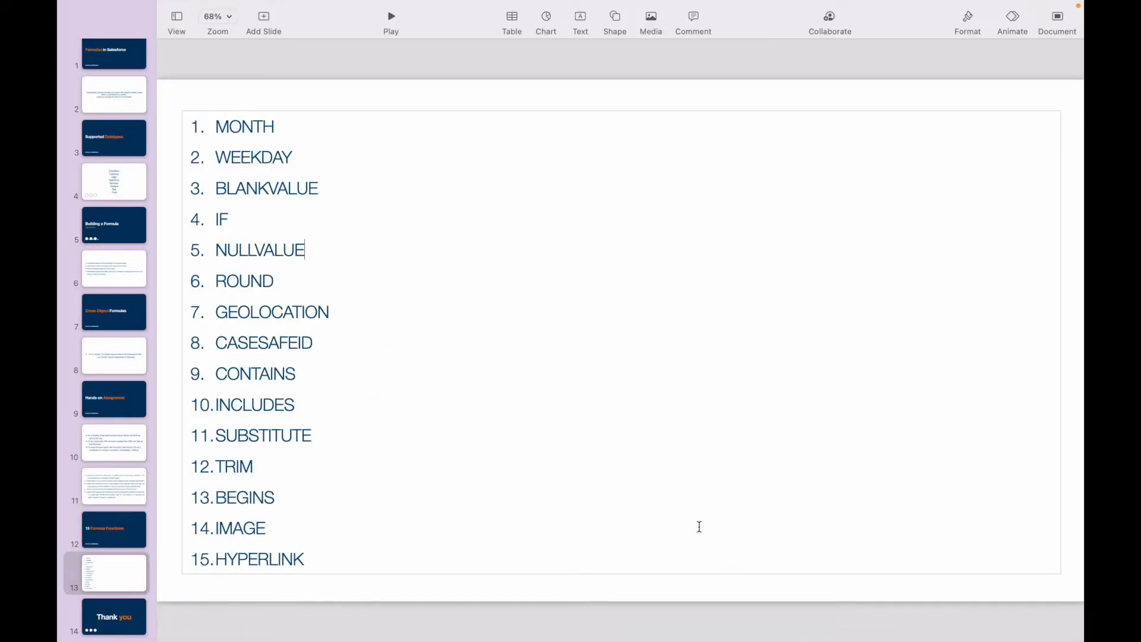
pyautogui.doubleClick(259, 251)
pyautogui.click(323, 249)
# - Switch to Chrome and find the Account object's Fields page in Salesforce Setup by searching for "acco"
pyautogui.hotkey('ctrl', 'Up')
pyautogui.click(725, 41)
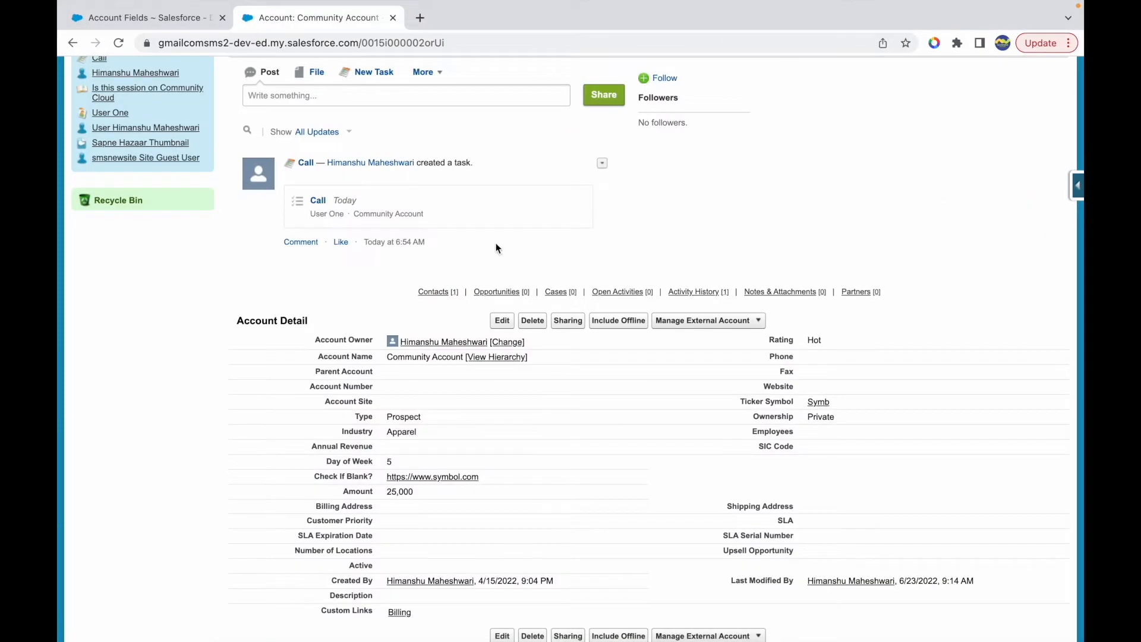
pyautogui.scroll(5, 722, 212)
pyautogui.click(915, 85)
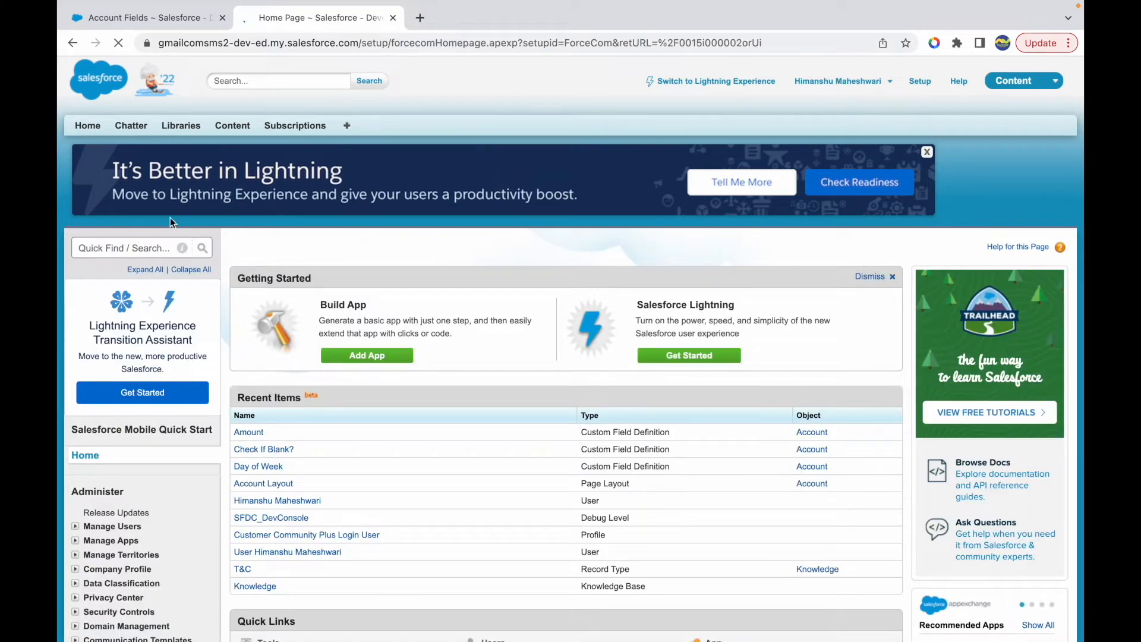
pyautogui.click(113, 248)
pyautogui.write('acco')
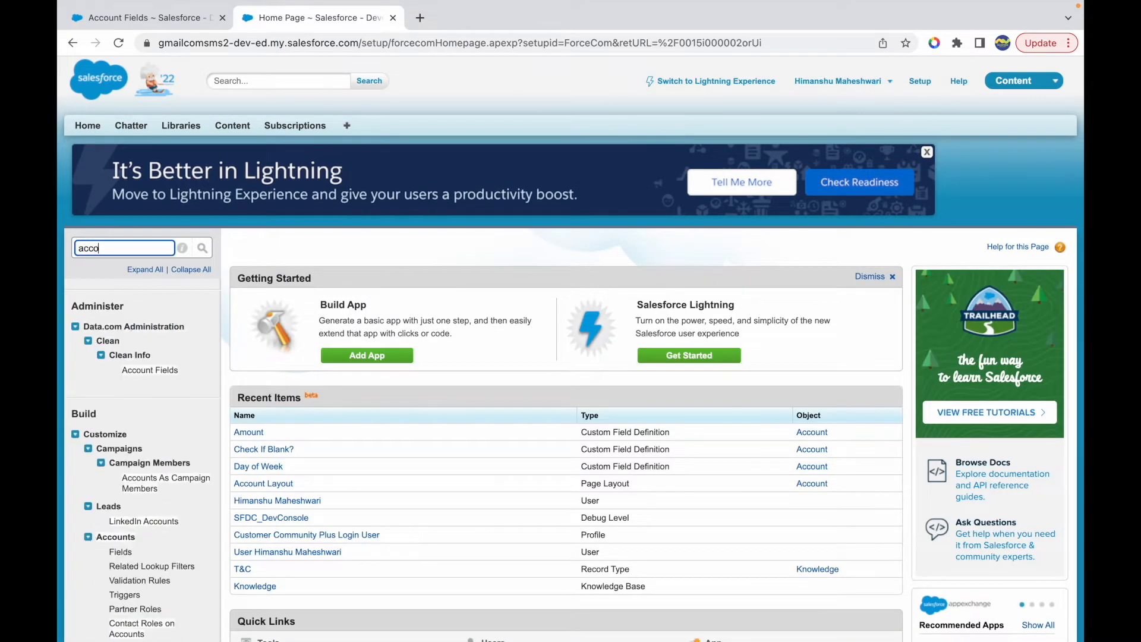
pyautogui.click(120, 552)
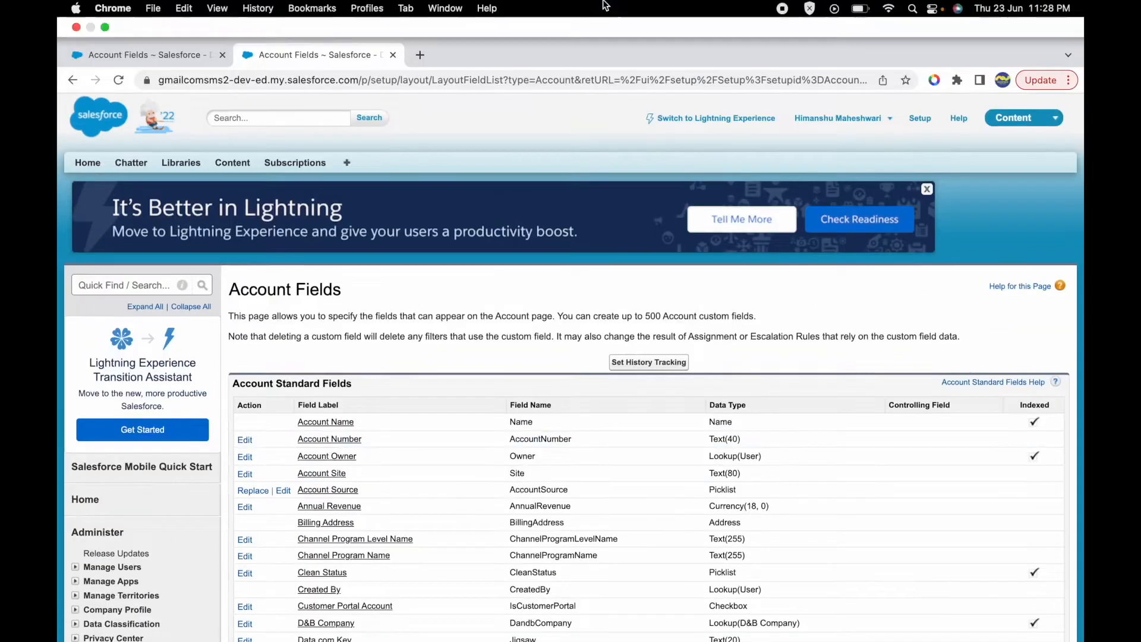
# - Switch to the Keynote presentation and highlight MONTH, WEEKDAY, BLANKVALUE, IF and NULLVALUE in turn
pyautogui.hotkey('ctrl', 'Up')
pyautogui.click(618, 37)
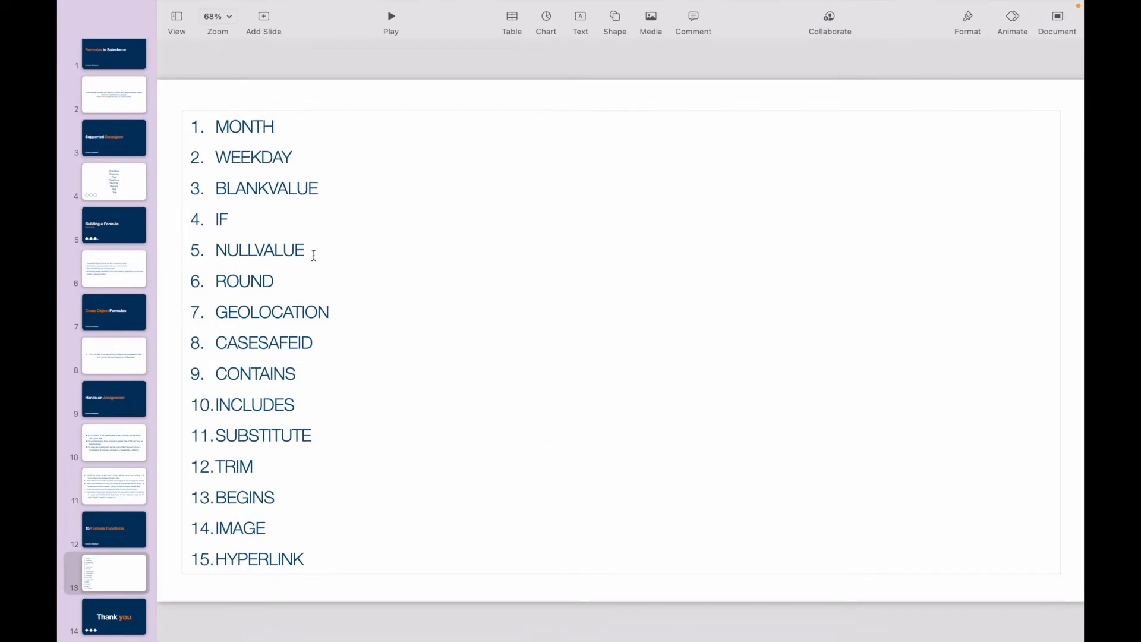
pyautogui.doubleClick(250, 118)
pyautogui.doubleClick(250, 161)
pyautogui.click(257, 185)
pyautogui.doubleClick(257, 185)
pyautogui.doubleClick(221, 219)
pyautogui.doubleClick(251, 244)
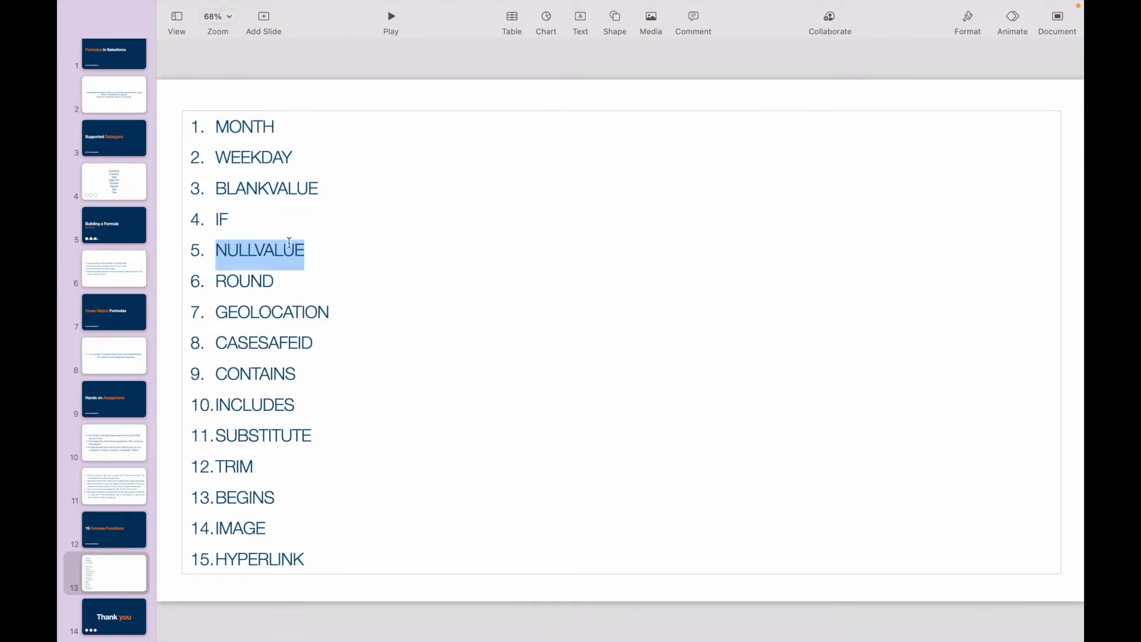
pyautogui.click(310, 248)
pyautogui.click(285, 274)
pyautogui.doubleClick(265, 253)
pyautogui.click(324, 252)
# - Highlight the listed functions from BLANKVALUE back up to MONTH and down again to NULLVALUE
pyautogui.doubleClick(257, 185)
pyautogui.click(333, 186)
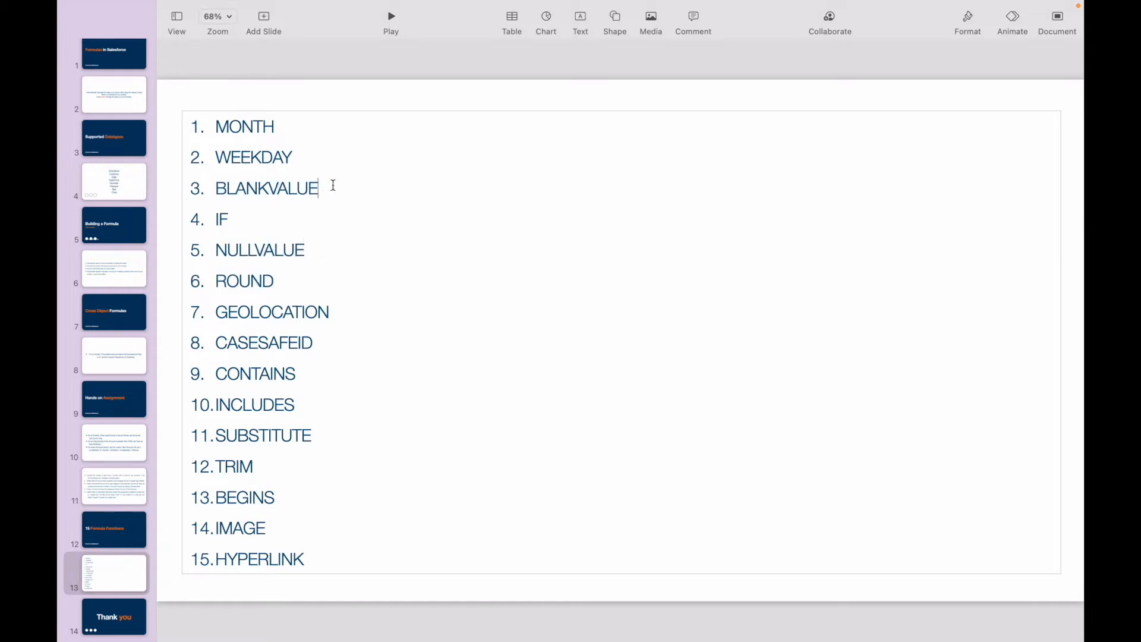
pyautogui.doubleClick(266, 156)
pyautogui.click(301, 158)
pyautogui.doubleClick(243, 127)
pyautogui.click(292, 126)
pyautogui.click(226, 126)
pyautogui.click(300, 156)
pyautogui.doubleClick(255, 156)
pyautogui.click(329, 172)
pyautogui.doubleClick(268, 154)
pyautogui.click(295, 154)
pyautogui.doubleClick(269, 187)
pyautogui.doubleClick(222, 220)
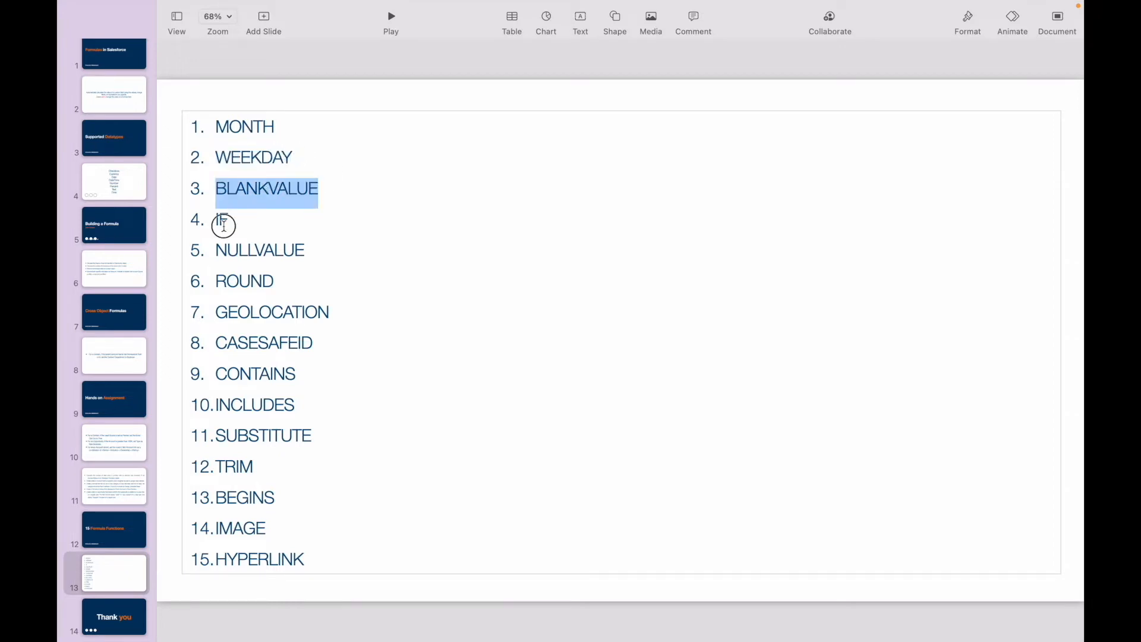
pyautogui.click(249, 222)
pyautogui.doubleClick(283, 247)
pyautogui.click(323, 248)
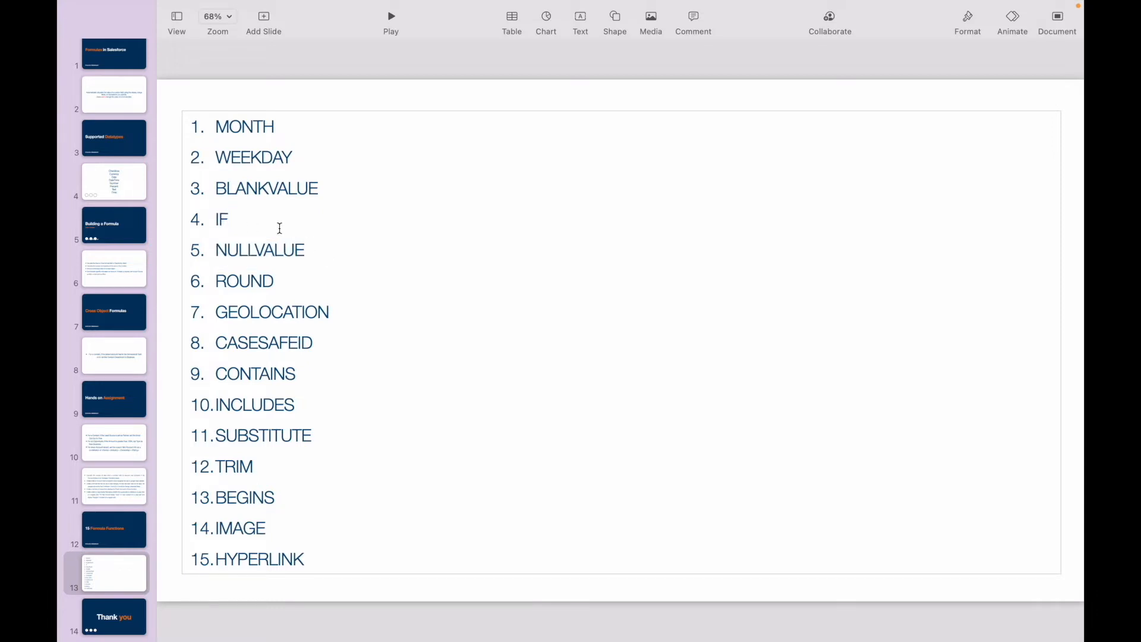
# - Highlight BLANKVALUE and NULLVALUE on the slide to compare the two functions
pyautogui.doubleClick(268, 184)
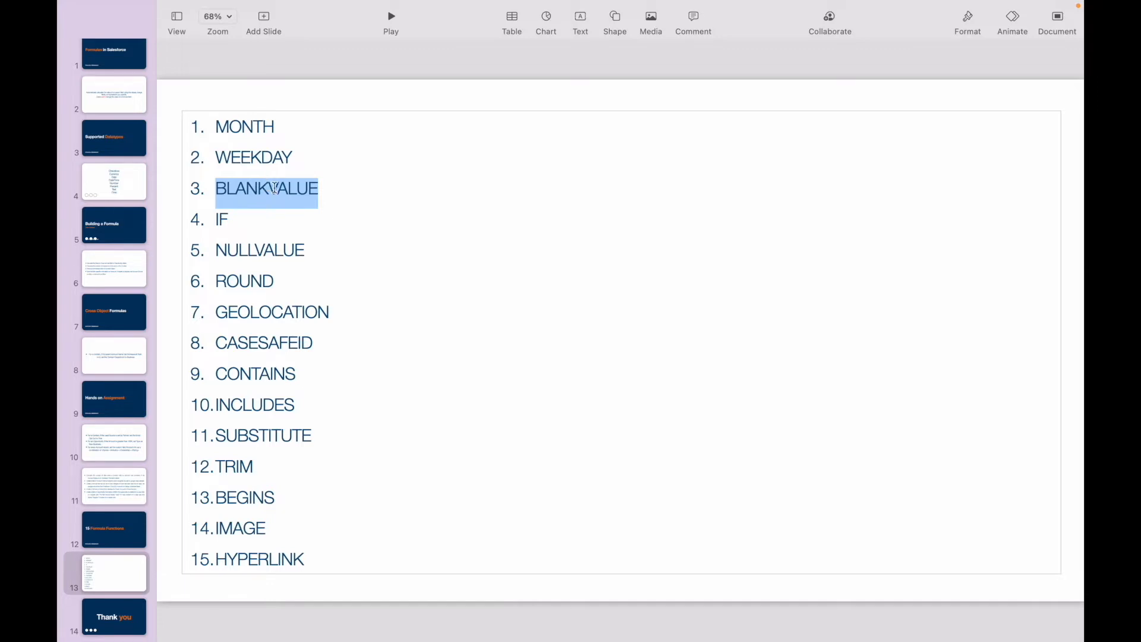
pyautogui.doubleClick(264, 247)
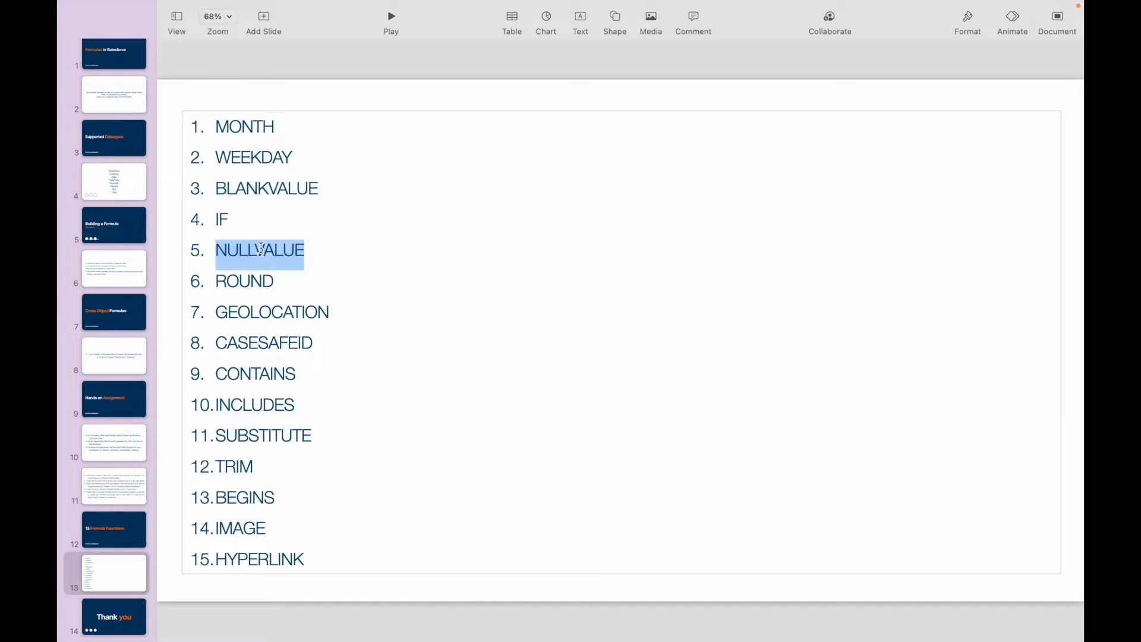
pyautogui.click(309, 247)
pyautogui.doubleClick(277, 244)
# - Switch to Chrome and start a new custom field on the Account object
pyautogui.hotkey('ctrl', 'Up')
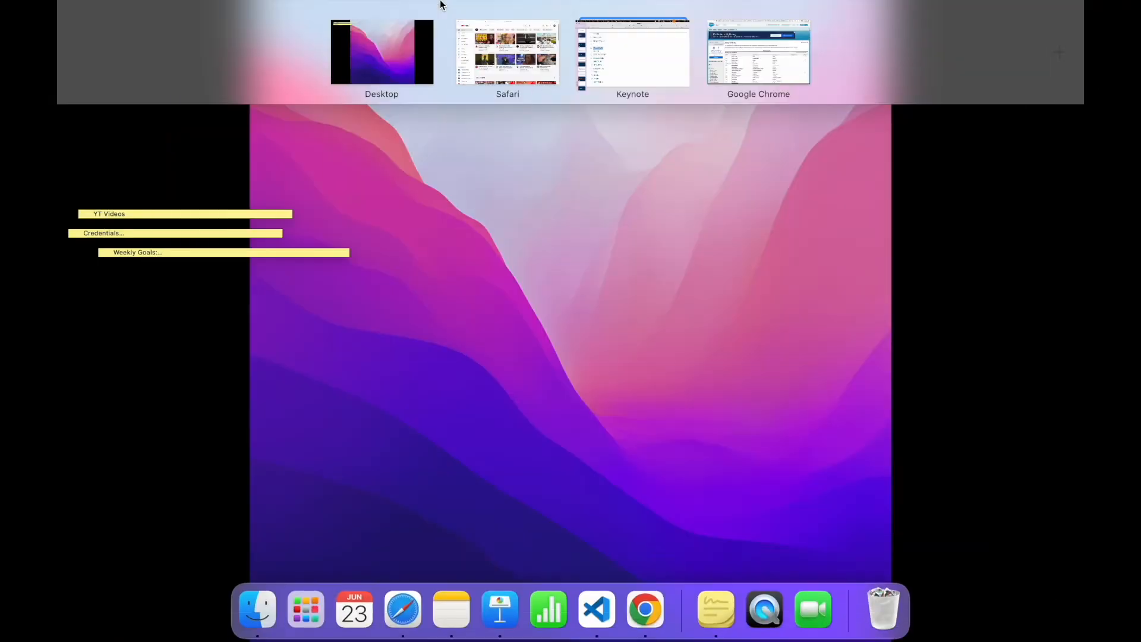
pyautogui.click(729, 70)
pyautogui.scroll(-15, 419, 499)
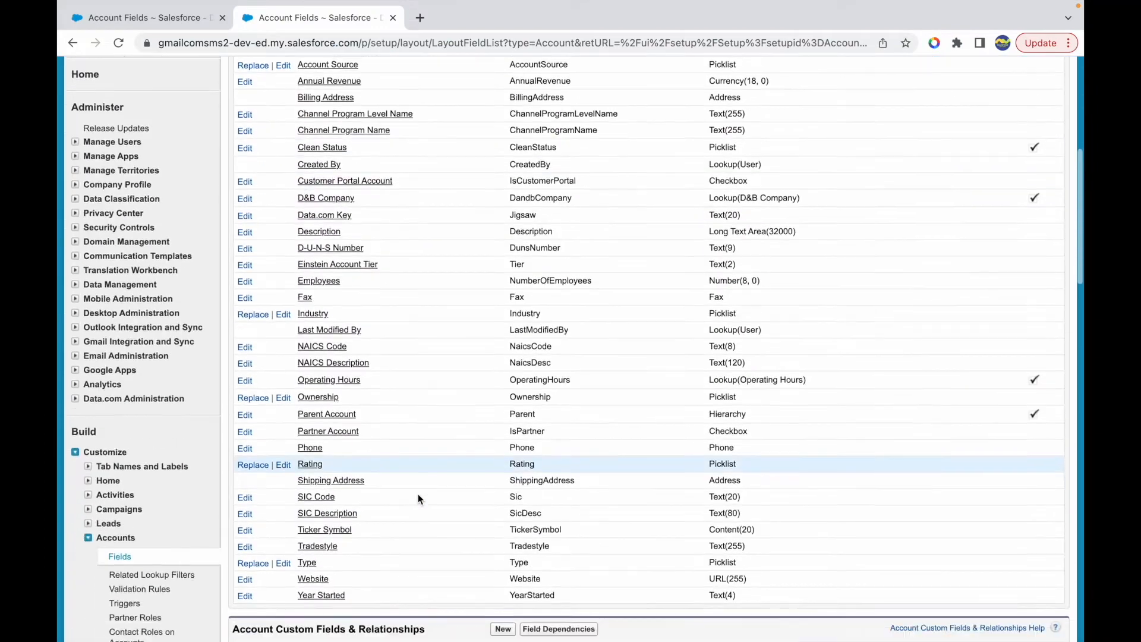
pyautogui.click(503, 393)
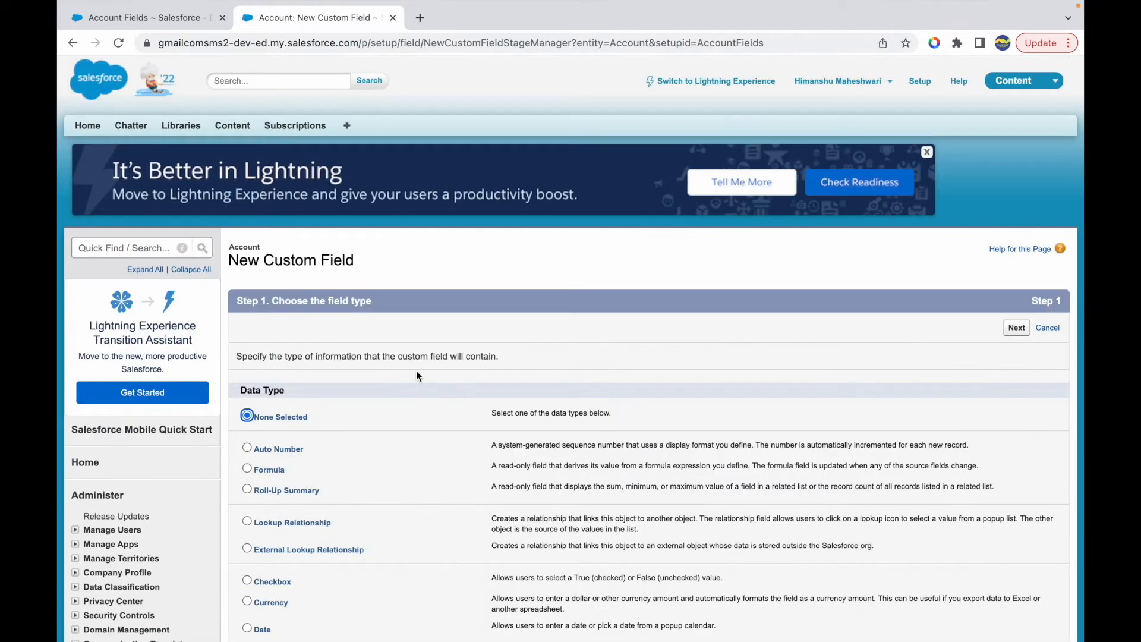
# - Return to the Keynote presentation and highlight BLANKVALUE and NULLVALUE alternately
pyautogui.hotkey('ctrl', 'Up')
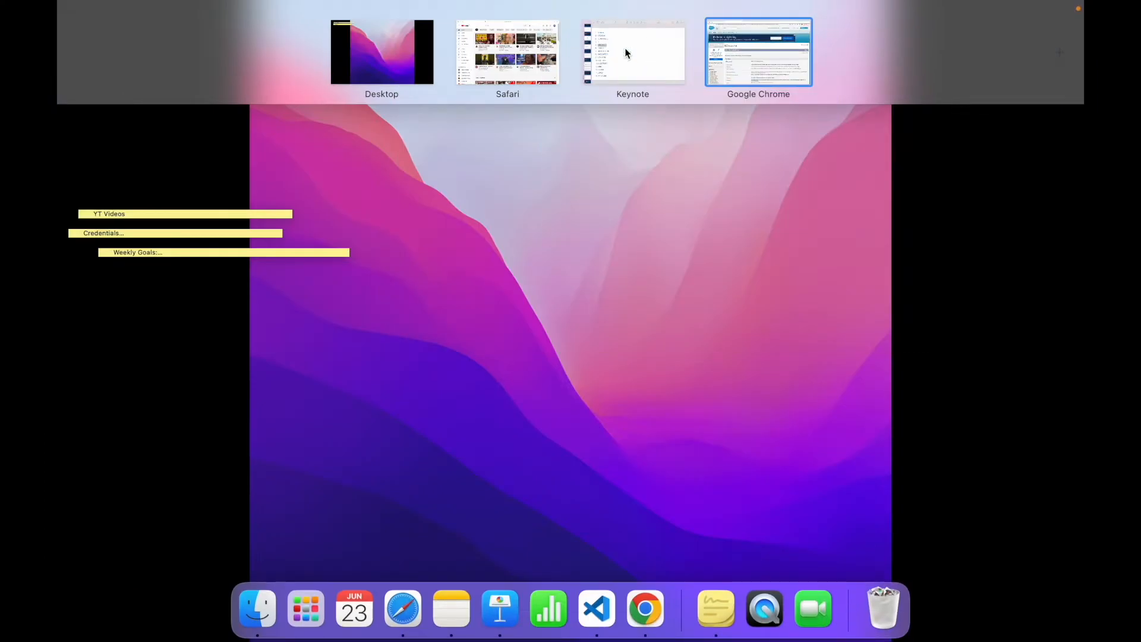
pyautogui.click(625, 51)
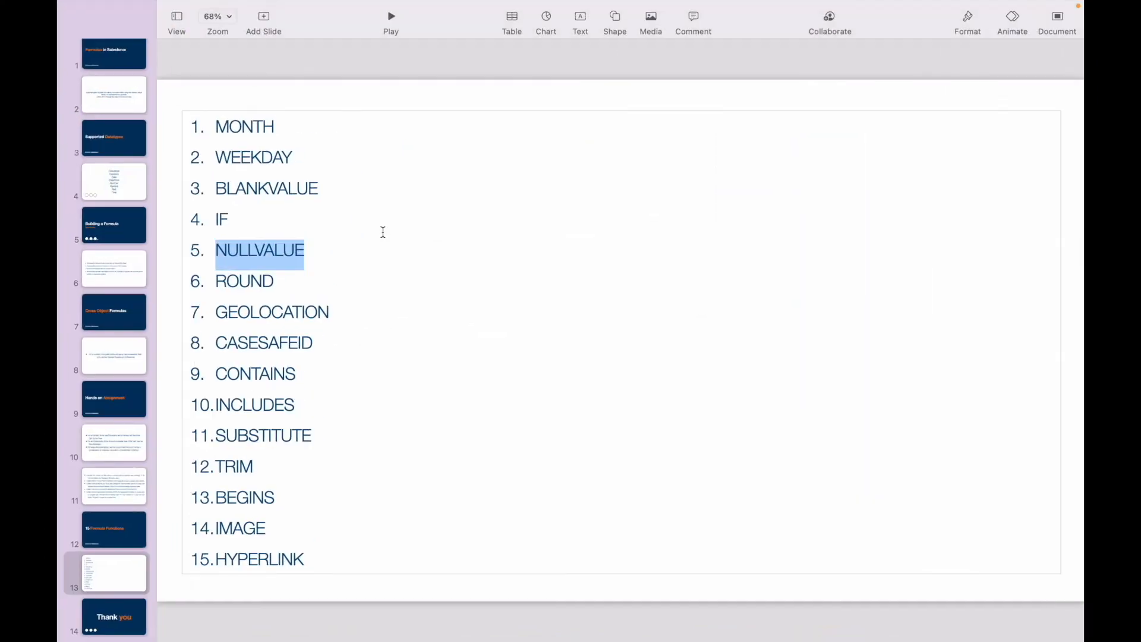
pyautogui.doubleClick(255, 189)
pyautogui.doubleClick(250, 254)
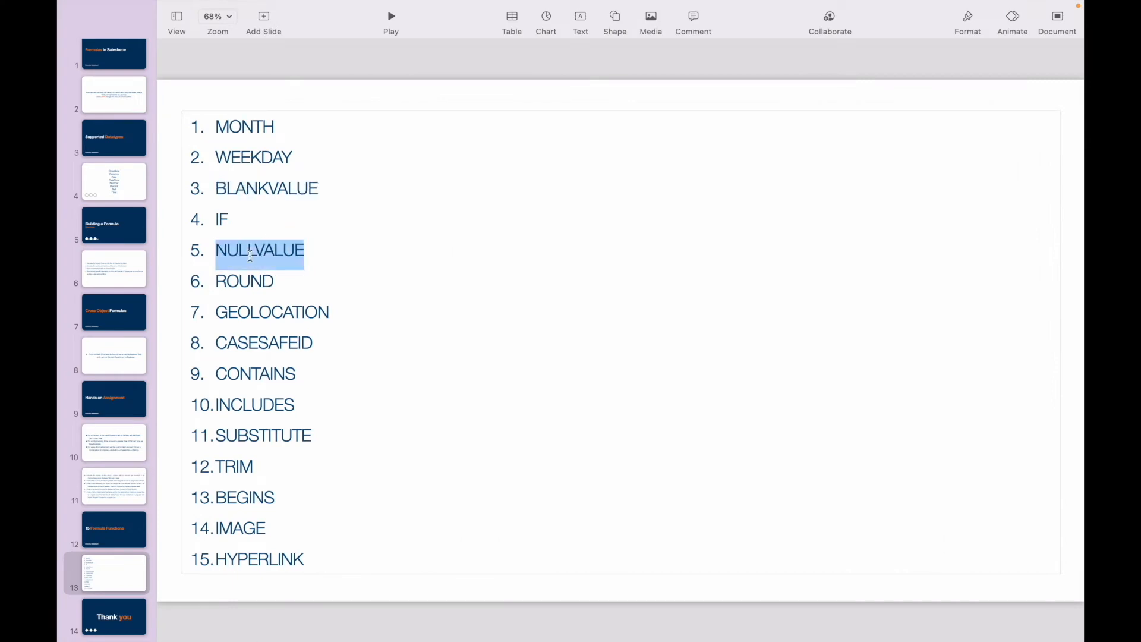
pyautogui.doubleClick(253, 189)
pyautogui.doubleClick(256, 250)
pyautogui.click(273, 256)
# - Switch to Chrome and make the new Account field a Formula with Text as its return type
pyautogui.hotkey('ctrl', 'Up')
pyautogui.click(749, 49)
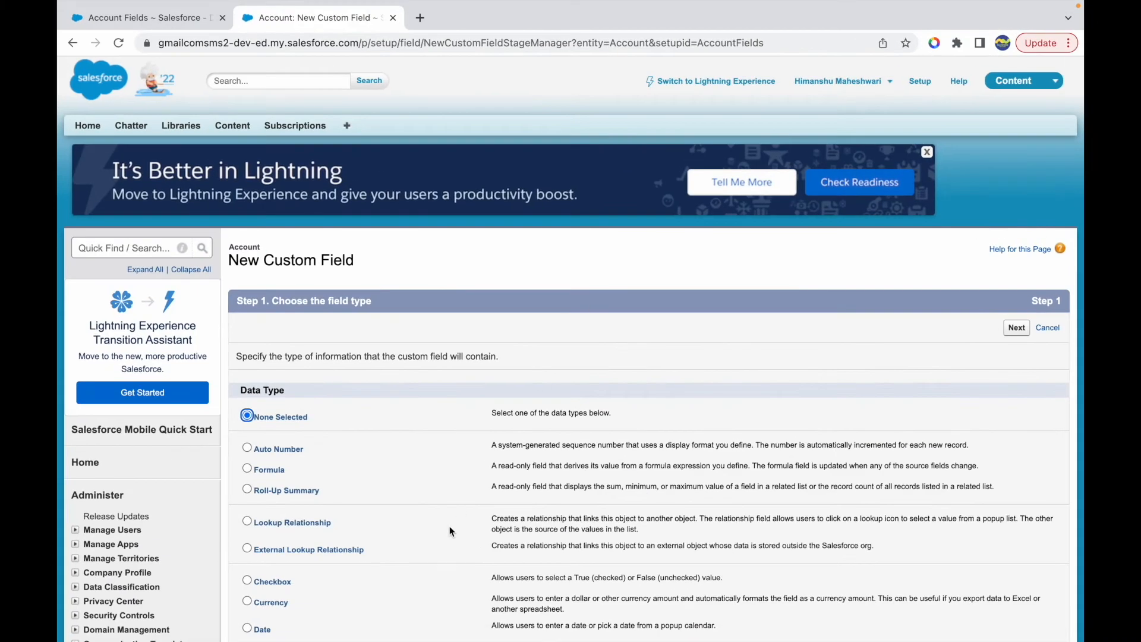
pyautogui.click(270, 470)
pyautogui.click(1015, 327)
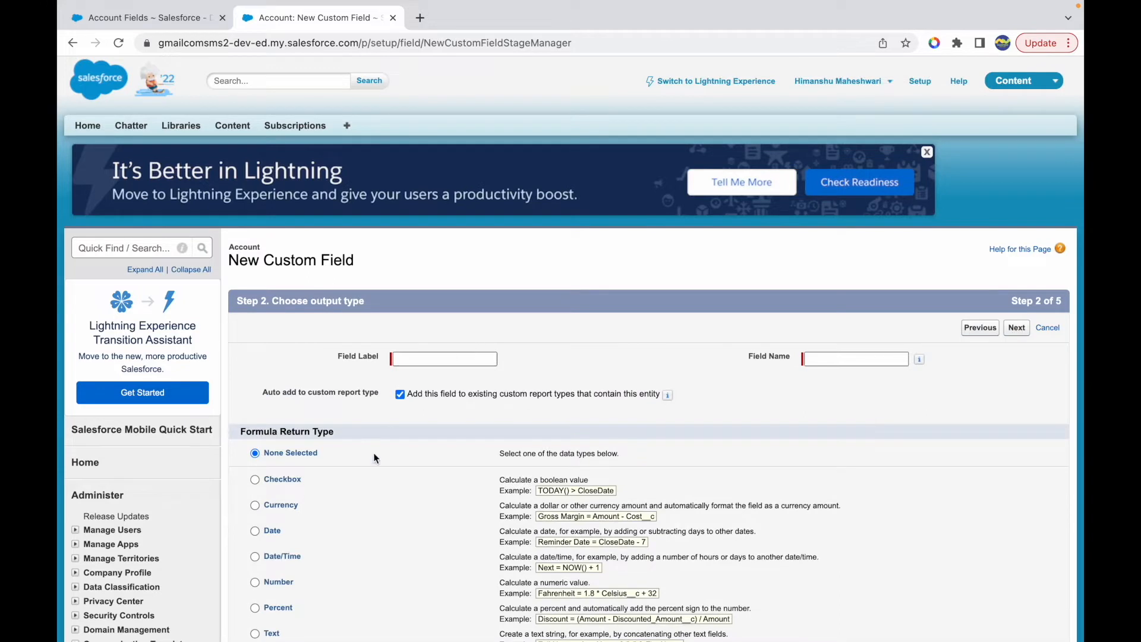
pyautogui.scroll(-5, 374, 458)
pyautogui.click(269, 487)
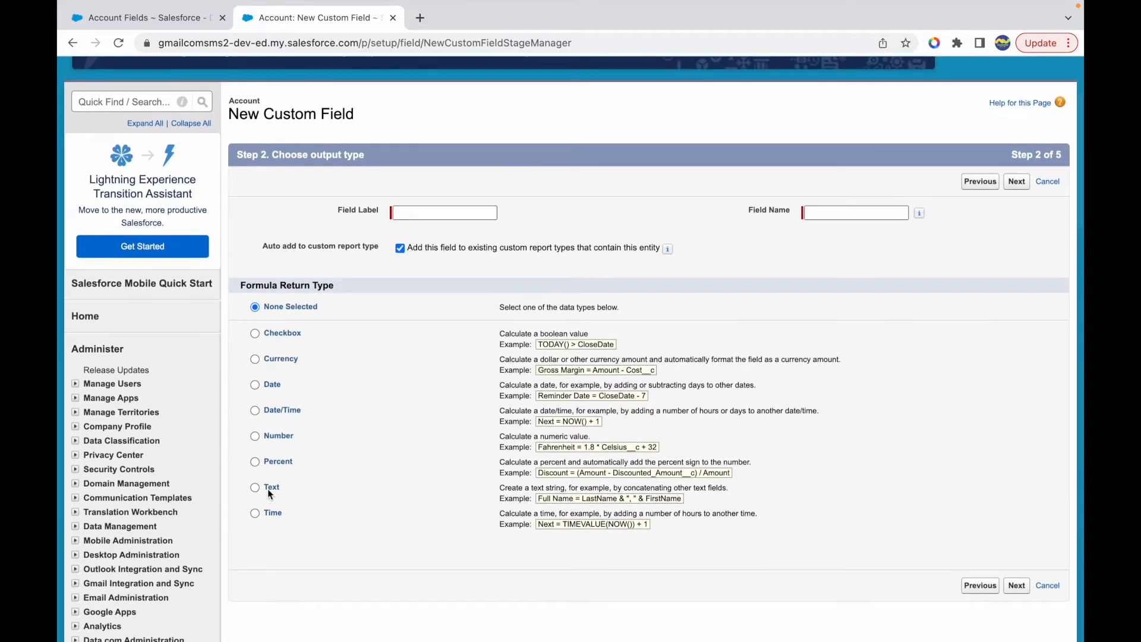
# - Label the formula field Null Replacement with the name Null_Replacement and continue to the formula editor
pyautogui.click(417, 213)
pyautogui.write('Check')
pyautogui.press('BackSpace')
pyautogui.press('BackSpace')
pyautogui.press('BackSpace')
pyautogui.press('BackSpace')
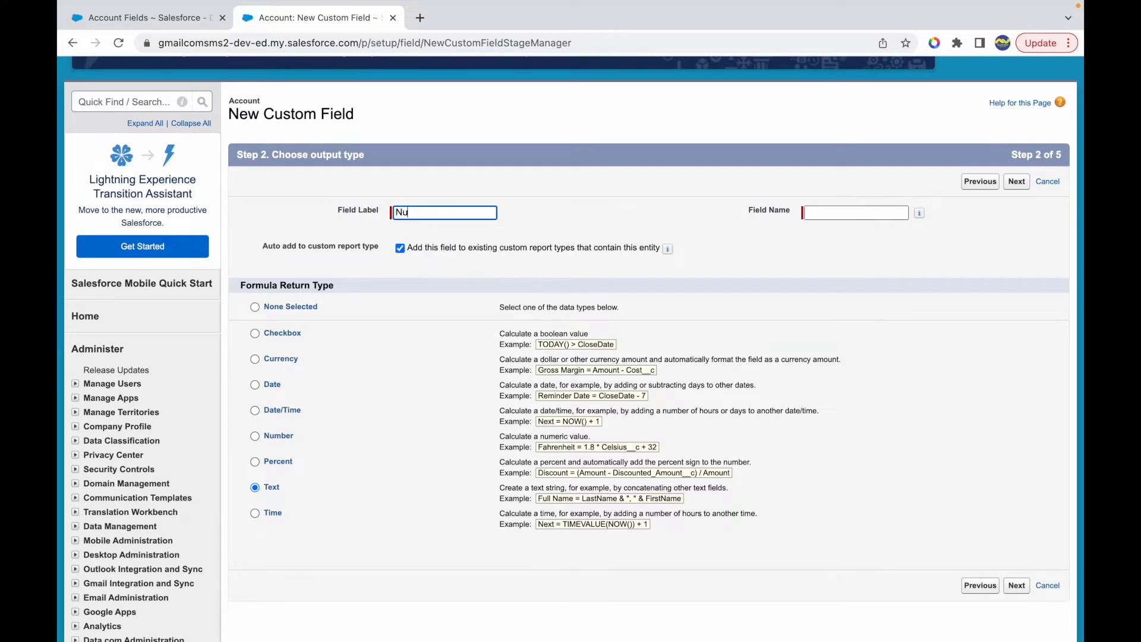
pyautogui.write('Null Replacement')
pyautogui.click(572, 222)
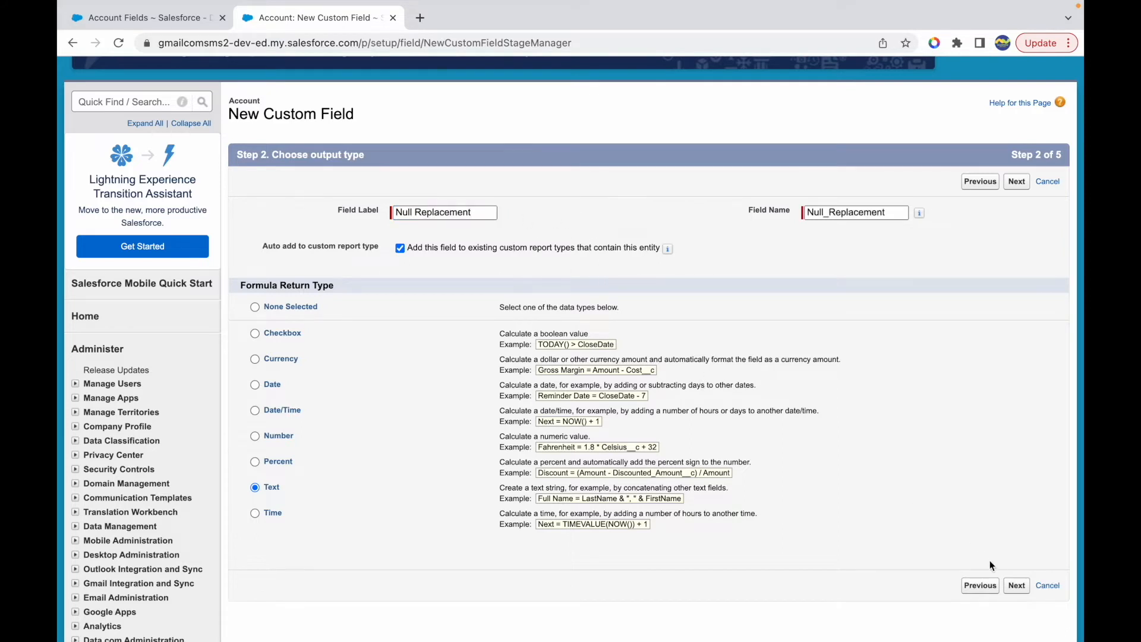
pyautogui.click(1016, 585)
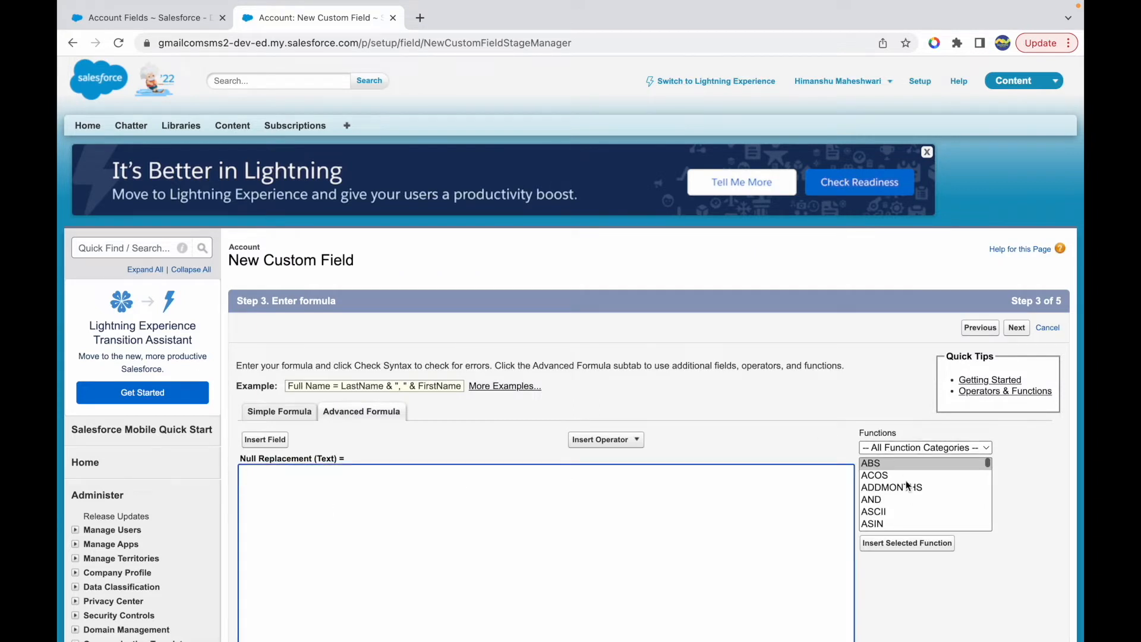
# - Filter the functions to the Logical category and insert NULLVALUE into the formula
pyautogui.click(896, 450)
pyautogui.click(889, 480)
pyautogui.scroll(-3, 899, 505)
pyautogui.click(889, 509)
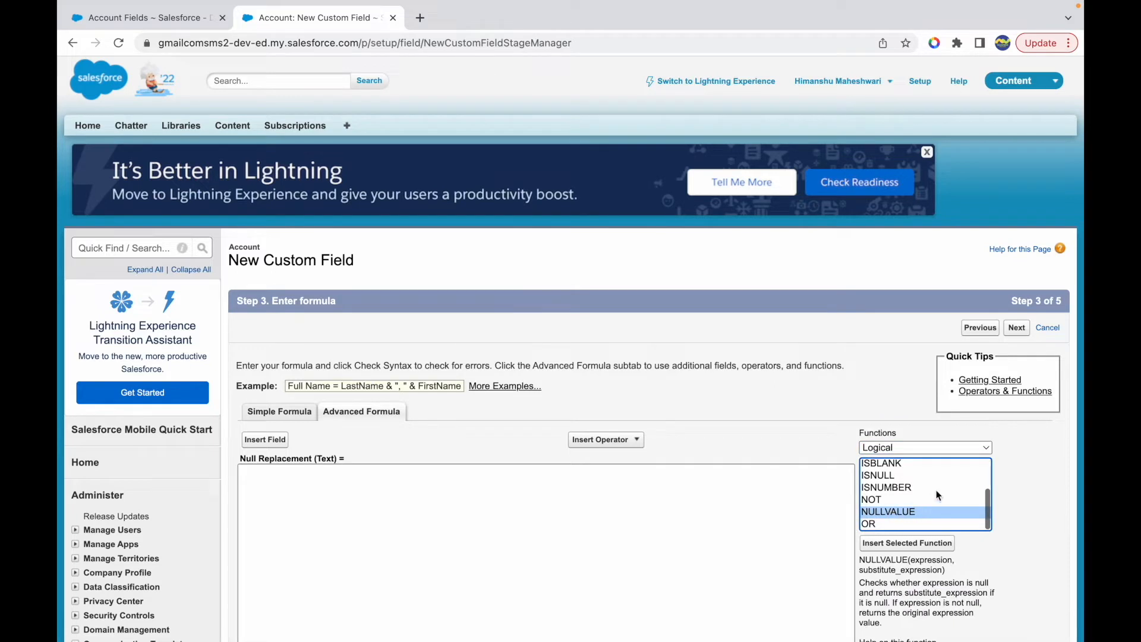
pyautogui.scroll(-1, 1046, 493)
pyautogui.scroll(-2, 976, 536)
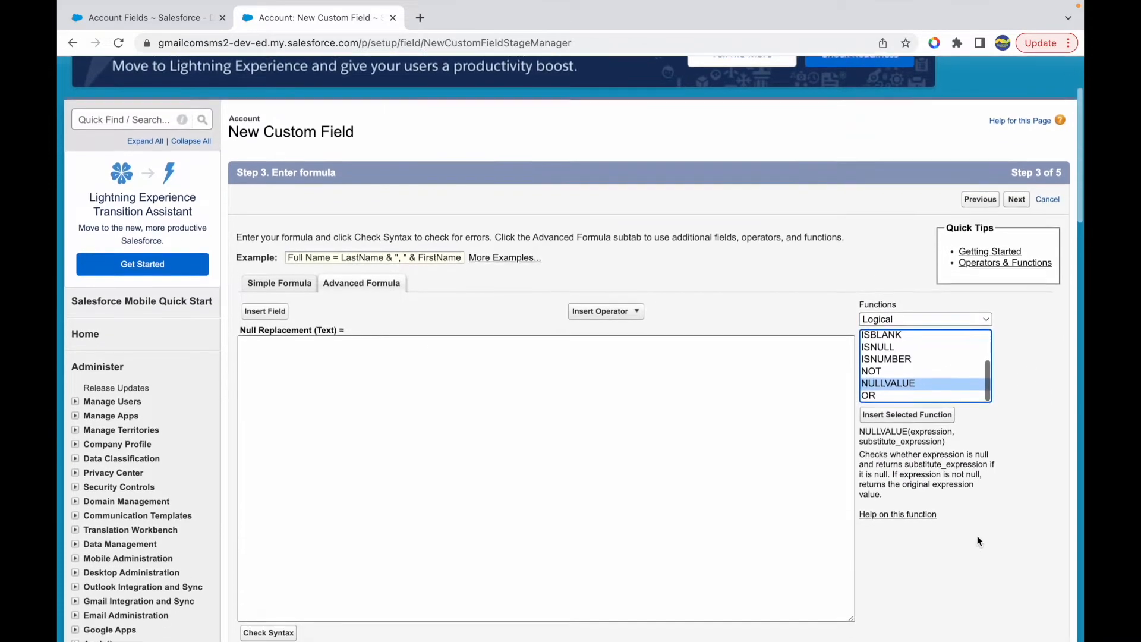
pyautogui.click(900, 407)
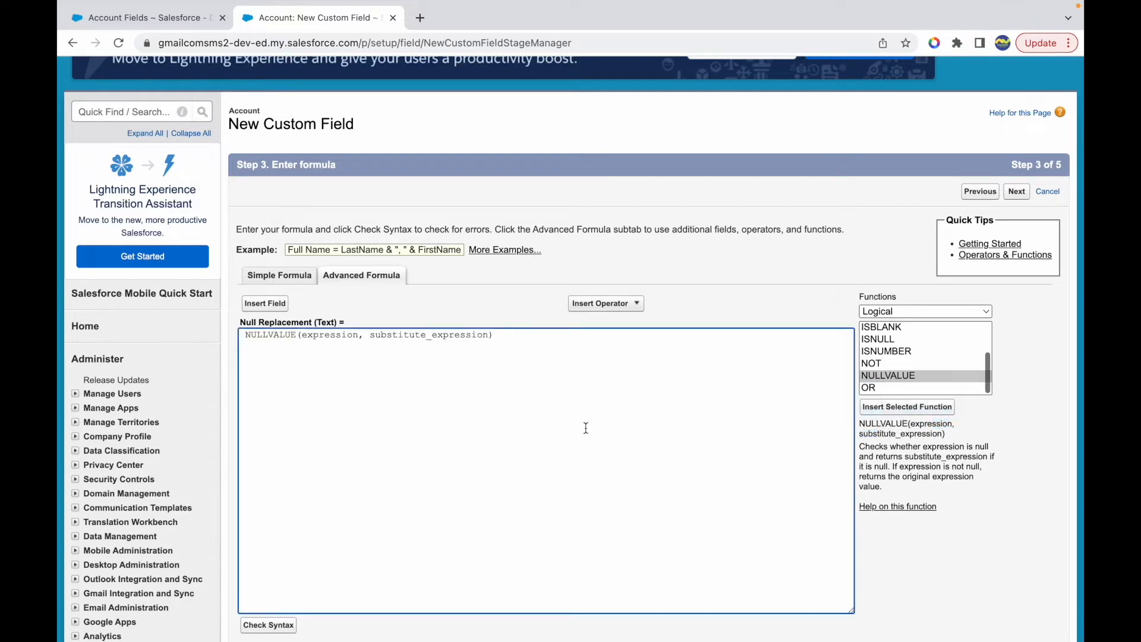
# - Highlight the inserted NULLVALUE arguments and the function's description to explain them
pyautogui.moveTo(285, 335); pyautogui.dragTo(455, 336)
pyautogui.click(527, 340)
pyautogui.moveTo(860, 447); pyautogui.dragTo(948, 455)
pyautogui.click(937, 465)
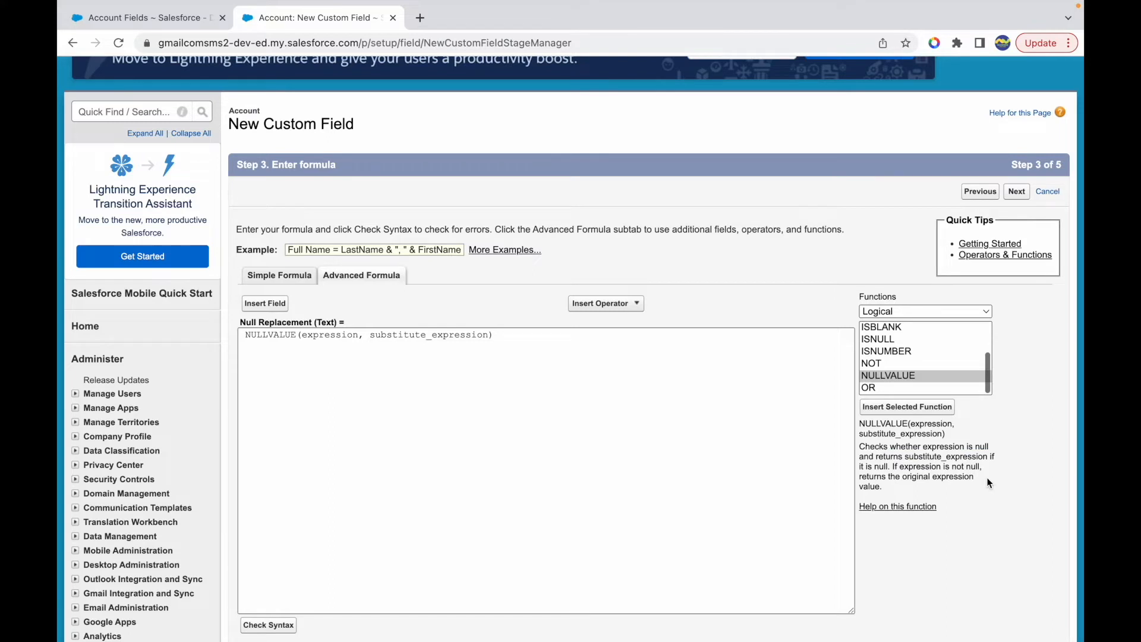
# - Remove the leading space before NULLVALUE and highlight the formula's function name and substitute_expression
pyautogui.click(271, 334)
pyautogui.press('BackSpace')
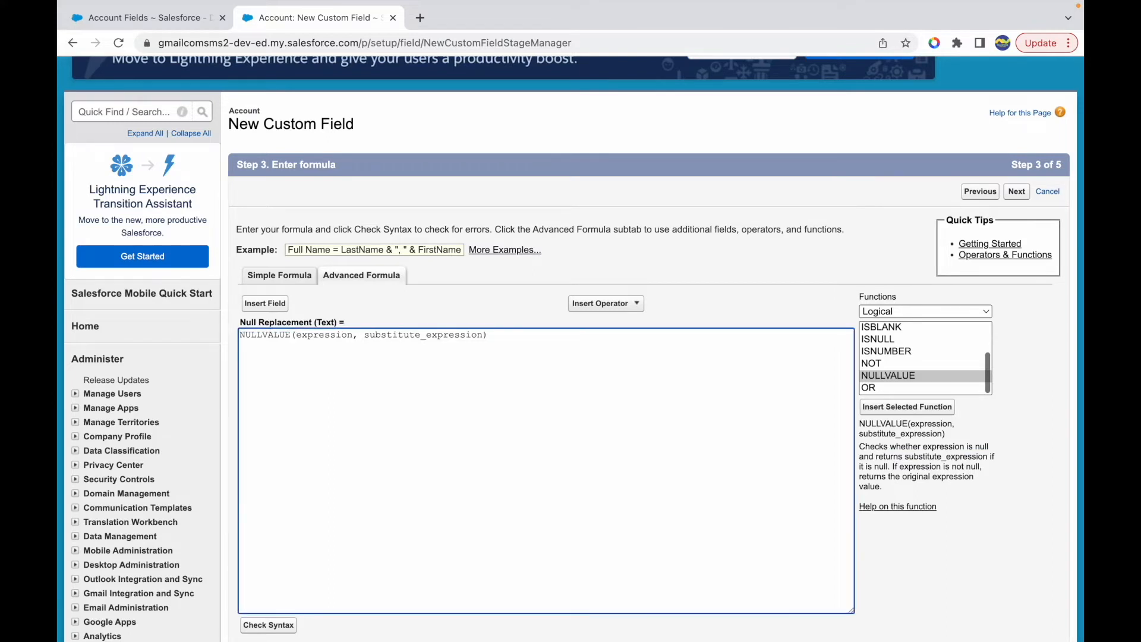
pyautogui.moveTo(508, 334); pyautogui.dragTo(234, 337)
pyautogui.click(503, 338)
pyautogui.doubleClick(271, 334)
pyautogui.click(333, 346)
pyautogui.doubleClick(430, 335)
pyautogui.click(510, 337)
pyautogui.doubleClick(282, 336)
pyautogui.click(280, 336)
# - Open the Community Account record from Accounts in the other browser tab
pyautogui.click(154, 18)
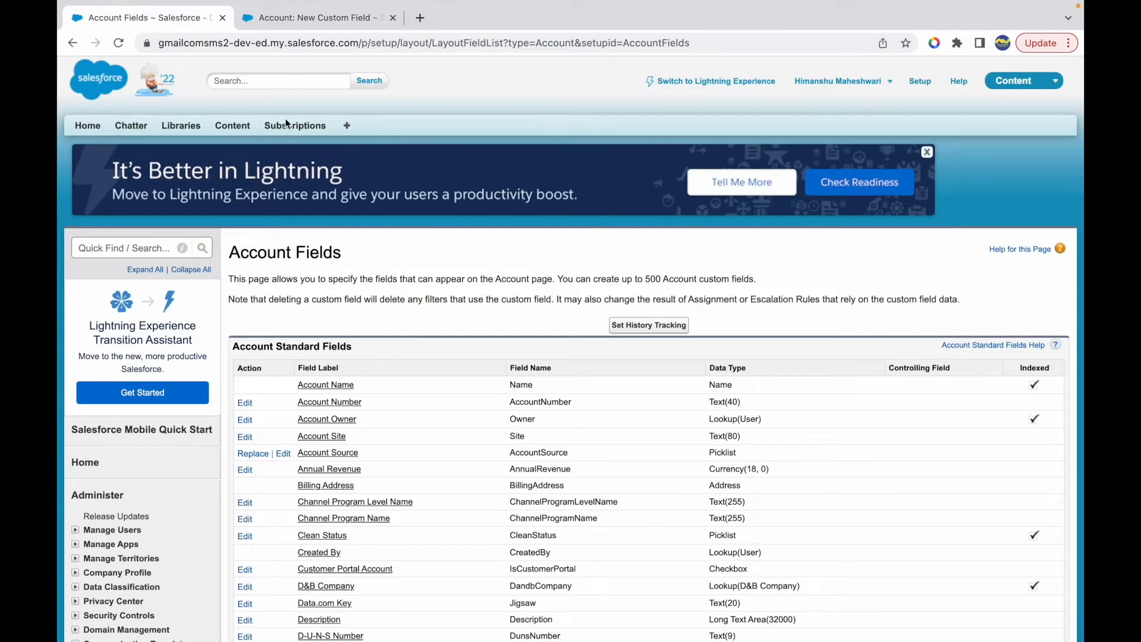
pyautogui.click(348, 128)
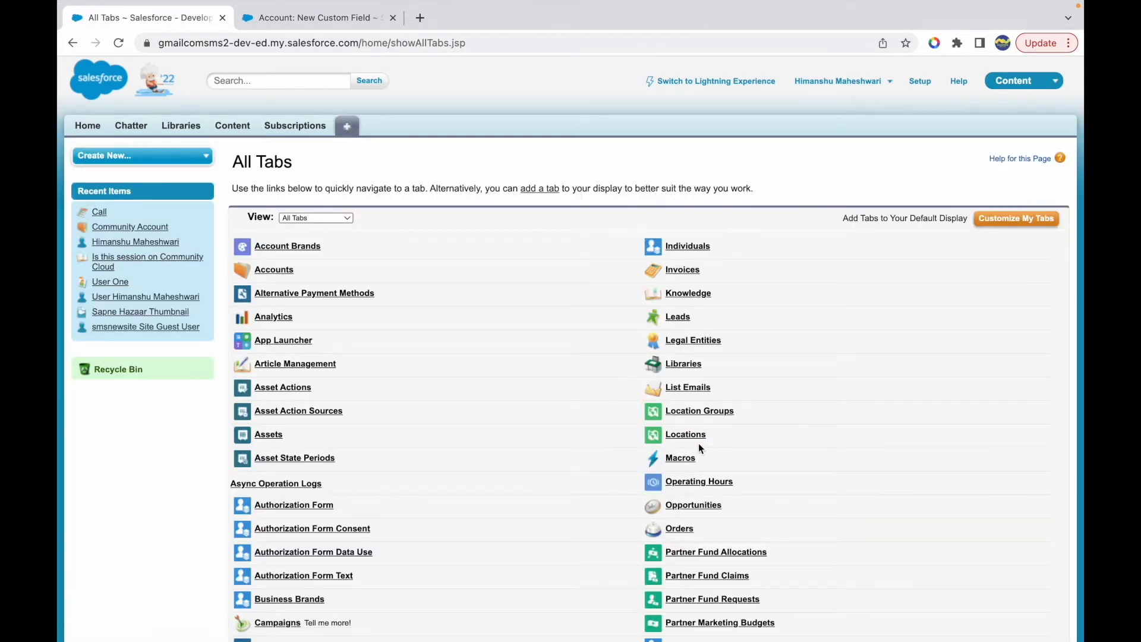
pyautogui.scroll(-2, 682, 531)
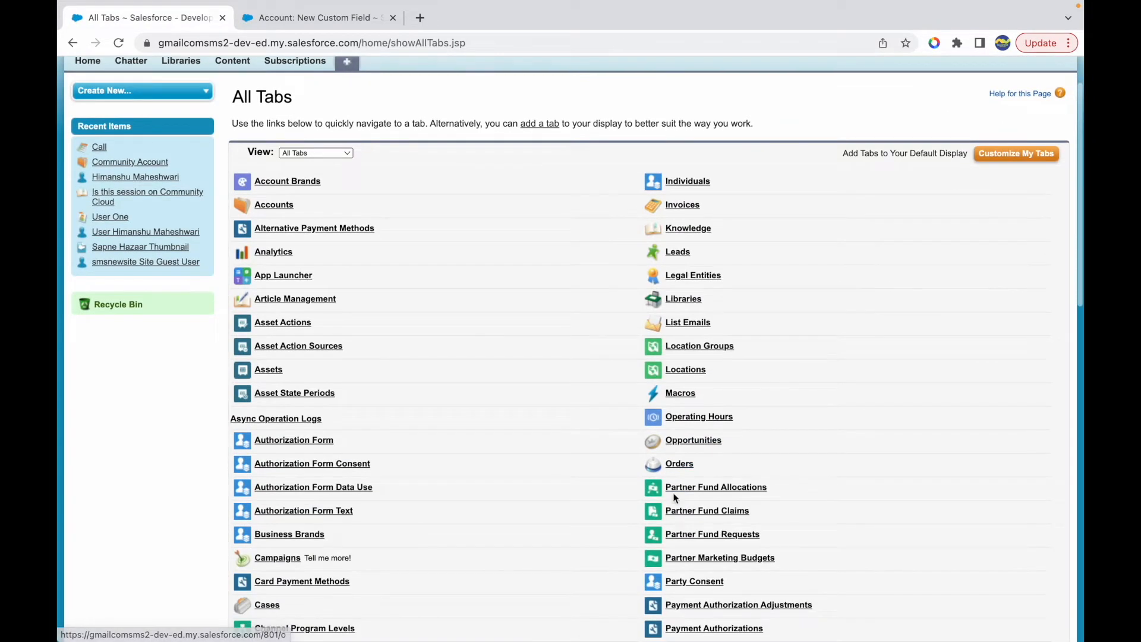
pyautogui.click(272, 206)
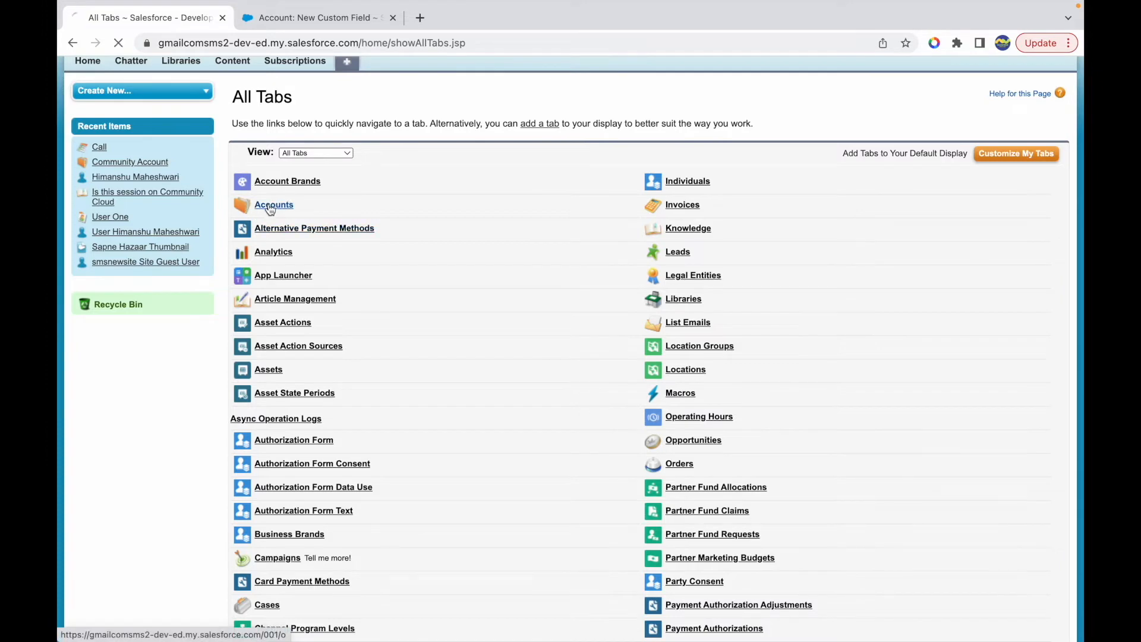
pyautogui.click(260, 369)
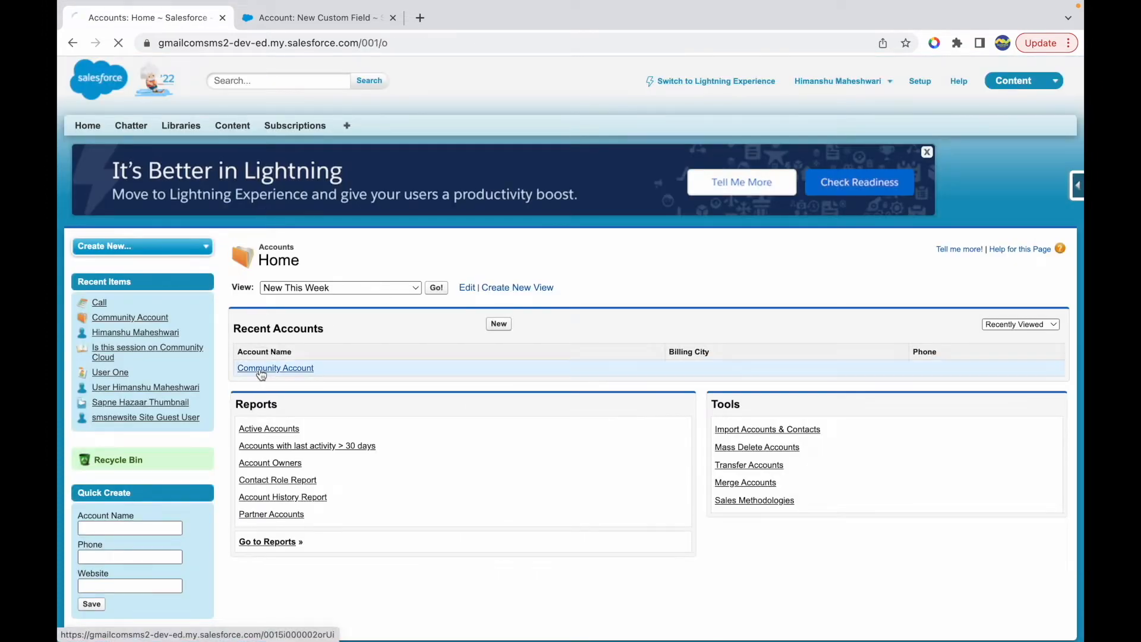
# - Set the Community Account's Website to gmail.com and save the record to check its formula fields
pyautogui.scroll(-5, 675, 420)
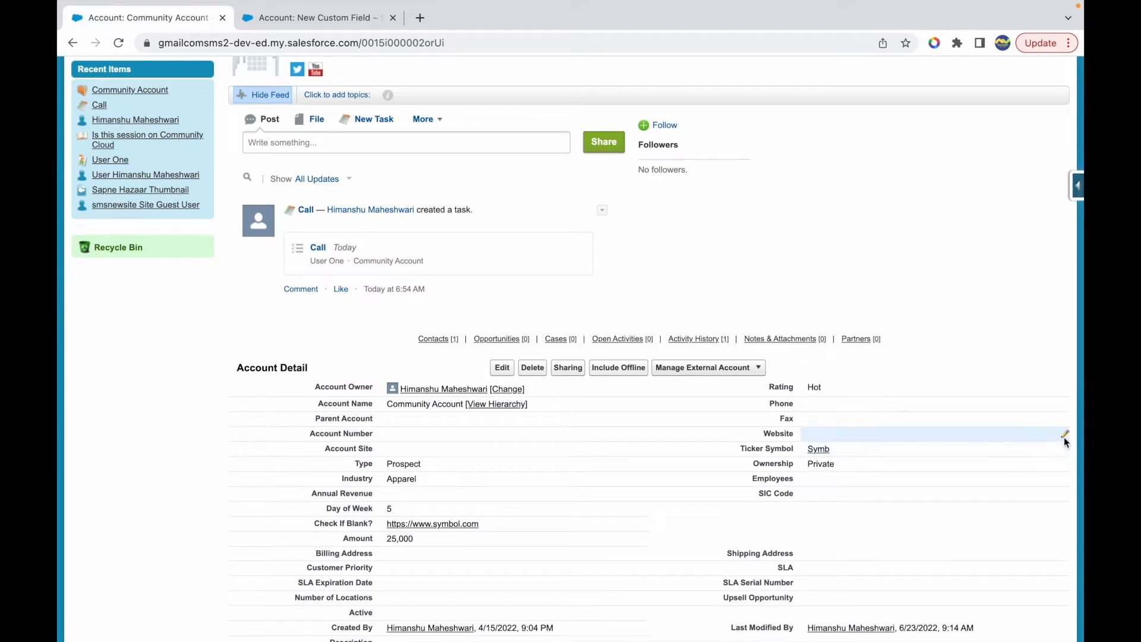
pyautogui.click(1064, 437)
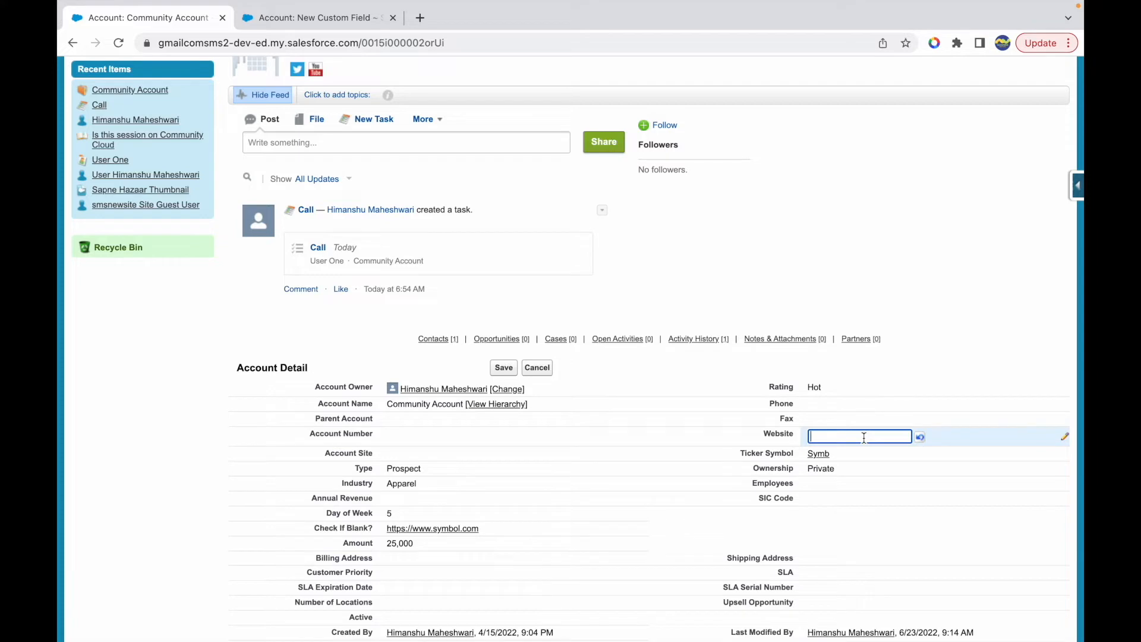
pyautogui.write('gmail.com')
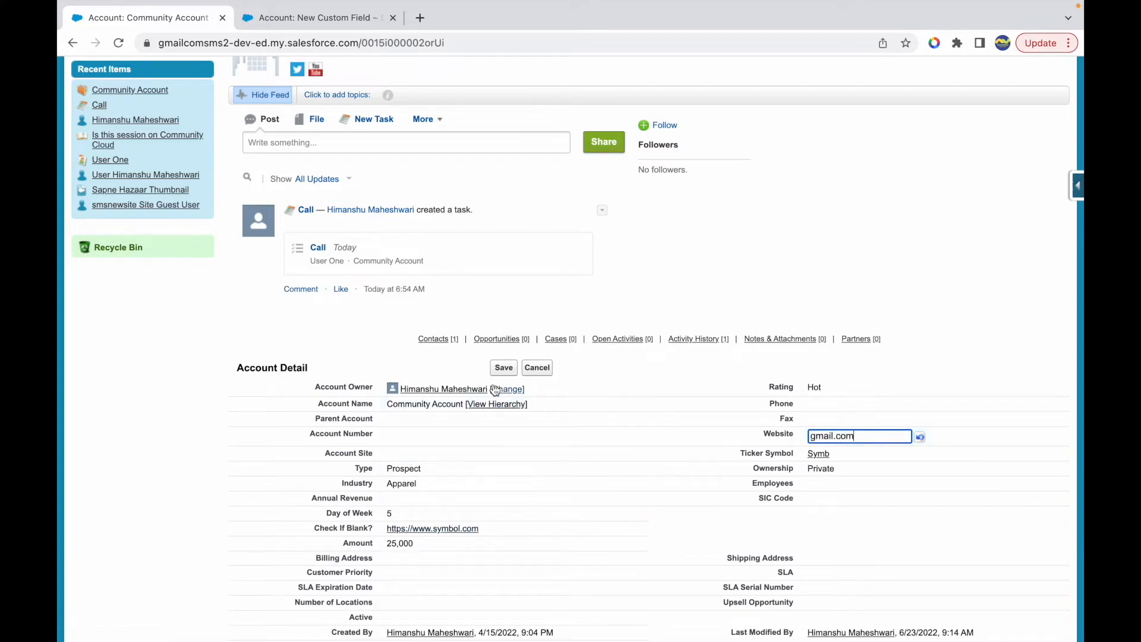
pyautogui.click(502, 368)
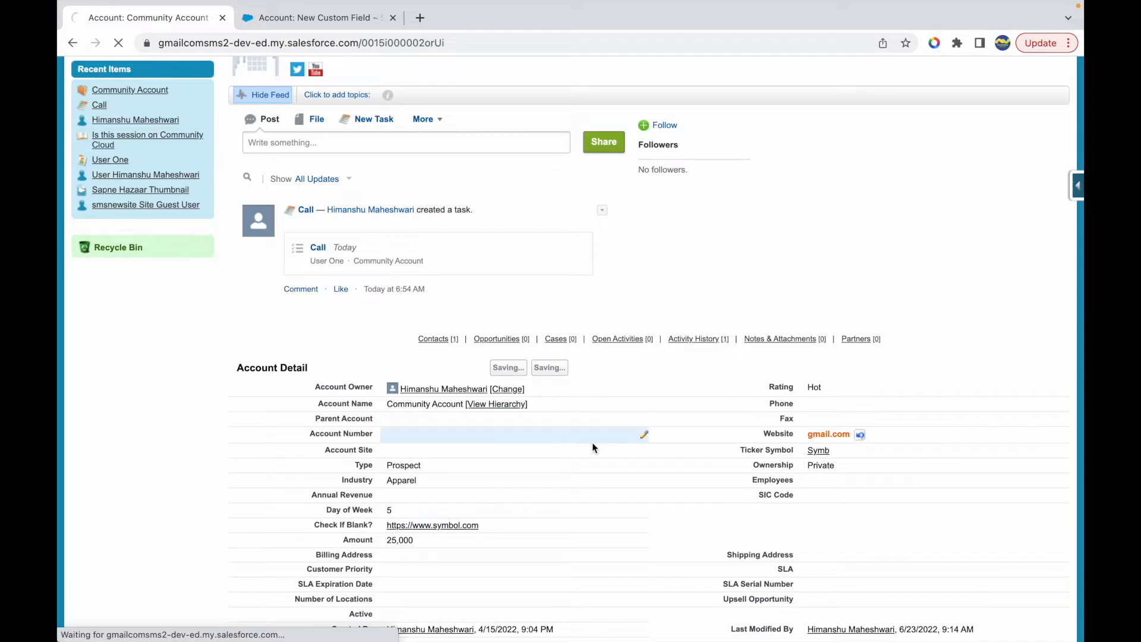
pyautogui.scroll(-3, 470, 523)
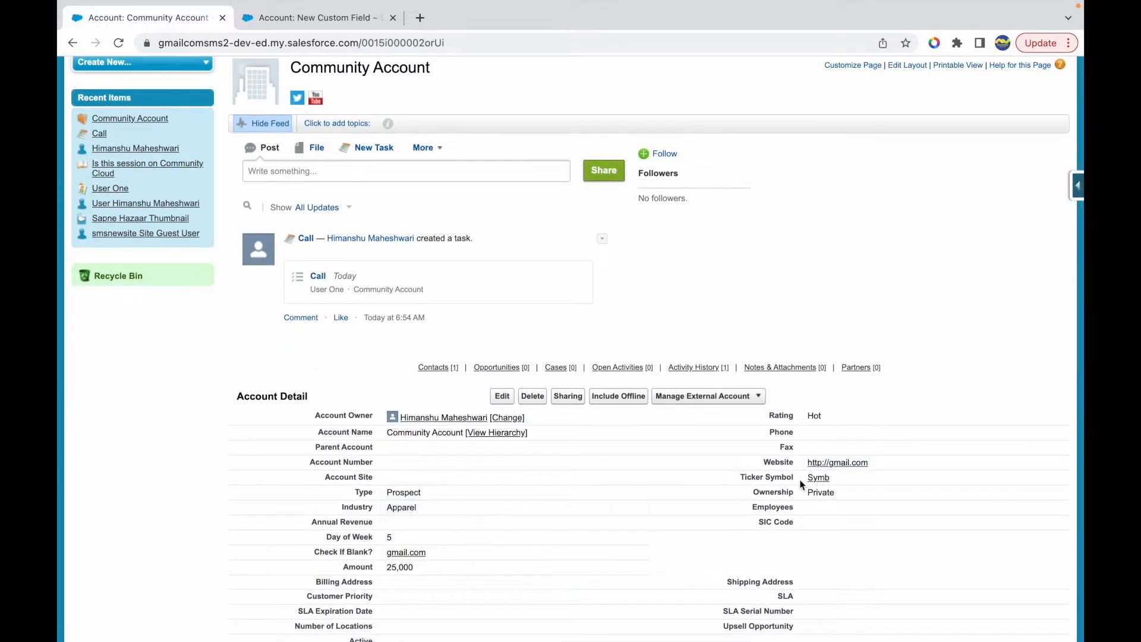
# - Clear the Website value on the Community Account and save the record
pyautogui.doubleClick(1064, 462)
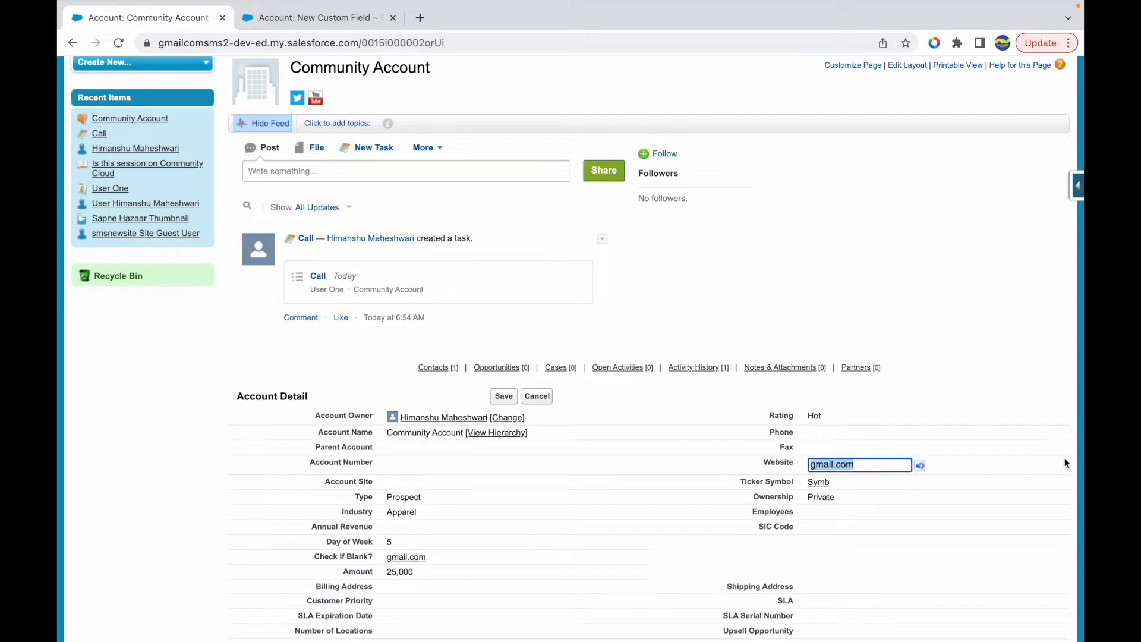
pyautogui.press('BackSpace')
pyautogui.click(504, 395)
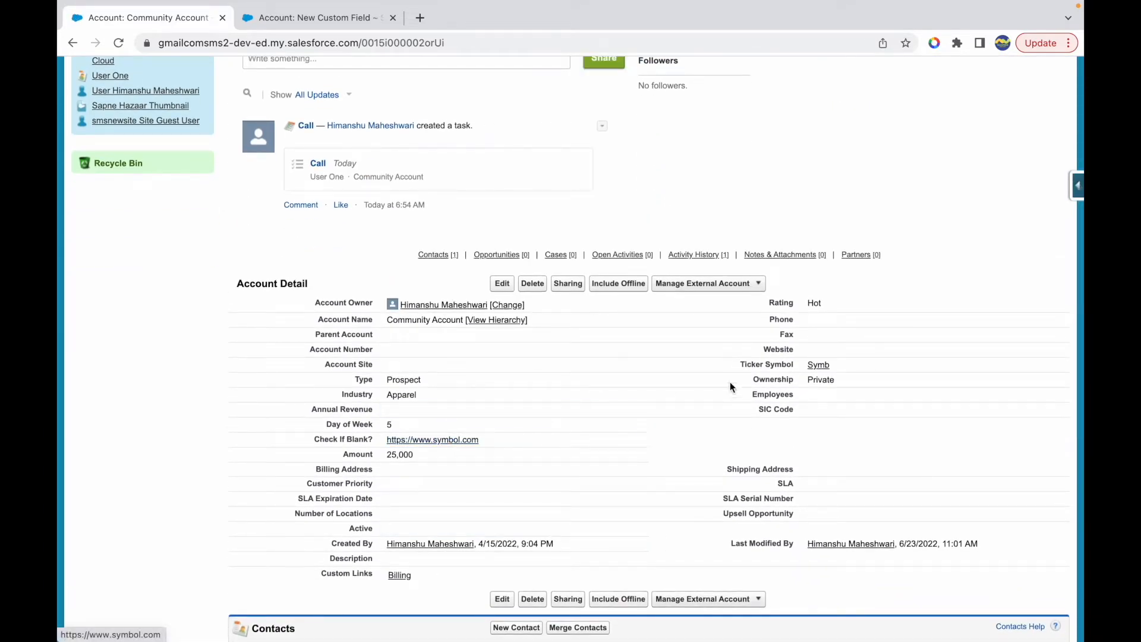
pyautogui.click(1065, 349)
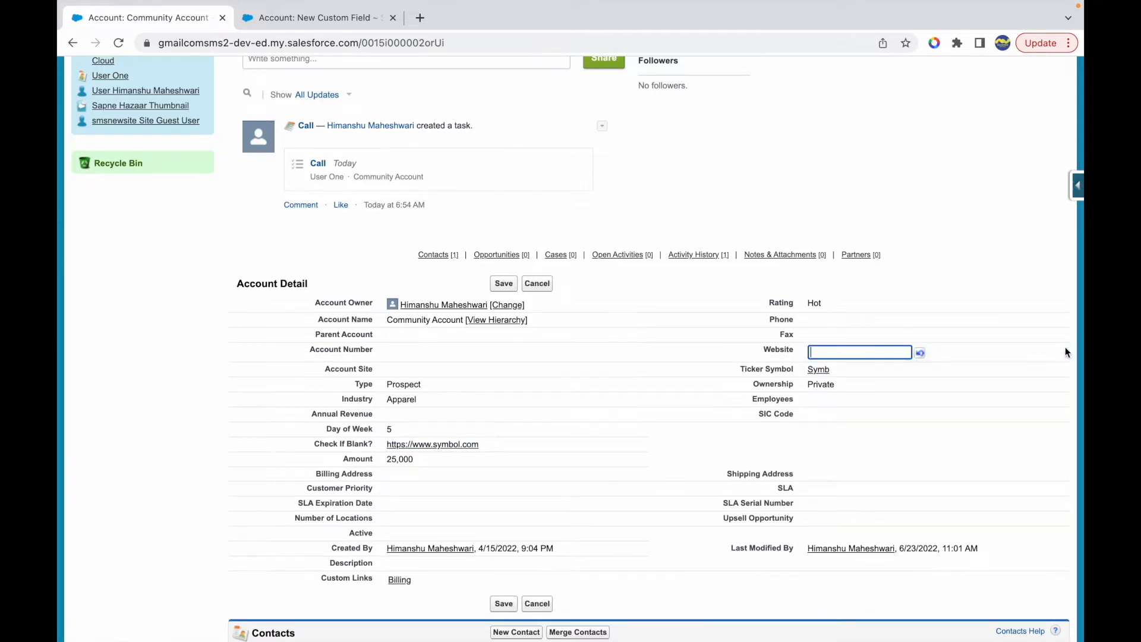
pyautogui.click(743, 273)
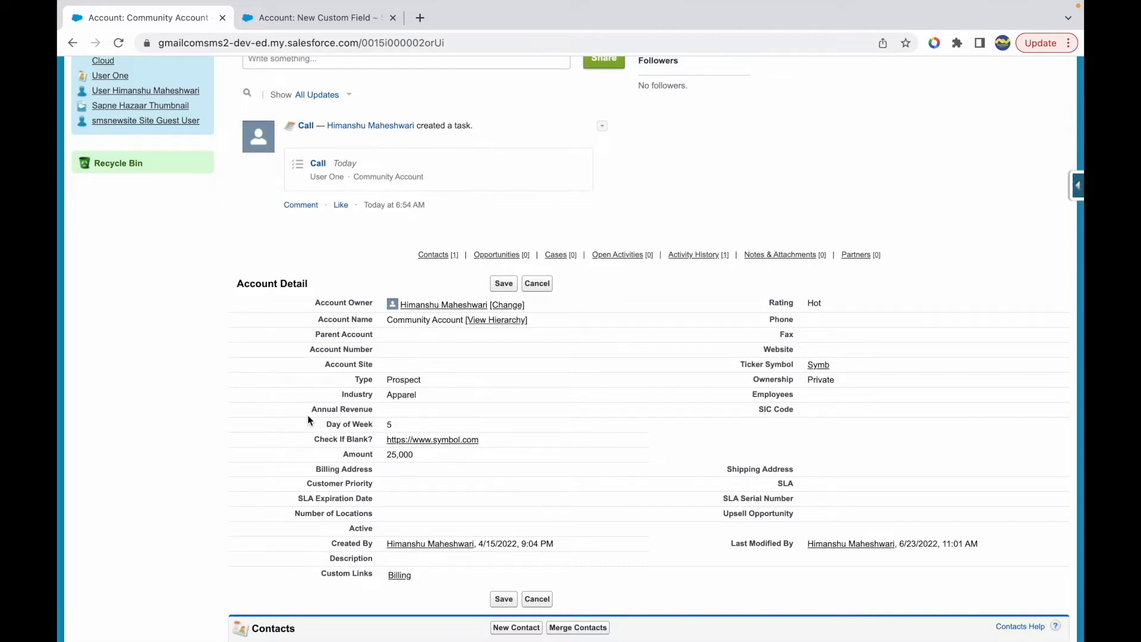
# - Search Google in a new browser tab for "blank vs null salesforce" and look through the results
pyautogui.click(420, 18)
pyautogui.write('blank vs nul')
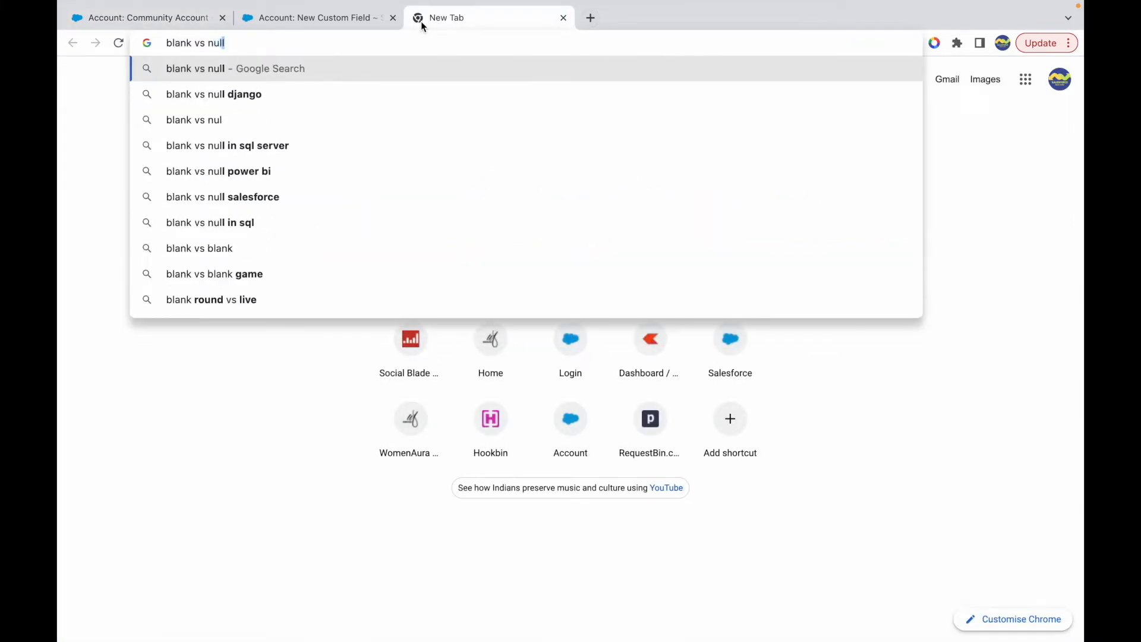
pyautogui.write('l')
pyautogui.press('Down')
pyautogui.press('Down')
pyautogui.press('Down')
pyautogui.press('Down')
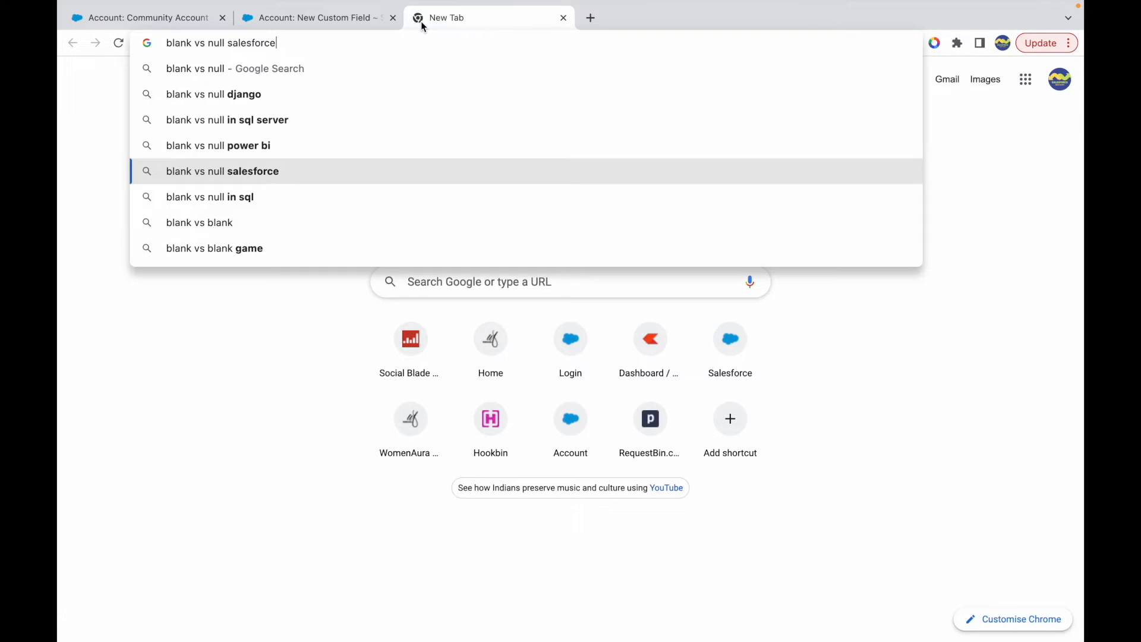
pyautogui.press('Return')
pyautogui.scroll(-2, 300, 369)
pyautogui.scroll(-2, 296, 374)
pyautogui.scroll(1, 295, 375)
pyautogui.scroll(2, 353, 398)
pyautogui.scroll(2, 353, 397)
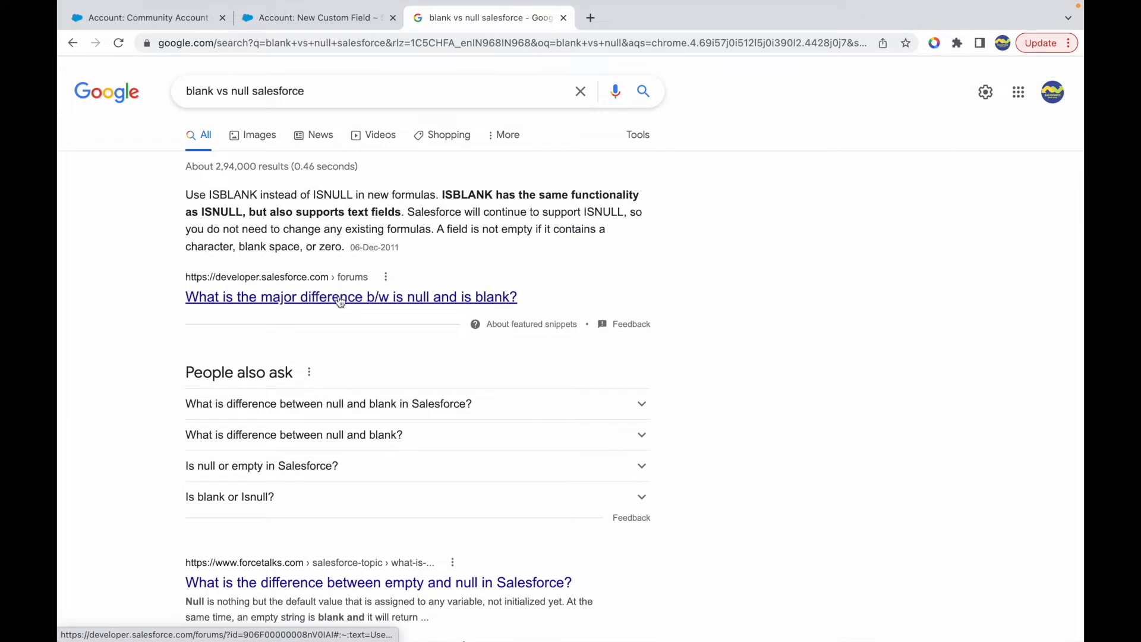
# - Read the featured snippet comparing ISBLANK with ISNULL, highlighting its key phrases on text fields and existing formulas
pyautogui.moveTo(209, 195); pyautogui.dragTo(516, 194)
pyautogui.click(578, 195)
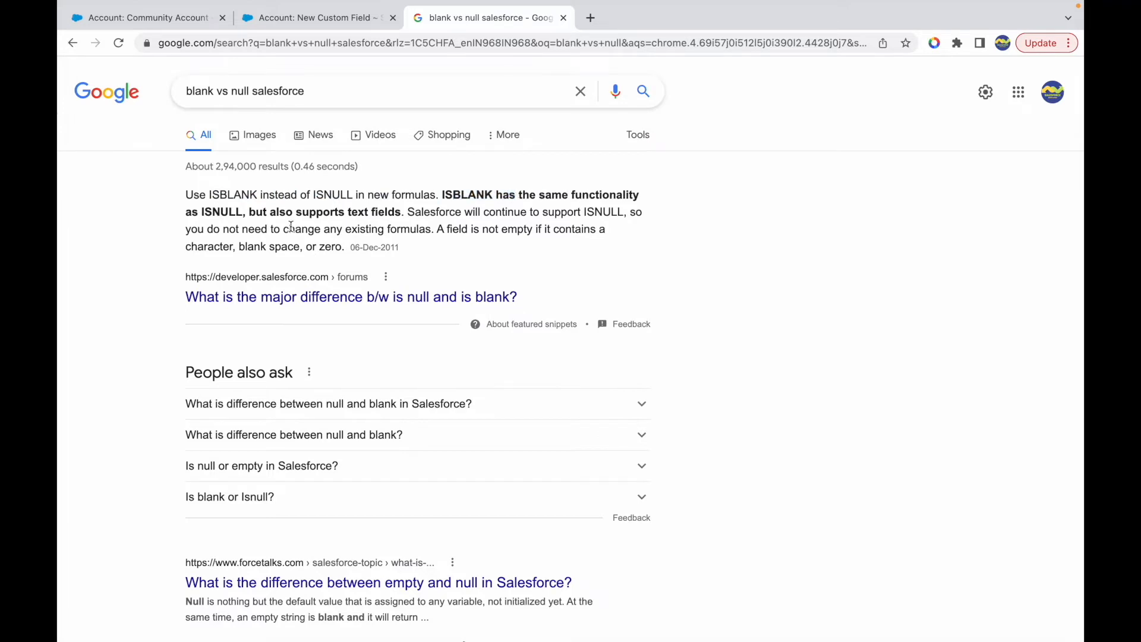
pyautogui.moveTo(443, 195); pyautogui.dragTo(511, 195)
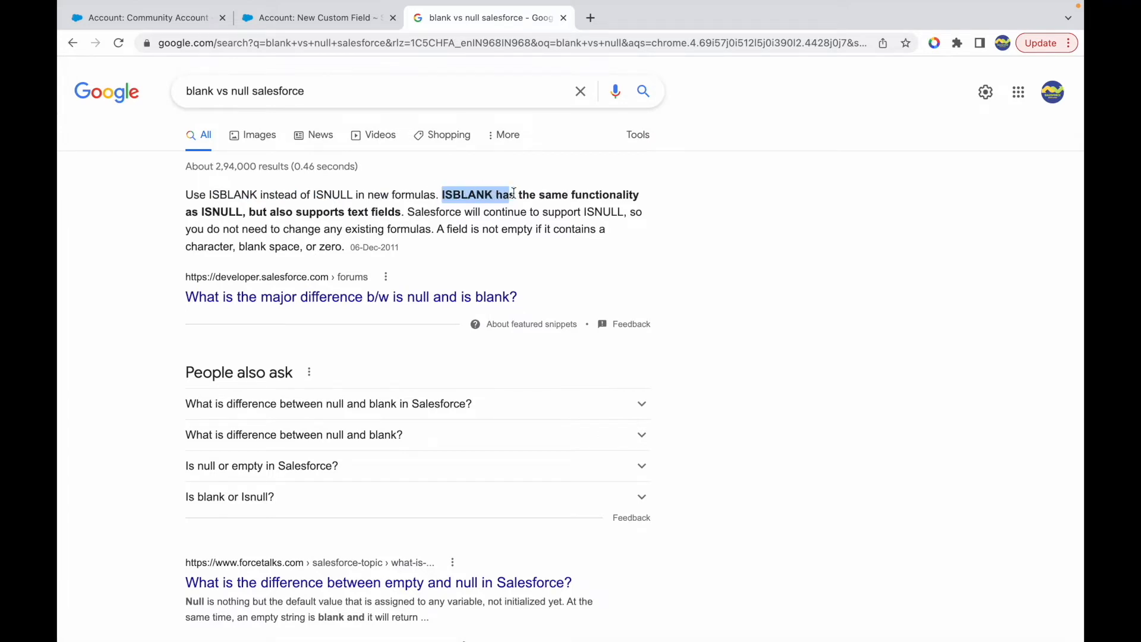
pyautogui.moveTo(202, 212); pyautogui.dragTo(221, 212)
pyautogui.moveTo(295, 212); pyautogui.dragTo(397, 217)
pyautogui.moveTo(483, 212); pyautogui.dragTo(623, 214)
pyautogui.moveTo(296, 230); pyautogui.dragTo(453, 230)
pyautogui.click(519, 231)
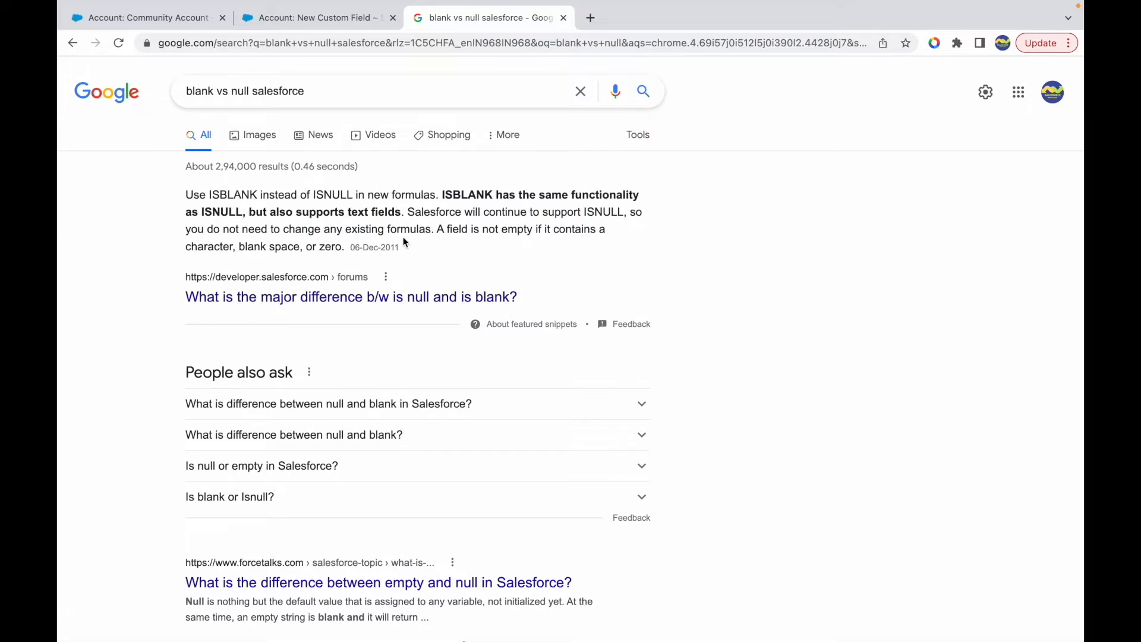
pyautogui.moveTo(443, 195); pyautogui.dragTo(492, 196)
pyautogui.click(492, 205)
# - Open the Forcetalks topic on empty versus null in Salesforce and highlight the ISBLANK advice in the last reply
pyautogui.scroll(-3, 382, 473)
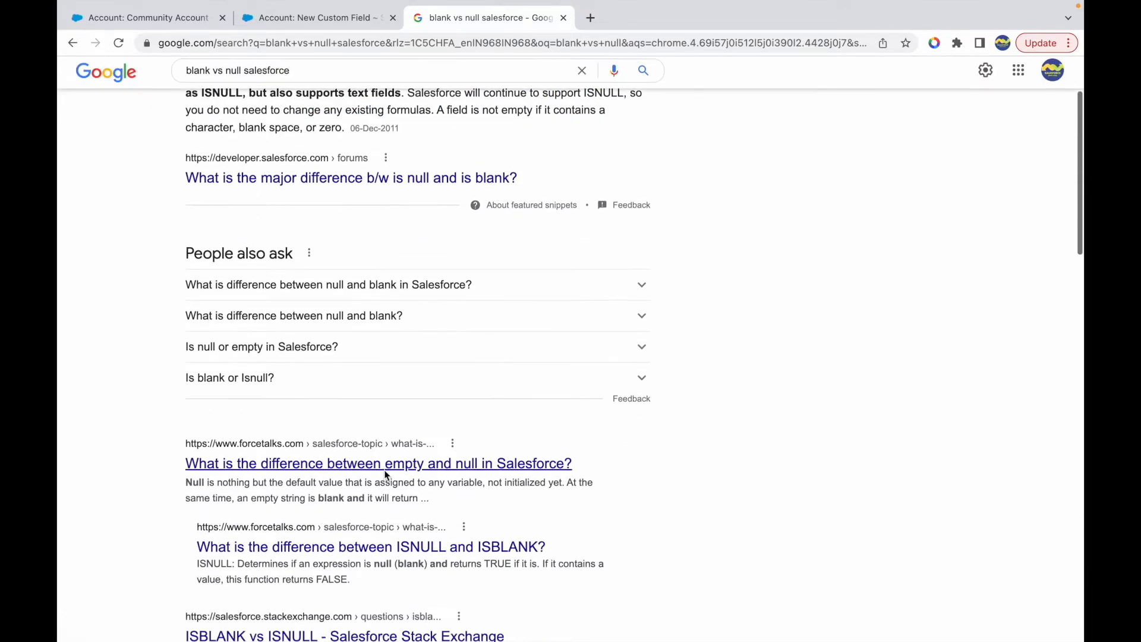
pyautogui.click(336, 459)
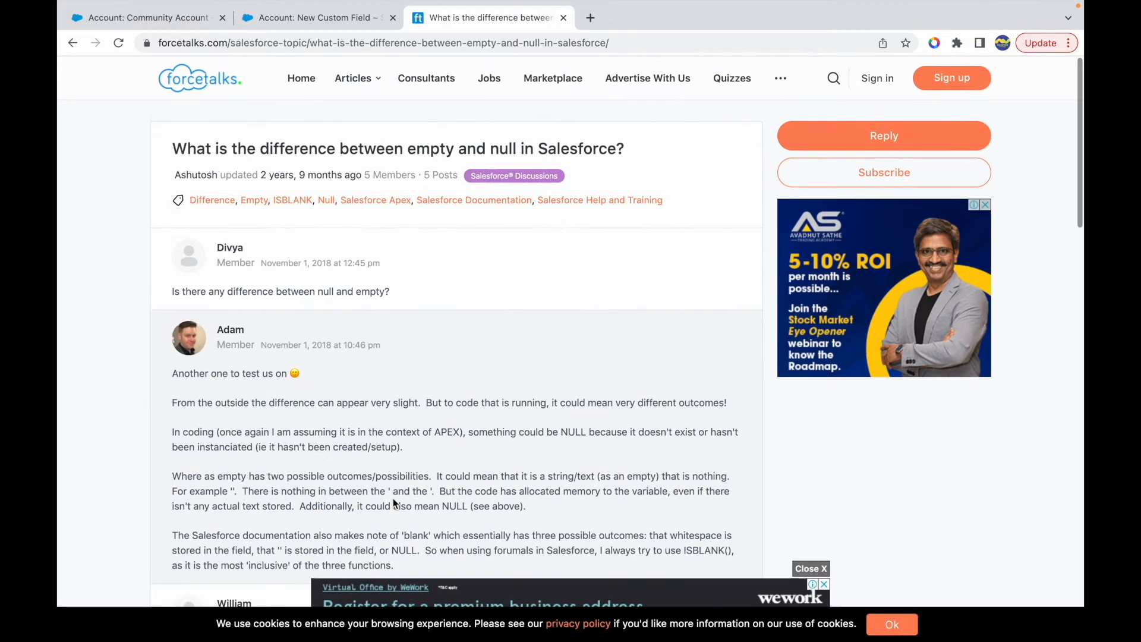
pyautogui.scroll(-12, 357, 380)
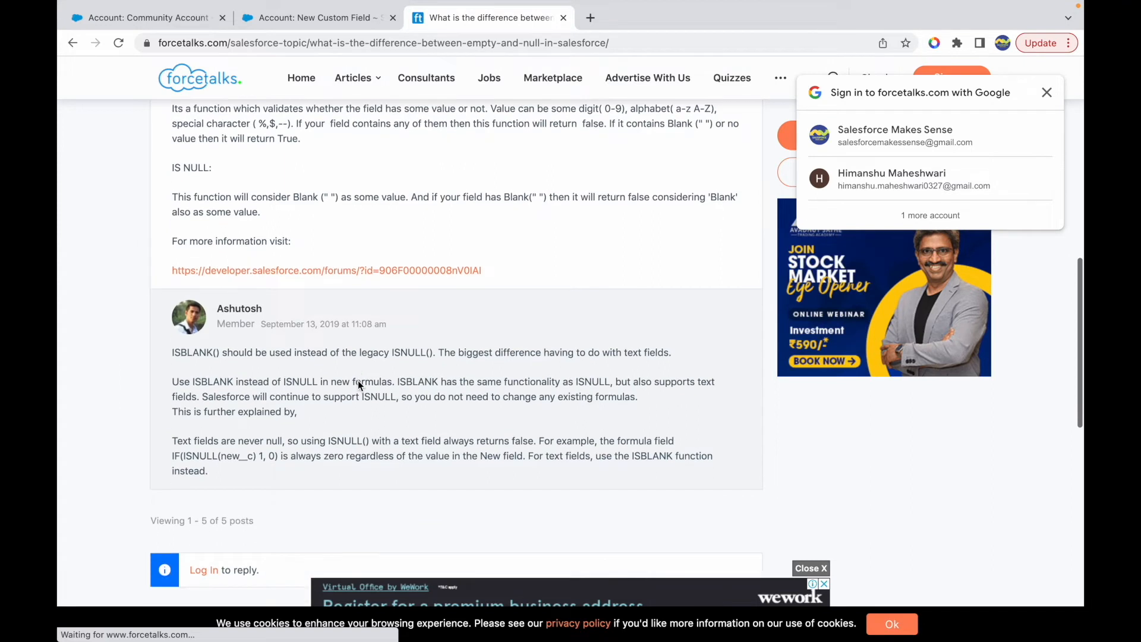
pyautogui.scroll(-1, 358, 385)
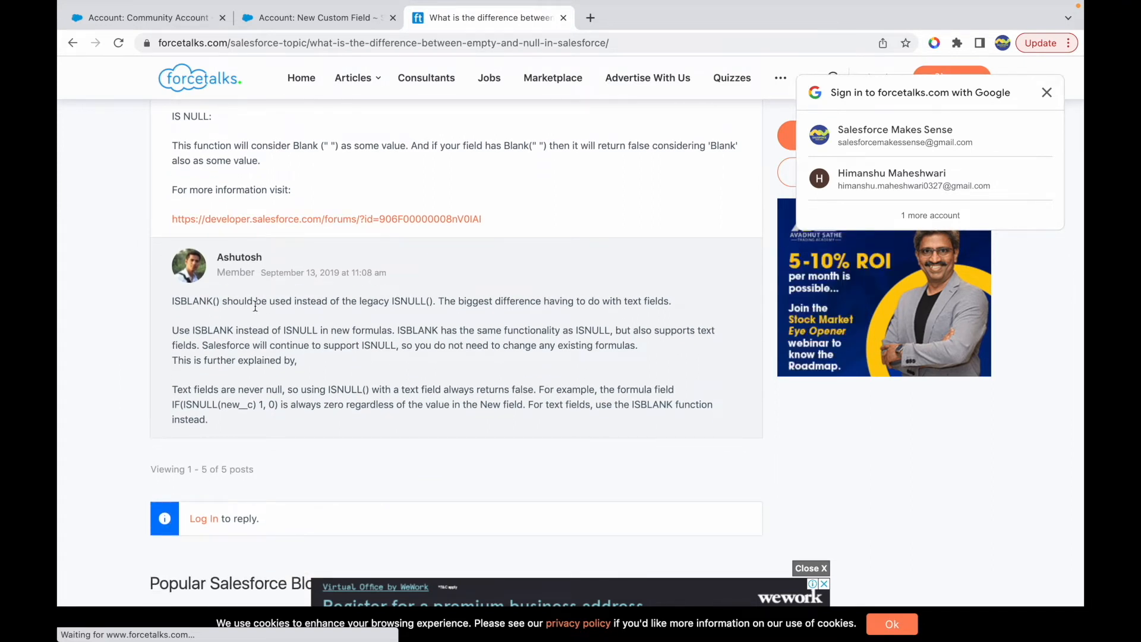
pyautogui.moveTo(217, 301); pyautogui.dragTo(429, 302)
pyautogui.click(429, 302)
pyautogui.moveTo(571, 303); pyautogui.dragTo(640, 303)
pyautogui.click(647, 303)
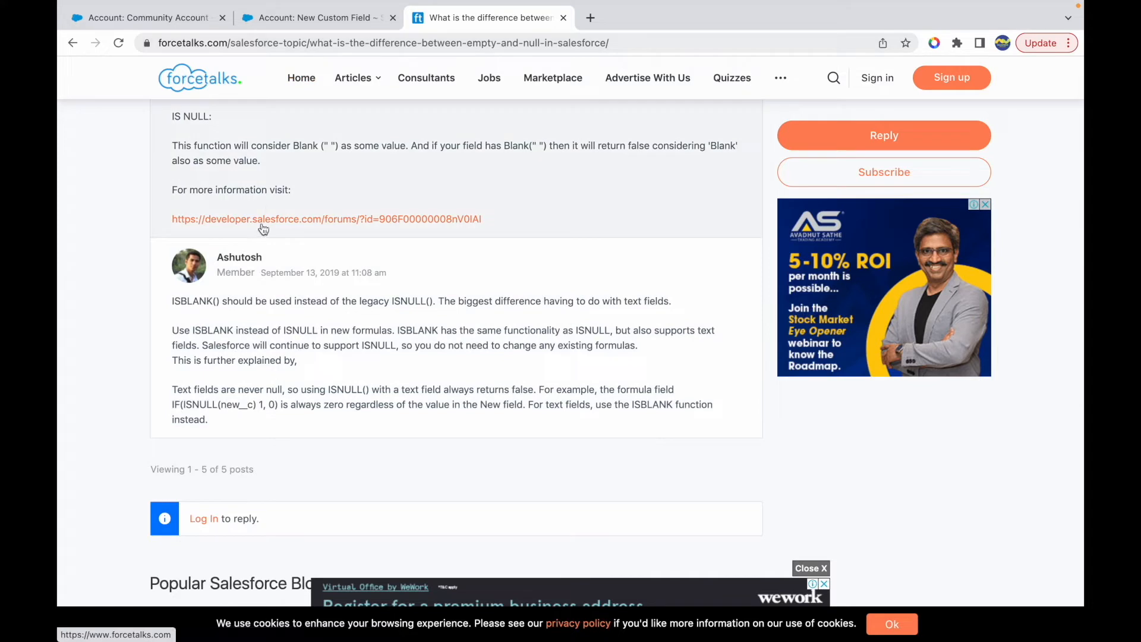
# - Compare the ISBLANK and ISNULL mentions in the last Forcetalks reply, glancing back at the NULLVALUE formula
pyautogui.doubleClick(185, 301)
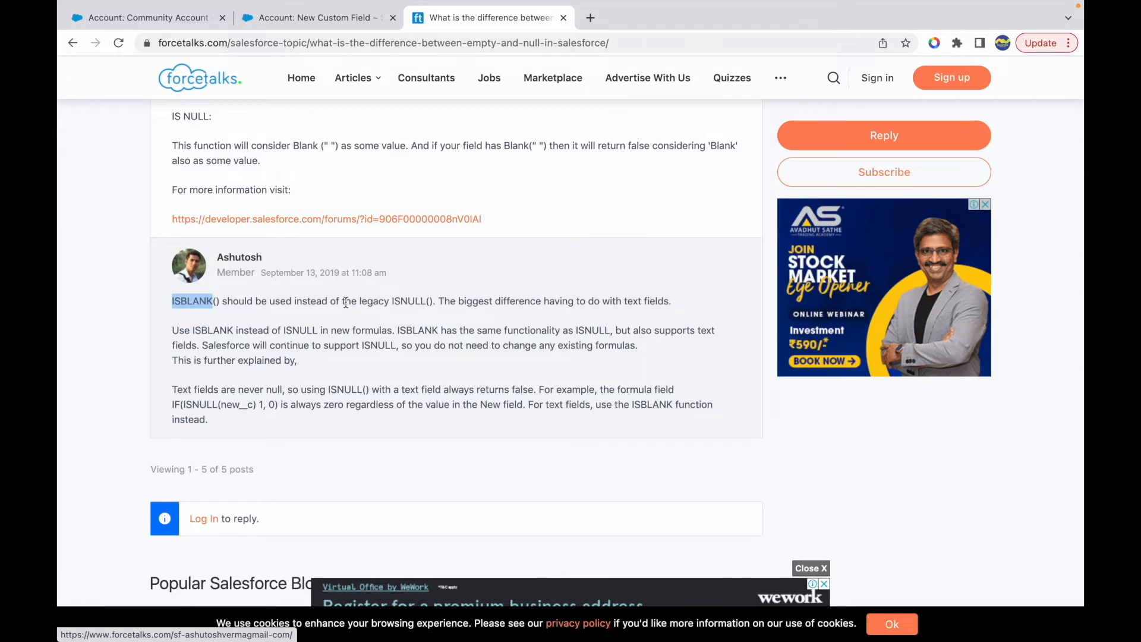
pyautogui.doubleClick(398, 302)
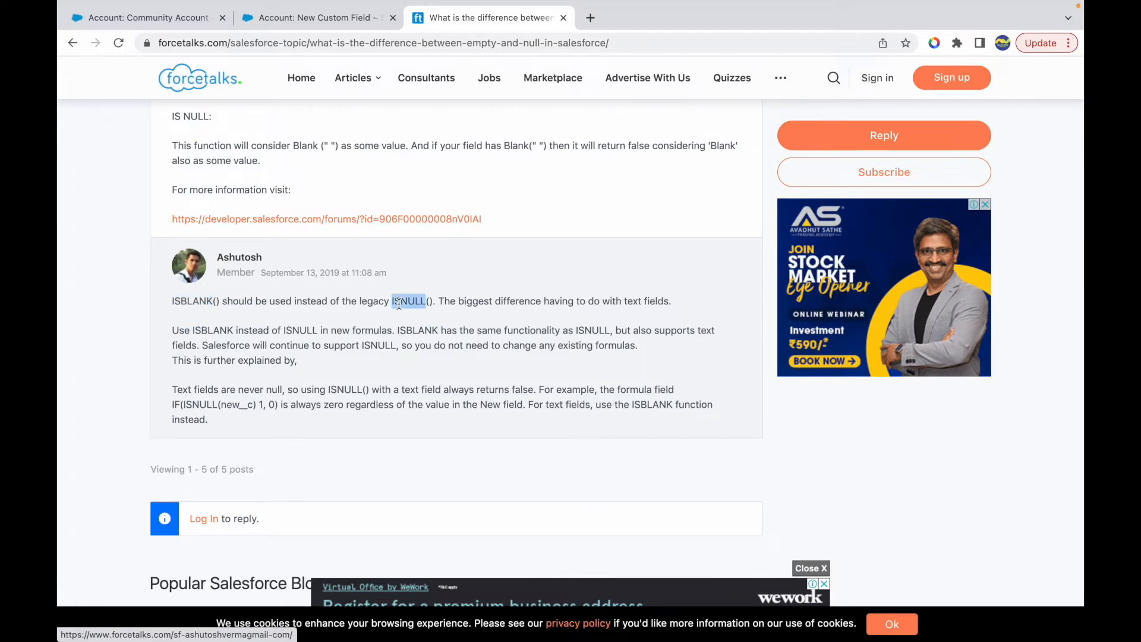
pyautogui.click(423, 301)
pyautogui.doubleClick(195, 302)
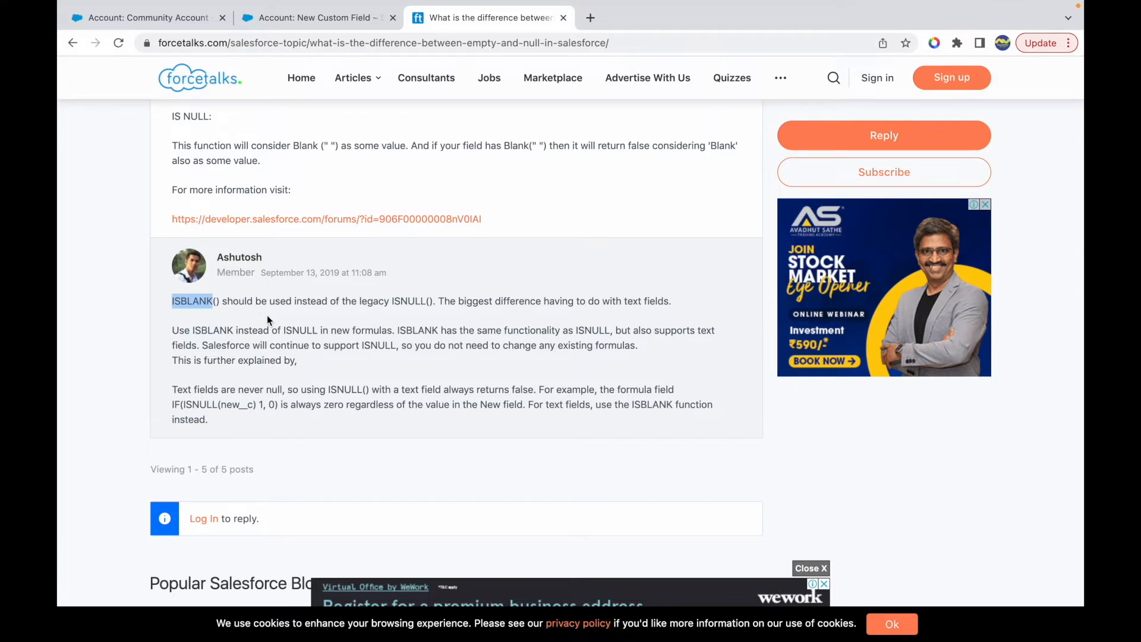
pyautogui.doubleClick(415, 301)
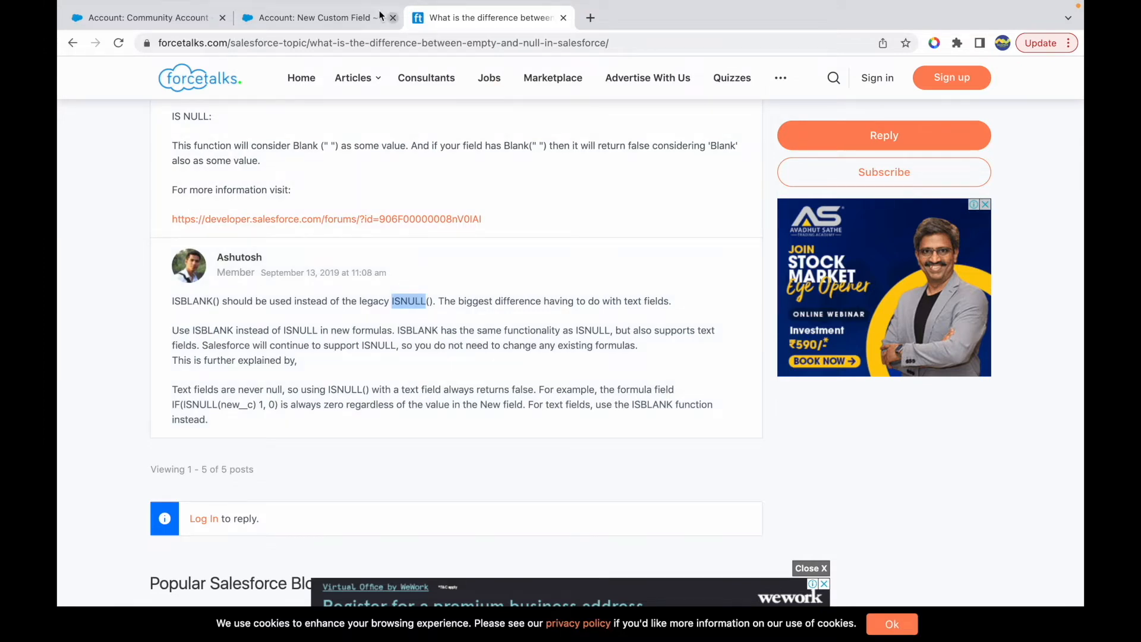
pyautogui.click(315, 18)
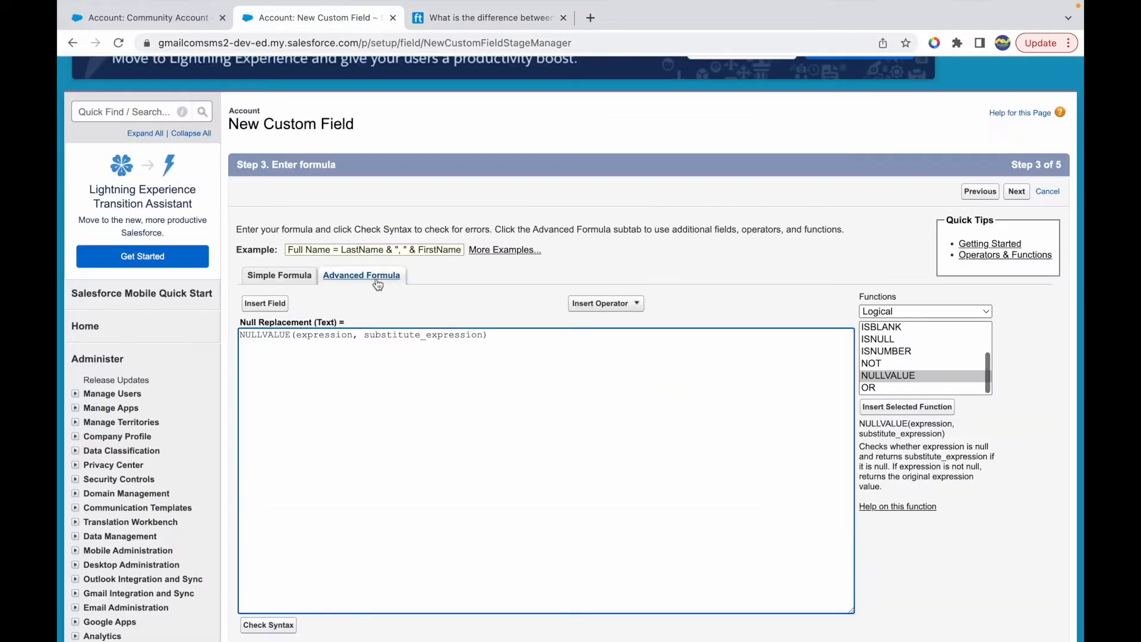
pyautogui.click(482, 18)
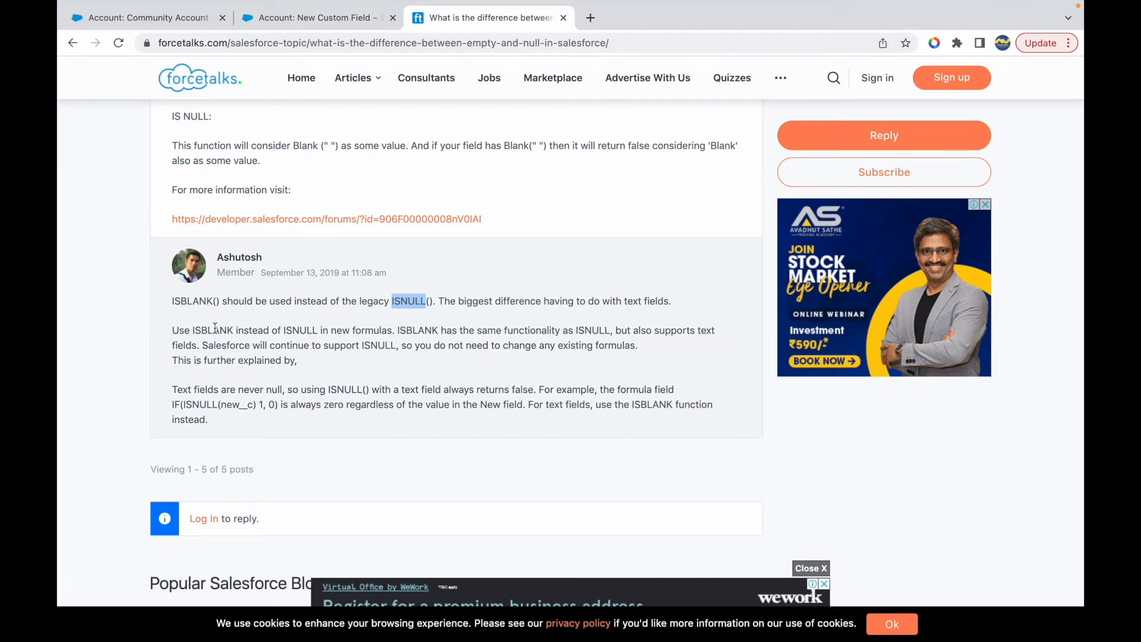
pyautogui.moveTo(206, 327); pyautogui.dragTo(318, 331)
pyautogui.click(390, 334)
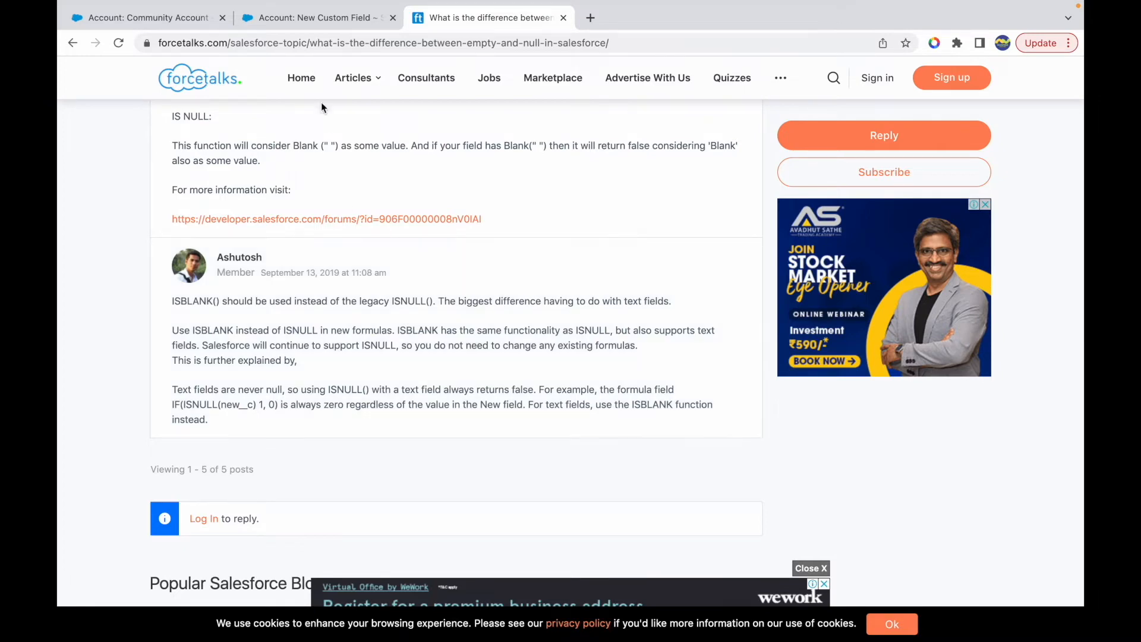
# - Return to the Null Replacement formula editor and highlight the NULLVALUE function name
pyautogui.click(303, 19)
pyautogui.moveTo(293, 333); pyautogui.dragTo(239, 334)
pyautogui.click(547, 348)
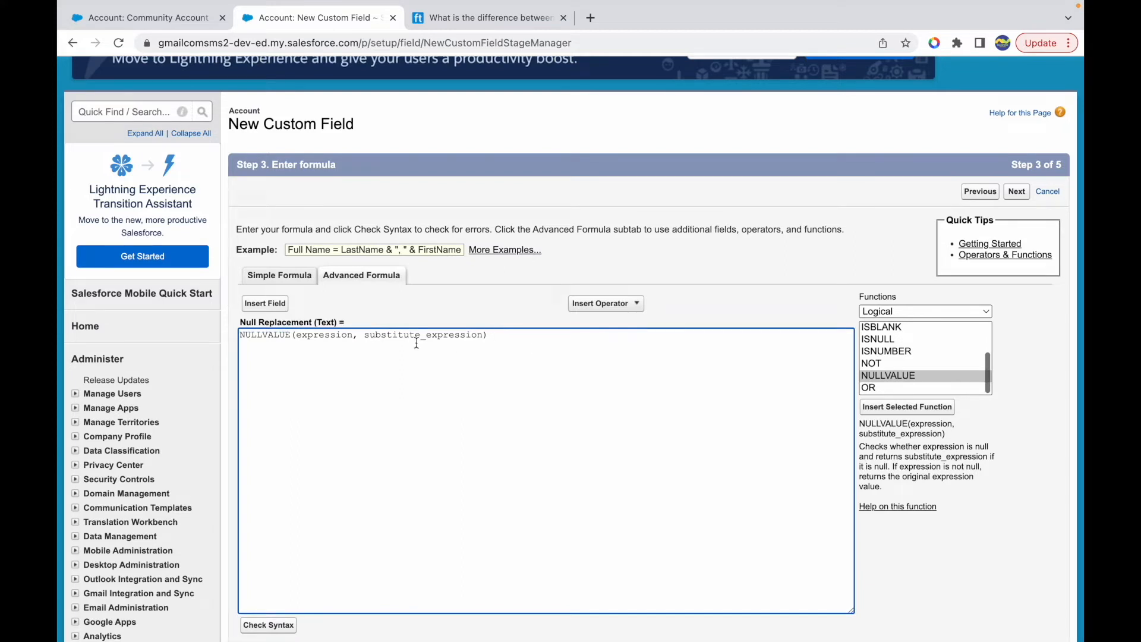
pyautogui.doubleClick(266, 335)
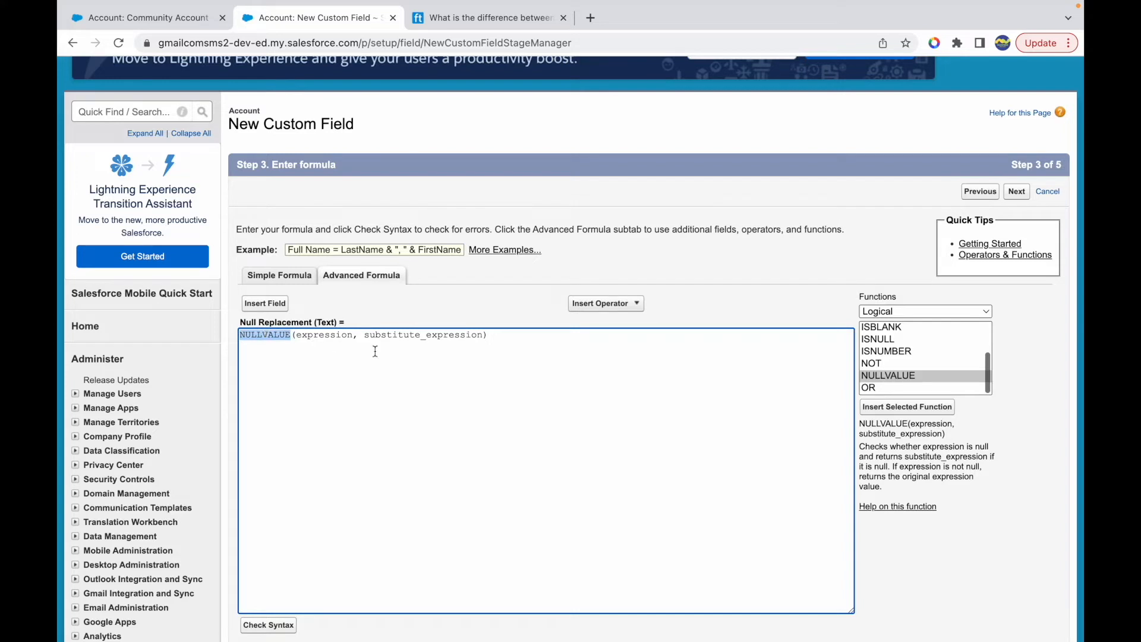
pyautogui.click(495, 337)
pyautogui.doubleClick(271, 337)
pyautogui.click(324, 336)
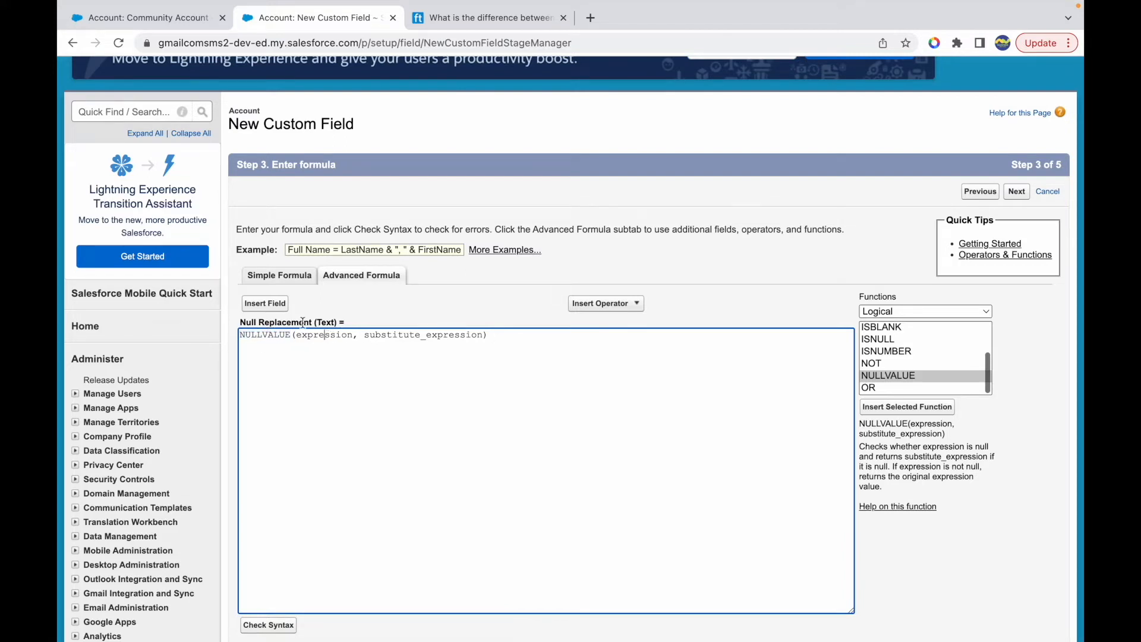
pyautogui.click(265, 303)
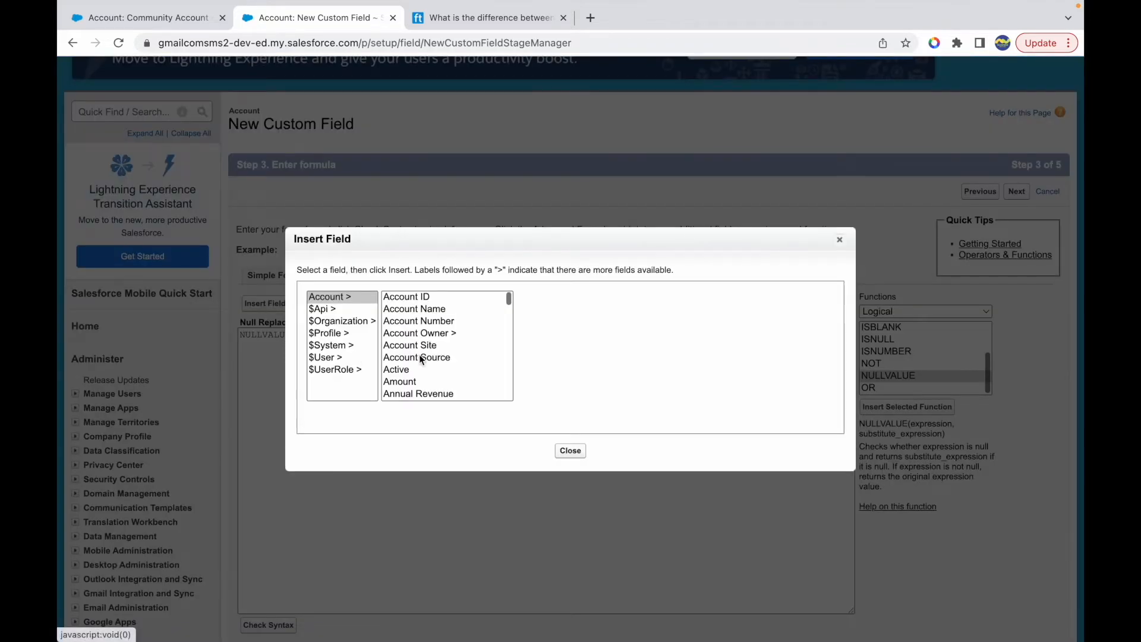
pyautogui.click(416, 345)
pyautogui.click(555, 376)
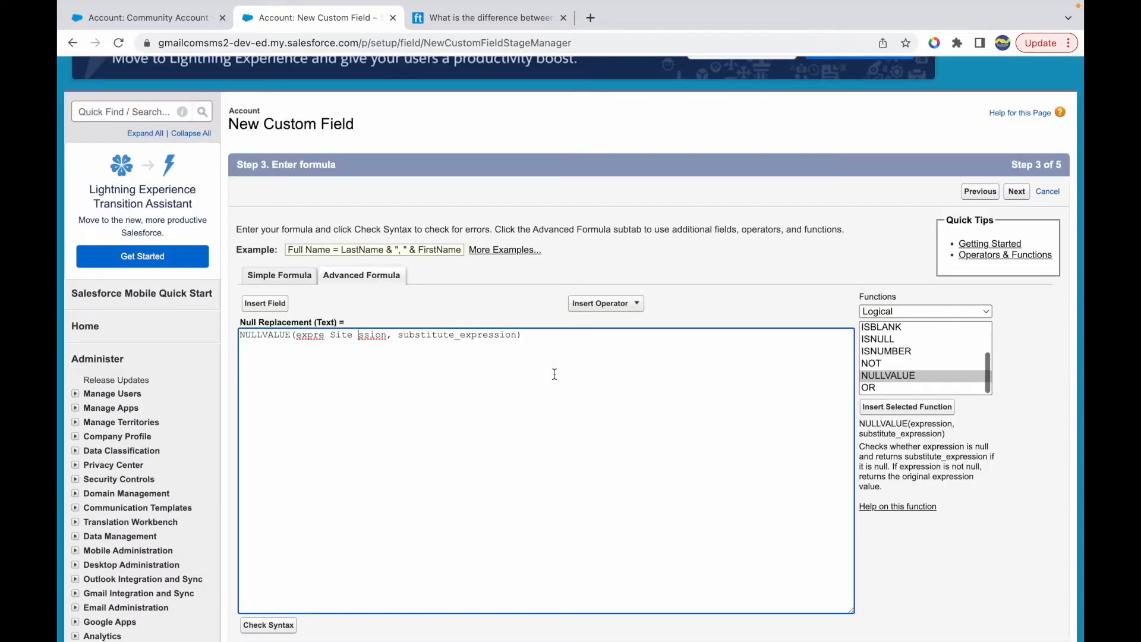
# - Replace the first argument of NULLVALUE with the Account Site field
pyautogui.moveTo(296, 336); pyautogui.dragTo(382, 339)
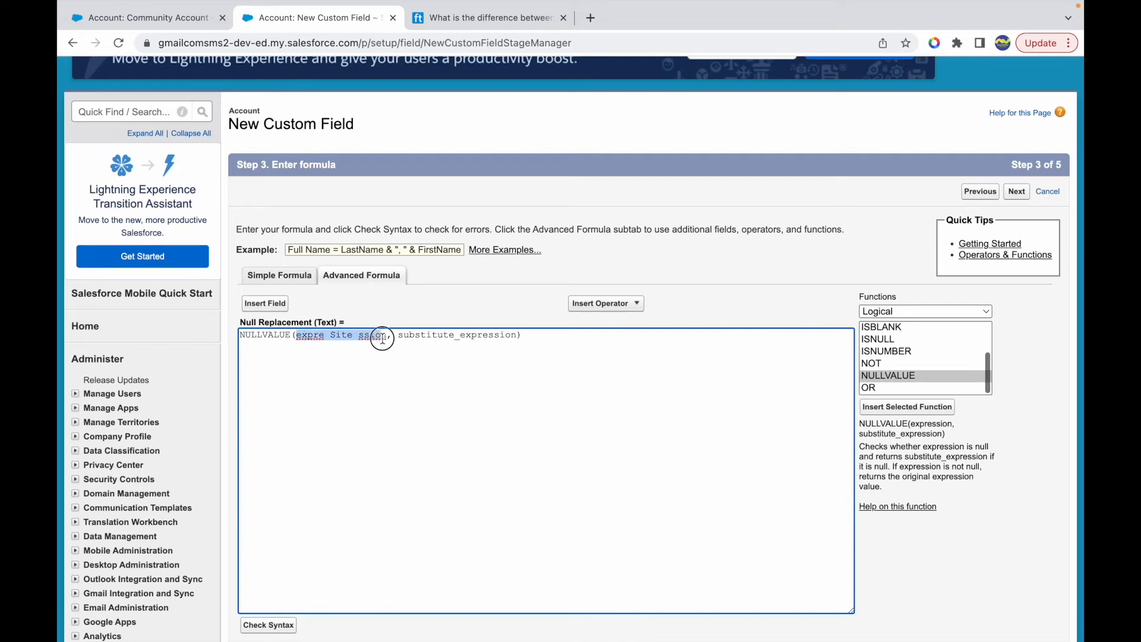
pyautogui.press('BackSpace')
pyautogui.click(280, 304)
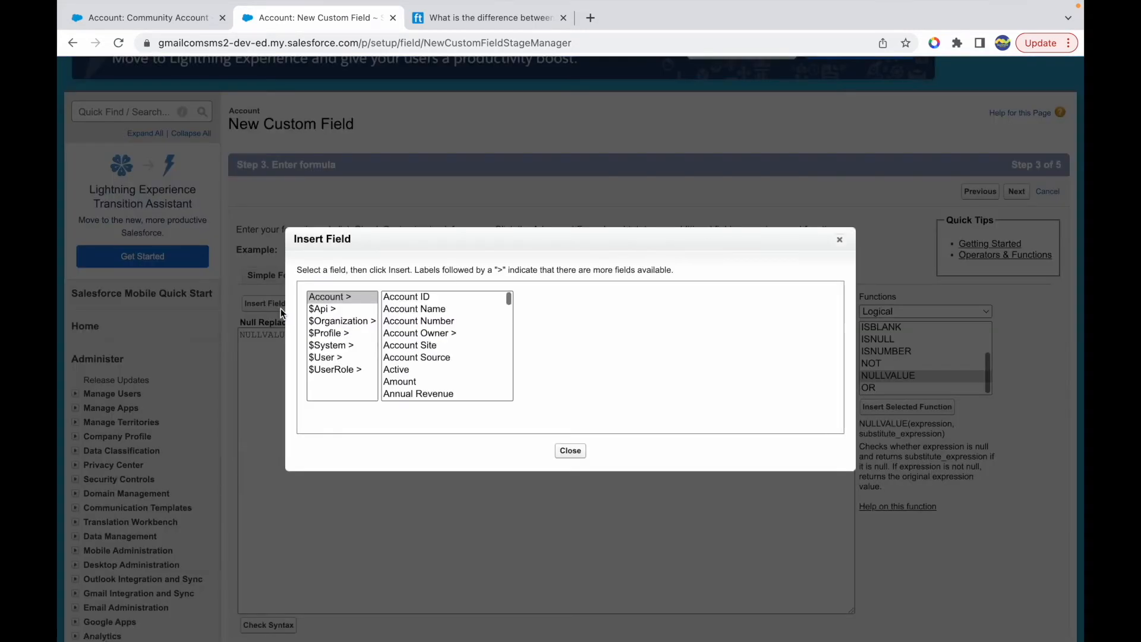
pyautogui.click(416, 345)
pyautogui.click(554, 375)
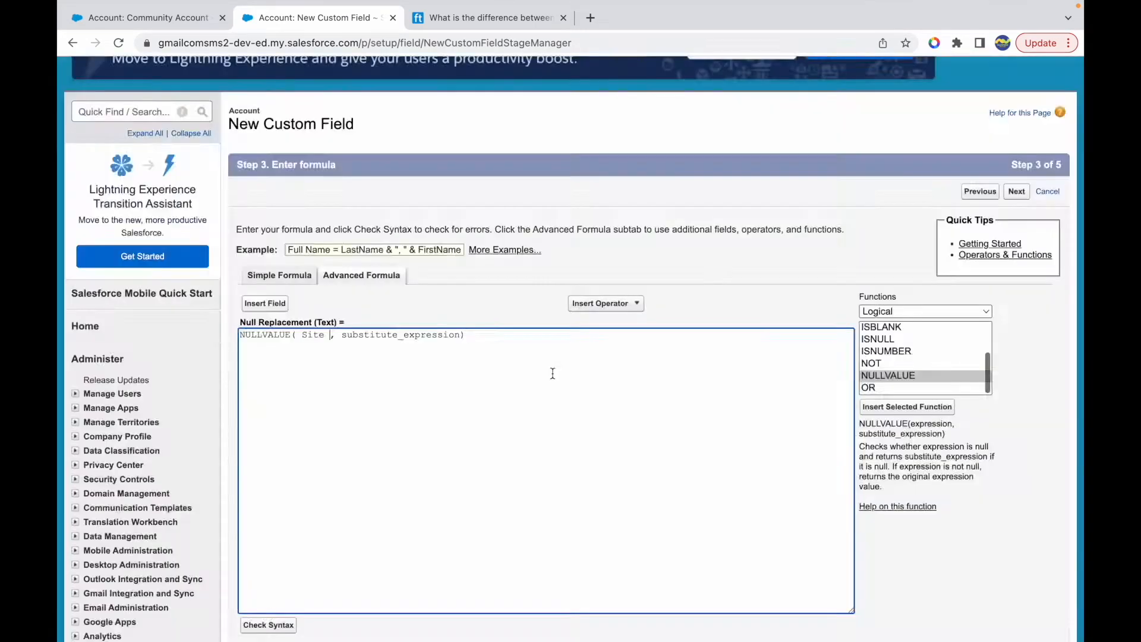
# - Replace the substitute_expression placeholder with the text literal 'Dummy Site'
pyautogui.moveTo(462, 335); pyautogui.dragTo(337, 336)
pyautogui.press('BackSpace')
pyautogui.write("'Dummy Site")
# - Check the formula's syntax and choose to treat blank fields as blanks before continuing to field-level security
pyautogui.scroll(-4, 497, 400)
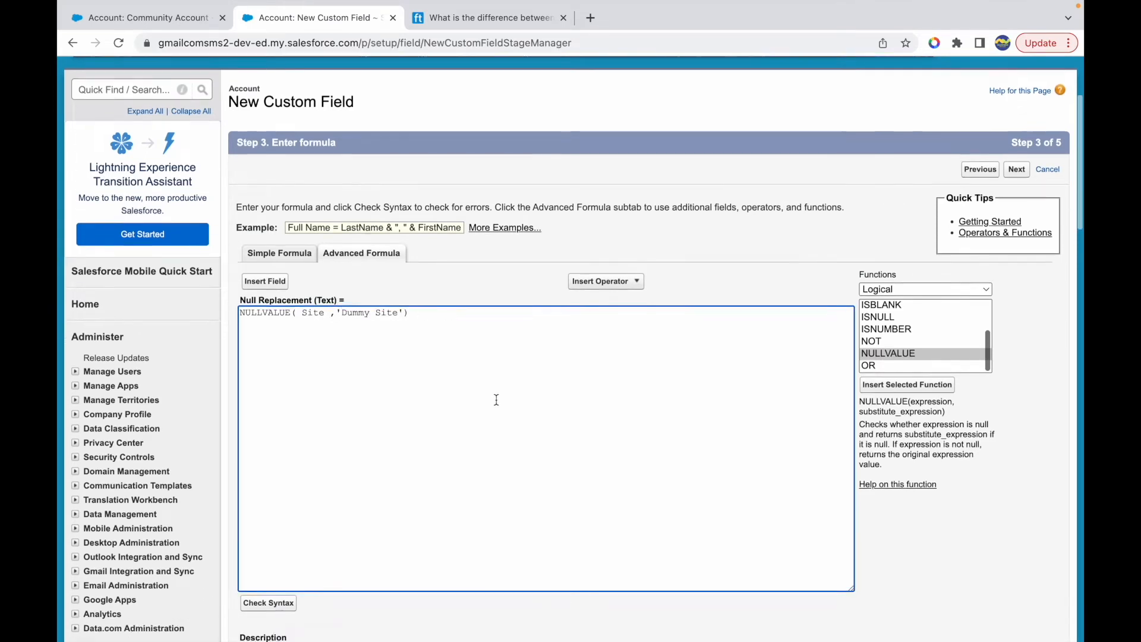
pyautogui.click(274, 496)
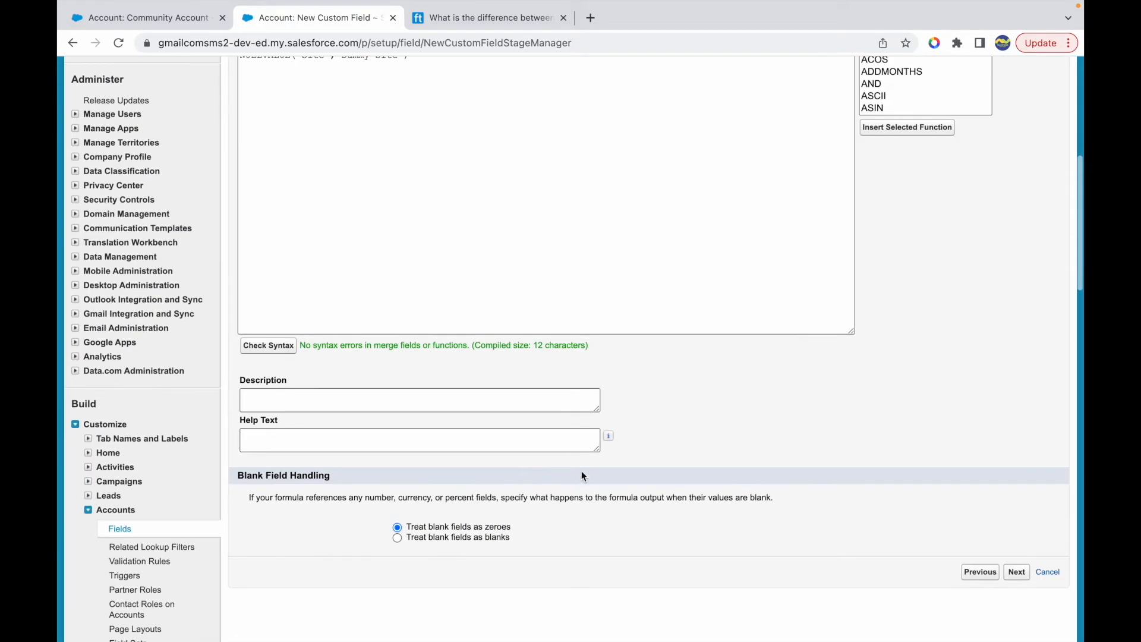
pyautogui.click(456, 537)
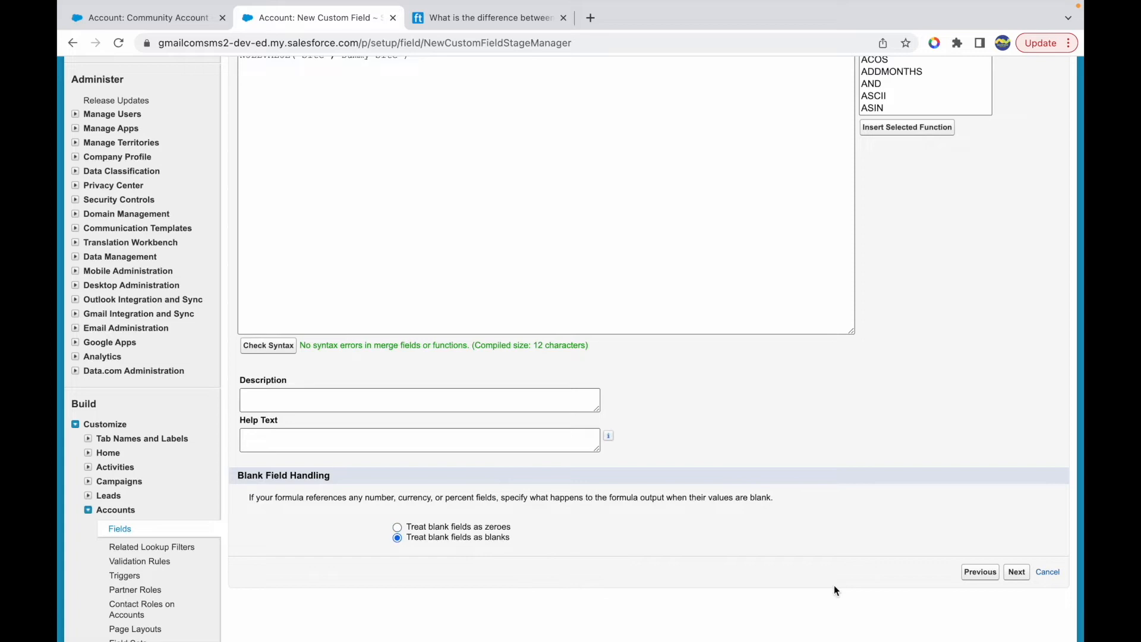
pyautogui.click(1016, 572)
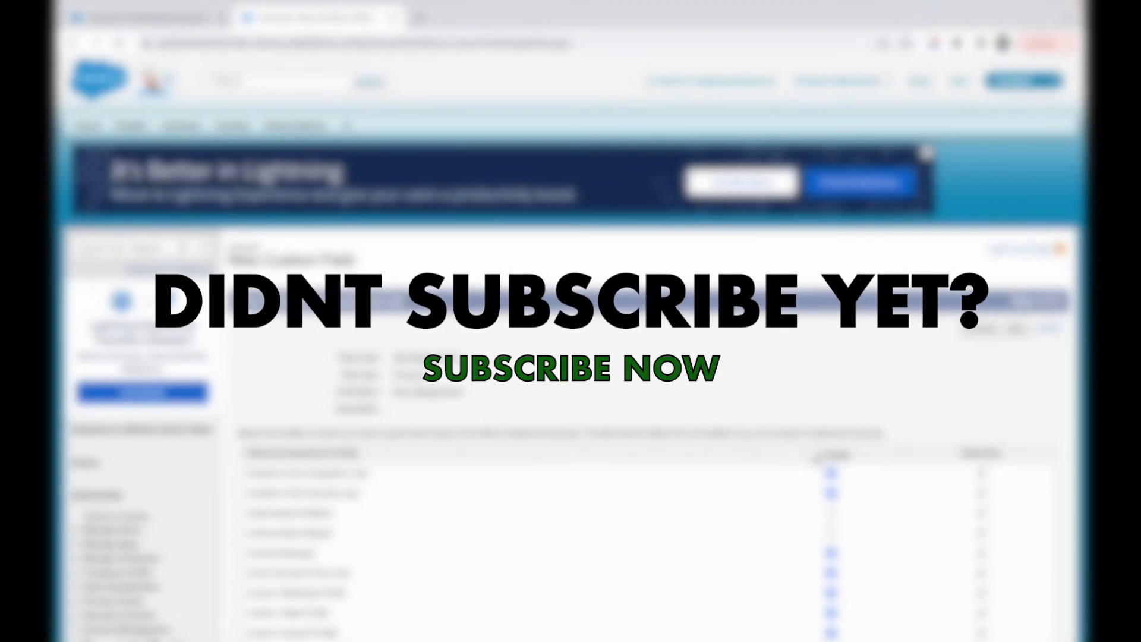
# - Make the field visible only to the System Administrator profile and continue to the page layouts
pyautogui.click(820, 455)
pyautogui.scroll(-10, 820, 456)
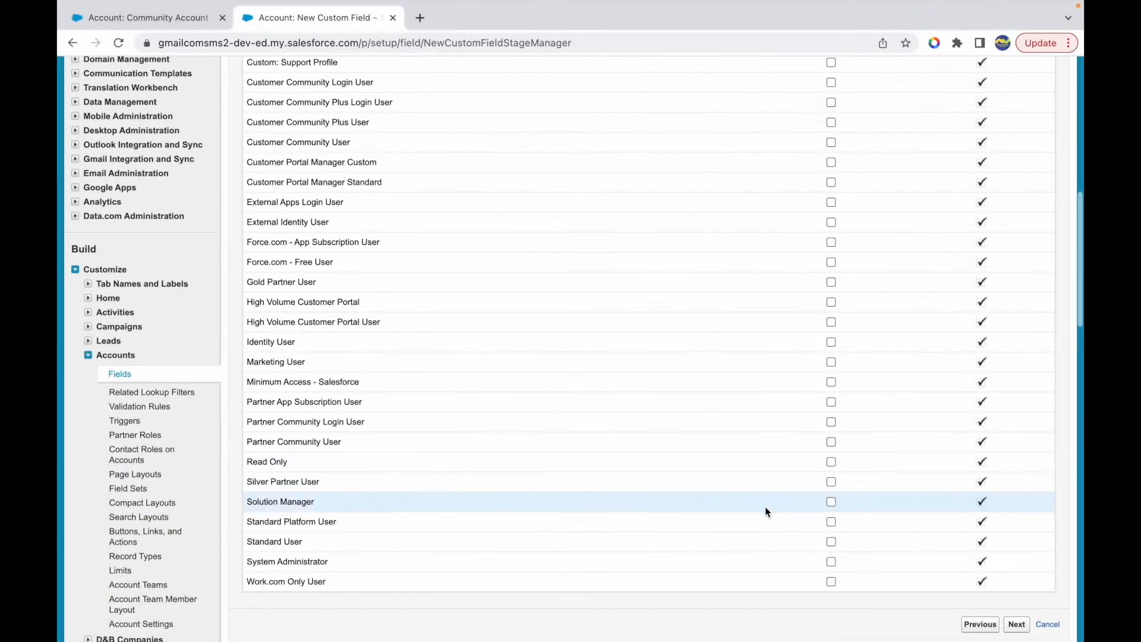
pyautogui.click(831, 561)
pyautogui.click(1015, 624)
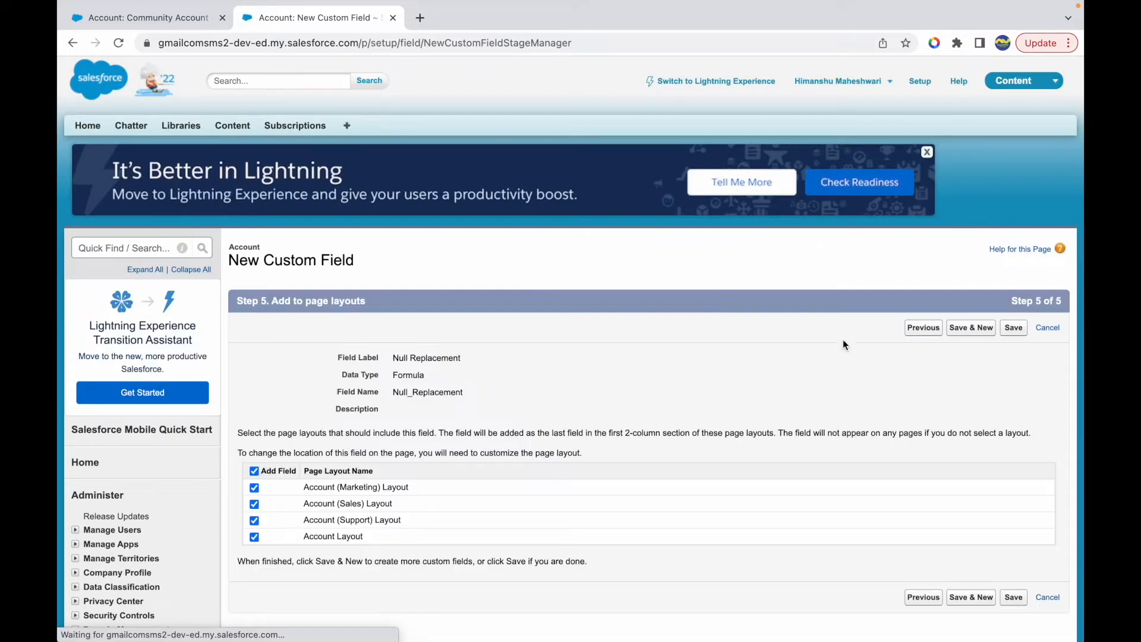
# - Adjust the page layout selection for the Null Replacement field and save the field
pyautogui.click(254, 470)
pyautogui.click(255, 536)
pyautogui.click(1013, 328)
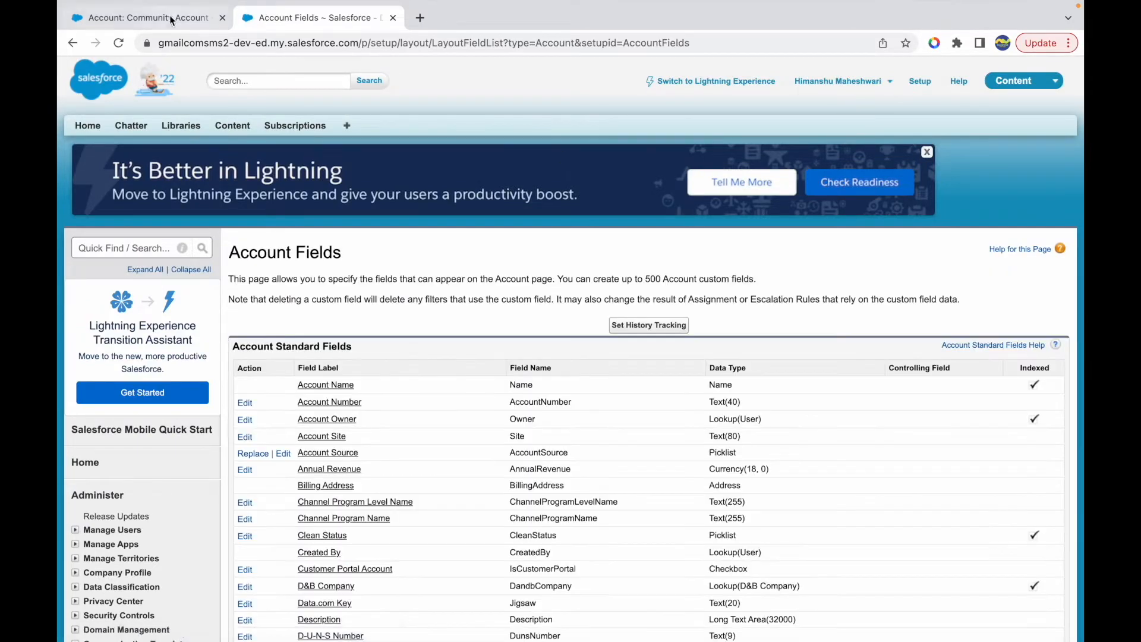
# - Reload the Community Account record, set its Account Site to Not Null and save the record
pyautogui.click(169, 17)
pyautogui.press('super+r')
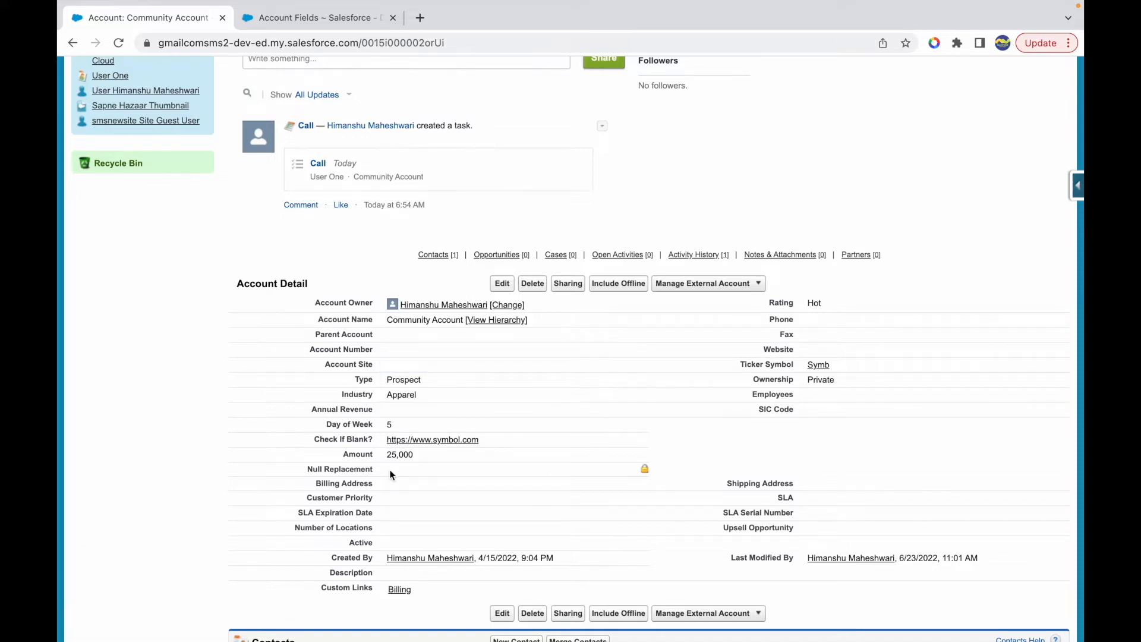
pyautogui.doubleClick(643, 365)
pyautogui.write('Not Null')
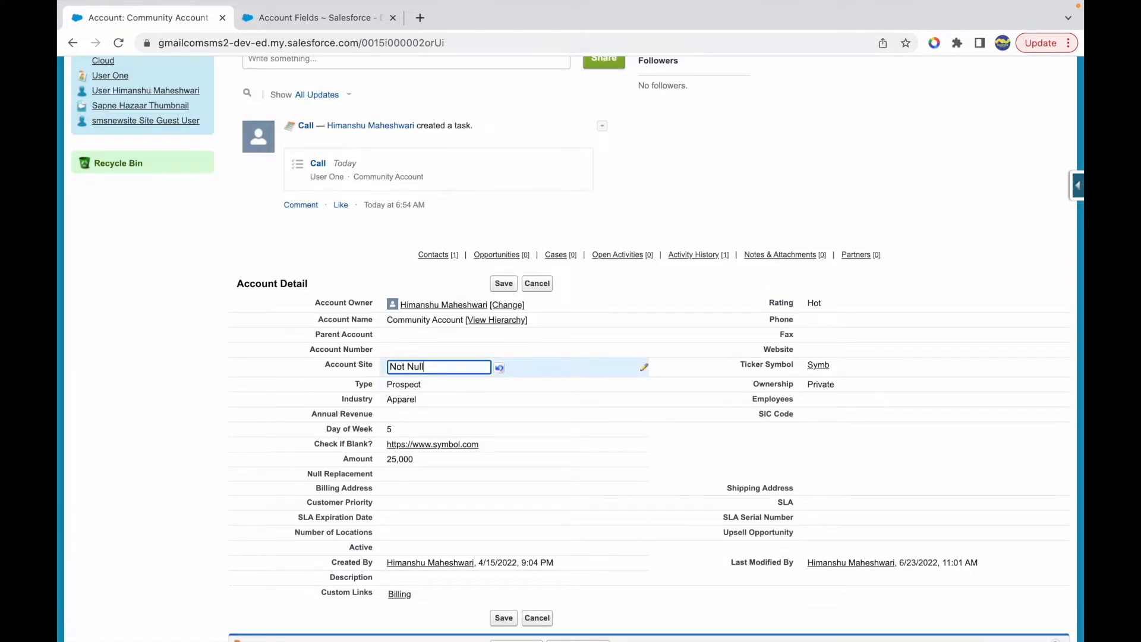
pyautogui.click(503, 285)
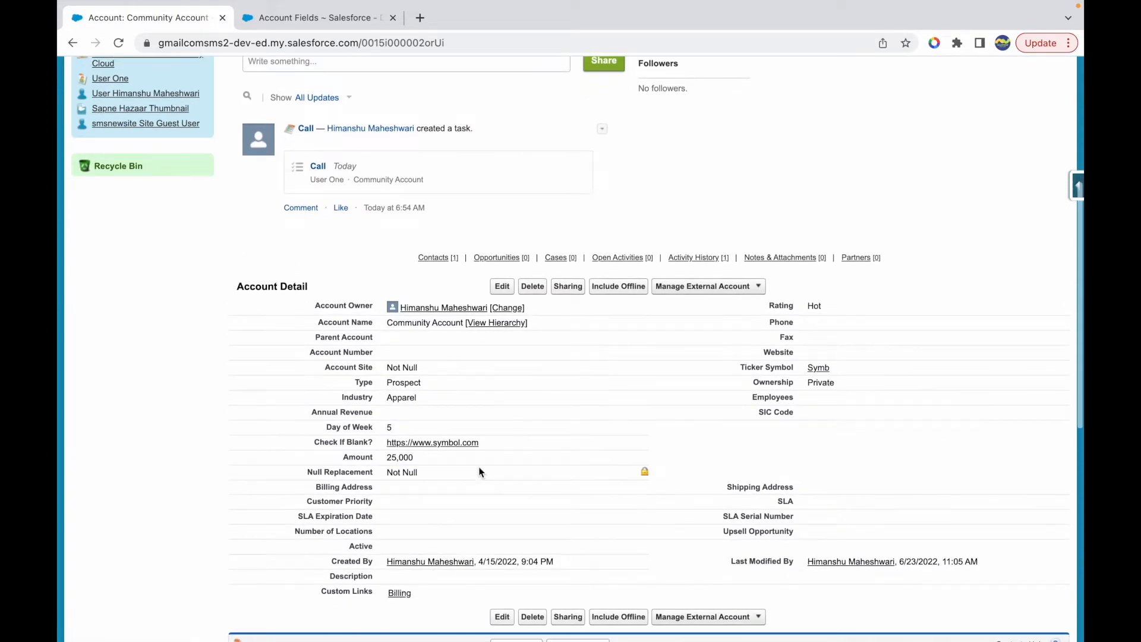
# - Check the Null Replacement value in the Community Account's details by highlighting it
pyautogui.scroll(-1, 479, 467)
pyautogui.moveTo(435, 458); pyautogui.dragTo(386, 459)
pyautogui.click(442, 462)
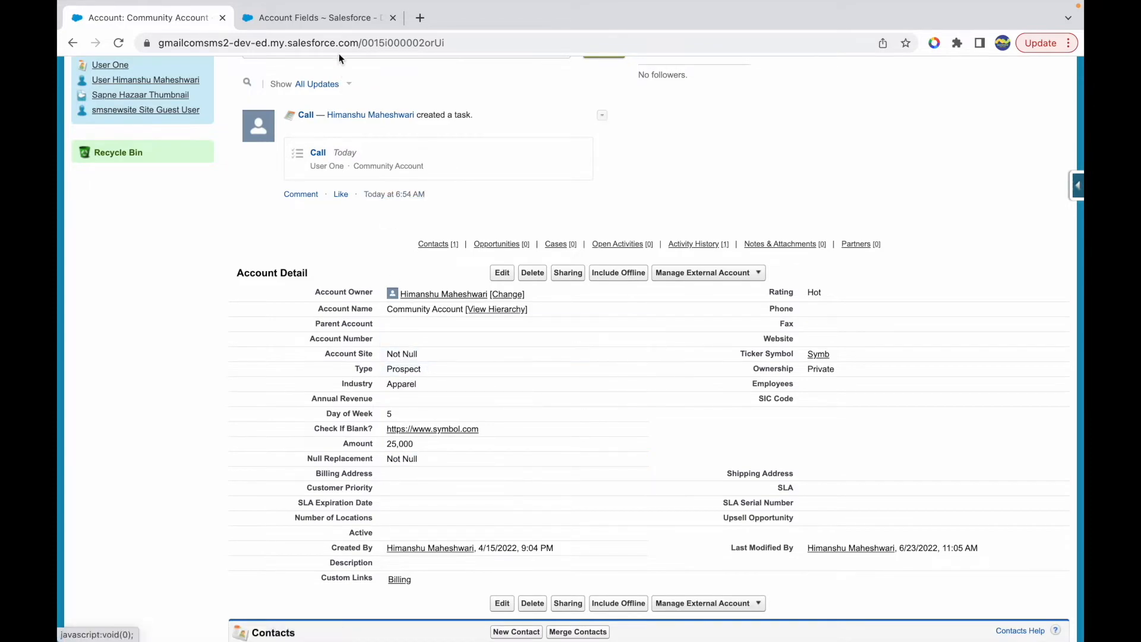
# - Open the Null Replacement field's definition and compare its formula's replacement text with the Null Replacement value on the Community Account record
pyautogui.click(324, 19)
pyautogui.scroll(-12, 448, 426)
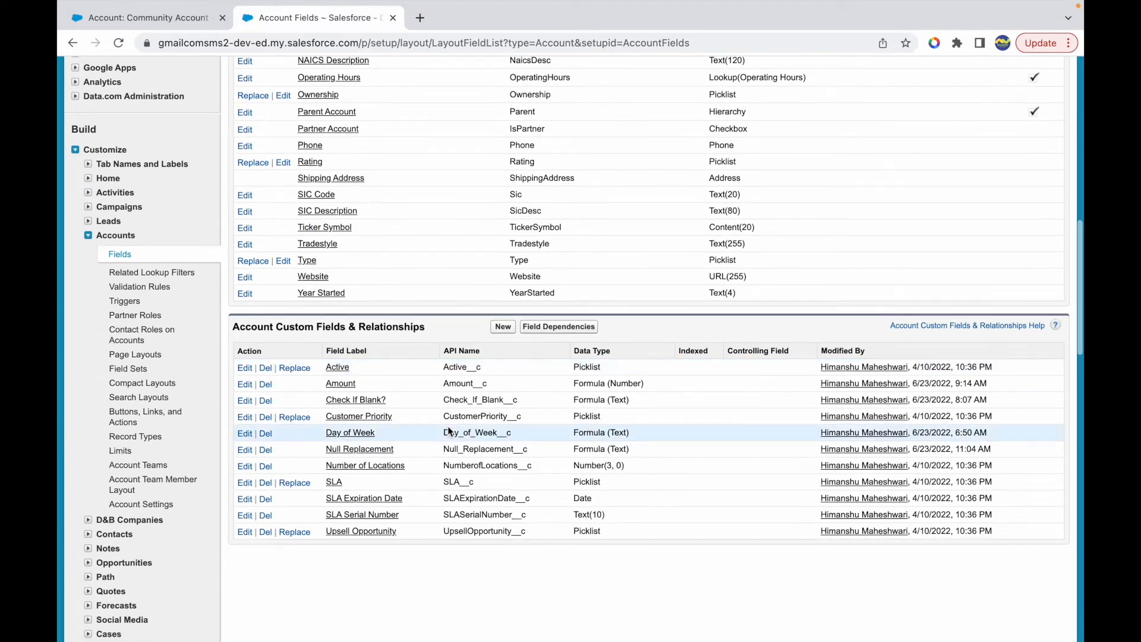
pyautogui.click(345, 451)
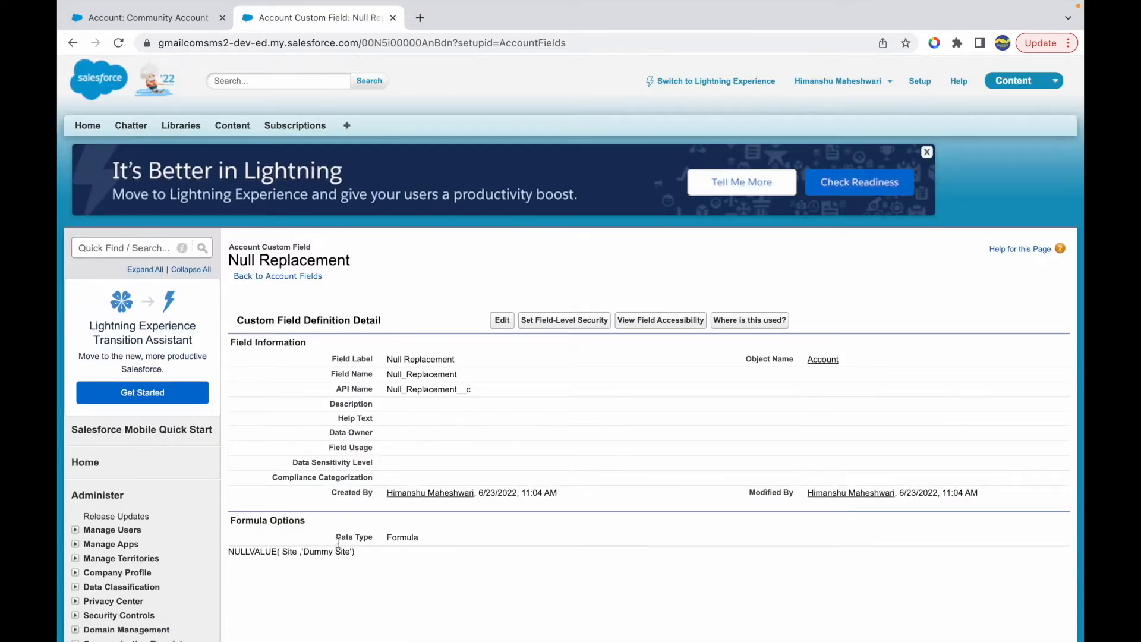
pyautogui.moveTo(302, 551); pyautogui.dragTo(349, 553)
pyautogui.click(364, 558)
pyautogui.click(148, 18)
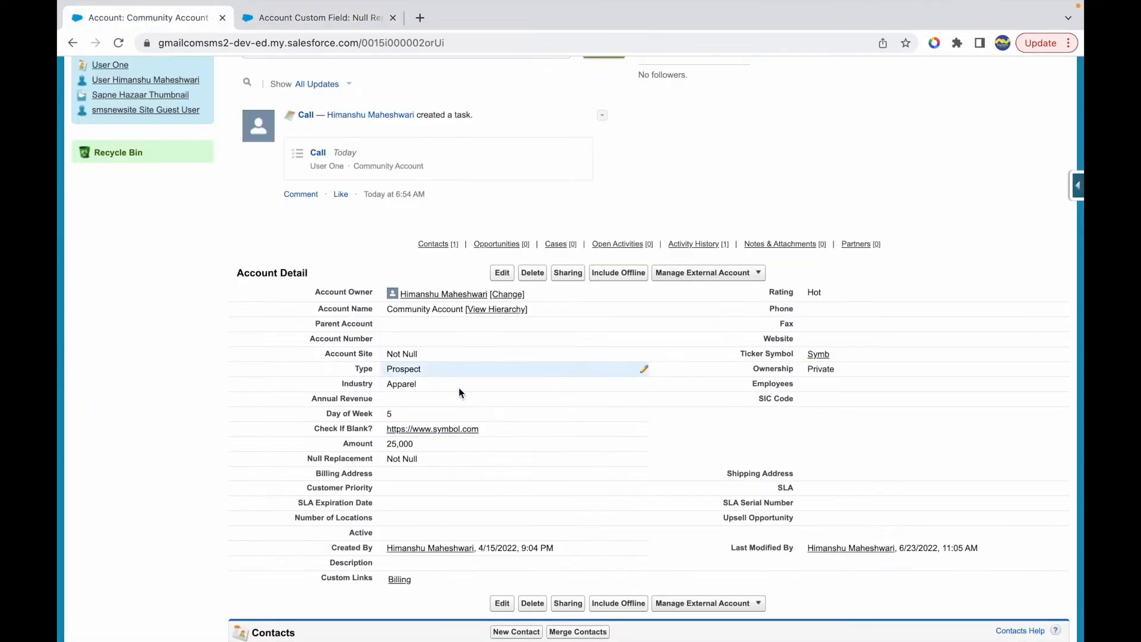
pyautogui.moveTo(385, 459); pyautogui.dragTo(437, 465)
pyautogui.click(427, 461)
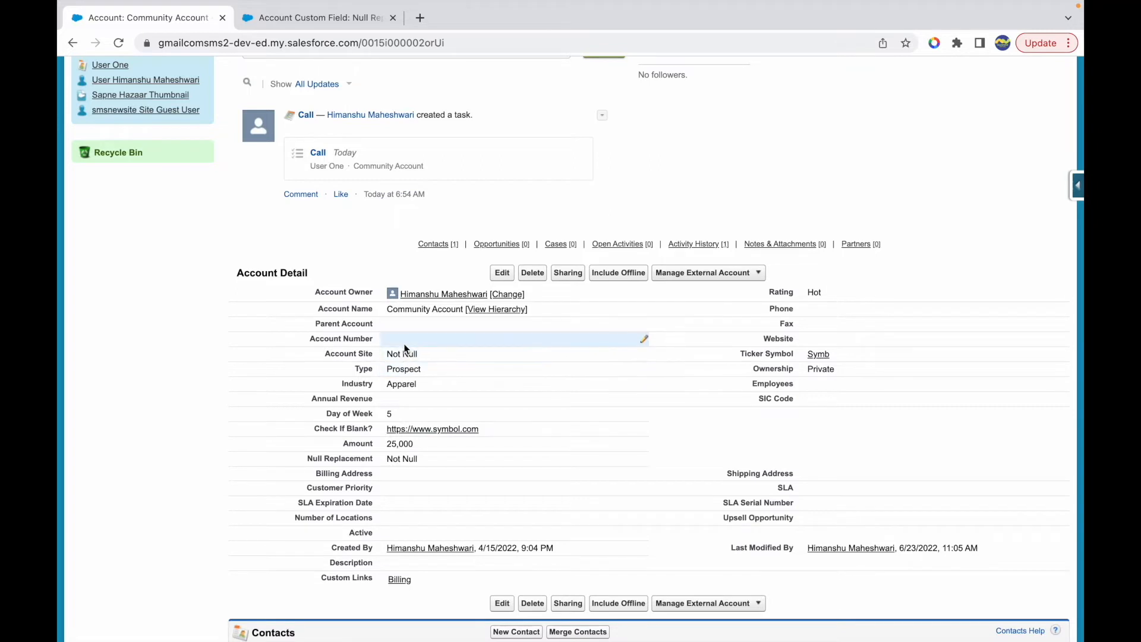
# - Open the Null Replacement field for editing and remove the Site reference from its NULLVALUE formula
pyautogui.click(301, 19)
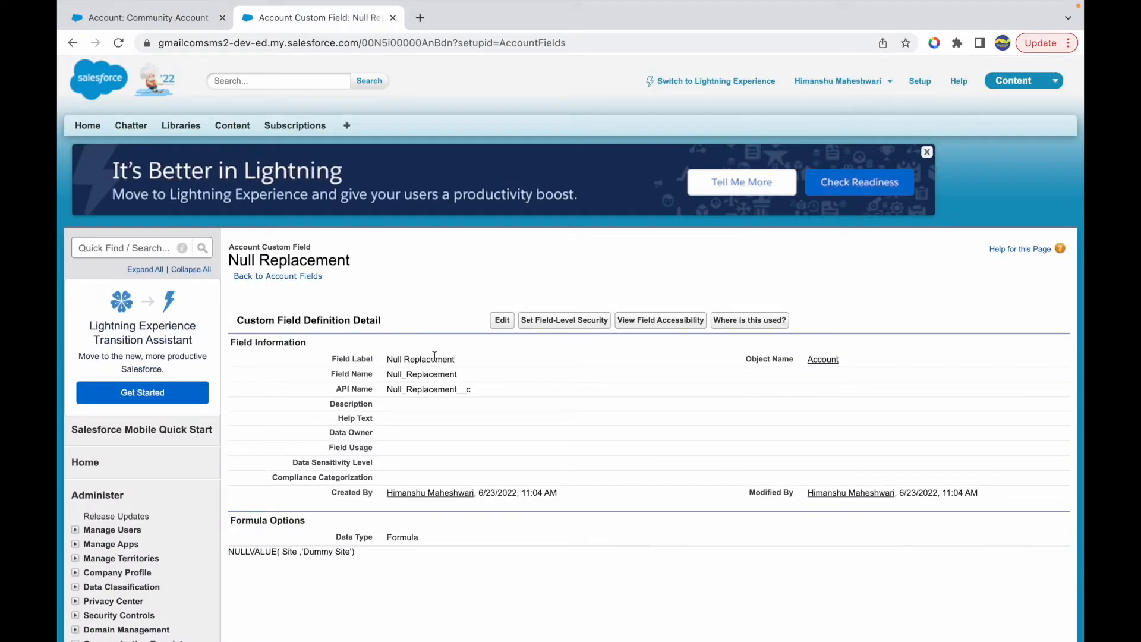
pyautogui.click(502, 323)
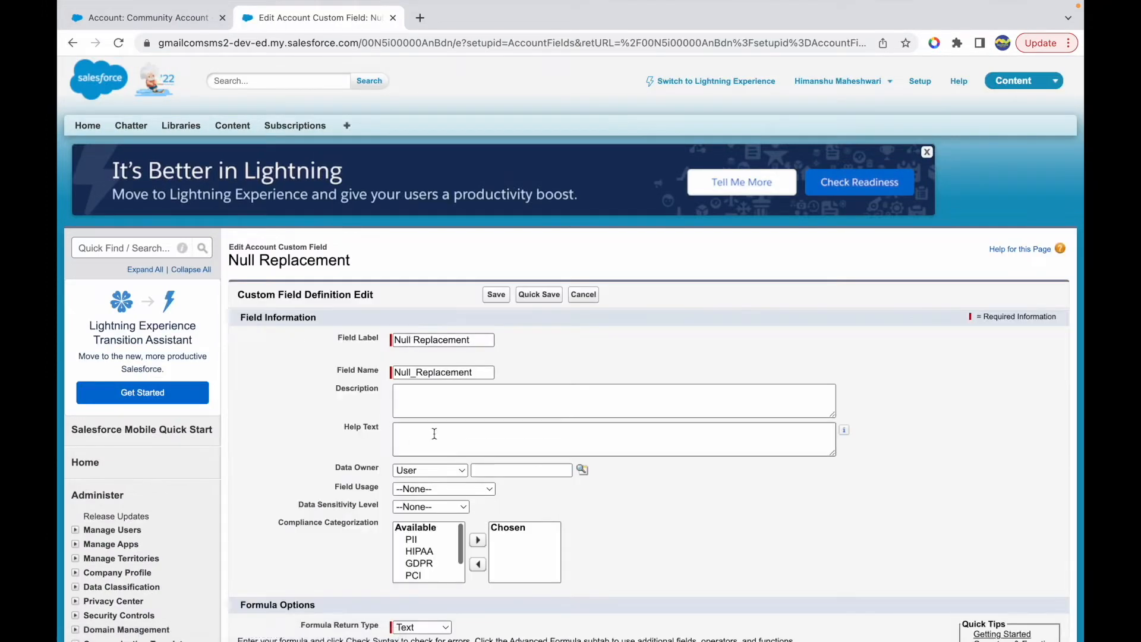
pyautogui.scroll(-5, 448, 428)
pyautogui.doubleClick(315, 408)
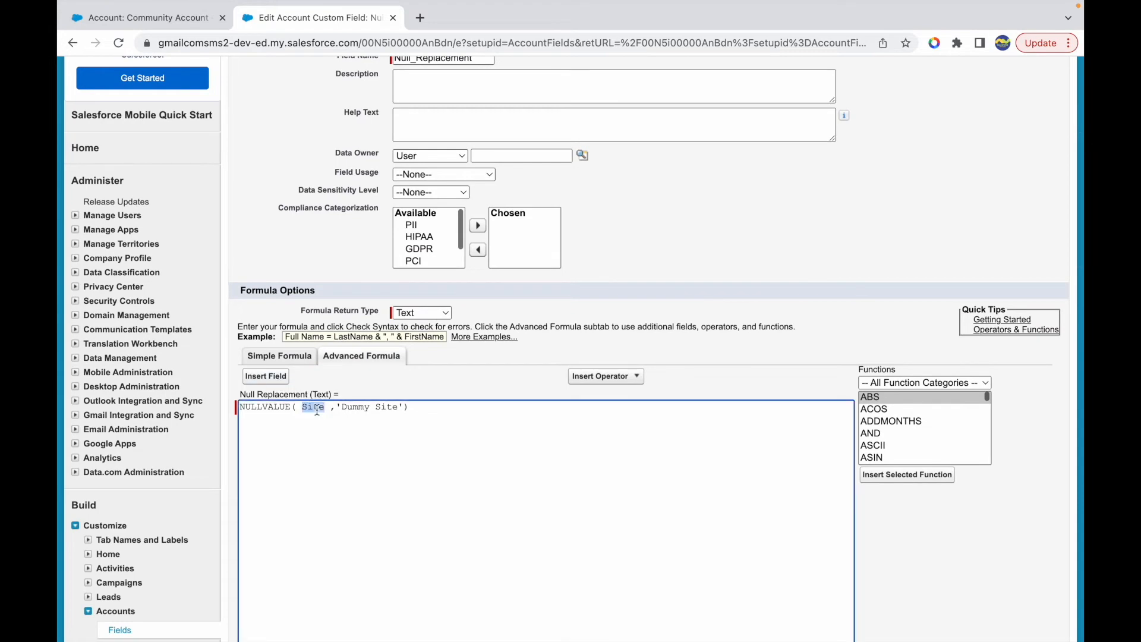
# - Insert the account's Employees field (NumberOfEmployees) as the first argument of the NULLVALUE formula
pyautogui.click(266, 377)
pyautogui.click(409, 310)
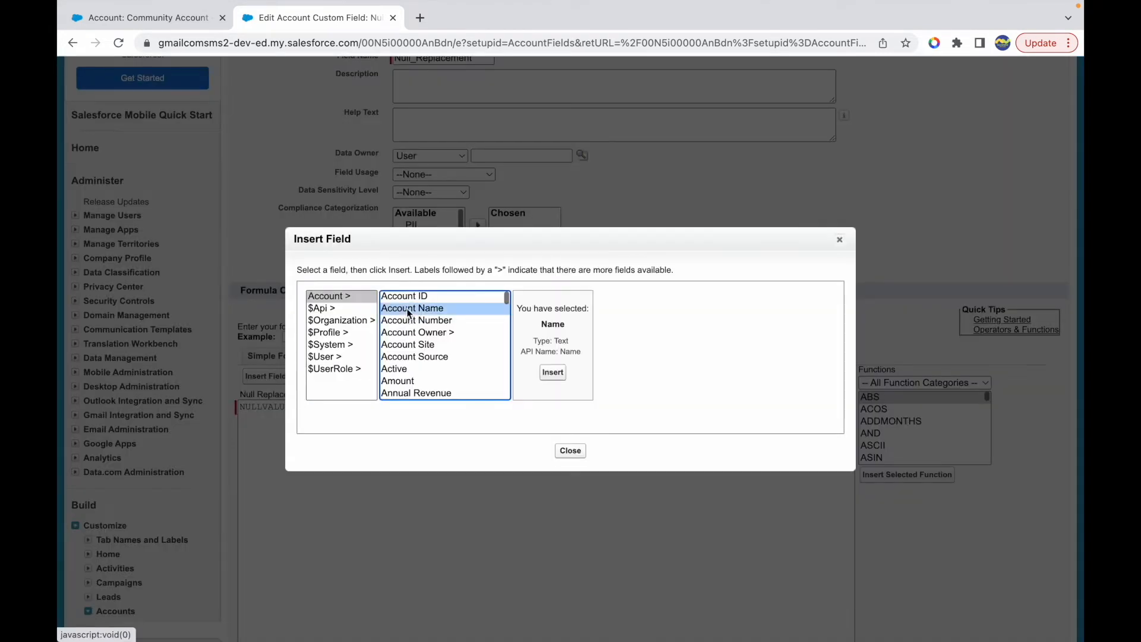
pyautogui.press('Down')
pyautogui.press('Down')
pyautogui.press('Down')
pyautogui.press('Down')
pyautogui.press('Down')
pyautogui.press('Down')
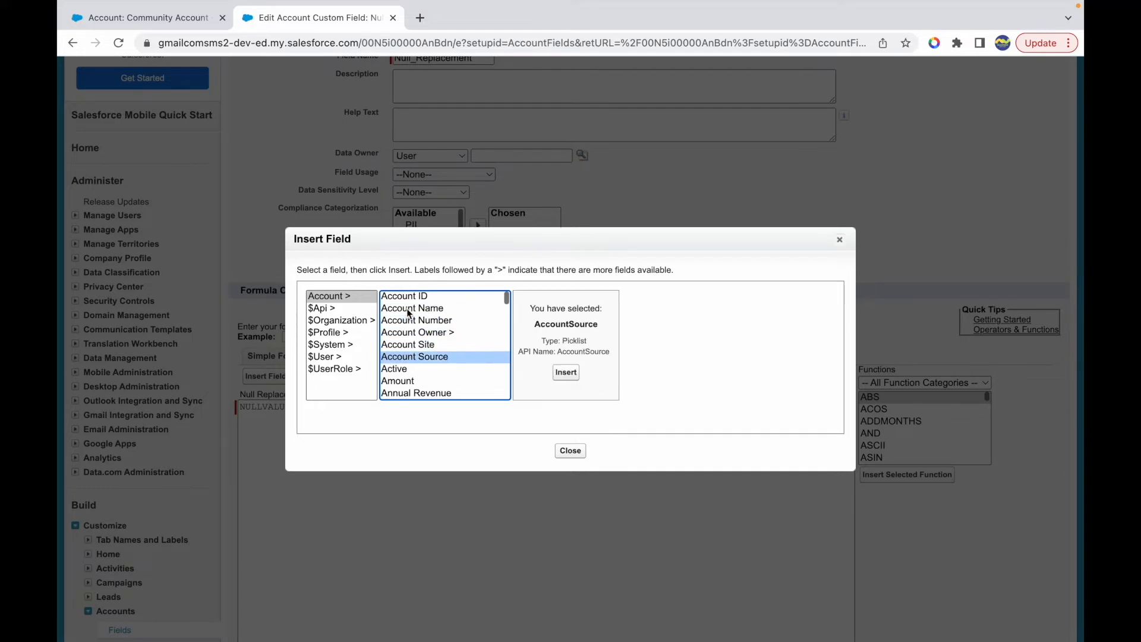
pyautogui.press('Down')
pyautogui.press('Up')
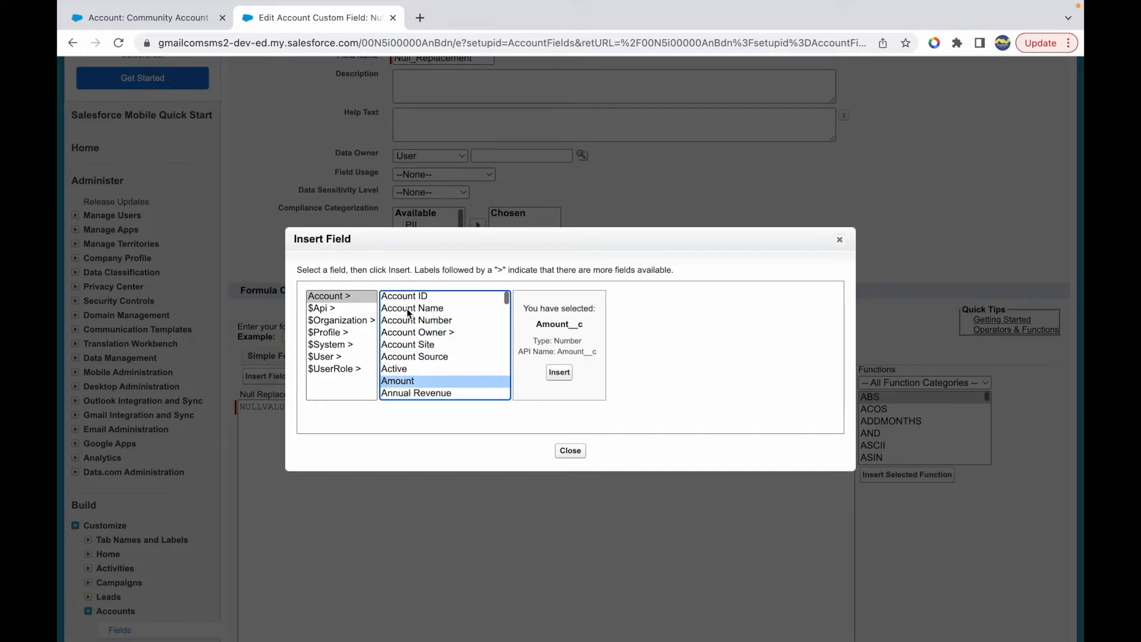
pyautogui.press('Down')
pyautogui.press('Down')
pyautogui.press('Down')
pyautogui.press('Down')
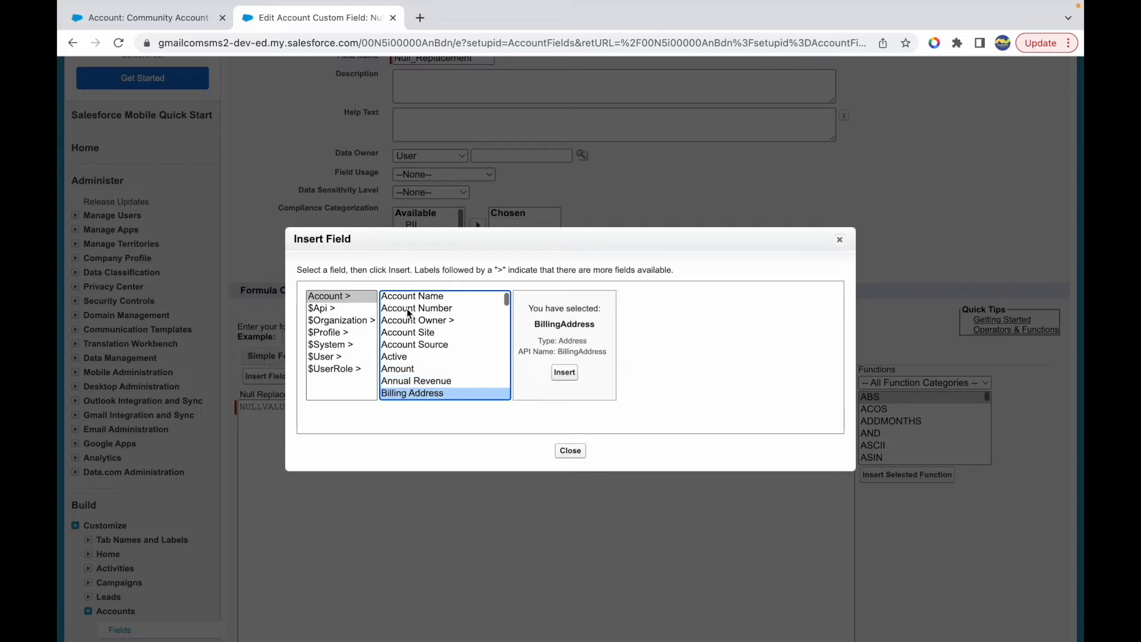
pyautogui.press('Down')
pyautogui.press('Down')
pyautogui.press('Down')
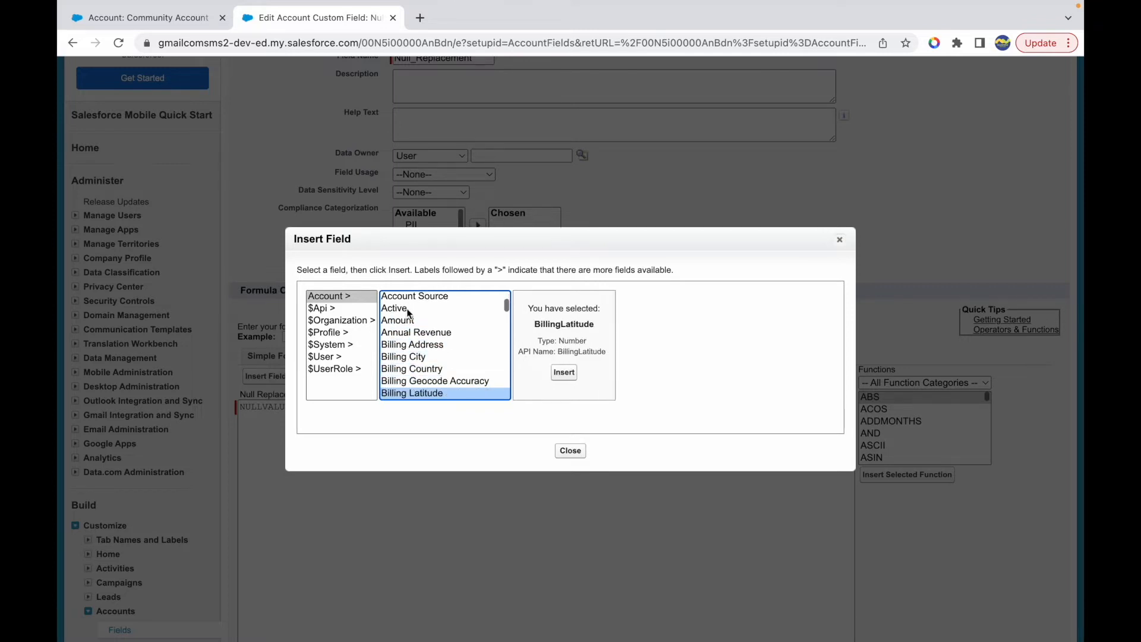
pyautogui.press('Up')
pyautogui.press('Down')
pyautogui.press('Down')
pyautogui.press('Down')
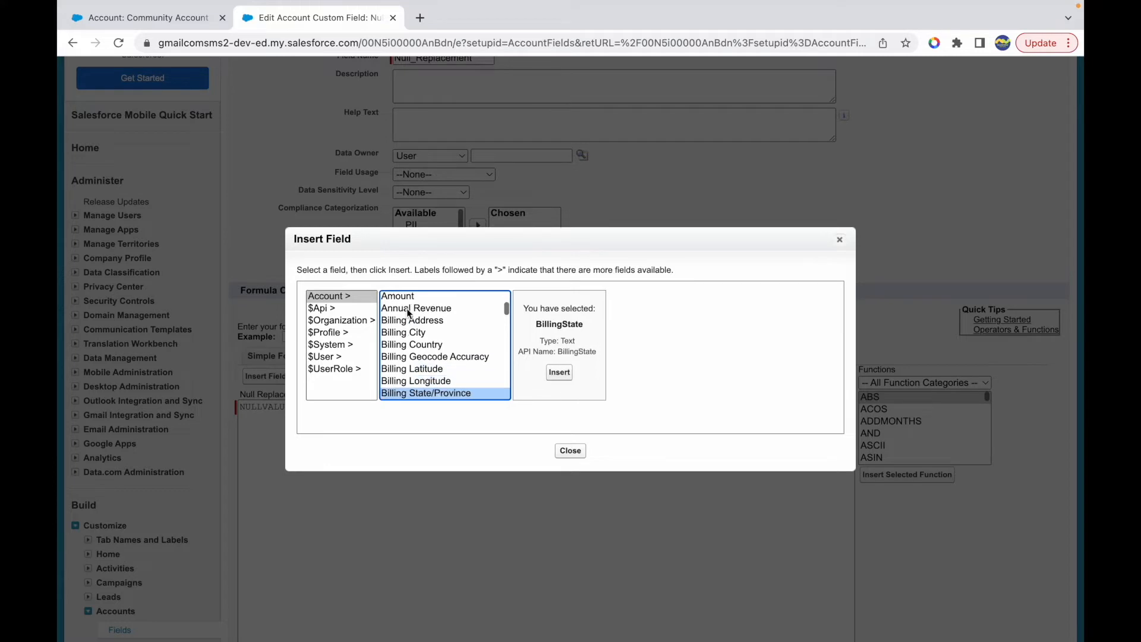
pyautogui.press('Down')
pyautogui.press('Down')
pyautogui.press('Down')
pyautogui.press('Down')
pyautogui.press('Down')
pyautogui.press('Down')
pyautogui.press('Down')
pyautogui.press('Down')
pyautogui.press('Down')
pyautogui.press('Down')
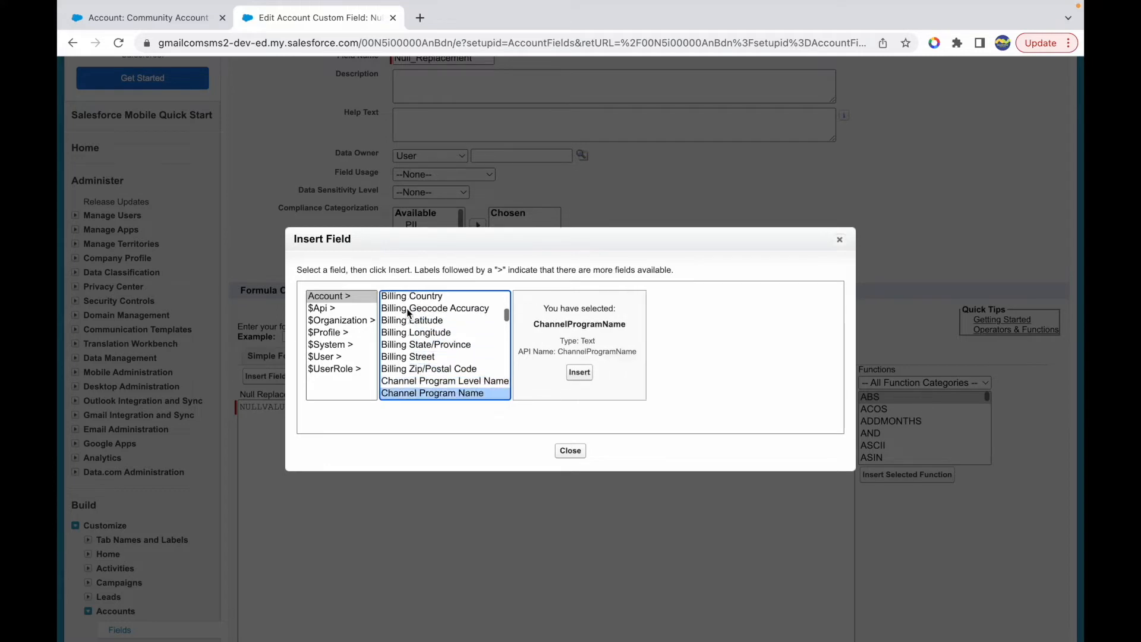
pyautogui.press('Down')
pyautogui.press('Down')
pyautogui.press('Down')
pyautogui.press('Down')
pyautogui.press('Down')
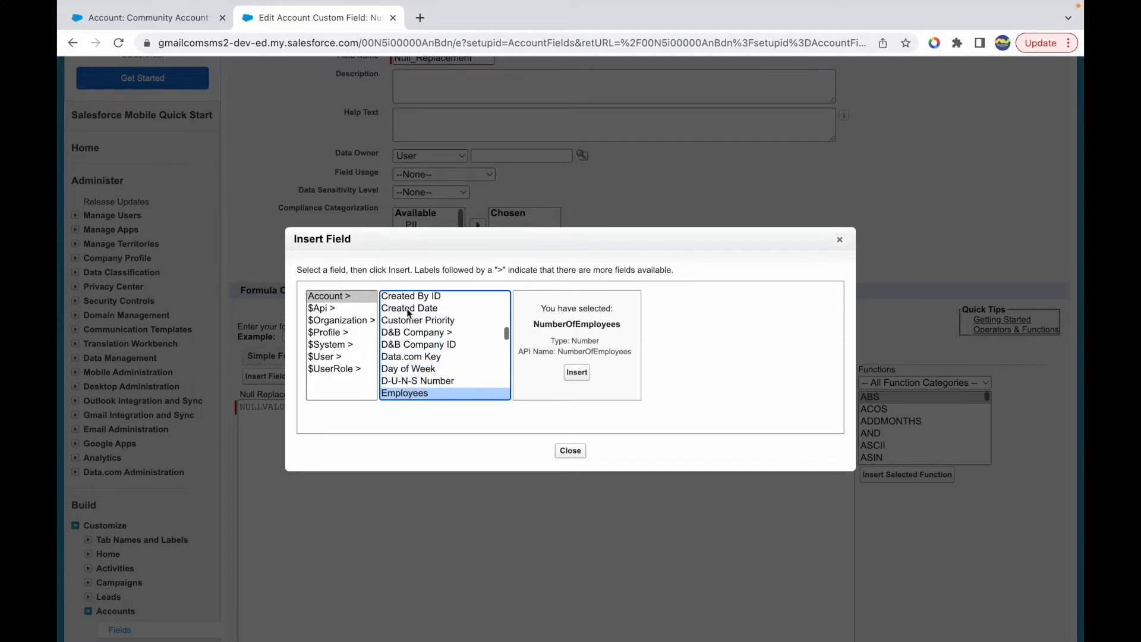
pyautogui.click(577, 372)
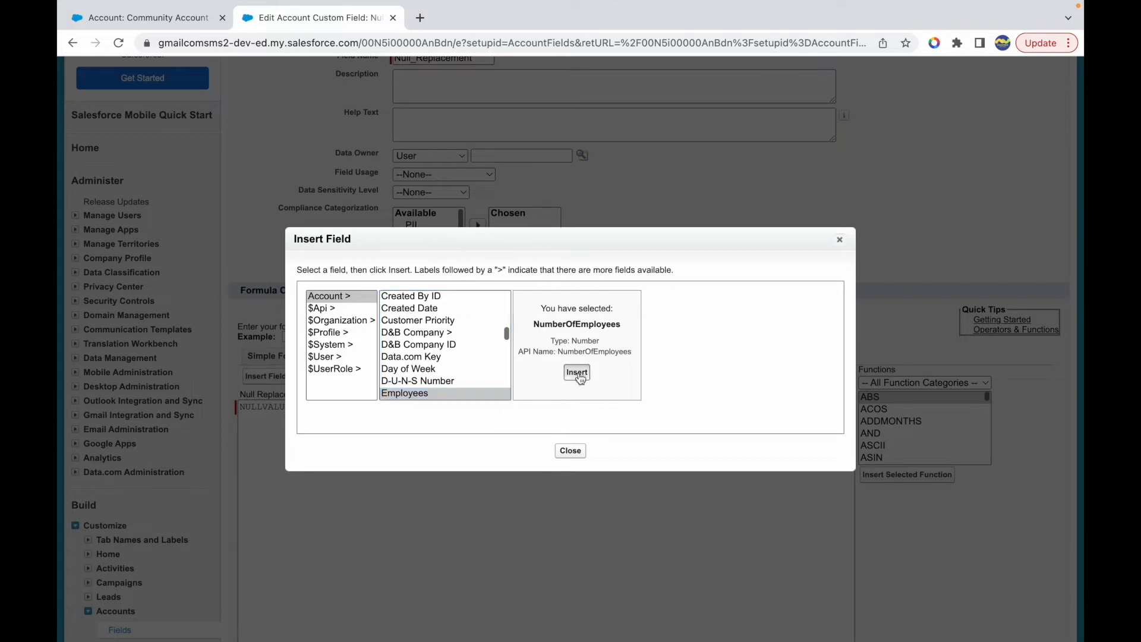
pyautogui.doubleClick(349, 410)
pyautogui.press('Right')
pyautogui.press('Delete')
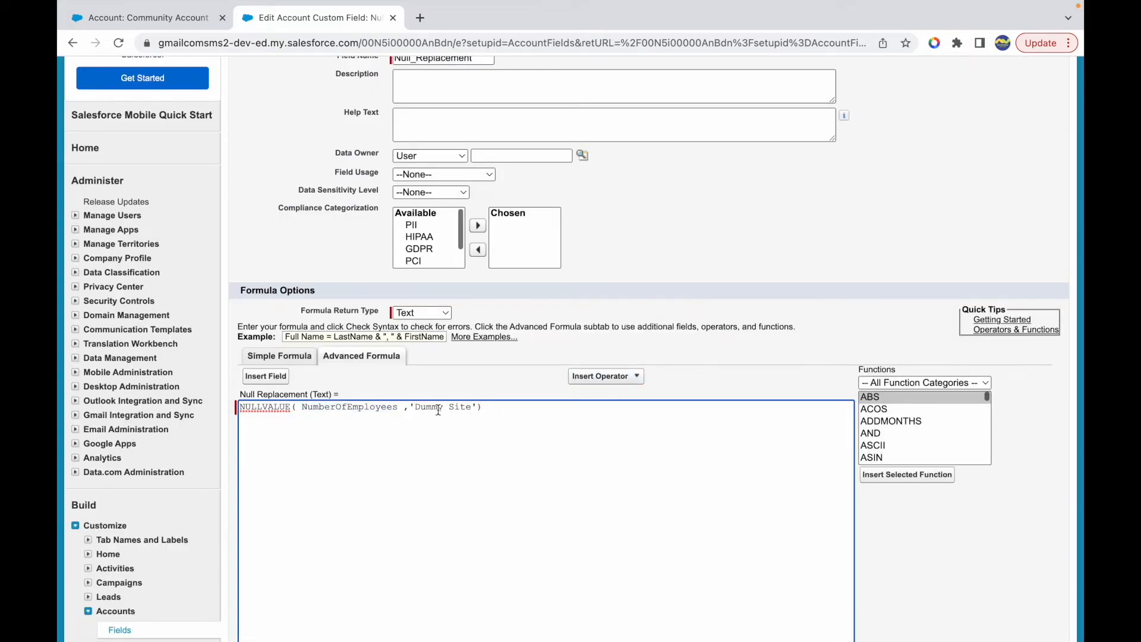
# - Check the syntax of the NULLVALUE formula that pairs NumberOfEmployees with 'Dummy Site'
pyautogui.doubleClick(356, 407)
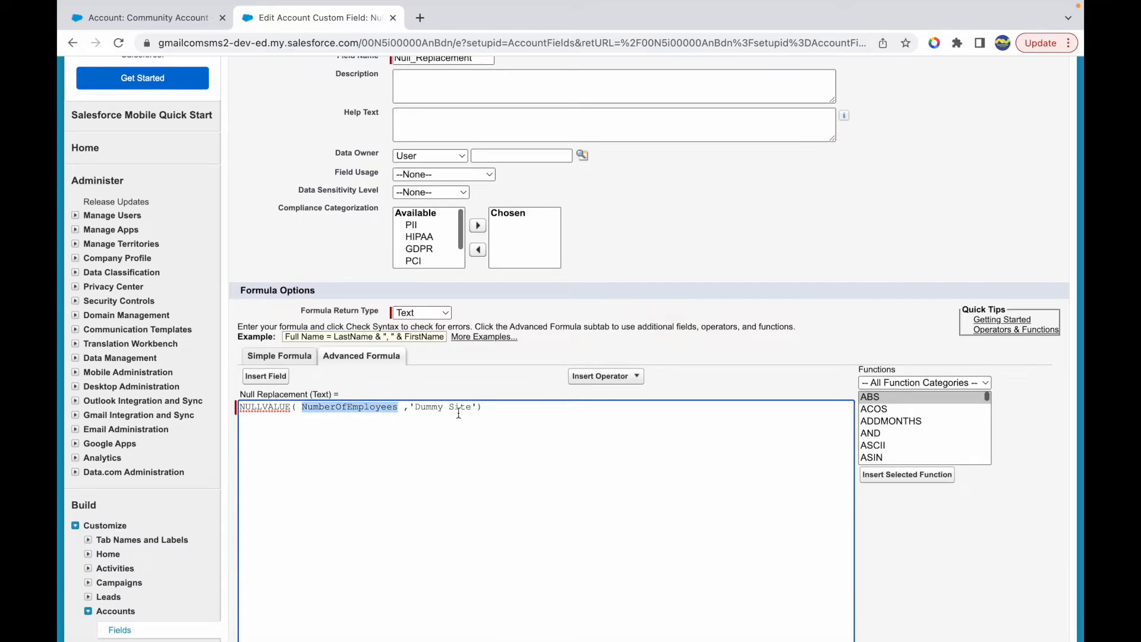
pyautogui.click(502, 410)
pyautogui.scroll(-3, 463, 443)
pyautogui.click(275, 499)
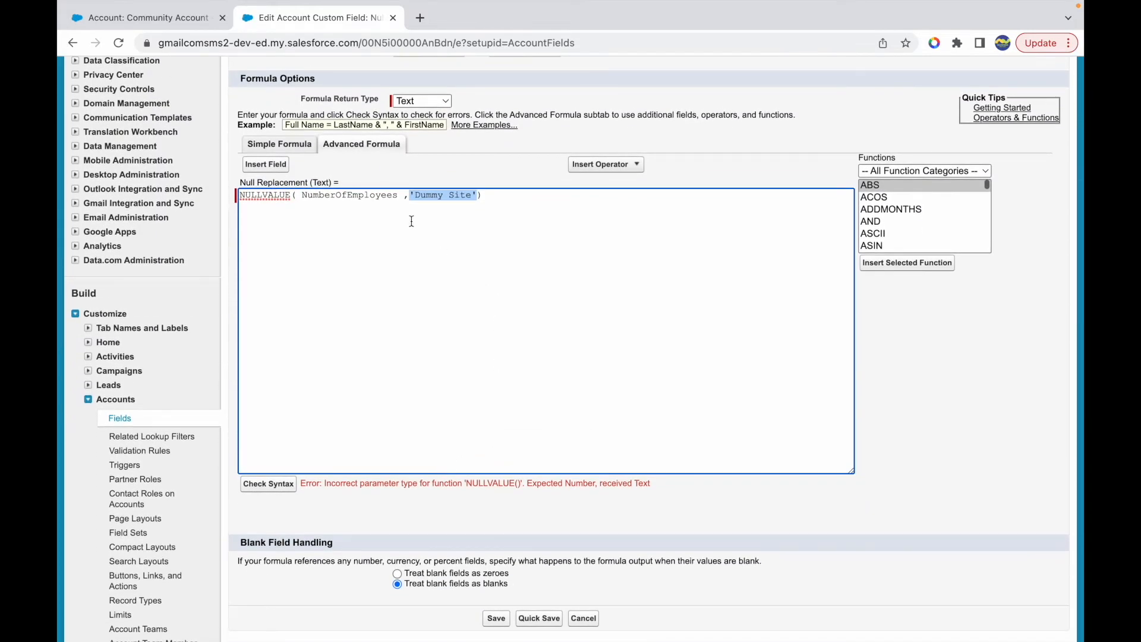
# - Examine the data types of the two NULLVALUE arguments against the types named in the syntax error
pyautogui.doubleClick(357, 196)
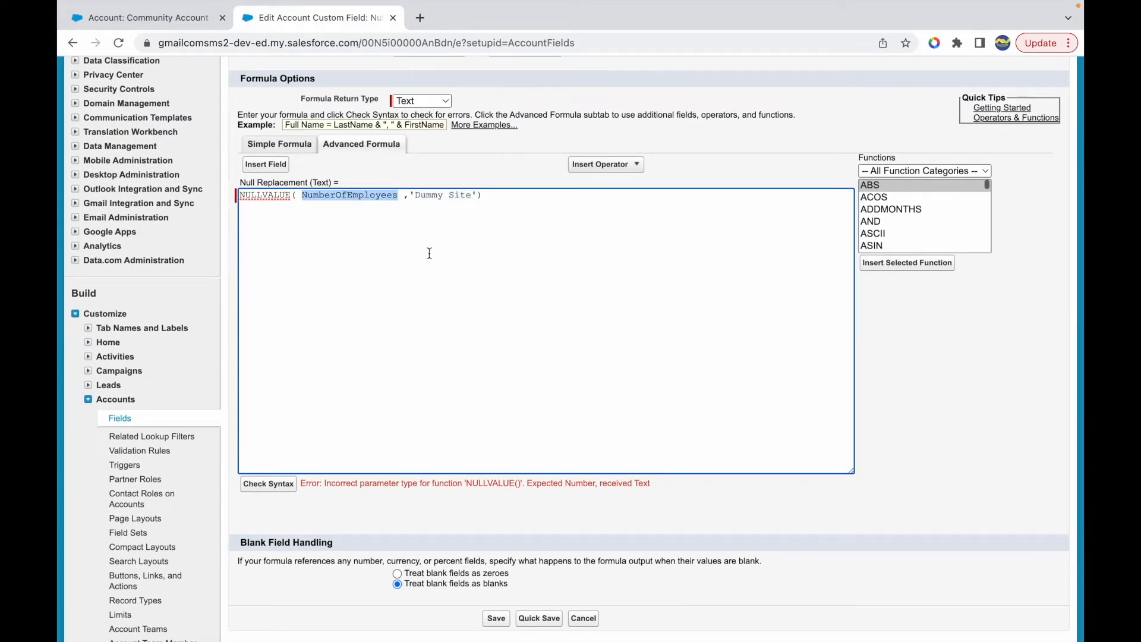
pyautogui.doubleClick(367, 196)
pyautogui.click(403, 198)
pyautogui.doubleClick(342, 196)
pyautogui.click(415, 198)
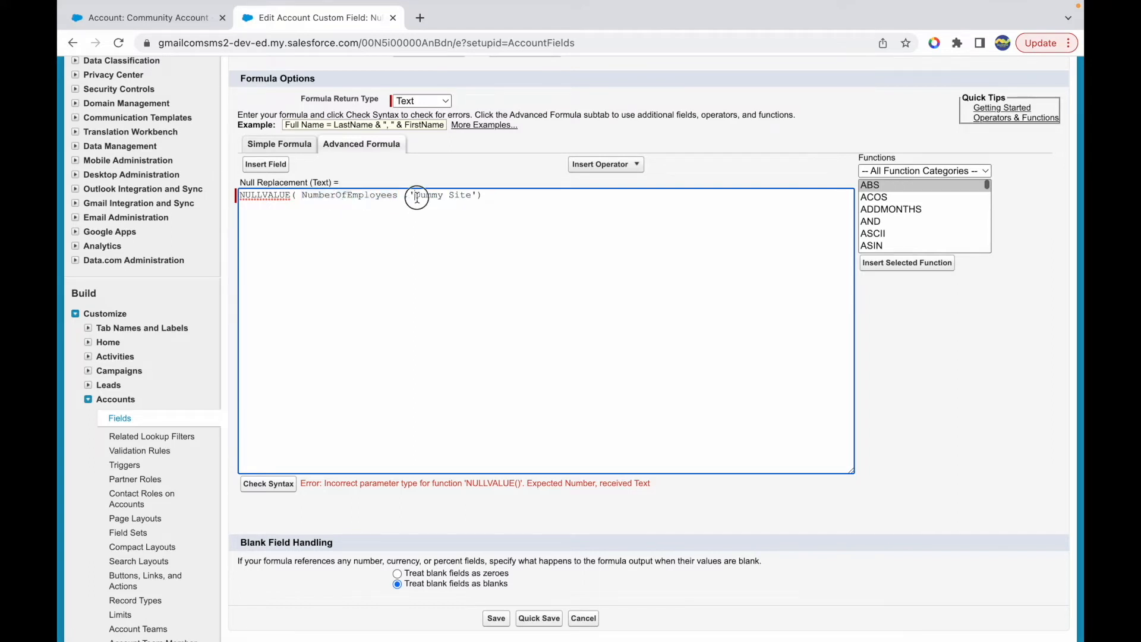
pyautogui.doubleClick(368, 196)
pyautogui.moveTo(414, 198); pyautogui.dragTo(475, 196)
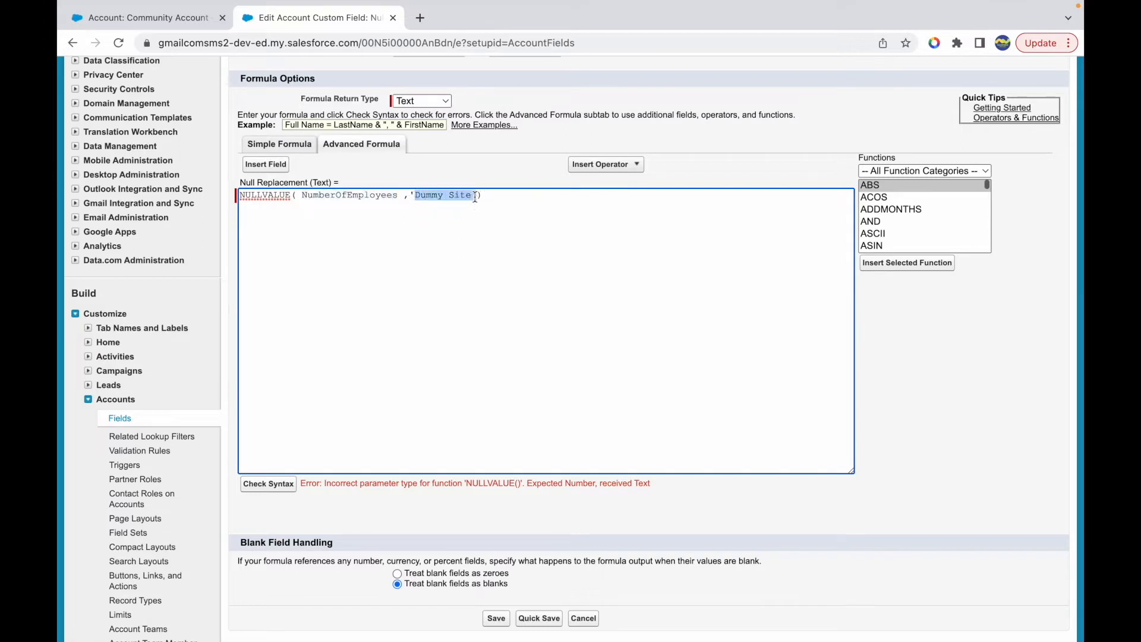
pyautogui.click(527, 207)
pyautogui.doubleClick(349, 200)
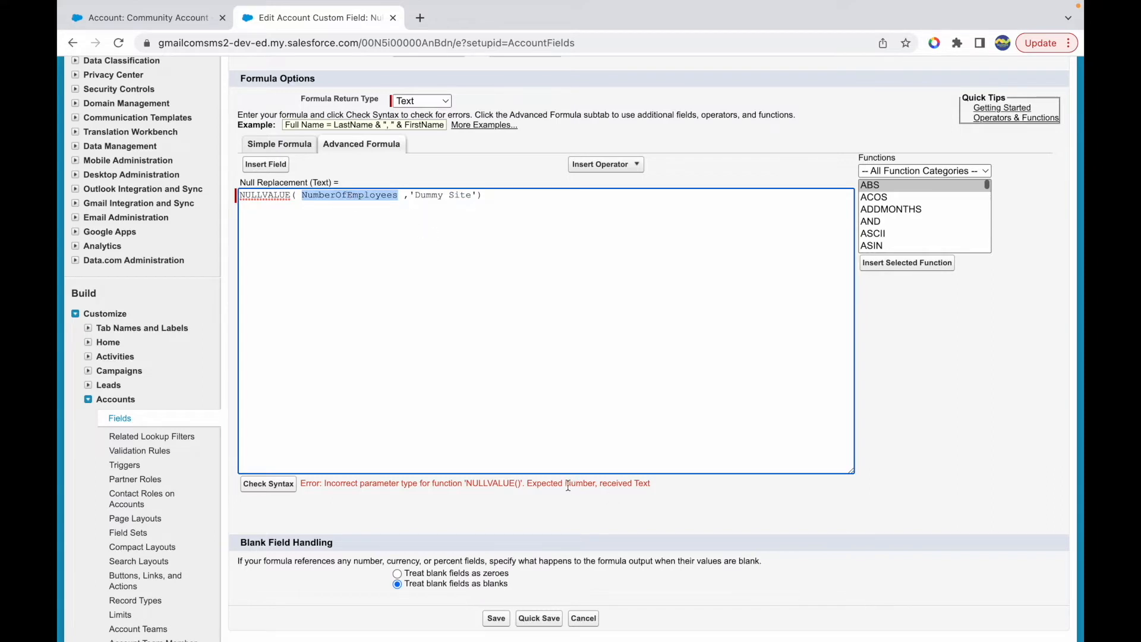
pyautogui.moveTo(566, 484); pyautogui.dragTo(596, 483)
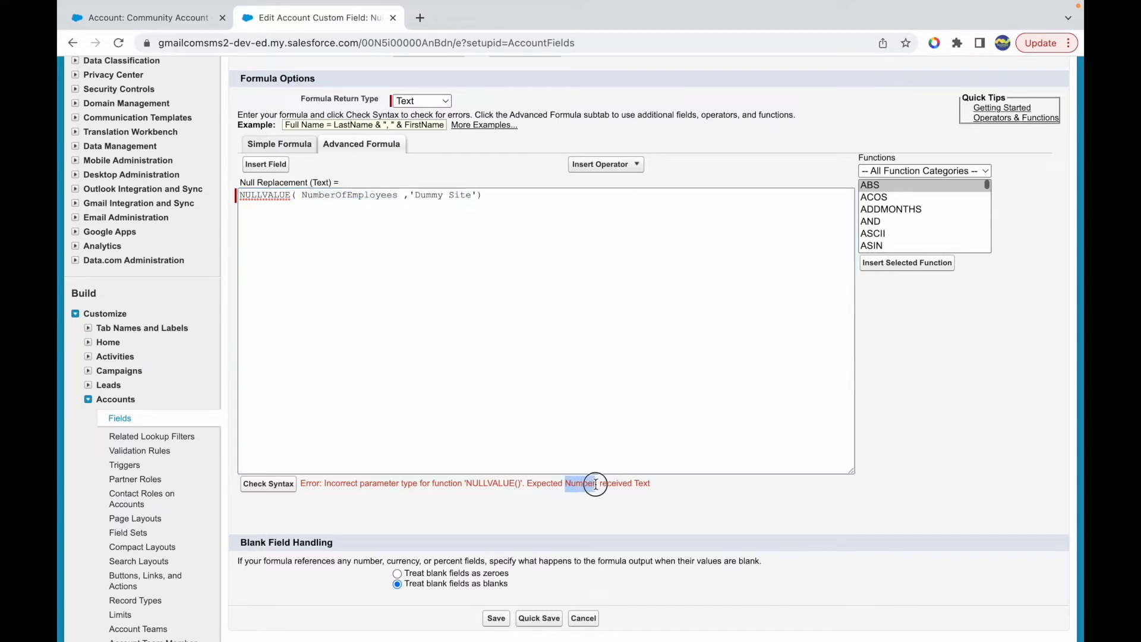
# - Replace 'Dummy Site' with 10 as the NULLVALUE replacement value and check the formula's syntax
pyautogui.moveTo(410, 196); pyautogui.dragTo(472, 197)
pyautogui.click(379, 202)
pyautogui.press('BackSpace')
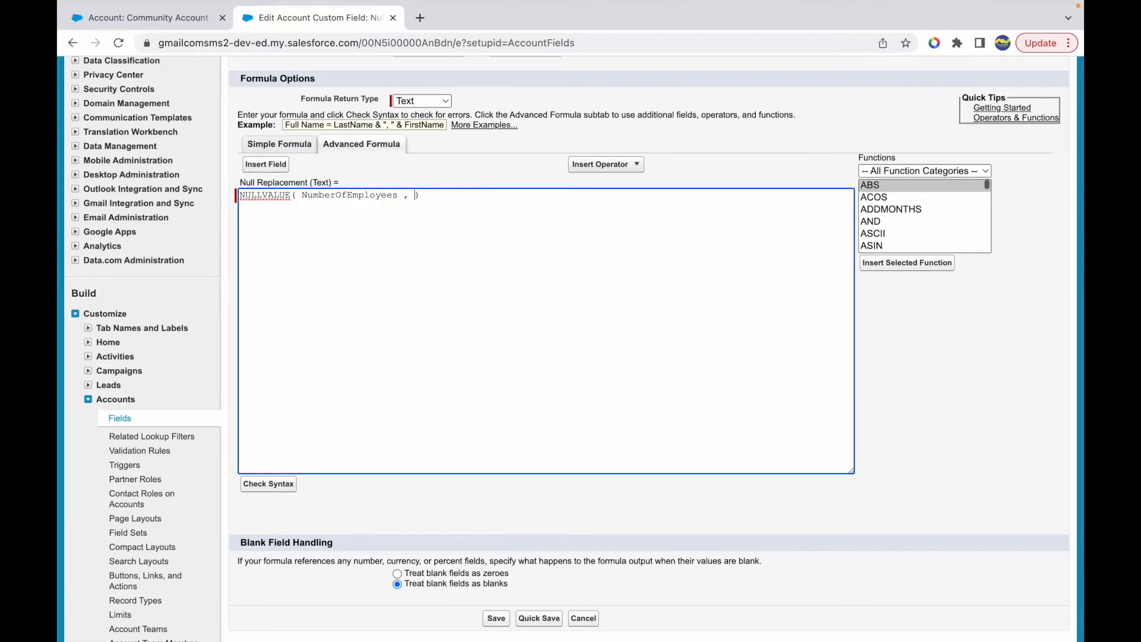
pyautogui.click(365, 195)
pyautogui.scroll(-3, 429, 303)
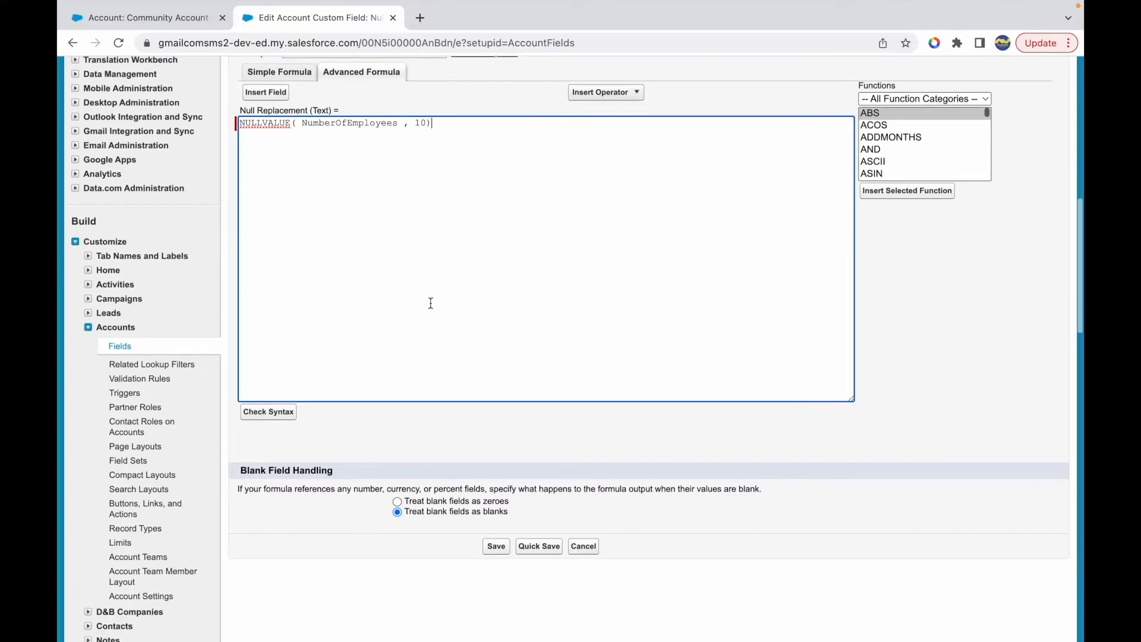
pyautogui.click(266, 364)
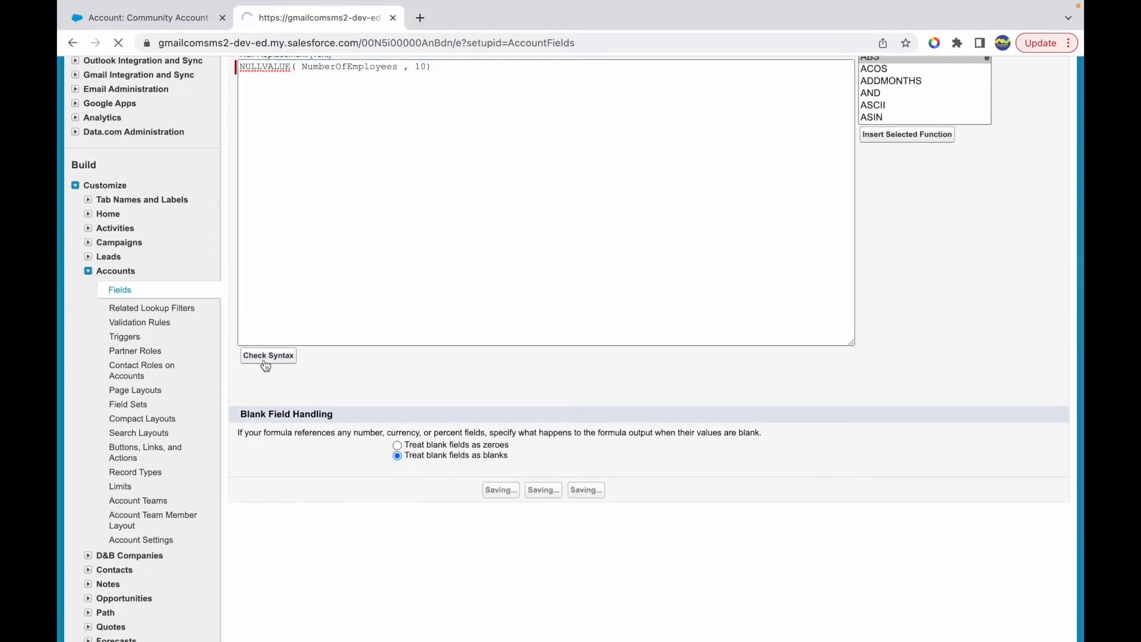
pyautogui.scroll(-3, 438, 436)
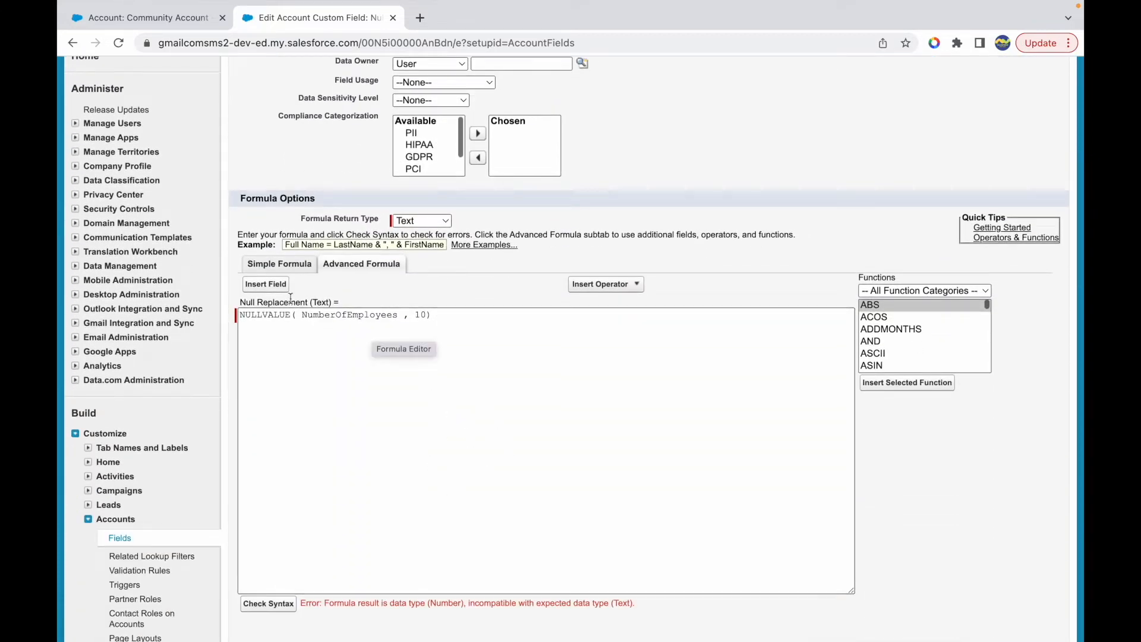
# - Examine the formula's arguments and result type against the Null Replacement field's Text return type
pyautogui.moveTo(258, 302); pyautogui.dragTo(428, 315)
pyautogui.click(322, 304)
pyautogui.doubleClick(339, 315)
pyautogui.doubleClick(420, 315)
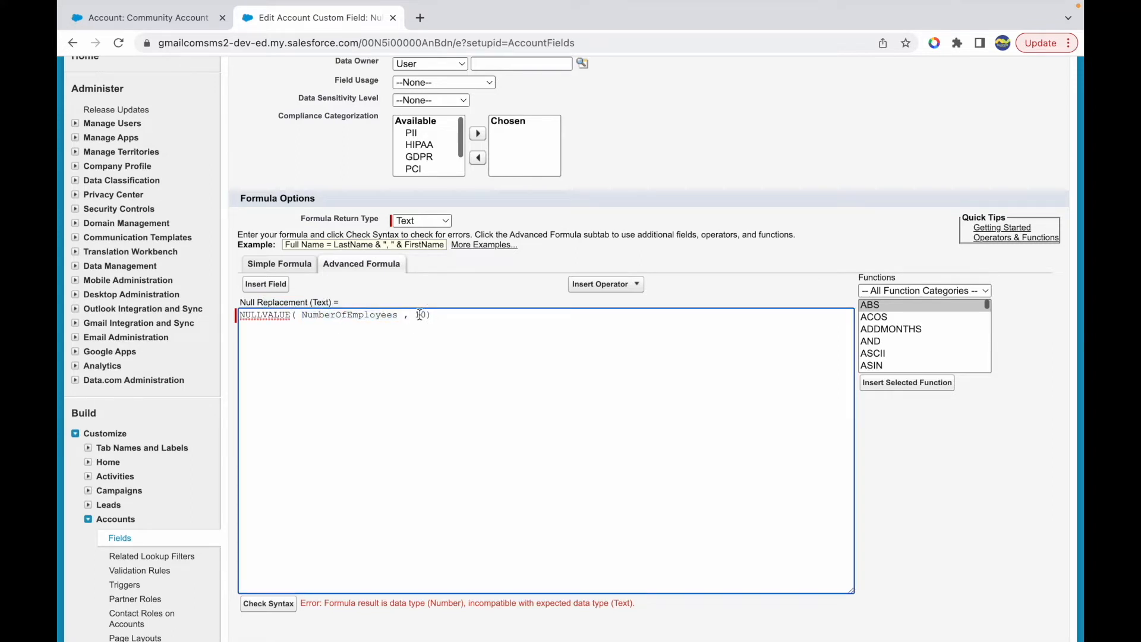
pyautogui.click(299, 317)
pyautogui.tripleClick(235, 319)
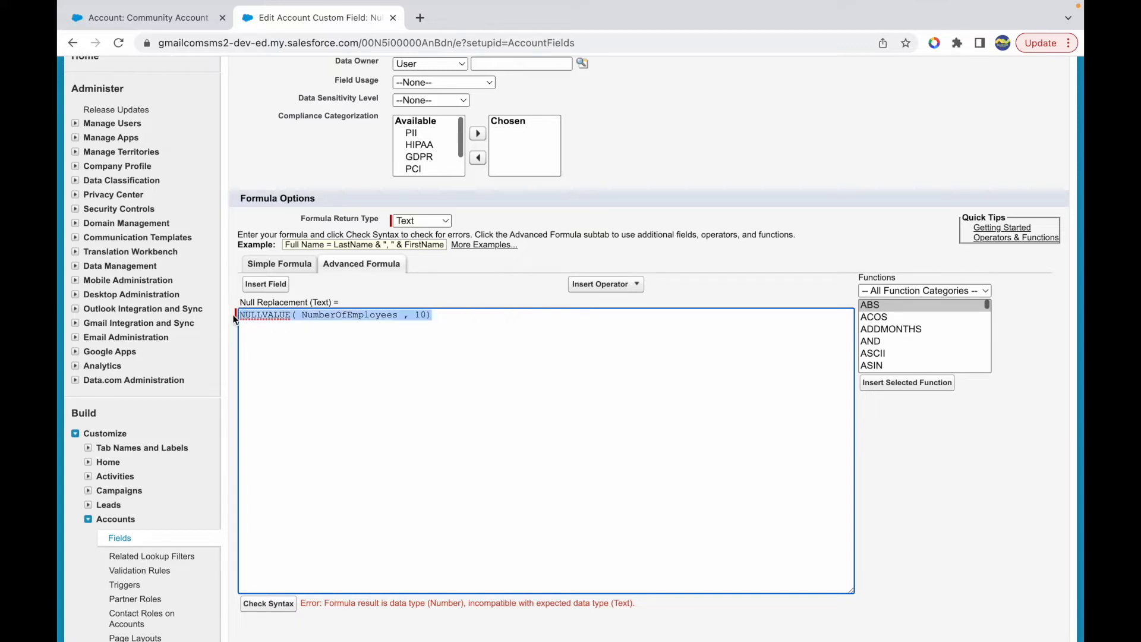
pyautogui.click(432, 318)
pyautogui.moveTo(313, 302); pyautogui.dragTo(328, 301)
# - Wrap the whole NULLVALUE expression in a TEXT() function and check the formula's syntax
pyautogui.click(442, 316)
pyautogui.press('super+a')
pyautogui.press('Left')
pyautogui.write('TEXT')
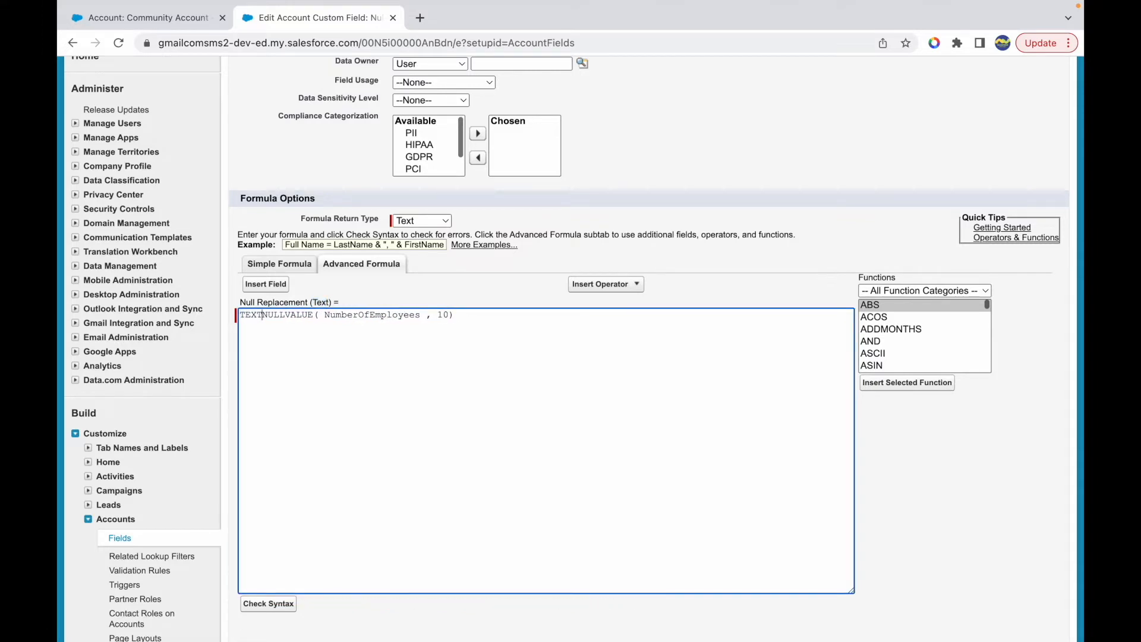
pyautogui.write('(')
pyautogui.press('super+Right')
pyautogui.write(')')
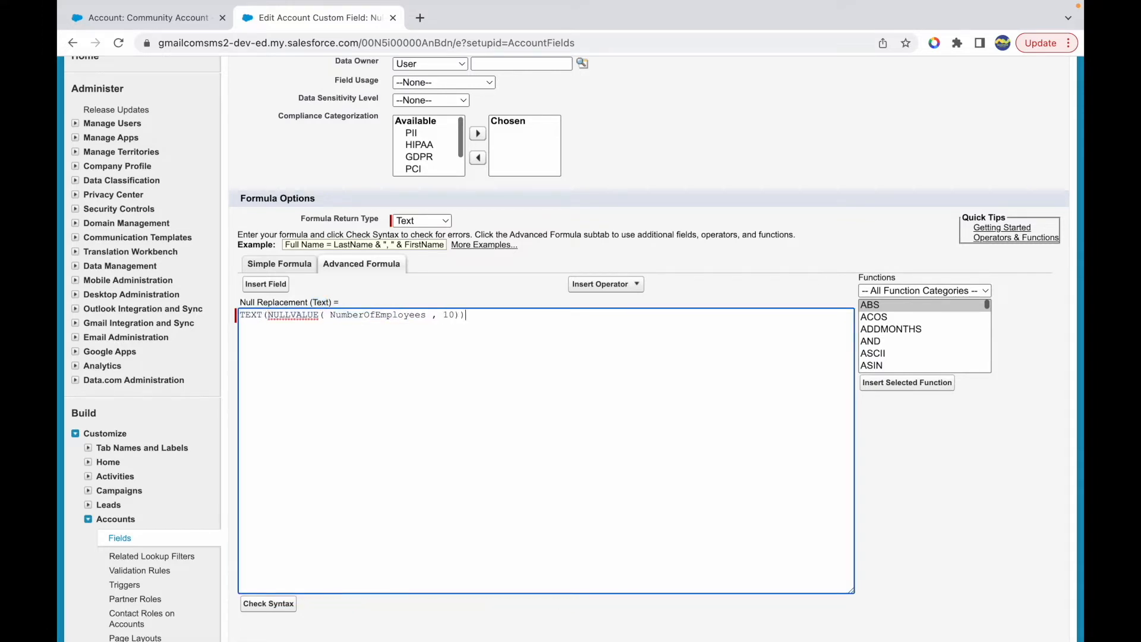
pyautogui.click(270, 605)
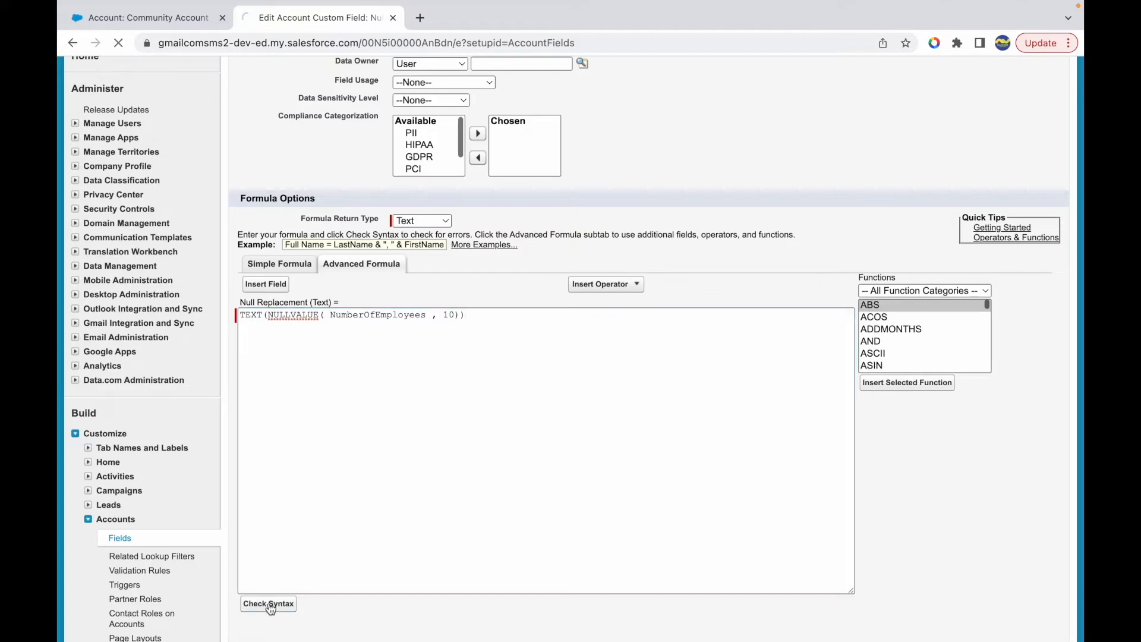
# - Set the blank field handling to treat blank fields as blanks and save the Null Replacement field
pyautogui.scroll(-10, 392, 555)
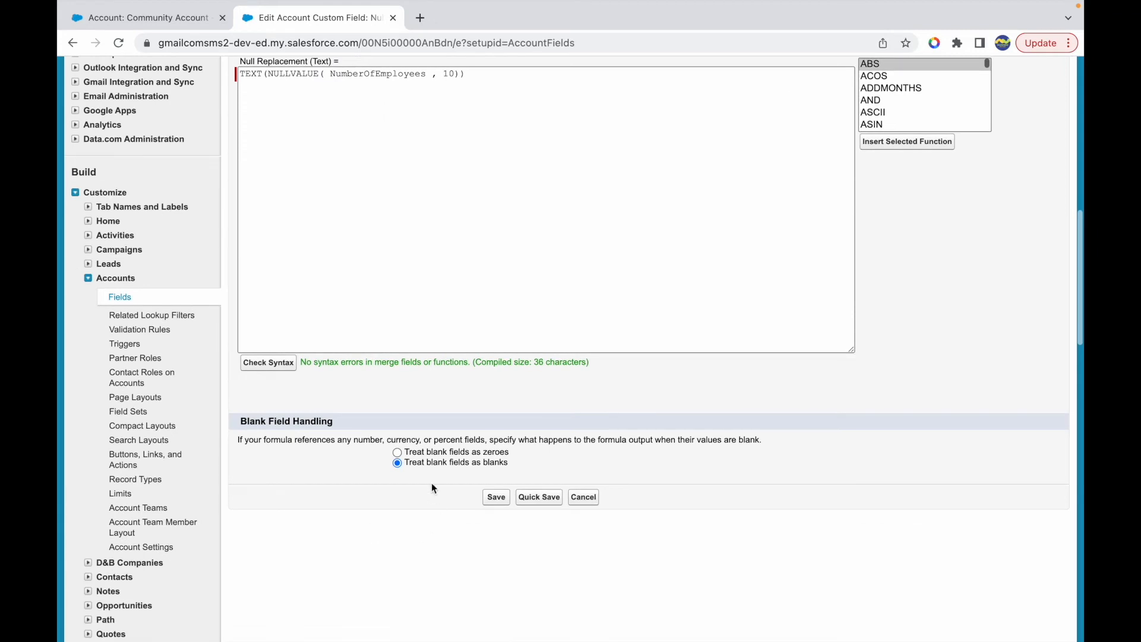
pyautogui.click(448, 451)
pyautogui.click(441, 464)
pyautogui.click(497, 498)
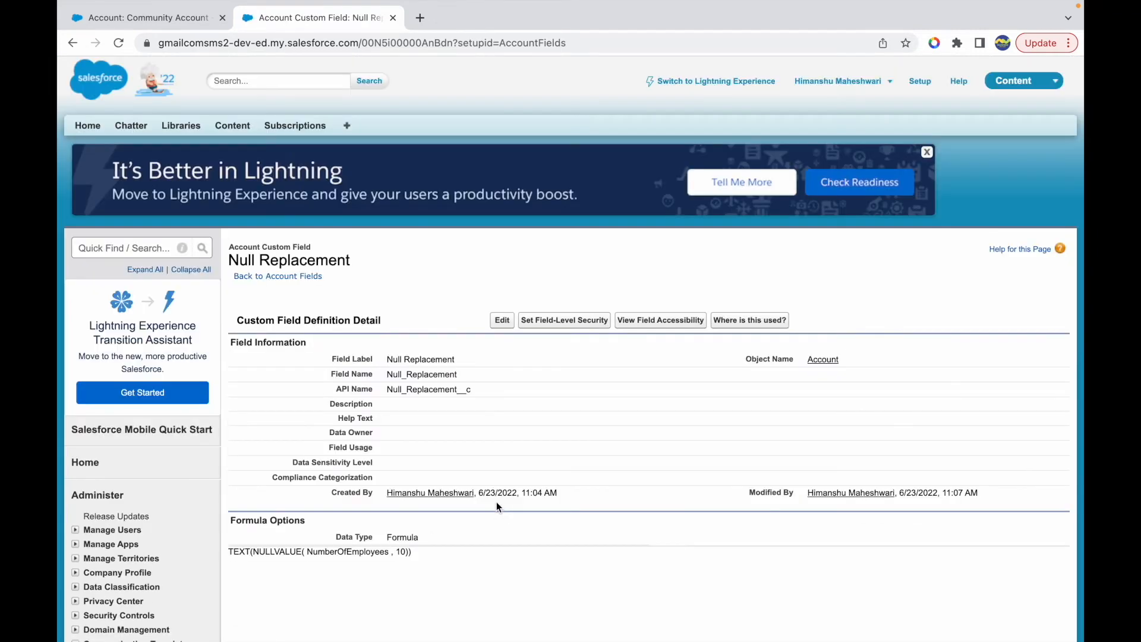
# - Reload the Community Account record and compare its Null Replacement value with the Employees field
pyautogui.click(146, 17)
pyautogui.press('super+r')
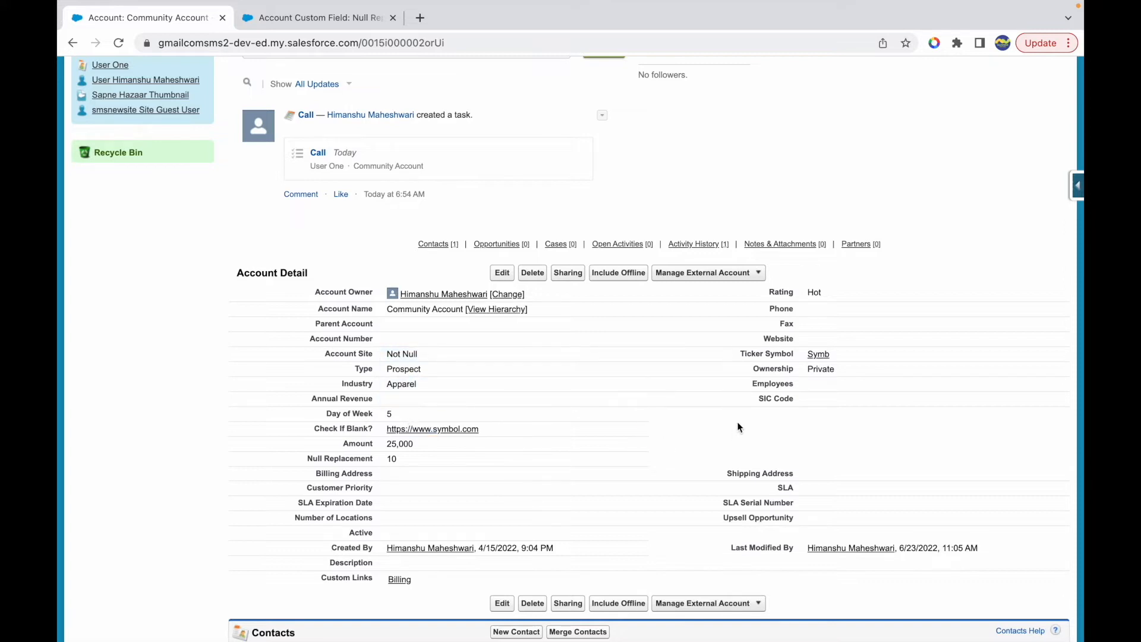
pyautogui.click(843, 383)
pyautogui.click(404, 461)
pyautogui.moveTo(404, 461); pyautogui.dragTo(385, 462)
pyautogui.click(701, 463)
# - Switch to the Keynote presentation and review the formula function list from NULLVALUE to ROUND
pyautogui.hotkey('ctrl', 'Up')
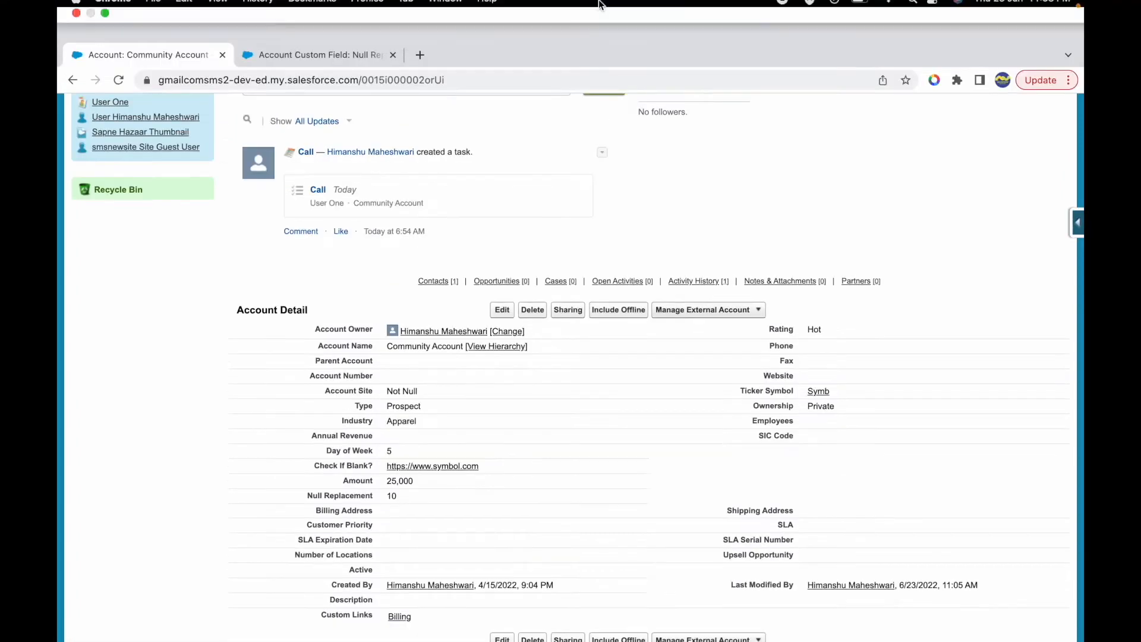
pyautogui.click(637, 30)
pyautogui.doubleClick(249, 249)
pyautogui.click(305, 249)
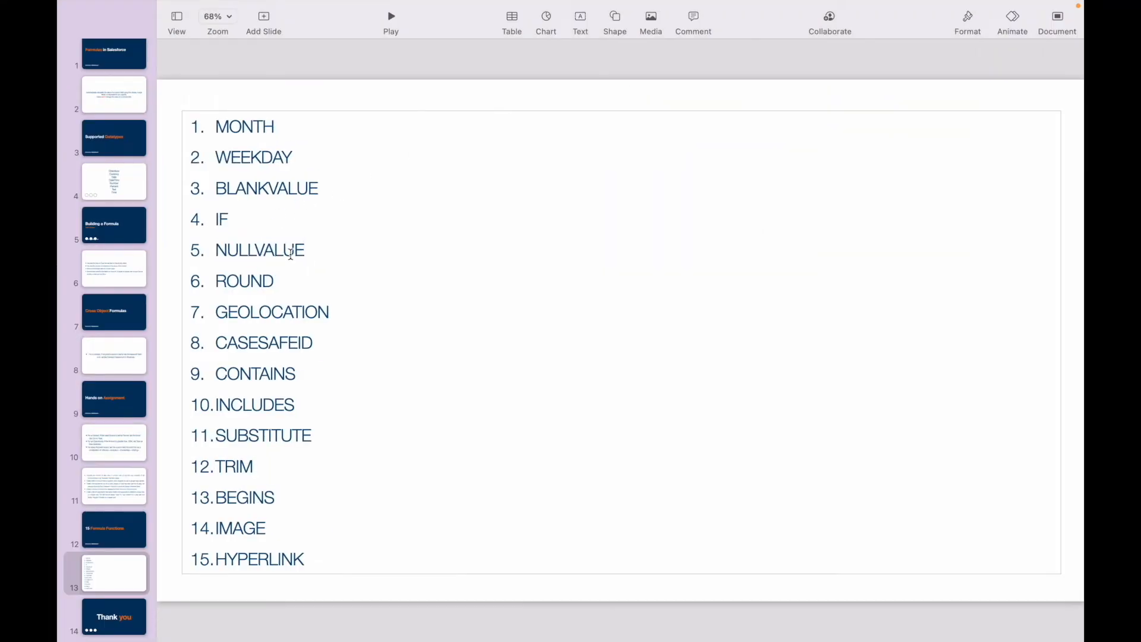
pyautogui.doubleClick(229, 281)
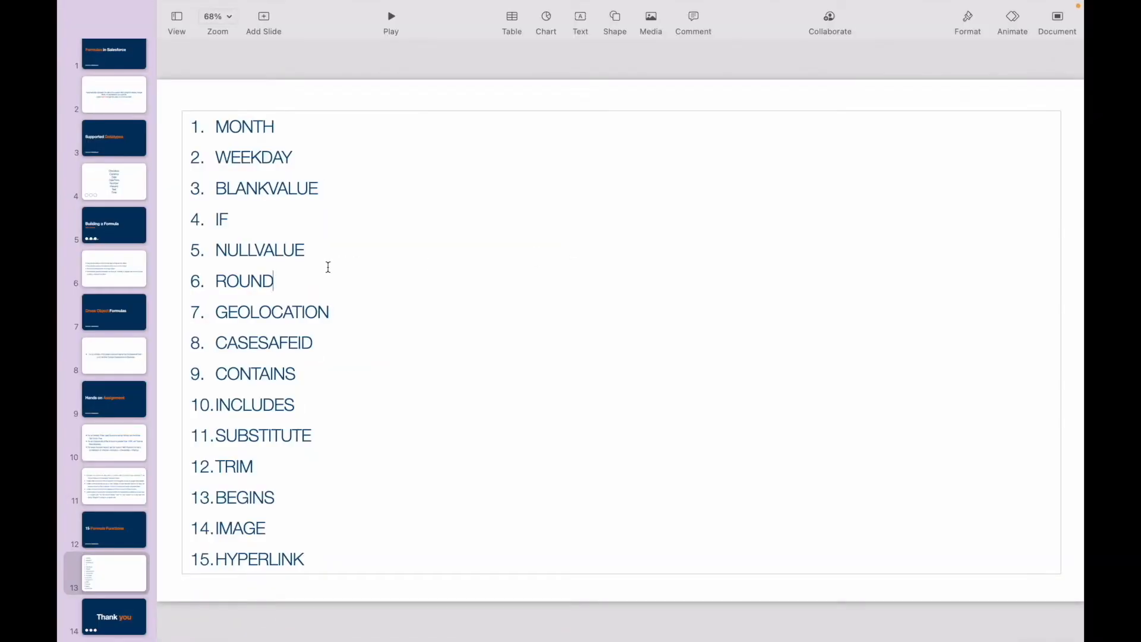
pyautogui.doubleClick(239, 280)
pyautogui.click(250, 281)
pyautogui.click(307, 278)
pyautogui.doubleClick(250, 279)
pyautogui.click(291, 280)
pyautogui.doubleClick(244, 281)
pyautogui.click(286, 283)
# - Switch back to Salesforce in the browser and start a new Account custom field with the Formula data type
pyautogui.hotkey('ctrl', 'Up')
pyautogui.click(577, 32)
pyautogui.click(286, 279)
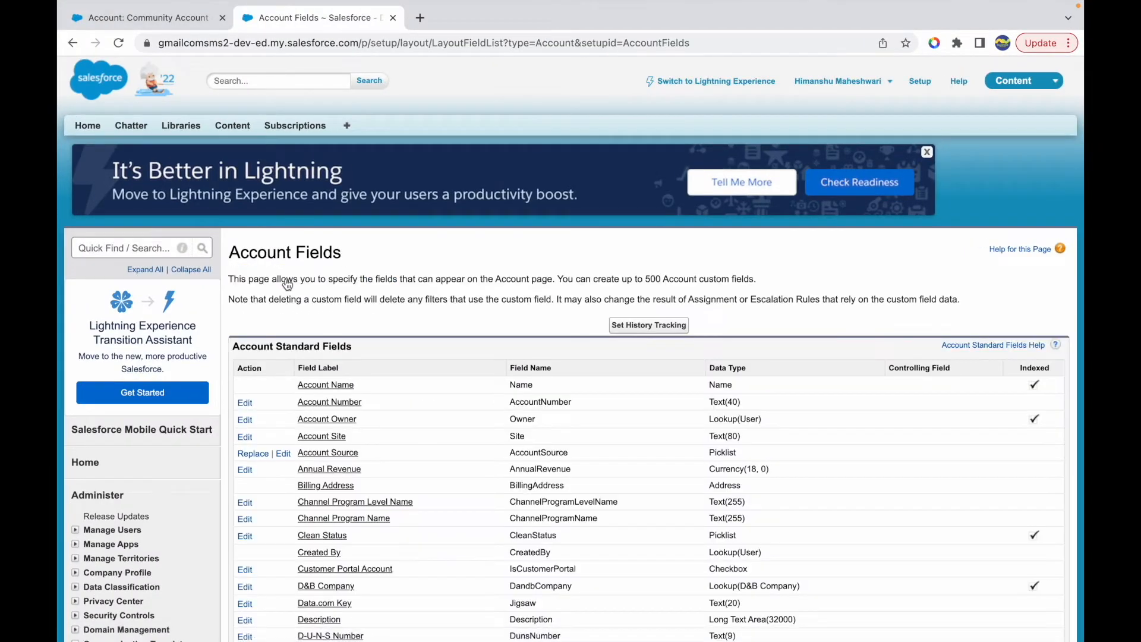
pyautogui.scroll(-10, 462, 420)
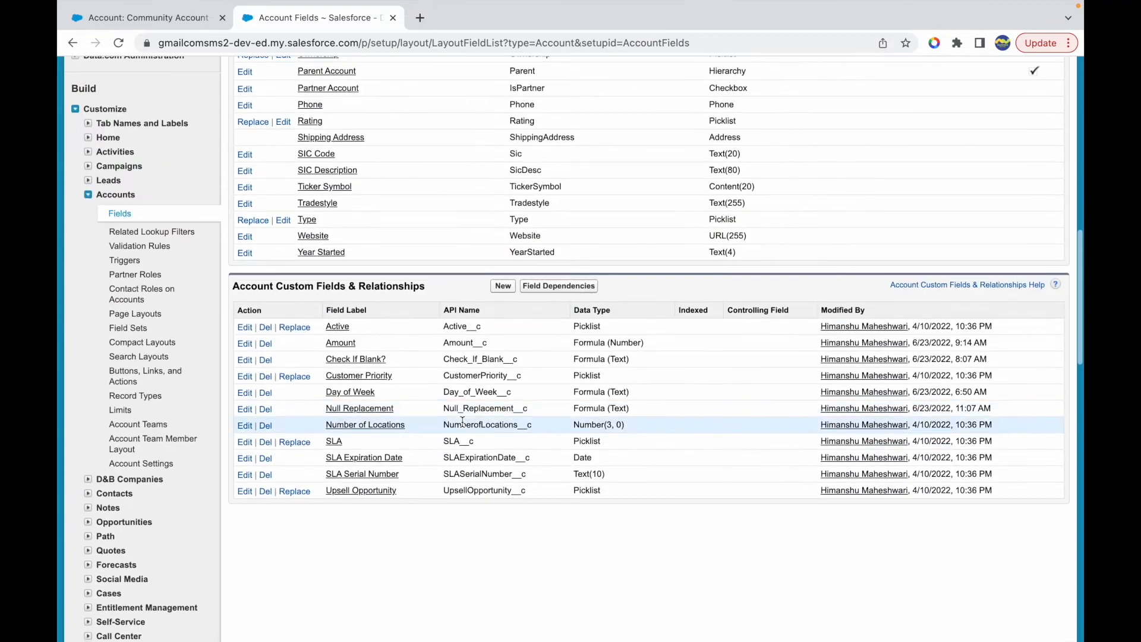
pyautogui.click(503, 285)
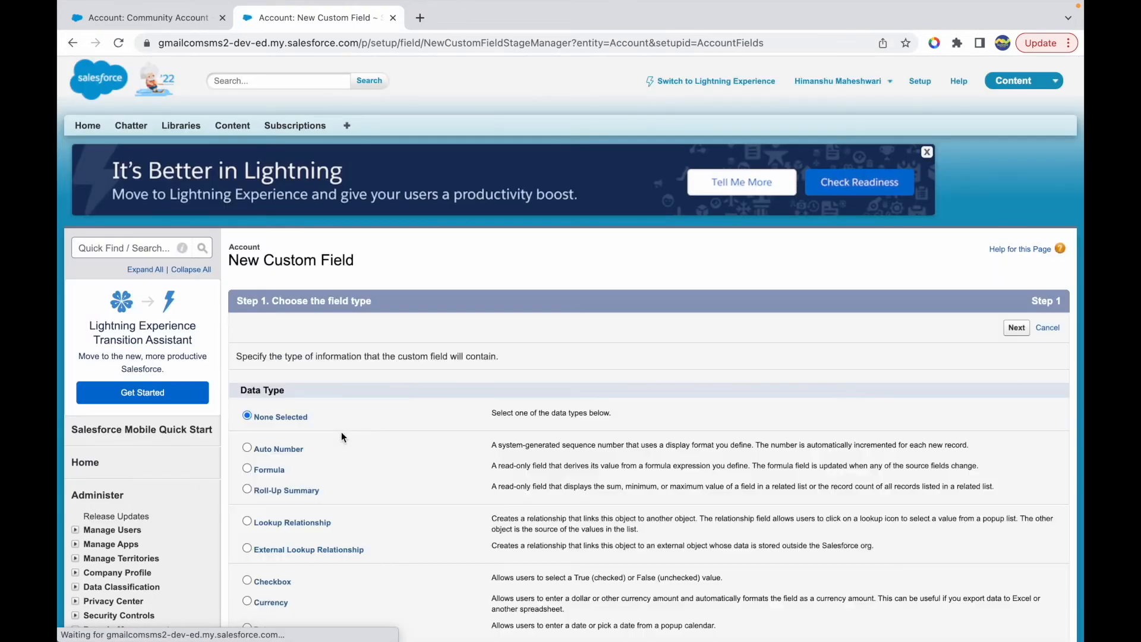
pyautogui.scroll(-1, 376, 456)
pyautogui.click(245, 428)
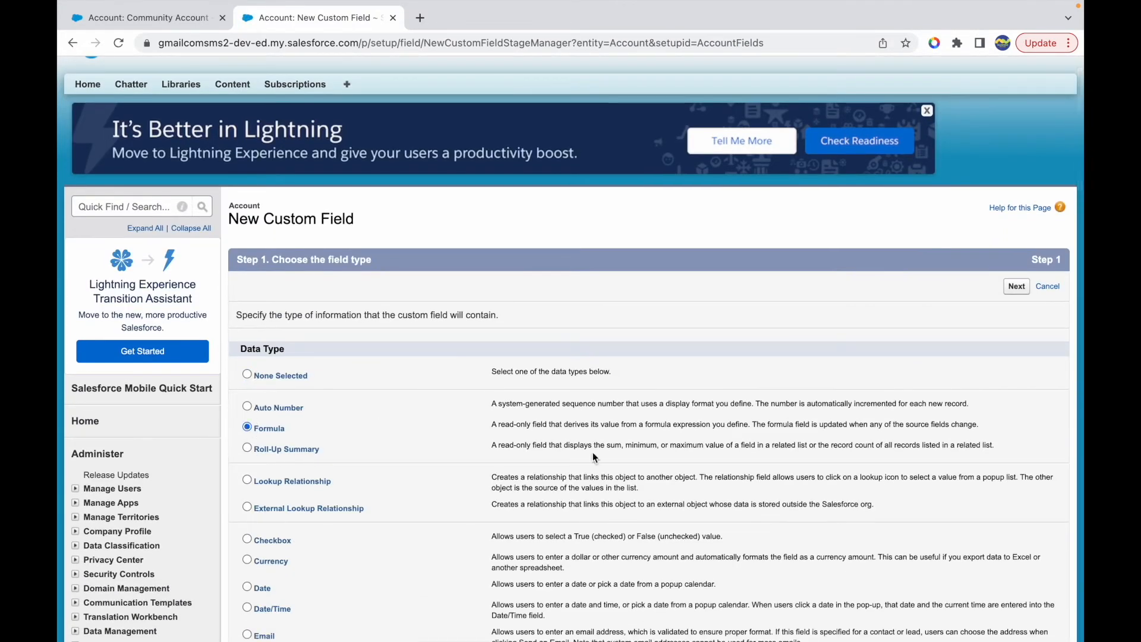
pyautogui.click(1016, 285)
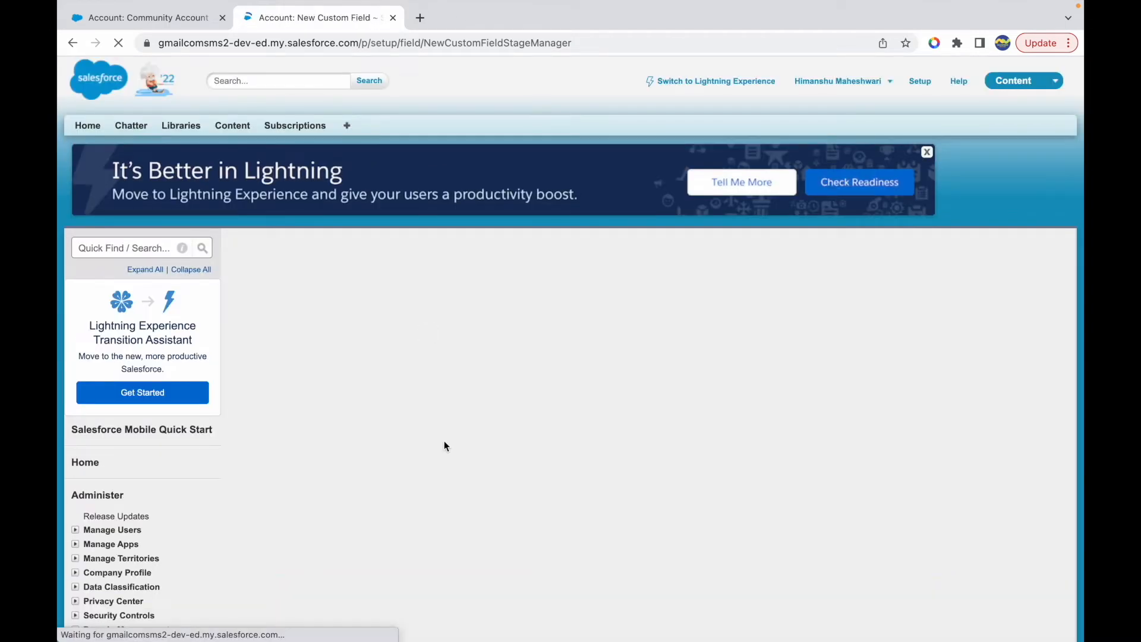
# - Label the new formula field 'Rounded Off Value?' and let its field name fill in from the label
pyautogui.click(415, 358)
pyautogui.write('Rounded Off')
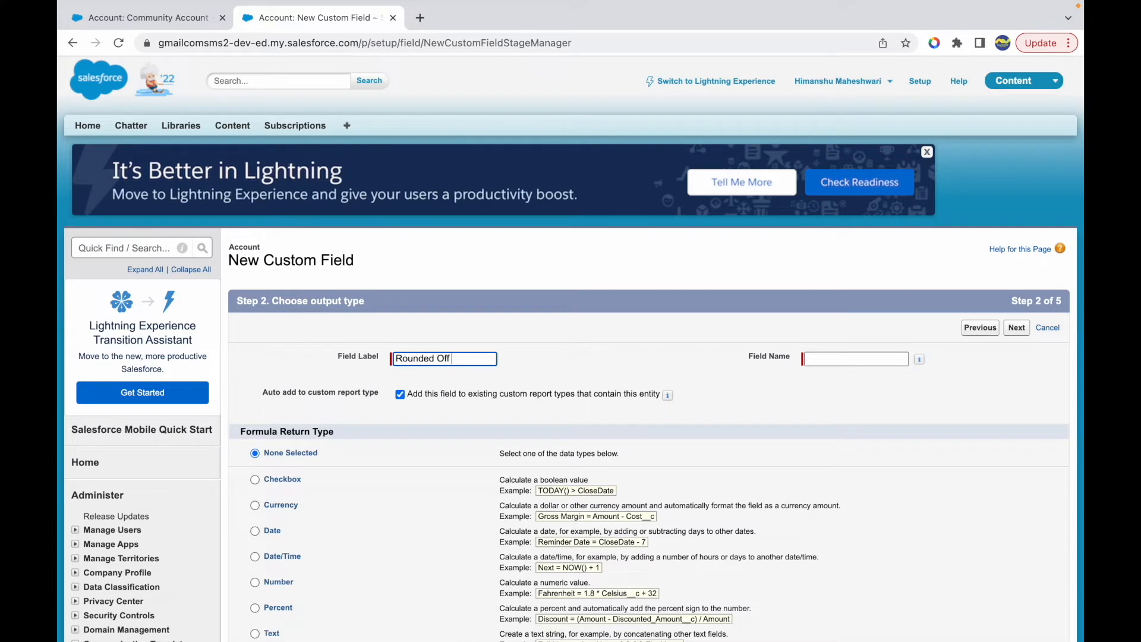
pyautogui.write(' Value?')
pyautogui.click(633, 371)
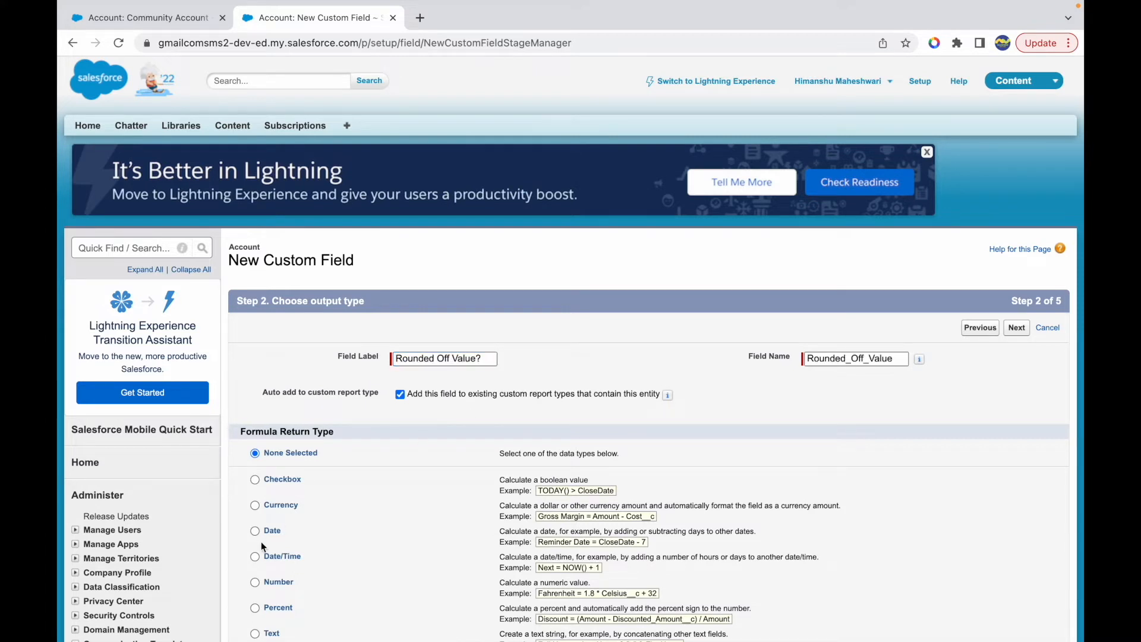
pyautogui.click(451, 358)
# - Set the formula return type to Number with 1 decimal place and continue to the formula editor
pyautogui.scroll(-1, 528, 424)
pyautogui.scroll(-3, 528, 423)
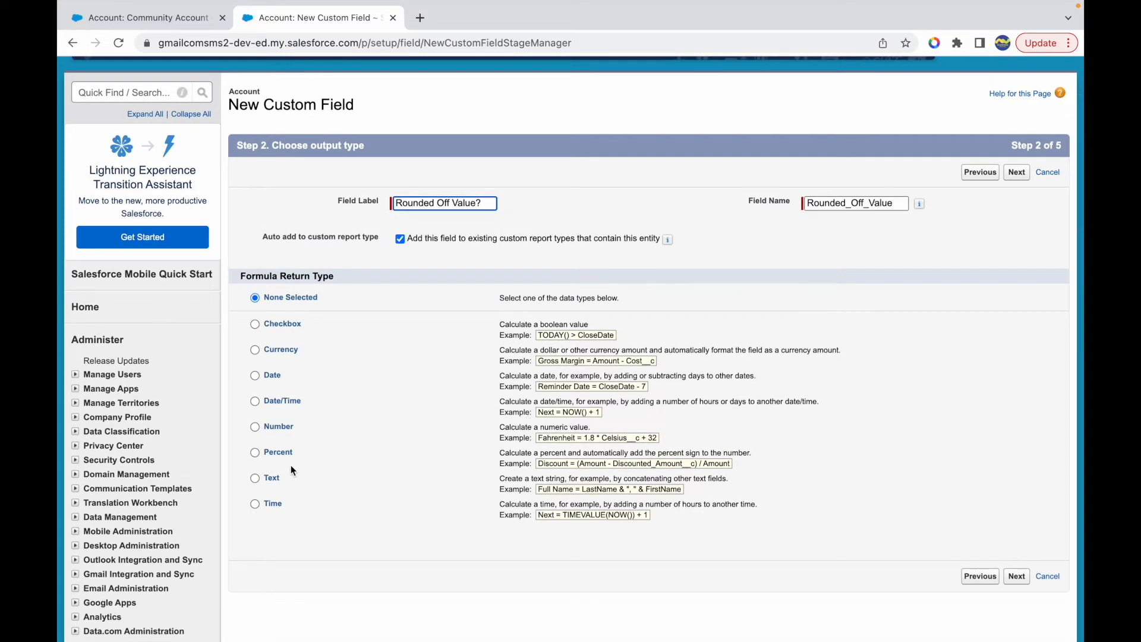
pyautogui.click(254, 427)
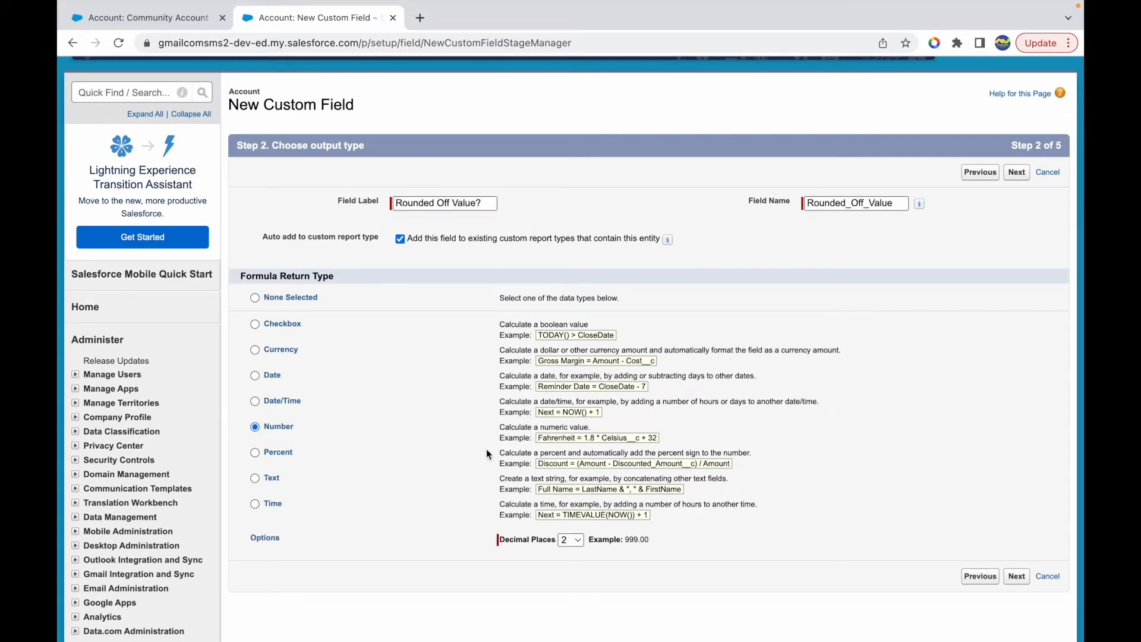
pyautogui.click(582, 540)
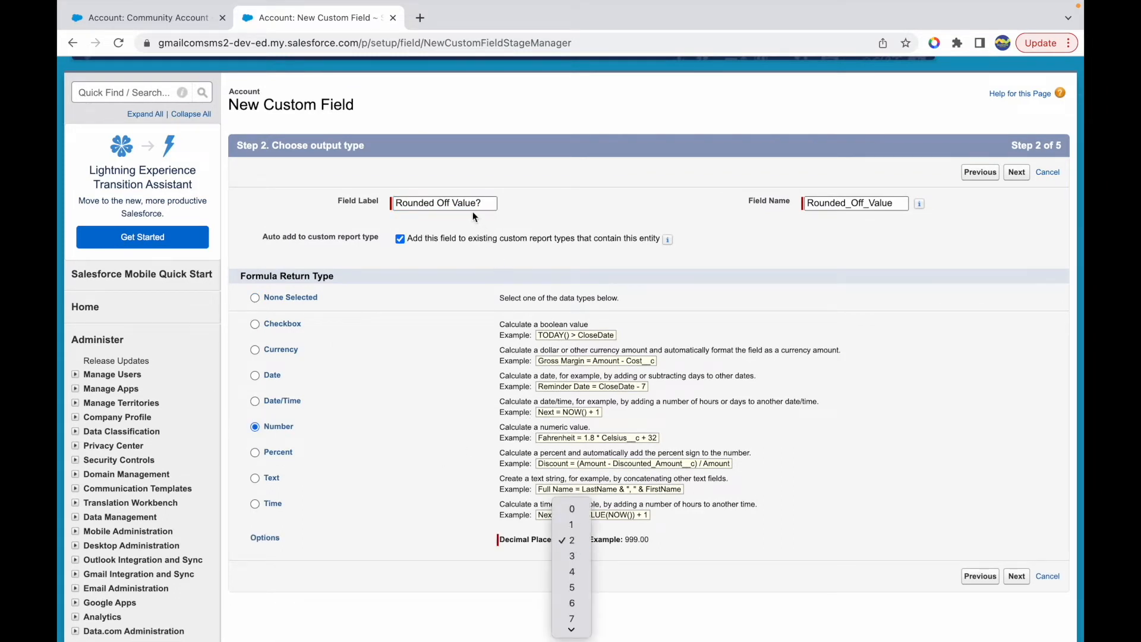
pyautogui.click(571, 525)
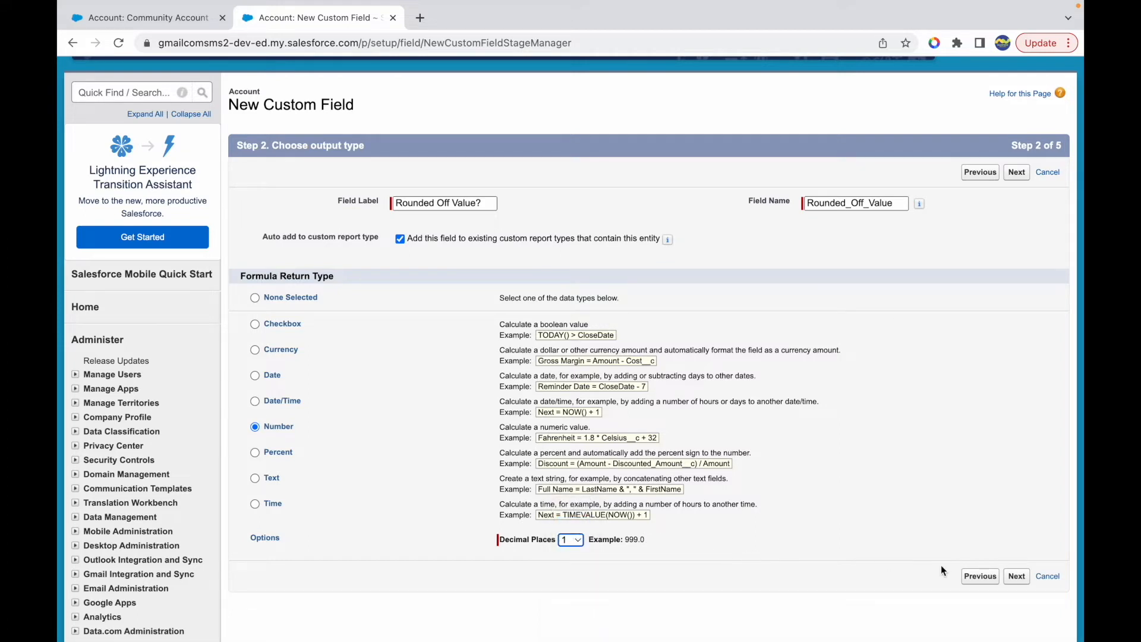
pyautogui.click(1017, 578)
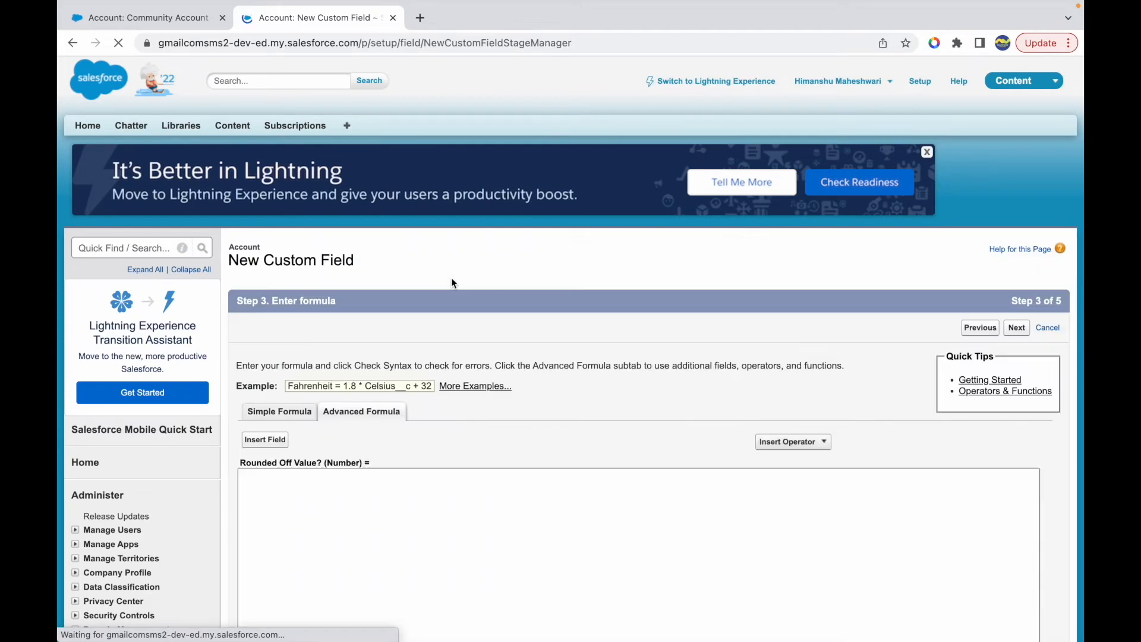
# - Filter the available functions to the Math category and select ROUND
pyautogui.scroll(-2, 380, 512)
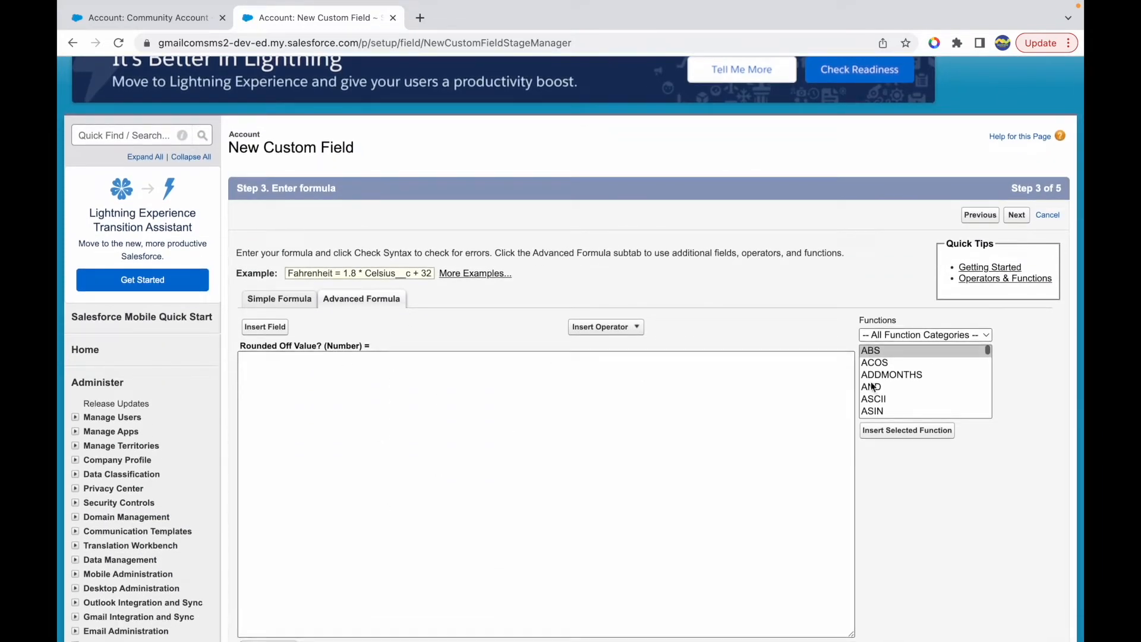
pyautogui.click(914, 336)
pyautogui.click(889, 383)
pyautogui.scroll(1, 894, 398)
pyautogui.scroll(1, 894, 398)
pyautogui.scroll(-5, 907, 390)
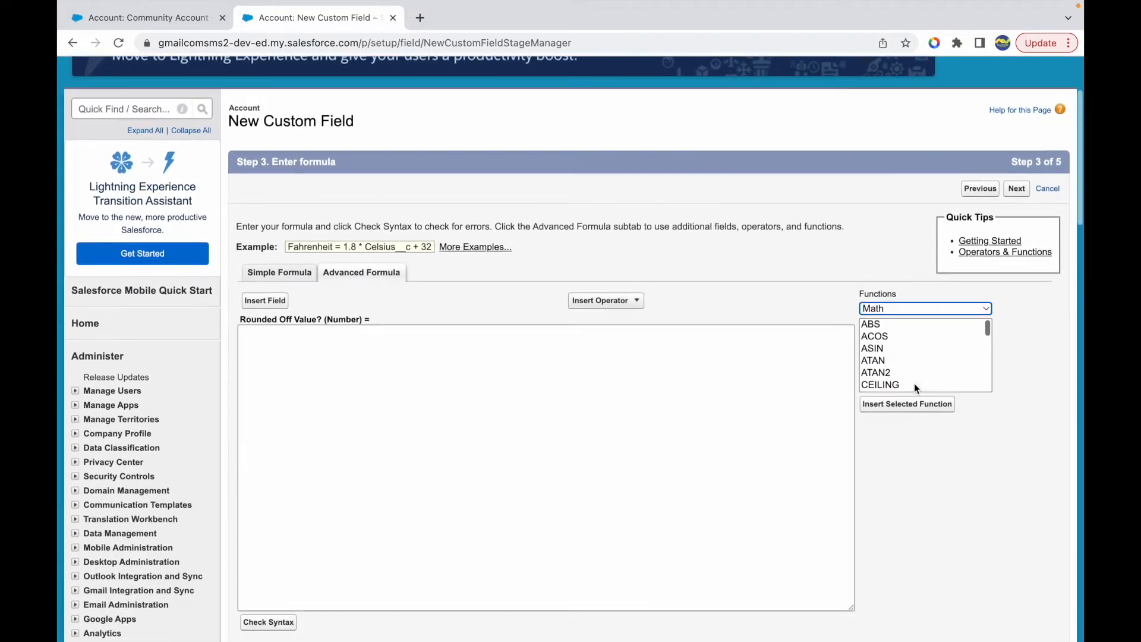
pyautogui.scroll(-3, 908, 348)
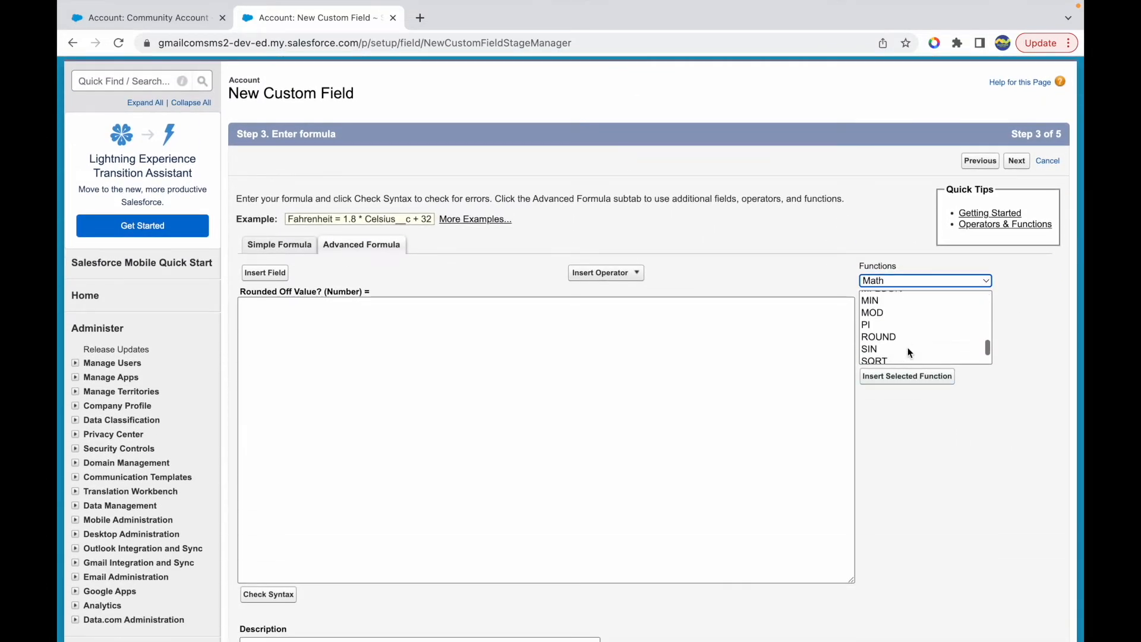
pyautogui.click(882, 334)
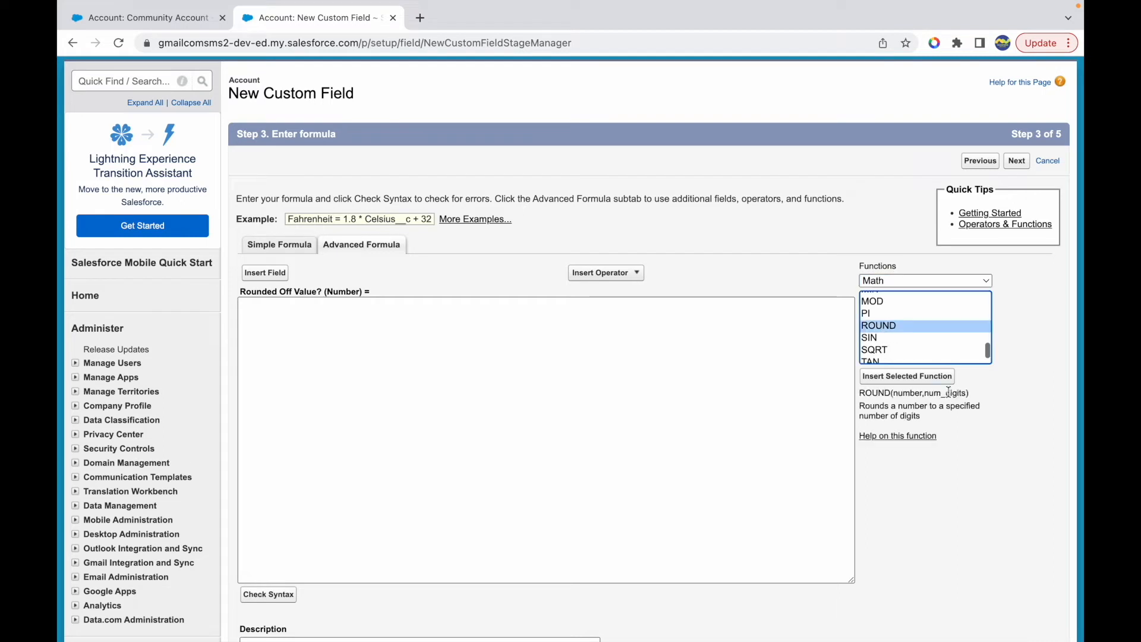
# - Review ROUND's number and num_digits arguments and insert the function into the formula
pyautogui.click(907, 393)
pyautogui.moveTo(907, 392); pyautogui.dragTo(964, 393)
pyautogui.click(899, 412)
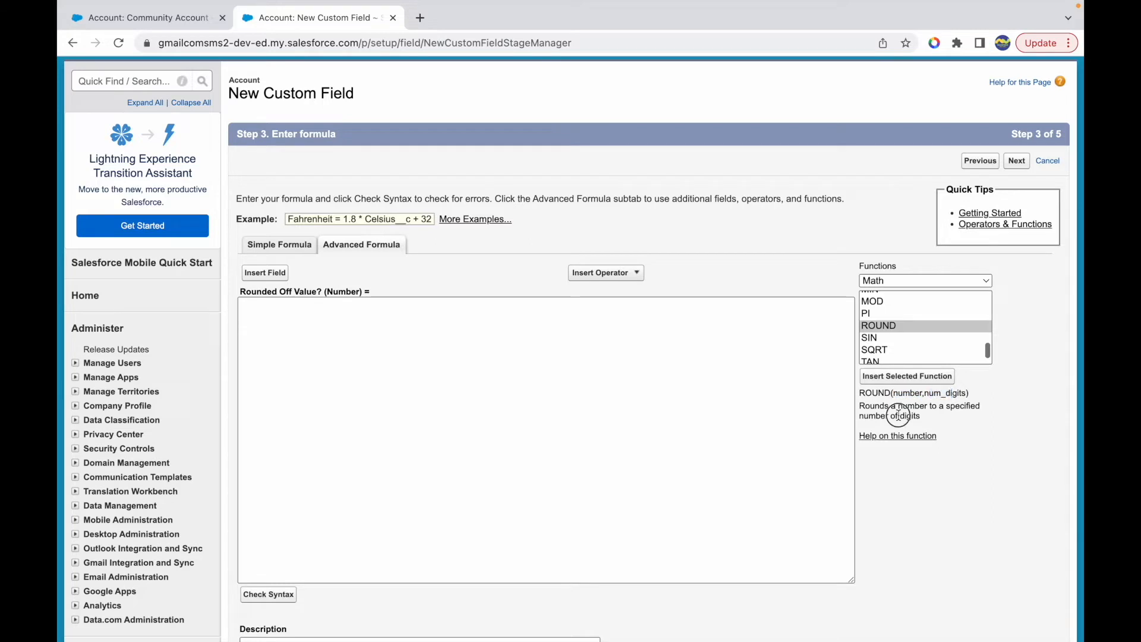
pyautogui.click(554, 351)
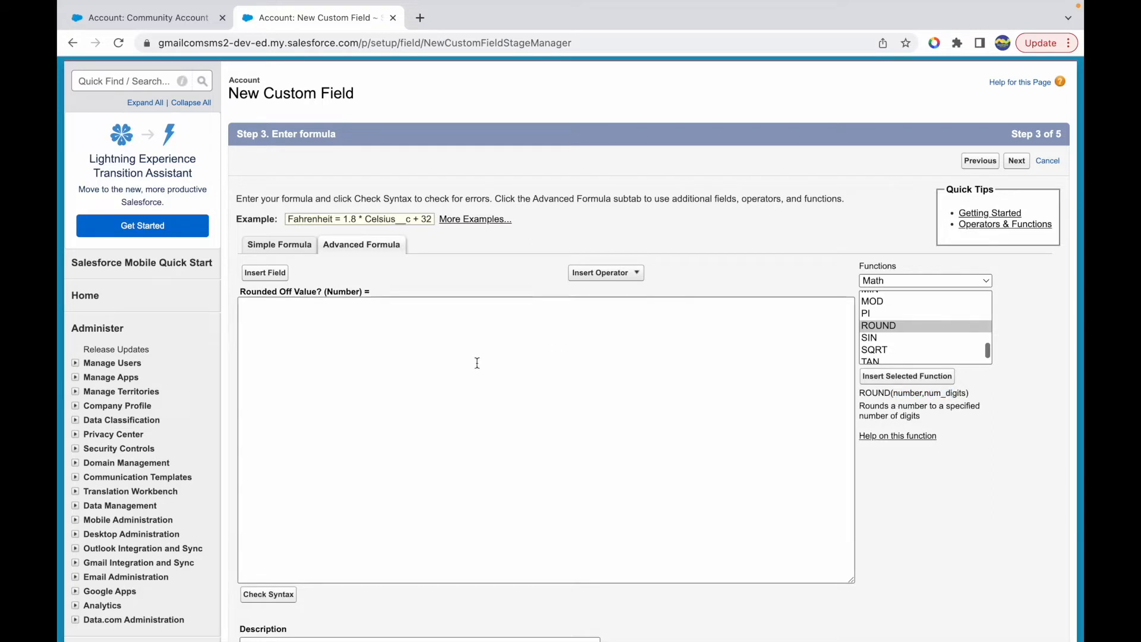
pyautogui.click(866, 374)
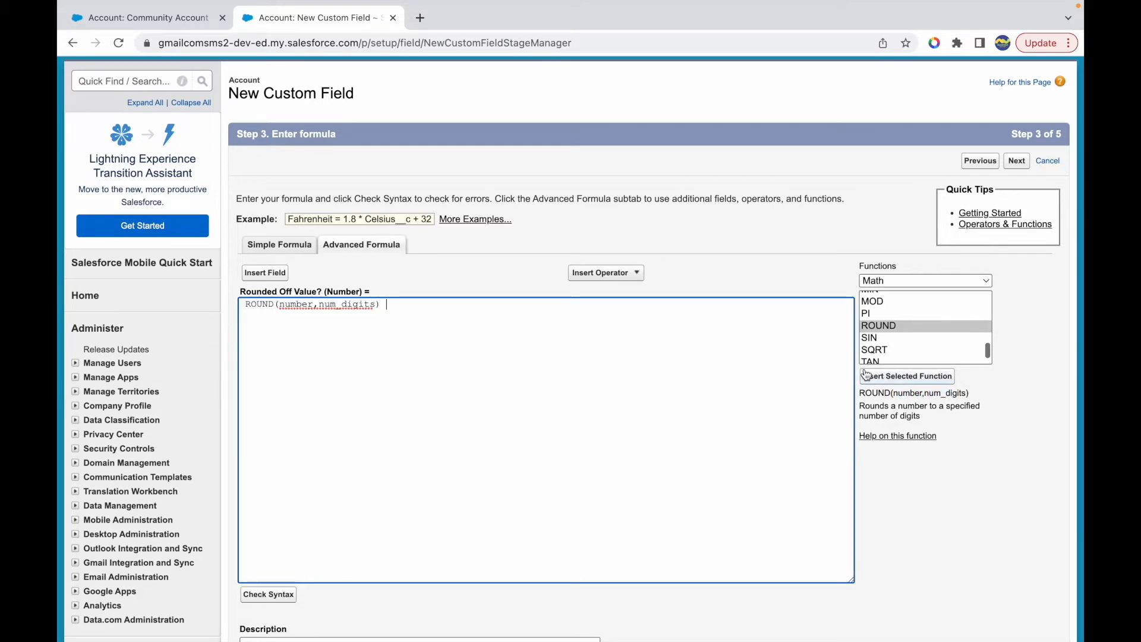
# - Replace ROUND's number placeholder with the Account field Amount__c
pyautogui.doubleClick(285, 305)
pyautogui.press('BackSpace')
pyautogui.click(268, 276)
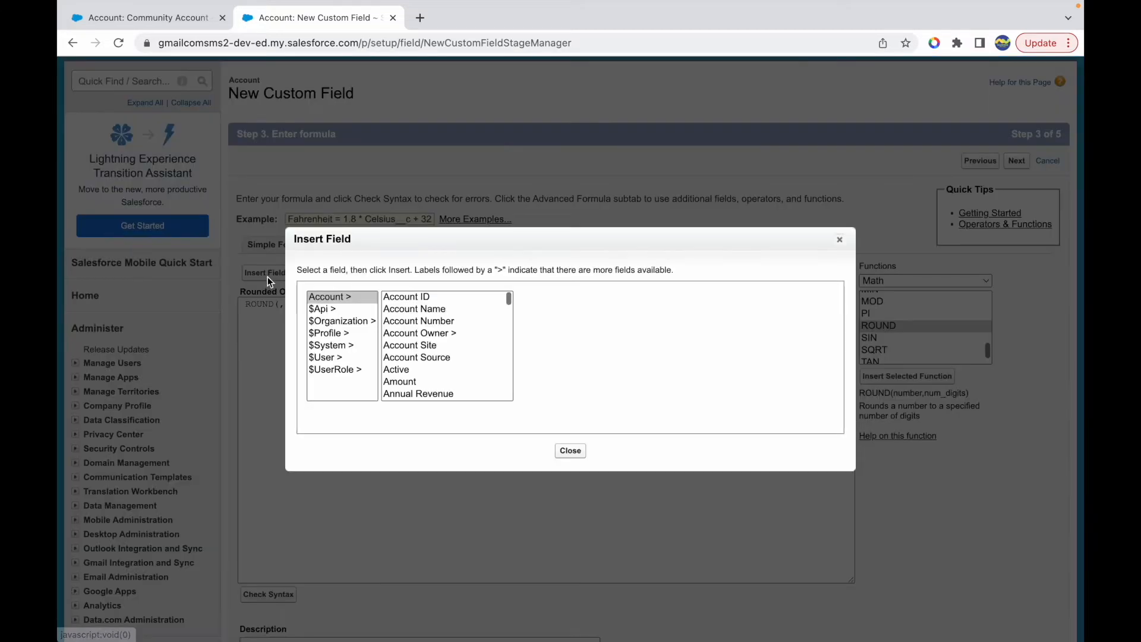
pyautogui.scroll(-1, 416, 321)
pyautogui.click(423, 309)
pyautogui.click(421, 347)
pyautogui.press('Down')
pyautogui.press('Down')
pyautogui.press('Down')
pyautogui.press('Up')
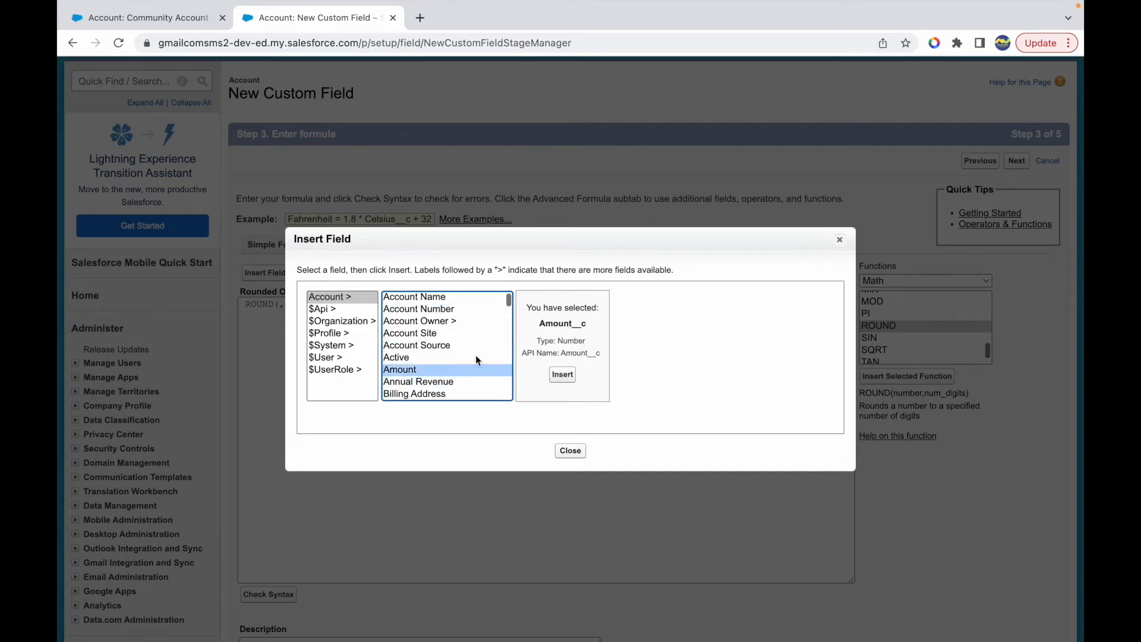
pyautogui.click(562, 374)
# - Replace the num_digits placeholder with a digit count, check the syntax, and continue with blank fields treated as zeroes
pyautogui.doubleClick(372, 305)
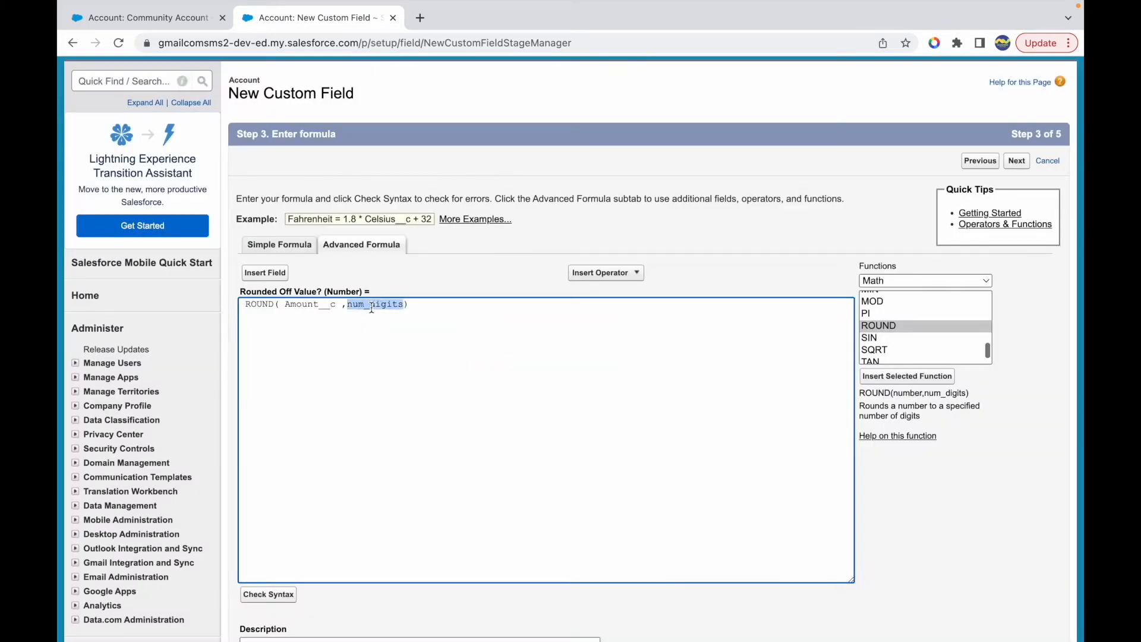
pyautogui.press('BackSpace')
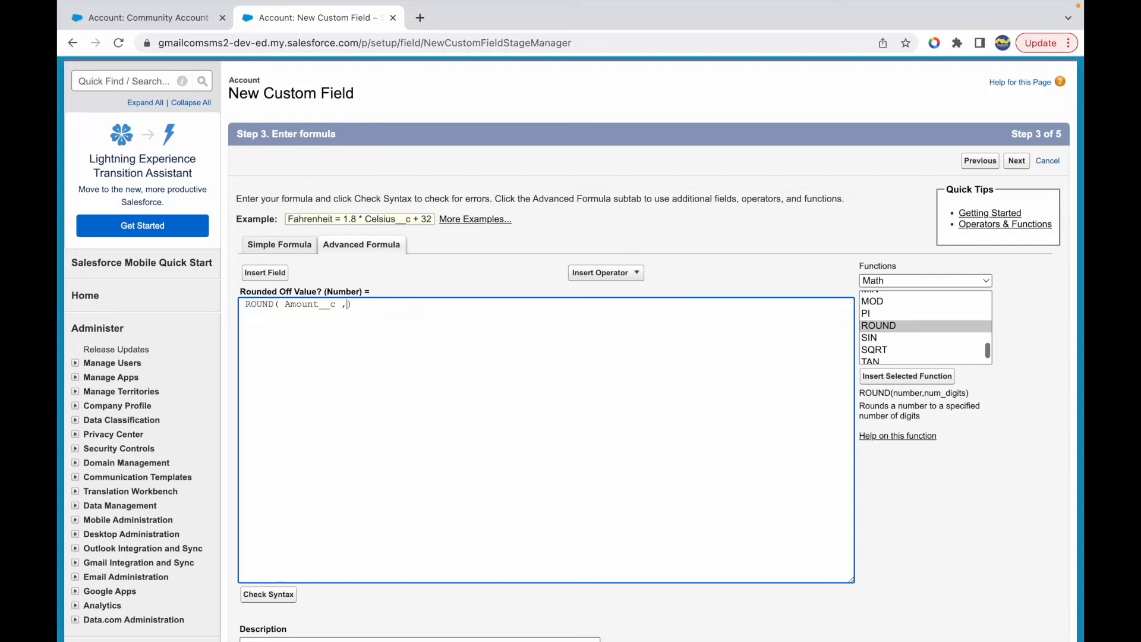
pyautogui.click(269, 597)
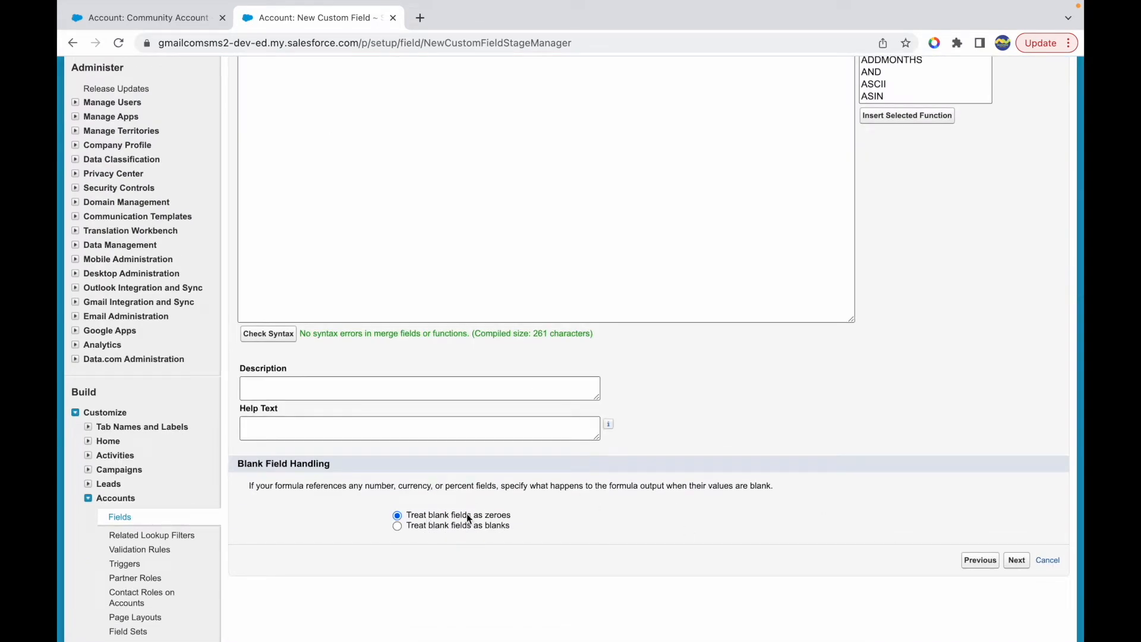
pyautogui.click(1016, 561)
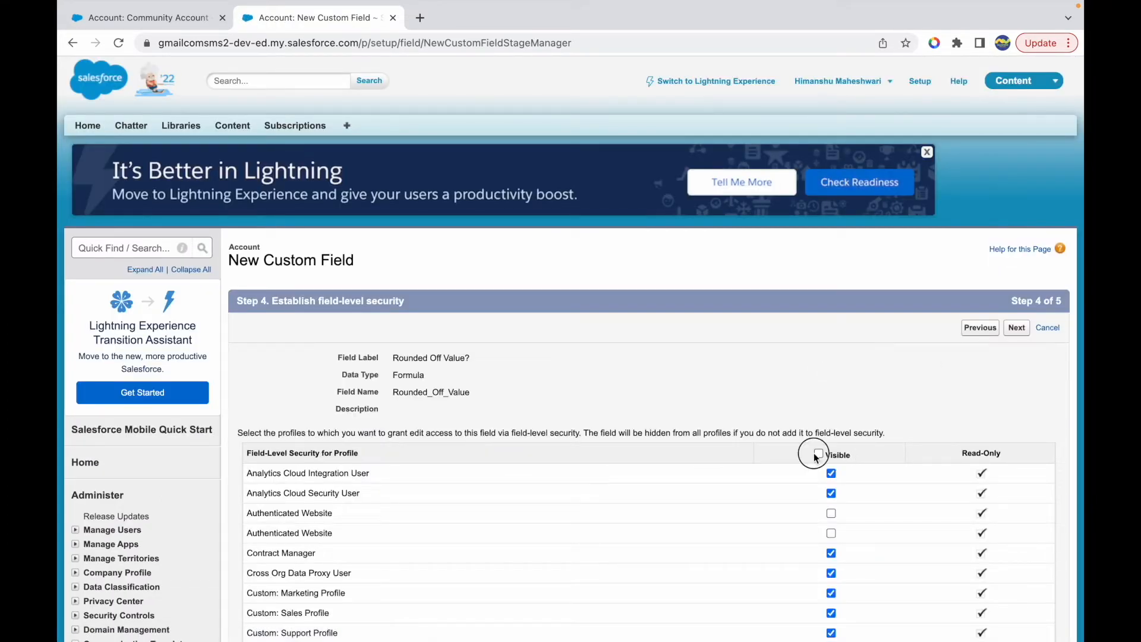
# - Set the profile visibility for the Rounded Off Value? field in field-level security
pyautogui.click(817, 454)
pyautogui.scroll(-10, 814, 453)
pyautogui.click(830, 571)
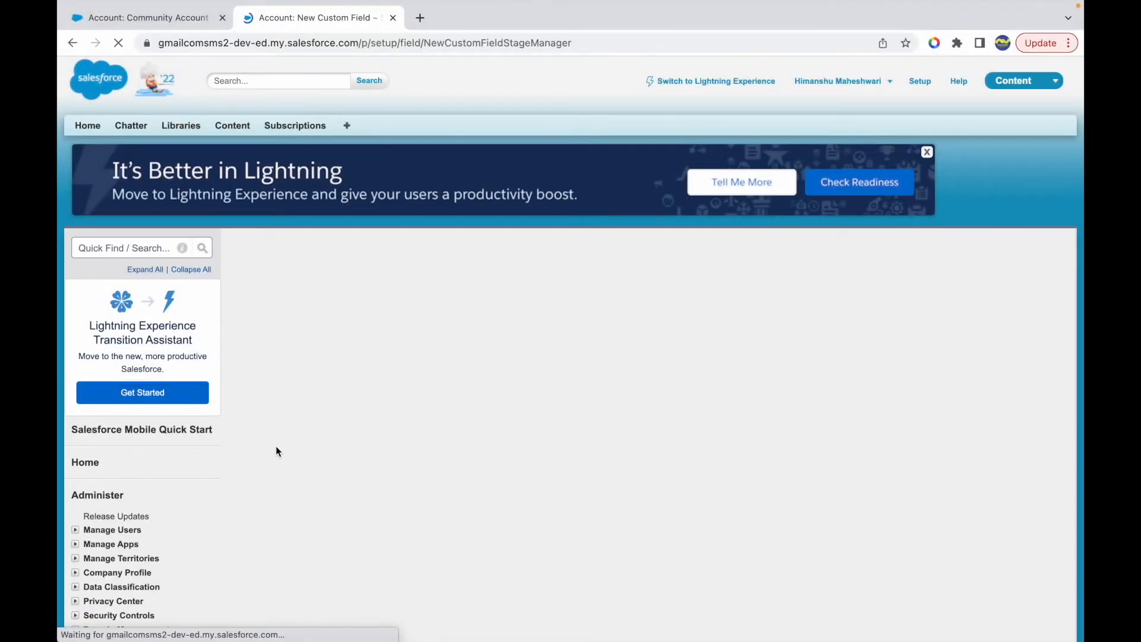
# - Add the Rounded Off Value? field to only the Account Layout and save the field
pyautogui.click(254, 471)
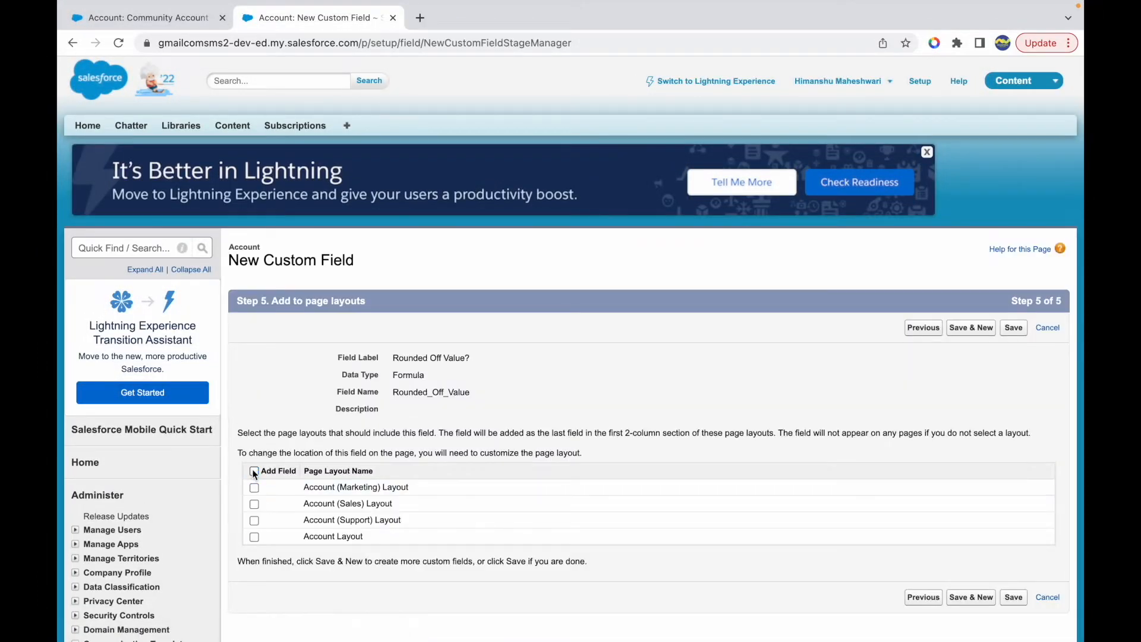
pyautogui.click(254, 537)
pyautogui.click(1013, 327)
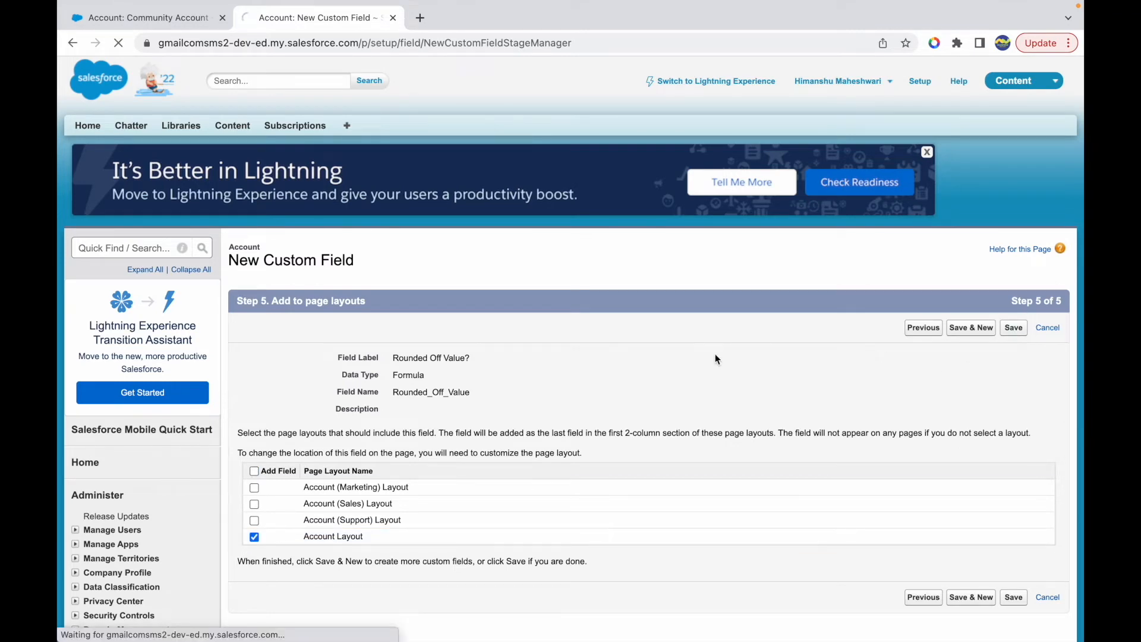
# - Reload the Community Account record and check its Rounded Off Value? field
pyautogui.click(149, 17)
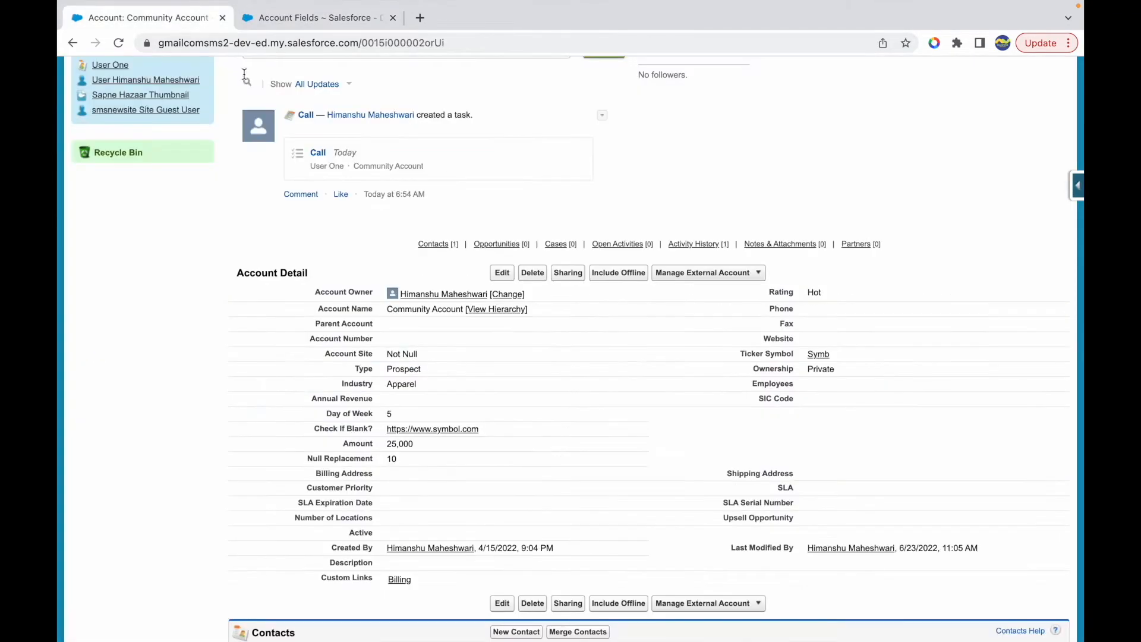
pyautogui.press('super+r')
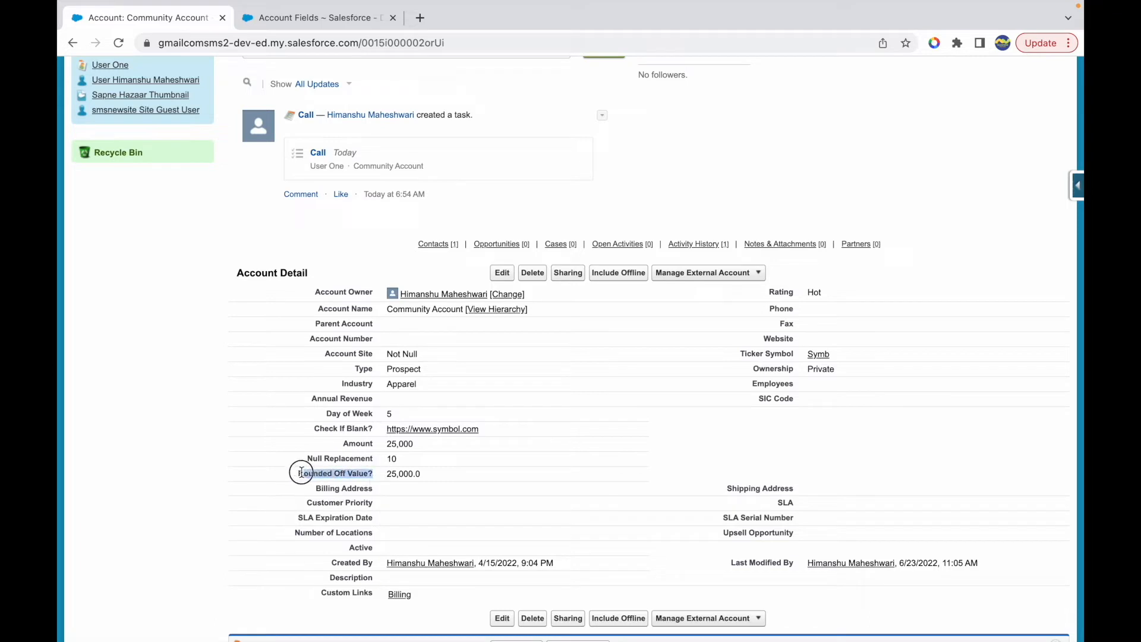
# - Compare the Rounded Off Value? and Amount fields on the Community Account record
pyautogui.moveTo(423, 473); pyautogui.dragTo(385, 473)
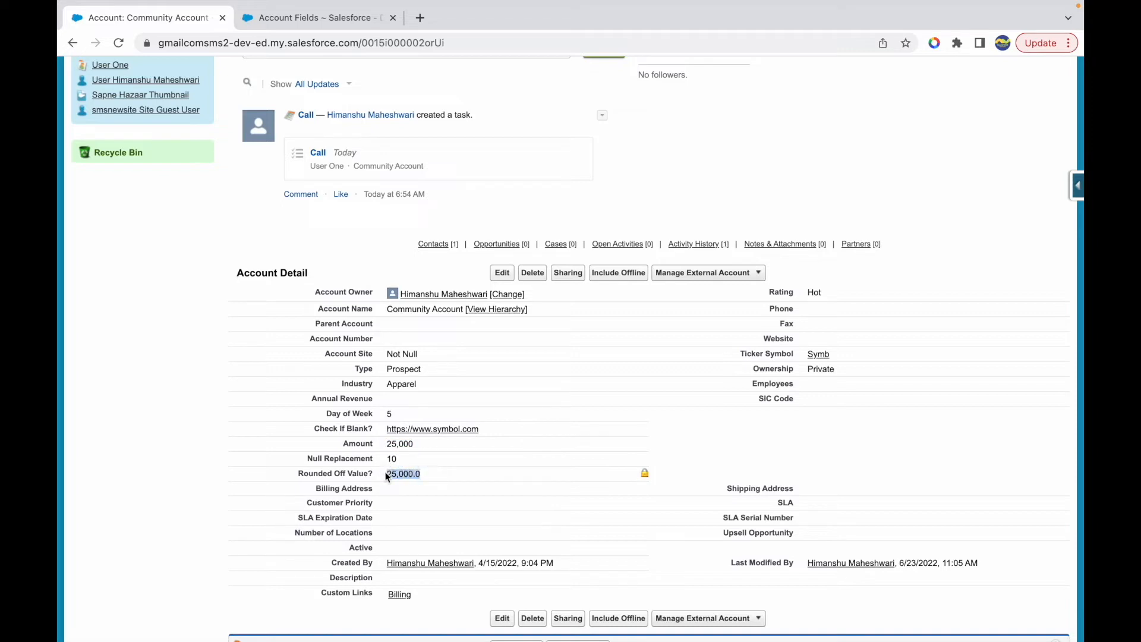
pyautogui.click(420, 444)
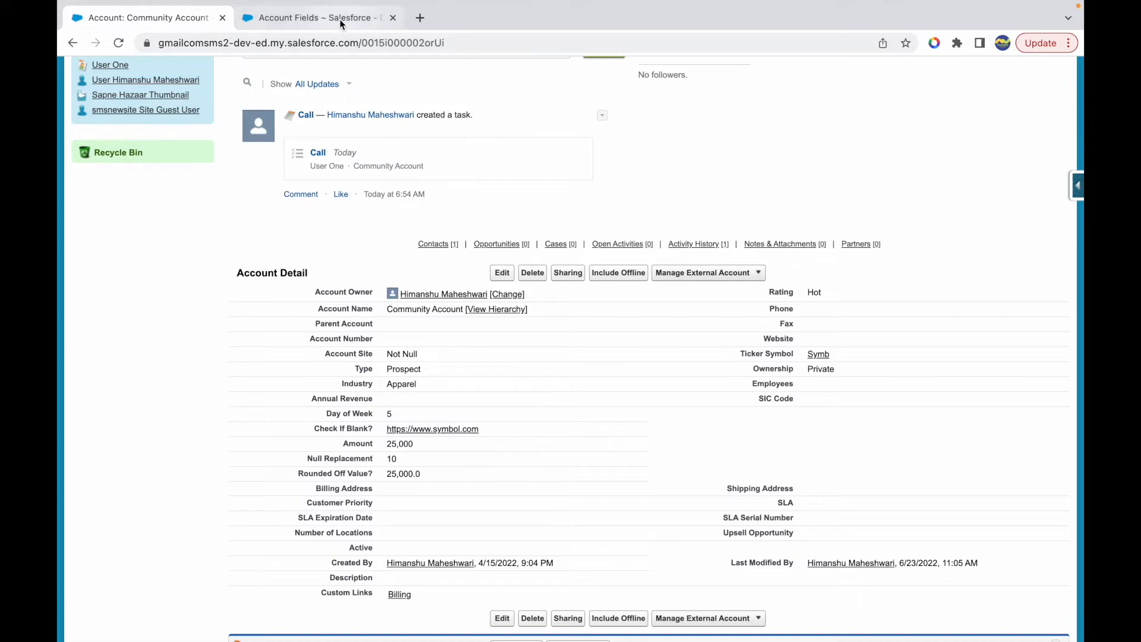
pyautogui.moveTo(386, 443)
pyautogui.mouseDown()
pyautogui.moveTo(412, 445)
pyautogui.moveTo(390, 475)
pyautogui.moveTo(420, 475)
pyautogui.moveTo(422, 446)
pyautogui.mouseUp()
pyautogui.click(388, 445)
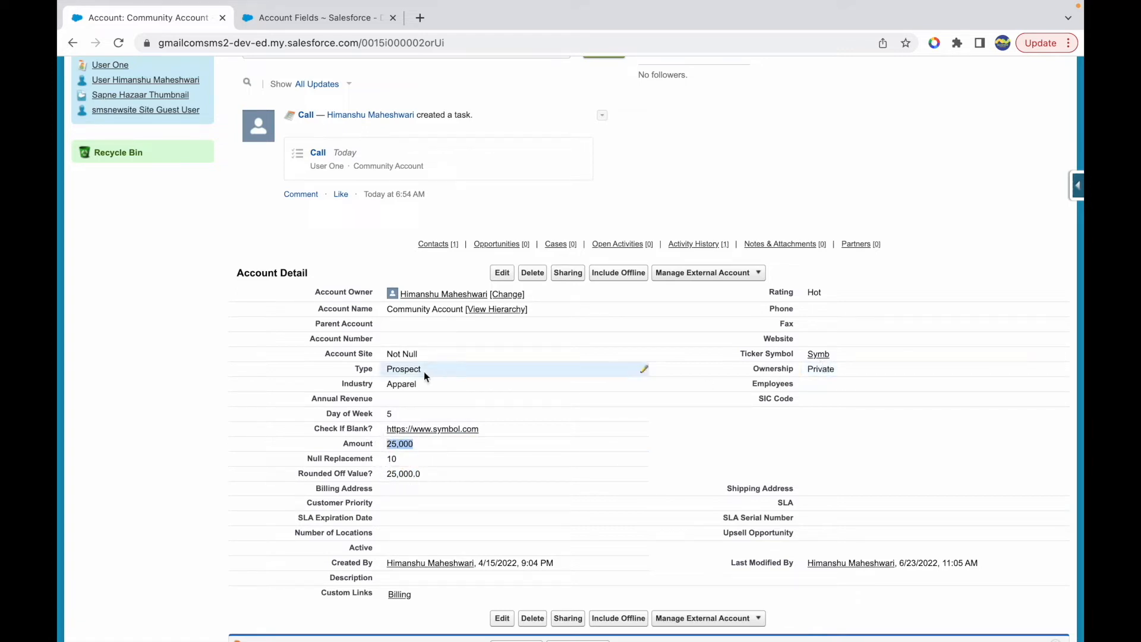
pyautogui.click(363, 443)
pyautogui.doubleClick(363, 443)
pyautogui.click(418, 444)
# - Open the Amount custom field from the Account fields list for editing and set its decimal places to 3
pyautogui.click(321, 18)
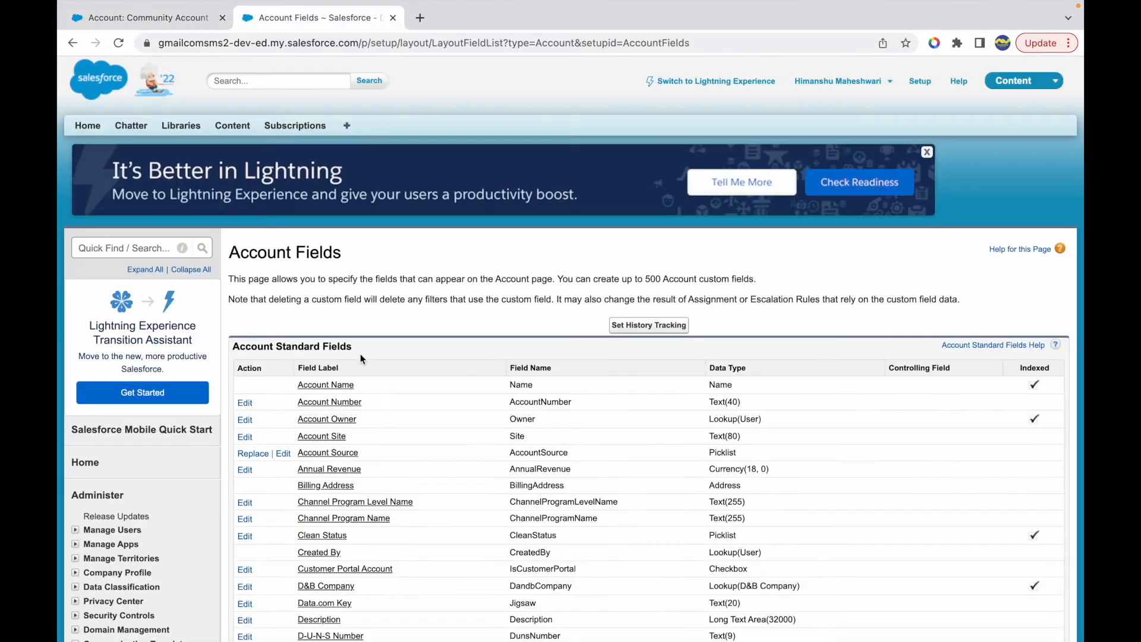
pyautogui.scroll(-9, 393, 452)
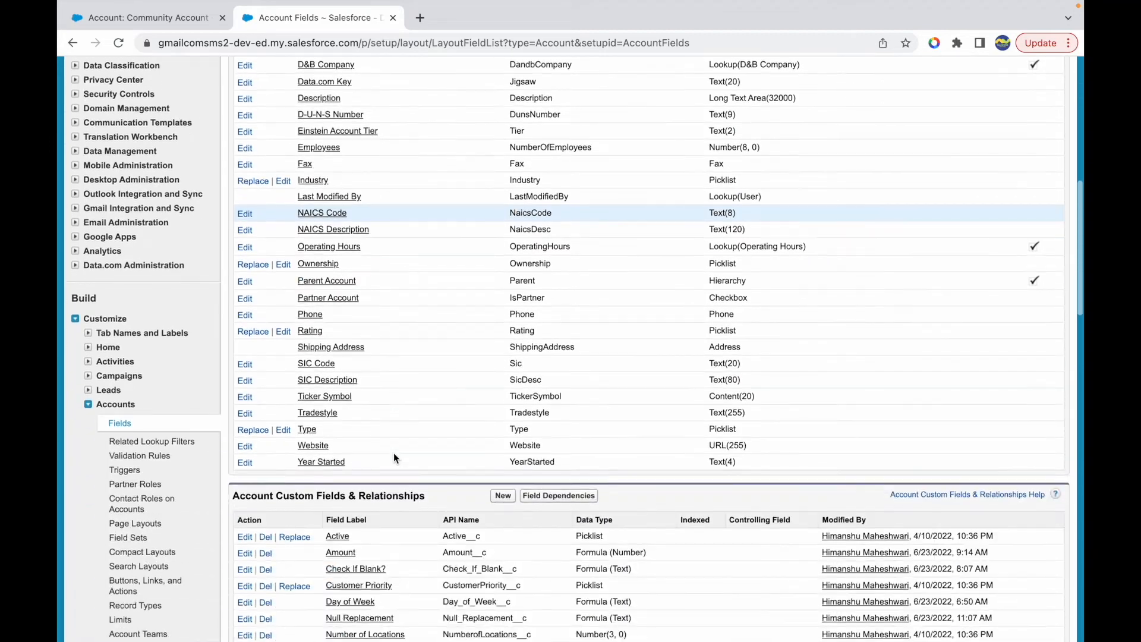
pyautogui.scroll(-2, 394, 455)
pyautogui.click(340, 429)
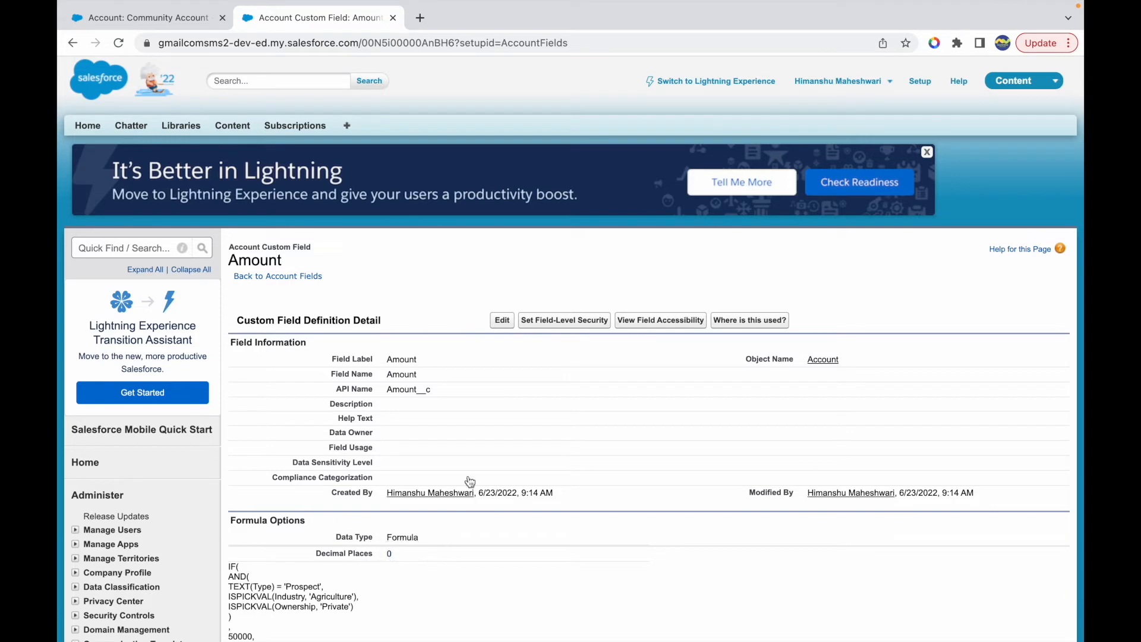
pyautogui.click(502, 320)
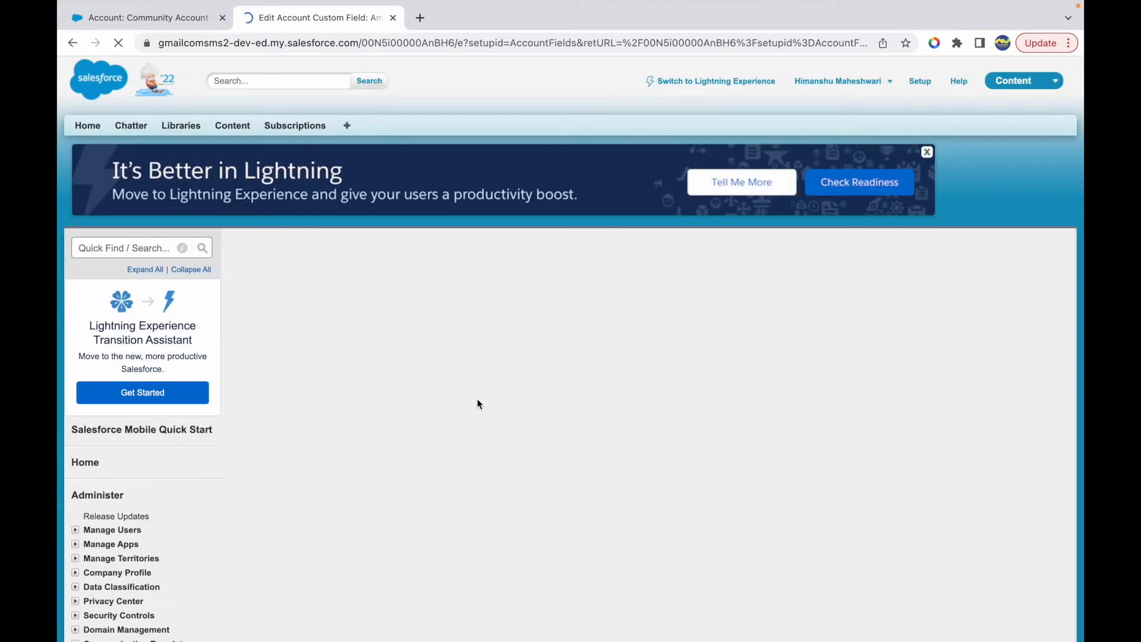
pyautogui.scroll(-2, 454, 469)
pyautogui.click(405, 518)
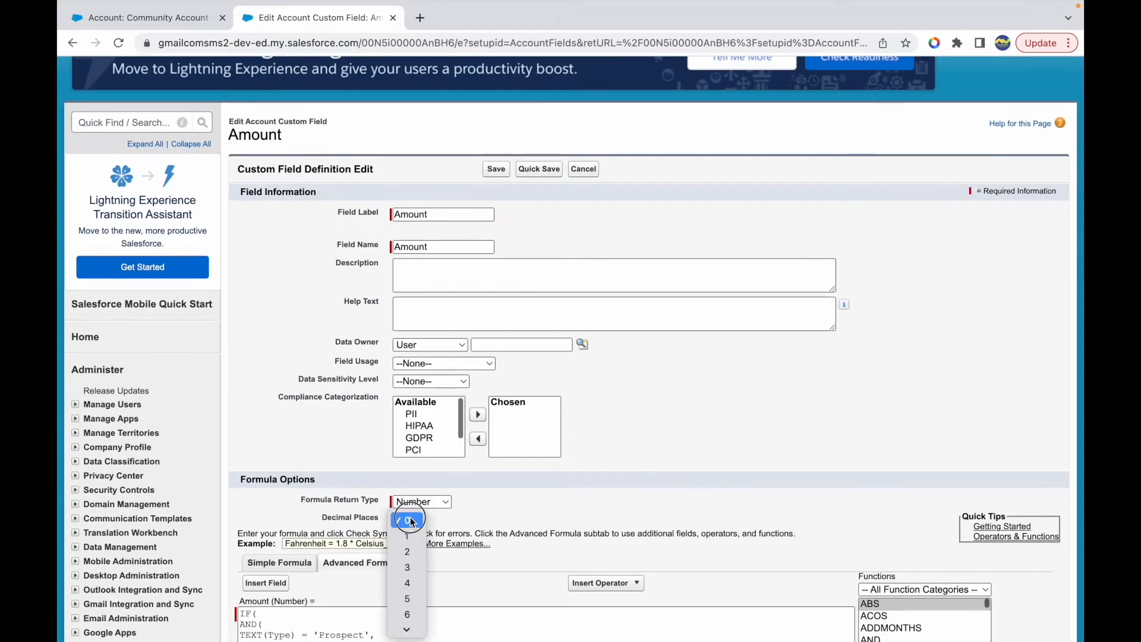
pyautogui.click(405, 565)
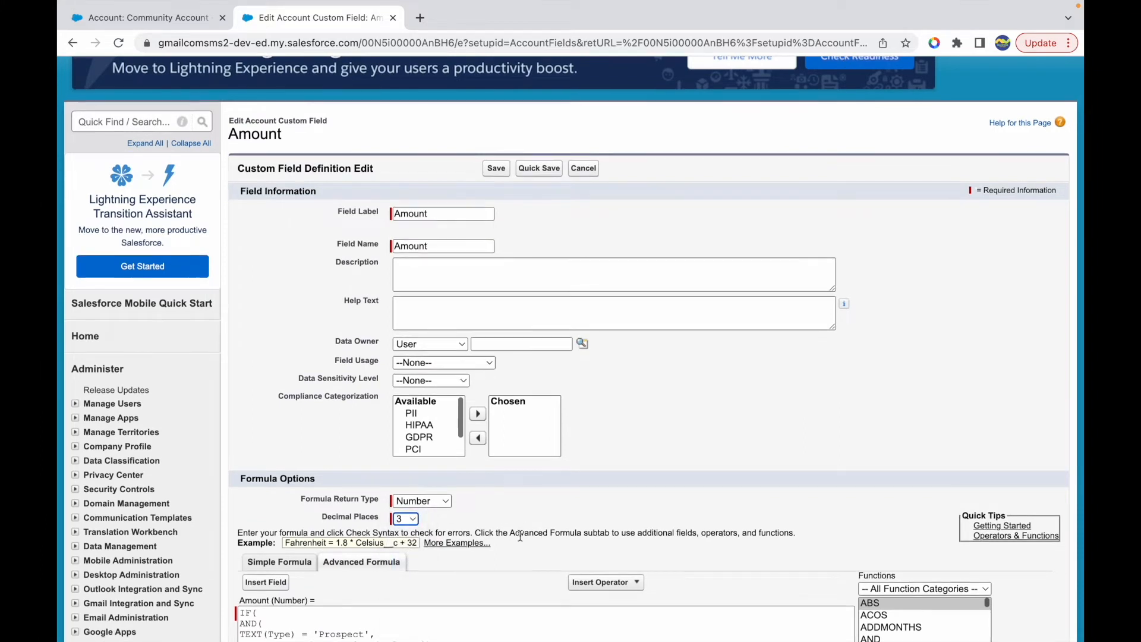
# - Change the Amount formula's two IF results to 50000.525 and 25000.353, and save the field
pyautogui.scroll(-3, 502, 511)
pyautogui.click(352, 437)
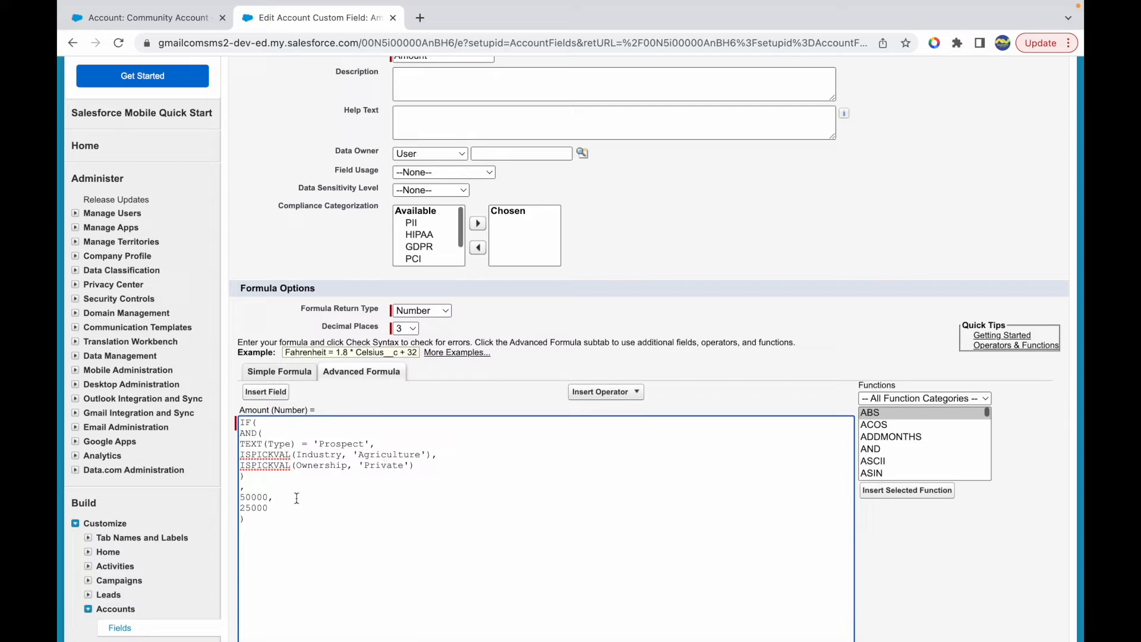
pyautogui.doubleClick(258, 498)
pyautogui.press('Right')
pyautogui.scroll(-4, 558, 416)
pyautogui.click(495, 619)
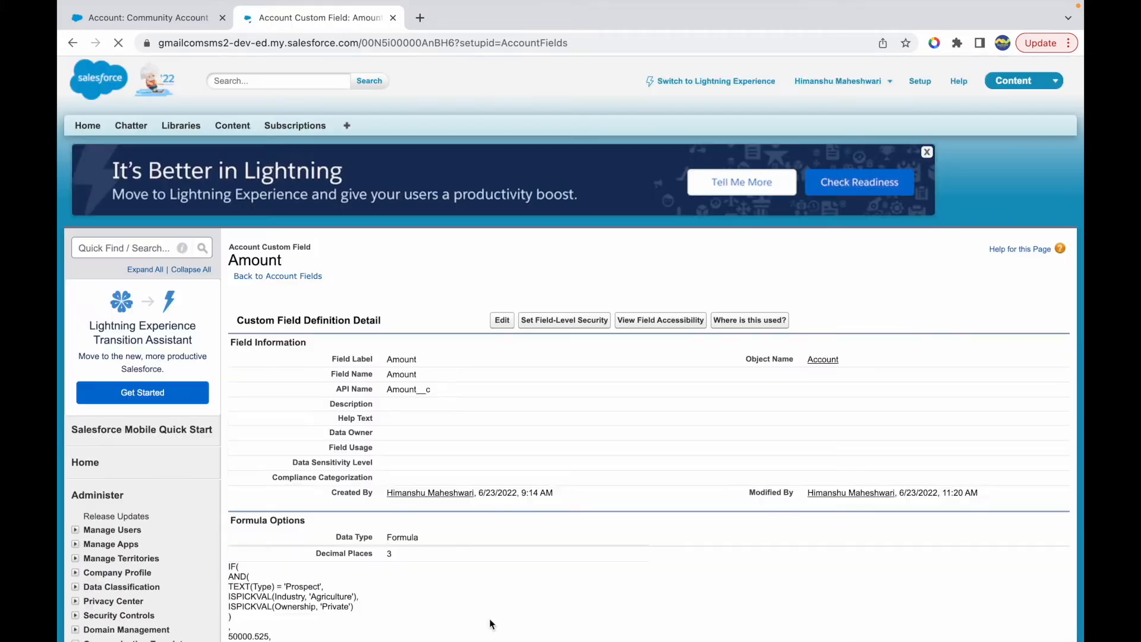
pyautogui.scroll(-4, 404, 486)
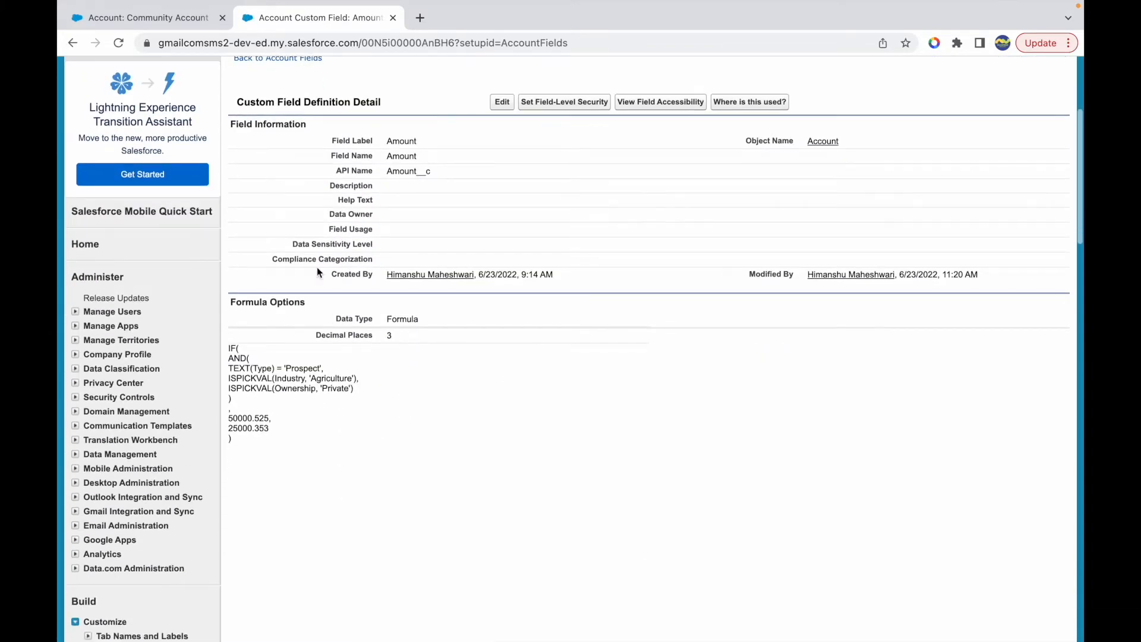
# - Reload the Community Account record and check how Rounded Off Value? rounds the updated decimal Amount
pyautogui.click(167, 18)
pyautogui.press('super+r')
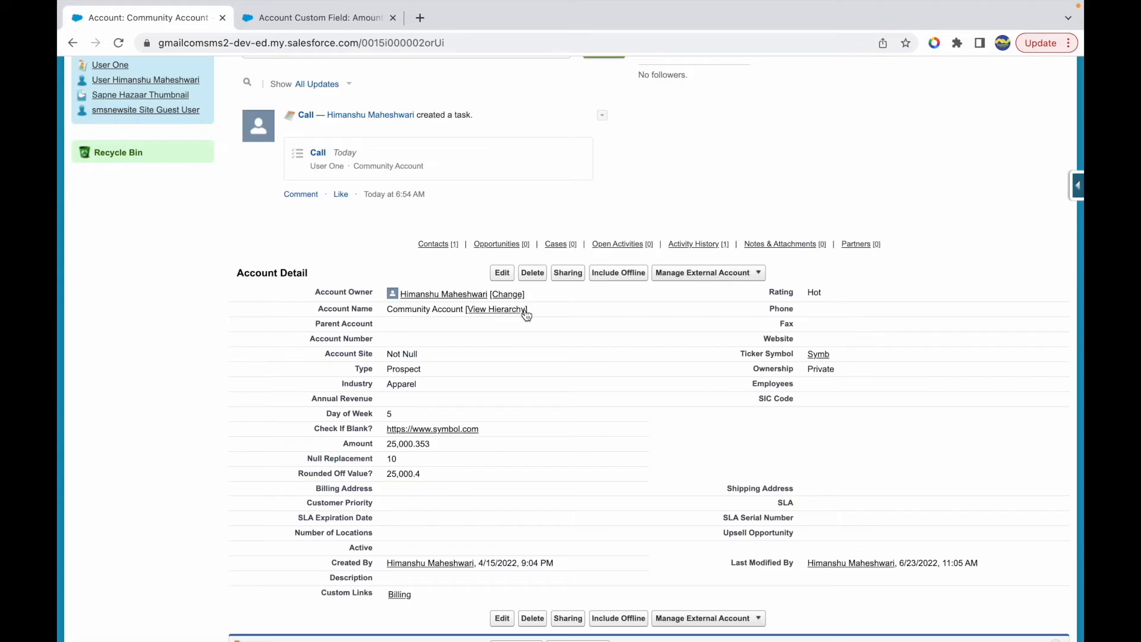
pyautogui.moveTo(385, 443); pyautogui.dragTo(430, 443)
pyautogui.click(417, 444)
pyautogui.moveTo(424, 473); pyautogui.dragTo(387, 473)
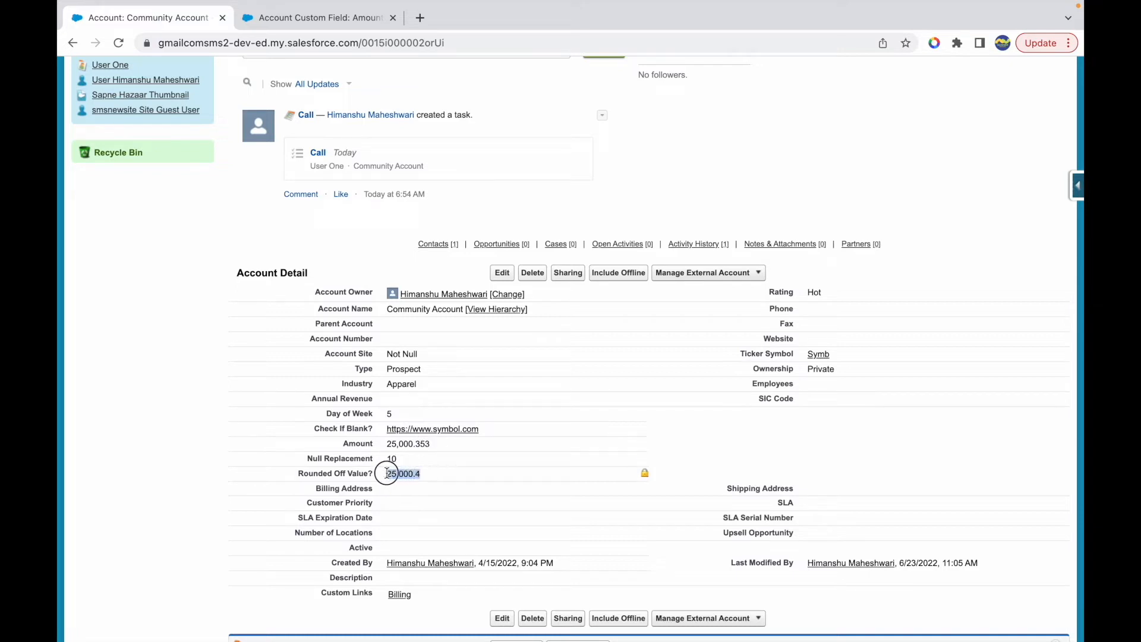
pyautogui.click(435, 471)
pyautogui.moveTo(298, 475); pyautogui.dragTo(383, 481)
pyautogui.click(364, 257)
# - Switch to the Keynote presentation and examine the GEOLOCATION entry in the formula functions list
pyautogui.hotkey('ctrl', 'Up')
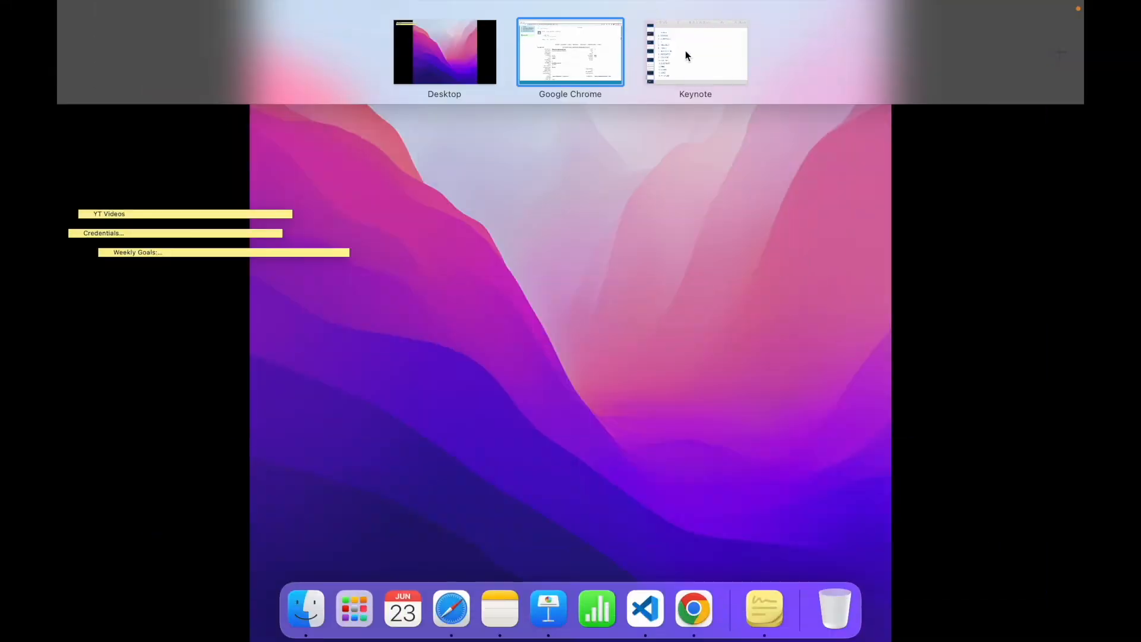
pyautogui.click(688, 53)
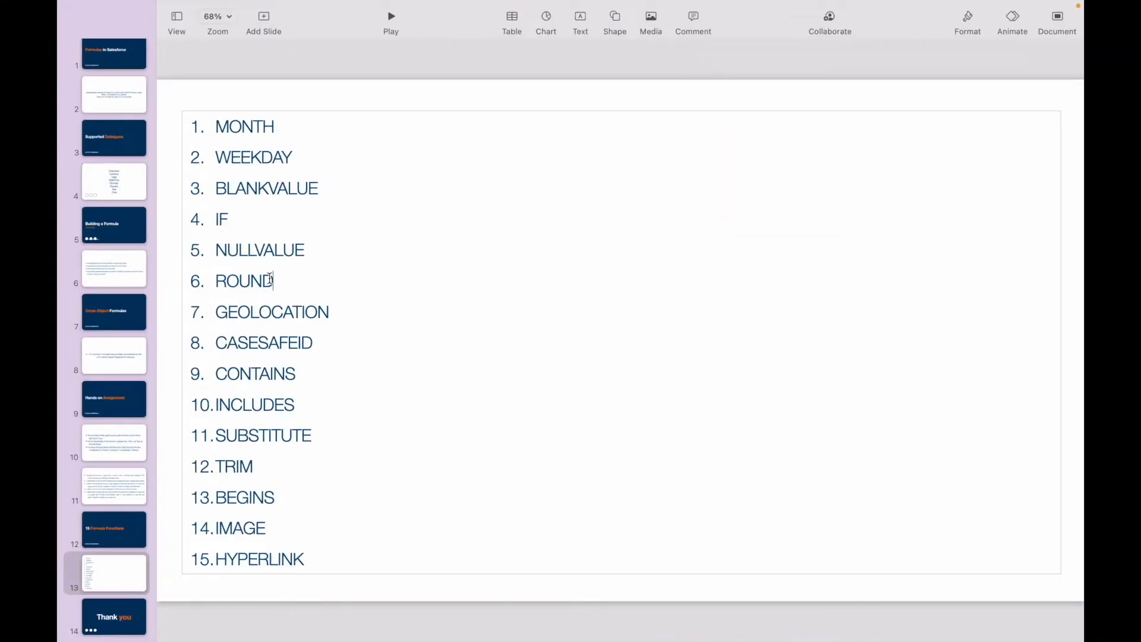
pyautogui.doubleClick(264, 312)
pyautogui.click(340, 315)
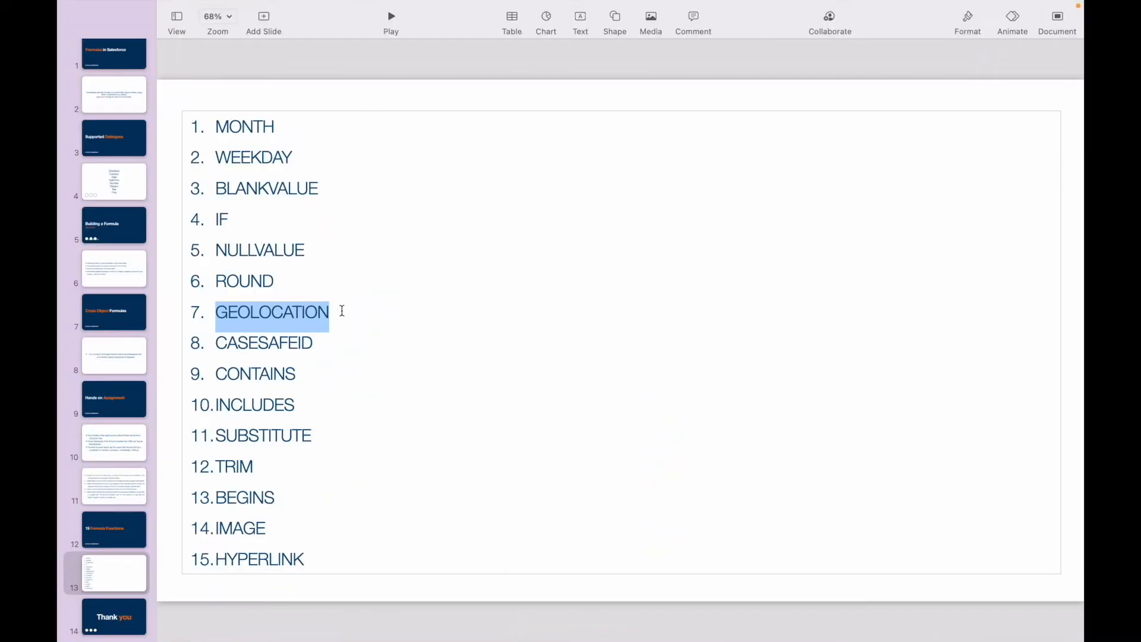
pyautogui.click(339, 311)
pyautogui.doubleClick(339, 311)
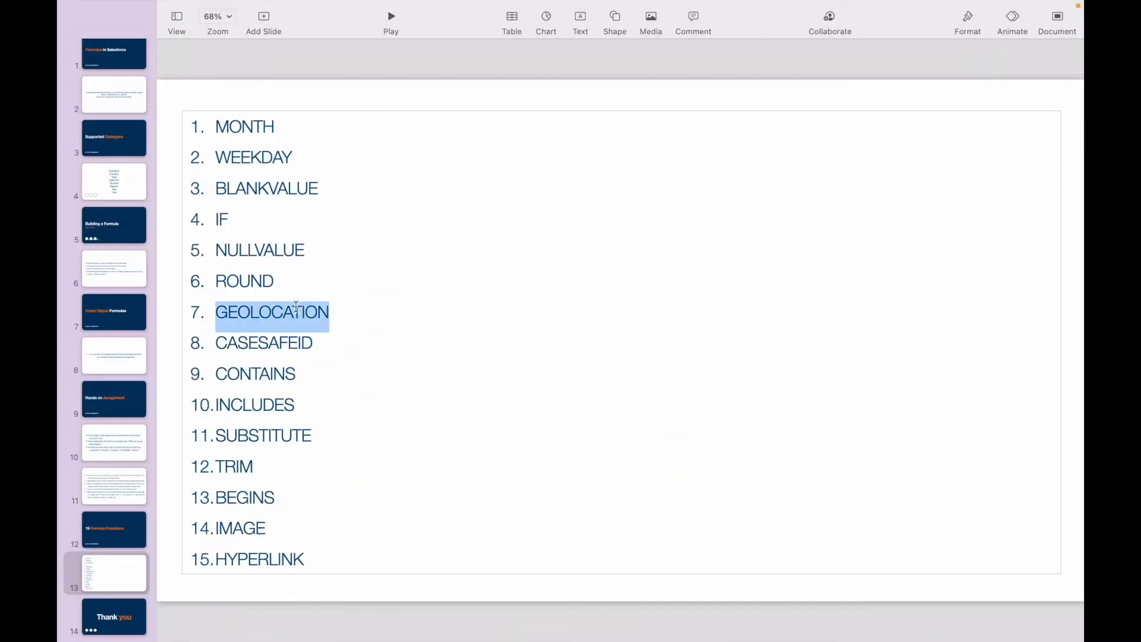
pyautogui.click(341, 311)
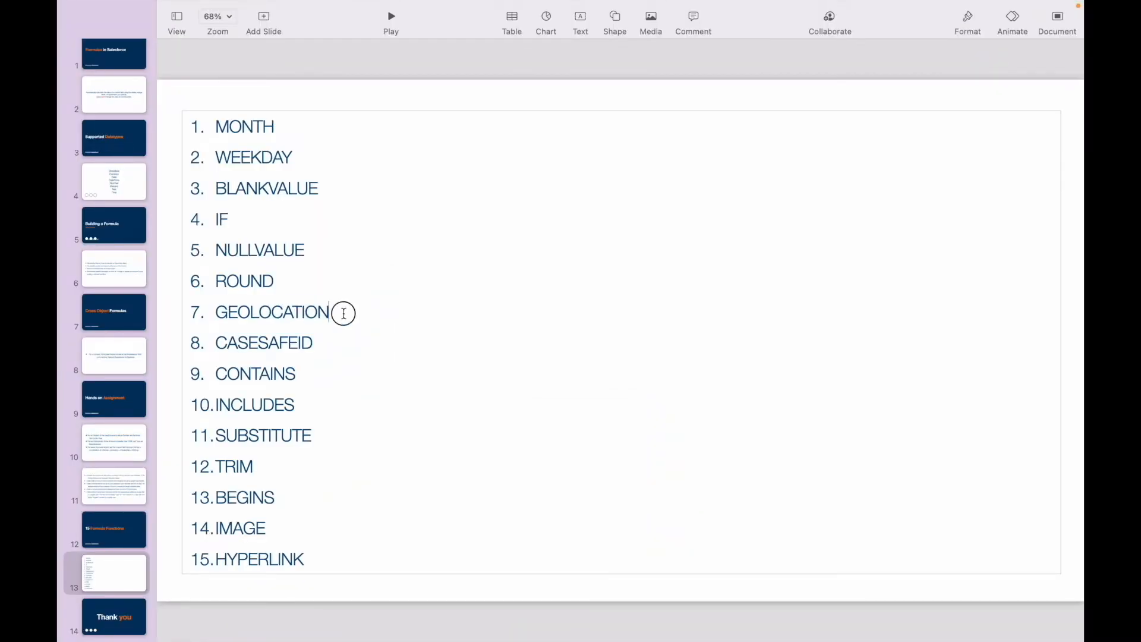
pyautogui.doubleClick(267, 311)
pyautogui.click(344, 311)
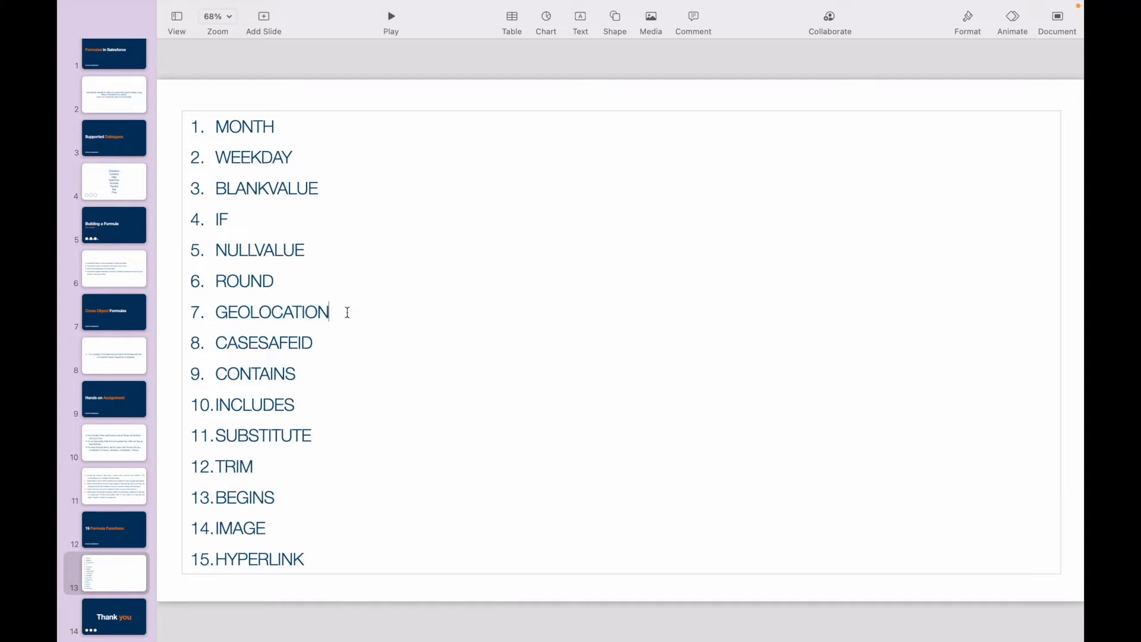
pyautogui.doubleClick(293, 311)
pyautogui.click(328, 311)
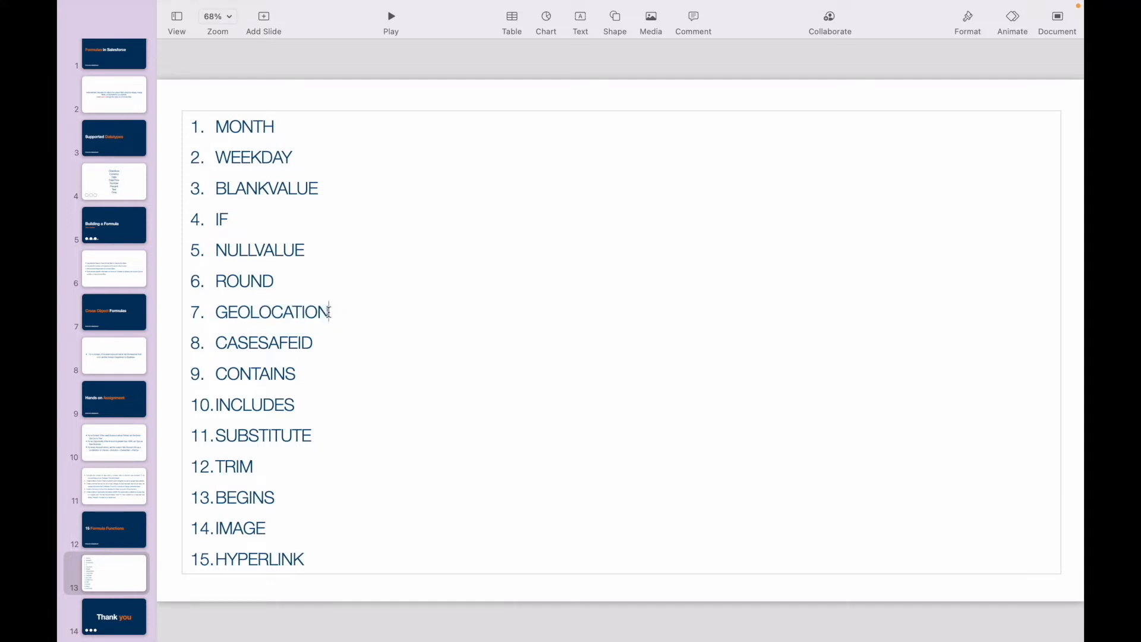
pyautogui.doubleClick(297, 312)
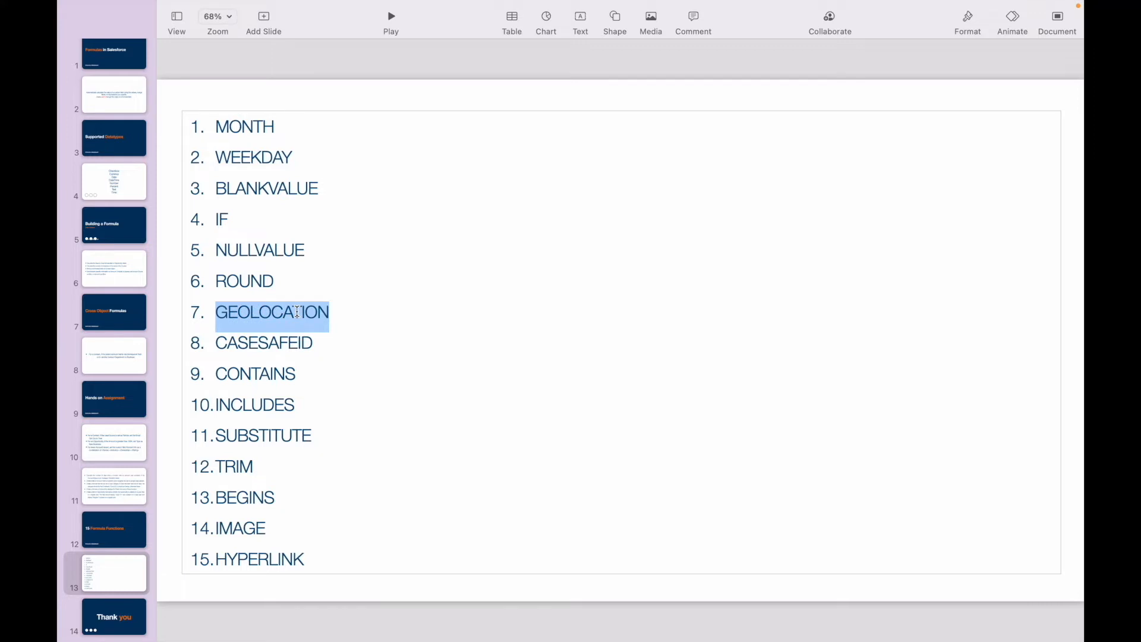
pyautogui.click(350, 317)
pyautogui.doubleClick(302, 311)
pyautogui.click(333, 311)
pyautogui.doubleClick(286, 310)
pyautogui.click(335, 309)
# - Switch back to Chrome and open the Account fields page in Setup by searching for account
pyautogui.hotkey('ctrl', 'Up')
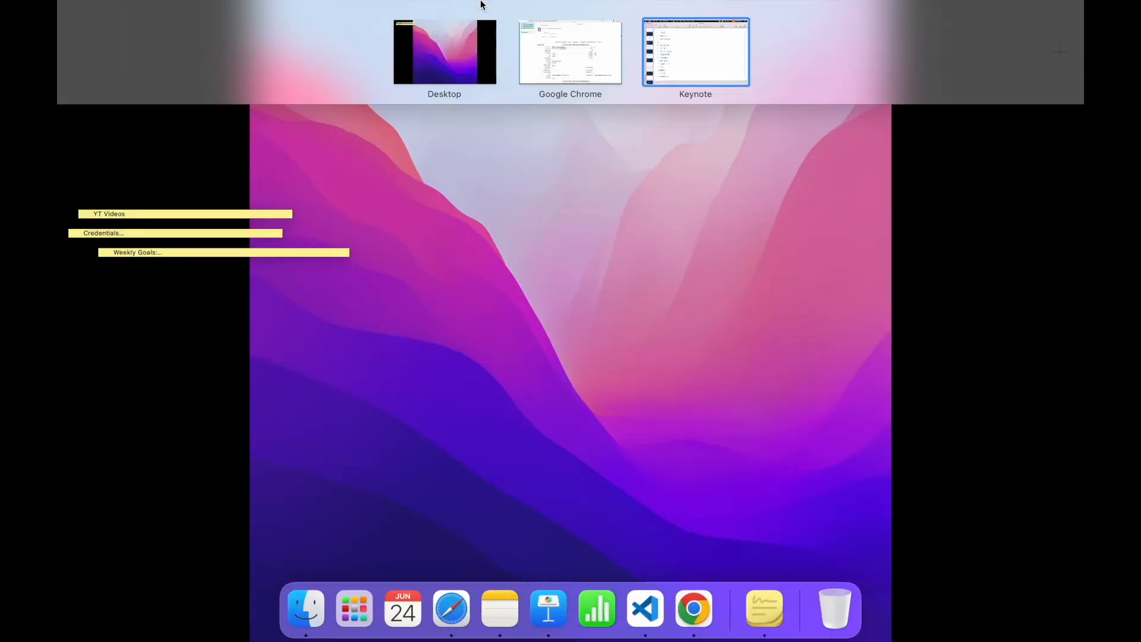
pyautogui.click(586, 48)
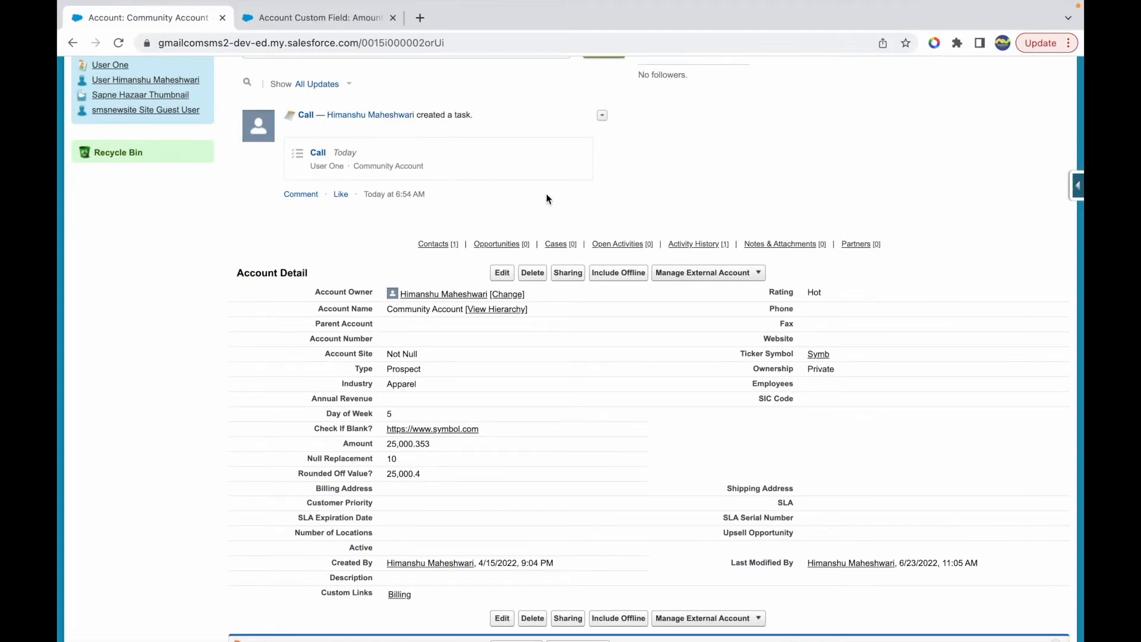
pyautogui.scroll(5, 547, 193)
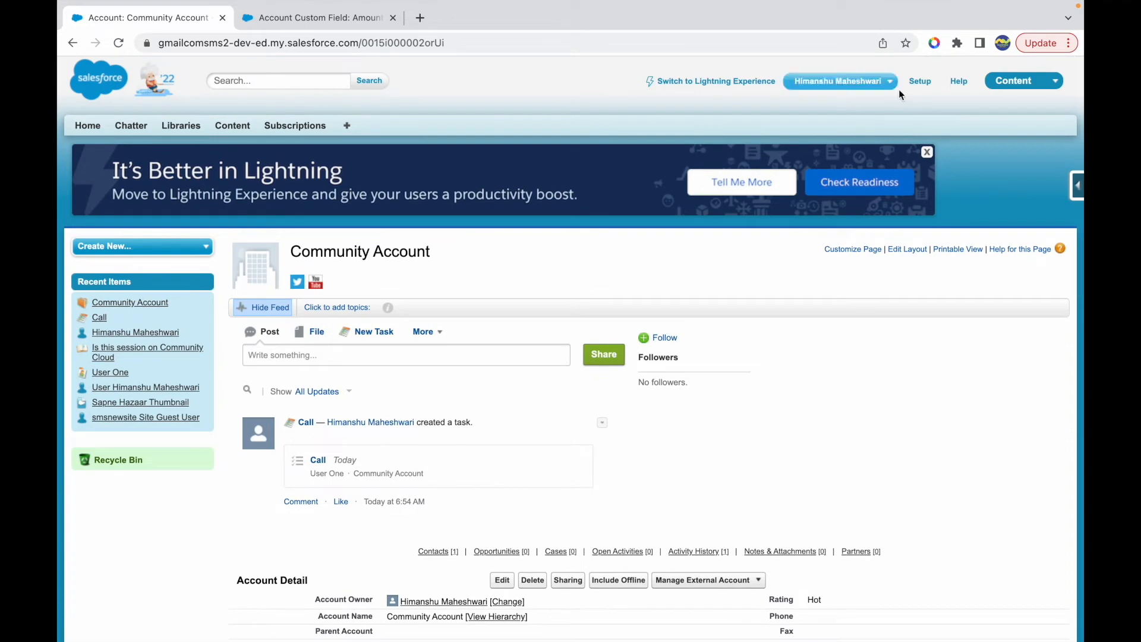
pyautogui.click(920, 82)
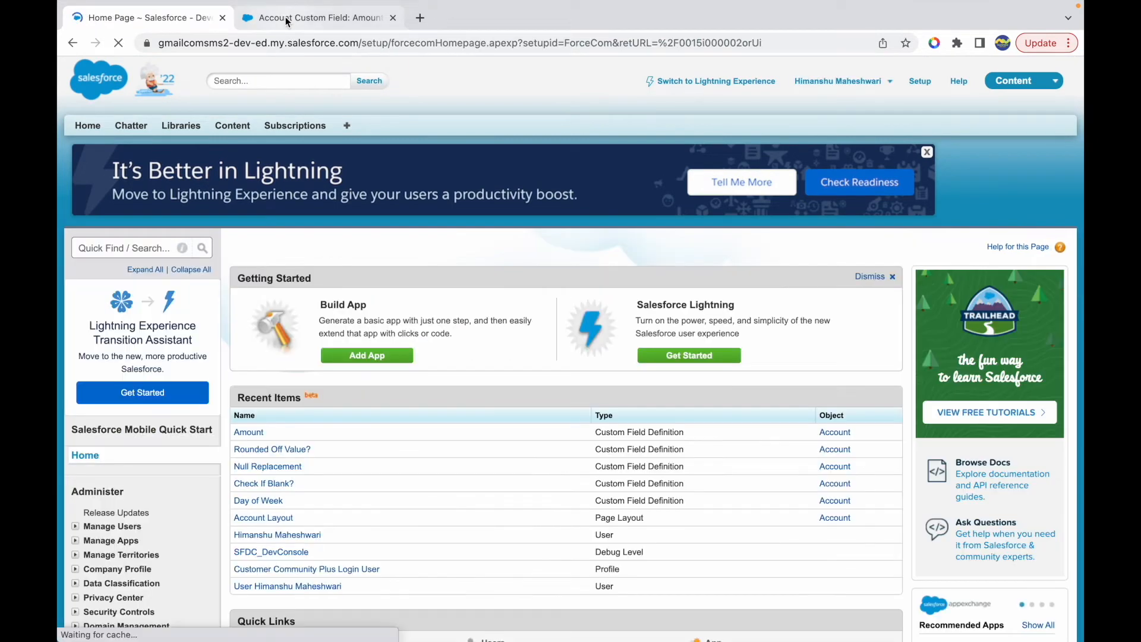
pyautogui.click(110, 249)
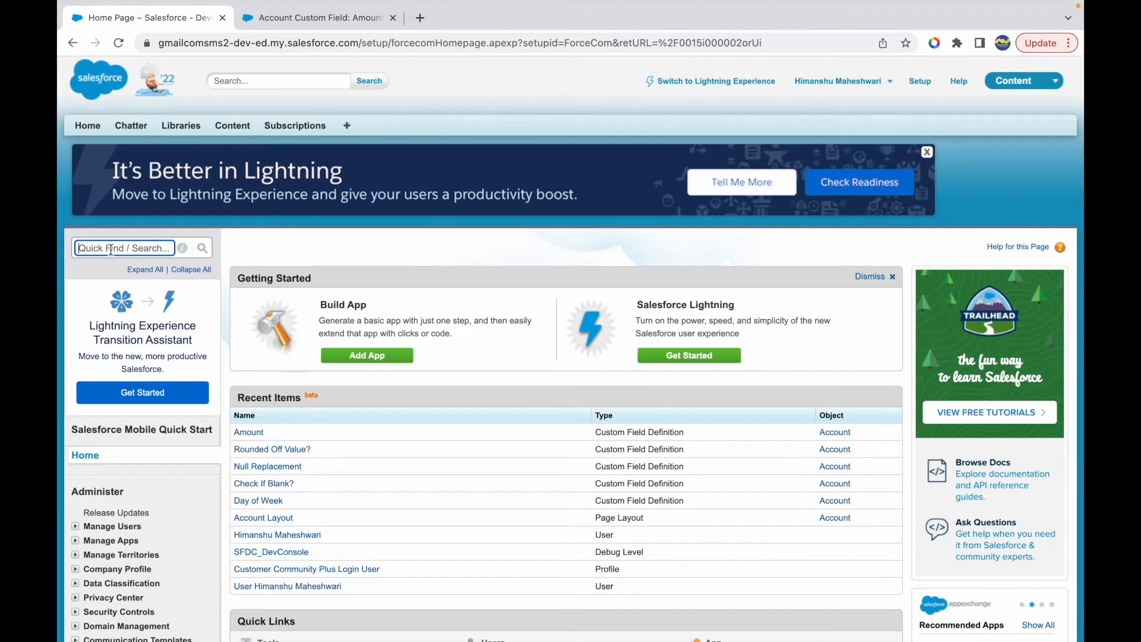
pyautogui.write('account')
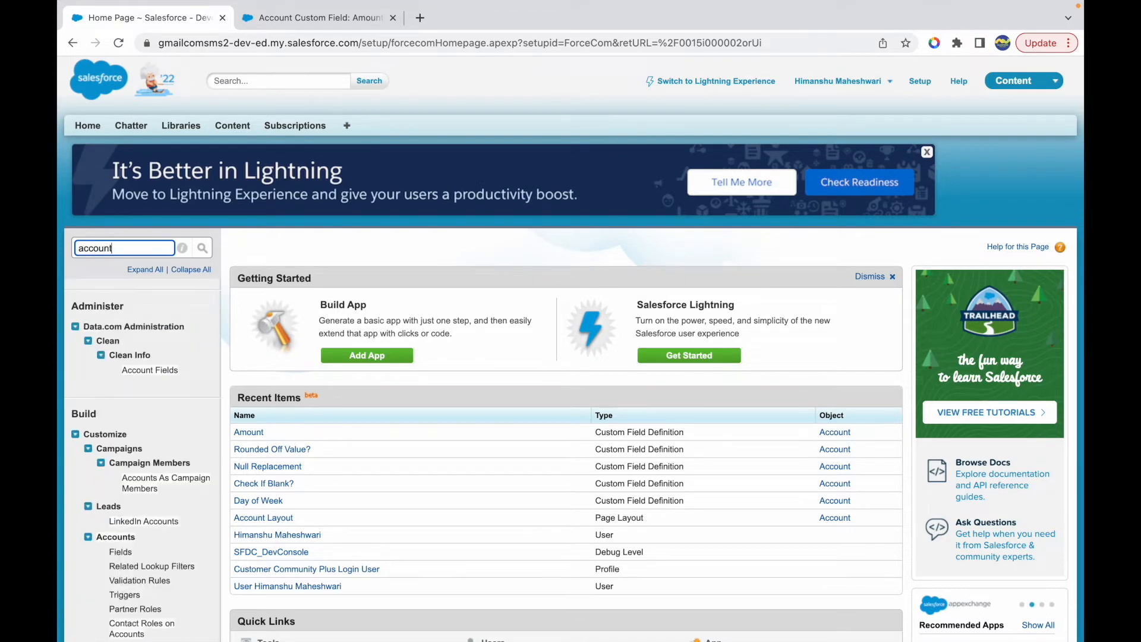
pyautogui.click(120, 552)
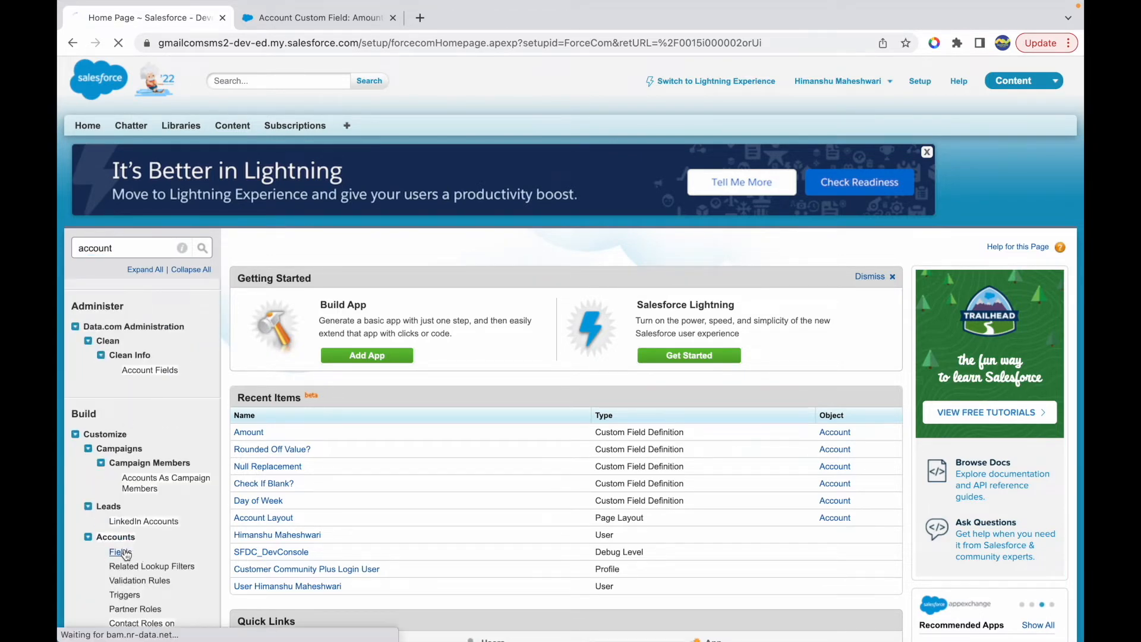
# - Start a new Account custom field, choose the Formula data type, and continue to the output type
pyautogui.scroll(-7, 381, 453)
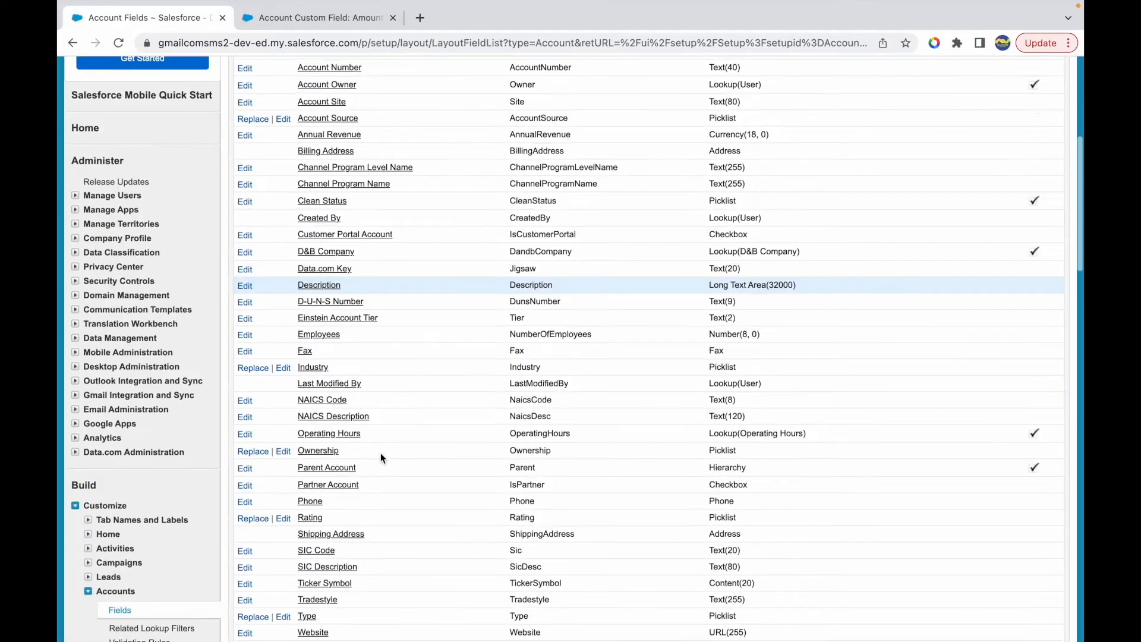
pyautogui.scroll(-2, 380, 453)
pyautogui.click(503, 479)
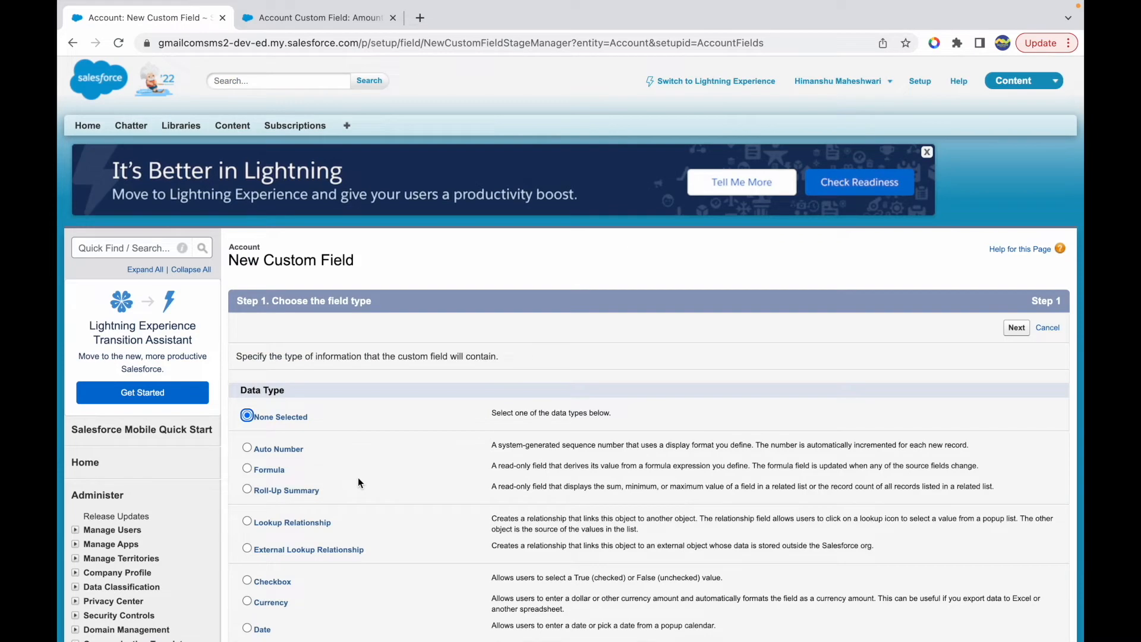
pyautogui.scroll(-3, 315, 398)
pyautogui.click(247, 349)
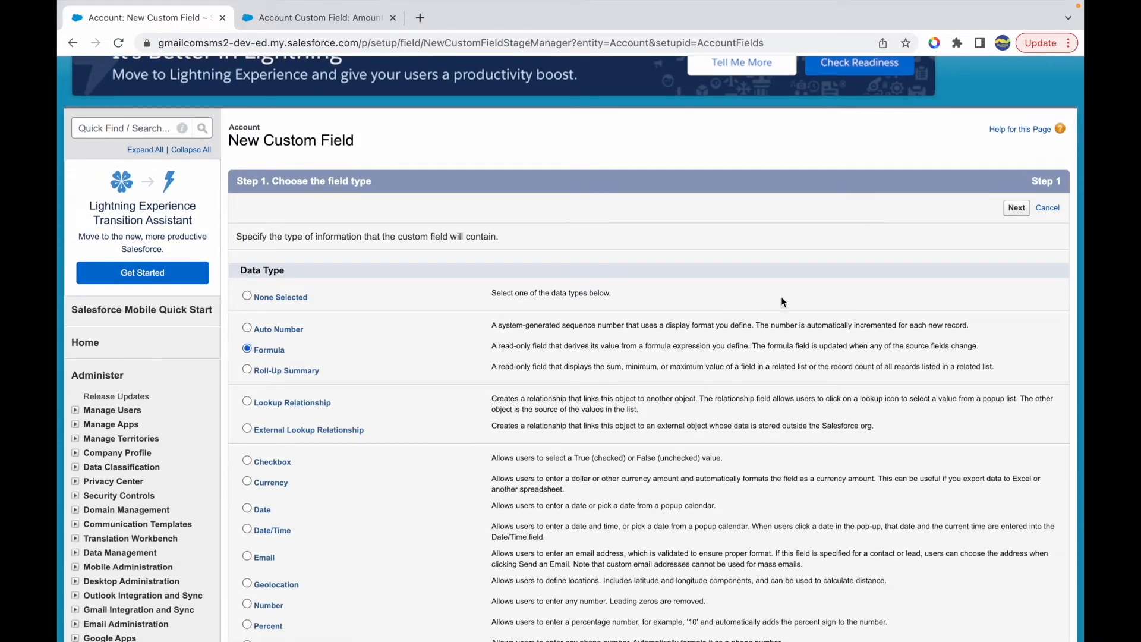
pyautogui.click(1016, 208)
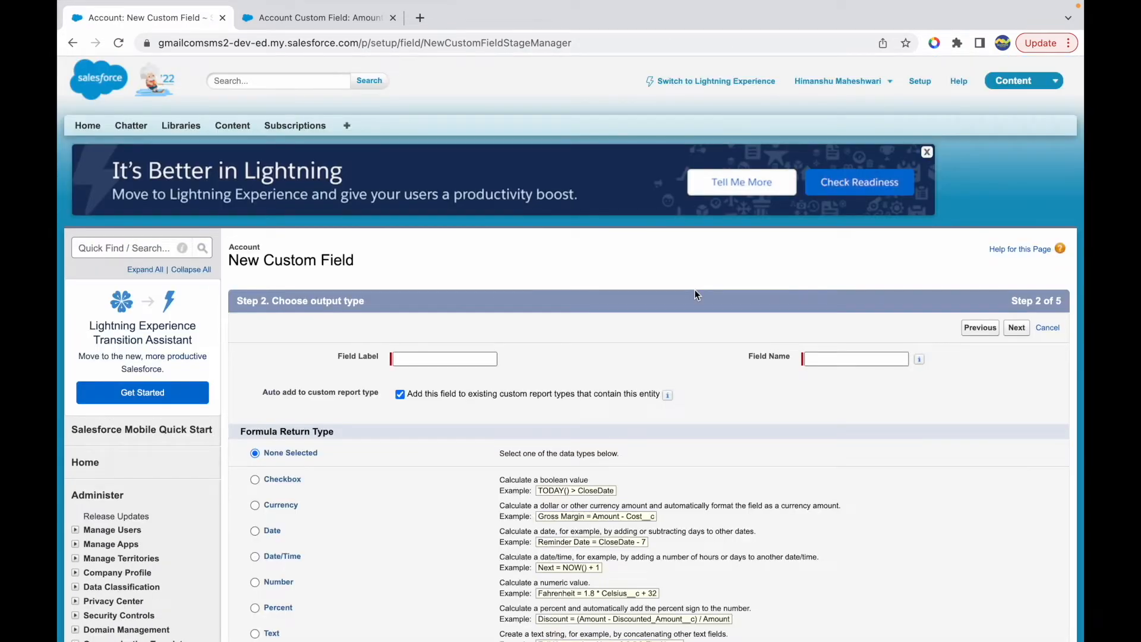
# - Label the formula field Location, set its return type to Text, and continue to the formula editor
pyautogui.scroll(-2, 315, 505)
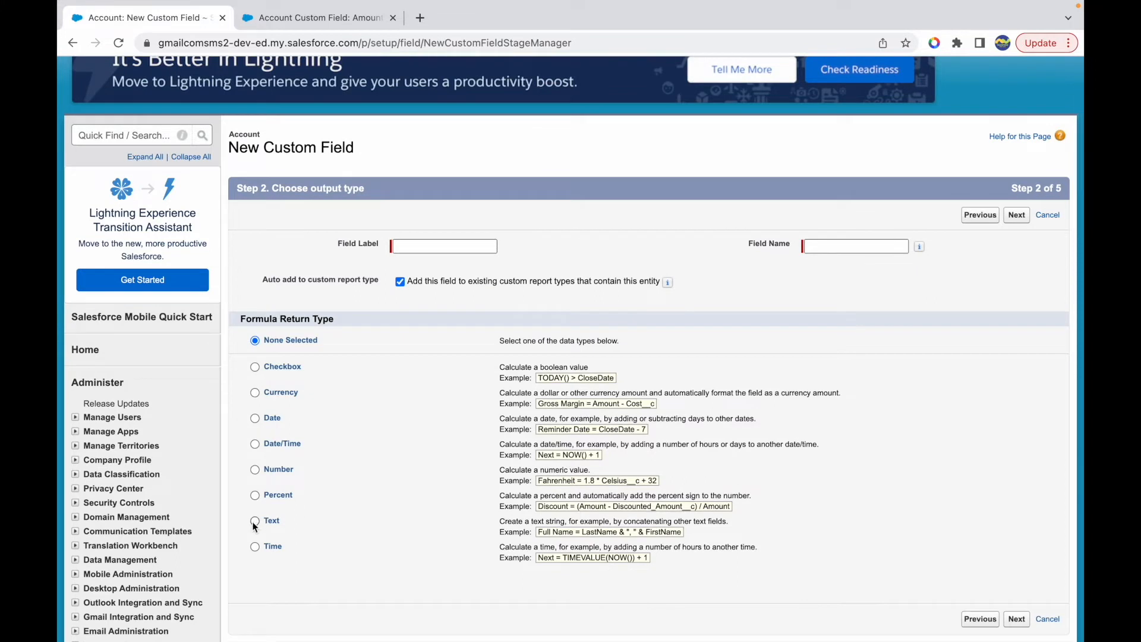
pyautogui.click(255, 521)
pyautogui.click(423, 244)
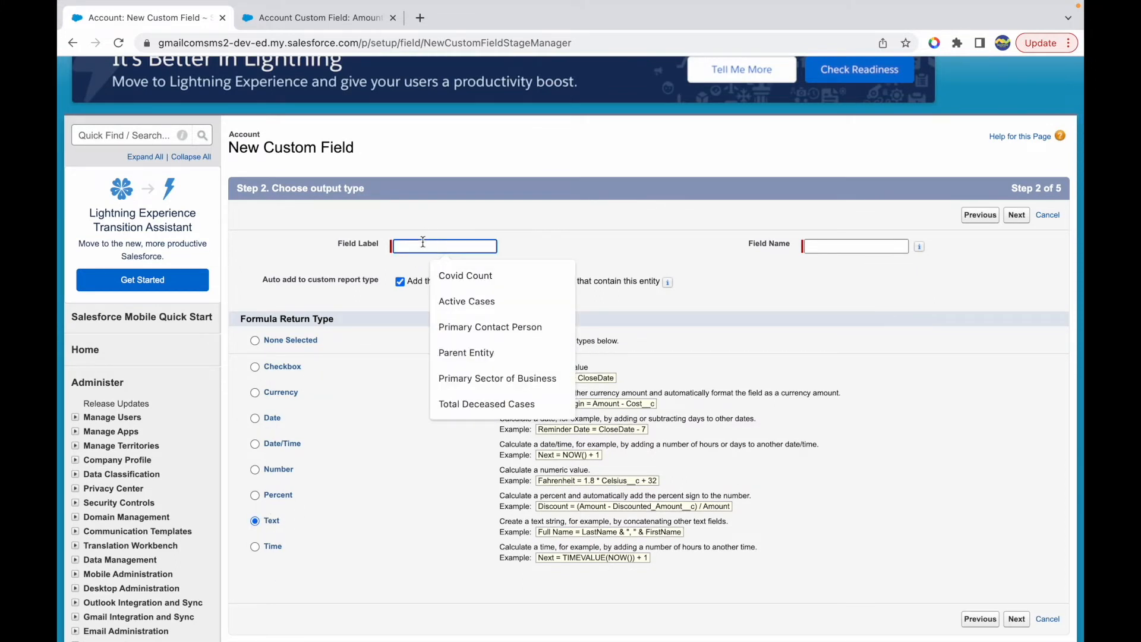
pyautogui.write('Location')
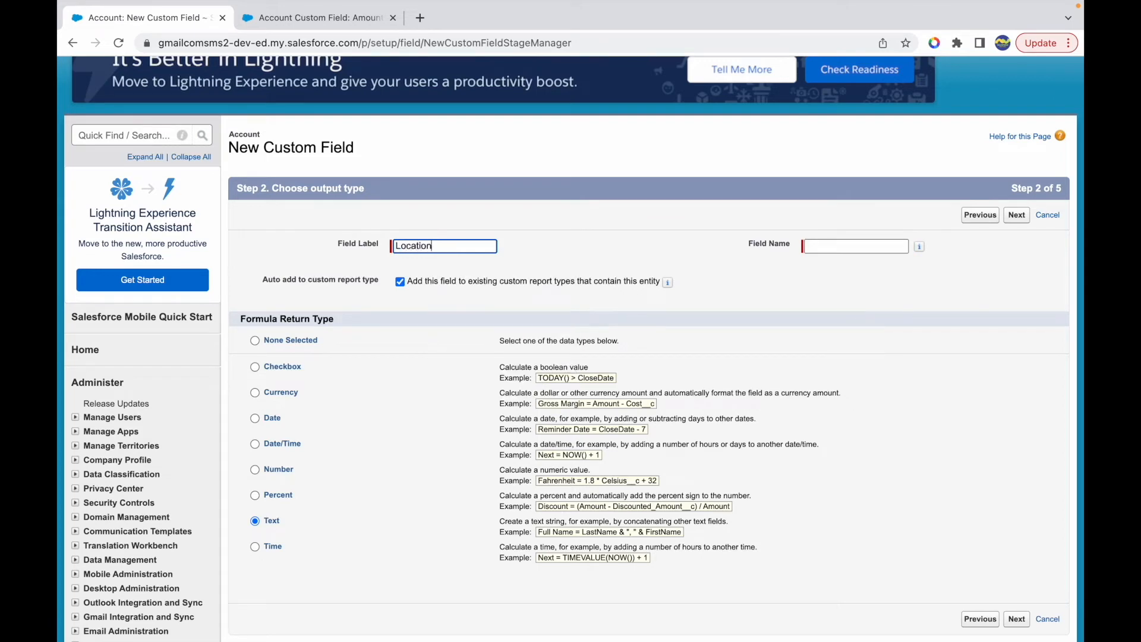
pyautogui.press('Tab')
pyautogui.click(1017, 618)
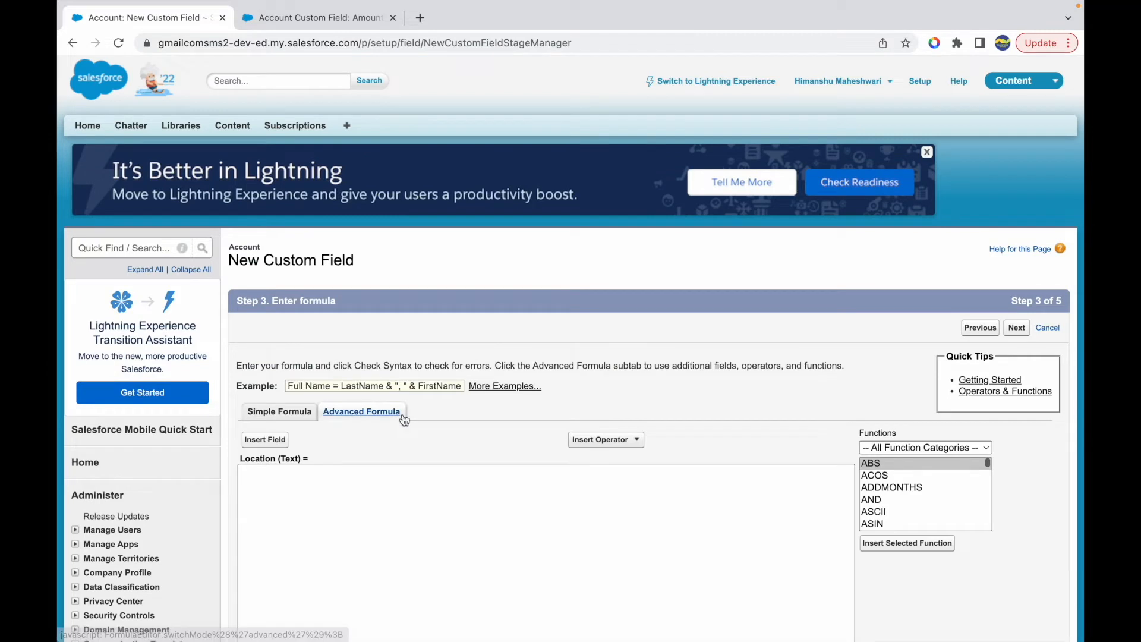
# - Look through the Date & Time, Logical and Math function categories for GEOLOCATION
pyautogui.scroll(-3, 501, 461)
pyautogui.click(915, 345)
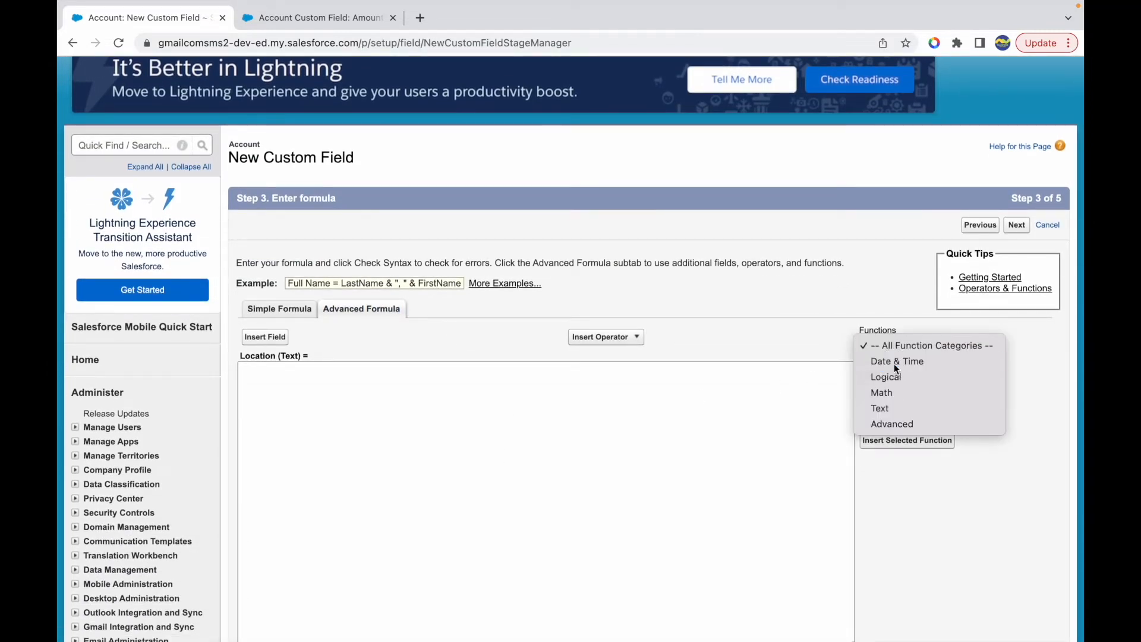
pyautogui.click(893, 364)
pyautogui.scroll(-6, 923, 401)
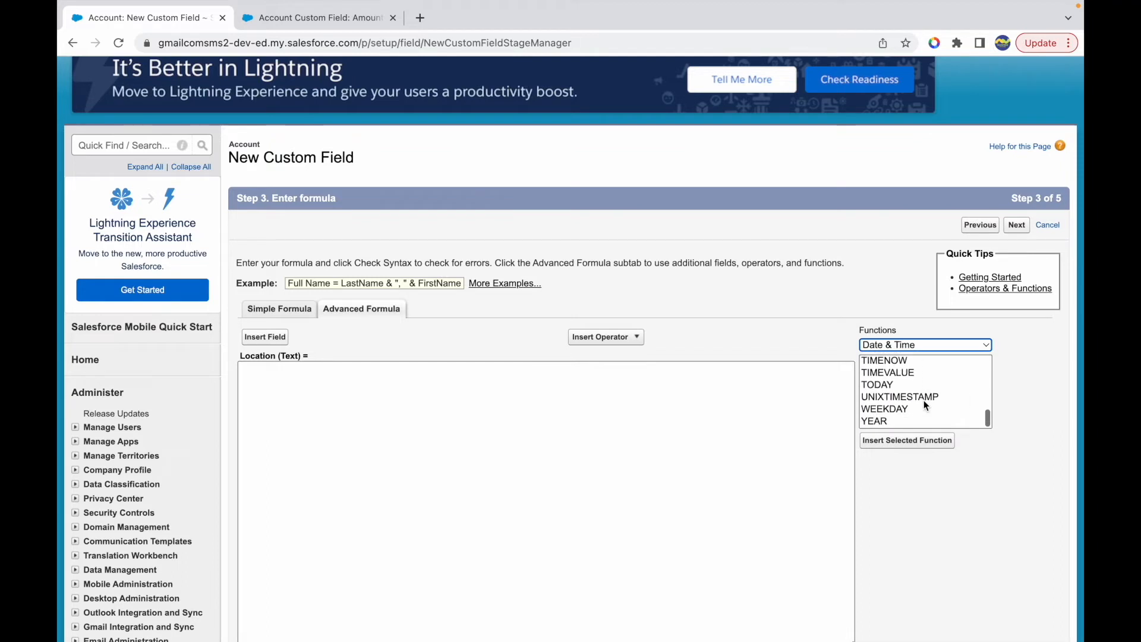
pyautogui.click(893, 347)
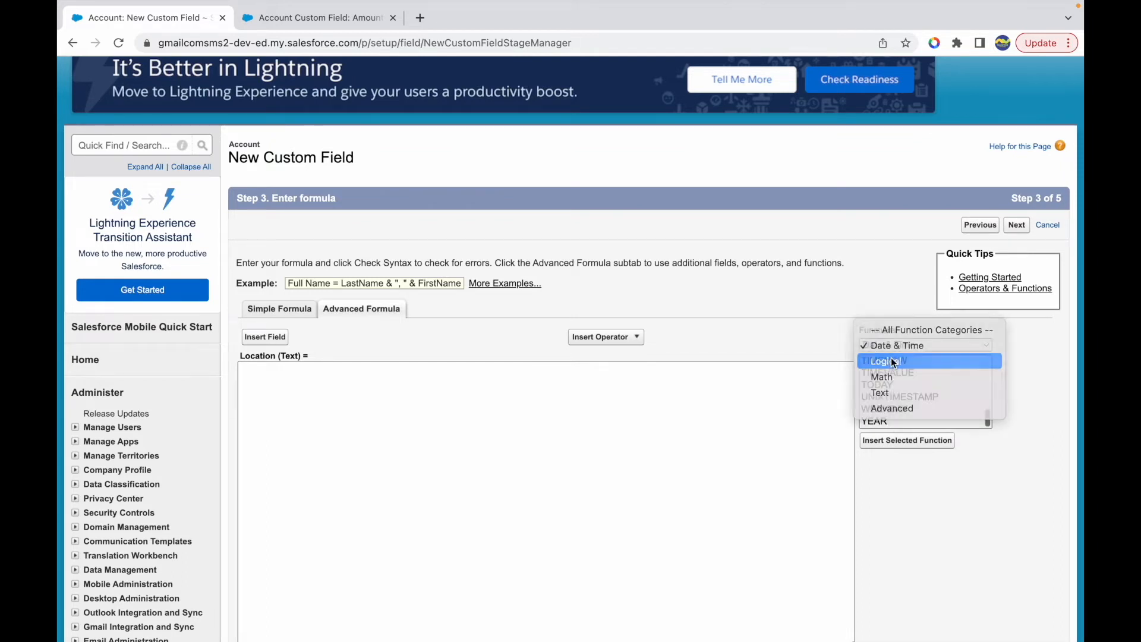
pyautogui.click(894, 362)
pyautogui.scroll(-3, 900, 269)
pyautogui.scroll(2, 901, 269)
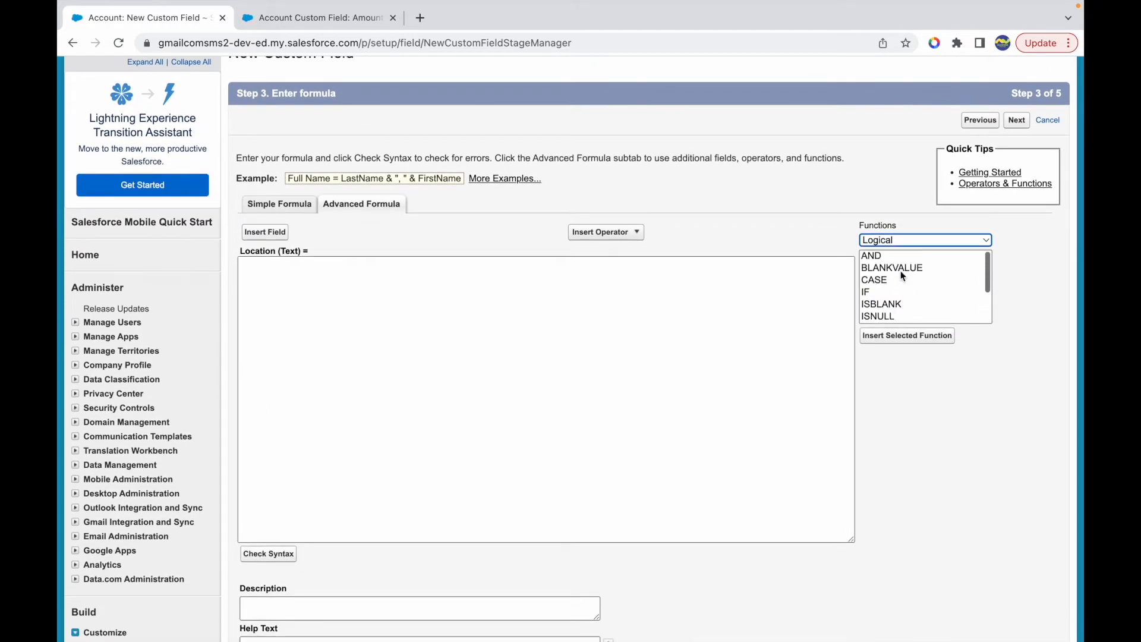
pyautogui.click(894, 241)
pyautogui.click(891, 252)
pyautogui.scroll(-4, 904, 296)
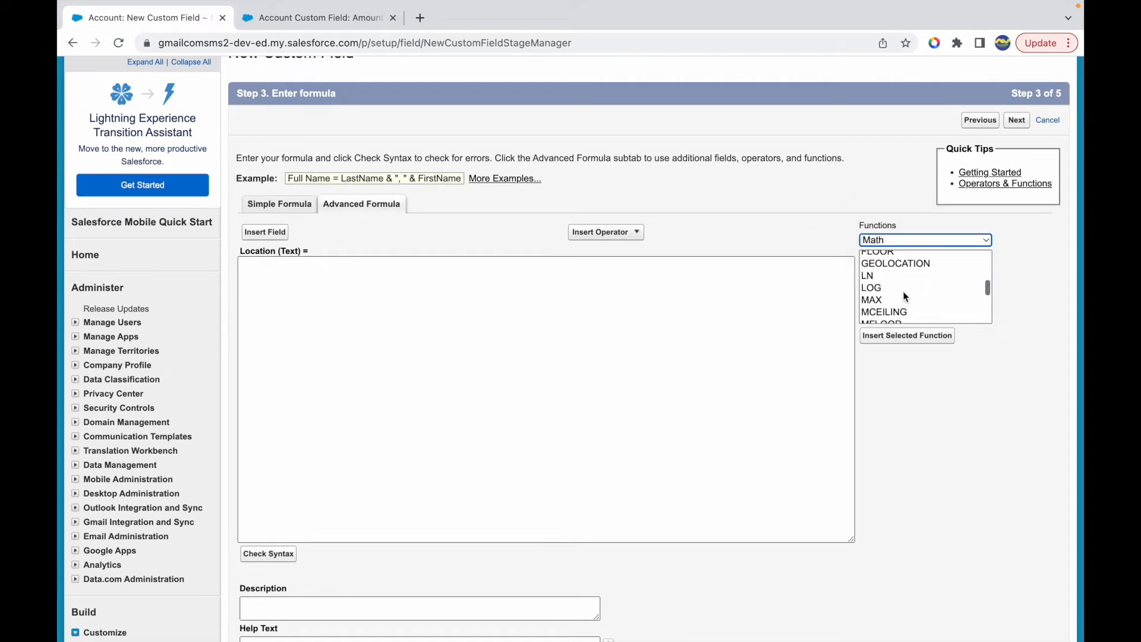
# - Select the GEOLOCATION function and examine its latitude and longitude parameters and description
pyautogui.click(882, 269)
pyautogui.doubleClick(932, 355)
pyautogui.doubleClick(968, 352)
pyautogui.doubleClick(938, 352)
pyautogui.doubleClick(971, 353)
pyautogui.moveTo(899, 365); pyautogui.dragTo(977, 375)
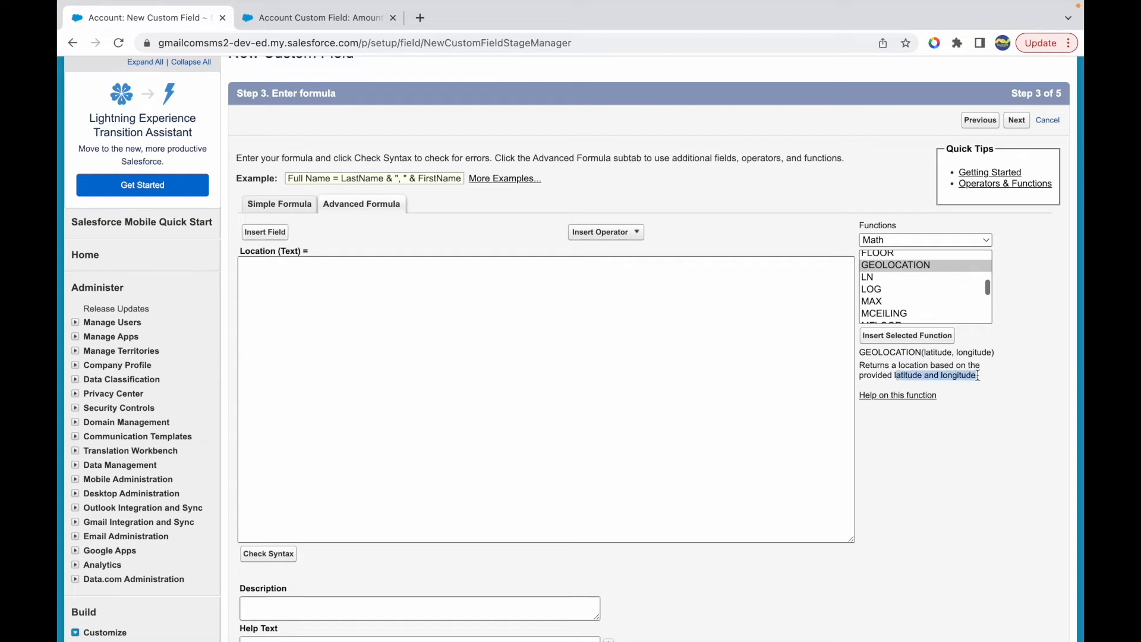
pyautogui.click(899, 374)
pyautogui.doubleClick(912, 365)
# - Insert the GEOLOCATION function into the Location formula and remove its two placeholder arguments, keeping the comma
pyautogui.click(567, 324)
pyautogui.click(891, 336)
pyautogui.doubleClick(345, 265)
pyautogui.press('BackSpace')
pyautogui.doubleClick(352, 265)
pyautogui.press('BackSpace')
pyautogui.press('BackSpace')
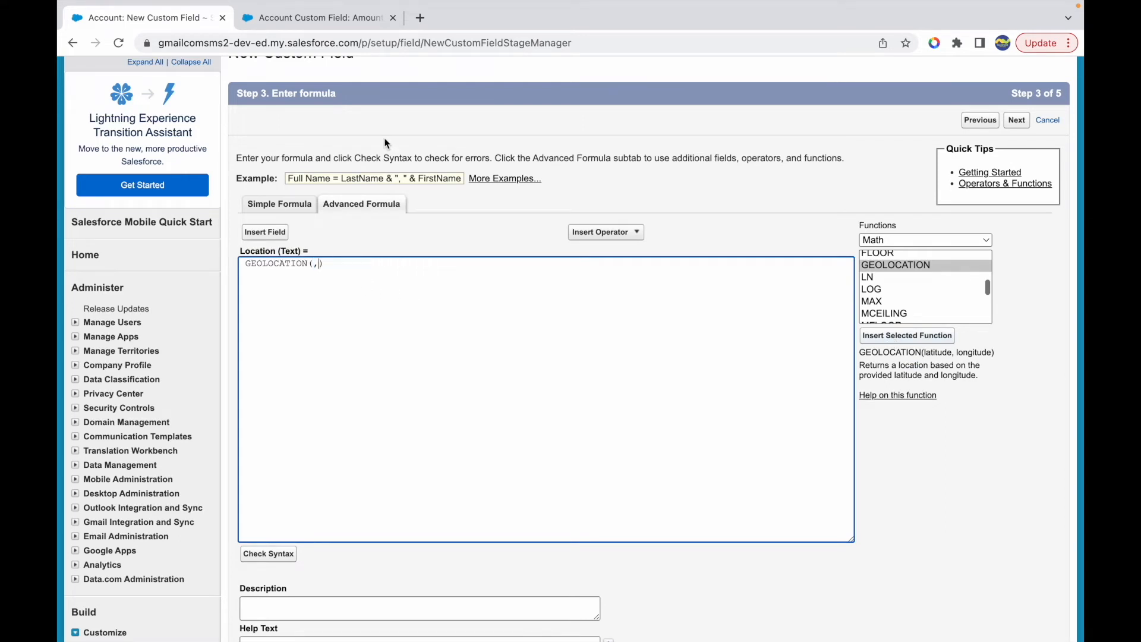
# - Search Google for "random lat and long" in a new tab and open RANDOM.ORG's geographic coordinates page
pyautogui.click(416, 21)
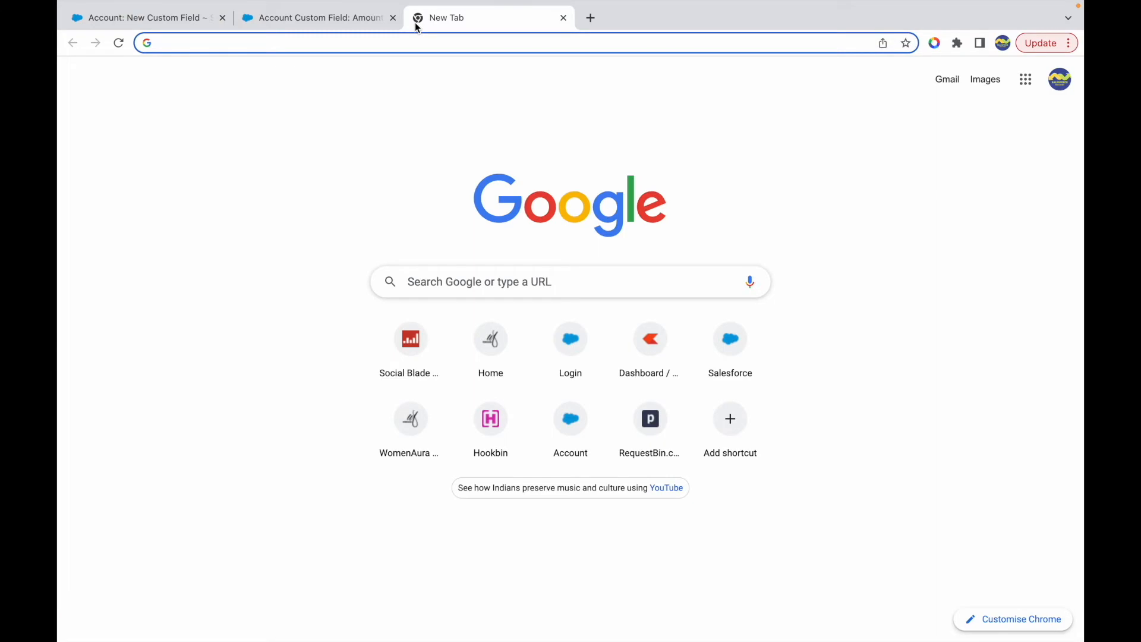
pyautogui.write('random l')
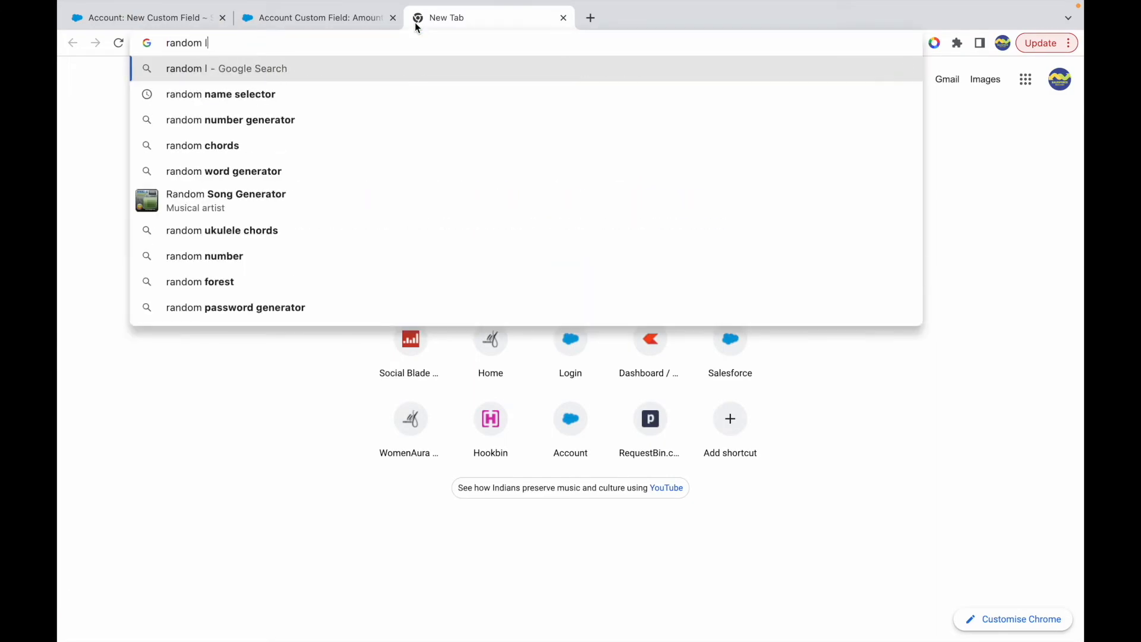
pyautogui.write('at and long')
pyautogui.press('Return')
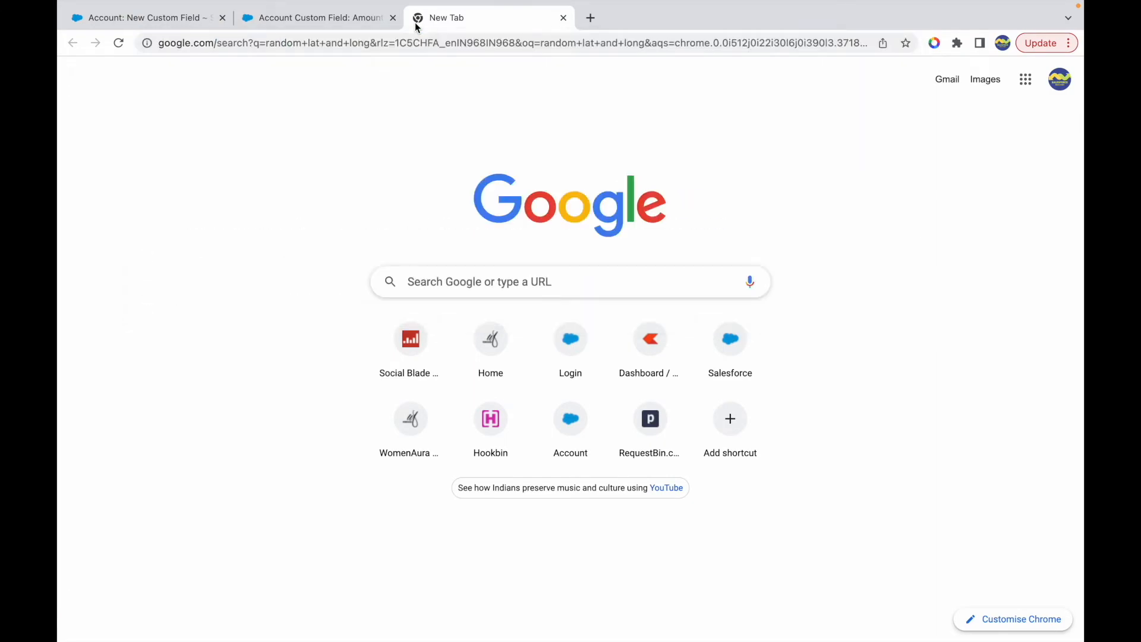
pyautogui.click(330, 193)
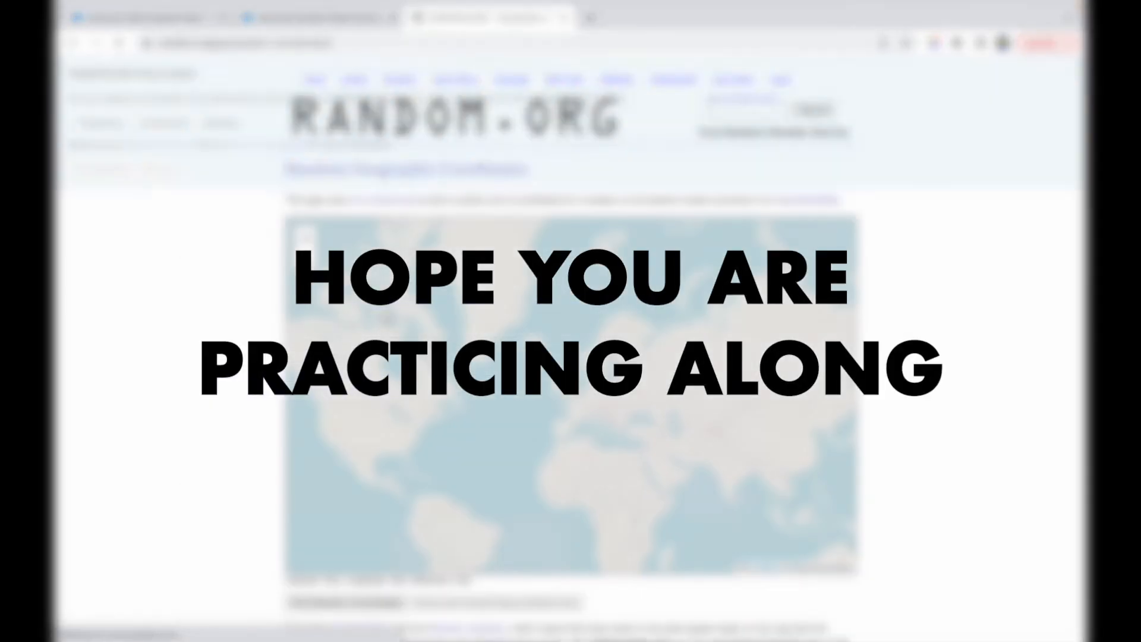
# - Look over the RANDOM.ORG world map and generate a random pair of coordinates
pyautogui.scroll(-3, 560, 446)
pyautogui.scroll(3, 624, 416)
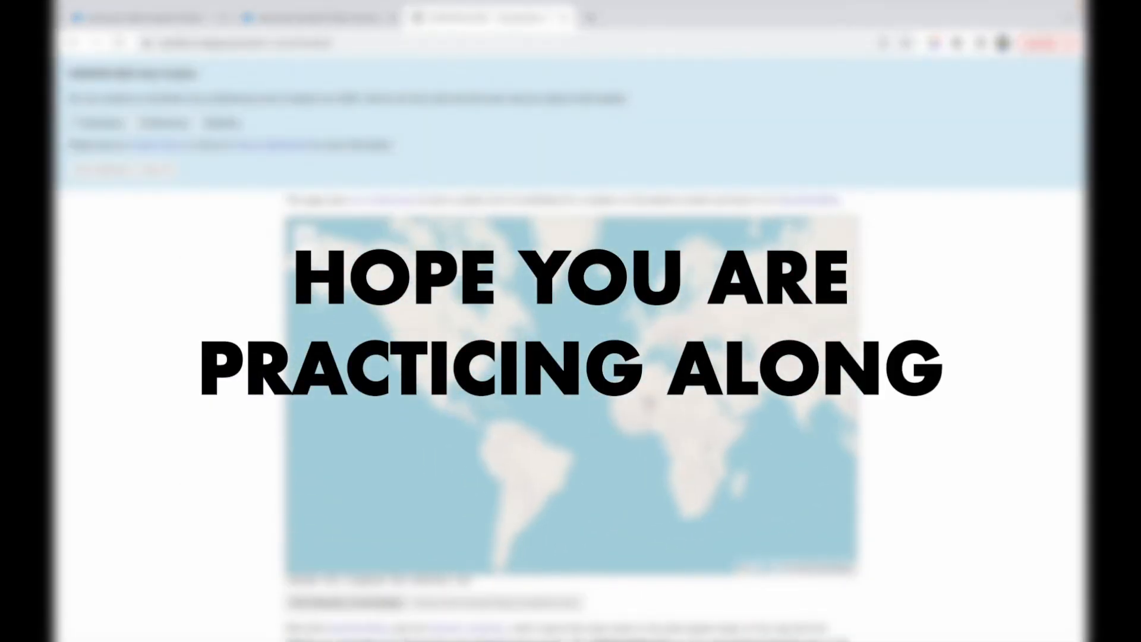
pyautogui.scroll(2, 644, 402)
pyautogui.scroll(2, 624, 440)
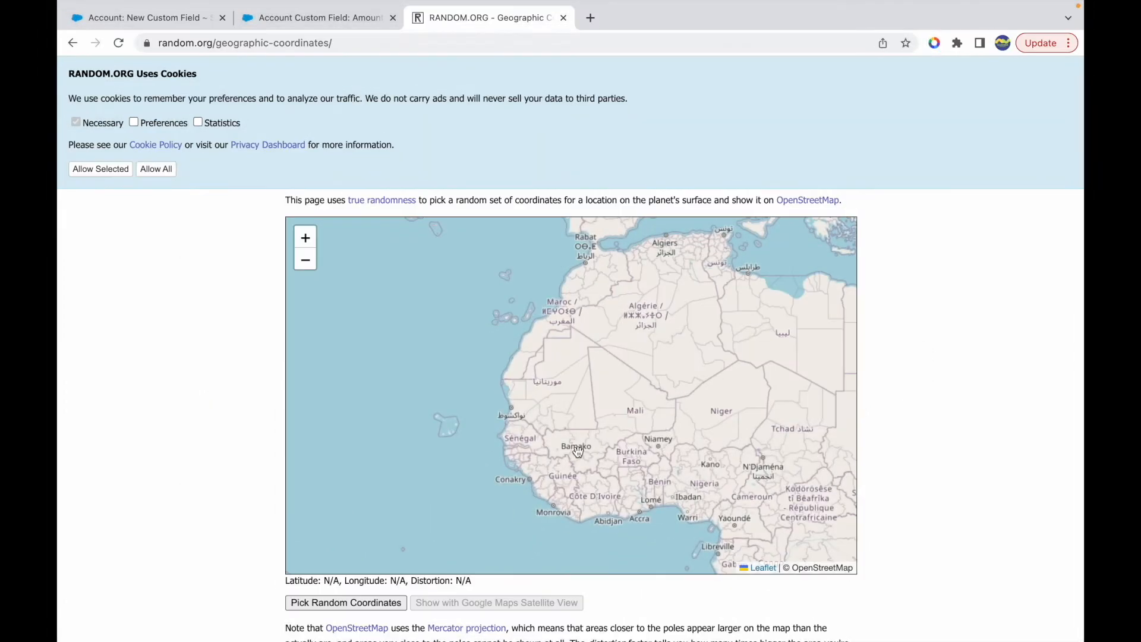
pyautogui.moveTo(619, 408); pyautogui.dragTo(590, 367)
pyautogui.doubleClick(670, 405)
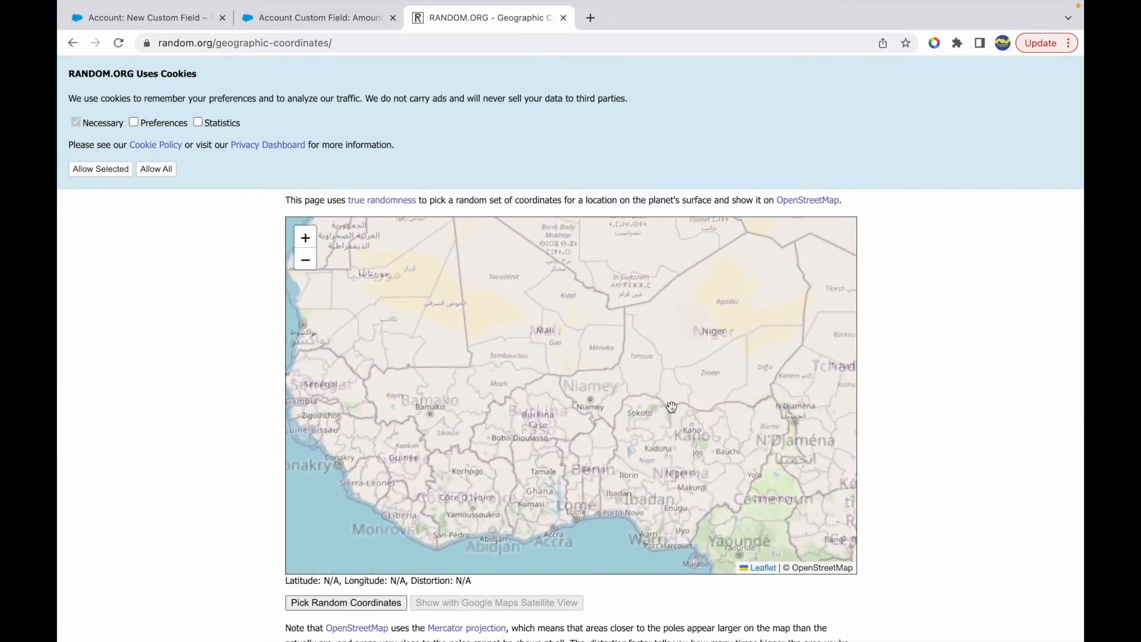
pyautogui.doubleClick(647, 418)
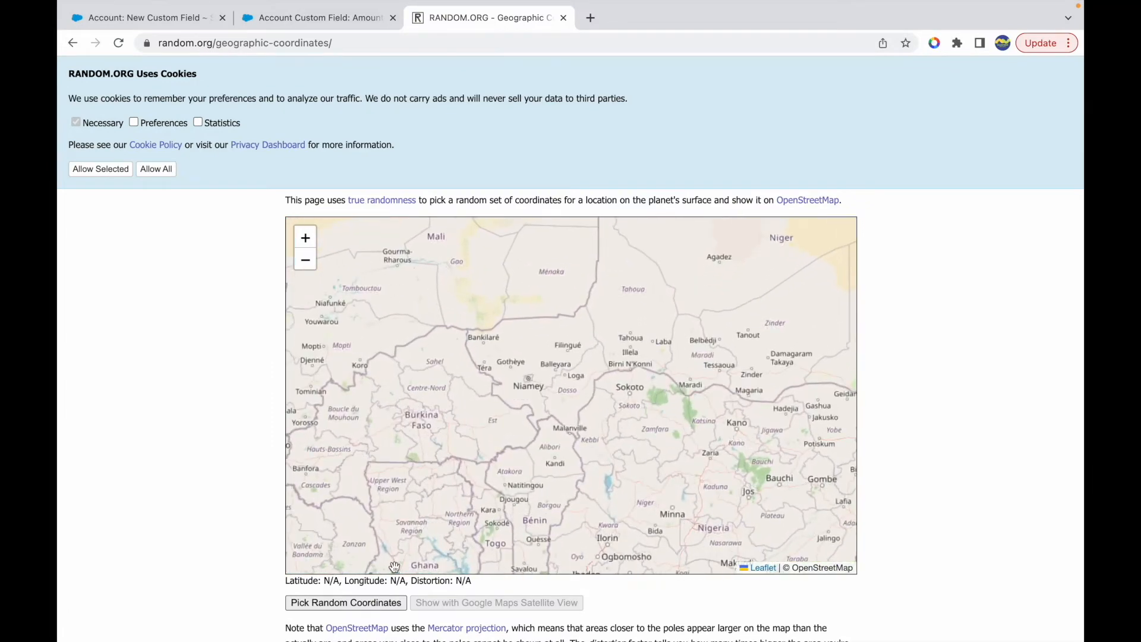
pyautogui.click(345, 603)
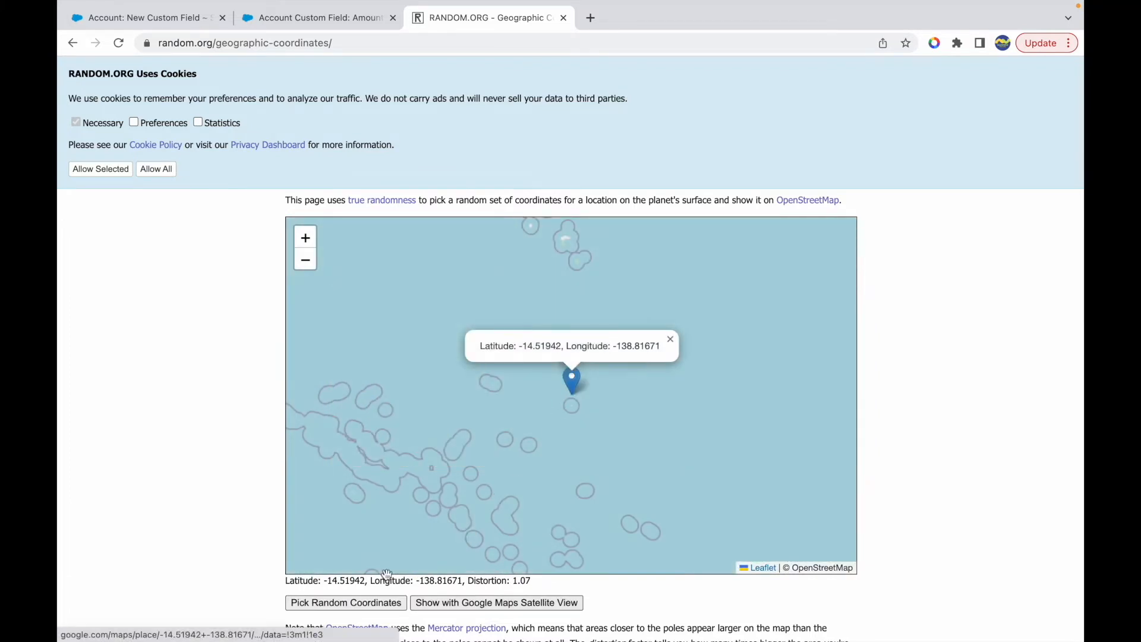
# - Copy the generated latitude 14.51942, without its minus sign, into the first argument of the GEOLOCATION formula
pyautogui.moveTo(327, 582); pyautogui.dragTo(363, 583)
pyautogui.press('super+c')
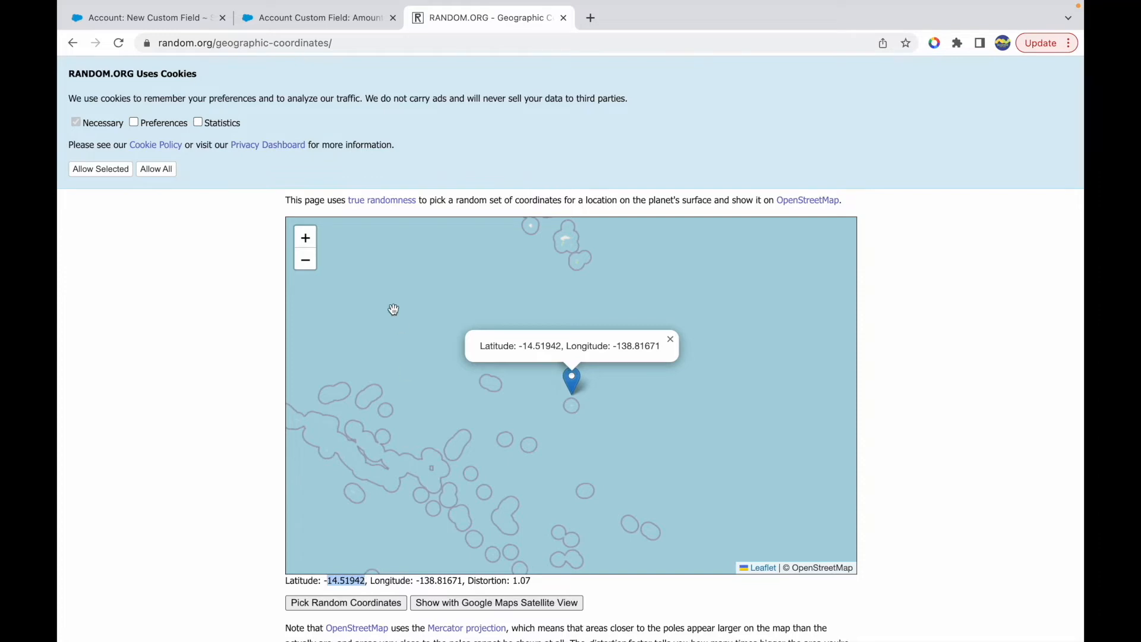
pyautogui.click(287, 21)
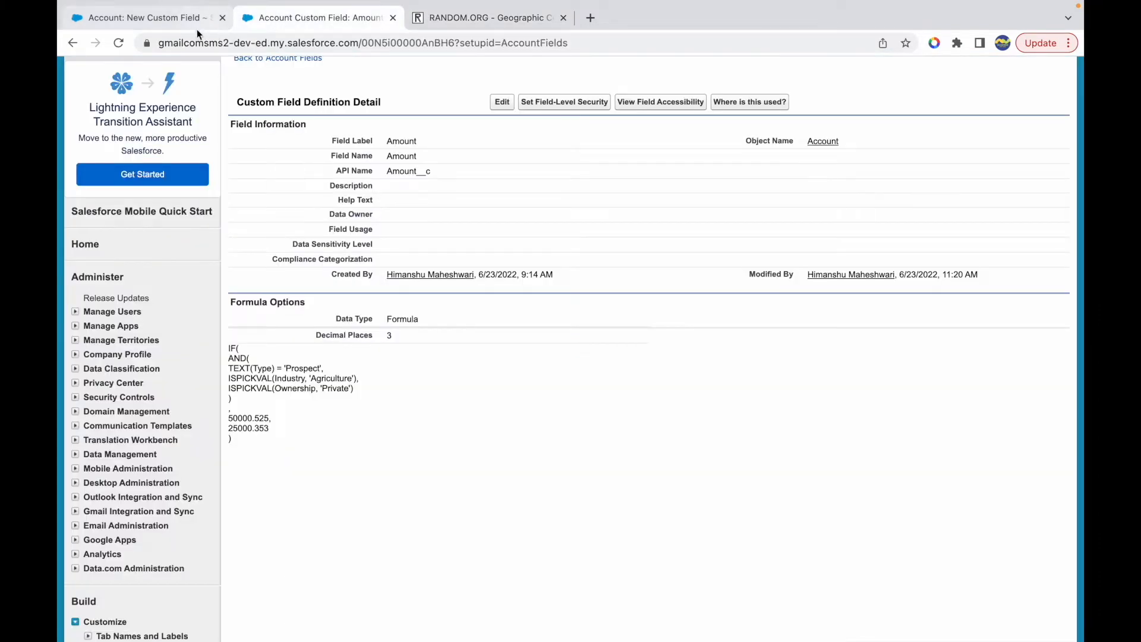
pyautogui.click(212, 26)
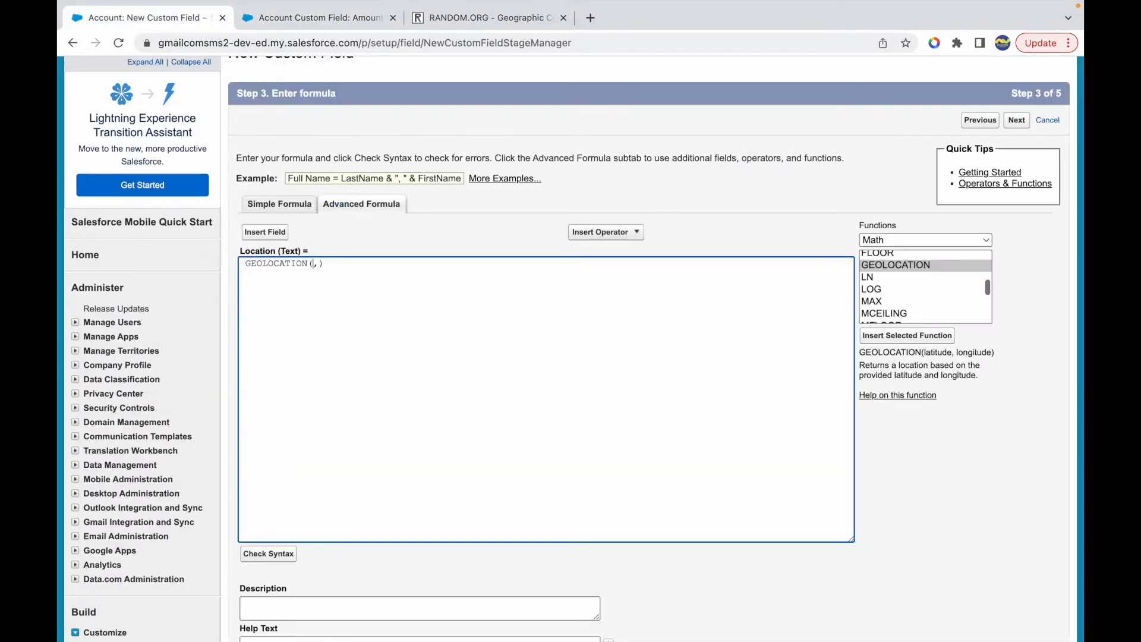
pyautogui.press('super+v')
# - Copy the generated longitude 138.81671 from RANDOM.ORG into the second argument of the GEOLOCATION formula
pyautogui.click(353, 21)
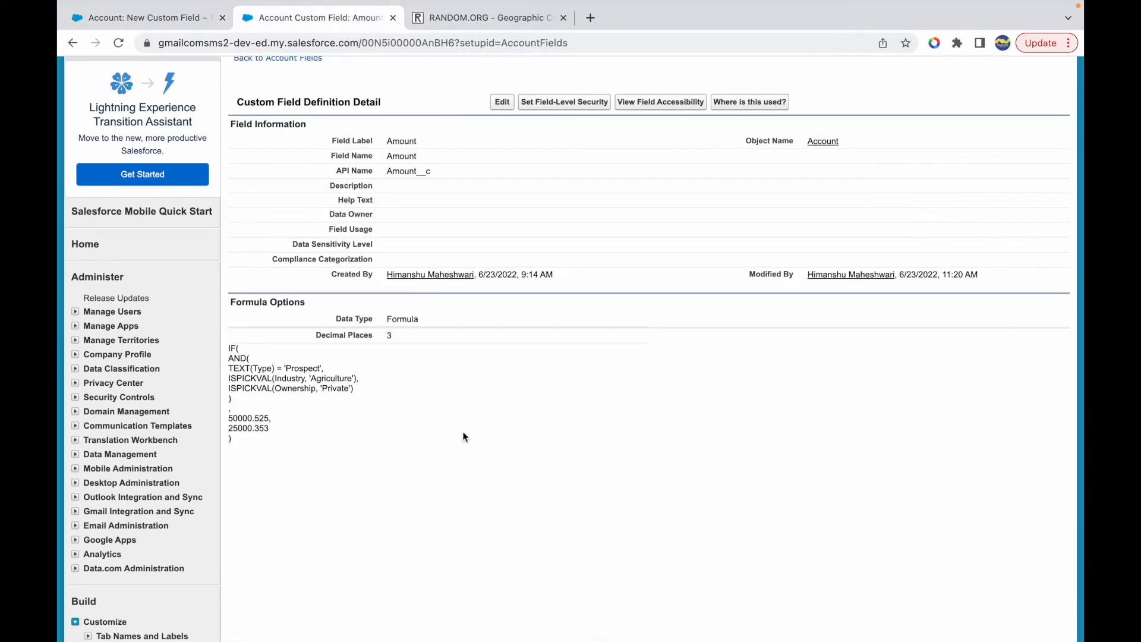
pyautogui.click(470, 19)
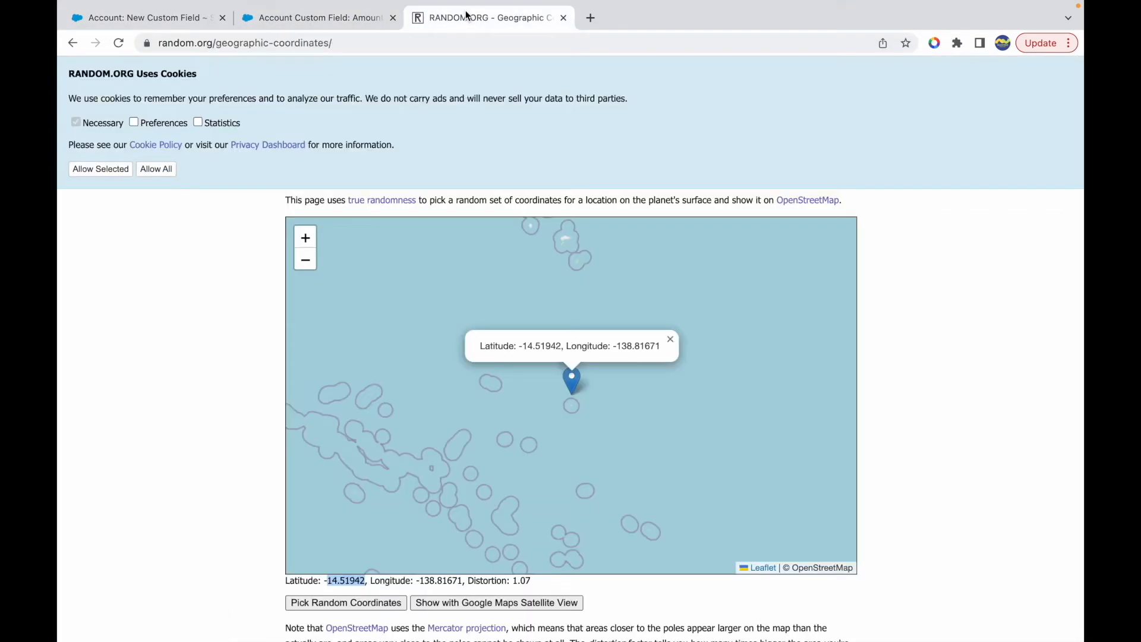
pyautogui.doubleClick(434, 581)
pyautogui.press('super+c')
pyautogui.click(180, 20)
pyautogui.click(359, 262)
pyautogui.write(',')
pyautogui.press('super+v')
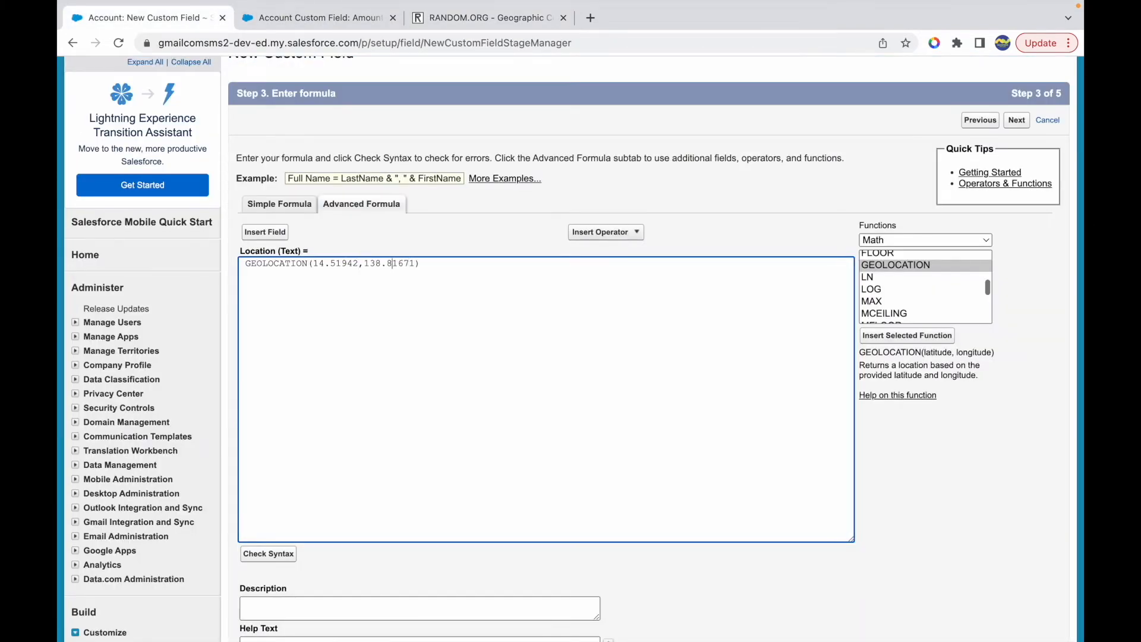
# - Make both coordinates negative as GEOLOCATION(-14.51942,-138.81671), check the formula's syntax and examine the result
pyautogui.write('-')
pyautogui.write('-')
pyautogui.click(285, 556)
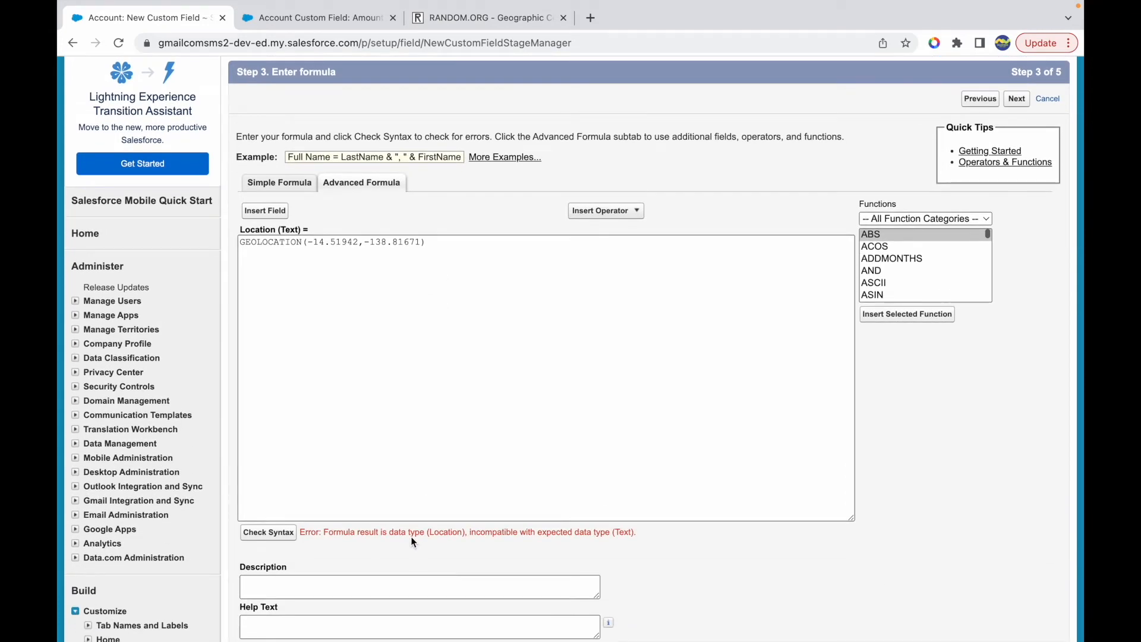
pyautogui.moveTo(409, 533); pyautogui.dragTo(468, 532)
pyautogui.click(482, 533)
pyautogui.doubleClick(449, 533)
pyautogui.moveTo(486, 533); pyautogui.dragTo(609, 533)
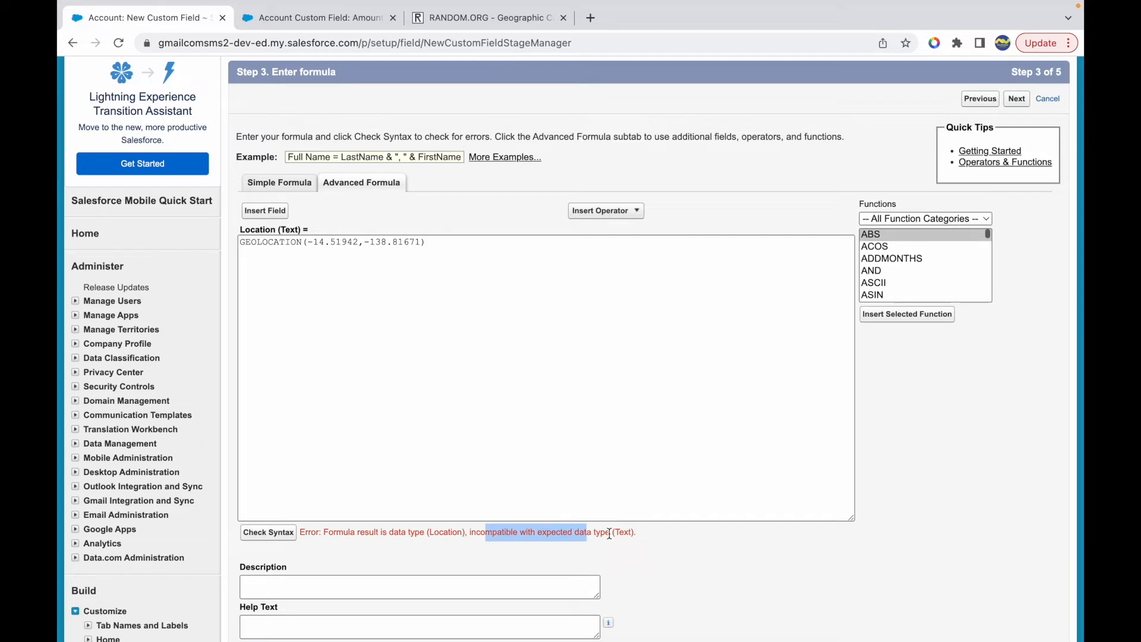
pyautogui.click(630, 535)
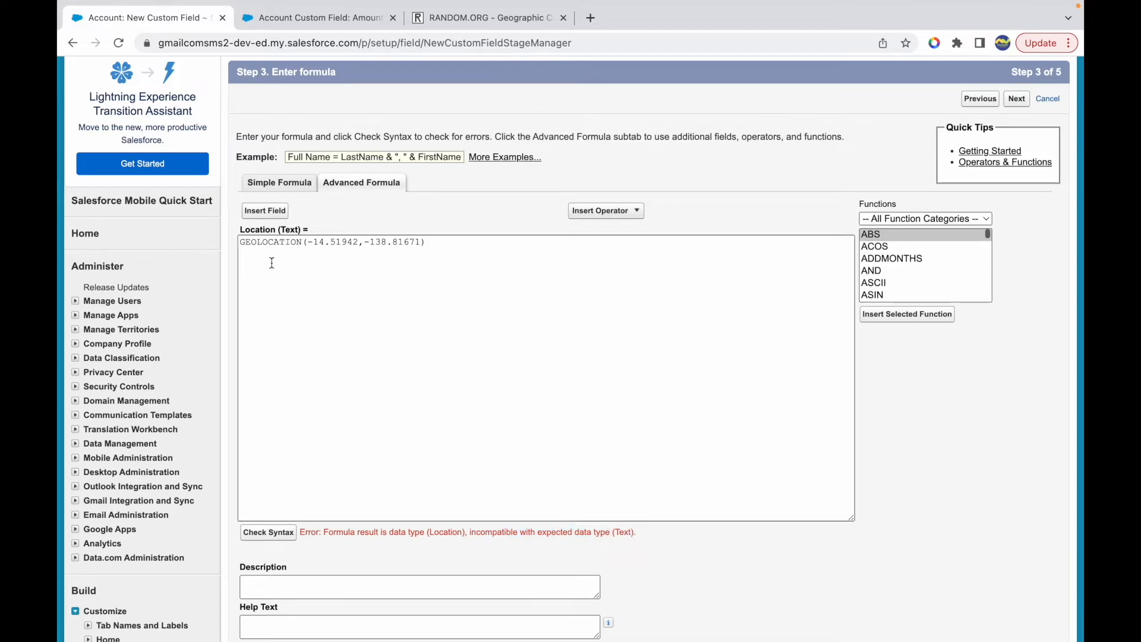
# - Wrap the GEOLOCATION expression in a TEXT() function, recheck the syntax and examine the result
pyautogui.click(244, 242)
pyautogui.write('TEXT(')
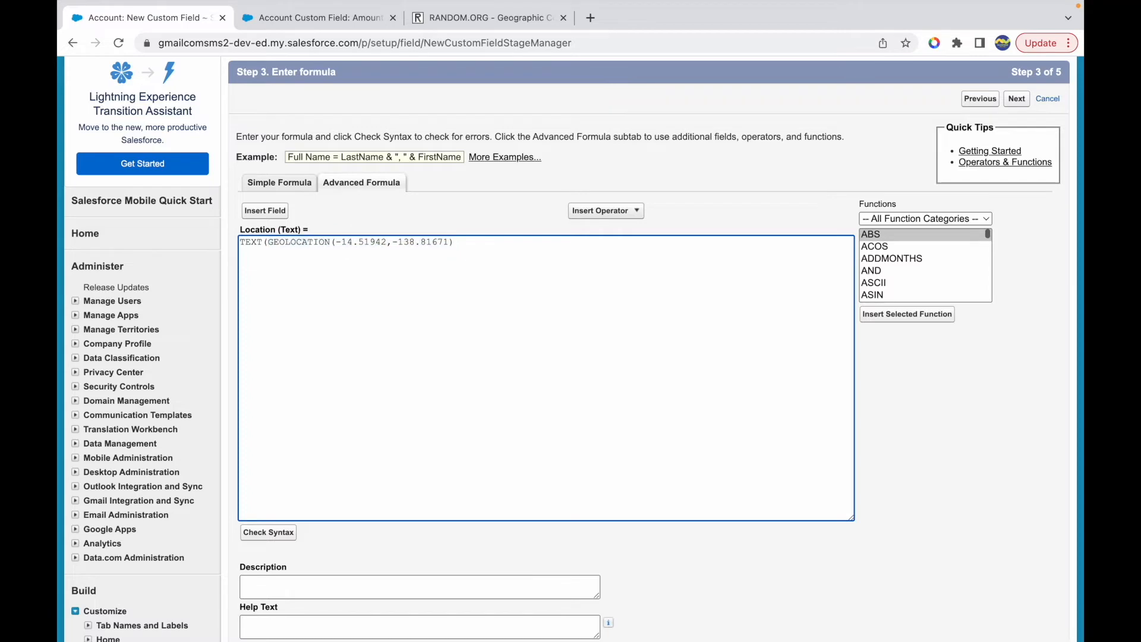
pyautogui.click(270, 534)
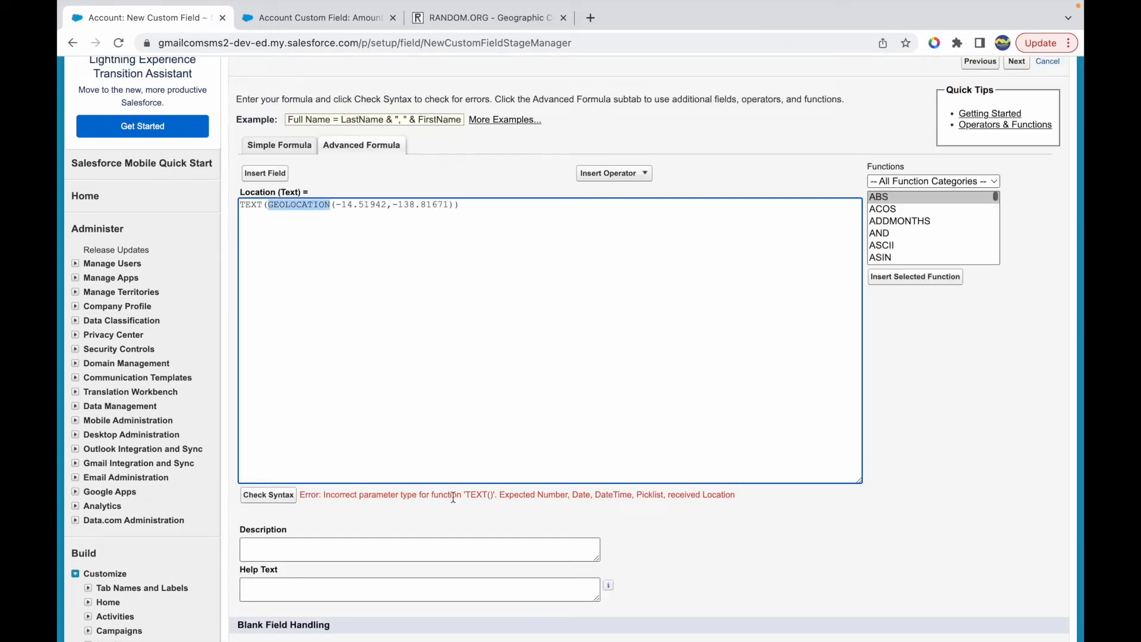
pyautogui.moveTo(466, 495); pyautogui.dragTo(624, 495)
pyautogui.click(657, 495)
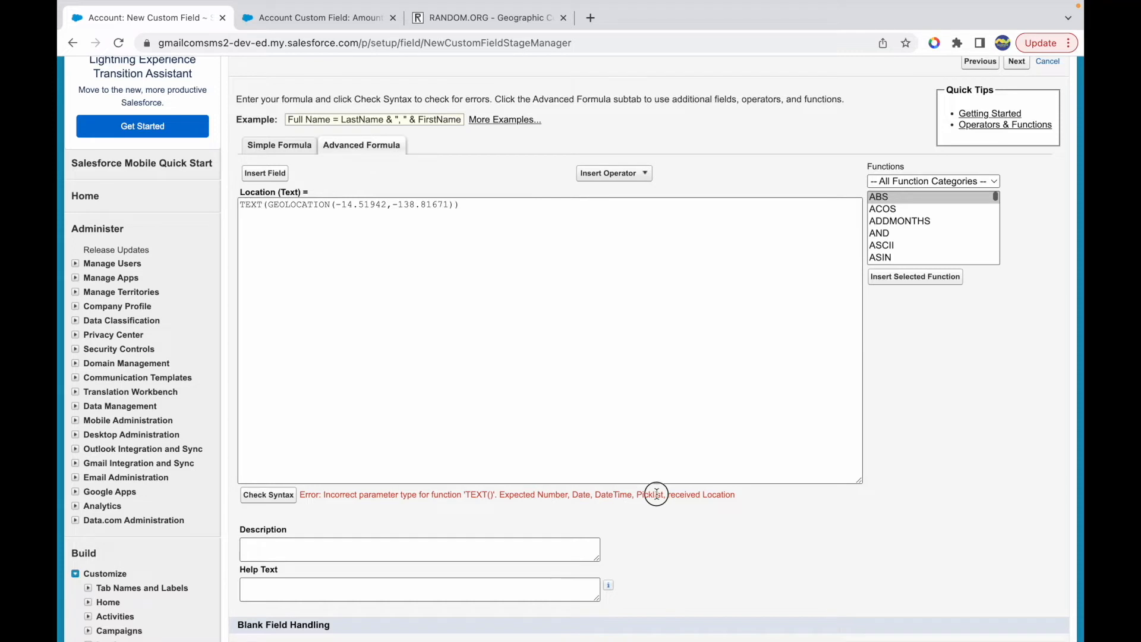
pyautogui.moveTo(271, 204); pyautogui.dragTo(425, 212)
pyautogui.click(479, 210)
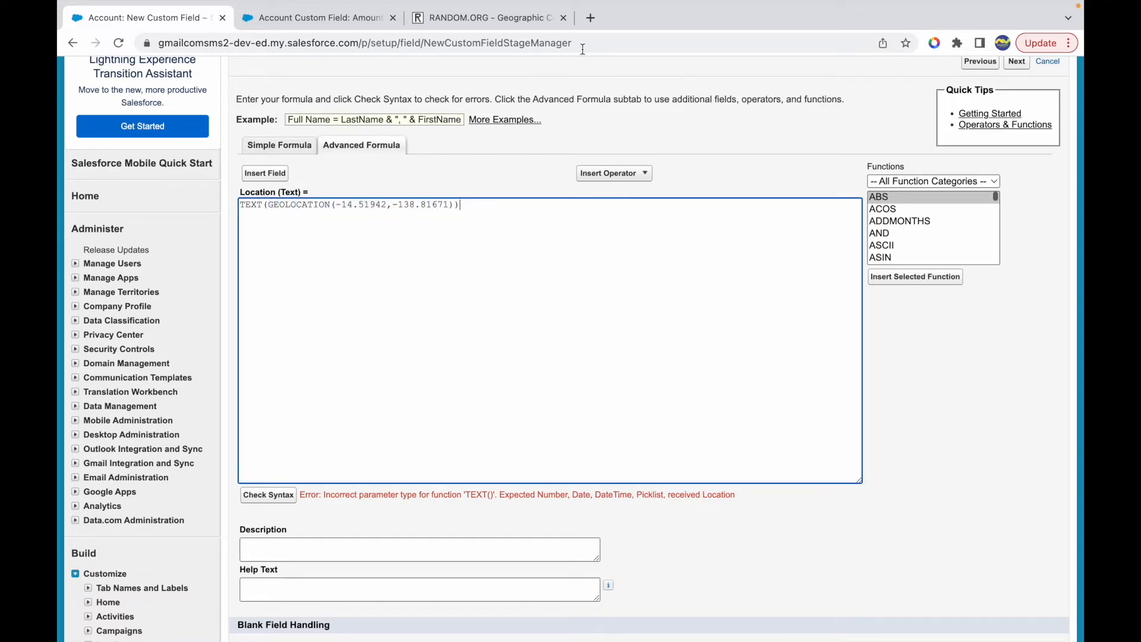
# - Search Google in a new browser tab for "what should be the datatype of a geolocatio formula salesforce"
pyautogui.click(591, 18)
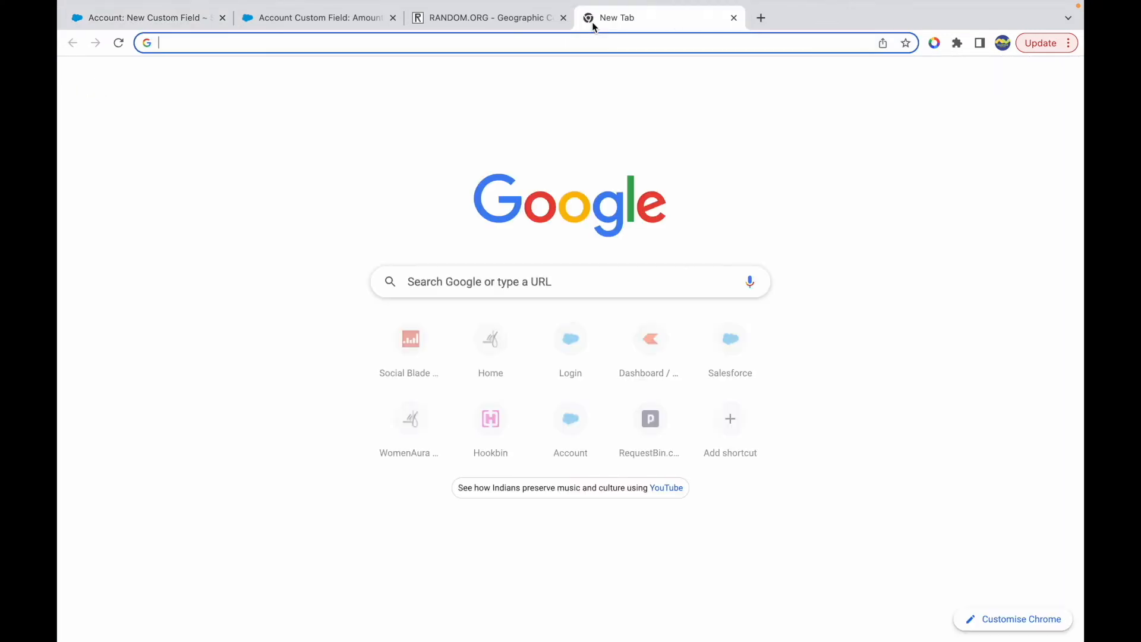
pyautogui.write('what should be ')
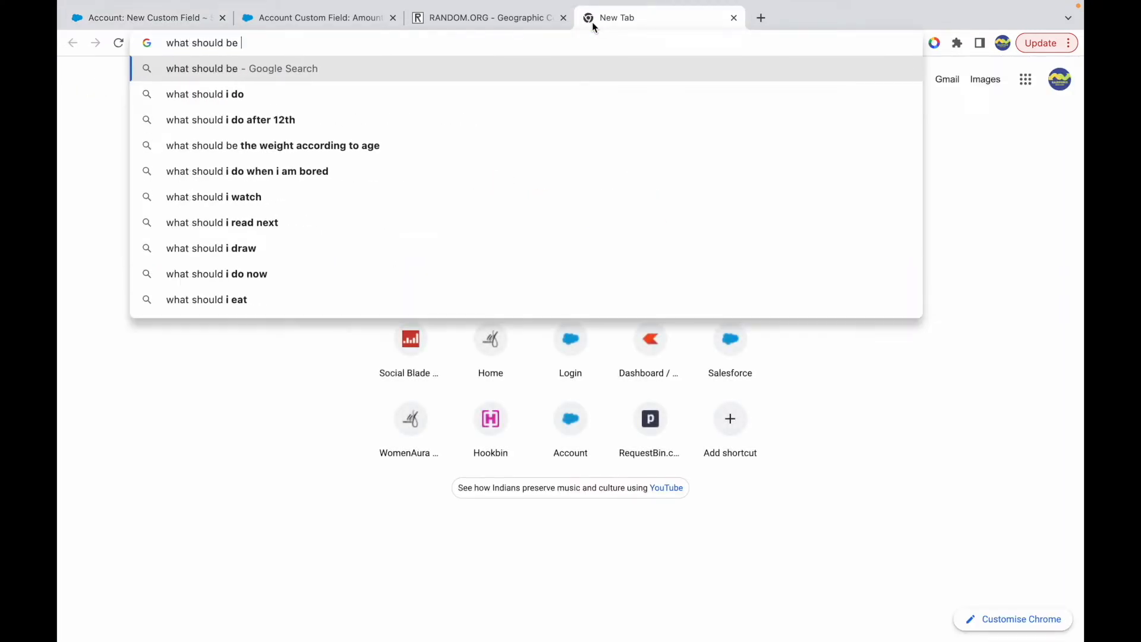
pyautogui.write('the datatype of')
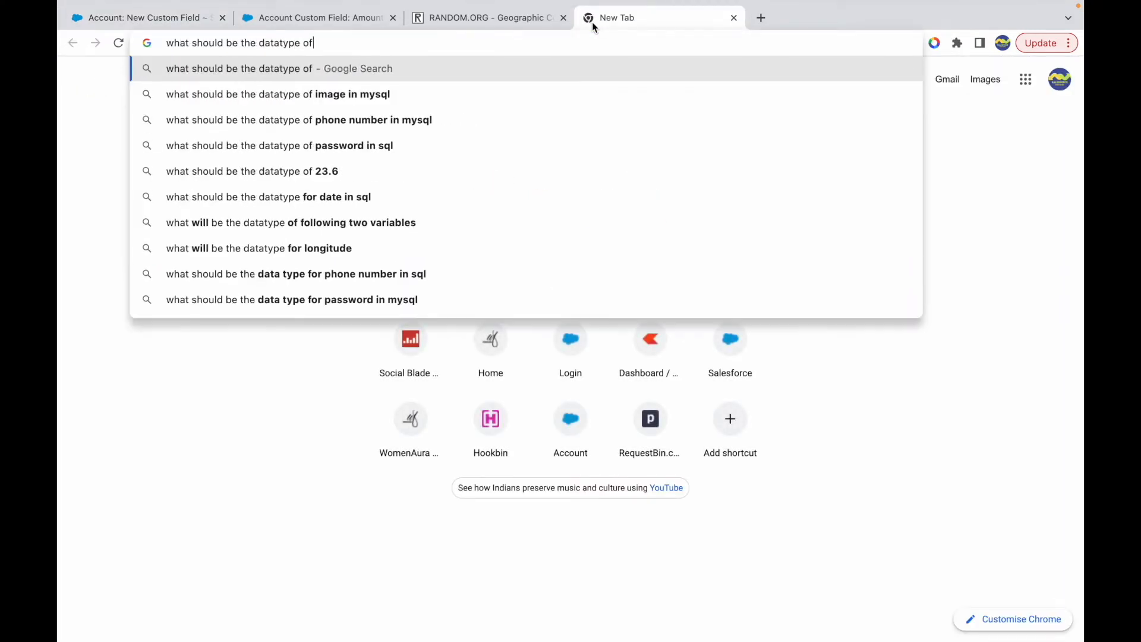
pyautogui.write(' a geolo')
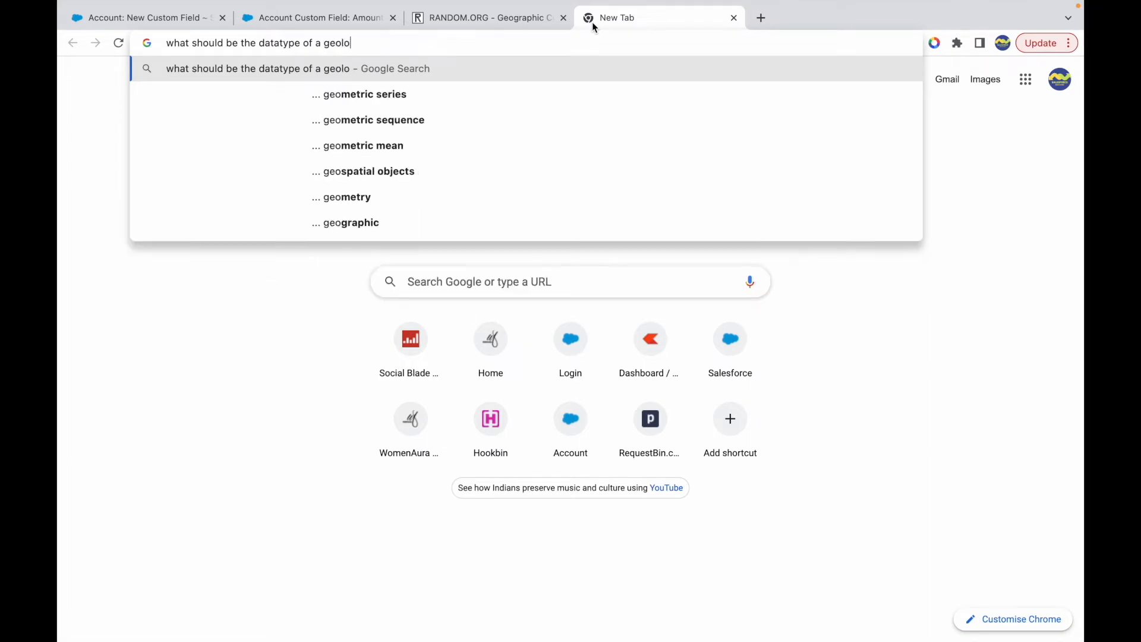
pyautogui.write('catio formul')
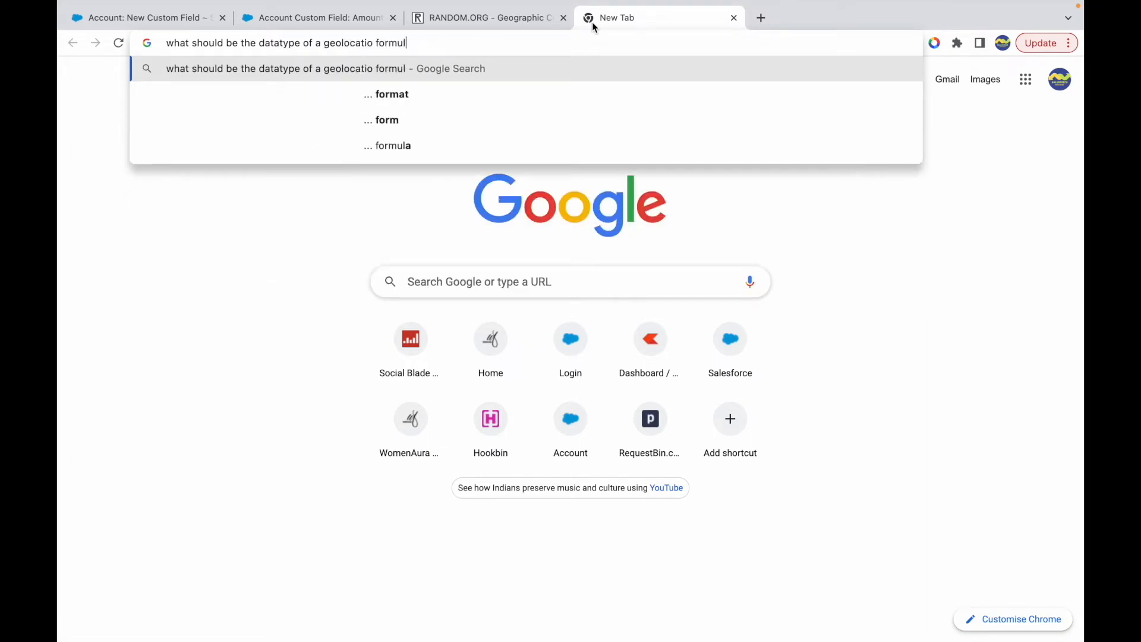
pyautogui.write('a salesforce')
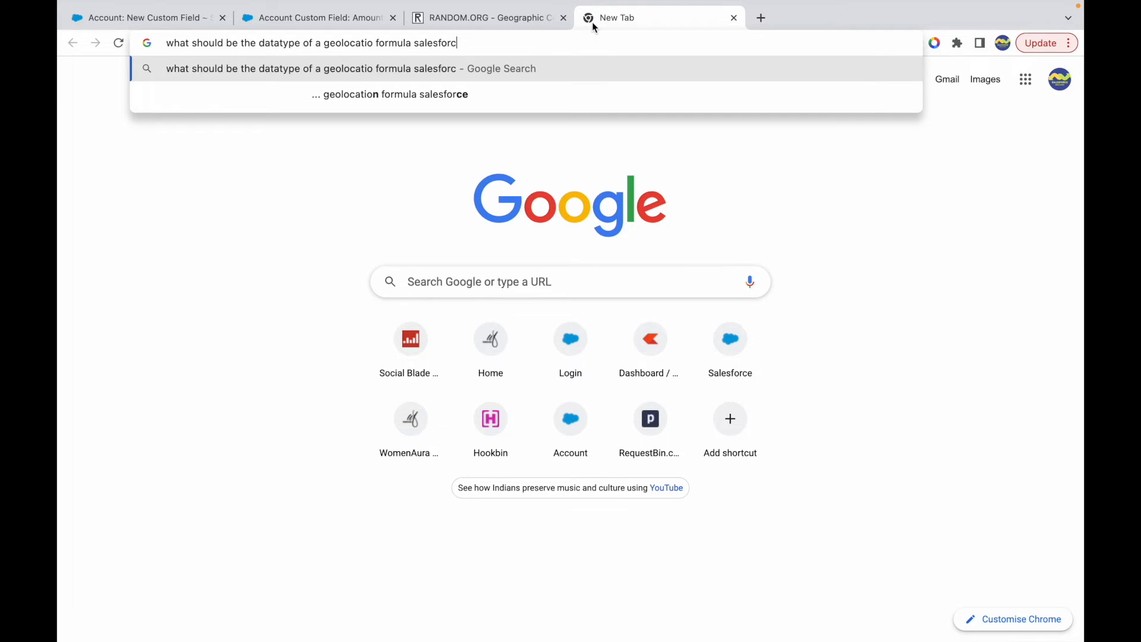
pyautogui.press('Return')
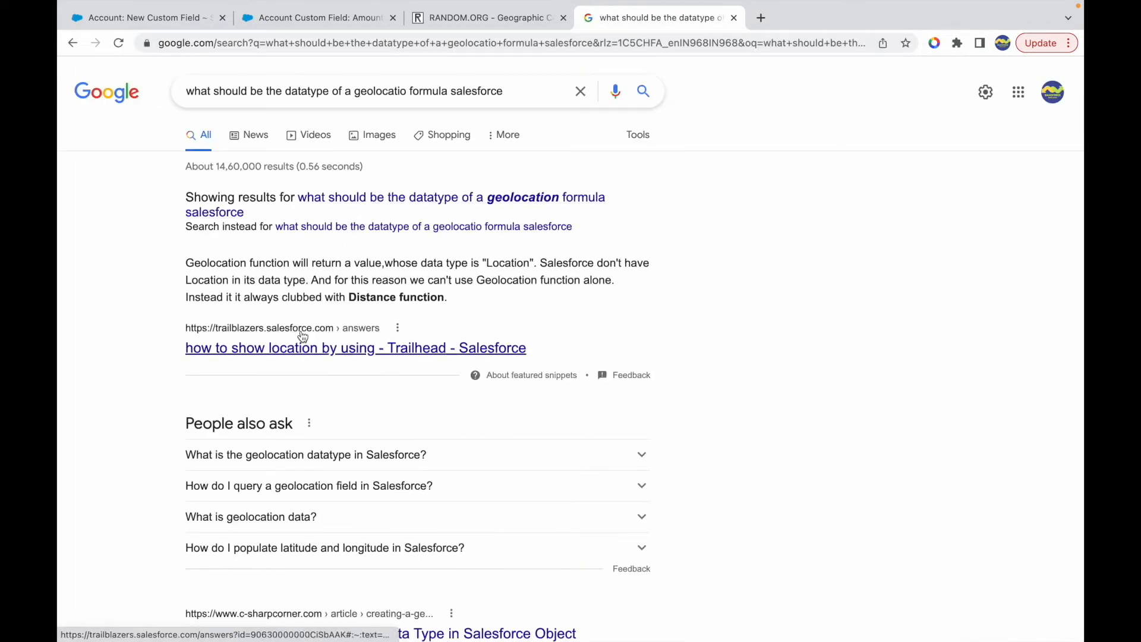
# - Read the featured answer about the Geolocation function's return type and the function it has to be combined with
pyautogui.moveTo(260, 266); pyautogui.dragTo(350, 277)
pyautogui.click(487, 276)
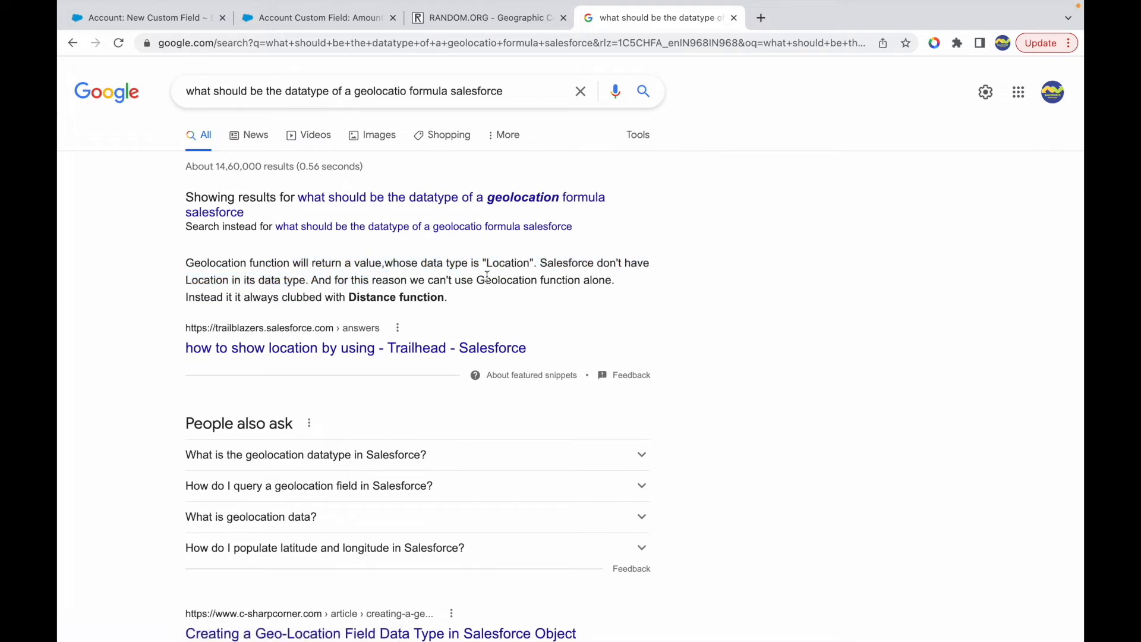
pyautogui.moveTo(532, 262); pyautogui.dragTo(554, 282)
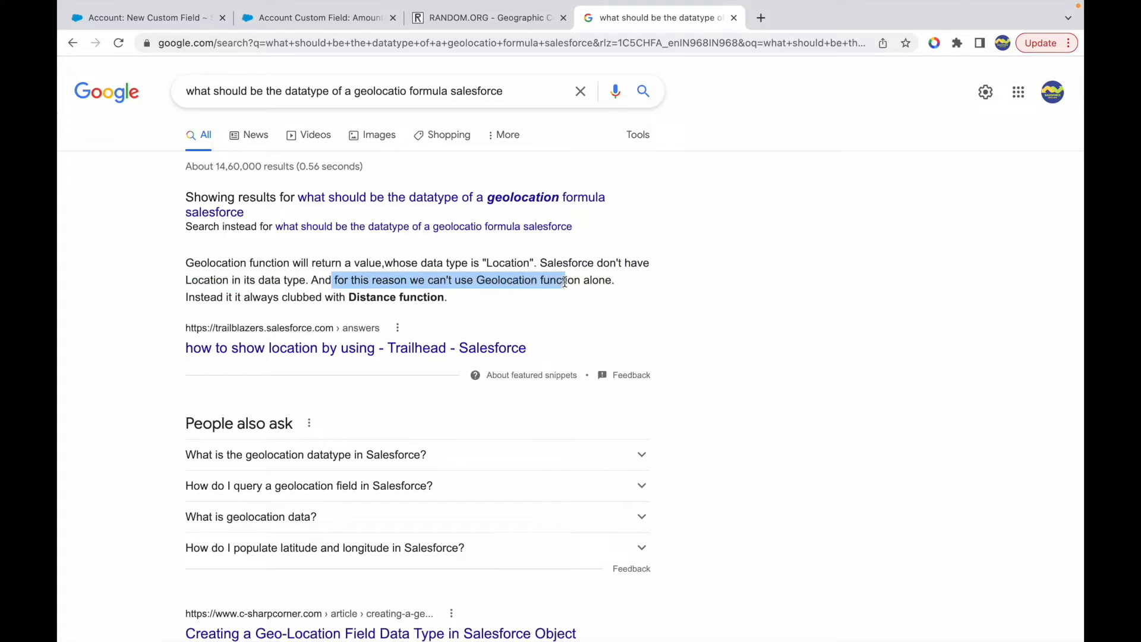
pyautogui.click(584, 282)
pyautogui.moveTo(238, 298); pyautogui.dragTo(454, 295)
pyautogui.click(454, 295)
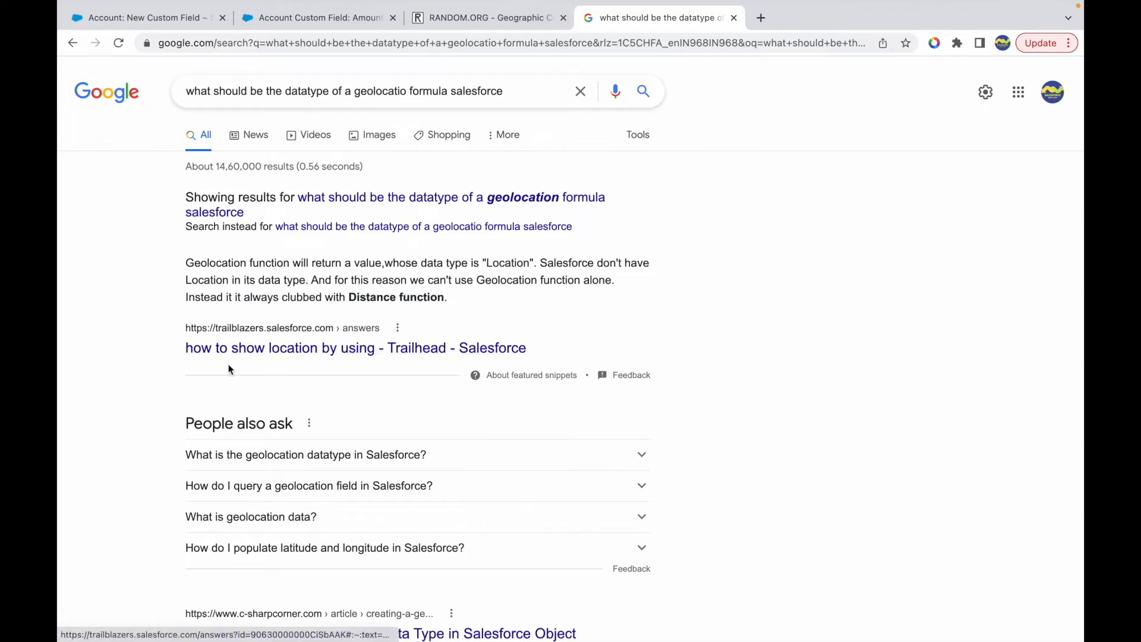
pyautogui.scroll(-2, 190, 409)
pyautogui.scroll(2, 191, 411)
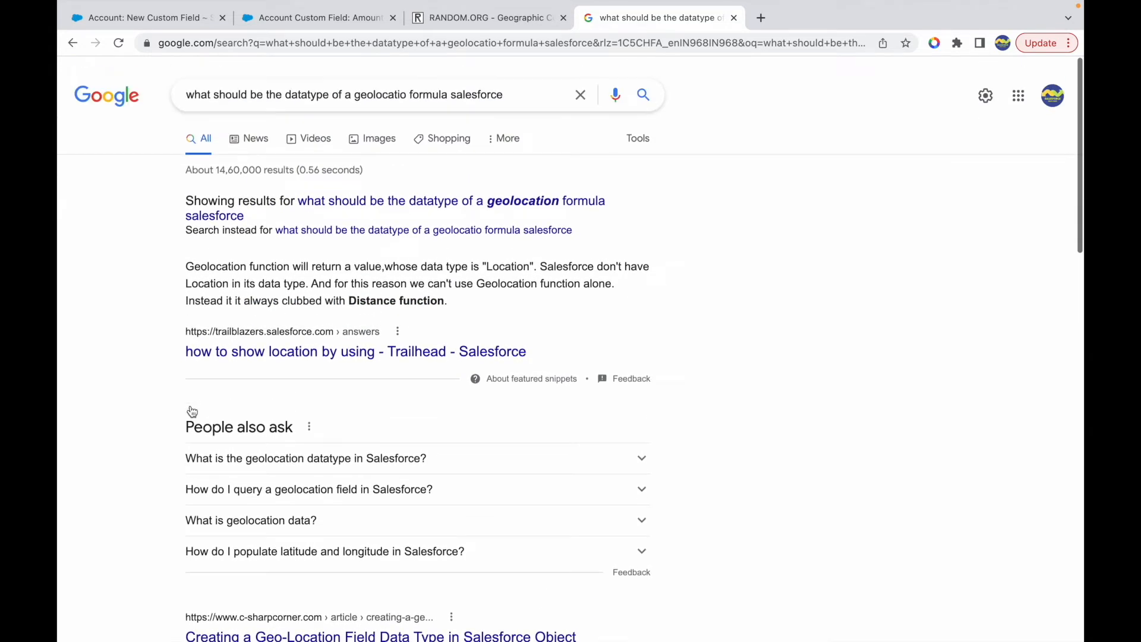
pyautogui.doubleClick(357, 298)
pyautogui.click(444, 284)
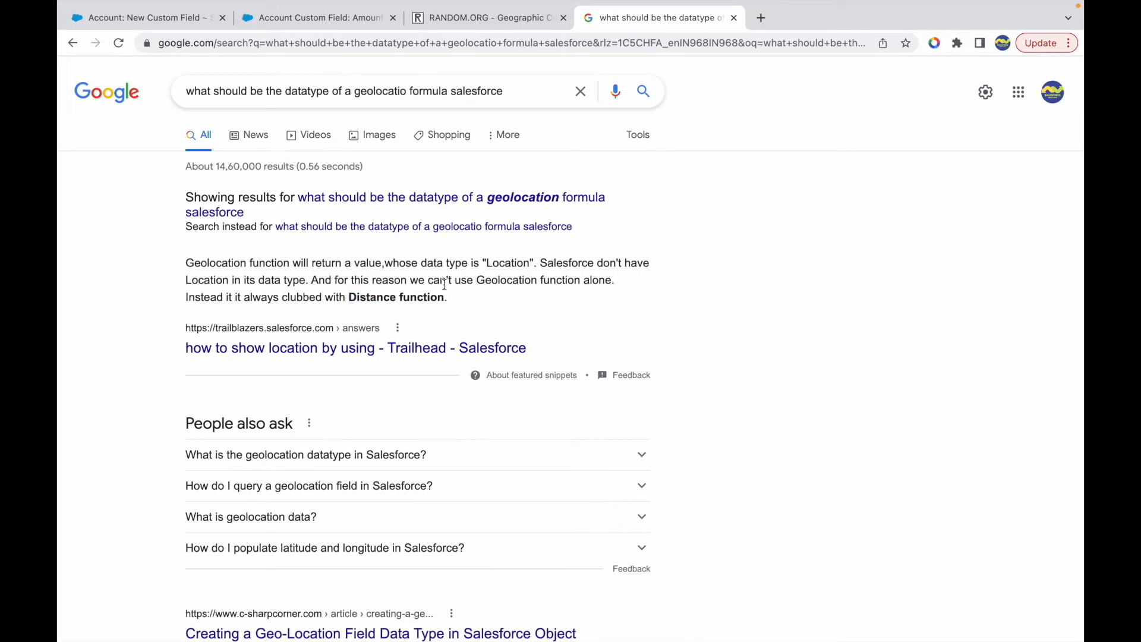
pyautogui.moveTo(477, 279); pyautogui.dragTo(550, 280)
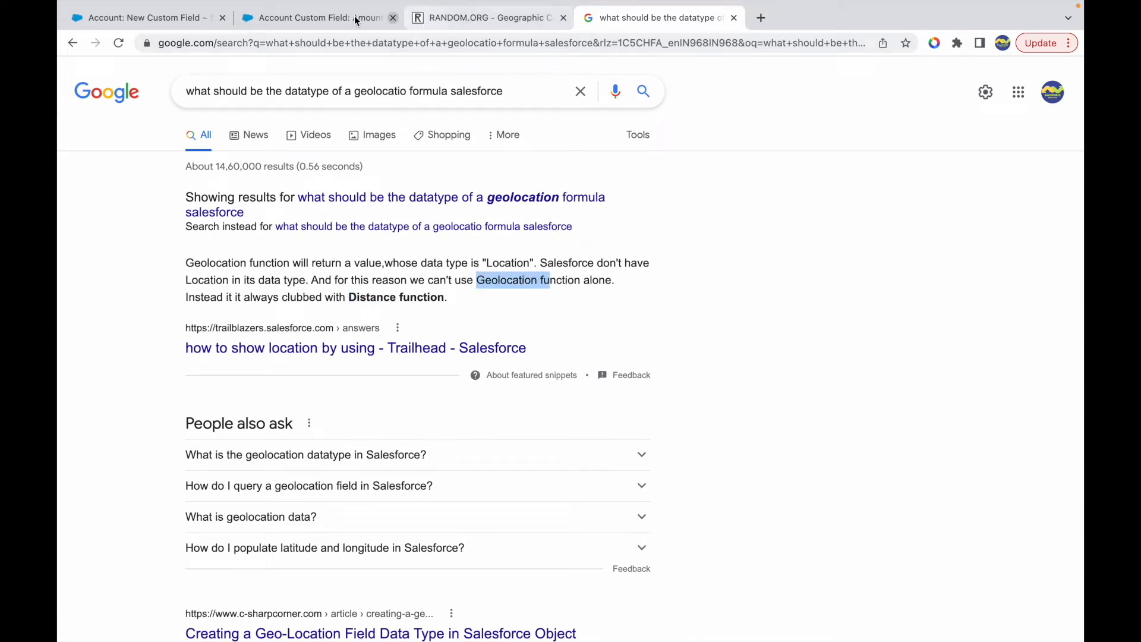
# - Return to the Account New Custom Field page and select DISTANCE in the list of all formula functions
pyautogui.click(330, 18)
pyautogui.click(165, 23)
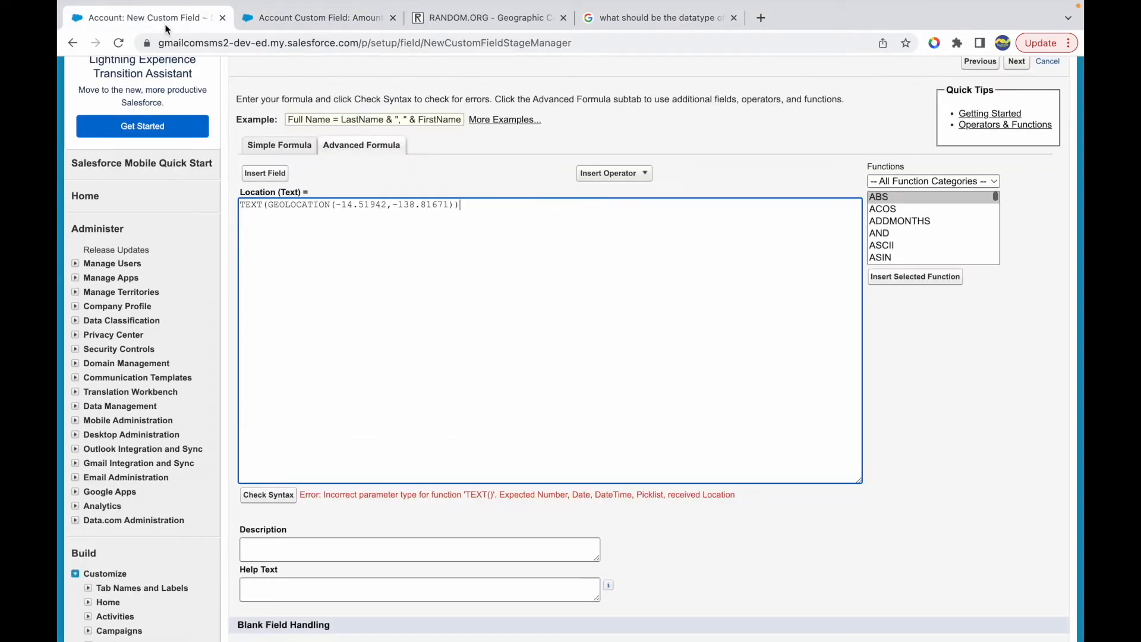
pyautogui.doubleClick(302, 205)
pyautogui.click(739, 261)
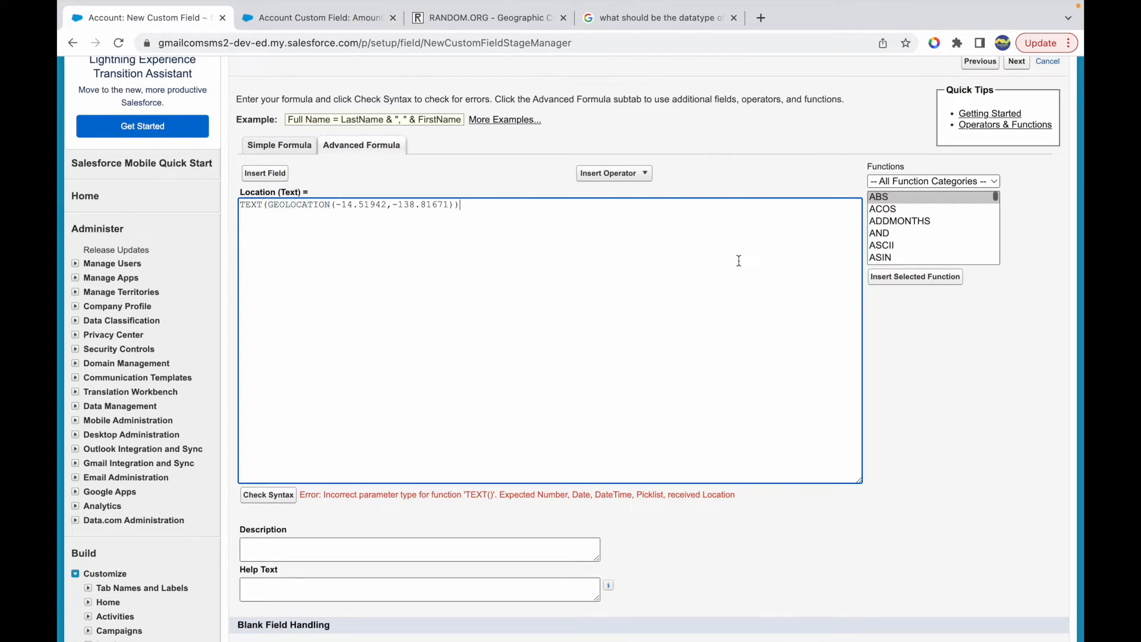
pyautogui.click(910, 182)
pyautogui.click(901, 254)
pyautogui.scroll(-4, 900, 254)
pyautogui.scroll(-5, 900, 254)
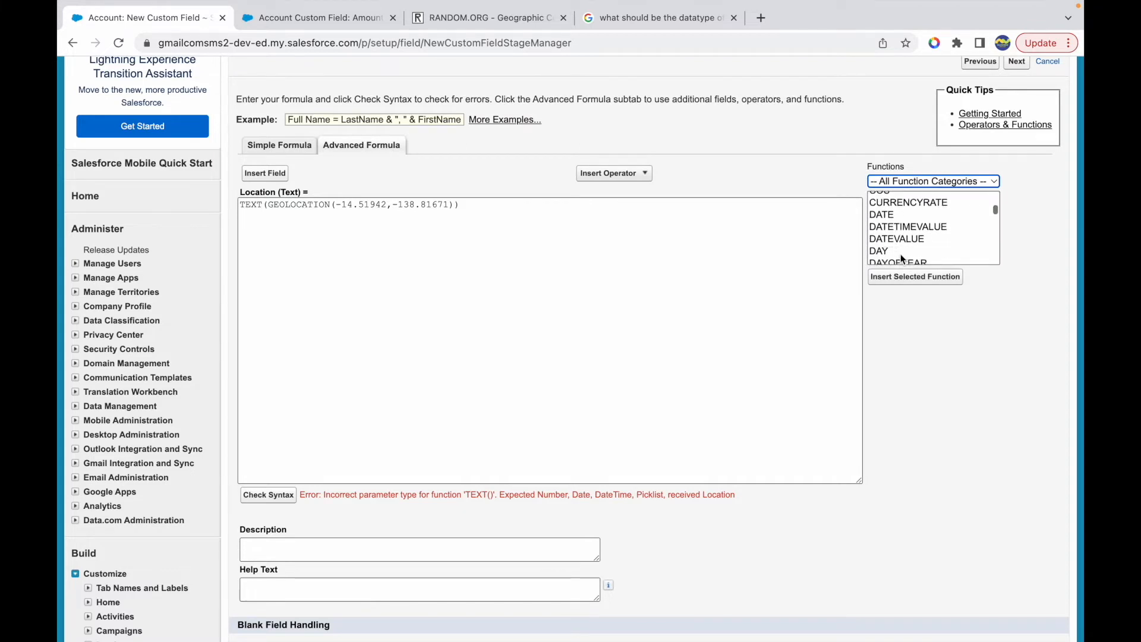
pyautogui.click(894, 222)
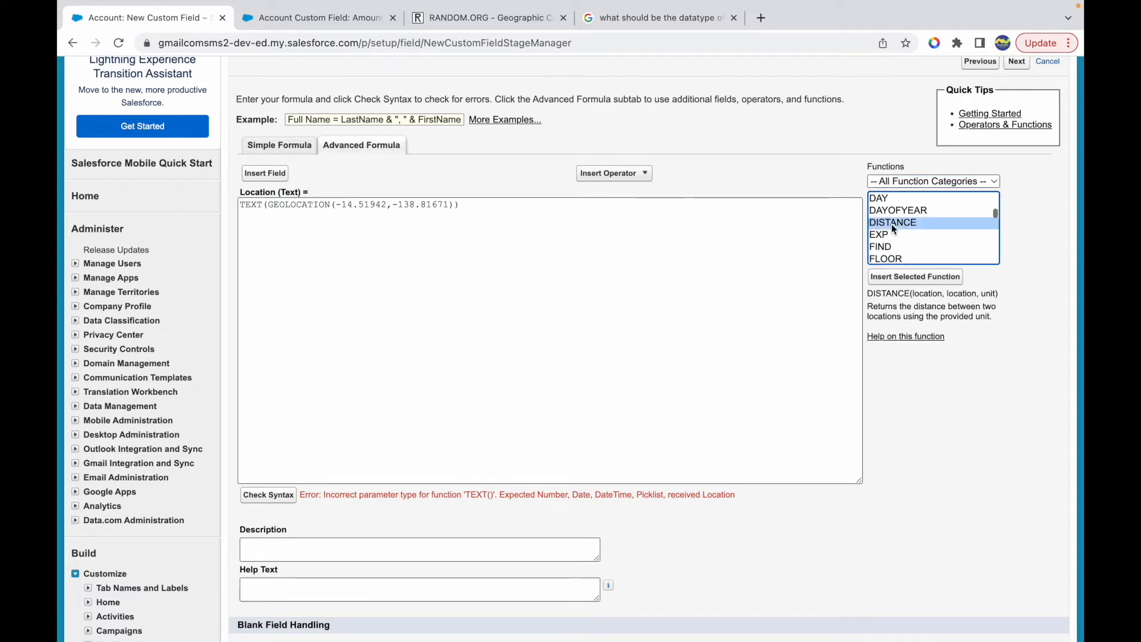
# - Examine the DISTANCE function's arguments and description
pyautogui.click(916, 306)
pyautogui.doubleClick(958, 293)
pyautogui.doubleClick(986, 294)
pyautogui.click(935, 304)
pyautogui.moveTo(904, 308); pyautogui.dragTo(985, 314)
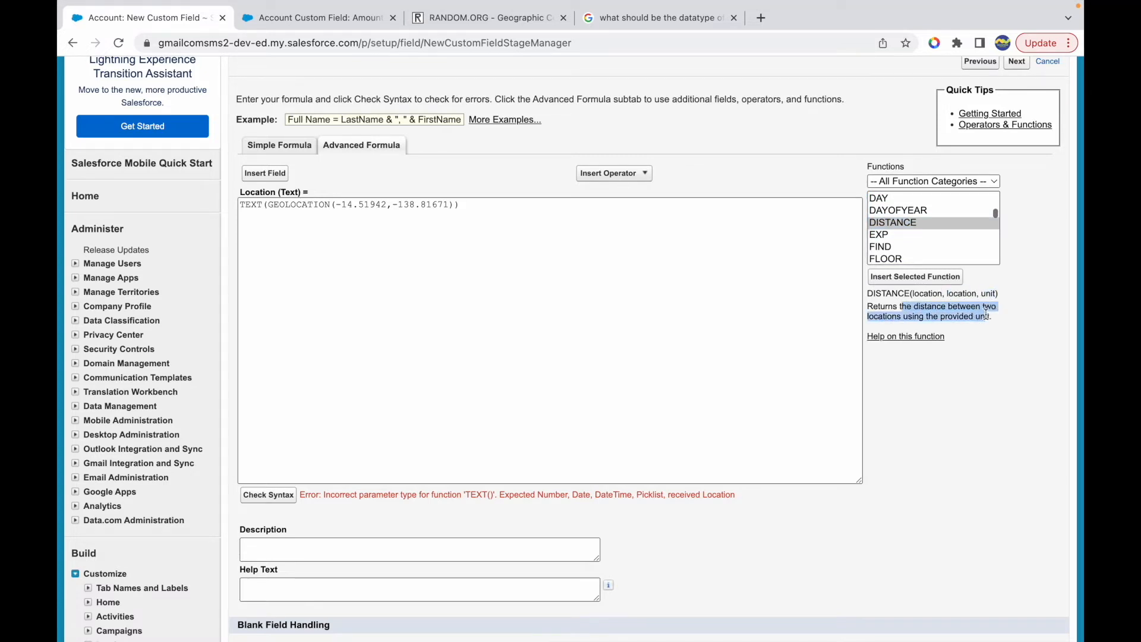
pyautogui.click(792, 291)
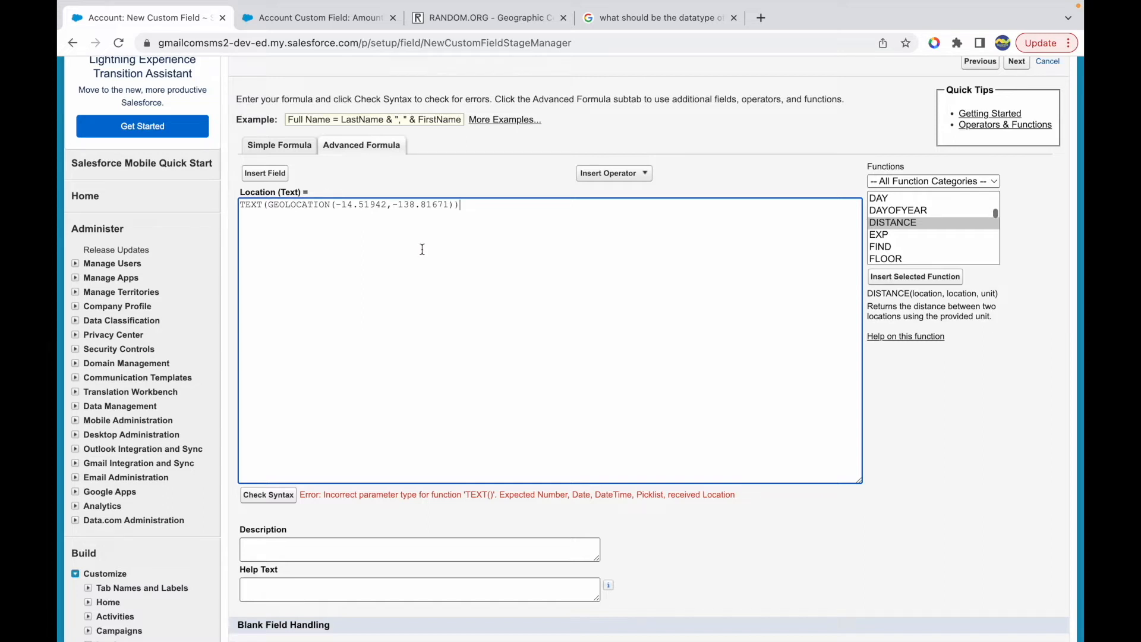
# - Review the syntax error's expected and received parameter types for the TEXT() function
pyautogui.doubleClick(718, 494)
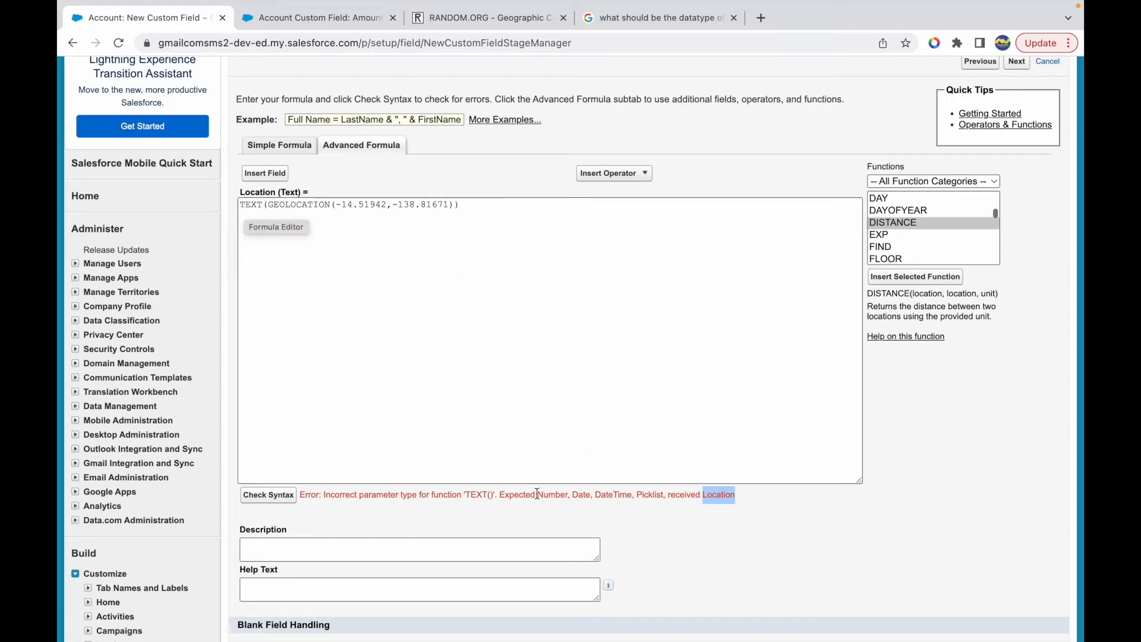
pyautogui.moveTo(504, 494); pyautogui.dragTo(561, 494)
pyautogui.click(648, 479)
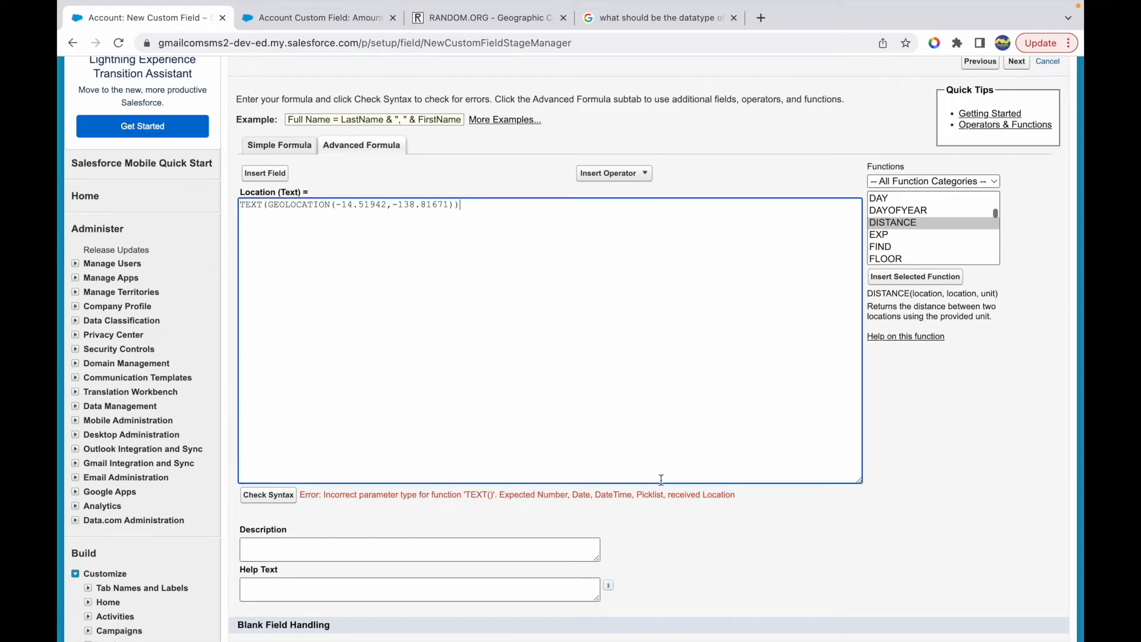
pyautogui.doubleClick(717, 496)
pyautogui.click(754, 497)
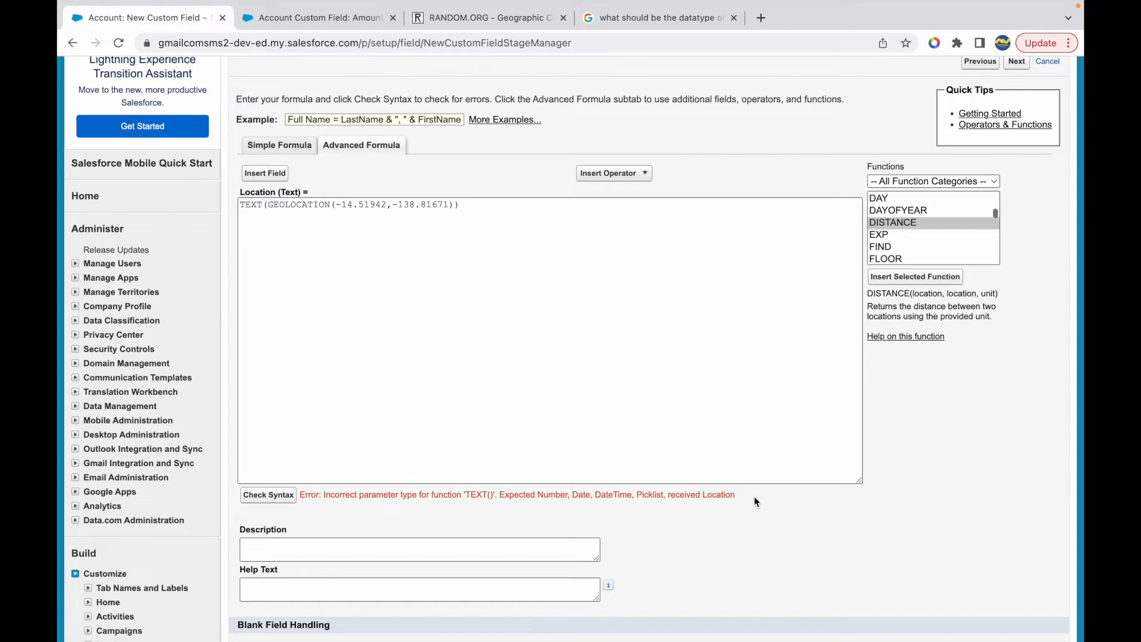
# - Remove the TEXT() wrapper so the formula reads GEOLOCATION(-14.51942,-138.81671)
pyautogui.doubleClick(294, 205)
pyautogui.click(461, 205)
pyautogui.doubleClick(293, 202)
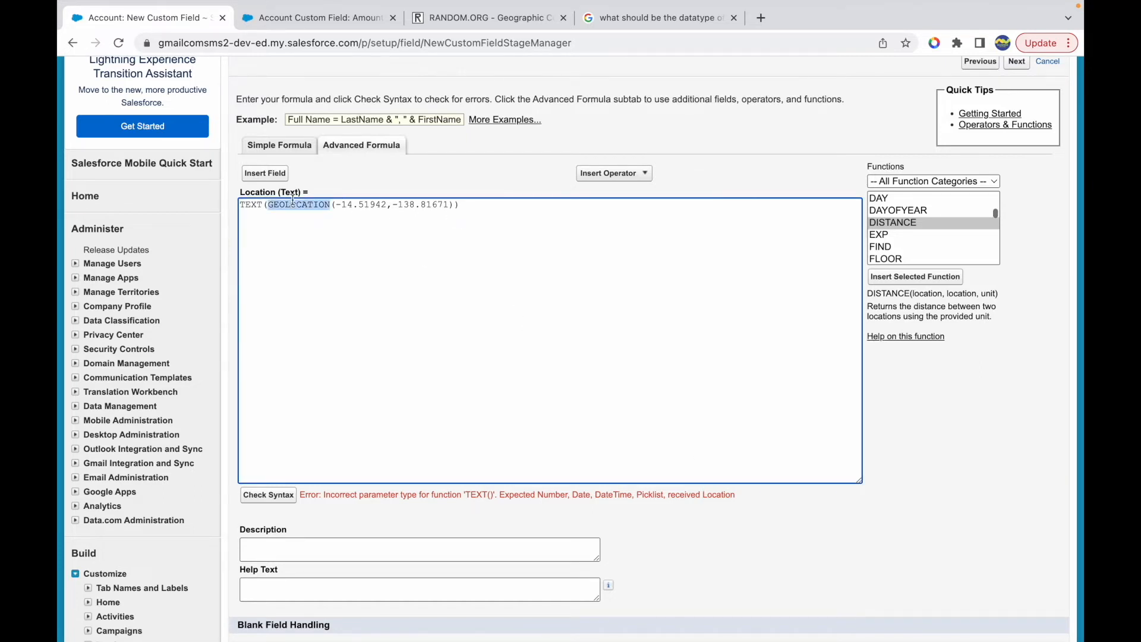
pyautogui.click(467, 204)
pyautogui.press('BackSpace')
pyautogui.press('BackSpace')
pyautogui.press('BackSpace')
pyautogui.press('BackSpace')
pyautogui.press('BackSpace')
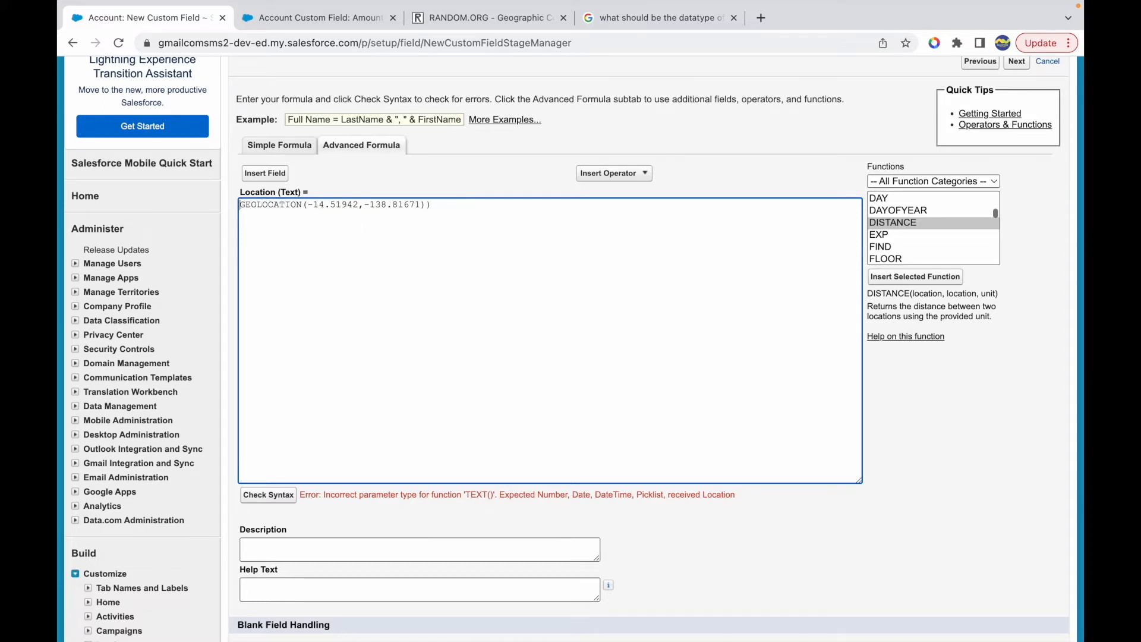
pyautogui.click(449, 199)
pyautogui.press('BackSpace')
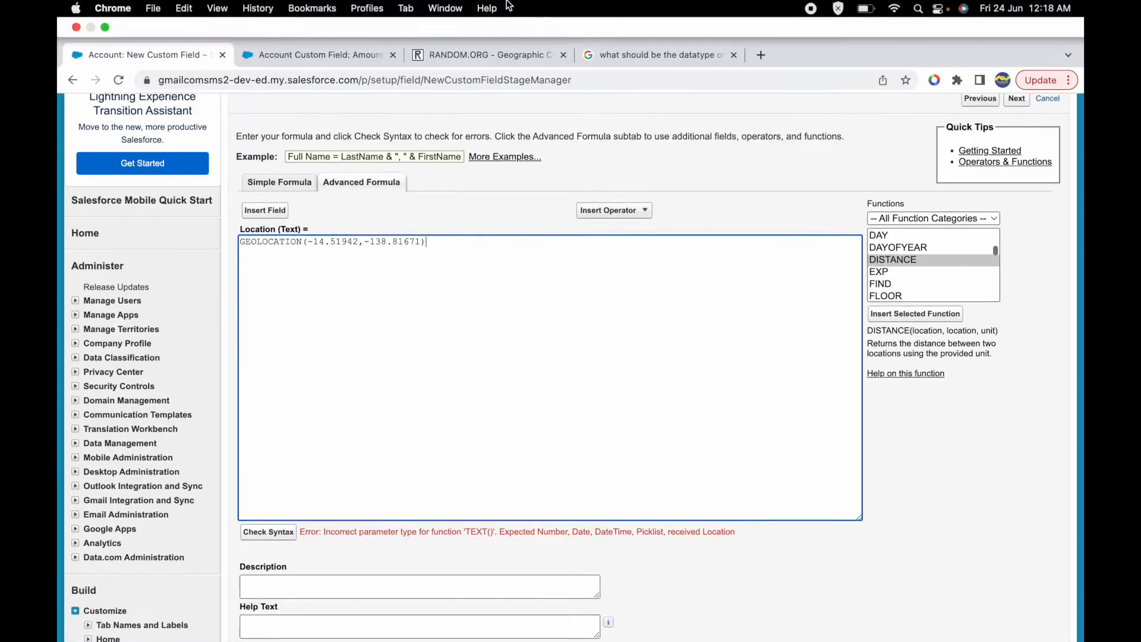
# - Switch to the presentation to check the slide listing the formula functions, and return to the Salesforce formula editor
pyautogui.hotkey('ctrl', 'Up')
pyautogui.click(694, 54)
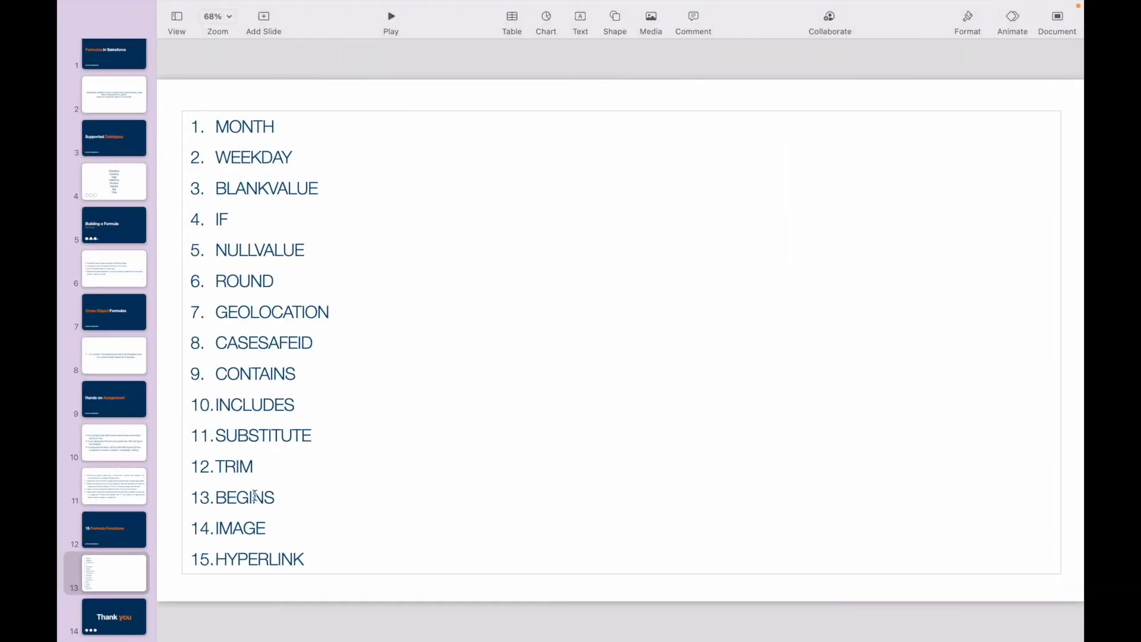
pyautogui.hotkey('ctrl', 'Up')
pyautogui.click(564, 49)
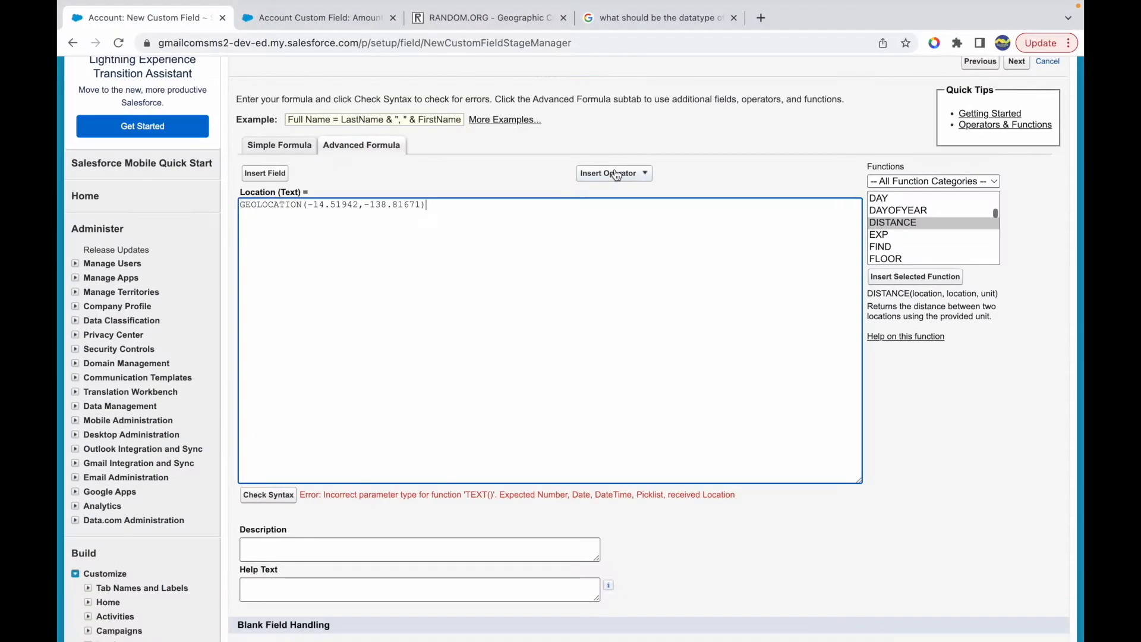
# - Insert the DISTANCE(location, location, unit) function below the GEOLOCATION expression, separated by an empty line
pyautogui.click(912, 295)
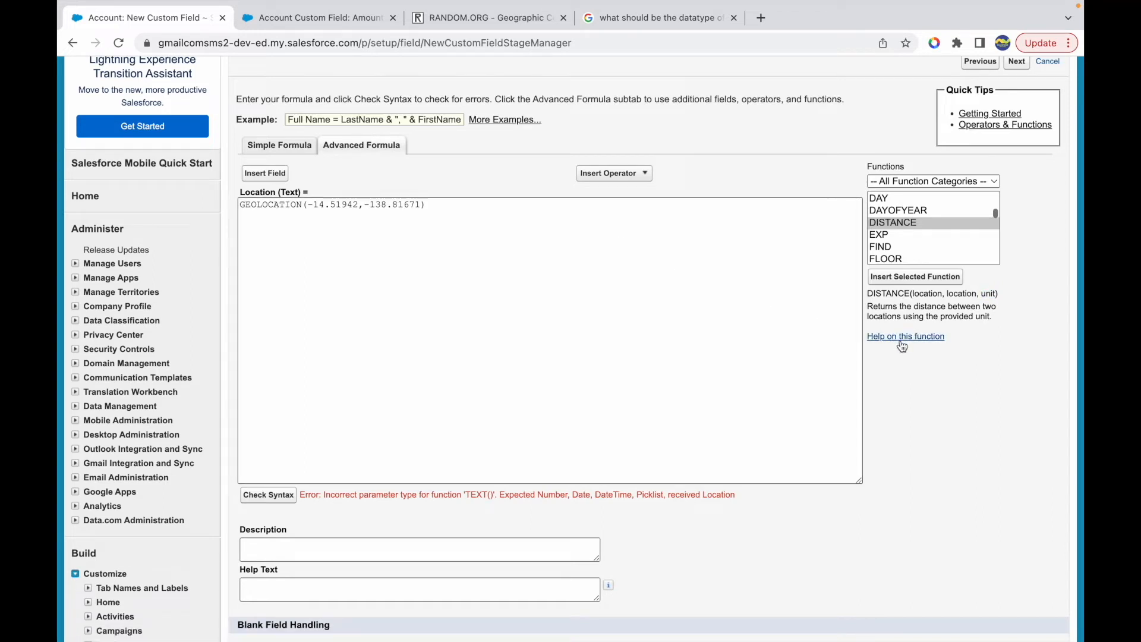
pyautogui.click(523, 236)
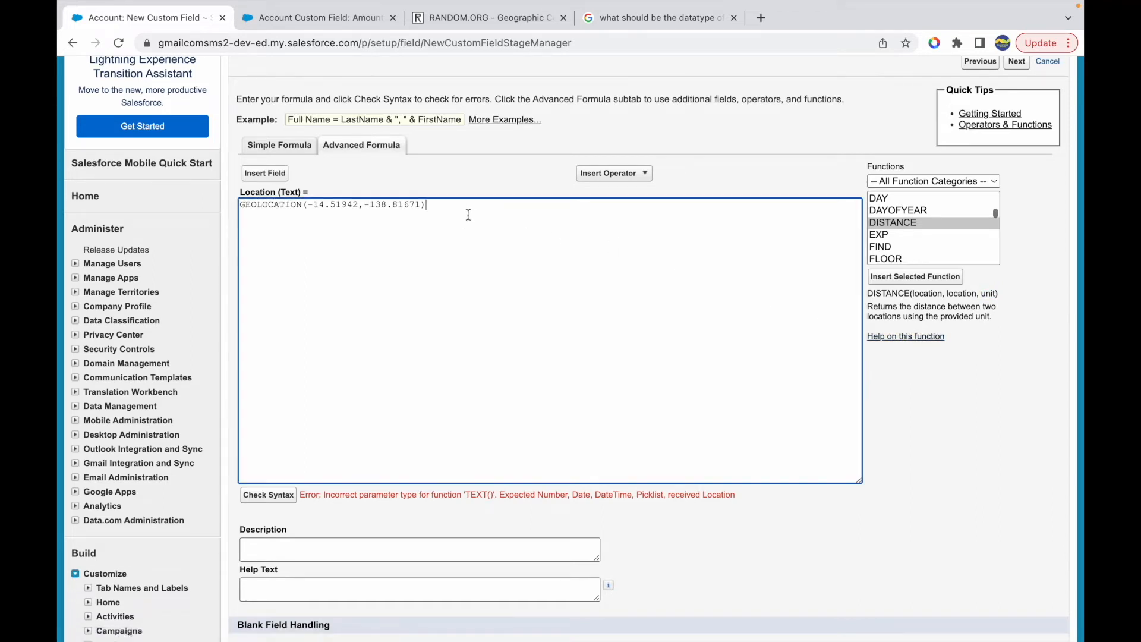
pyautogui.click(899, 278)
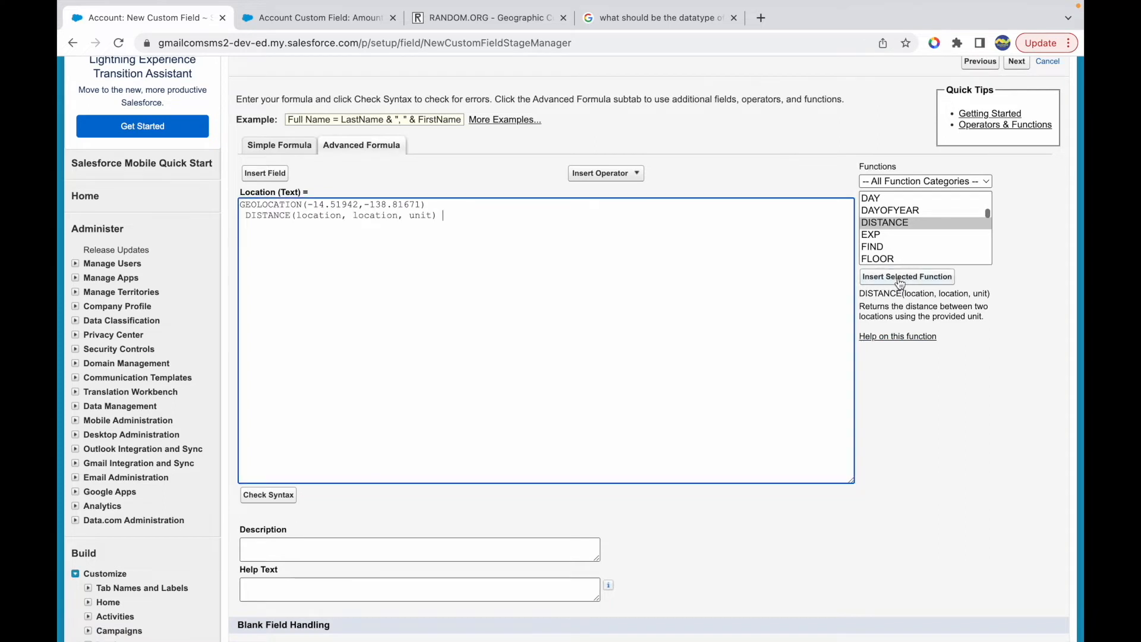
pyautogui.press('BackSpace')
pyautogui.press('Return')
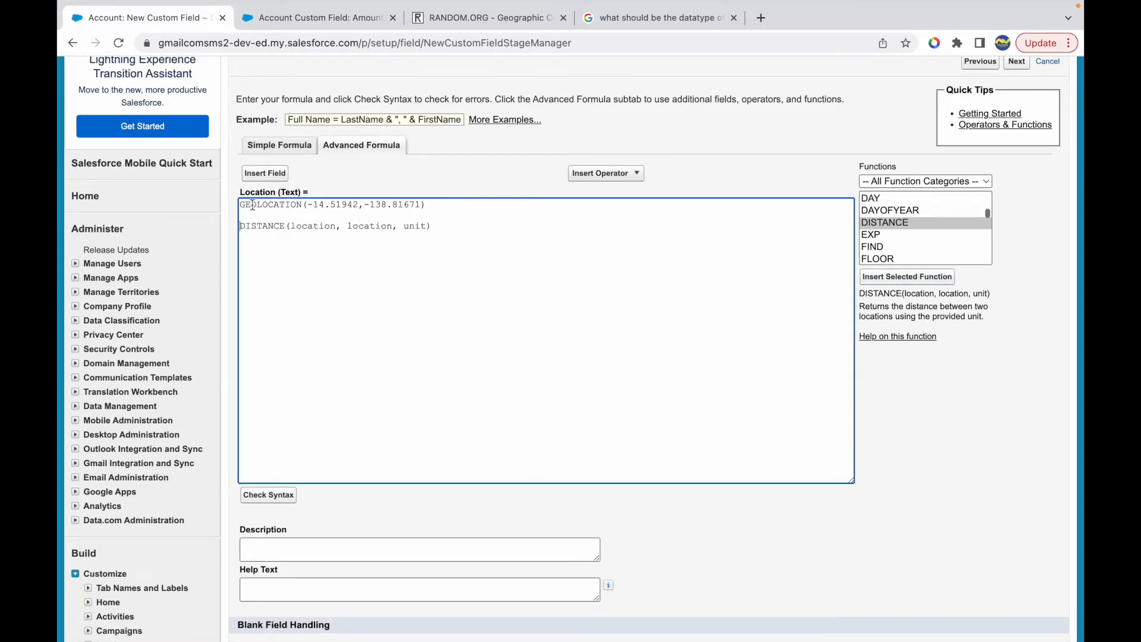
# - Replace both location placeholders in DISTANCE with copies of GEOLOCATION(-14.51942,-138.81671)
pyautogui.moveTo(239, 204); pyautogui.dragTo(424, 212)
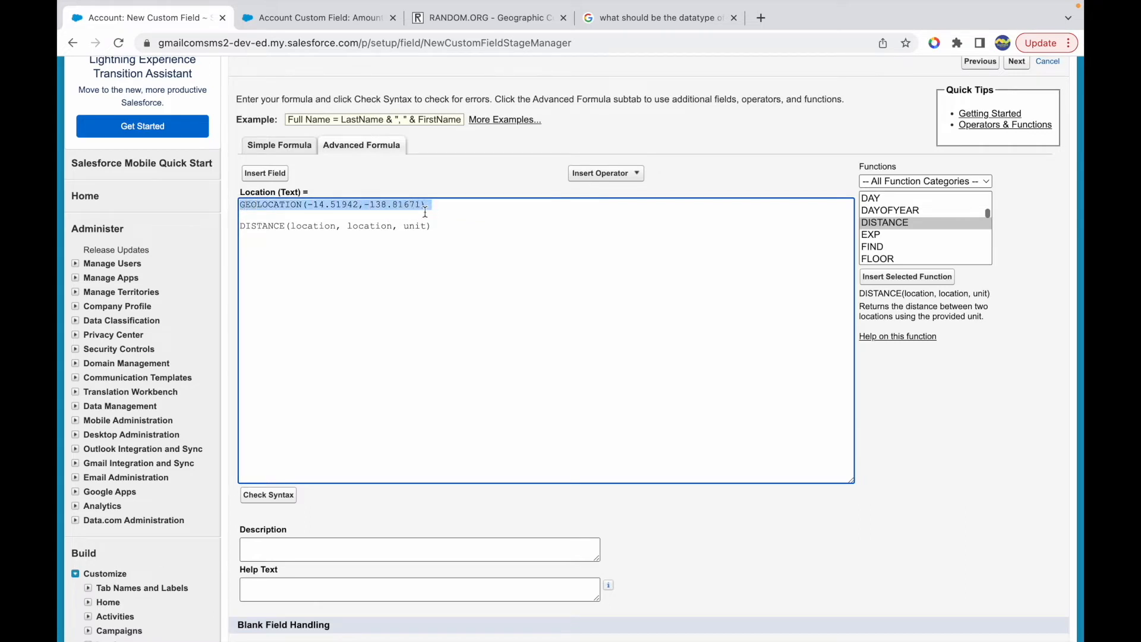
pyautogui.hotkey('ctrl', 'c')
pyautogui.click(337, 223)
pyautogui.doubleClick(310, 225)
pyautogui.hotkey('ctrl', 'v')
pyautogui.doubleClick(279, 239)
pyautogui.hotkey('ctrl', 'v')
# - Change the second location to GEOLOCATION(14.51942,138.81671), replace the unit placeholder with km, and check the formula's syntax
pyautogui.click(320, 239)
pyautogui.press('BackSpace')
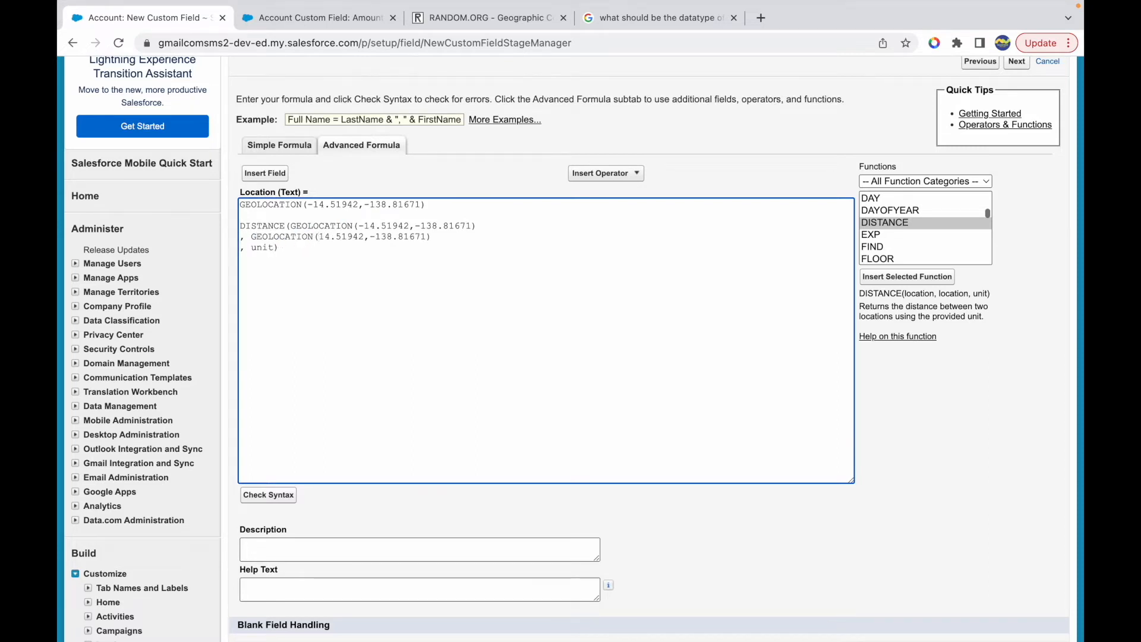
pyautogui.press('Delete')
pyautogui.doubleClick(275, 246)
pyautogui.write('km')
pyautogui.click(278, 497)
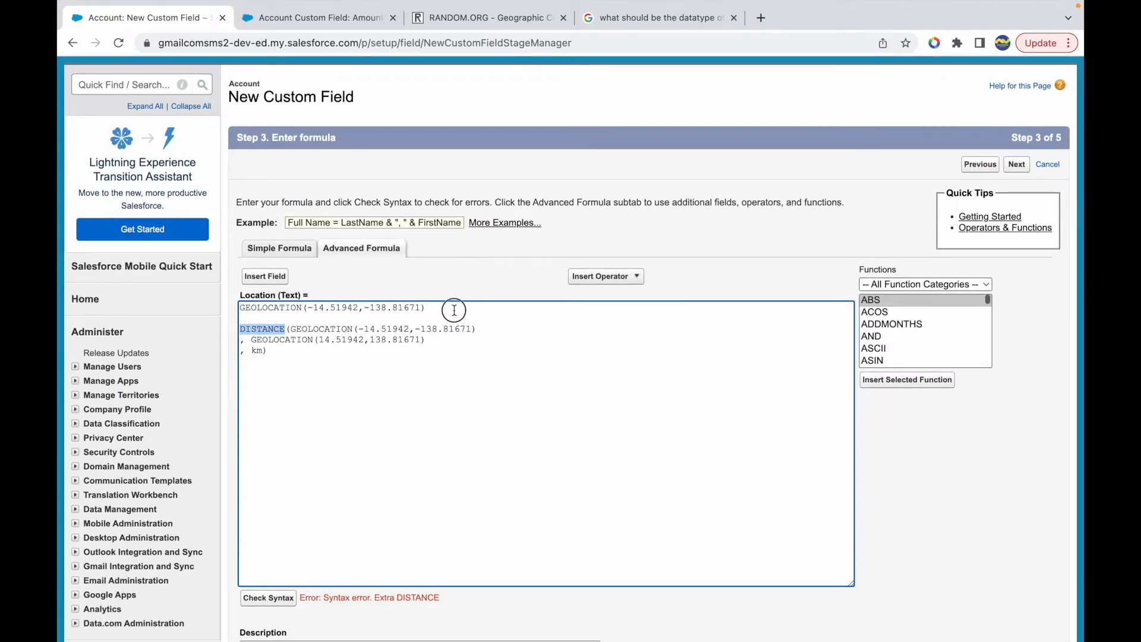
# - Delete the standalone GEOLOCATION line and the empty line above DISTANCE, and recheck the formula's syntax
pyautogui.tripleClick(454, 309)
pyautogui.press('BackSpace')
pyautogui.press('BackSpace')
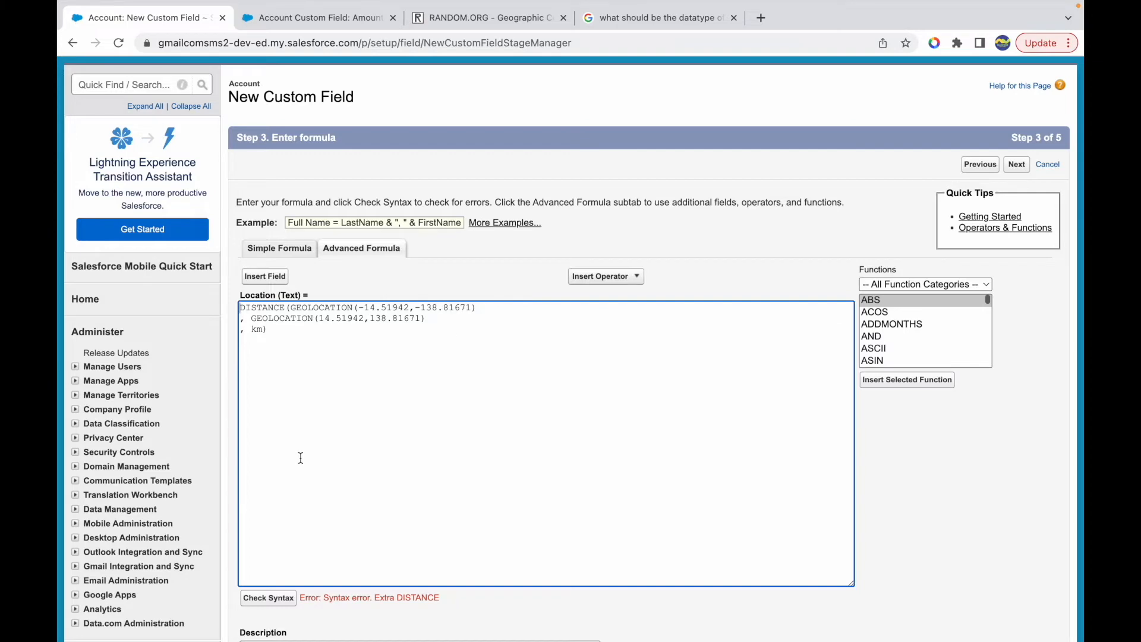
pyautogui.click(273, 600)
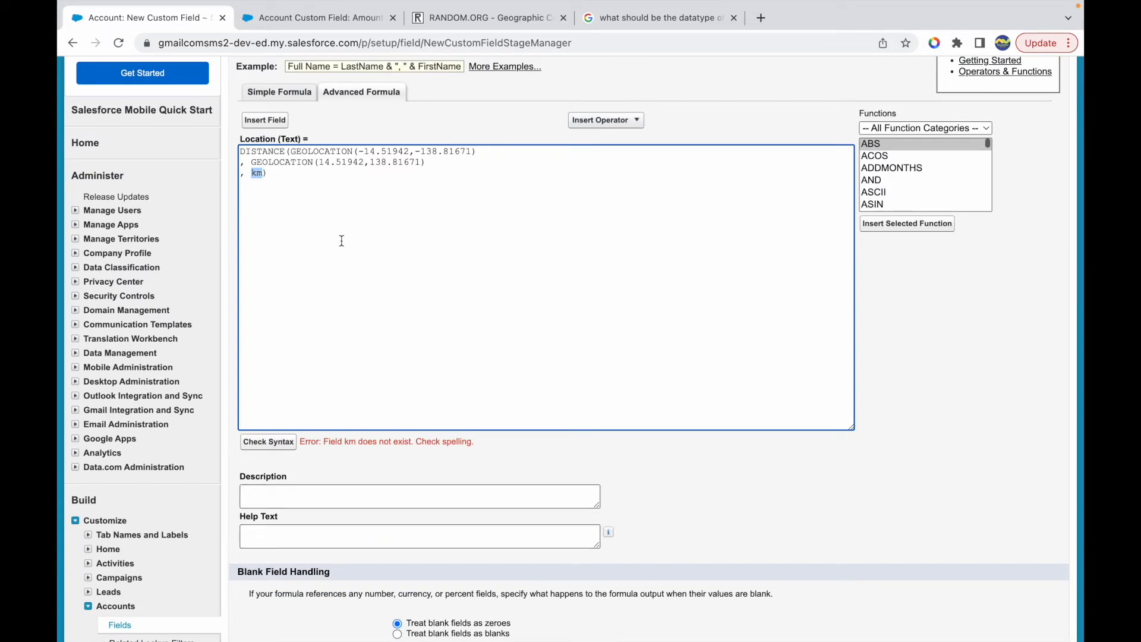
# - Enclose the km unit in single quotes in the DISTANCE formula and check its syntax
pyautogui.click(266, 173)
pyautogui.write("'km'")
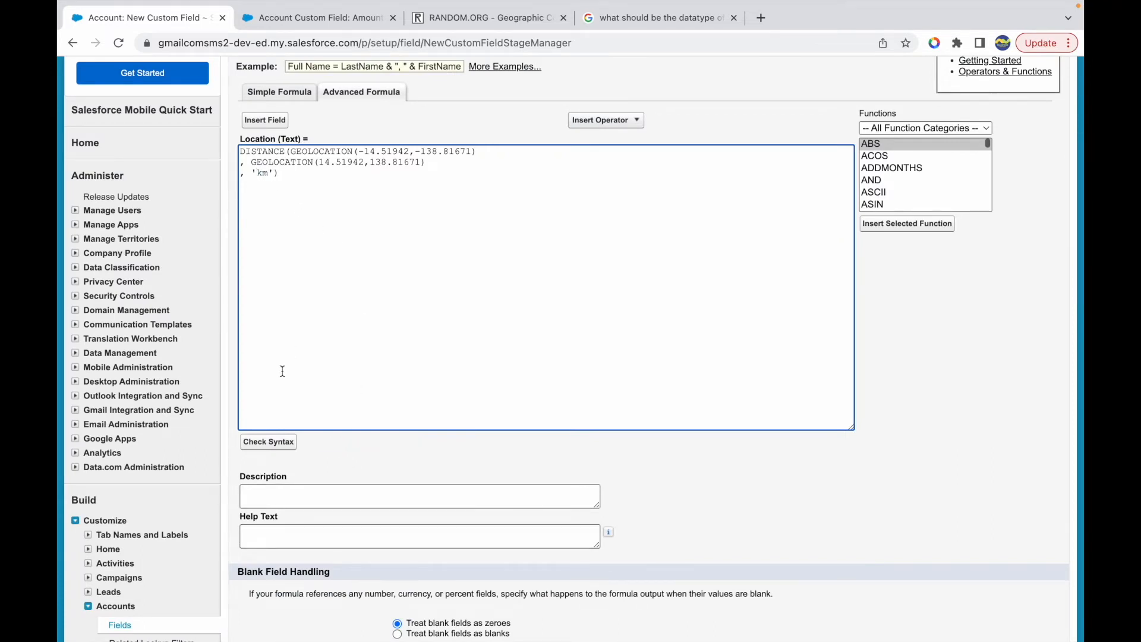
pyautogui.click(257, 447)
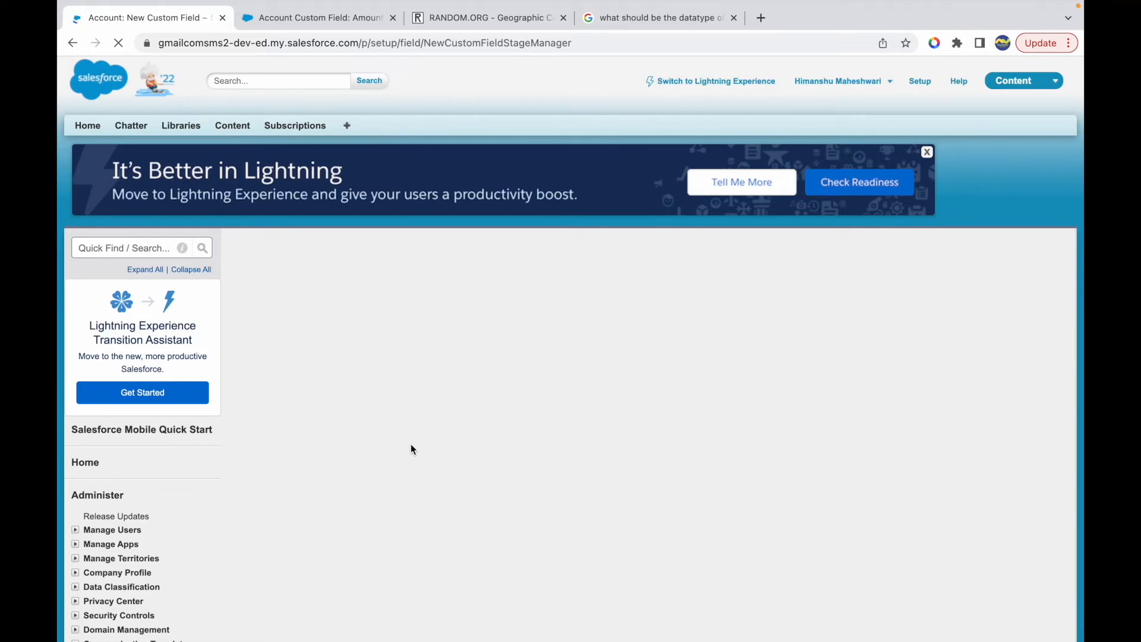
pyautogui.scroll(-5, 411, 444)
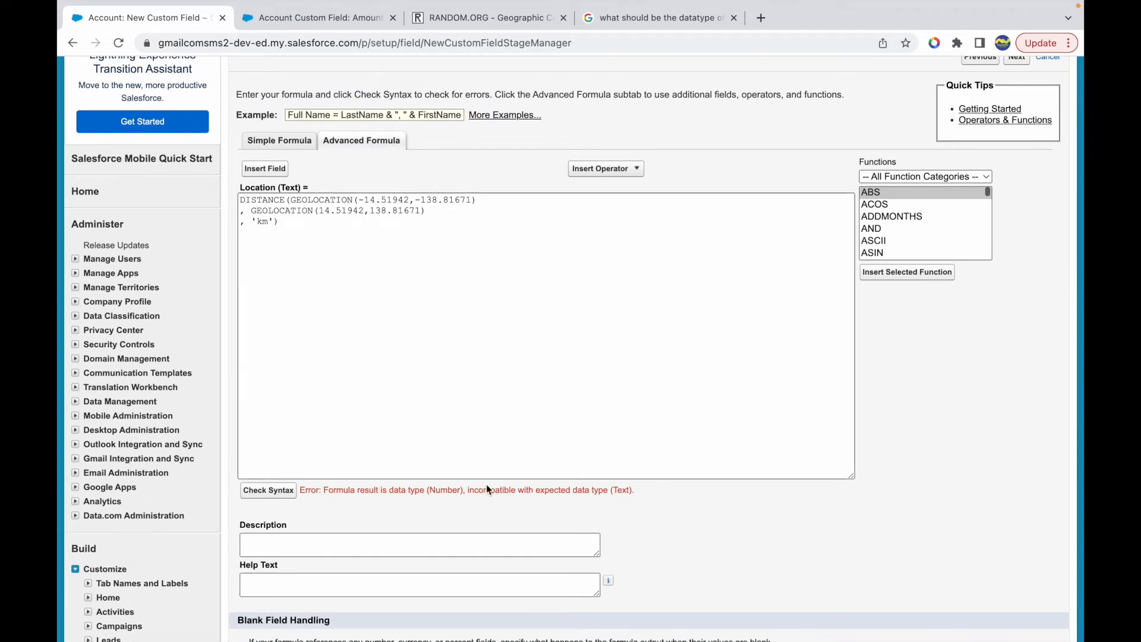
# - Wrap the whole DISTANCE expression in TEXT( ) and continue to the field-level security settings
pyautogui.moveTo(284, 223); pyautogui.dragTo(242, 200)
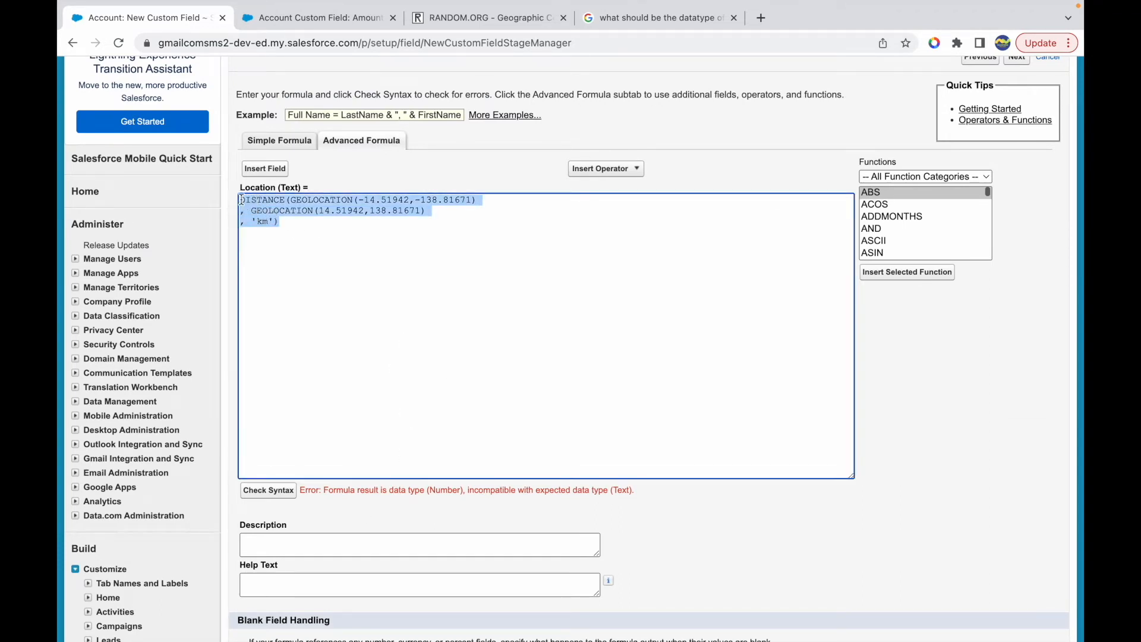
pyautogui.click(294, 232)
pyautogui.hotkey('ctrl', 'a')
pyautogui.click(307, 224)
pyautogui.scroll(2, 326, 193)
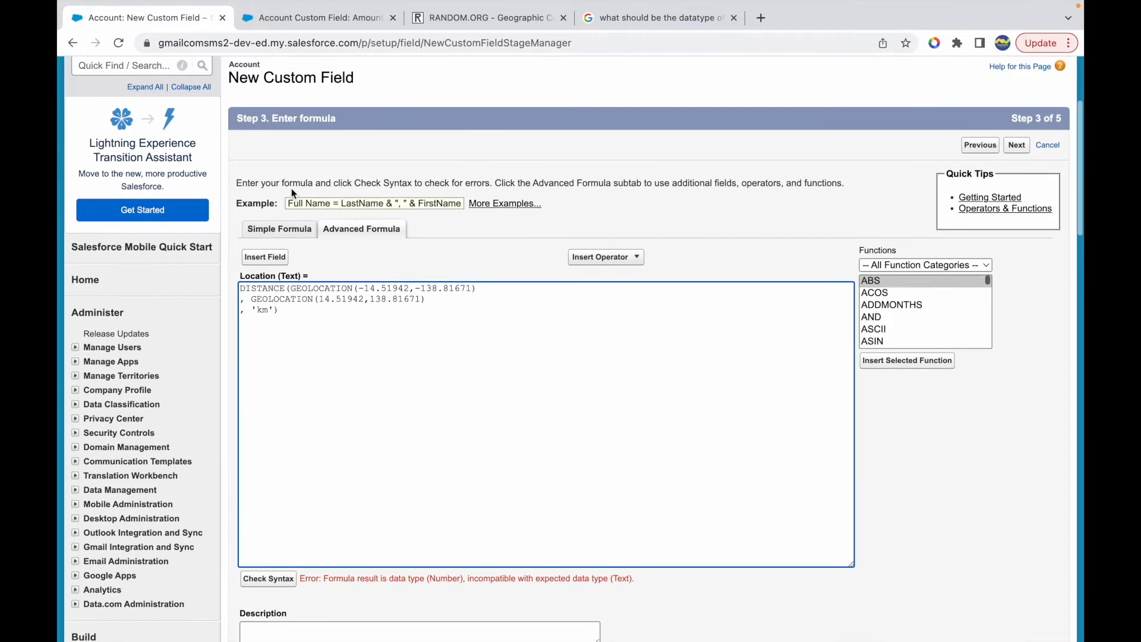
pyautogui.click(285, 314)
pyautogui.press('Up')
pyautogui.press('Up')
pyautogui.press('Up')
pyautogui.write('TEXT(')
pyautogui.press('Down')
pyautogui.press('Down')
pyautogui.write(')')
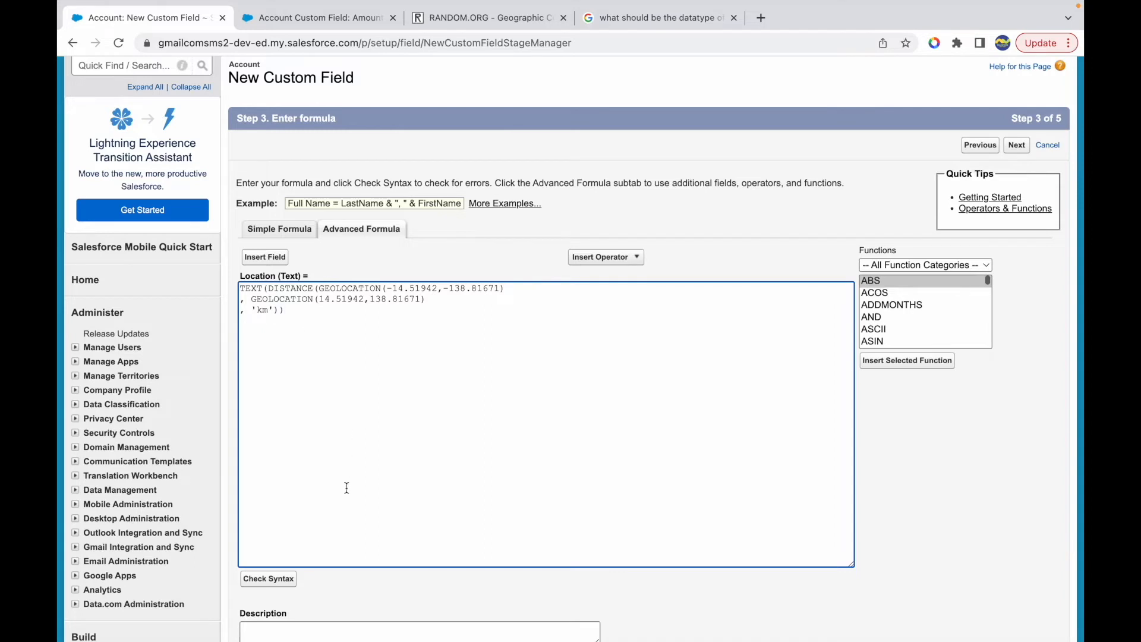
pyautogui.scroll(-1, 325, 585)
pyautogui.scroll(-3, 326, 585)
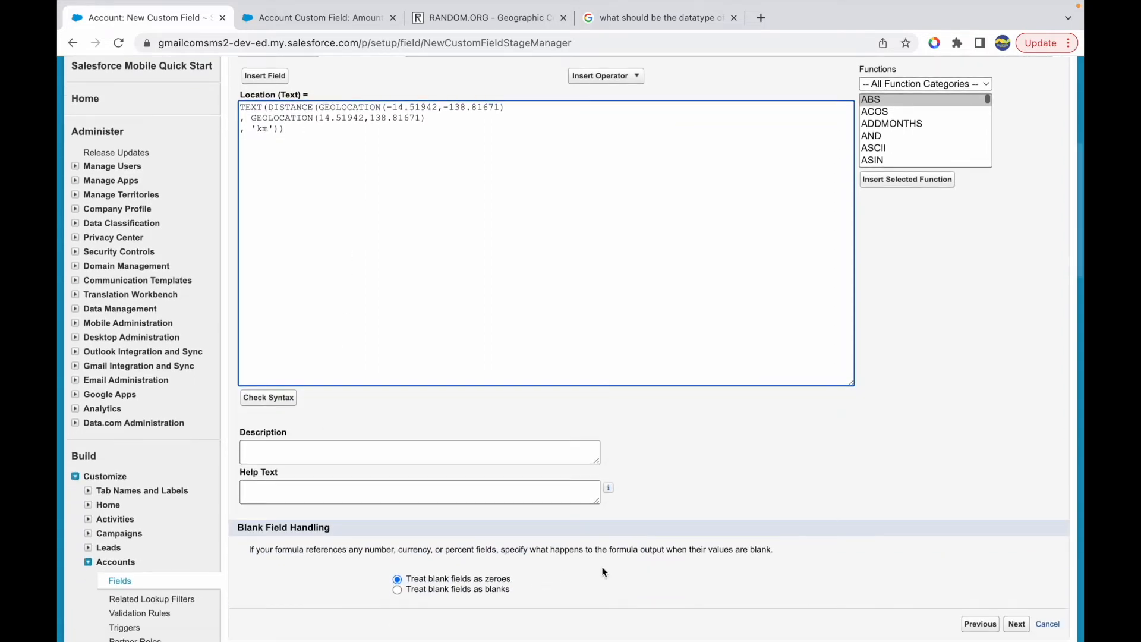
pyautogui.click(1017, 625)
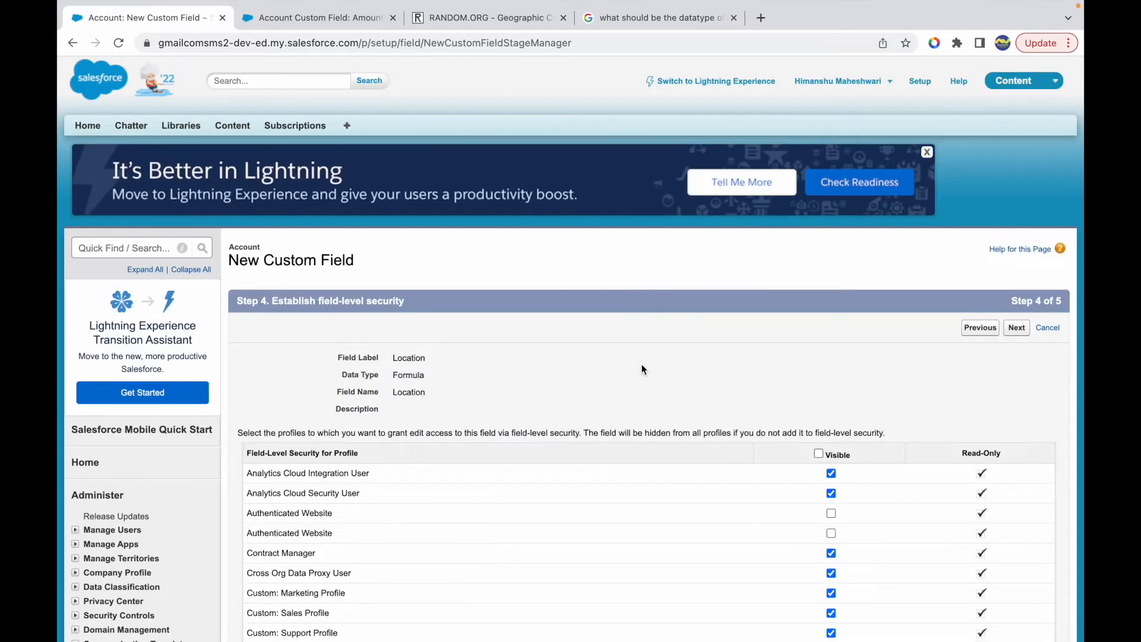
# - Clear the Location field's visibility for all profiles and continue to the page layout selection
pyautogui.click(818, 454)
pyautogui.click(819, 454)
pyautogui.scroll(-10, 820, 455)
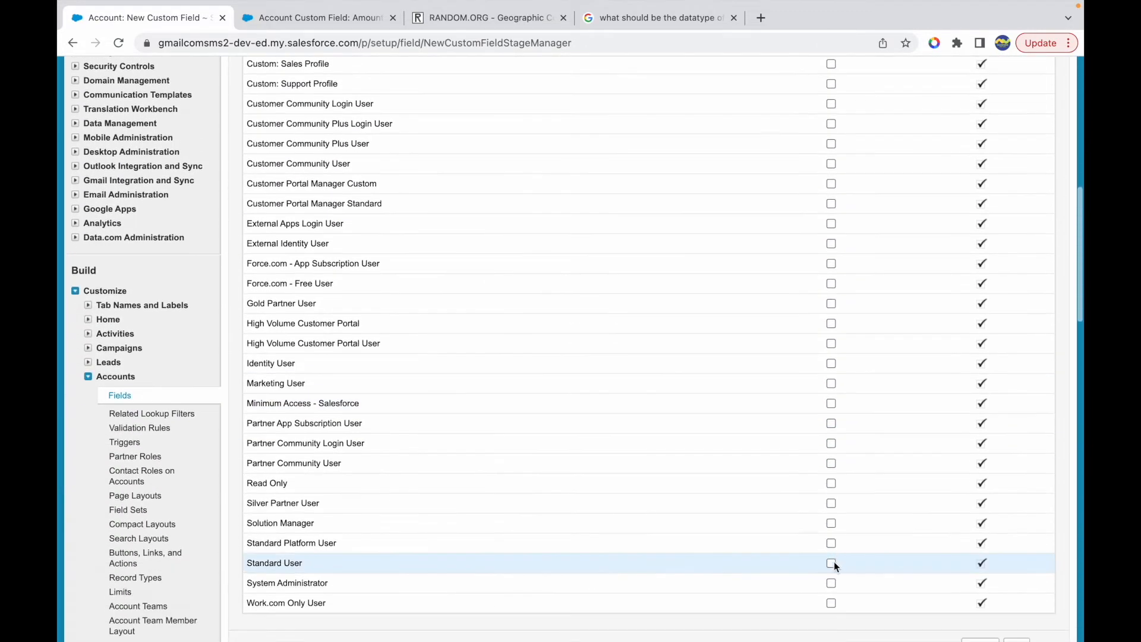
pyautogui.scroll(7, 889, 357)
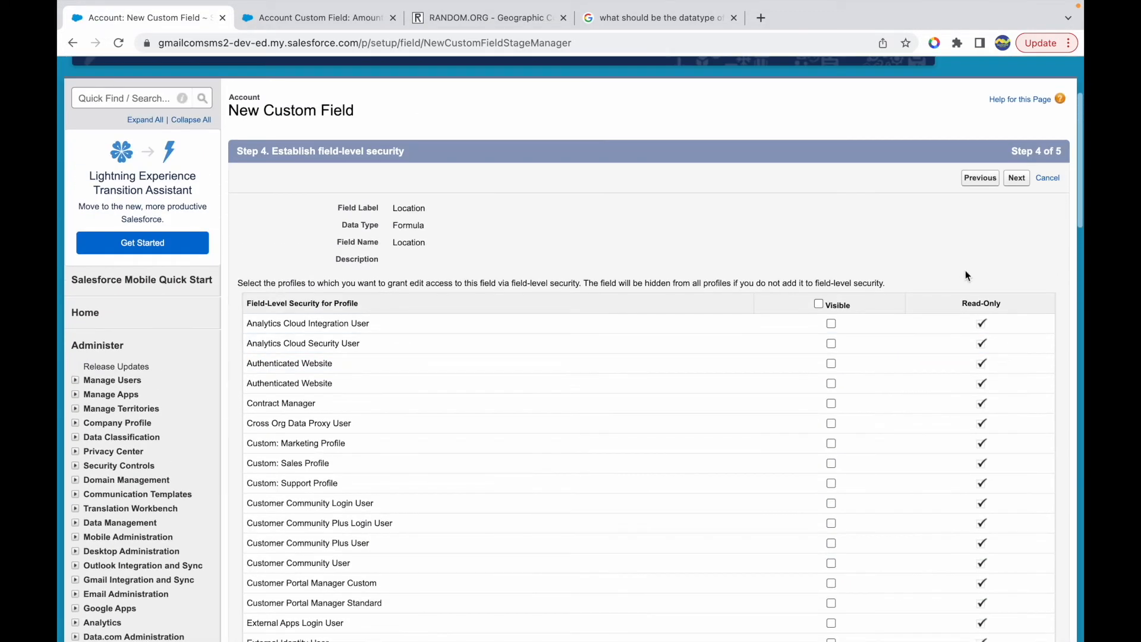
pyautogui.click(1015, 177)
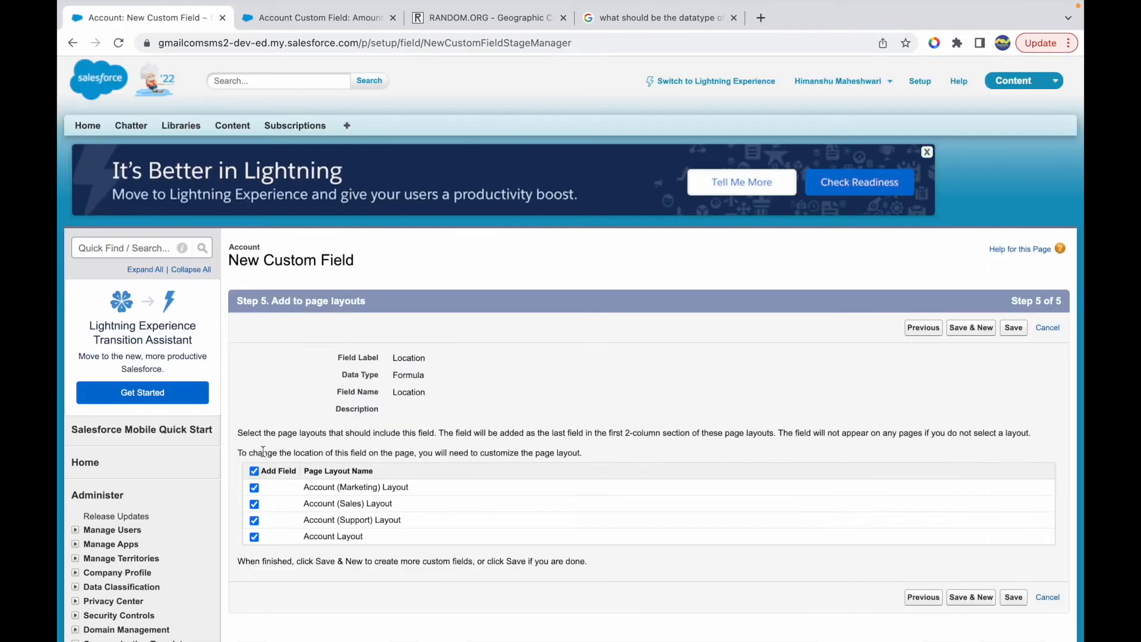
# - Add the Location field to Account Layout only, excluding the other page layouts, and save the field
pyautogui.click(253, 471)
pyautogui.click(254, 536)
pyautogui.click(1017, 330)
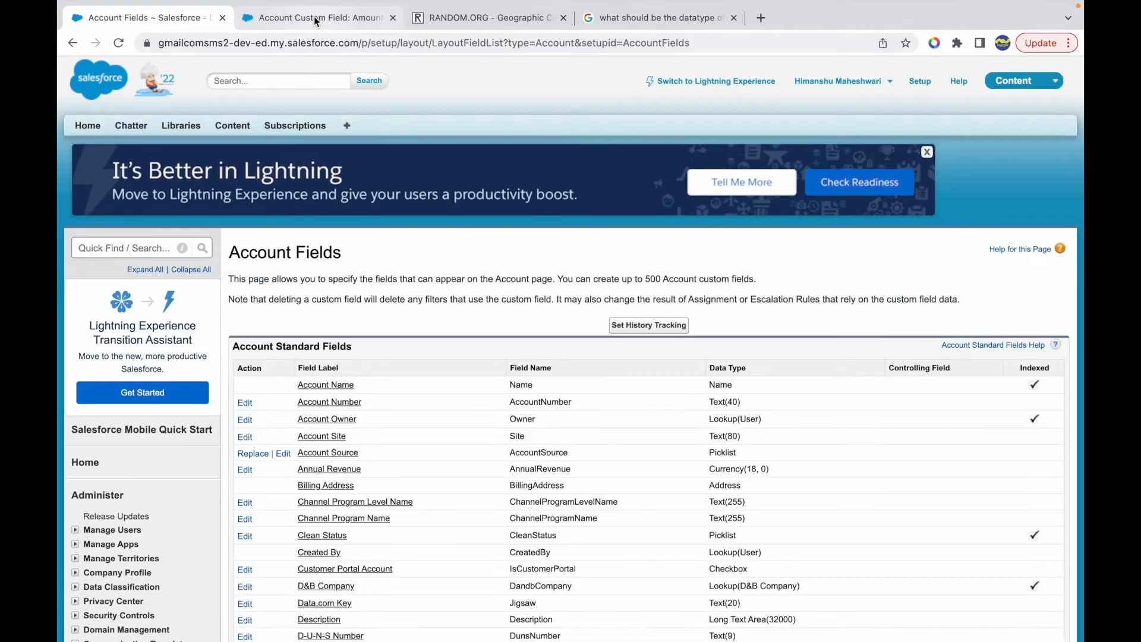
# - Open the Community Account record from Accounts in the other Salesforce browser tab and bring its details into view
pyautogui.click(315, 19)
pyautogui.scroll(4, 358, 244)
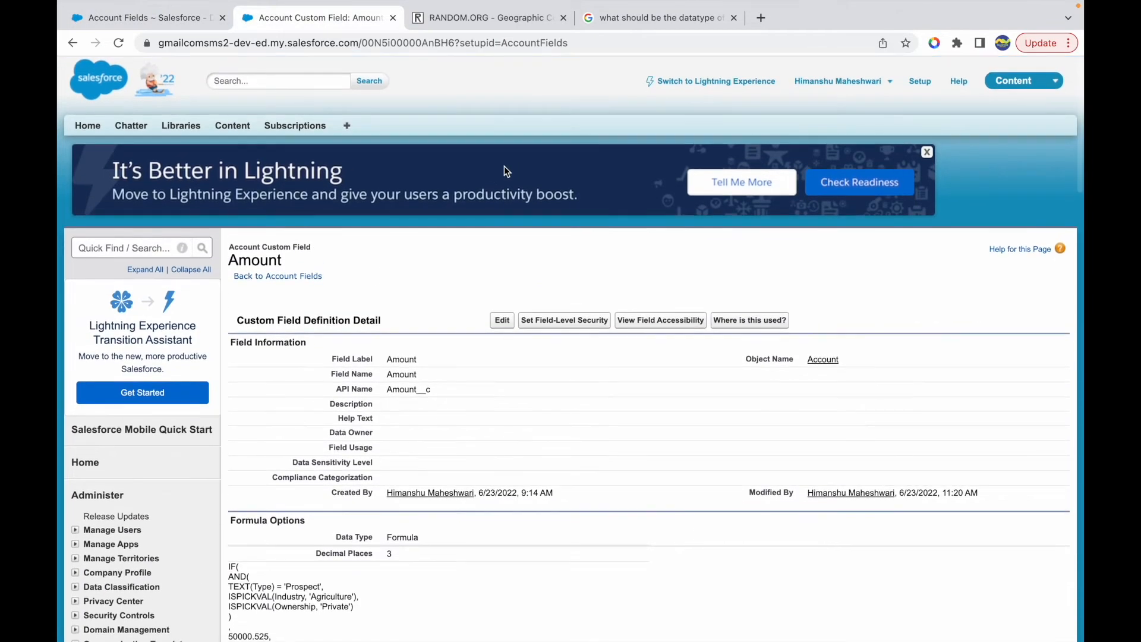
pyautogui.click(346, 125)
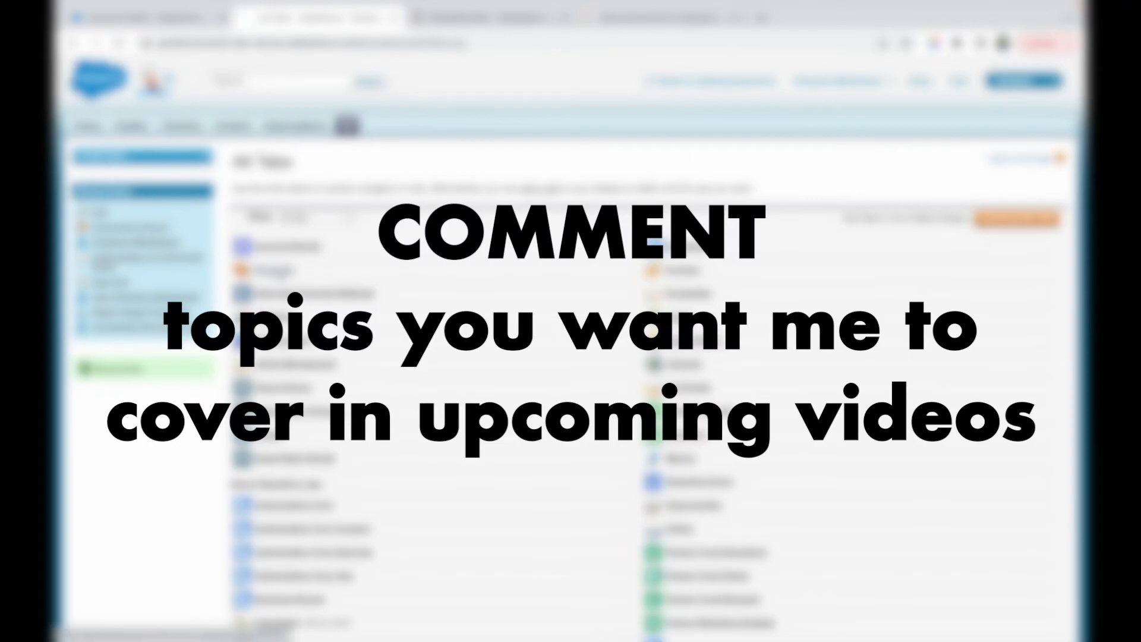
pyautogui.click(281, 272)
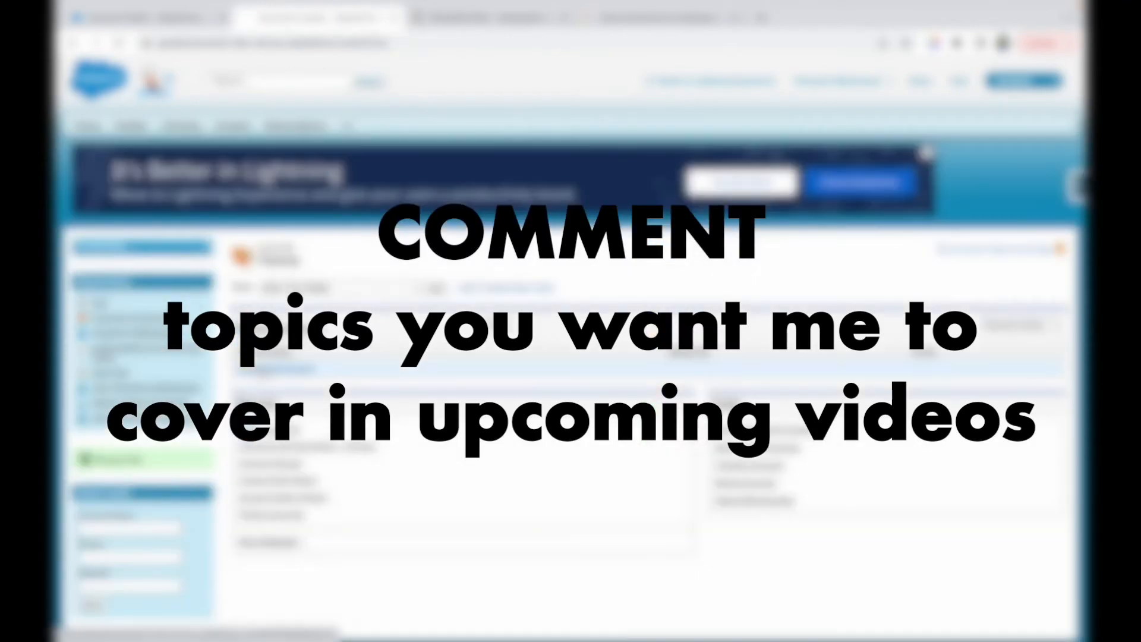
pyautogui.scroll(-8, 588, 425)
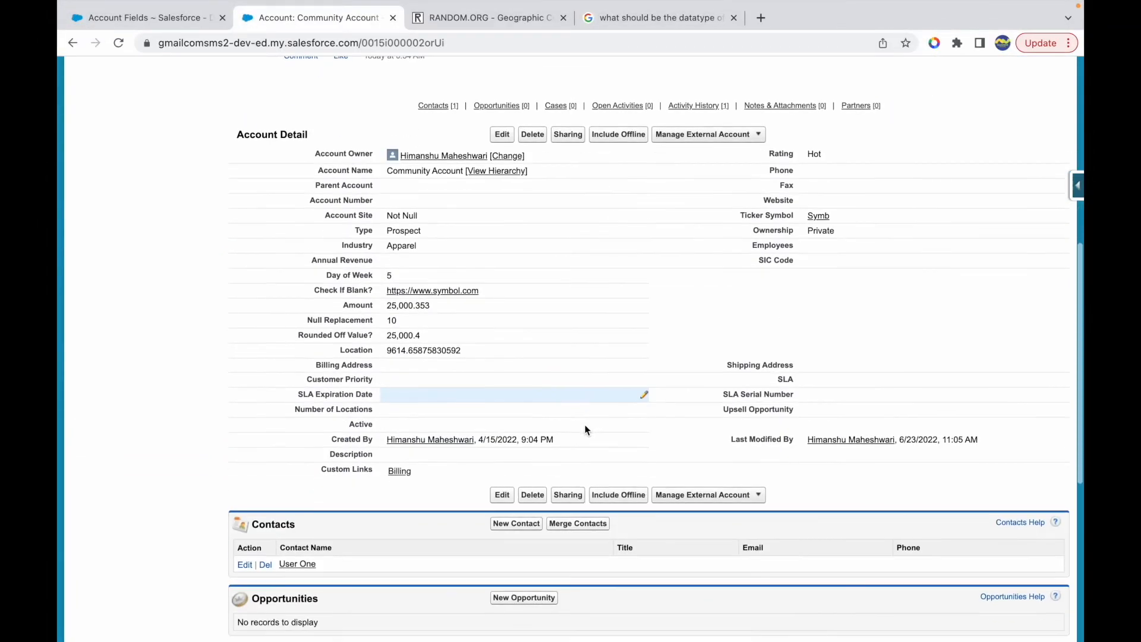
# - Examine the value of the Location field on the Community Account record, including its whole-number and decimal parts
pyautogui.click(388, 352)
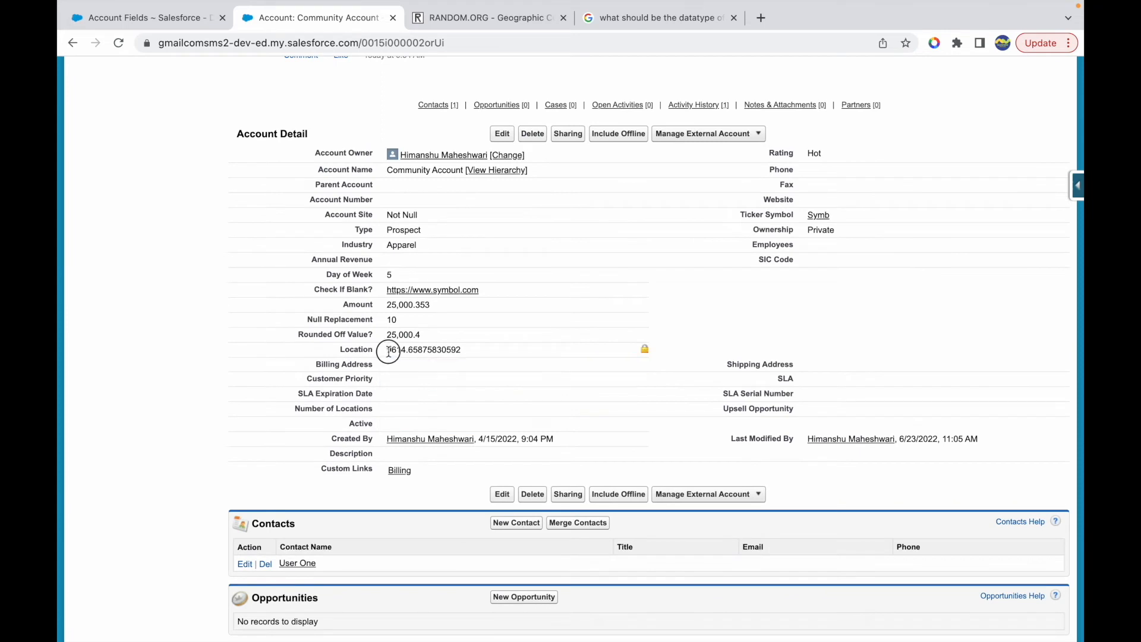
pyautogui.moveTo(388, 351); pyautogui.dragTo(459, 351)
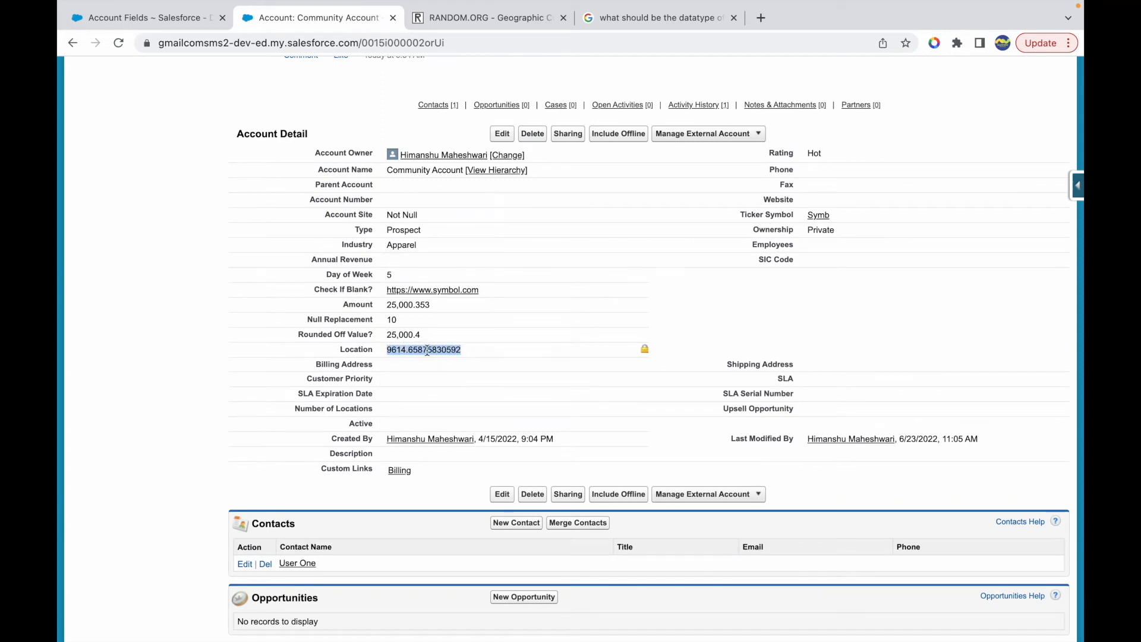
pyautogui.click(447, 352)
pyautogui.moveTo(406, 352); pyautogui.dragTo(462, 353)
pyautogui.click(476, 356)
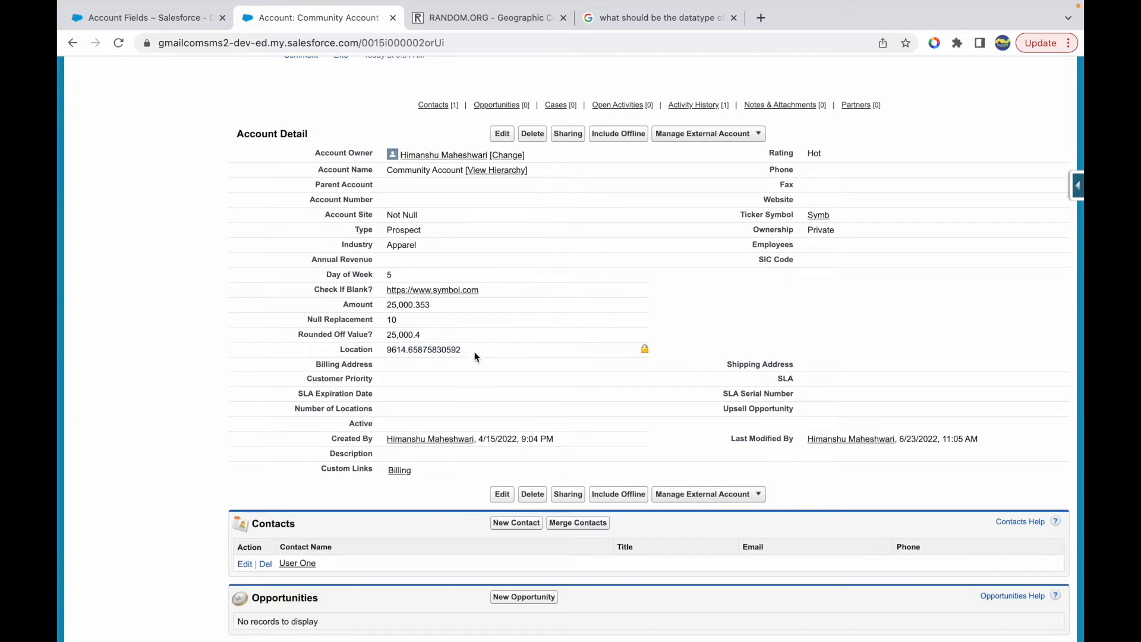
pyautogui.moveTo(409, 352); pyautogui.dragTo(415, 352)
pyautogui.click(422, 351)
pyautogui.moveTo(387, 351); pyautogui.dragTo(411, 351)
pyautogui.click(494, 351)
# - Return to the Account Fields page and review the Account Custom Fields & Relationships list
pyautogui.click(184, 24)
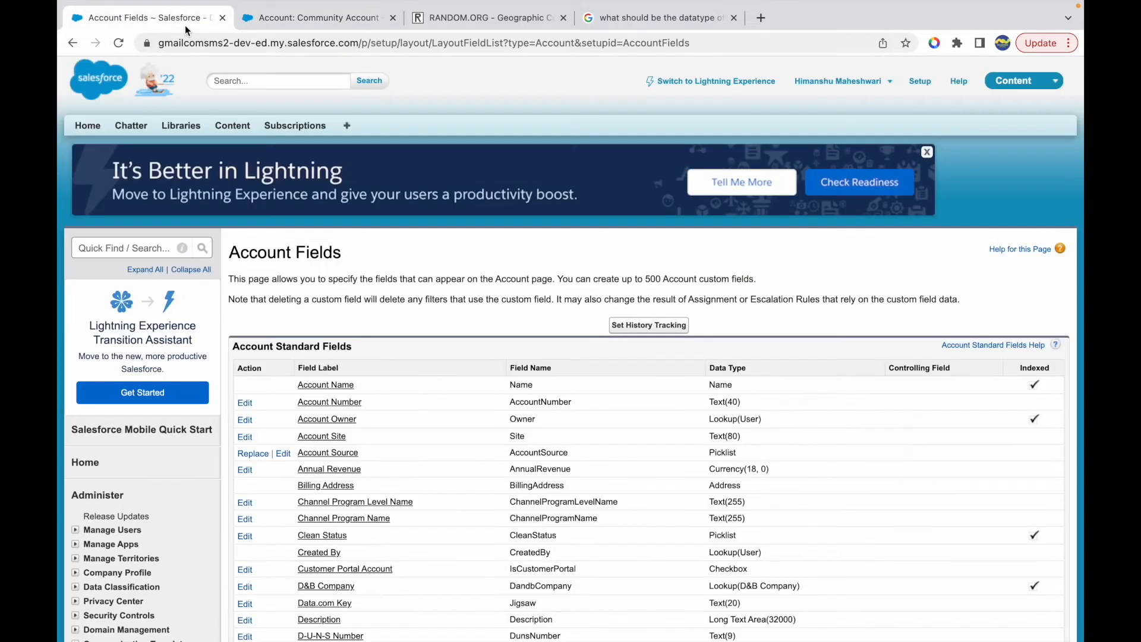
pyautogui.scroll(-5, 396, 329)
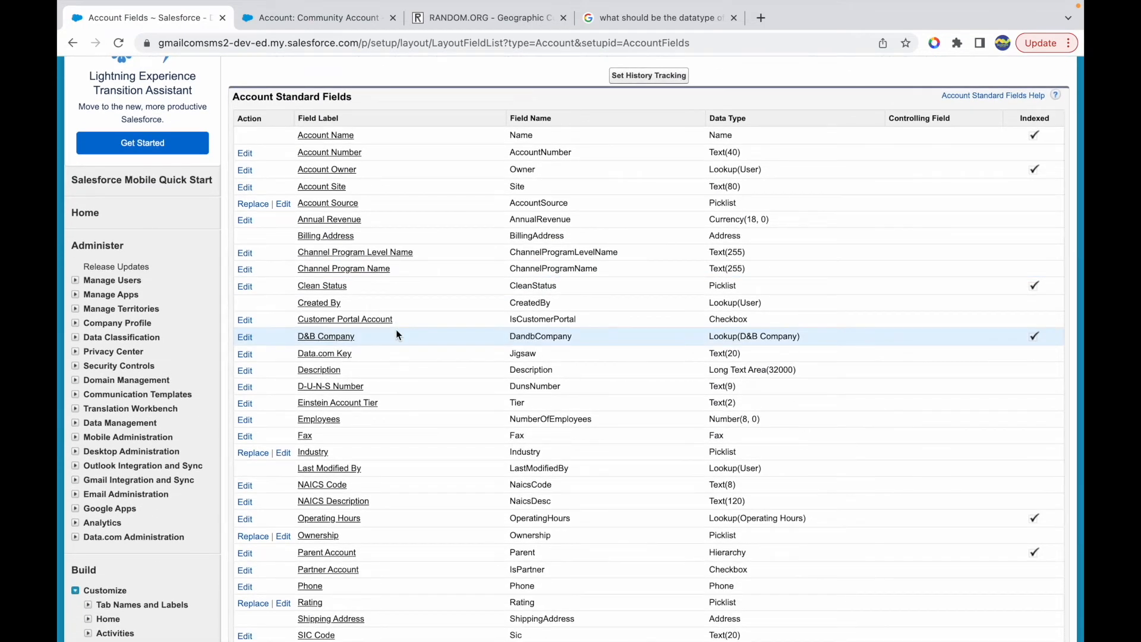
pyautogui.scroll(1, 396, 330)
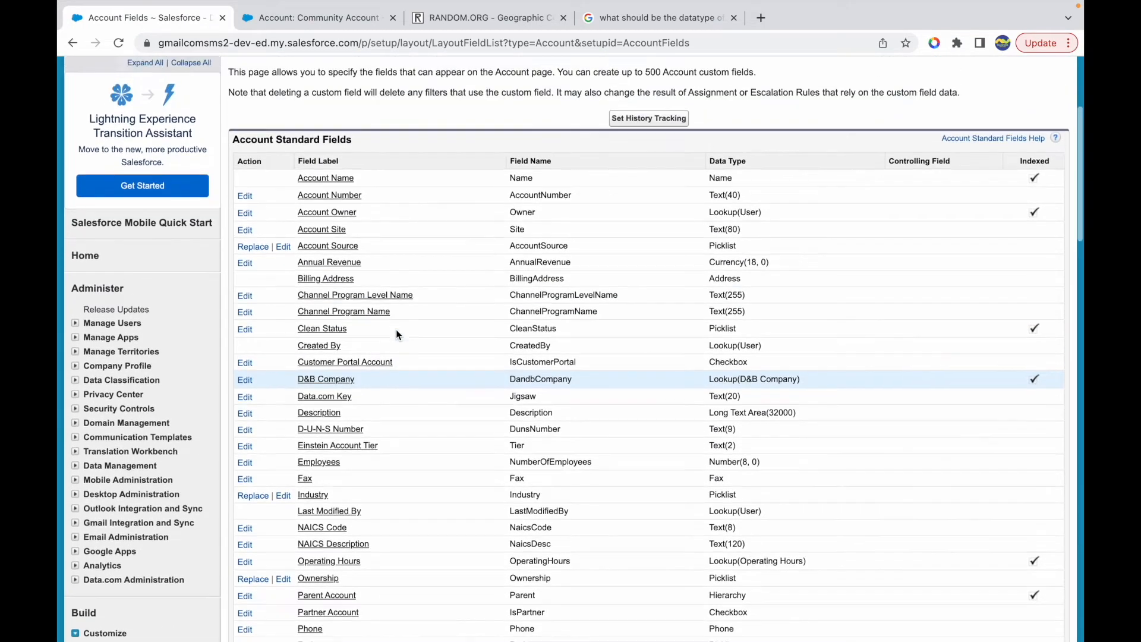
pyautogui.scroll(-9, 396, 329)
pyautogui.scroll(-1, 396, 329)
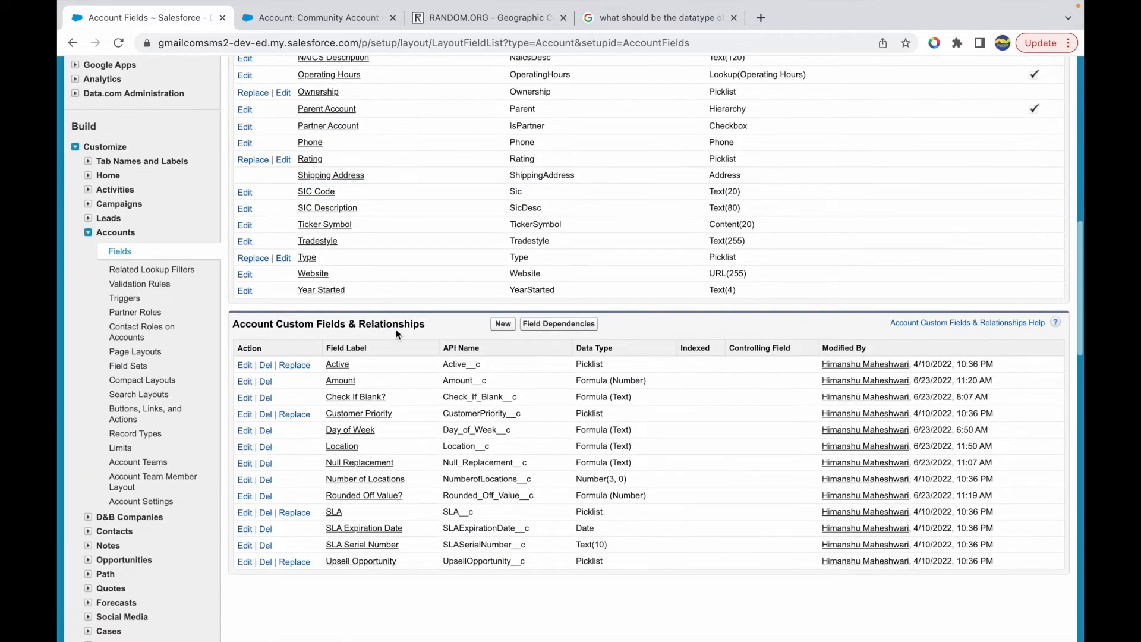
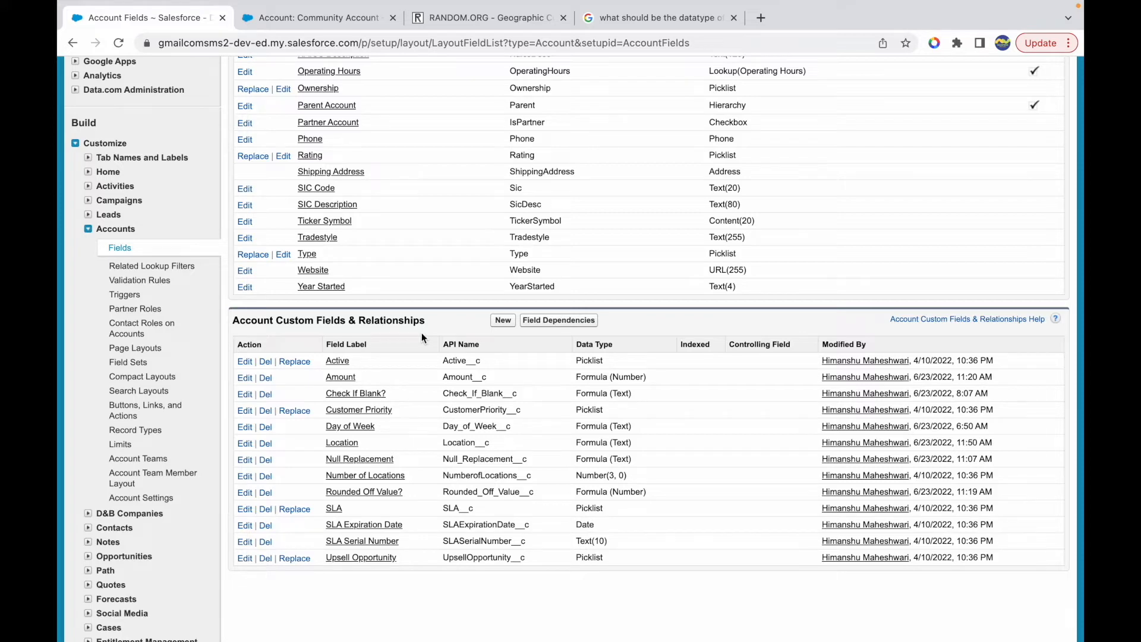
# - Switch to the Keynote list of formula functions and examine the CASESAFEID entry following GEOLOCATION
pyautogui.hotkey('ctrl', 'Up')
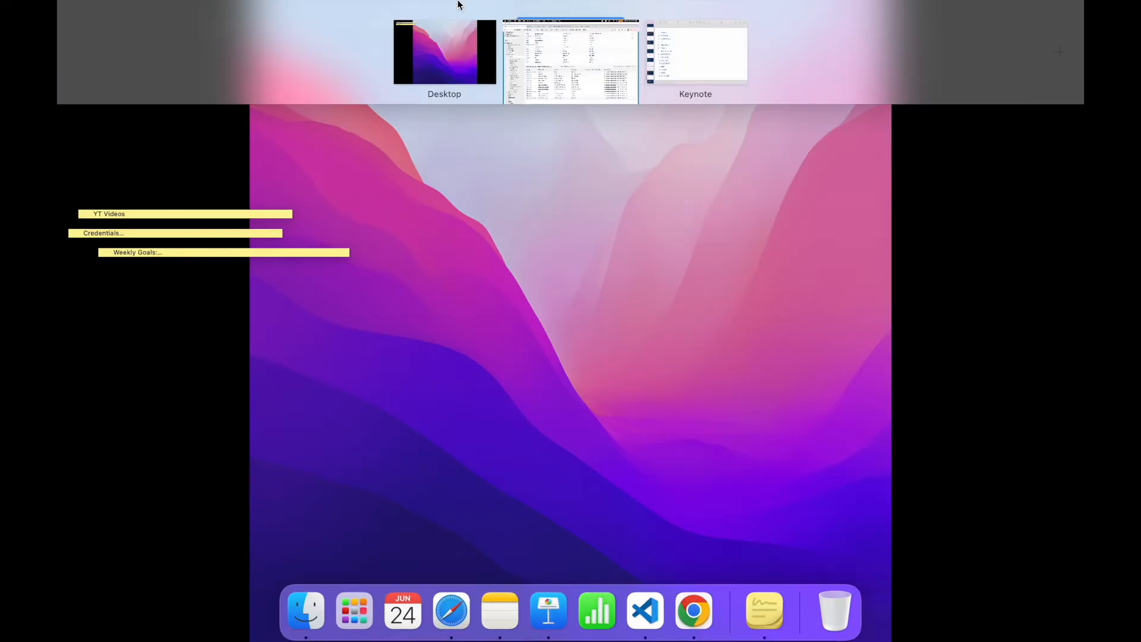
pyautogui.click(676, 42)
pyautogui.doubleClick(251, 313)
pyautogui.click(341, 318)
pyautogui.doubleClick(307, 342)
pyautogui.click(342, 341)
pyautogui.doubleClick(237, 342)
pyautogui.click(342, 341)
pyautogui.doubleClick(265, 343)
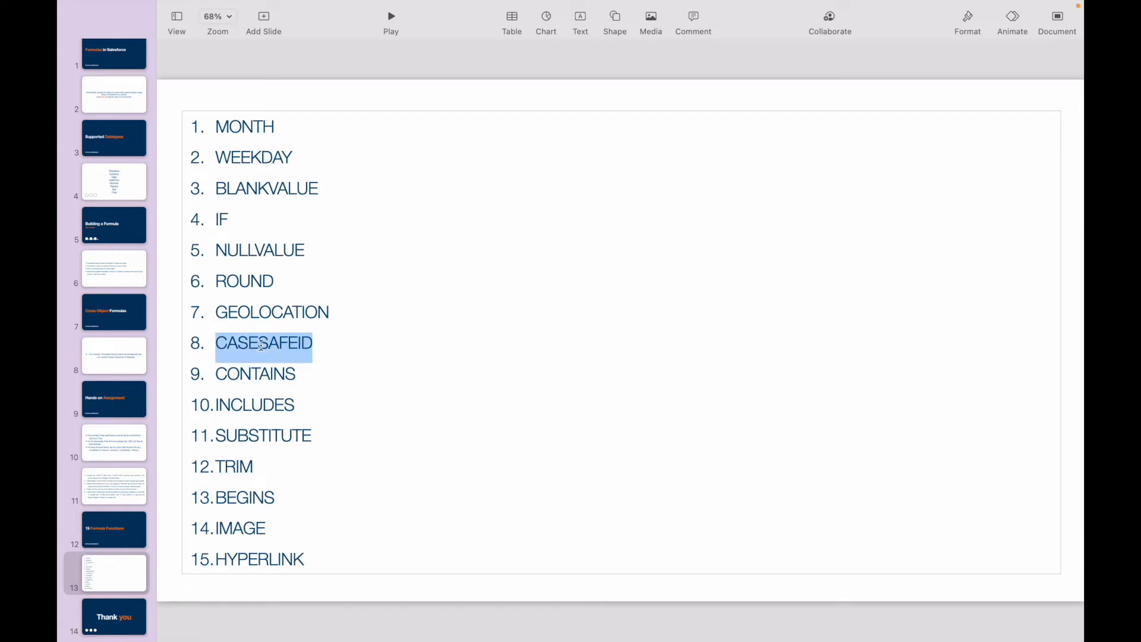
pyautogui.click(262, 343)
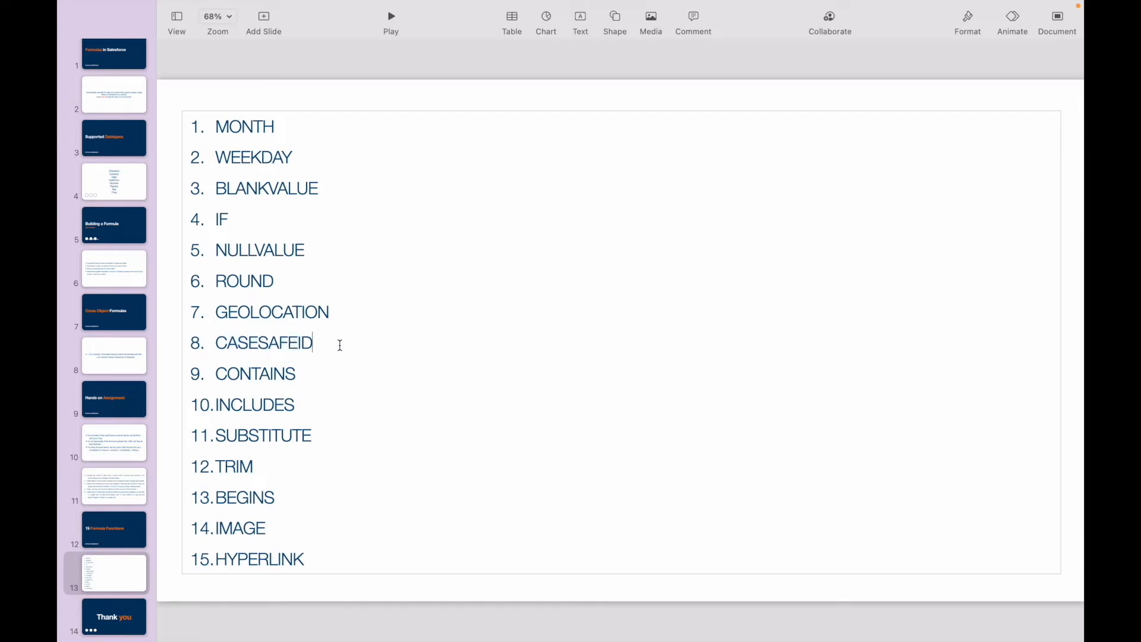
pyautogui.doubleClick(275, 343)
pyautogui.click(334, 344)
pyautogui.doubleClick(282, 341)
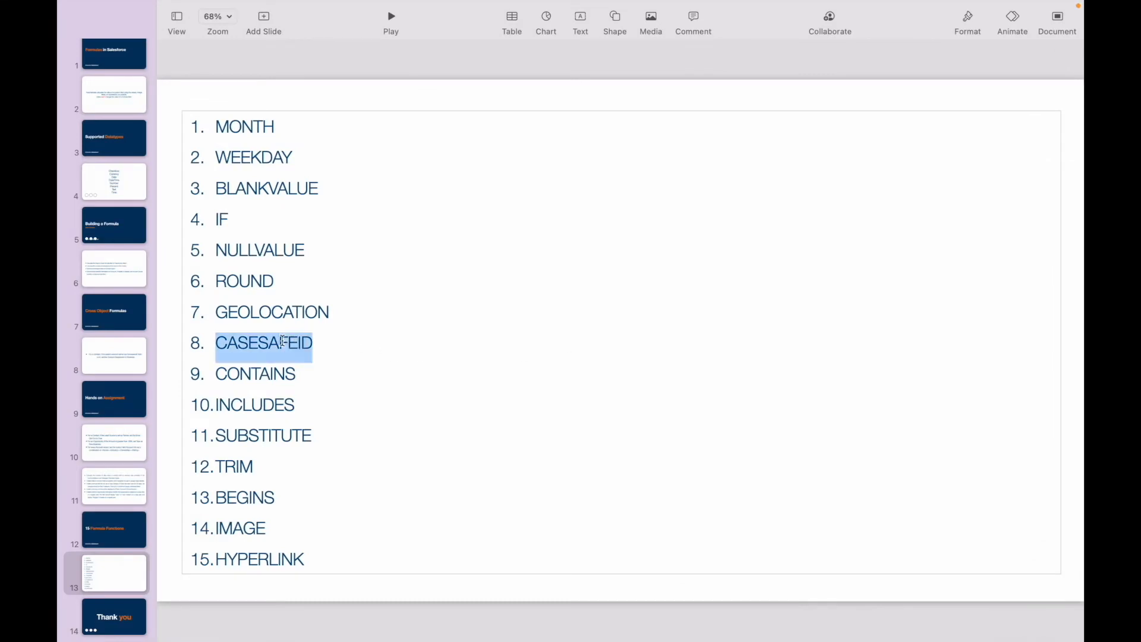
pyautogui.click(323, 342)
pyautogui.doubleClick(263, 343)
pyautogui.click(312, 342)
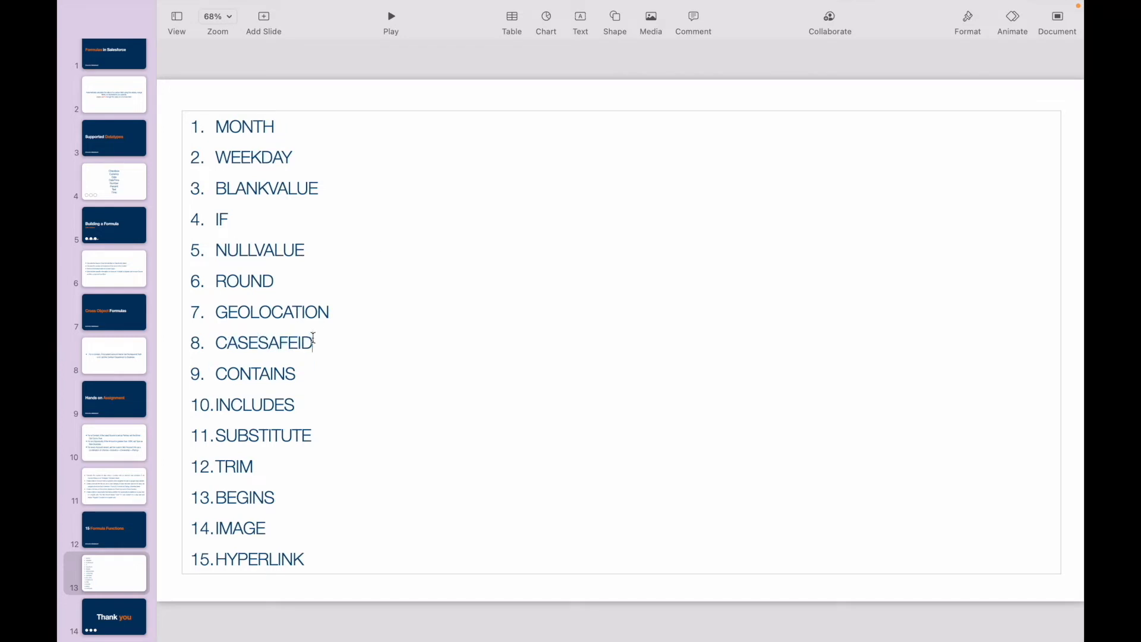
pyautogui.moveTo(476, 5)
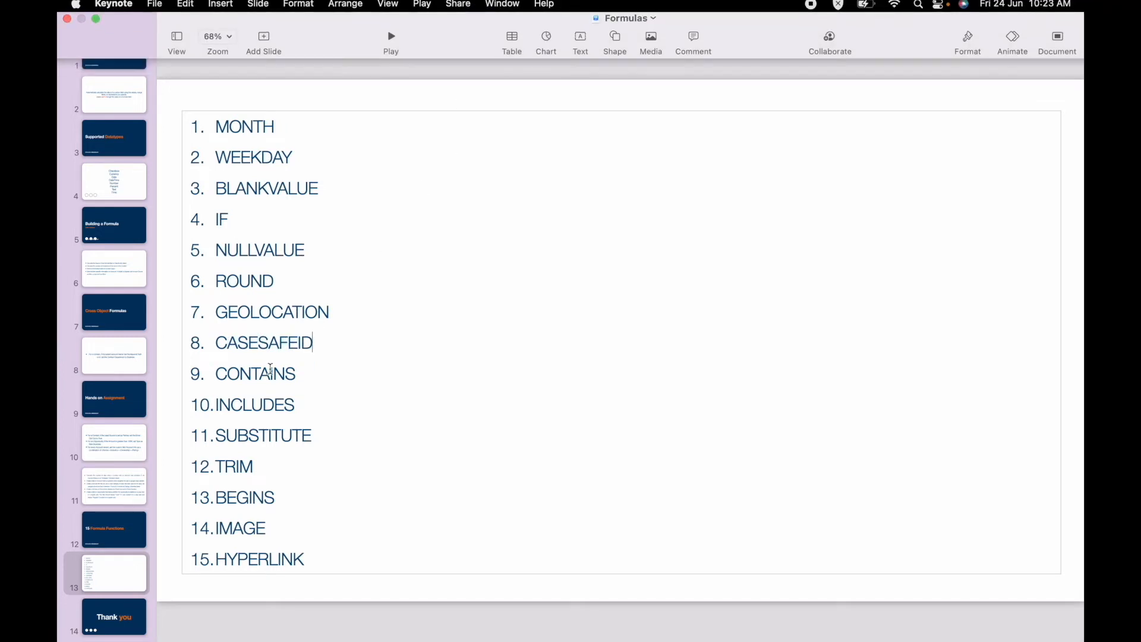
pyautogui.doubleClick(258, 348)
pyautogui.click(326, 347)
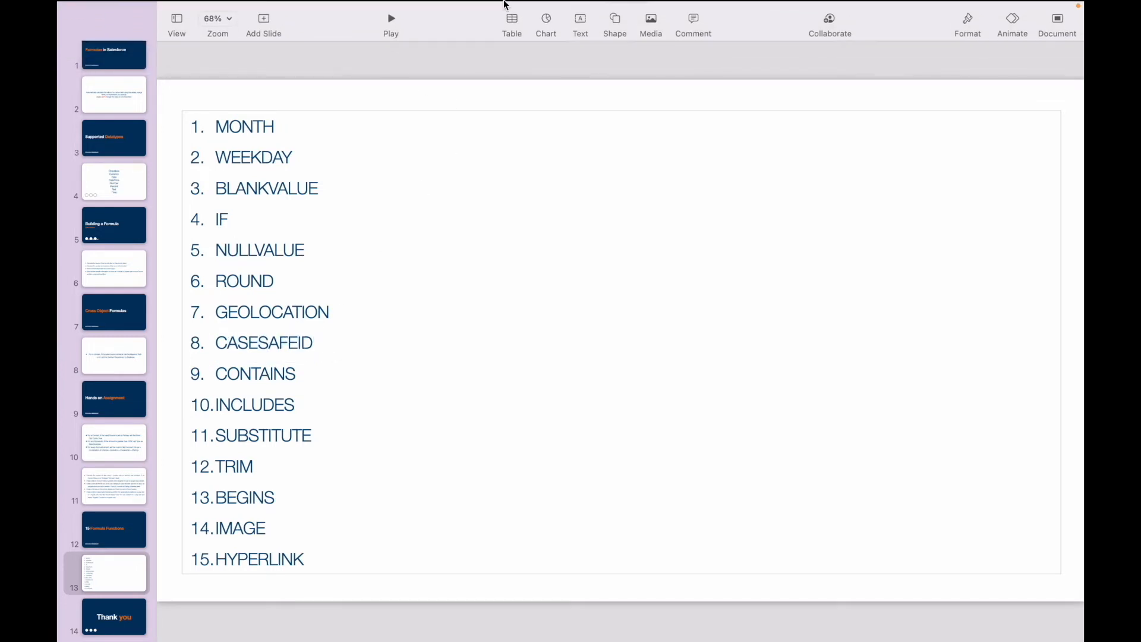
# - Switch back to the Community Account record in Chrome and examine the record ID at the end of its URL
pyautogui.hotkey('ctrl', 'Up')
pyautogui.click(601, 73)
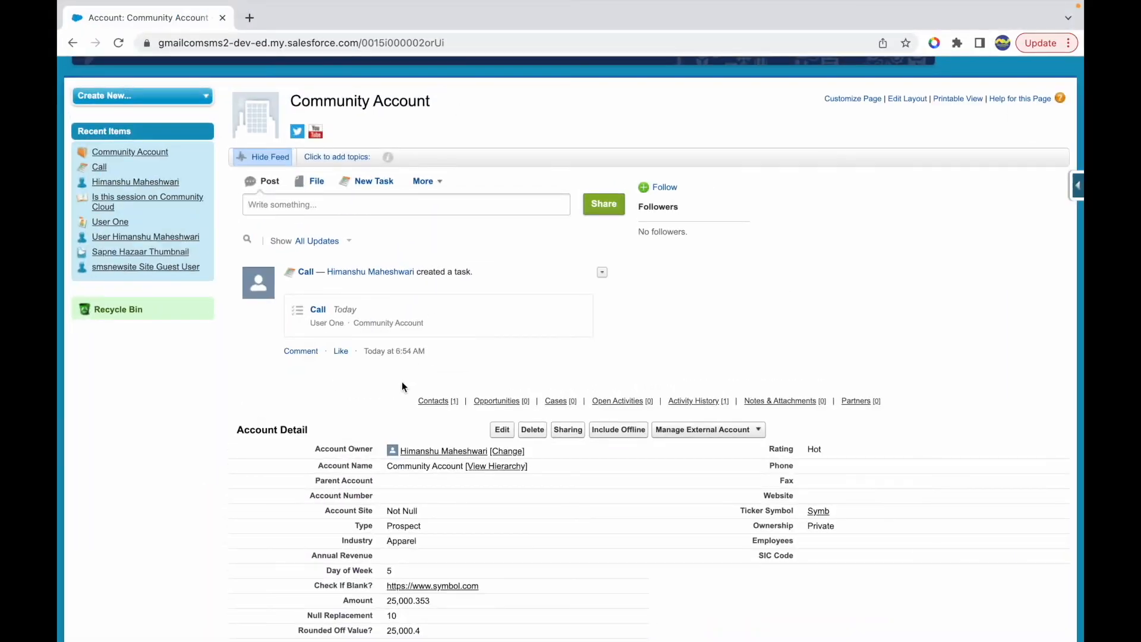
pyautogui.scroll(-5, 486, 351)
pyautogui.scroll(5, 486, 352)
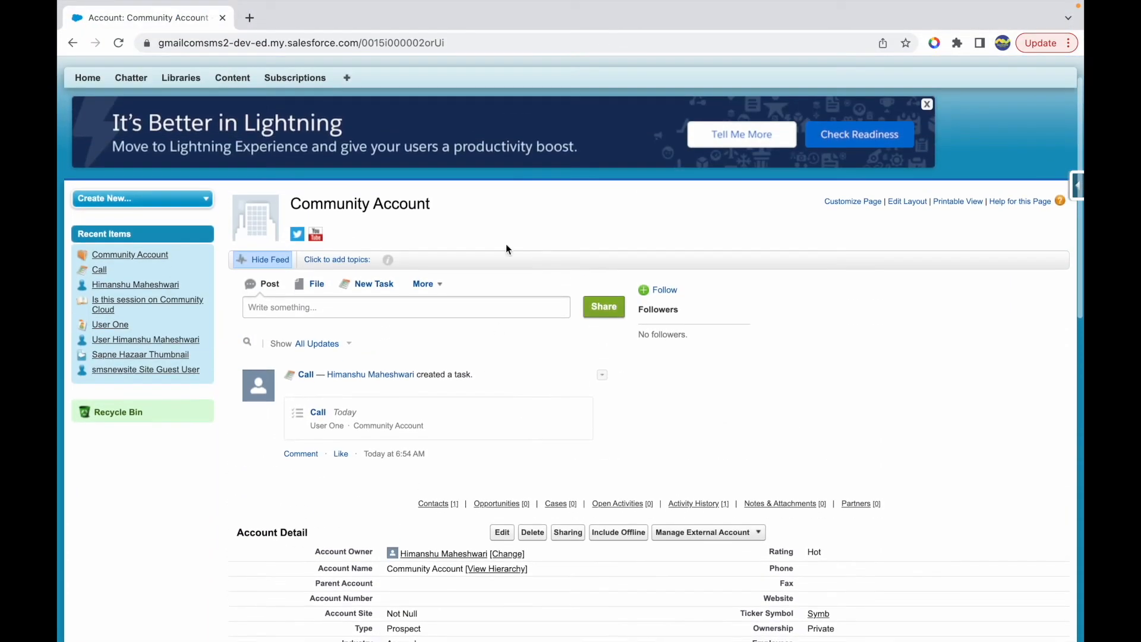
pyautogui.click(402, 37)
pyautogui.doubleClick(403, 36)
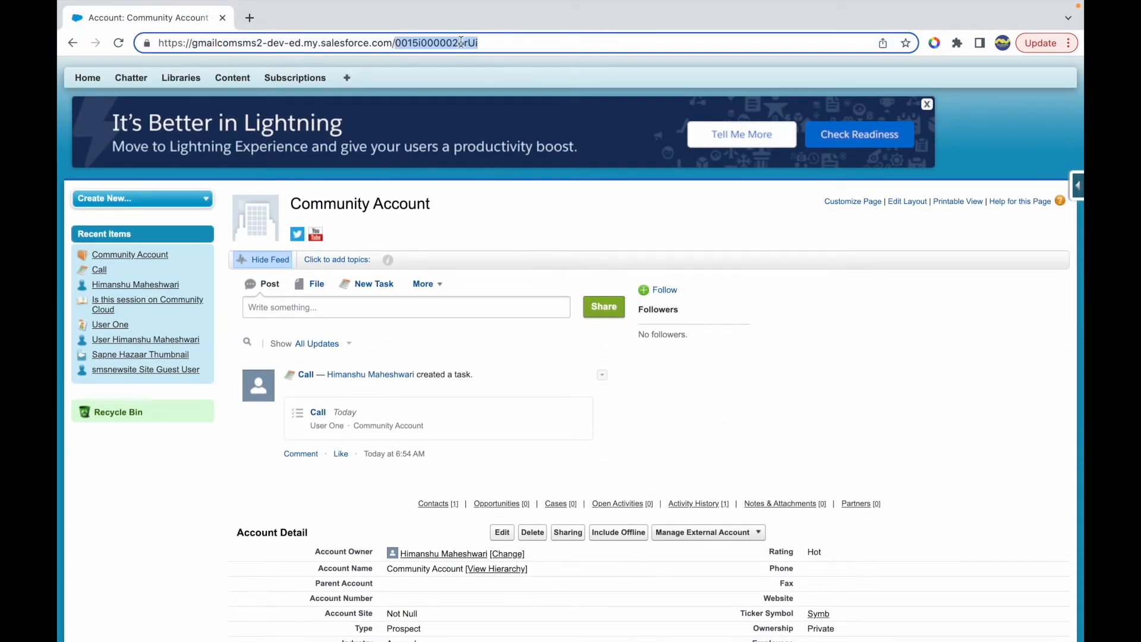
pyautogui.click(493, 45)
pyautogui.moveTo(394, 43); pyautogui.dragTo(482, 43)
pyautogui.click(493, 44)
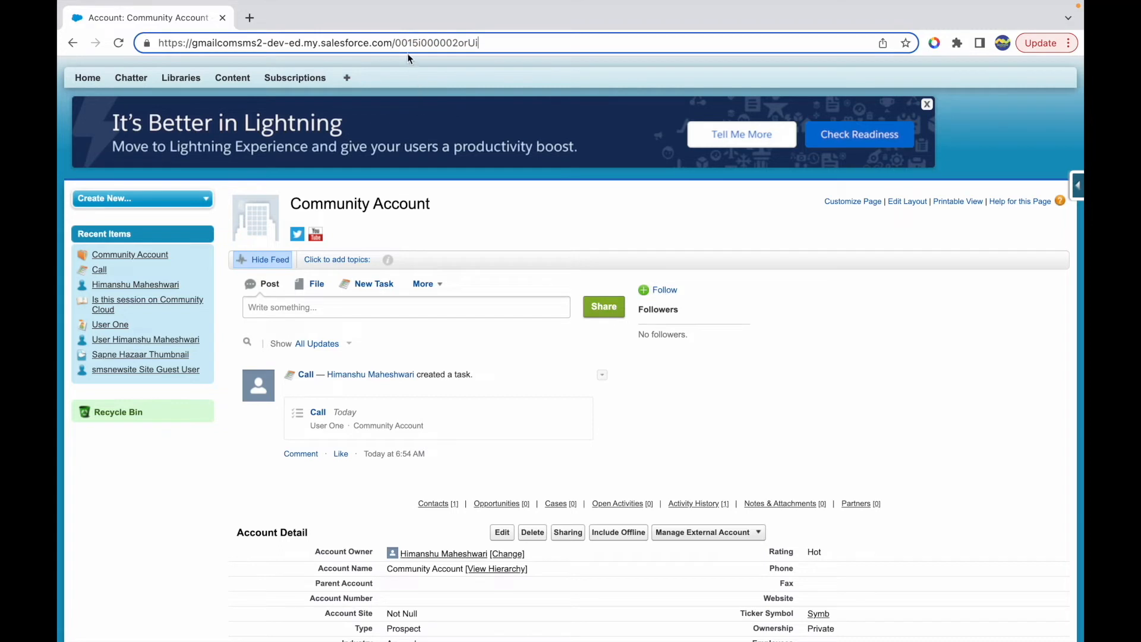
pyautogui.moveTo(394, 44); pyautogui.dragTo(483, 44)
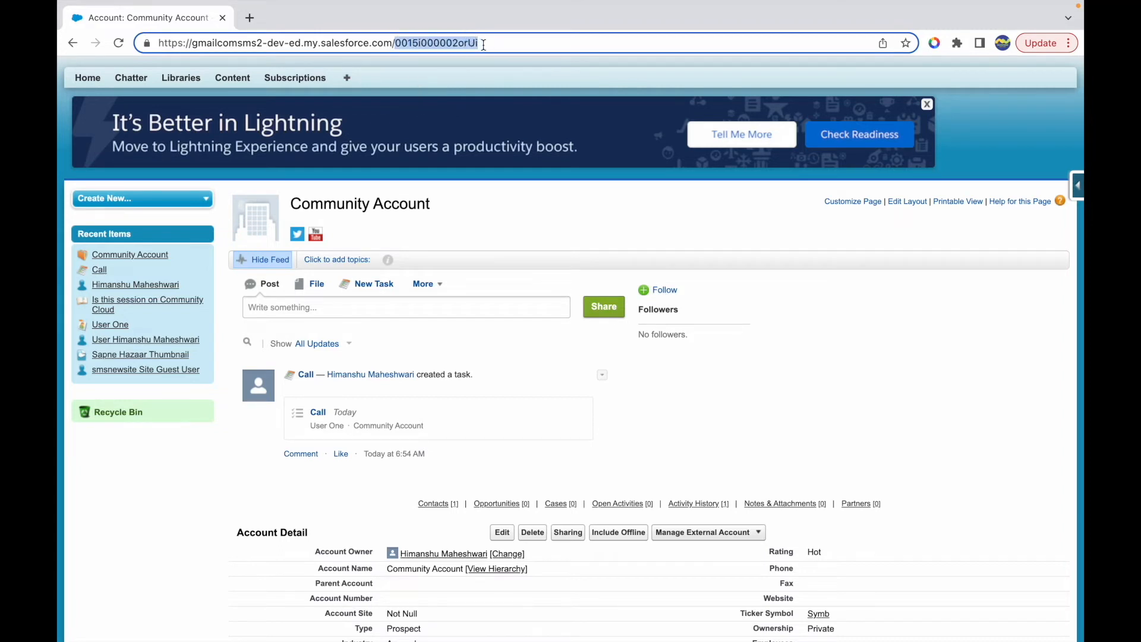
pyautogui.click(491, 45)
# - Examine the object prefix and the remaining characters of the Community Account record ID in the URL
pyautogui.click(410, 44)
pyautogui.moveTo(410, 44); pyautogui.dragTo(397, 46)
pyautogui.click(415, 44)
pyautogui.moveTo(415, 43); pyautogui.dragTo(429, 45)
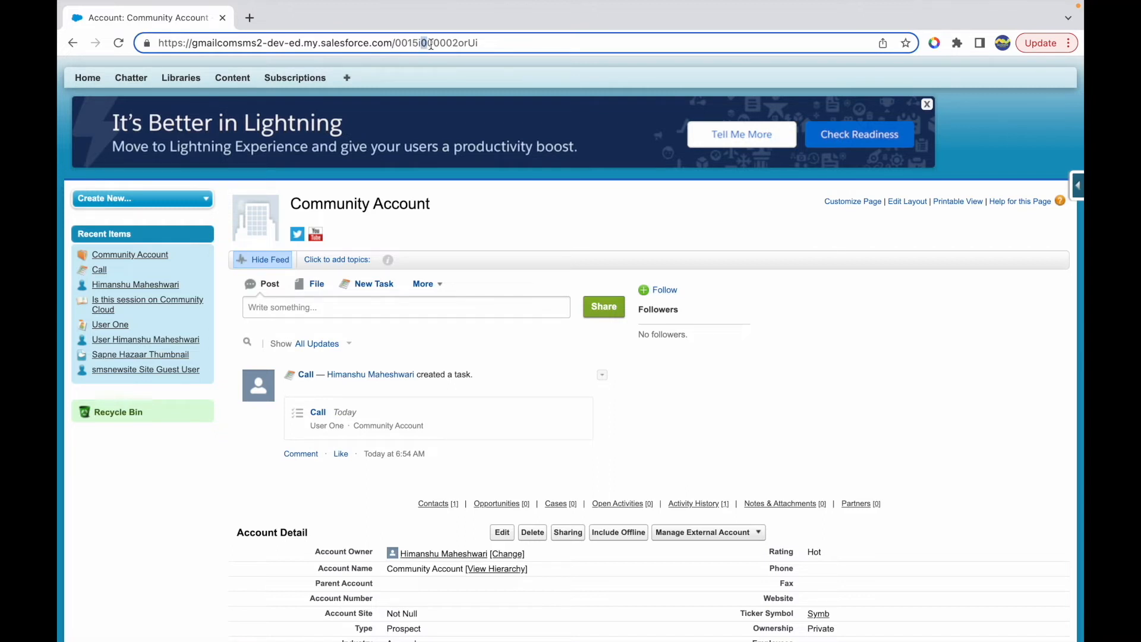
pyautogui.moveTo(427, 44); pyautogui.dragTo(500, 41)
pyautogui.click(500, 42)
pyautogui.moveTo(397, 45); pyautogui.dragTo(478, 44)
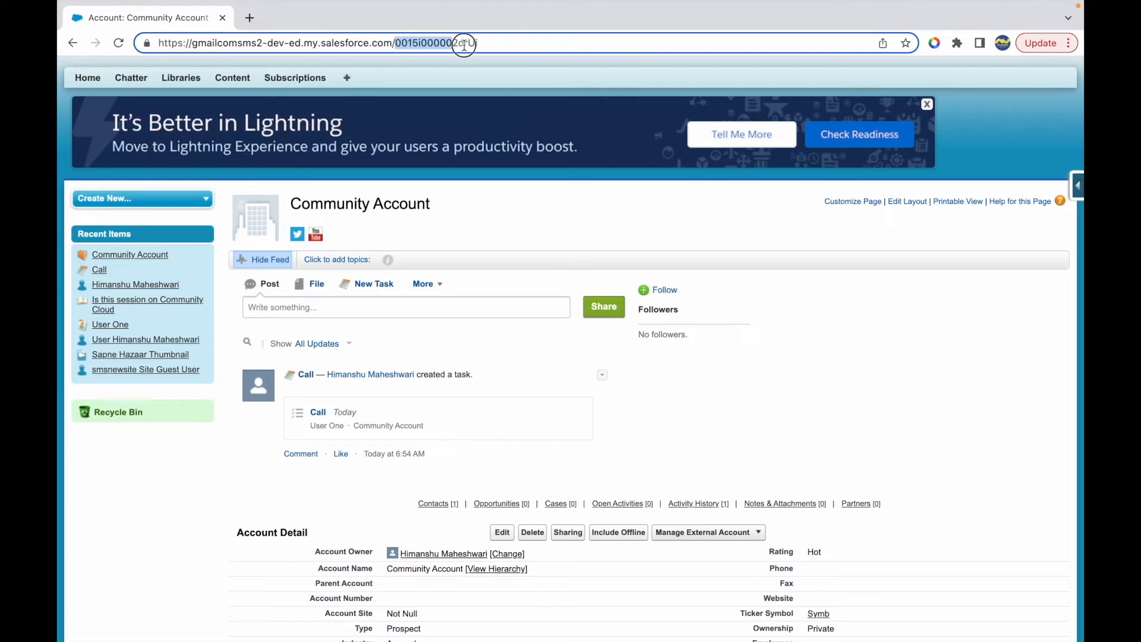
pyautogui.click(506, 44)
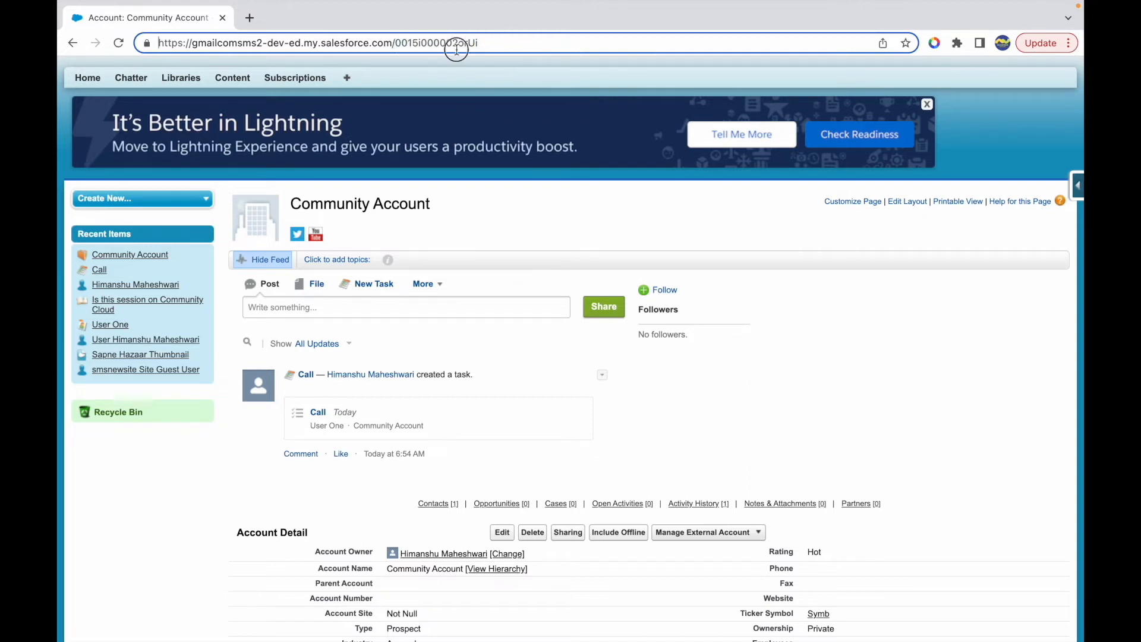
pyautogui.doubleClick(423, 42)
pyautogui.click(499, 44)
pyautogui.press('Return')
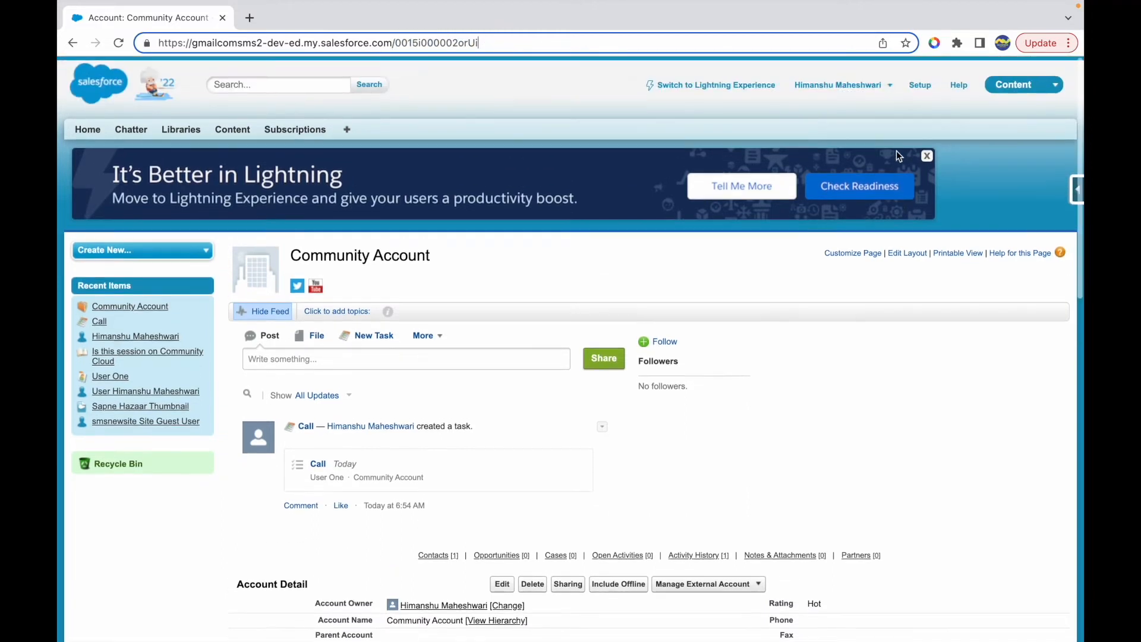
# - Open the Developer Console and run a query for Id and LastActivityDate on Account, filtered by the Community Account's record ID
pyautogui.click(843, 81)
pyautogui.click(793, 140)
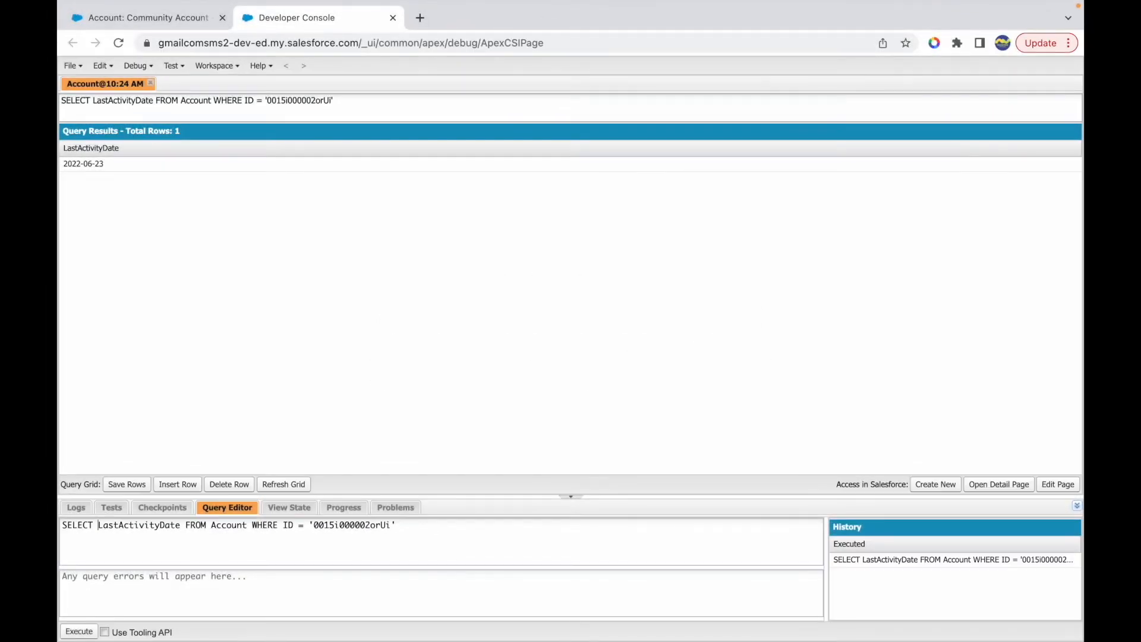
pyautogui.write('Id,')
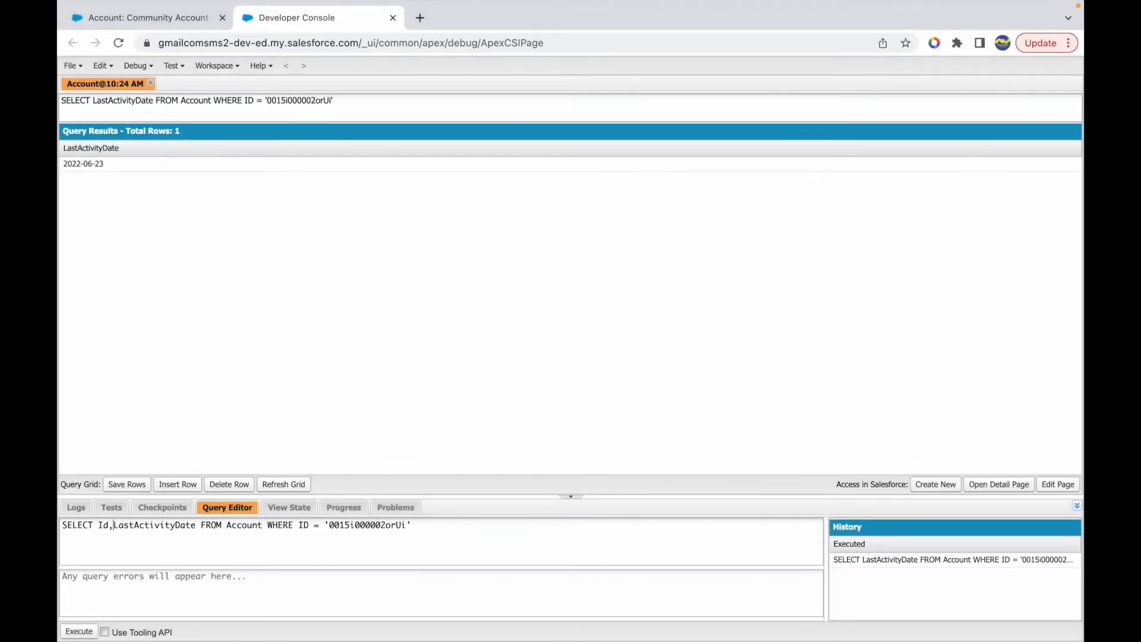
pyautogui.click(79, 631)
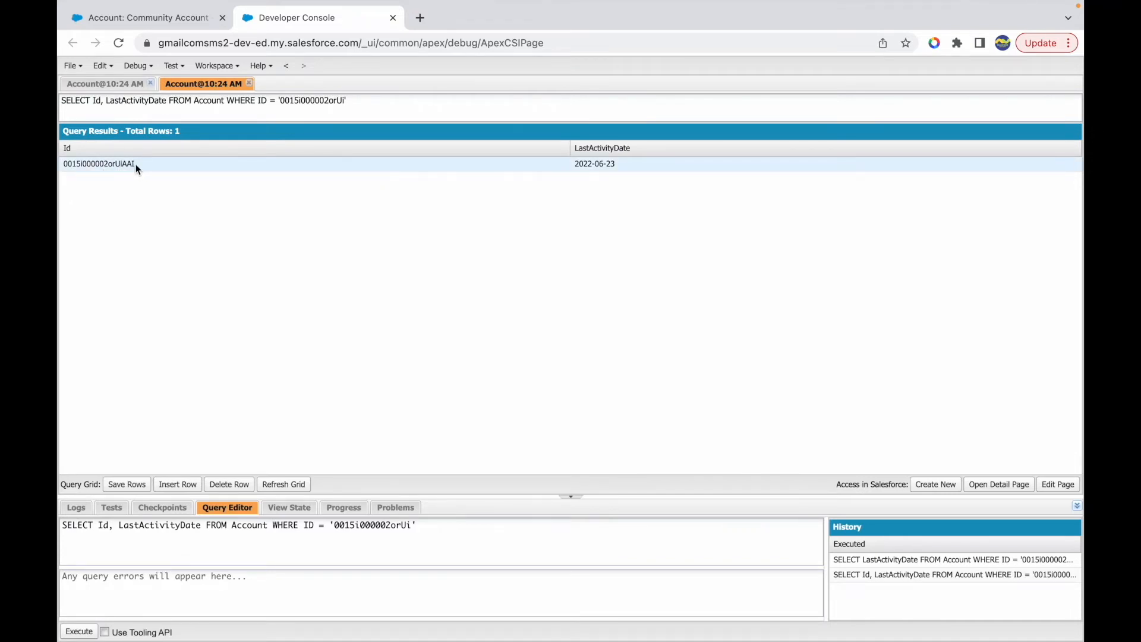
# - Try to load the Community Account record with the uppercase U in the URL's record ID changed to lowercase u
pyautogui.click(198, 24)
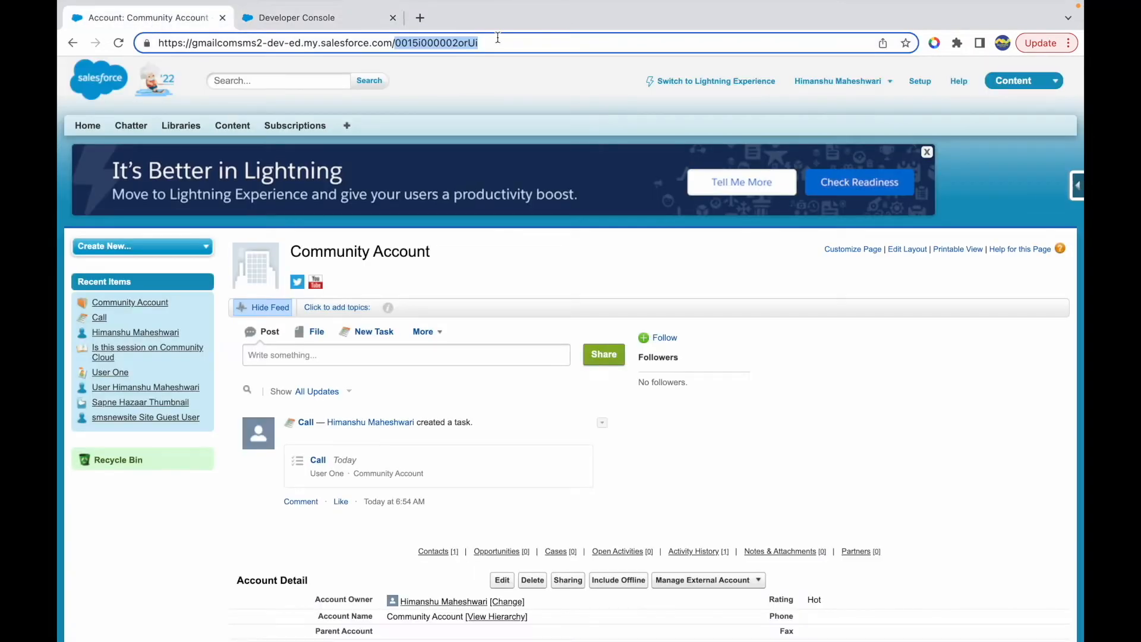
pyautogui.click(392, 42)
pyautogui.doubleClick(442, 44)
pyautogui.click(478, 46)
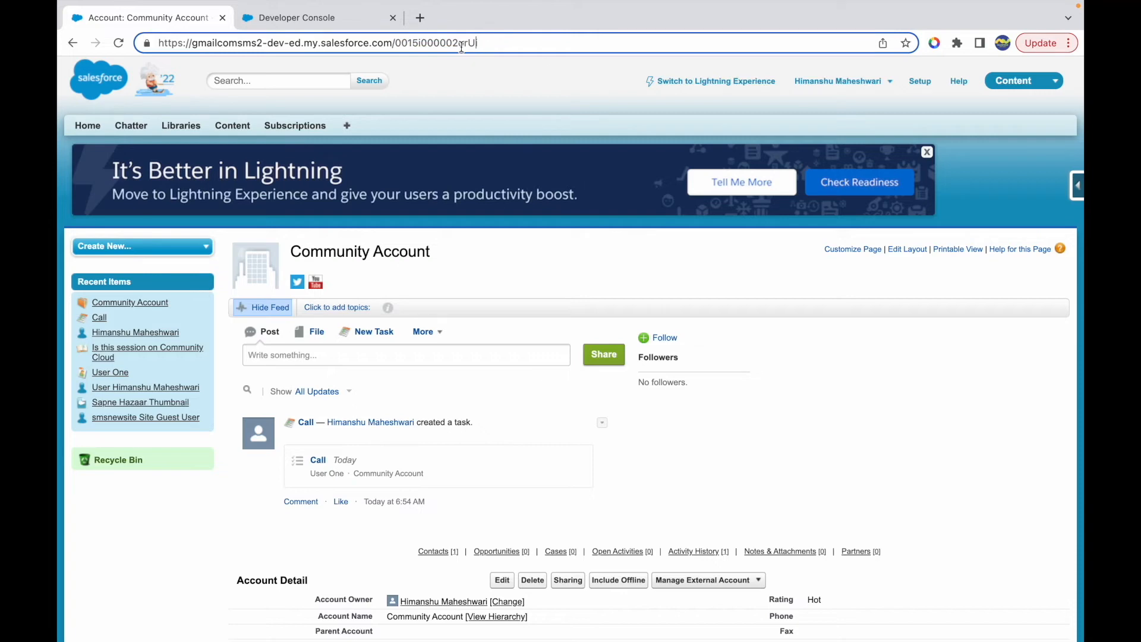
pyautogui.press('BackSpace')
pyautogui.press('BackSpace')
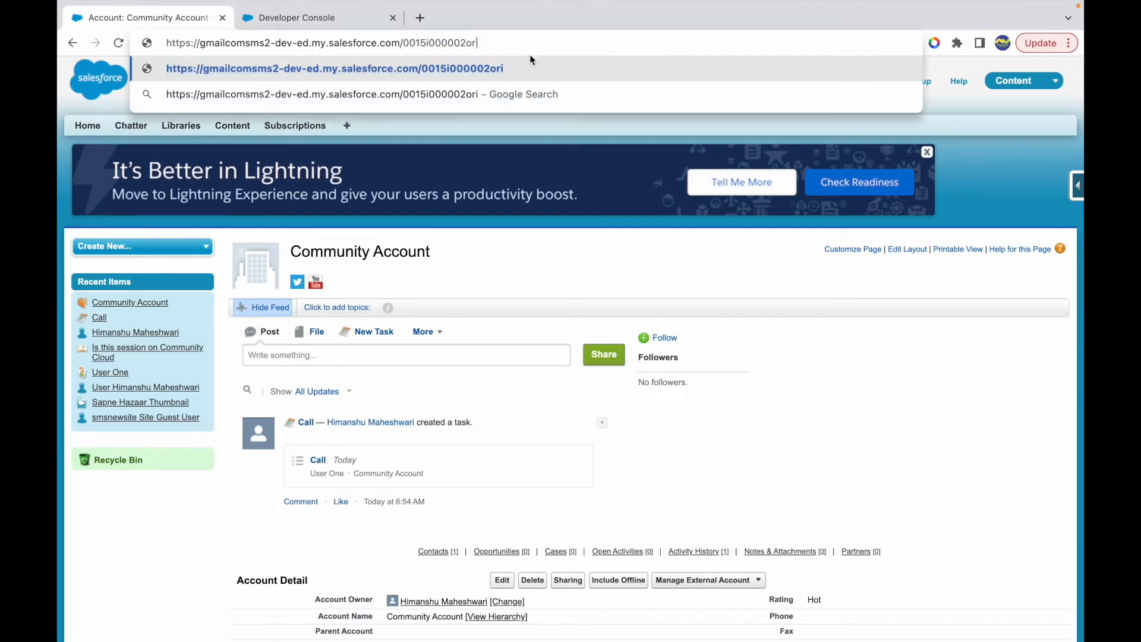
pyautogui.write('ui')
pyautogui.press('Return')
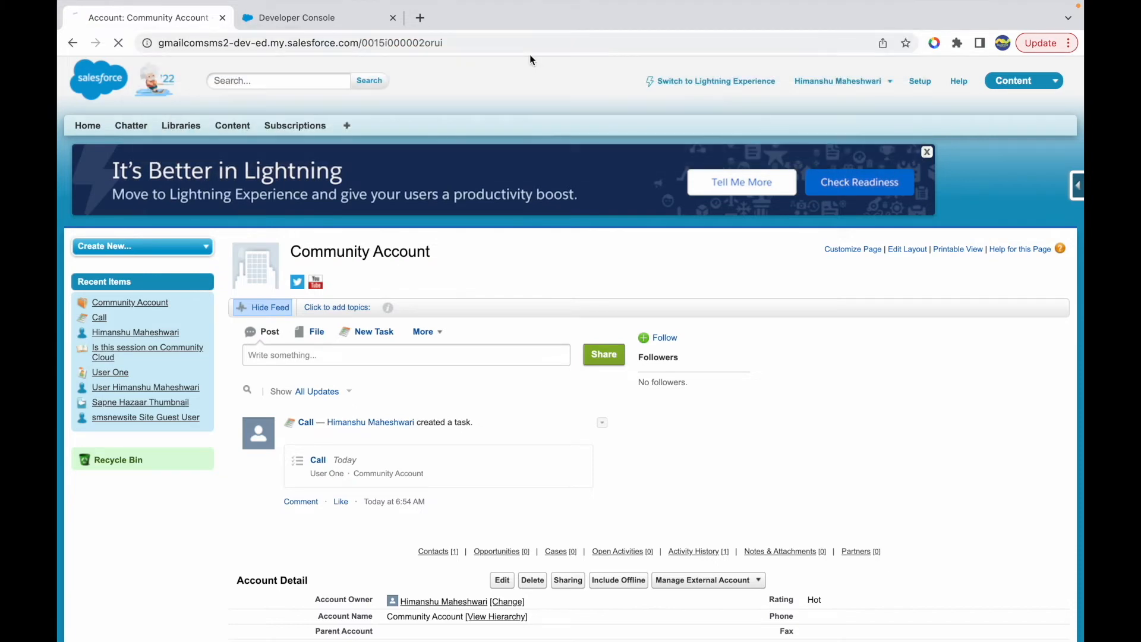
# - Reload the Community Account record using its original record ID ending in orUi
pyautogui.click(489, 40)
pyautogui.click(489, 40)
pyautogui.press('Return')
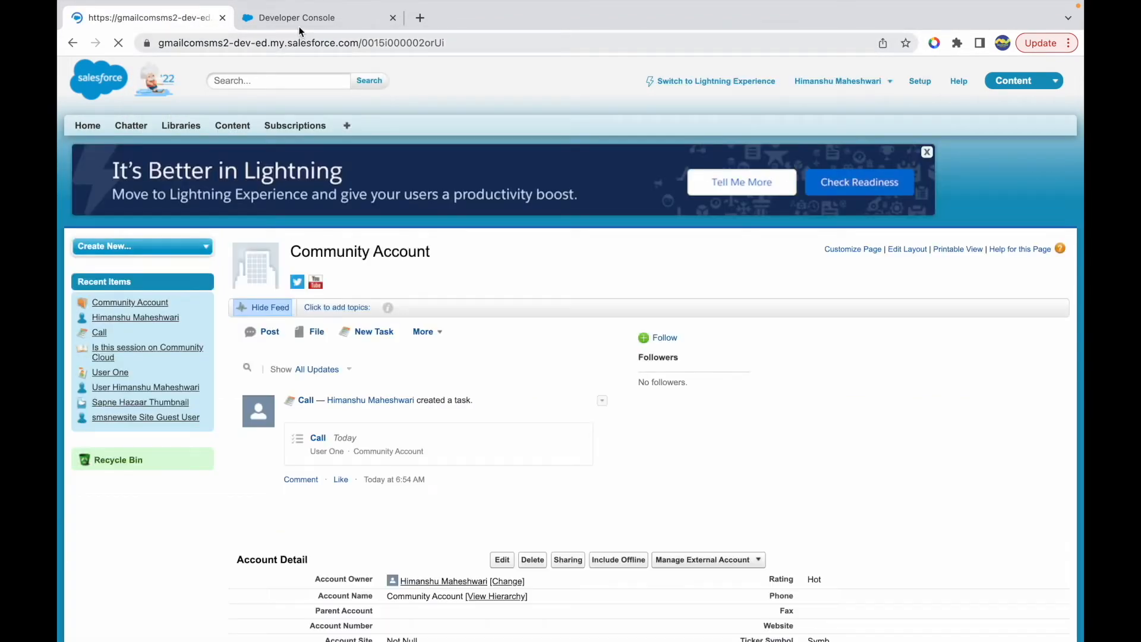
# - Copy the full Id from the Developer Console query result and load the Community Account record with it in the URL
pyautogui.click(306, 27)
pyautogui.click(104, 166)
pyautogui.doubleClick(131, 165)
pyautogui.press('super+c')
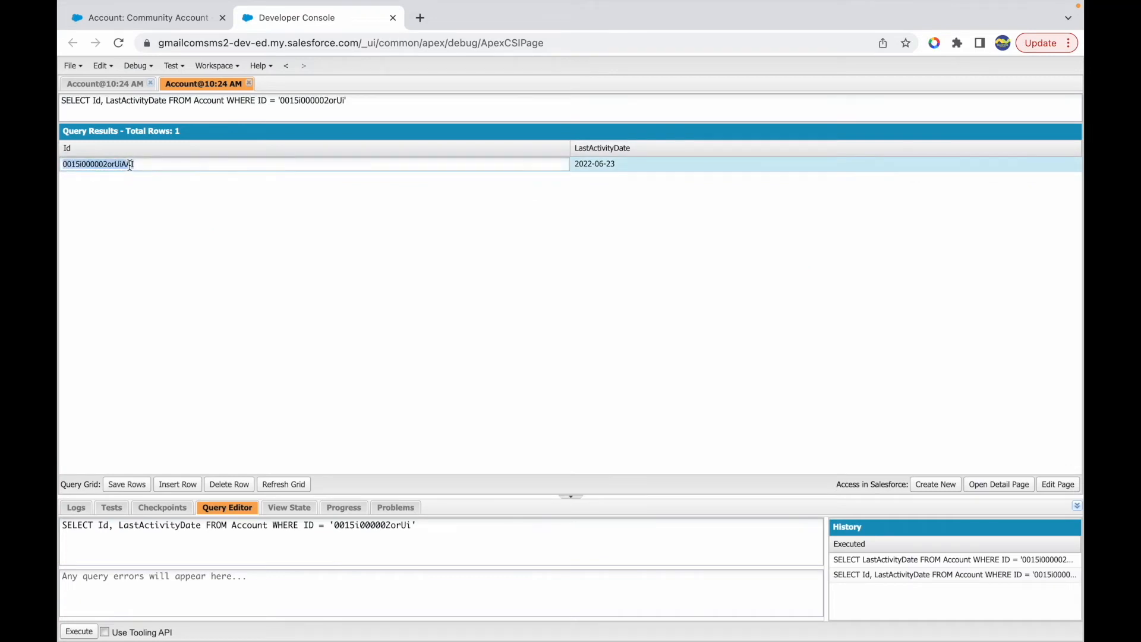
pyautogui.click(151, 16)
pyautogui.doubleClick(442, 43)
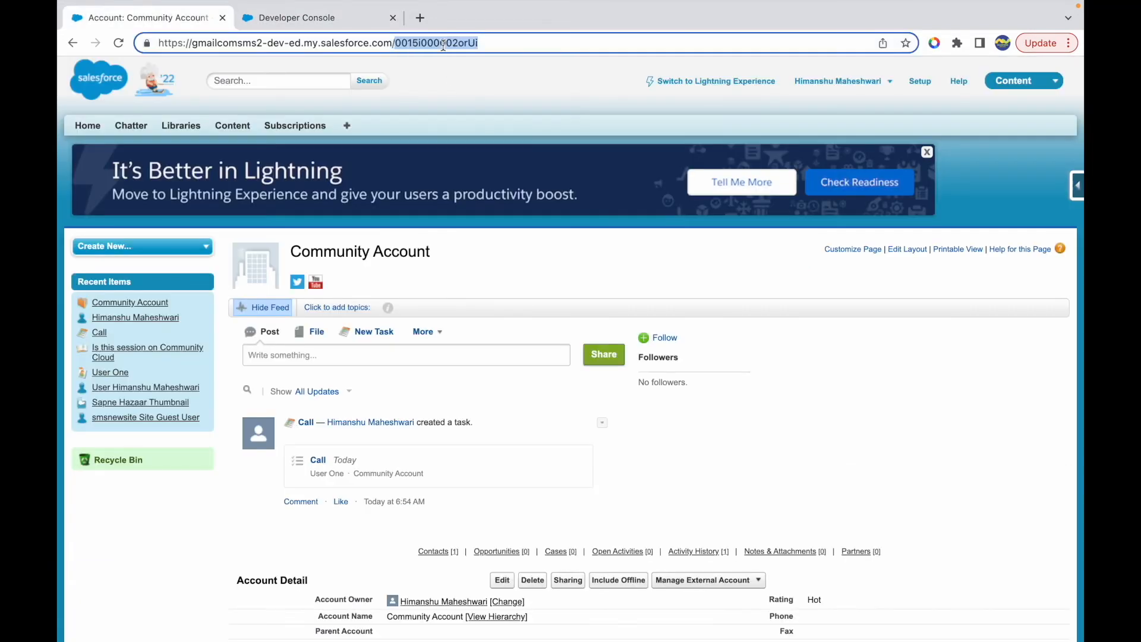
pyautogui.press('super+v')
pyautogui.press('Return')
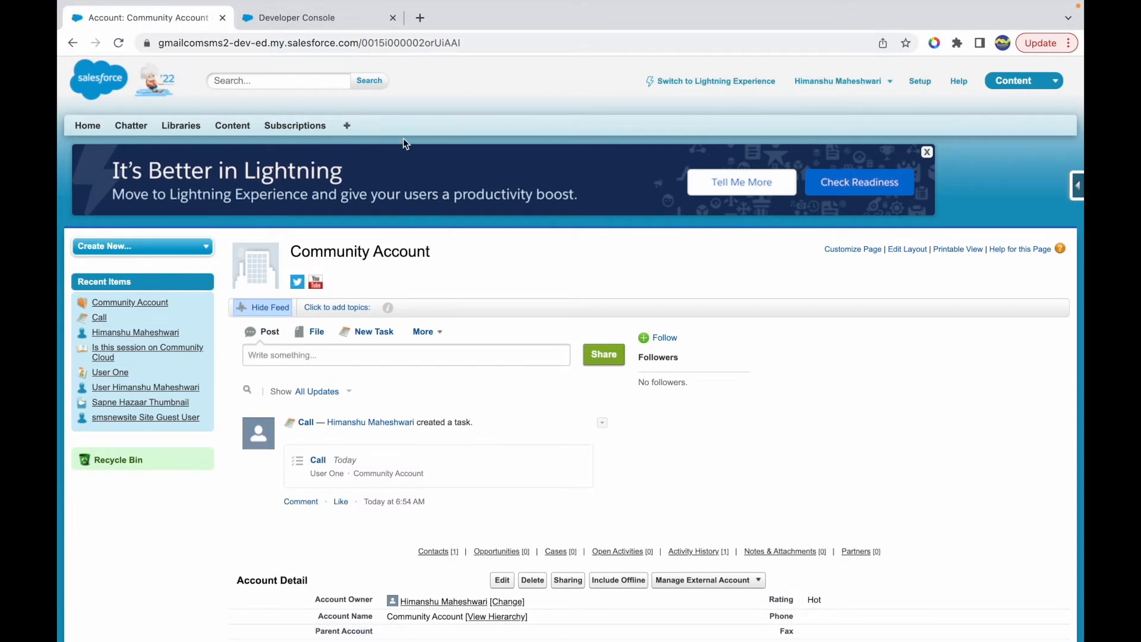
# - Examine the longer record ID in the Community Account URL and remove its AAI suffix
pyautogui.moveTo(443, 40); pyautogui.dragTo(473, 39)
pyautogui.click(514, 38)
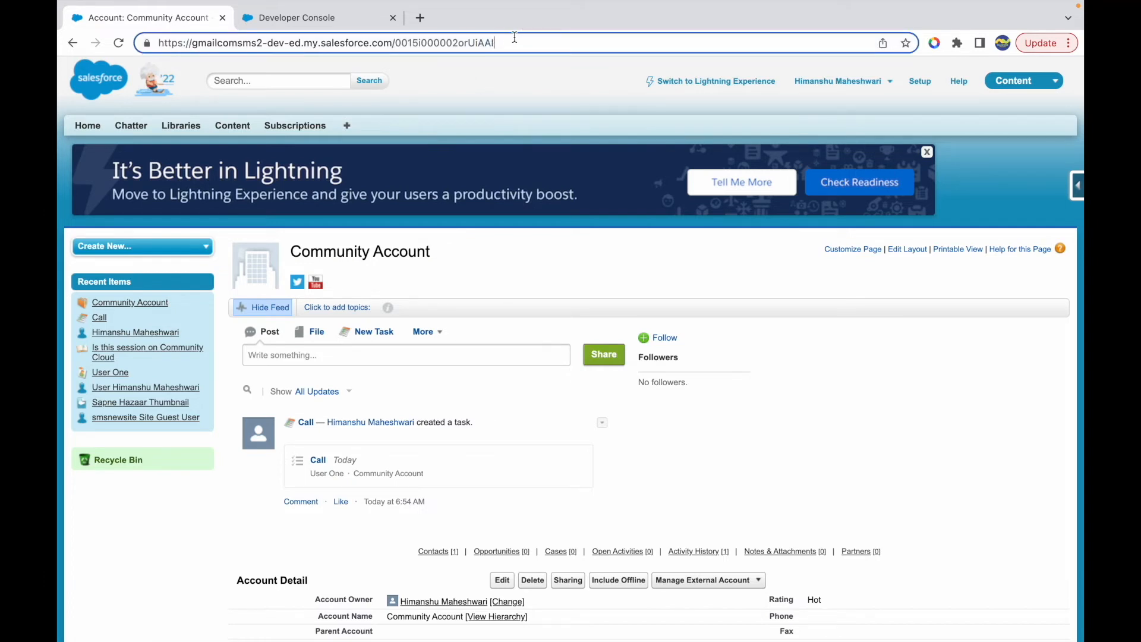
pyautogui.moveTo(398, 44); pyautogui.dragTo(539, 44)
pyautogui.click(539, 44)
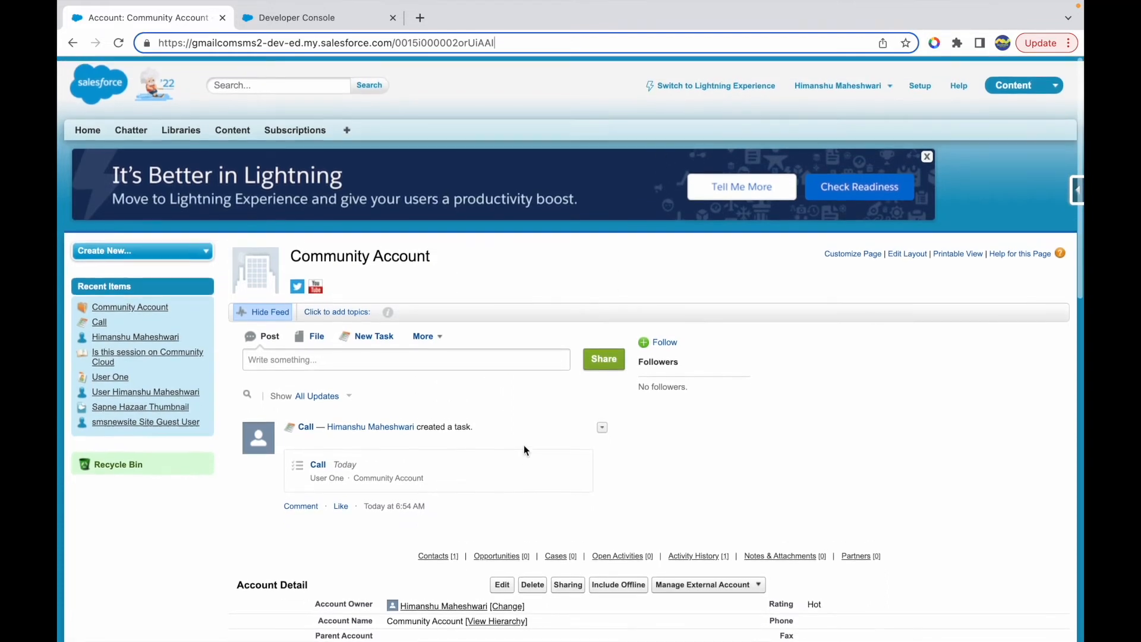
pyautogui.moveTo(479, 42); pyautogui.dragTo(520, 45)
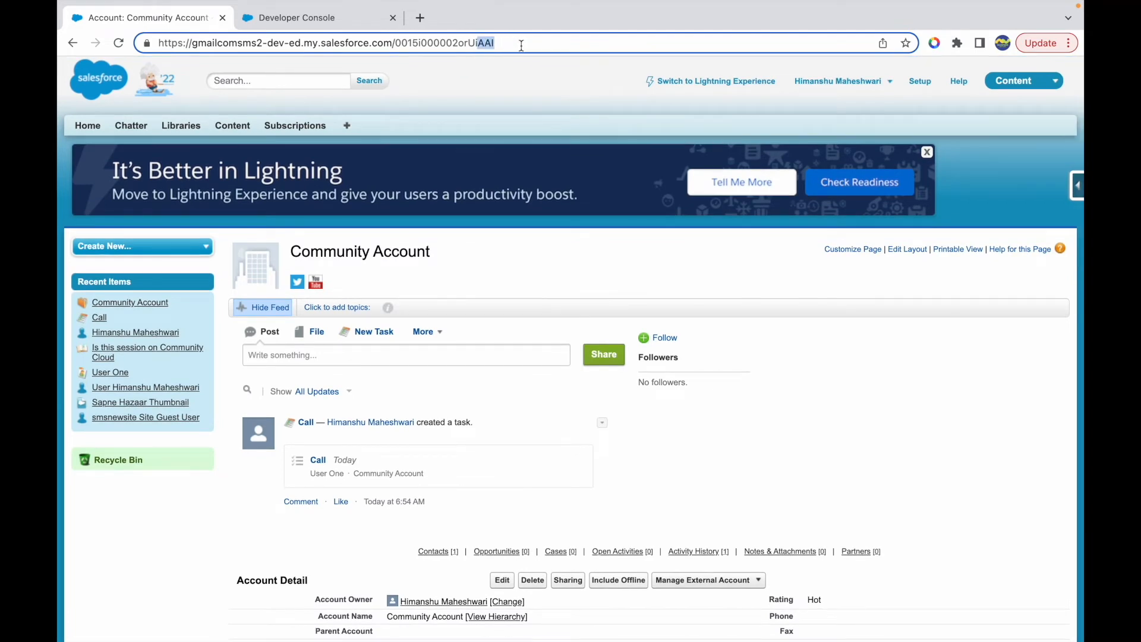
pyautogui.press('BackSpace')
pyautogui.press('Return')
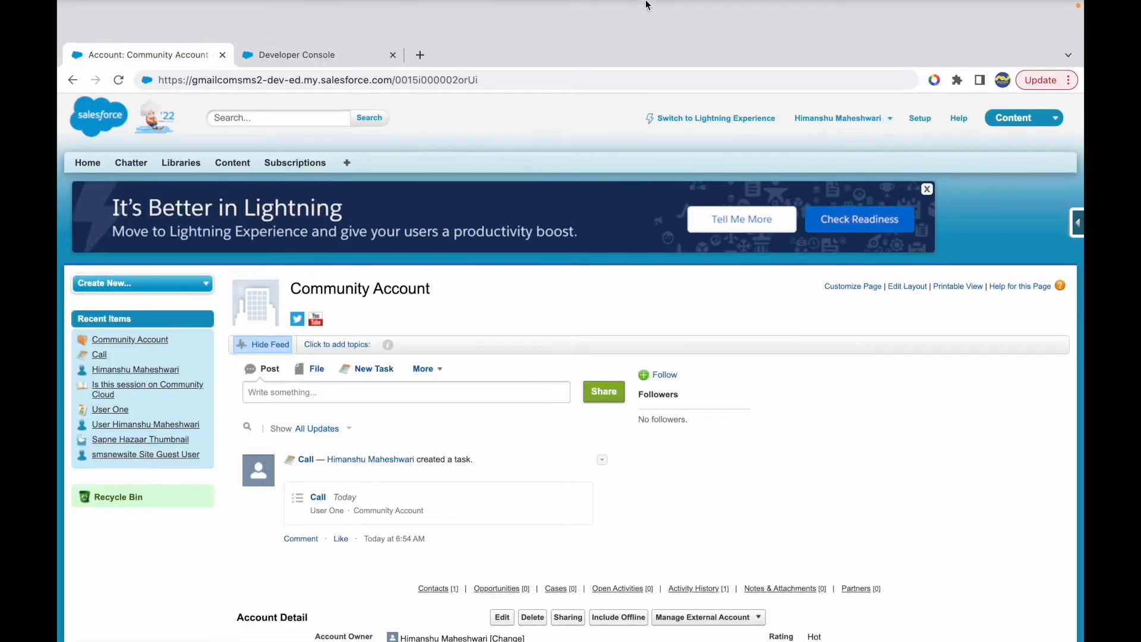
# - Switch to the Keynote function list and review the CASESAFEID entry again
pyautogui.hotkey('ctrl', 'Up')
pyautogui.click(679, 71)
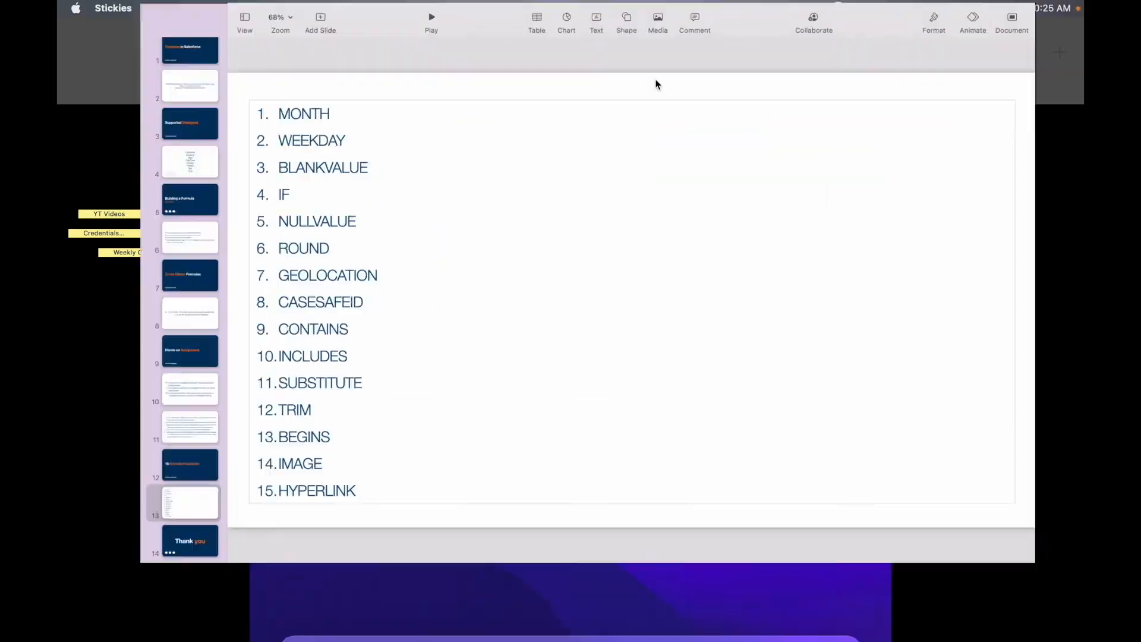
pyautogui.doubleClick(241, 340)
pyautogui.click(351, 342)
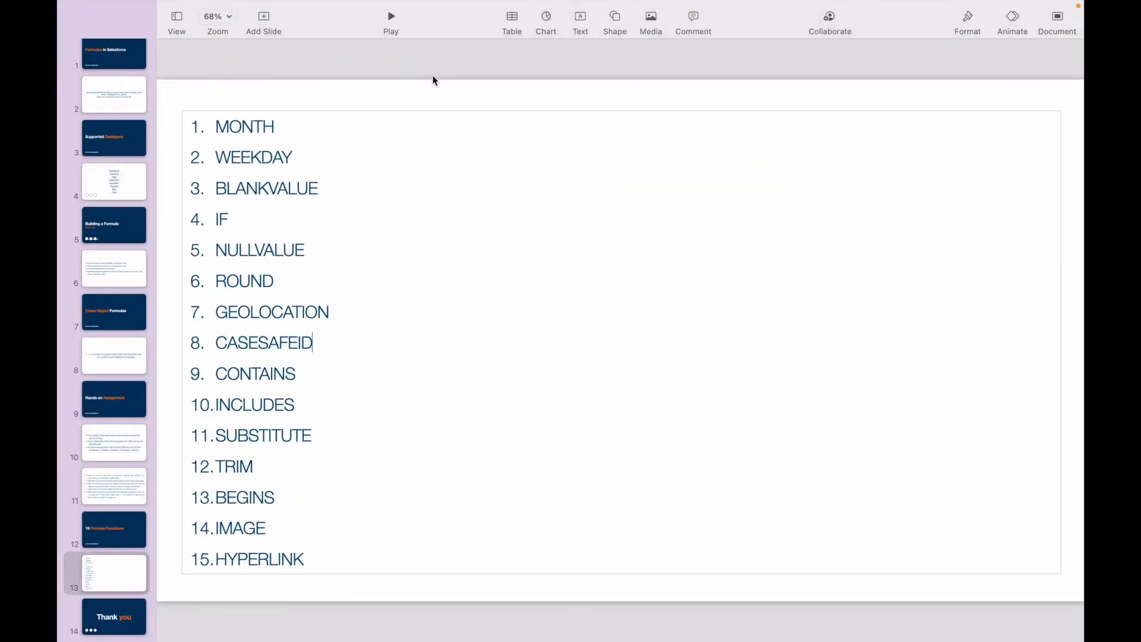
# - Switch back to Salesforce in Chrome and open the Setup home page from the Community Account record
pyautogui.hotkey('ctrl', 'Up')
pyautogui.click(572, 44)
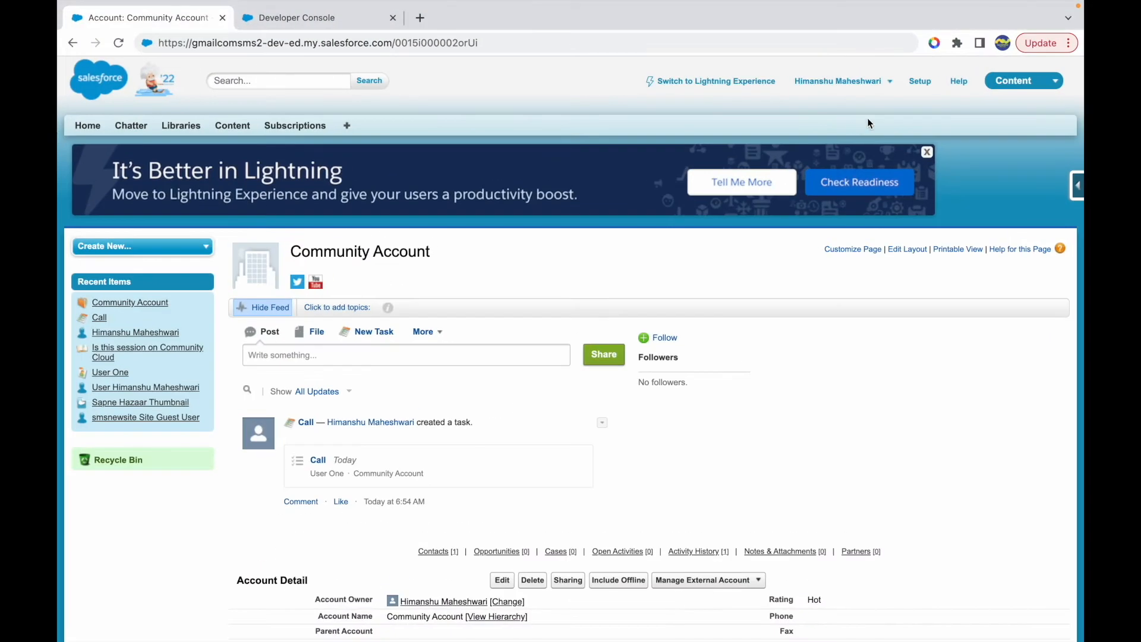
pyautogui.click(918, 83)
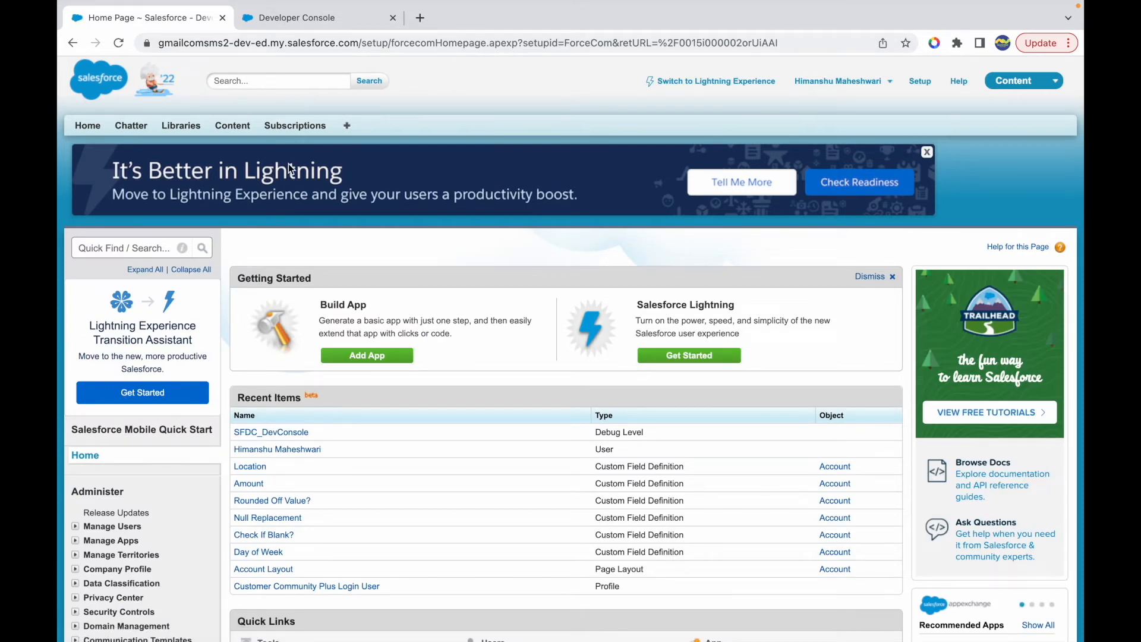
# - Find the Account object's fields in Setup and start a new custom field with the Formula data type
pyautogui.click(95, 255)
pyautogui.write('adcou')
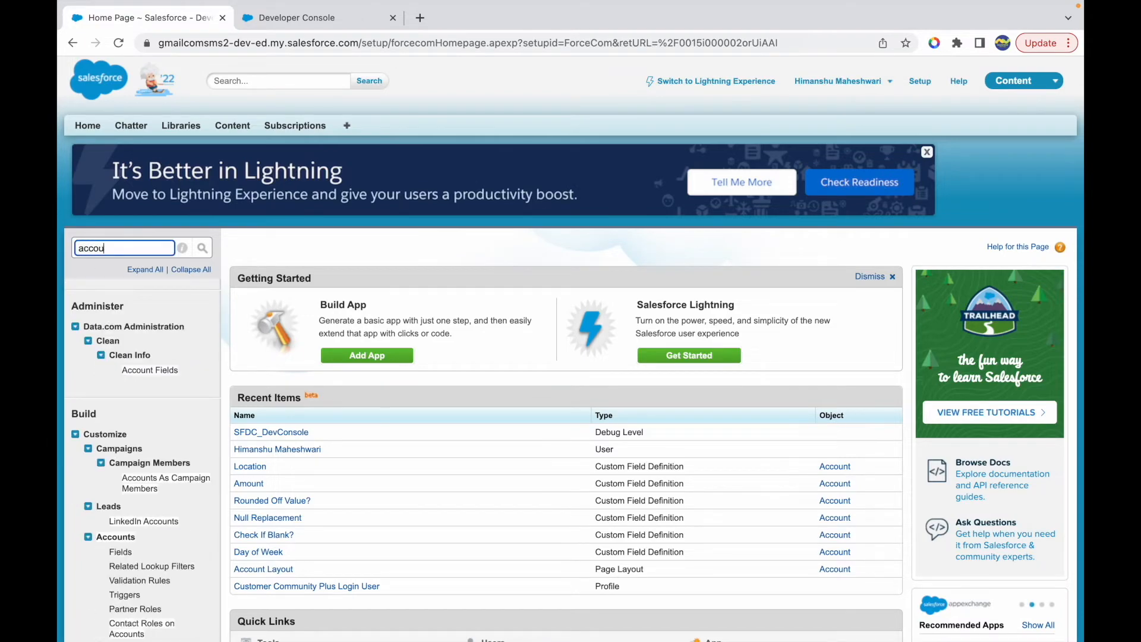
pyautogui.click(120, 551)
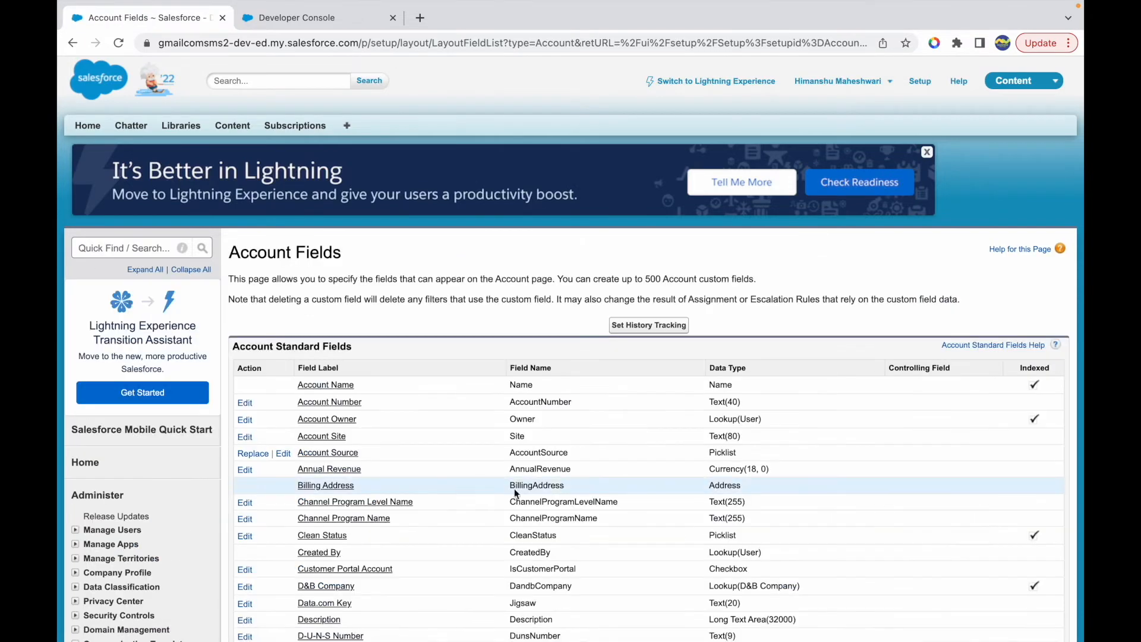
pyautogui.scroll(-6, 526, 487)
pyautogui.scroll(-6, 526, 496)
pyautogui.click(502, 300)
pyautogui.scroll(-5, 390, 387)
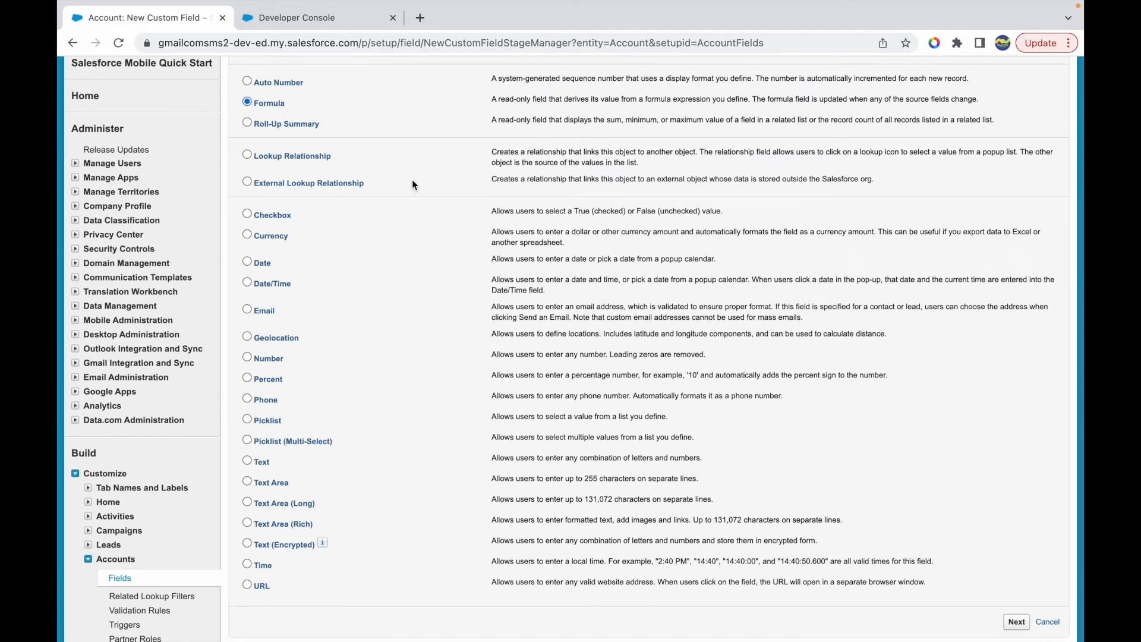
pyautogui.click(1016, 622)
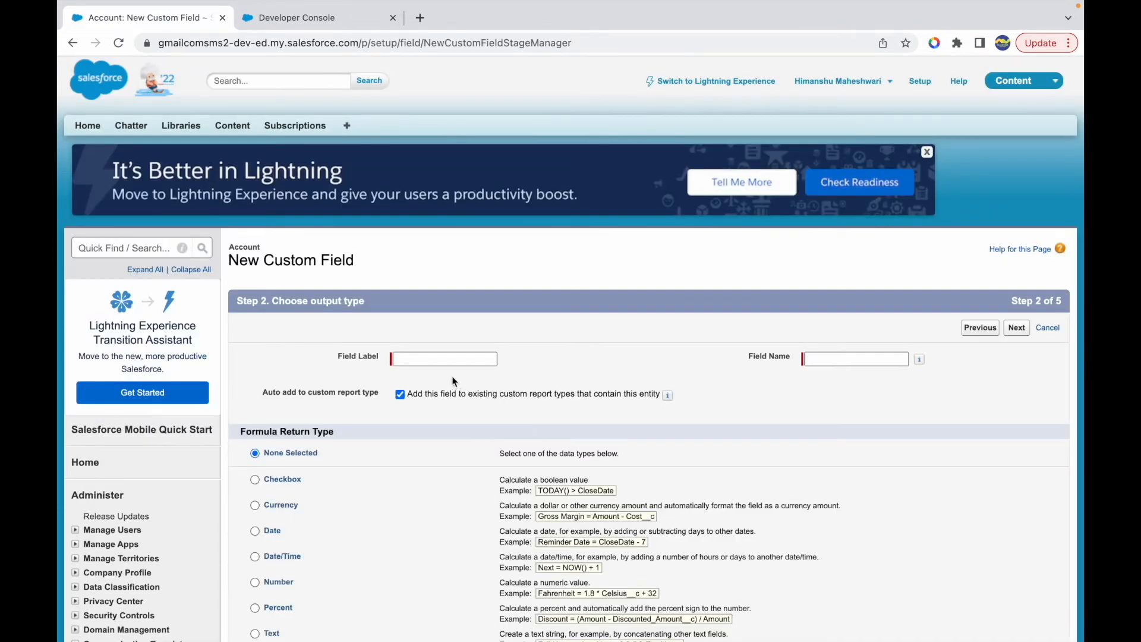
# - Label the new formula field Case Safe ID, set its return type to Text and continue to the formula editor
pyautogui.click(439, 357)
pyautogui.write('Case Safe ID')
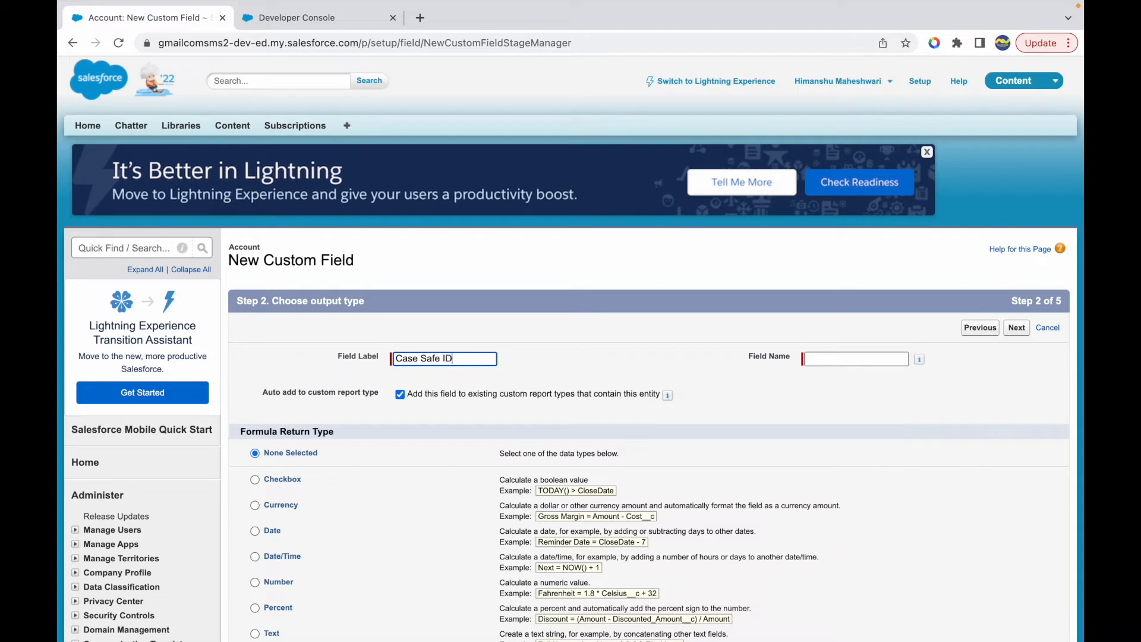
pyautogui.click(619, 385)
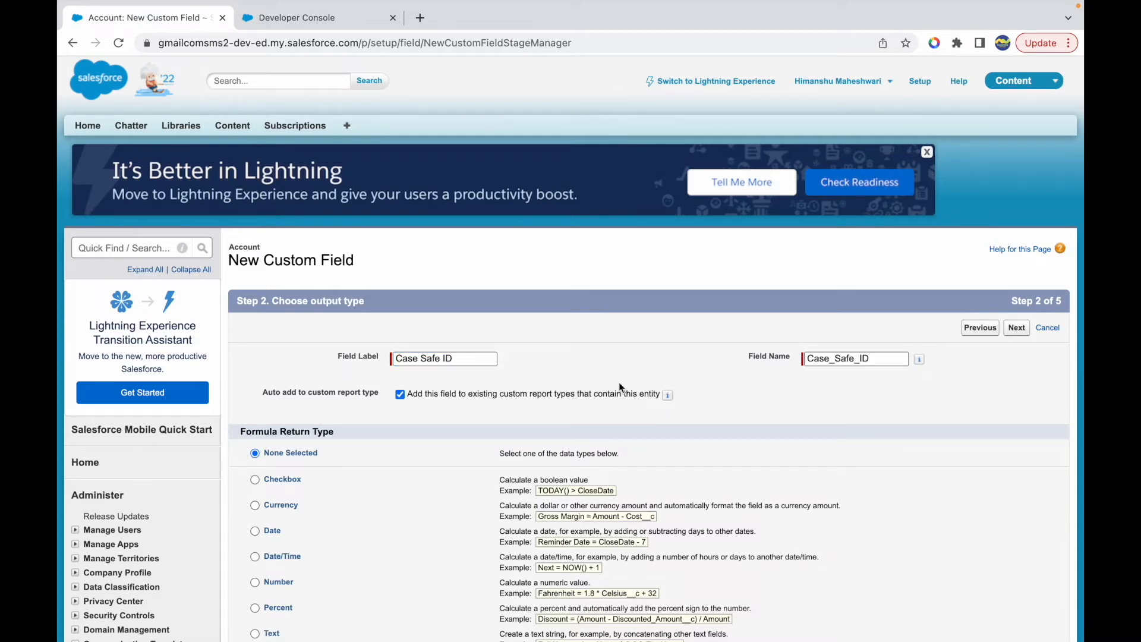
pyautogui.scroll(-3, 501, 452)
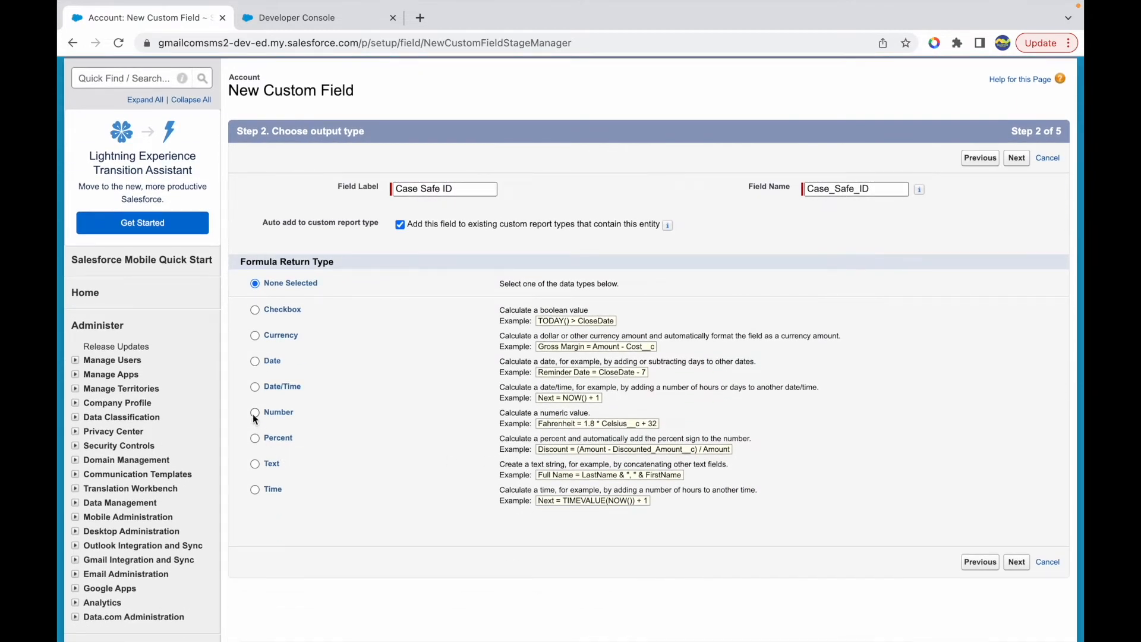
pyautogui.click(255, 465)
pyautogui.click(1016, 562)
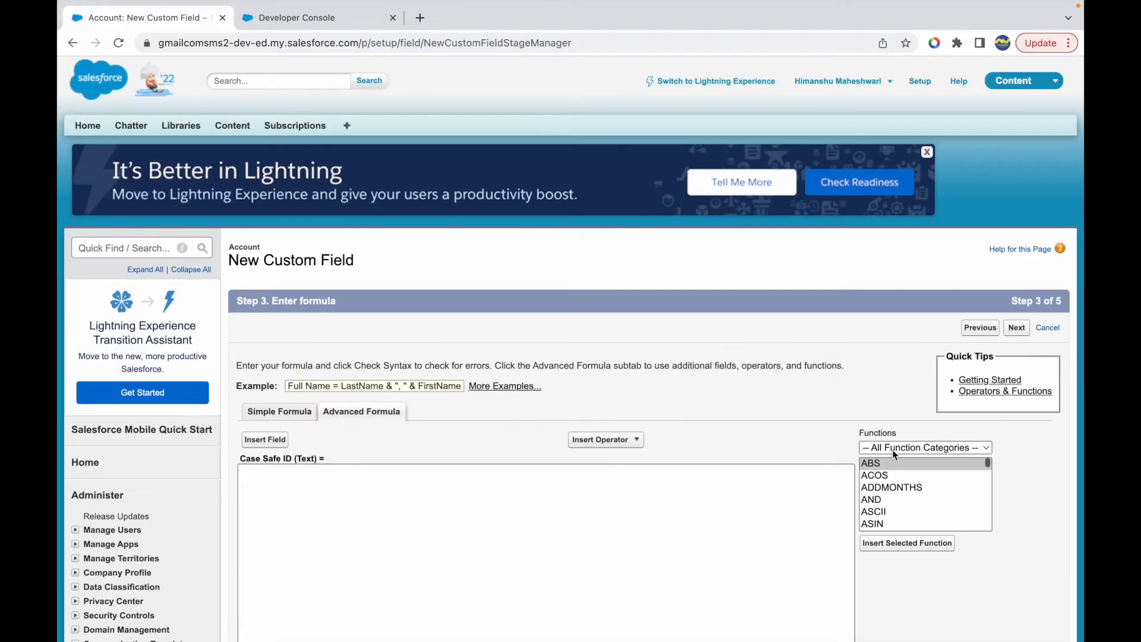
# - Browse the Logical and Advanced function categories for the CASESAFEID function
pyautogui.click(892, 449)
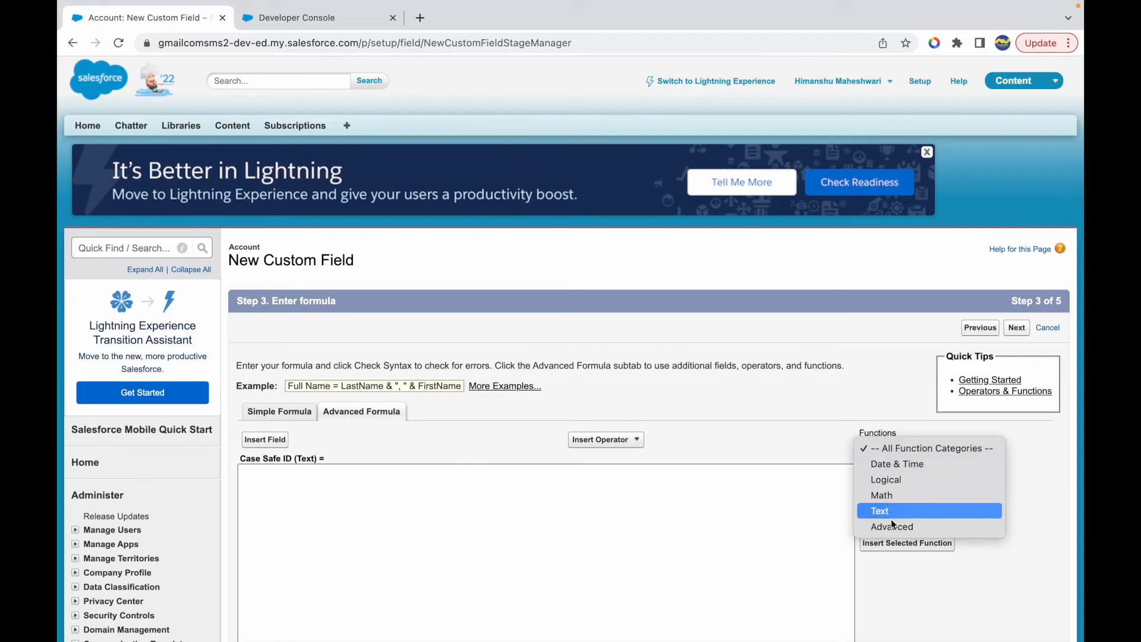
pyautogui.click(894, 482)
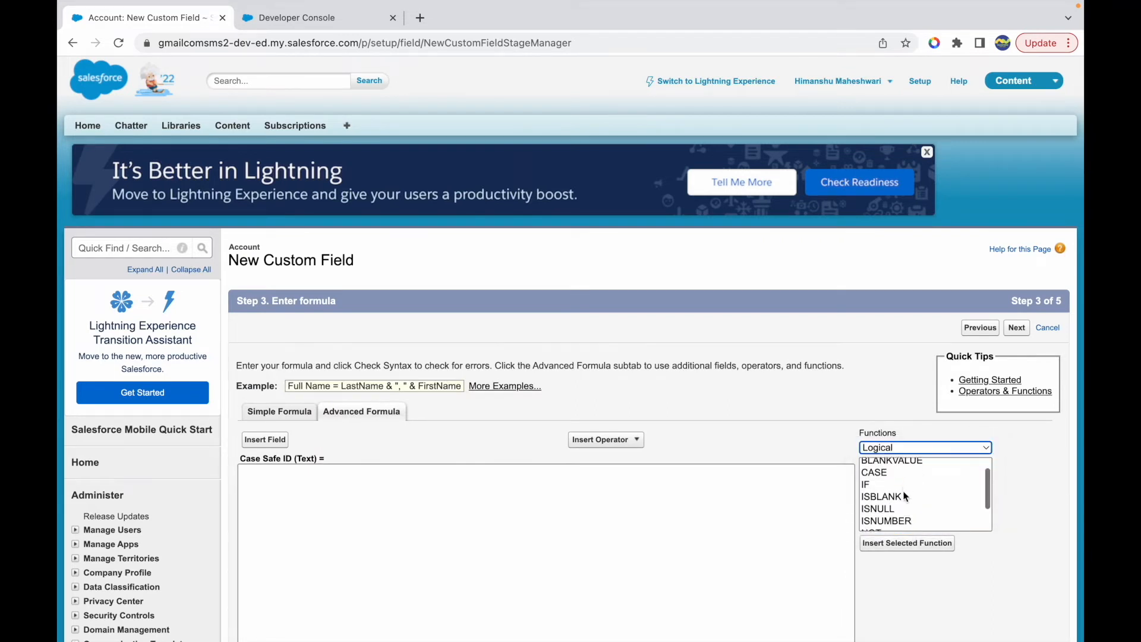
pyautogui.scroll(-5, 905, 496)
pyautogui.scroll(3, 913, 426)
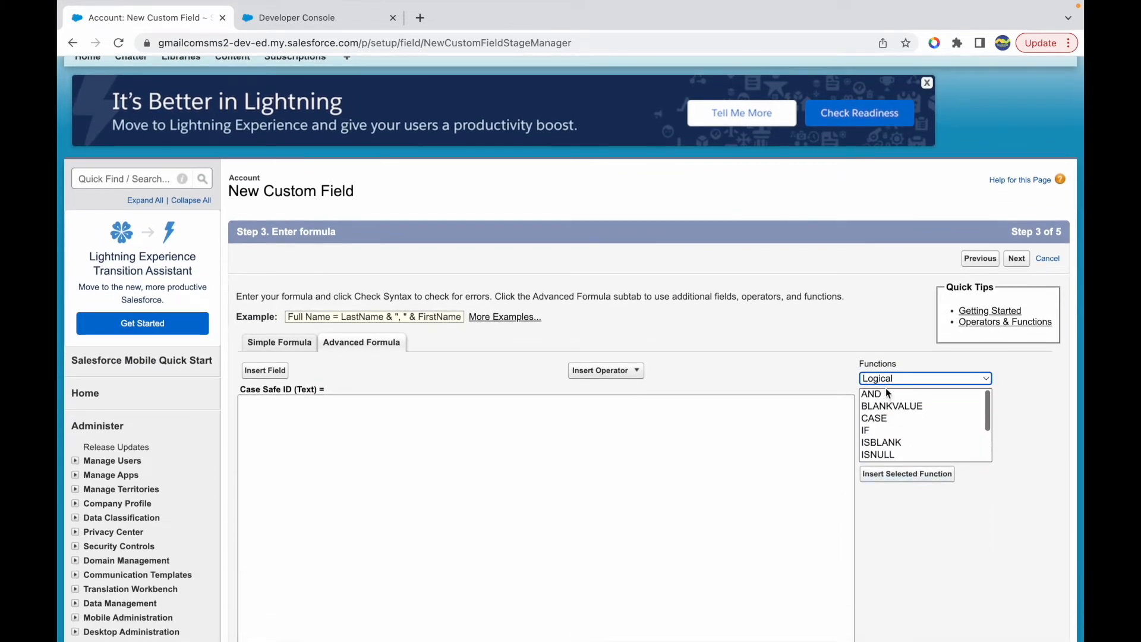
pyautogui.click(884, 379)
pyautogui.click(886, 426)
pyautogui.click(894, 393)
# - Select CASESAFEID among the Text functions and read its description of the ID conversion
pyautogui.click(898, 379)
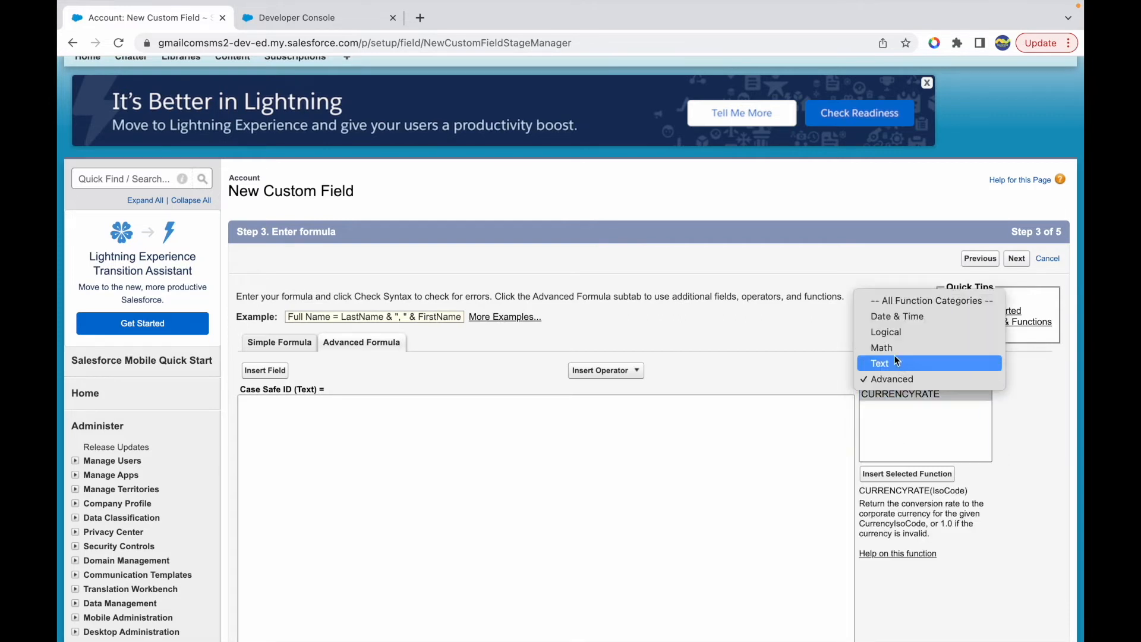
pyautogui.click(891, 362)
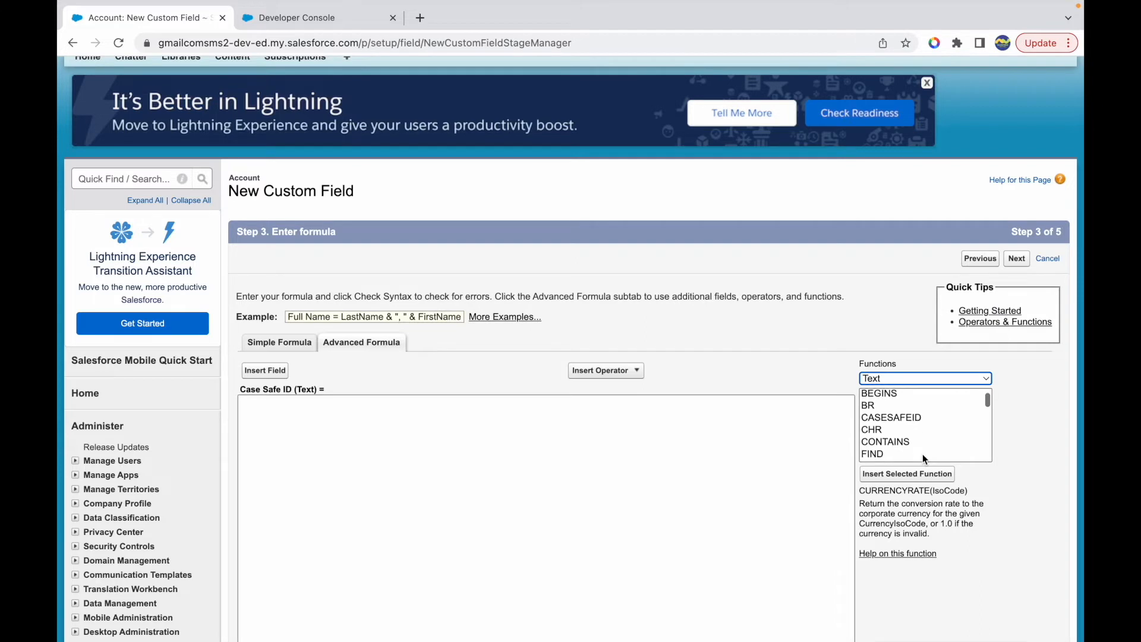
pyautogui.click(893, 419)
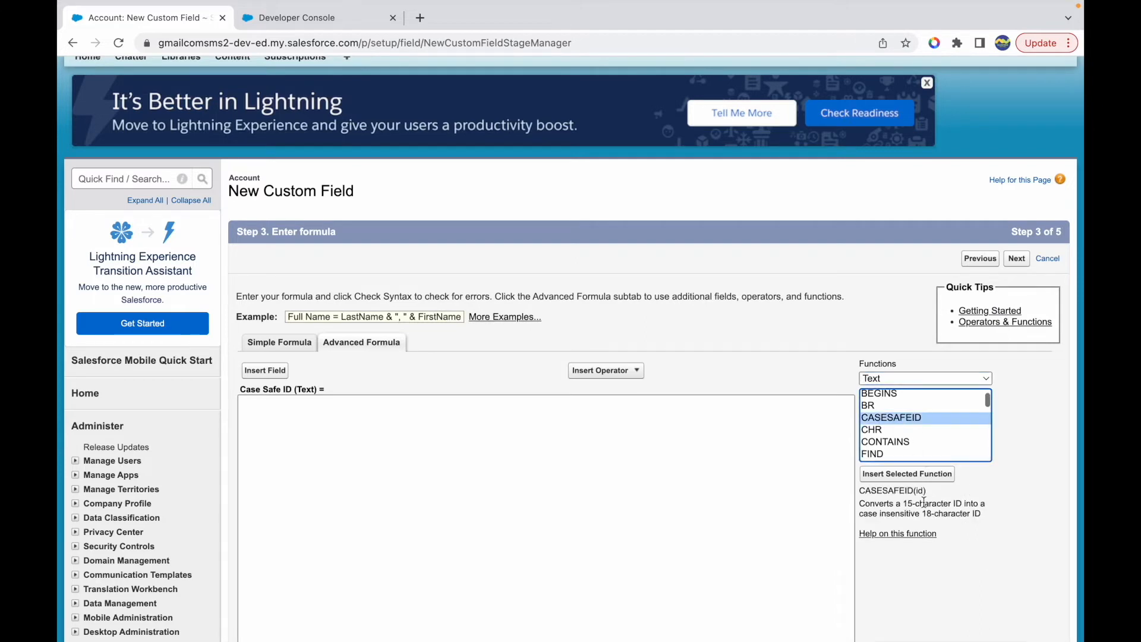
pyautogui.moveTo(903, 504); pyautogui.dragTo(963, 501)
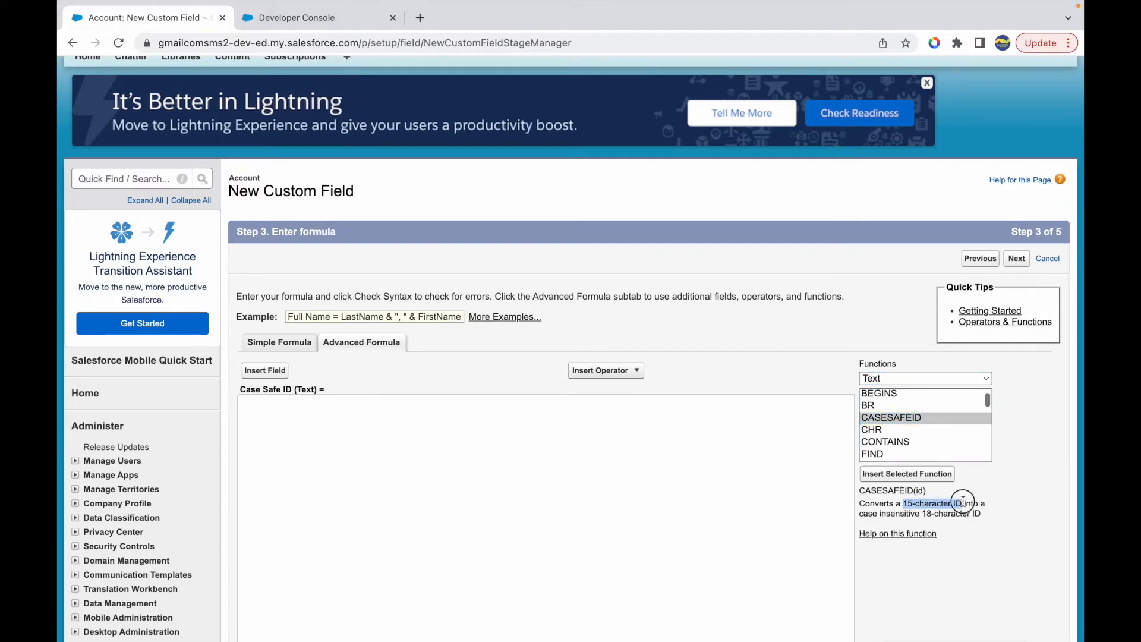
pyautogui.moveTo(881, 512); pyautogui.dragTo(948, 513)
pyautogui.click(971, 513)
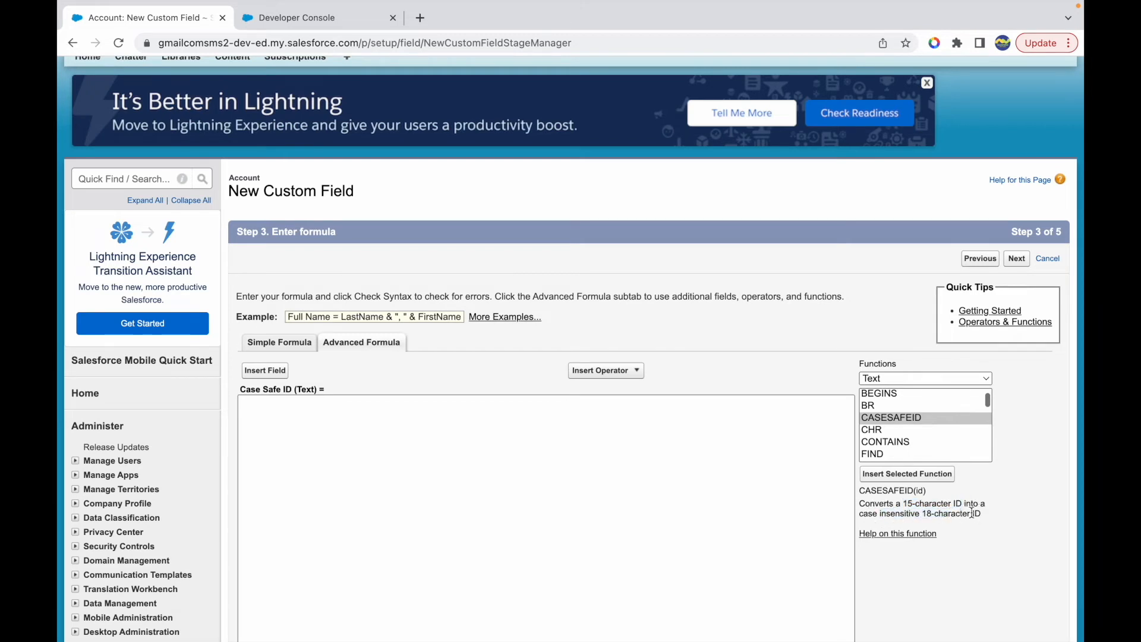
# - Insert CASESAFEID(id) as the Case Safe ID formula and check its syntax
pyautogui.click(915, 473)
pyautogui.click(246, 402)
pyautogui.press('BackSpace')
pyautogui.doubleClick(310, 404)
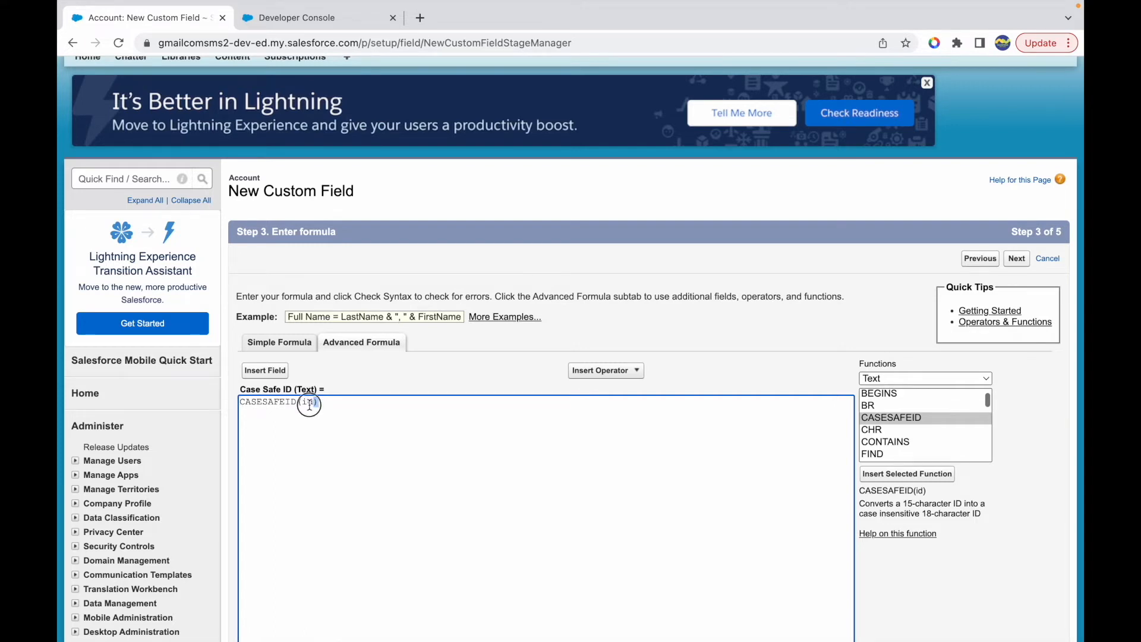
pyautogui.click(334, 405)
pyautogui.click(301, 406)
pyautogui.scroll(-2, 316, 429)
pyautogui.scroll(-1, 318, 430)
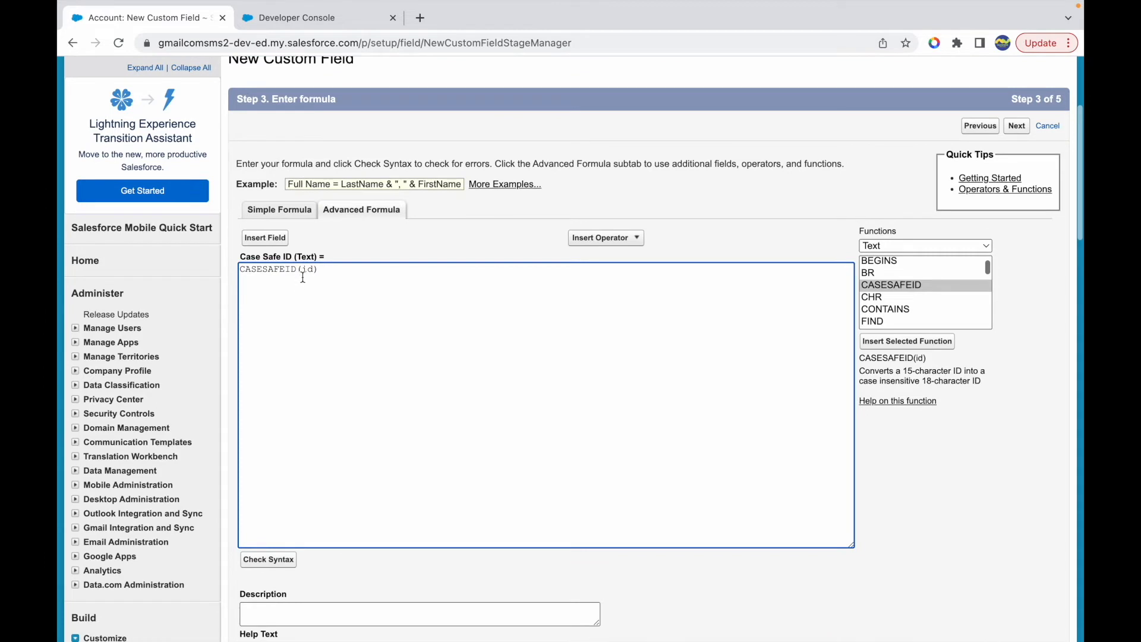
pyautogui.click(325, 270)
pyautogui.click(273, 564)
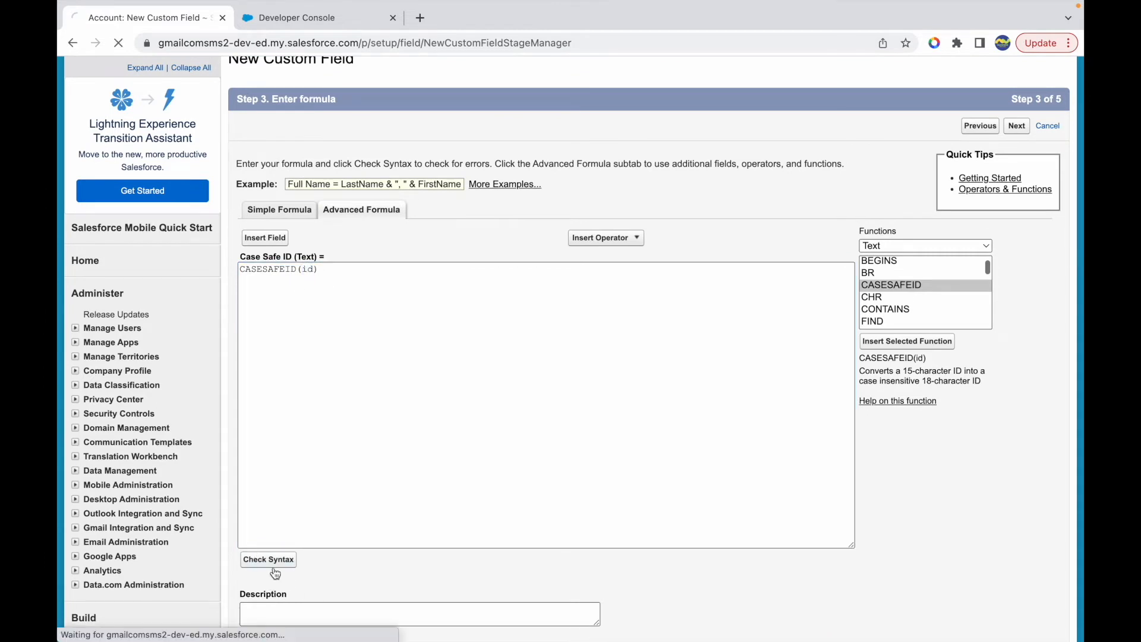
# - Set the formula to treat blank fields as blanks and continue to field-level security
pyautogui.scroll(-2, 497, 461)
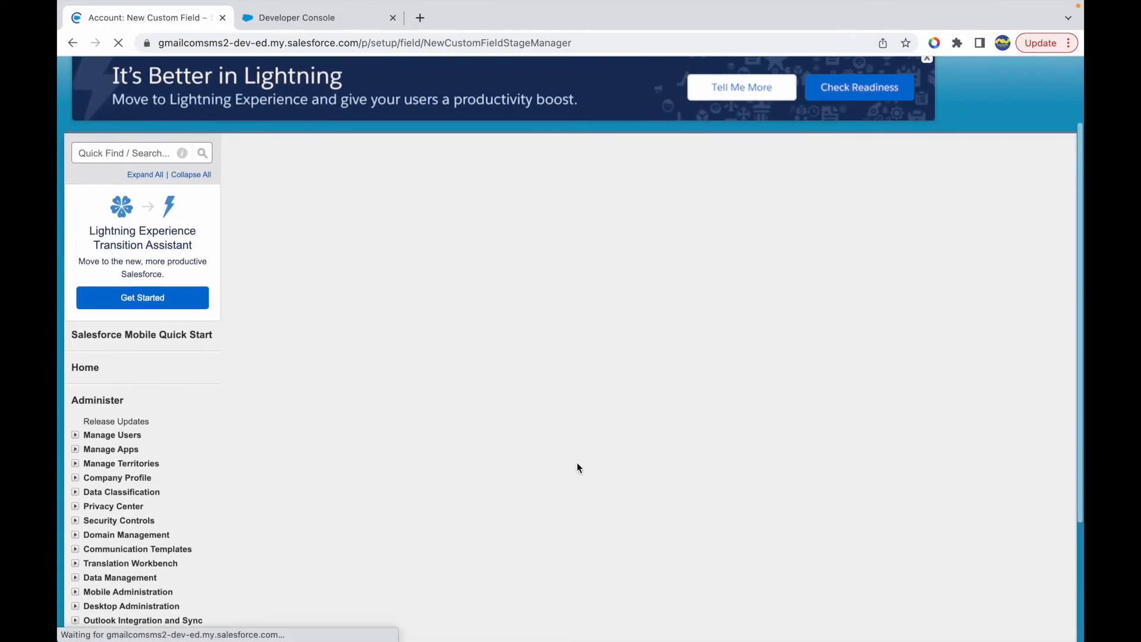
pyautogui.scroll(-5, 577, 463)
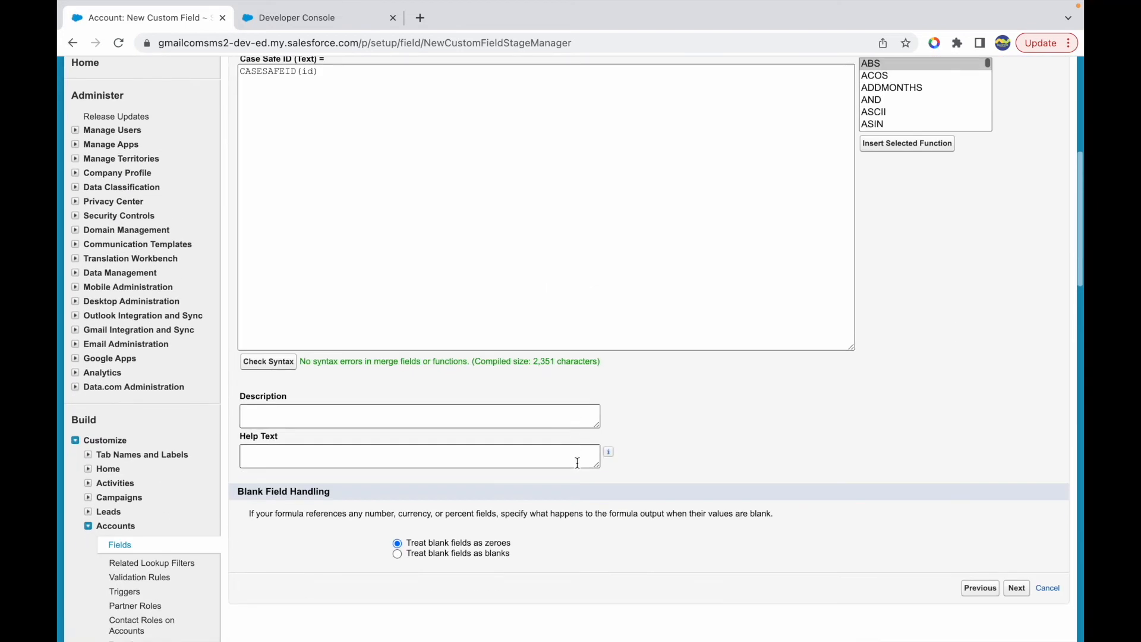
pyautogui.click(456, 551)
pyautogui.click(1016, 588)
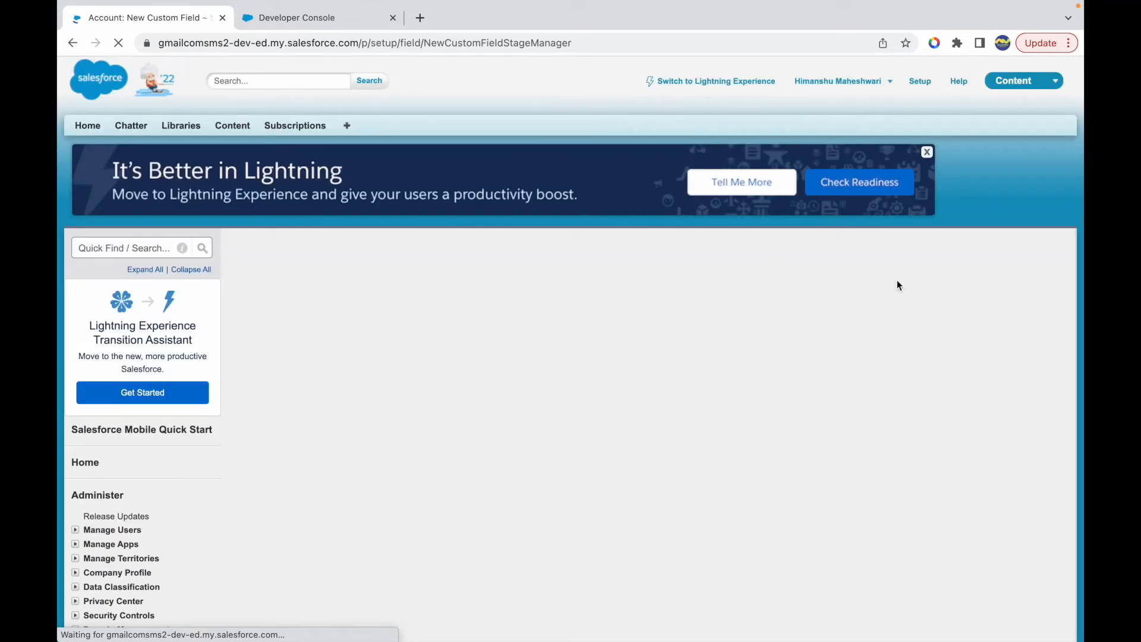
# - Limit the Case Safe ID field's visibility to a single profile and continue to the page layout selection
pyautogui.click(818, 454)
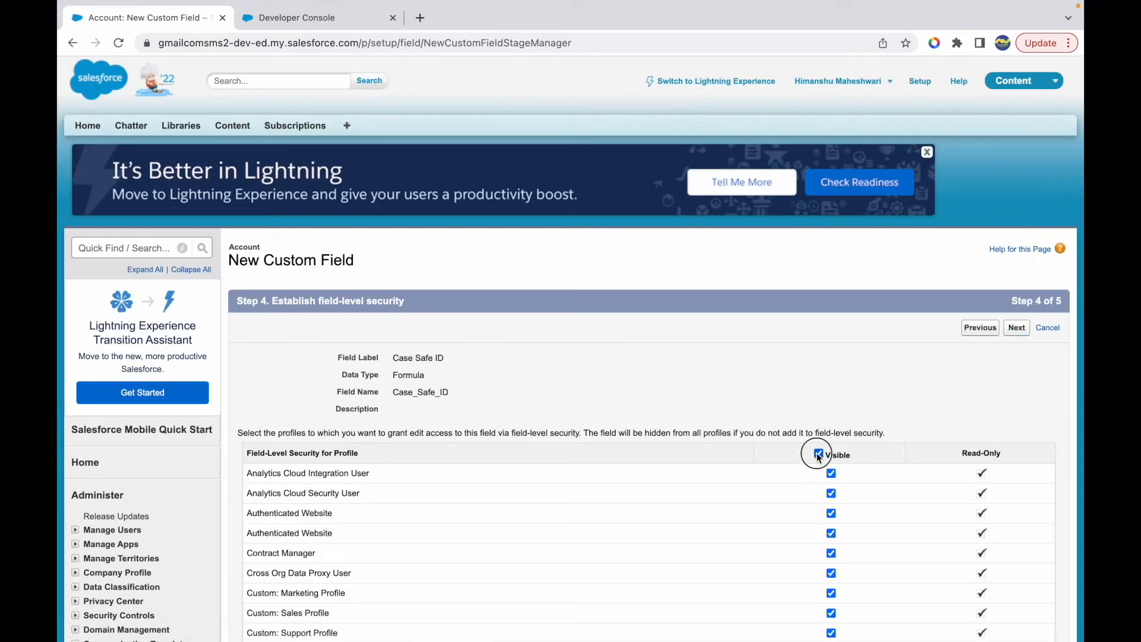
pyautogui.click(818, 454)
pyautogui.scroll(-10, 816, 453)
pyautogui.click(832, 545)
pyautogui.click(1018, 609)
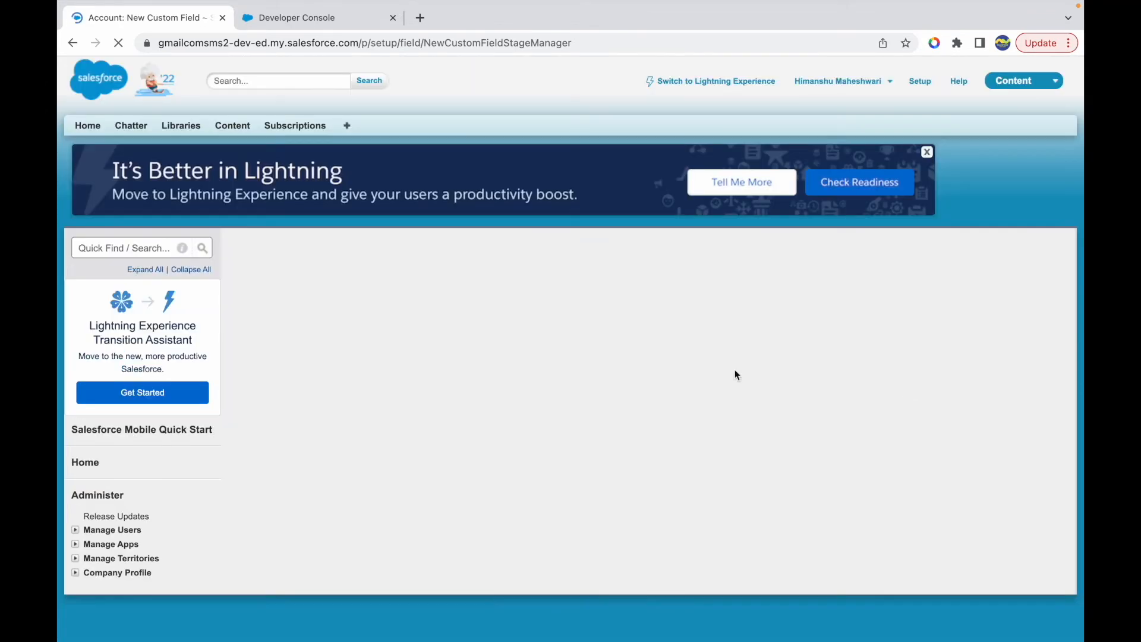
# - Add the Case Safe ID field to a single Account page layout and save the field
pyautogui.click(255, 472)
pyautogui.click(254, 536)
pyautogui.click(1014, 331)
pyautogui.scroll(-10, 461, 419)
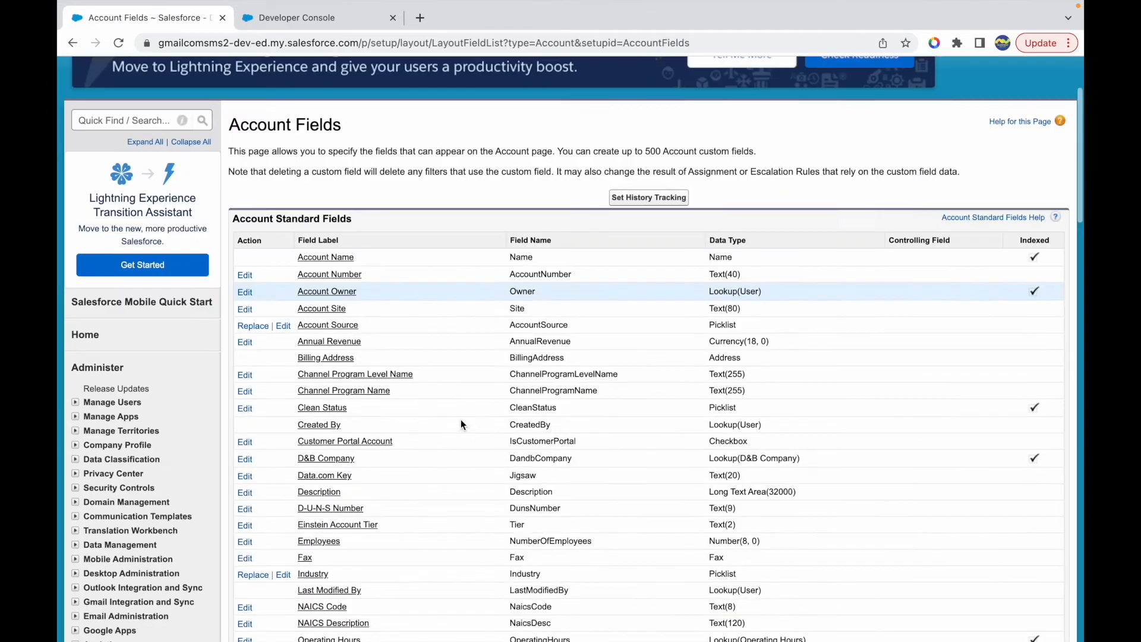
pyautogui.scroll(9, 412, 326)
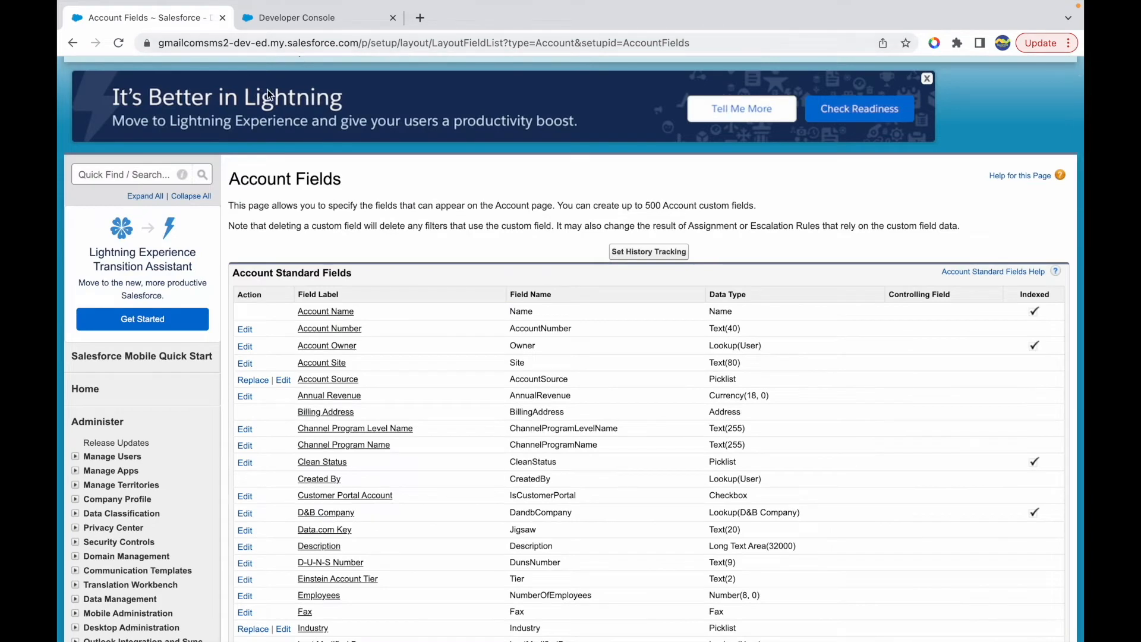
# - Duplicate the Account Fields browser tab and open the Community Account record in the copy
pyautogui.scroll(2, 266, 137)
pyautogui.rightClick(166, 20)
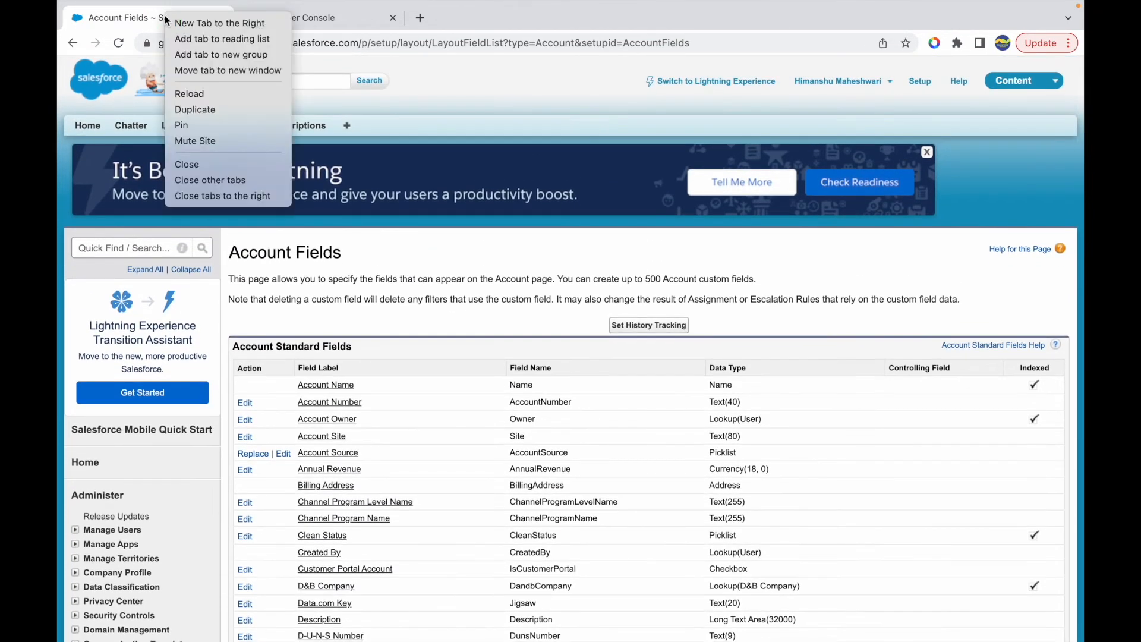
pyautogui.click(220, 104)
pyautogui.click(347, 126)
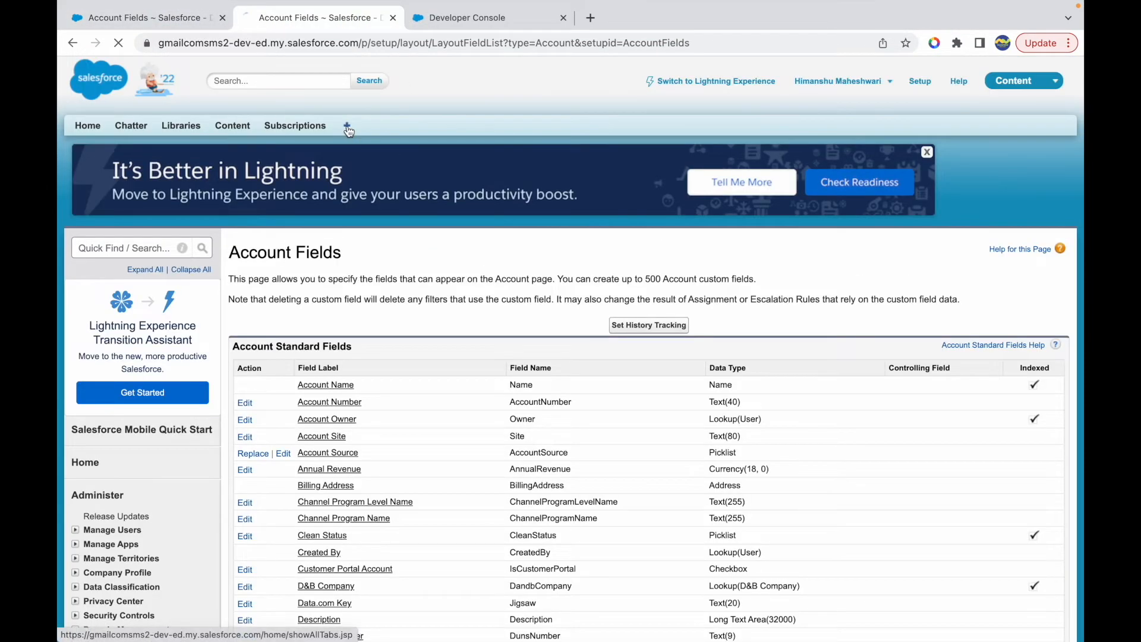
pyautogui.click(275, 270)
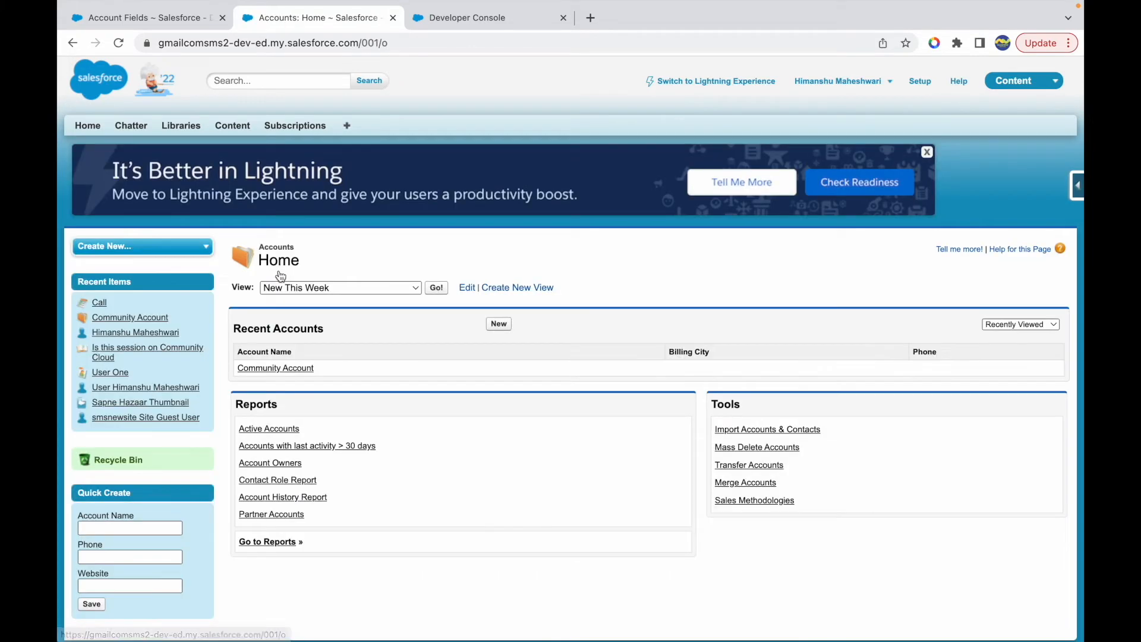
pyautogui.click(275, 368)
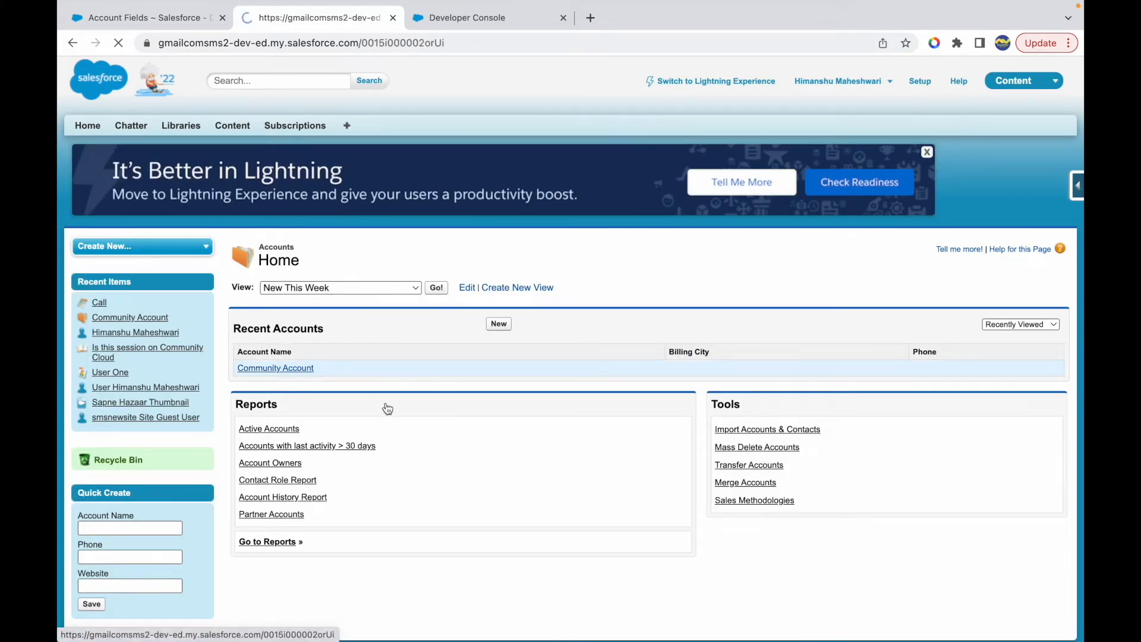
# - Examine the Case Safe ID value in the Community Account details
pyautogui.scroll(-5, 386, 402)
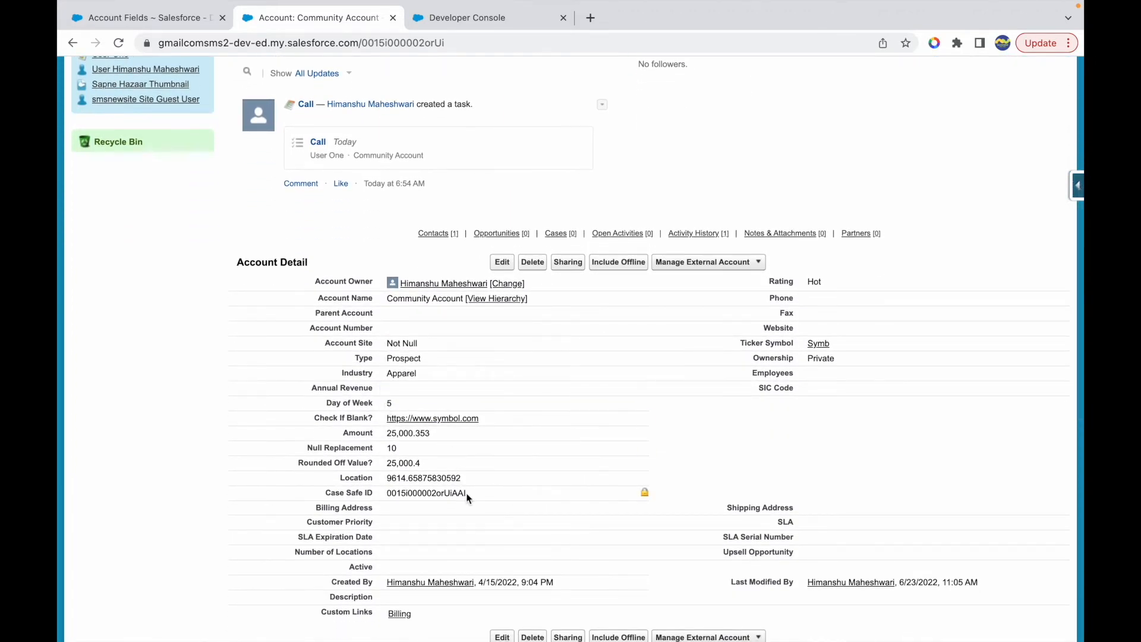
pyautogui.moveTo(465, 494); pyautogui.dragTo(390, 493)
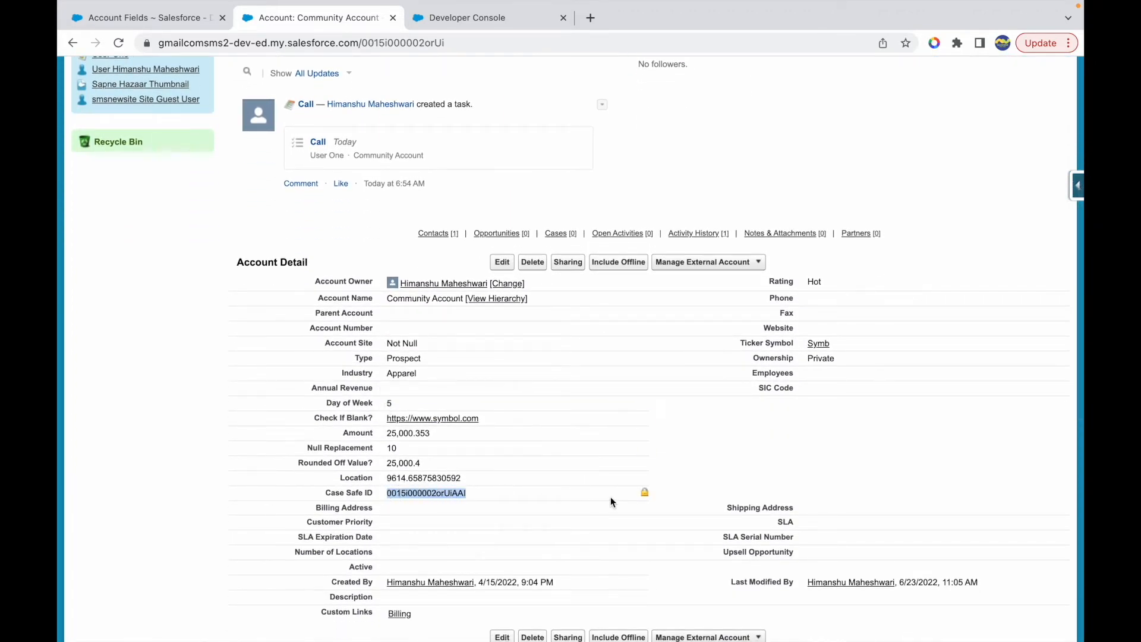
pyautogui.click(459, 494)
pyautogui.moveTo(453, 494); pyautogui.dragTo(390, 492)
pyautogui.click(486, 494)
pyautogui.click(481, 497)
pyautogui.moveTo(466, 494); pyautogui.dragTo(383, 496)
pyautogui.click(483, 496)
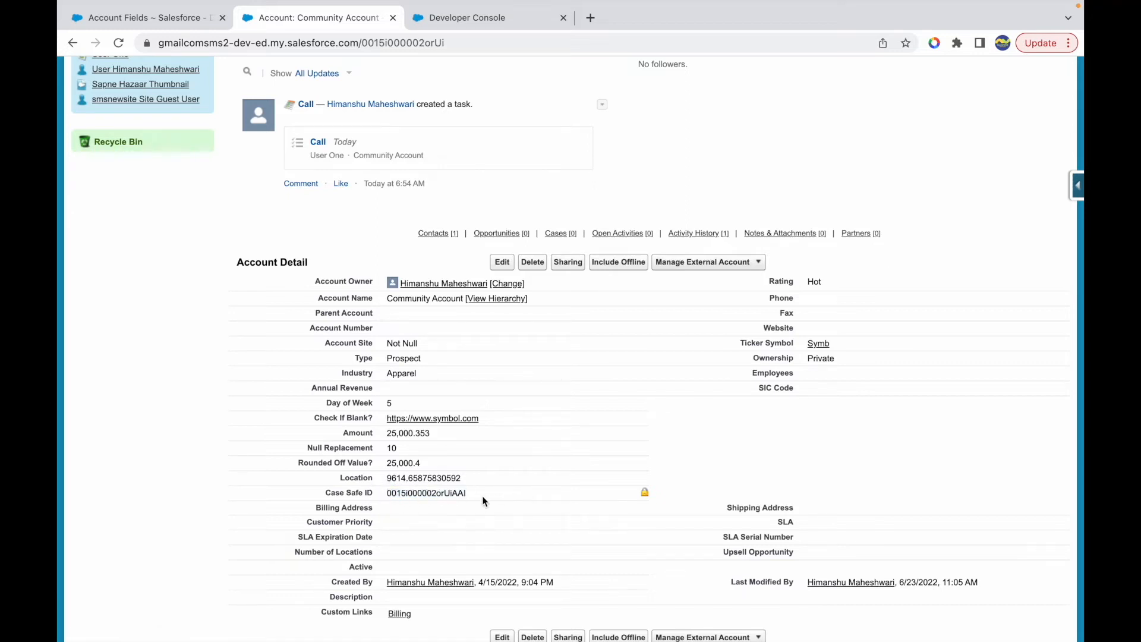
pyautogui.moveTo(474, 494); pyautogui.dragTo(383, 495)
pyautogui.click(497, 493)
# - Switch to the Keynote function list and highlight the CONTAINS entry
pyautogui.hotkey('ctrl', 'Up')
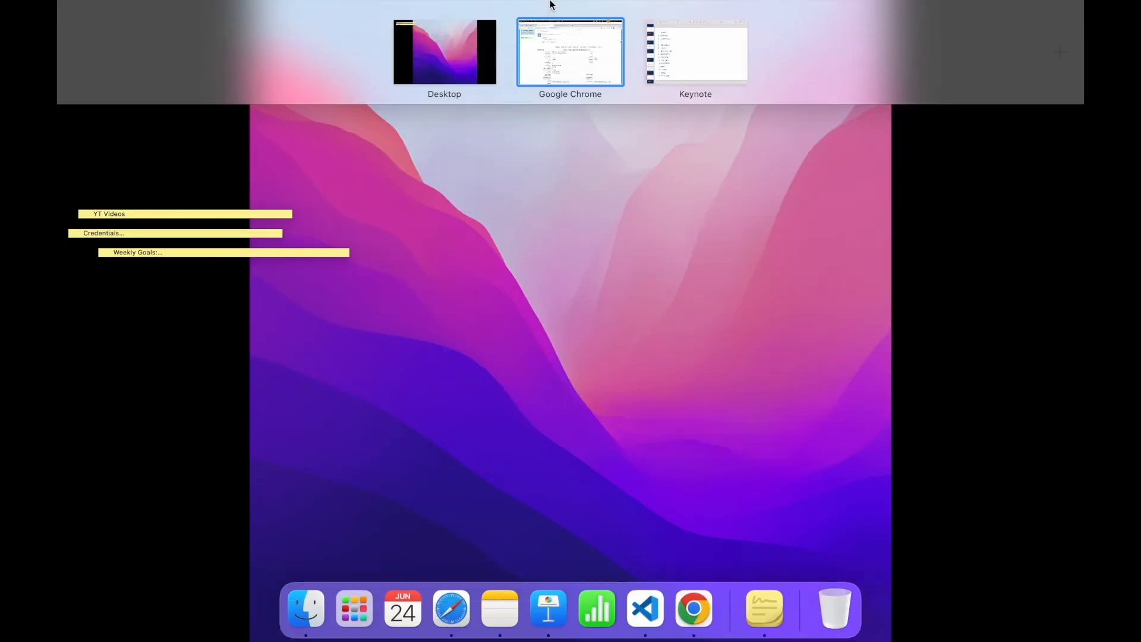
pyautogui.click(676, 62)
pyautogui.doubleClick(282, 374)
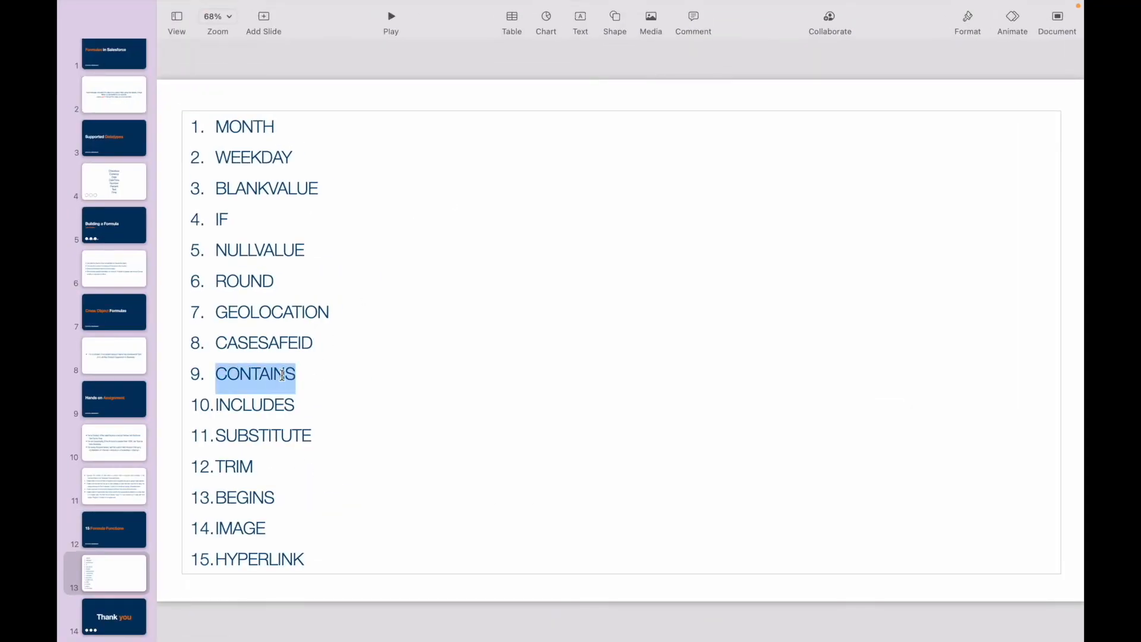
pyautogui.click(310, 375)
pyautogui.moveTo(542, 3)
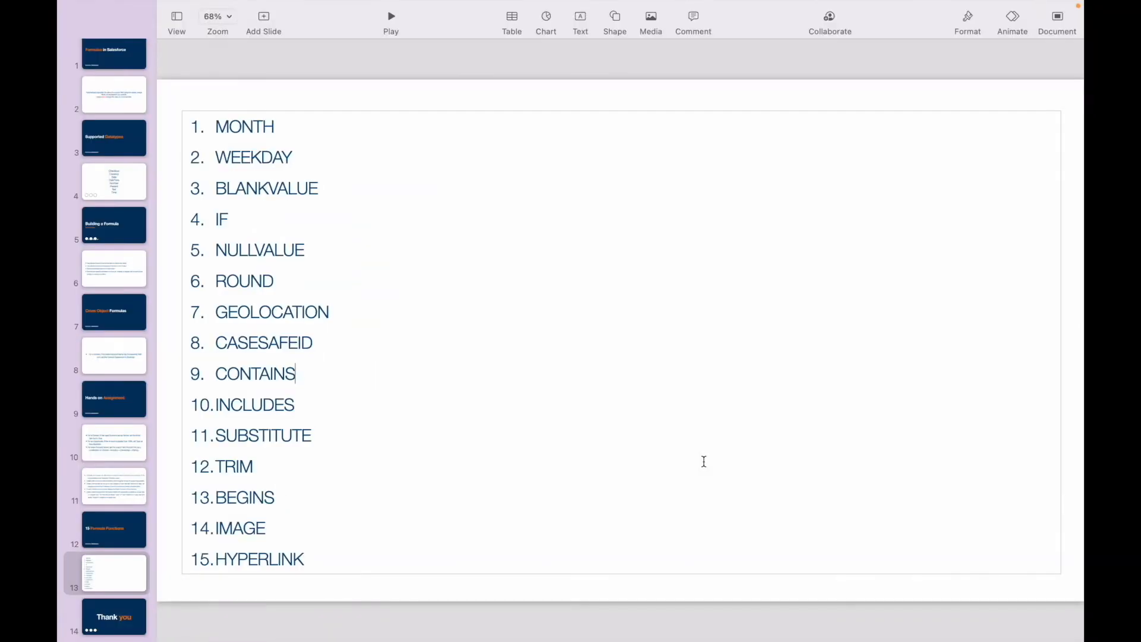
pyautogui.doubleClick(279, 375)
pyautogui.click(321, 375)
pyautogui.doubleClick(259, 373)
pyautogui.click(304, 373)
pyautogui.doubleClick(258, 373)
pyautogui.click(304, 374)
pyautogui.doubleClick(261, 376)
pyautogui.click(293, 372)
# - Switch to Salesforce in Chrome and start a new Account custom field of type Formula
pyautogui.hotkey('ctrl', 'Up')
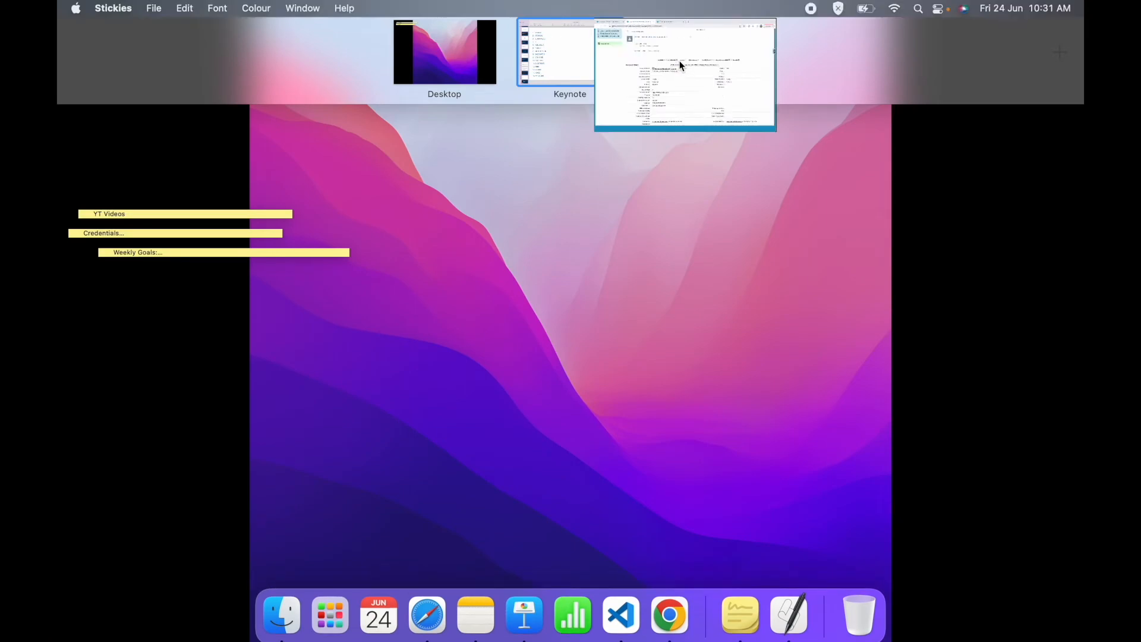
pyautogui.click(679, 61)
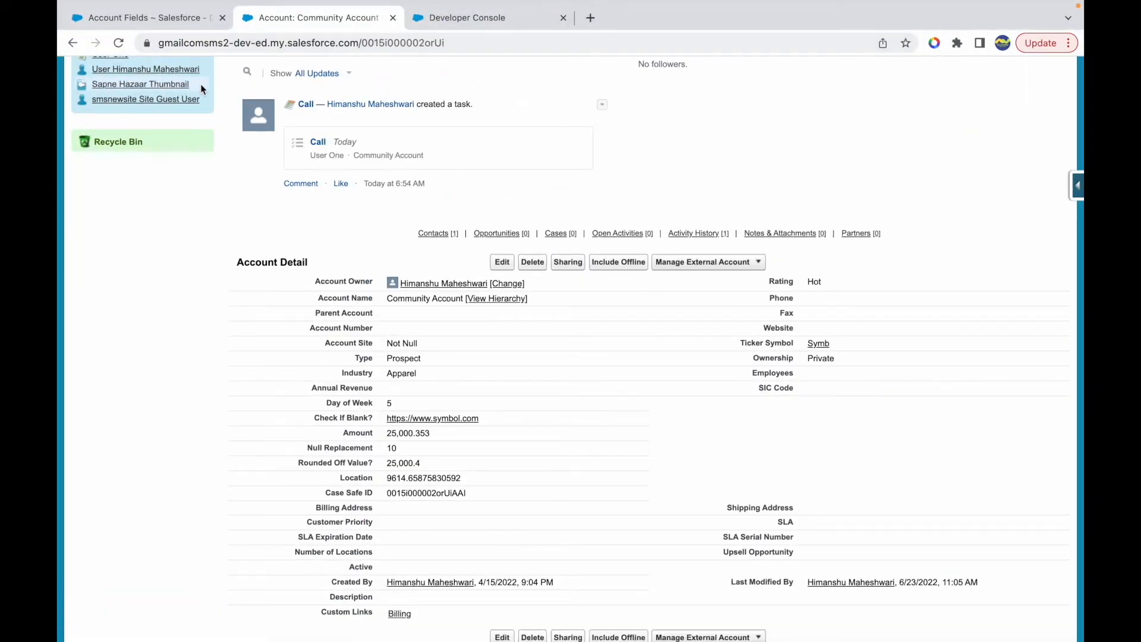
pyautogui.click(150, 16)
pyautogui.scroll(-10, 418, 296)
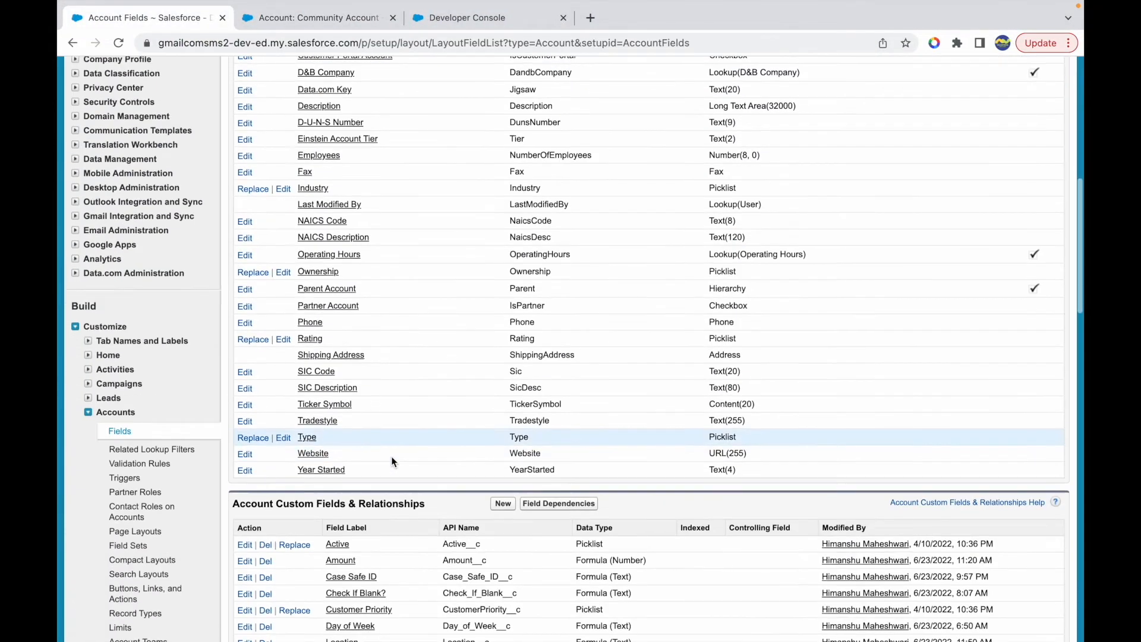
pyautogui.click(503, 395)
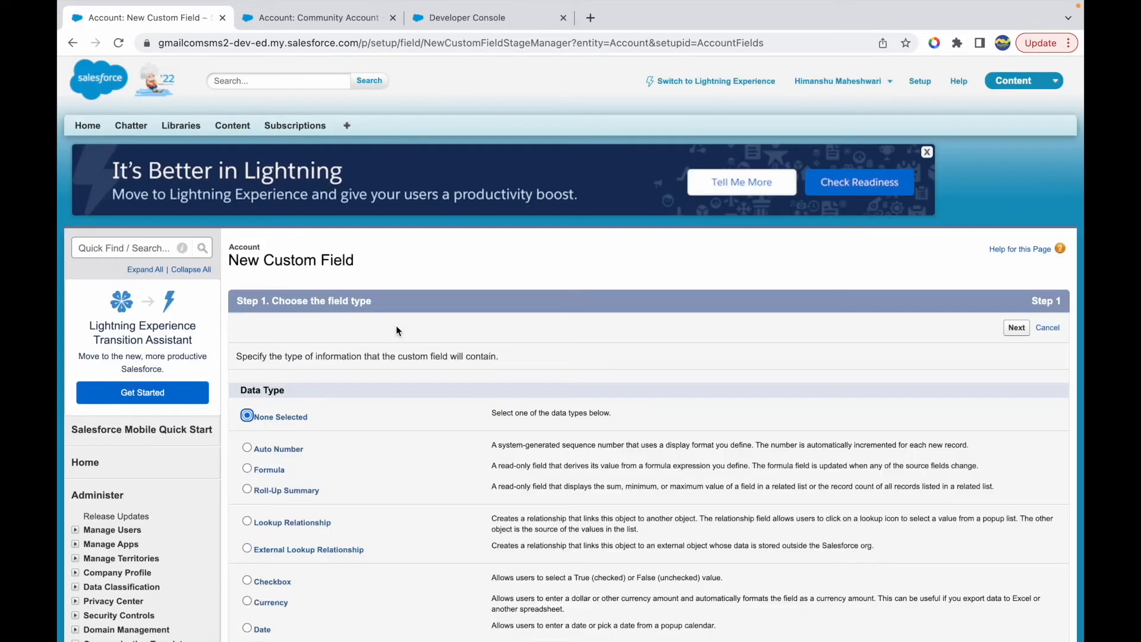
pyautogui.click(287, 470)
pyautogui.click(1004, 331)
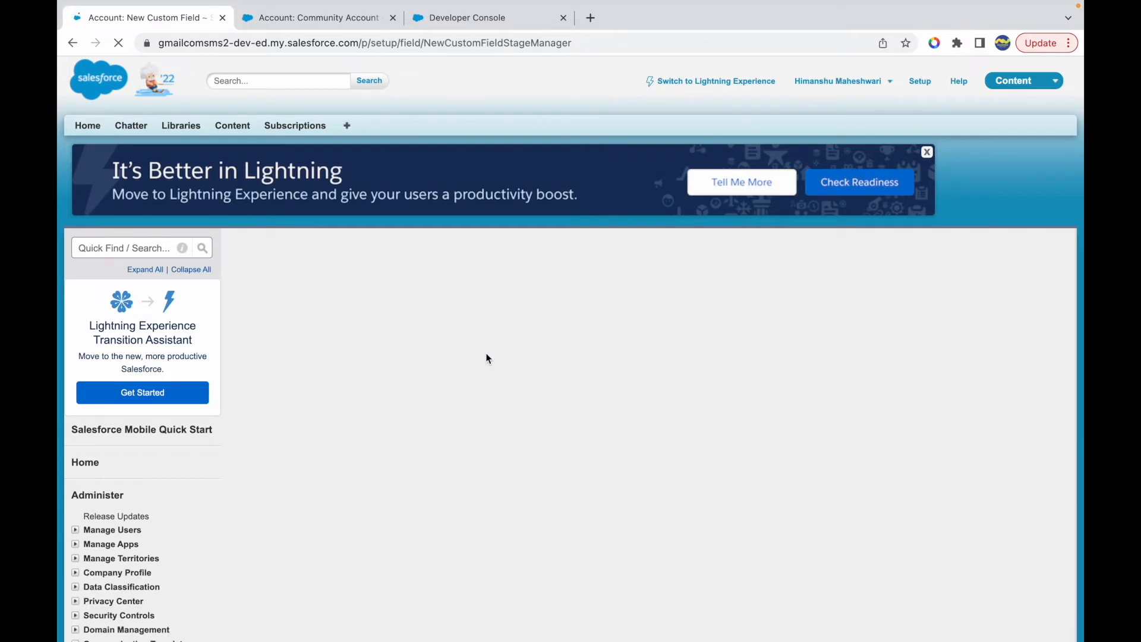
# - Label the field Testing My Contains Formula and continue to the formula editor with Checkbox as the return type
pyautogui.click(407, 356)
pyautogui.write('Testing My Con')
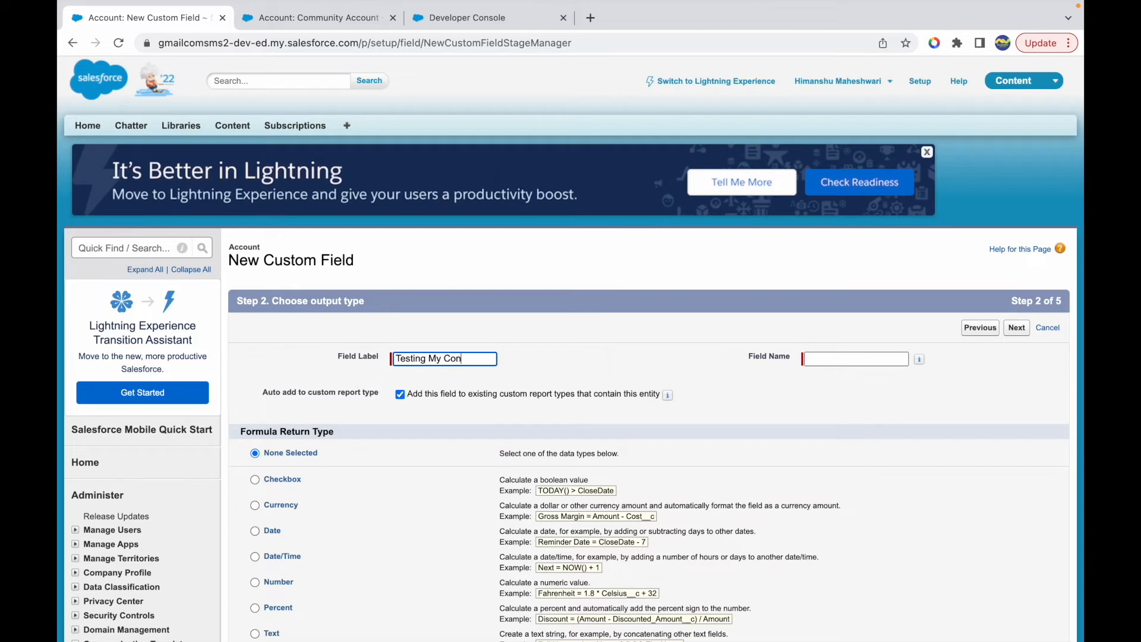
pyautogui.write('tains Formula')
pyautogui.press('Tab')
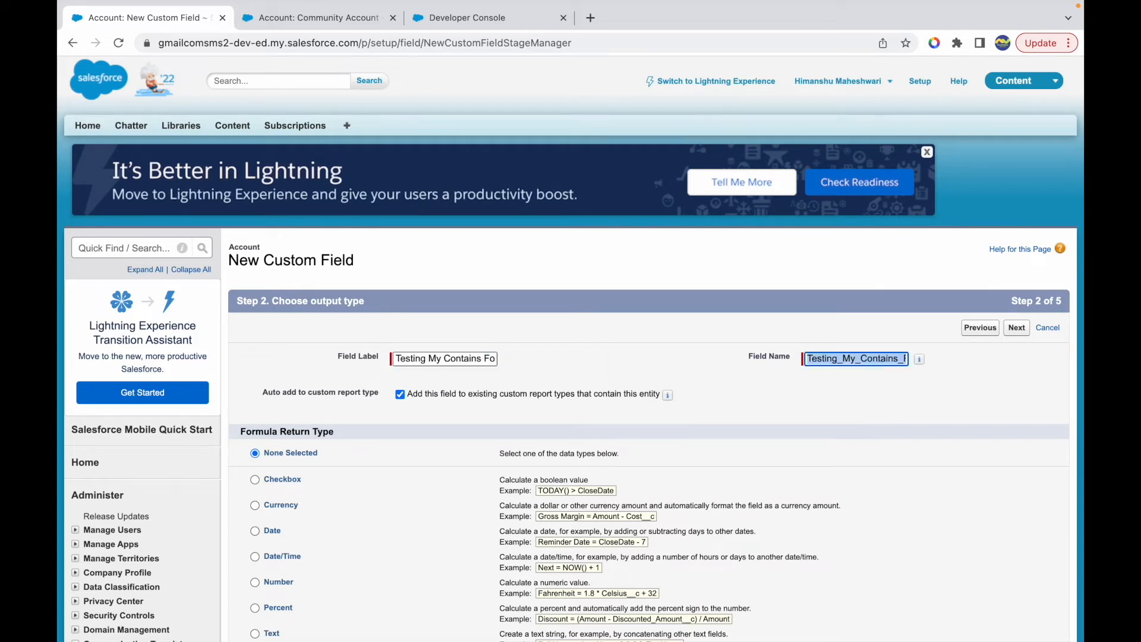
pyautogui.click(565, 392)
pyautogui.scroll(-2, 474, 448)
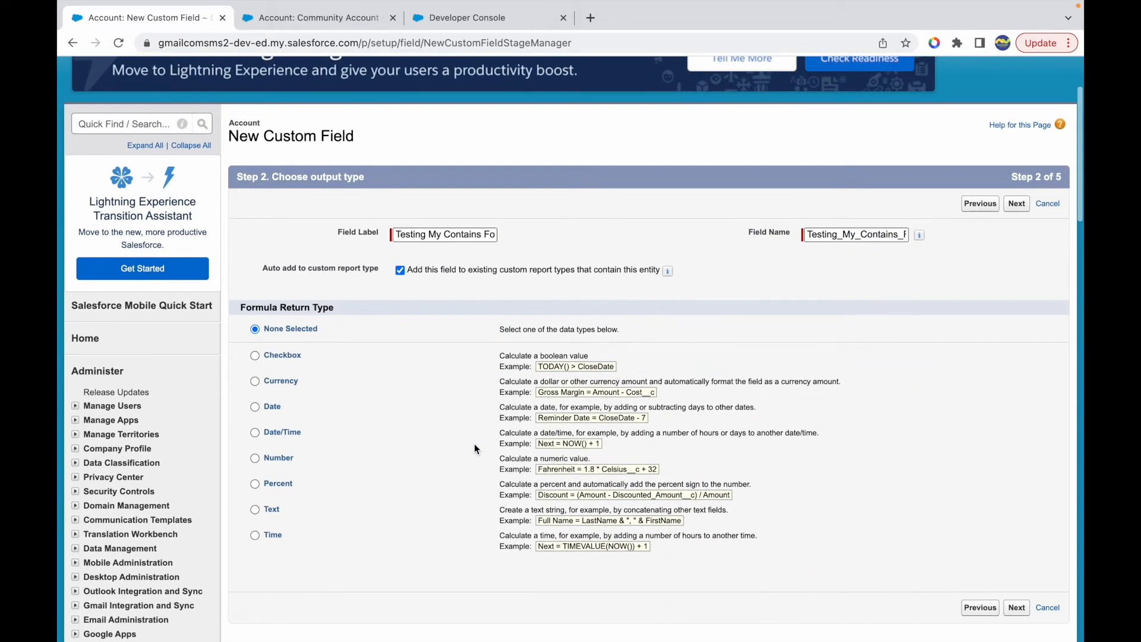
pyautogui.click(254, 509)
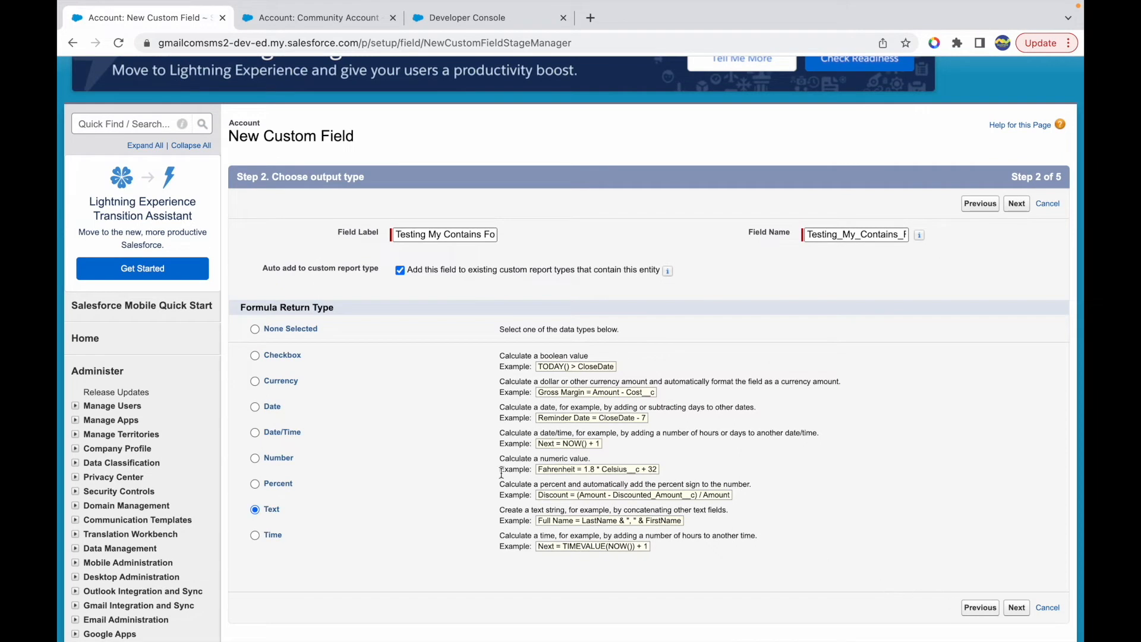
pyautogui.click(1017, 608)
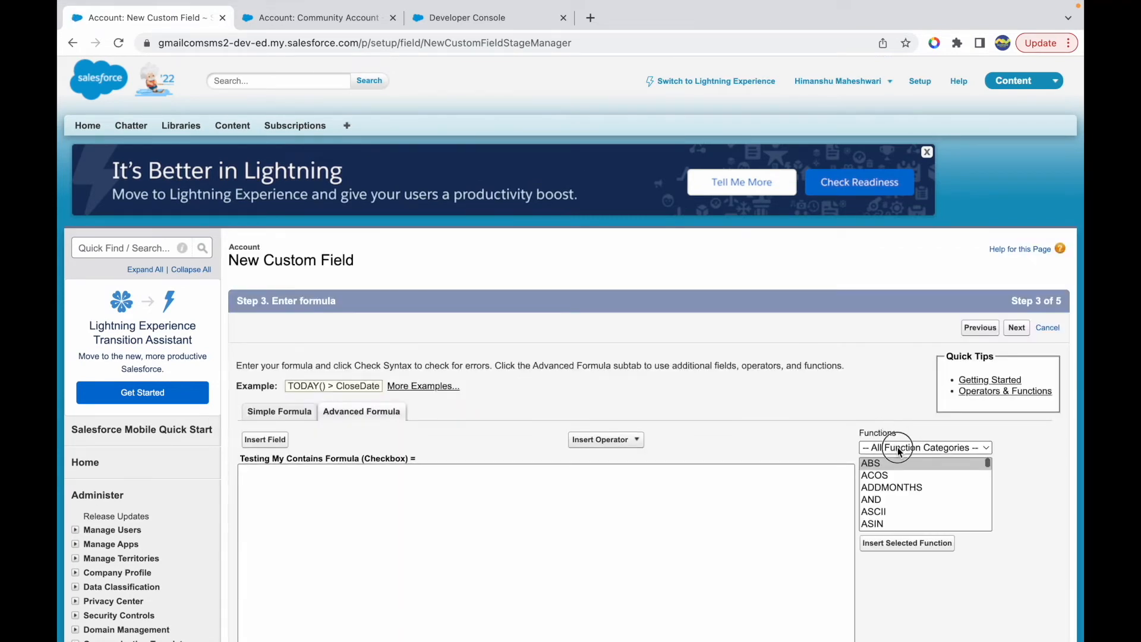
# - Select the CONTAINS function from the Text category and review its syntax and description
pyautogui.click(891, 448)
pyautogui.scroll(-1, 886, 505)
pyautogui.click(900, 502)
pyautogui.scroll(-1, 817, 378)
pyautogui.scroll(-3, 817, 377)
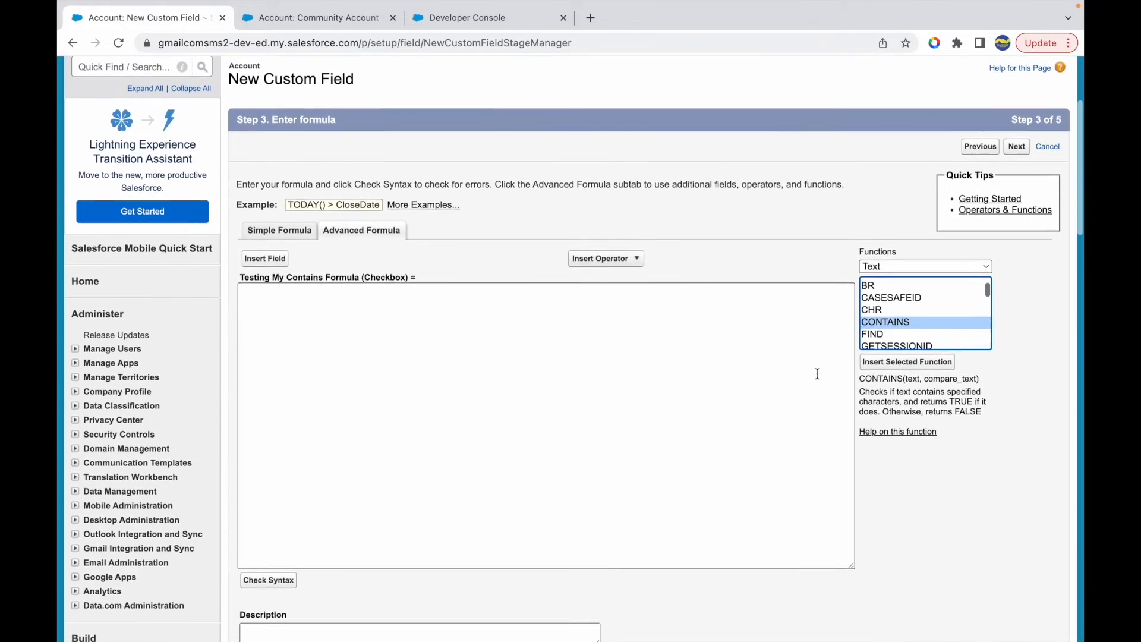
pyautogui.moveTo(893, 391)
pyautogui.mouseDown()
pyautogui.moveTo(951, 392)
pyautogui.moveTo(898, 401)
pyautogui.mouseUp()
pyautogui.click(946, 399)
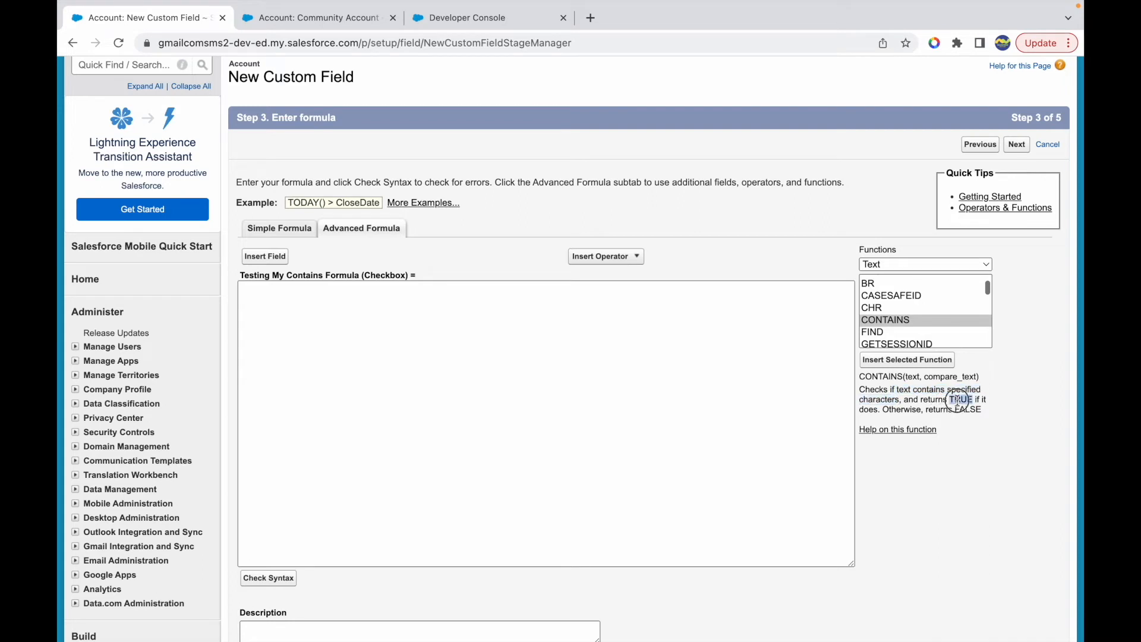
pyautogui.doubleClick(968, 409)
pyautogui.moveTo(364, 276); pyautogui.dragTo(399, 276)
pyautogui.click(435, 277)
pyautogui.doubleClick(911, 377)
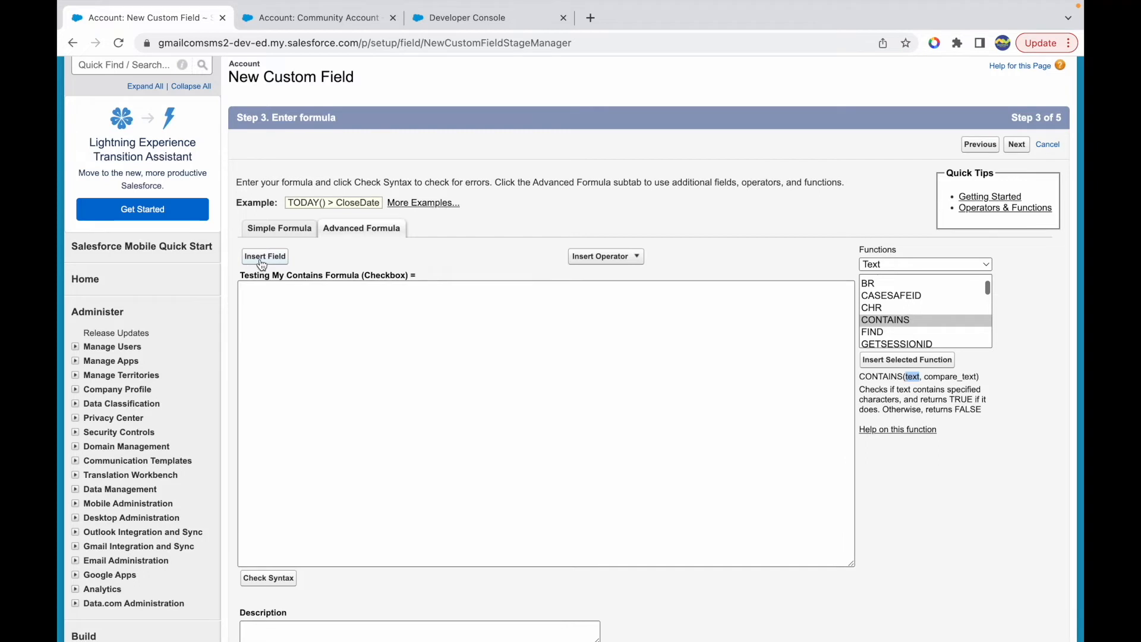
# - Insert the Account Site field into the empty formula and start a new line
pyautogui.click(291, 319)
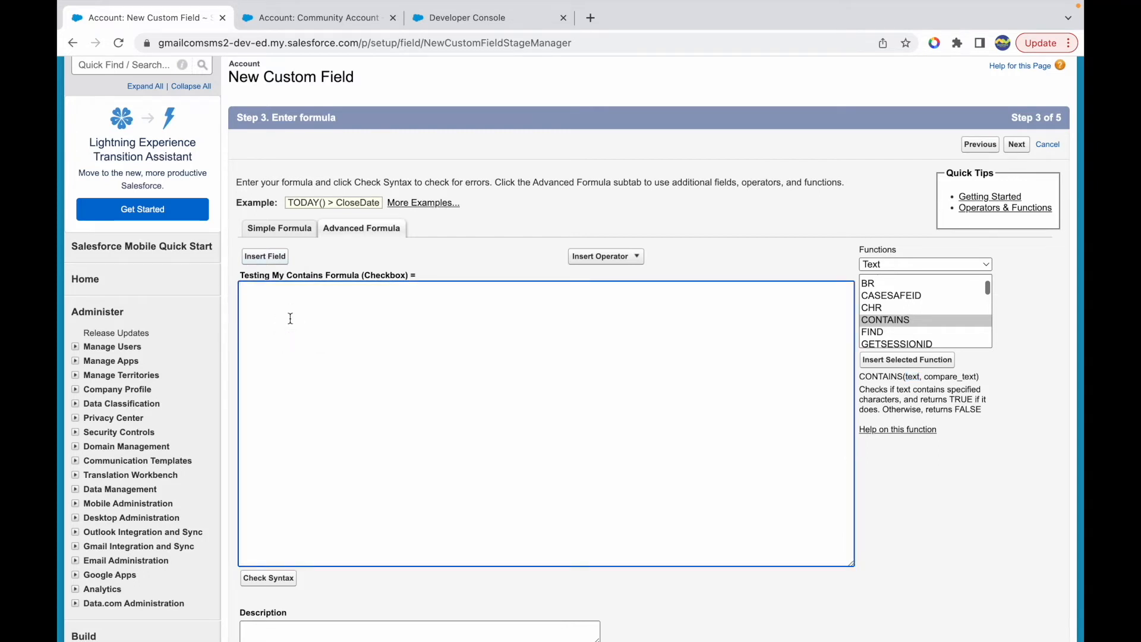
pyautogui.click(266, 256)
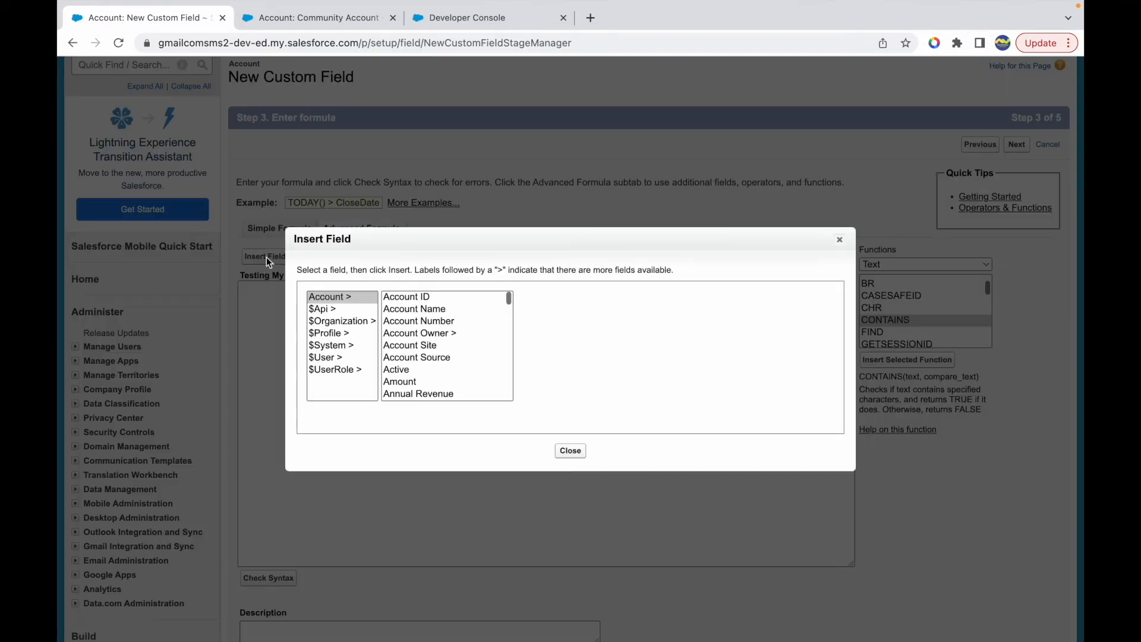
pyautogui.click(419, 346)
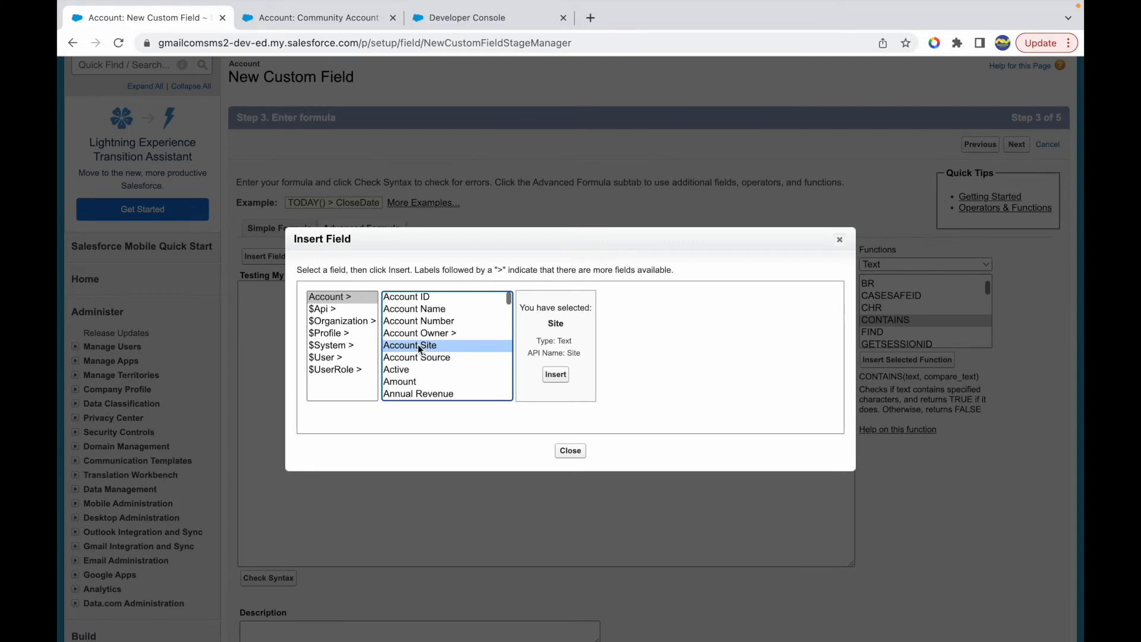
pyautogui.click(555, 374)
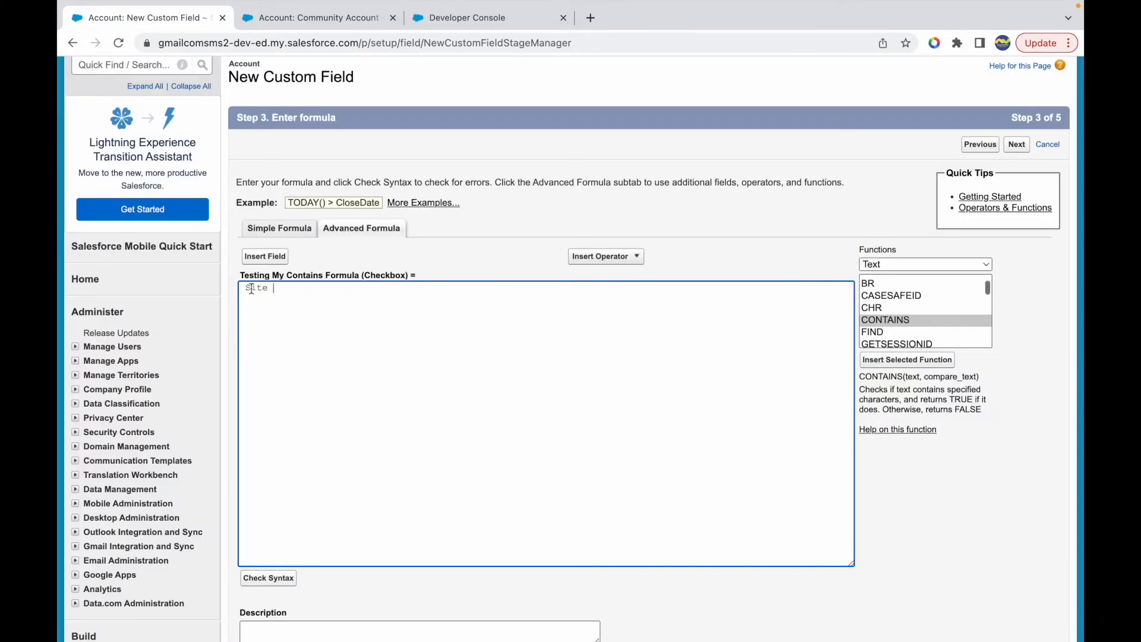
pyautogui.press('Return')
# - Insert the CONTAINS function, leave it as the formula's only line, and set its first argument to SITE
pyautogui.click(912, 321)
pyautogui.click(898, 362)
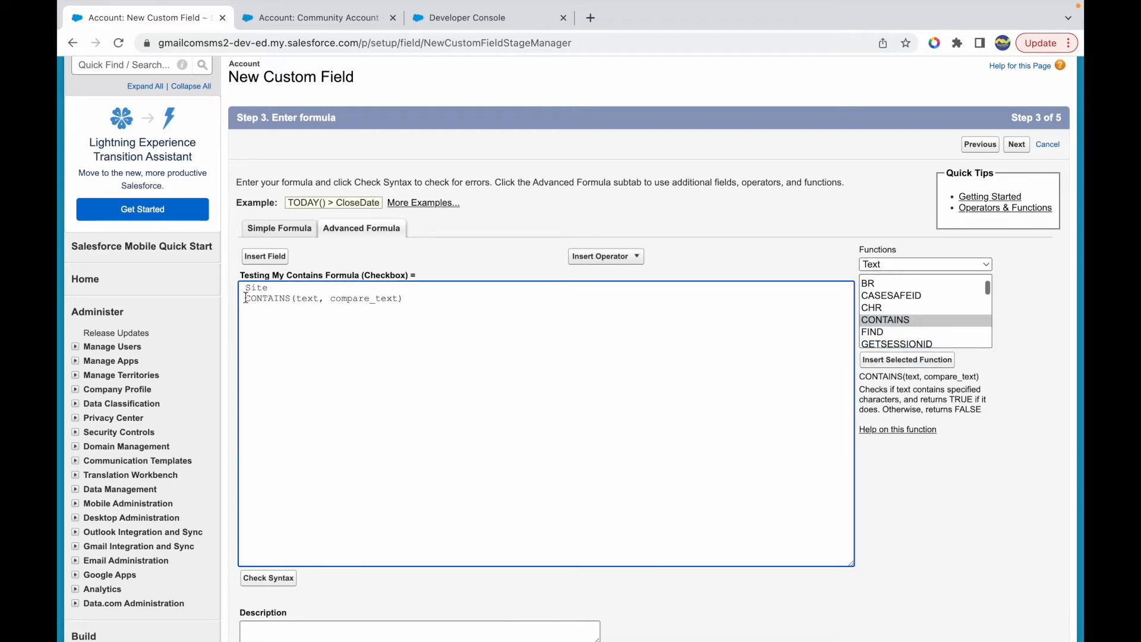
pyautogui.moveTo(246, 297); pyautogui.dragTo(240, 288)
pyautogui.press('BackSpace')
pyautogui.doubleClick(296, 287)
pyautogui.write('SITE')
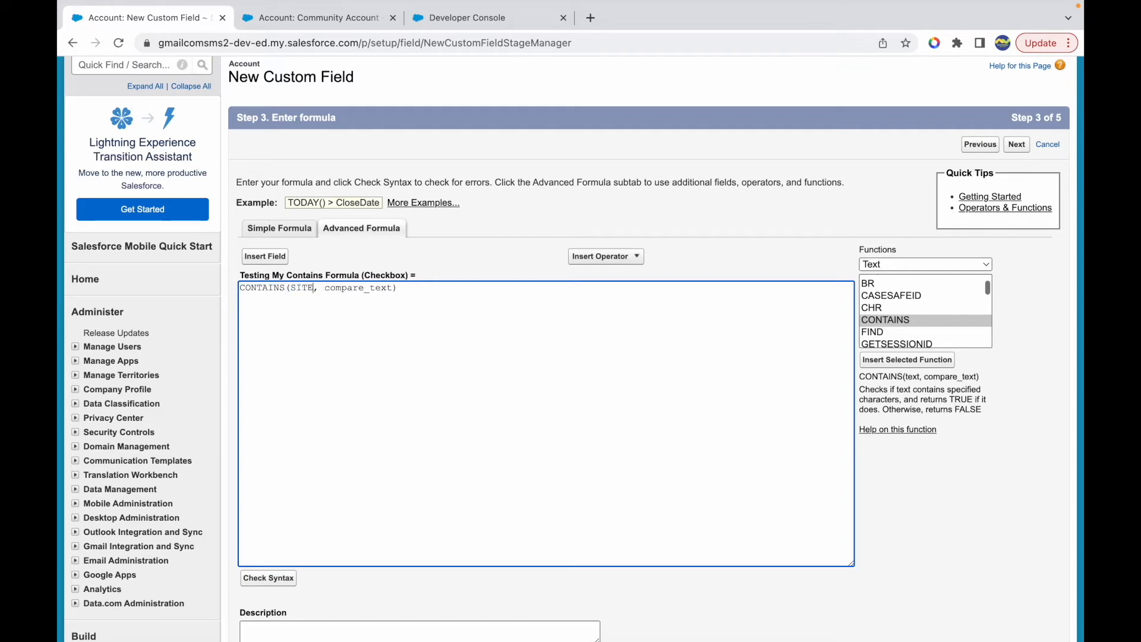
# - Replace the compare_text argument of the CONTAINS function with the quoted text .com
pyautogui.hotkey('shift', 'Right')
pyautogui.hotkey('shift', 'Right')
pyautogui.hotkey('shift', 'Right')
pyautogui.hotkey('shift', 'Right')
pyautogui.hotkey('shift', 'Right')
pyautogui.hotkey('shift', 'Right')
pyautogui.hotkey('shift', 'Right')
pyautogui.hotkey('shift', 'Right')
pyautogui.hotkey('shift', 'Right')
pyautogui.hotkey('shift', 'Right')
pyautogui.hotkey('shift', 'Right')
pyautogui.hotkey('shift', 'Right')
pyautogui.write("''")
pyautogui.press('Left')
pyautogui.write('.com')
pyautogui.press('End')
# - Check the formula's syntax and continue to the field-level security settings
pyautogui.doubleClick(301, 289)
pyautogui.click(340, 273)
pyautogui.doubleClick(339, 273)
pyautogui.click(377, 286)
pyautogui.click(259, 590)
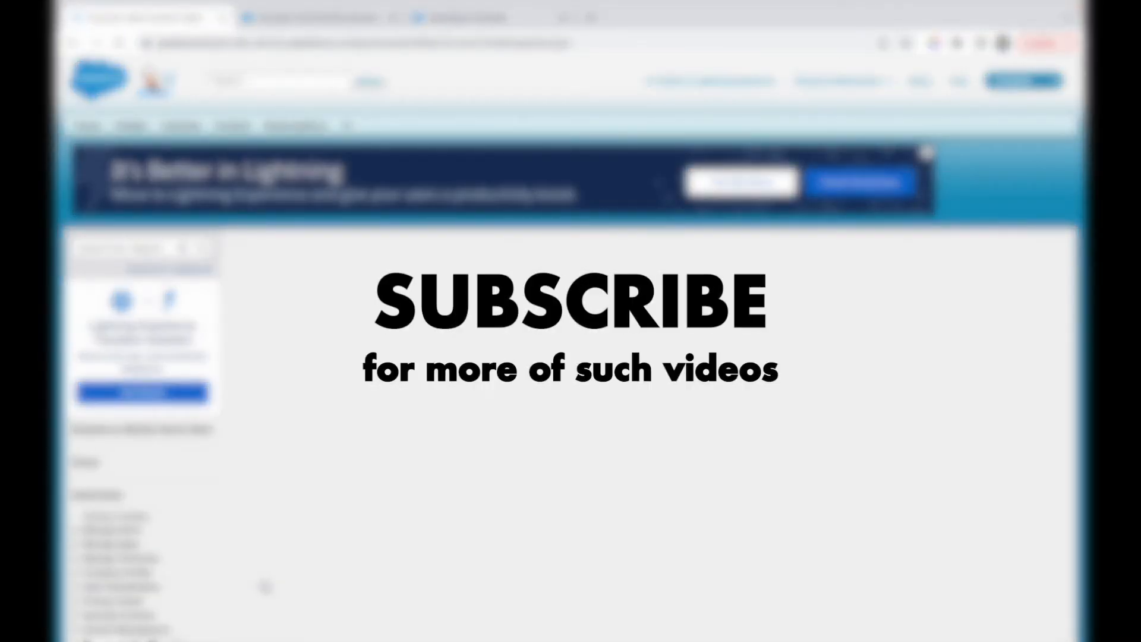
pyautogui.scroll(-9, 372, 559)
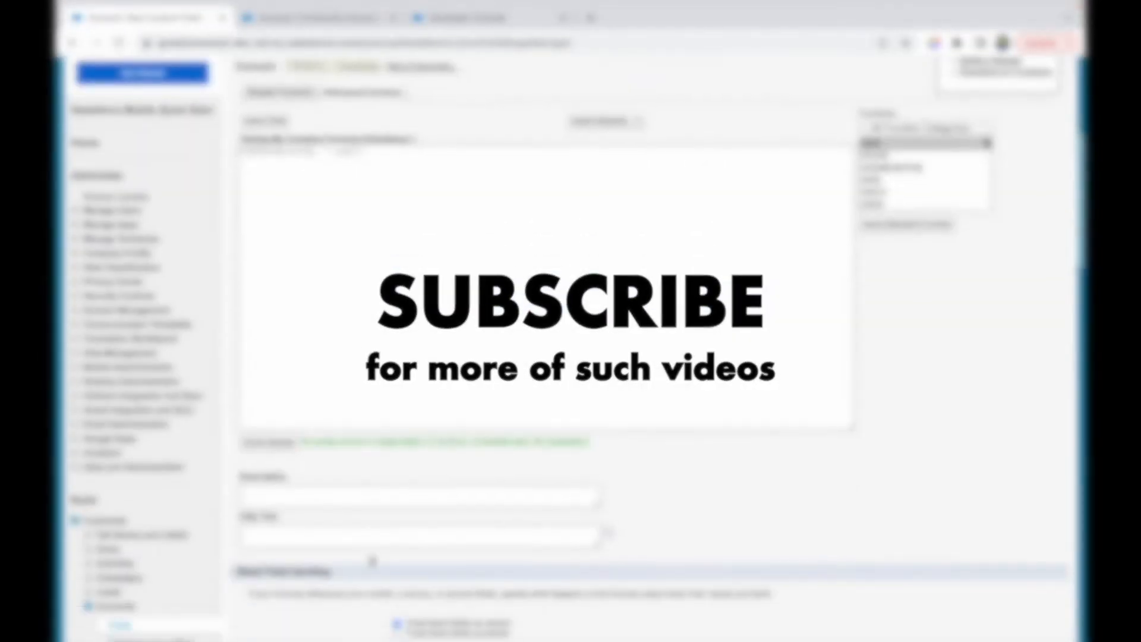
pyautogui.click(444, 425)
pyautogui.click(1014, 458)
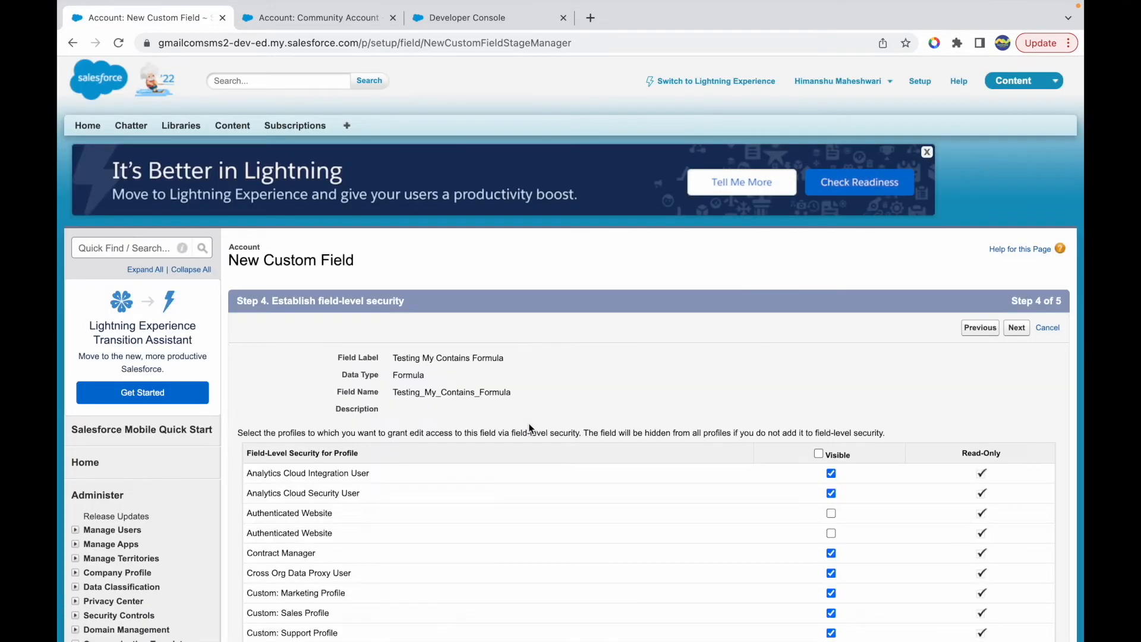
# - Restrict the field's visibility to a single profile and save the field on the Account Layout only
pyautogui.click(818, 453)
pyautogui.click(818, 453)
pyautogui.scroll(-2, 817, 455)
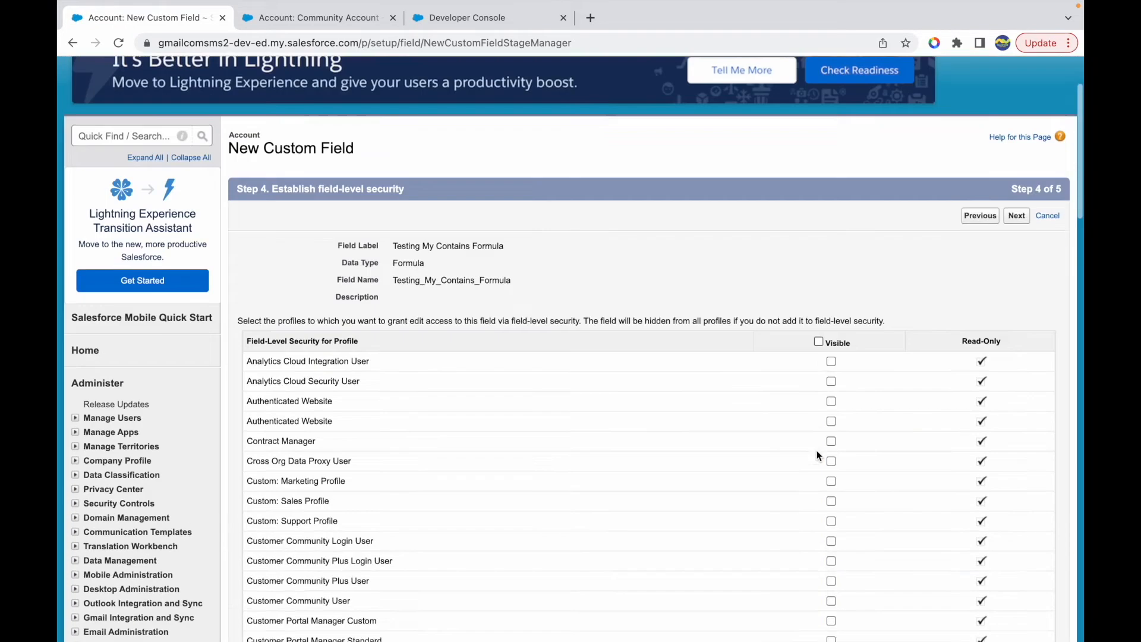
pyautogui.scroll(-10, 817, 456)
pyautogui.click(831, 446)
pyautogui.click(1017, 509)
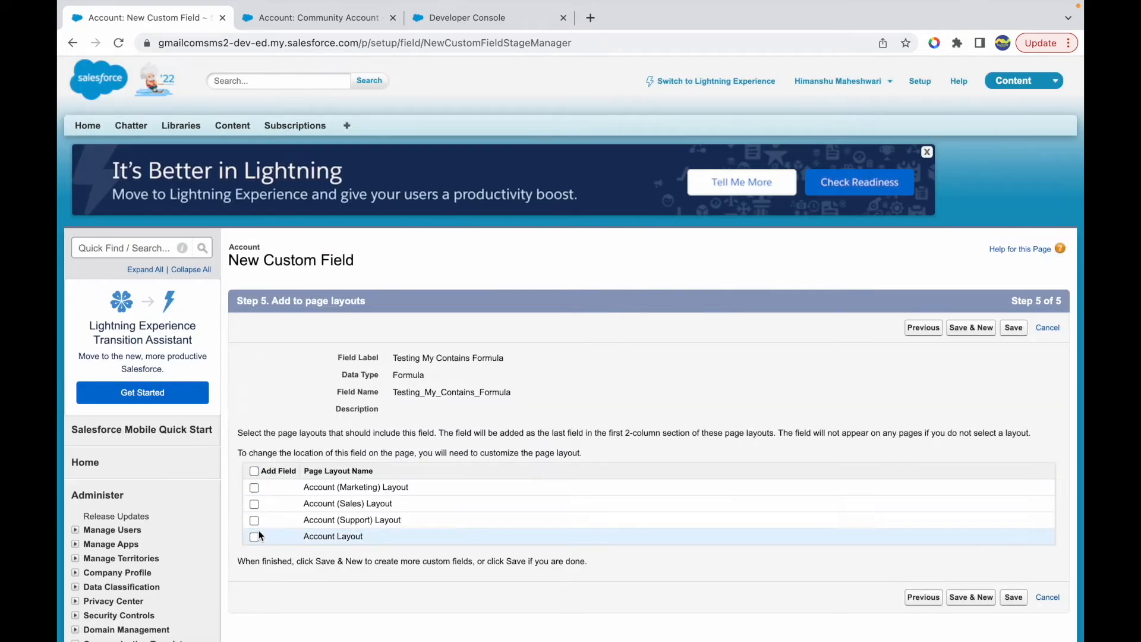
pyautogui.click(254, 536)
pyautogui.click(1011, 329)
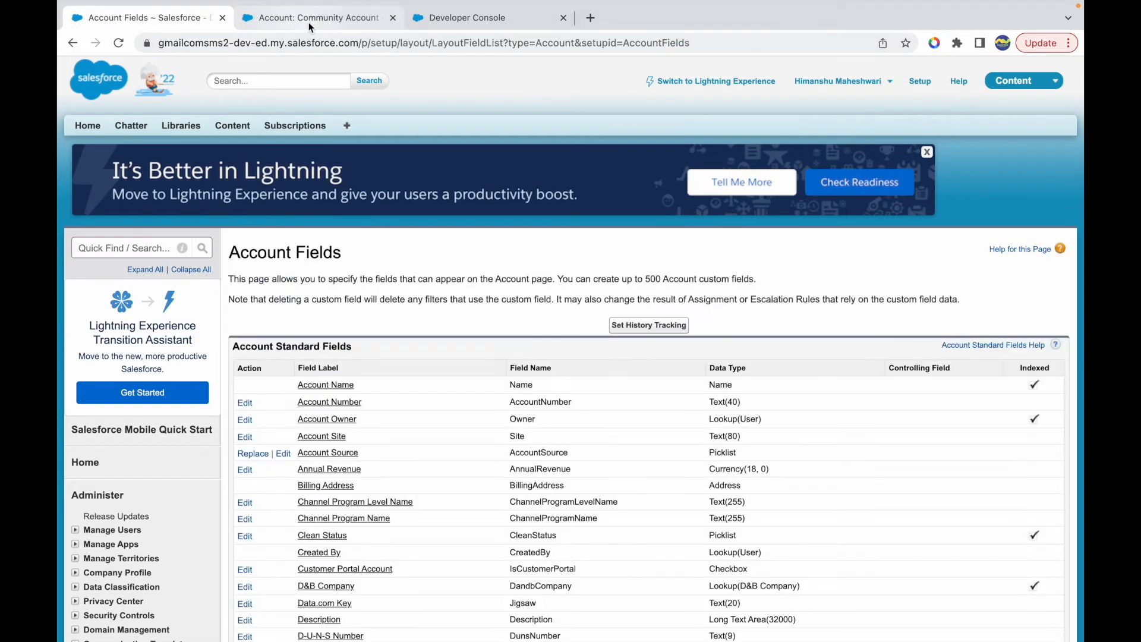
# - Reload the Community Account record, then set its Account Site to gmail.com and save
pyautogui.click(309, 23)
pyautogui.press('super+r')
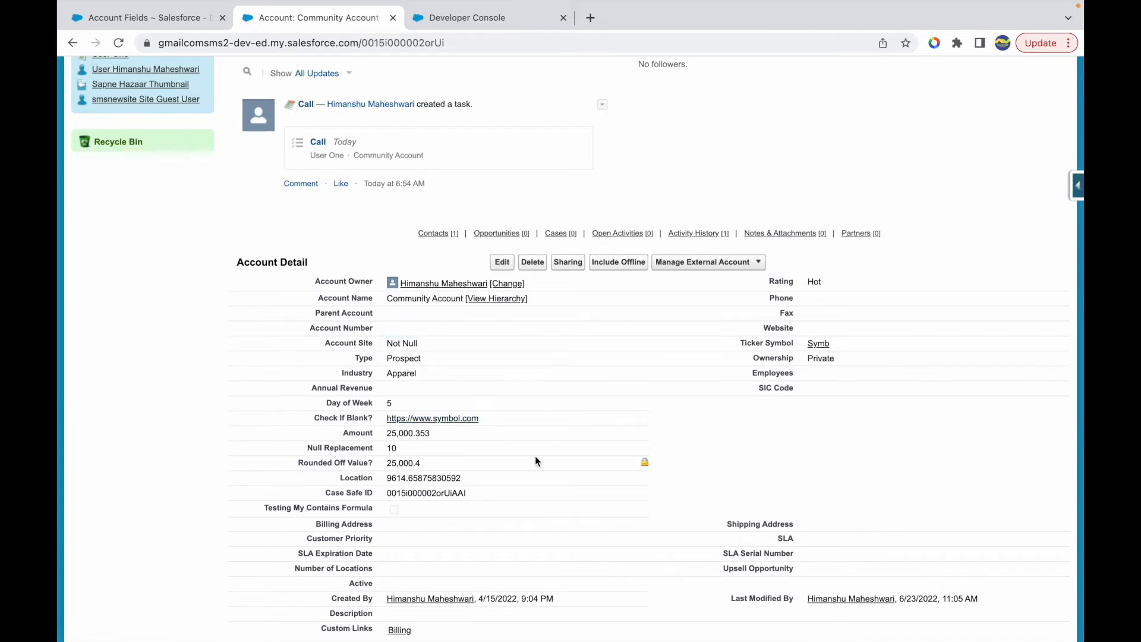
pyautogui.scroll(-3, 616, 476)
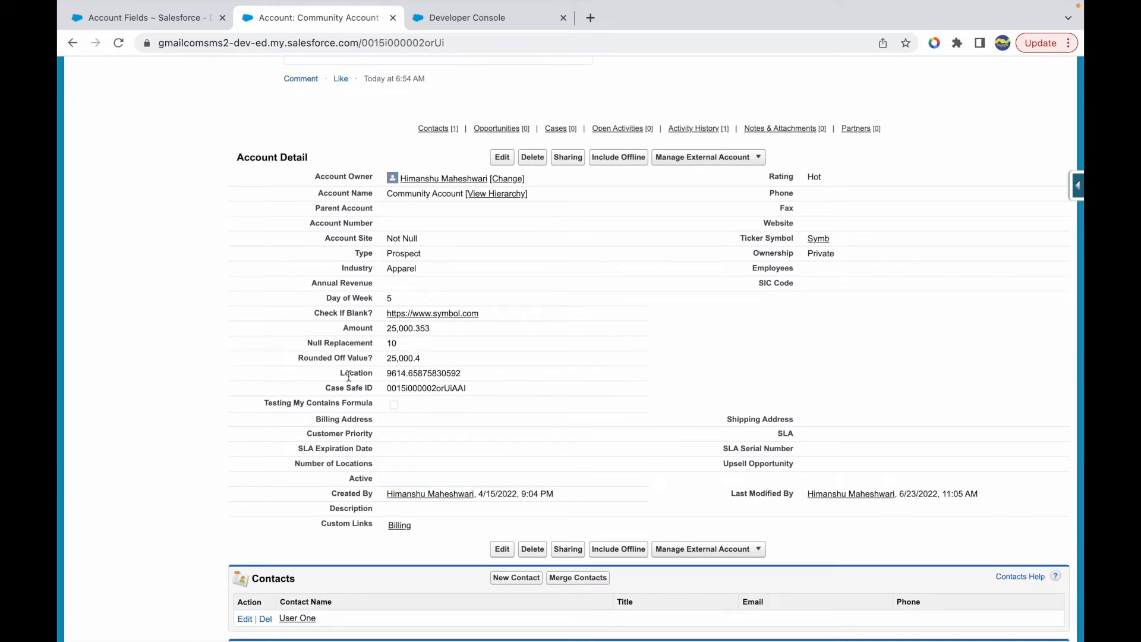
pyautogui.moveTo(266, 403); pyautogui.dragTo(387, 401)
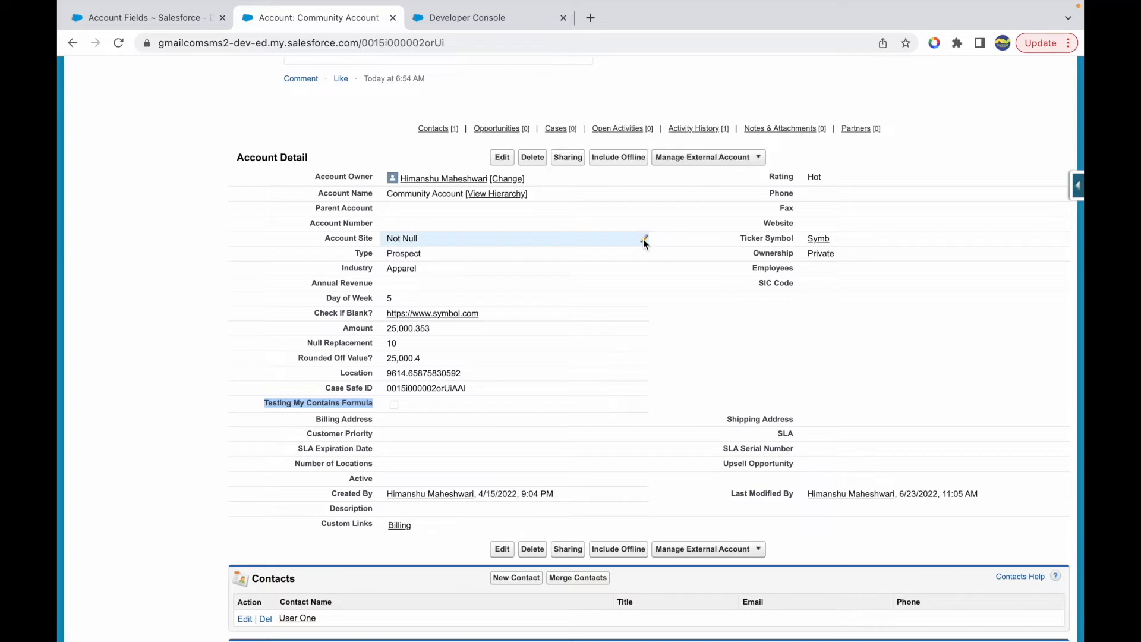
pyautogui.click(643, 239)
pyautogui.write('gmail.com')
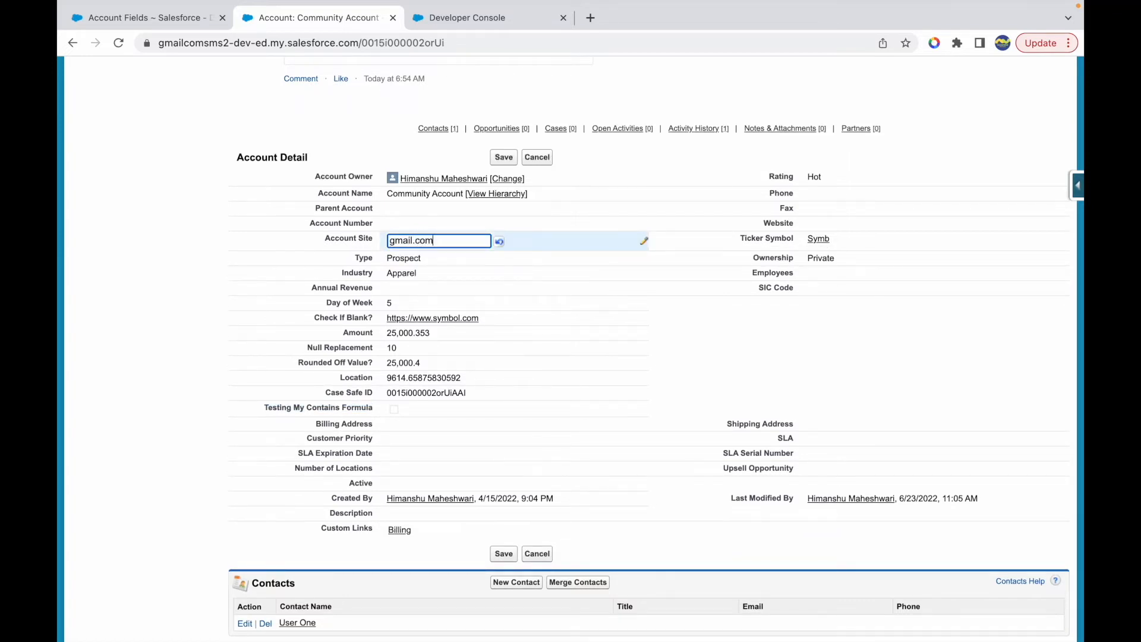
pyautogui.click(503, 157)
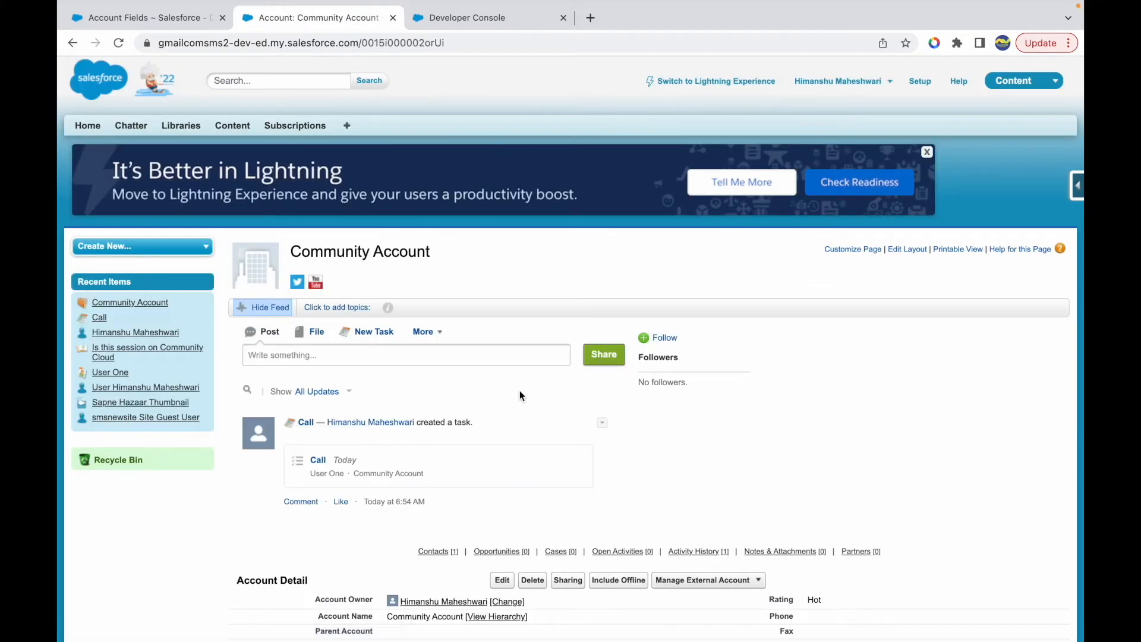
pyautogui.scroll(-6, 519, 395)
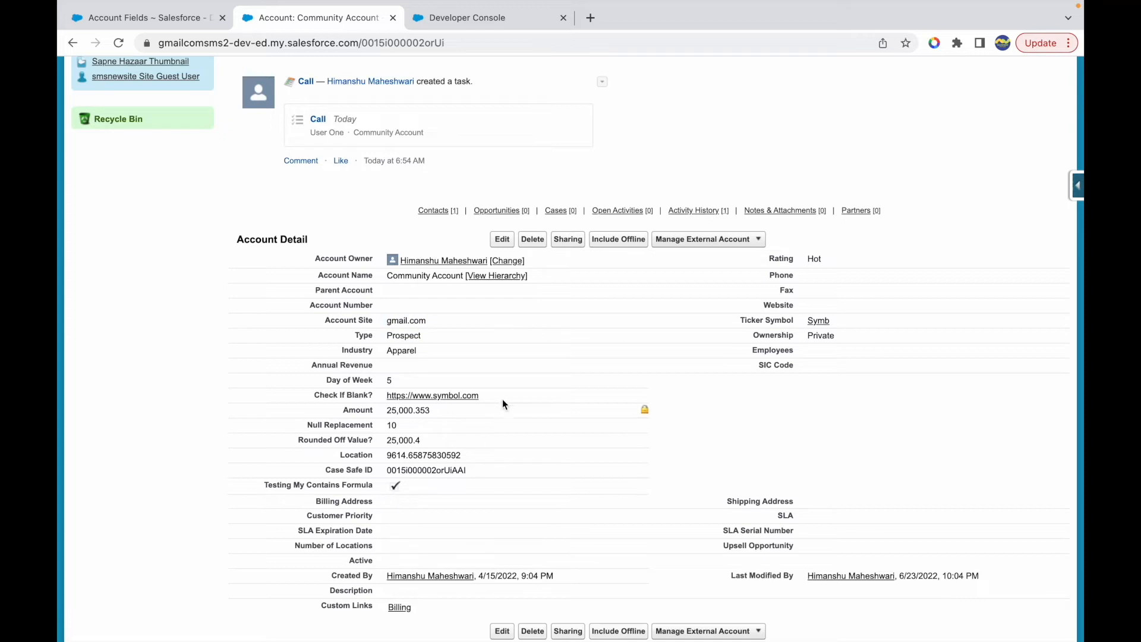
# - Change the Community Account's Account Site to gmail.caom, save, and check the Testing My Contains Formula checkbox
pyautogui.doubleClick(643, 318)
pyautogui.click(434, 322)
pyautogui.write('a')
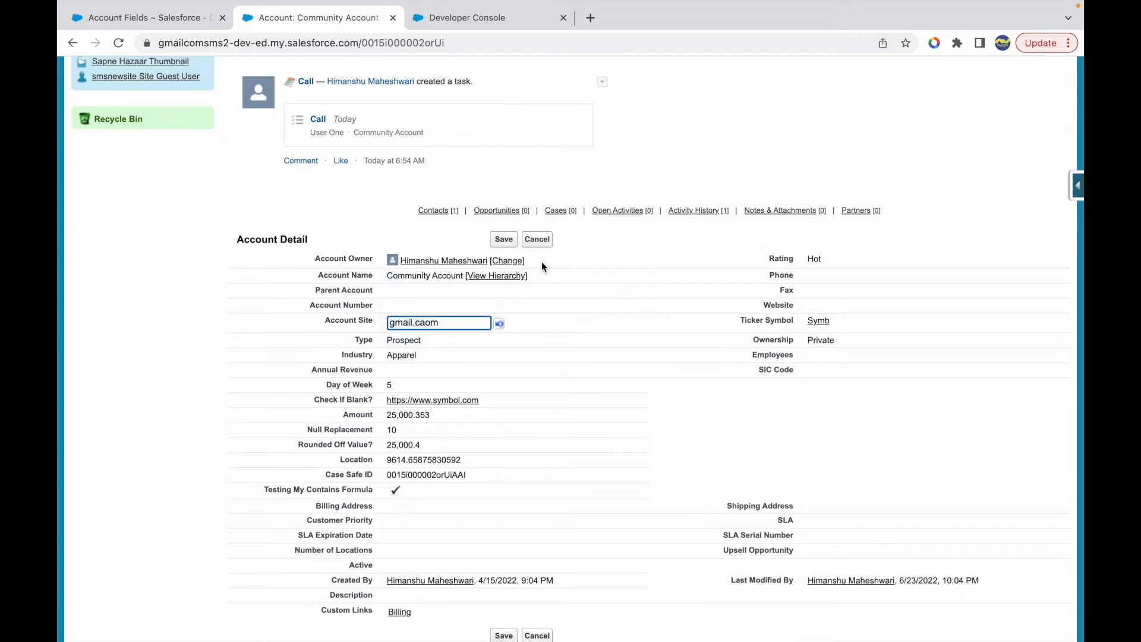
pyautogui.click(502, 240)
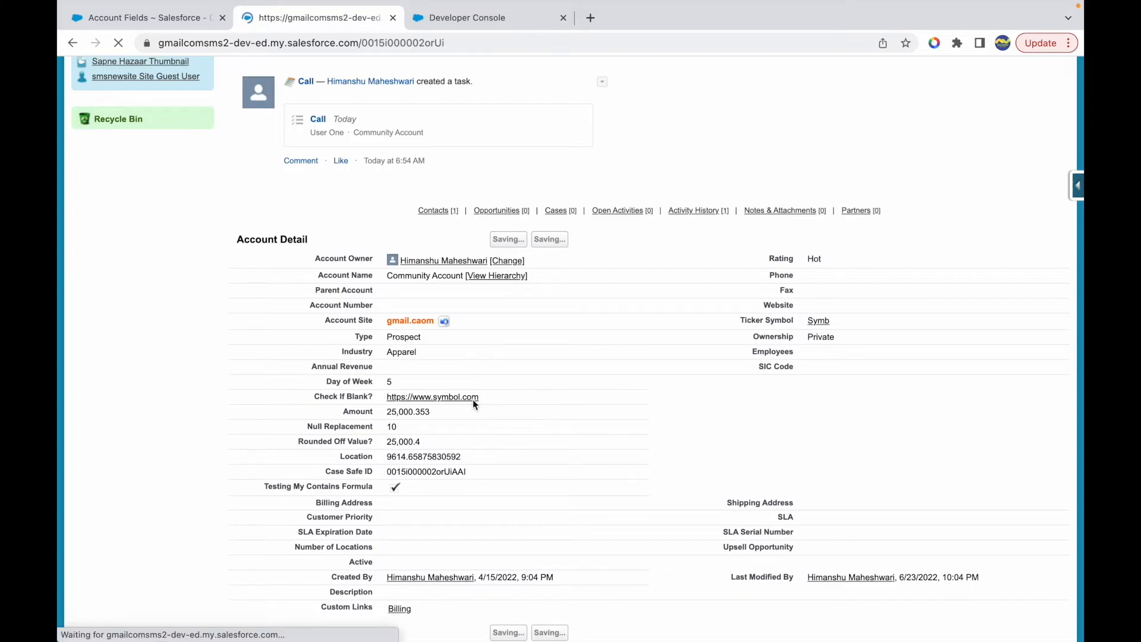
pyautogui.scroll(-4, 440, 477)
pyautogui.scroll(-3, 440, 480)
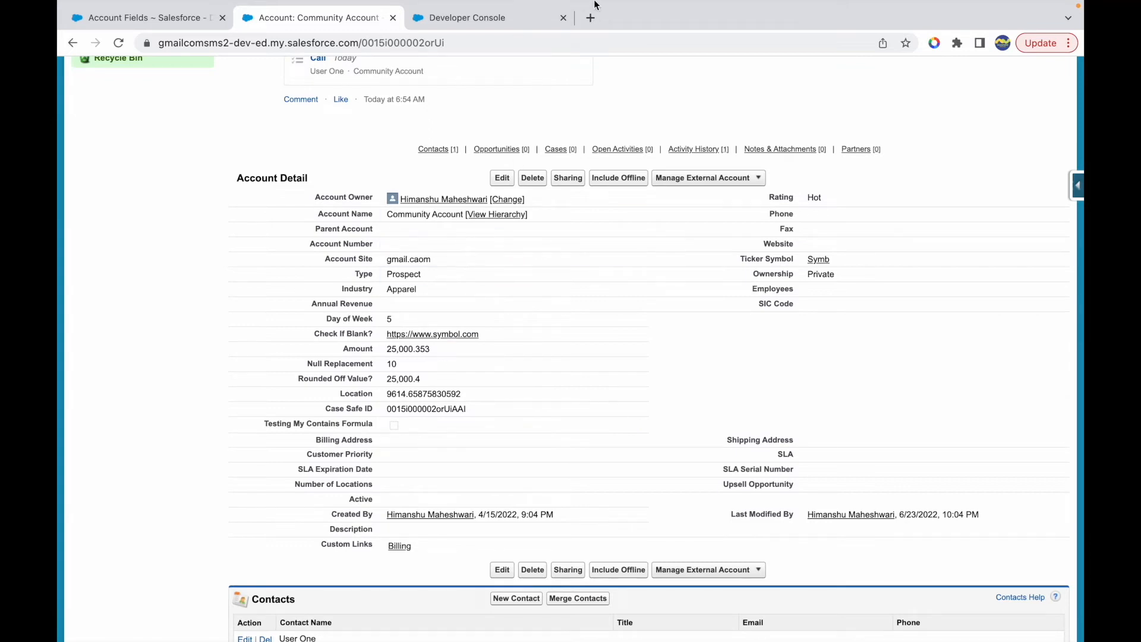
# - Switch to the Keynote slides and look up INCLUDES, the function after CONTAINS in the formula functions list
pyautogui.moveTo(596, 6)
pyautogui.hotkey('ctrl', 'Up')
pyautogui.click(583, 48)
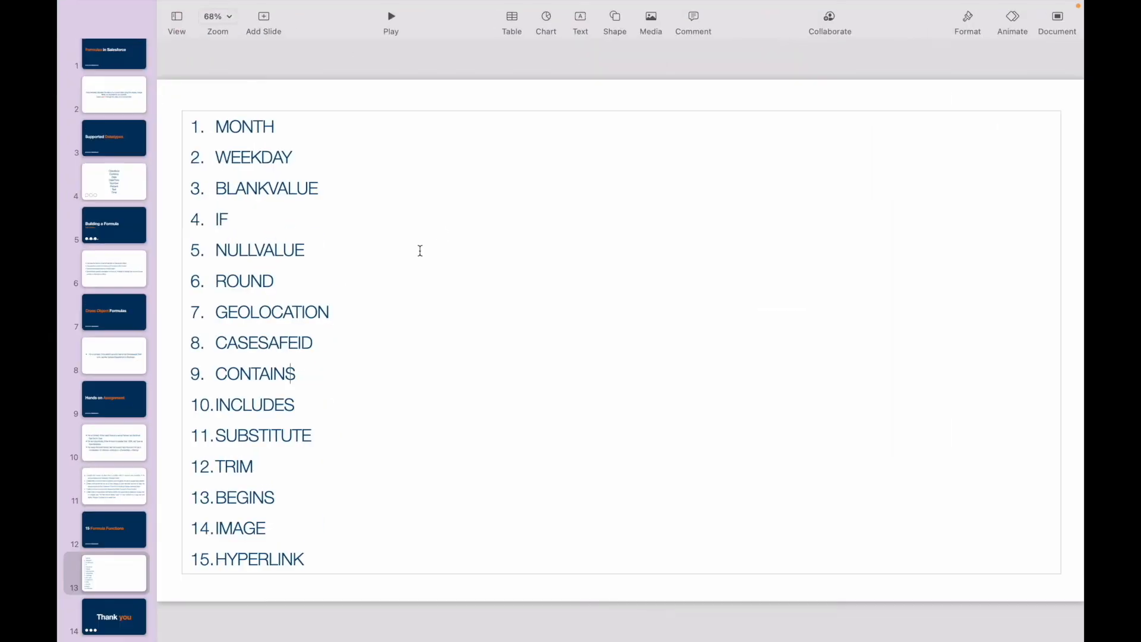
pyautogui.doubleClick(261, 374)
pyautogui.doubleClick(253, 404)
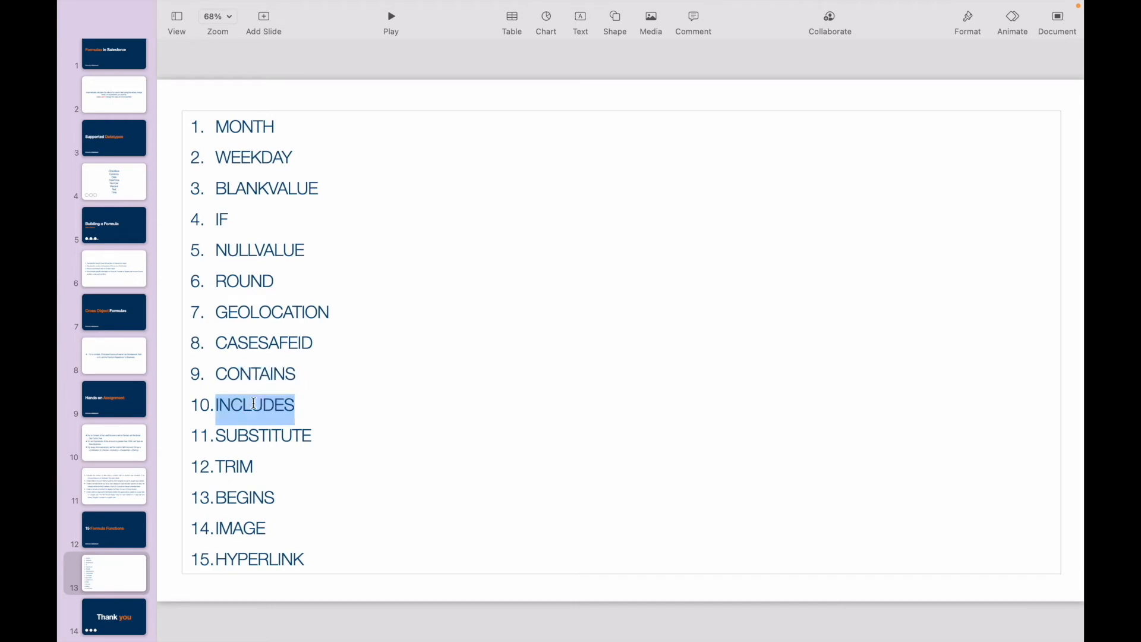
pyautogui.click(309, 404)
# - Switch back to Salesforce in the browser and open the Account field list from the Community Account record
pyautogui.moveTo(455, 3)
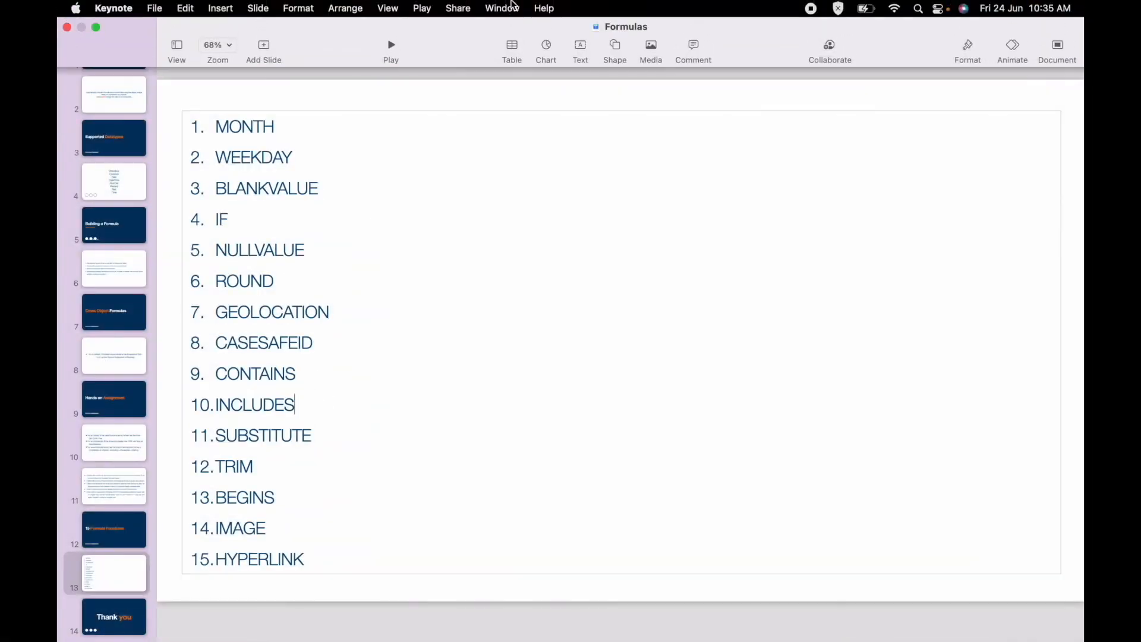
pyautogui.hotkey('ctrl', 'Up')
pyautogui.click(660, 62)
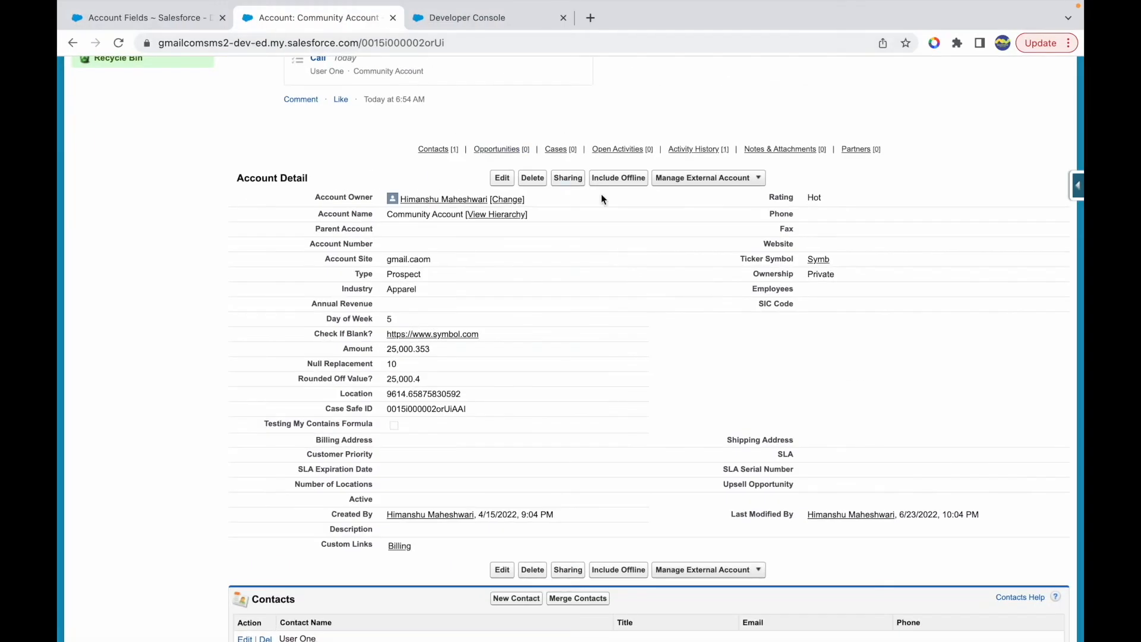
pyautogui.scroll(7, 601, 194)
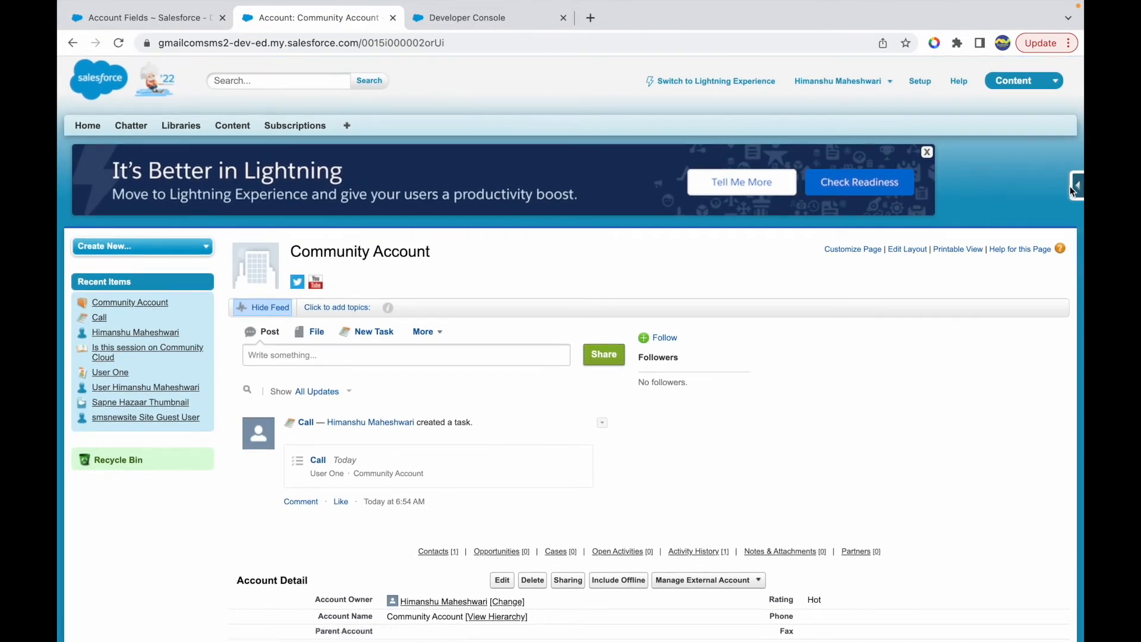
pyautogui.click(1074, 185)
pyautogui.click(957, 212)
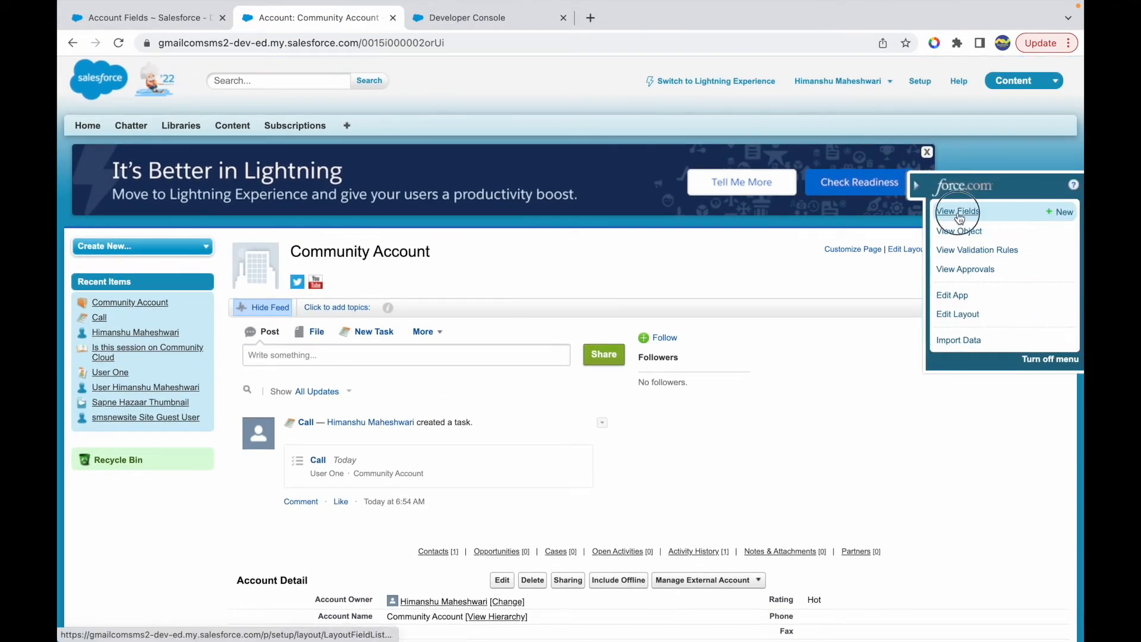
# - Start a new Account custom field with Formula as its data type and continue to the output type settings
pyautogui.scroll(-2, 591, 302)
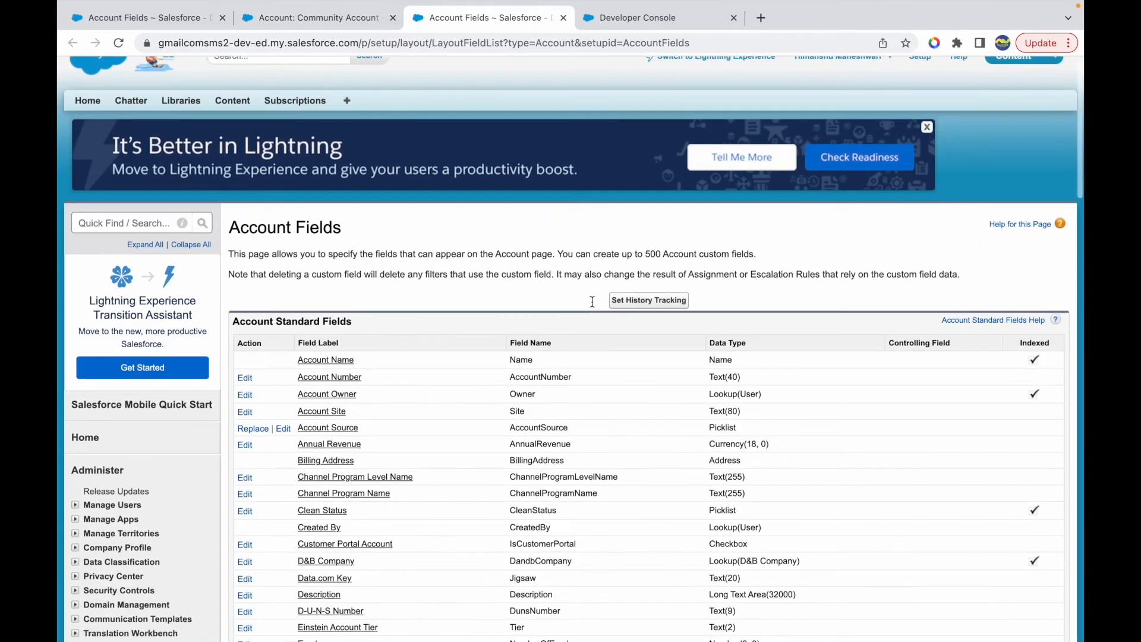
pyautogui.scroll(-10, 592, 302)
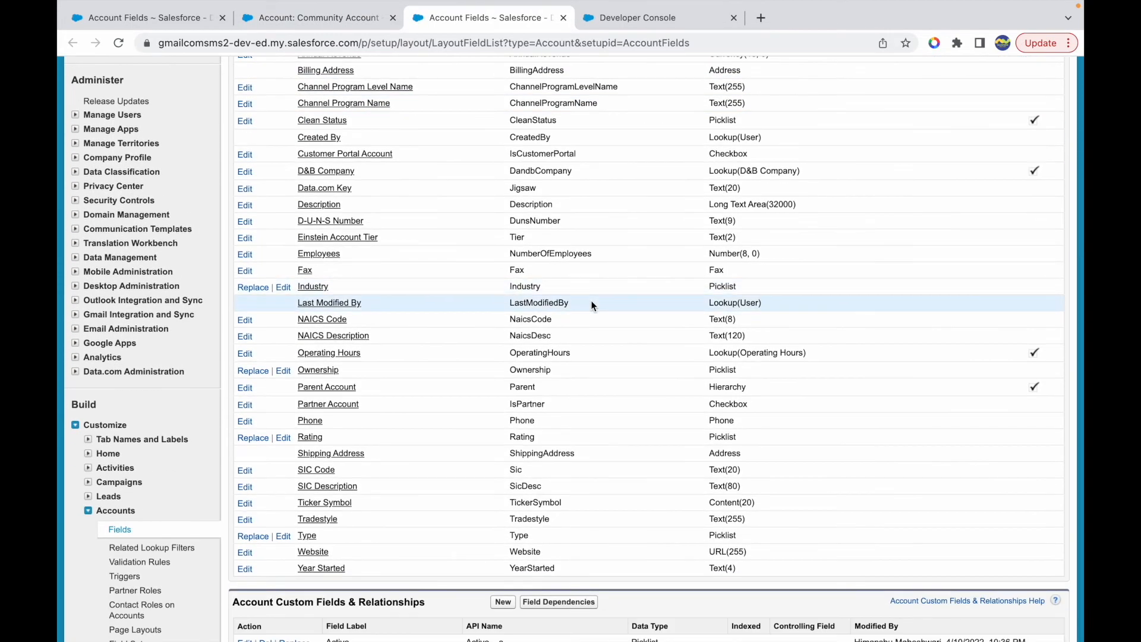
pyautogui.scroll(-4, 527, 409)
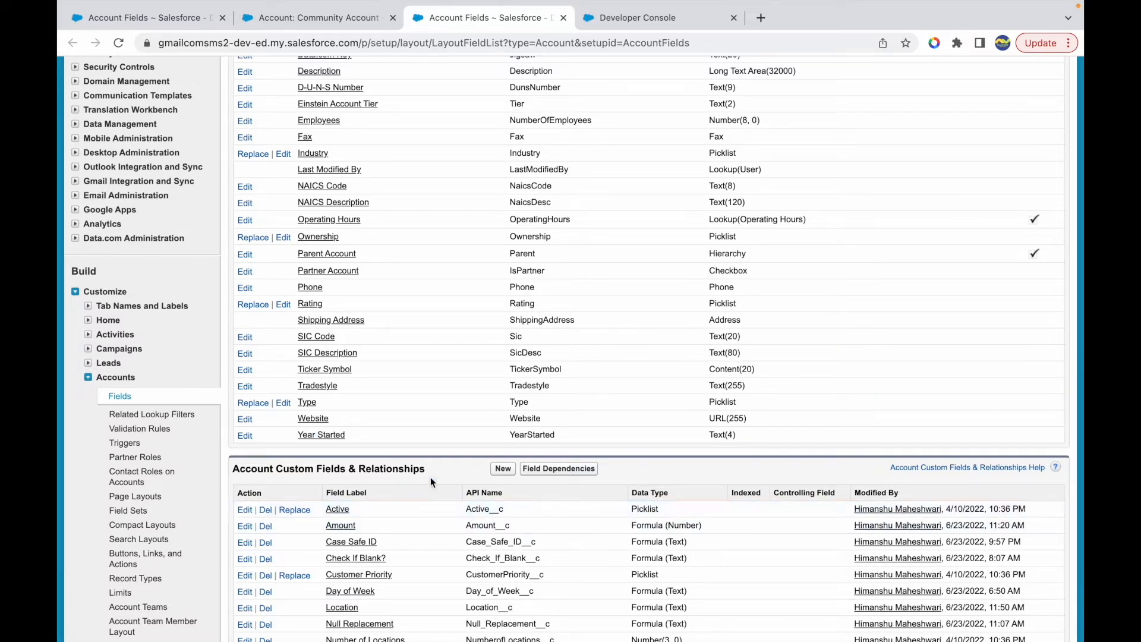
pyautogui.scroll(5, 430, 479)
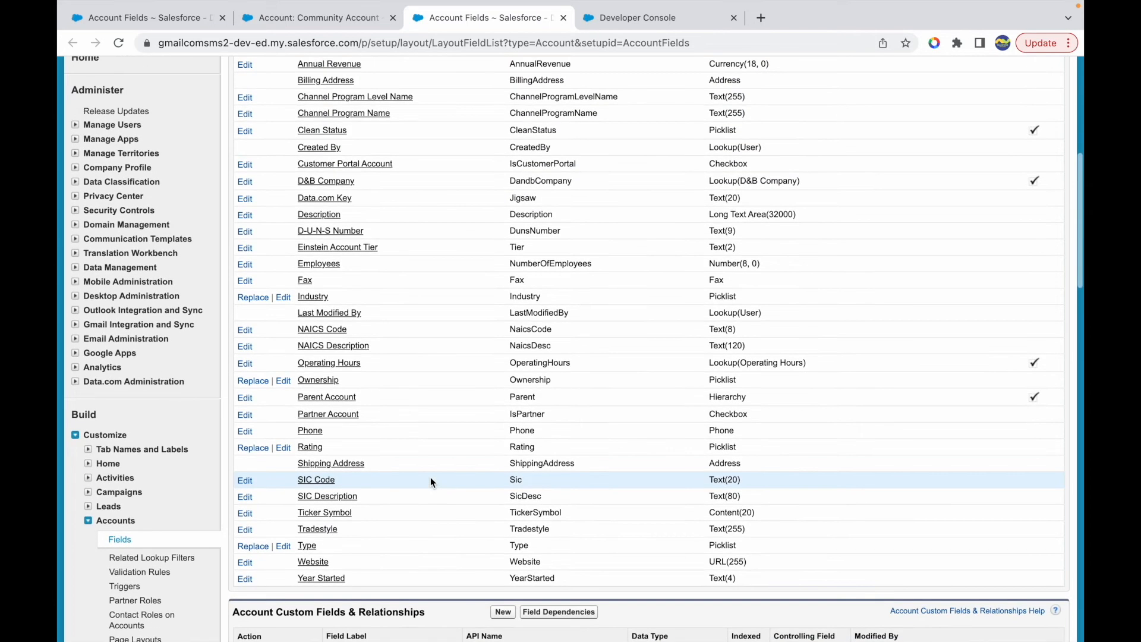
pyautogui.scroll(-8, 430, 482)
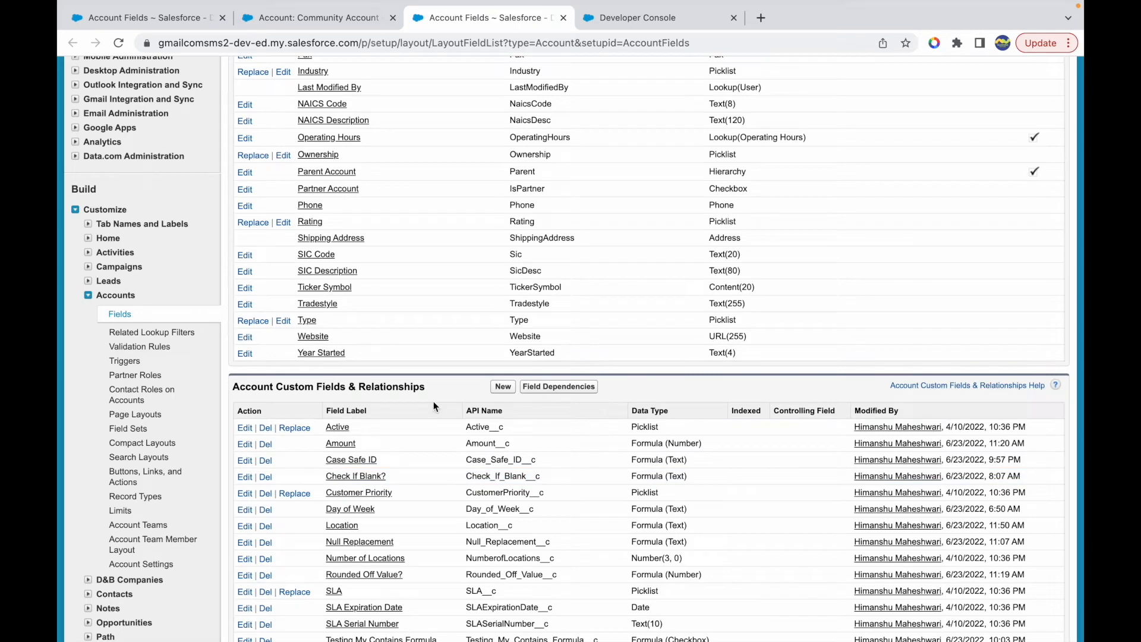
pyautogui.scroll(-5, 482, 451)
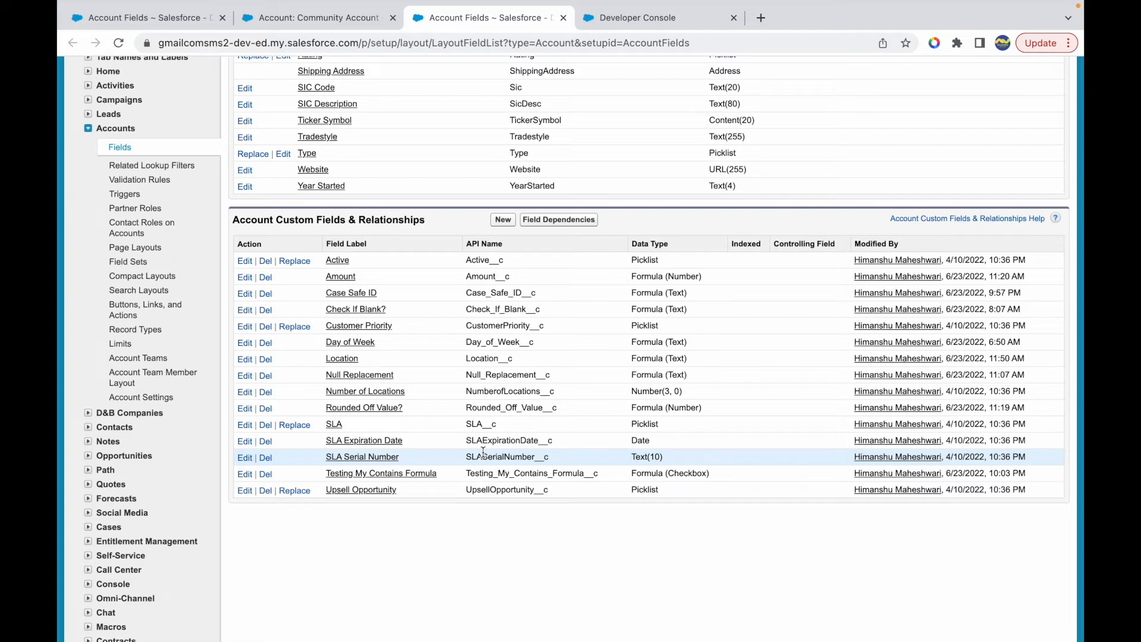
pyautogui.click(502, 221)
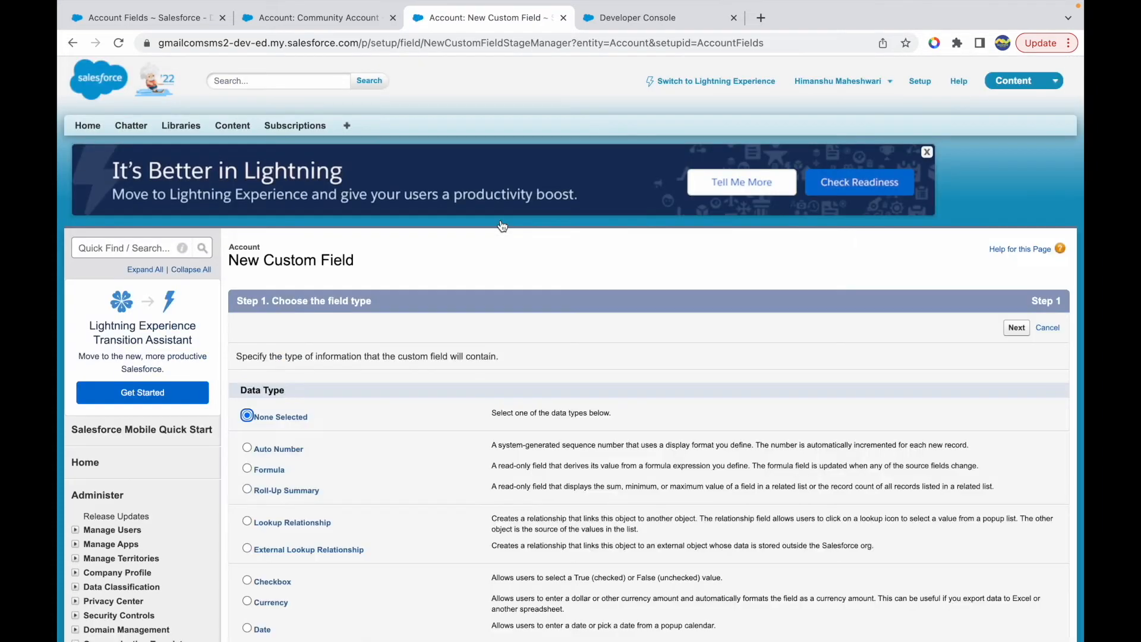
pyautogui.scroll(-4, 365, 415)
pyautogui.click(268, 351)
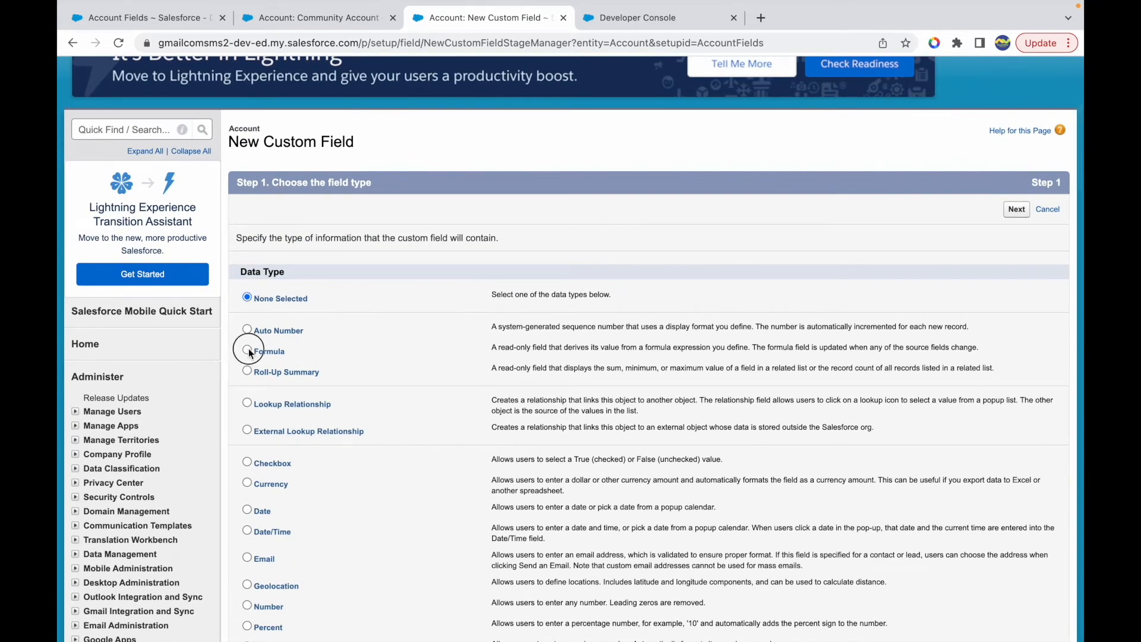
pyautogui.click(1015, 211)
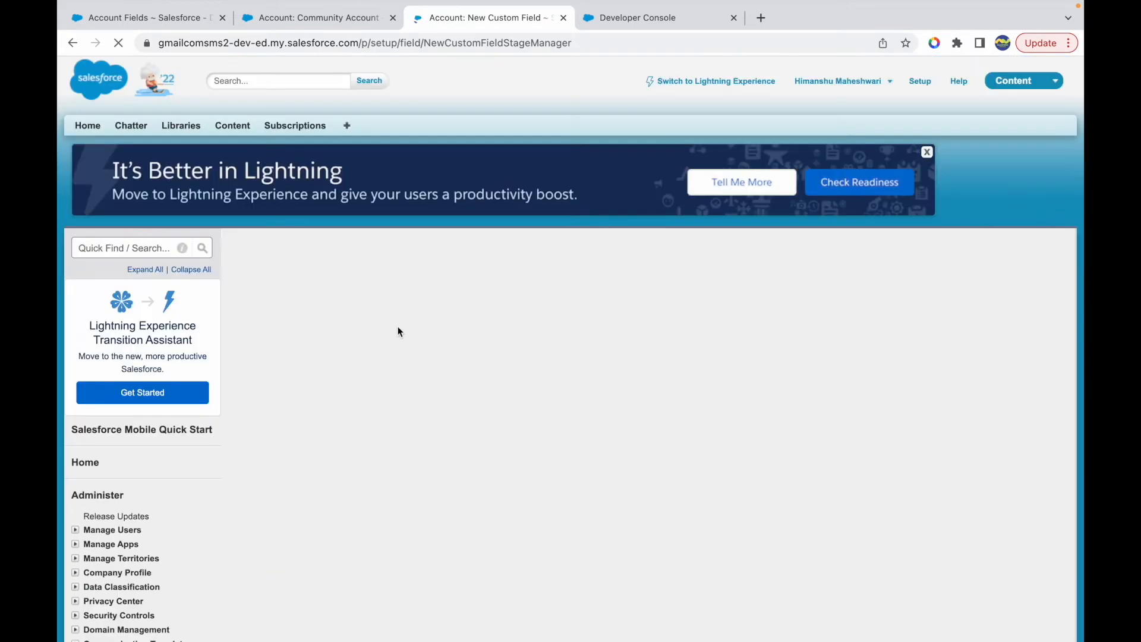
# - Label the new field Testing Includes Function and let the field name fill in from it
pyautogui.click(411, 358)
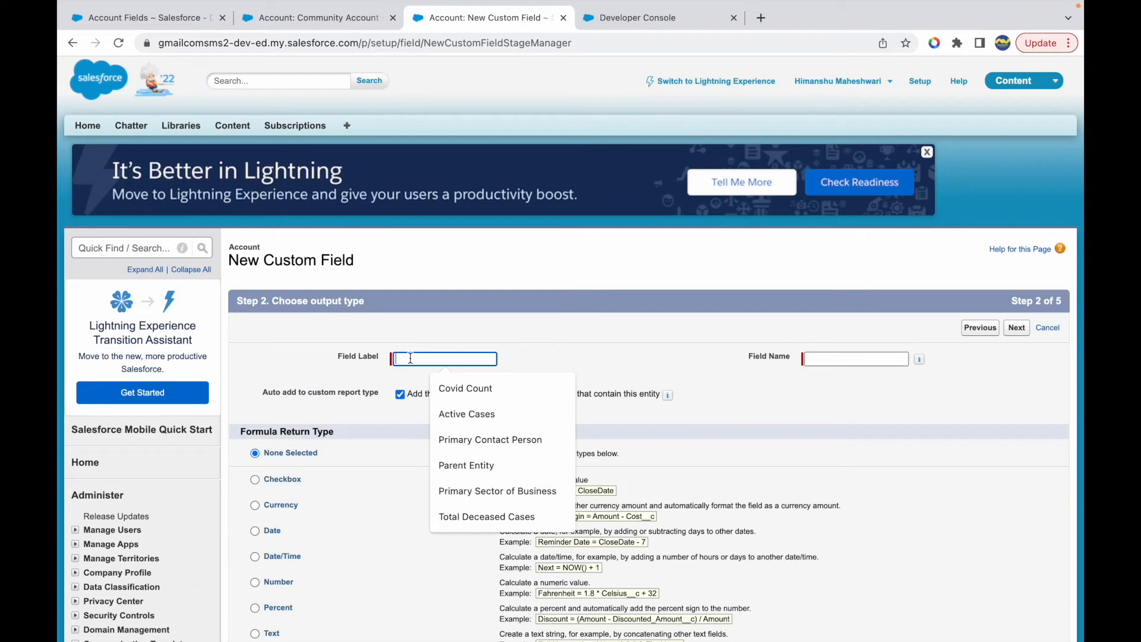
pyautogui.write('Testing Includes Function')
pyautogui.press('Tab')
pyautogui.scroll(-3, 390, 492)
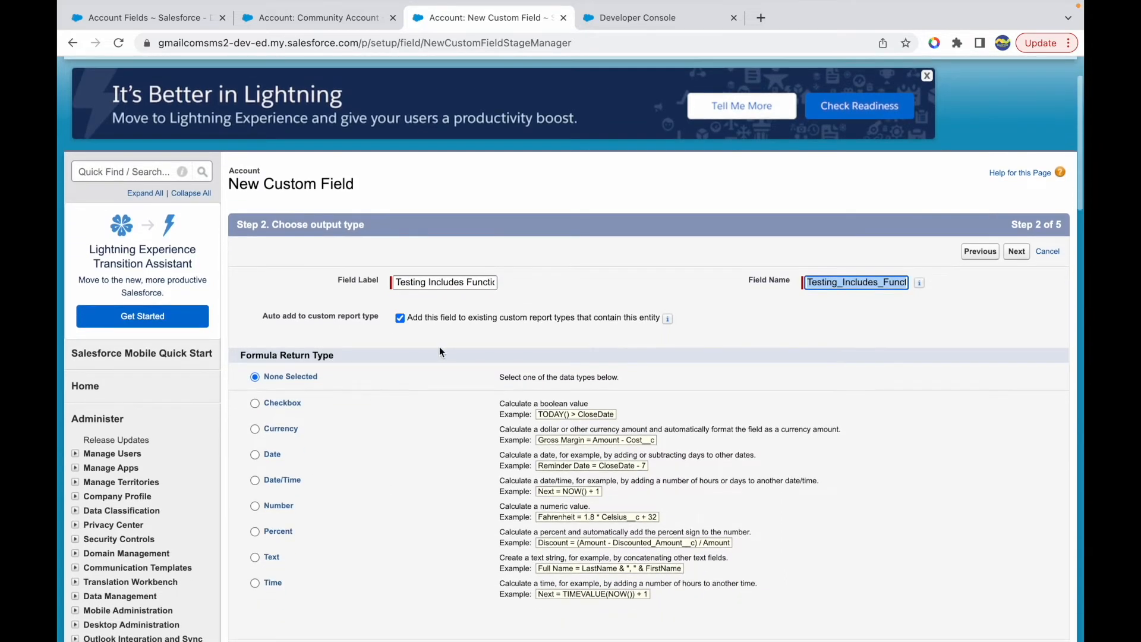
pyautogui.click(409, 283)
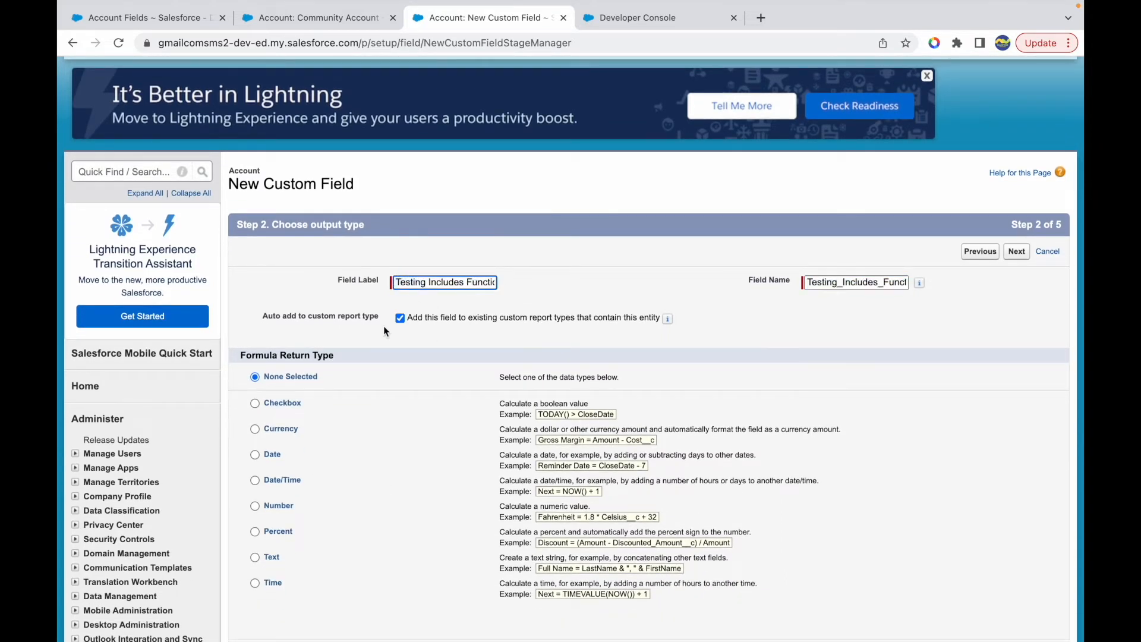
# - Choose Text as the formula return type and continue to the formula editor
pyautogui.scroll(-1, 292, 469)
pyautogui.click(256, 513)
pyautogui.click(1015, 610)
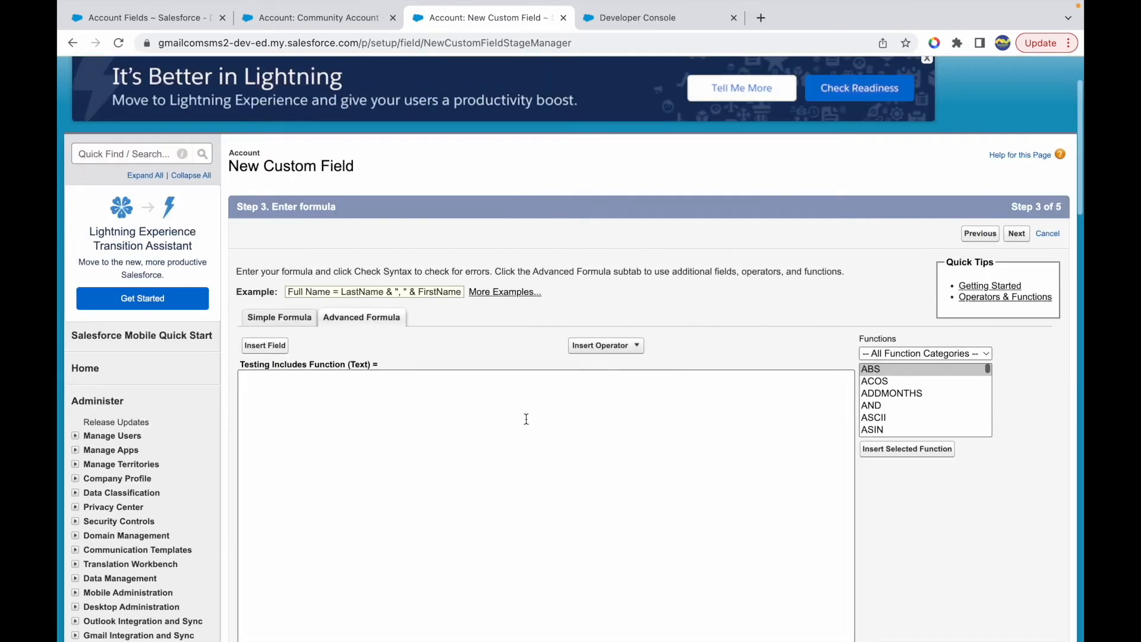
# - Limit the function list to the Text category and select the INCLUDES function
pyautogui.click(897, 353)
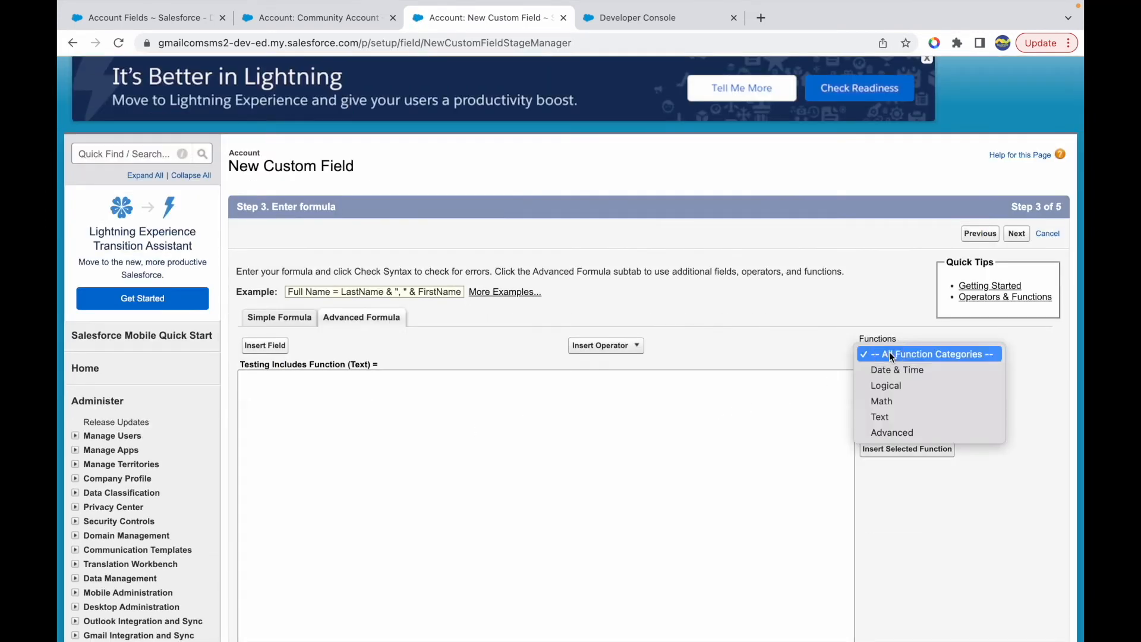
pyautogui.click(882, 417)
pyautogui.scroll(-4, 901, 424)
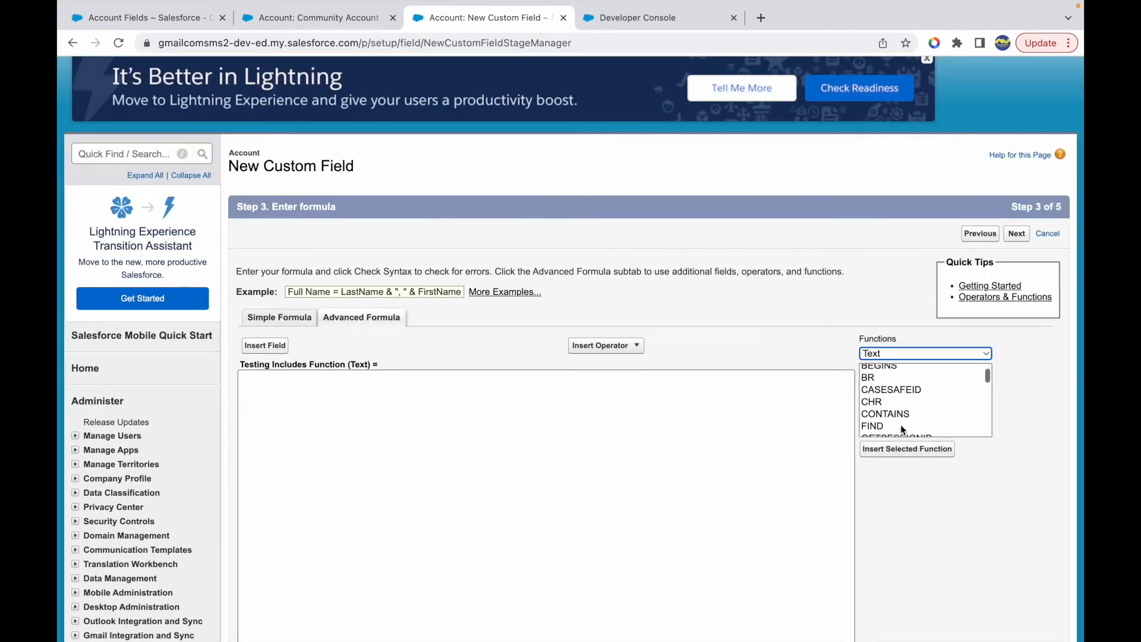
pyautogui.click(884, 404)
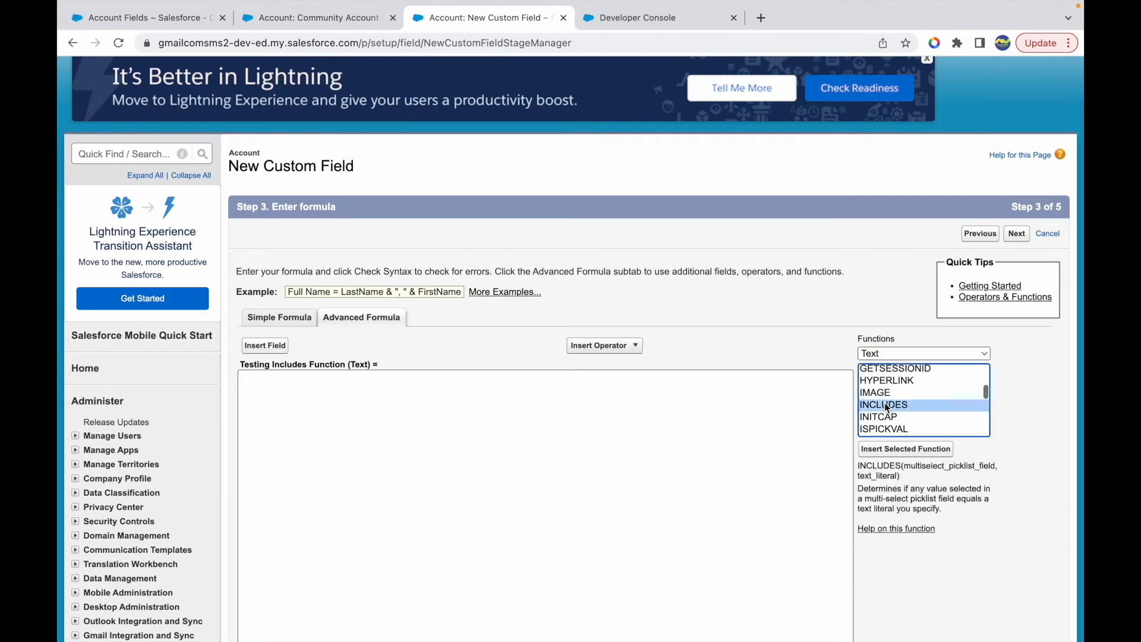
# - Read the INCLUDES function's syntax and description, including its multi-select picklist field and text literal arguments
pyautogui.doubleClick(881, 467)
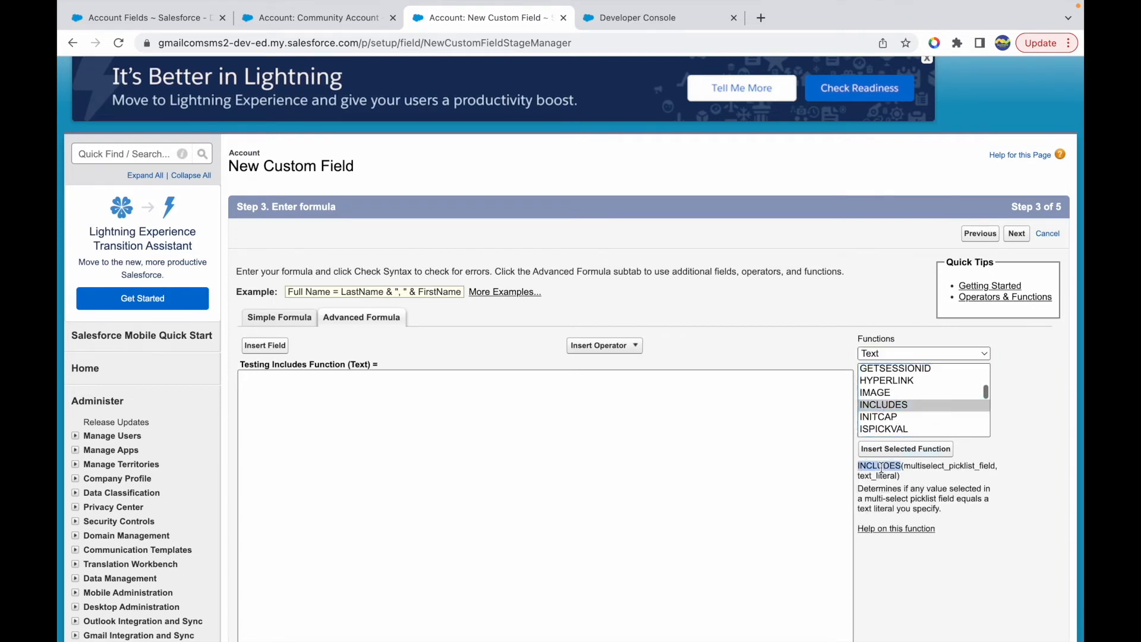
pyautogui.doubleClick(926, 467)
pyautogui.doubleClick(878, 477)
pyautogui.moveTo(911, 489); pyautogui.dragTo(937, 499)
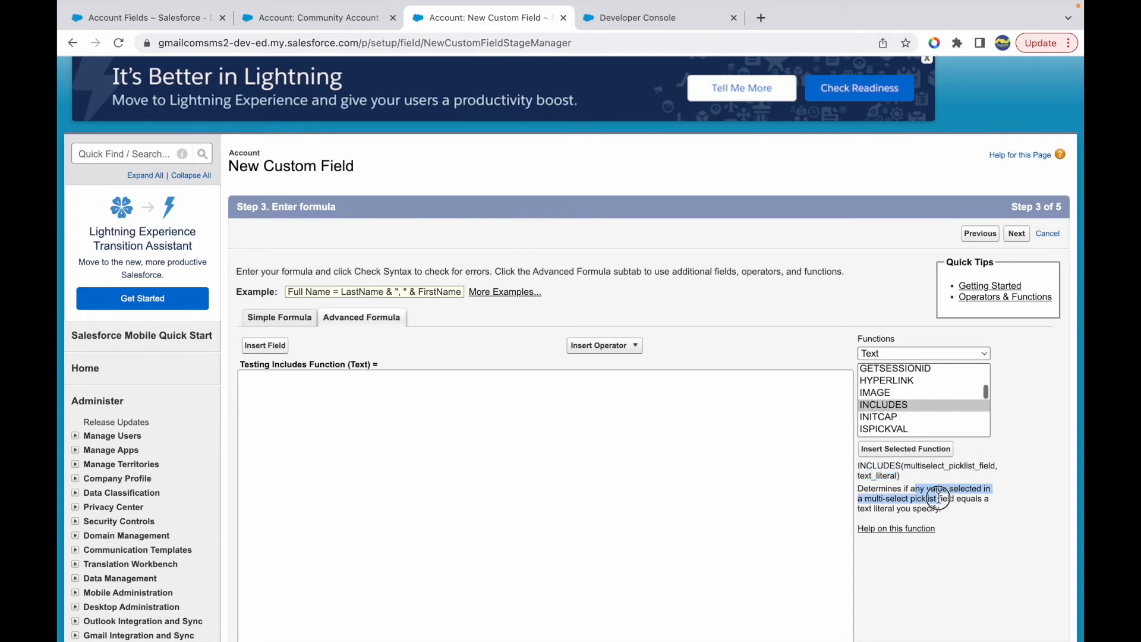
pyautogui.click(911, 507)
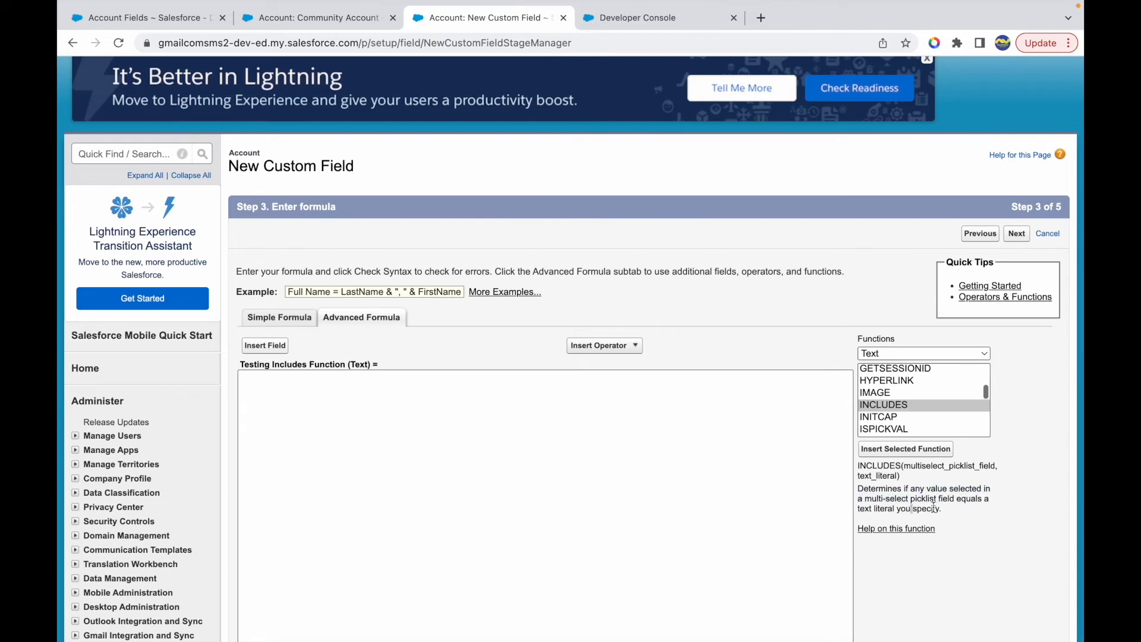
pyautogui.doubleClick(884, 474)
pyautogui.doubleClick(876, 467)
pyautogui.click(938, 469)
pyautogui.doubleClick(938, 469)
pyautogui.click(935, 498)
# - Insert the INCLUDES function into the formula and examine its picklist field and text literal placeholders
pyautogui.click(905, 450)
pyautogui.doubleClick(366, 378)
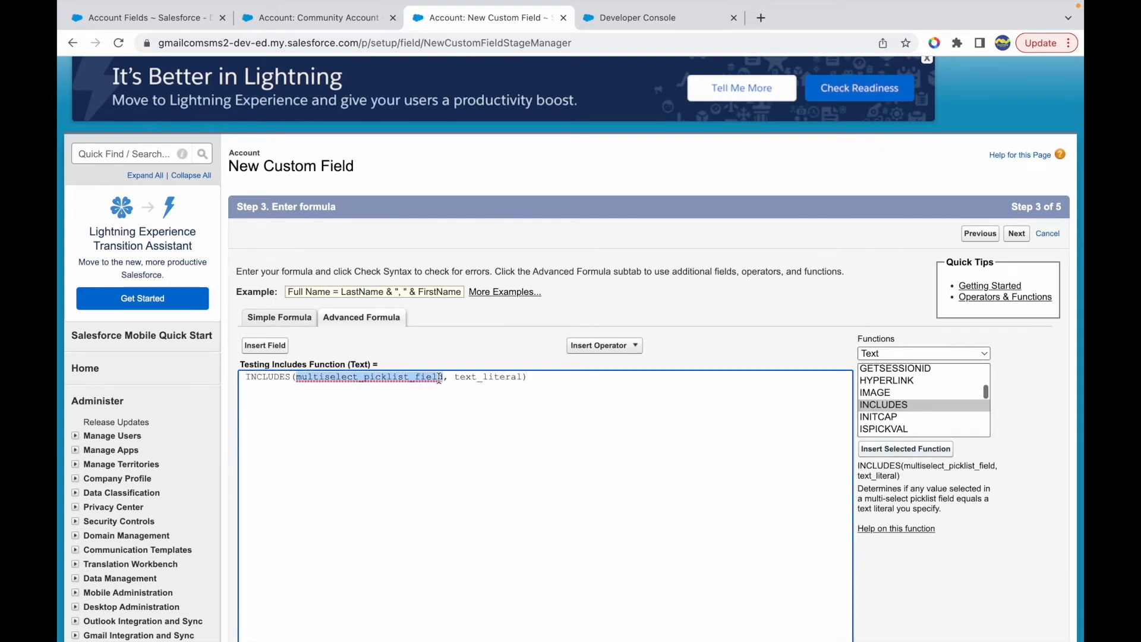
pyautogui.doubleClick(472, 378)
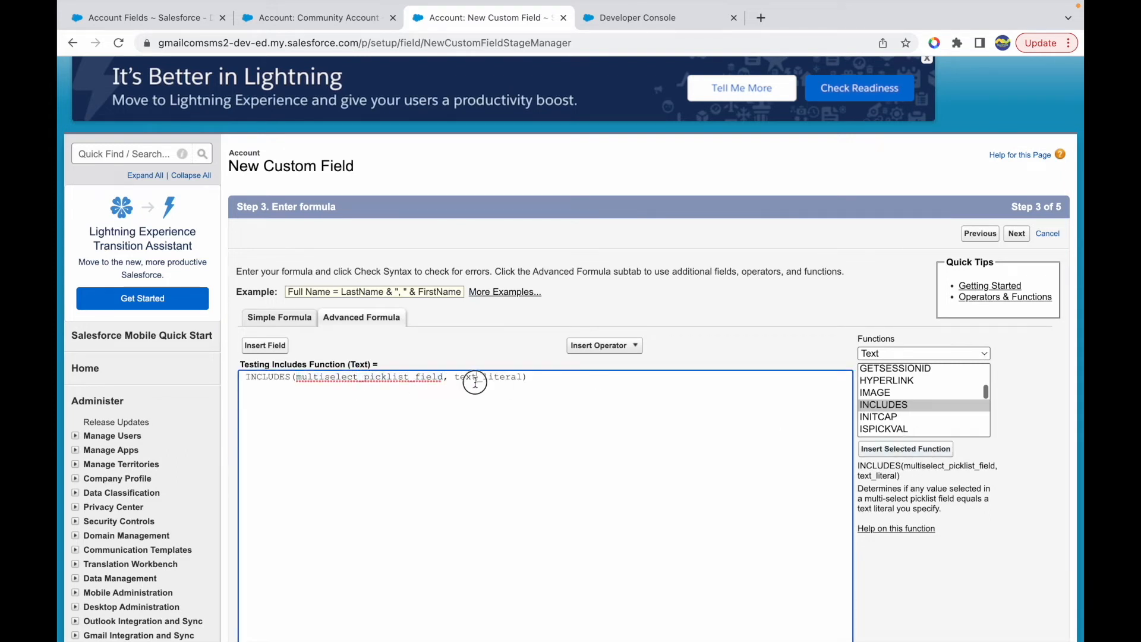
pyautogui.doubleClick(404, 377)
# - Look through the insertable Account fields for a multi-select picklist, and close the field picker without inserting one
pyautogui.click(271, 346)
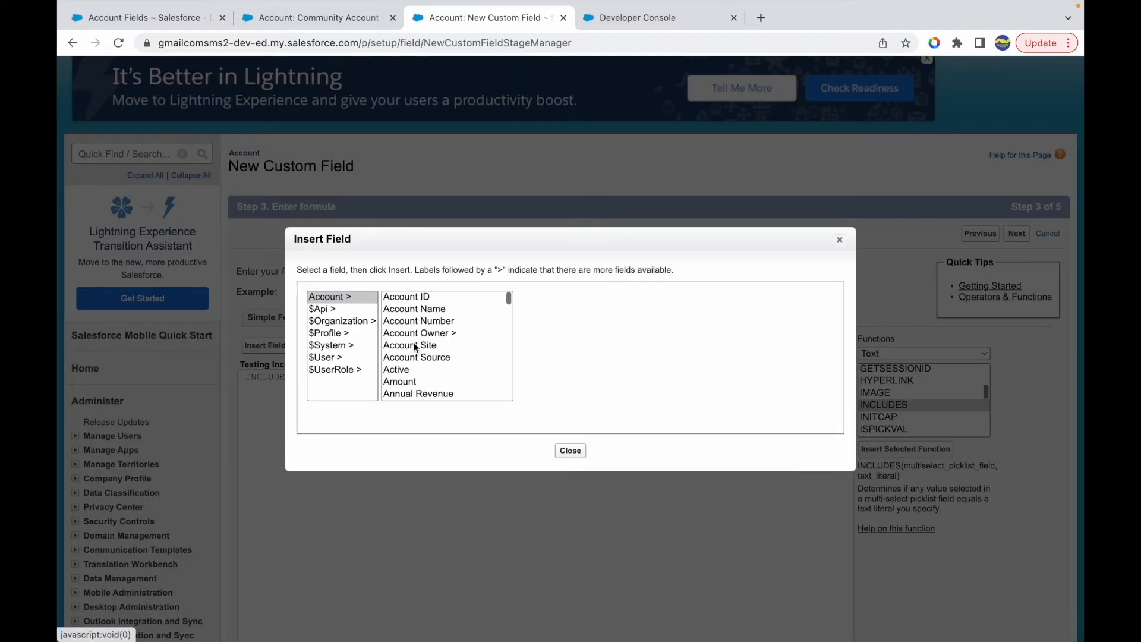
pyautogui.click(422, 295)
pyautogui.press('Down')
pyautogui.press('Down')
pyautogui.press('Down')
pyautogui.press('Down')
pyautogui.press('Down')
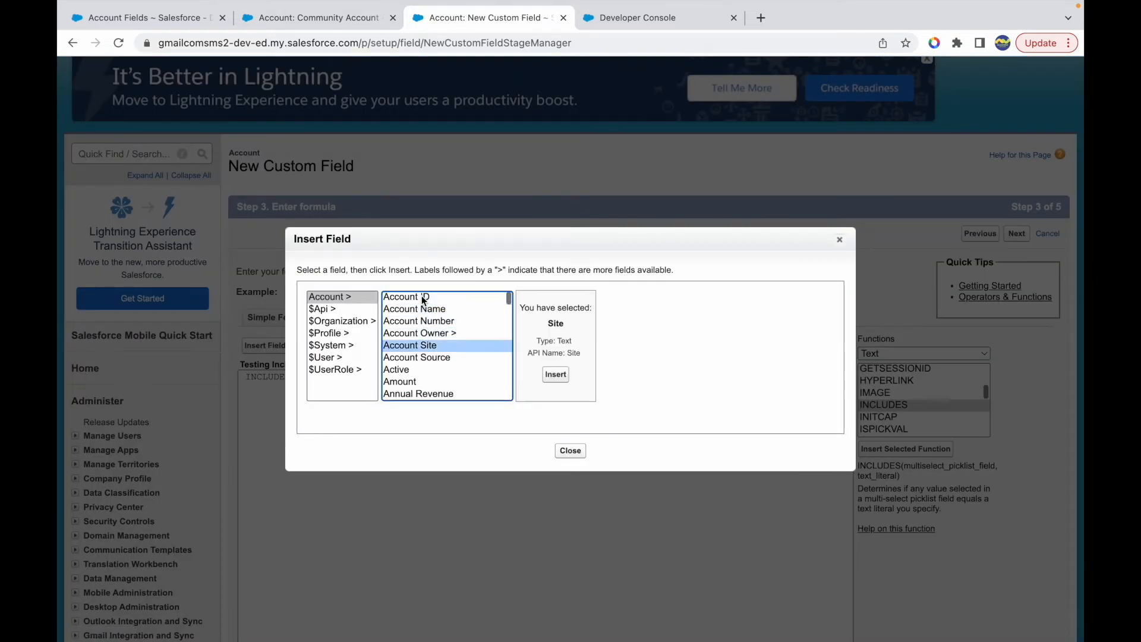
pyautogui.press('Down')
pyautogui.press('Down')
pyautogui.press('Down')
pyautogui.press('Down')
pyautogui.press('Down')
pyautogui.press('Down')
pyautogui.press('Down')
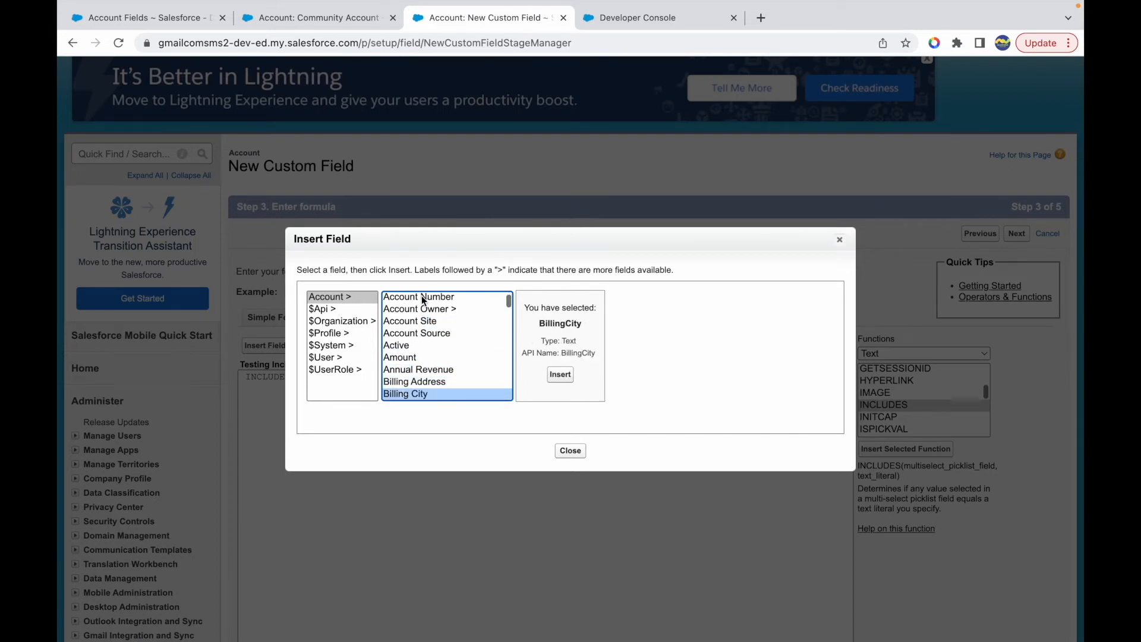
pyautogui.press('Down')
pyautogui.press('Down')
pyautogui.press('Down')
pyautogui.press('Down')
pyautogui.press('Down')
pyautogui.press('Down')
pyautogui.press('Down')
pyautogui.press('Down')
pyautogui.press('Down')
pyautogui.press('Down')
pyautogui.press('Down')
pyautogui.press('Down')
pyautogui.press('Down')
pyautogui.press('Down')
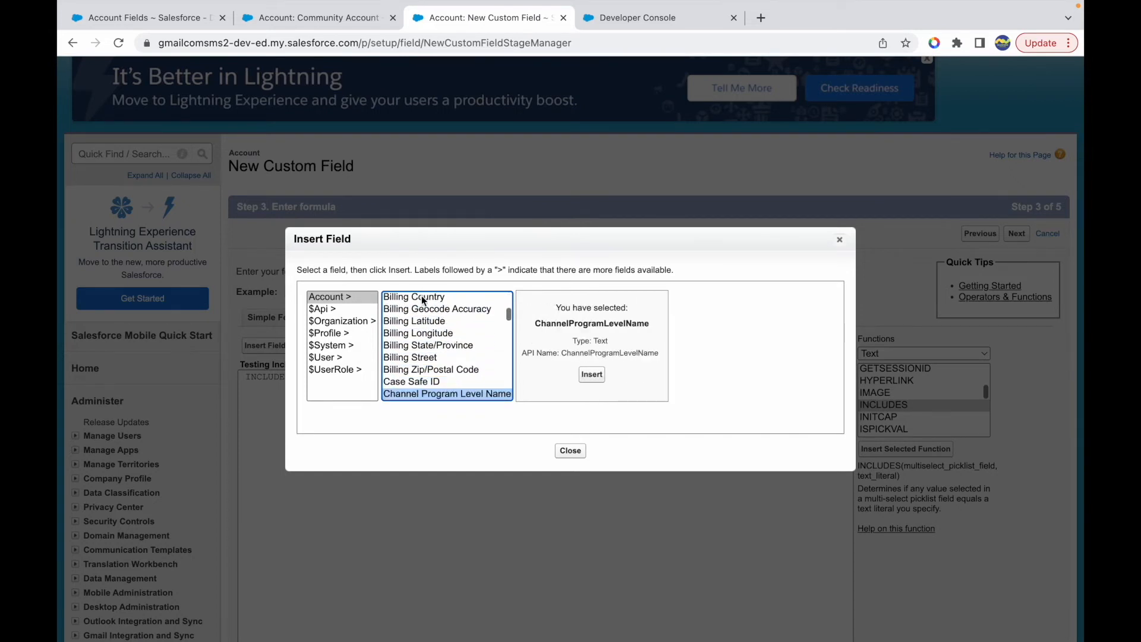
pyautogui.press('Down')
pyautogui.press('Down')
pyautogui.press('Down')
pyautogui.press('Down')
pyautogui.press('Down')
pyautogui.press('Down')
pyautogui.press('Down')
pyautogui.press('Down')
pyautogui.press('Down')
pyautogui.press('Down')
pyautogui.press('Down')
pyautogui.press('Down')
pyautogui.press('Down')
pyautogui.press('Down')
pyautogui.press('Down')
pyautogui.press('Down')
pyautogui.press('Down')
pyautogui.press('Down')
pyautogui.press('Down')
pyautogui.press('Down')
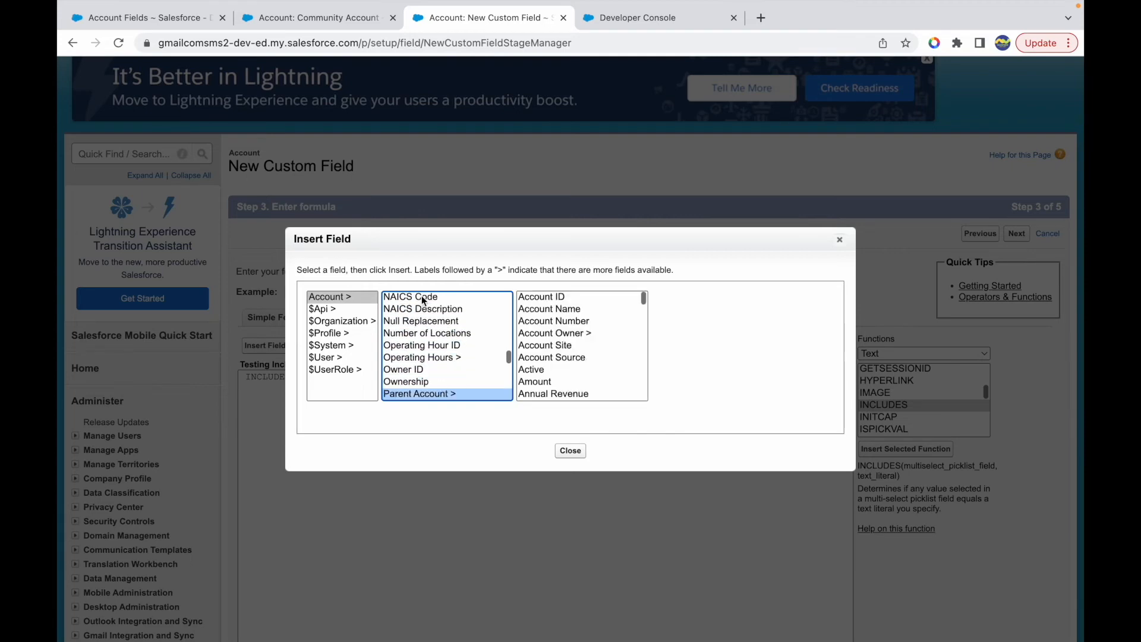
pyautogui.press('Down')
pyautogui.press('Down')
pyautogui.press('Down')
pyautogui.press('Down')
pyautogui.press('Down')
pyautogui.press('Down')
pyautogui.press('Down')
pyautogui.press('Down')
pyautogui.press('Down')
pyautogui.press('Down')
pyautogui.press('Down')
pyautogui.press('Down')
pyautogui.press('Down')
pyautogui.press('Down')
pyautogui.press('Down')
pyautogui.press('Down')
pyautogui.press('Down')
pyautogui.press('Down')
pyautogui.press('Down')
pyautogui.press('Down')
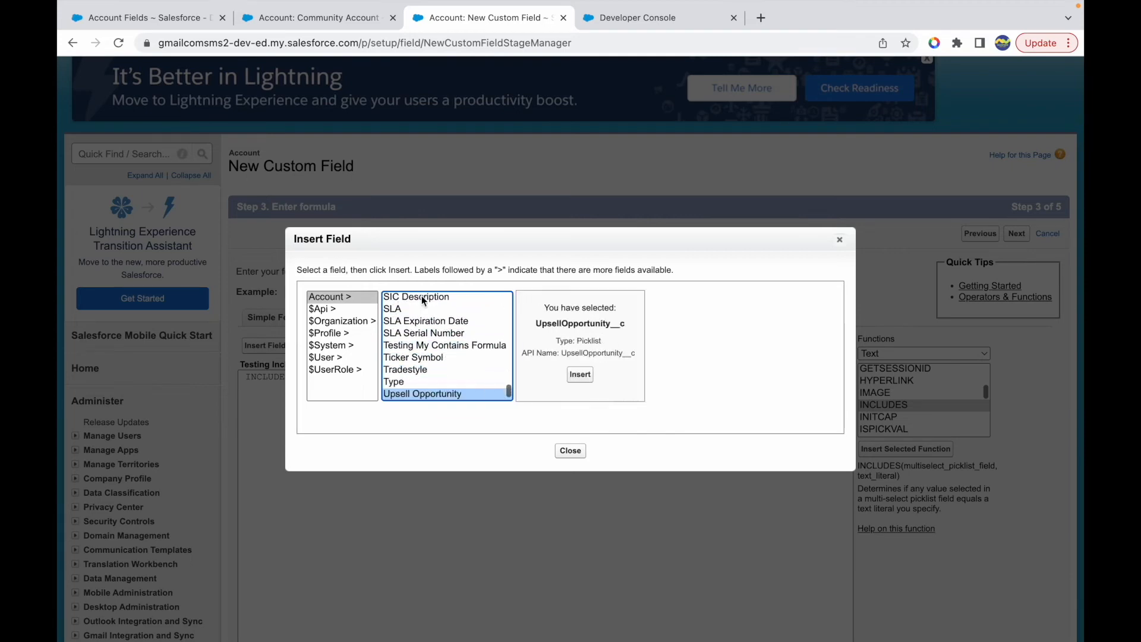
pyautogui.click(569, 452)
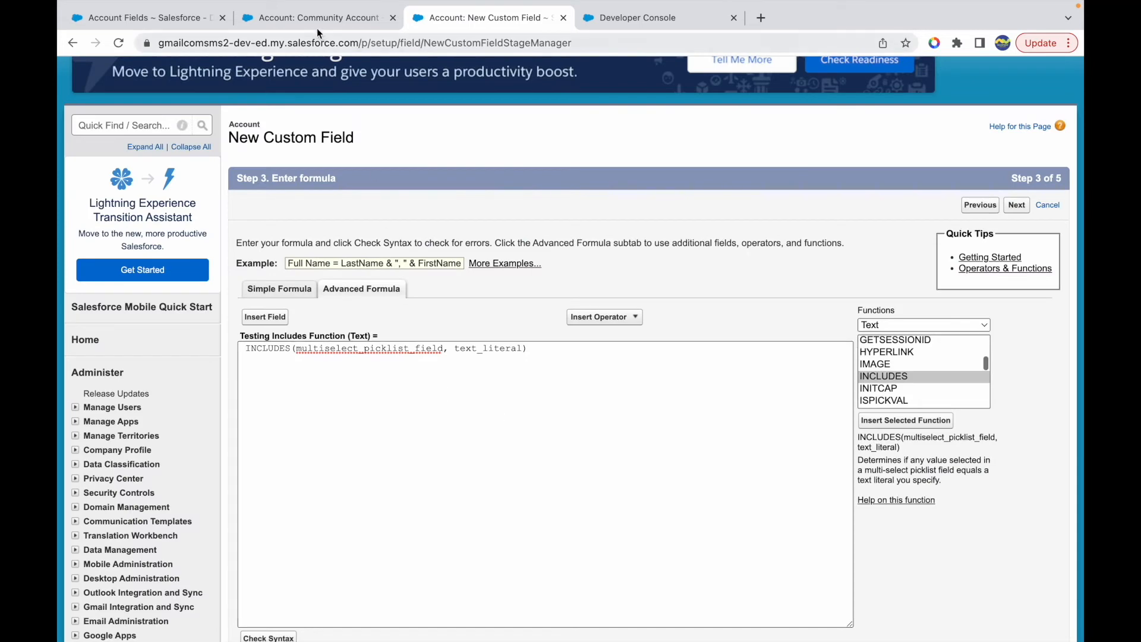
# - Start a new custom field on Account from the Community Account record's field list, choosing the Picklist (Multi-Select) data type
pyautogui.click(309, 19)
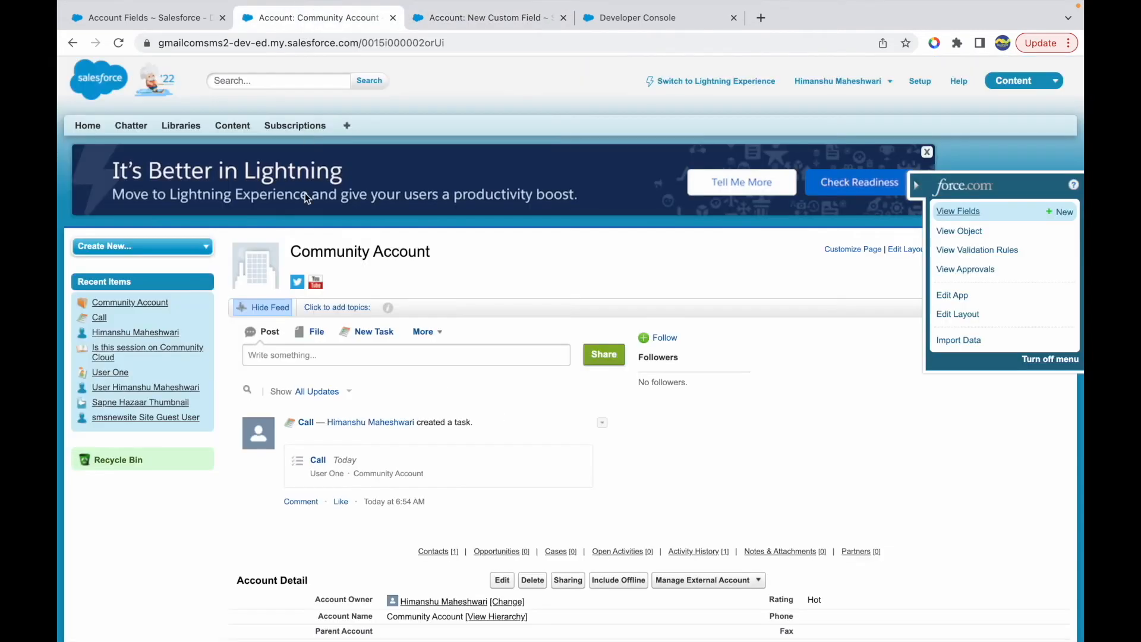
pyautogui.click(957, 212)
pyautogui.scroll(-10, 376, 415)
pyautogui.click(505, 428)
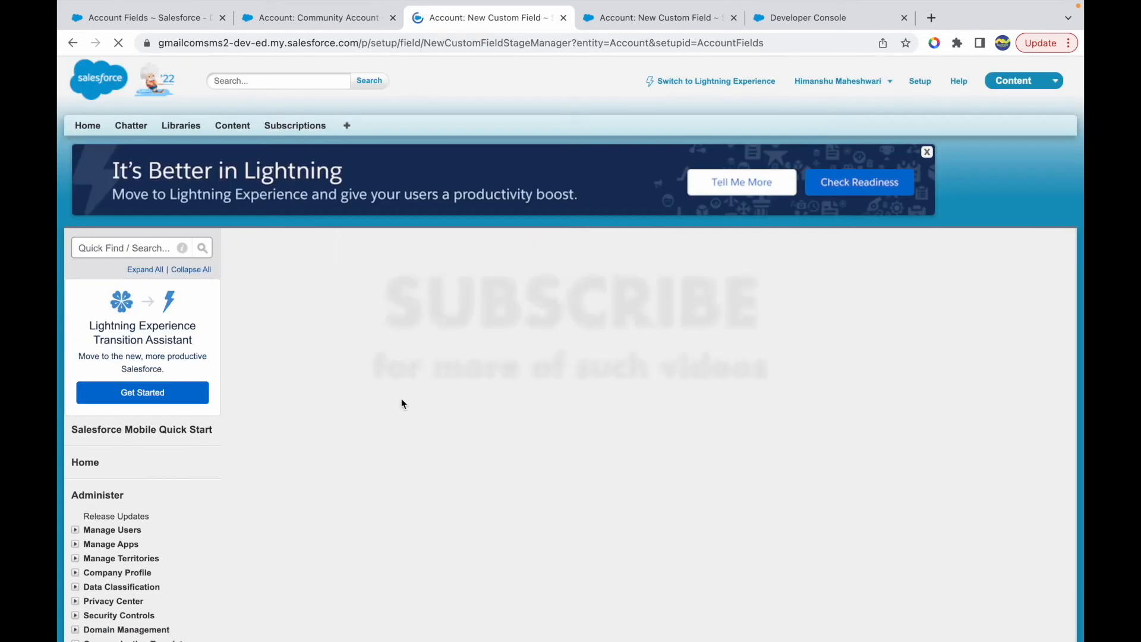
pyautogui.scroll(-6, 375, 486)
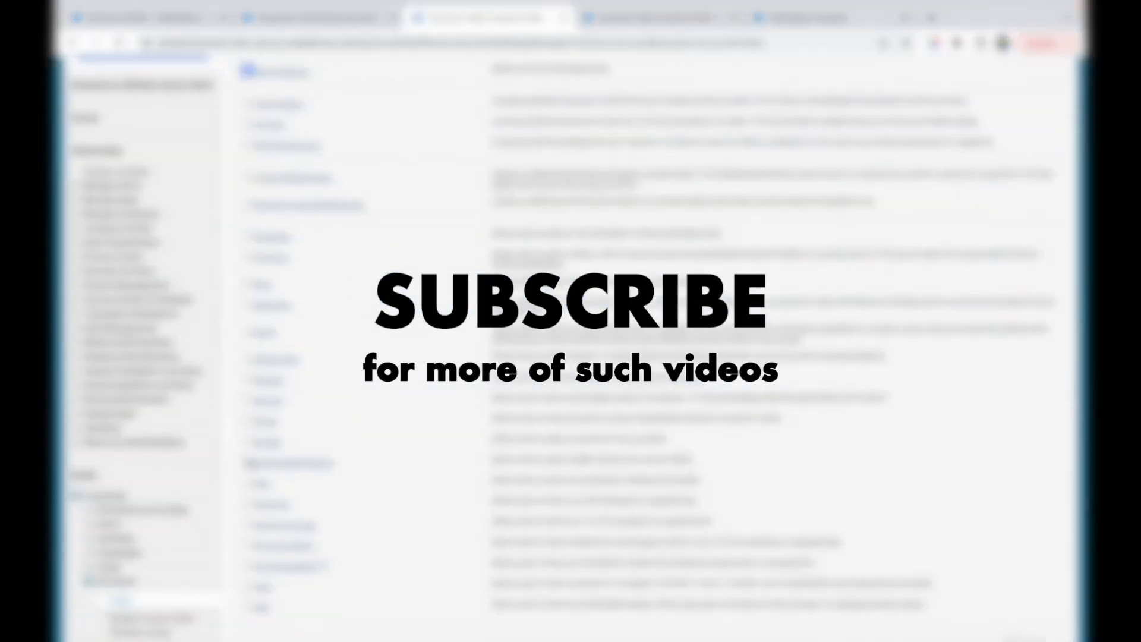
pyautogui.click(248, 440)
pyautogui.scroll(4, 261, 441)
pyautogui.click(1015, 239)
# - Label the picklist field Alphabets, enter A, B, C, D, E and F as values on separate lines, and continue
pyautogui.click(410, 417)
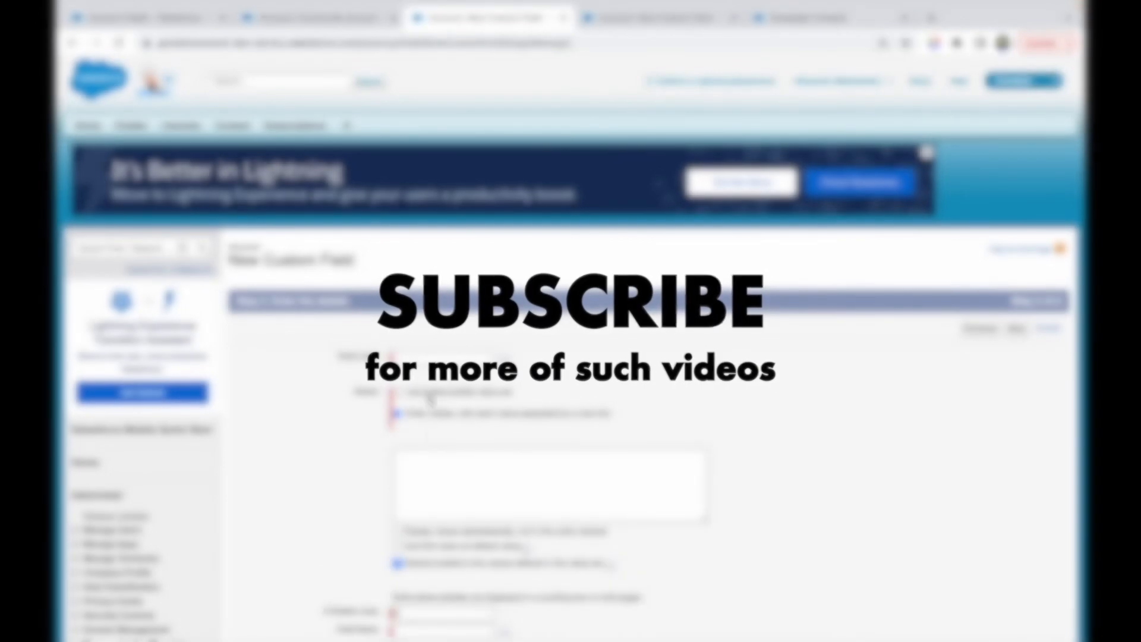
pyautogui.click(436, 358)
pyautogui.write('Alphabets')
pyautogui.press('Tab')
pyautogui.click(426, 481)
pyautogui.write('A')
pyautogui.press('Return')
pyautogui.write('B C D E F')
pyautogui.scroll(-5, 1010, 475)
pyautogui.click(1016, 586)
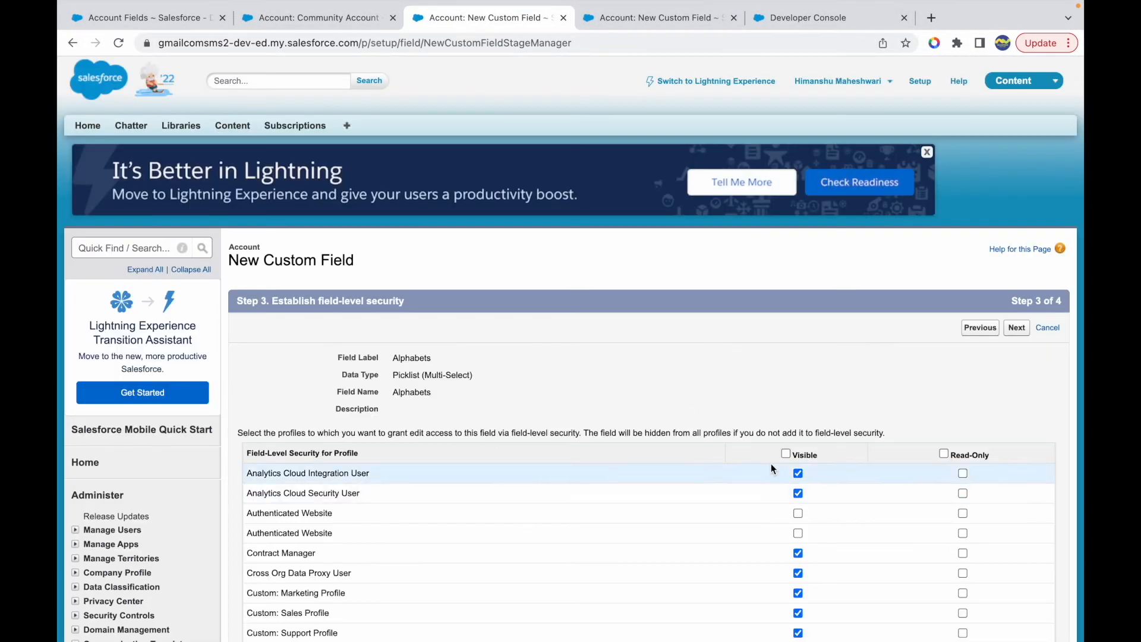
# - Accept the field-level security for Alphabets, set its page layouts, and save the field
pyautogui.scroll(-15, 790, 481)
pyautogui.click(1010, 255)
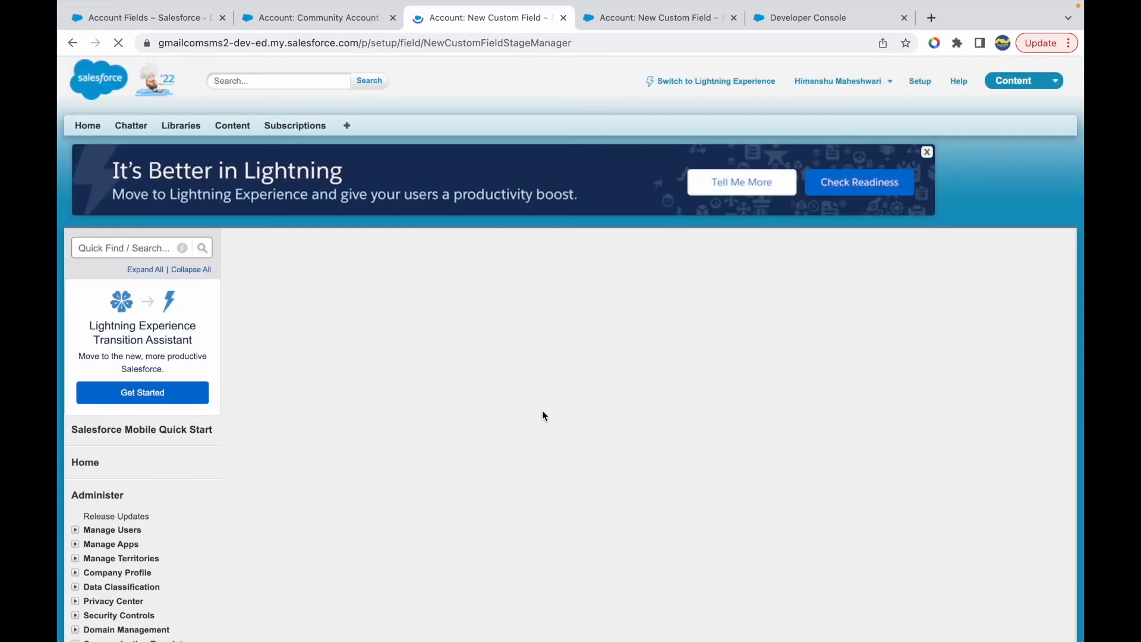
pyautogui.click(255, 469)
pyautogui.click(255, 537)
pyautogui.click(1012, 327)
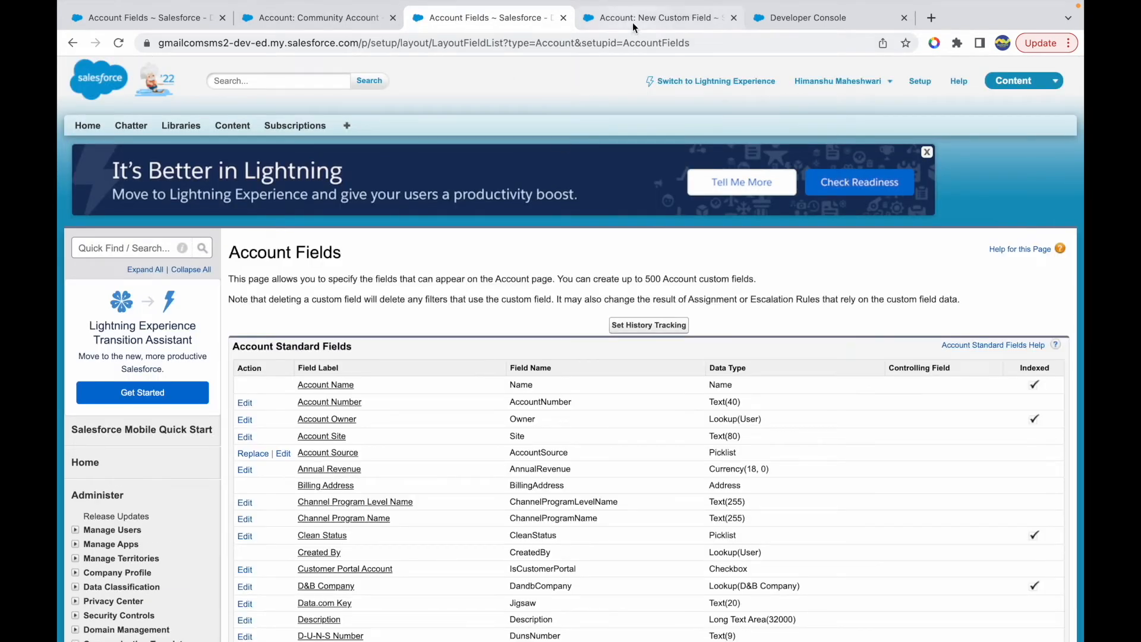
# - Return to the Testing Includes Function formula and reload its page to refresh the insertable fields, confirming the form resubmission
pyautogui.click(632, 19)
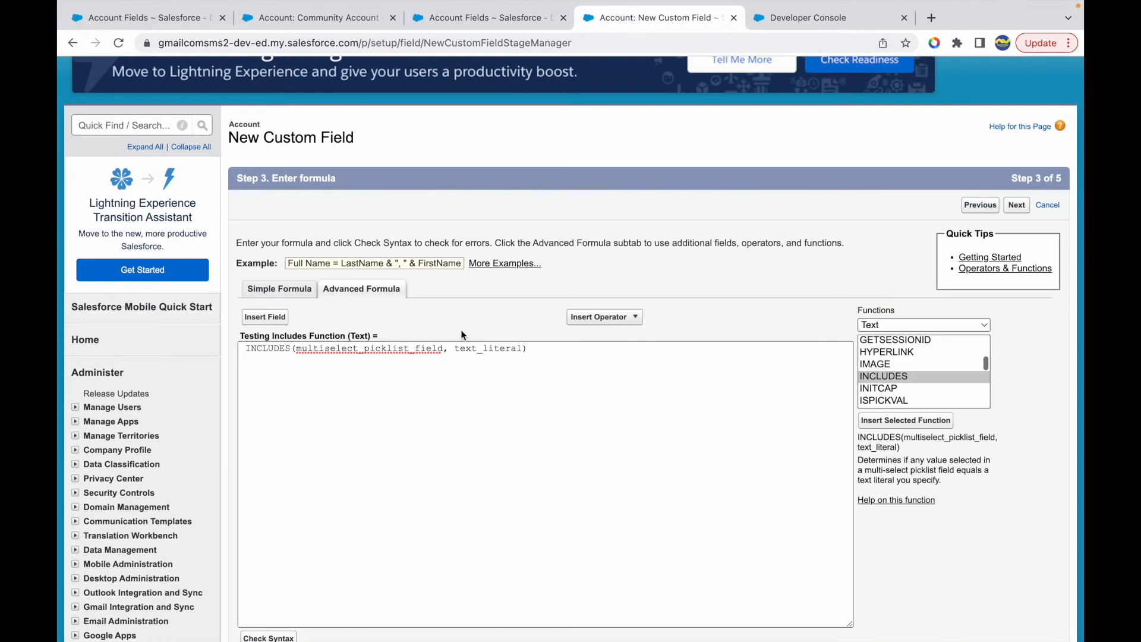
pyautogui.click(272, 324)
pyautogui.click(567, 449)
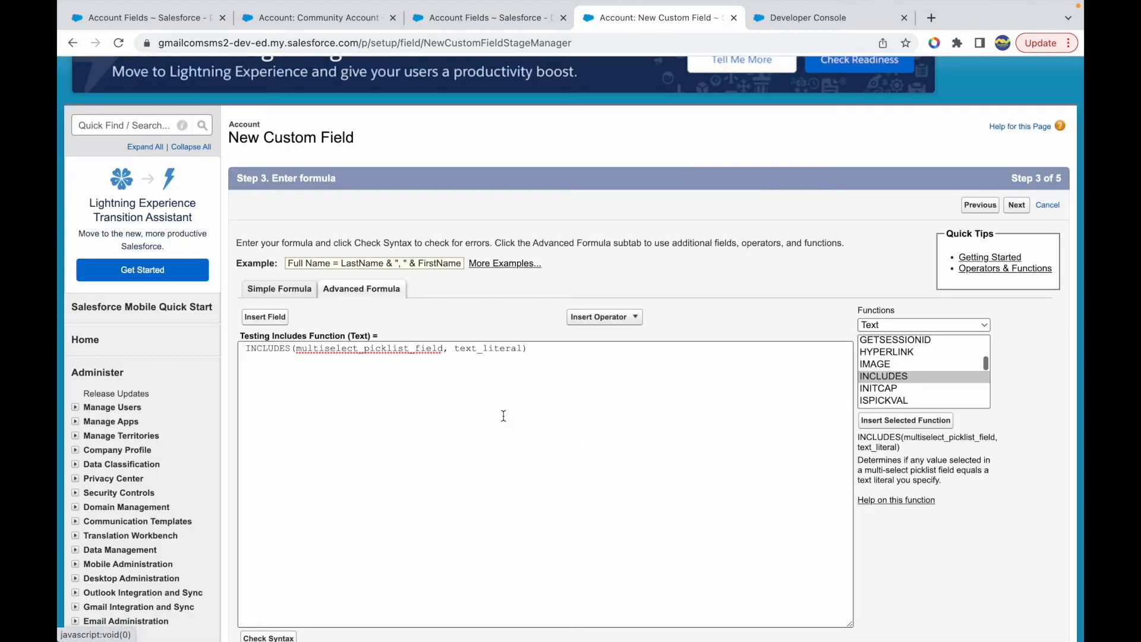
pyautogui.press('super+r')
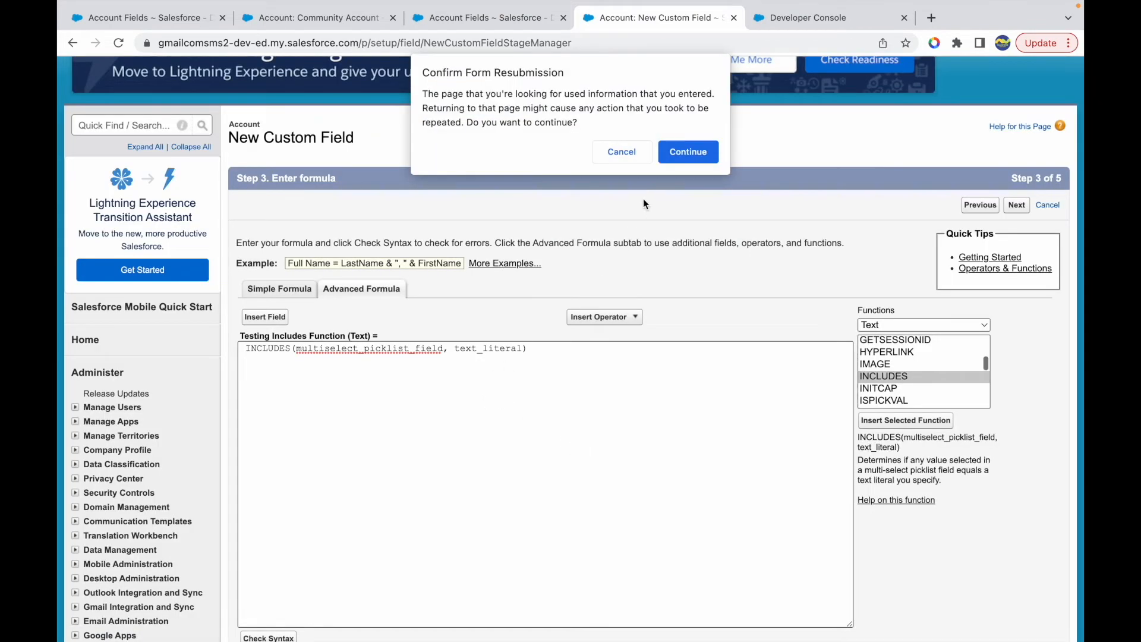
pyautogui.click(687, 148)
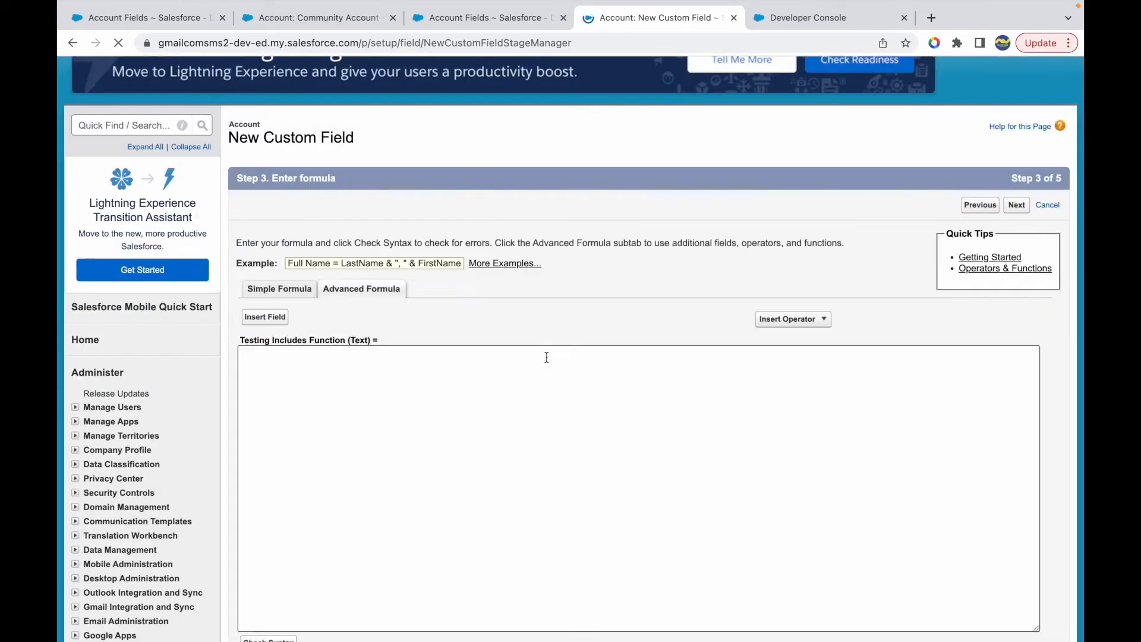
# - Insert the INCLUDES function into the empty Testing Includes Function formula
pyautogui.scroll(-5, 935, 383)
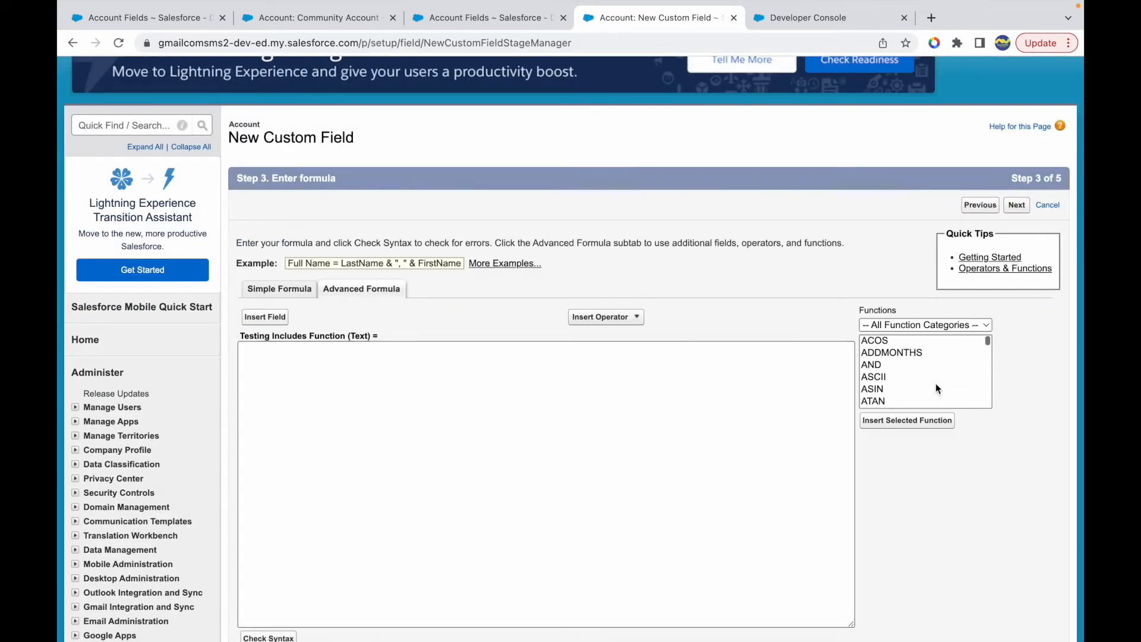
pyautogui.scroll(-4, 935, 383)
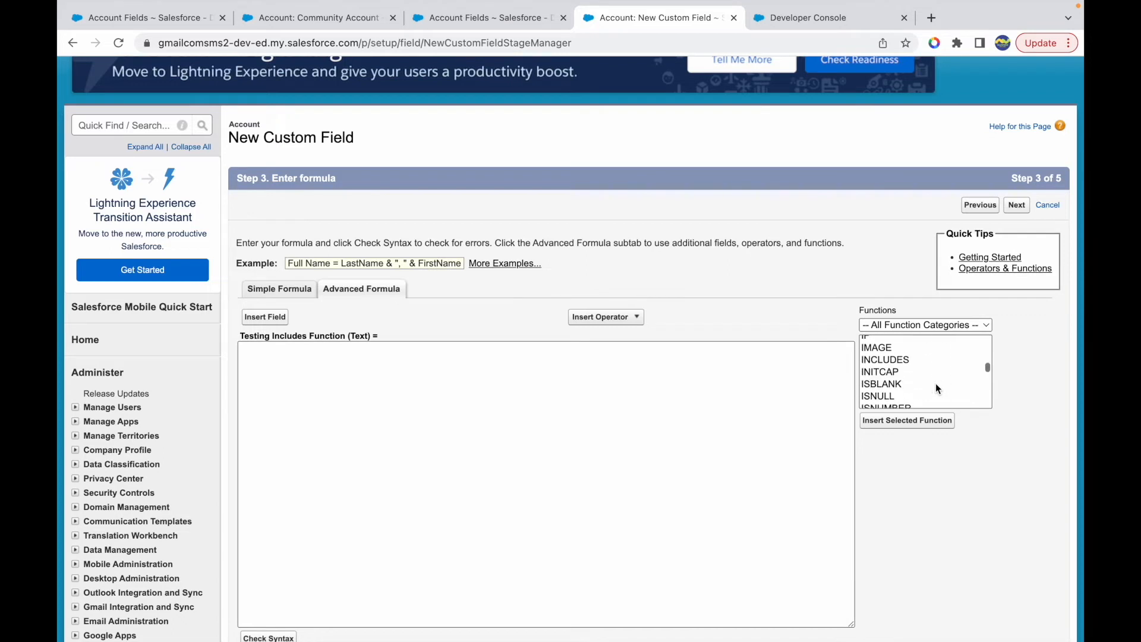
pyautogui.click(872, 348)
pyautogui.click(896, 424)
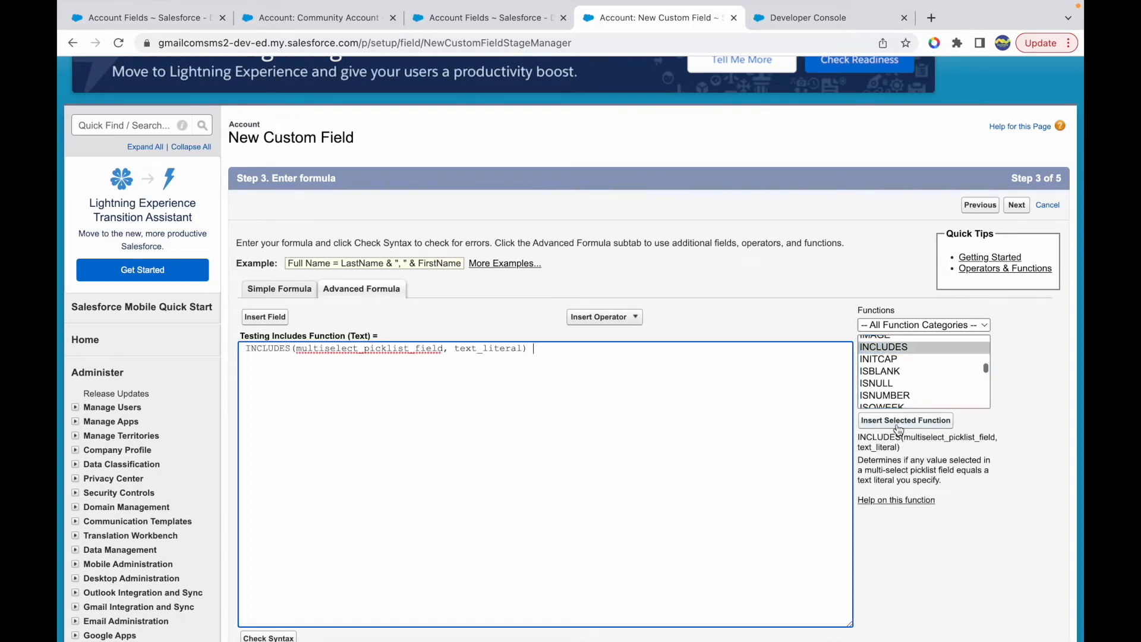
# - Replace the INCLUDES placeholders with the Account field Alphabets__c and the text literal 'X'
pyautogui.doubleClick(373, 351)
pyautogui.press('BackSpace')
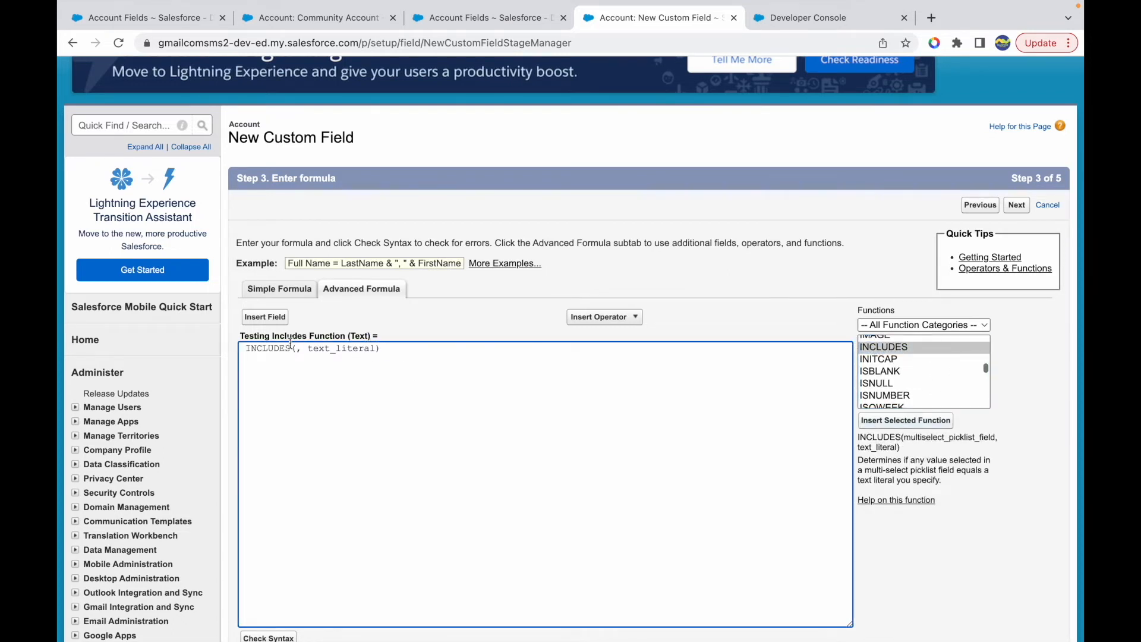
pyautogui.click(265, 317)
pyautogui.click(420, 382)
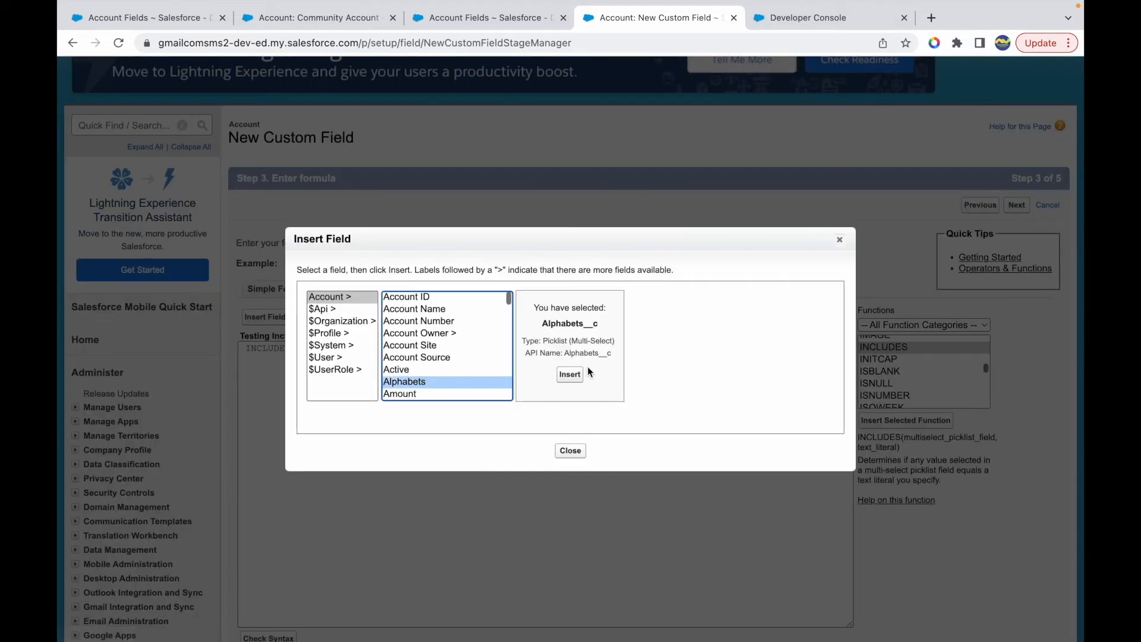
pyautogui.click(569, 375)
pyautogui.doubleClick(416, 349)
pyautogui.write("''")
pyautogui.write('X')
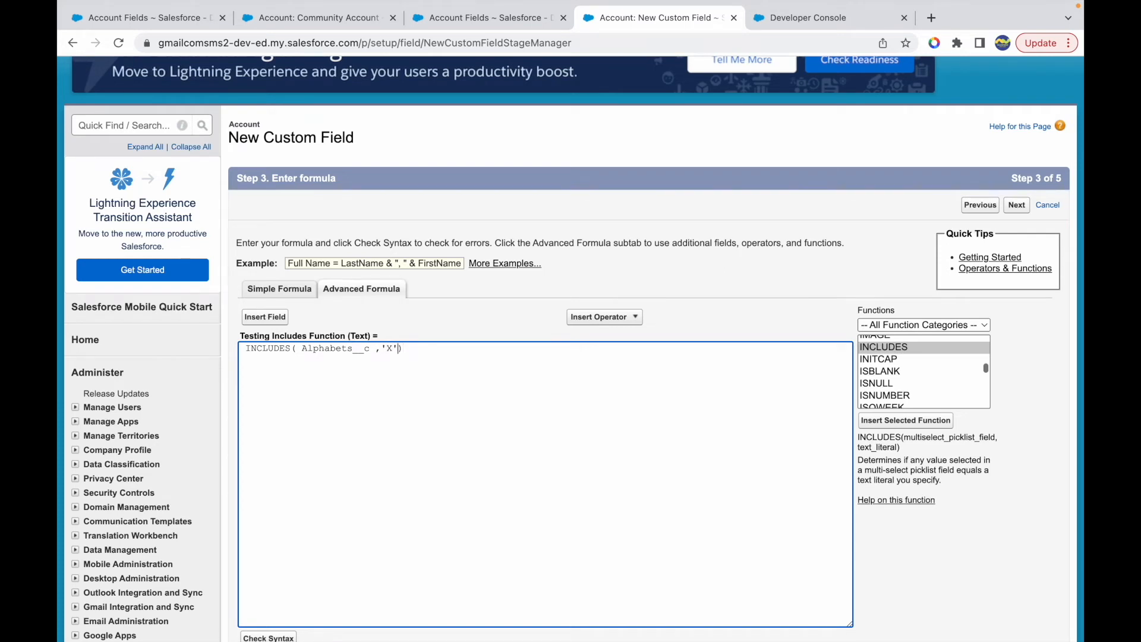
# - Wrap the INCLUDES expression in an IF function that returns 'Great' when true and 'Fine!' when false
pyautogui.press('BackSpace')
pyautogui.press('Up')
pyautogui.press('Return')
pyautogui.write('IF(')
pyautogui.press('Return')
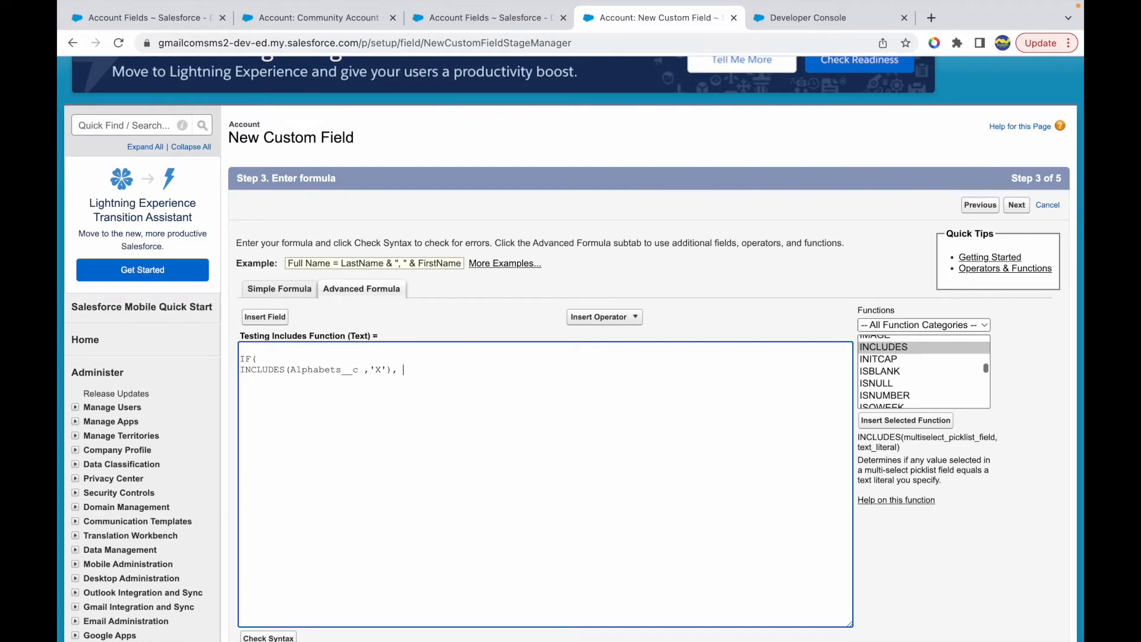
pyautogui.write("Great', 'Fine")
# - Select IF in the function list and compare its syntax with the formula's condition, true value and false value
pyautogui.moveTo(241, 370); pyautogui.dragTo(375, 370)
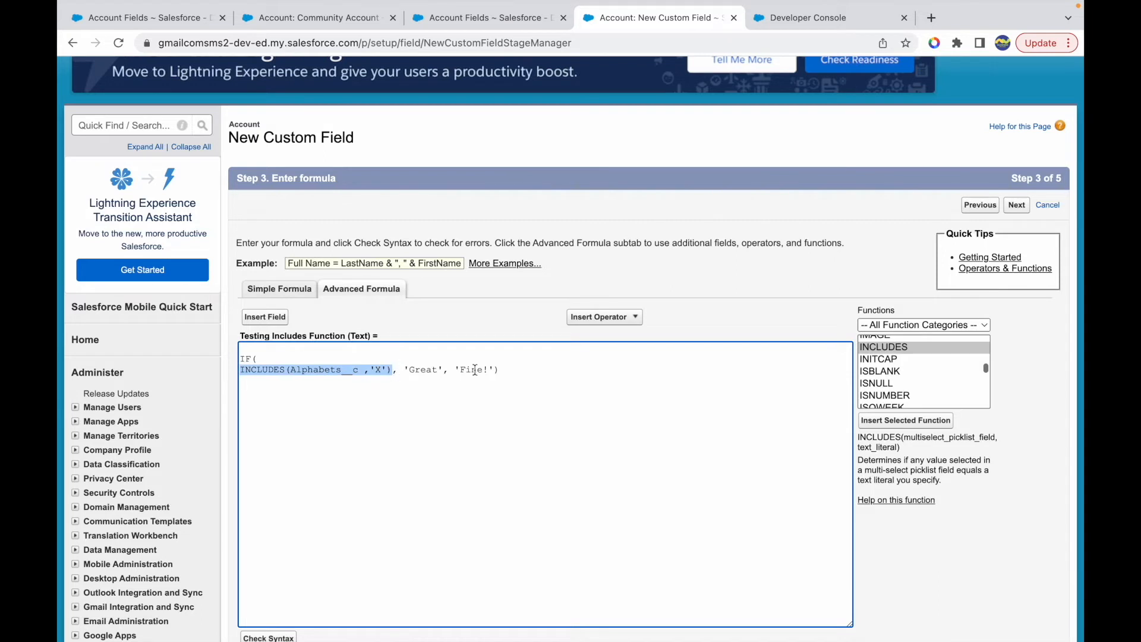
pyautogui.click(535, 373)
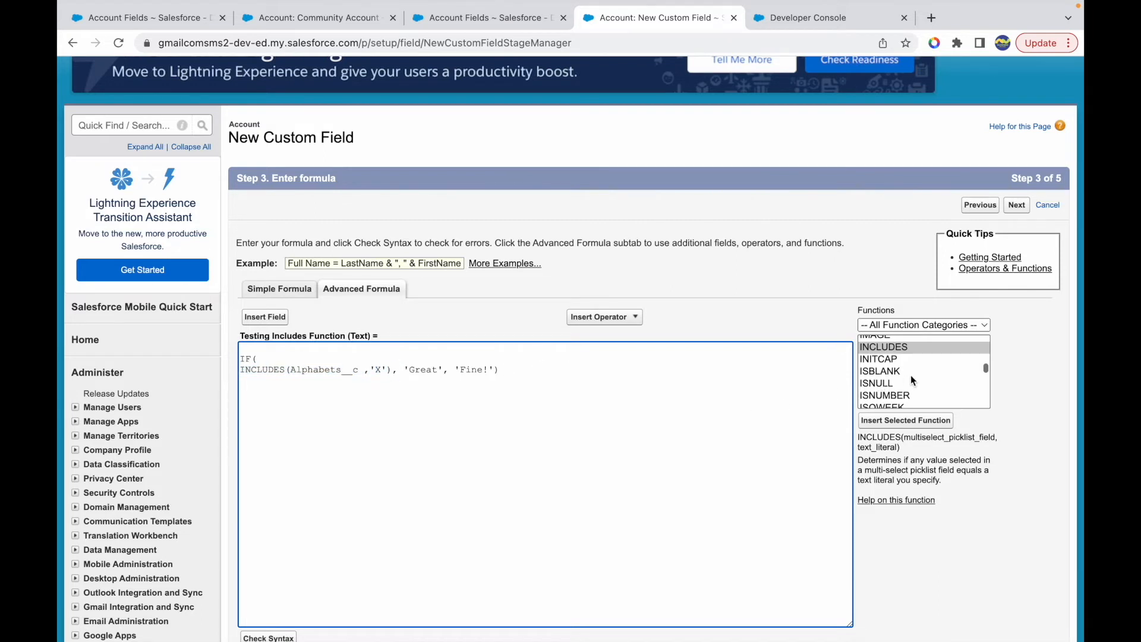
pyautogui.scroll(1, 910, 375)
pyautogui.click(881, 353)
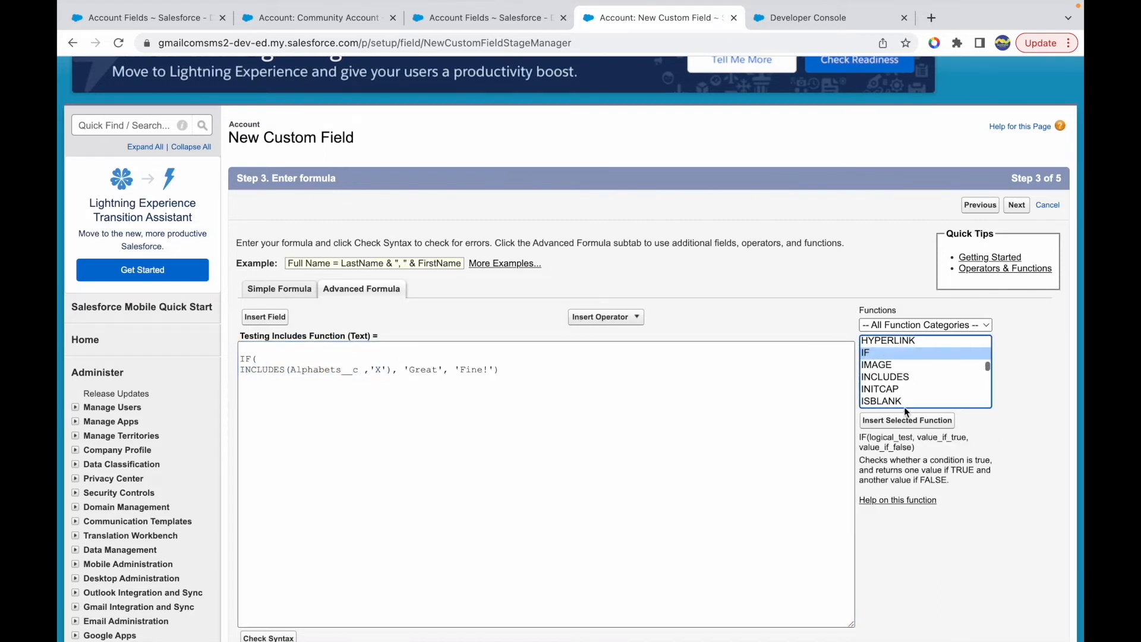
pyautogui.doubleClick(890, 438)
pyautogui.moveTo(241, 369); pyautogui.dragTo(378, 371)
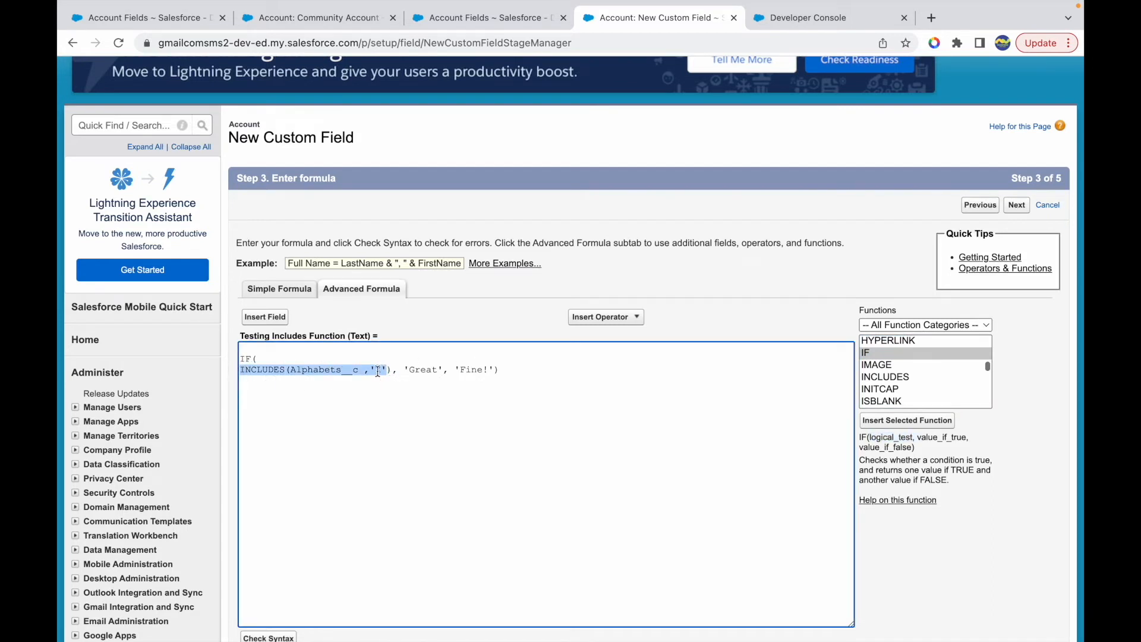
pyautogui.doubleClick(423, 369)
pyautogui.moveTo(923, 438); pyautogui.dragTo(971, 440)
pyautogui.doubleClick(420, 369)
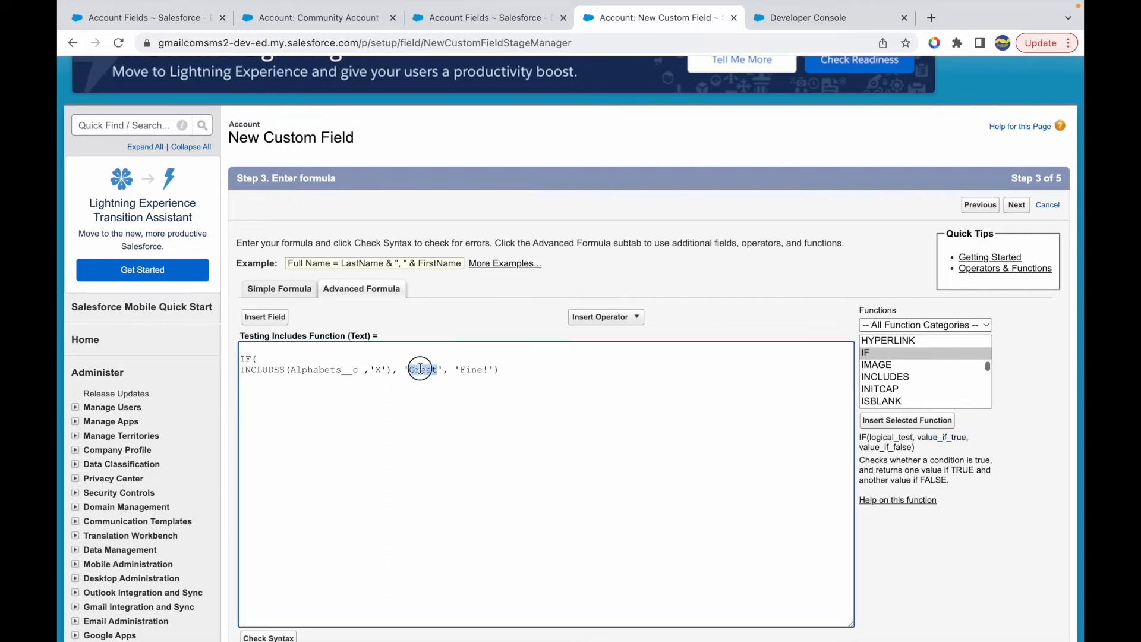
pyautogui.doubleClick(470, 369)
# - Remove the formula's blank first line, put the closing parenthesis on its own line, and check the syntax
pyautogui.click(523, 381)
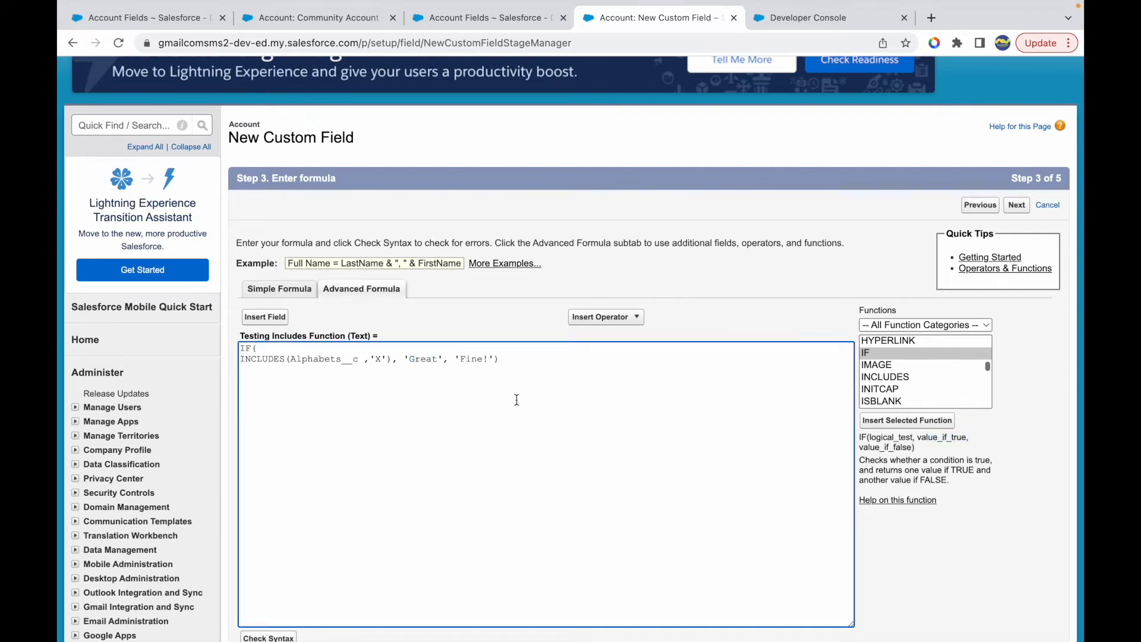
pyautogui.scroll(-2, 517, 400)
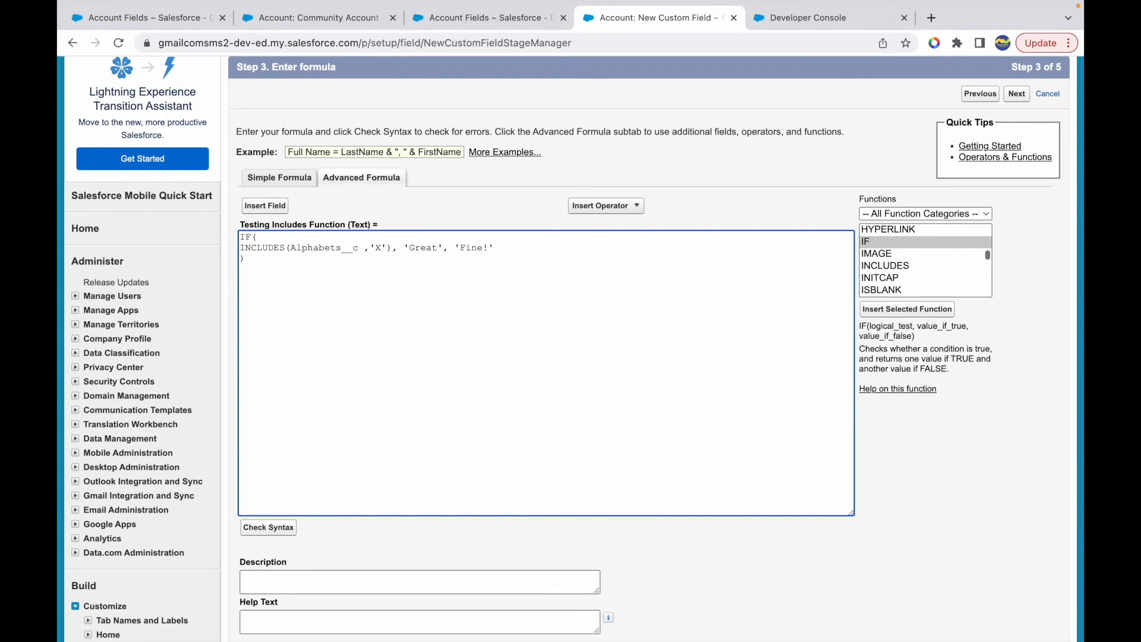
pyautogui.click(268, 527)
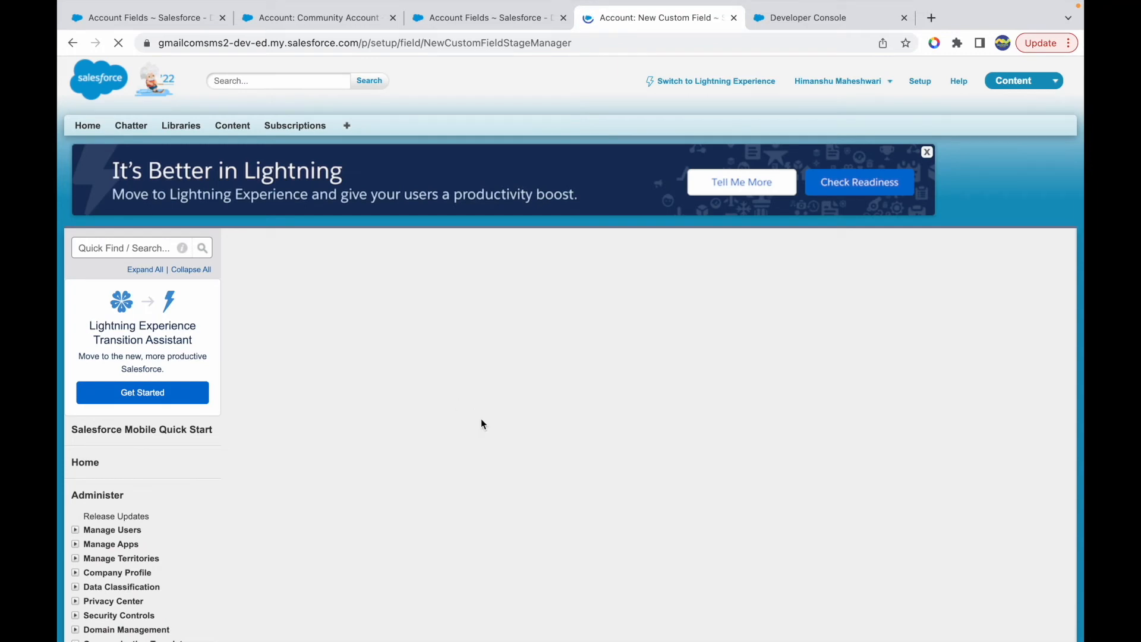
pyautogui.scroll(-4, 480, 418)
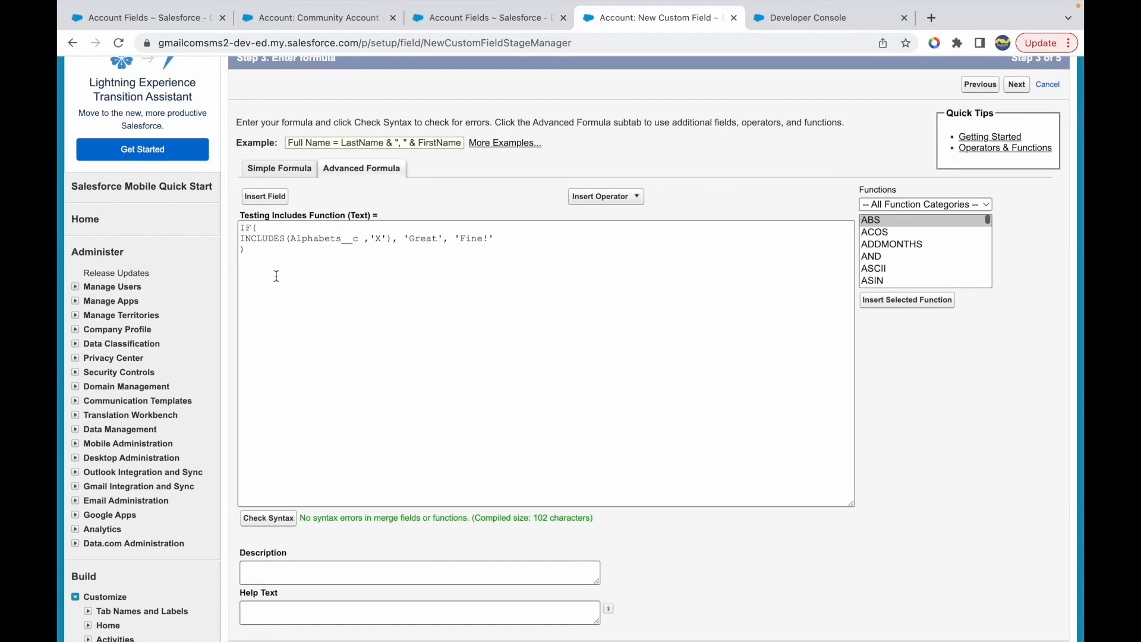
# - Review each part of the formula: IF, INCLUDES, Alphabets__c, 'X', and the 'Great' and 'Fine!' results
pyautogui.moveTo(245, 227); pyautogui.dragTo(262, 239)
pyautogui.doubleClick(257, 238)
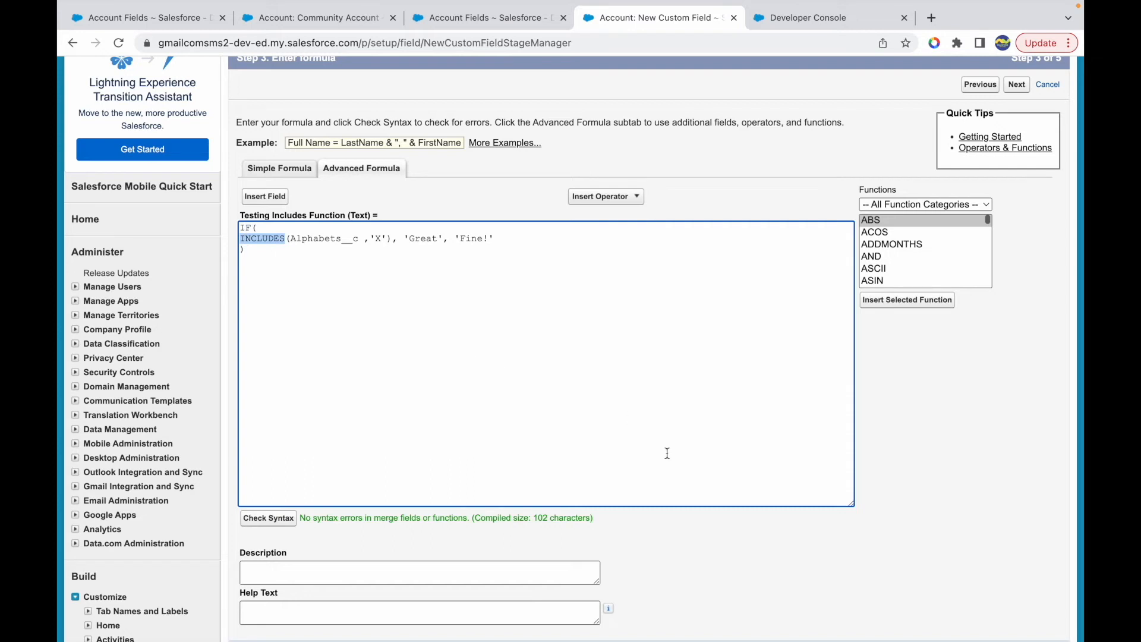
pyautogui.moveTo(291, 238); pyautogui.dragTo(359, 244)
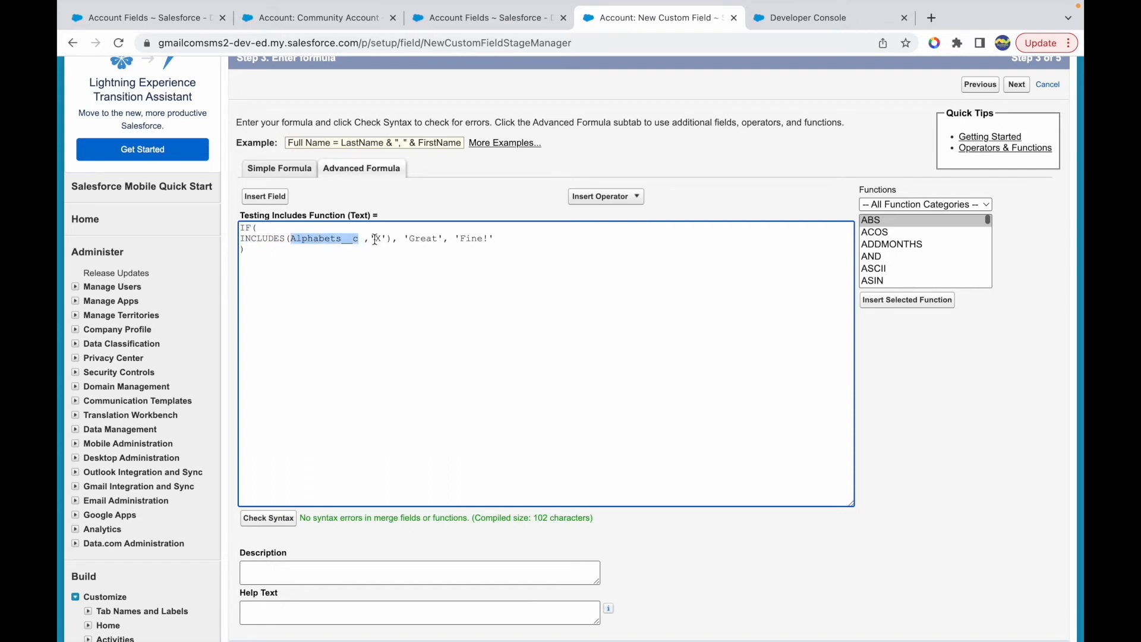
pyautogui.doubleClick(376, 240)
pyautogui.doubleClick(411, 240)
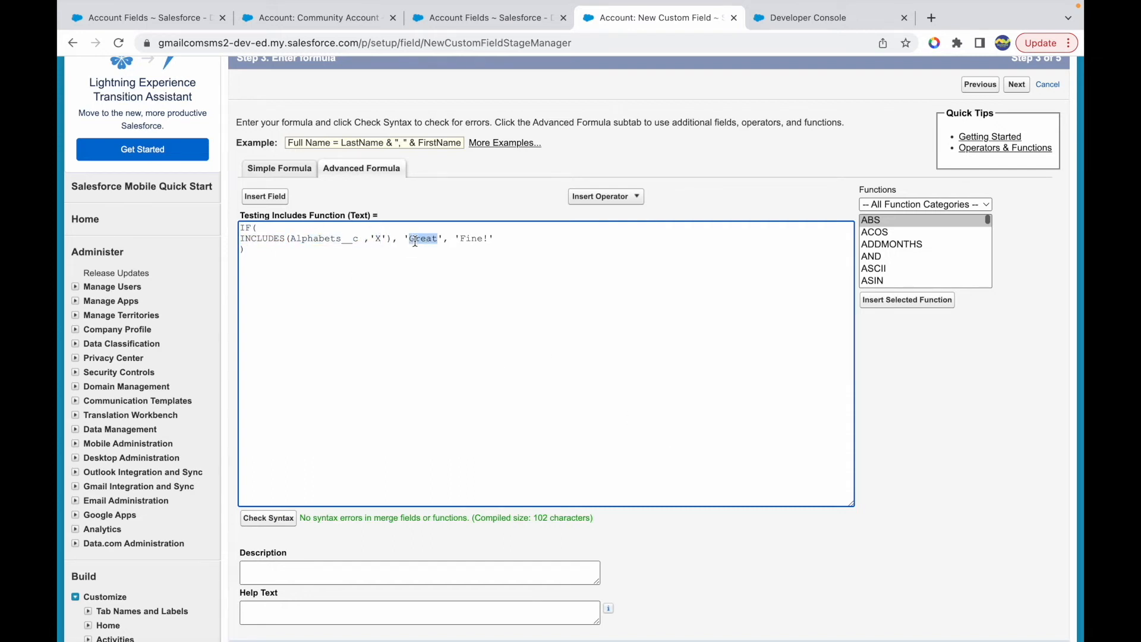
pyautogui.doubleClick(463, 239)
pyautogui.click(534, 245)
# - Set the profile visibility for Testing Includes Function, add it to all Account page layouts, and save the field
pyautogui.scroll(-7, 552, 342)
pyautogui.click(1016, 331)
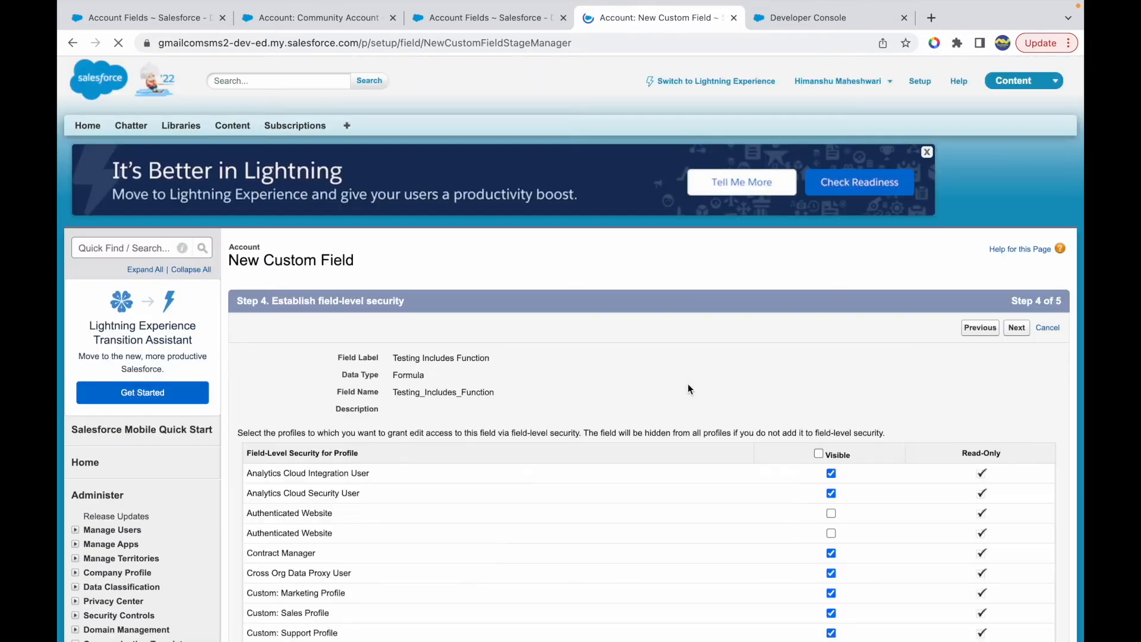
pyautogui.click(818, 454)
pyautogui.scroll(-10, 821, 447)
pyautogui.click(831, 515)
pyautogui.click(1015, 578)
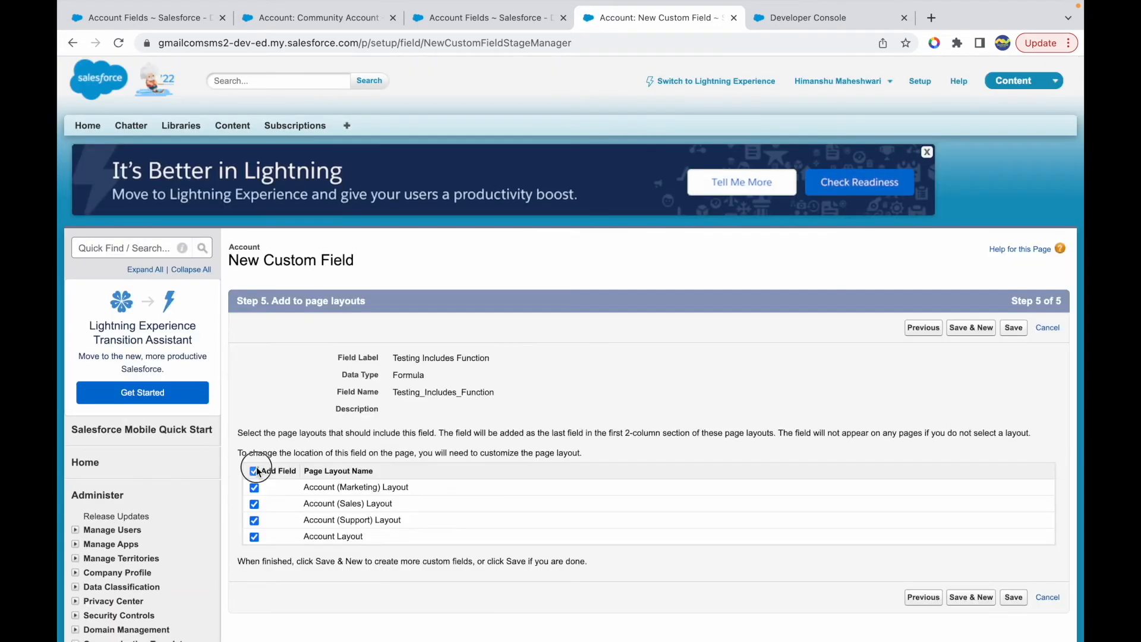
pyautogui.click(1013, 328)
# - Reload the Community Account record and examine its Testing Includes Function value
pyautogui.click(315, 17)
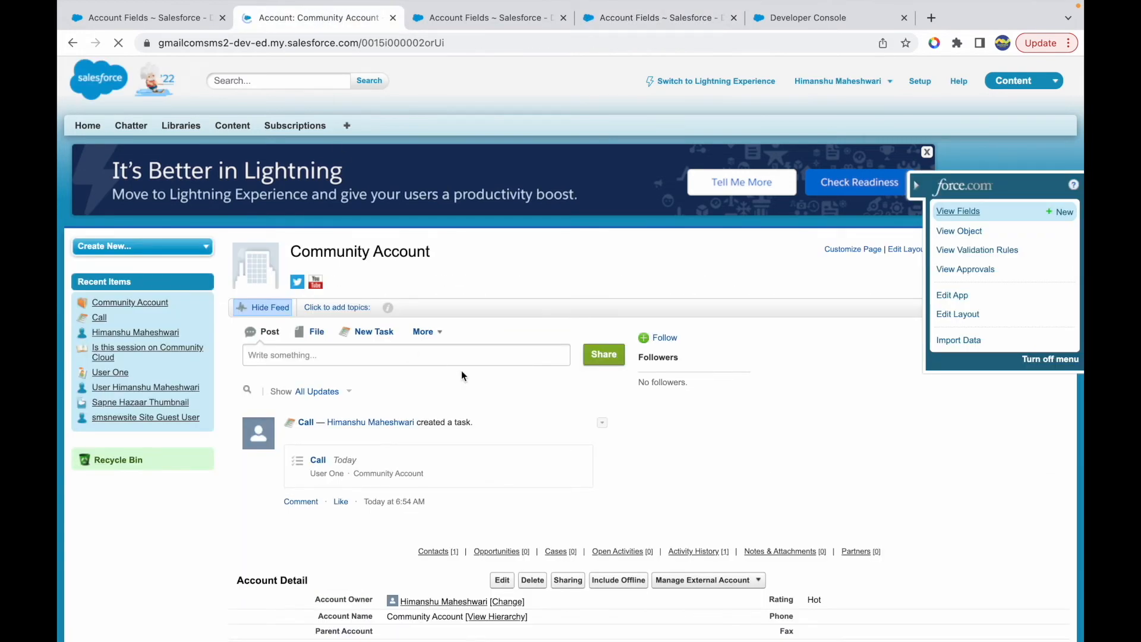
pyautogui.scroll(-7, 461, 370)
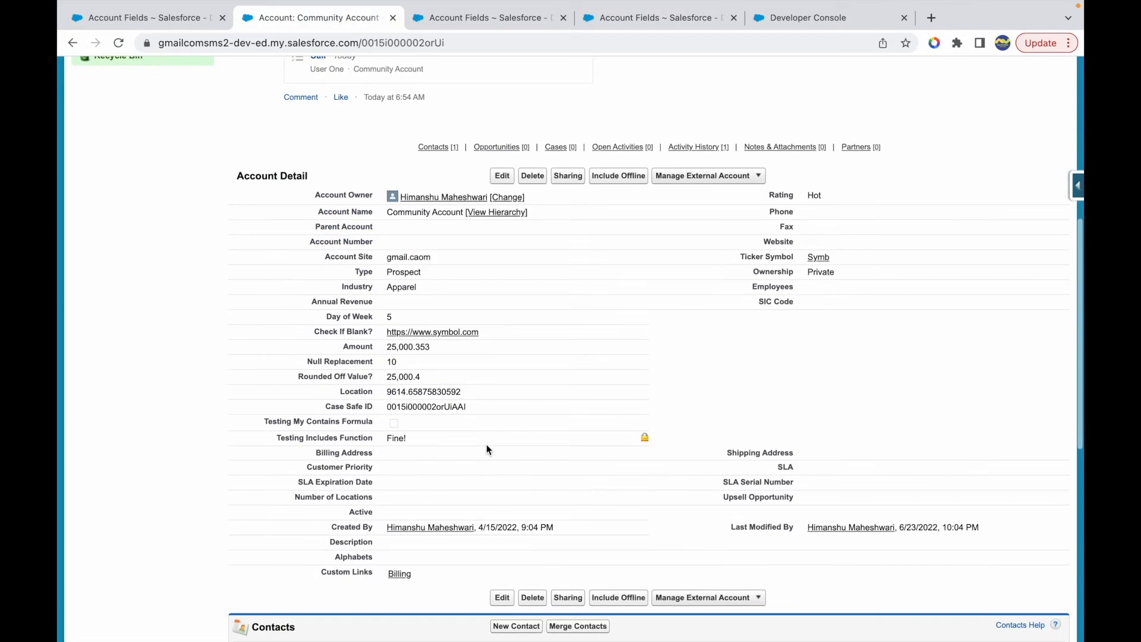
pyautogui.moveTo(271, 435); pyautogui.dragTo(407, 441)
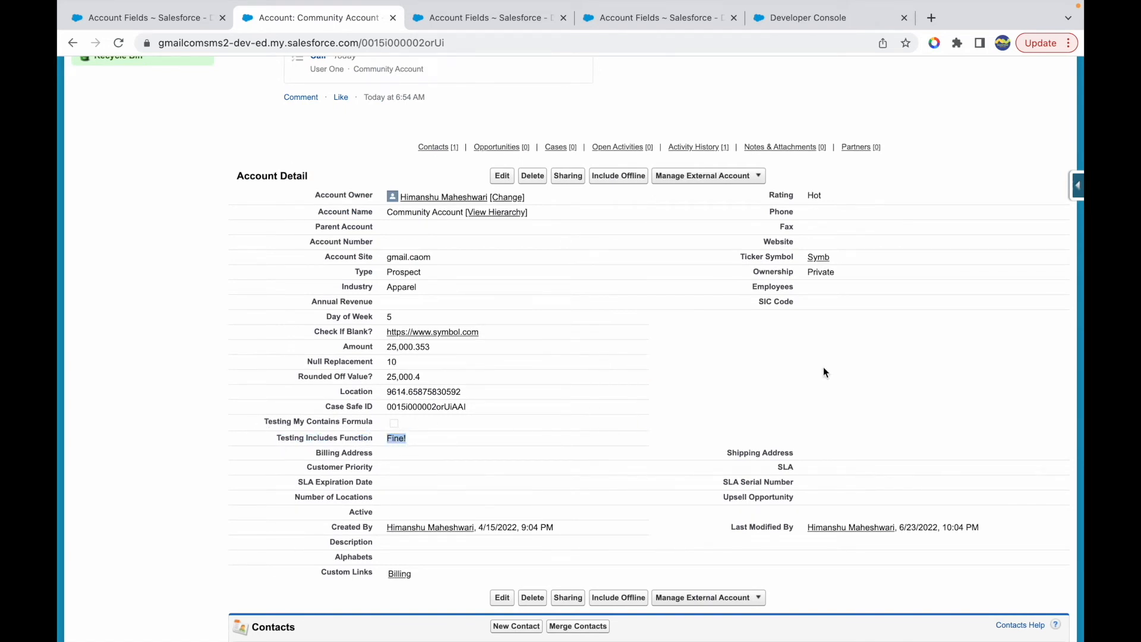
# - Set the Alphabets field on the Community Account record to B, C and D, and save the record
pyautogui.doubleClick(394, 559)
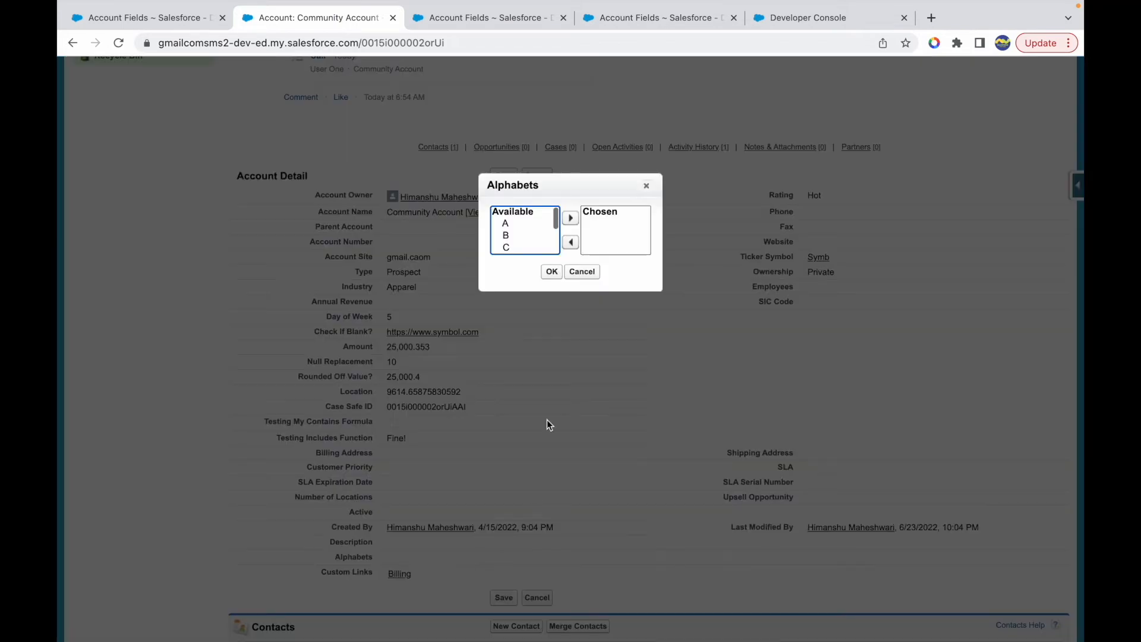
pyautogui.click(508, 235)
pyautogui.click(570, 218)
pyautogui.click(523, 236)
pyautogui.click(570, 218)
pyautogui.click(509, 235)
pyautogui.click(571, 218)
pyautogui.click(551, 271)
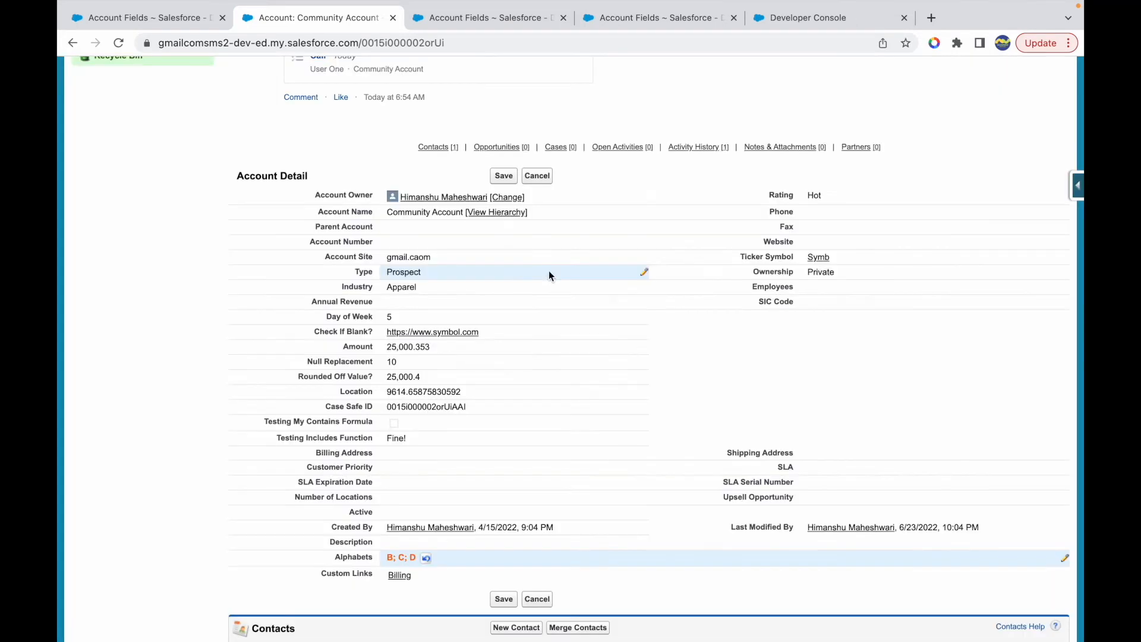
pyautogui.click(512, 604)
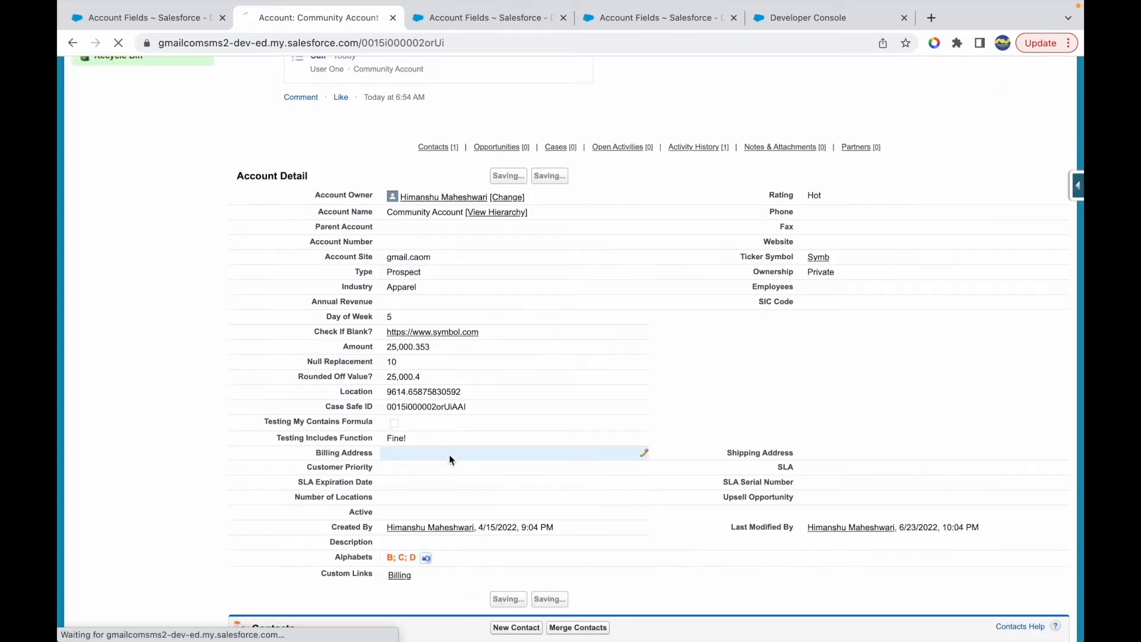
pyautogui.scroll(-7, 404, 450)
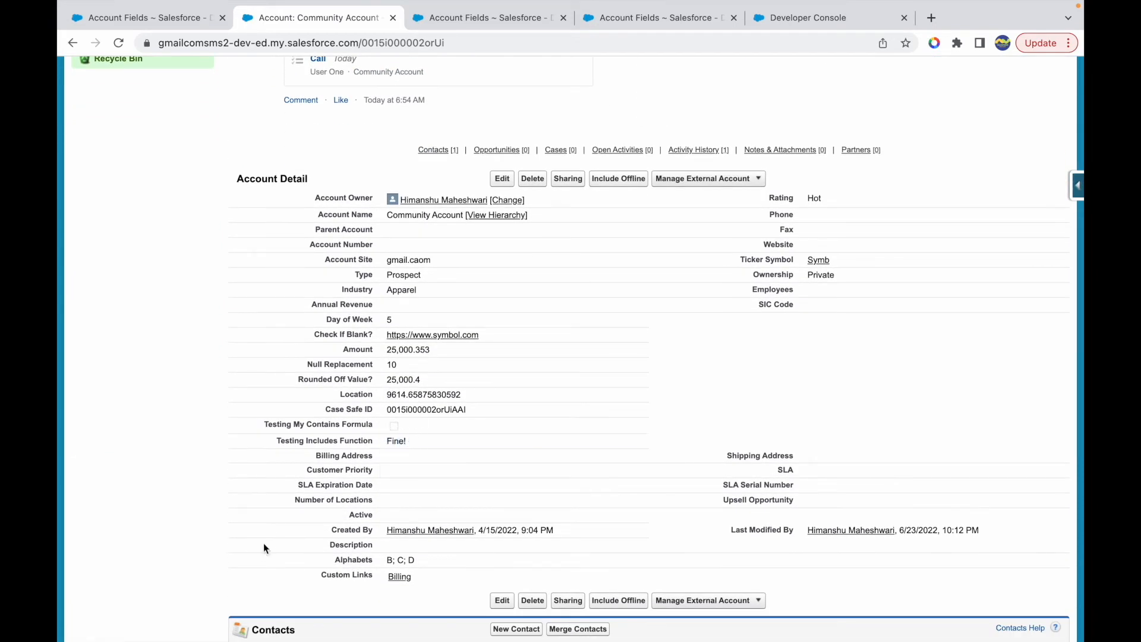
# - Add X to the record's Alphabets selection, save, and check the Testing Includes Function value
pyautogui.doubleClick(713, 560)
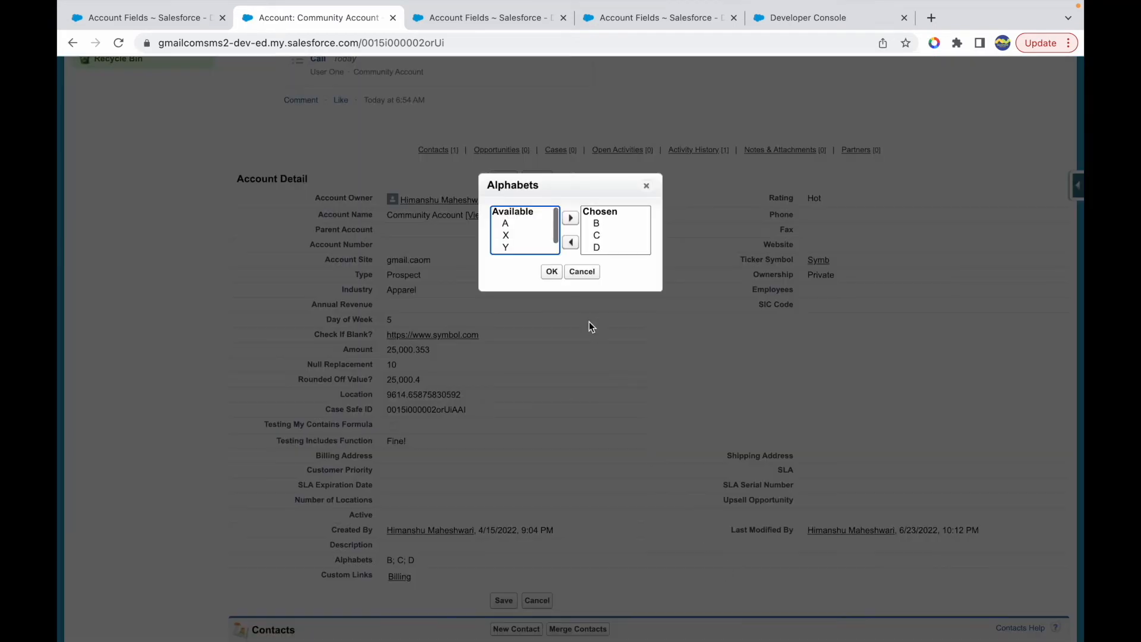
pyautogui.click(512, 238)
pyautogui.click(570, 218)
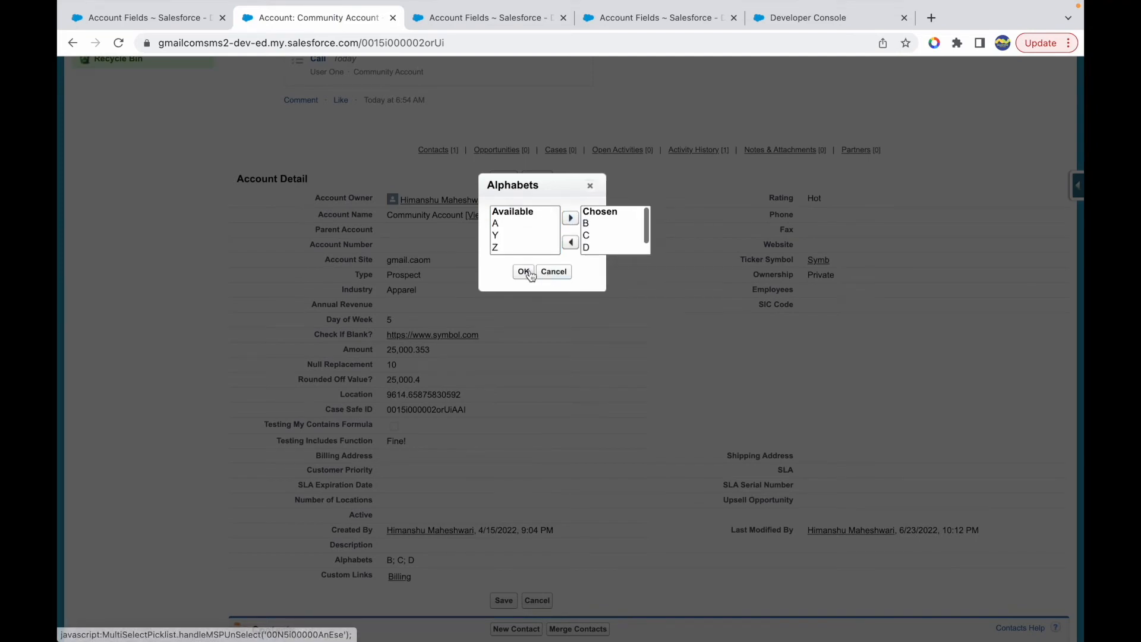
pyautogui.click(543, 271)
pyautogui.click(503, 600)
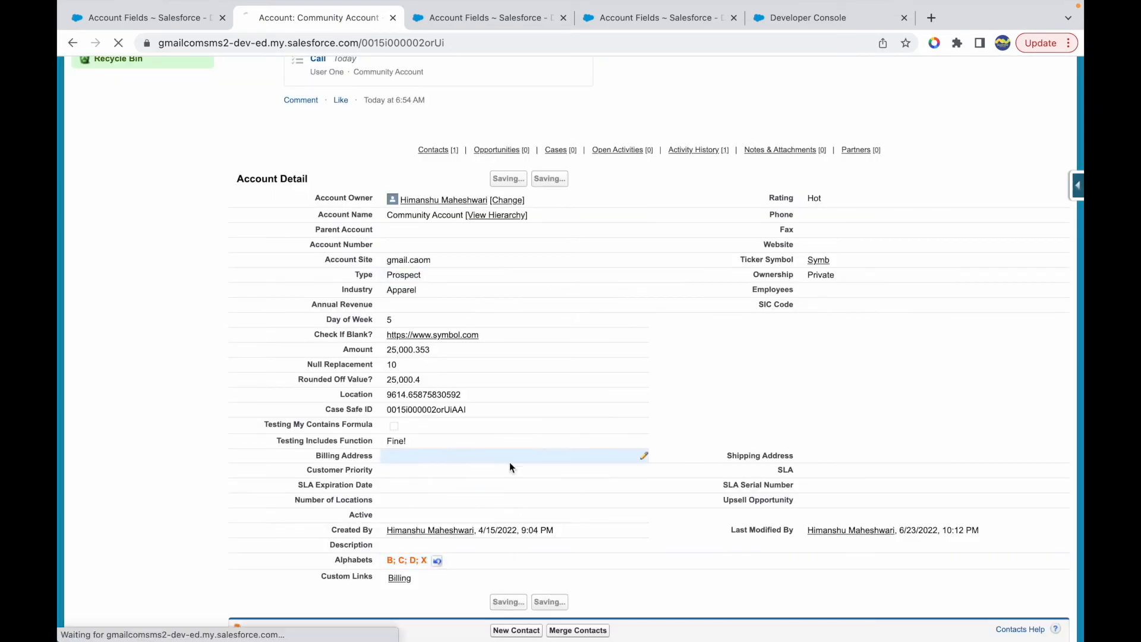
pyautogui.scroll(-6, 448, 469)
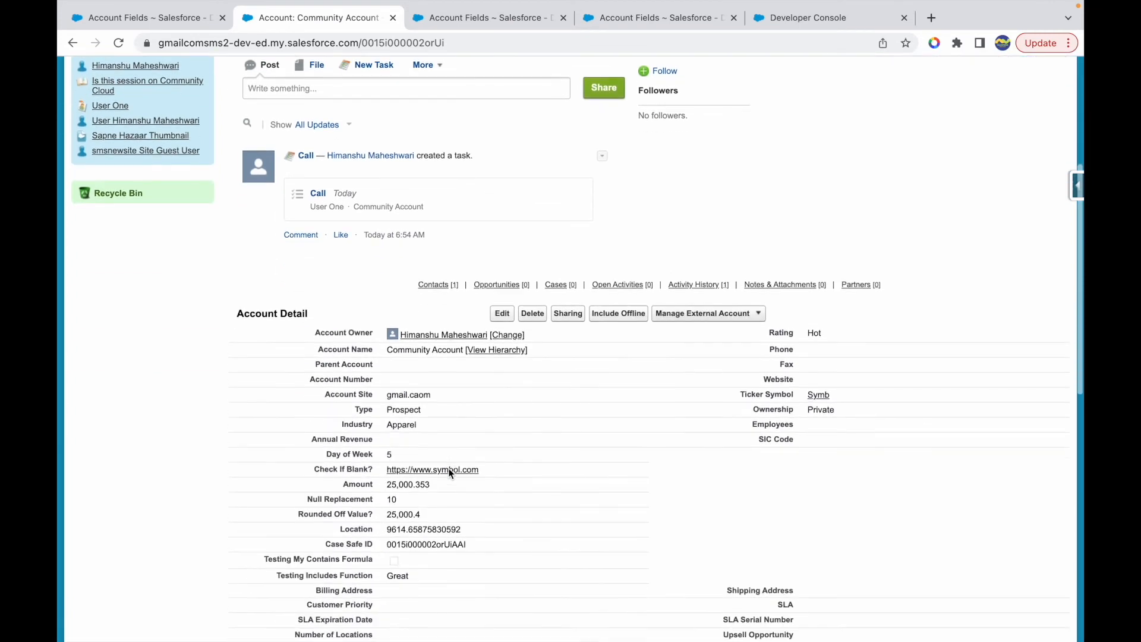
pyautogui.moveTo(414, 479); pyautogui.dragTo(385, 479)
pyautogui.click(287, 496)
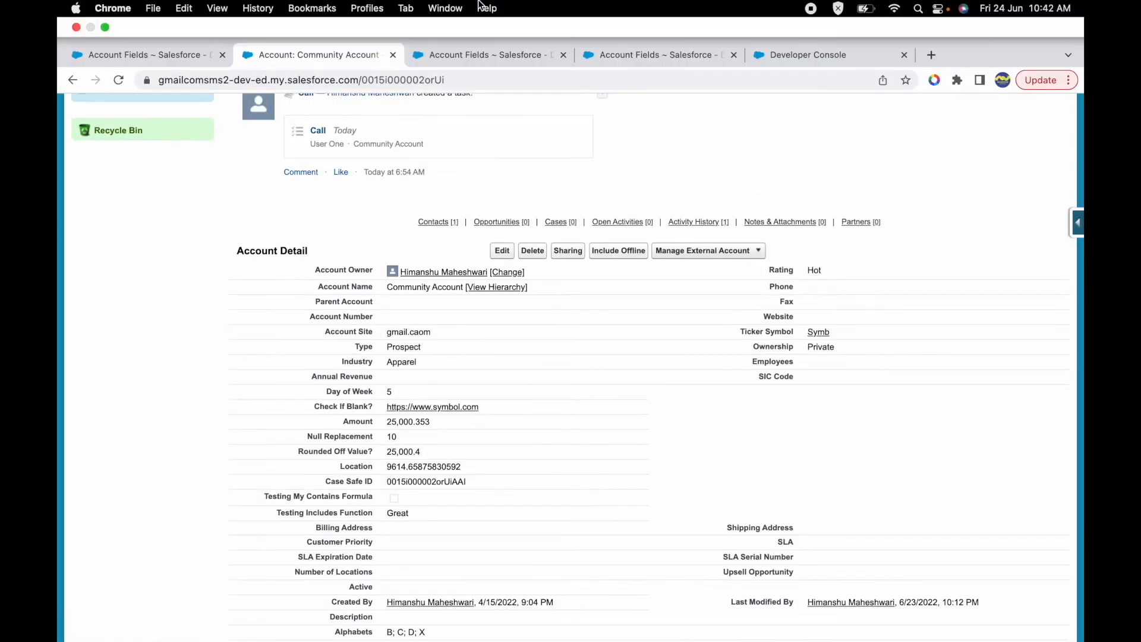
# - Switch to the Keynote presentation and review INCLUDES, CASESAFEID, GEOLOCATION, NULLVALUE and BLANKVALUE in the formula function list
pyautogui.hotkey('ctrl', 'Up')
pyautogui.click(563, 63)
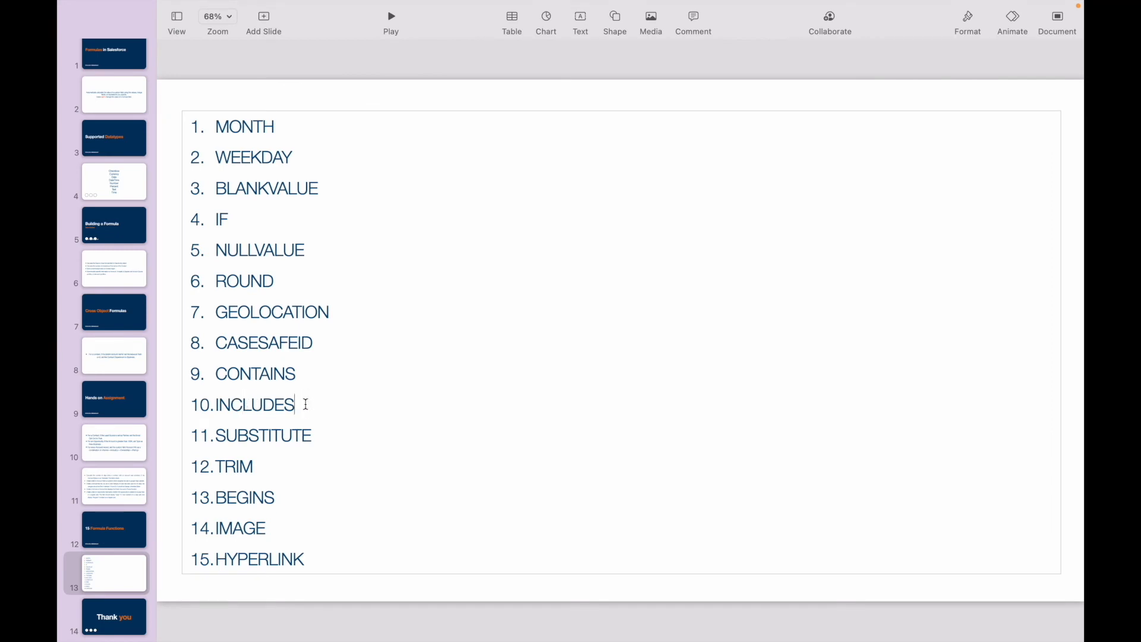
pyautogui.doubleClick(267, 404)
pyautogui.click(307, 404)
pyautogui.doubleClick(251, 342)
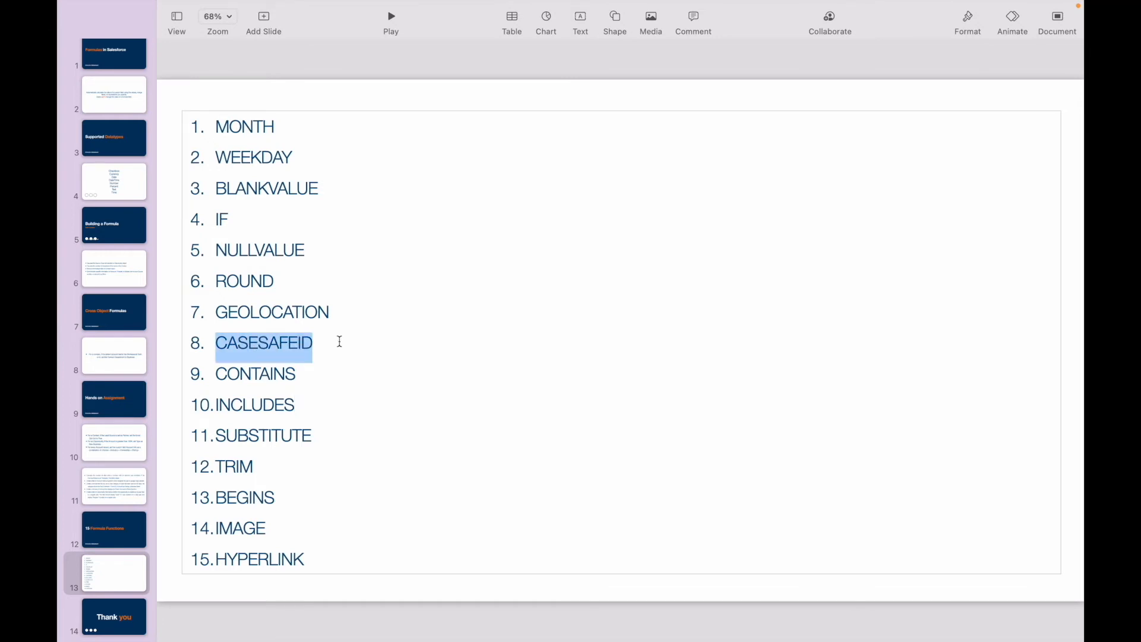
pyautogui.doubleClick(296, 310)
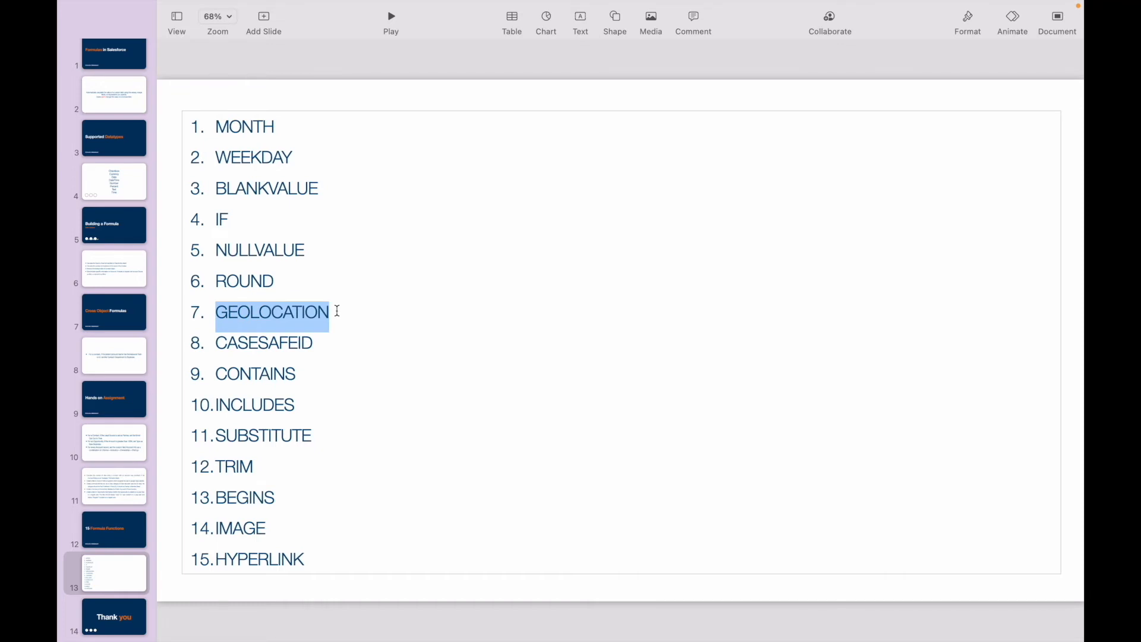
pyautogui.doubleClick(271, 249)
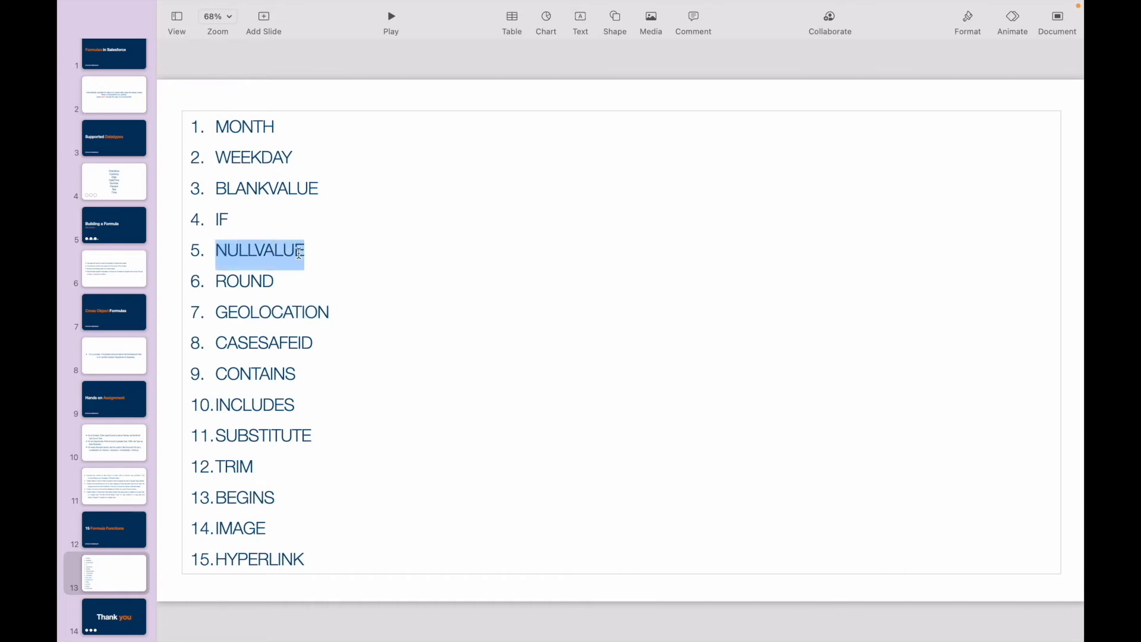
pyautogui.doubleClick(265, 188)
pyautogui.doubleClick(280, 248)
pyautogui.click(320, 249)
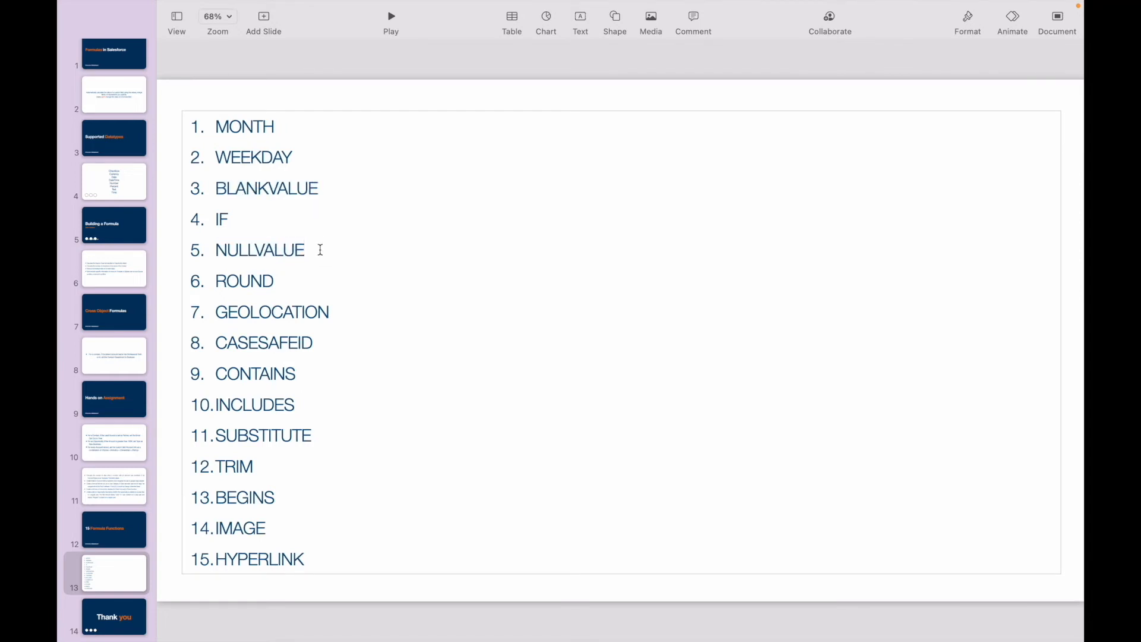
# - Review the MONTH and WEEKDAY entries in the slide's formula function list
pyautogui.doubleClick(263, 153)
pyautogui.doubleClick(262, 127)
pyautogui.doubleClick(255, 152)
pyautogui.click(313, 161)
pyautogui.doubleClick(238, 123)
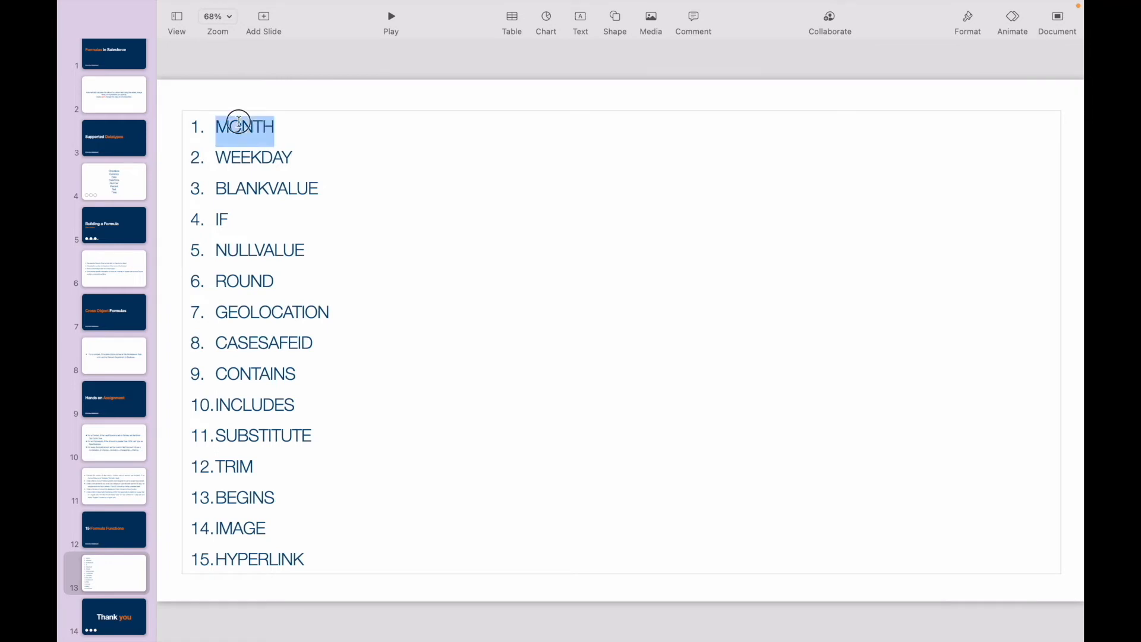
pyautogui.doubleClick(271, 162)
pyautogui.click(294, 164)
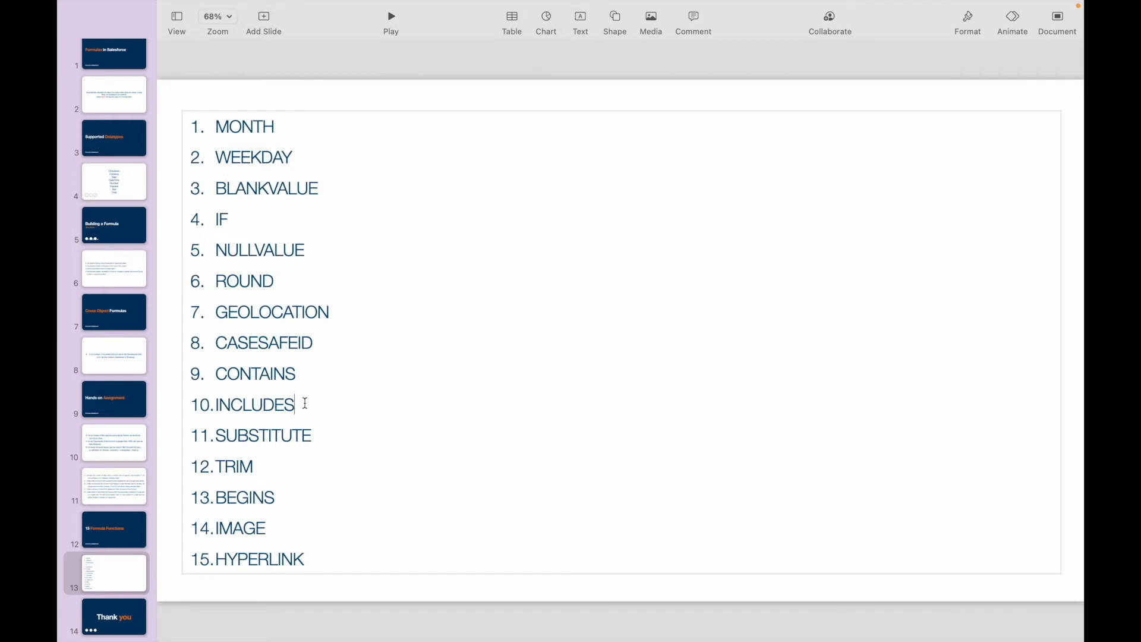
# - Review the INCLUDES and SUBSTITUTE entries in the slide's formula function list
pyautogui.doubleClick(243, 402)
pyautogui.click(316, 409)
pyautogui.click(251, 408)
pyautogui.doubleClick(257, 442)
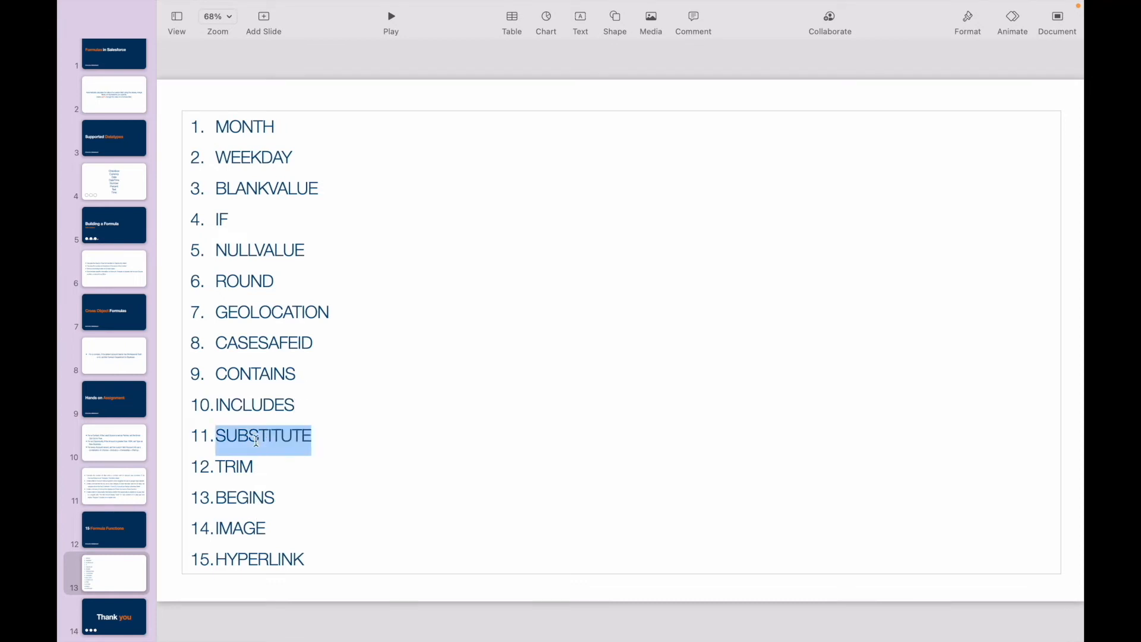
pyautogui.click(328, 442)
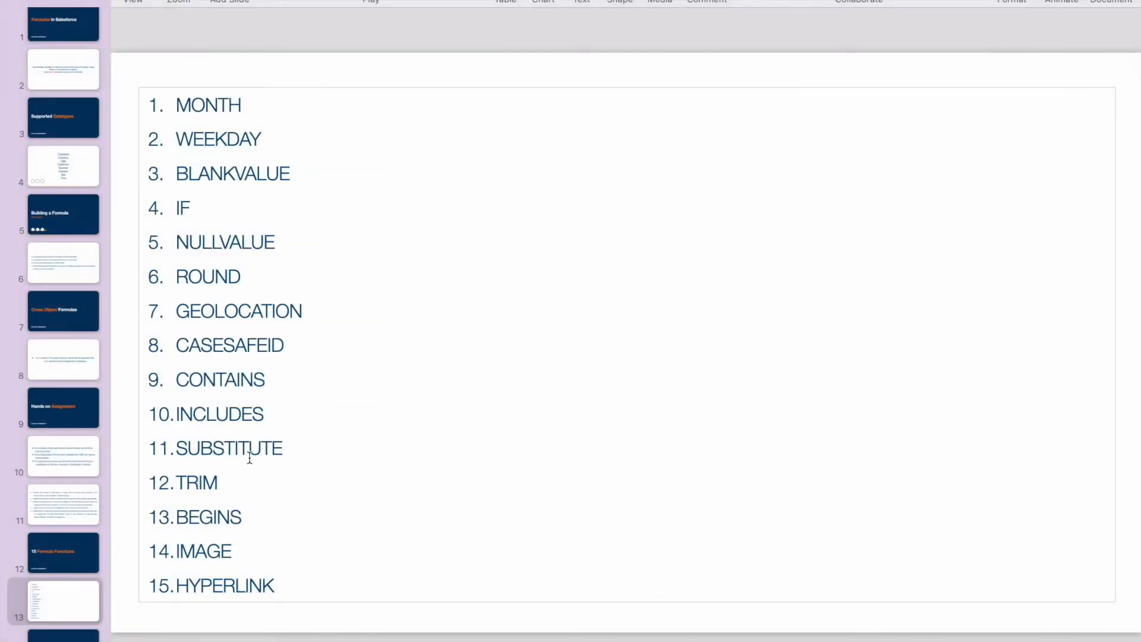
pyautogui.click(269, 438)
pyautogui.doubleClick(235, 448)
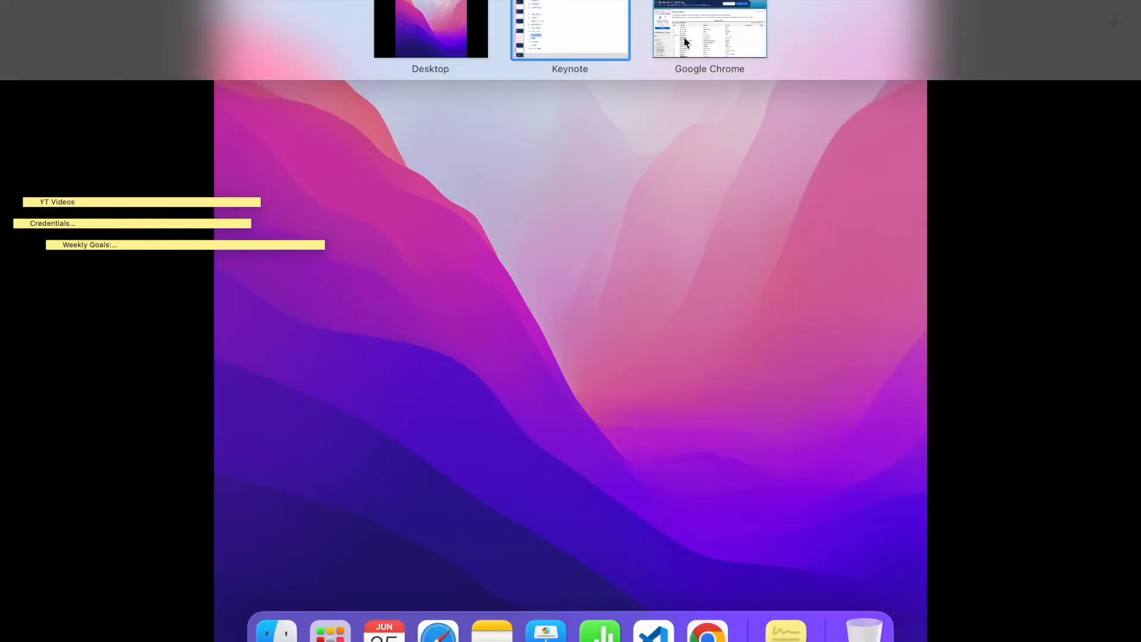
# - Switch to the Account Fields page in Chrome, start a new custom field, and choose Formula as its data type
pyautogui.click(684, 37)
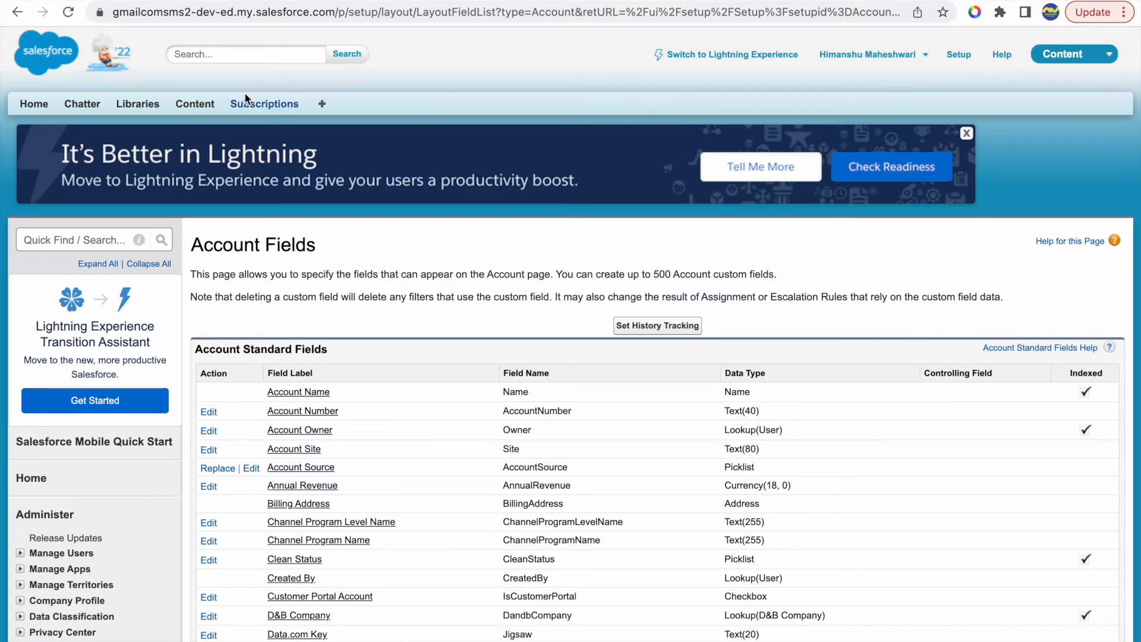
pyautogui.scroll(-18, 547, 480)
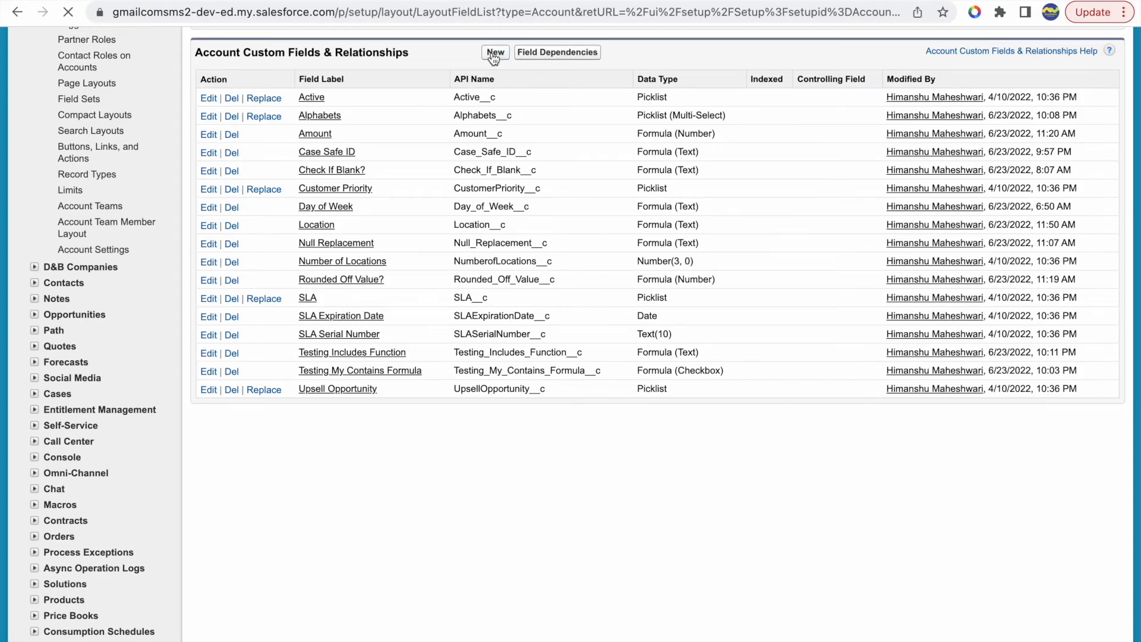
pyautogui.click(494, 53)
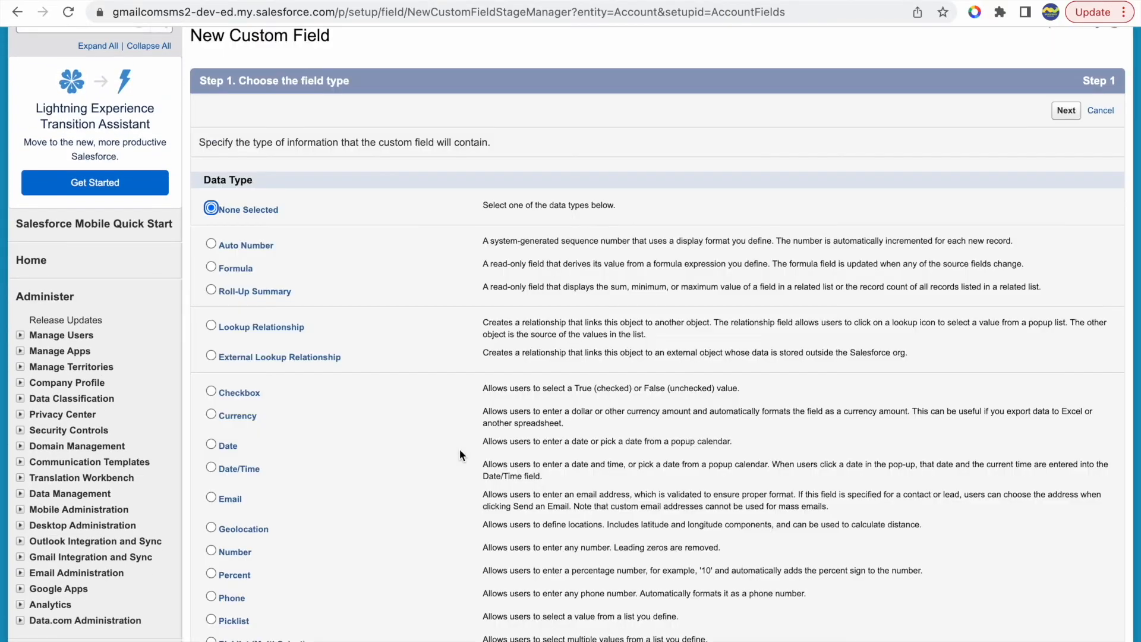
pyautogui.click(210, 262)
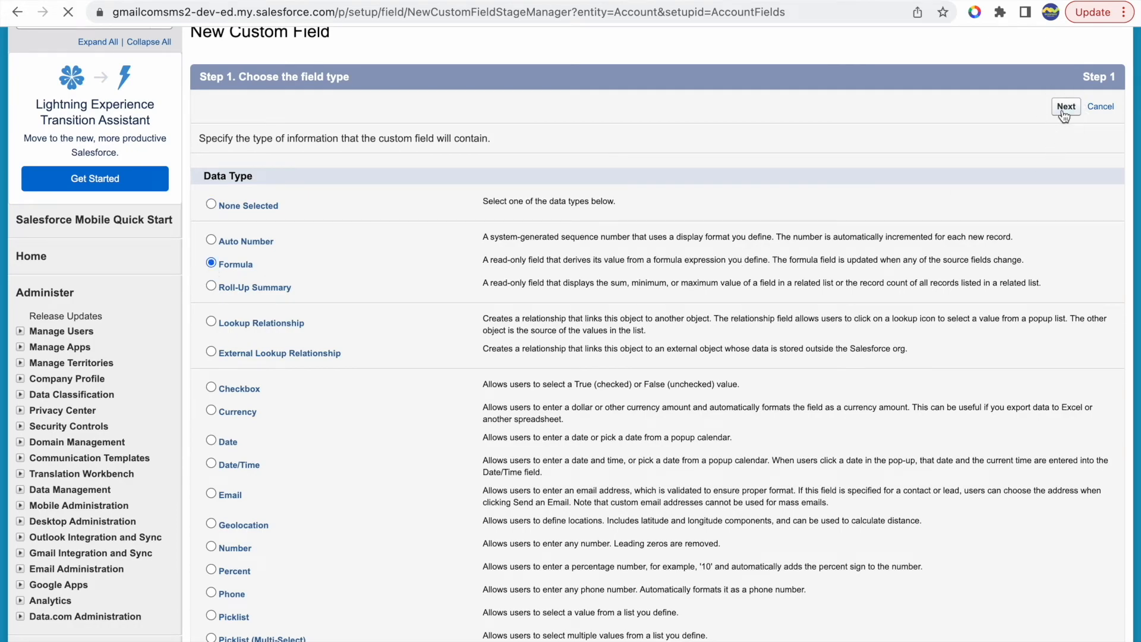
pyautogui.click(1063, 112)
# - Label the new field Trying Substitute, with field name Trying_Substitute, choose Text as the formula return type, and continue to the formula editor
pyautogui.click(421, 362)
pyautogui.write('Trying Substitute')
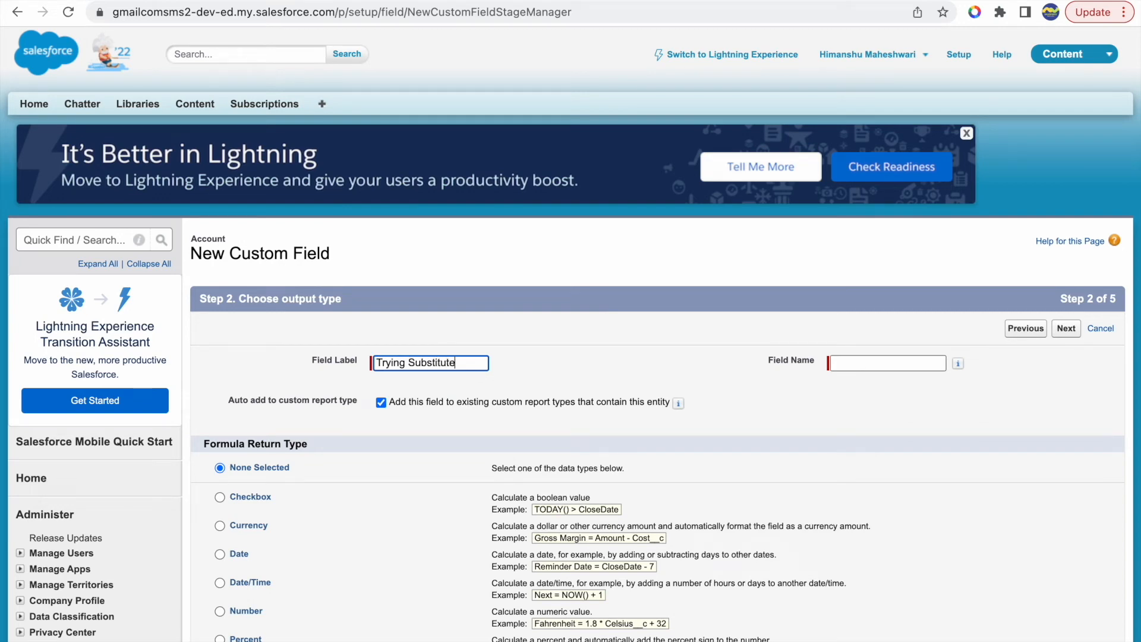
pyautogui.press('Tab')
pyautogui.scroll(-3, 541, 397)
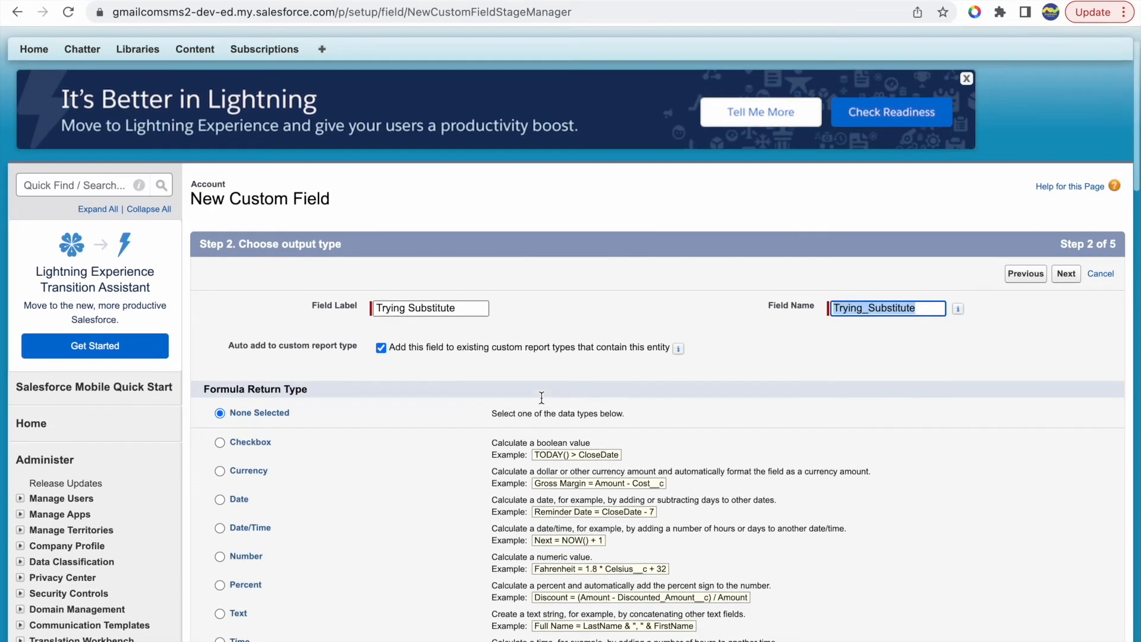
pyautogui.click(220, 487)
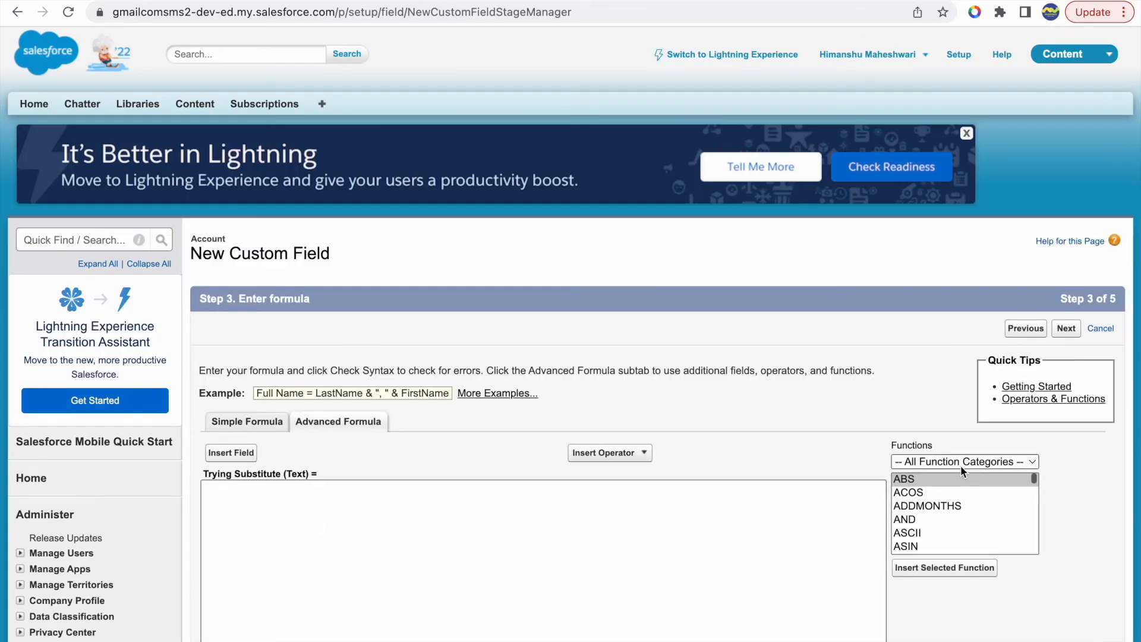
# - Filter the formula functions to the Text category and select SUBSTITUTE to show its description
pyautogui.click(961, 462)
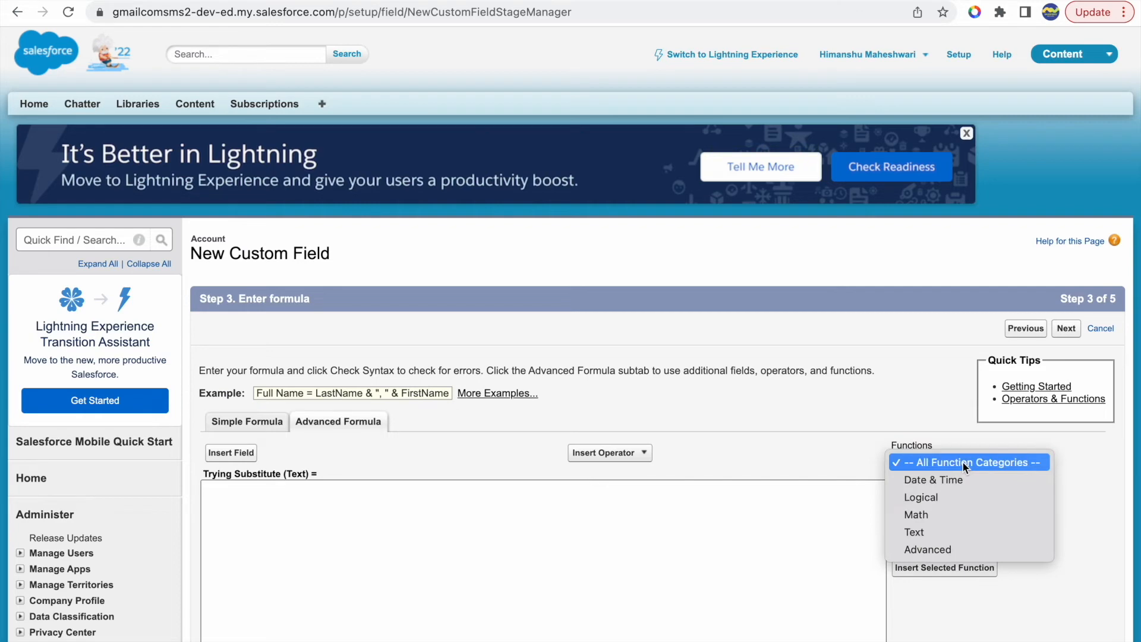
pyautogui.click(914, 533)
pyautogui.scroll(-10, 953, 530)
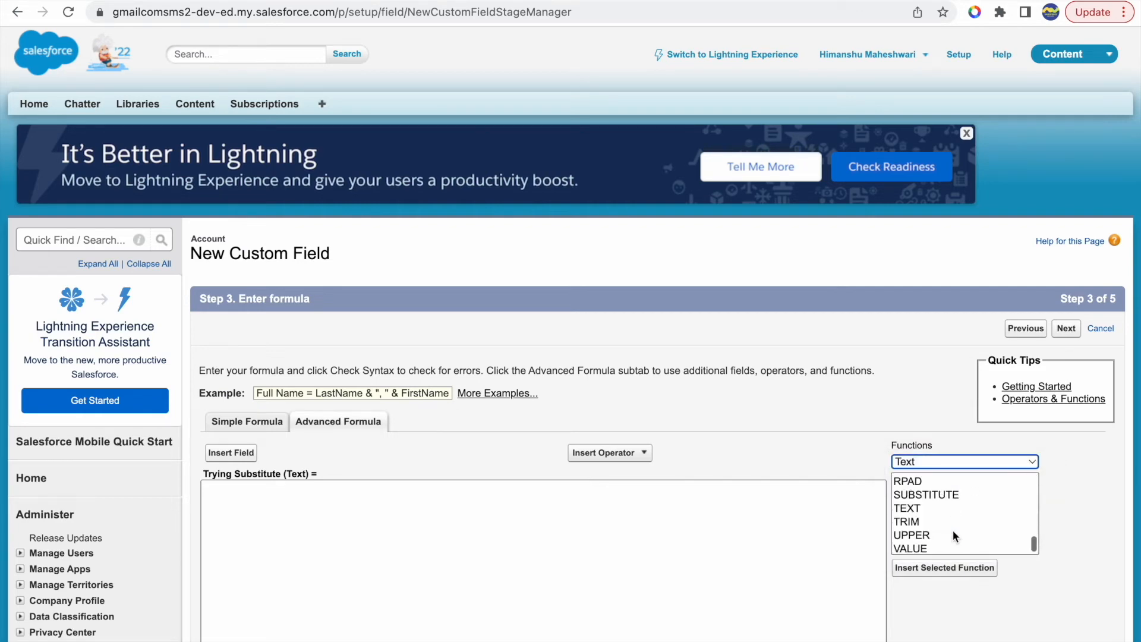
pyautogui.click(926, 494)
pyautogui.scroll(-3, 810, 462)
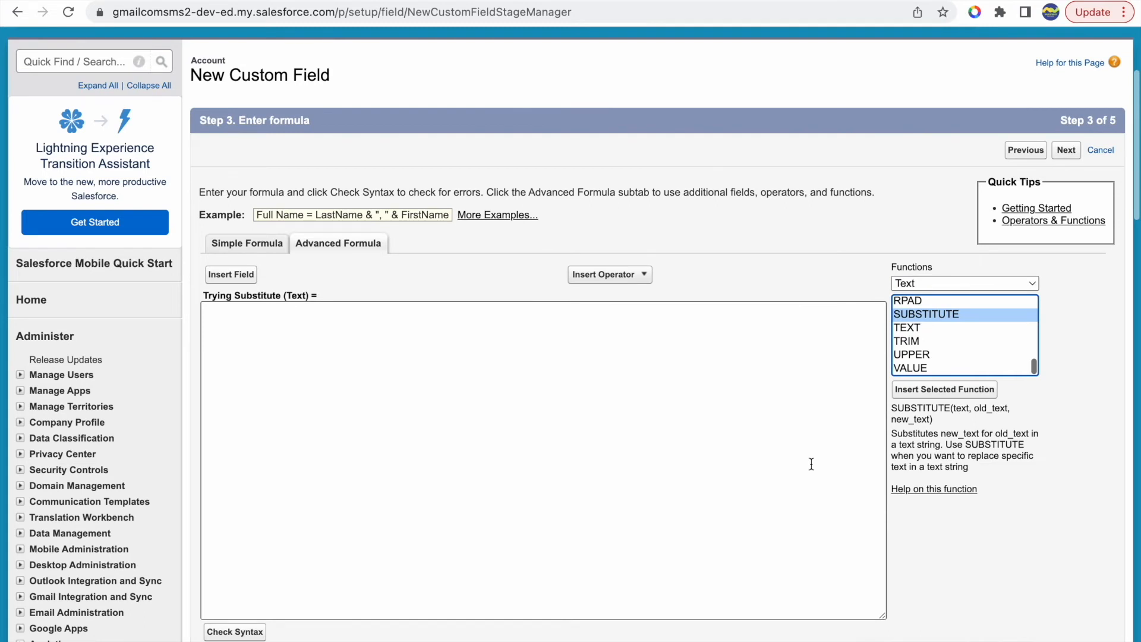
# - Examine the SUBSTITUTE function's text, old_text and new_text arguments and its description, and place the cursor in the empty formula editor
pyautogui.doubleClick(918, 408)
pyautogui.click(959, 409)
pyautogui.doubleClick(959, 409)
pyautogui.doubleClick(991, 408)
pyautogui.doubleClick(918, 419)
pyautogui.click(936, 435)
pyautogui.moveTo(941, 435); pyautogui.dragTo(979, 434)
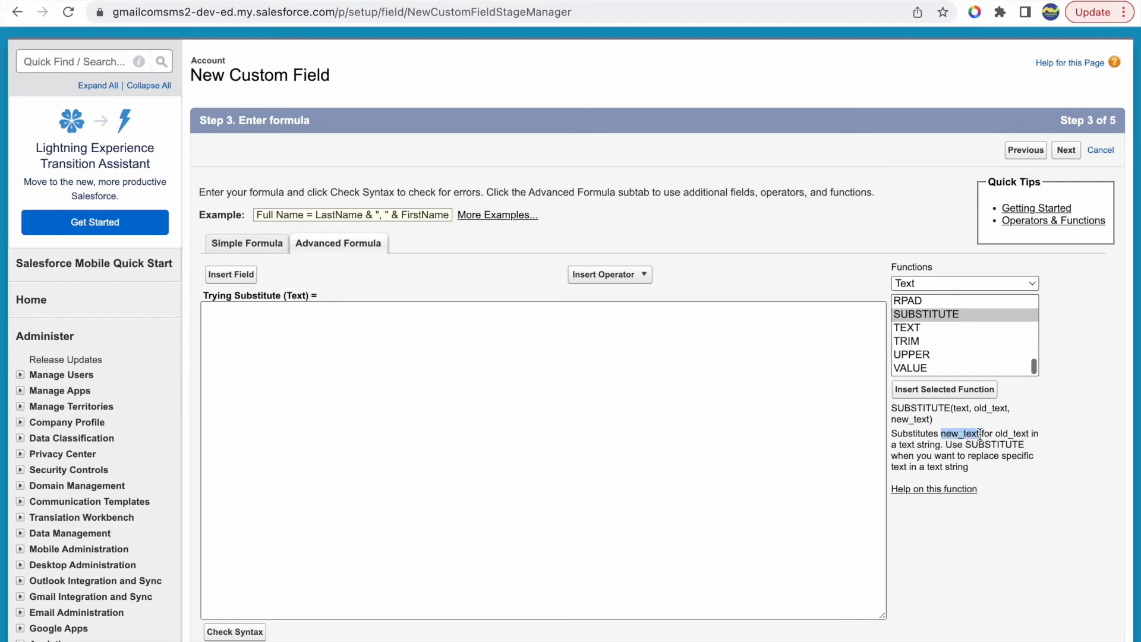
pyautogui.doubleClick(1012, 434)
pyautogui.click(906, 449)
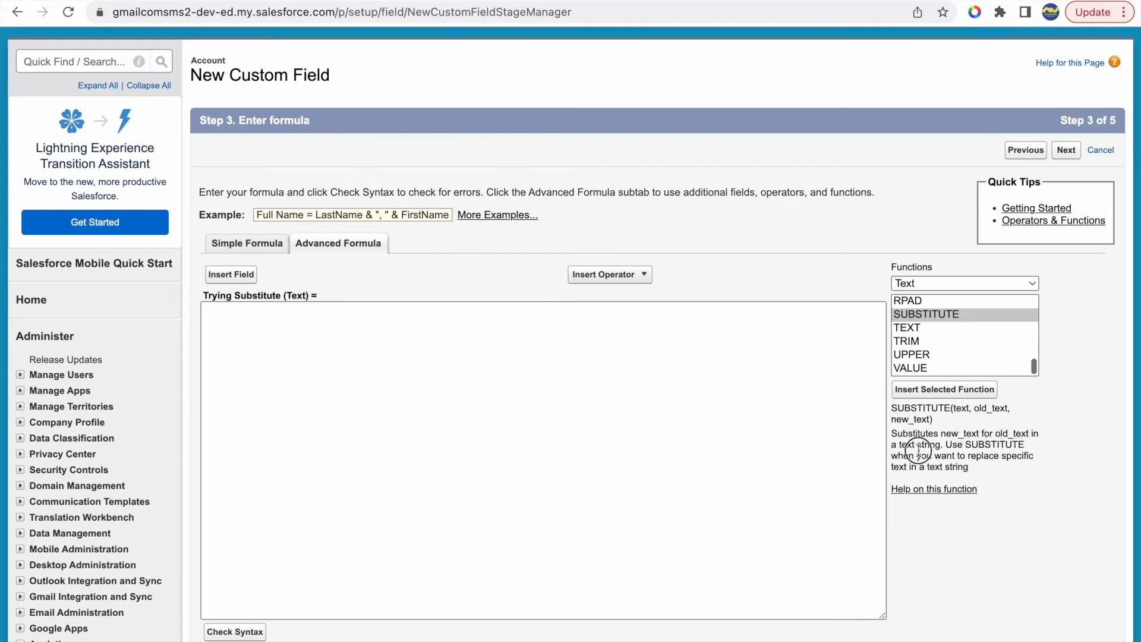
pyautogui.moveTo(944, 445); pyautogui.dragTo(989, 469)
pyautogui.click(1001, 461)
pyautogui.click(990, 468)
pyautogui.click(698, 404)
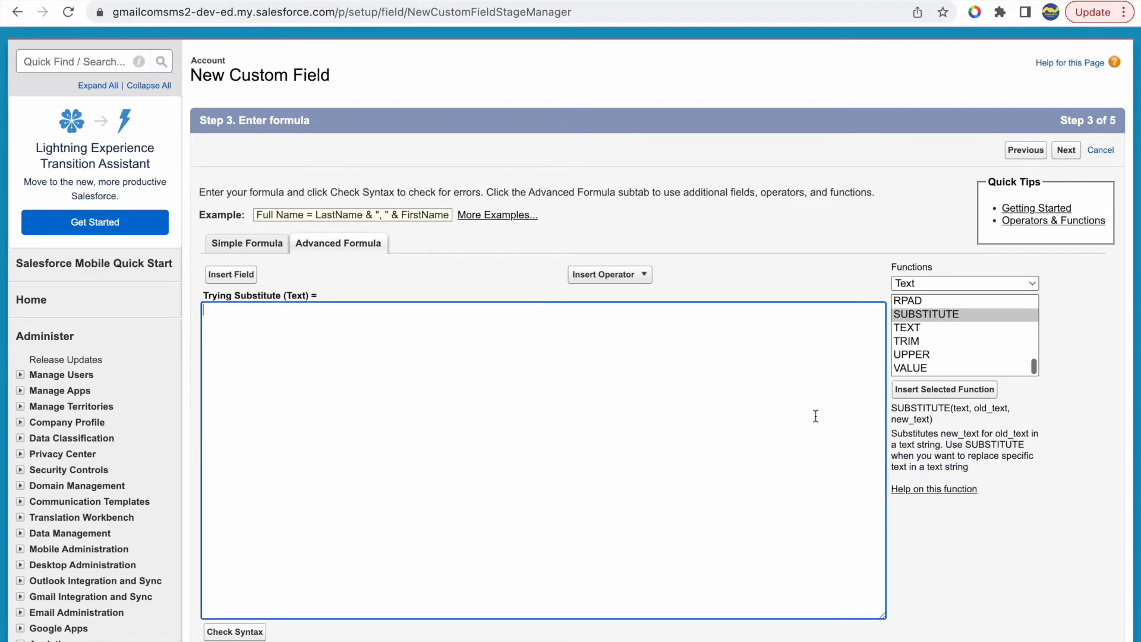
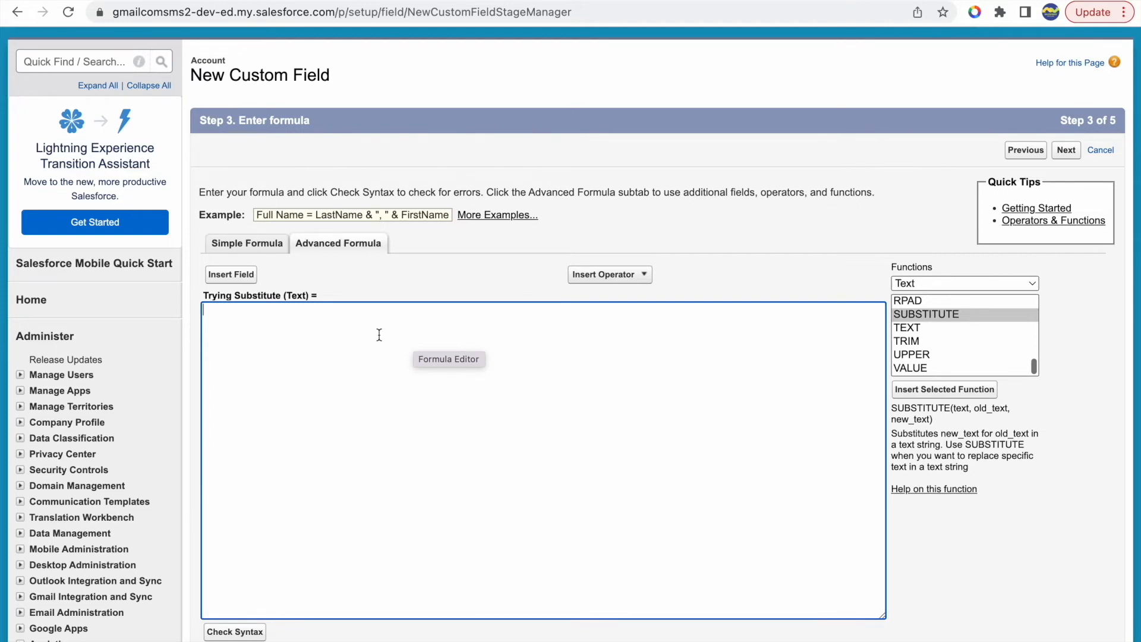
# - Insert the SUBSTITUTE function into the formula, remove its leading space, and make the Account Name field its text argument
pyautogui.click(923, 390)
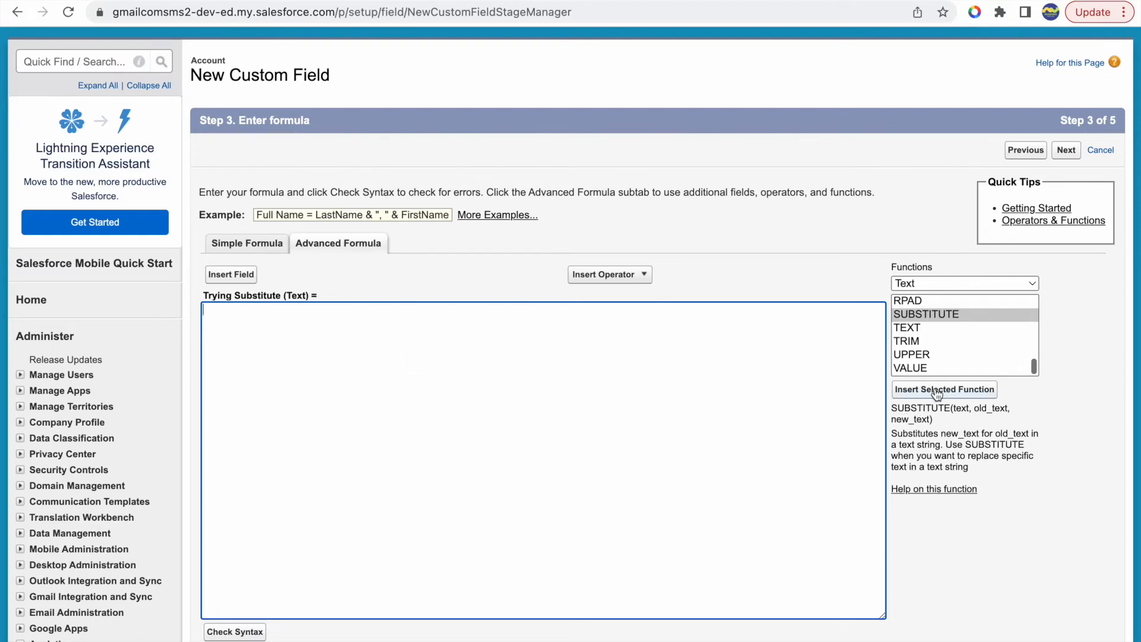
pyautogui.click(210, 309)
pyautogui.press('BackSpace')
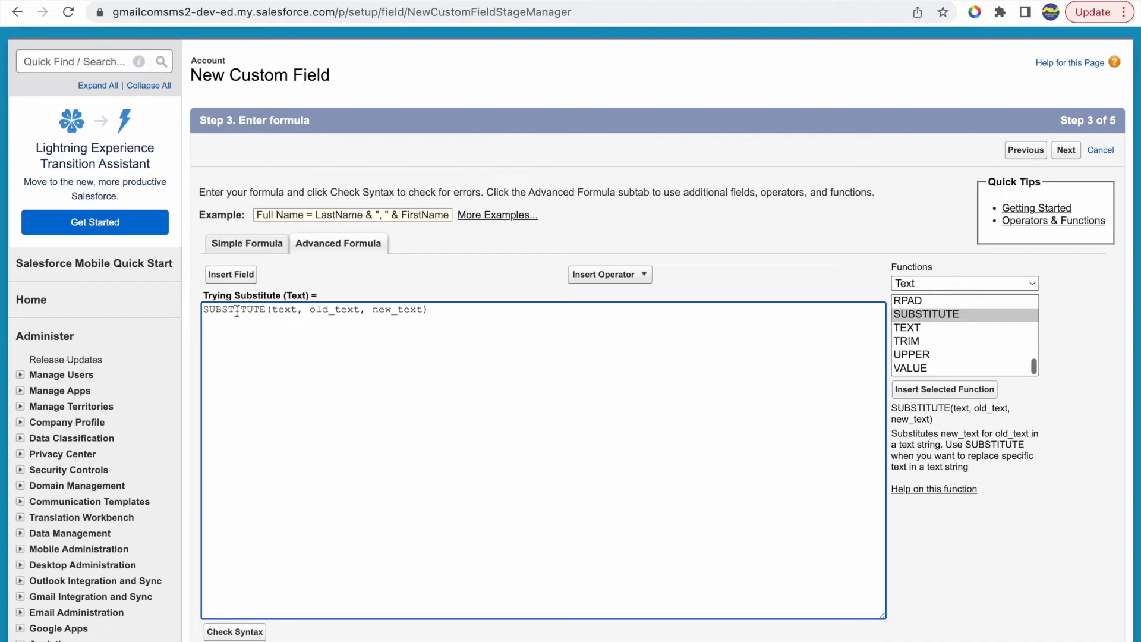
pyautogui.doubleClick(284, 310)
pyautogui.press('BackSpace')
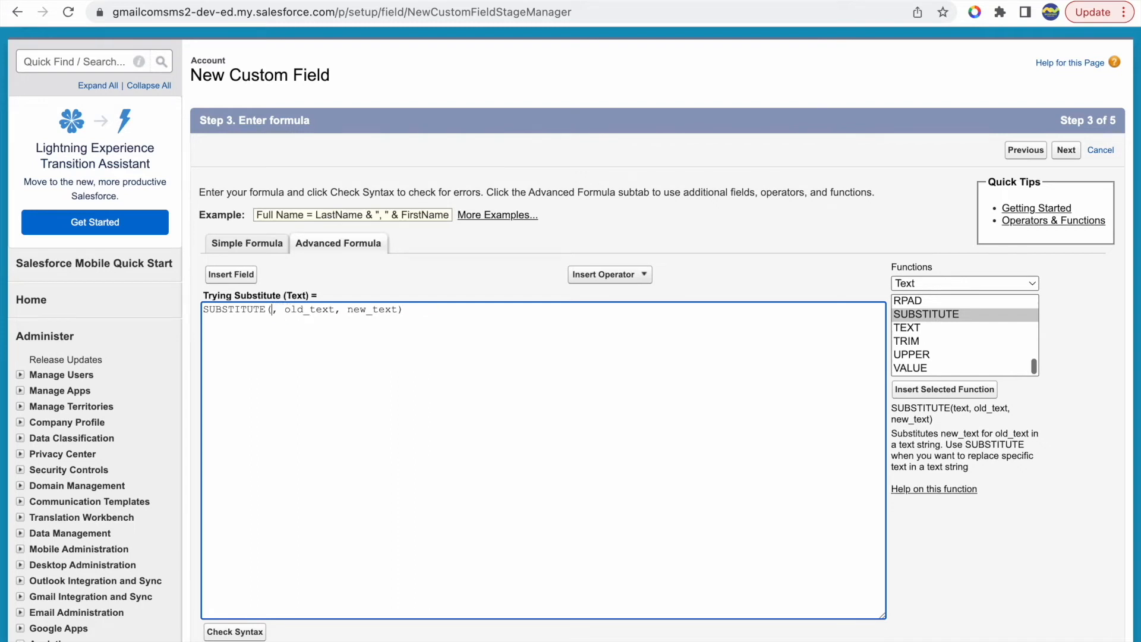
pyautogui.click(231, 275)
pyautogui.click(390, 309)
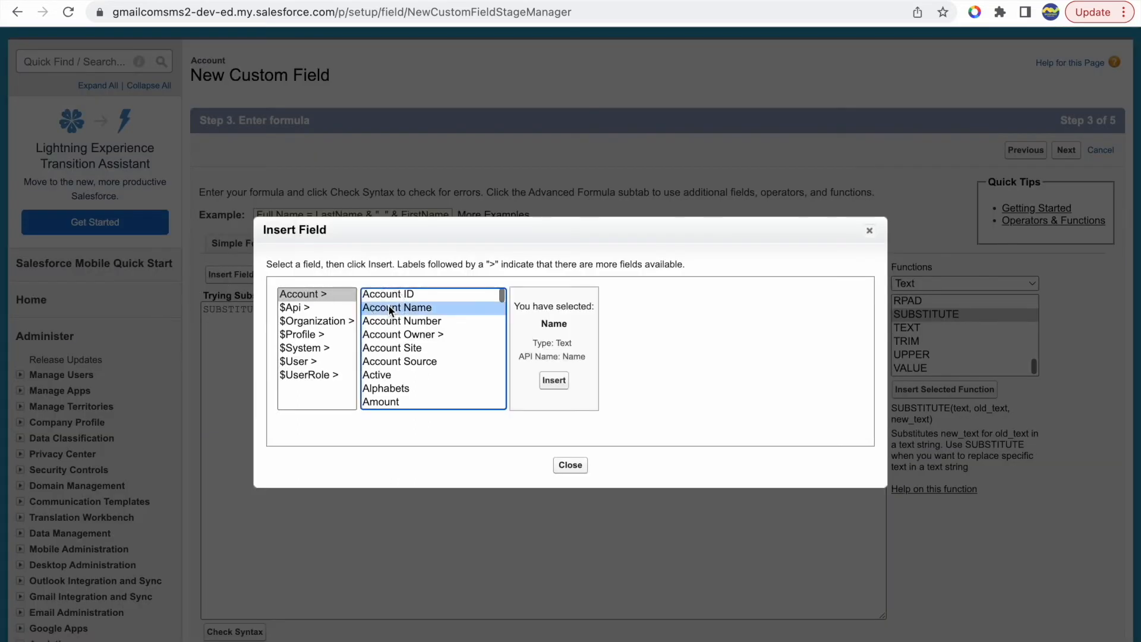
pyautogui.click(554, 380)
# - Replace the old_text argument with 'Test' and the new_text argument with 'Training' in the SUBSTITUTE formula
pyautogui.doubleClick(338, 310)
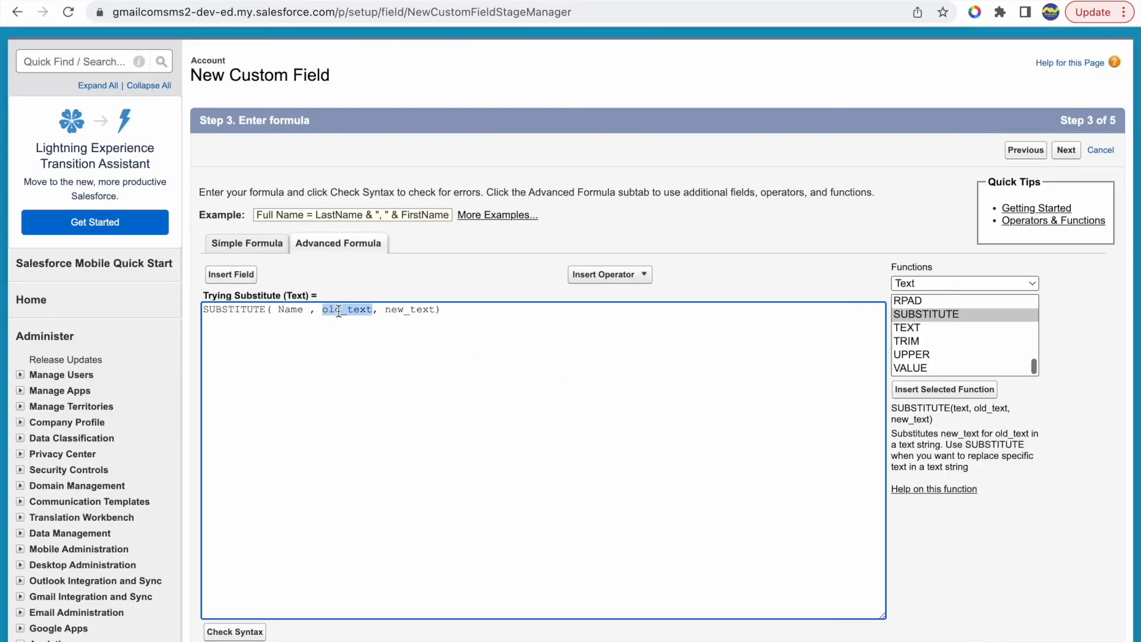
pyautogui.press('BackSpace')
pyautogui.press('BackSpace')
pyautogui.write("''")
pyautogui.write('Test')
pyautogui.moveTo(366, 310); pyautogui.dragTo(420, 309)
pyautogui.write("', 'Training")
pyautogui.doubleClick(289, 309)
pyautogui.click(296, 308)
pyautogui.doubleClick(330, 310)
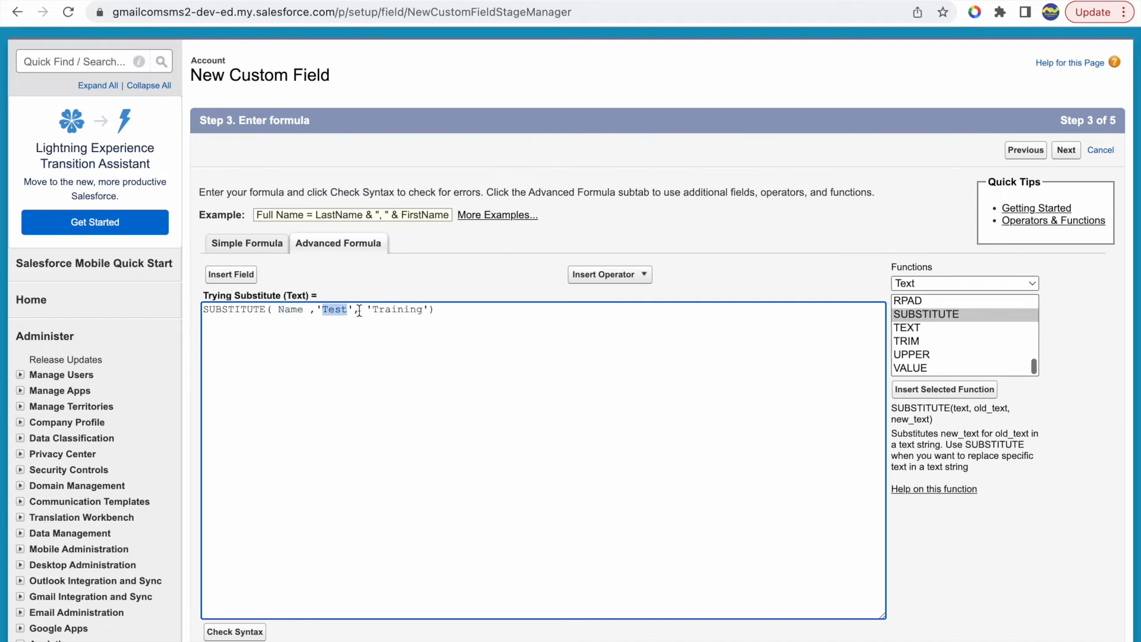
pyautogui.doubleClick(400, 309)
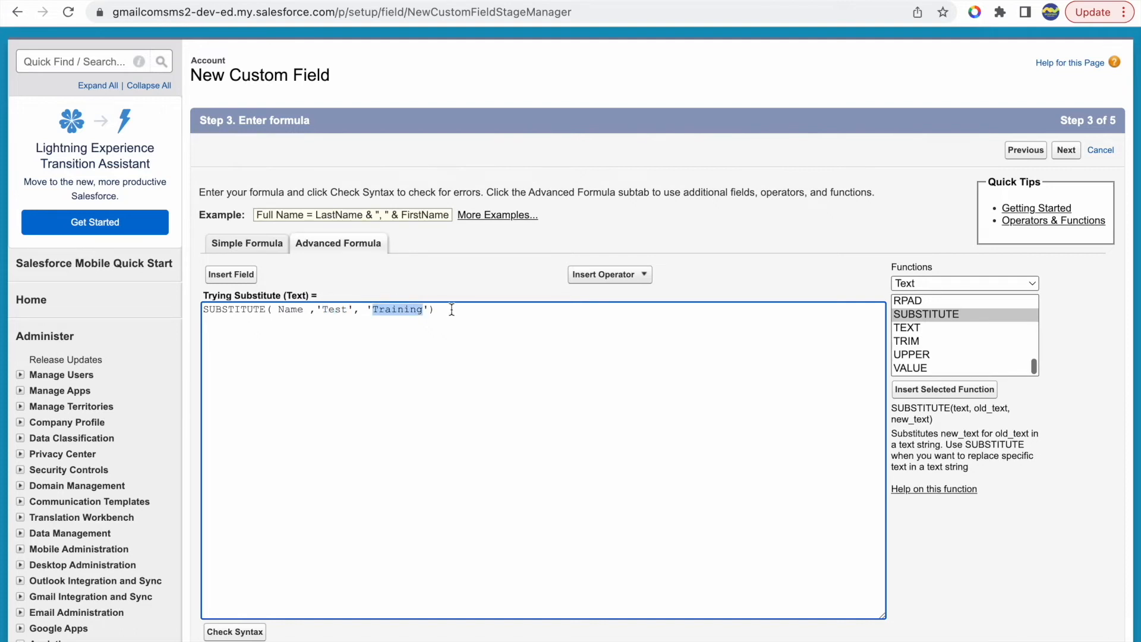
# - Check the formula's syntax, treat blank fields as blanks, and continue to the next step of the field setup
pyautogui.click(402, 393)
pyautogui.click(227, 633)
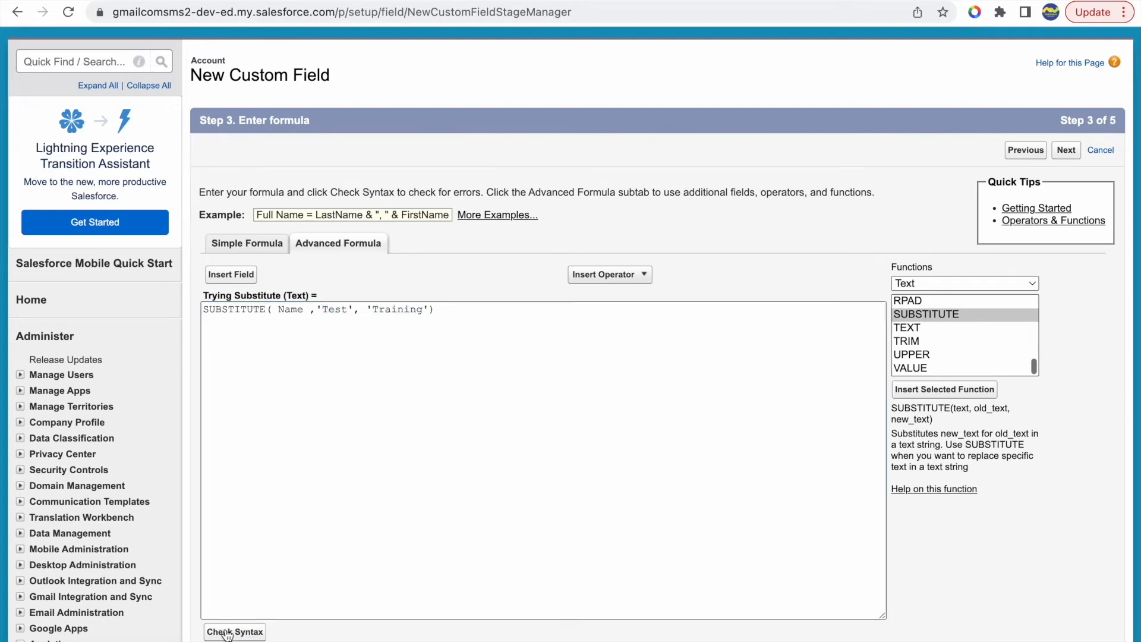
pyautogui.scroll(-10, 341, 567)
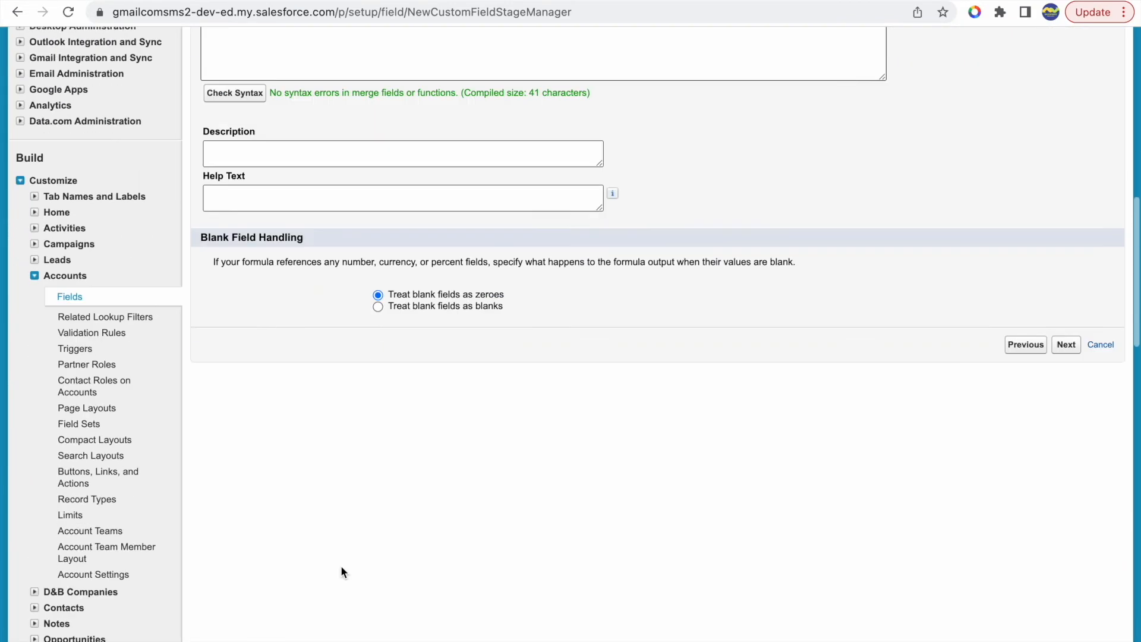
pyautogui.click(419, 287)
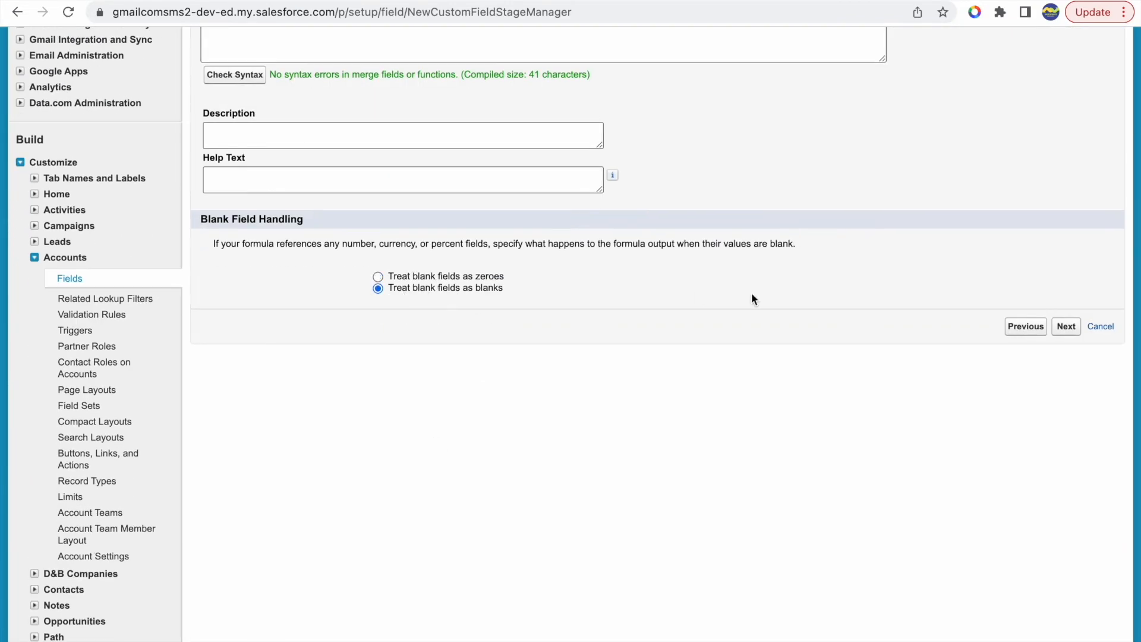
pyautogui.click(1065, 326)
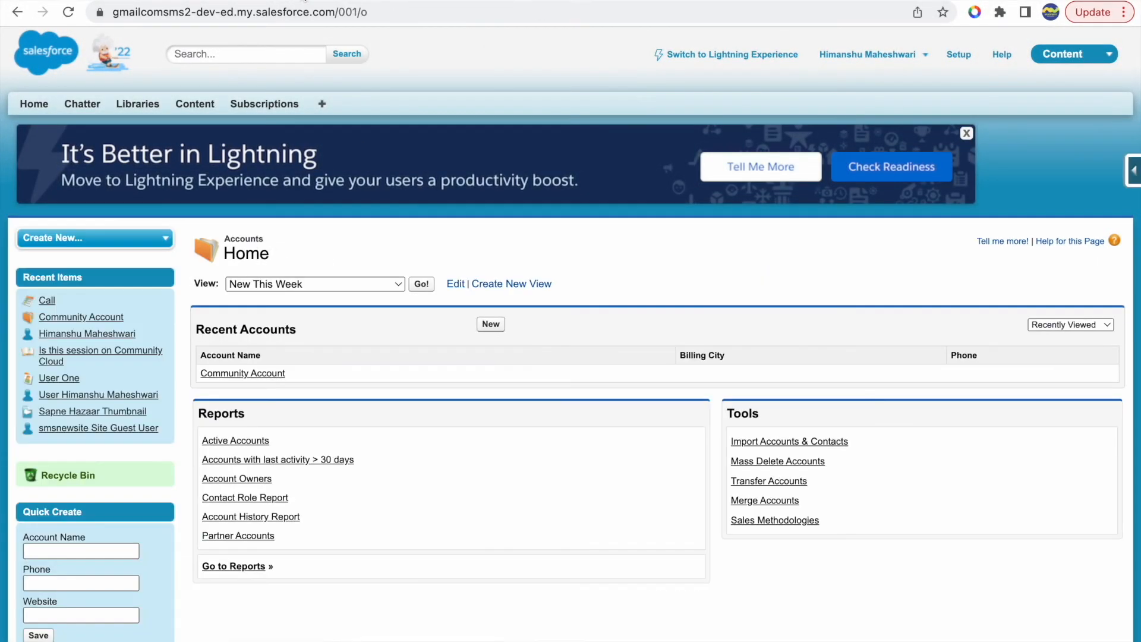
# - Open the Community Account record and compare its Trying Substitute value with its Account Name
pyautogui.click(235, 373)
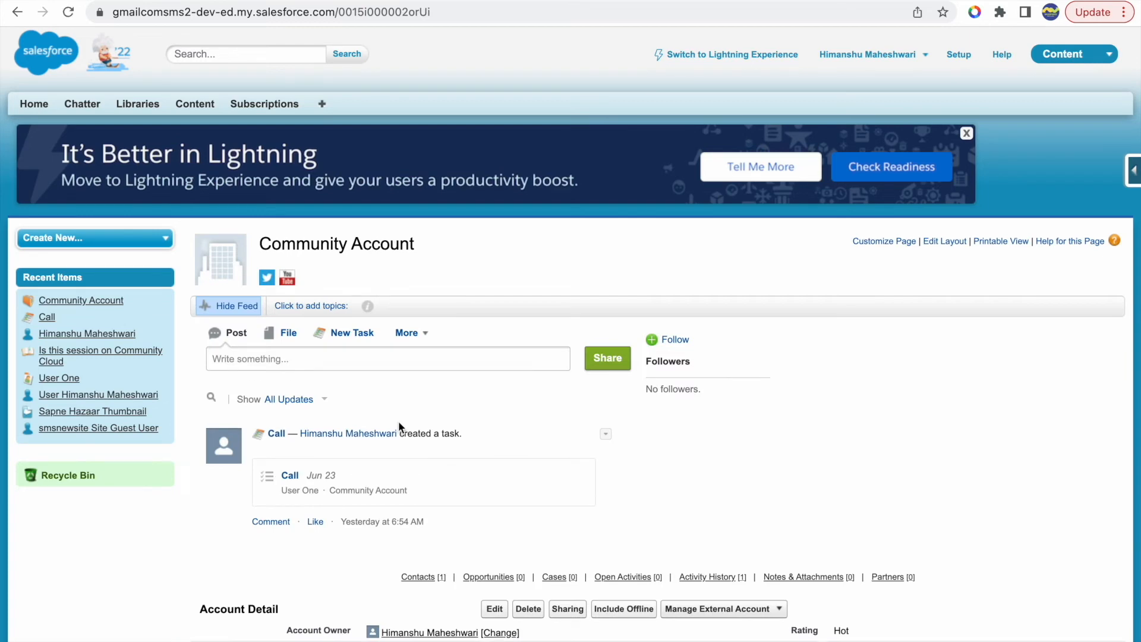
pyautogui.scroll(-6, 398, 421)
pyautogui.scroll(-3, 399, 421)
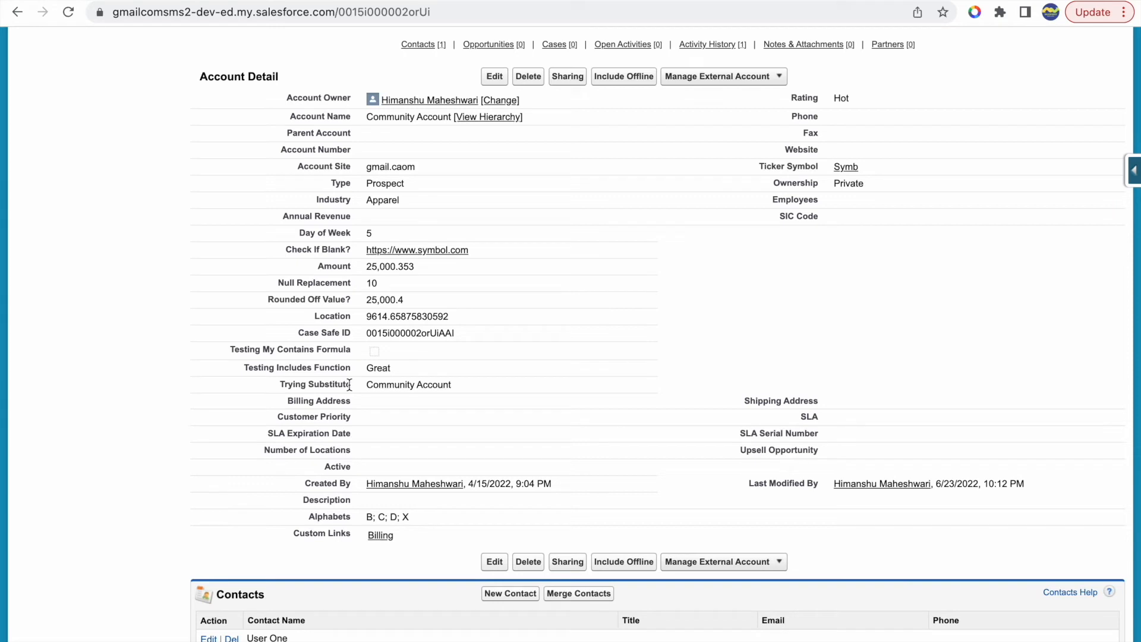
pyautogui.moveTo(349, 385); pyautogui.dragTo(275, 386)
pyautogui.moveTo(366, 387); pyautogui.dragTo(450, 385)
pyautogui.moveTo(367, 117); pyautogui.dragTo(456, 118)
pyautogui.click(138, 275)
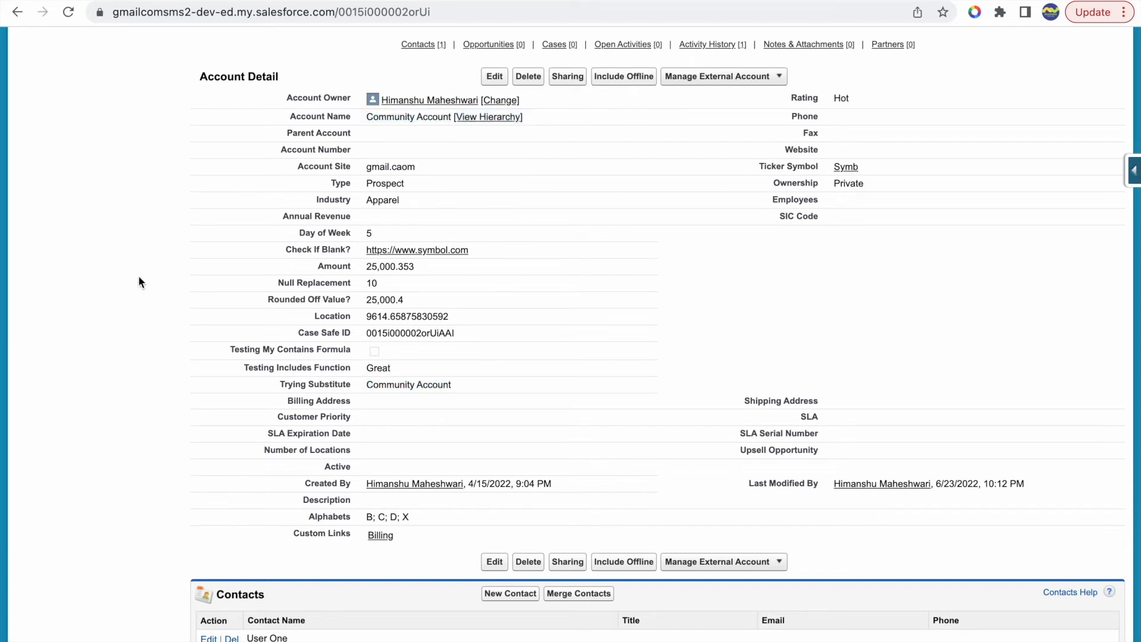
# - Change the Account Name to Community Test Account and save the record
pyautogui.doubleClick(649, 118)
pyautogui.click(439, 121)
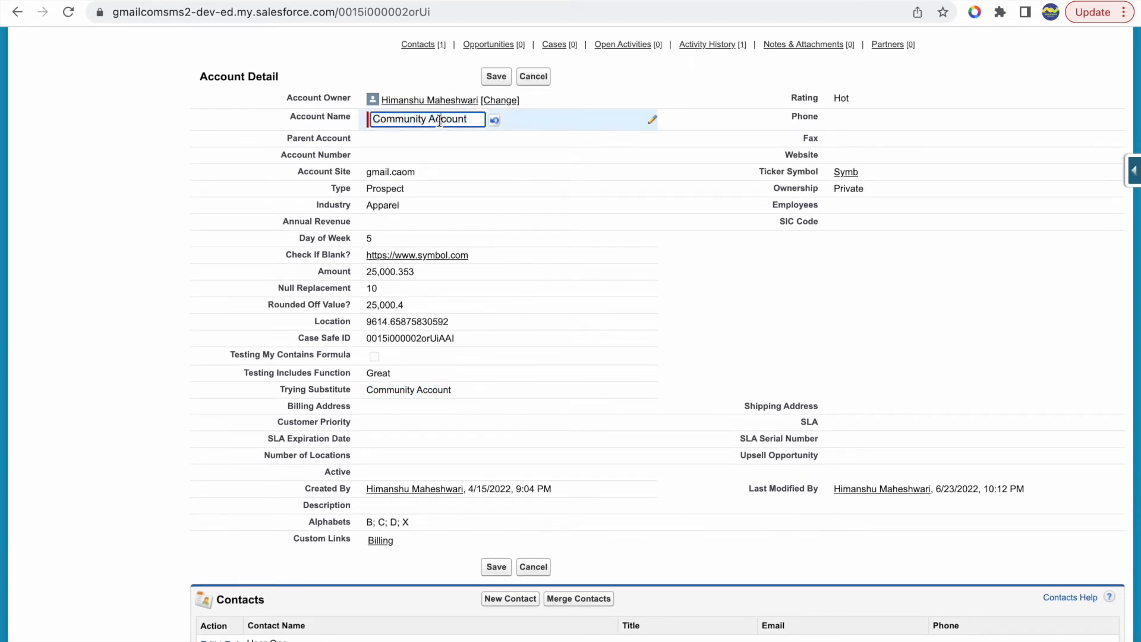
pyautogui.write('Test')
pyautogui.click(493, 77)
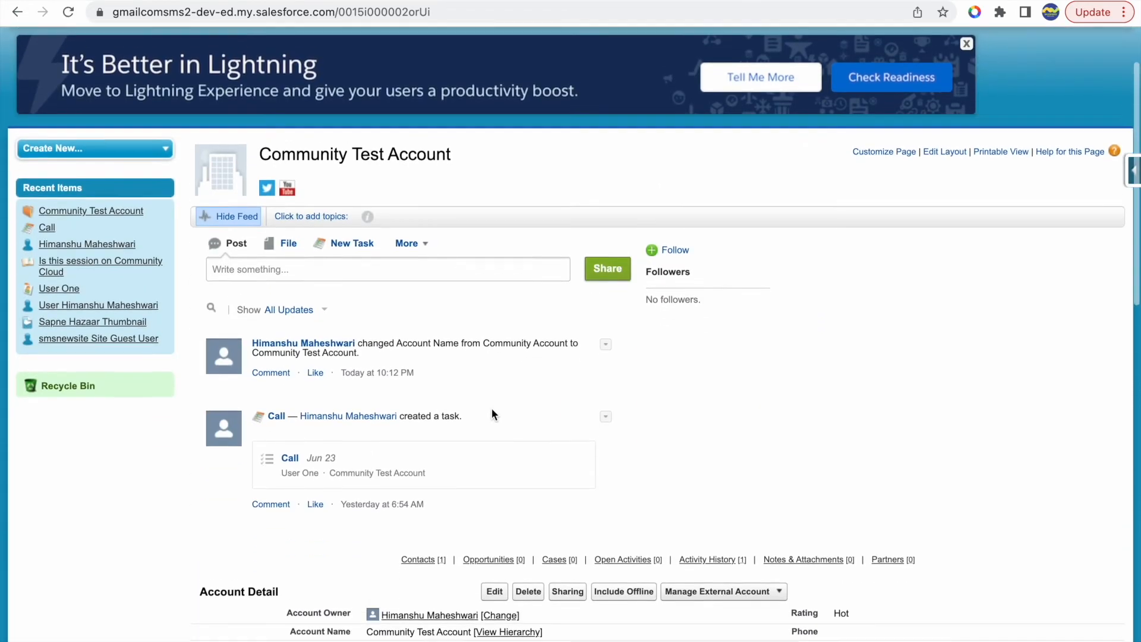
# - Compare the replaced word in the Trying Substitute field with the word Test in the Account Name
pyautogui.scroll(-7, 491, 409)
pyautogui.moveTo(417, 480); pyautogui.dragTo(483, 480)
pyautogui.click(501, 480)
pyautogui.moveTo(437, 212); pyautogui.dragTo(414, 212)
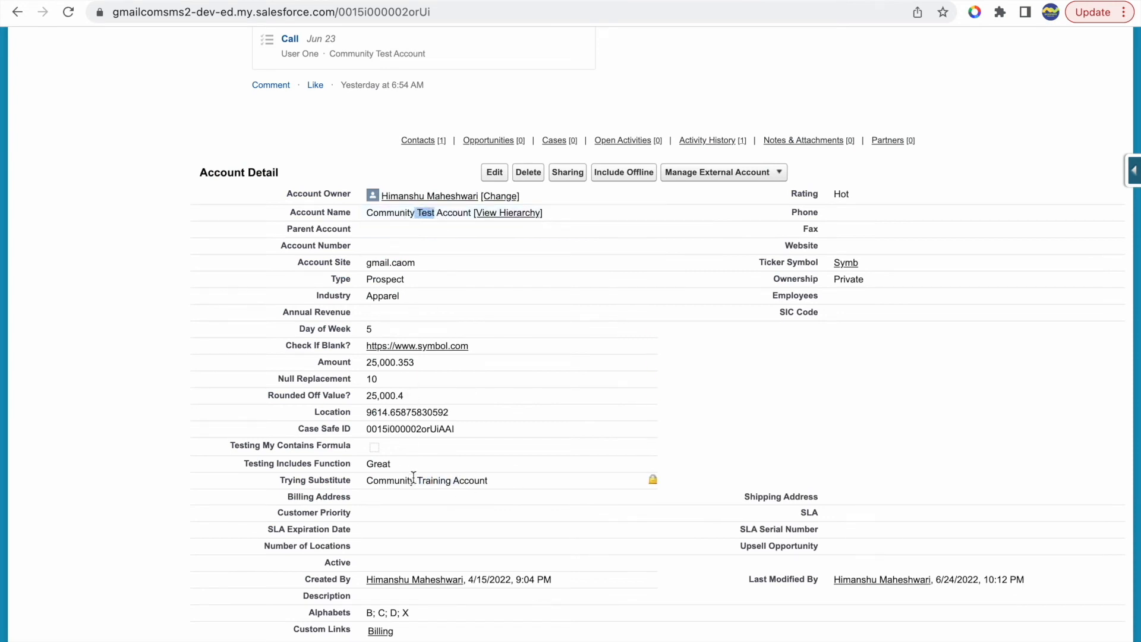
pyautogui.moveTo(417, 483); pyautogui.dragTo(460, 484)
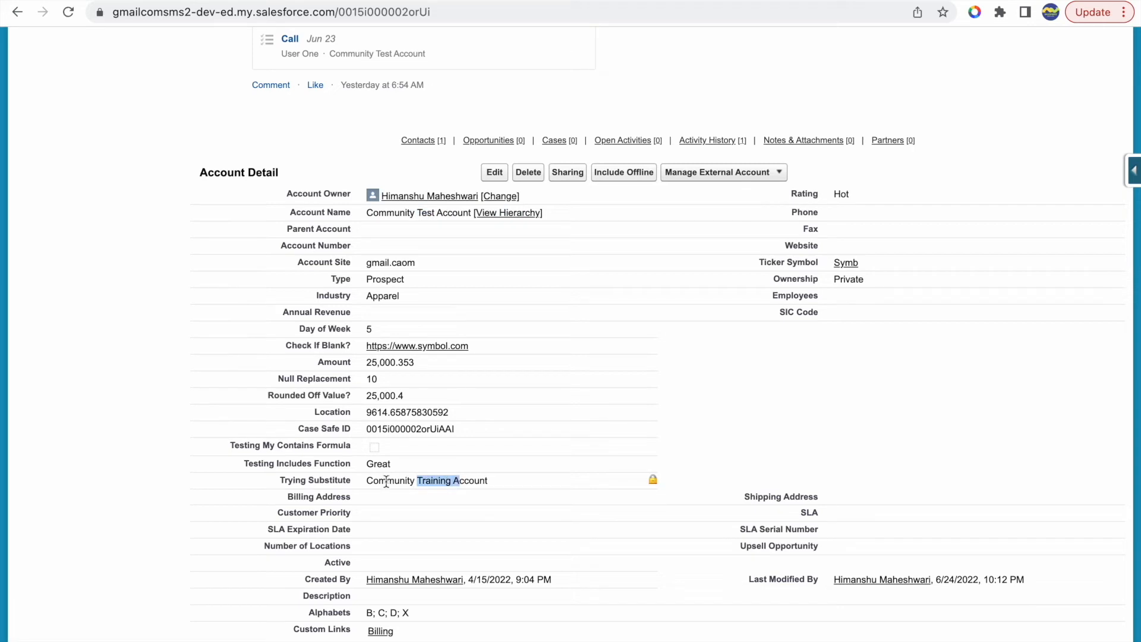
pyautogui.click(364, 484)
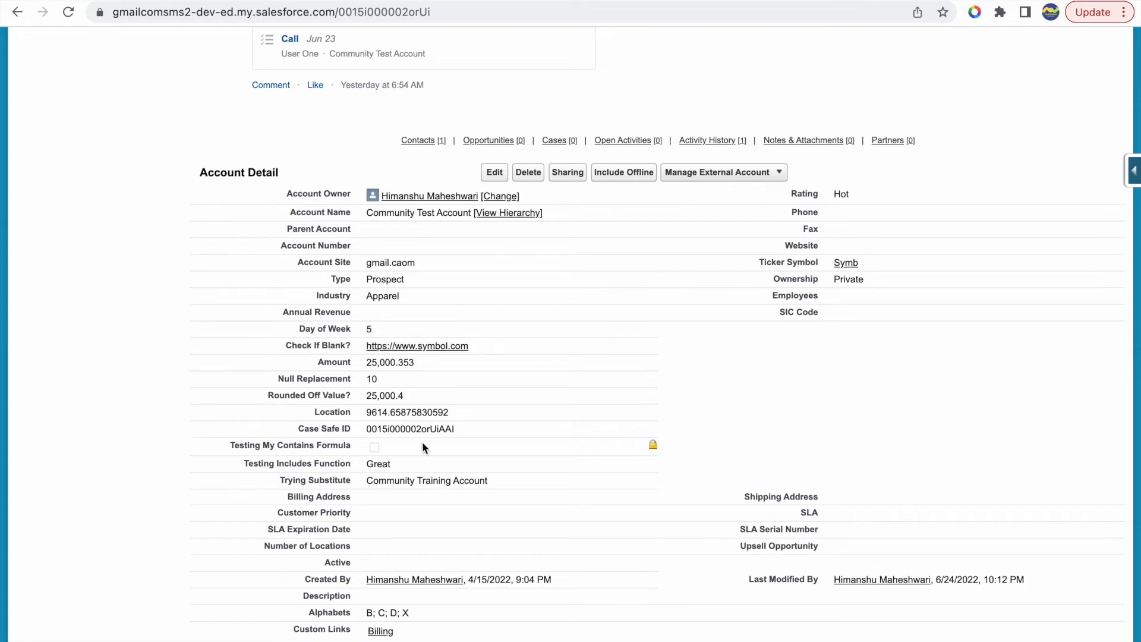
# - Switch to the Keynote presentation and find SUBSTITUTE and the TRIM function after it in the function list
pyautogui.hotkey('ctrl', 'Up')
pyautogui.click(569, 27)
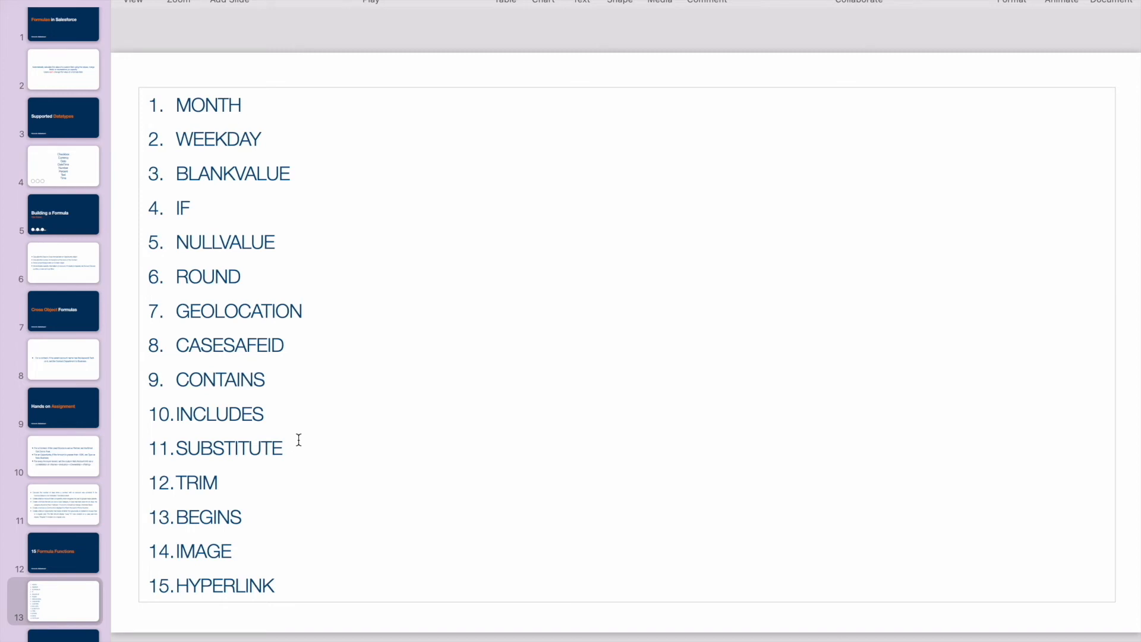
pyautogui.doubleClick(240, 448)
pyautogui.click(292, 443)
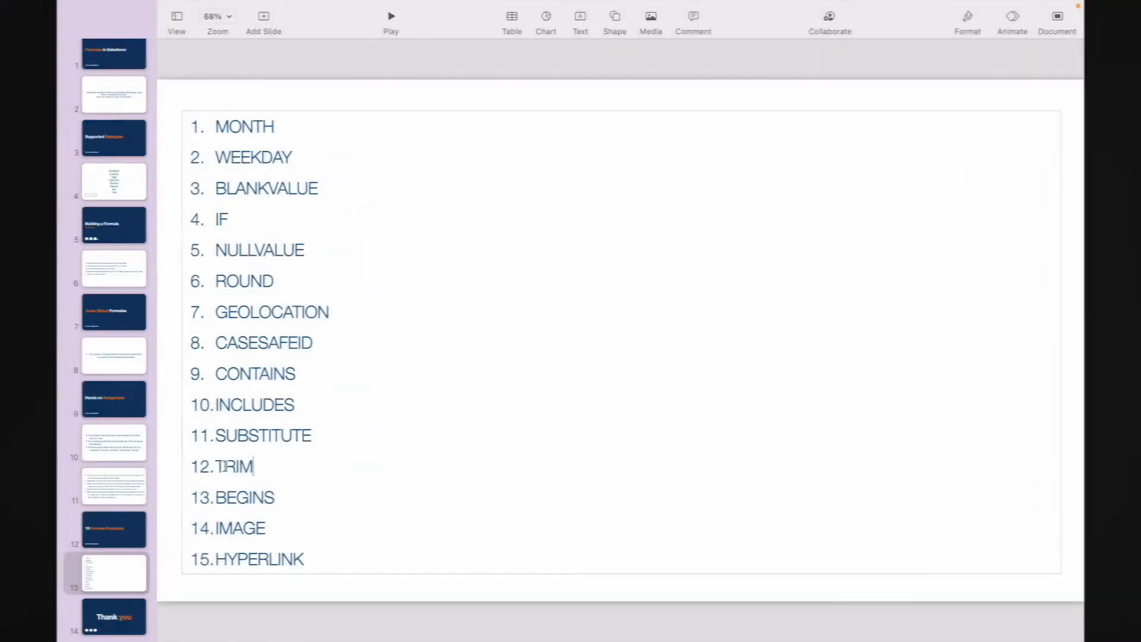
pyautogui.doubleClick(188, 483)
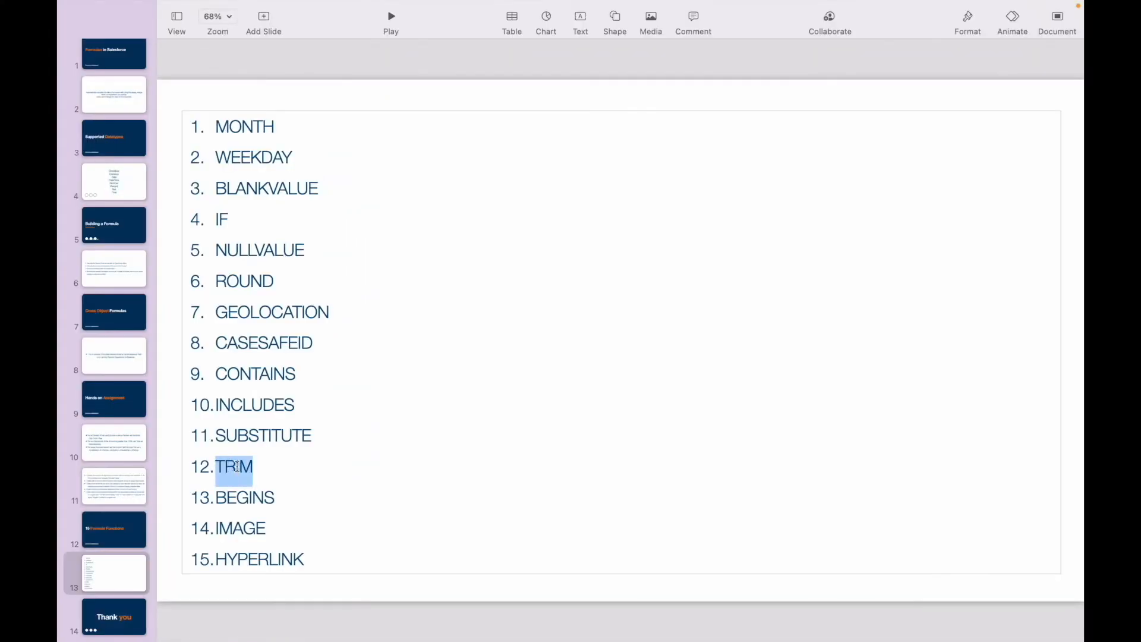
pyautogui.click(261, 464)
# - Switch back to Chrome and start a new custom Account field with the Formula data type
pyautogui.hotkey('ctrl', 'Up')
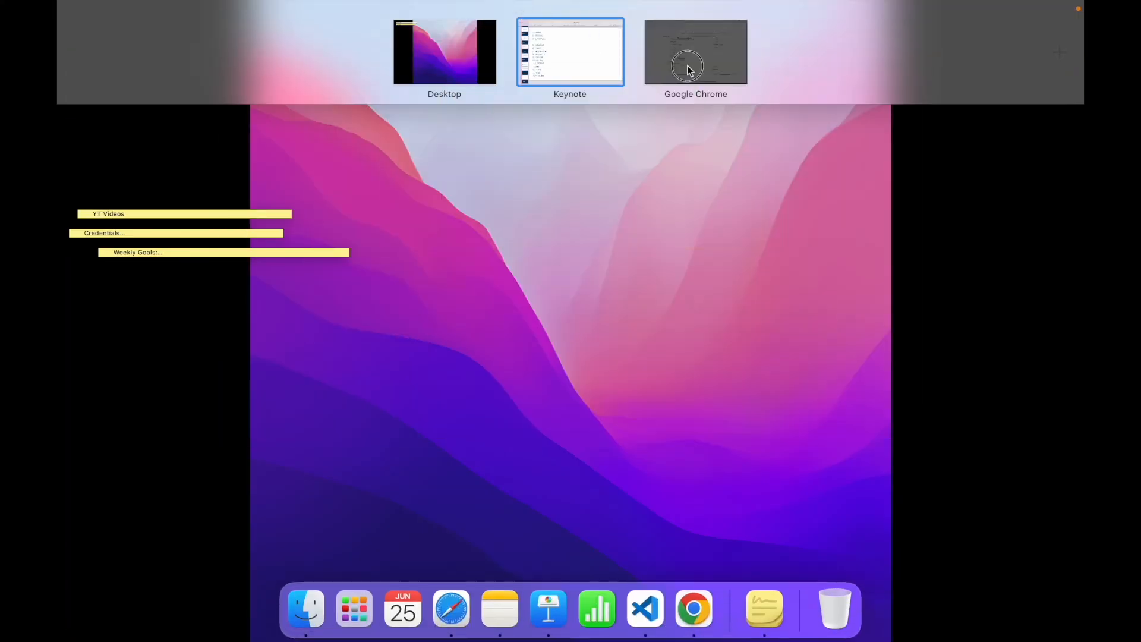
pyautogui.click(688, 70)
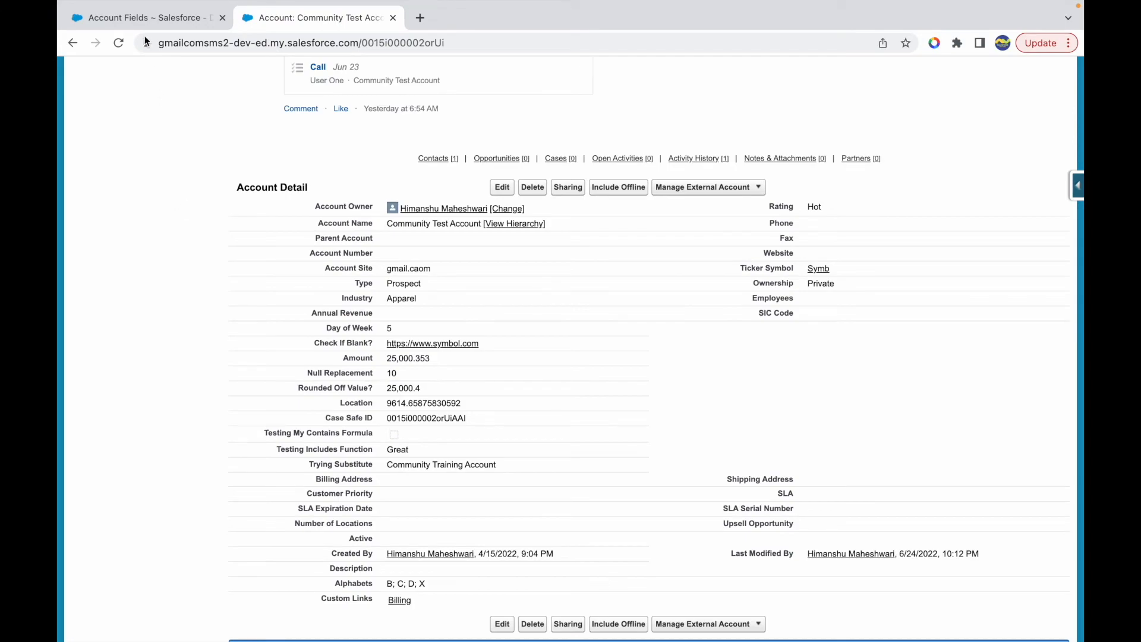
pyautogui.click(133, 17)
pyautogui.scroll(-10, 398, 297)
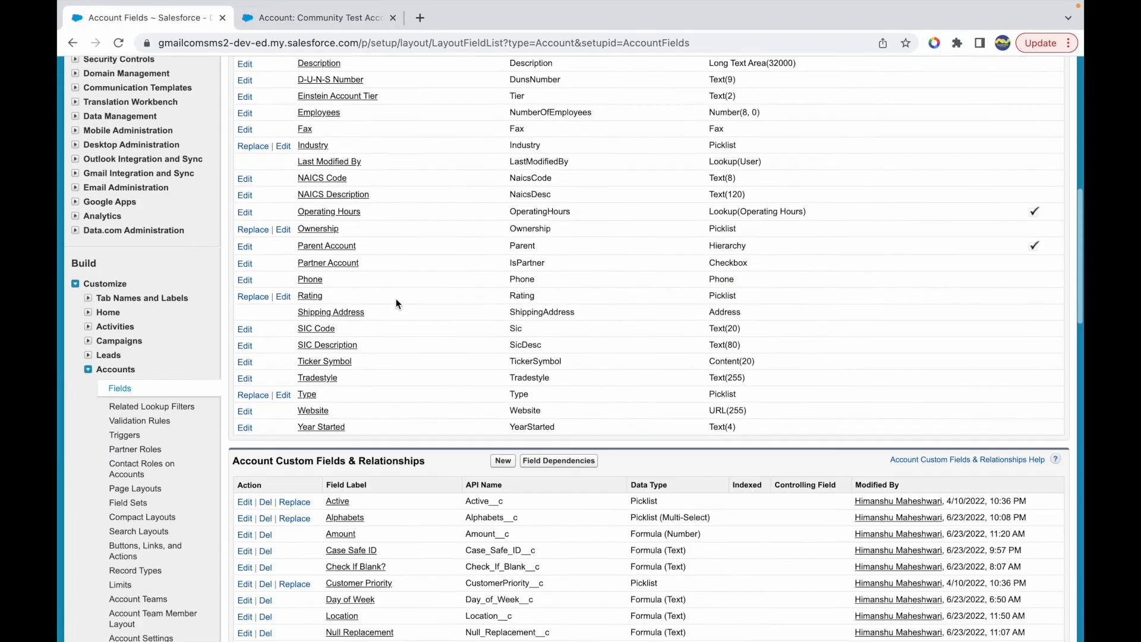
pyautogui.scroll(-2, 398, 300)
pyautogui.click(505, 338)
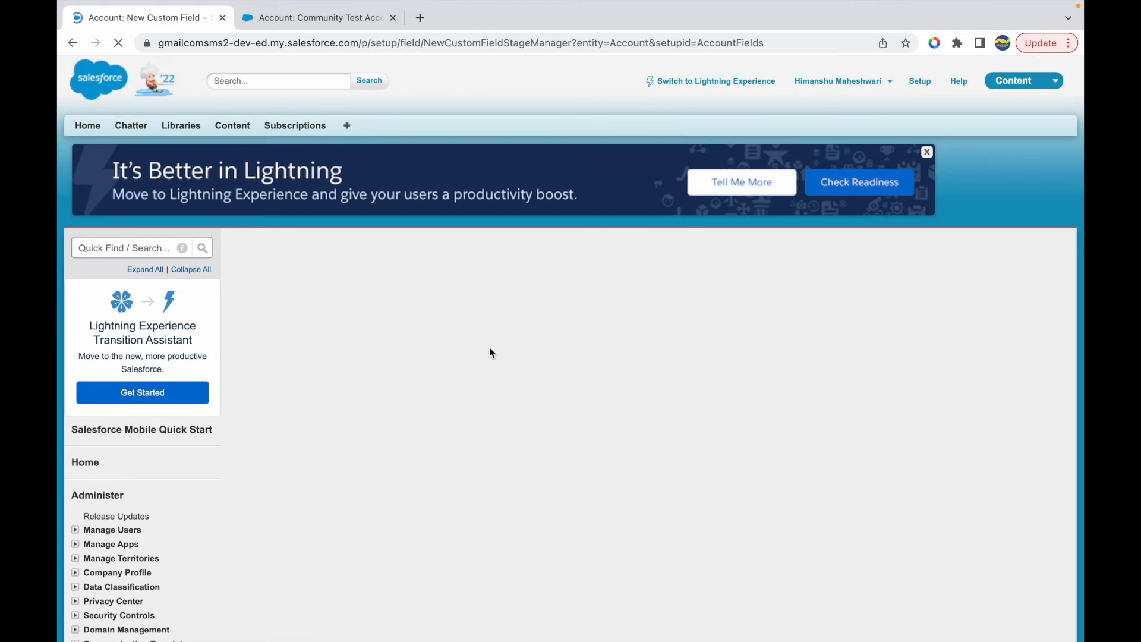
pyautogui.click(271, 470)
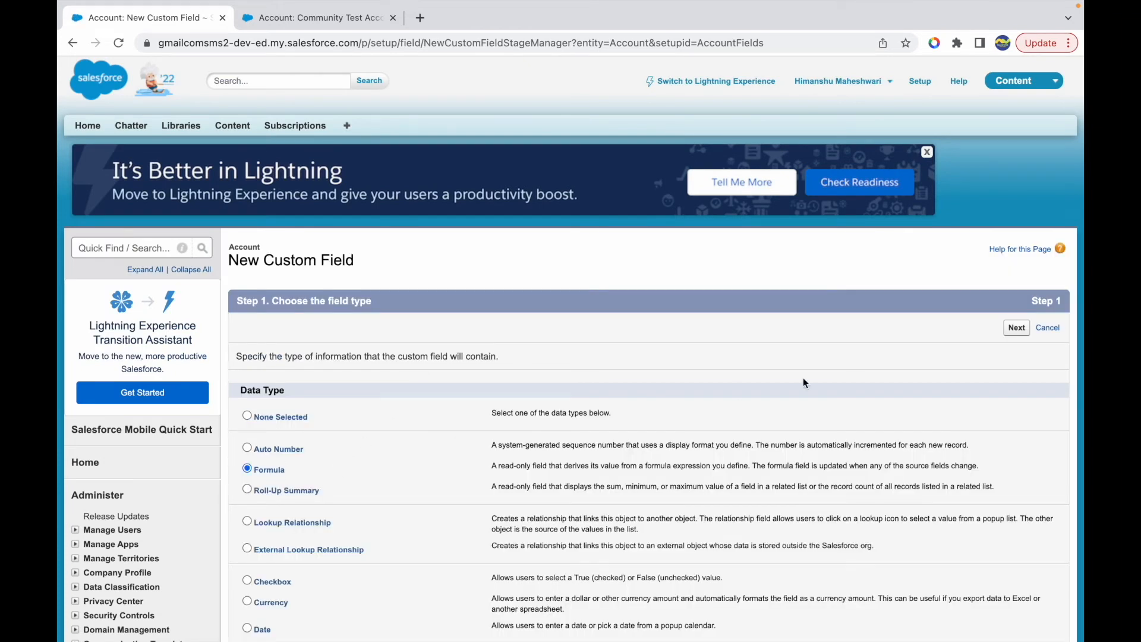
pyautogui.click(1010, 329)
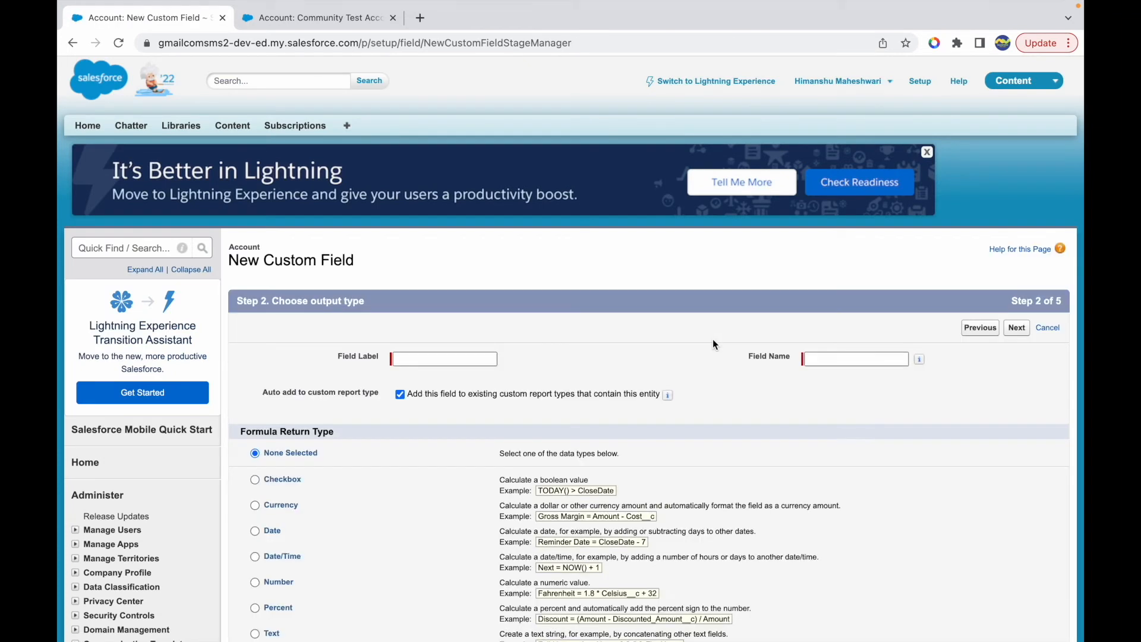
# - Label the field Trimmed Result, set its formula return type to Text, and continue to the formula editor
pyautogui.click(462, 364)
pyautogui.write('Trimmed Result')
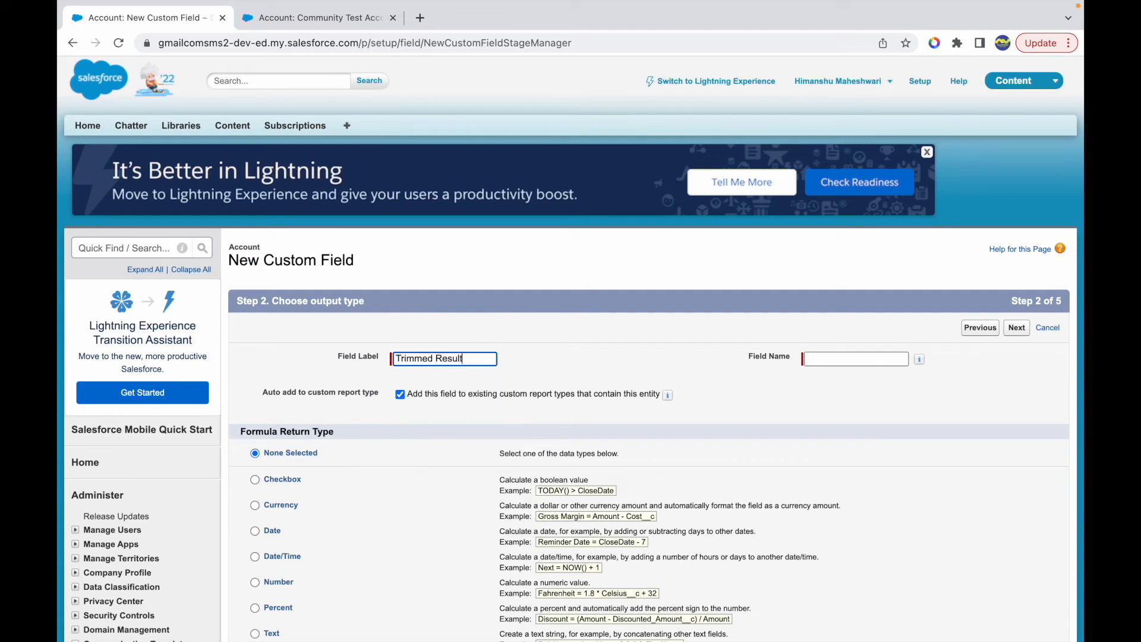
pyautogui.click(650, 383)
pyautogui.scroll(-3, 273, 610)
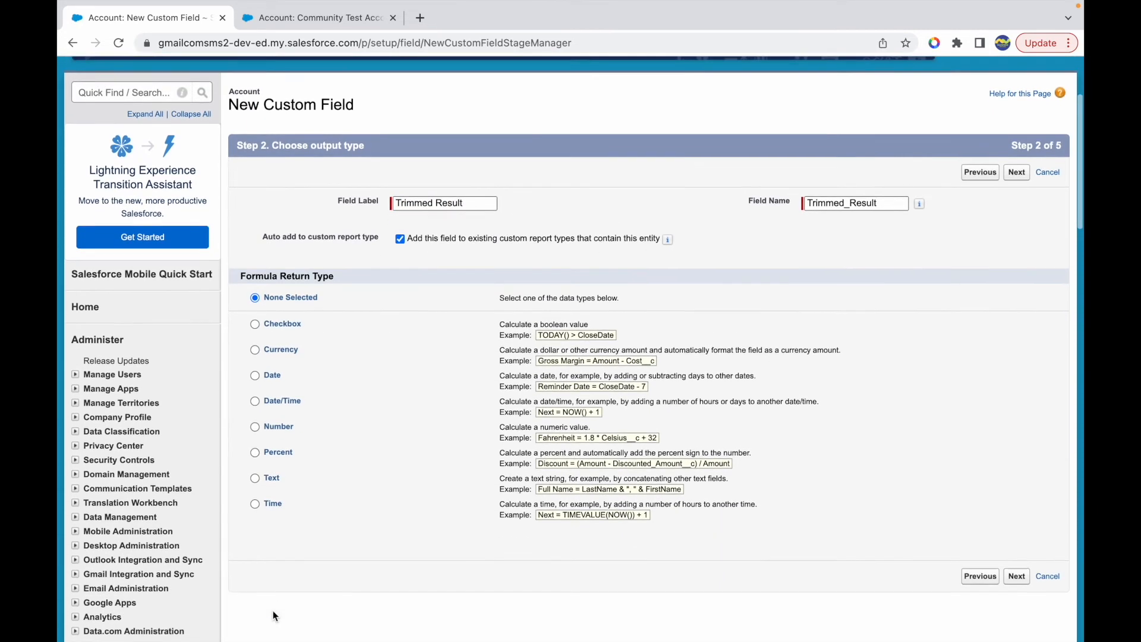
pyautogui.click(255, 477)
pyautogui.click(1016, 574)
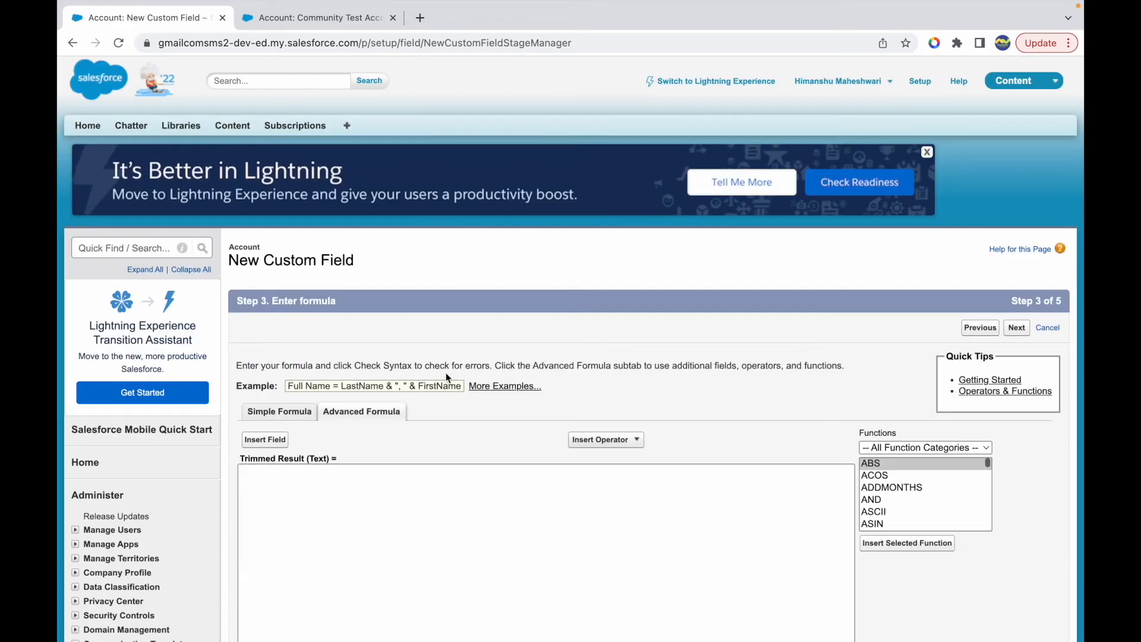
# - Limit the function list to the Text category, select TRIM, and read its description
pyautogui.scroll(-2, 731, 439)
pyautogui.click(885, 365)
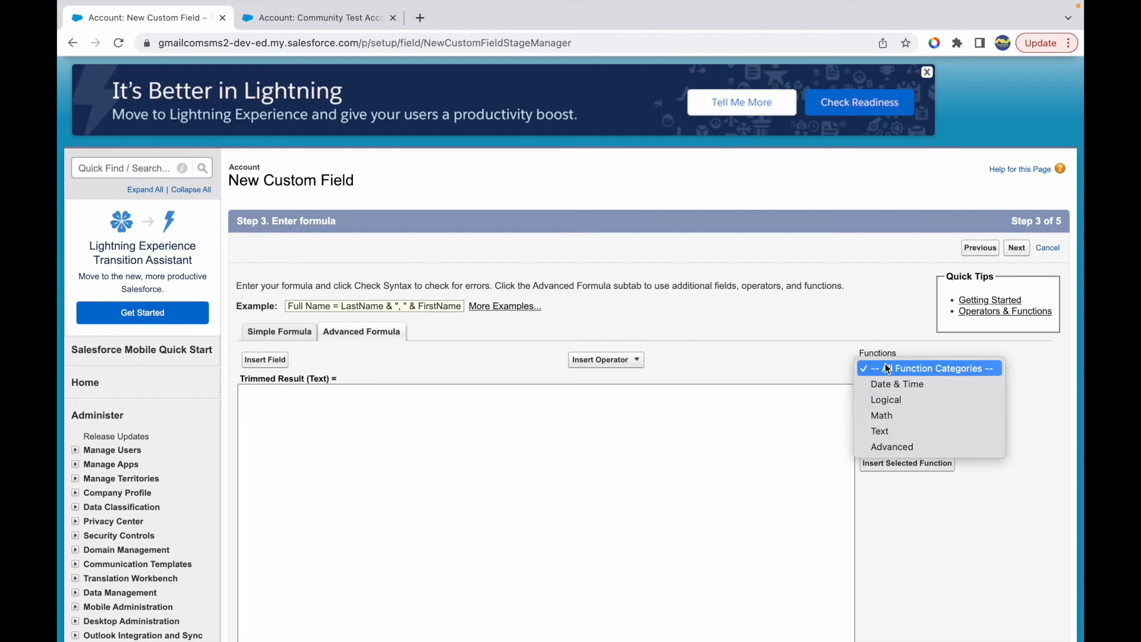
pyautogui.click(885, 428)
pyautogui.scroll(-5, 903, 424)
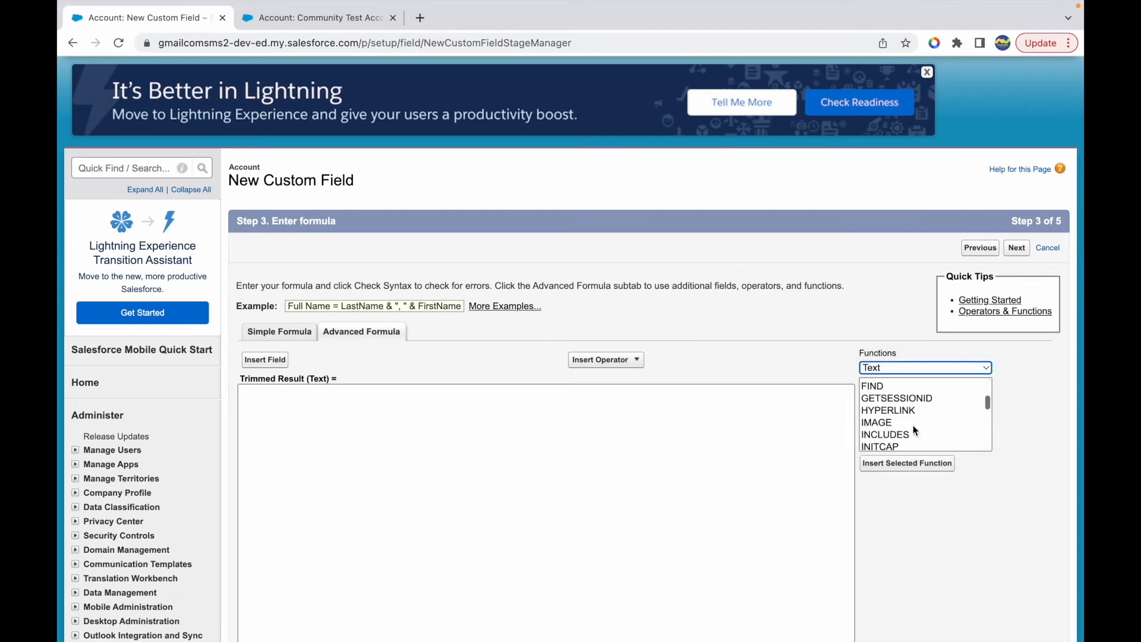
pyautogui.click(884, 420)
pyautogui.scroll(-4, 702, 461)
pyautogui.moveTo(896, 308); pyautogui.dragTo(935, 333)
pyautogui.click(954, 308)
# - Enter a sample full name in the formula editor, examine the spaces around and within it, and clear the editor
pyautogui.click(675, 260)
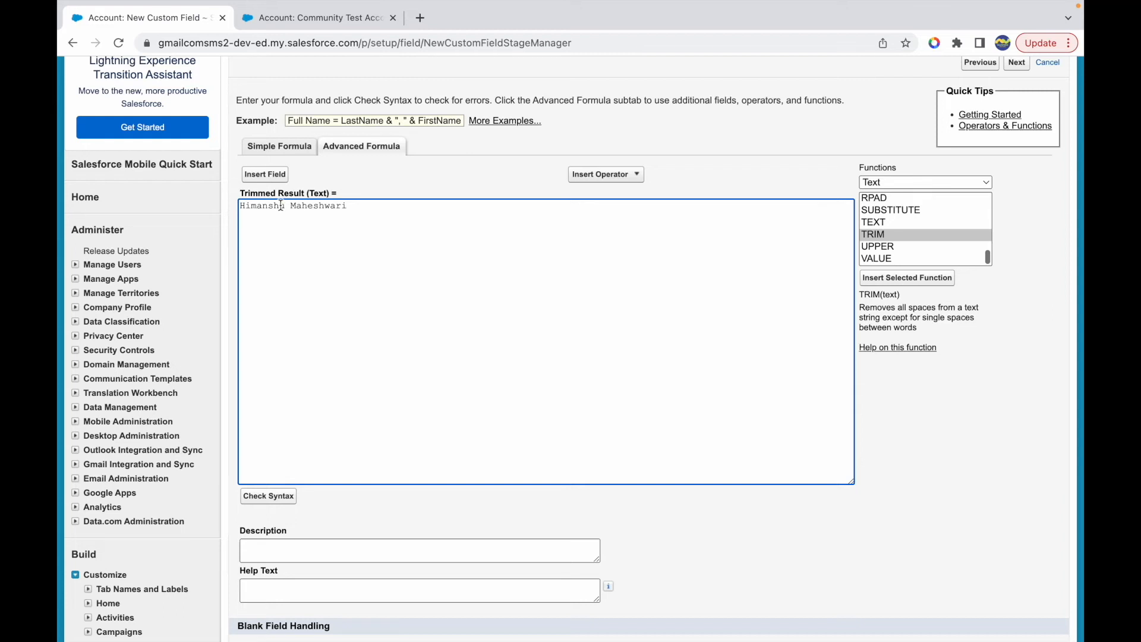
pyautogui.moveTo(283, 206); pyautogui.dragTo(303, 205)
pyautogui.hotkey('ctrl', 'a')
pyautogui.press('Left')
pyautogui.moveTo(251, 205); pyautogui.dragTo(240, 205)
pyautogui.click(240, 205)
pyautogui.press('super+shift+Right')
pyautogui.press('Right')
pyautogui.press('Left')
pyautogui.press('Left')
pyautogui.press('Left')
pyautogui.press('Right')
pyautogui.press('super+shift+Right')
pyautogui.press('Right')
pyautogui.hotkey('shift', 'Left')
pyautogui.hotkey('shift', 'Left')
pyautogui.press('Left')
pyautogui.press('super+shift+Left')
pyautogui.press('Left')
pyautogui.hotkey('shift', 'Left')
pyautogui.hotkey('shift', 'Left')
pyautogui.press('super+a')
pyautogui.press('BackSpace')
# - Insert the TRIM function into the formula with Name as its argument
pyautogui.click(909, 279)
pyautogui.doubleClick(284, 208)
pyautogui.write('Name')
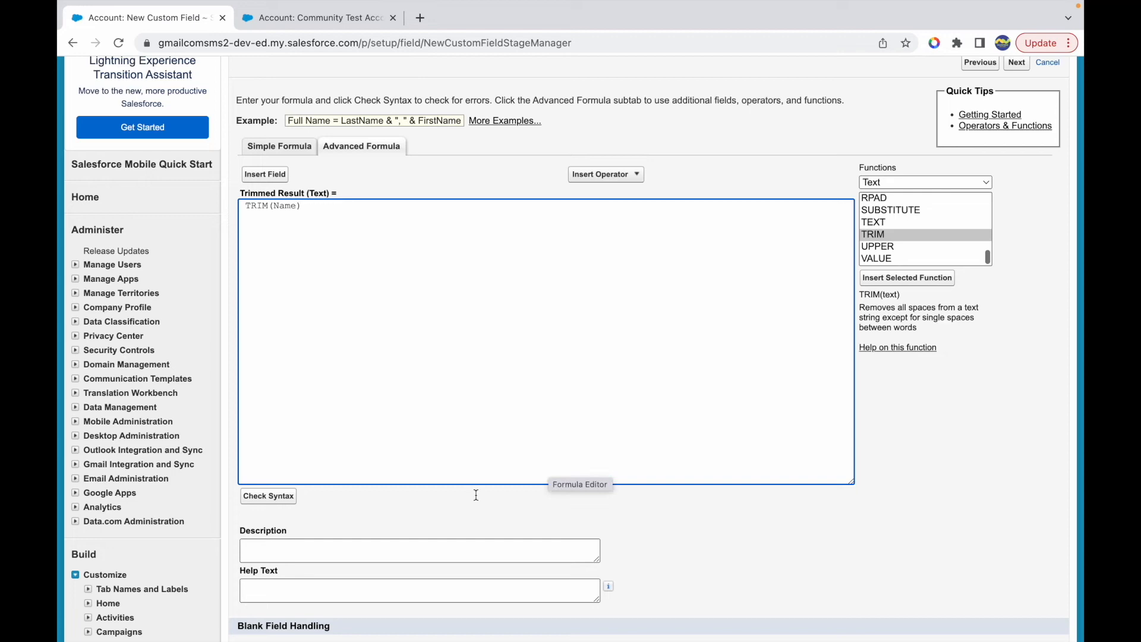
# - Treat blank fields as blanks for the Trimmed Result formula and continue to the next step of the field setup
pyautogui.scroll(-7, 574, 450)
pyautogui.click(455, 275)
pyautogui.click(1017, 309)
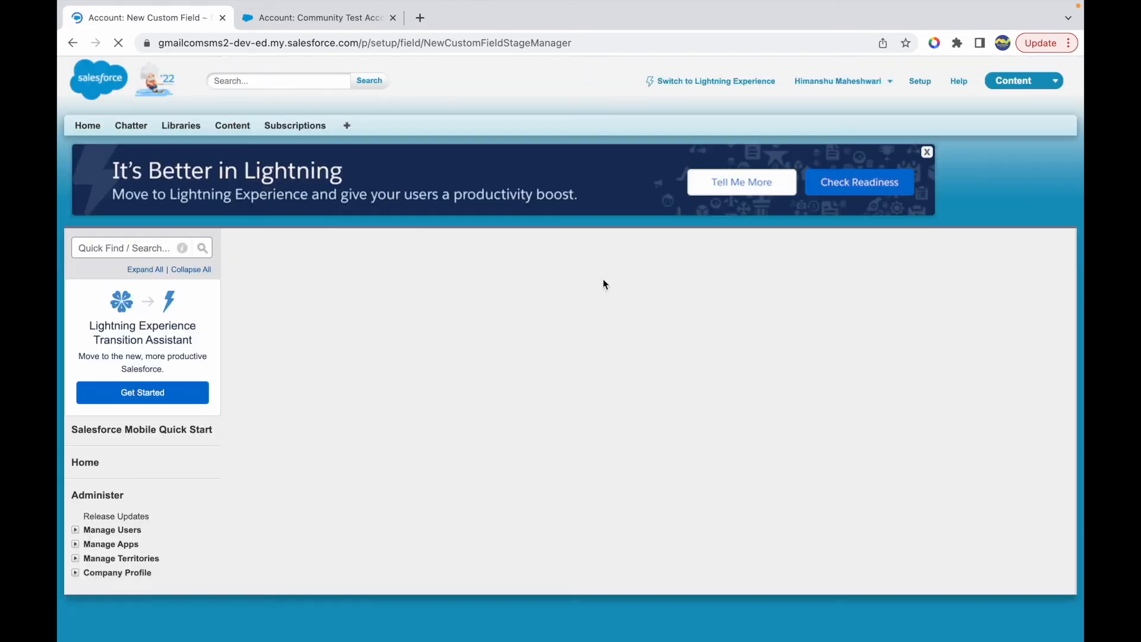
# - Set the profile visibility of the Trimmed Result field and continue to the page layout selection
pyautogui.doubleClick(821, 454)
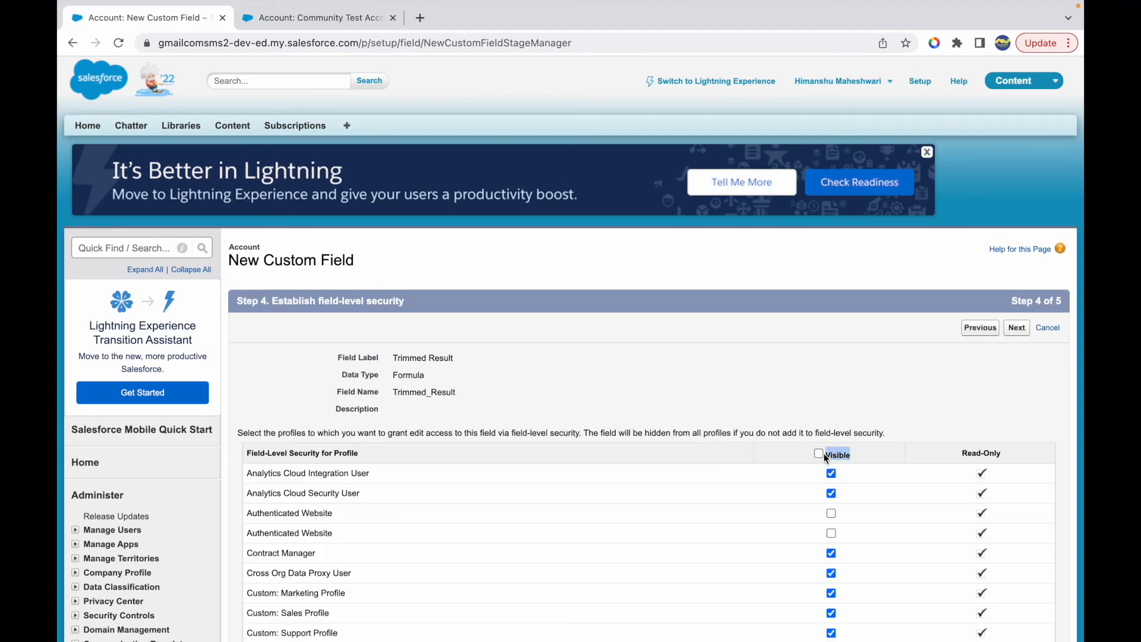
pyautogui.scroll(-13, 832, 439)
pyautogui.click(830, 377)
pyautogui.click(1015, 439)
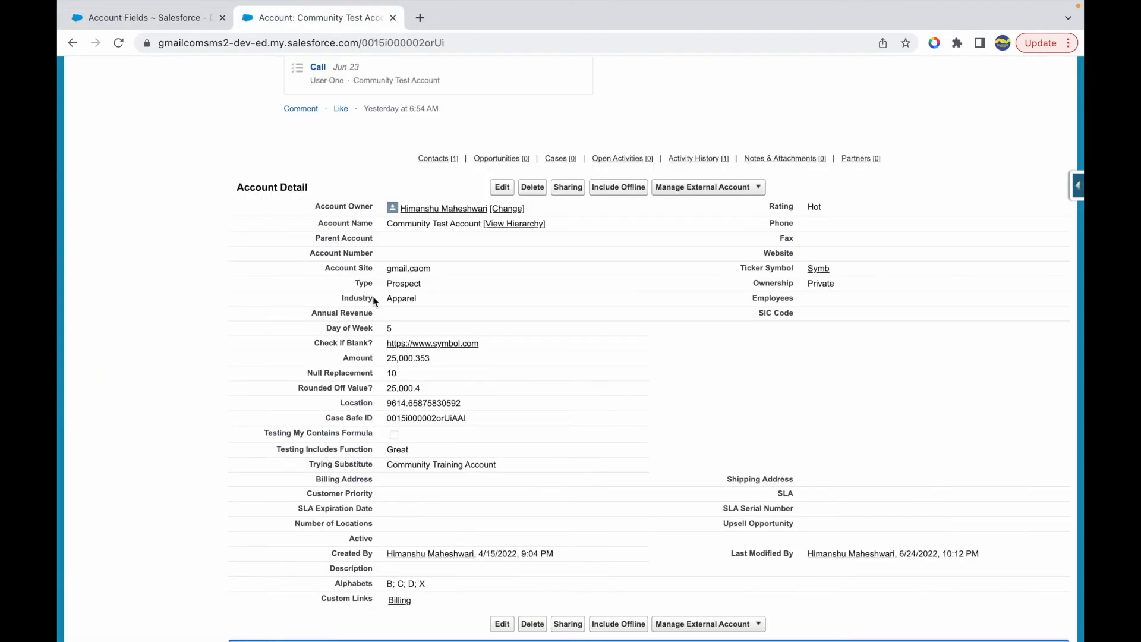
# - Save the new field on the Account Layout and check Trimmed Result on the reloaded Community Test Account record
pyautogui.press('super+t')
pyautogui.click(563, 18)
pyautogui.press('super+r')
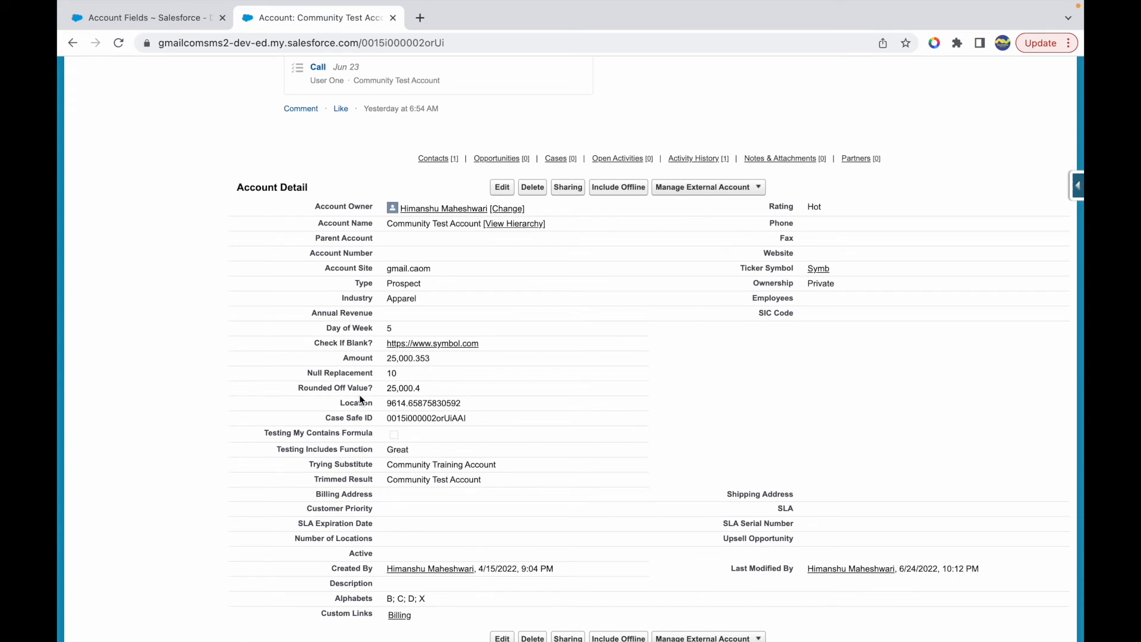
pyautogui.scroll(-1, 356, 485)
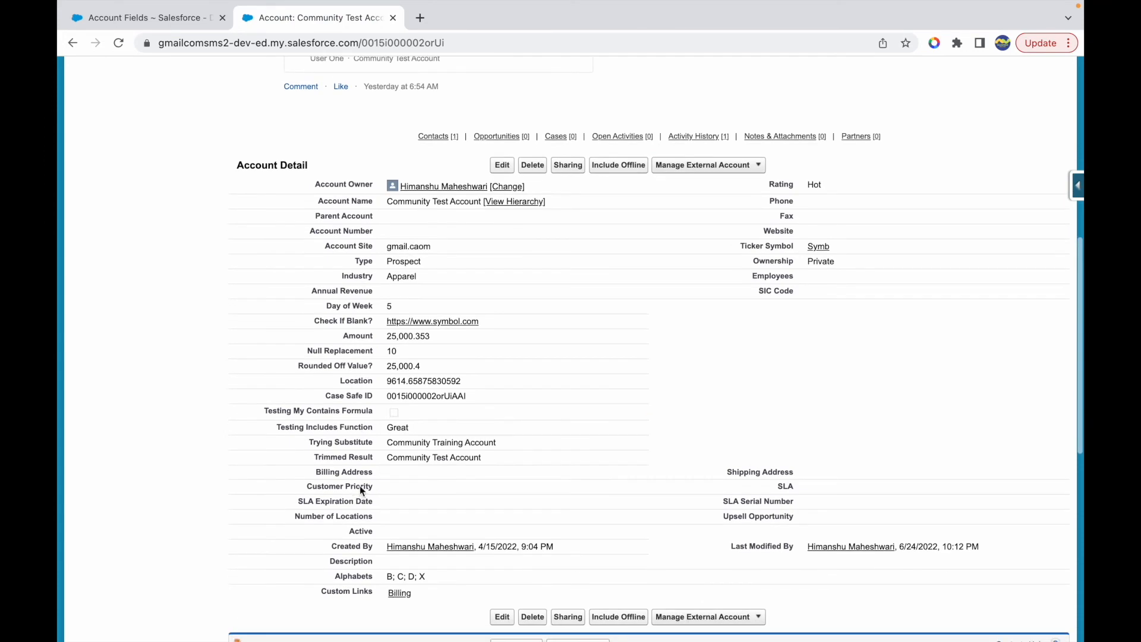
pyautogui.click(374, 464)
pyautogui.moveTo(374, 464); pyautogui.dragTo(308, 458)
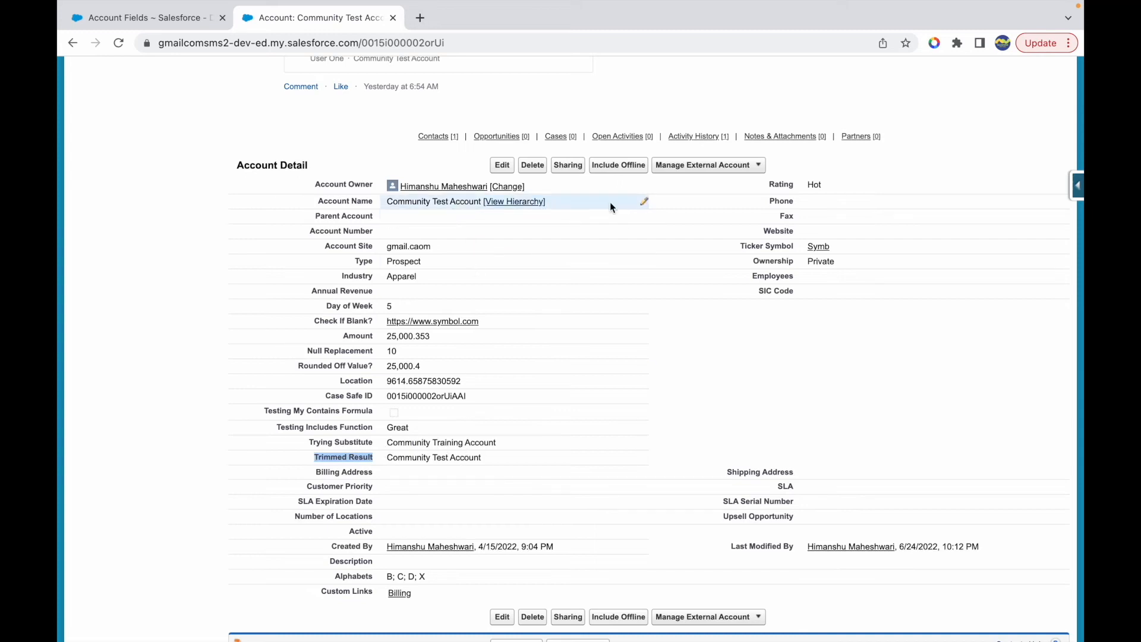
# - Add extra spaces before and between the words of the Account Name Community Test Account and save the record
pyautogui.doubleClick(641, 202)
pyautogui.press('Home')
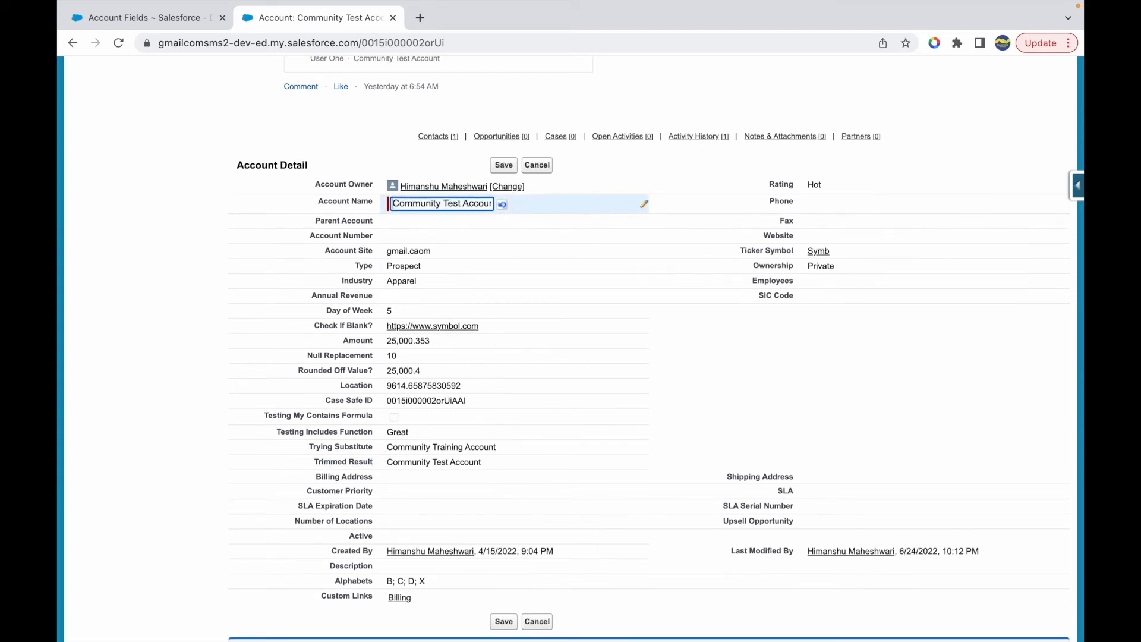
pyautogui.click(444, 203)
pyautogui.write('.')
pyautogui.press('BackSpace')
pyautogui.press('shift+super+Right')
pyautogui.press('Right')
pyautogui.press('shift+super+Left')
pyautogui.press('Left')
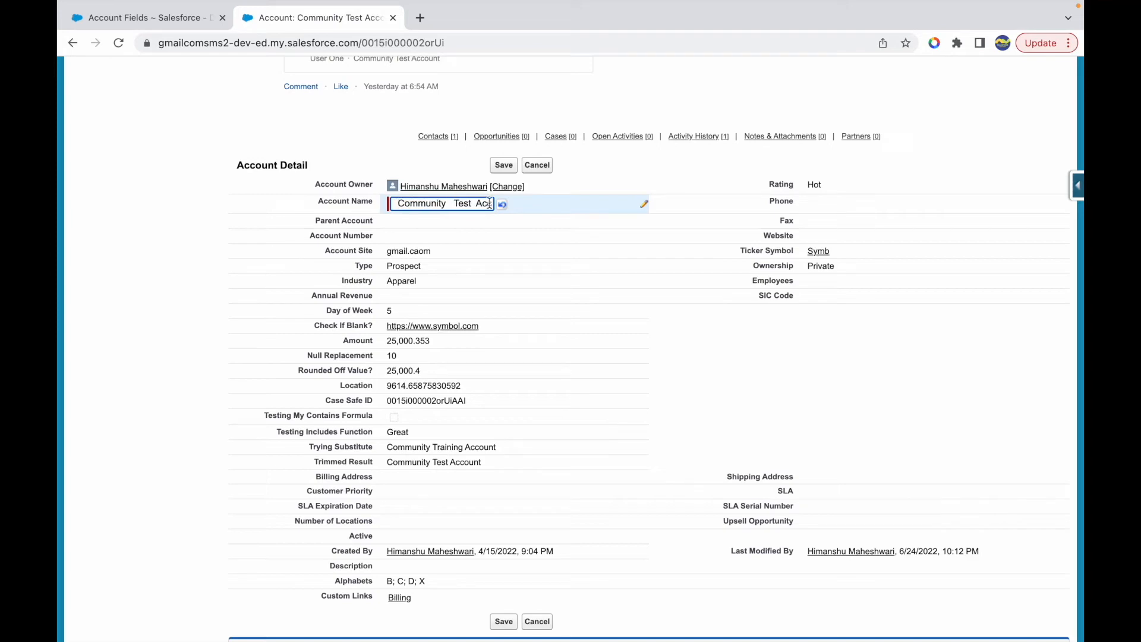
pyautogui.click(506, 164)
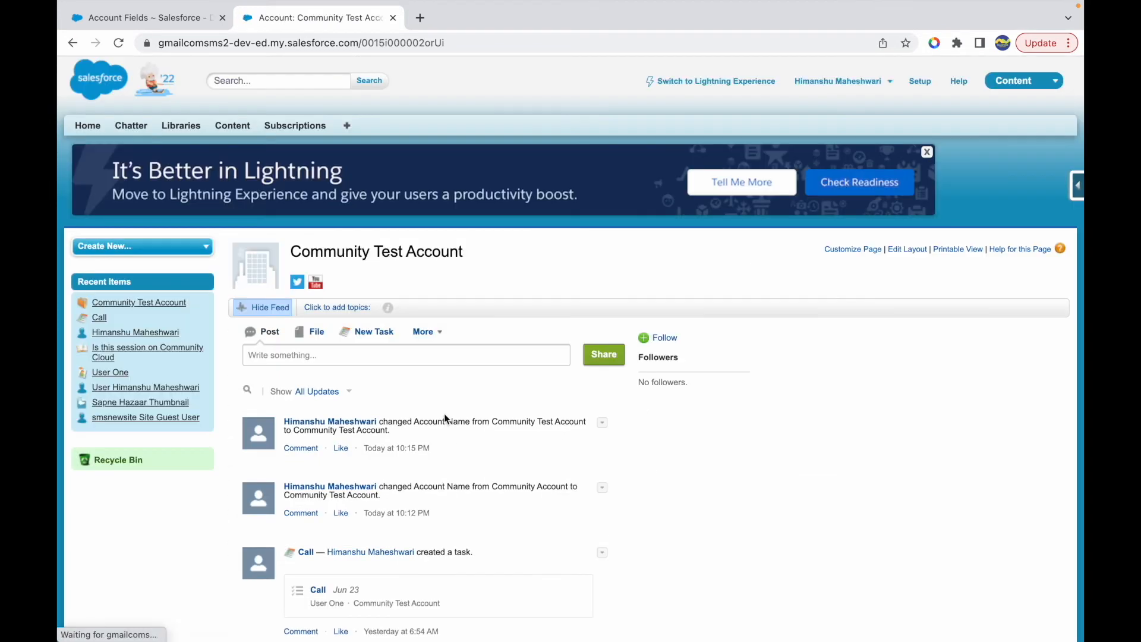
# - Compare the Trimmed Result value with the Account Name and copy the trimmed value
pyautogui.scroll(-8, 365, 395)
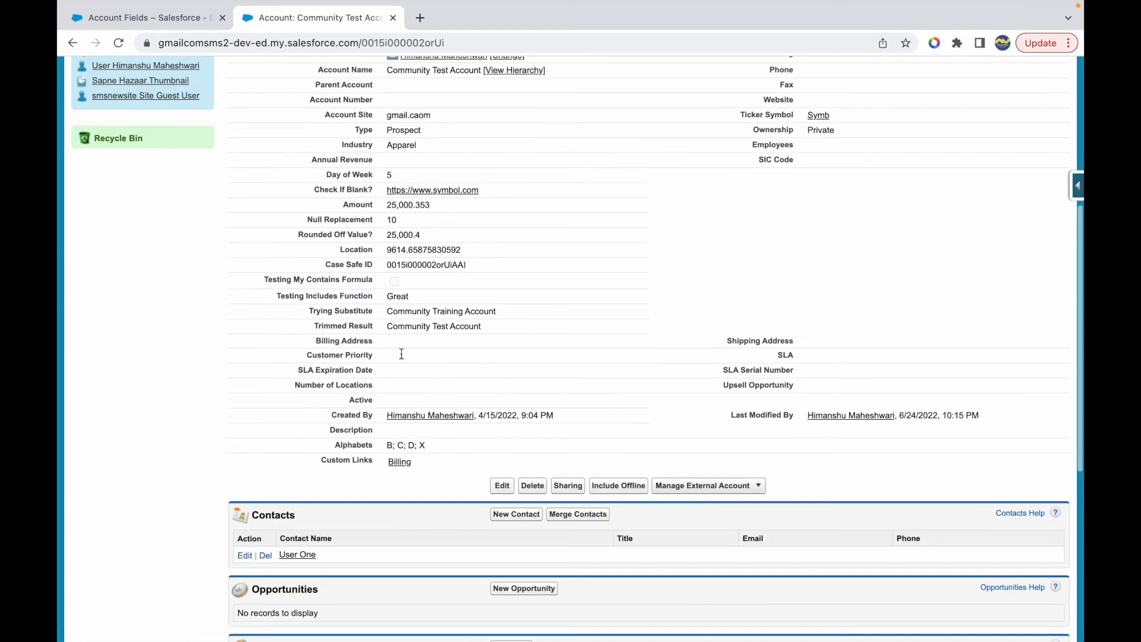
pyautogui.doubleClick(459, 326)
pyautogui.moveTo(481, 326); pyautogui.dragTo(383, 331)
pyautogui.click(383, 331)
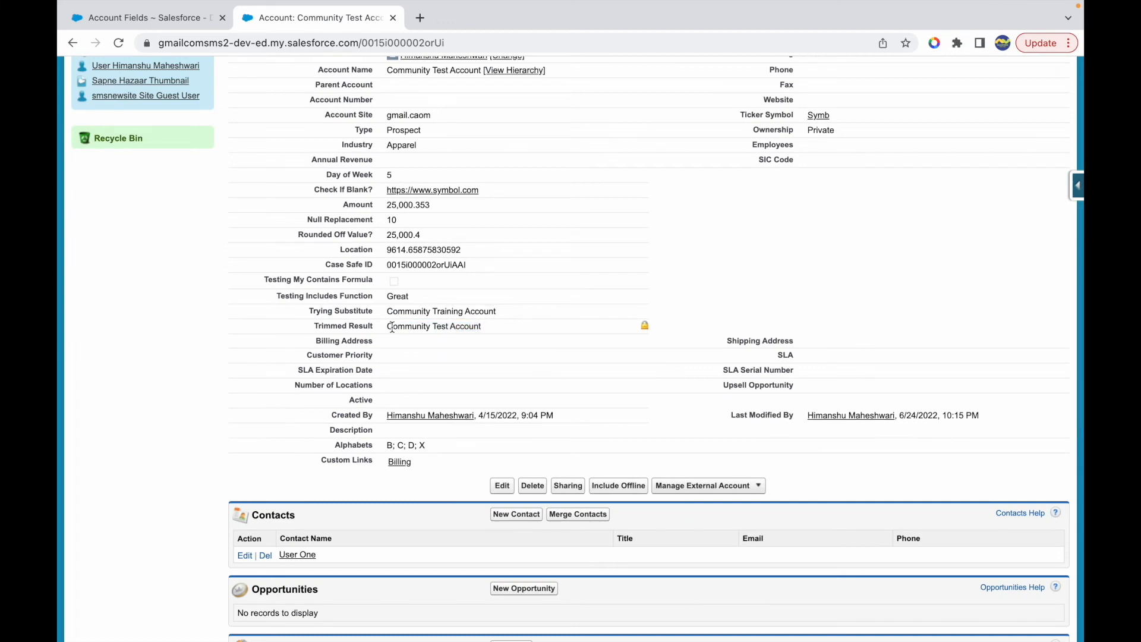
pyautogui.scroll(1, 515, 326)
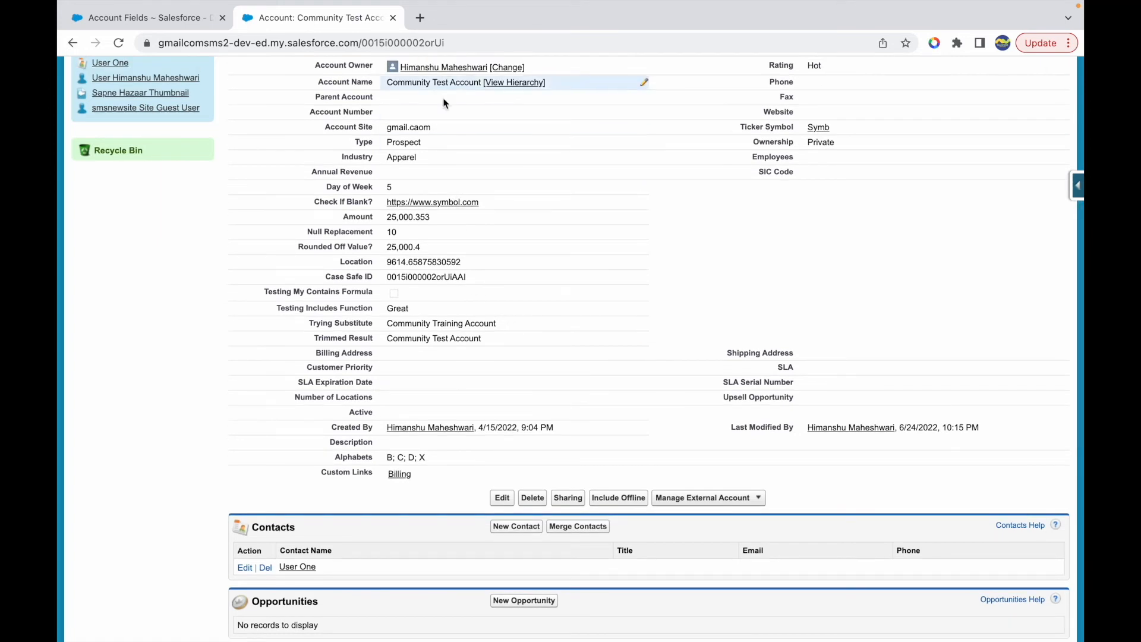
pyautogui.moveTo(386, 339); pyautogui.dragTo(485, 344)
pyautogui.press('super+c')
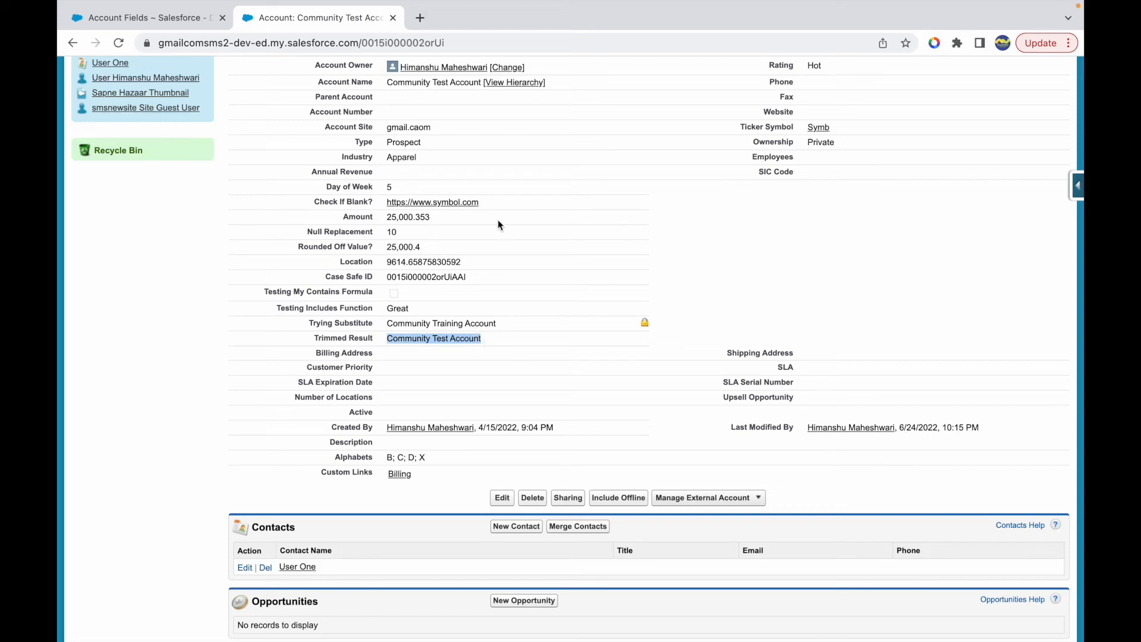
# - Switch to the Keynote presentation, duplicate slide 13 with the function list, and open the copy
pyautogui.hotkey('ctrl', 'Up')
pyautogui.click(592, 62)
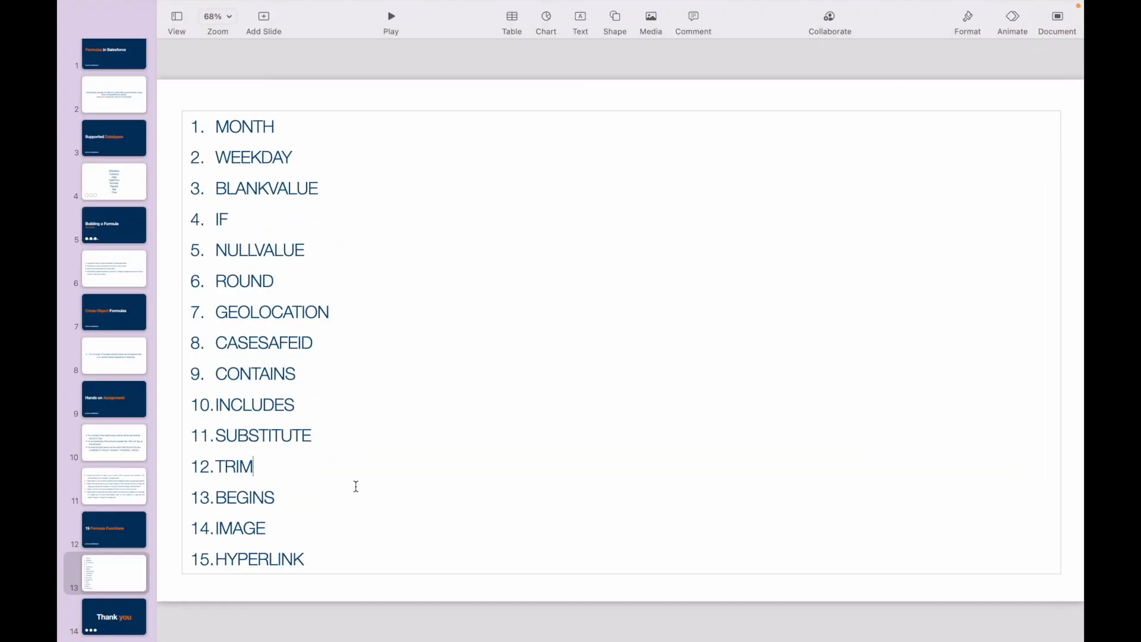
pyautogui.click(109, 575)
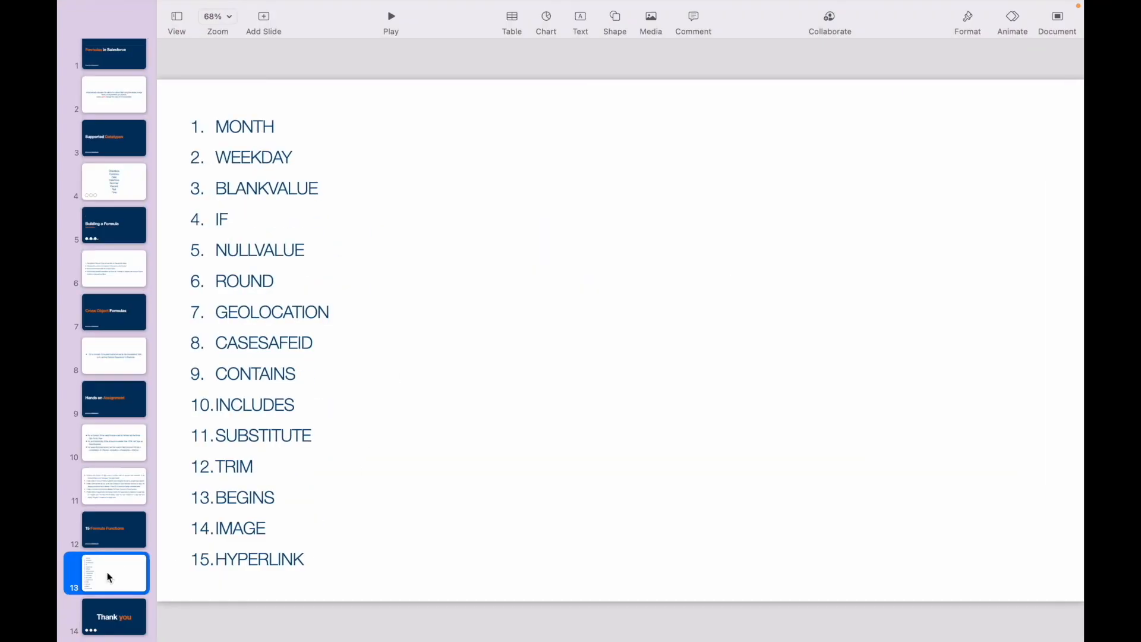
pyautogui.press('super+n')
pyautogui.click(866, 531)
pyautogui.press('super+d')
pyautogui.click(250, 464)
pyautogui.click(117, 621)
# - Replace the function list on the duplicated slide with the copied text Community Test Account
pyautogui.doubleClick(276, 497)
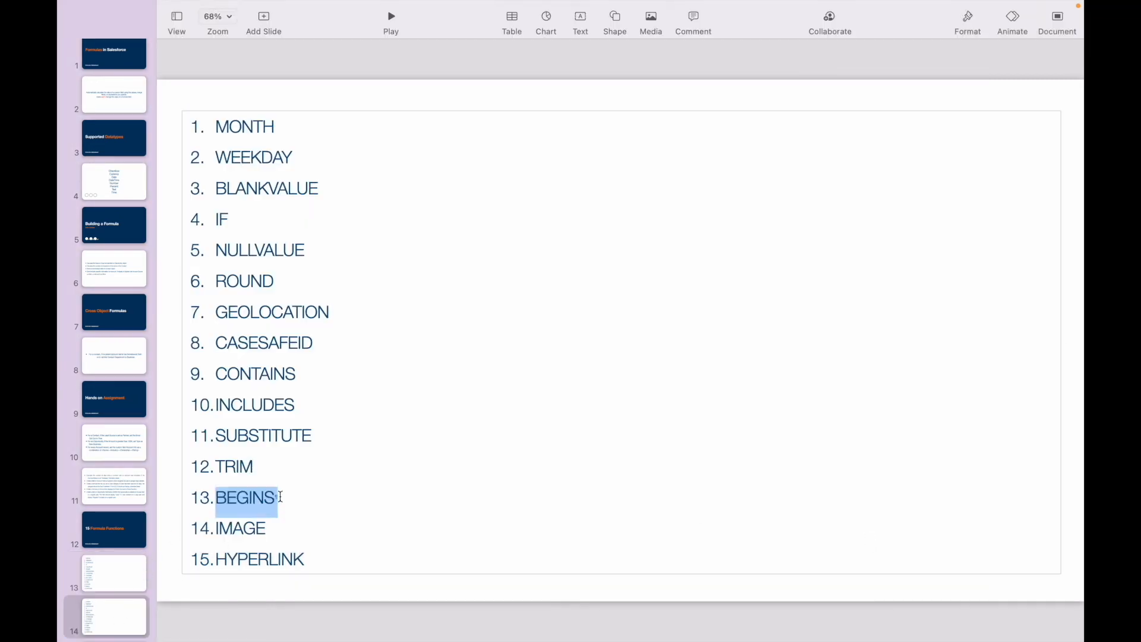
pyautogui.press('super+a')
pyautogui.press('BackSpace')
pyautogui.press('super+v')
# - Enlarge the Community Test Account text on the slide to 65 pt
pyautogui.press('super+a')
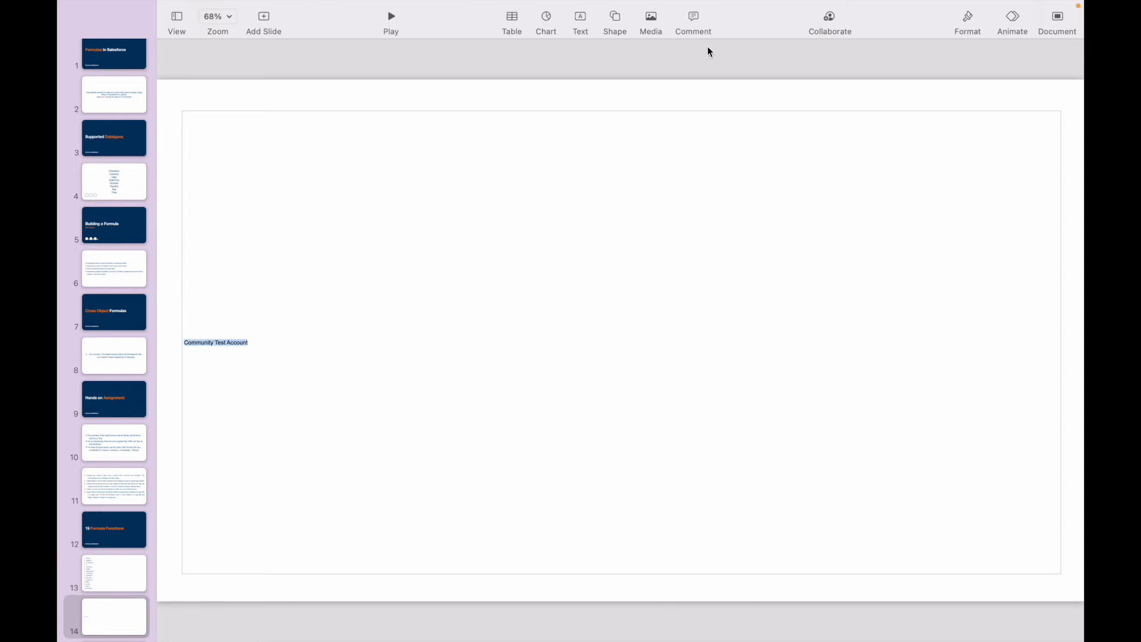
pyautogui.click(967, 23)
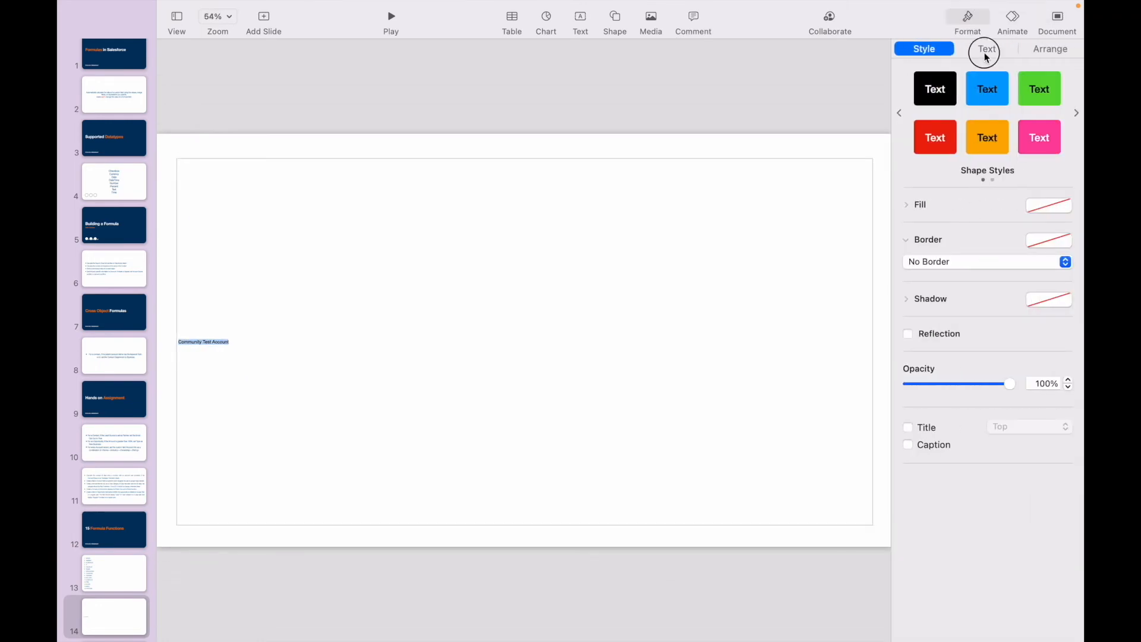
pyautogui.click(985, 49)
pyautogui.click(1068, 203)
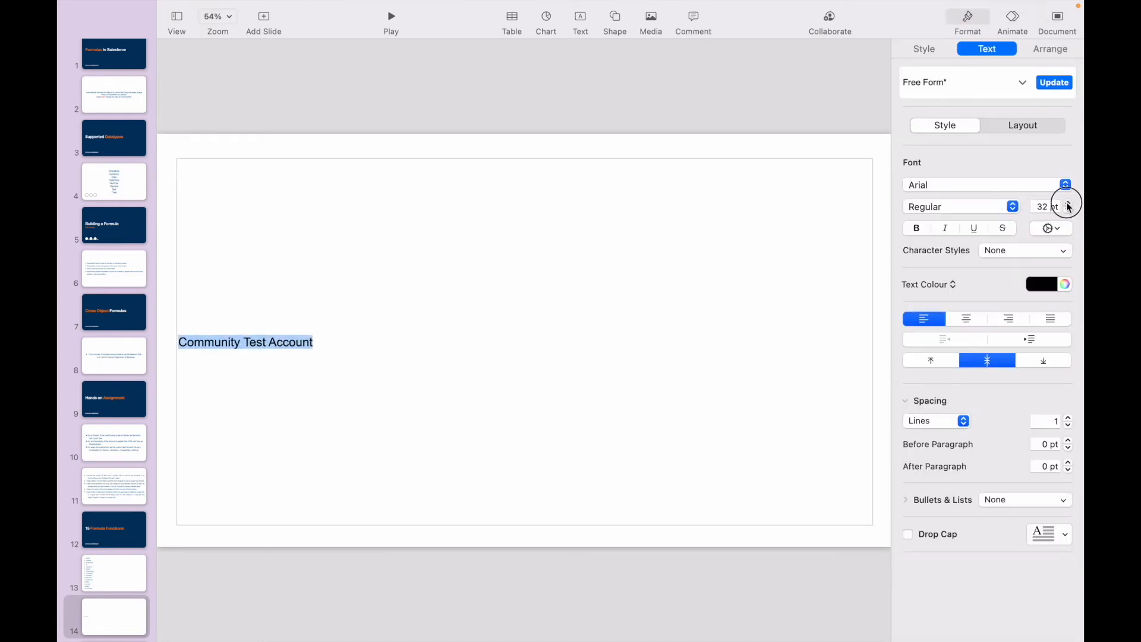
pyautogui.click(469, 342)
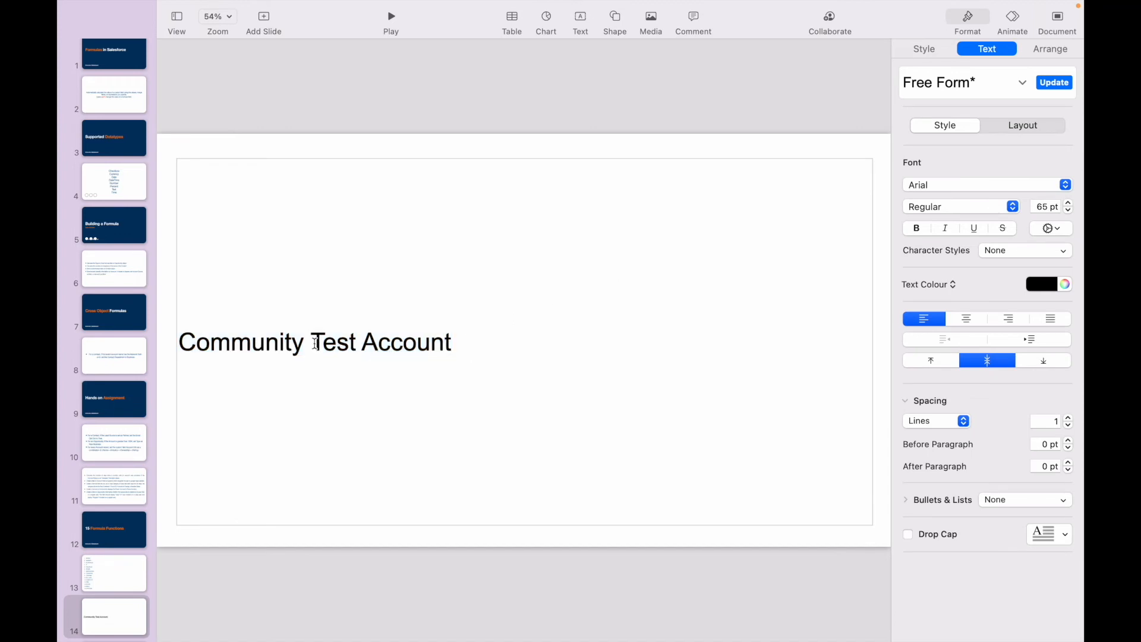
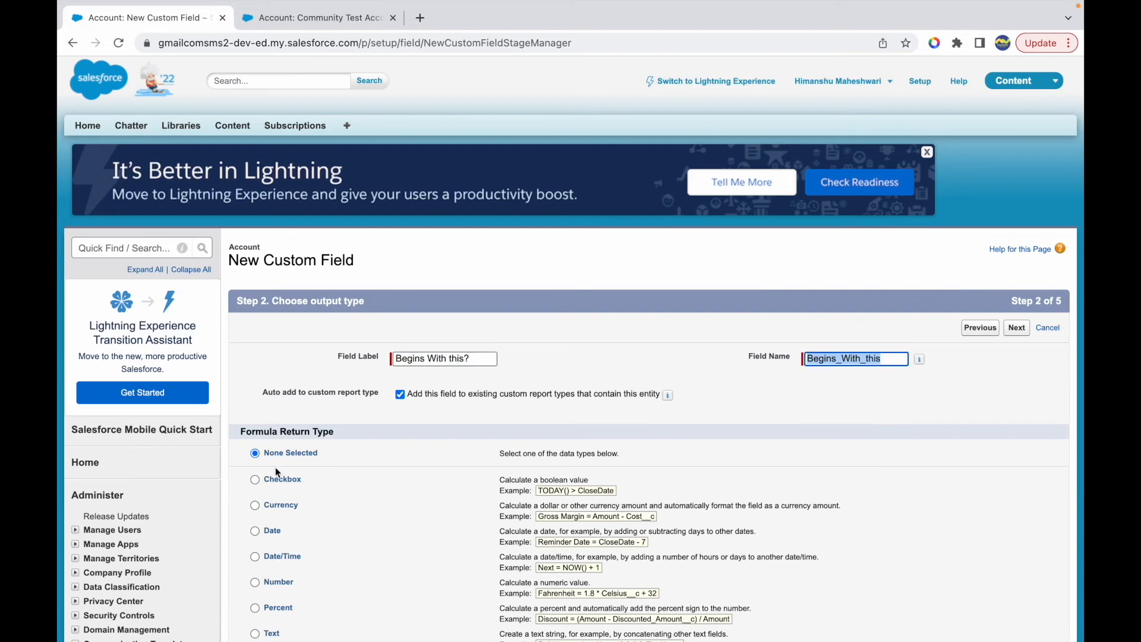
# - Choose Checkbox as the return type for the Begins With this? formula field and continue to the formula editor
pyautogui.scroll(-3, 265, 556)
pyautogui.click(255, 300)
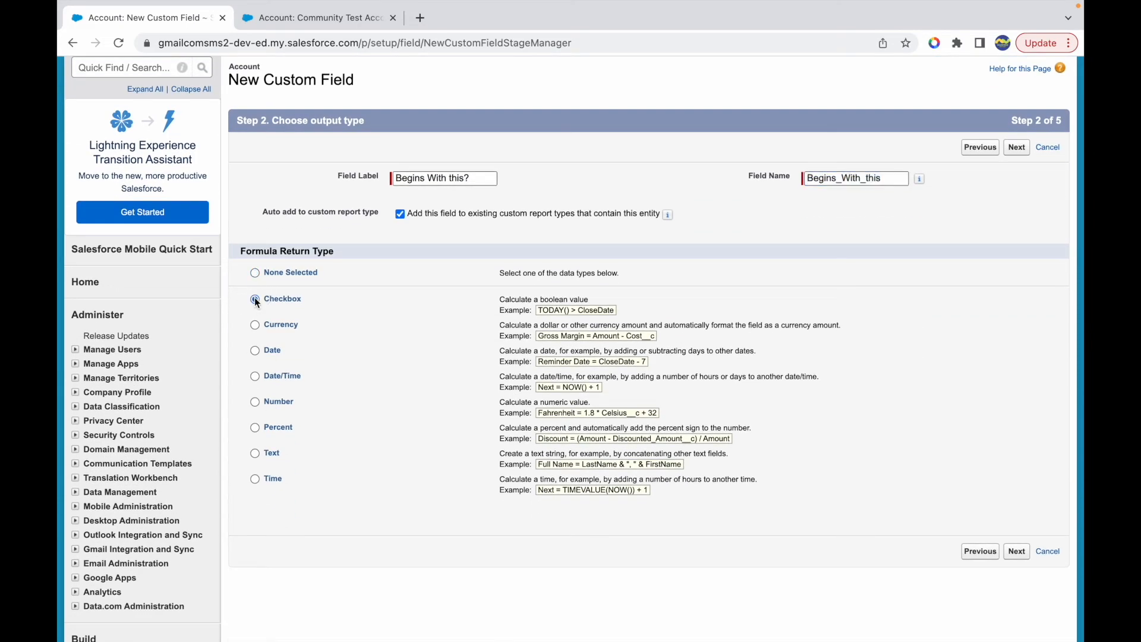
pyautogui.tripleClick(475, 184)
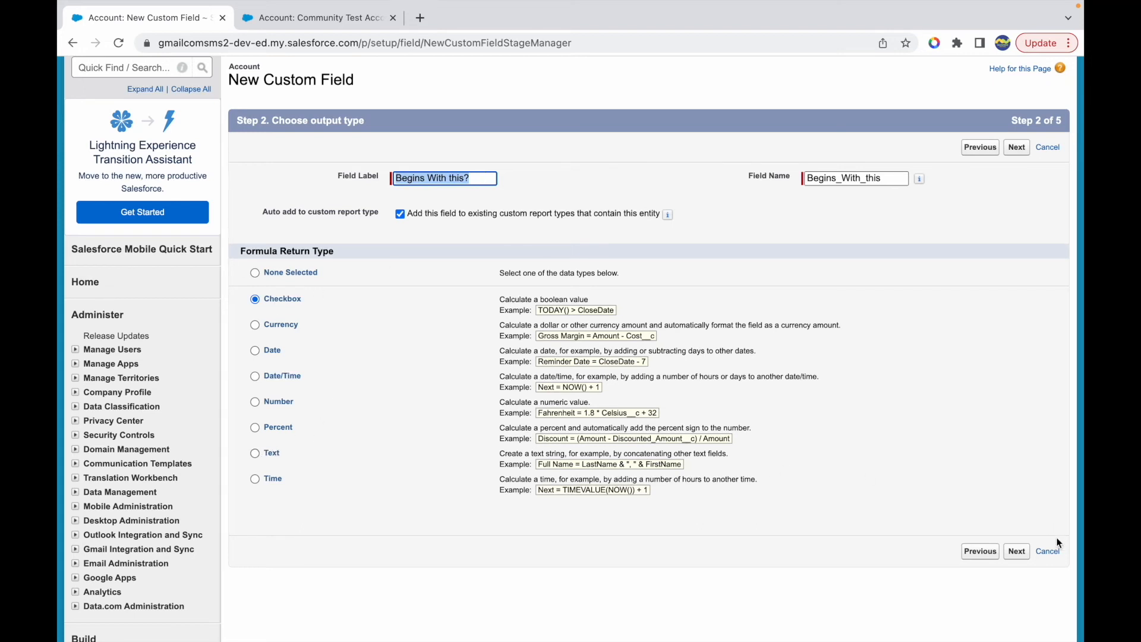
pyautogui.click(1016, 550)
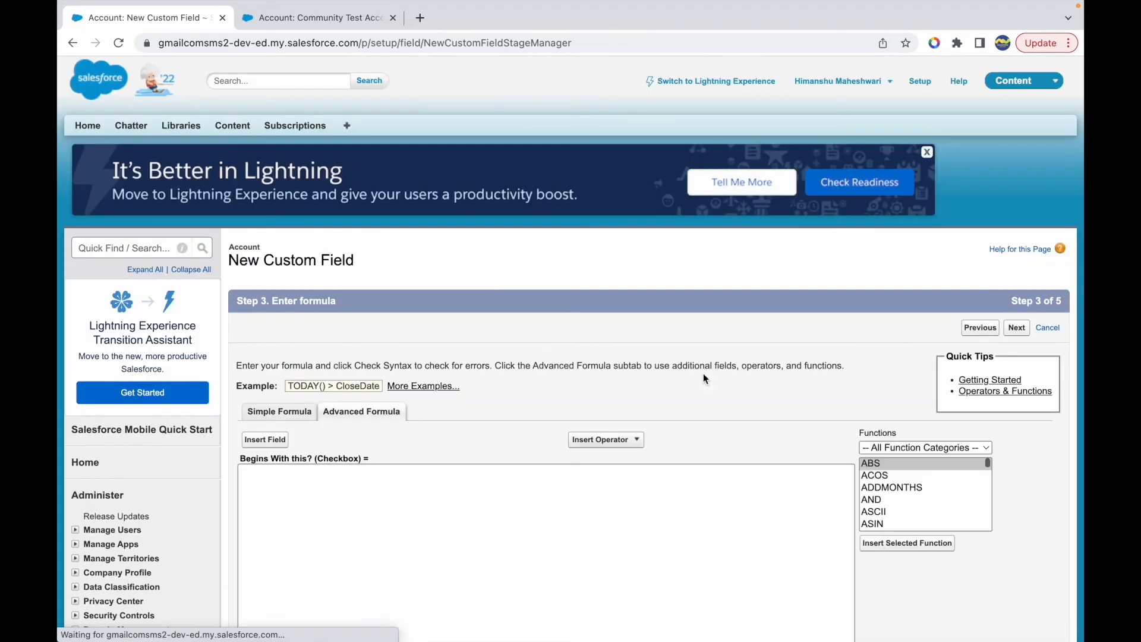
# - Filter the functions to the Text category and review the BEGINS function's syntax and description
pyautogui.scroll(-2, 662, 509)
pyautogui.click(893, 367)
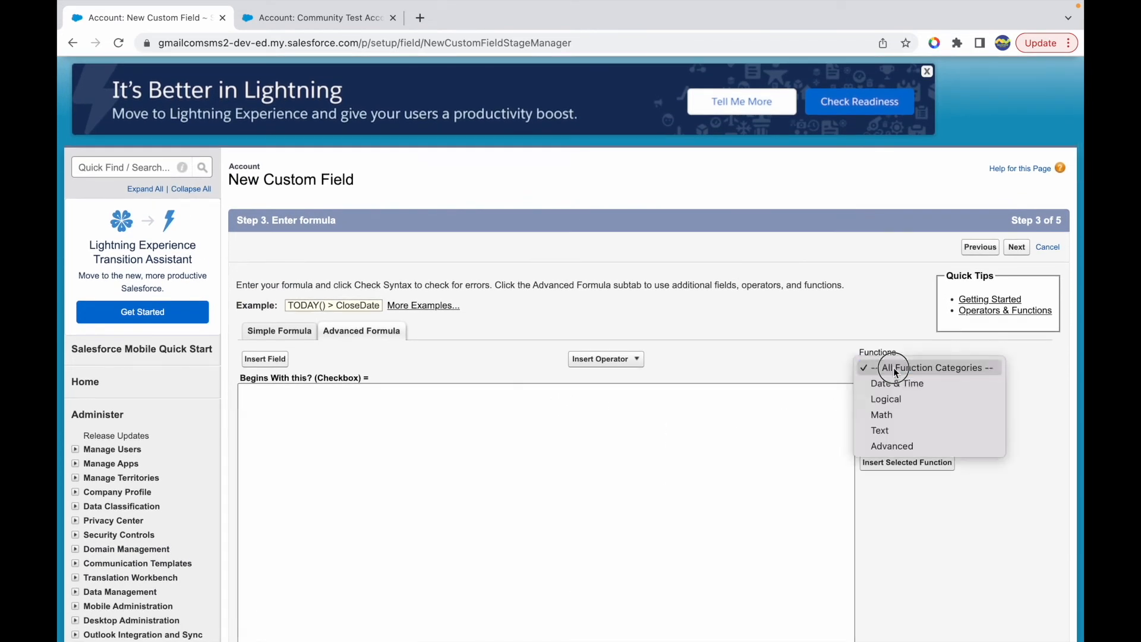
pyautogui.click(901, 429)
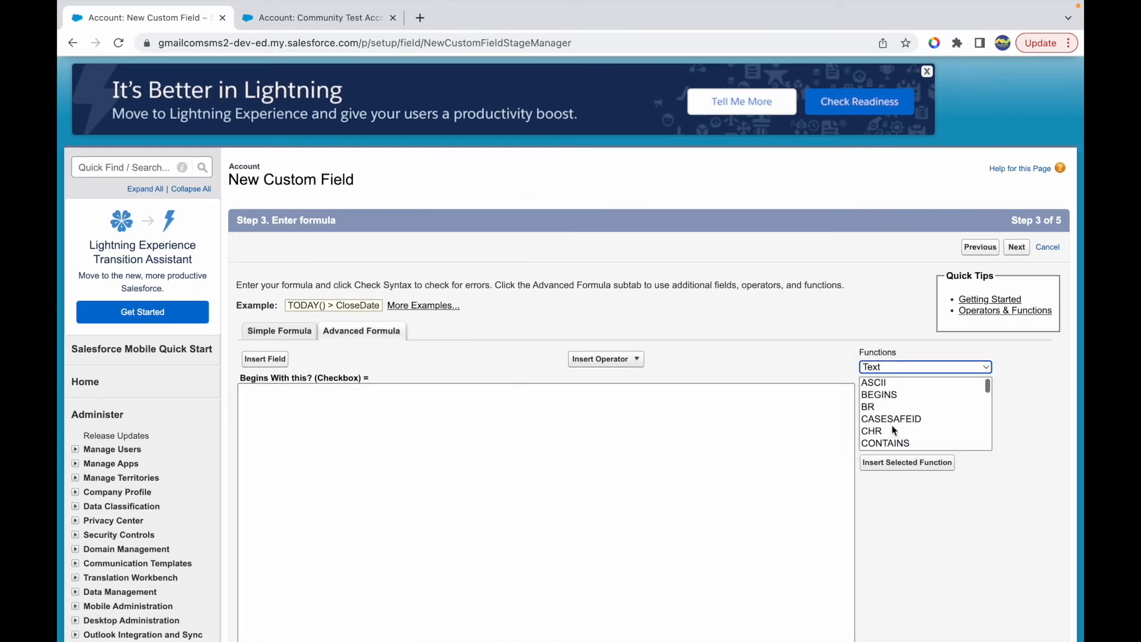
pyautogui.click(882, 395)
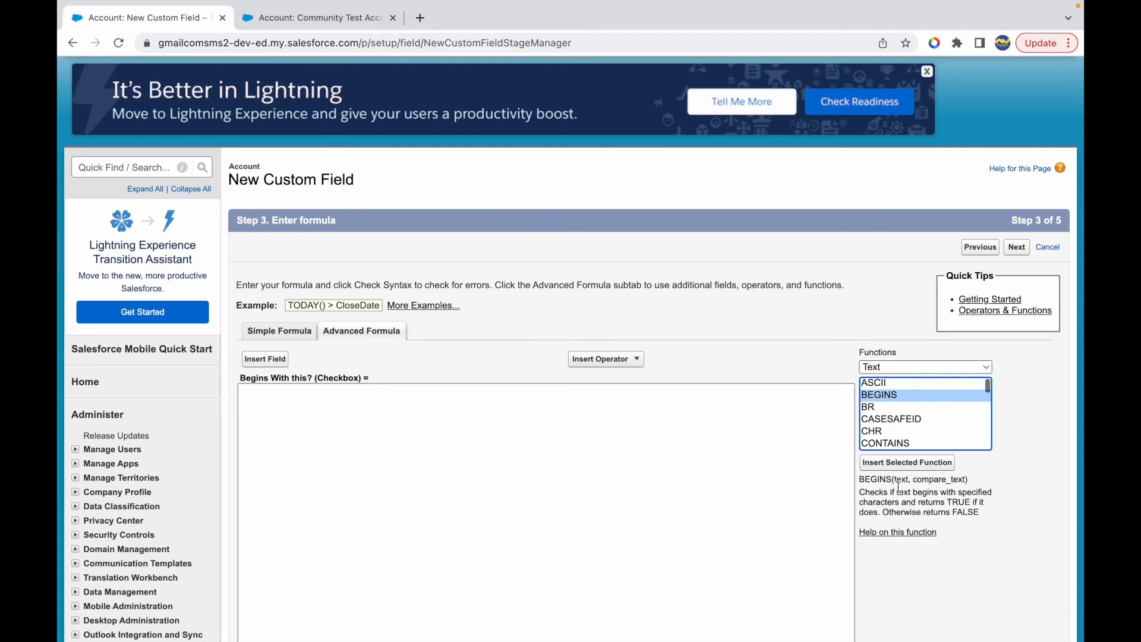
pyautogui.moveTo(895, 481)
pyautogui.mouseDown()
pyautogui.moveTo(947, 480)
pyautogui.moveTo(901, 493)
pyautogui.moveTo(950, 493)
pyautogui.moveTo(894, 506)
pyautogui.mouseUp()
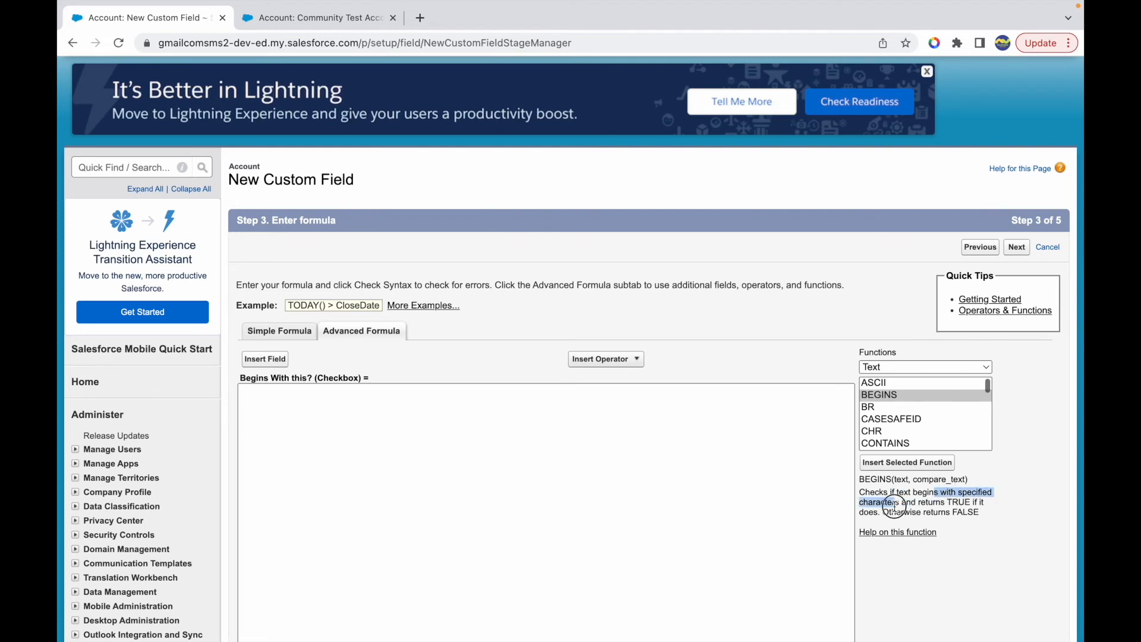
pyautogui.click(928, 505)
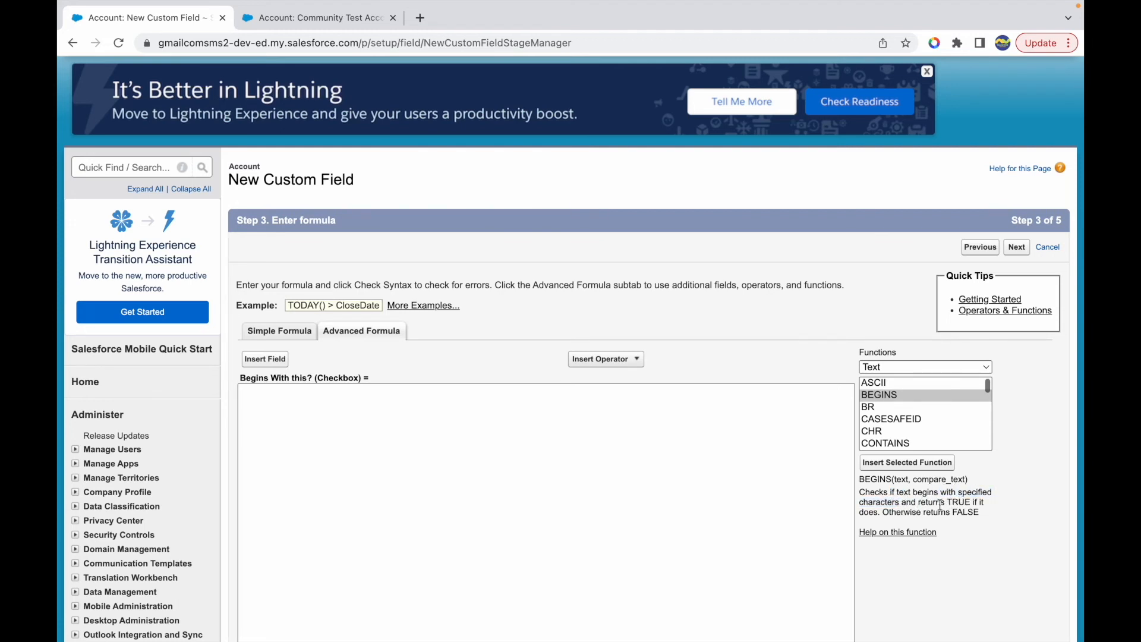
pyautogui.moveTo(914, 479); pyautogui.dragTo(966, 479)
# - Write the formula BEGINS(Site, 'www') for the Begins With this? field
pyautogui.click(485, 470)
pyautogui.write("BEGINS(Name, '")
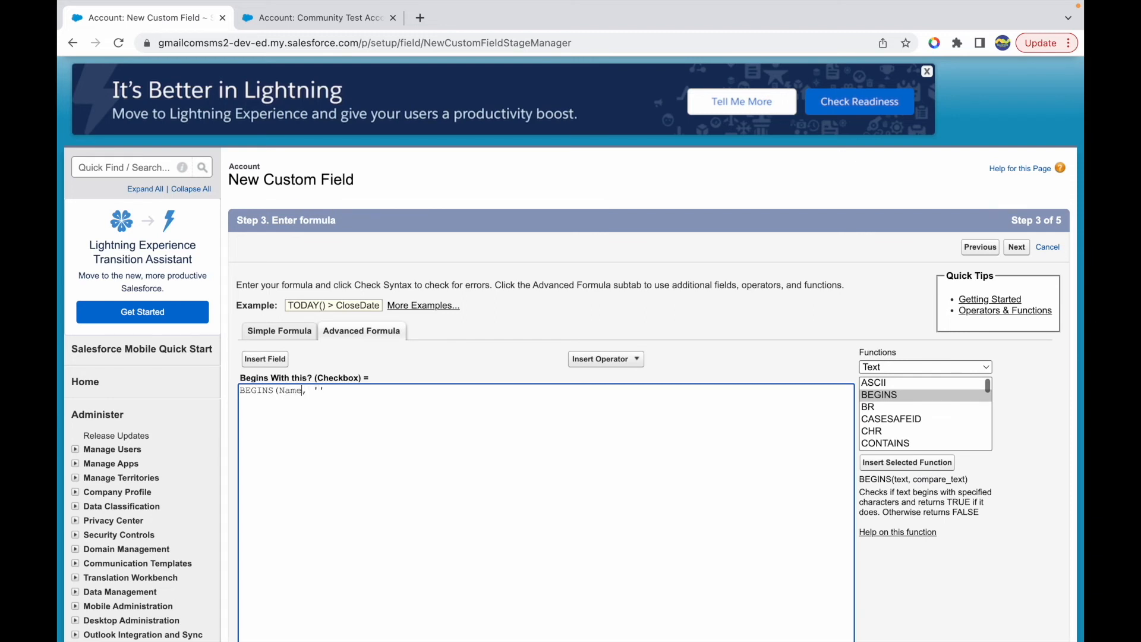
pyautogui.hotkey('shift', 'Left')
pyautogui.hotkey('shift', 'Left')
pyautogui.hotkey('shift', 'Left')
pyautogui.write("Site, 'www")
pyautogui.doubleClick(296, 393)
pyautogui.click(334, 393)
pyautogui.click(365, 392)
pyautogui.tripleClick(365, 392)
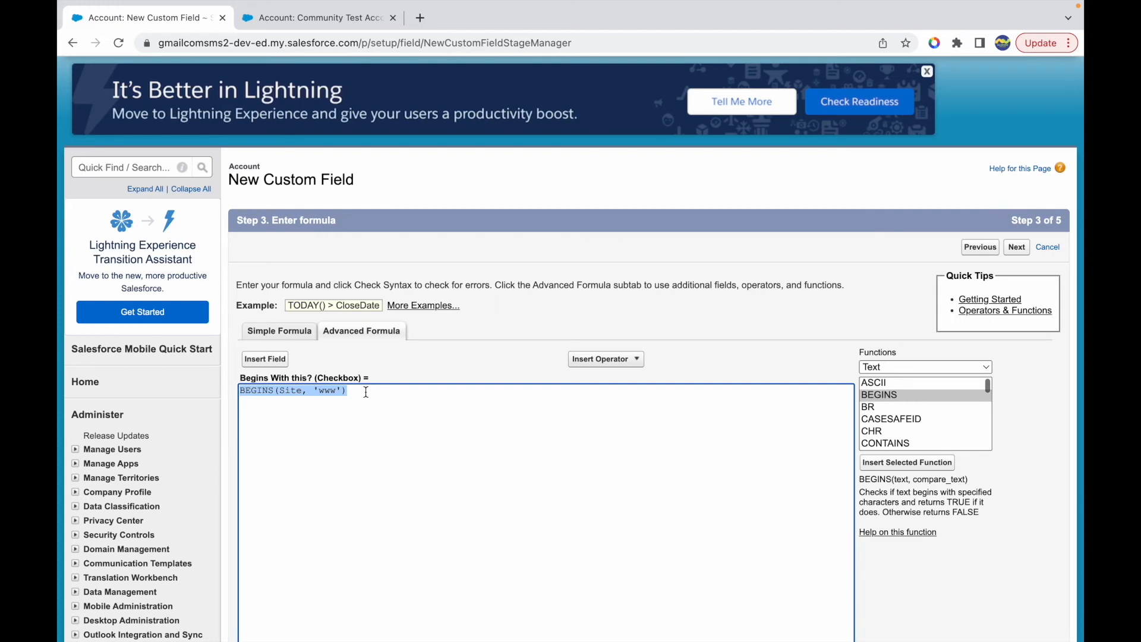
pyautogui.press('Left')
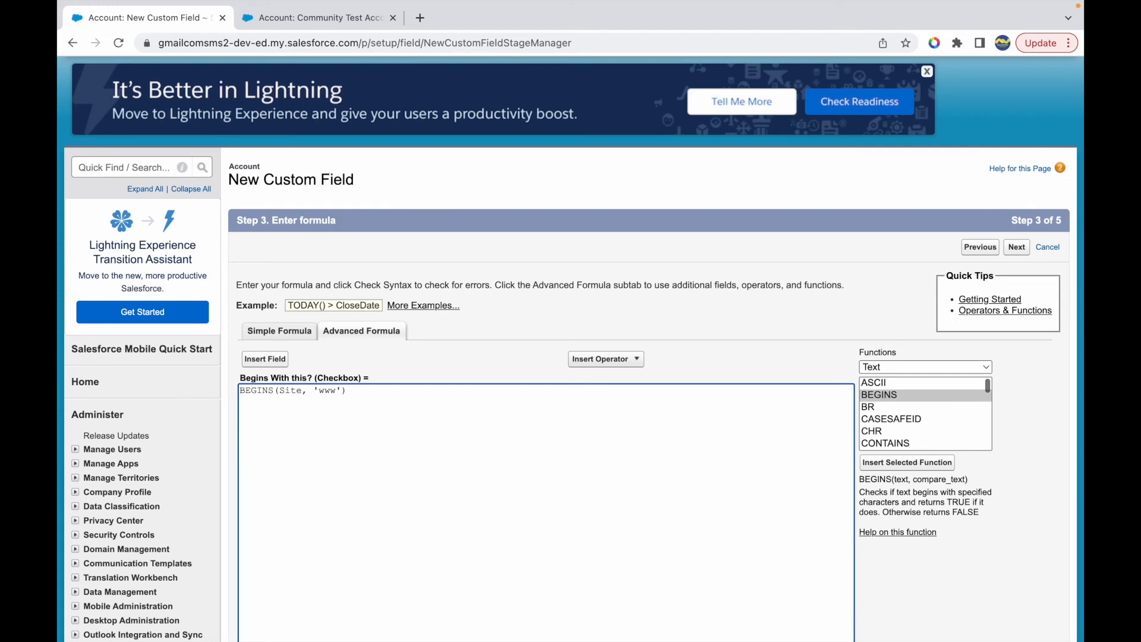
# - Look up the data type of the Account Site field among the insertable Account fields without inserting it
pyautogui.doubleClick(290, 390)
pyautogui.click(265, 360)
pyautogui.scroll(-1, 427, 372)
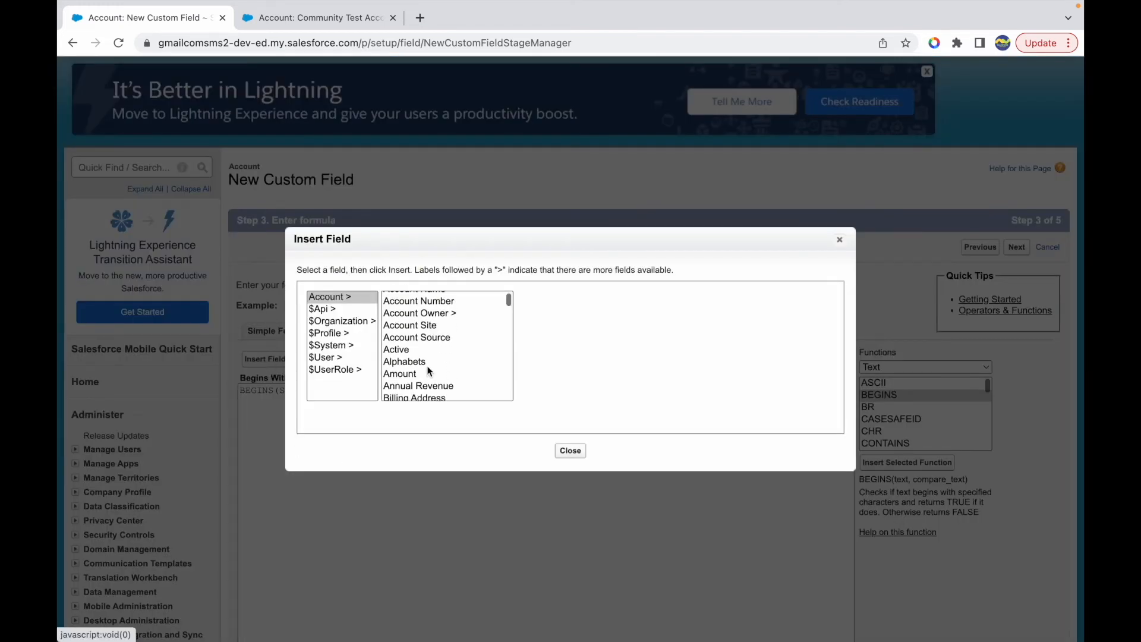
pyautogui.click(425, 328)
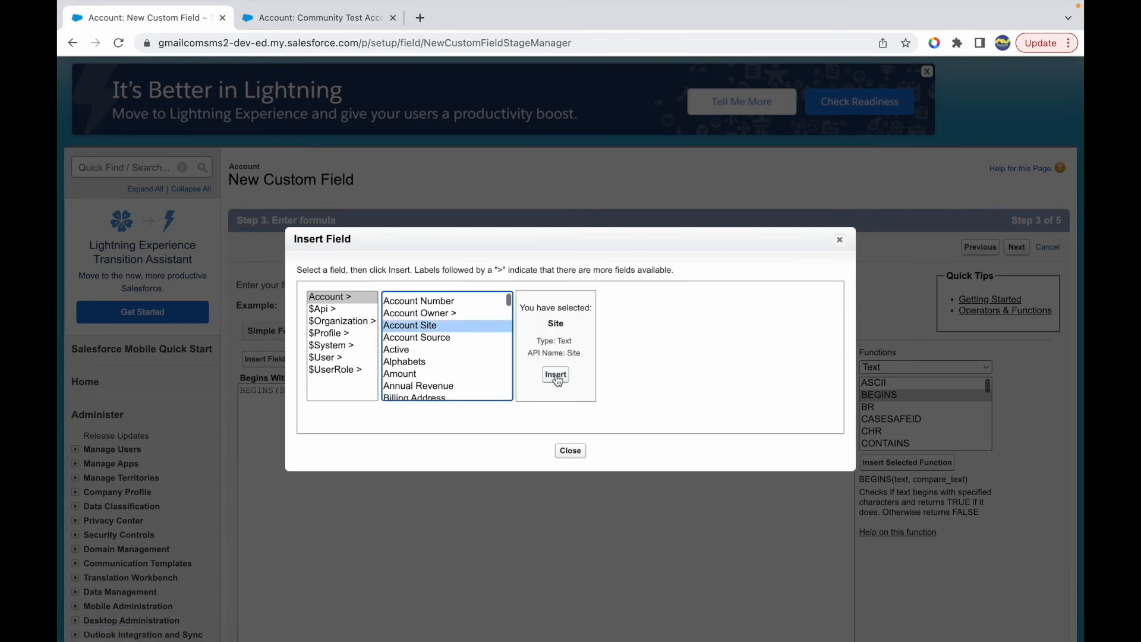
pyautogui.doubleClick(565, 340)
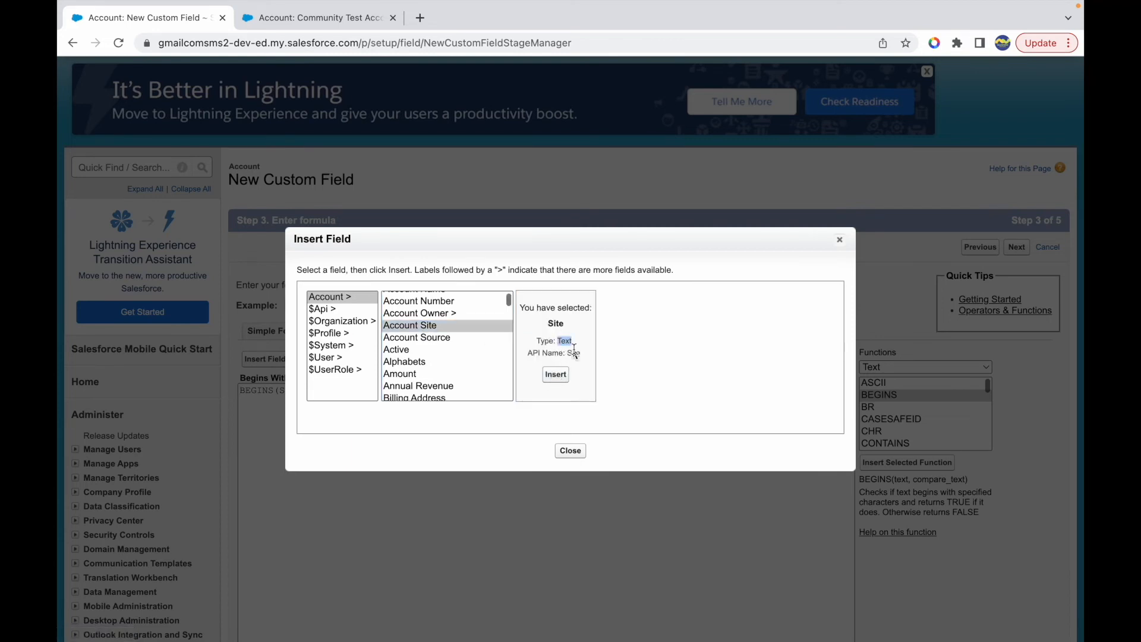
pyautogui.click(567, 450)
# - Set the formula to treat blank fields as blanks and continue to field-level security
pyautogui.click(339, 437)
pyautogui.scroll(-5, 338, 438)
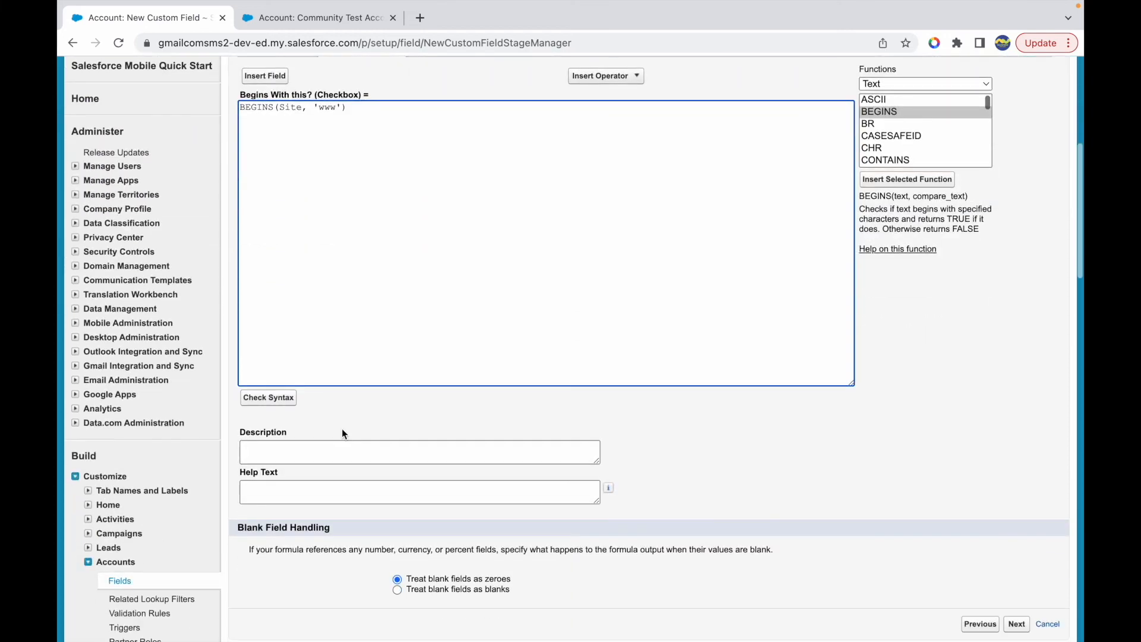
pyautogui.click(437, 590)
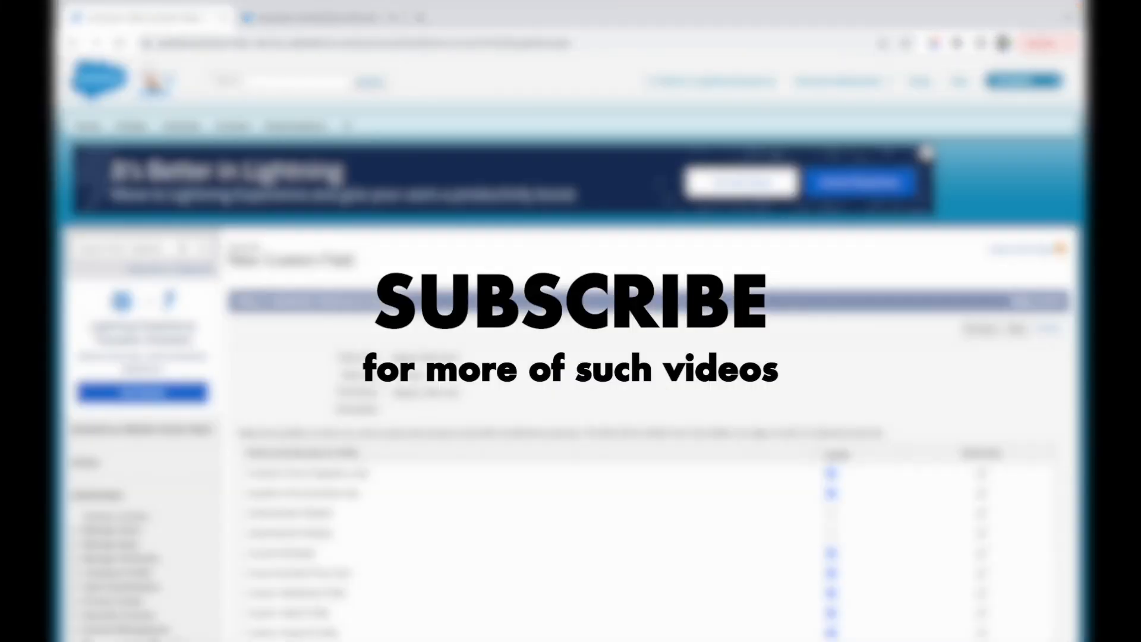
# - Clear the field's visibility for all profiles except one, and save the field on all Account page layouts
pyautogui.click(823, 456)
pyautogui.scroll(-9, 823, 458)
pyautogui.click(830, 607)
pyautogui.scroll(9, 830, 607)
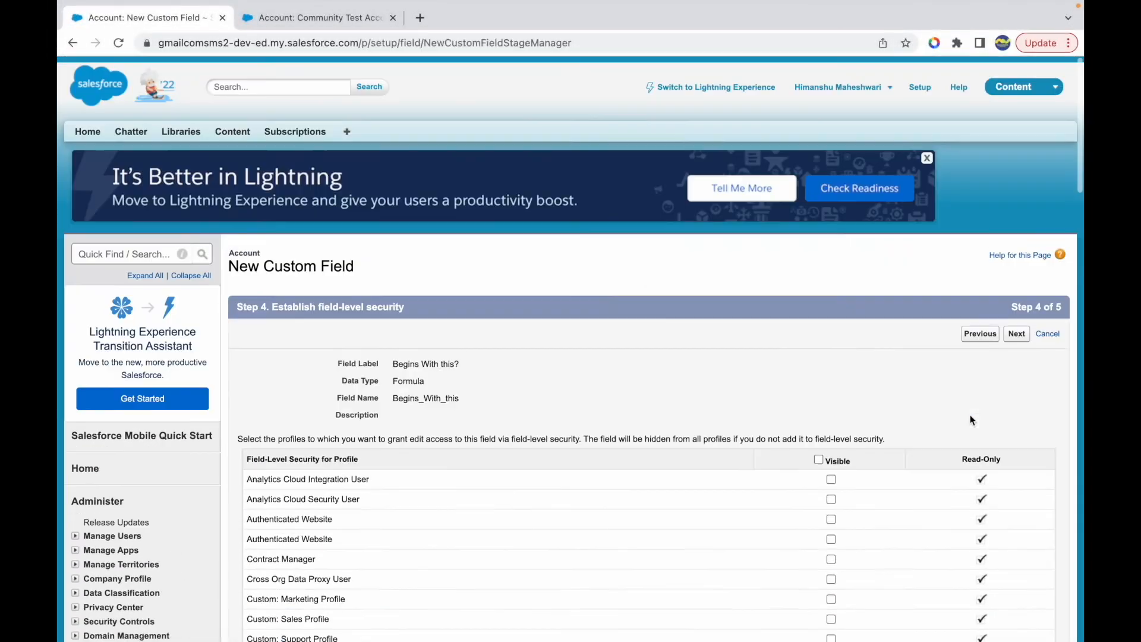
pyautogui.click(1015, 327)
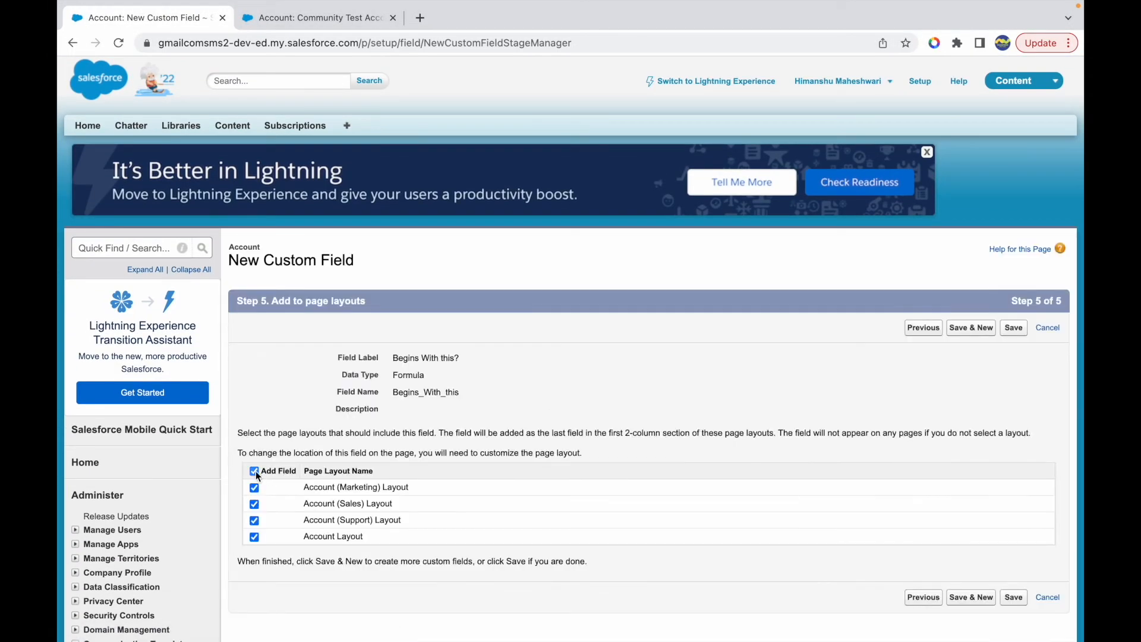
pyautogui.click(1013, 328)
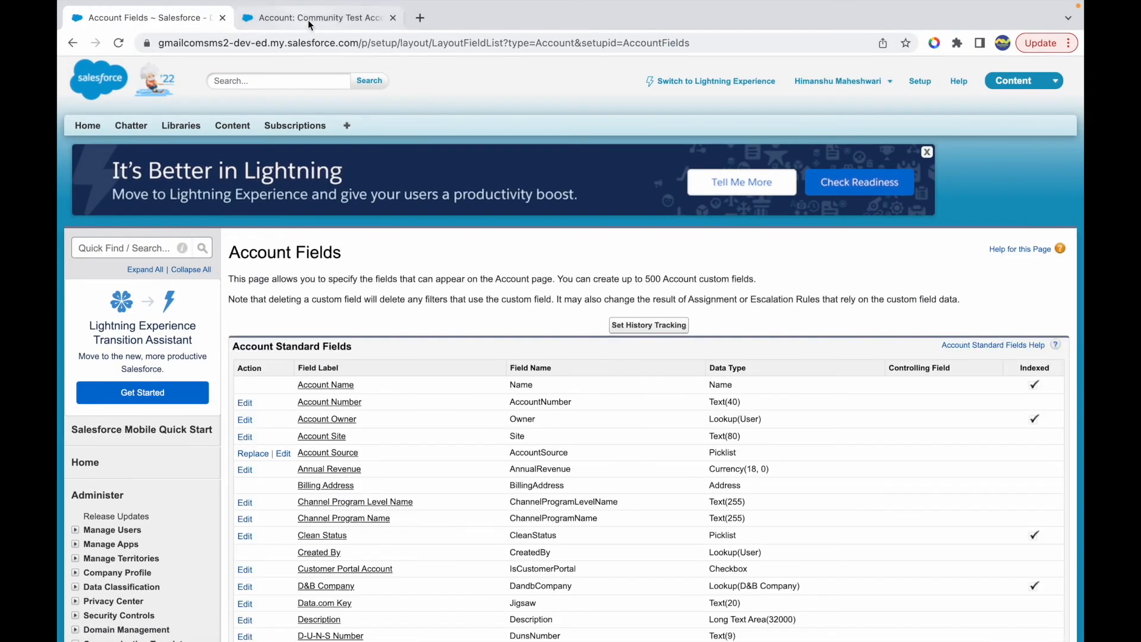
# - Reload the Community Test Account record and check its Begins With this? value
pyautogui.click(308, 18)
pyautogui.press('super+r')
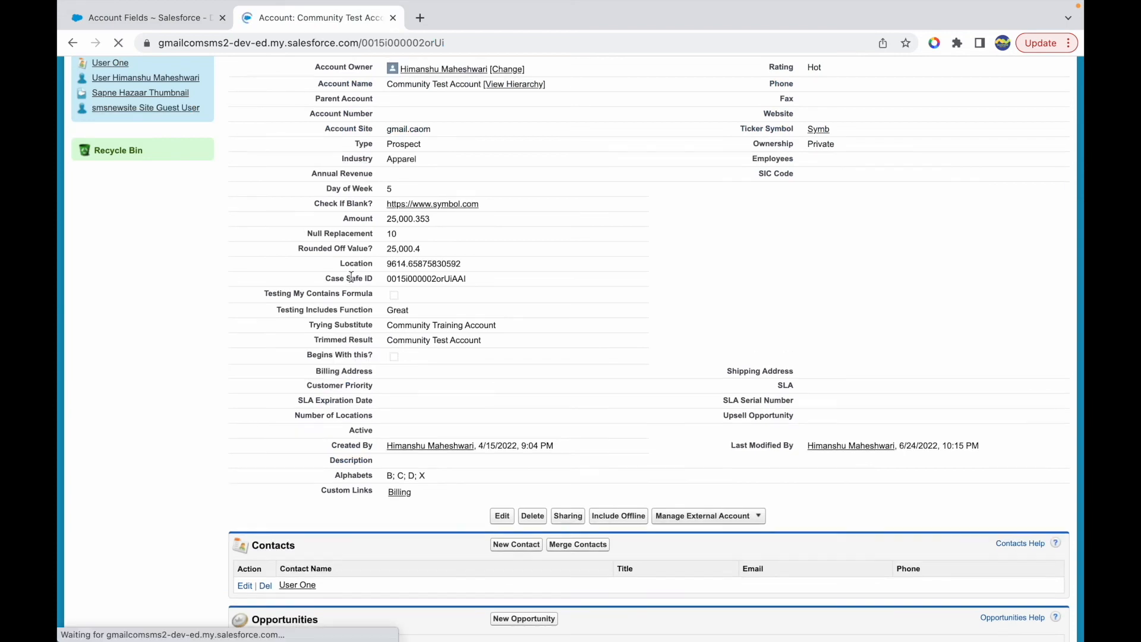
pyautogui.moveTo(304, 353); pyautogui.dragTo(376, 352)
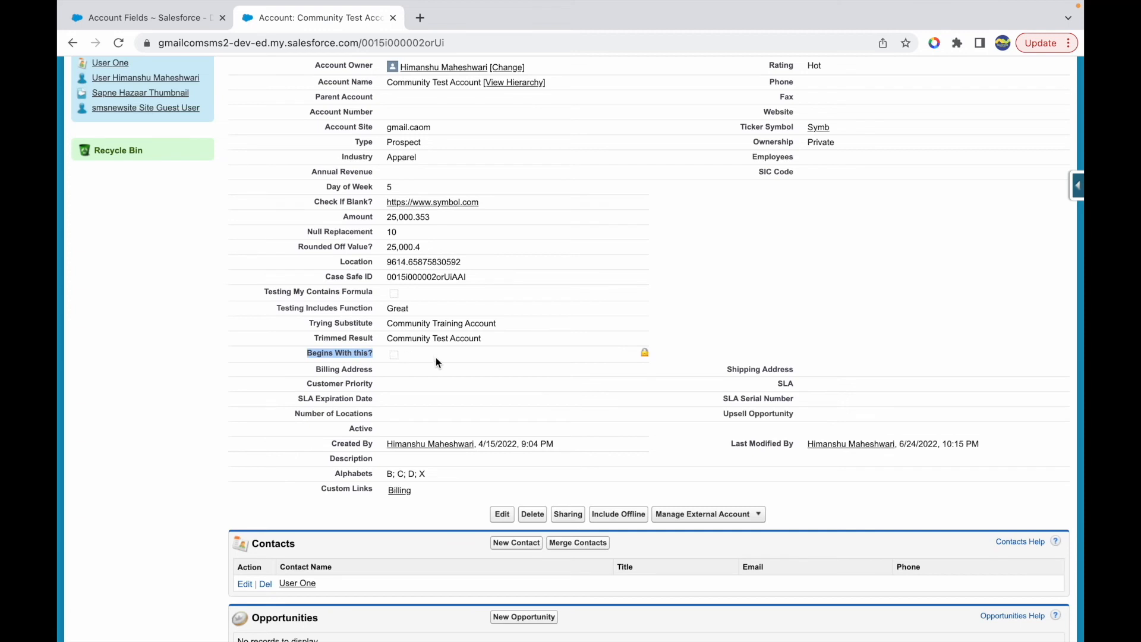
pyautogui.scroll(3, 440, 358)
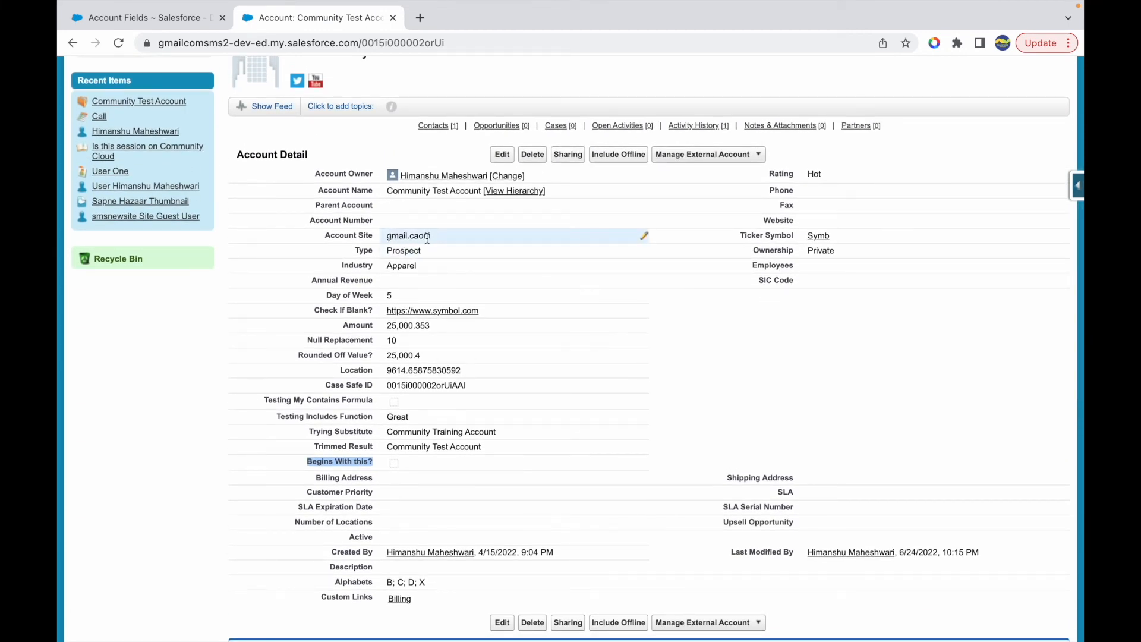
pyautogui.doubleClick(644, 237)
pyautogui.click(391, 238)
pyautogui.write('www.')
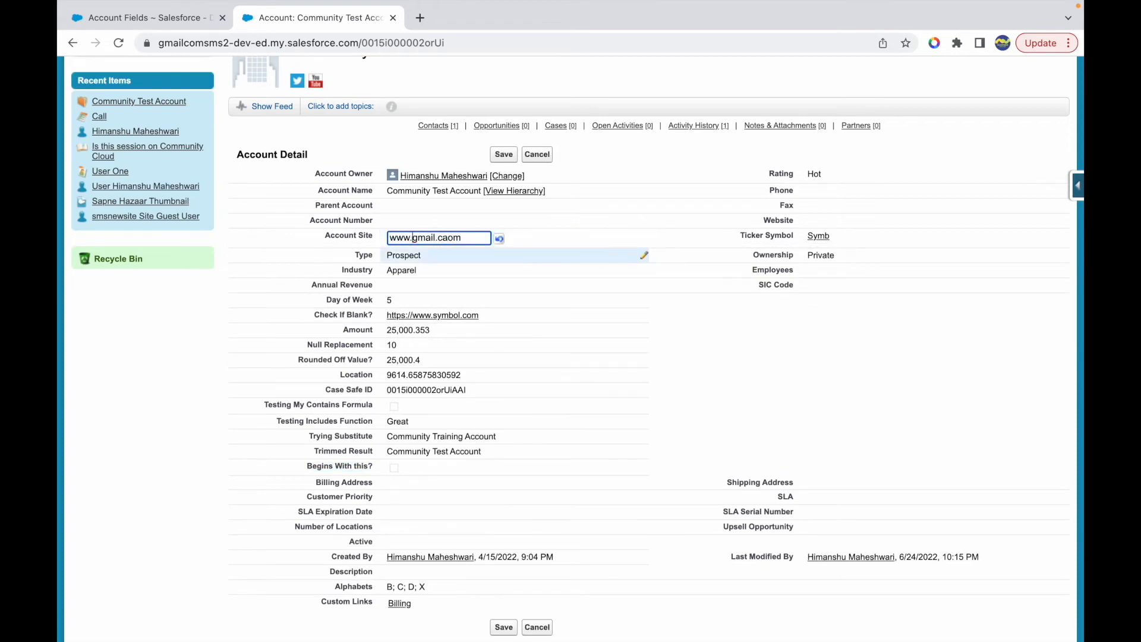
pyautogui.click(503, 154)
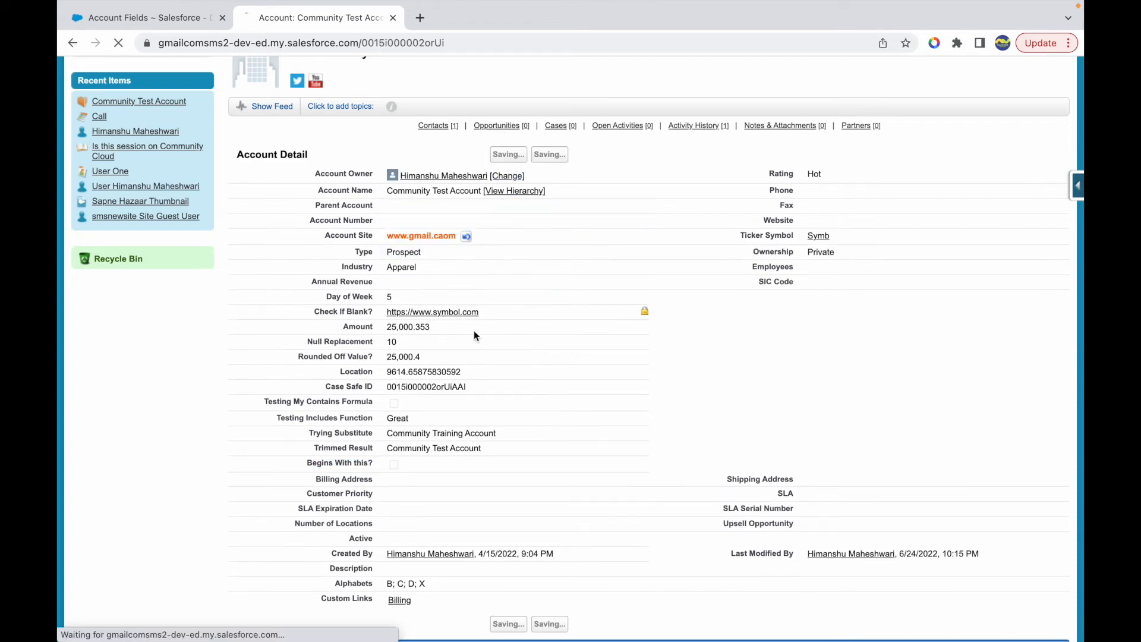
pyautogui.scroll(-3, 445, 430)
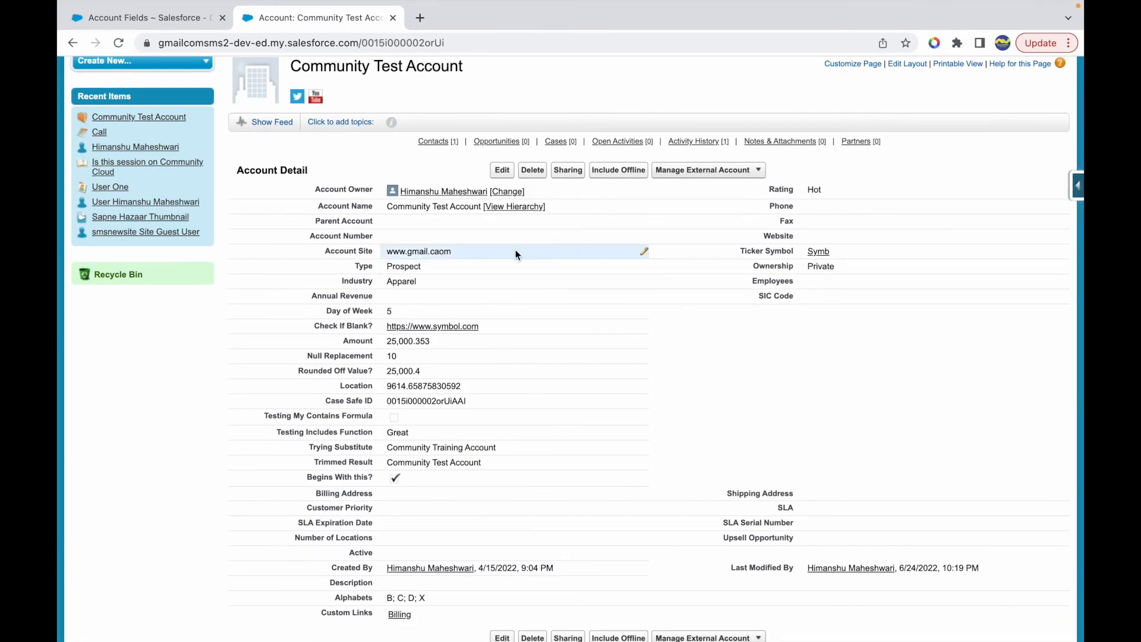
# - Add one more w to make the Account Site wwww.gmail.caom and save the record
pyautogui.doubleClick(641, 255)
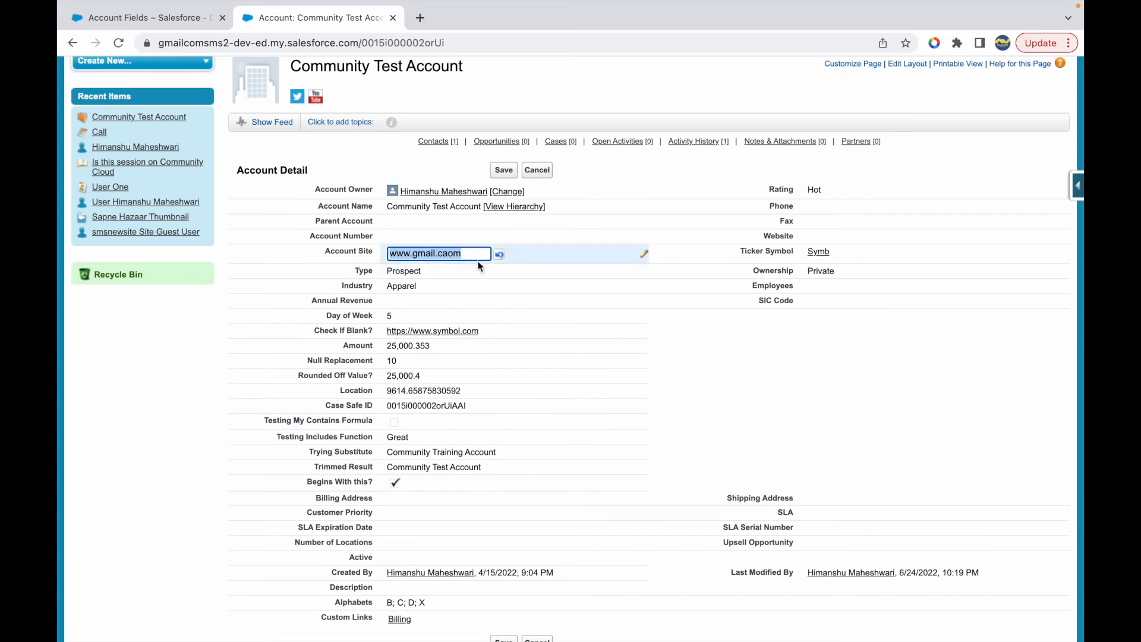
pyautogui.click(412, 257)
pyautogui.write('w')
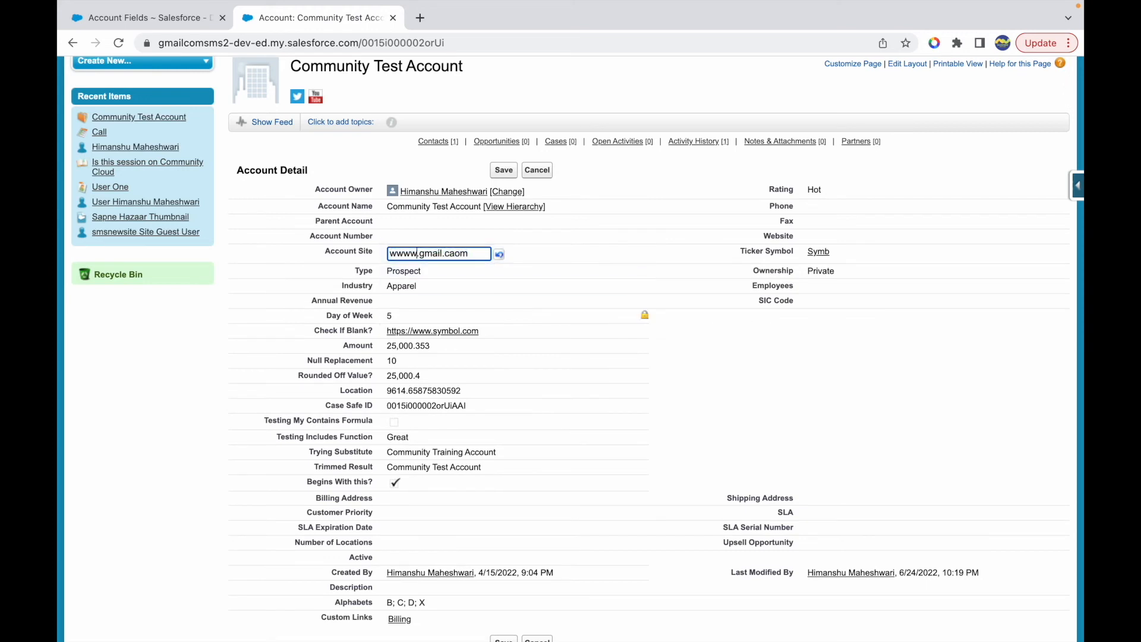
pyautogui.click(502, 172)
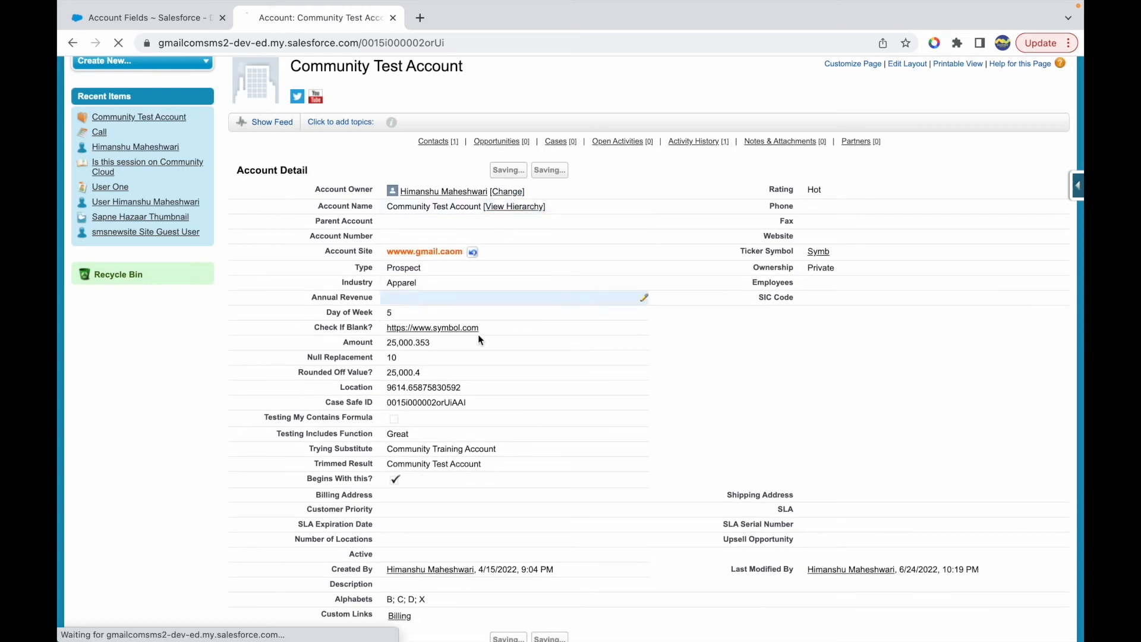
pyautogui.scroll(-4, 455, 410)
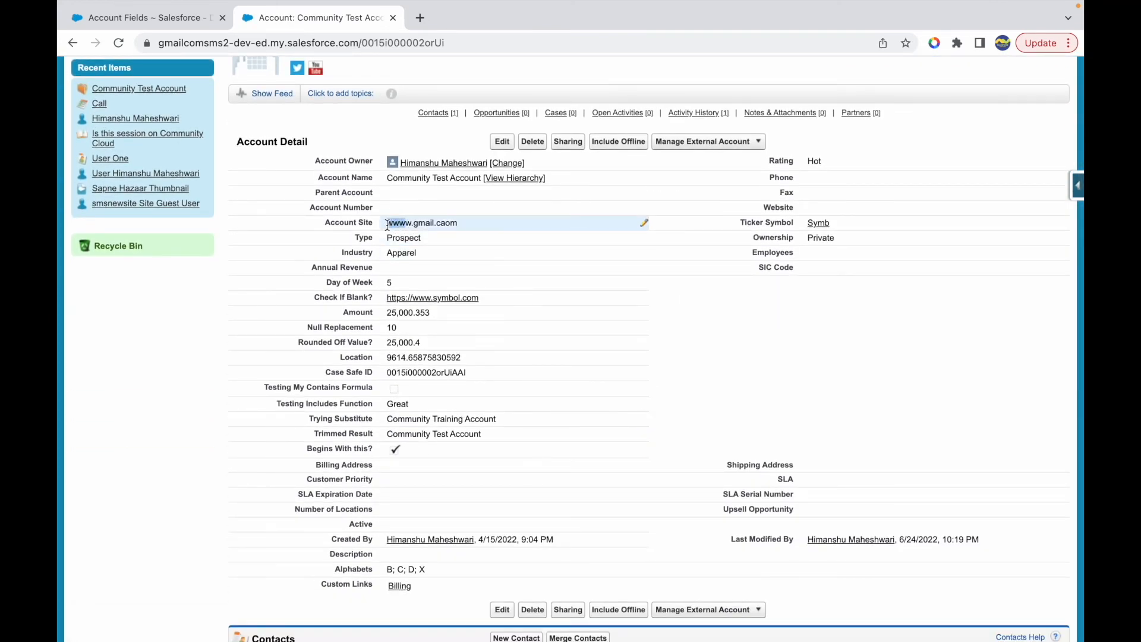
# - Examine the leading w characters of the Account Site value against the Begins With this? result
pyautogui.moveTo(413, 224); pyautogui.dragTo(388, 224)
pyautogui.click(401, 224)
pyautogui.moveTo(411, 224); pyautogui.dragTo(384, 226)
pyautogui.click(413, 225)
pyautogui.moveTo(389, 223); pyautogui.dragTo(409, 226)
pyautogui.click(409, 226)
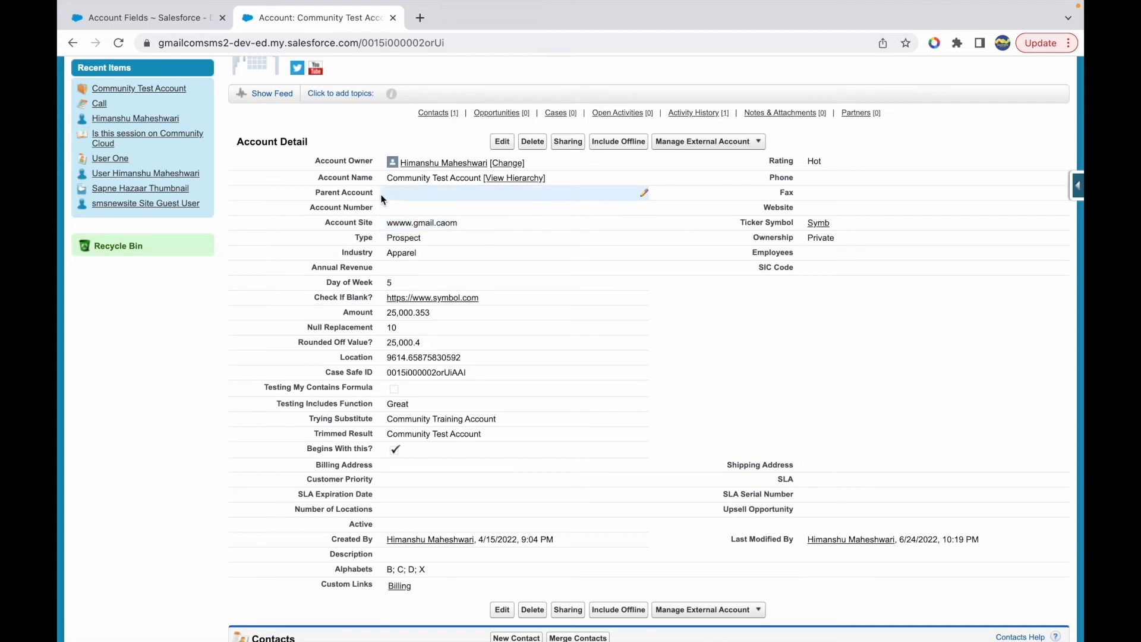
pyautogui.moveTo(389, 224); pyautogui.dragTo(410, 226)
pyautogui.click(395, 225)
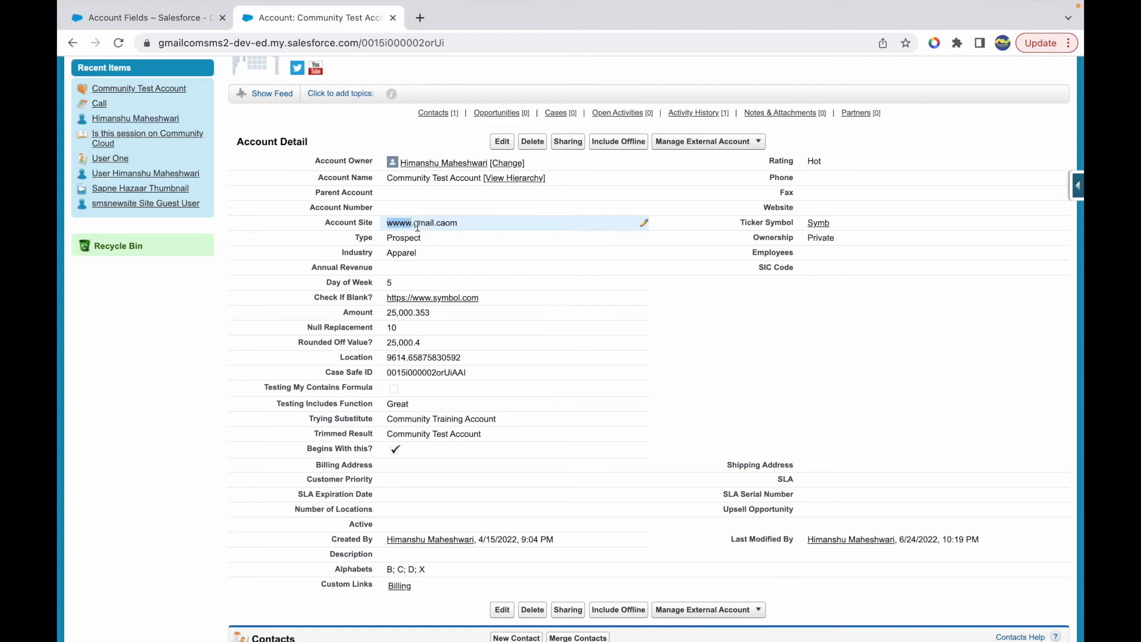
pyautogui.click(411, 224)
# - Switch to the Keynote presentation and highlight the IMAGE entry in the function list on slide 13
pyautogui.click(142, 18)
pyautogui.moveTo(576, 6)
pyautogui.hotkey('ctrl', 'Up')
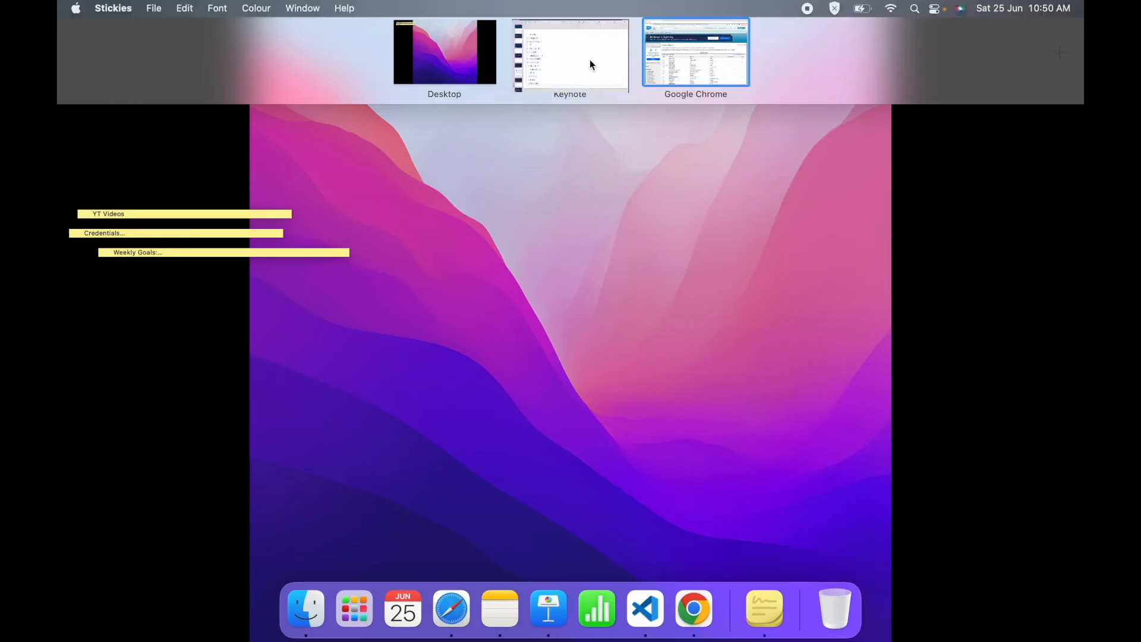
pyautogui.click(591, 66)
pyautogui.doubleClick(269, 494)
pyautogui.click(287, 499)
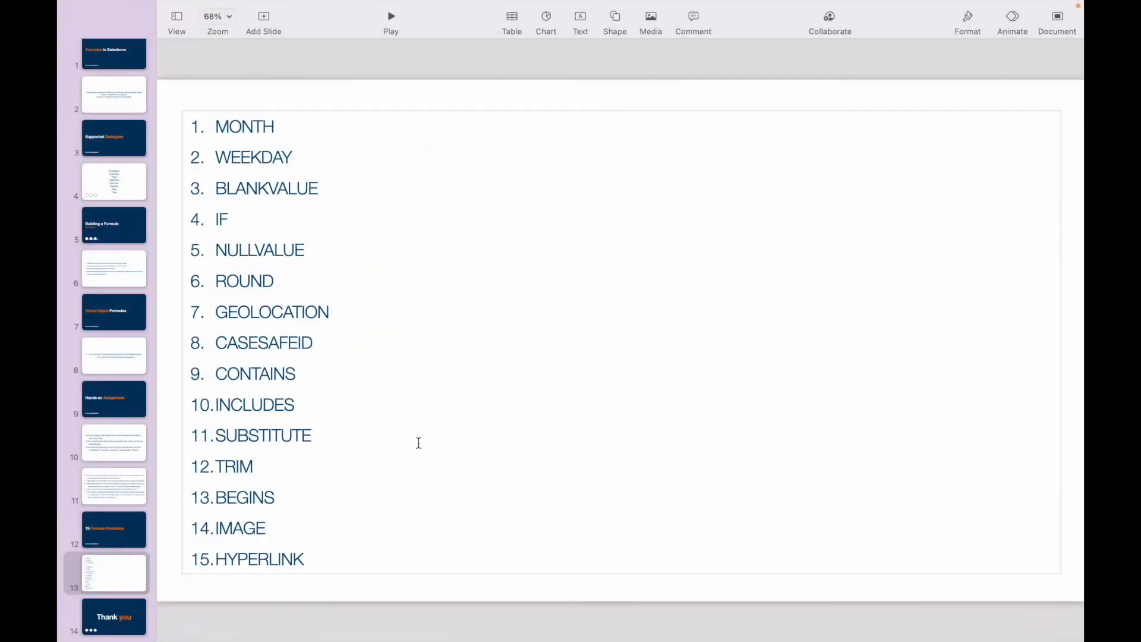
pyautogui.doubleClick(224, 529)
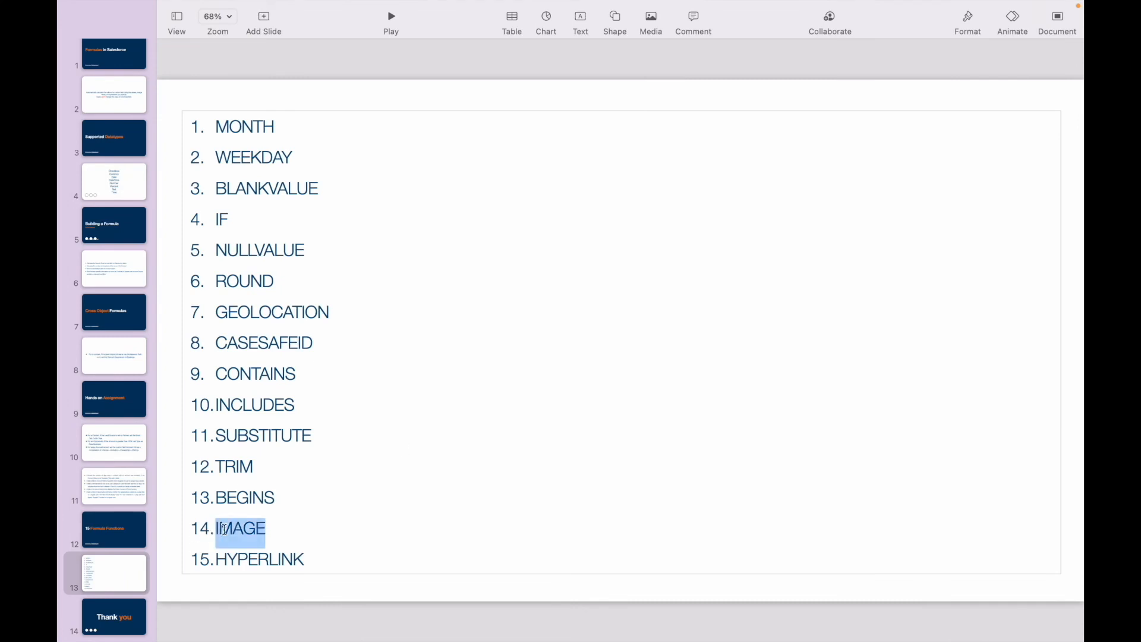
pyautogui.click(277, 526)
pyautogui.doubleClick(238, 527)
pyautogui.click(274, 526)
pyautogui.doubleClick(218, 527)
# - Switch to the Account Fields page in Chrome and start a new Account custom field
pyautogui.hotkey('ctrl', 'Up')
pyautogui.click(677, 55)
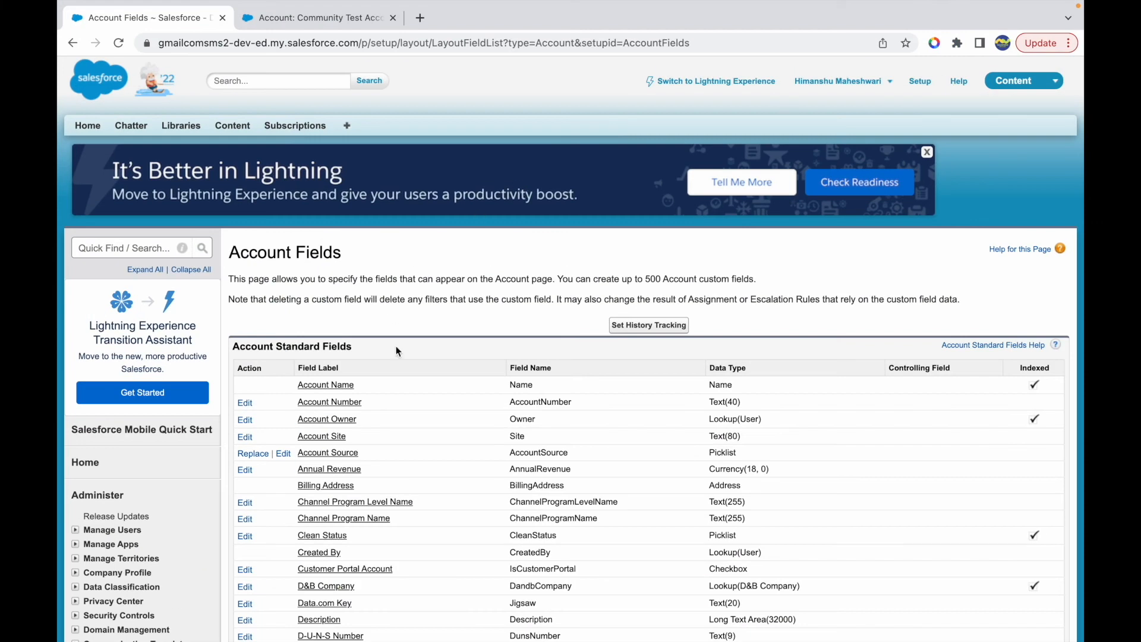
pyautogui.scroll(-5, 395, 346)
pyautogui.scroll(-3, 396, 346)
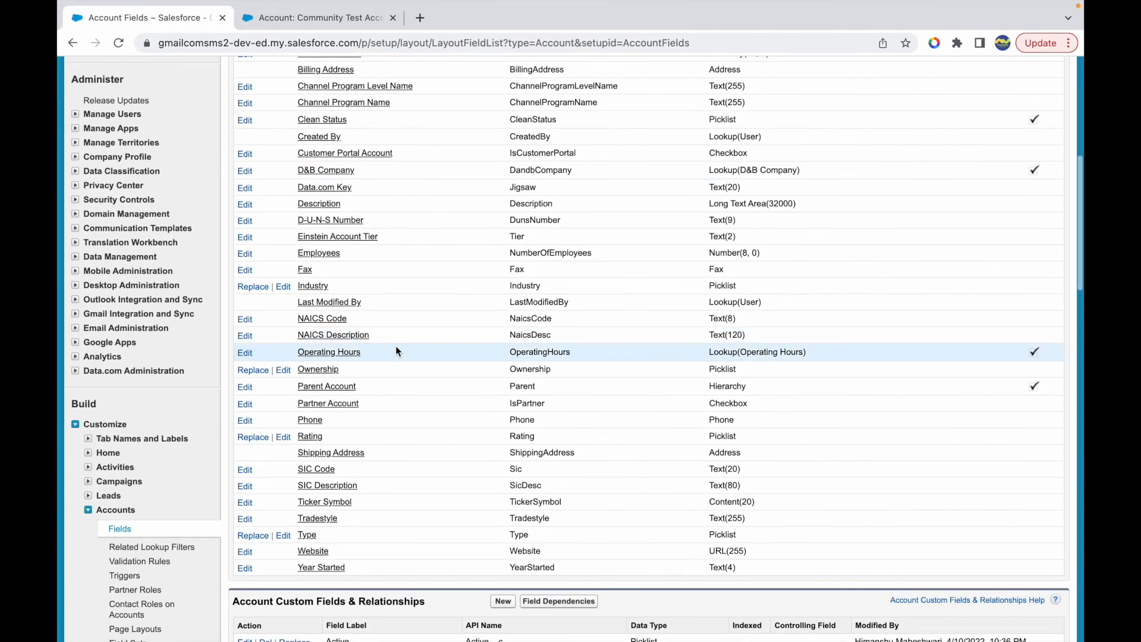
pyautogui.scroll(-3, 395, 346)
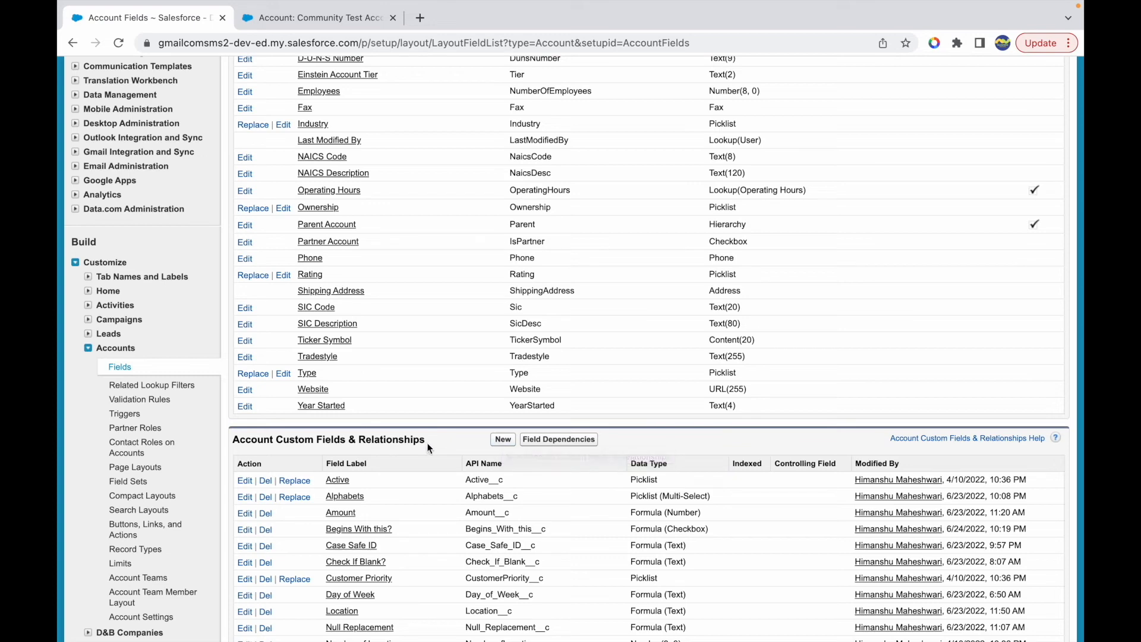
pyautogui.moveTo(426, 440); pyautogui.dragTo(356, 441)
pyautogui.click(448, 445)
pyautogui.scroll(3, 440, 439)
pyautogui.scroll(-3, 428, 501)
pyautogui.click(503, 431)
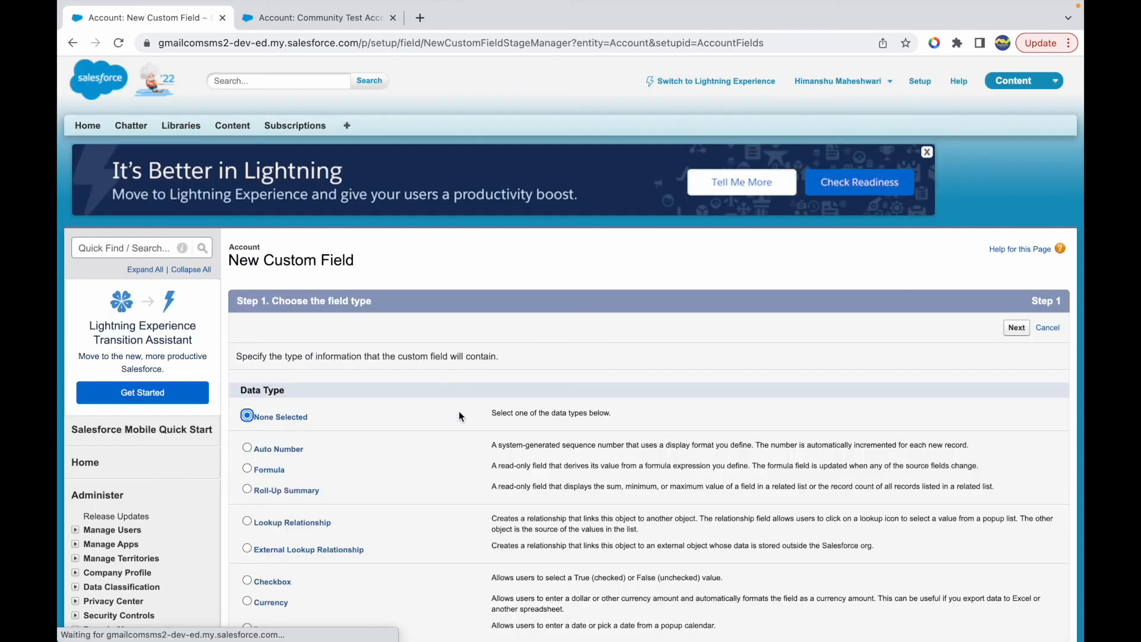
# - Choose Formula as the data type of the new custom field and continue
pyautogui.scroll(-3, 407, 477)
pyautogui.click(248, 407)
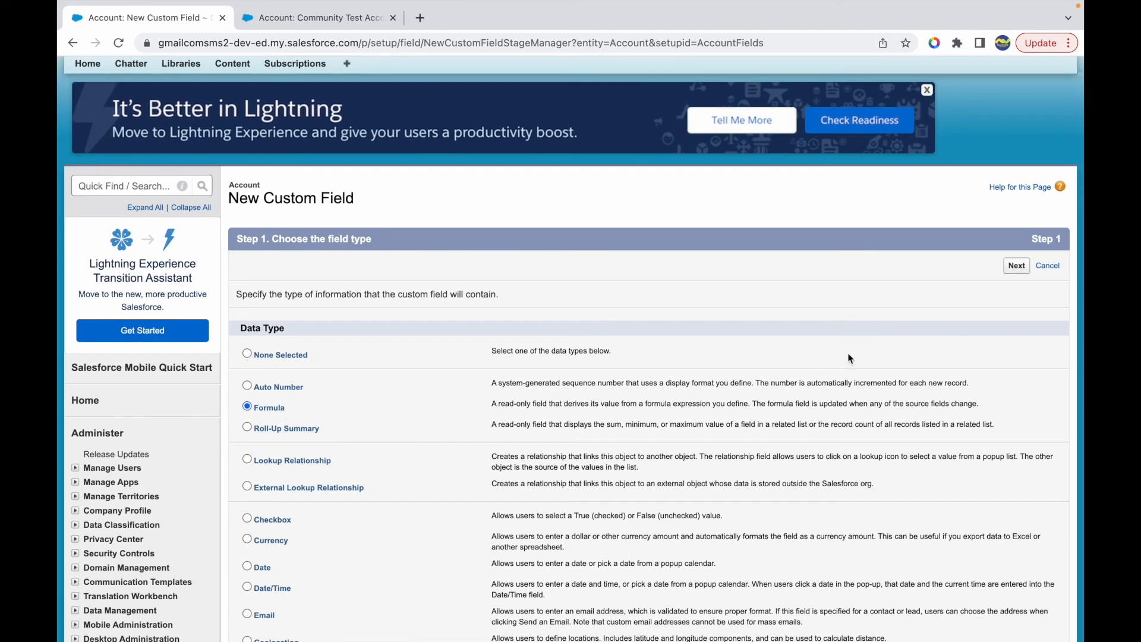
pyautogui.click(1016, 267)
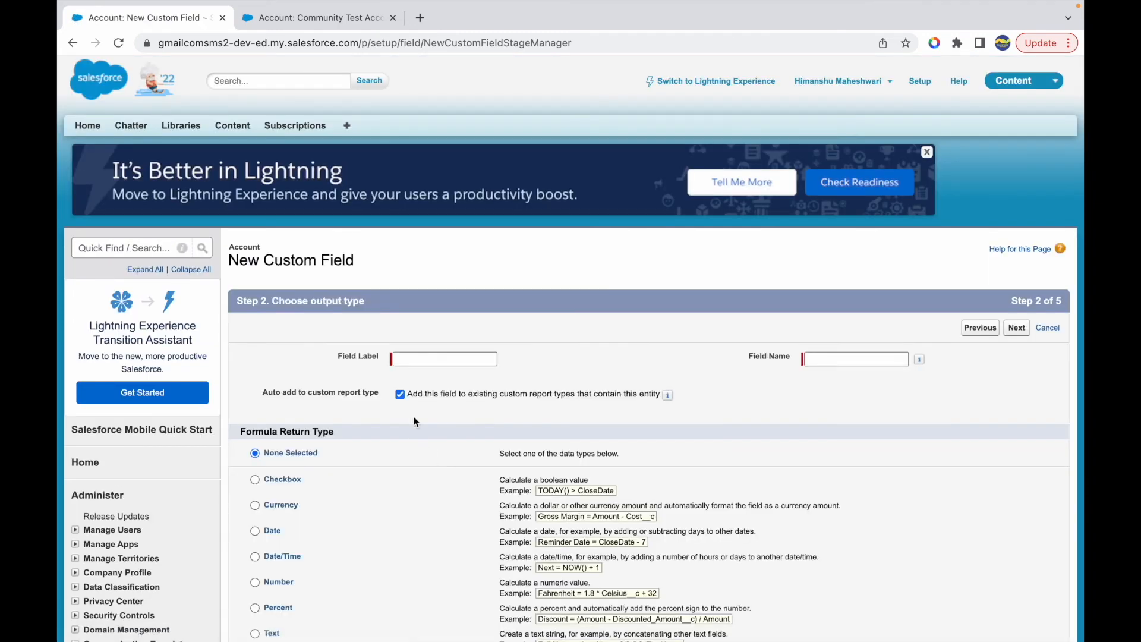
# - Label the field My Image, choose Text as its formula return type, and continue to the formula editor
pyautogui.click(419, 359)
pyautogui.write('M')
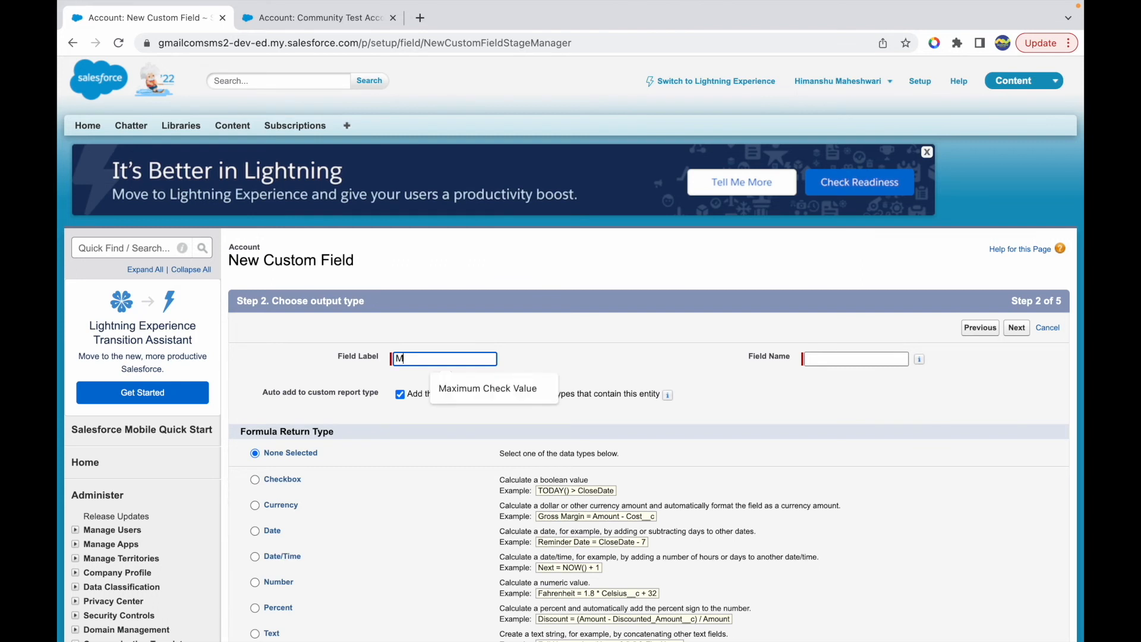
pyautogui.write('y Image')
pyautogui.press('Tab')
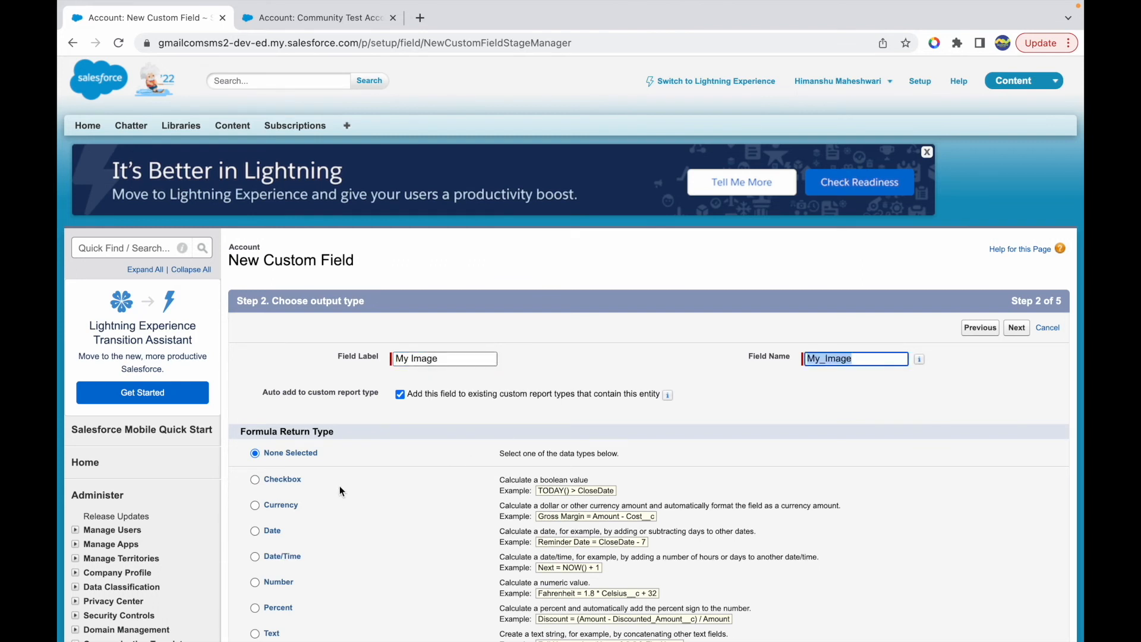
pyautogui.scroll(-3, 340, 486)
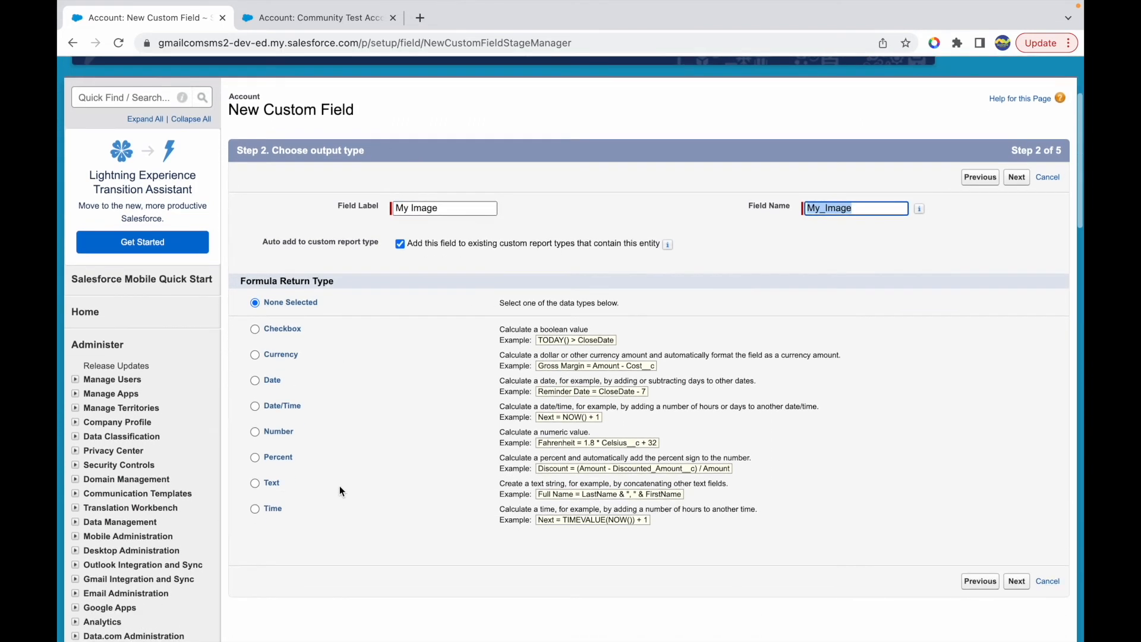
pyautogui.click(255, 482)
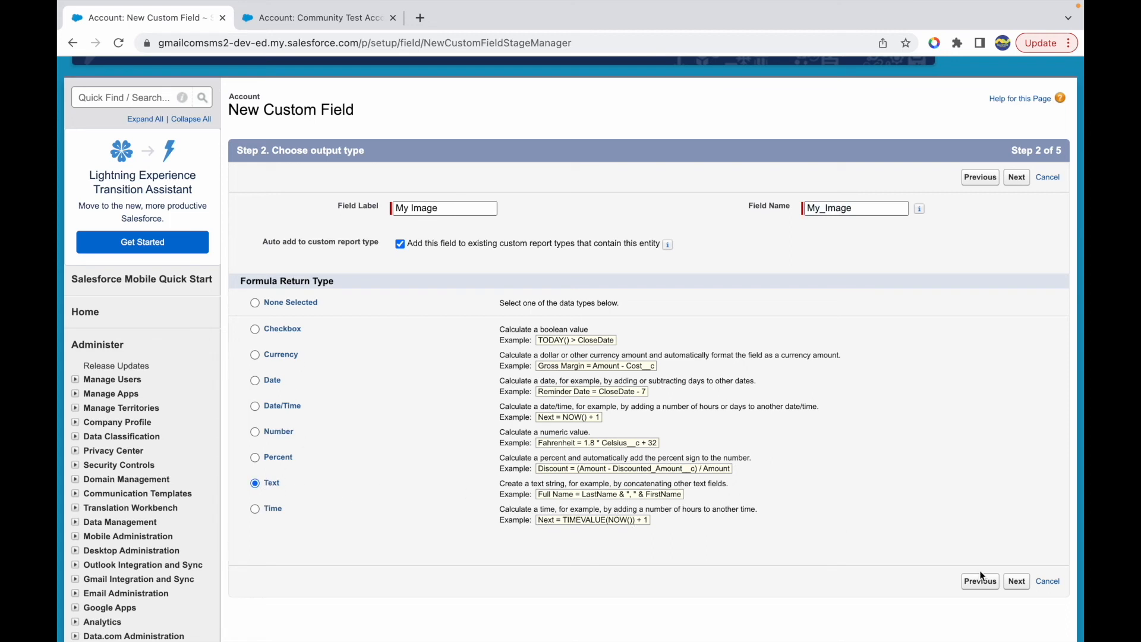
pyautogui.click(1016, 581)
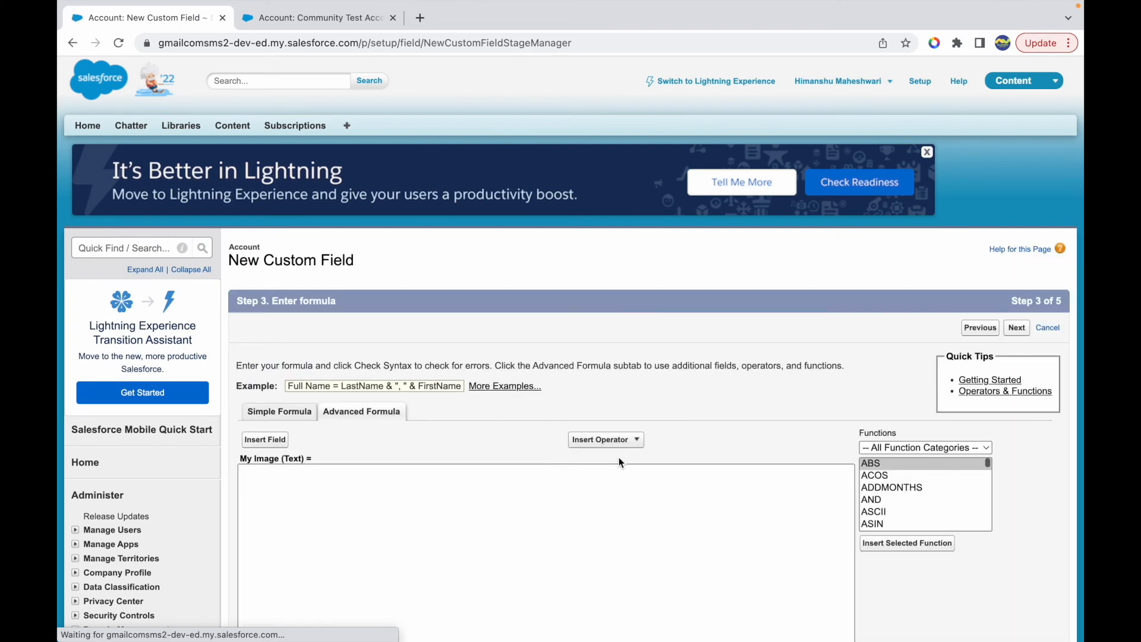
# - Find the IMAGE function in the Text function category and select it
pyautogui.scroll(-2, 618, 458)
pyautogui.click(894, 371)
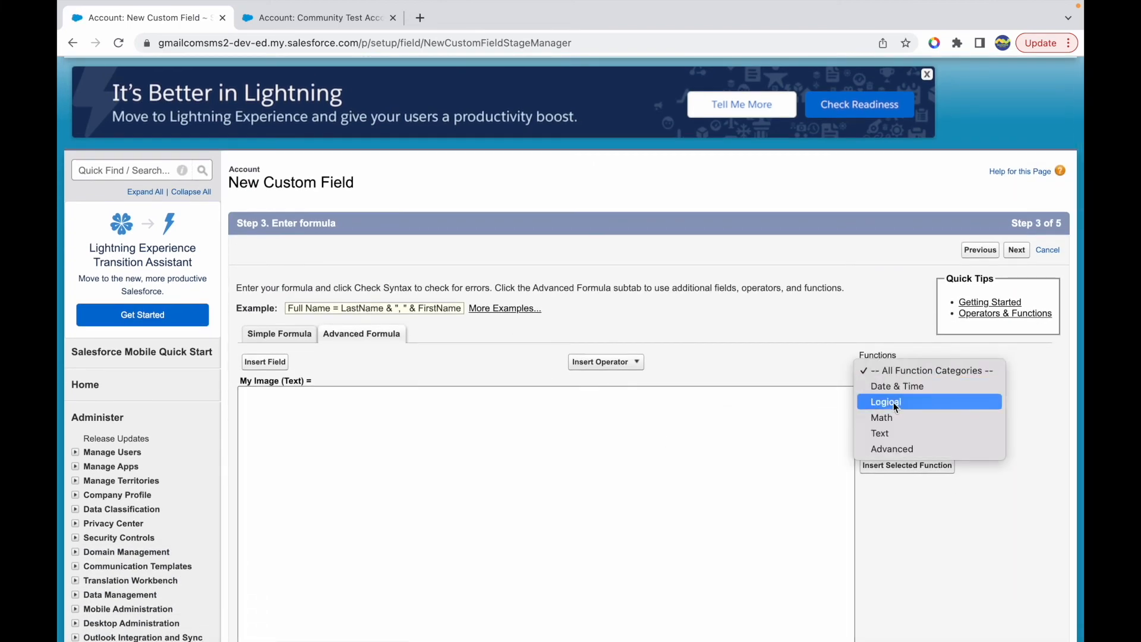
pyautogui.click(893, 449)
pyautogui.click(894, 369)
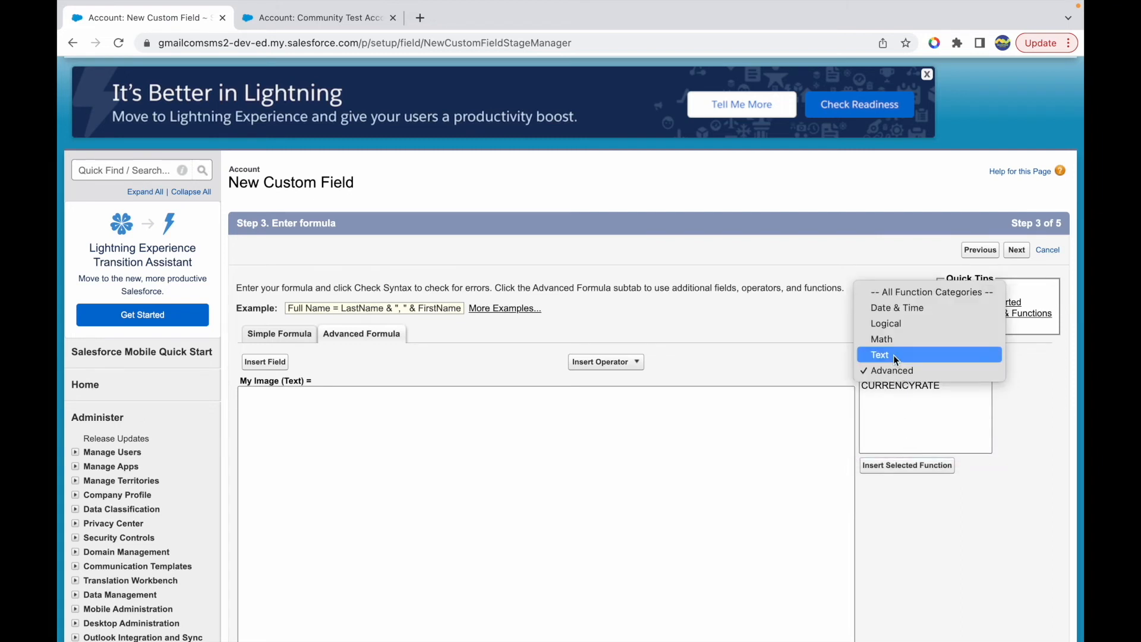
pyautogui.click(890, 324)
pyautogui.scroll(-5, 907, 437)
pyautogui.click(890, 296)
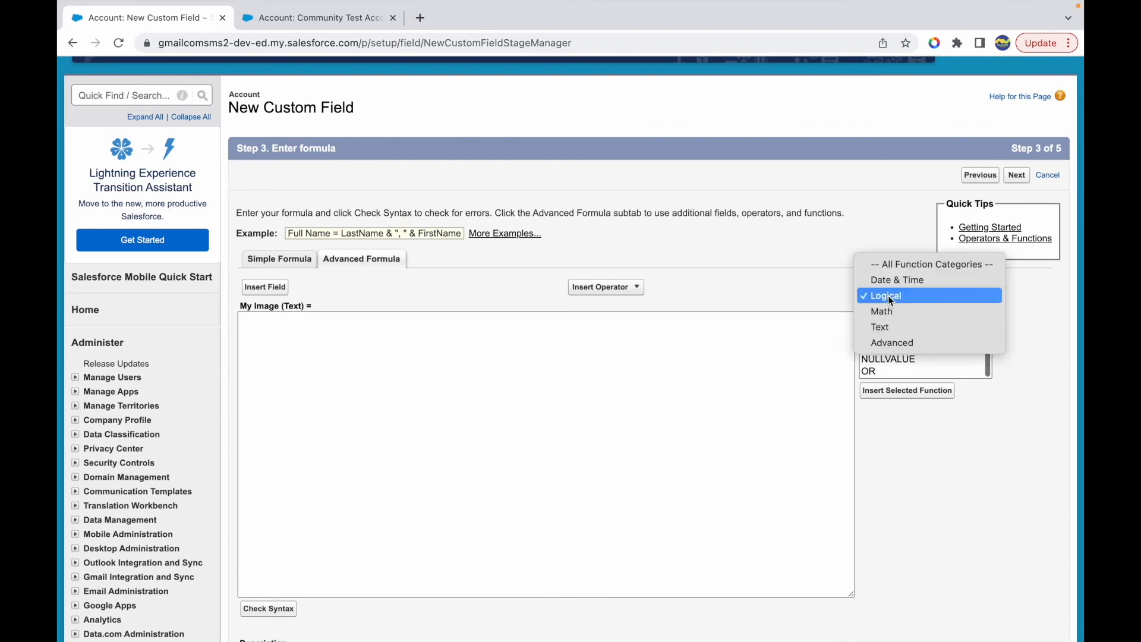
pyautogui.click(883, 327)
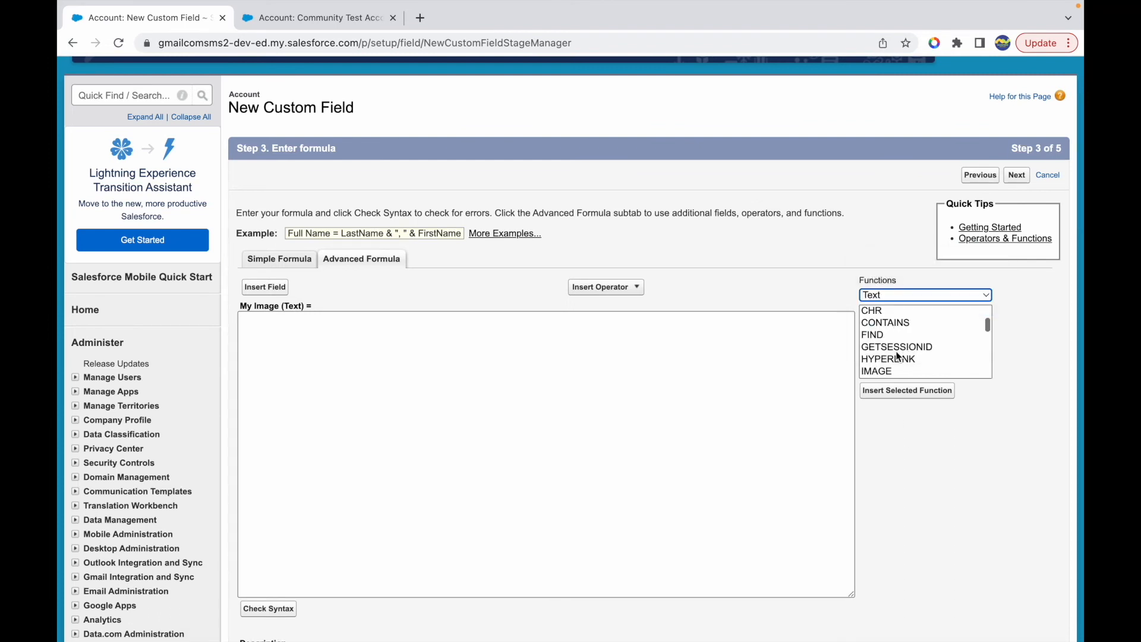
pyautogui.scroll(-1, 898, 357)
pyautogui.click(878, 356)
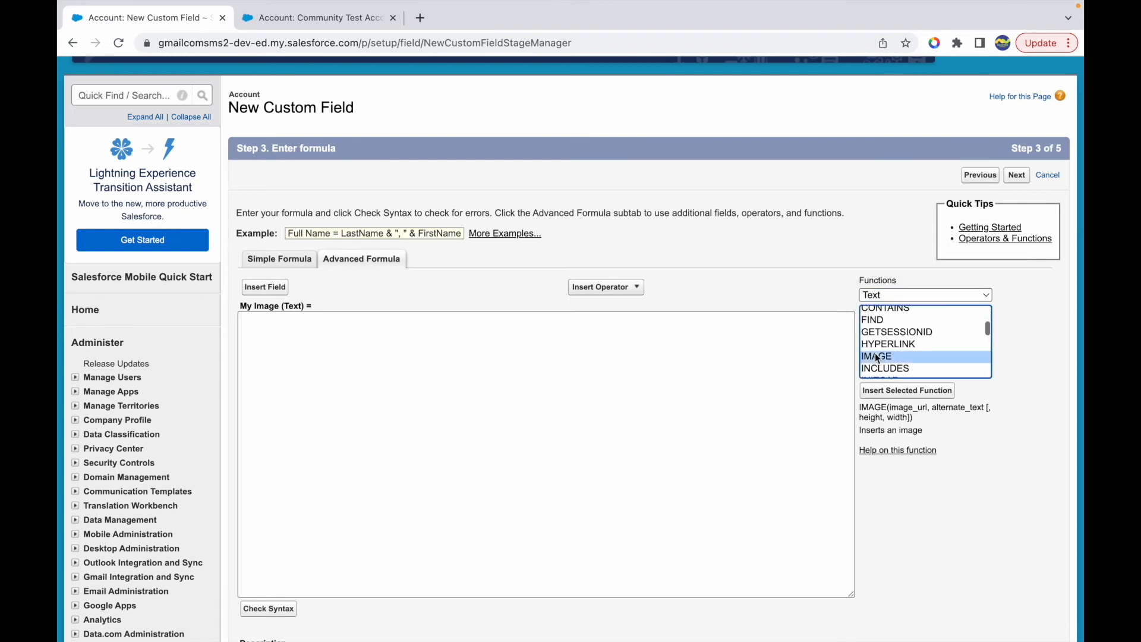
# - Examine the IMAGE function's description and its image_url, alternate_text, height and width parameters
pyautogui.moveTo(875, 431); pyautogui.dragTo(952, 439)
pyautogui.click(952, 441)
pyautogui.moveTo(890, 407); pyautogui.dragTo(985, 408)
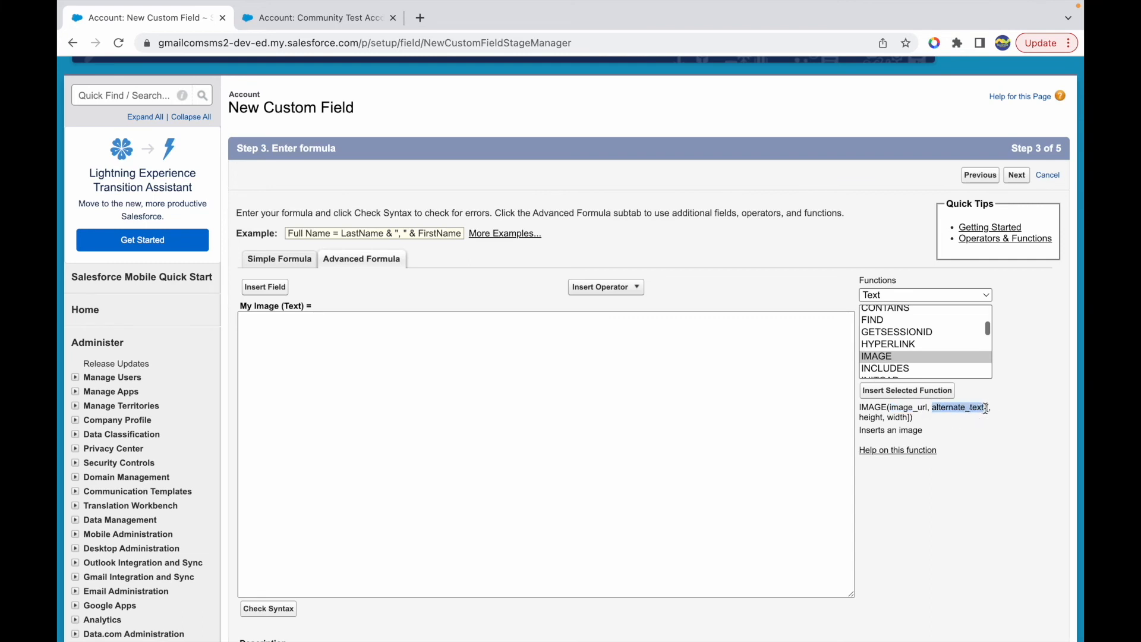
pyautogui.click(936, 409)
pyautogui.moveTo(934, 409); pyautogui.dragTo(985, 408)
pyautogui.moveTo(868, 416); pyautogui.dragTo(897, 416)
pyautogui.click(921, 421)
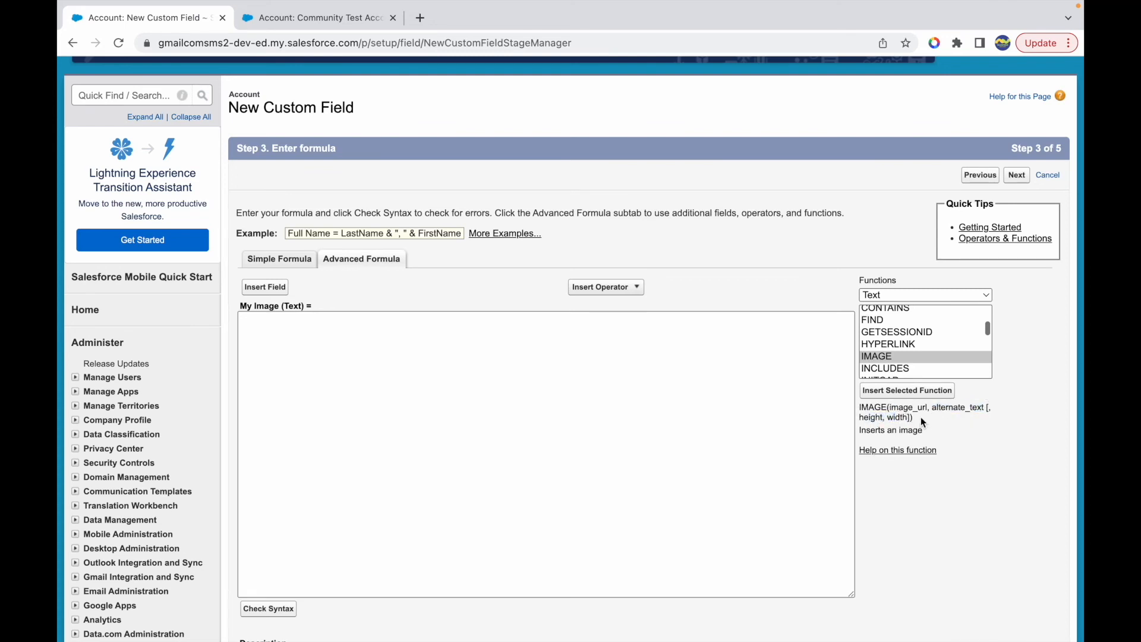
# - Insert the IMAGE function into the formula and set its height and width arguments to 400 each
pyautogui.click(906, 391)
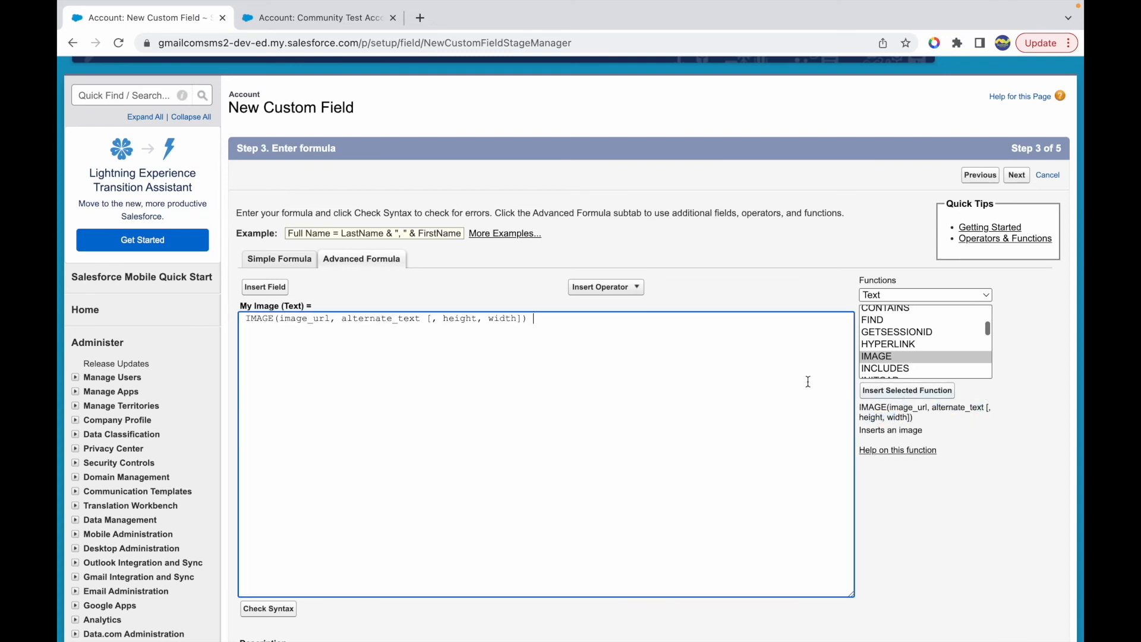
pyautogui.doubleClick(444, 319)
pyautogui.write('400, 2')
# - Replace the alternate_text placeholder with 'Training Image' and clear the image_url placeholder in the formula
pyautogui.doubleClick(385, 319)
pyautogui.press('BackSpace')
pyautogui.write("''")
pyautogui.press('Left')
pyautogui.write('Training Image')
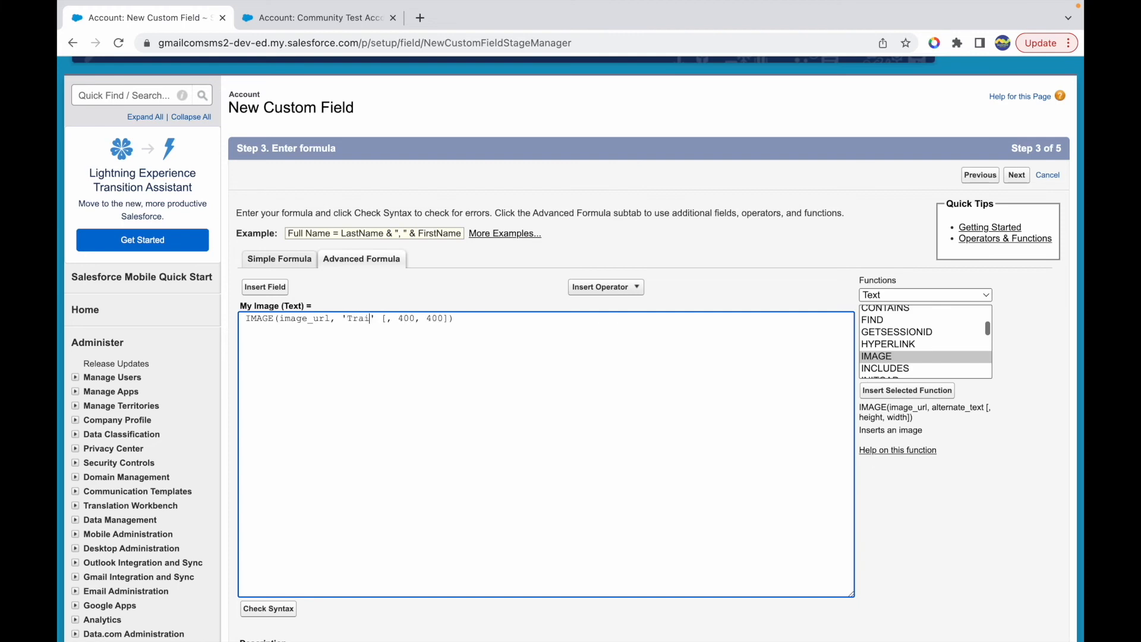
pyautogui.doubleClick(310, 319)
pyautogui.press('BackSpace')
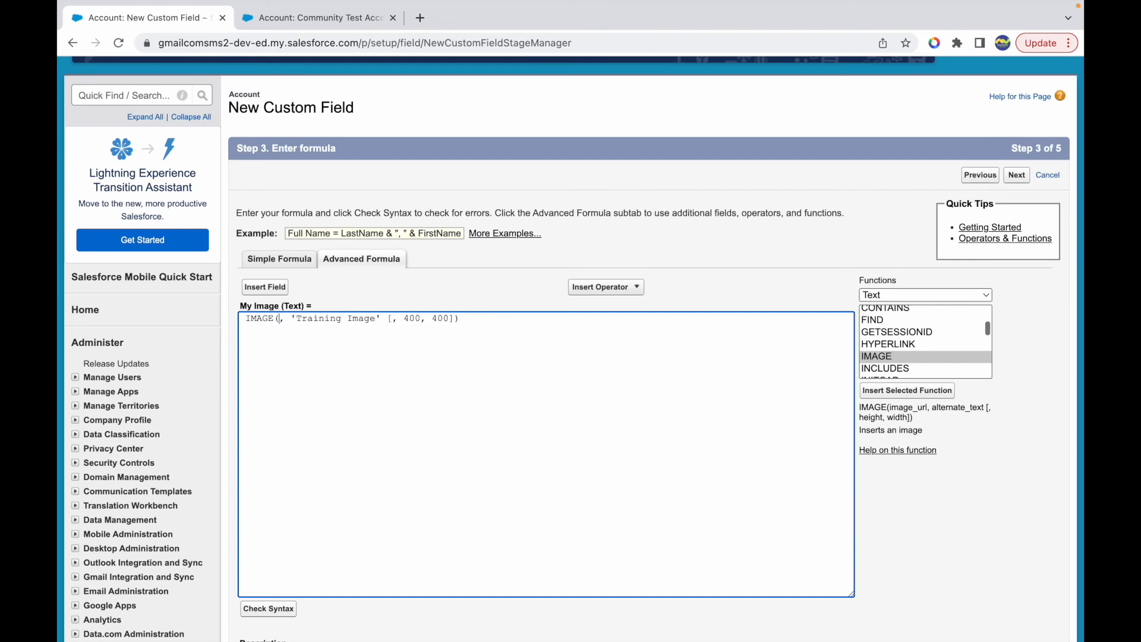
# - Search Google Images for "salesforce makes sense" in a new browser tab
pyautogui.click(421, 19)
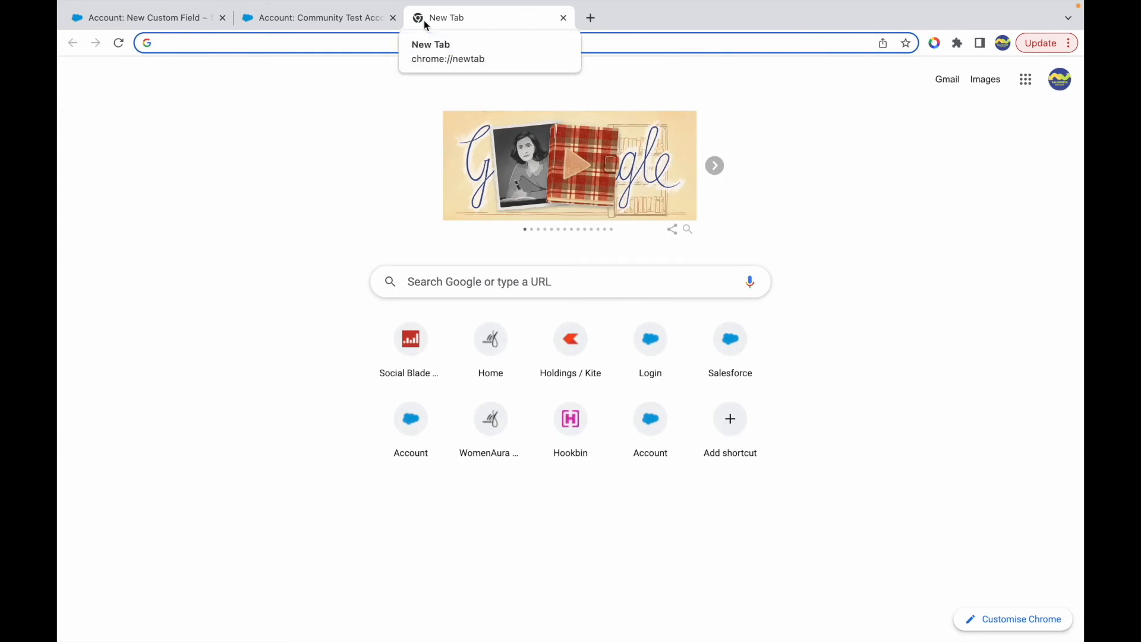
pyautogui.write('salesforce makes')
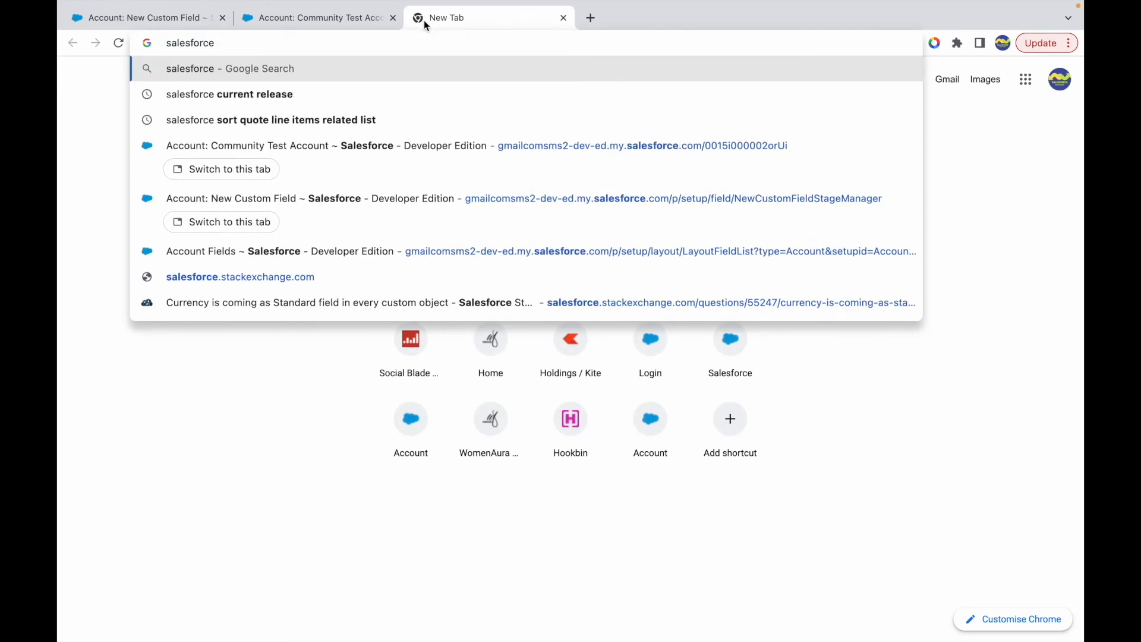
pyautogui.write(' sense')
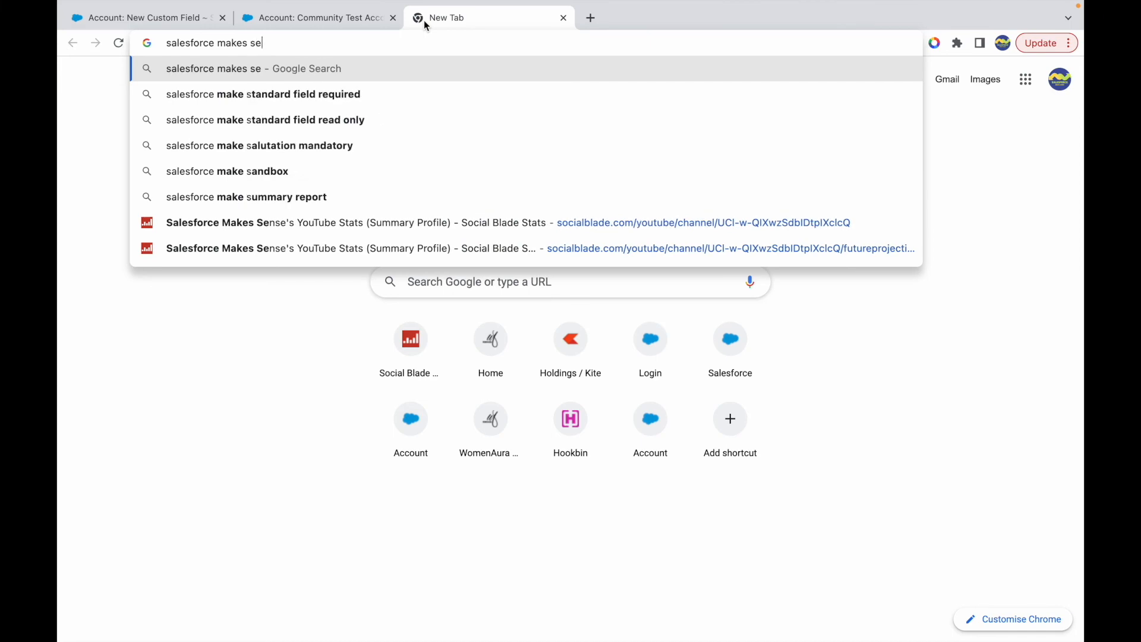
pyautogui.press('Return')
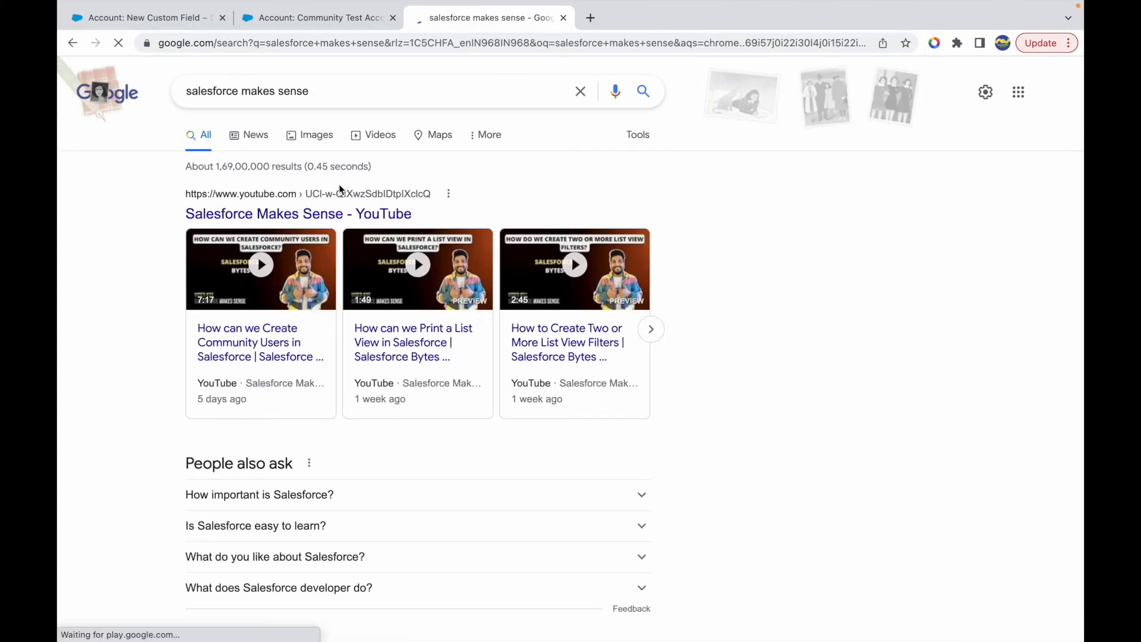
pyautogui.click(321, 139)
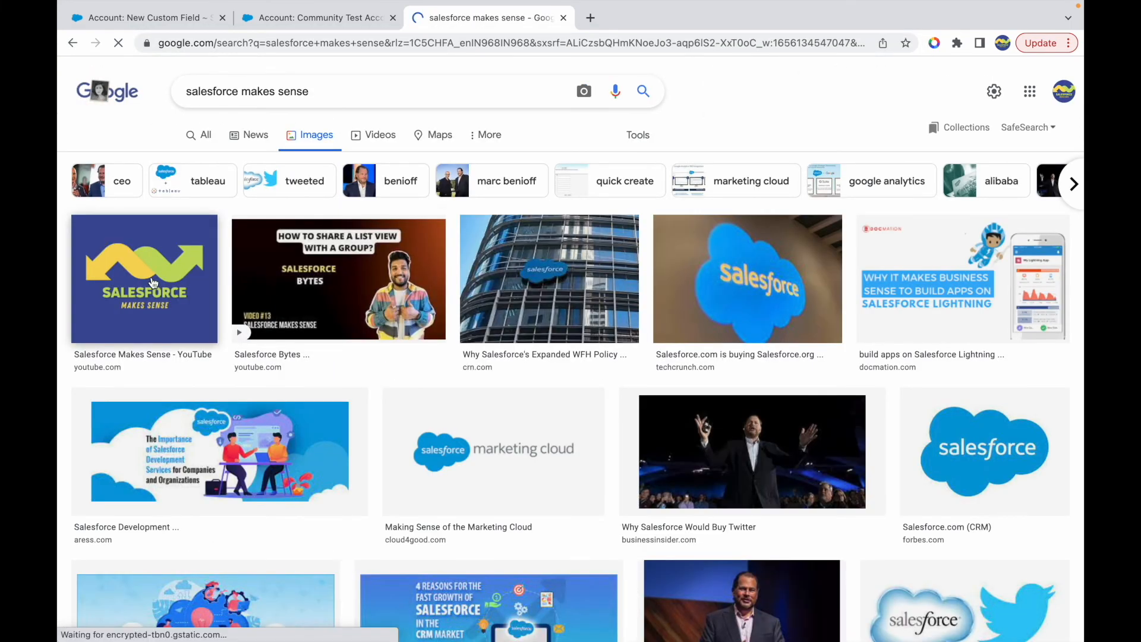
# - Open the Salesforce Makes Sense logo image in its own tab and copy the address from there
pyautogui.rightClick(154, 278)
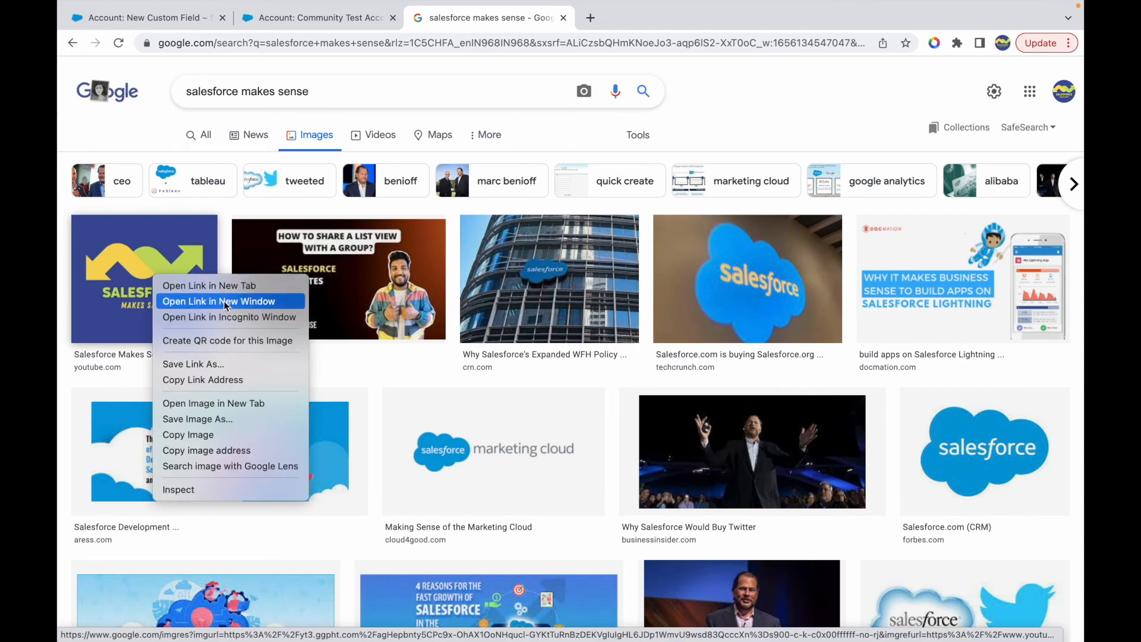
pyautogui.click(199, 406)
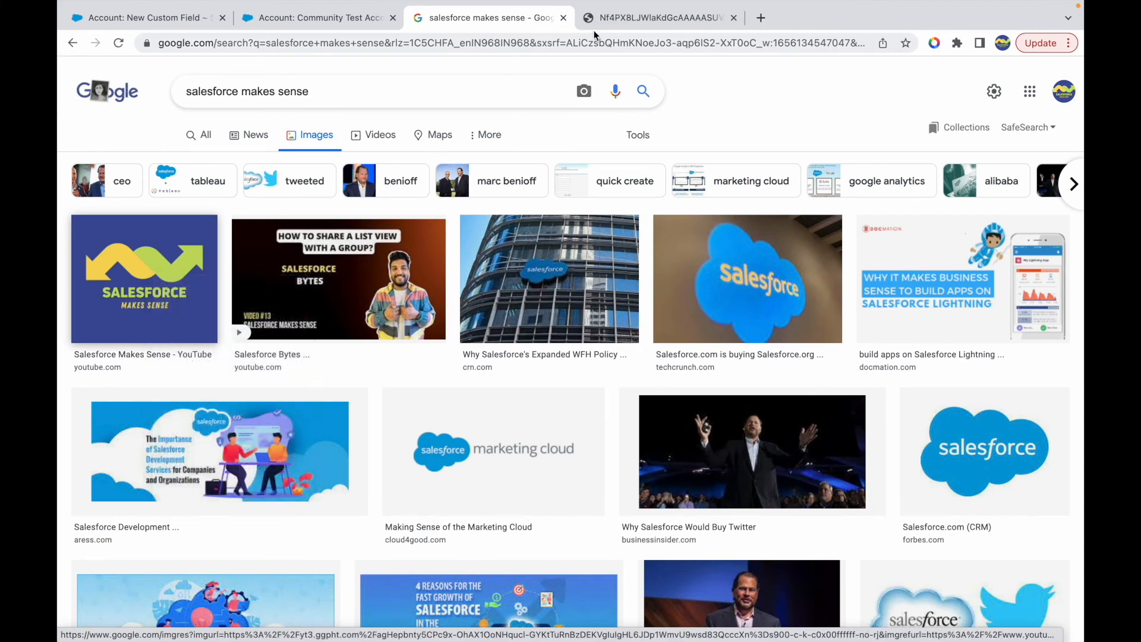
pyautogui.click(612, 21)
pyautogui.click(563, 43)
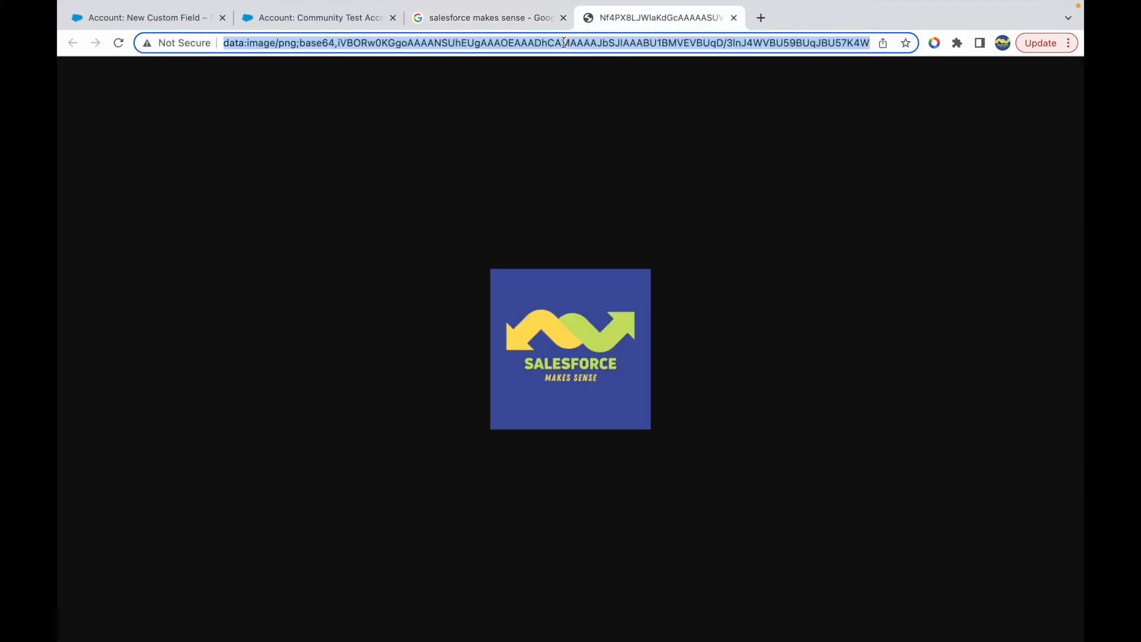
# - Return to the My Image formula and paste the copied image address as IMAGE's first argument
pyautogui.click(509, 19)
pyautogui.click(345, 19)
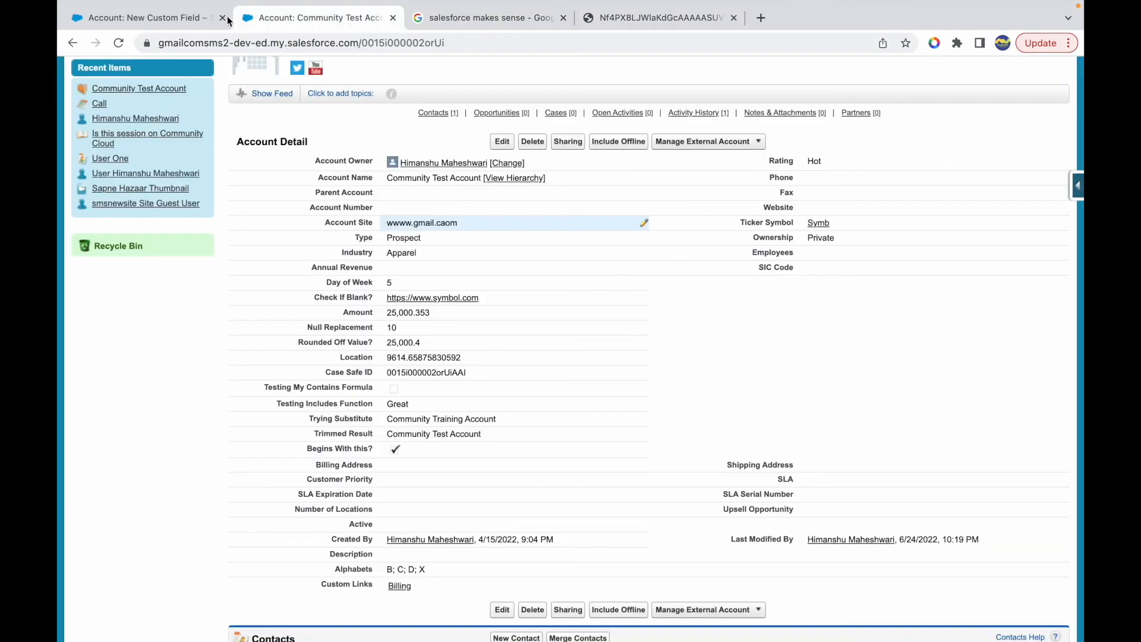
pyautogui.click(191, 19)
pyautogui.hotkey('ctrl', 'v')
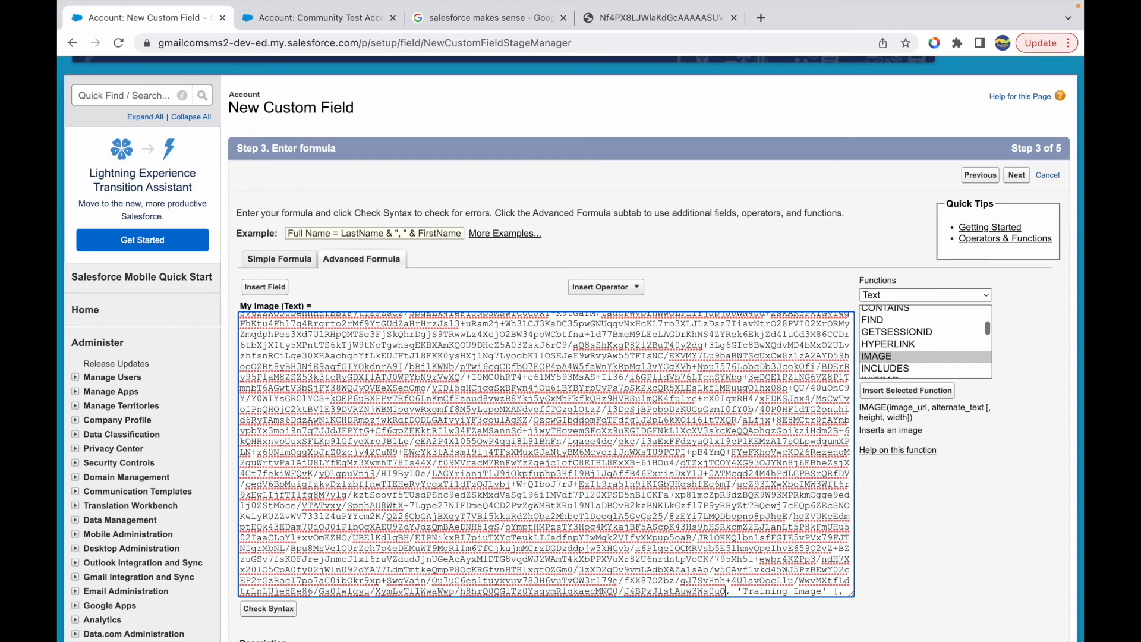
# - Remove the pasted base64 image data from the IMAGE formula, leaving its first argument empty
pyautogui.hotkey('ctrl', 'a')
pyautogui.press('Up')
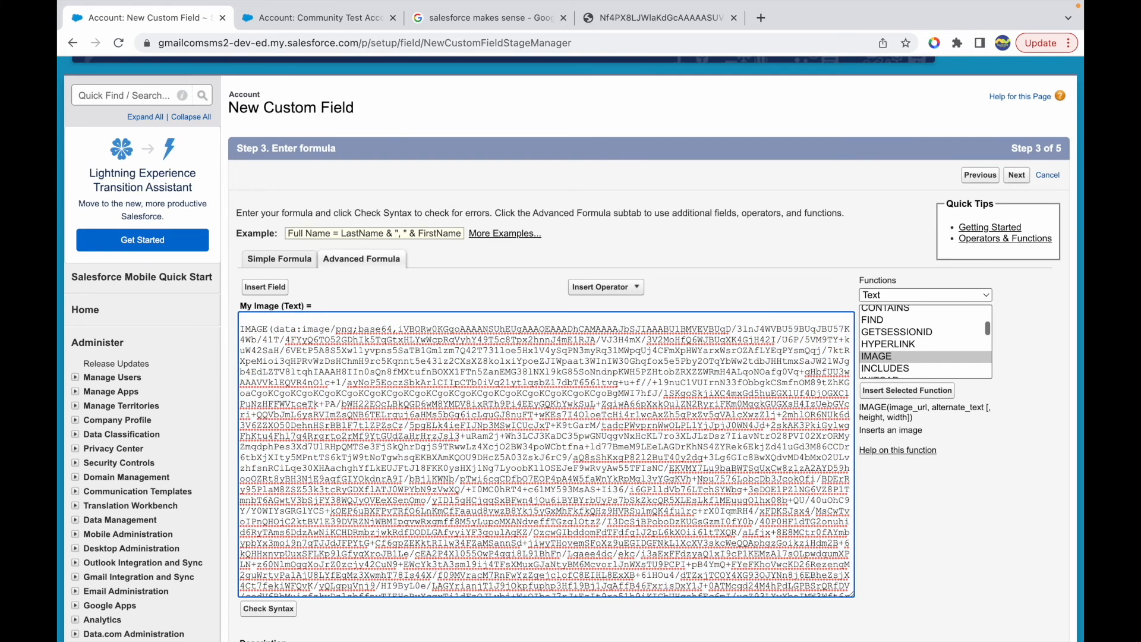
pyautogui.scroll(-5, 728, 584)
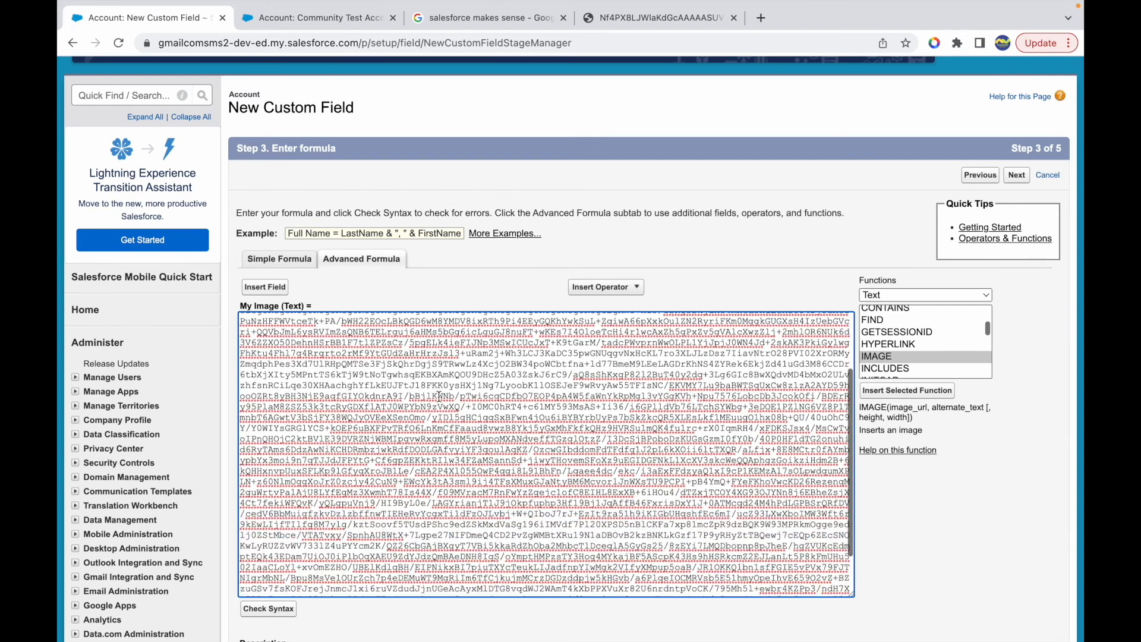
pyautogui.keyDown('shift'); pyautogui.click(726, 584); pyautogui.keyUp('shift')
pyautogui.press('BackSpace')
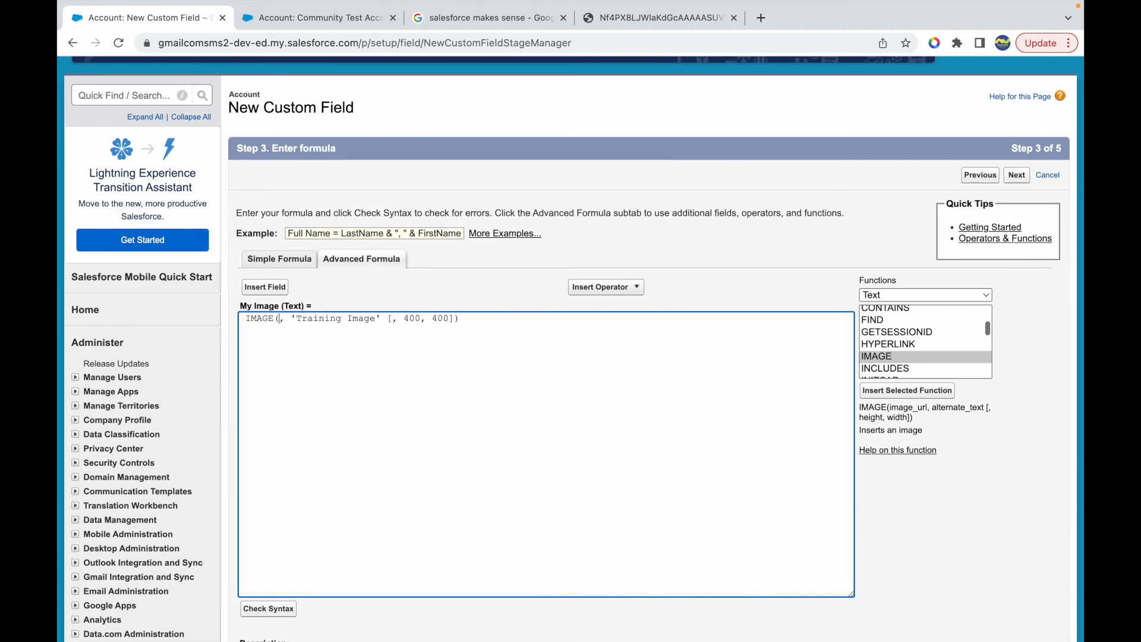
# - Close the base64 image page and copy the link address of the Salesforce Makes Sense logo from its Google Images preview
pyautogui.click(650, 19)
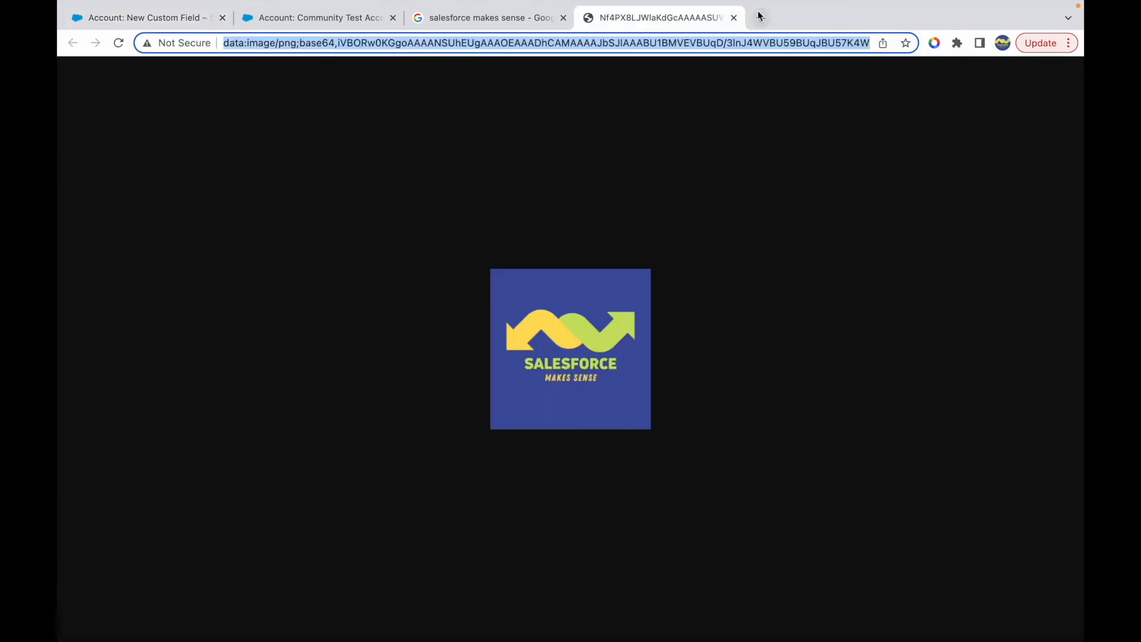
pyautogui.click(733, 18)
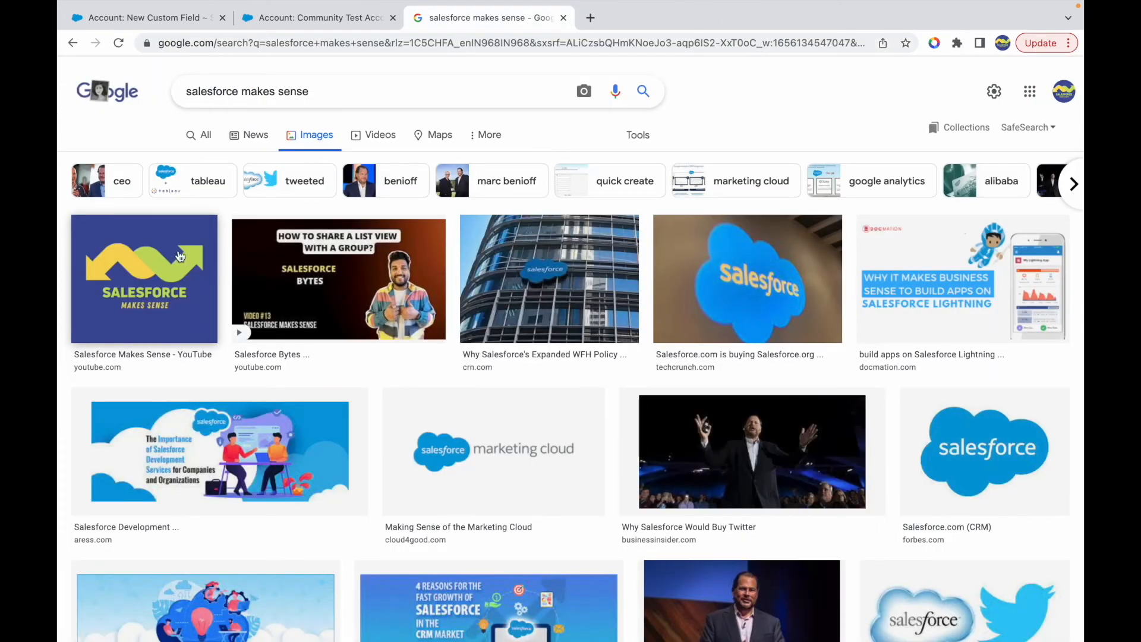
pyautogui.click(120, 261)
pyautogui.rightClick(770, 181)
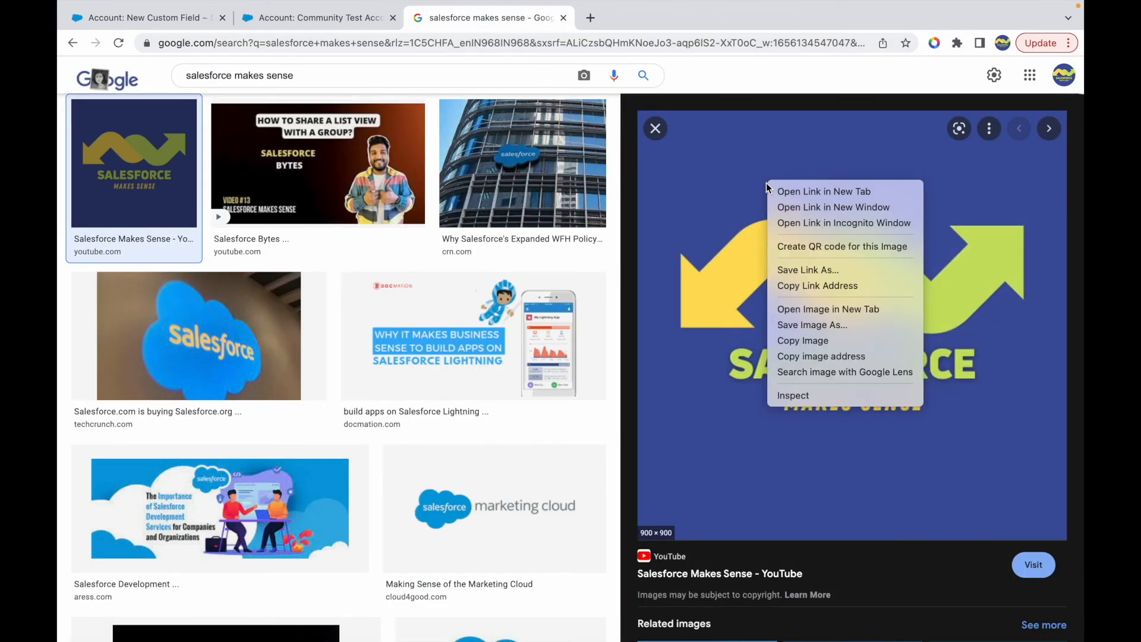
pyautogui.click(817, 286)
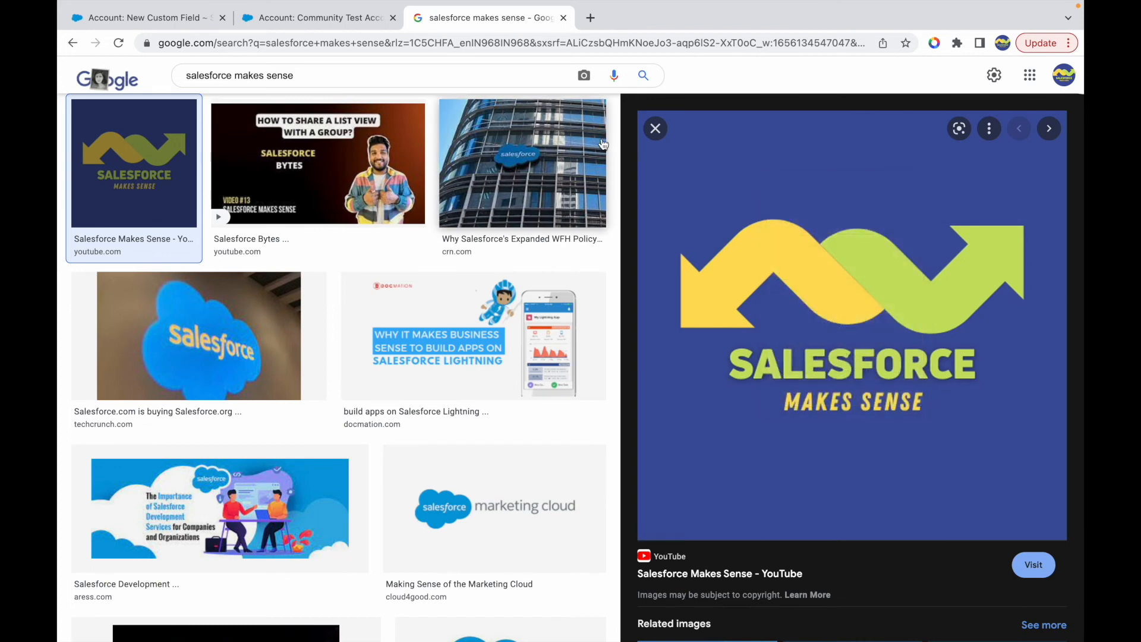
# - Paste the copied link into the My Image formula as IMAGE's first argument, enclose it in single quotes, and check the syntax
pyautogui.click(202, 19)
pyautogui.write('https://www.youtube.com/channel/UCl-w-QIXwzSdbIDtpIXclcQ')
pyautogui.write("'")
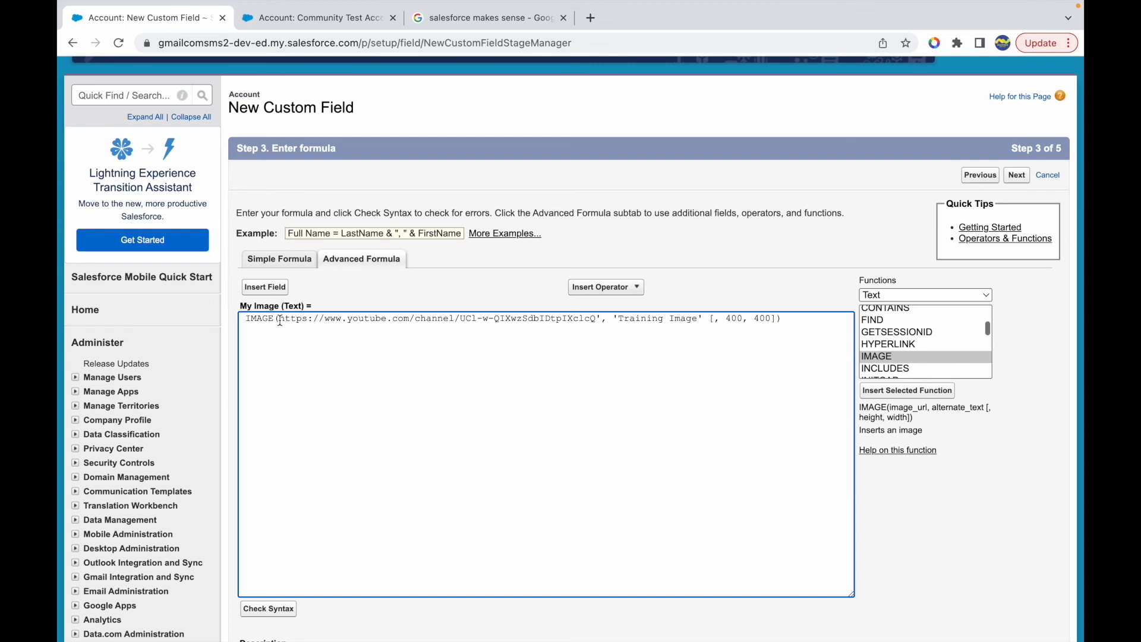
pyautogui.click(278, 319)
pyautogui.write("'")
pyautogui.doubleClick(453, 323)
pyautogui.click(545, 324)
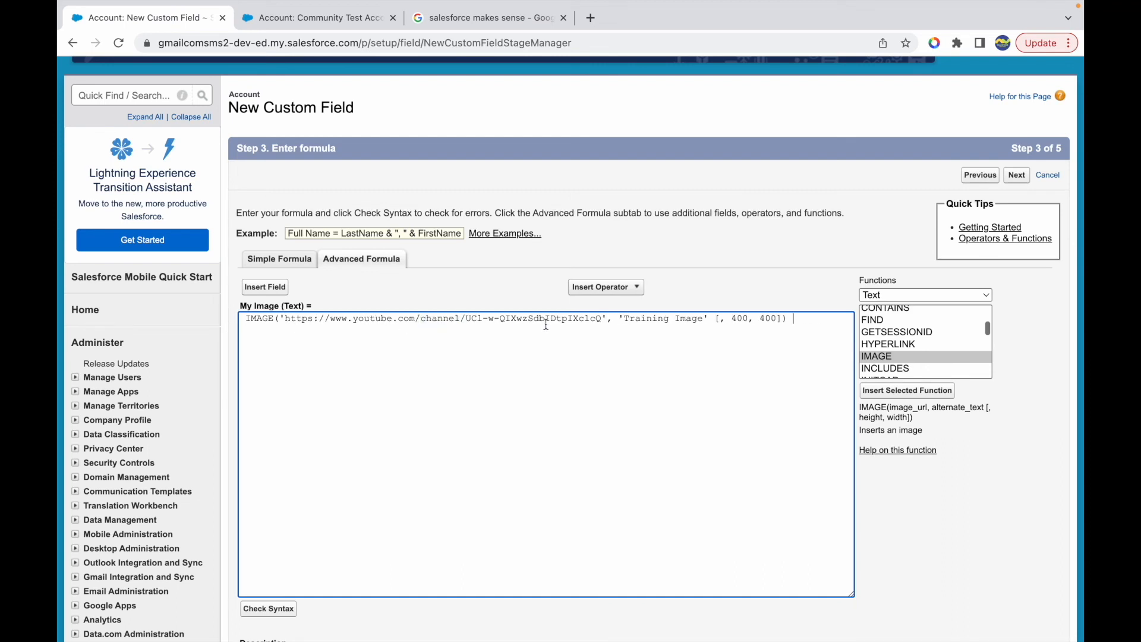
pyautogui.click(269, 612)
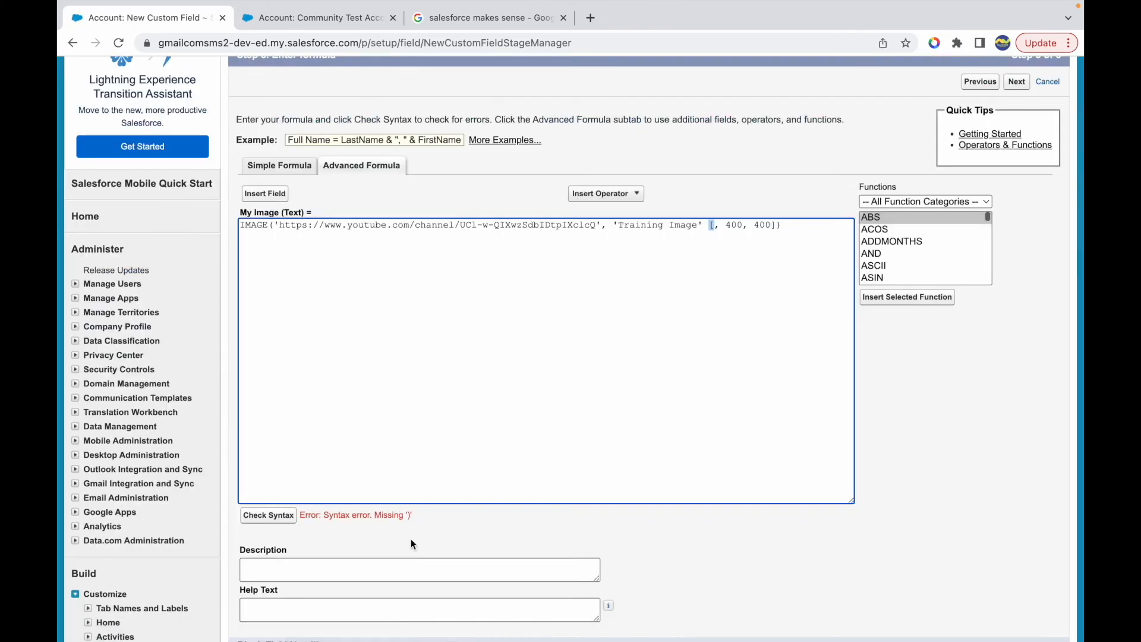
# - Look up the IMAGE function's argument syntax in the list of all functions
pyautogui.click(715, 228)
pyautogui.scroll(-3, 894, 251)
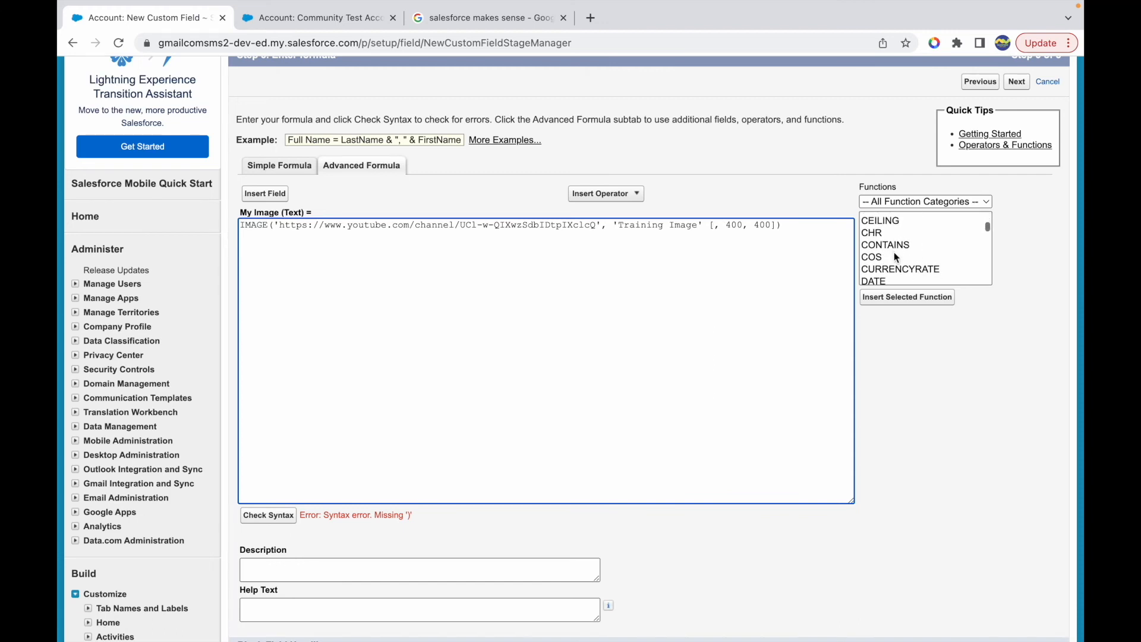
pyautogui.scroll(-3, 880, 261)
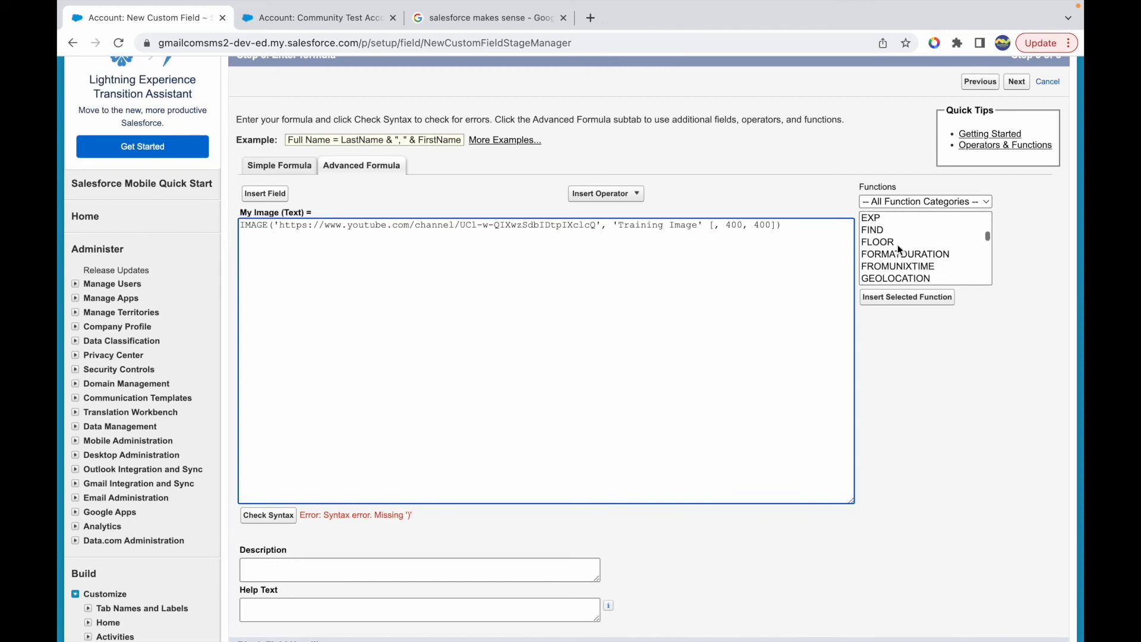
pyautogui.scroll(-3, 925, 244)
pyautogui.click(894, 253)
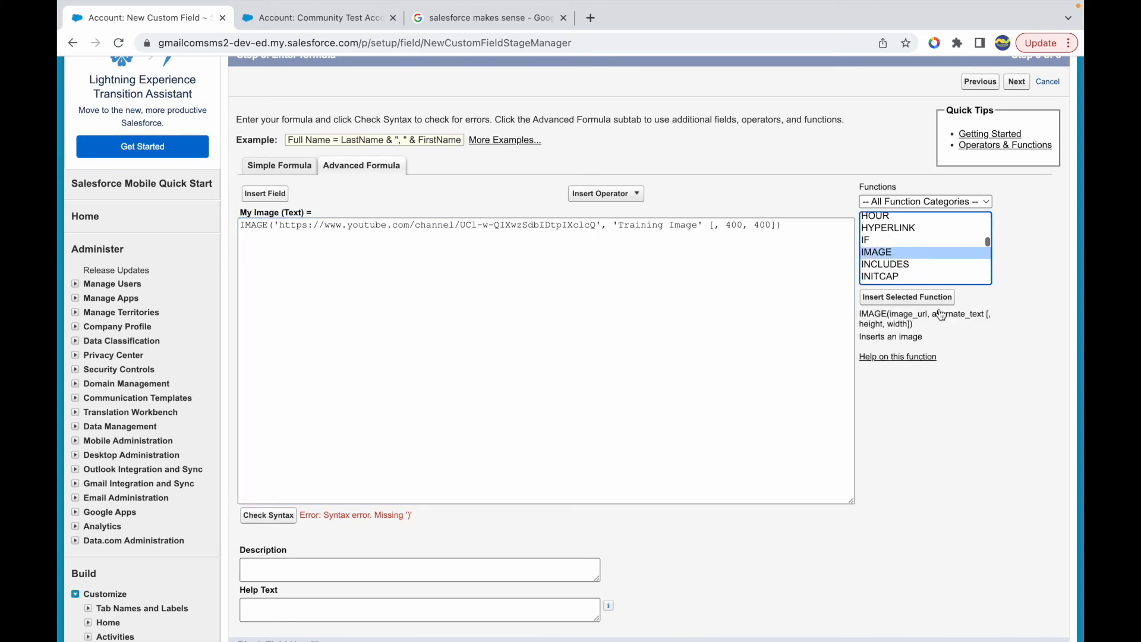
pyautogui.moveTo(883, 338); pyautogui.dragTo(988, 317)
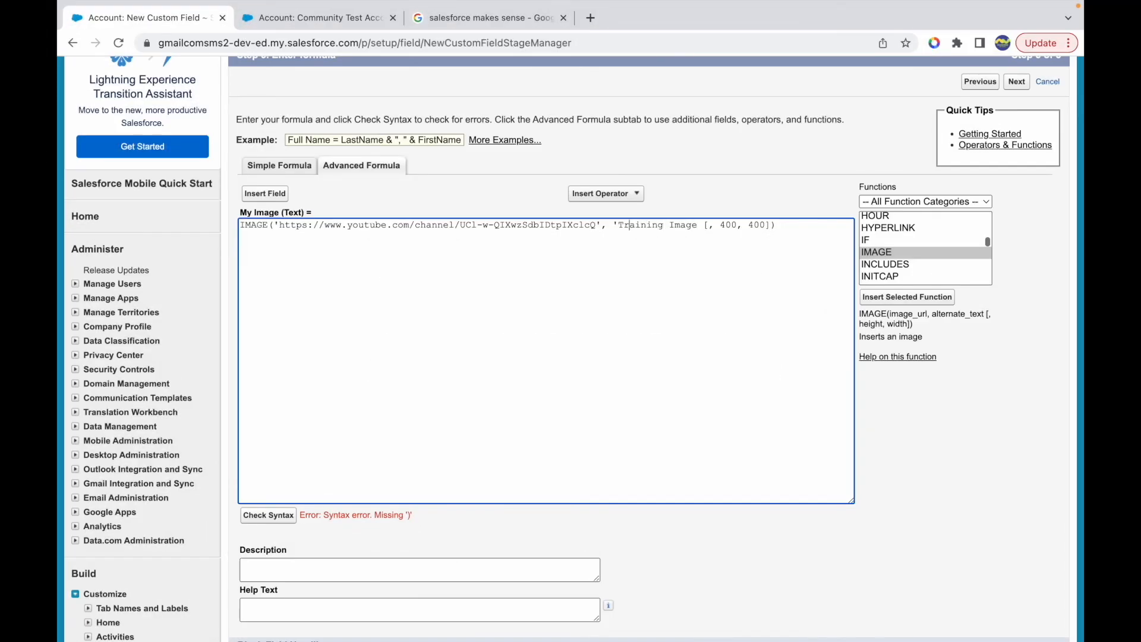
# - Remove the single quotes around Training Image in the IMAGE formula and recheck the syntax
pyautogui.press('BackSpace')
pyautogui.moveTo(932, 315); pyautogui.dragTo(999, 315)
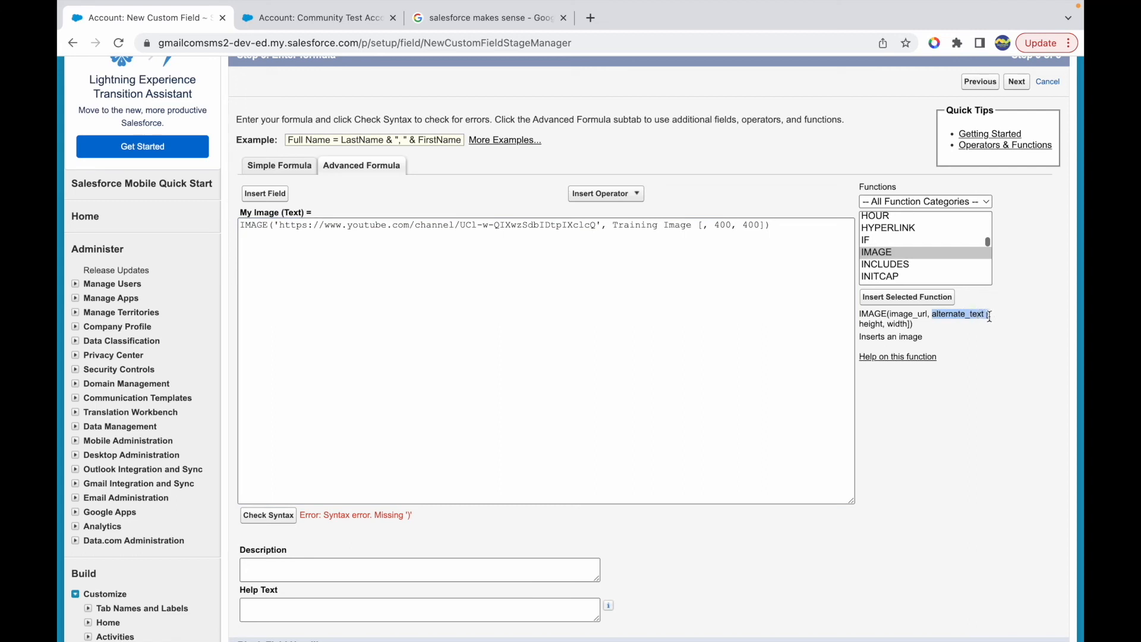
pyautogui.click(884, 338)
pyautogui.click(268, 516)
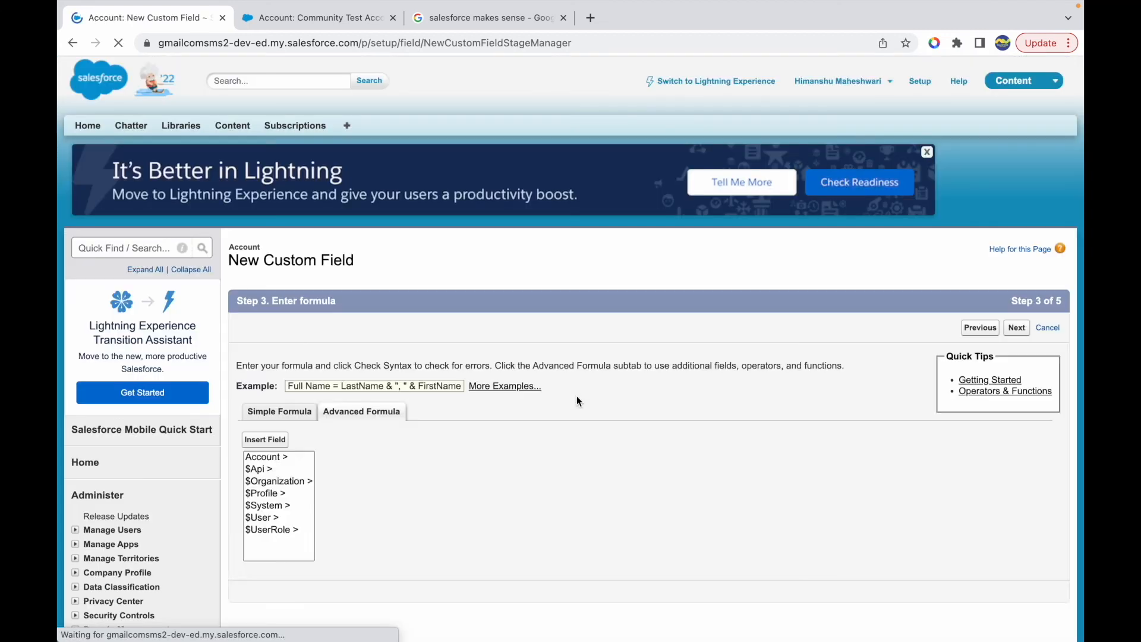
# - Enclose the whole text Training Image [, 400, 400] in single quotes as IMAGE's second argument and check the syntax
pyautogui.scroll(3, 552, 352)
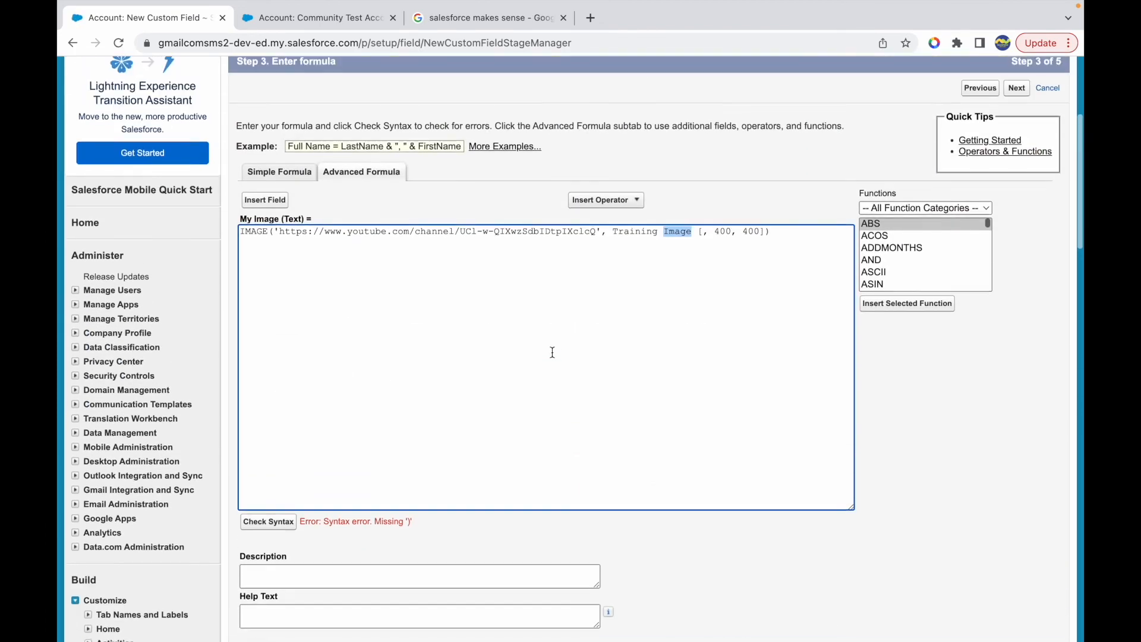
pyautogui.click(721, 248)
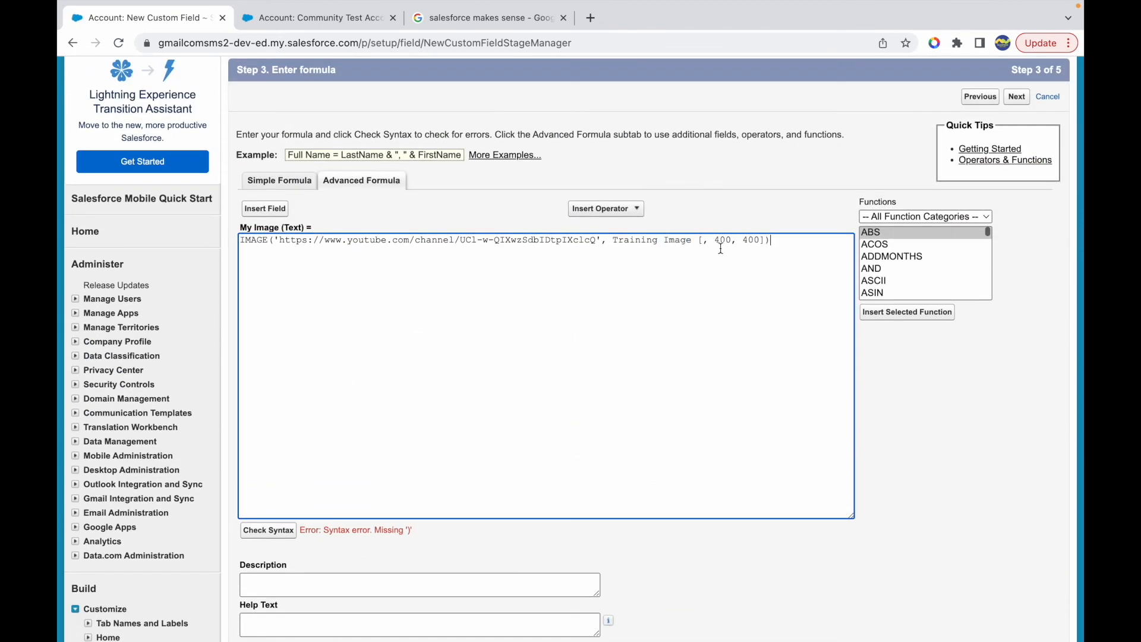
pyautogui.click(614, 240)
pyautogui.write("'")
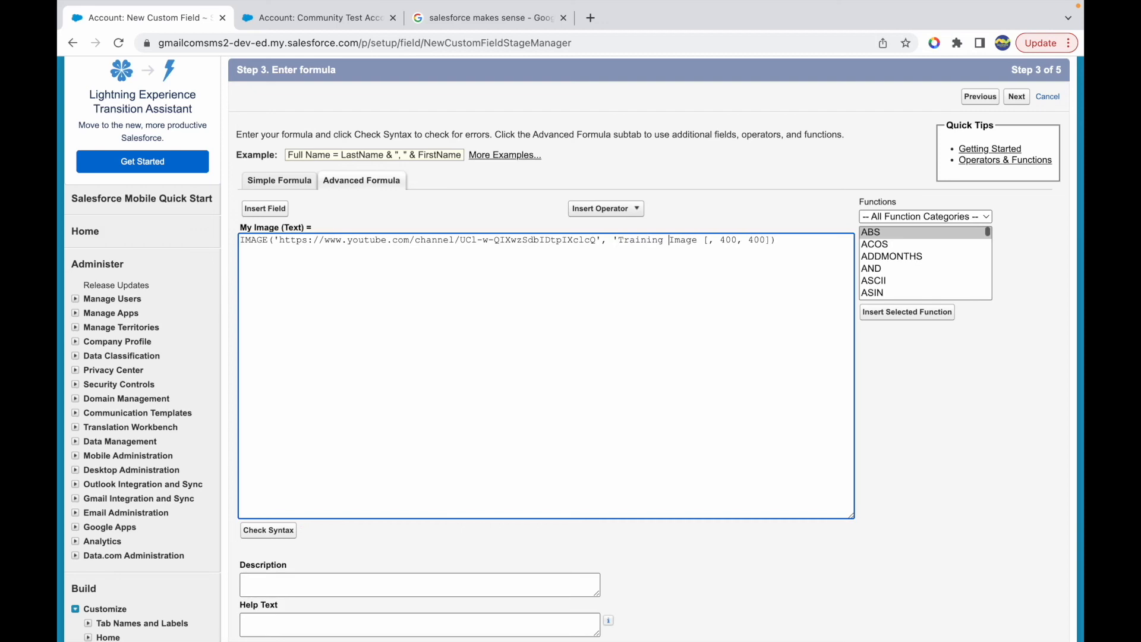
pyautogui.click(272, 530)
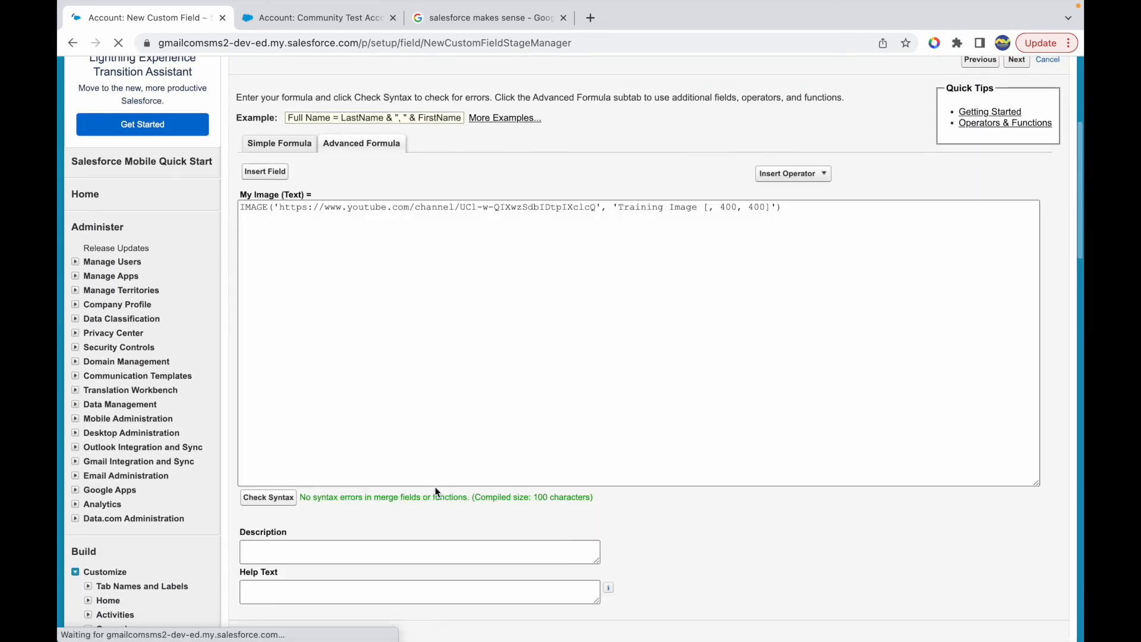
# - Examine the quoted second argument of the IMAGE formula, including its bracketed height and width values
pyautogui.click(617, 160)
pyautogui.moveTo(616, 159); pyautogui.dragTo(774, 156)
pyautogui.click(705, 161)
pyautogui.click(631, 160)
pyautogui.moveTo(631, 159); pyautogui.dragTo(749, 161)
pyautogui.click(691, 161)
pyautogui.moveTo(622, 160); pyautogui.dragTo(771, 159)
pyautogui.click(770, 159)
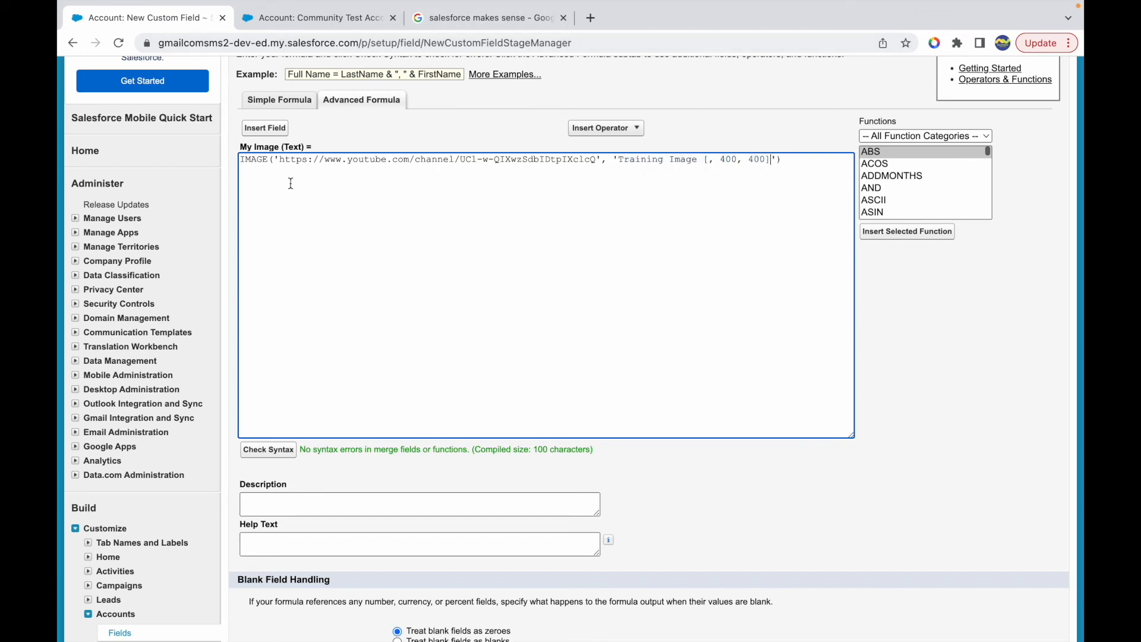
# - Treat blank fields as blanks for My Image and continue through field-level security to save it on the Account Layout
pyautogui.scroll(-3, 349, 438)
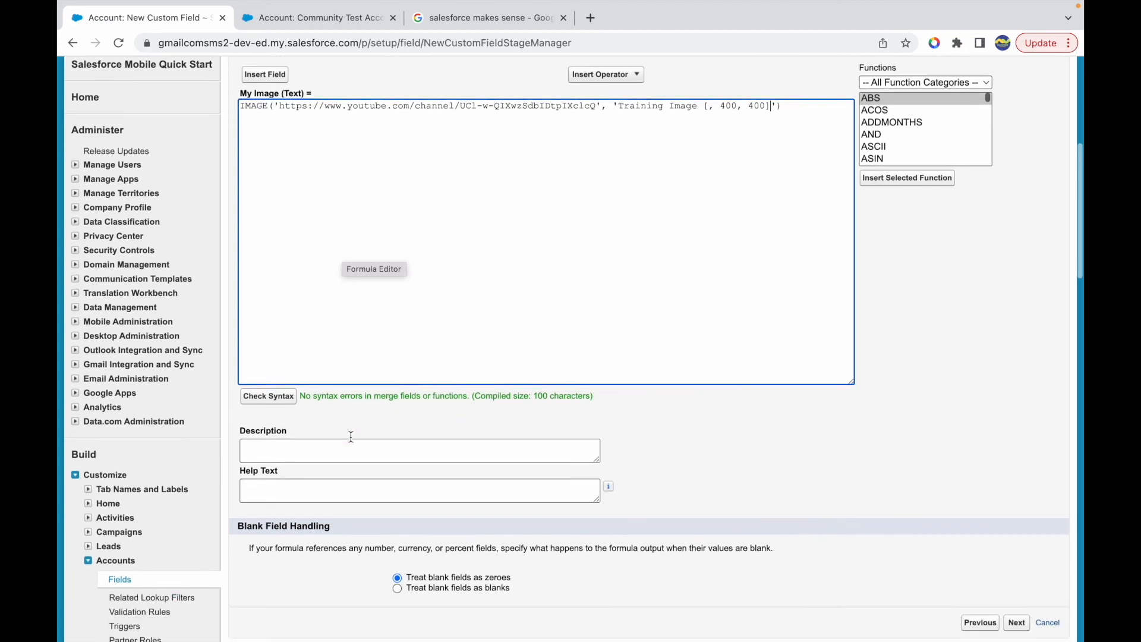
pyautogui.click(396, 455)
pyautogui.click(1015, 486)
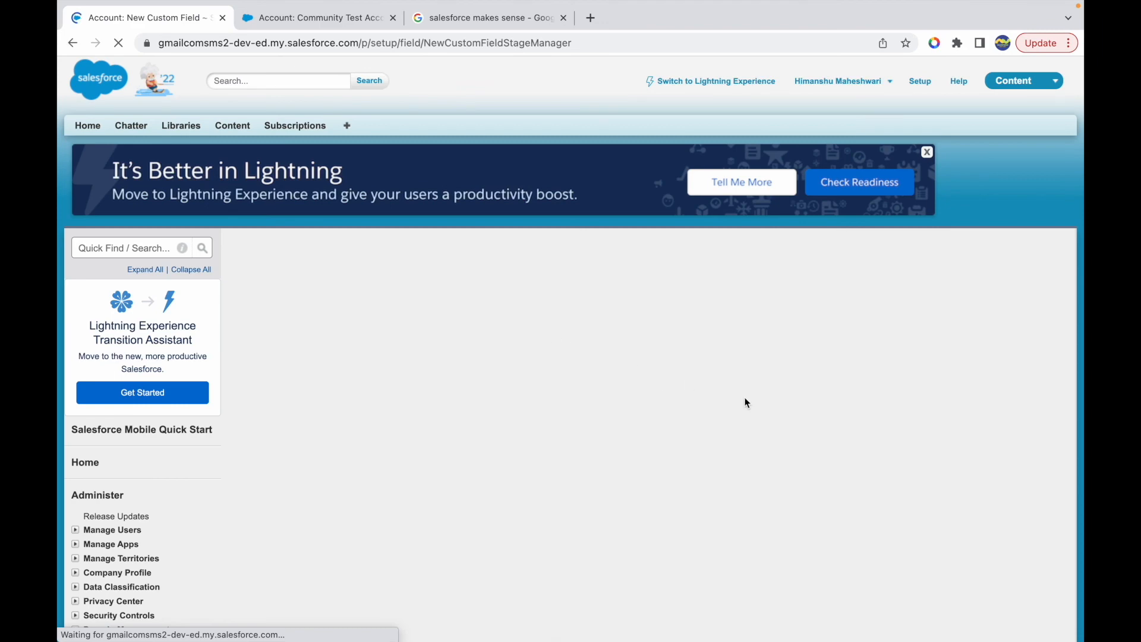
pyautogui.scroll(-10, 800, 406)
pyautogui.click(830, 528)
pyautogui.click(1015, 590)
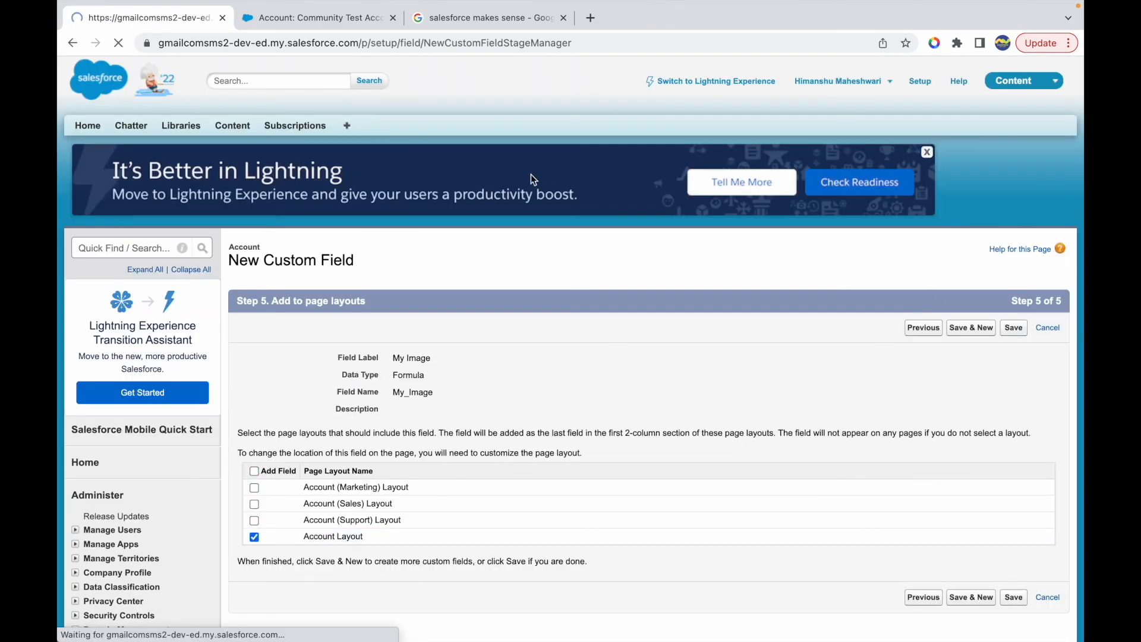
# - Check My Image on the Community Test Account record and open the My Image custom field for editing
pyautogui.click(315, 18)
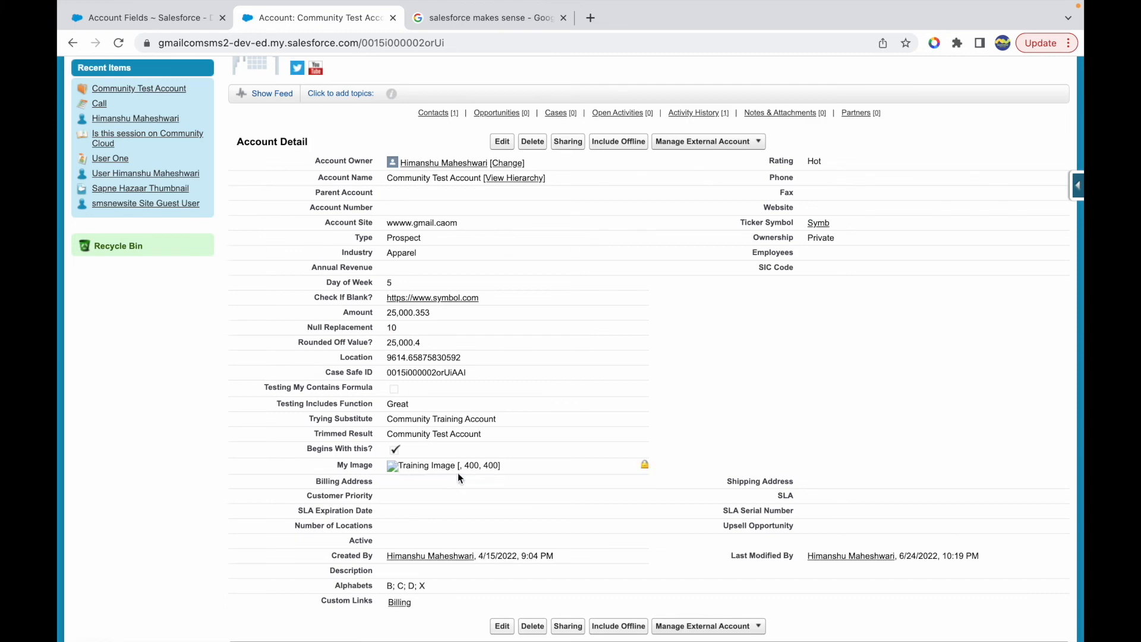
pyautogui.click(212, 26)
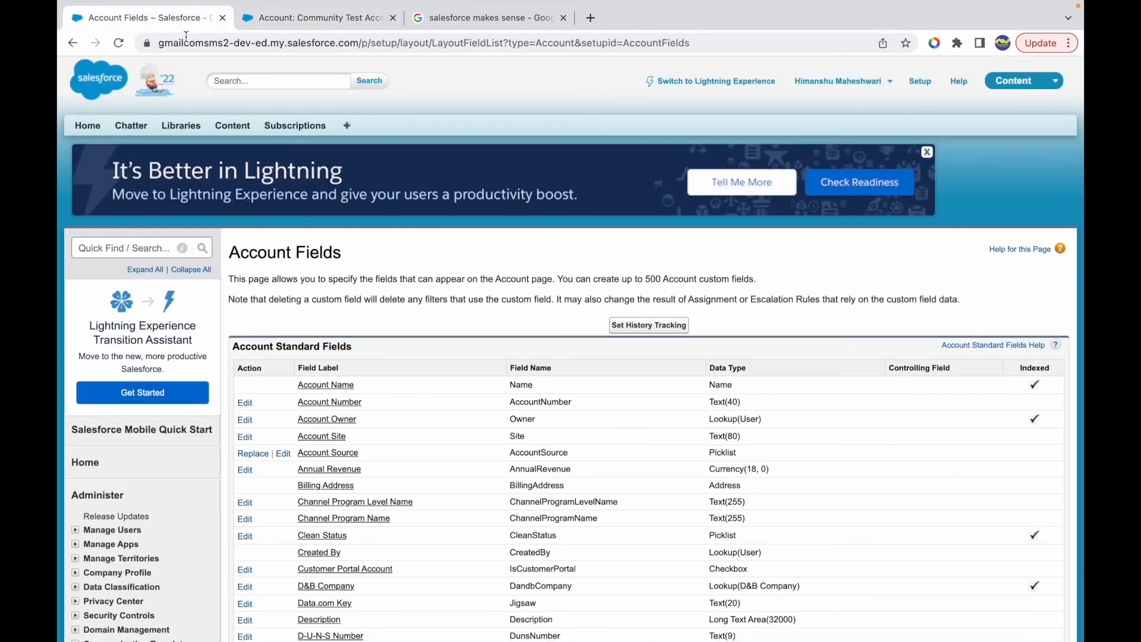
pyautogui.scroll(-10, 354, 430)
pyautogui.scroll(-2, 354, 437)
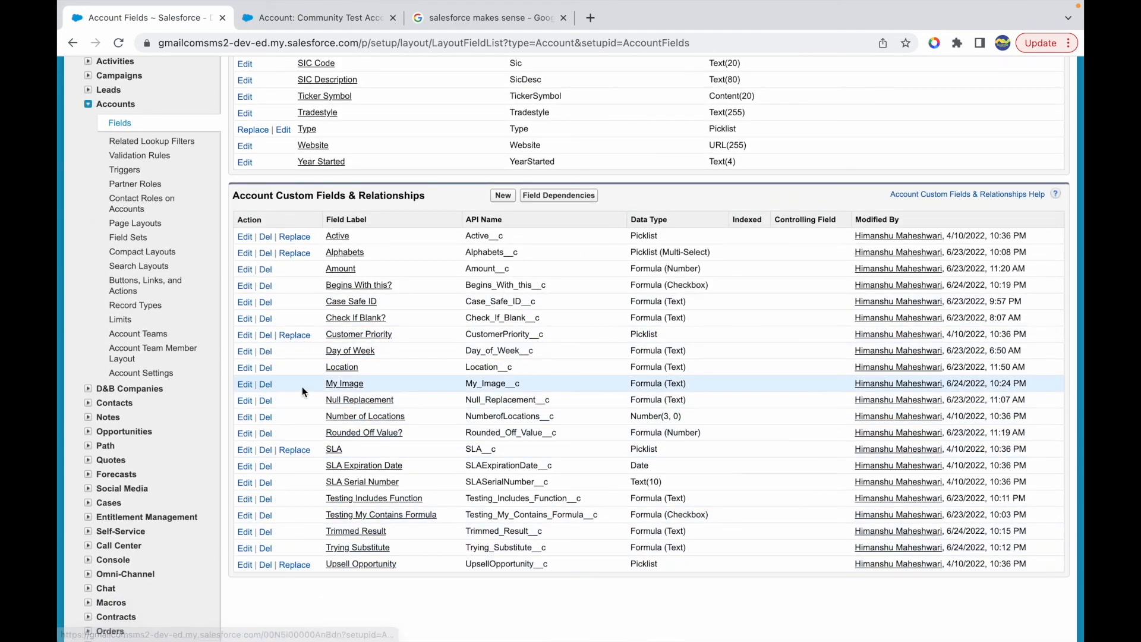
pyautogui.click(245, 384)
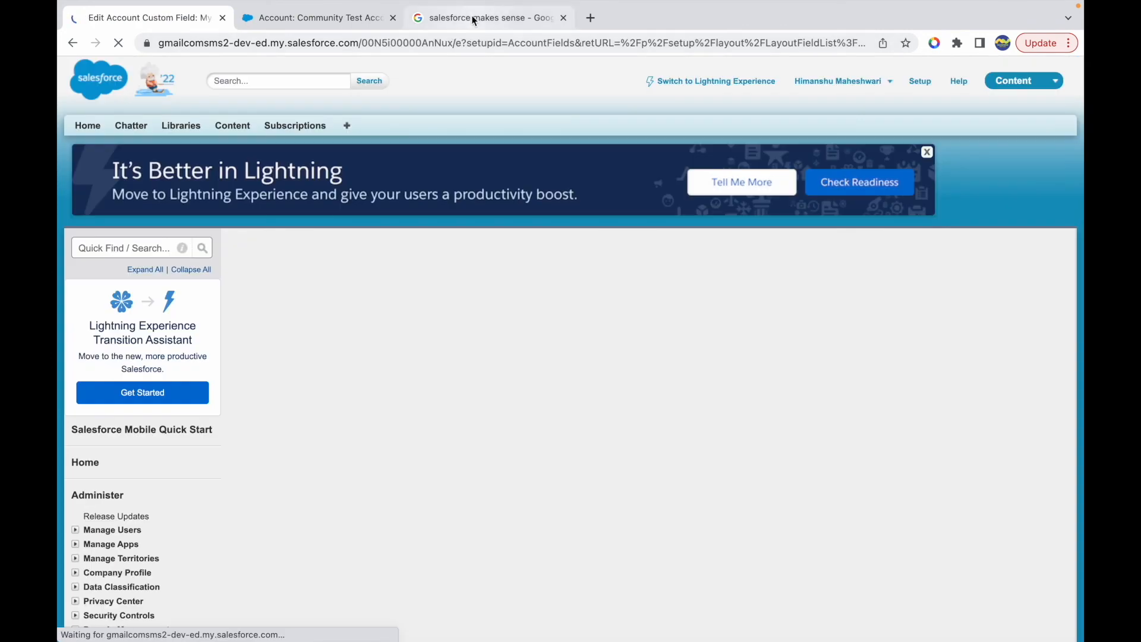
# - Search Google Images for "test image url" in the existing Google tab
pyautogui.click(471, 16)
pyautogui.click(388, 44)
pyautogui.write('dum')
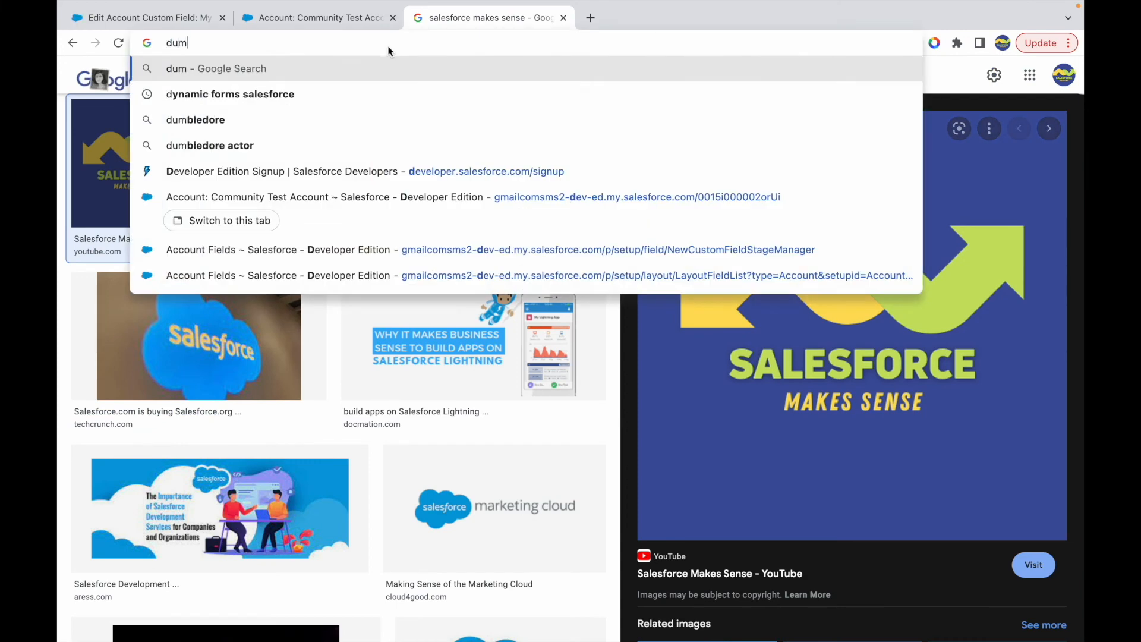
pyautogui.press('BackSpace')
pyautogui.press('BackSpace')
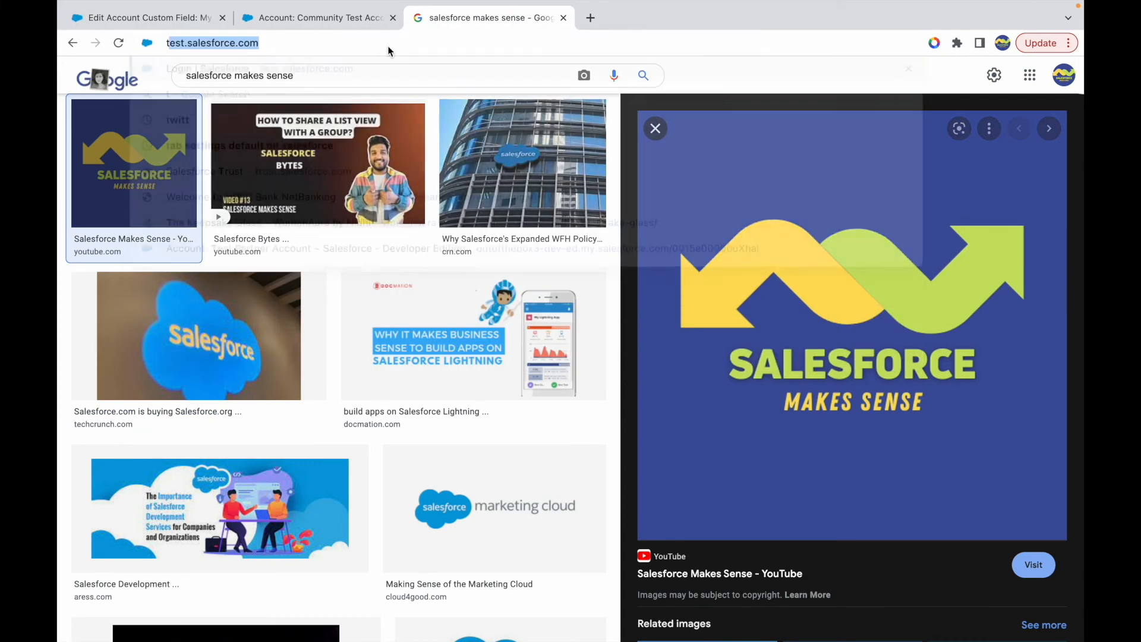
pyautogui.write('image url')
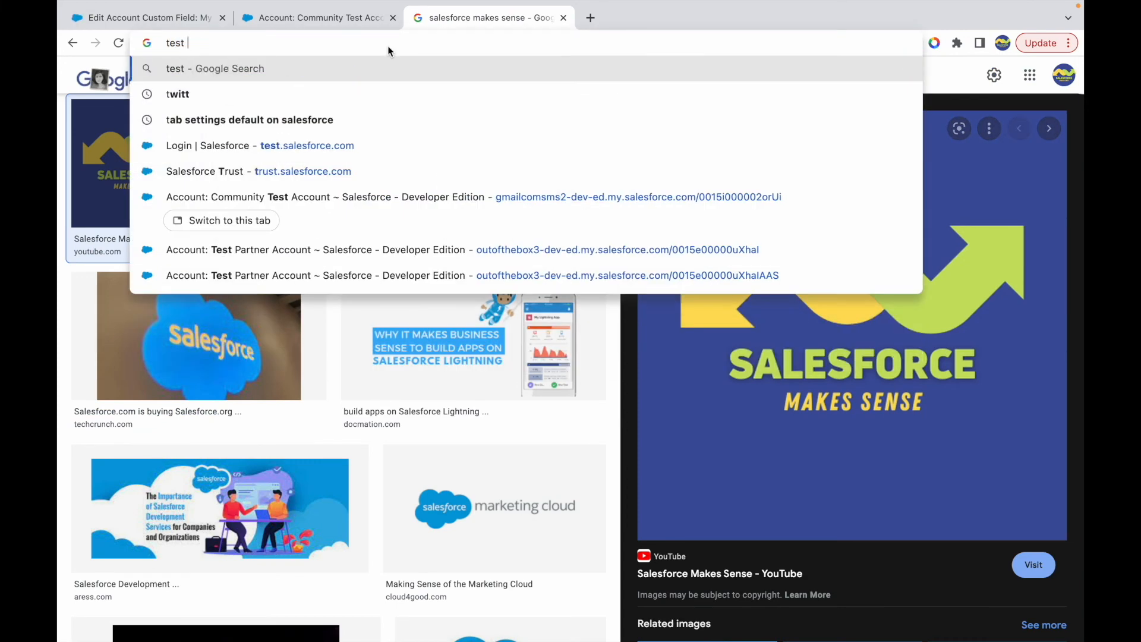
pyautogui.press('Return')
pyautogui.click(242, 141)
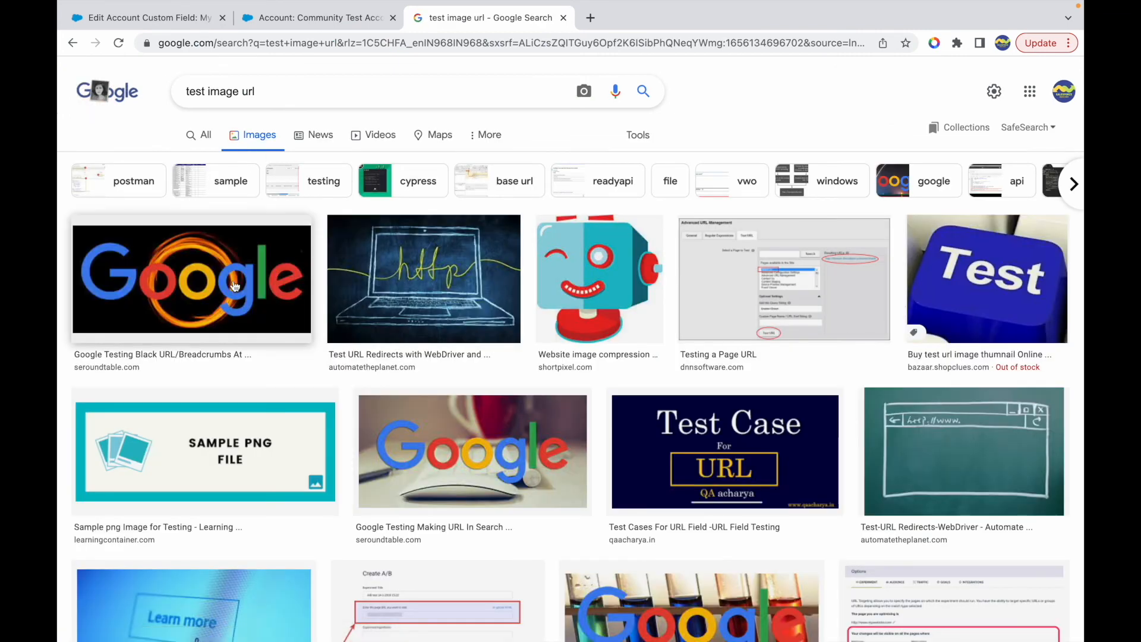
# - Open the chalkboard laptop "http" image in its own tab, inspect its address, and close that tab
pyautogui.click(423, 279)
pyautogui.rightClick(752, 258)
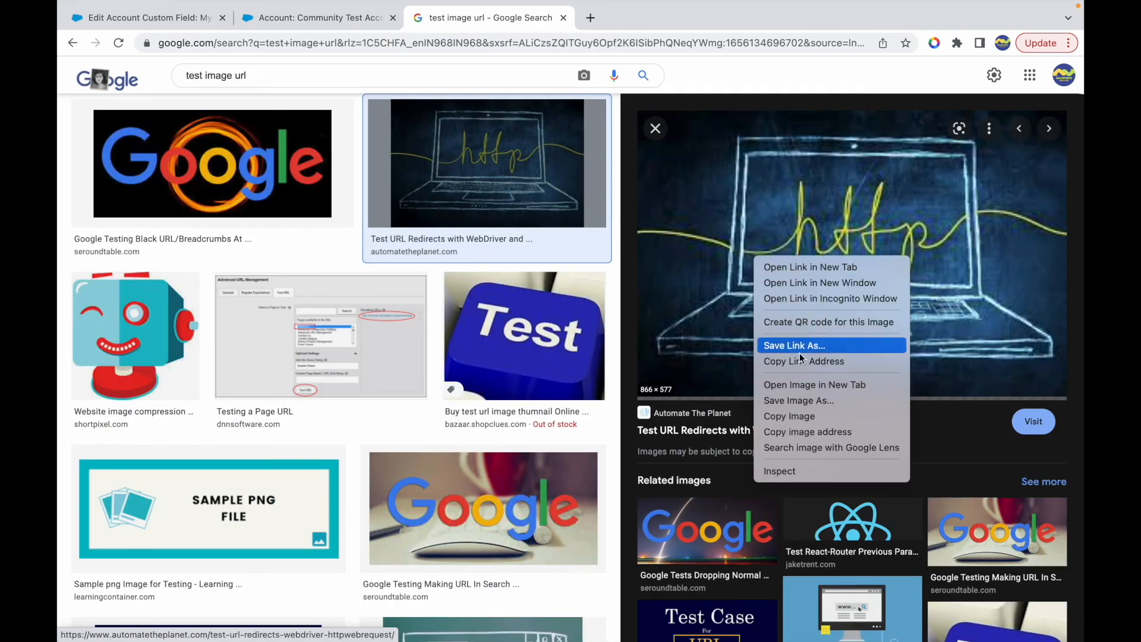
pyautogui.click(807, 385)
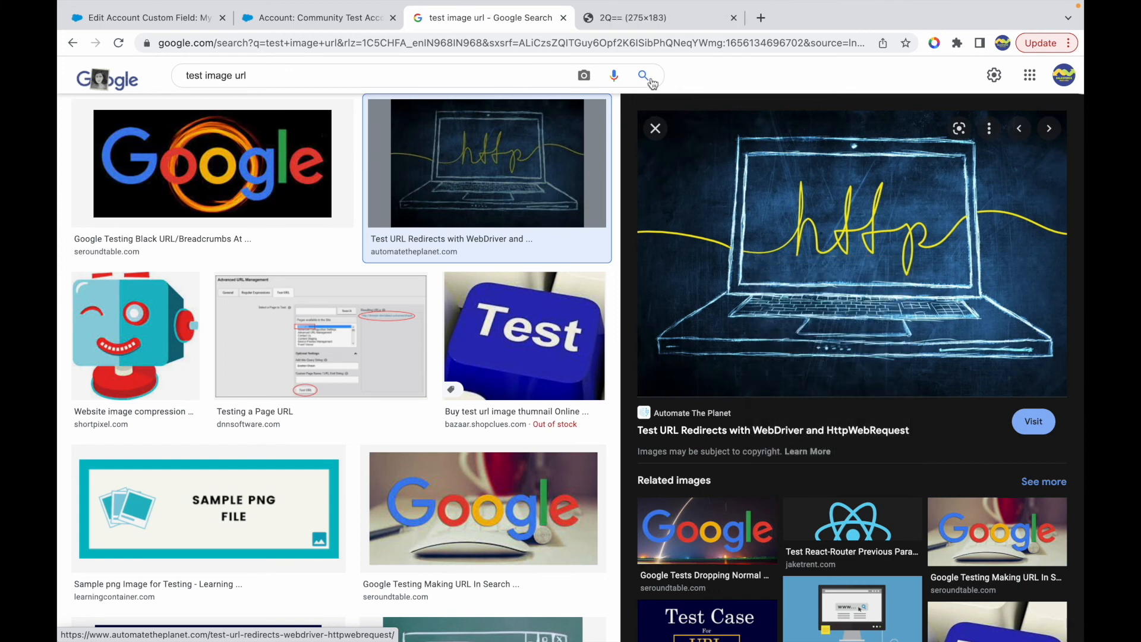
pyautogui.click(646, 21)
pyautogui.click(640, 42)
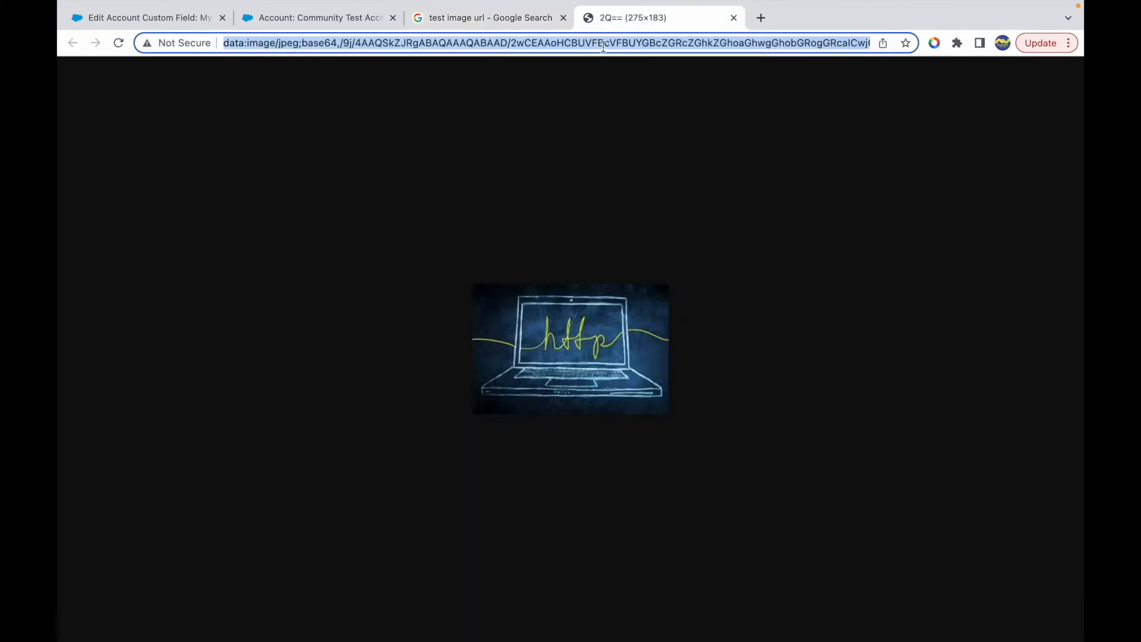
pyautogui.press('Right')
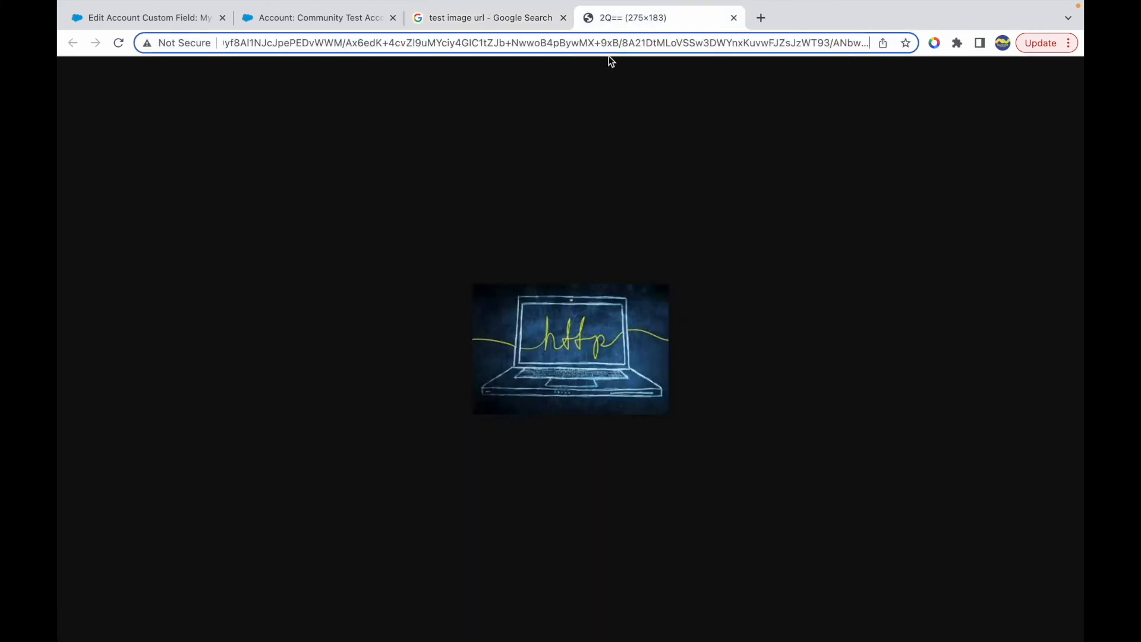
pyautogui.click(733, 18)
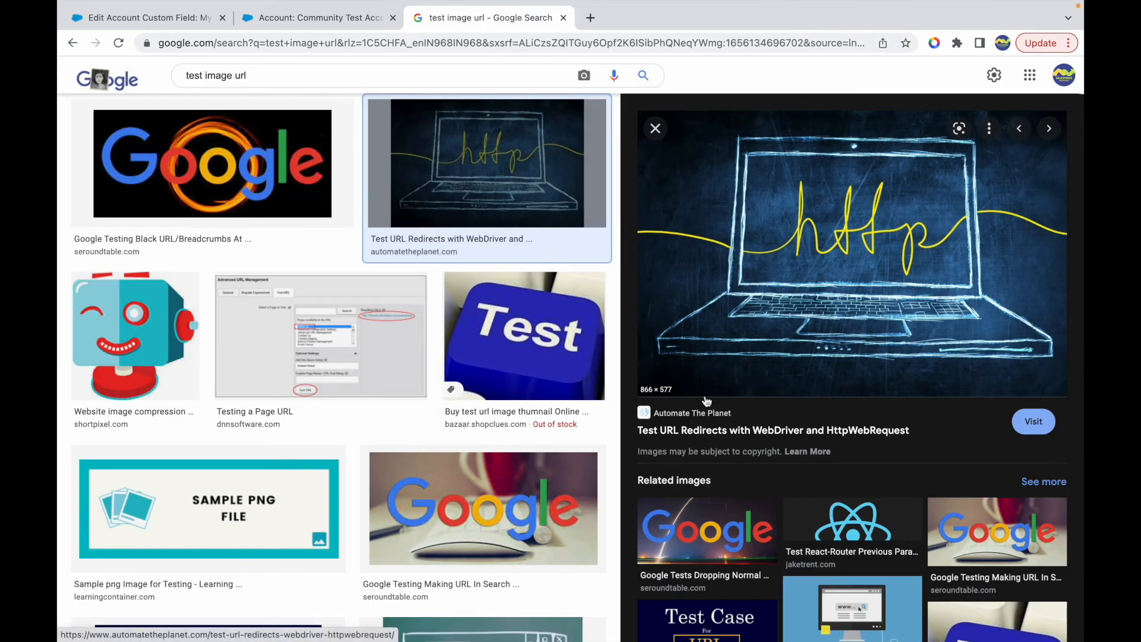
# - Open the Google logo image with the black background in its own tab
pyautogui.click(204, 189)
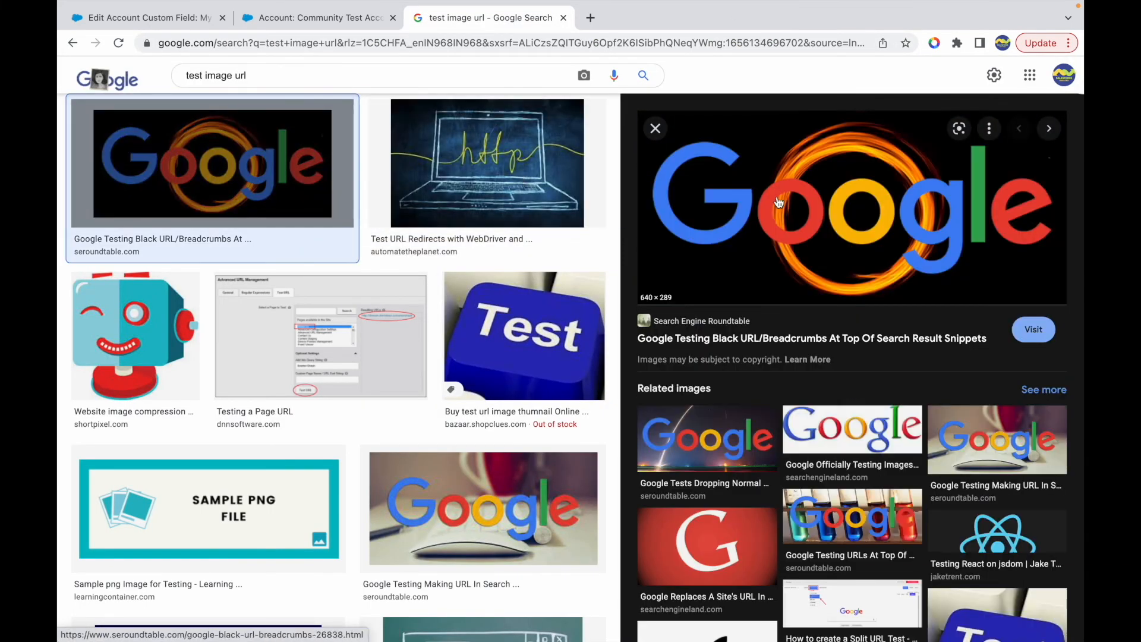
pyautogui.rightClick(778, 203)
pyautogui.moveTo(686, 112); pyautogui.dragTo(648, 23)
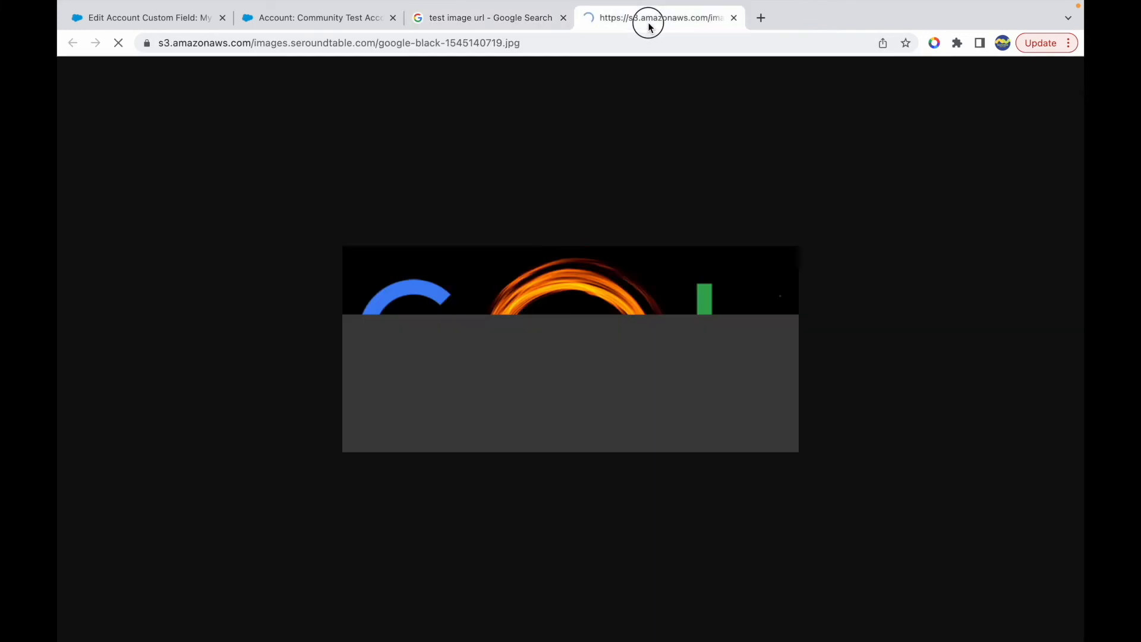
pyautogui.click(570, 44)
pyautogui.press('super+c')
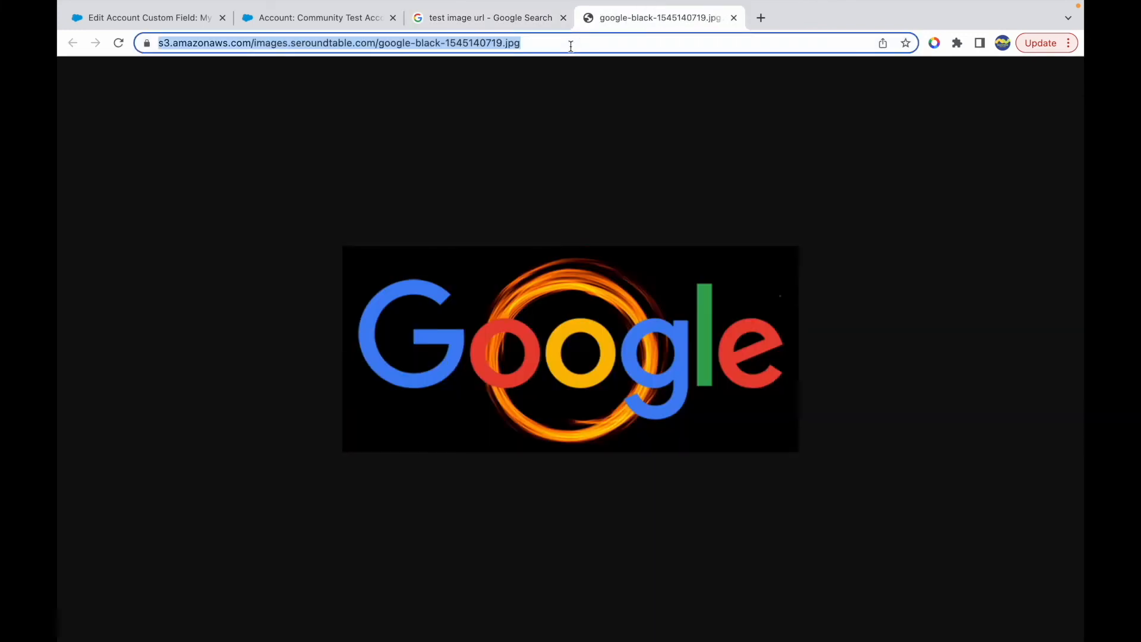
pyautogui.click(479, 19)
pyautogui.click(303, 20)
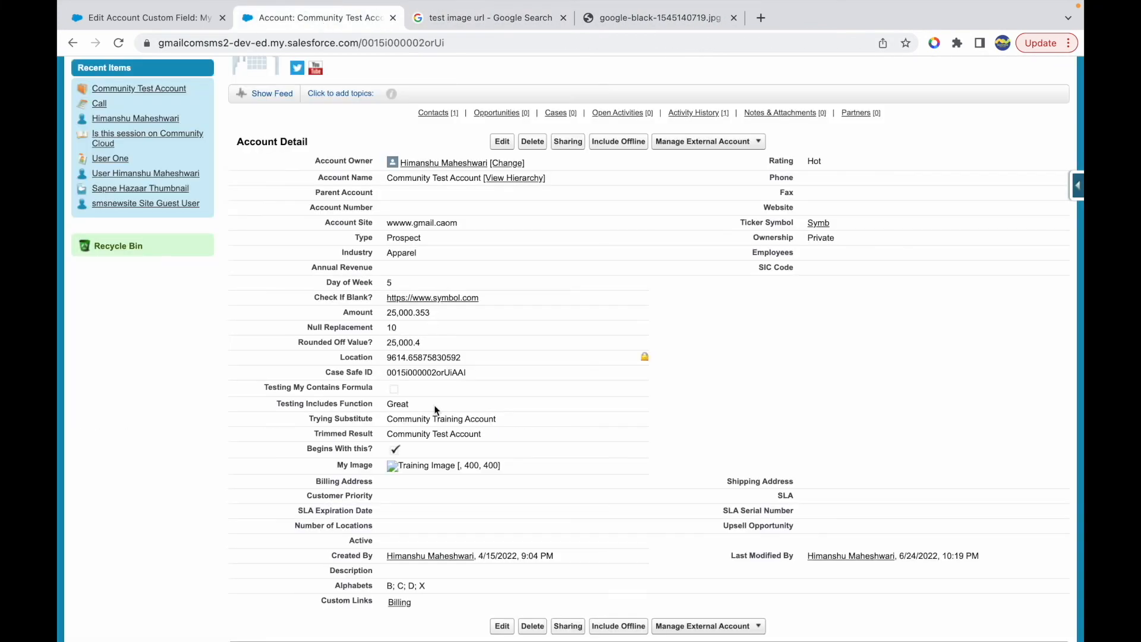
pyautogui.click(137, 18)
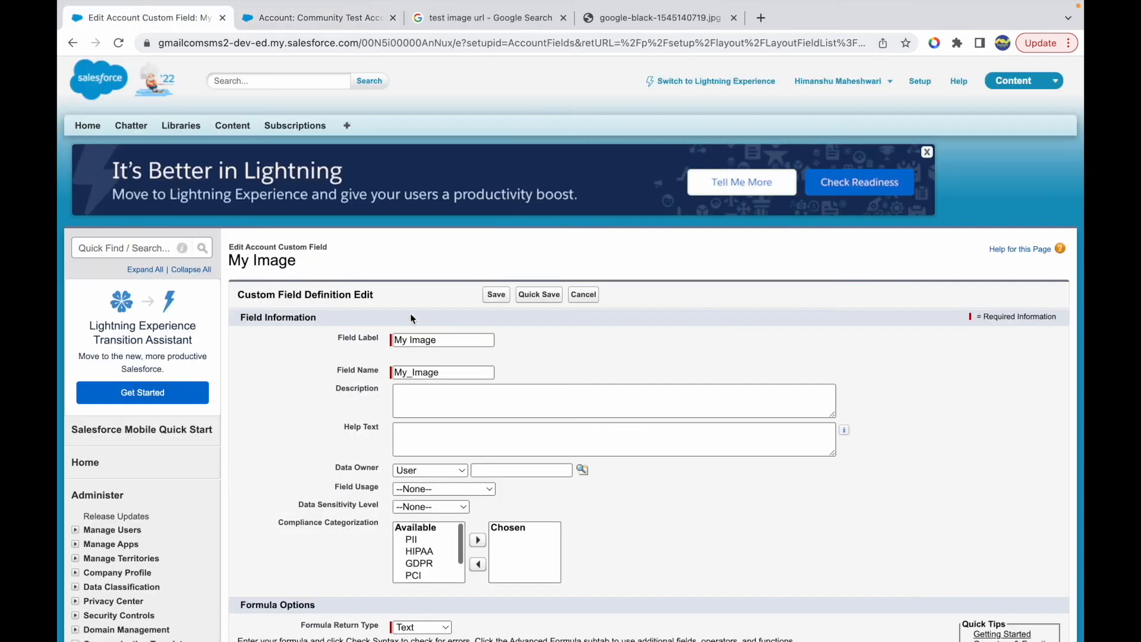
pyautogui.scroll(-5, 404, 443)
pyautogui.click(597, 434)
pyautogui.keyDown('shift'); pyautogui.click(283, 439); pyautogui.keyUp('shift')
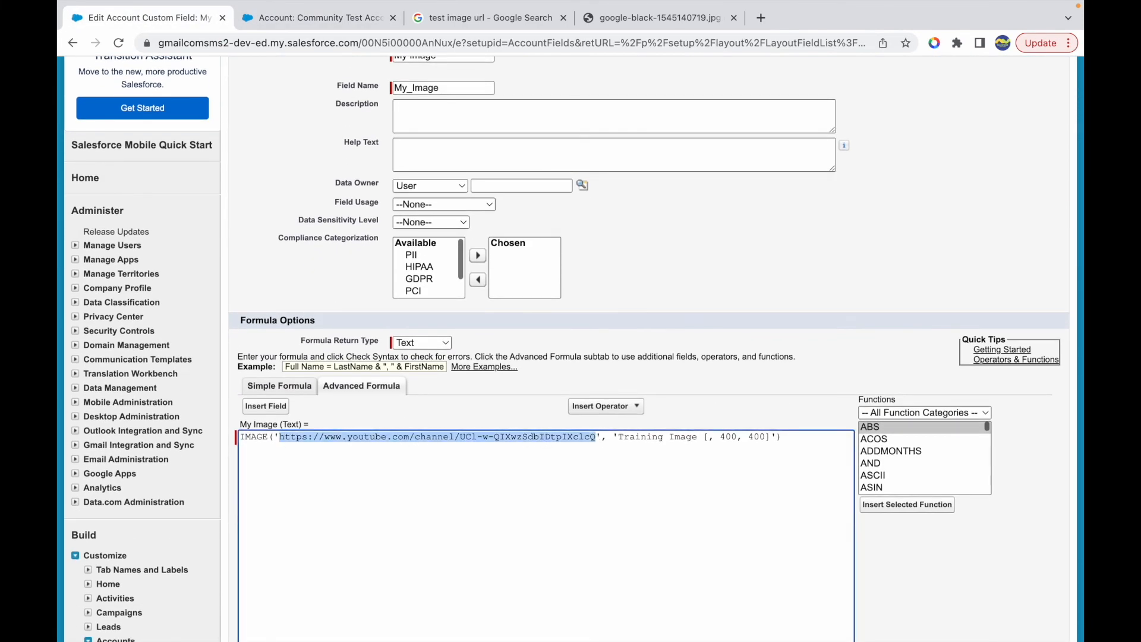
pyautogui.press('super+v')
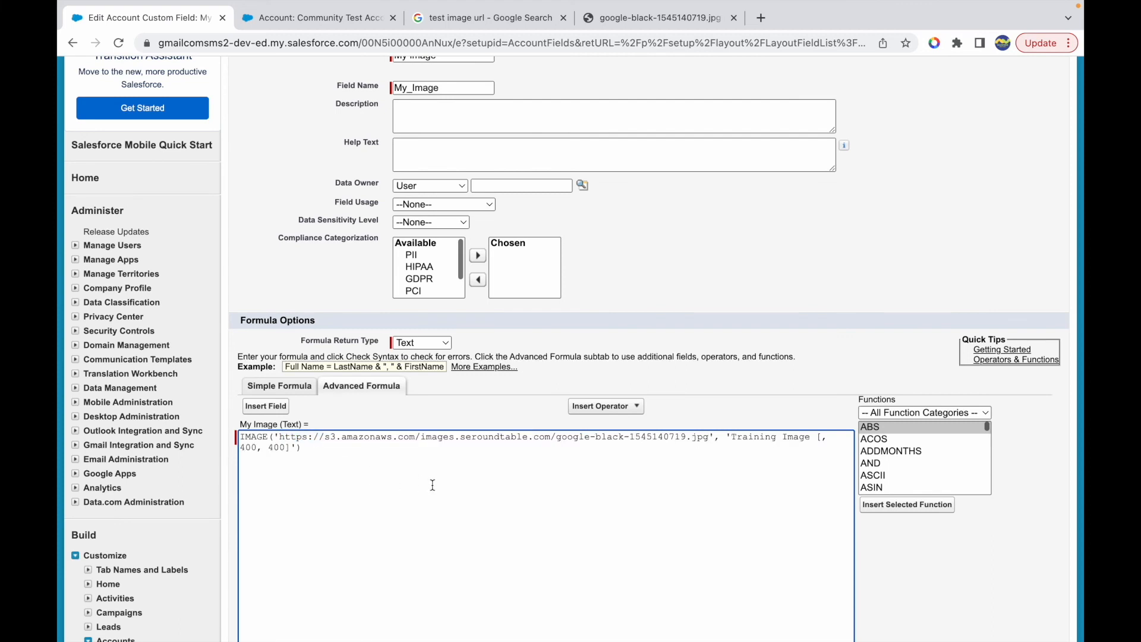
pyautogui.scroll(-4, 501, 483)
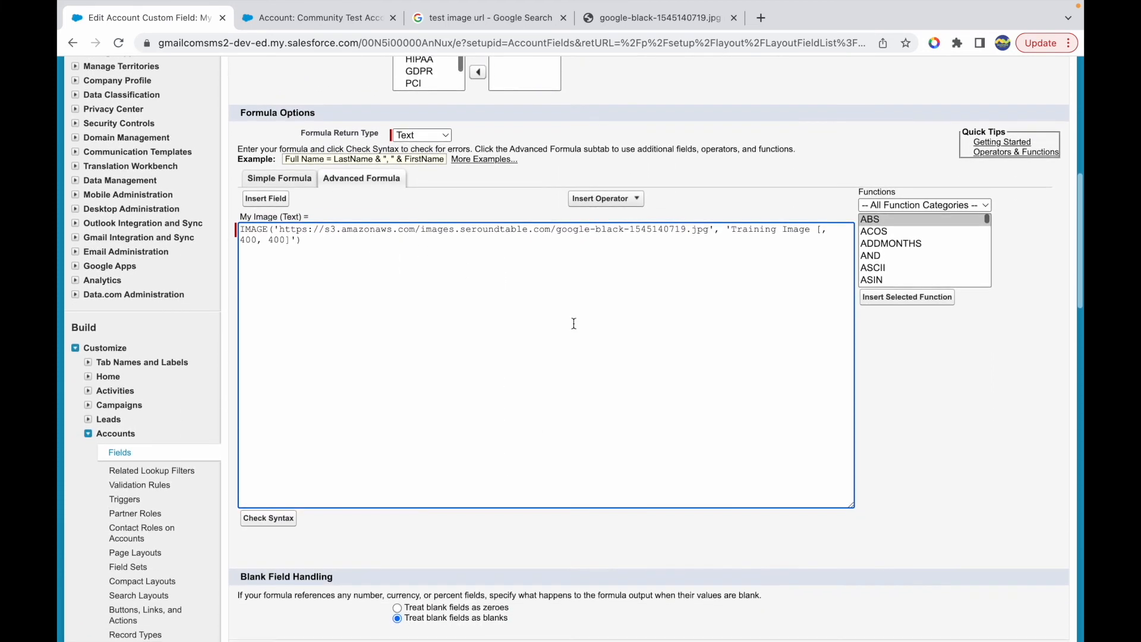
pyautogui.scroll(-5, 609, 330)
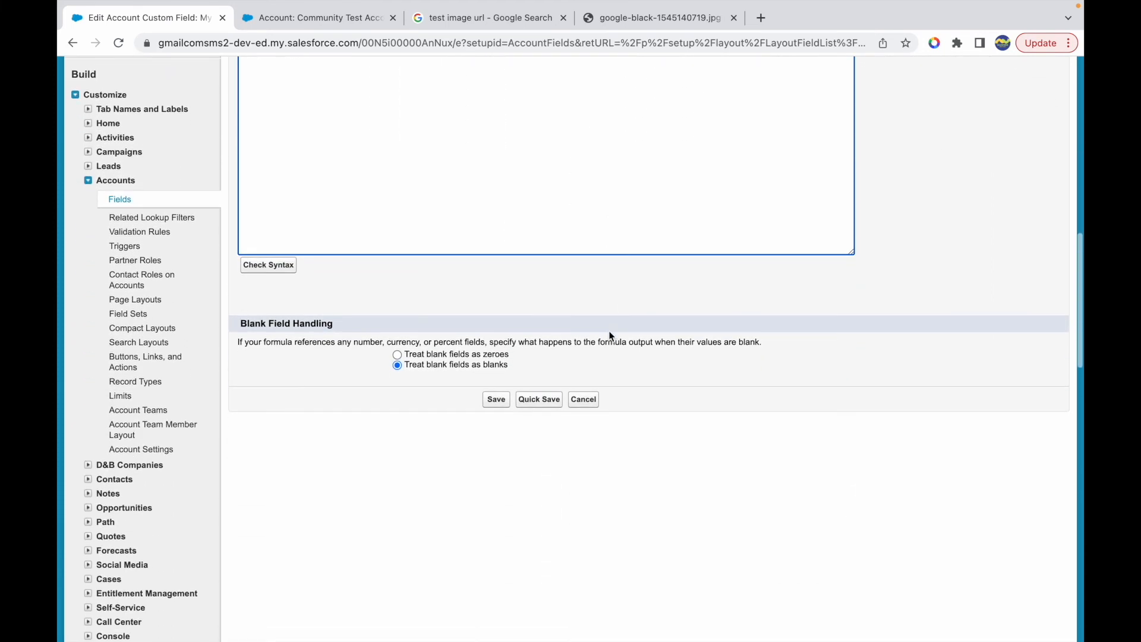
pyautogui.click(501, 399)
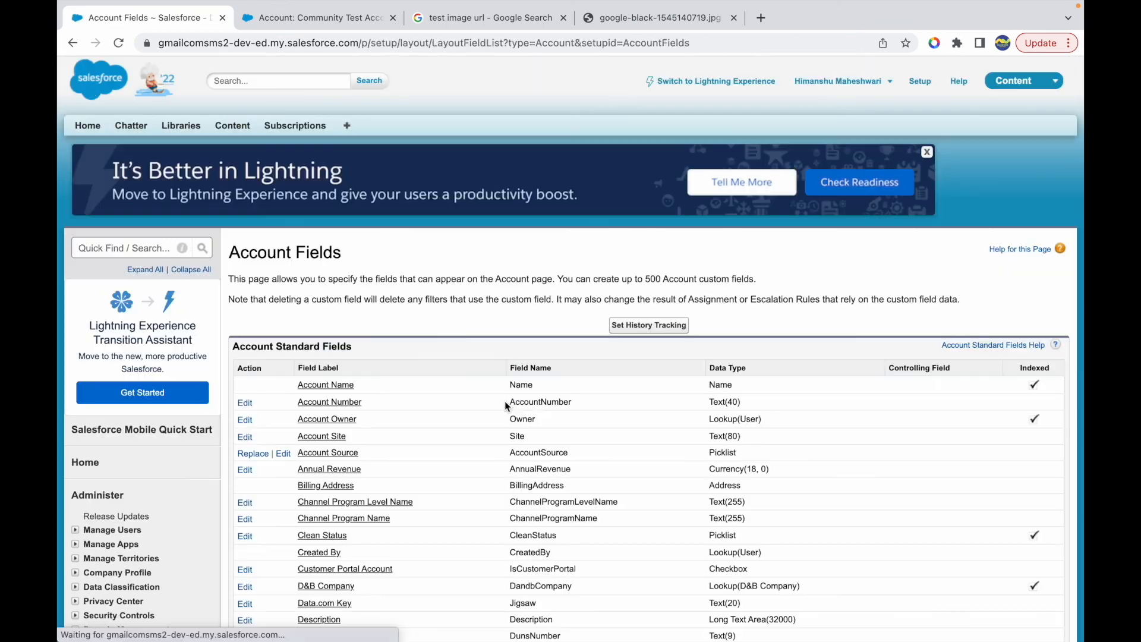
# - Reload the Community Test Account record and check the My Image field
pyautogui.click(315, 18)
pyautogui.press('super+r')
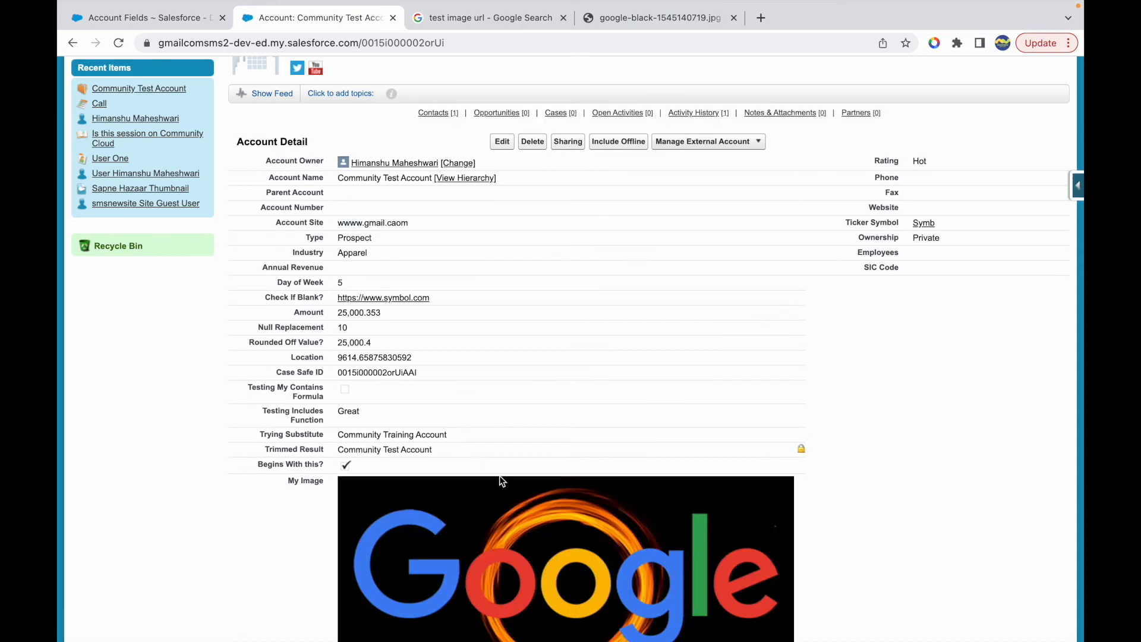
pyautogui.scroll(-2, 504, 484)
pyautogui.scroll(-1, 504, 485)
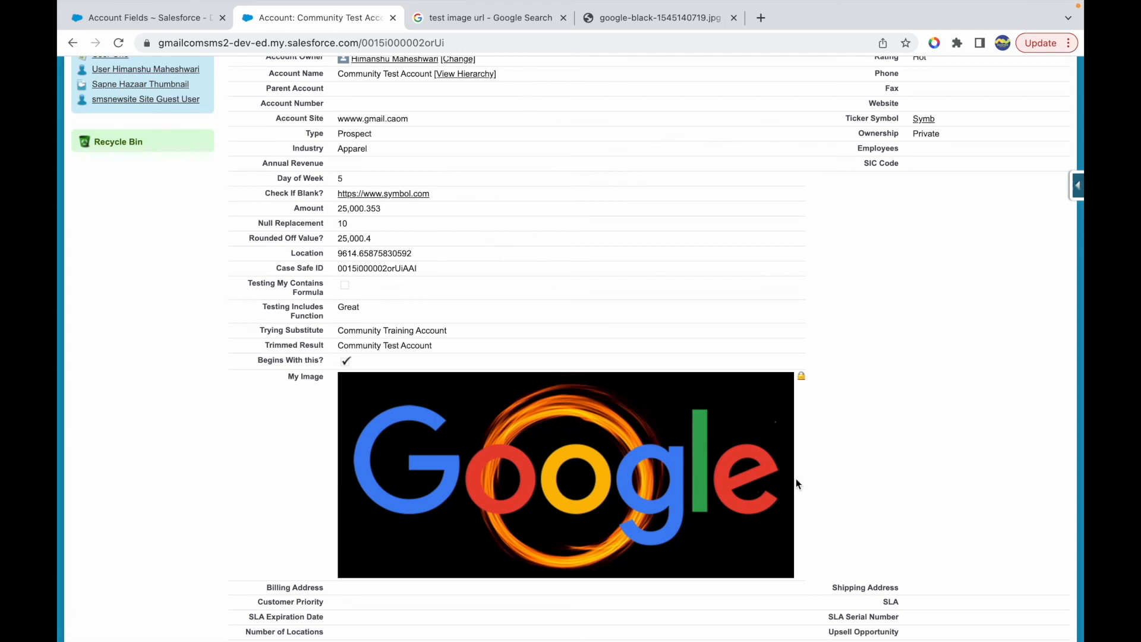
# - Close the Google logo image tab and bring the Account custom fields list into view on the Account Fields page
pyautogui.click(657, 23)
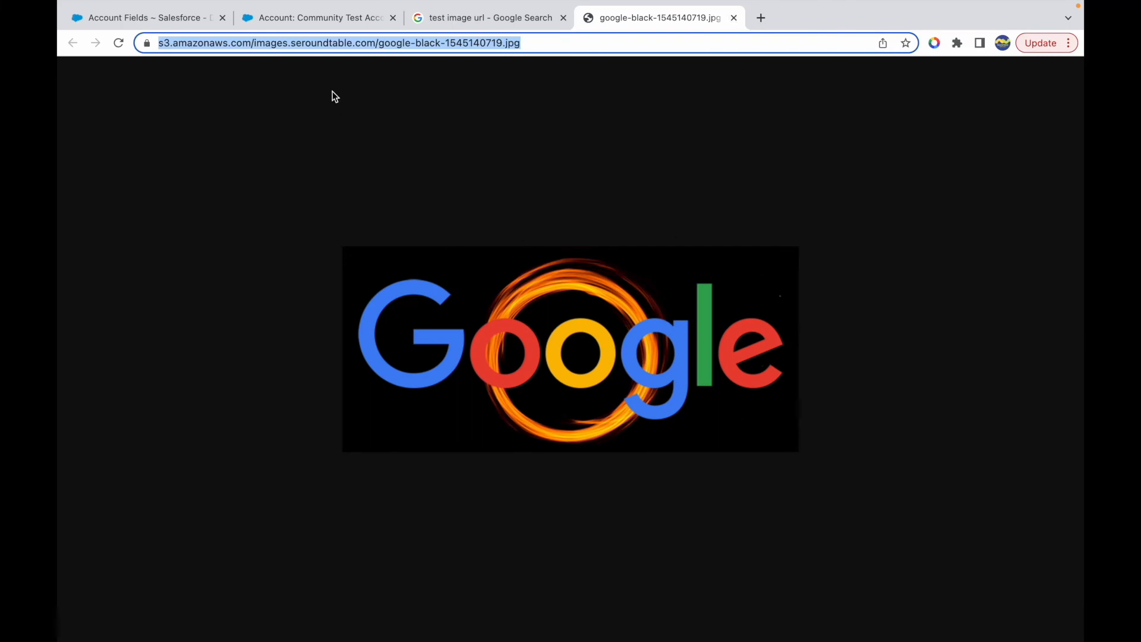
pyautogui.click(184, 29)
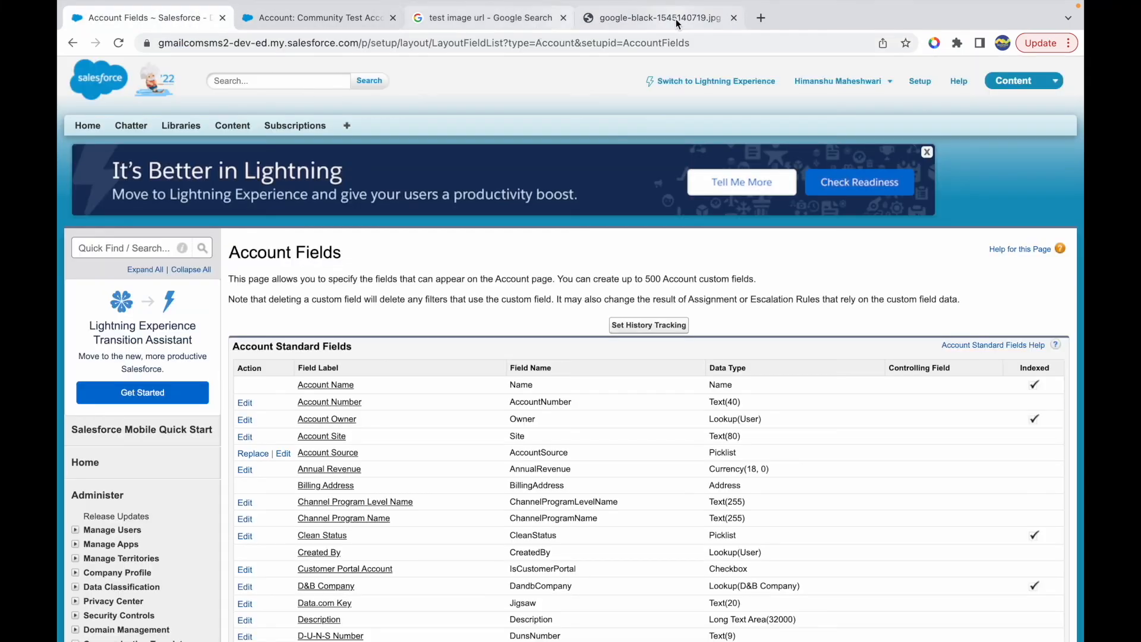
pyautogui.click(733, 17)
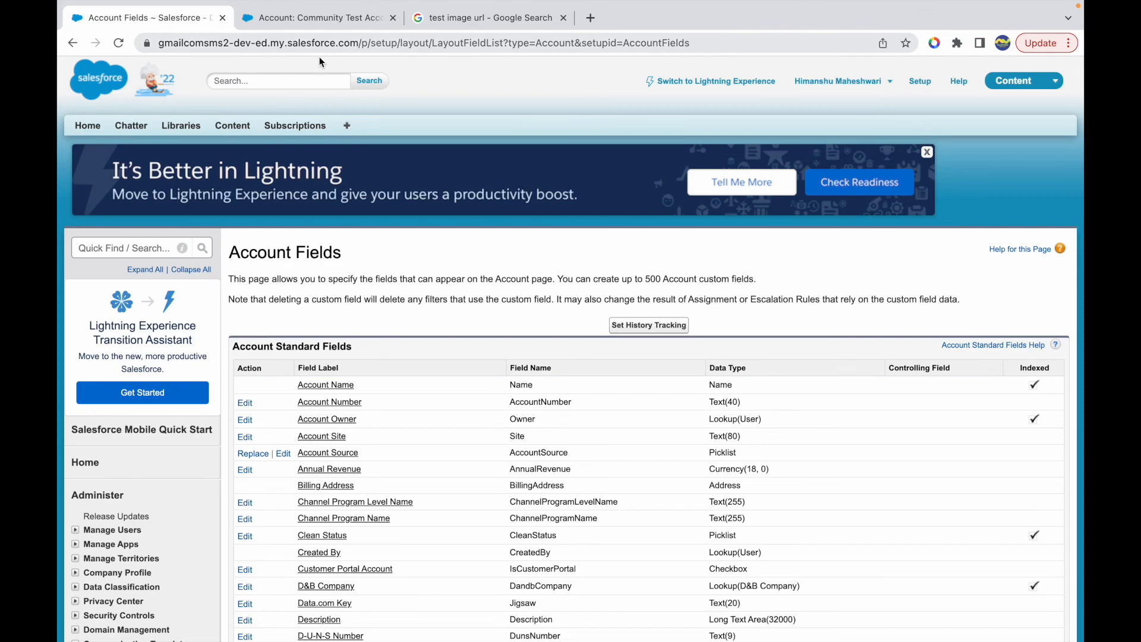
pyautogui.scroll(-7, 291, 392)
pyautogui.scroll(-7, 291, 392)
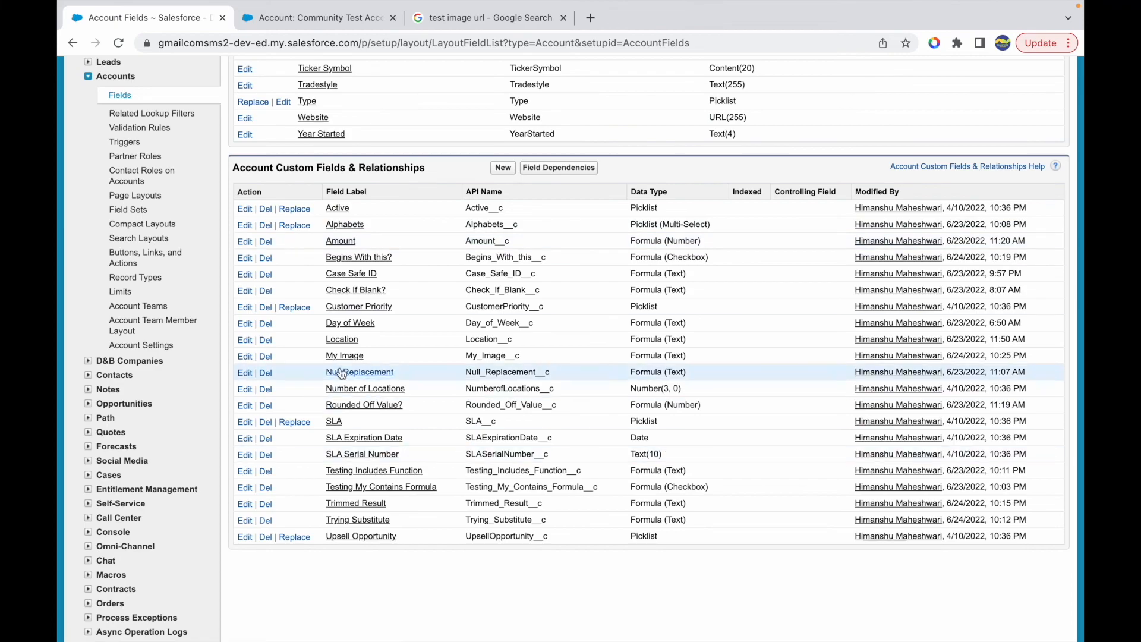
pyautogui.scroll(15, 352, 283)
pyautogui.scroll(-6, 416, 374)
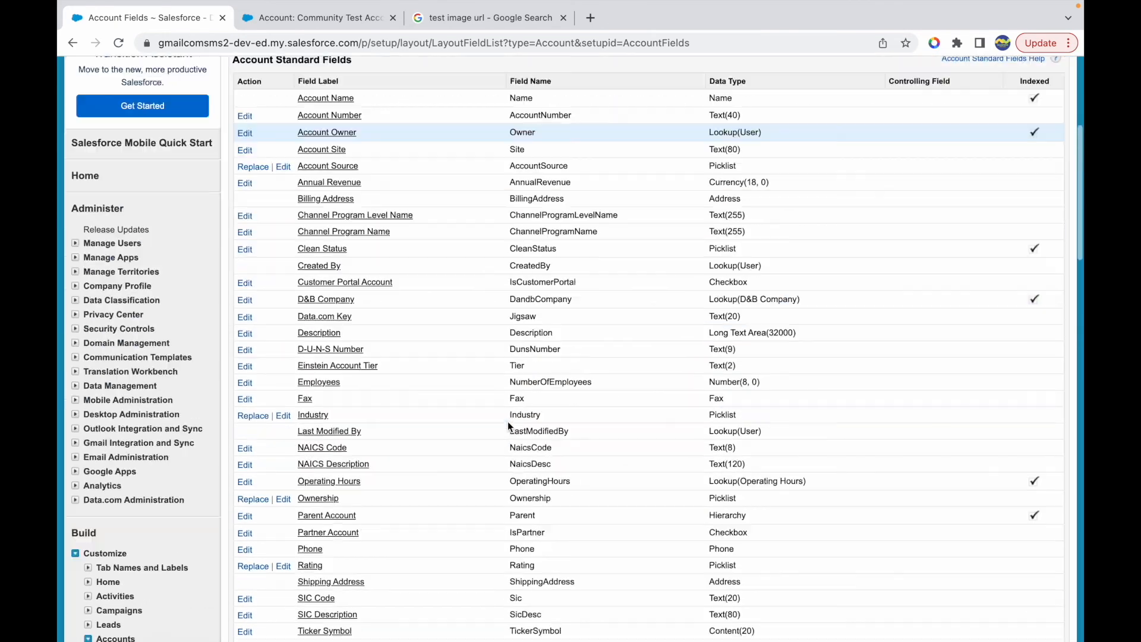
pyautogui.scroll(-8, 508, 422)
# - Search Google for "image salesforce help" in a new tab and open the "Use Images in 'Formula' Fields" article
pyautogui.click(590, 18)
pyautogui.write('image salesforce help')
pyautogui.press('Return')
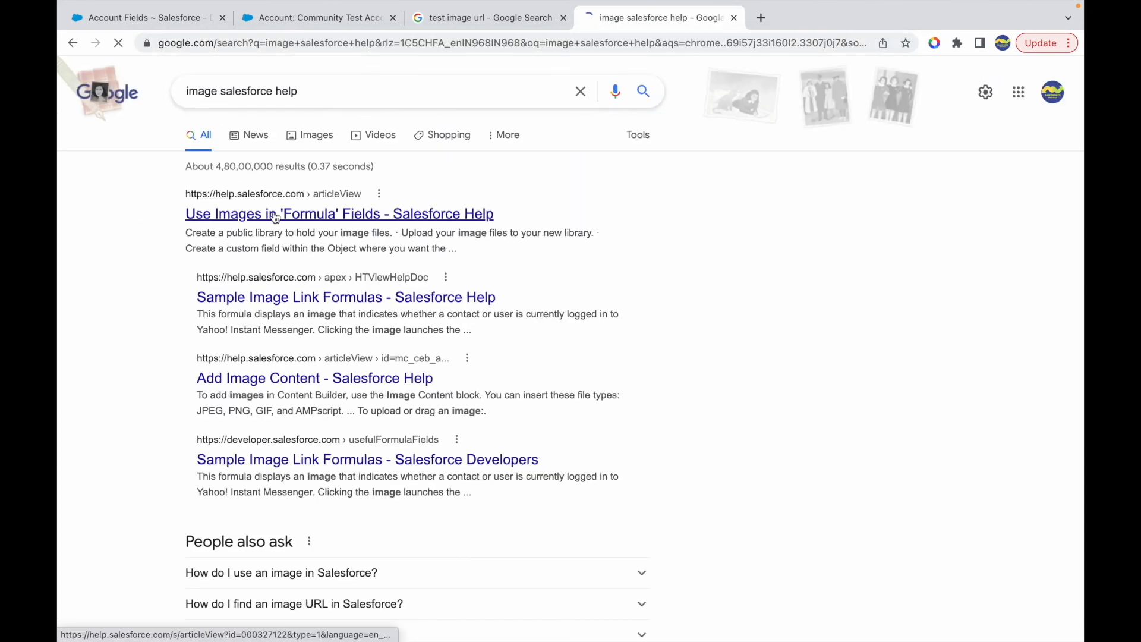
pyautogui.click(275, 221)
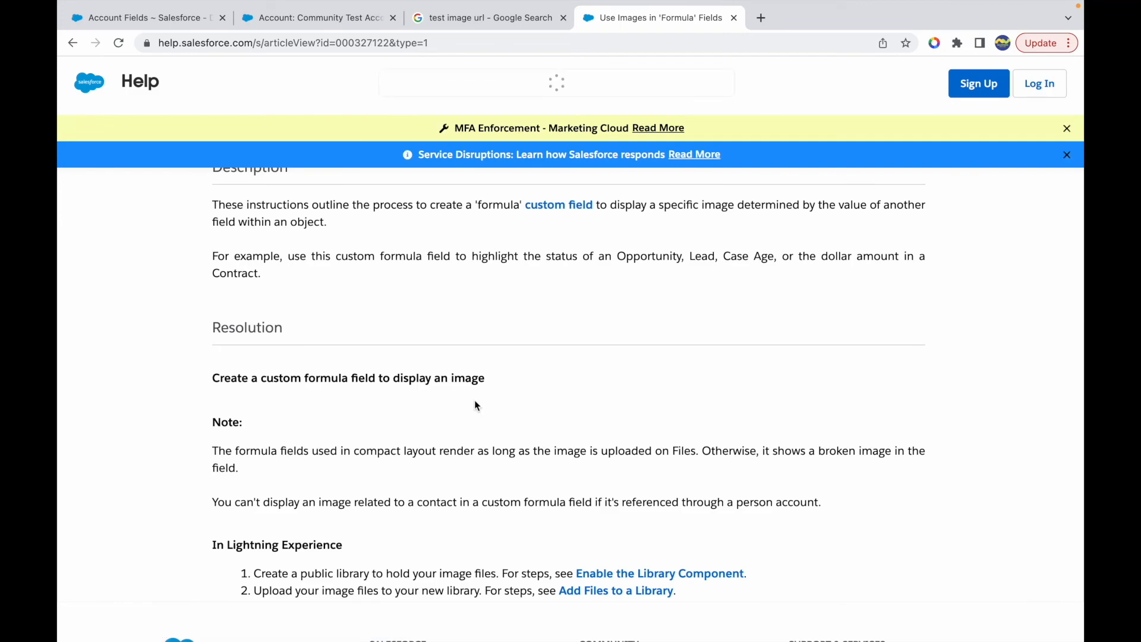
# - Examine the help article's IMAGE formula examples, including the height and width arguments, and its instructions for obtaining image URLs
pyautogui.scroll(-6, 475, 401)
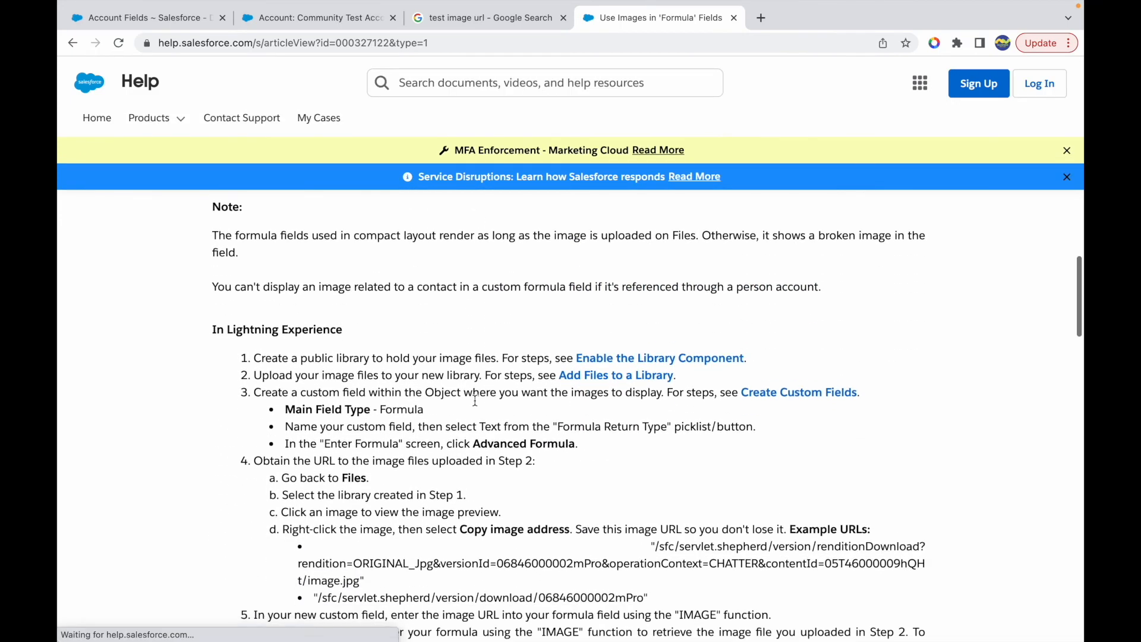
pyautogui.scroll(-13, 475, 400)
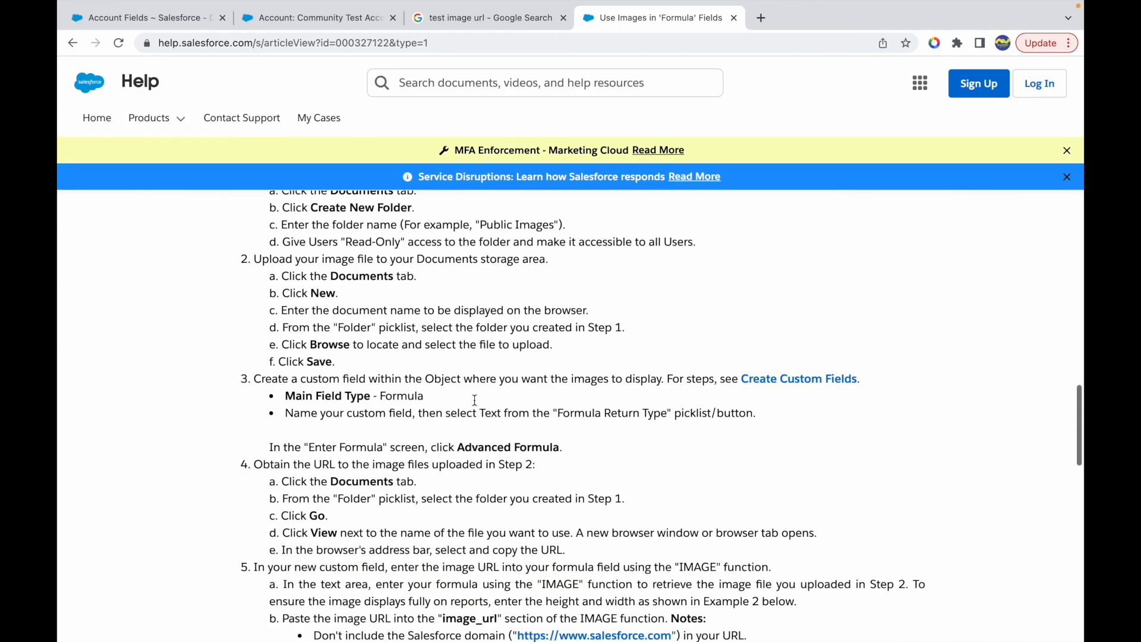
pyautogui.scroll(-10, 492, 429)
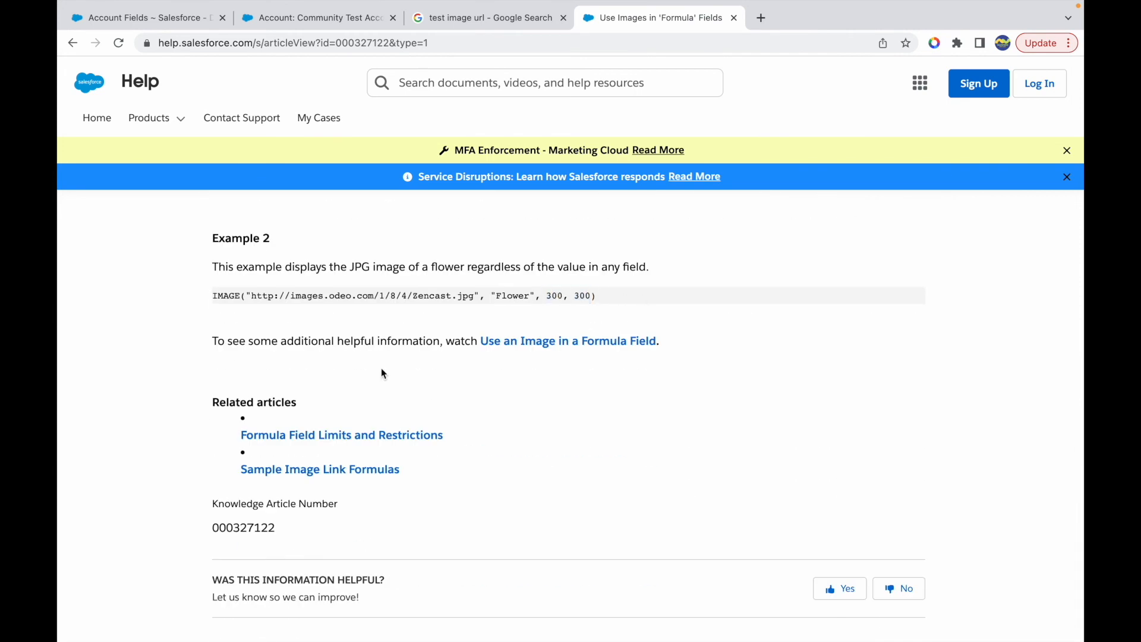
pyautogui.moveTo(543, 292); pyautogui.dragTo(686, 292)
pyautogui.click(686, 292)
pyautogui.scroll(12, 686, 296)
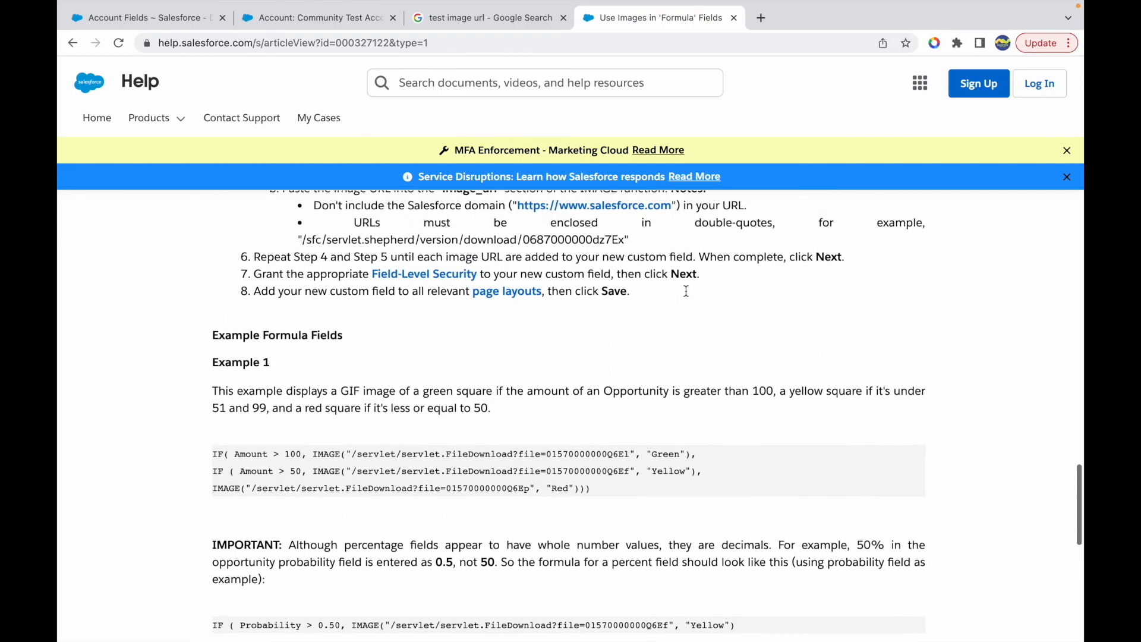
pyautogui.scroll(1, 686, 295)
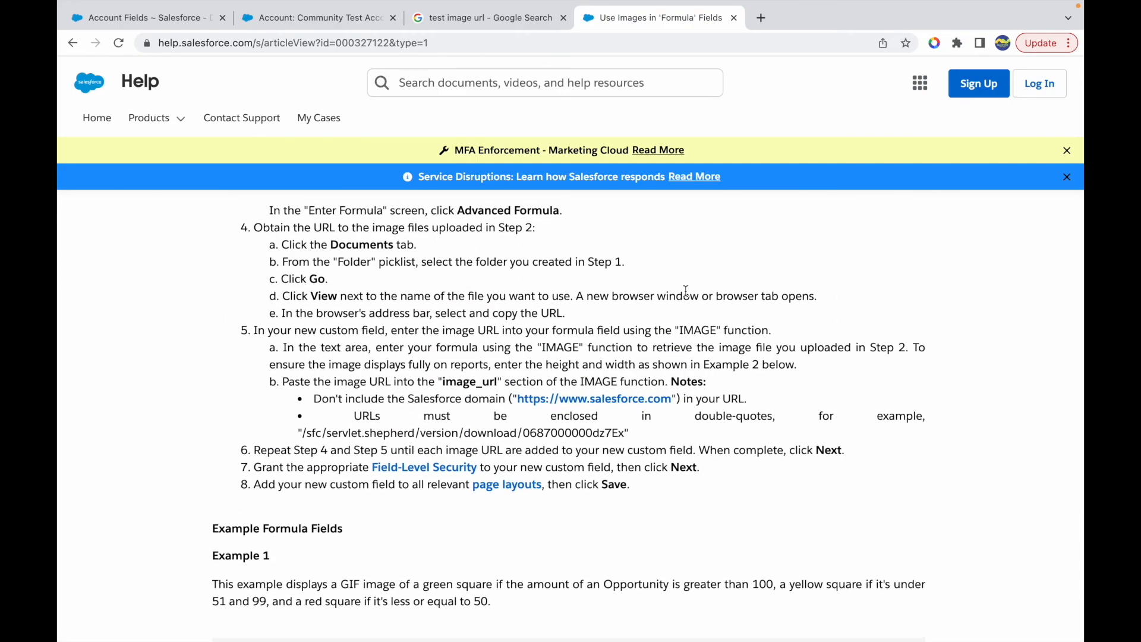
pyautogui.scroll(10, 428, 179)
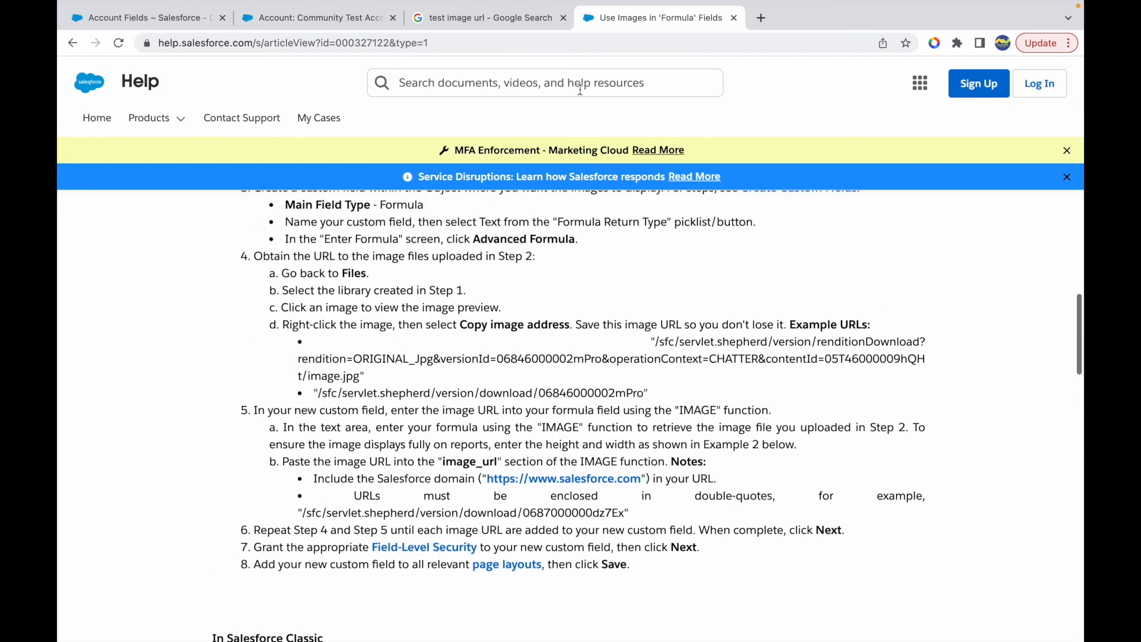
# - Switch to the presentation and highlight HYPERLINK, item 15 on the formula functions slide
pyautogui.moveTo(601, 6)
pyautogui.hotkey('ctrl', 'Up')
pyautogui.click(560, 48)
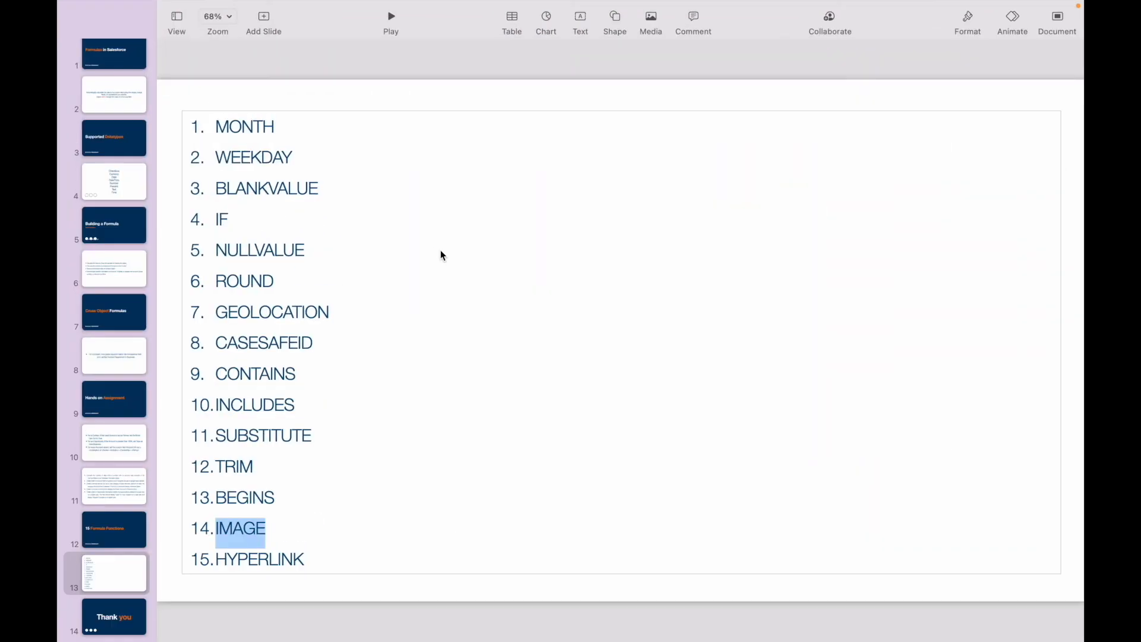
pyautogui.doubleClick(244, 554)
pyautogui.click(332, 556)
pyautogui.doubleClick(267, 559)
pyautogui.click(319, 556)
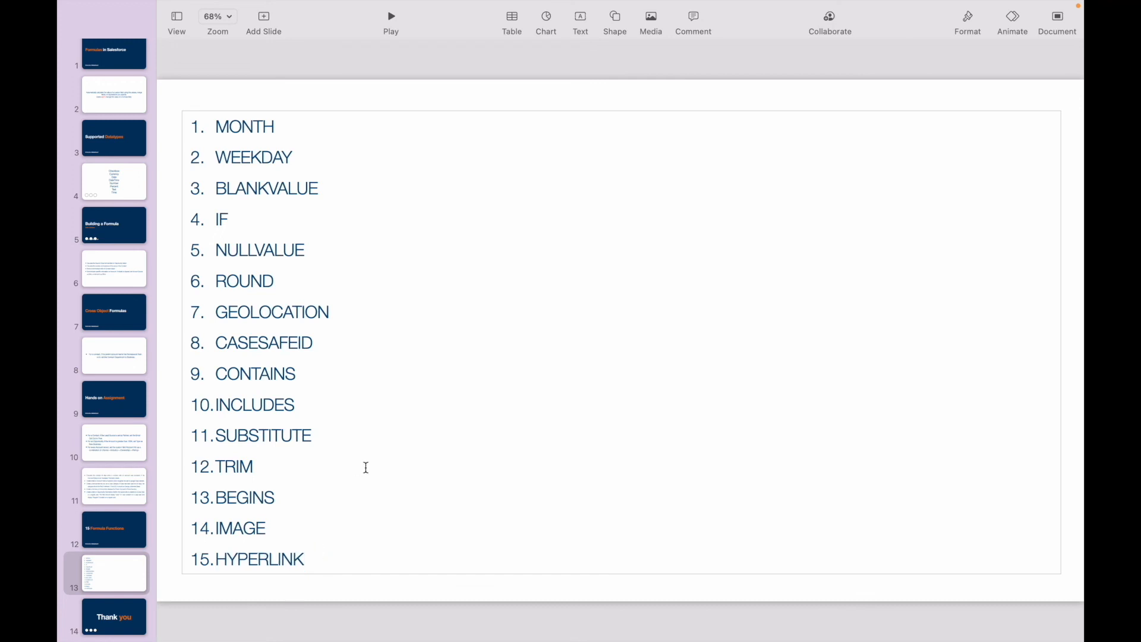
pyautogui.click(312, 558)
pyautogui.doubleClick(263, 559)
pyautogui.click(306, 558)
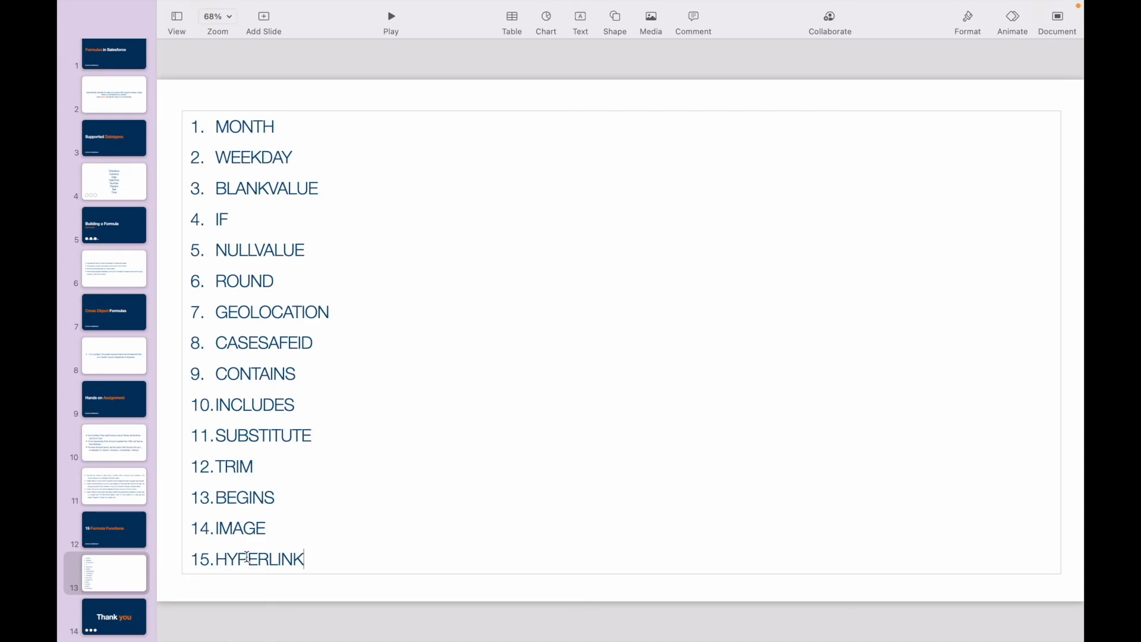
pyautogui.doubleClick(247, 557)
pyautogui.click(311, 555)
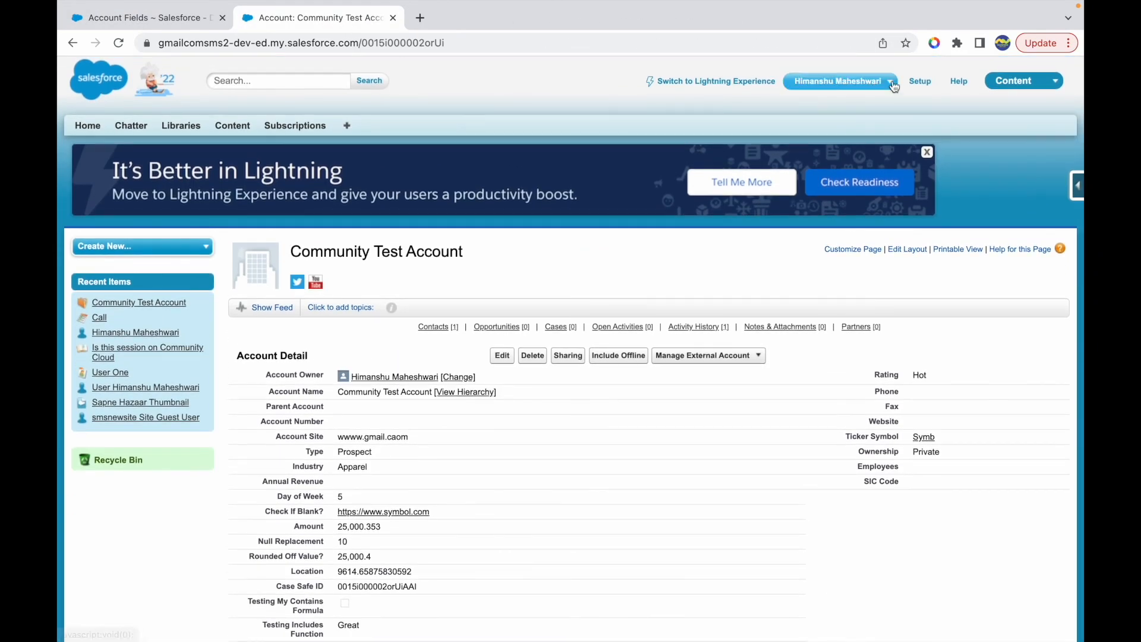
# - Return to the browser's Account Fields page and start a new Account custom field with the Formula data type
pyautogui.click(911, 79)
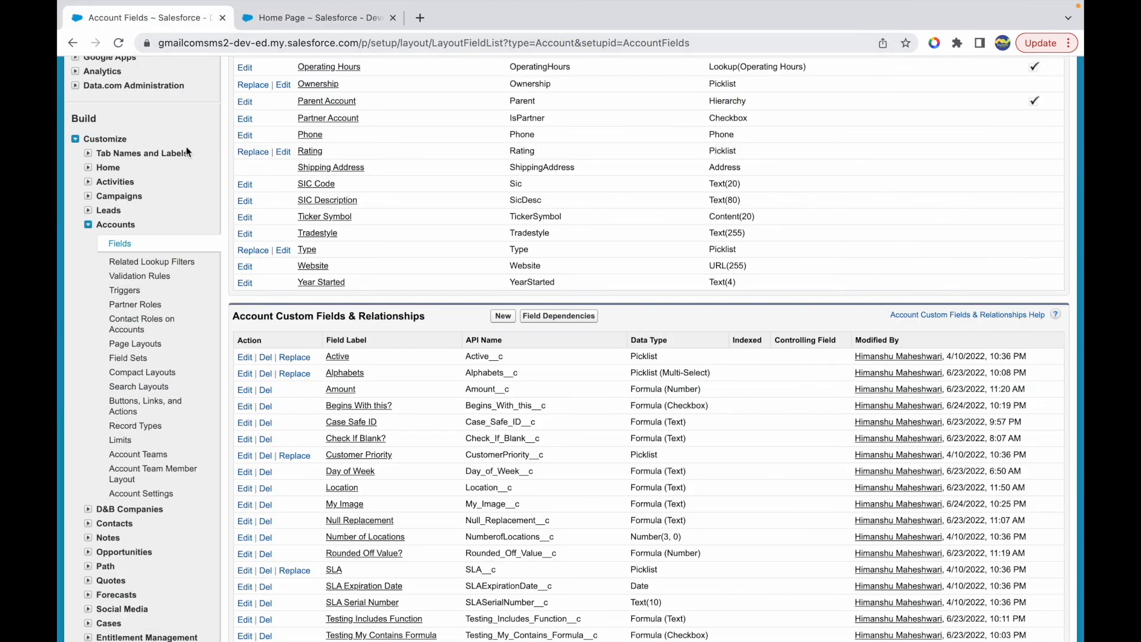
pyautogui.click(503, 315)
pyautogui.click(333, 18)
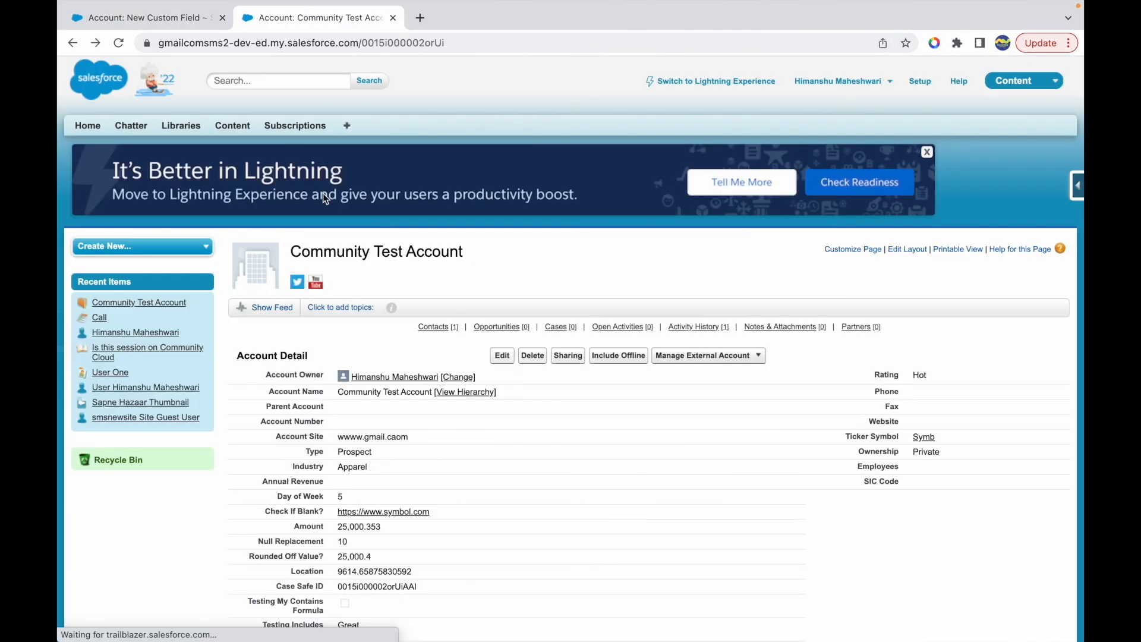
pyautogui.click(148, 20)
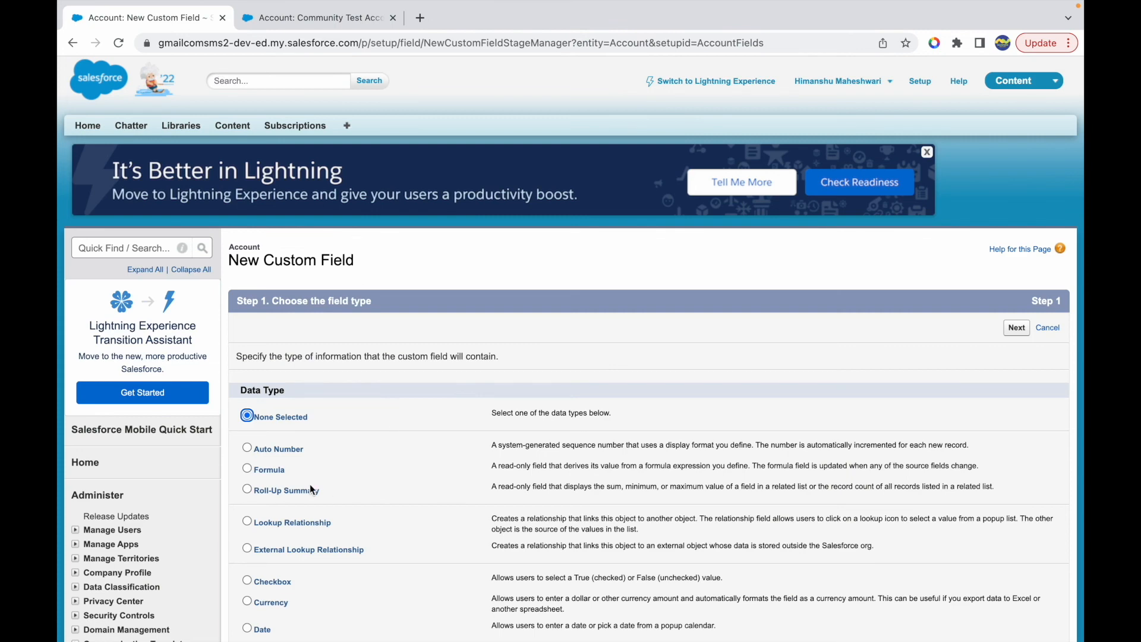
pyautogui.scroll(-2, 312, 489)
pyautogui.click(247, 395)
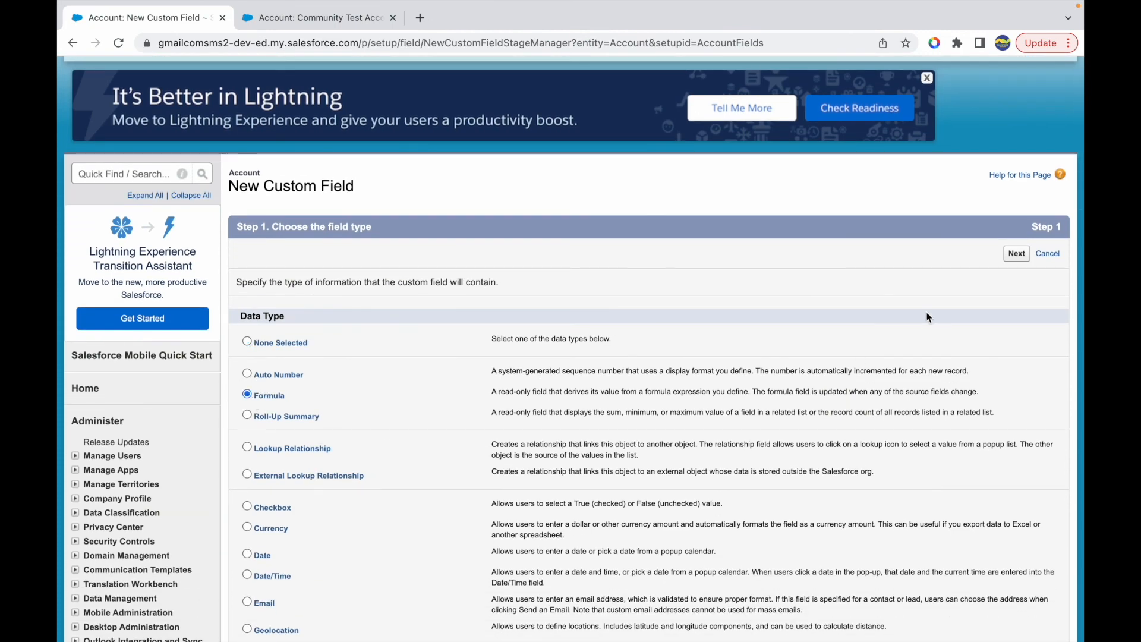
pyautogui.click(1015, 254)
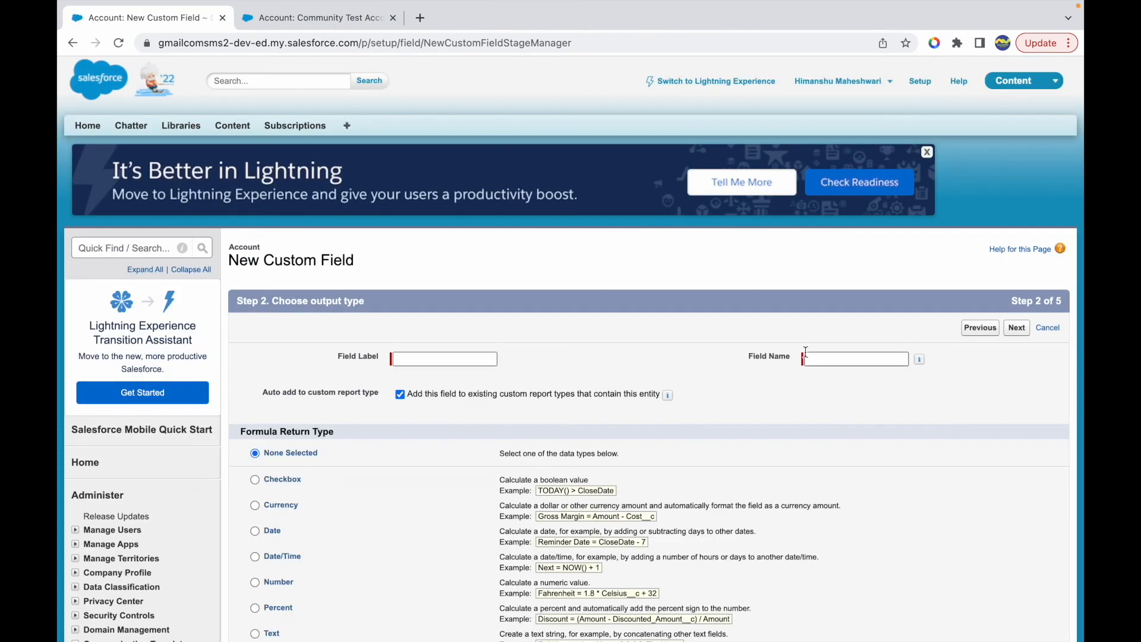
# - Label the new field "Hyperlinked Value", choose Text as its formula return type, and continue to the formula entry
pyautogui.click(429, 360)
pyautogui.write('Hyperlinked Value')
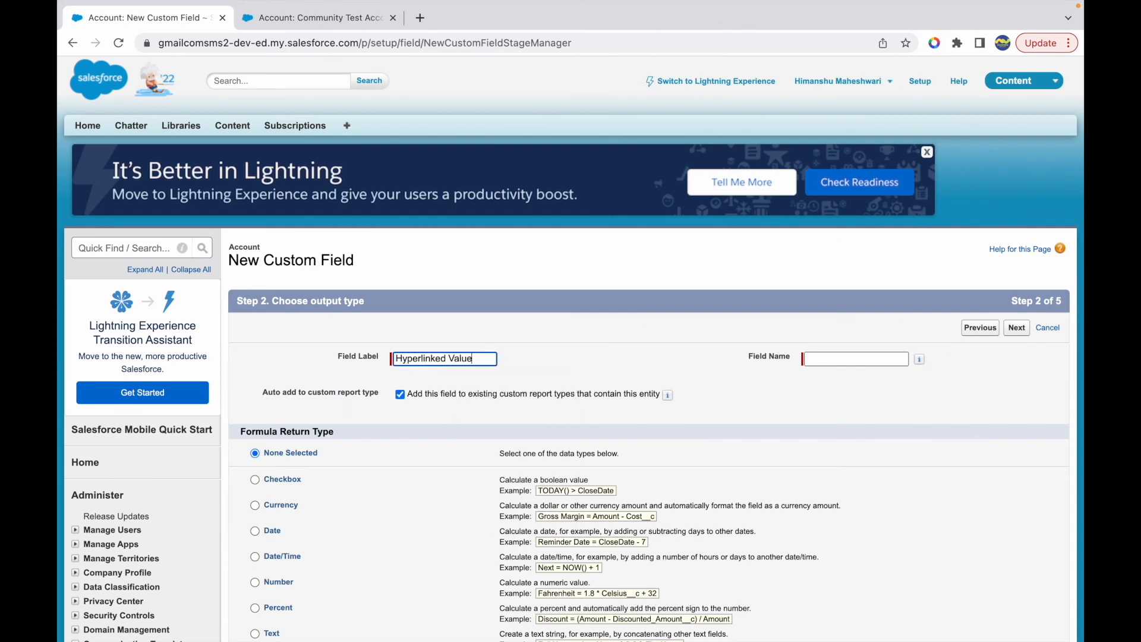
pyautogui.press('Tab')
pyautogui.scroll(-3, 340, 470)
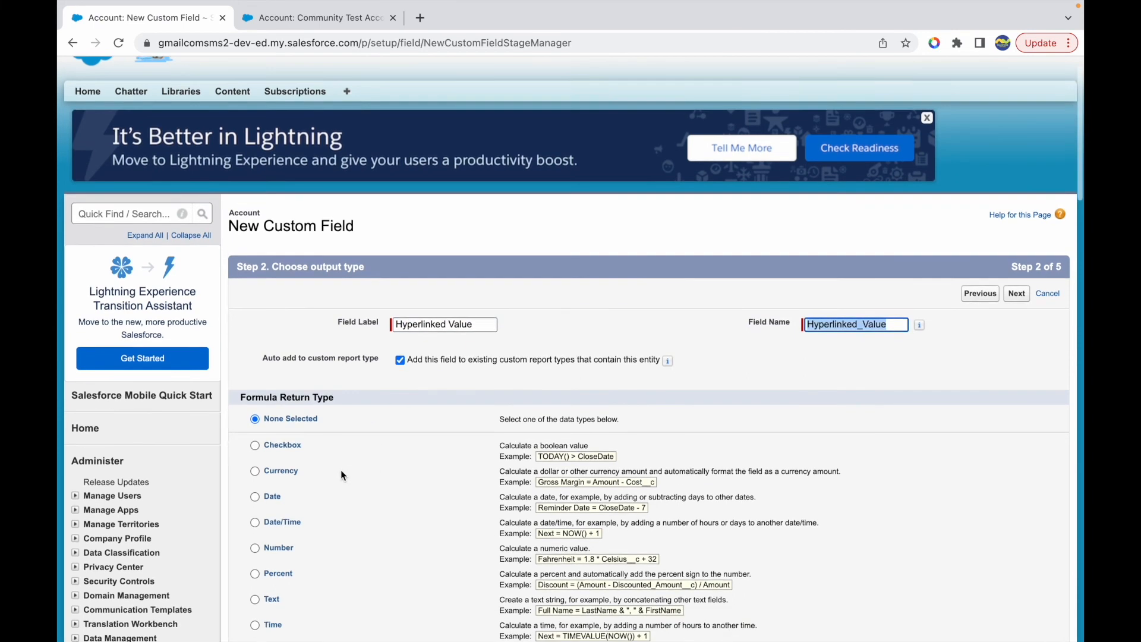
pyautogui.click(266, 537)
pyautogui.click(1017, 232)
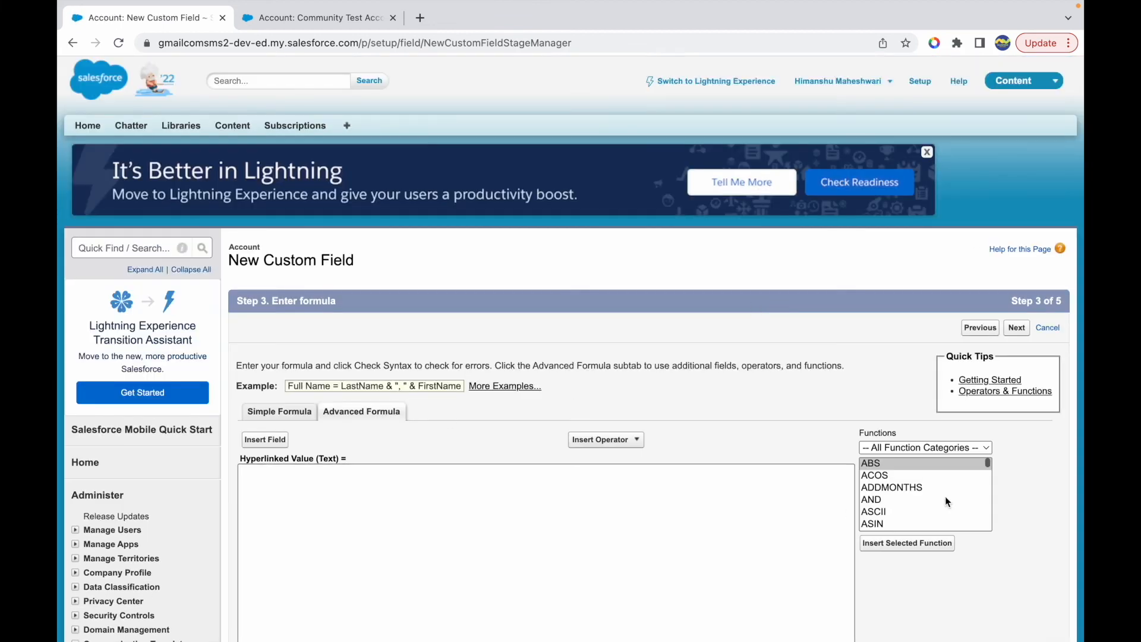
# - Filter the formula functions to Text, select HYPERLINK, and examine its url, friendly_name and optional target arguments
pyautogui.click(918, 447)
pyautogui.click(894, 510)
pyautogui.scroll(-3, 903, 505)
pyautogui.click(883, 492)
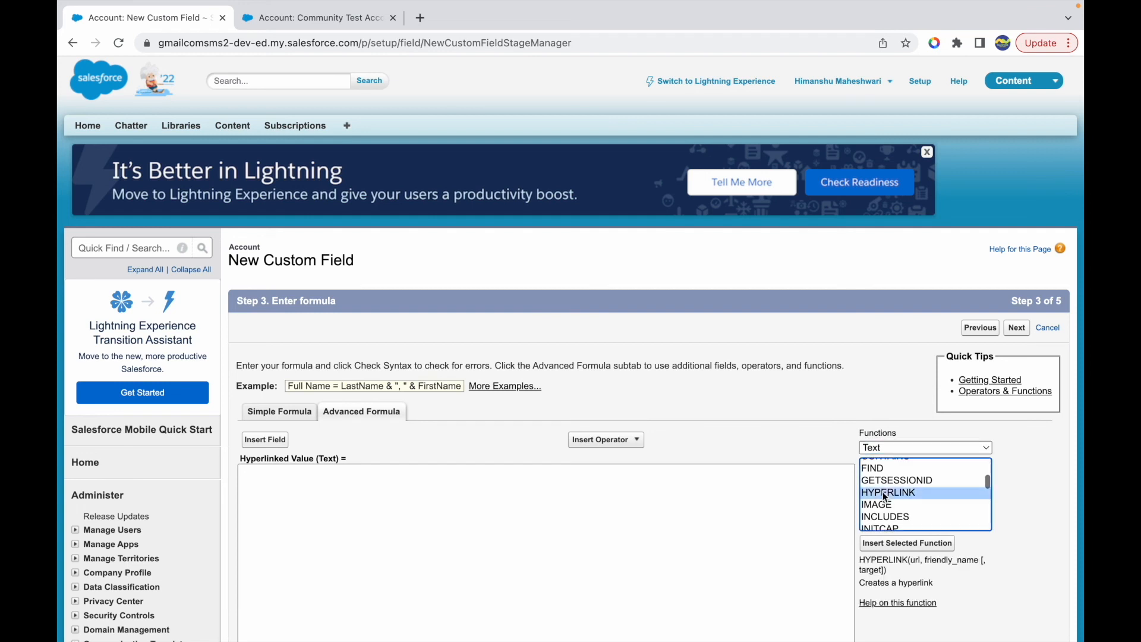
pyautogui.scroll(-2, 769, 518)
pyautogui.scroll(-1, 770, 518)
pyautogui.doubleClick(917, 401)
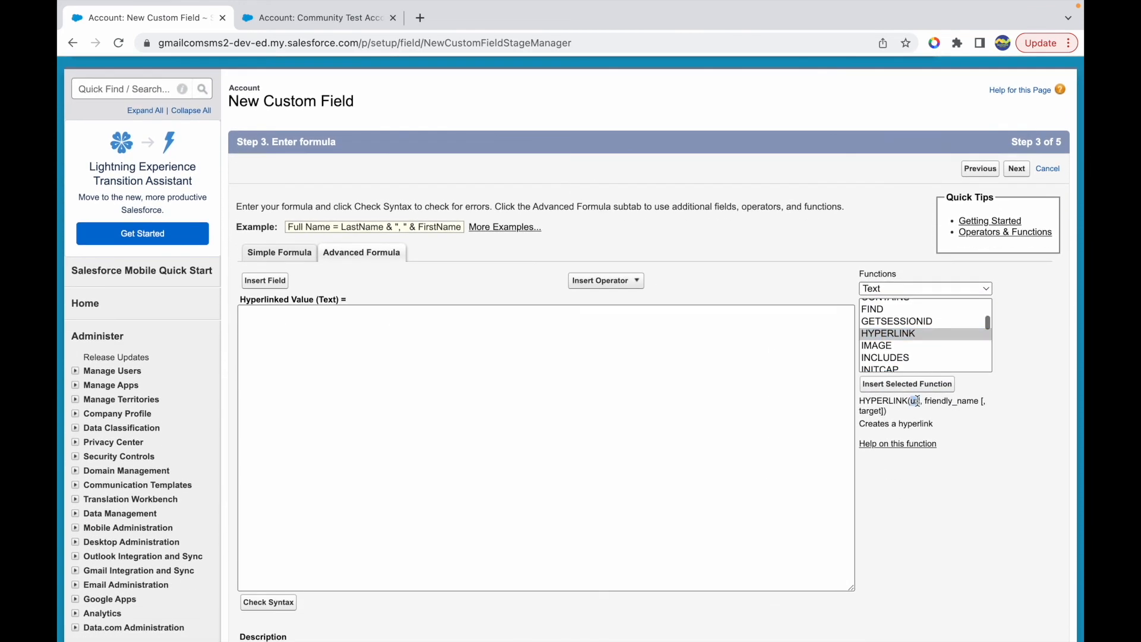
pyautogui.doubleClick(942, 402)
pyautogui.click(881, 409)
pyautogui.moveTo(885, 411); pyautogui.dragTo(857, 410)
pyautogui.click(945, 409)
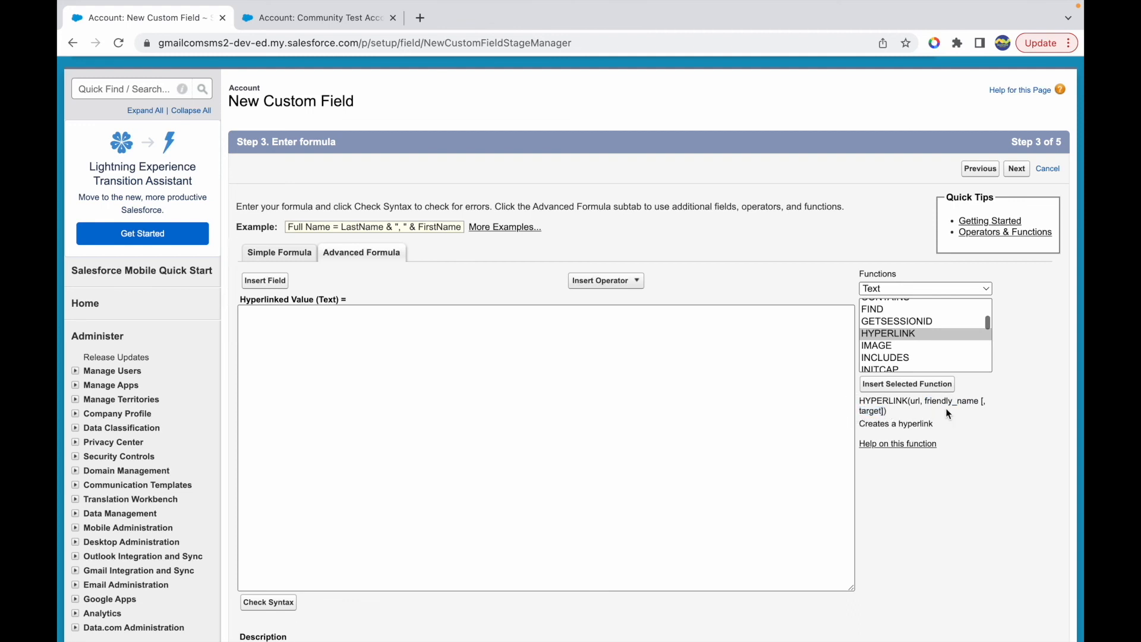
# - Open the help for the HYPERLINK function, then return to the Hyperlinked Value formula and insert the function's template
pyautogui.click(907, 445)
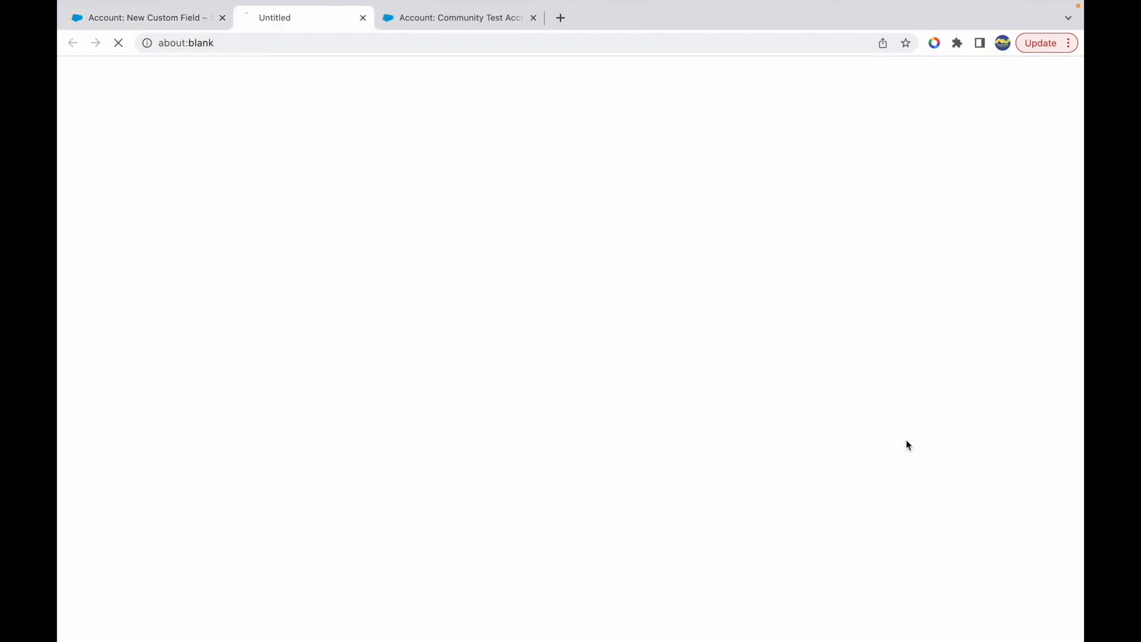
pyautogui.click(149, 18)
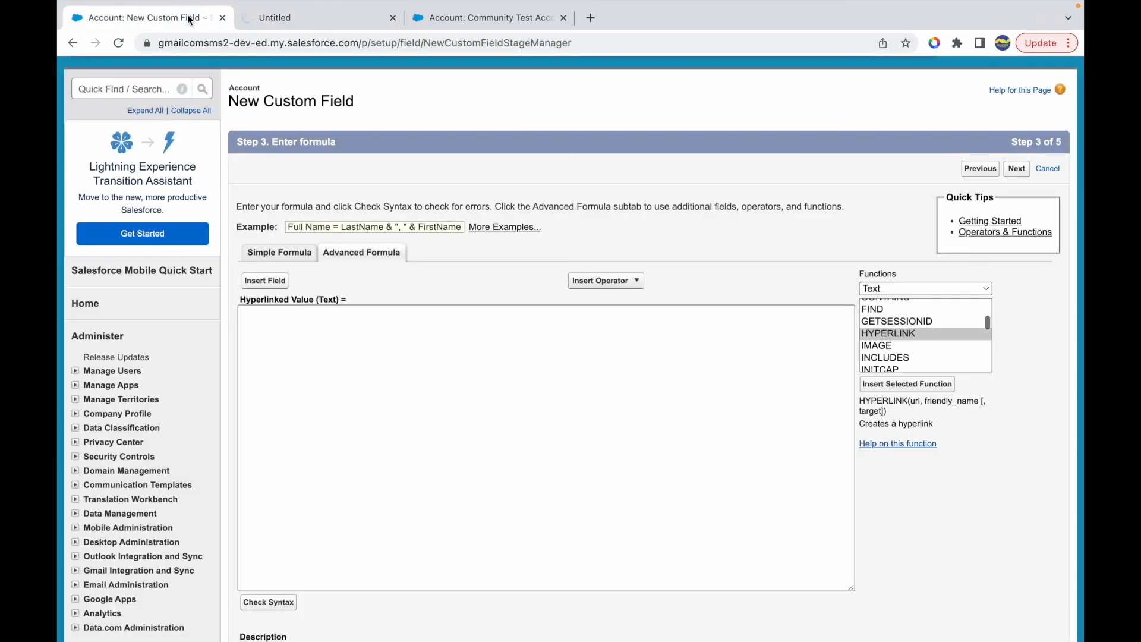
pyautogui.click(893, 385)
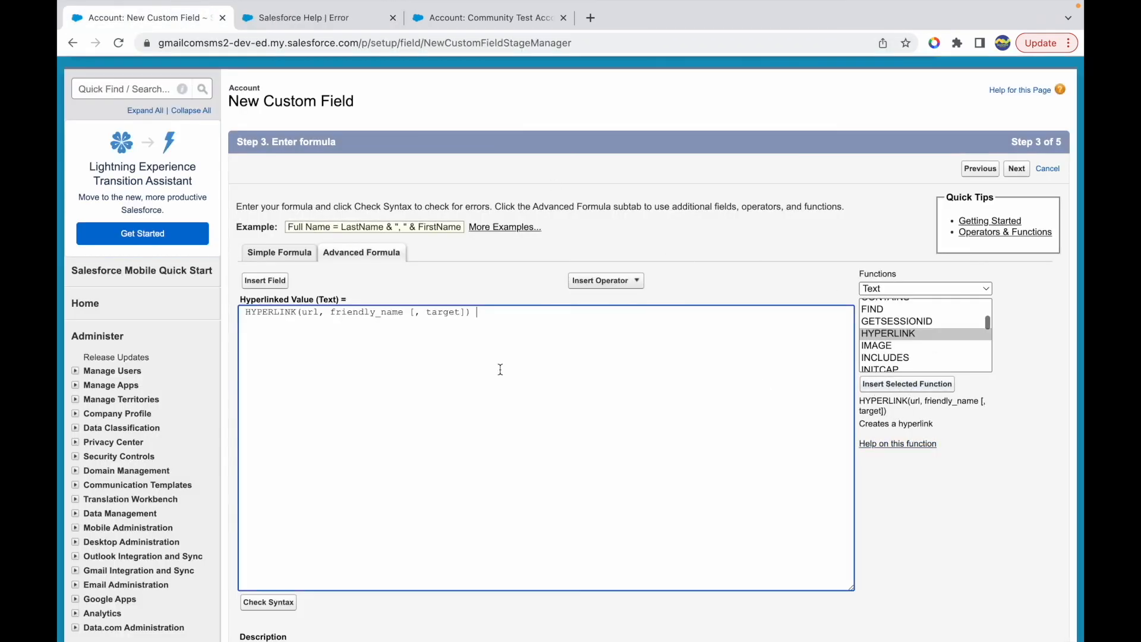
# - Search Salesforce Help for "hyperlink formula" and open the article "Tips for Working with Hyperlink Formula Fields"
pyautogui.click(312, 21)
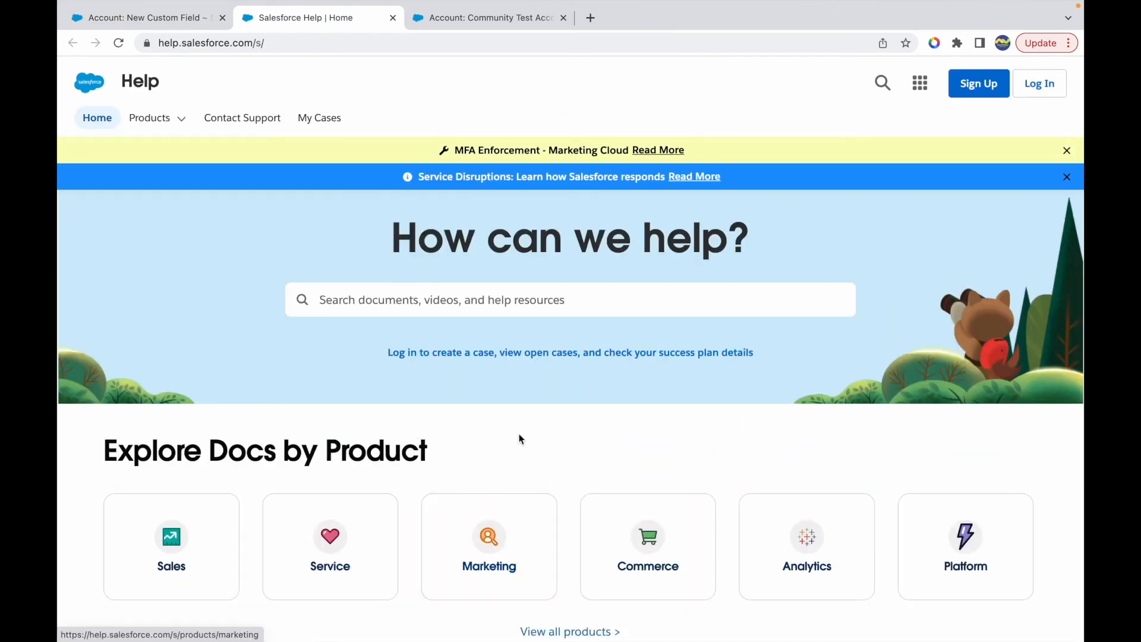
pyautogui.click(407, 320)
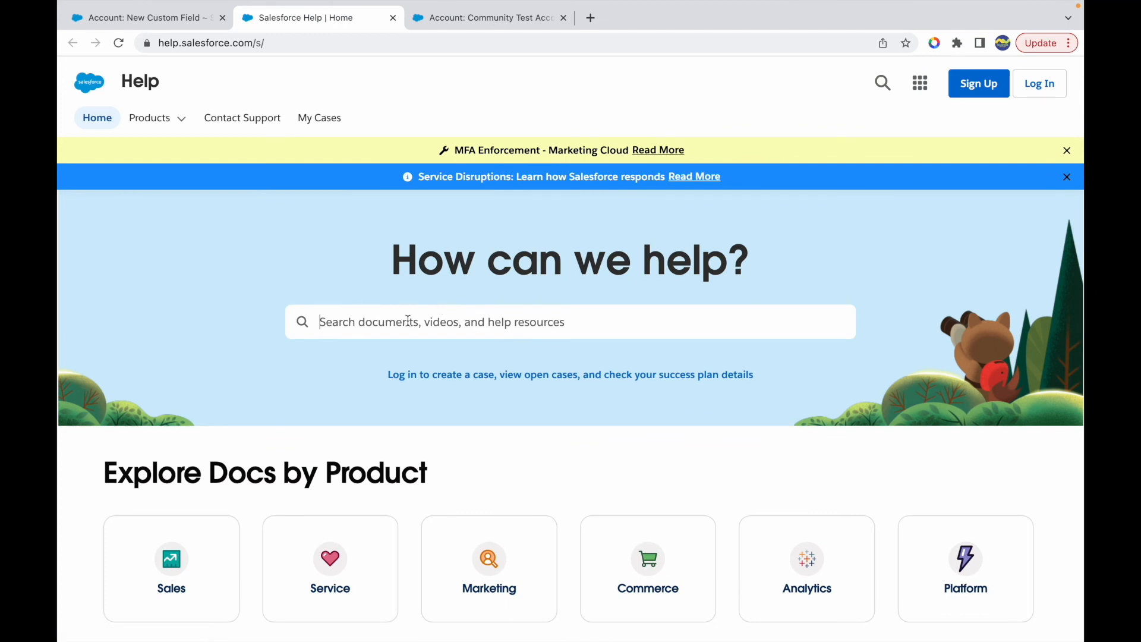
pyautogui.write('HYPERLINK')
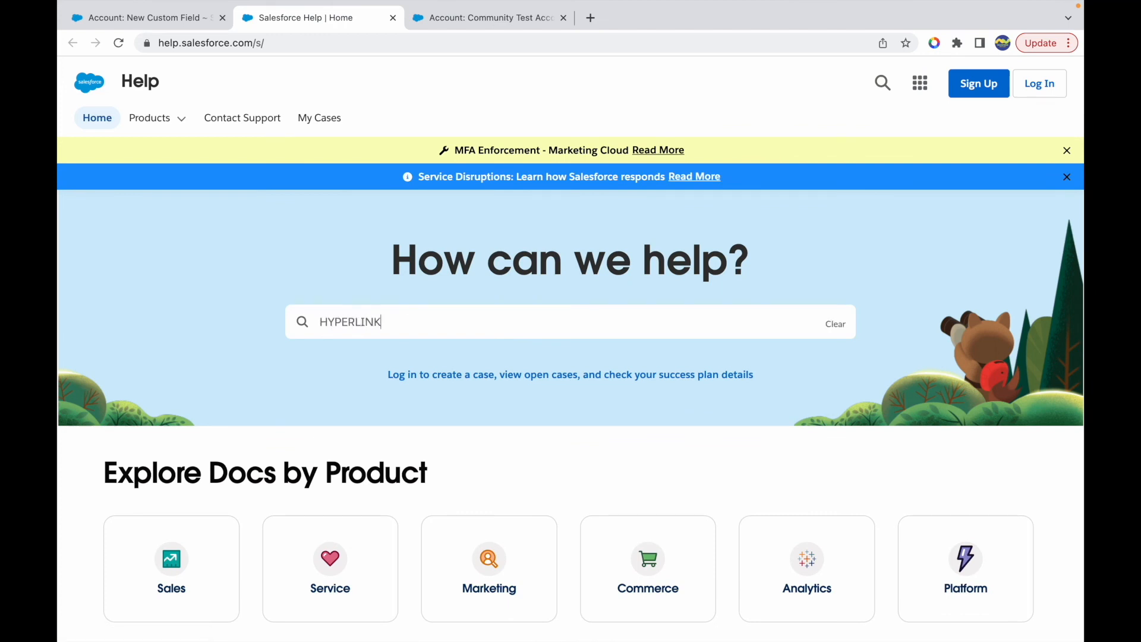
pyautogui.click(360, 376)
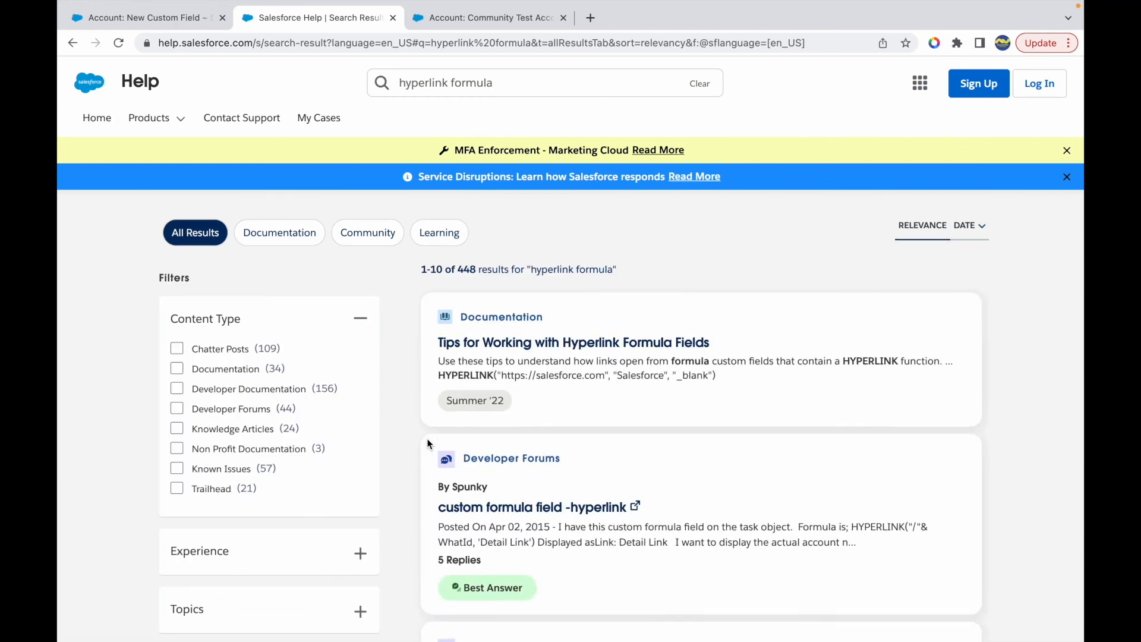
pyautogui.click(575, 344)
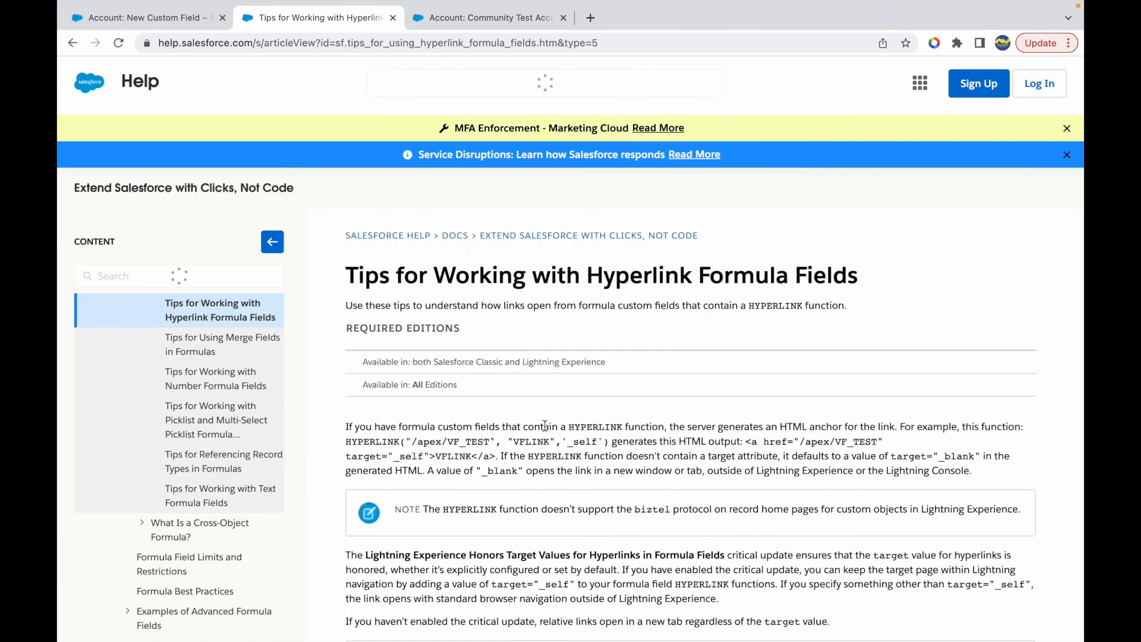
# - Examine the article's explanation of the HYPERLINK function and its example HYPERLINK("/apex/VF_TEST", "VFLINK",'_self')
pyautogui.scroll(-2, 517, 418)
pyautogui.moveTo(486, 373); pyautogui.dragTo(579, 377)
pyautogui.doubleClick(583, 376)
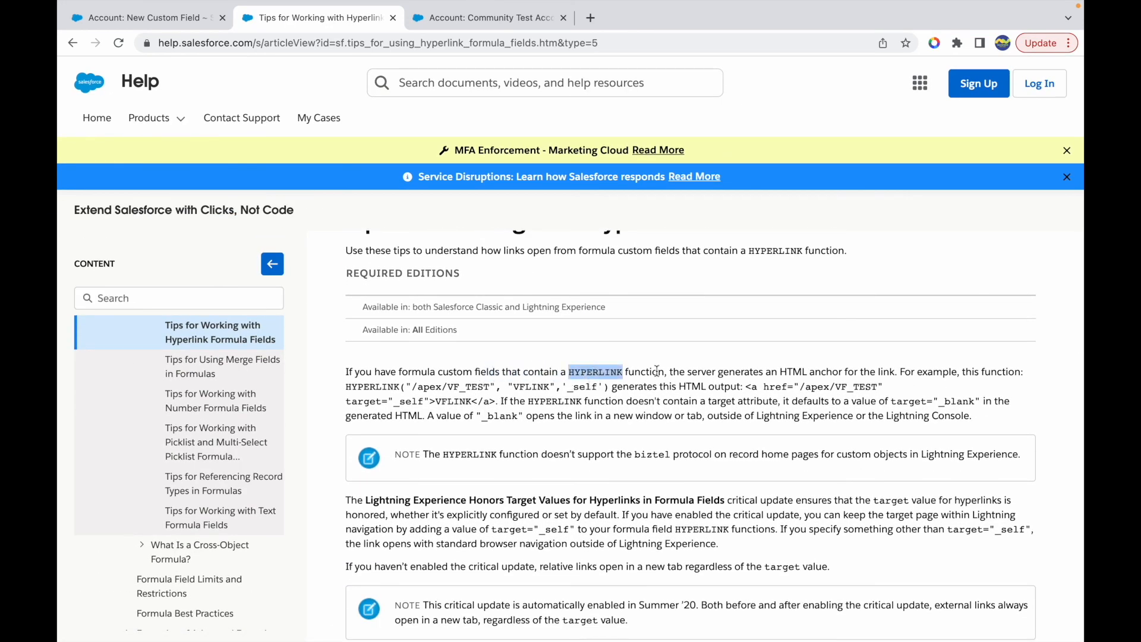
pyautogui.click(694, 375)
pyautogui.moveTo(762, 373); pyautogui.dragTo(878, 369)
pyautogui.moveTo(344, 385); pyautogui.dragTo(604, 383)
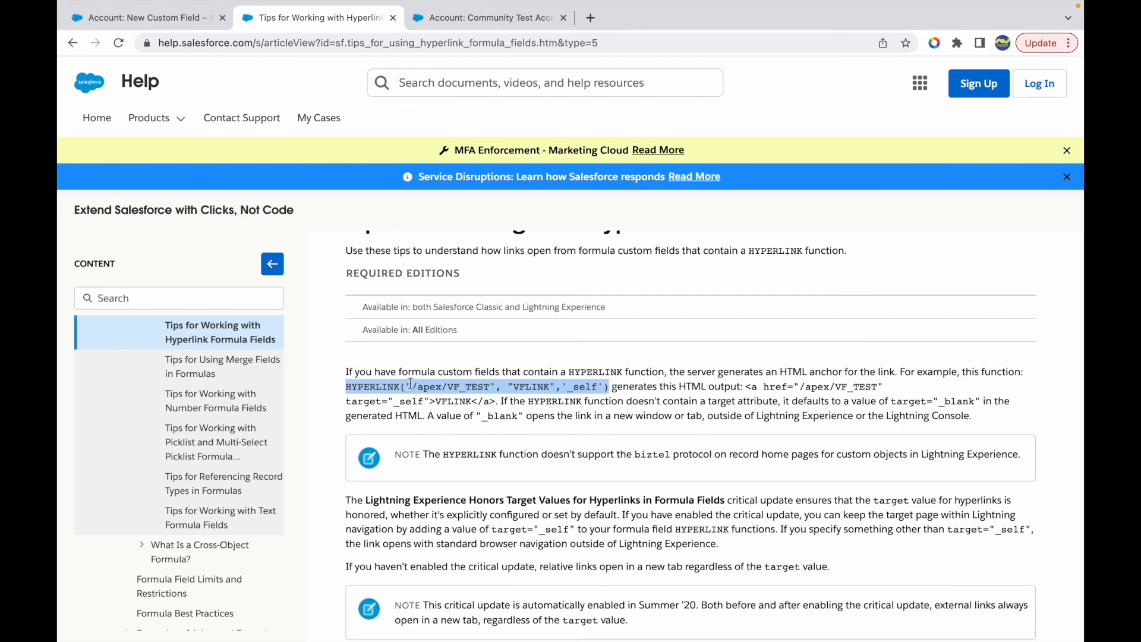
pyautogui.click(542, 387)
pyautogui.tripleClick(541, 387)
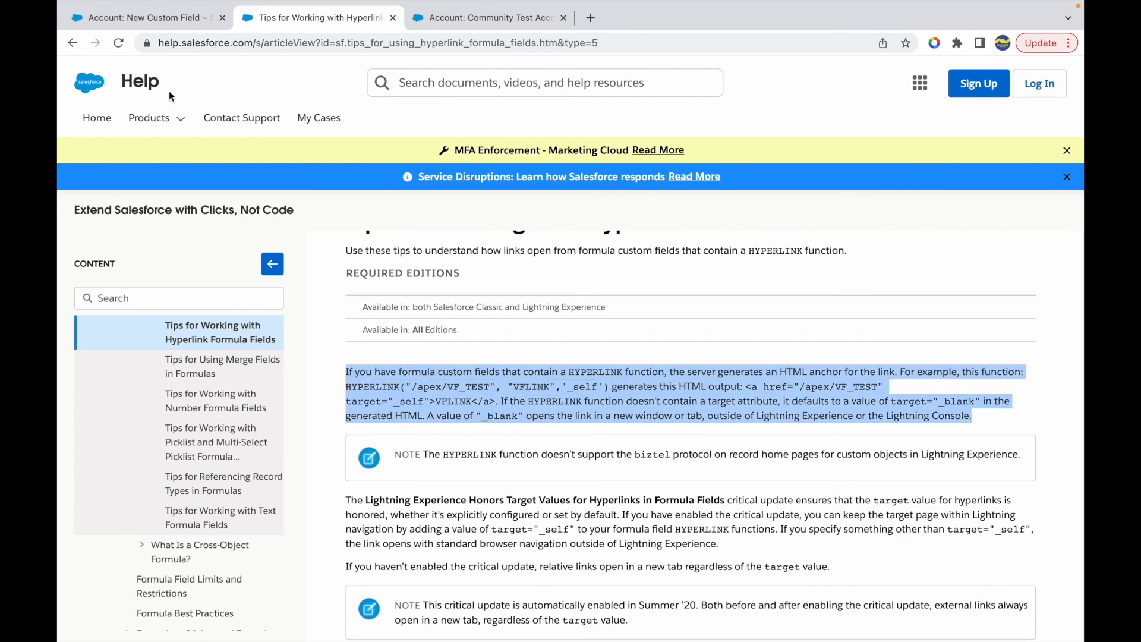
# - Compare the function's friendly_name argument with the help example, and examine how the _self and _blank target values behave
pyautogui.click(143, 19)
pyautogui.doubleClick(960, 402)
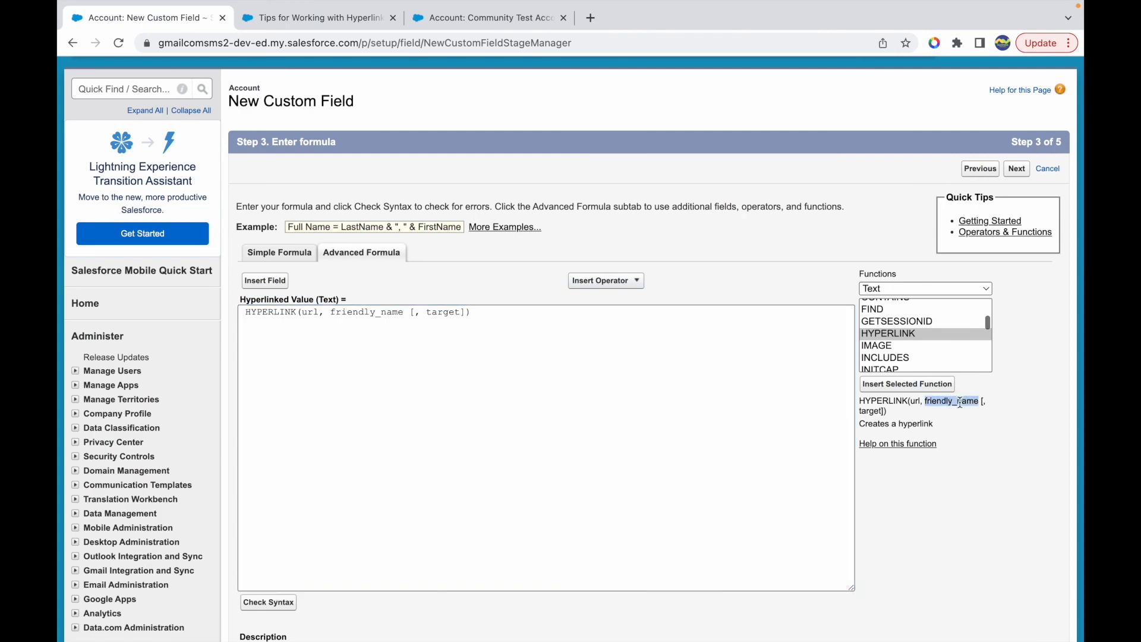
pyautogui.click(319, 19)
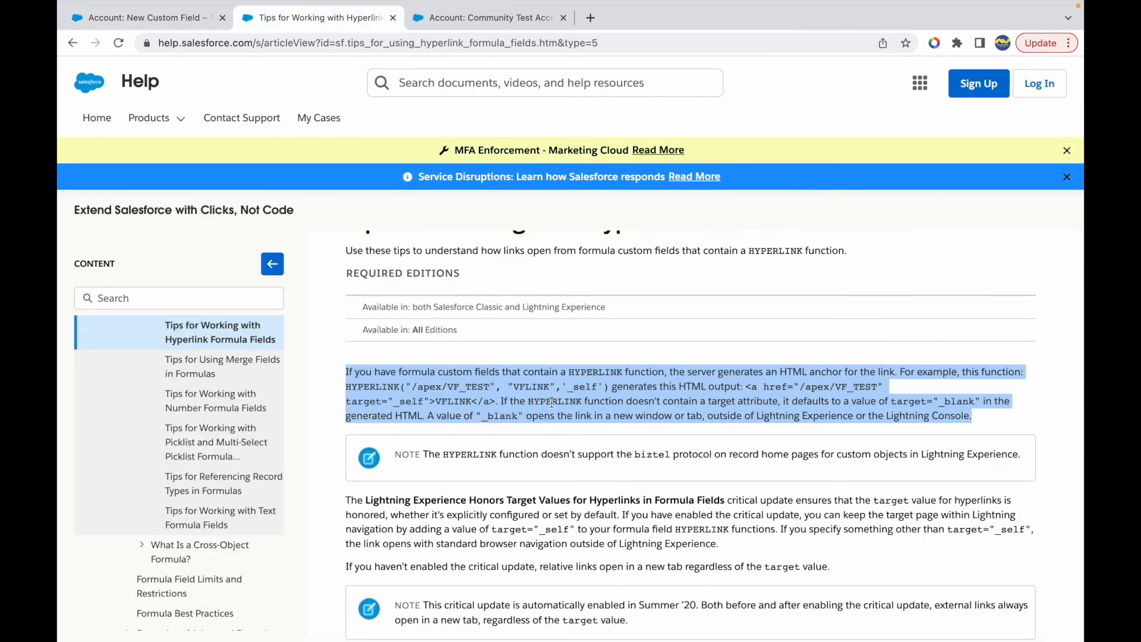
pyautogui.click(577, 396)
pyautogui.doubleClick(582, 387)
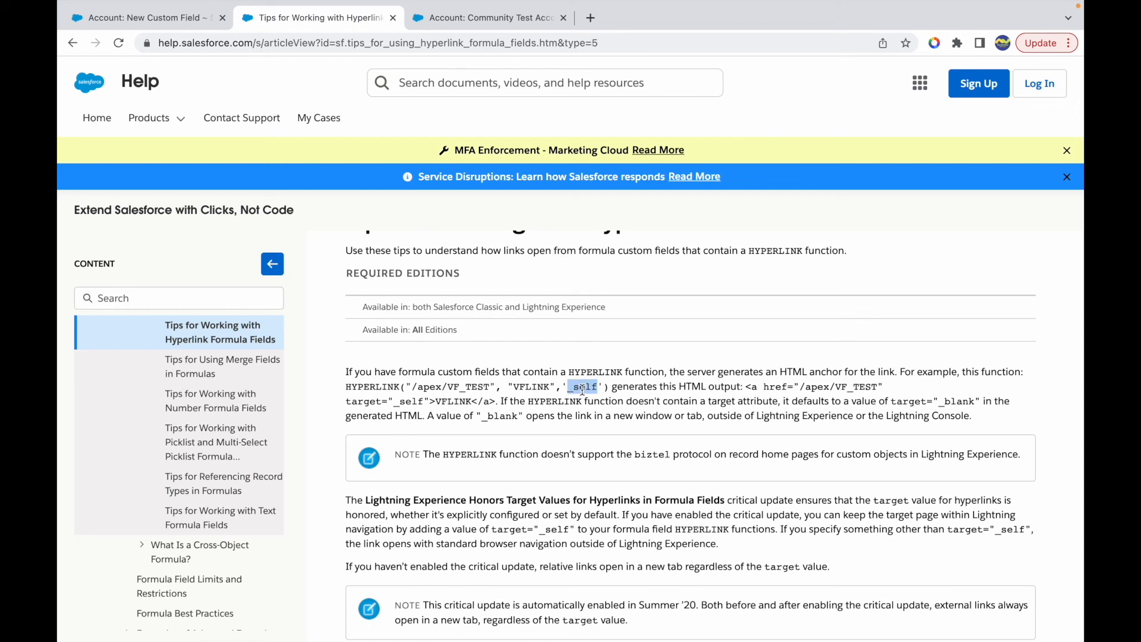
pyautogui.moveTo(701, 386); pyautogui.dragTo(493, 400)
pyautogui.click(771, 392)
pyautogui.click(517, 400)
pyautogui.moveTo(592, 402); pyautogui.dragTo(968, 402)
pyautogui.click(750, 400)
pyautogui.click(921, 406)
pyautogui.moveTo(600, 414); pyautogui.dragTo(677, 414)
pyautogui.click(692, 415)
# - Replace the field's formula with the article's HYPERLINK example and reduce its URL argument to "/"
pyautogui.moveTo(345, 388); pyautogui.dragTo(608, 388)
pyautogui.hotkey('ctrl', 'c')
pyautogui.click(160, 18)
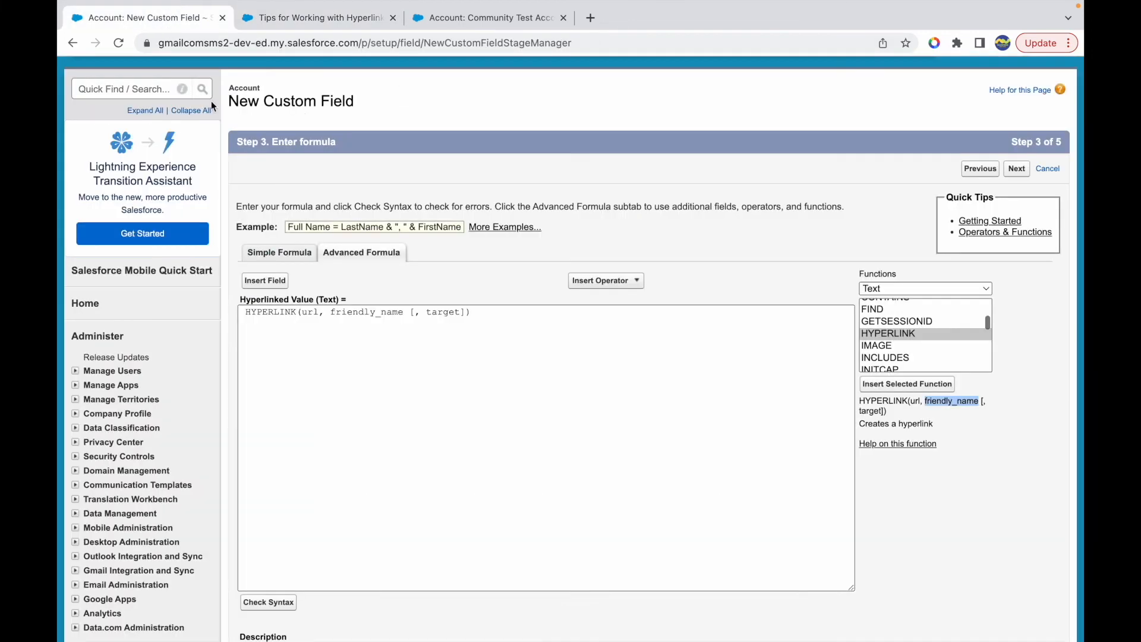
pyautogui.hotkey('ctrl', 'a')
pyautogui.hotkey('ctrl', 'v')
pyautogui.moveTo(306, 313); pyautogui.dragTo(379, 314)
pyautogui.click(339, 313)
pyautogui.press('BackSpace')
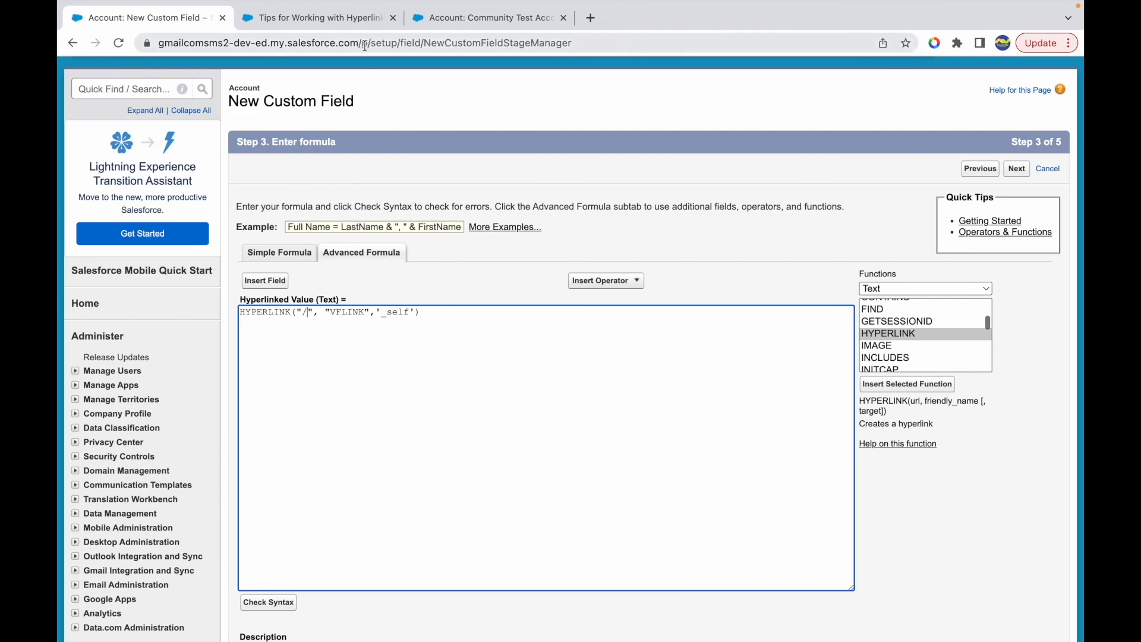
# - Check the org's base URL, open the Accounts home page from the account record's tab, and copy its relative path 001/o
pyautogui.moveTo(356, 41); pyautogui.dragTo(158, 43)
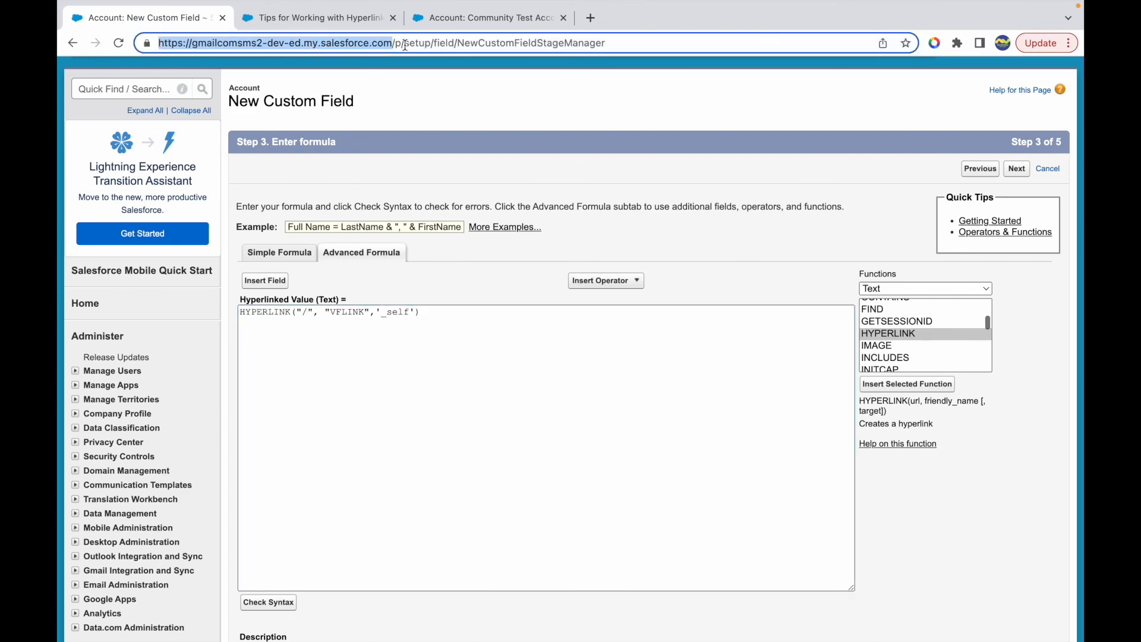
pyautogui.click(469, 17)
pyautogui.moveTo(363, 44); pyautogui.dragTo(453, 43)
pyautogui.click(492, 42)
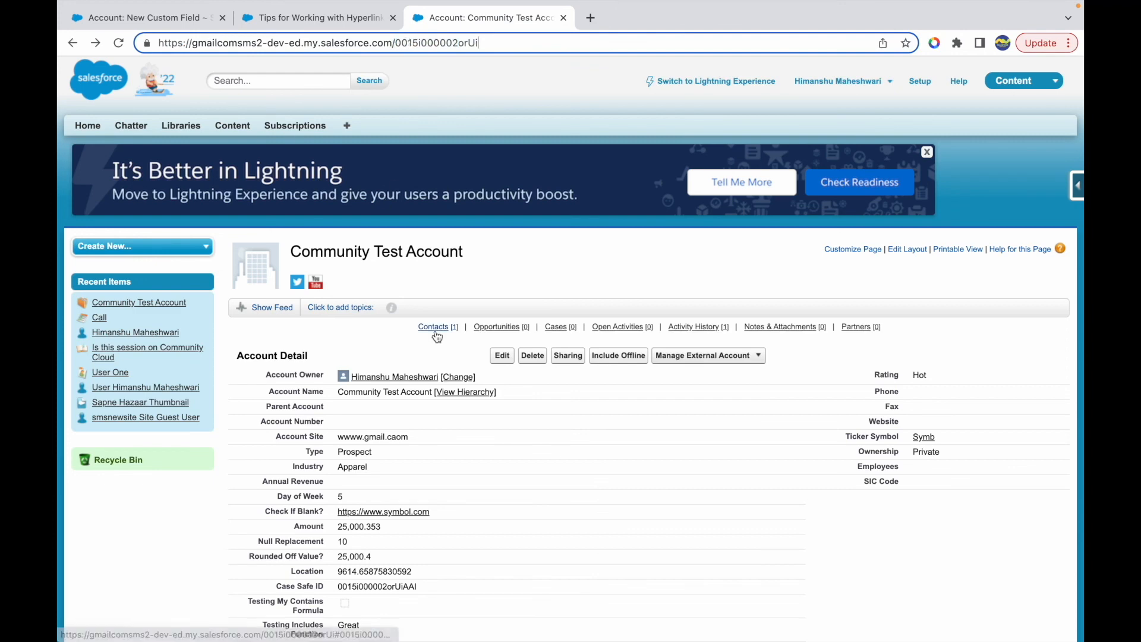
pyautogui.click(348, 125)
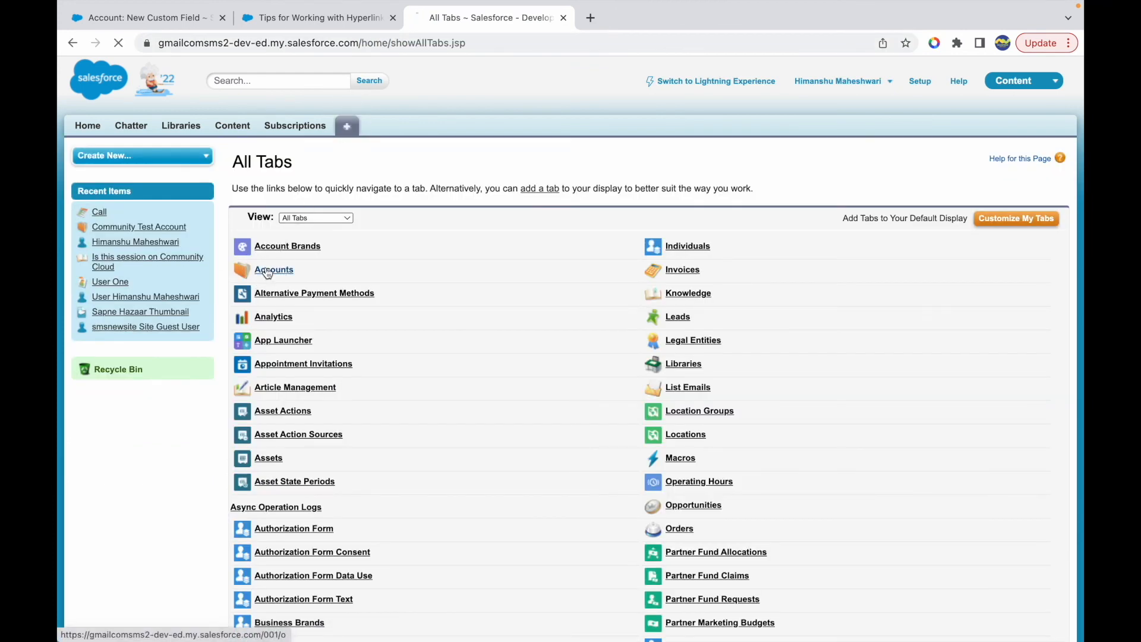
pyautogui.click(271, 271)
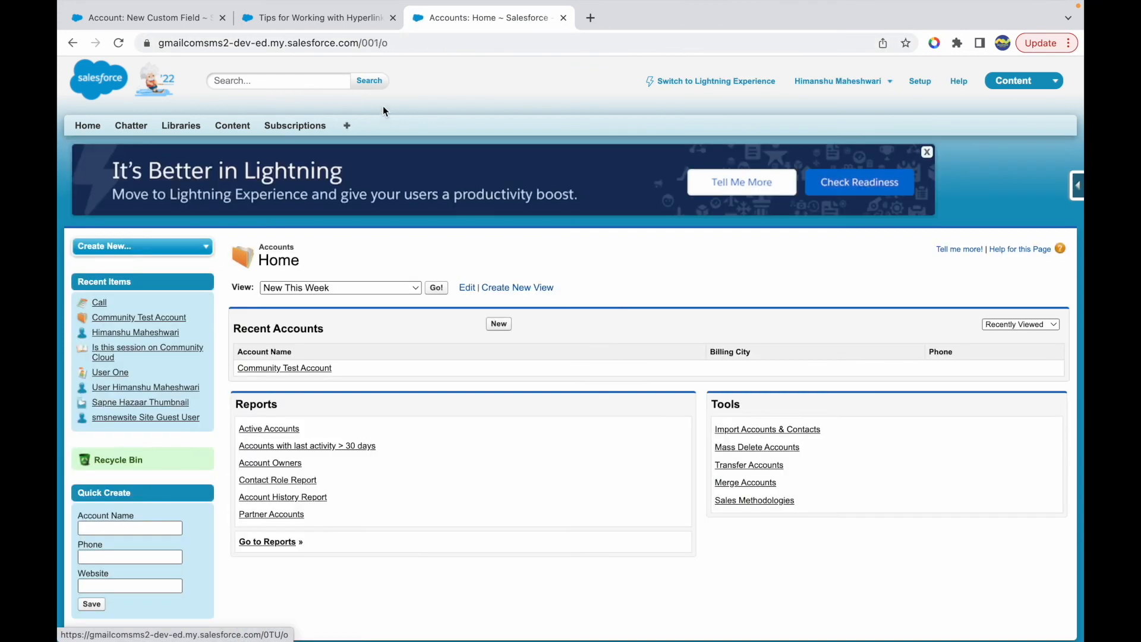
pyautogui.moveTo(389, 42); pyautogui.dragTo(364, 45)
pyautogui.hotkey('ctrl', 'c')
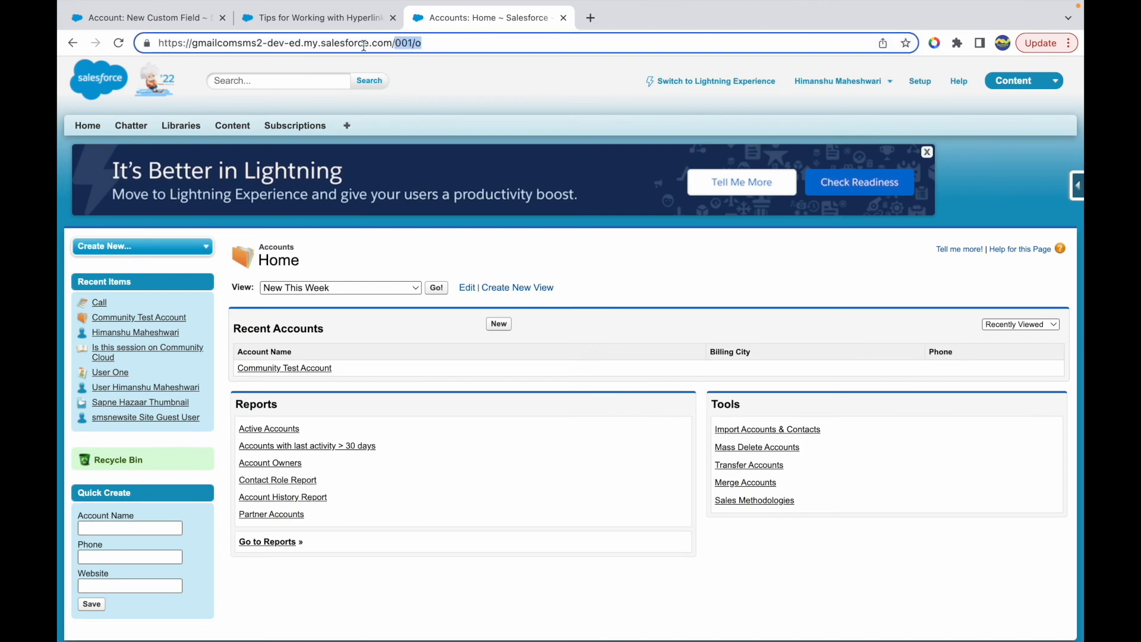
# - Return to the Hyperlinked Value formula and complete the HYPERLINK URL argument as "/001/o"
pyautogui.click(338, 19)
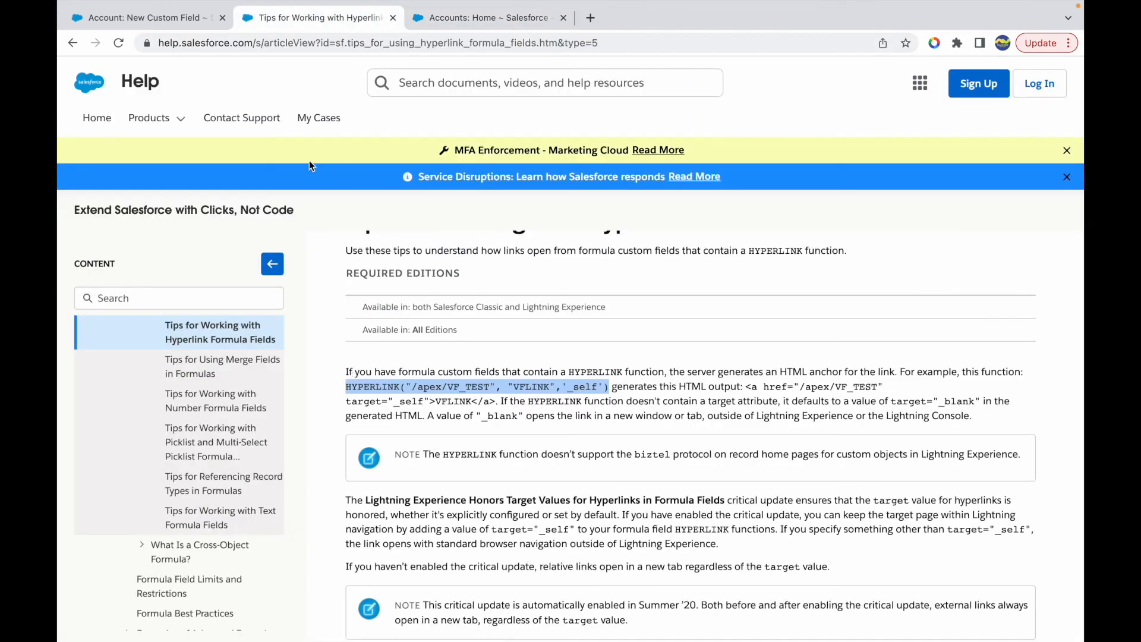
pyautogui.click(171, 23)
pyautogui.click(308, 311)
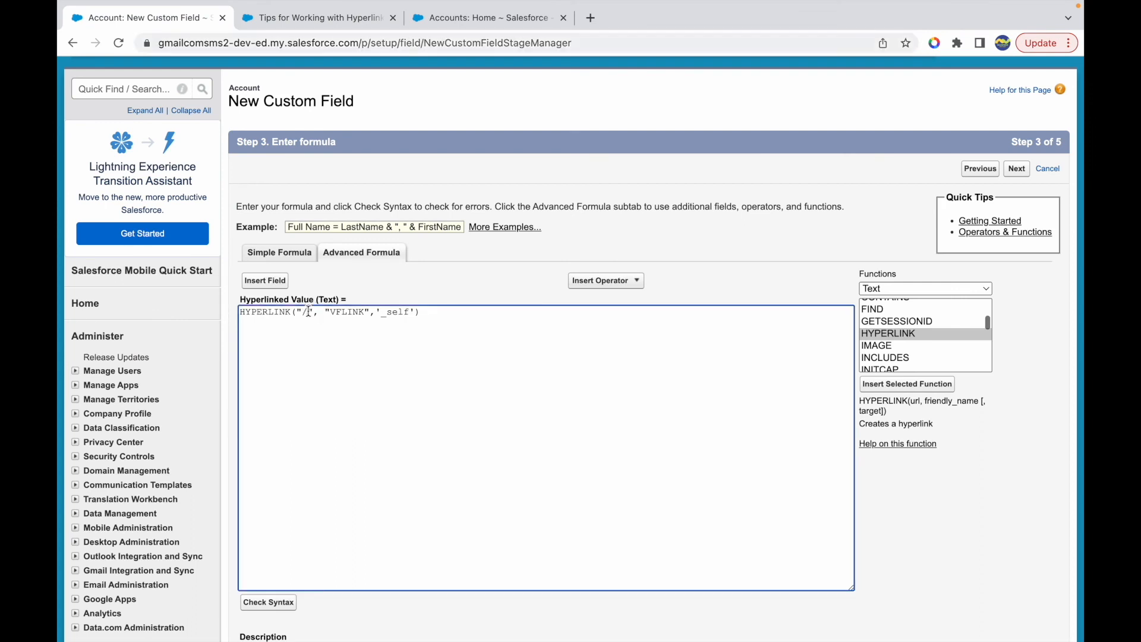
pyautogui.hotkey('ctrl', 'v')
pyautogui.moveTo(302, 316); pyautogui.dragTo(332, 314)
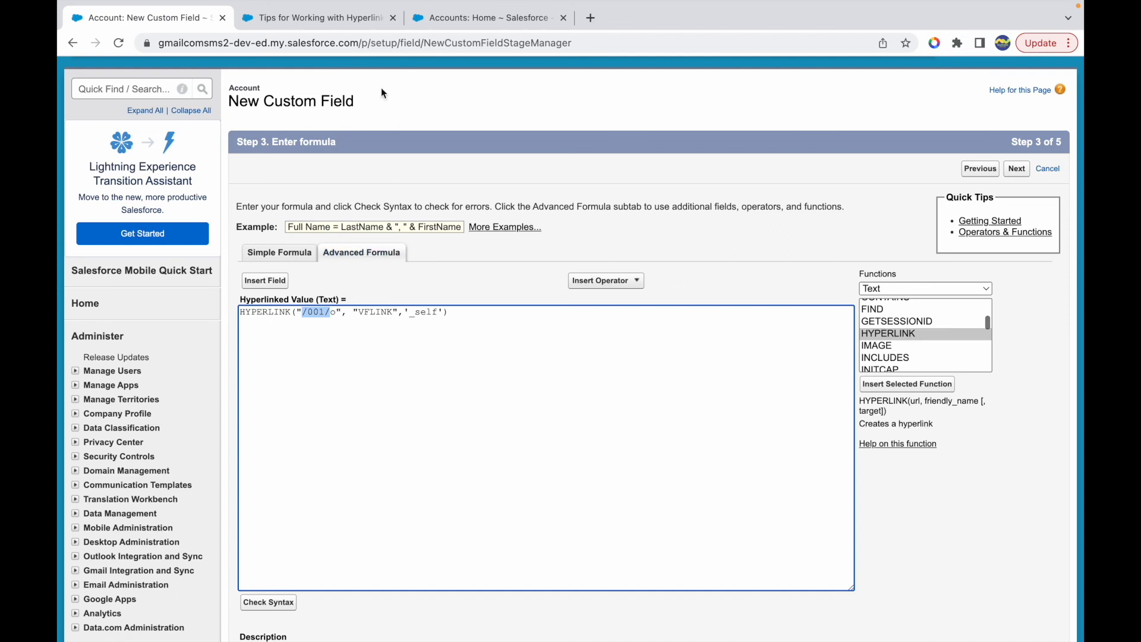
pyautogui.click(307, 313)
pyautogui.moveTo(337, 315); pyautogui.dragTo(303, 315)
pyautogui.click(337, 315)
# - Set the HYPERLINK friendly name to "Account List View" and its target to '_blank'
pyautogui.doubleClick(375, 312)
pyautogui.write('Account List View')
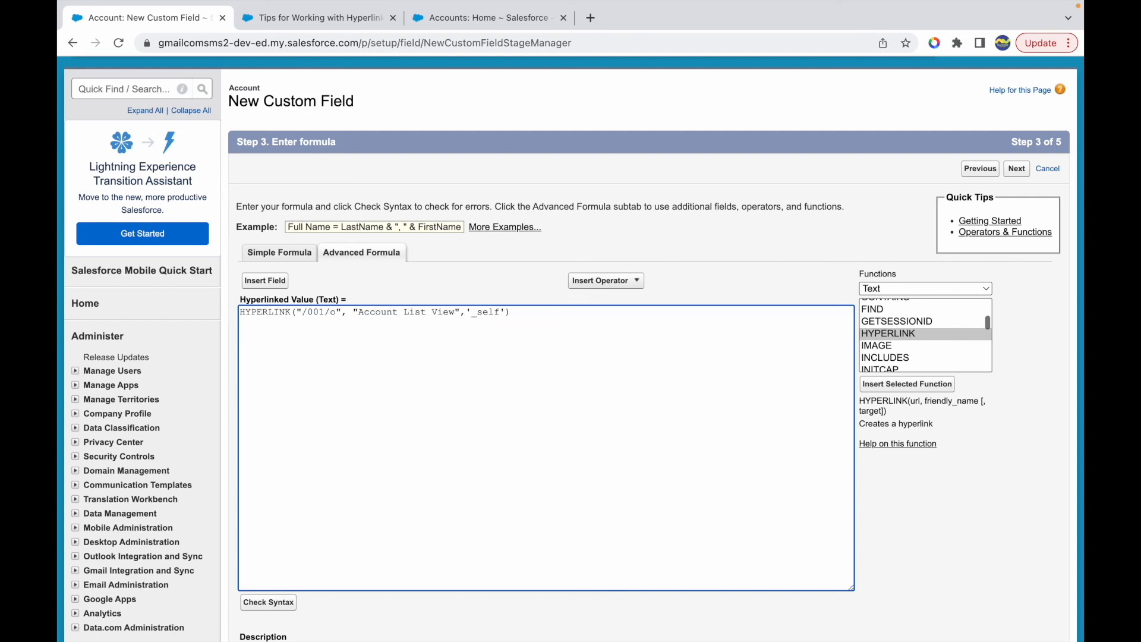
pyautogui.click(494, 312)
pyautogui.write('blank')
# - Treat blank fields as blanks for Hyperlinked Value, continue through the remaining creation steps, and save the field
pyautogui.scroll(-6, 392, 436)
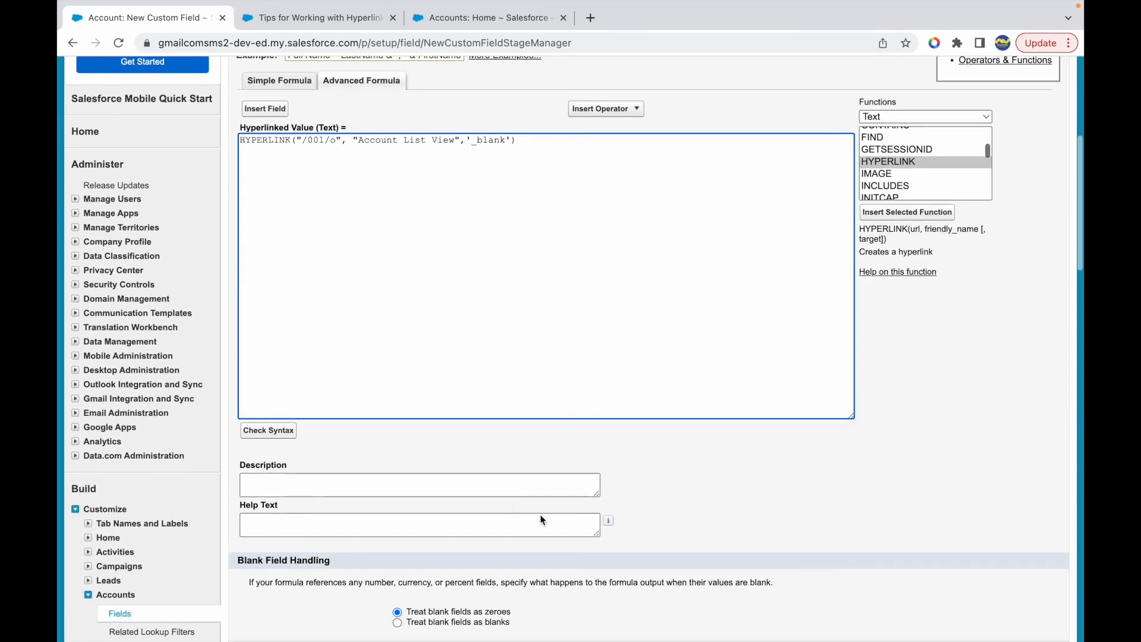
pyautogui.click(462, 426)
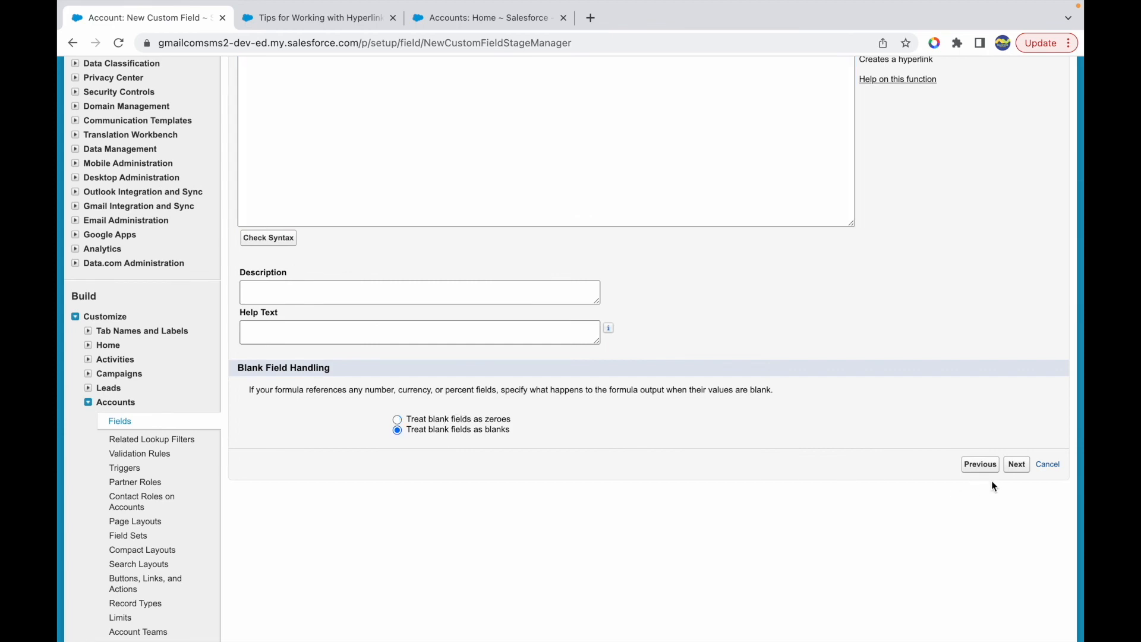
pyautogui.click(1017, 465)
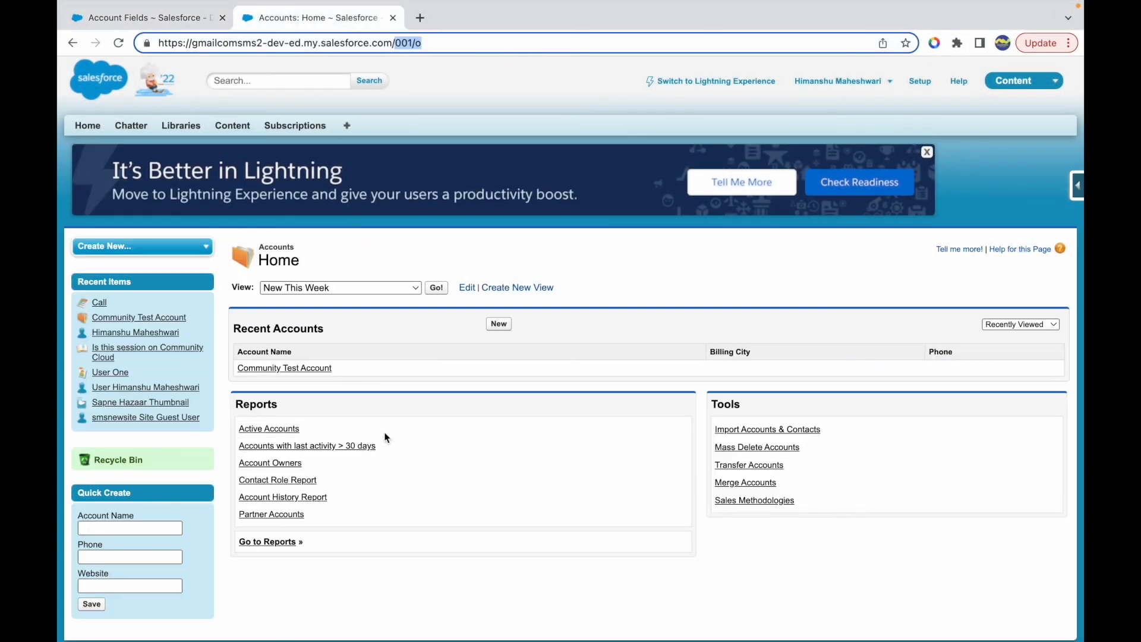
# - Open Community Test Account from the Accounts home page and test the Account List View link in its Hyperlinked Value field
pyautogui.click(309, 368)
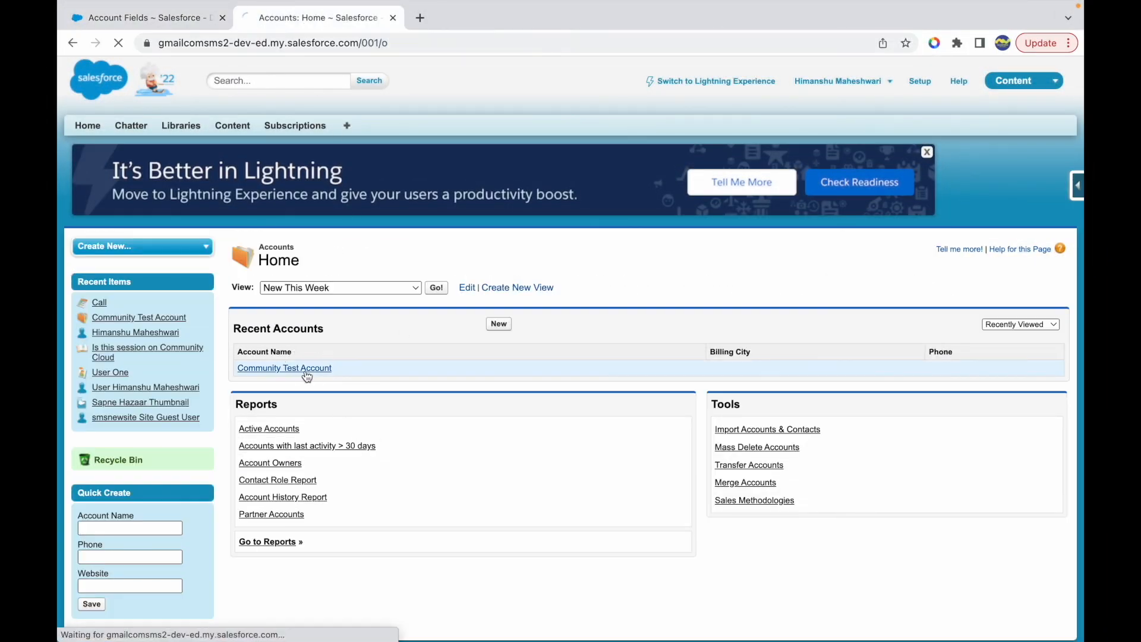
pyautogui.scroll(-3, 465, 410)
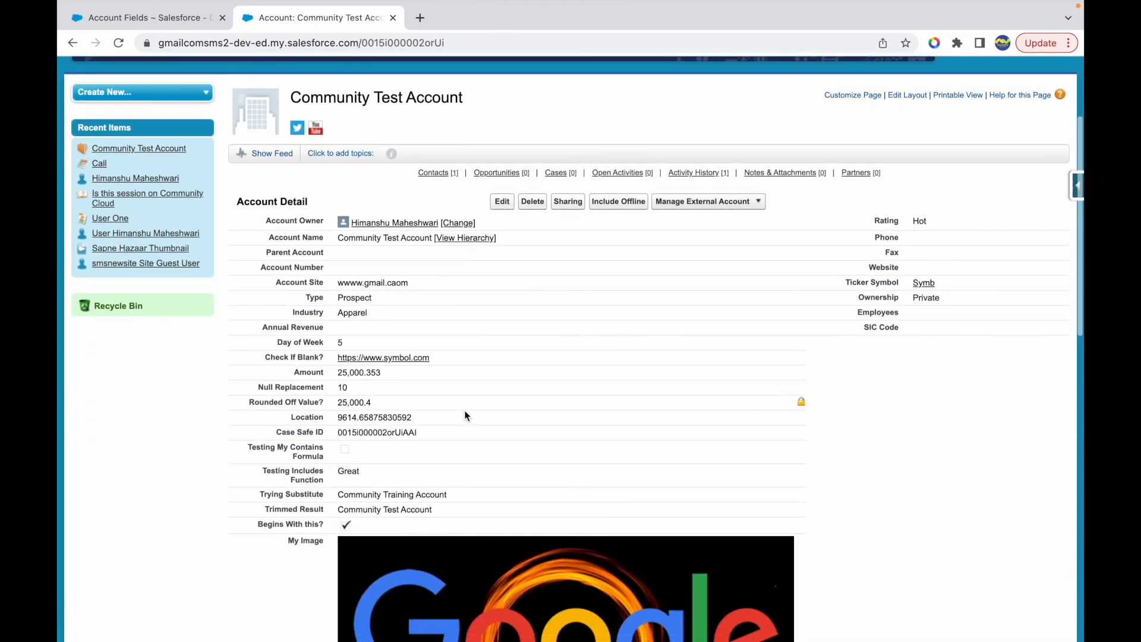
pyautogui.scroll(-5, 500, 416)
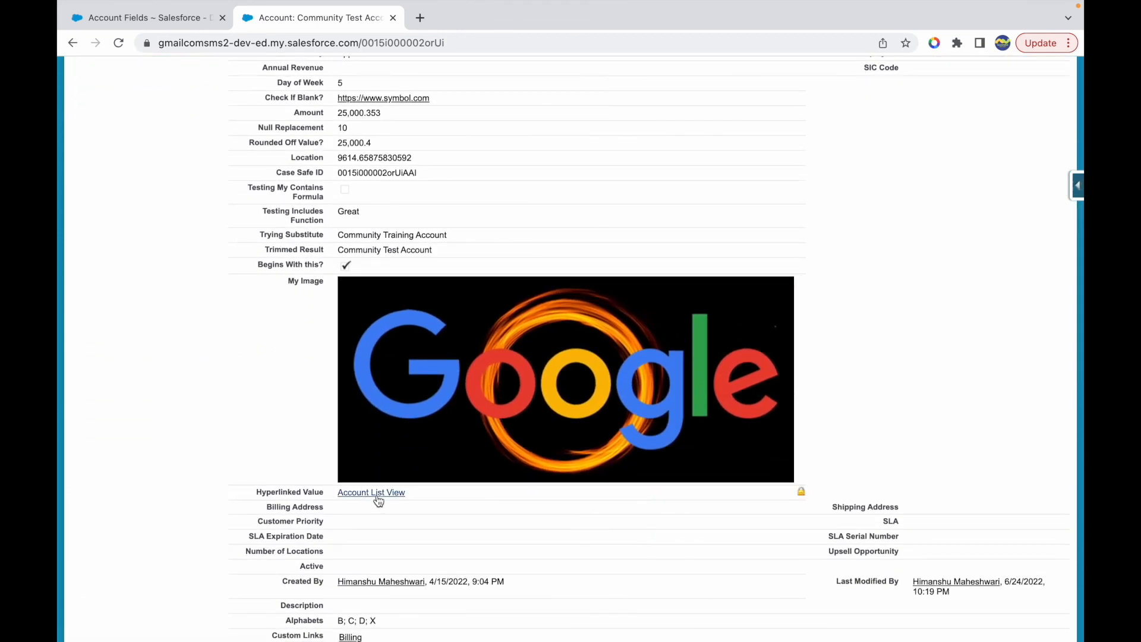
pyautogui.scroll(-1, 392, 490)
pyautogui.click(369, 427)
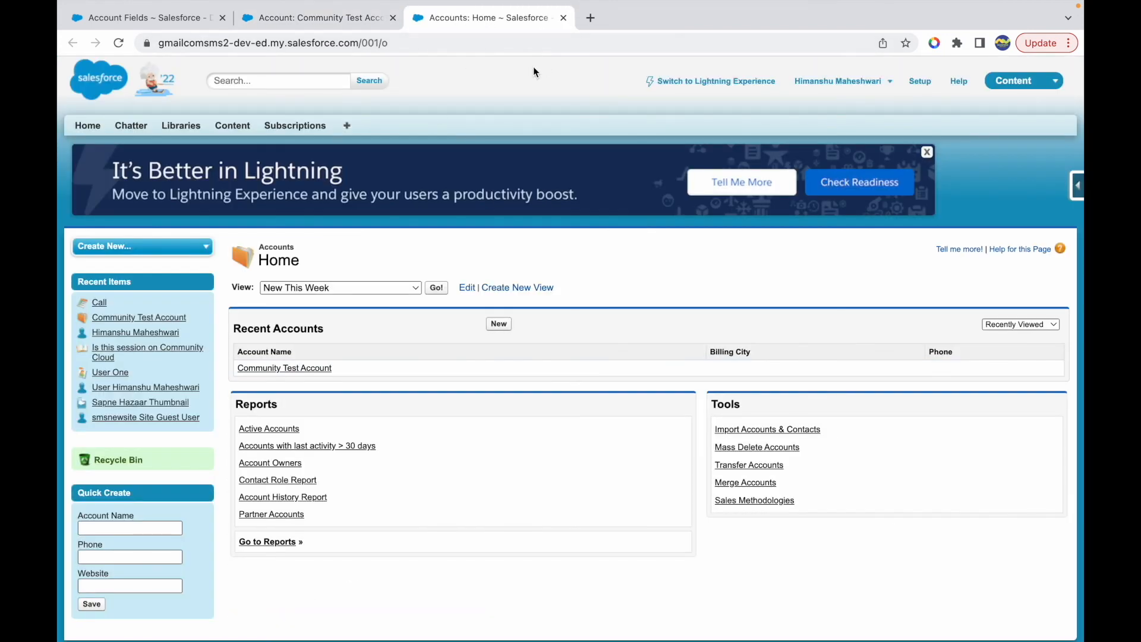
# - Examine the Accounts home URL opened by the Account List View link and close that page
pyautogui.moveTo(401, 46); pyautogui.dragTo(180, 46)
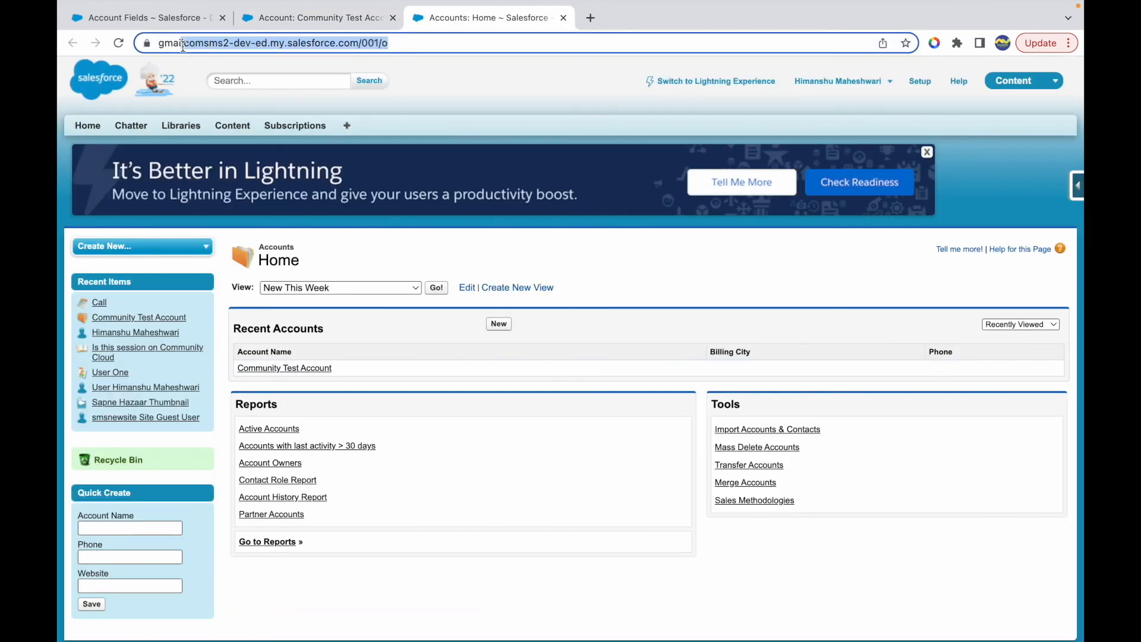
pyautogui.click(440, 41)
pyautogui.click(563, 18)
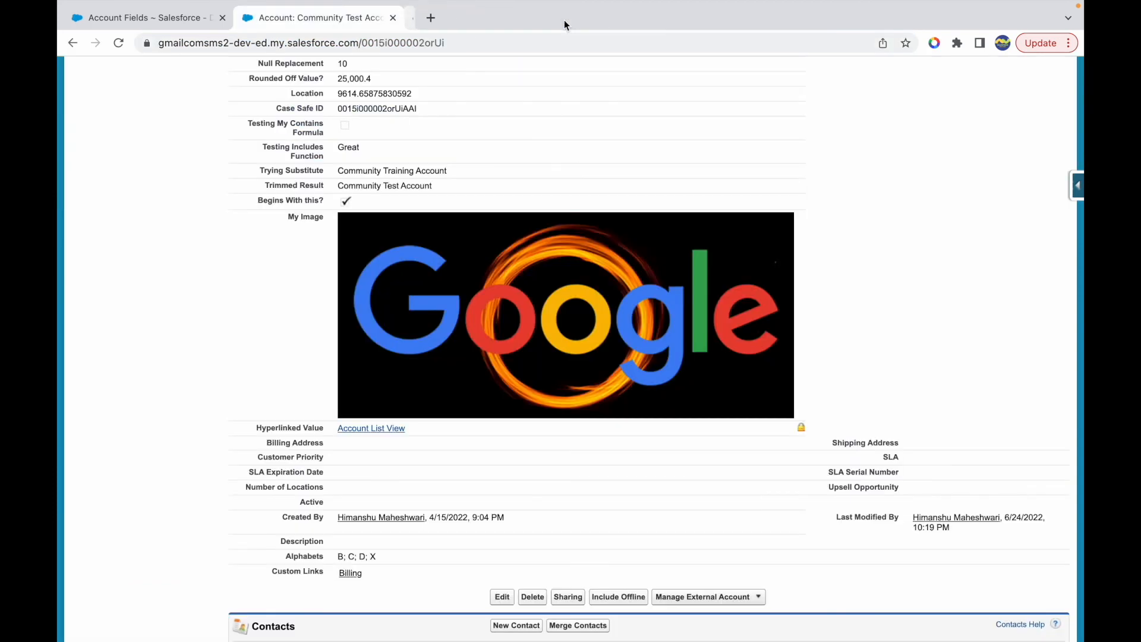
# - Search for YouTube, open the Salesforce Makes Sense channel page, copy its URL, and close the page
pyautogui.click(420, 17)
pyautogui.write('youtube')
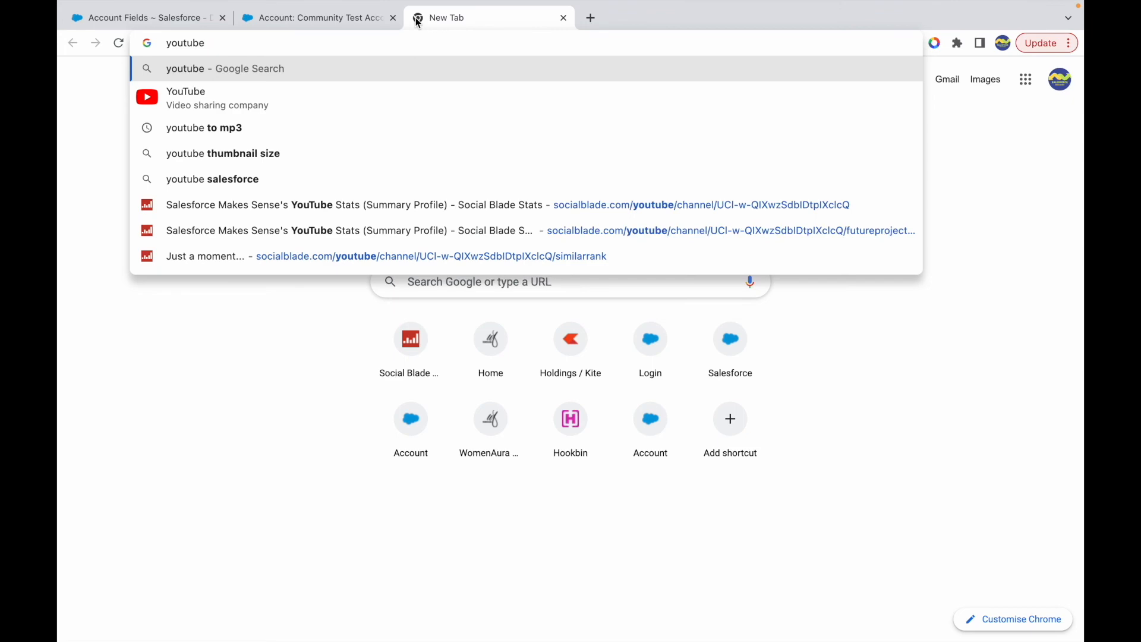
pyautogui.press('Return')
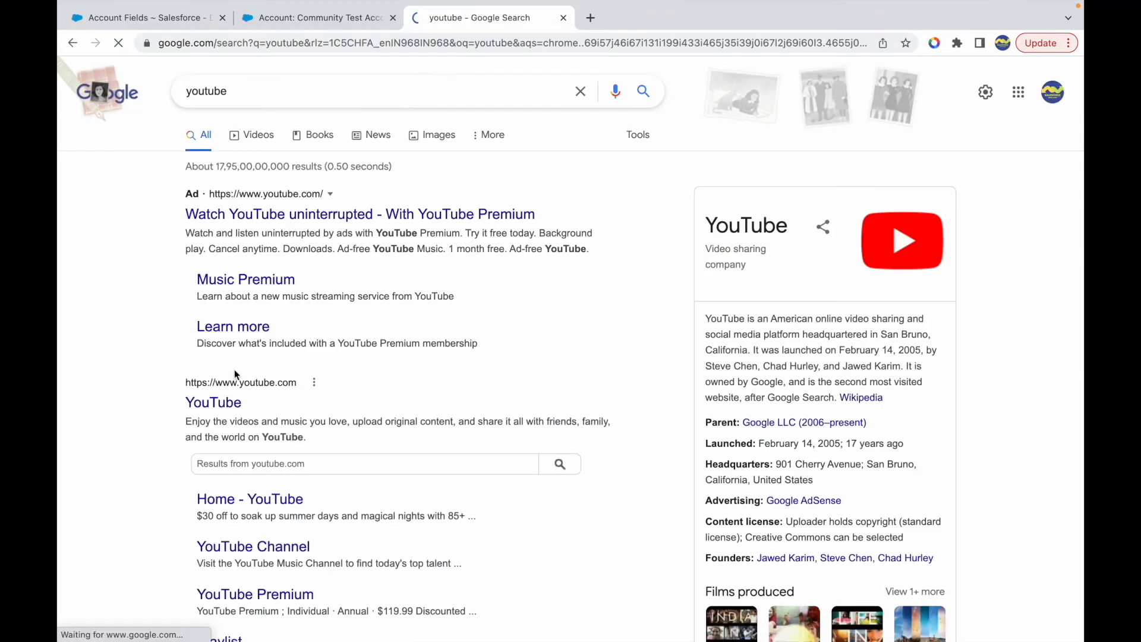
pyautogui.click(221, 399)
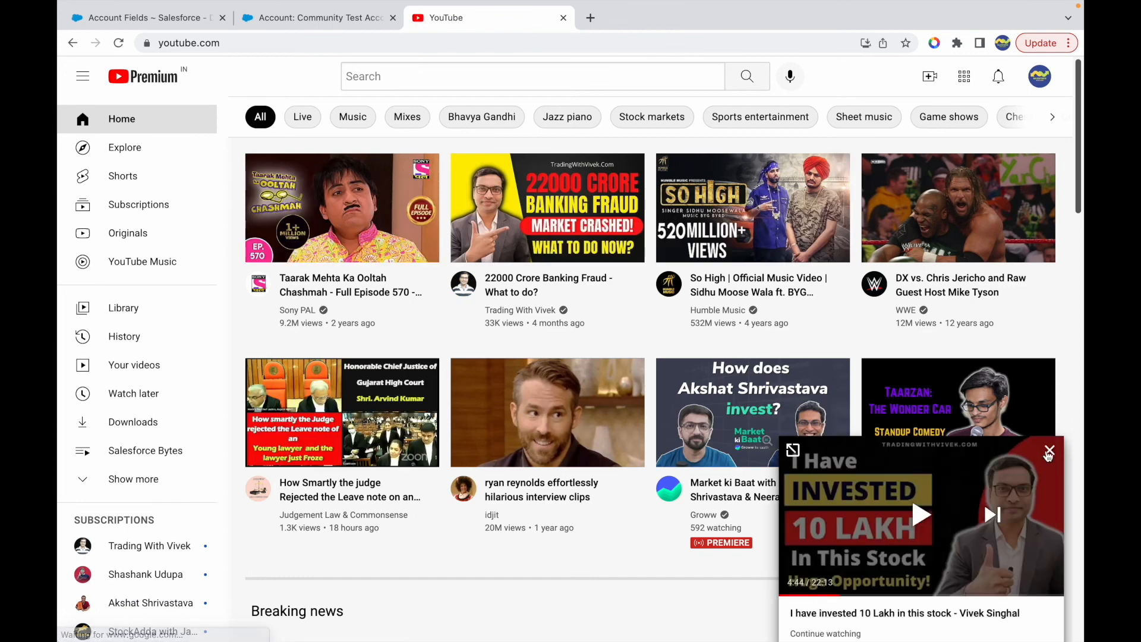
pyautogui.click(1039, 76)
pyautogui.click(909, 171)
pyautogui.click(468, 44)
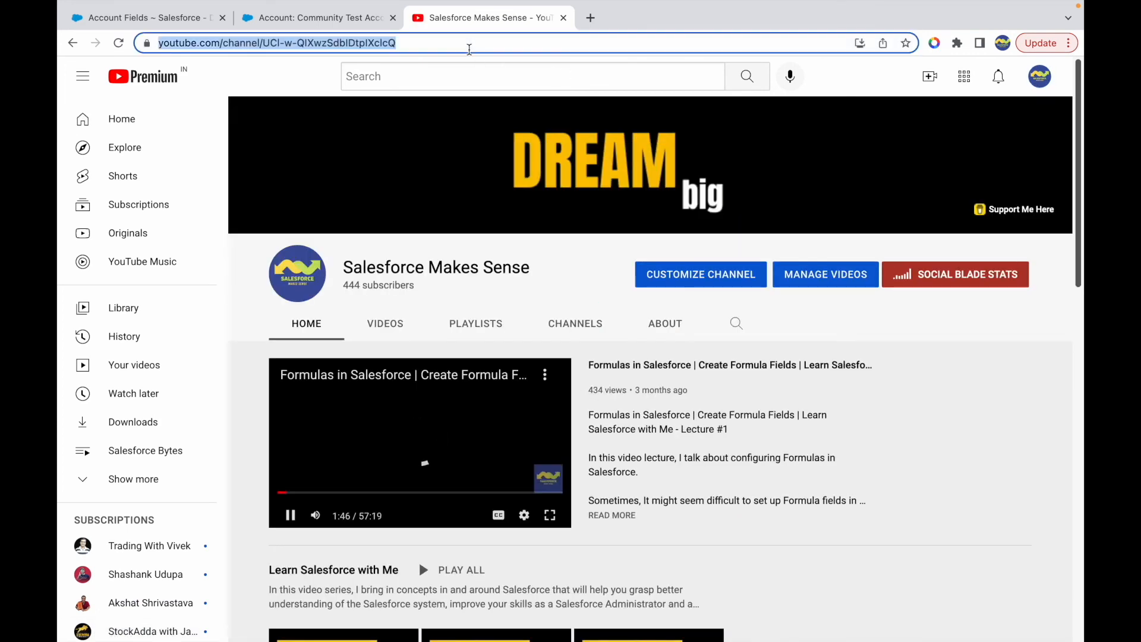
pyautogui.click(563, 17)
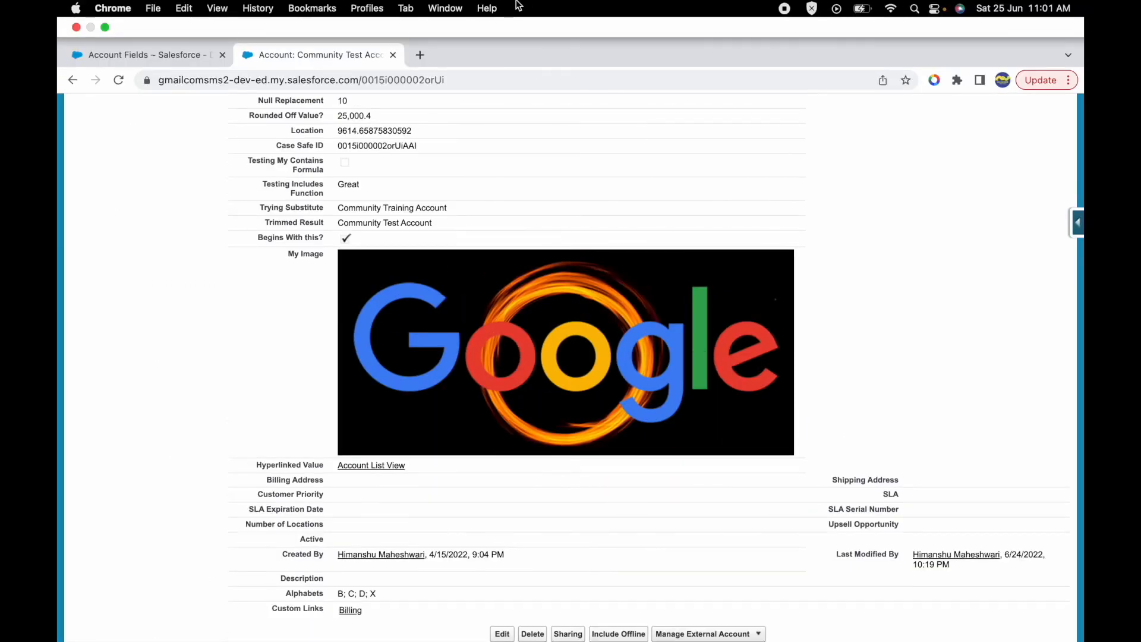
# - Edit the Hyperlinked Value account field and replace the HYPERLINK URL argument "/001/o" with the copied YouTube channel URL
pyautogui.click(132, 53)
pyautogui.scroll(-20, 368, 398)
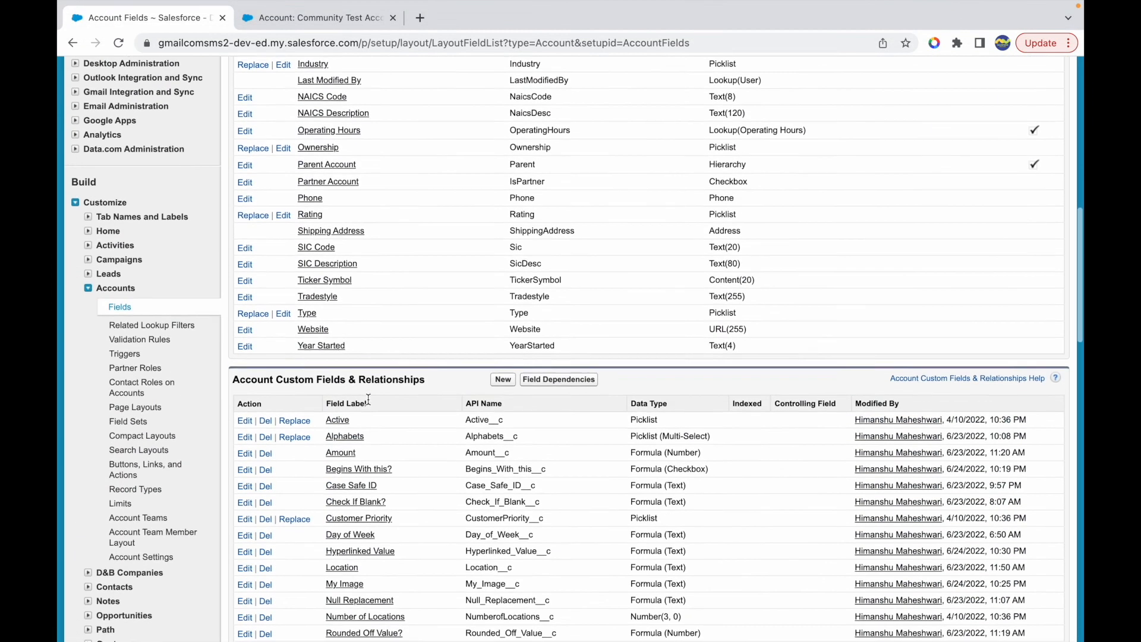
pyautogui.scroll(-2, 368, 403)
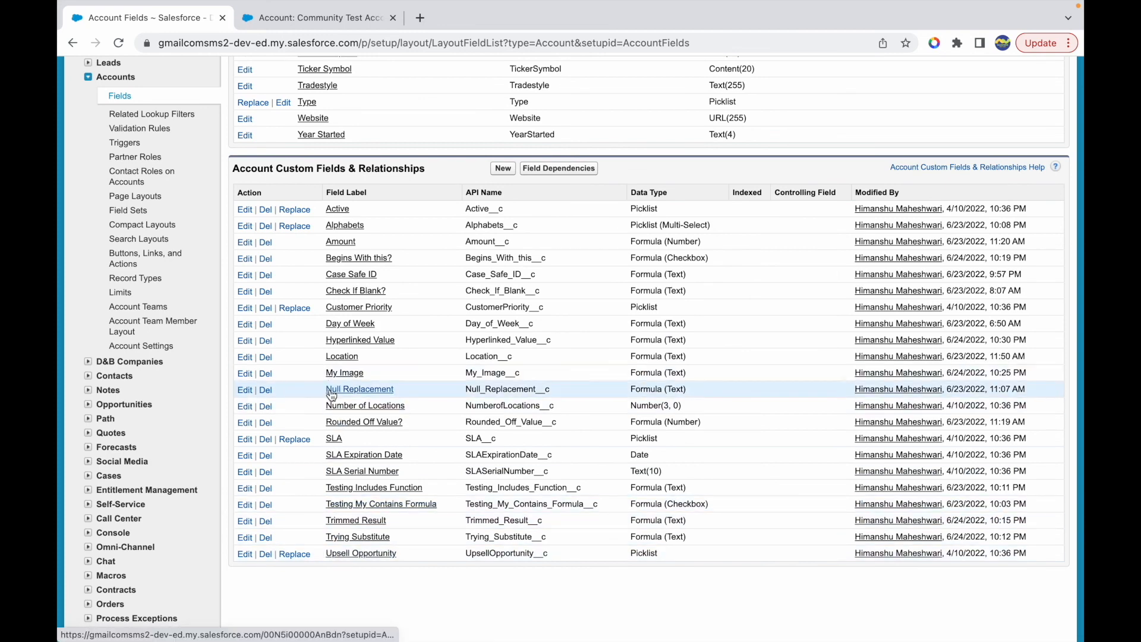
pyautogui.click(245, 341)
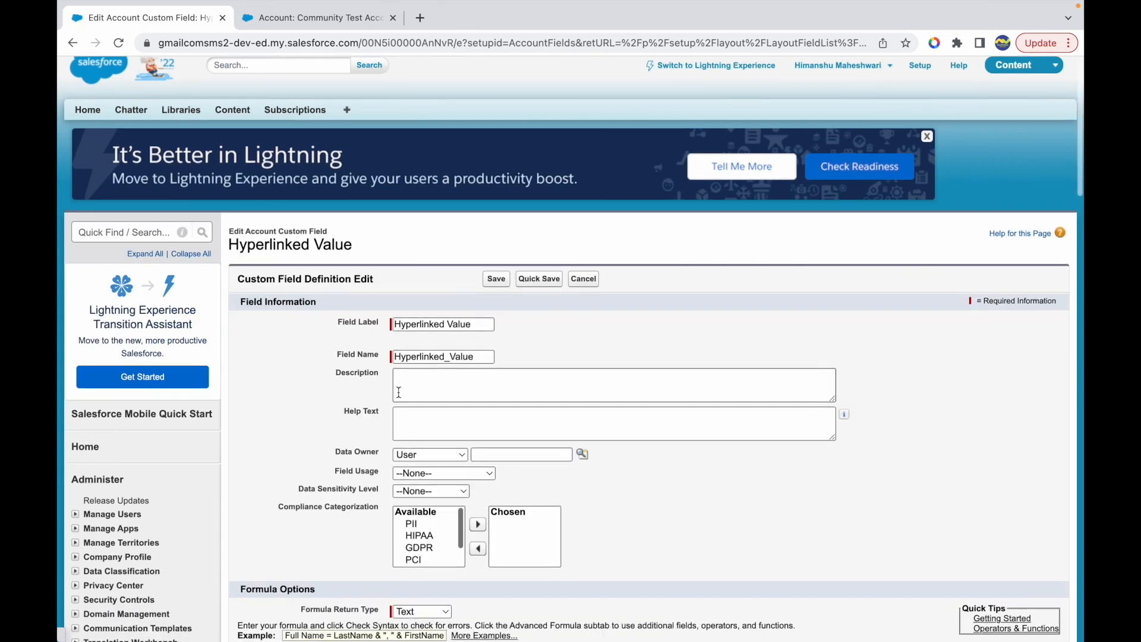
pyautogui.scroll(-5, 350, 456)
pyautogui.click(340, 449)
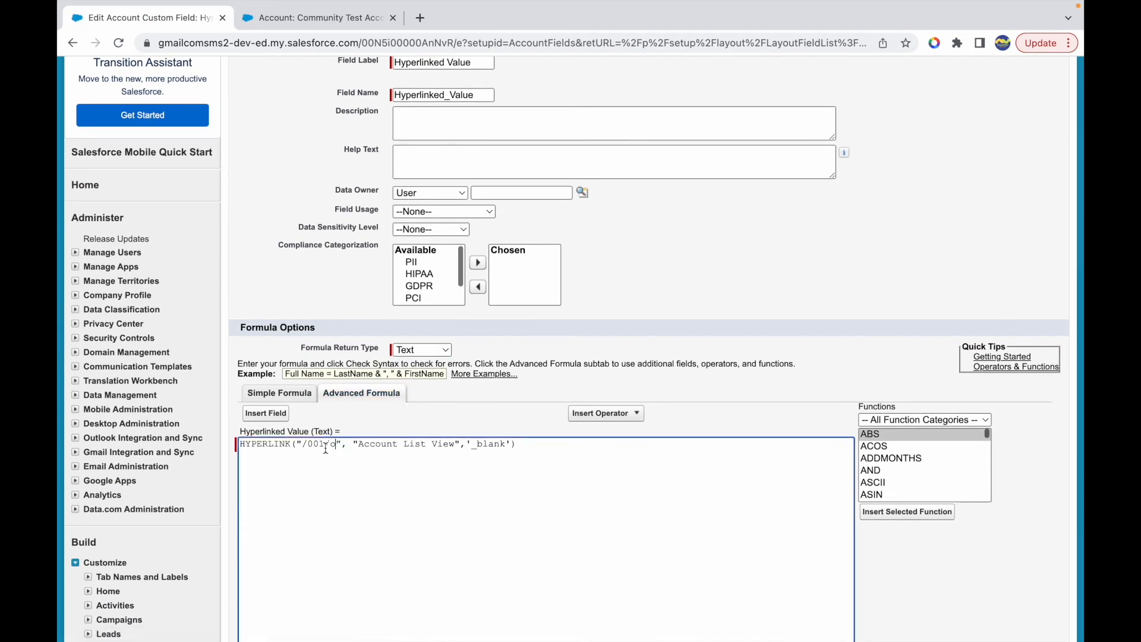
pyautogui.keyDown('shift'); pyautogui.click(303, 444); pyautogui.keyUp('shift')
pyautogui.write('https://www.youtube.com/channel/UCl-w-QIXwzSdbIDtpIXclcQ')
pyautogui.scroll(-3, 536, 503)
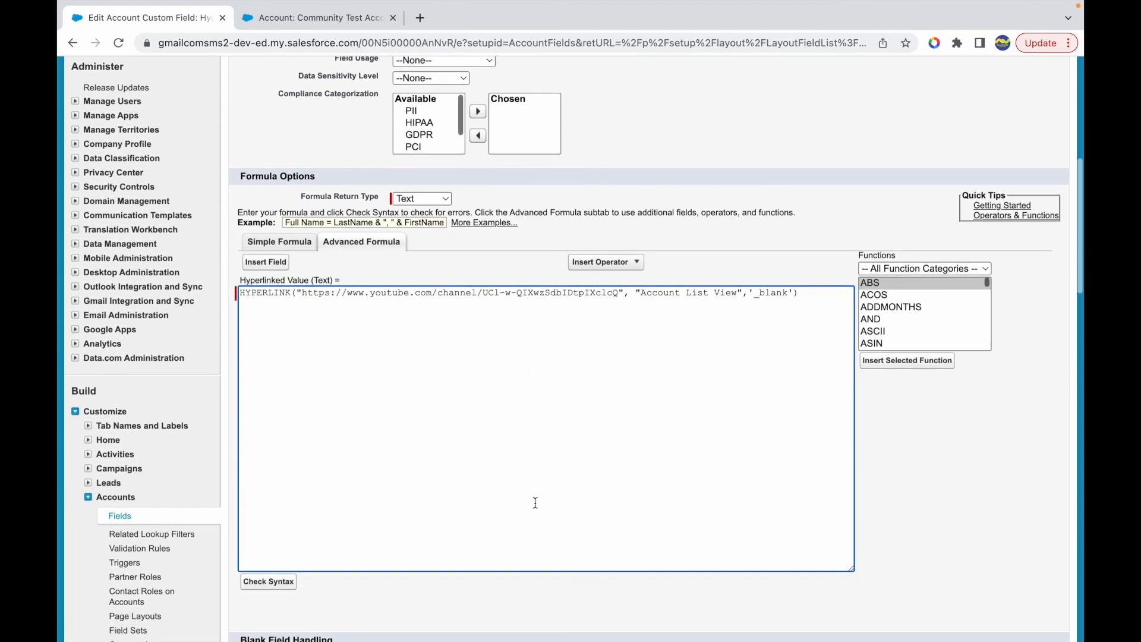
# - Set the HYPERLINK friendly name to "My YT Channel" and save the Hyperlinked Value field
pyautogui.doubleClick(663, 259)
pyautogui.write('My YT Chn')
pyautogui.press('BackSpace')
pyautogui.write('annel')
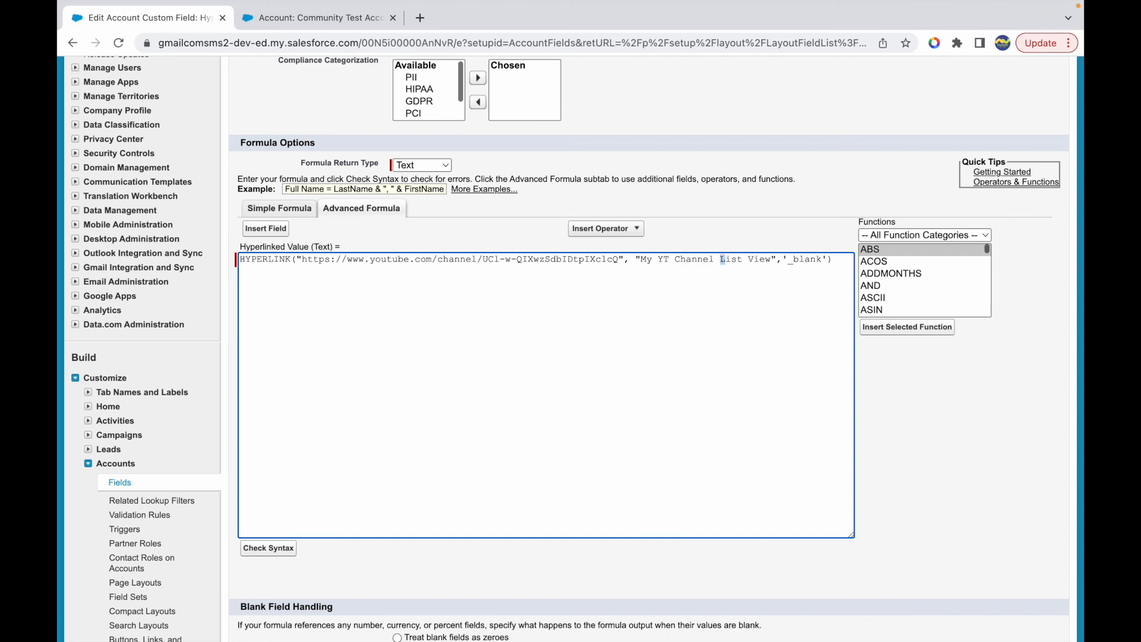
pyautogui.hotkey('shift', 'Right')
pyautogui.hotkey('shift', 'Right')
pyautogui.hotkey('shift', 'Right')
pyautogui.hotkey('shift', 'Right')
pyautogui.hotkey('shift', 'Right')
pyautogui.hotkey('shift', 'Right')
pyautogui.press('BackSpace')
pyautogui.scroll(-3, 263, 554)
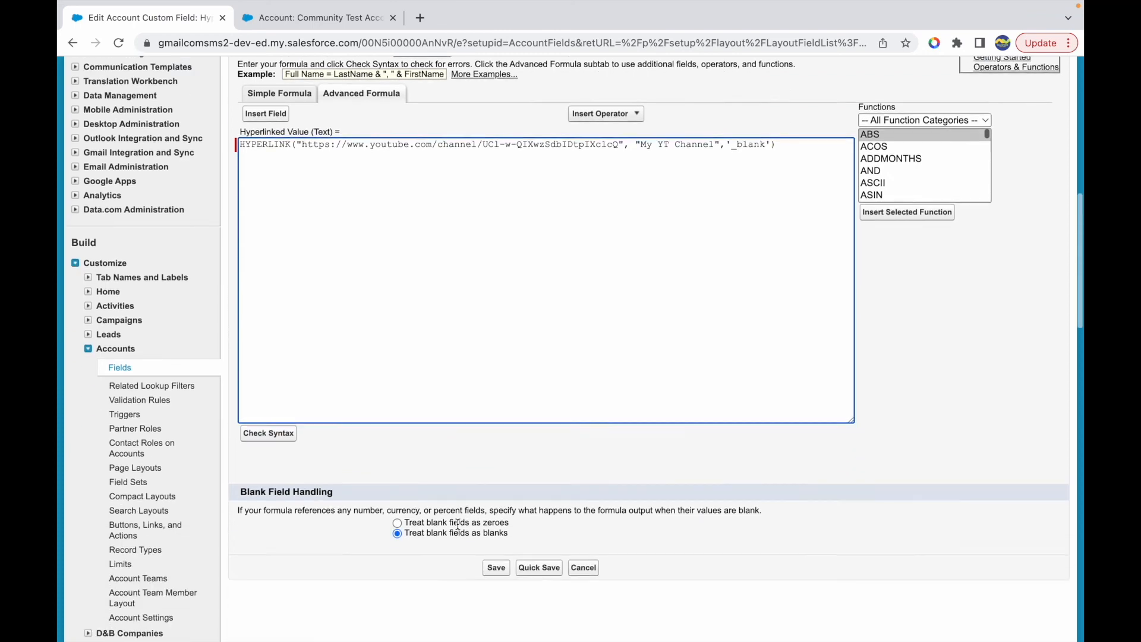
pyautogui.click(494, 489)
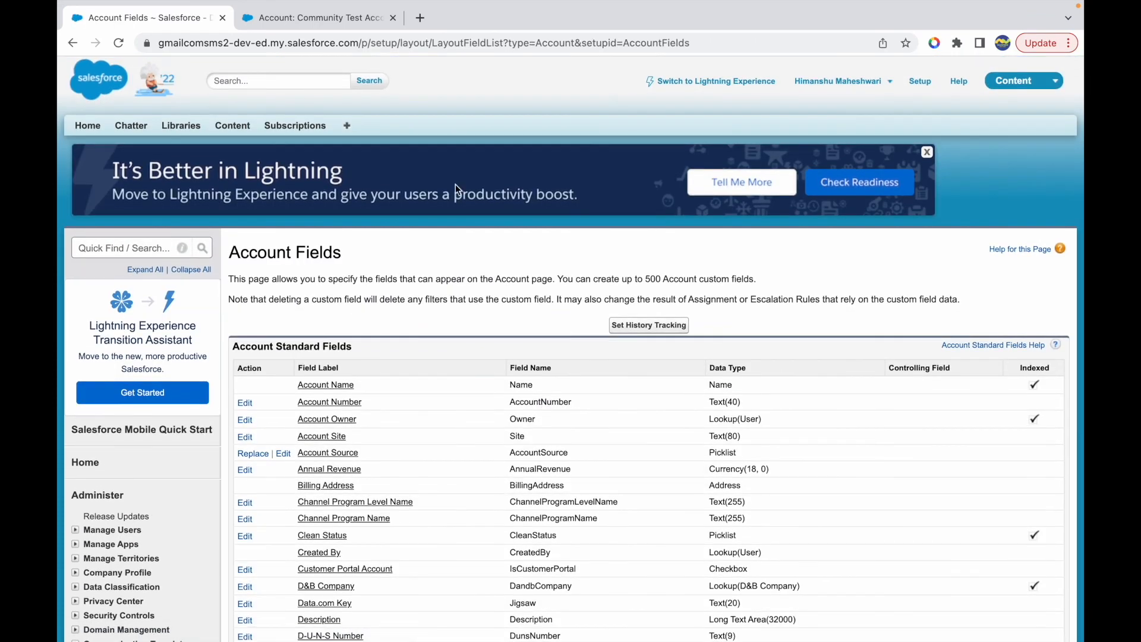
# - Test the My YT Channel link in the Hyperlinked Value field of Community Test Account and close the opened page
pyautogui.click(292, 18)
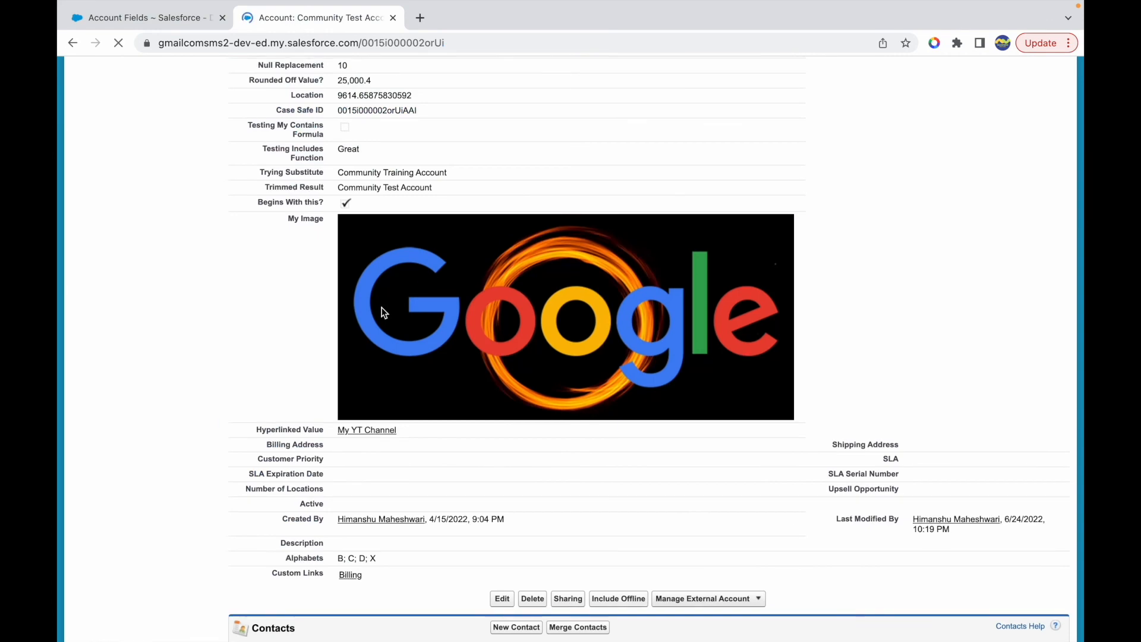
pyautogui.click(366, 431)
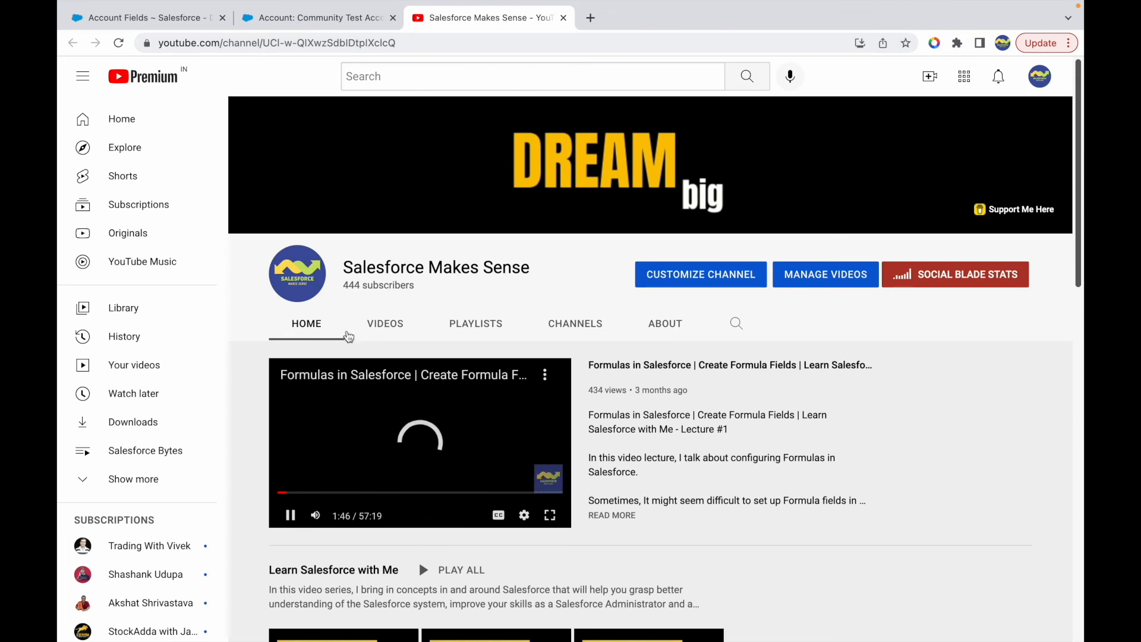
pyautogui.click(563, 18)
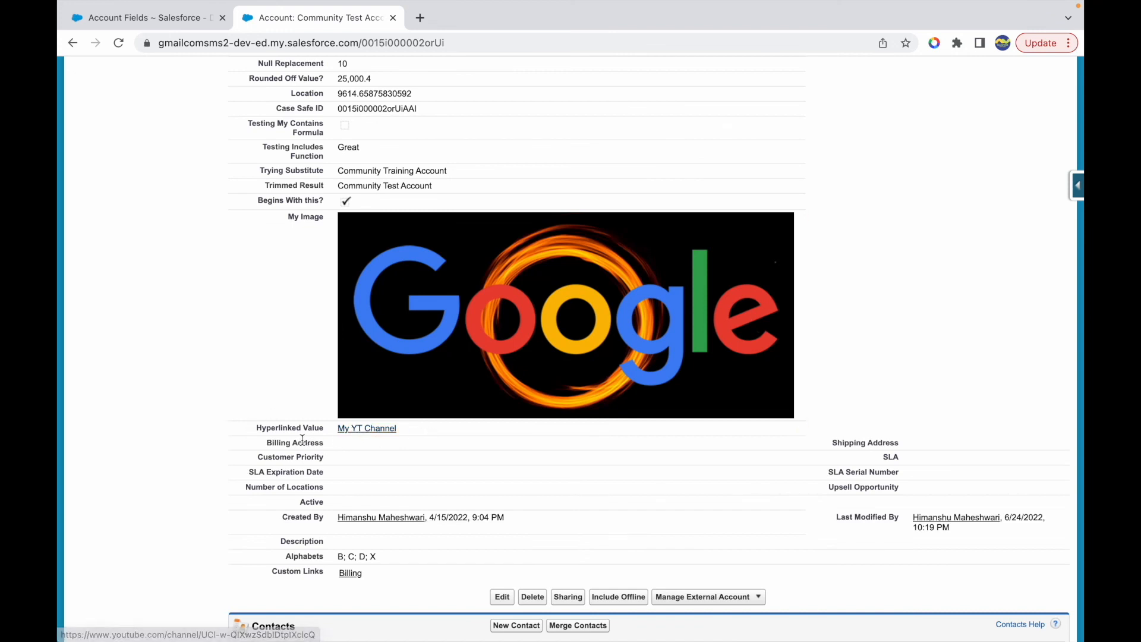
# - Review the formula field values on the Community Test Account detail page
pyautogui.scroll(3, 297, 423)
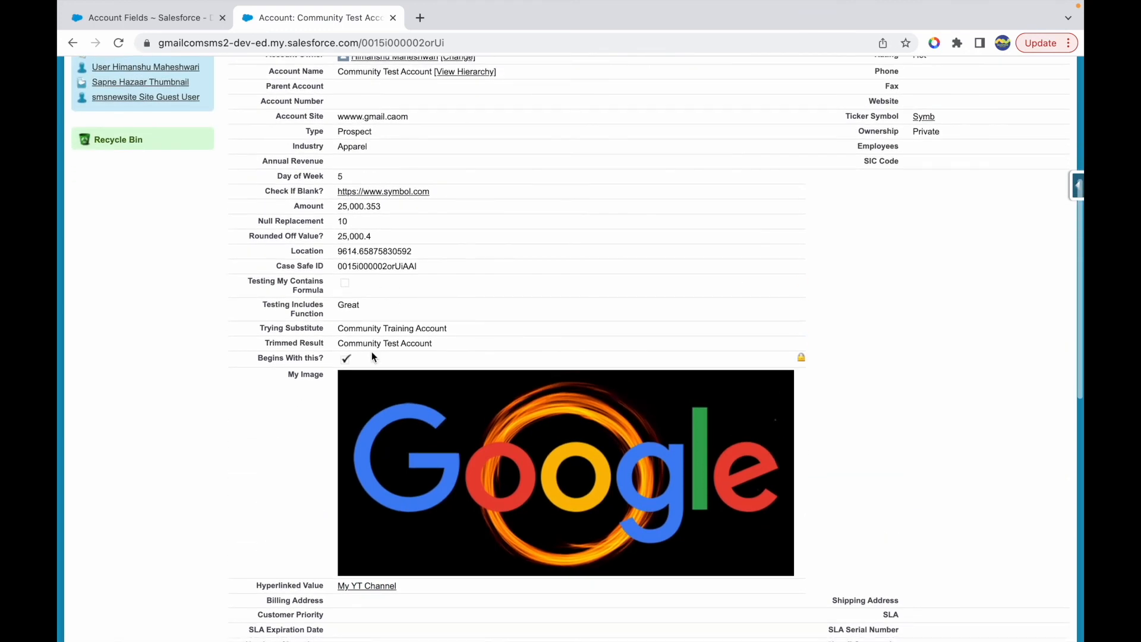
pyautogui.scroll(2, 401, 286)
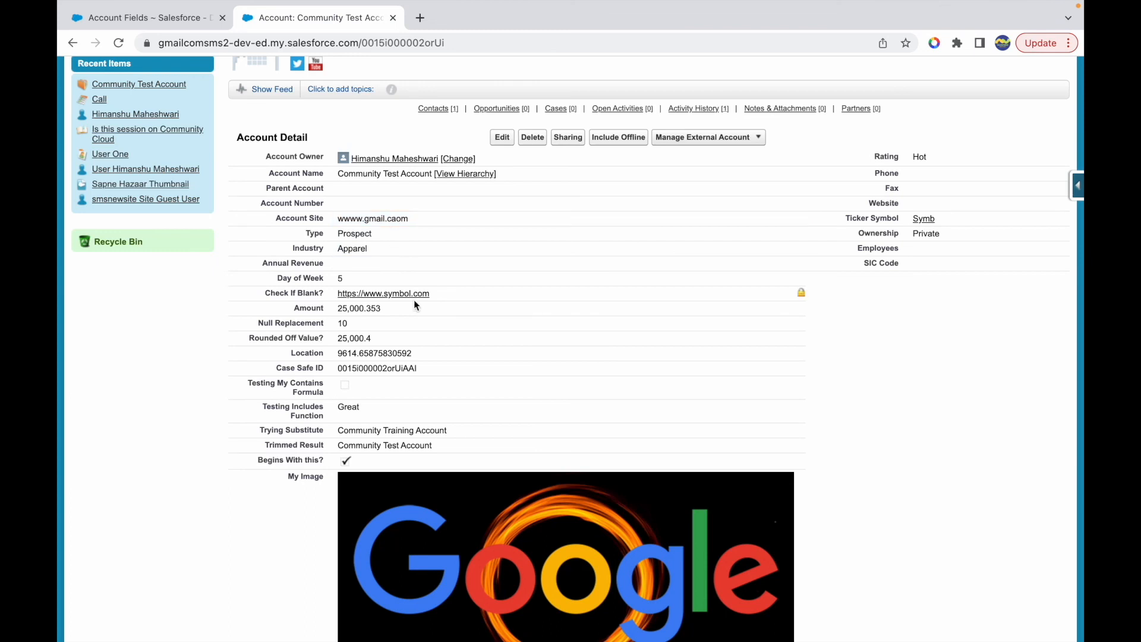
pyautogui.scroll(-5, 414, 300)
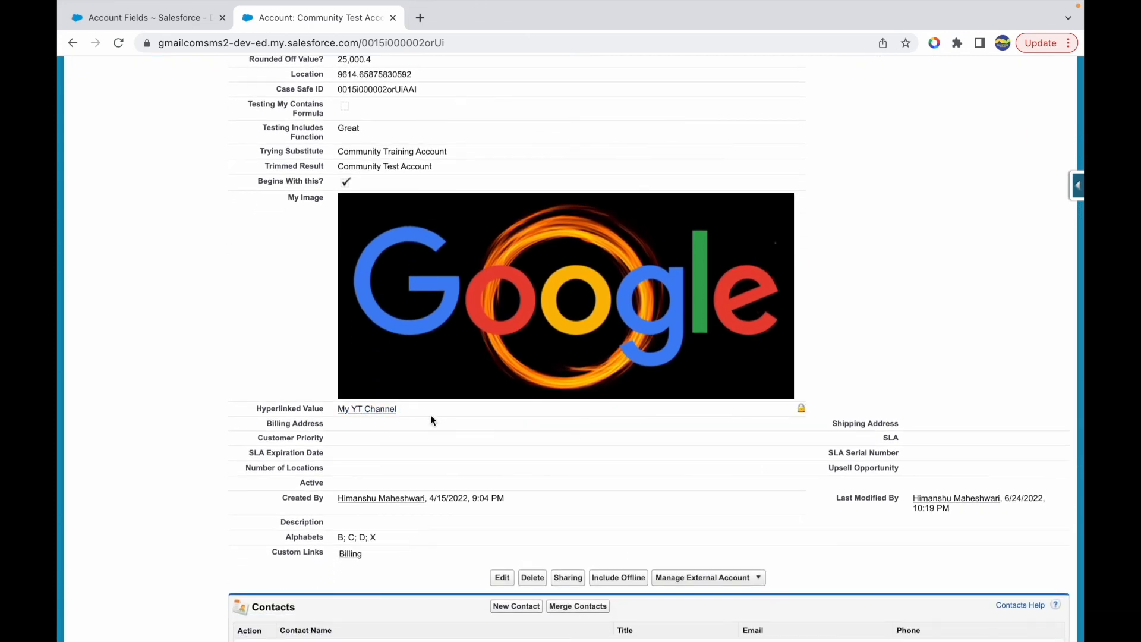
pyautogui.scroll(3, 431, 420)
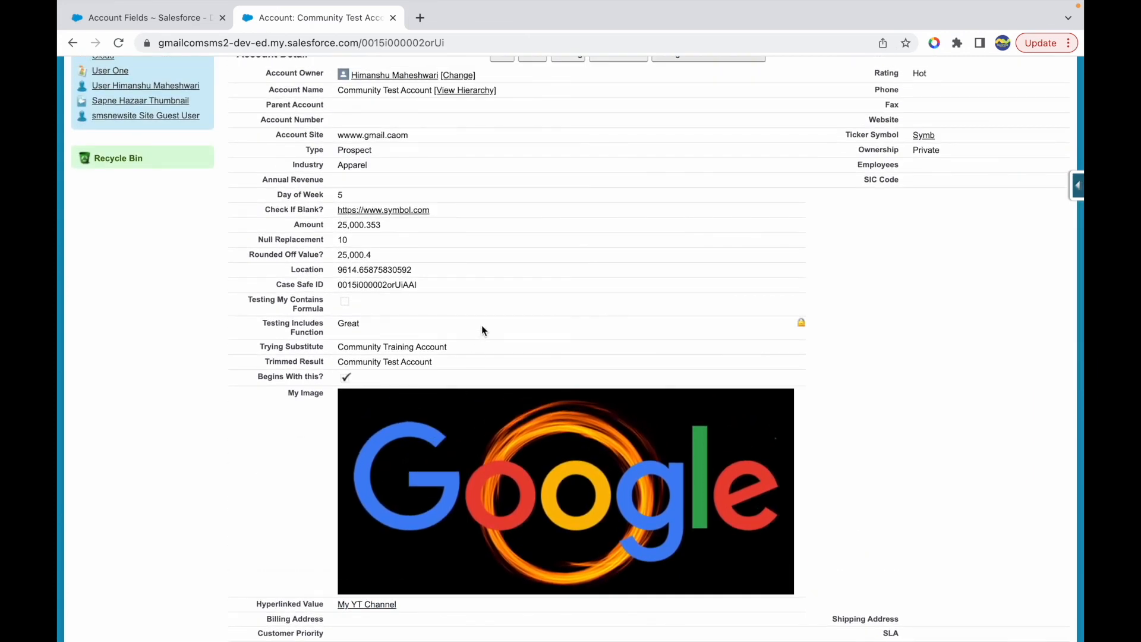
pyautogui.scroll(2, 482, 326)
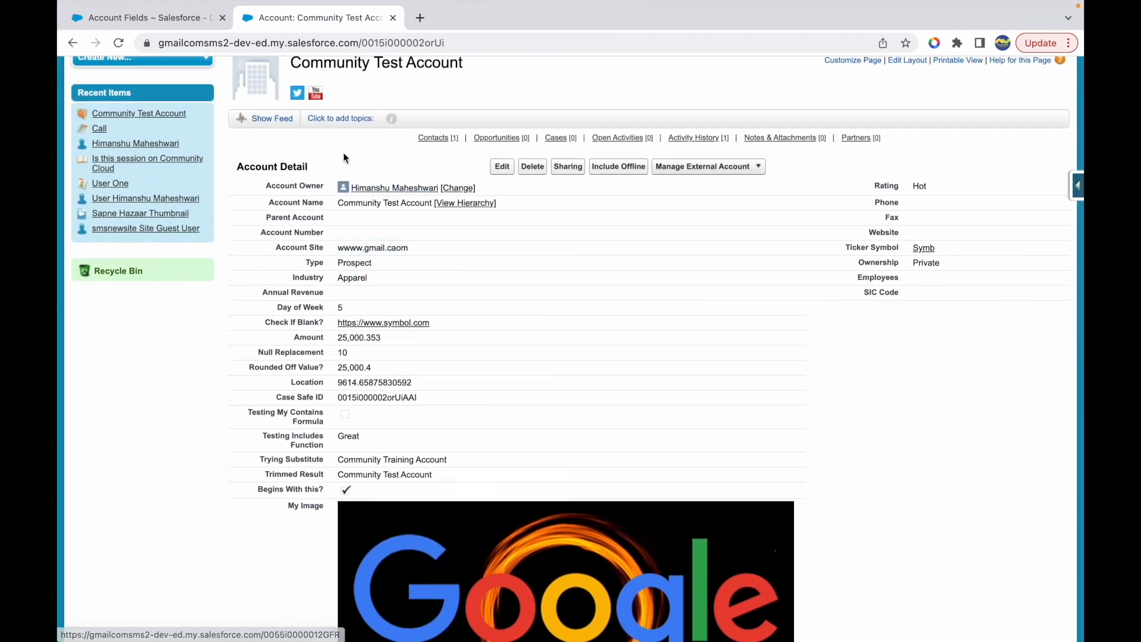
pyautogui.scroll(2, 318, 140)
pyautogui.scroll(2, 319, 140)
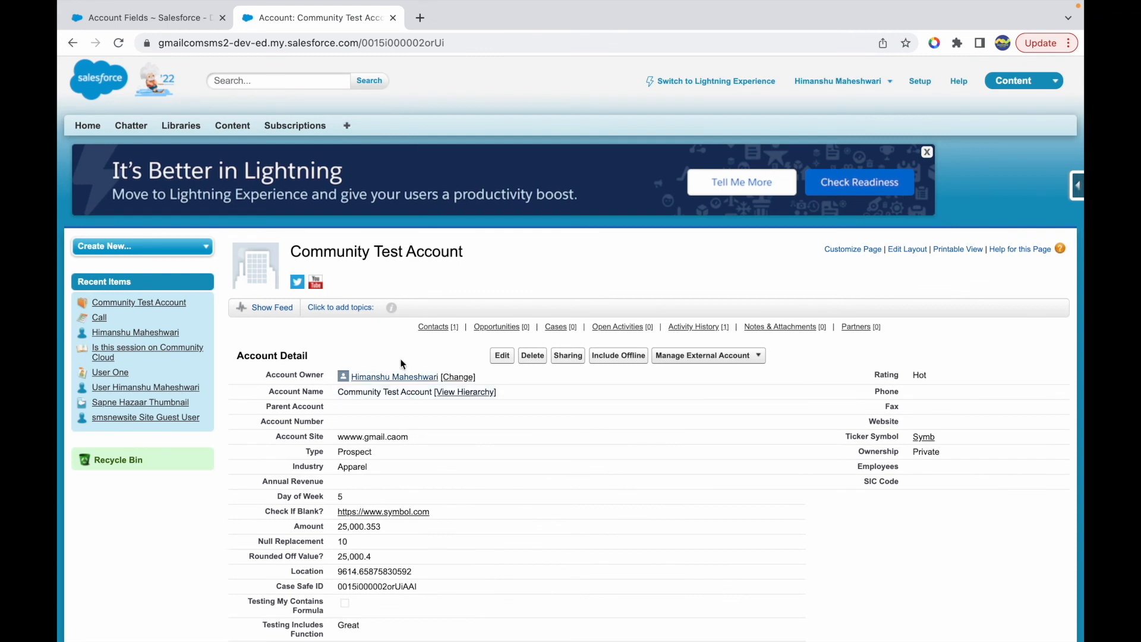
# - Switch to Keynote, review the slide's list of formula functions from MONTH to HYPERLINK, and show the closing Thank you slide
pyautogui.hotkey('ctrl', 'Up')
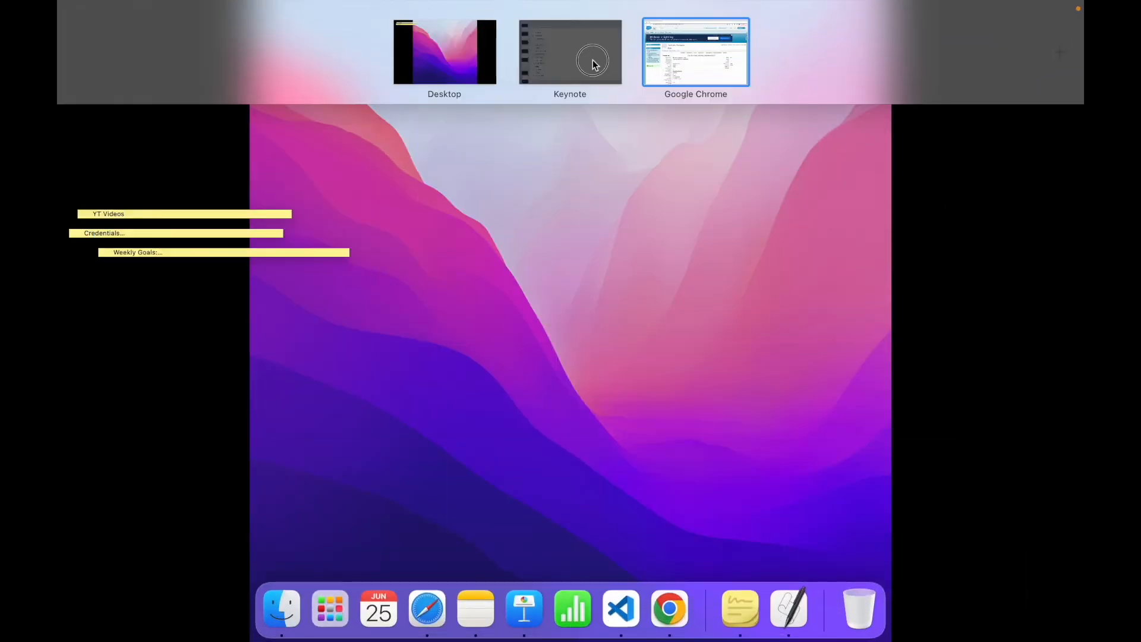
pyautogui.click(590, 58)
pyautogui.moveTo(314, 548); pyautogui.dragTo(201, 125)
pyautogui.click(374, 416)
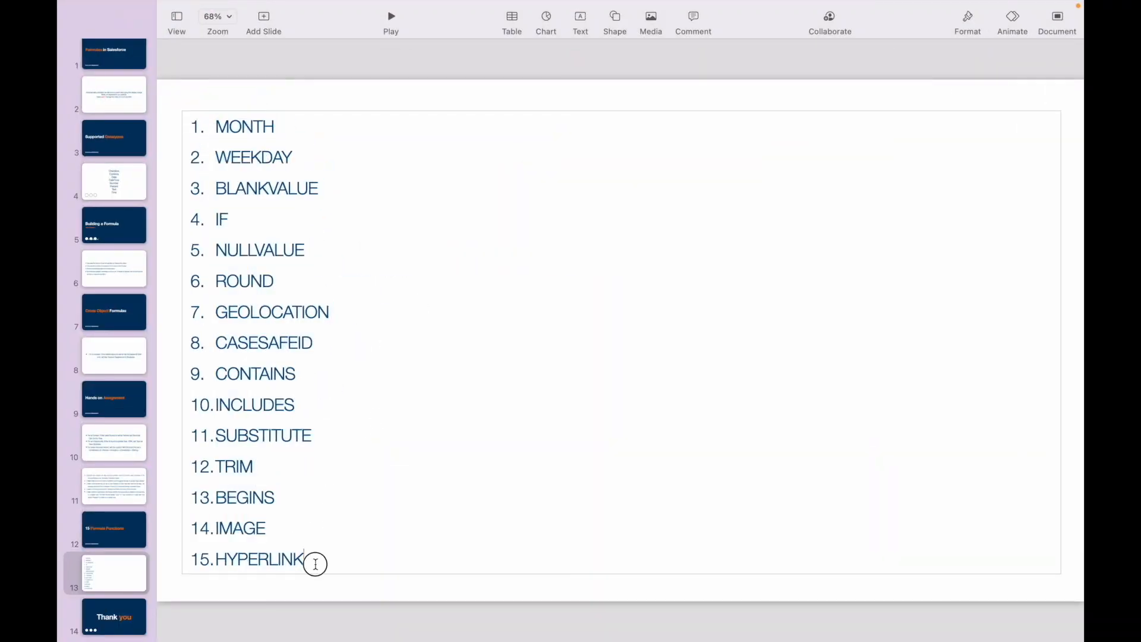
pyautogui.moveTo(313, 561); pyautogui.dragTo(215, 126)
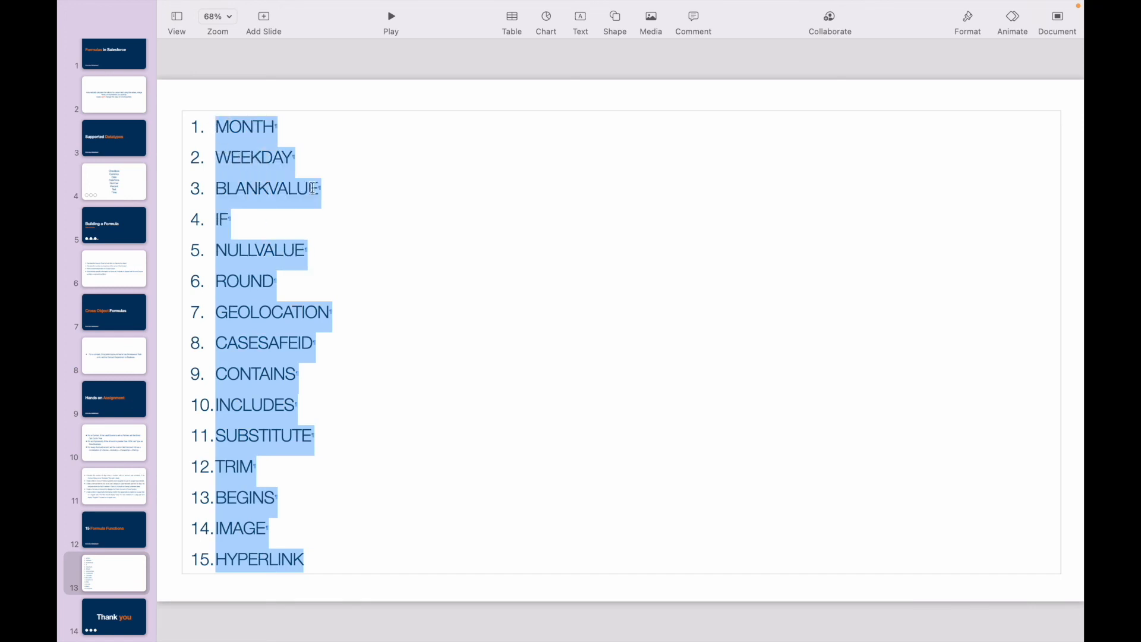
pyautogui.click(362, 364)
pyautogui.click(310, 560)
pyautogui.moveTo(310, 561); pyautogui.dragTo(215, 125)
pyautogui.click(327, 315)
pyautogui.click(340, 339)
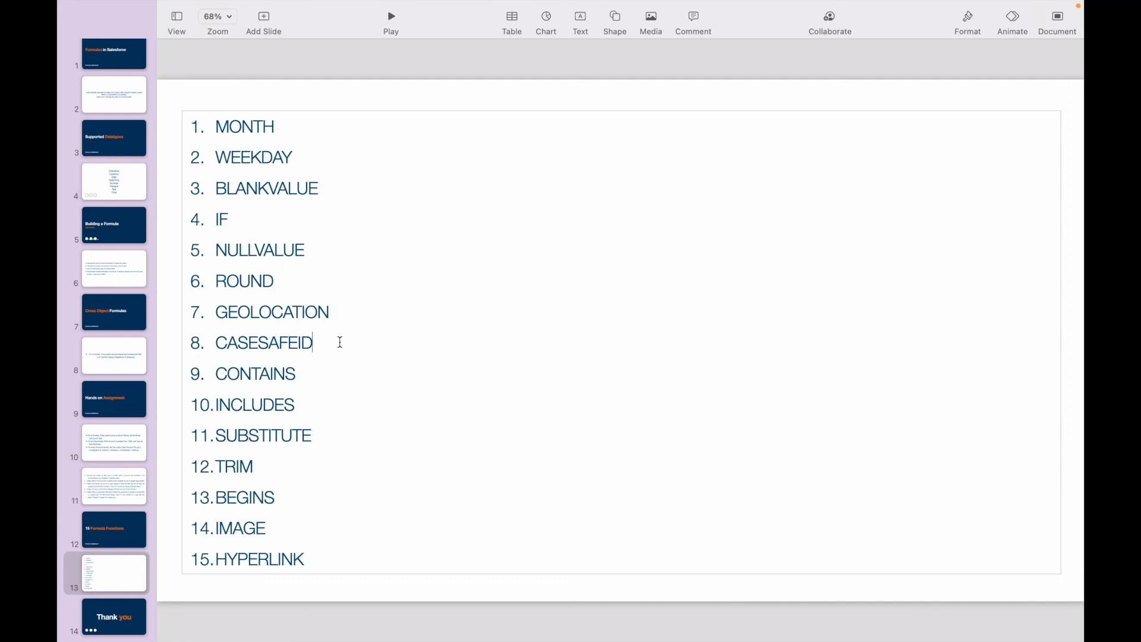
pyautogui.click(317, 562)
pyautogui.moveTo(318, 559); pyautogui.dragTo(292, 438)
pyautogui.click(343, 521)
pyautogui.doubleClick(252, 402)
pyautogui.click(318, 410)
pyautogui.click(271, 458)
pyautogui.click(308, 558)
pyautogui.click(111, 623)
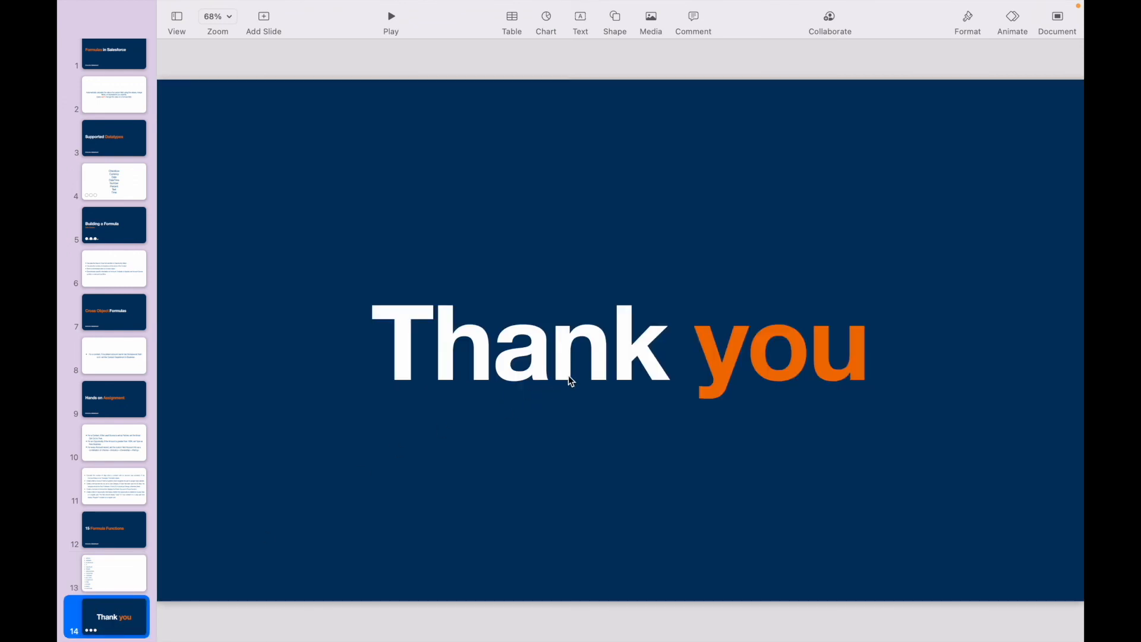